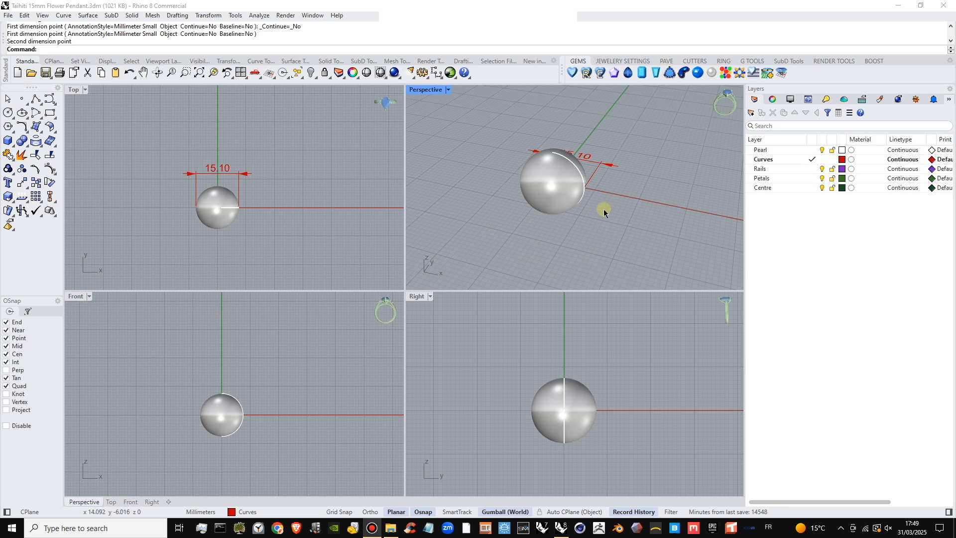
pyautogui.moveTo(588, 205); pyautogui.dragTo(602, 256, button='right')
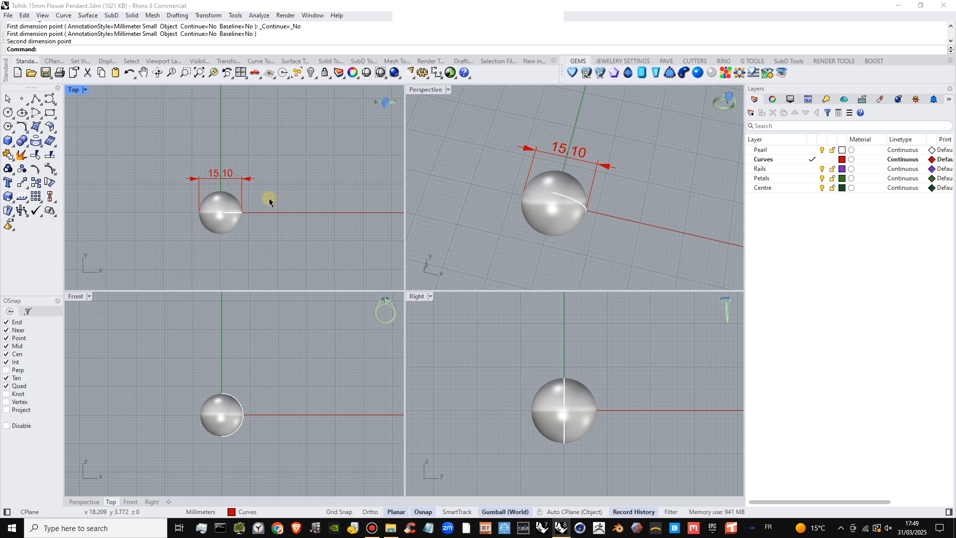
pyautogui.scroll(-2, 269, 199)
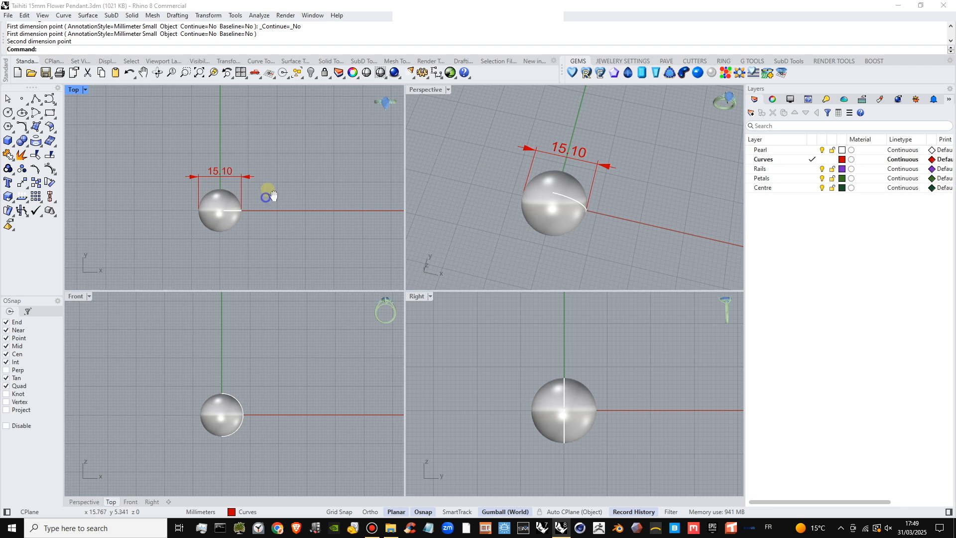
pyautogui.scroll(3, 229, 211)
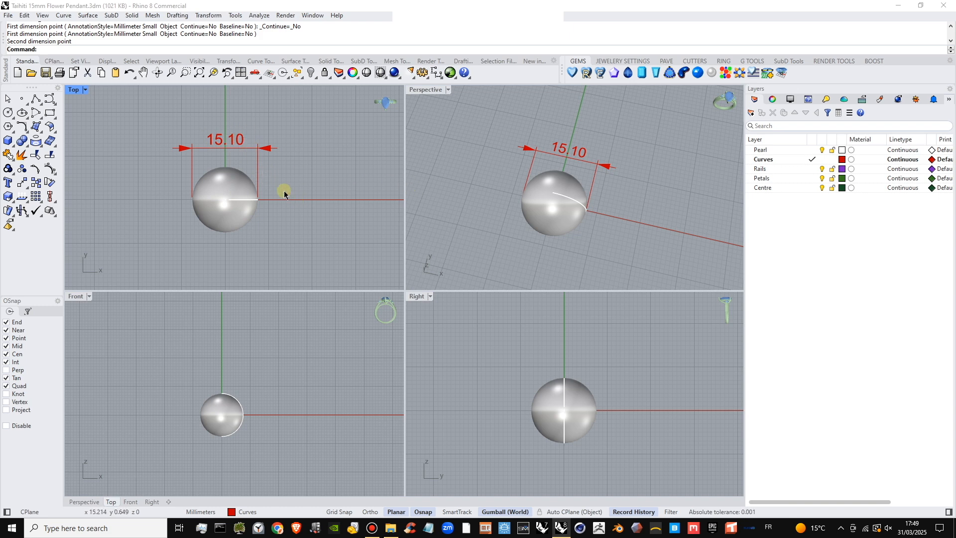
pyautogui.moveTo(284, 188); pyautogui.dragTo(284, 207, button='right')
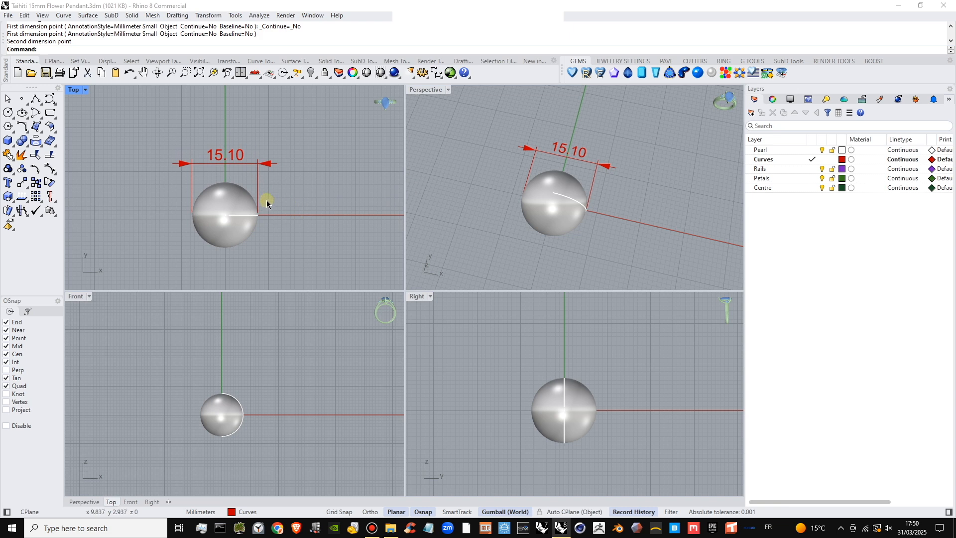
pyautogui.scroll(-5, 274, 199)
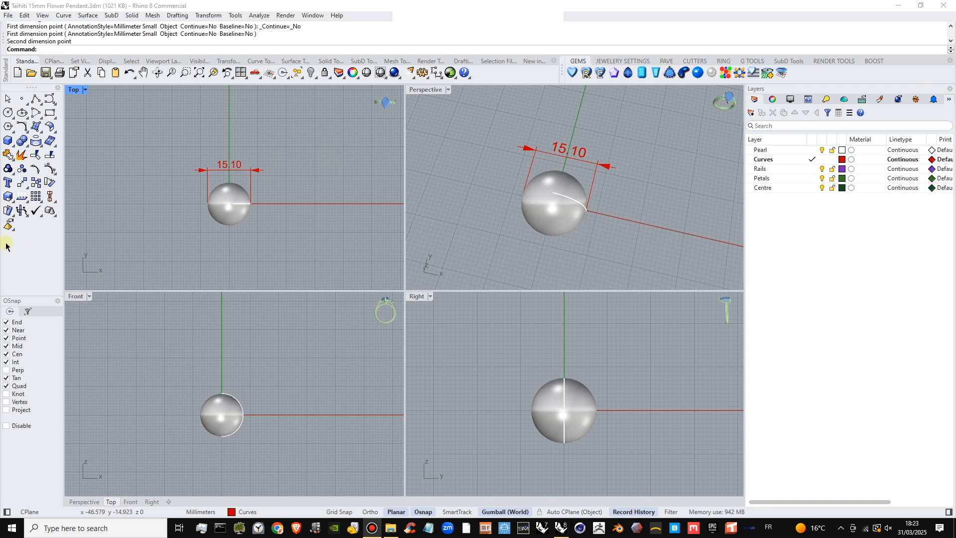
# - Insert the picture 7810bows-811455499.jpg in the Top view, on the empty area beside the pearl
pyautogui.click(40, 133)
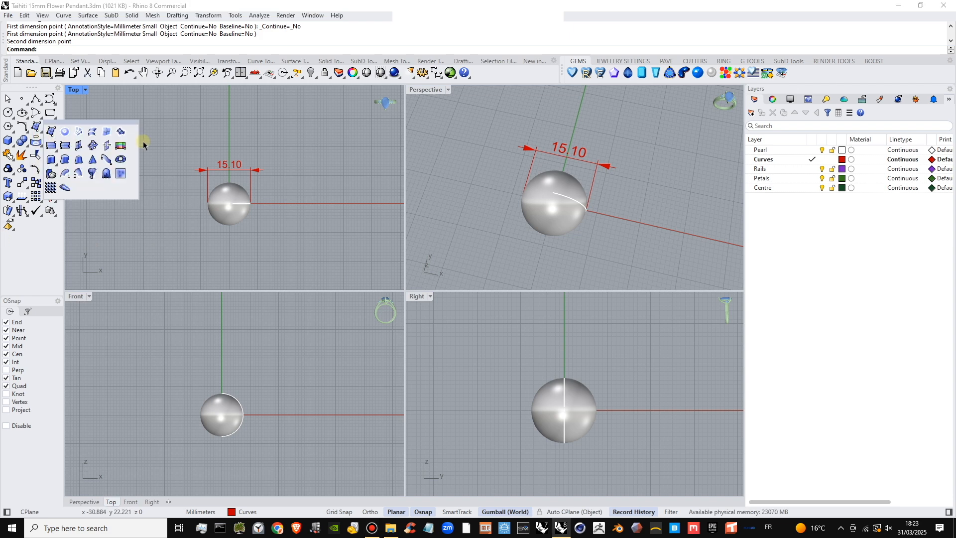
pyautogui.click(119, 145)
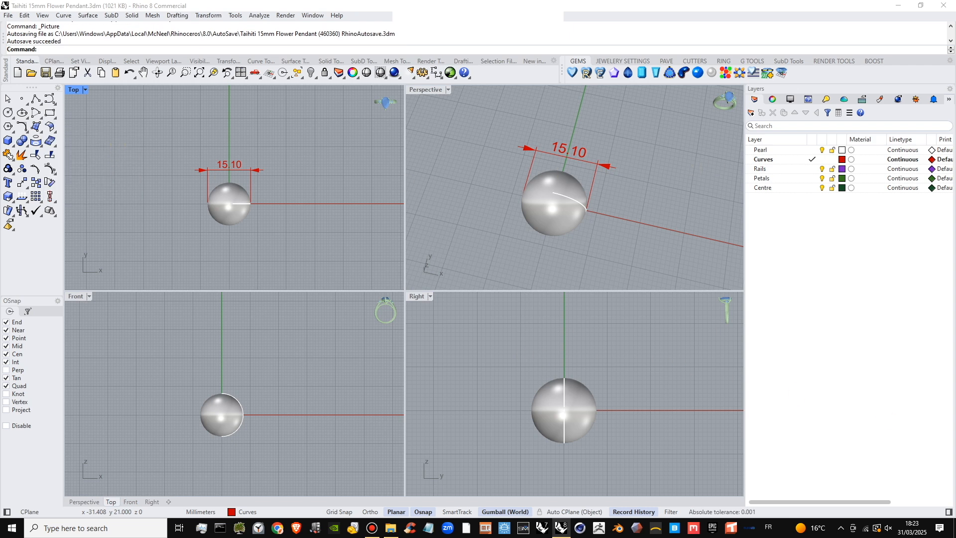
pyautogui.moveTo(781, 410); pyautogui.dragTo(425, 63)
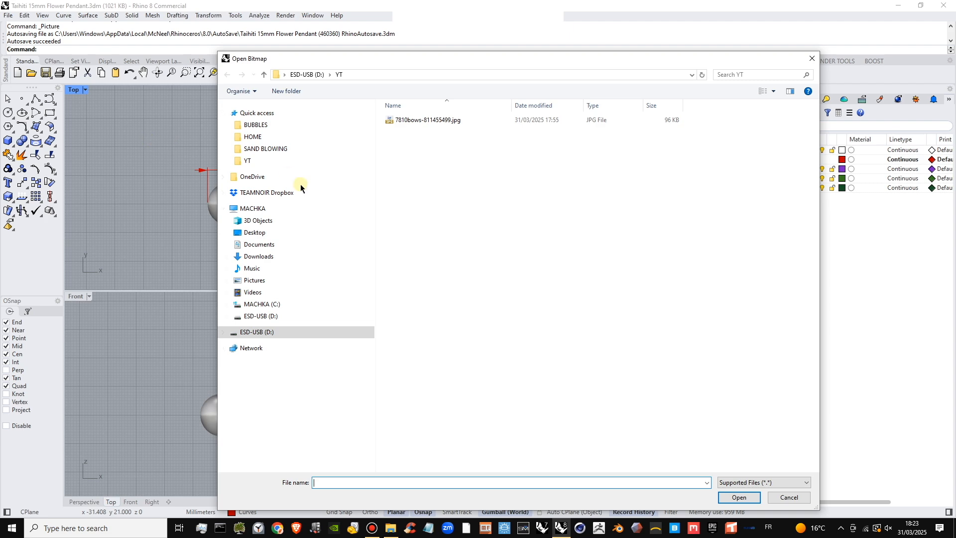
pyautogui.click(422, 122)
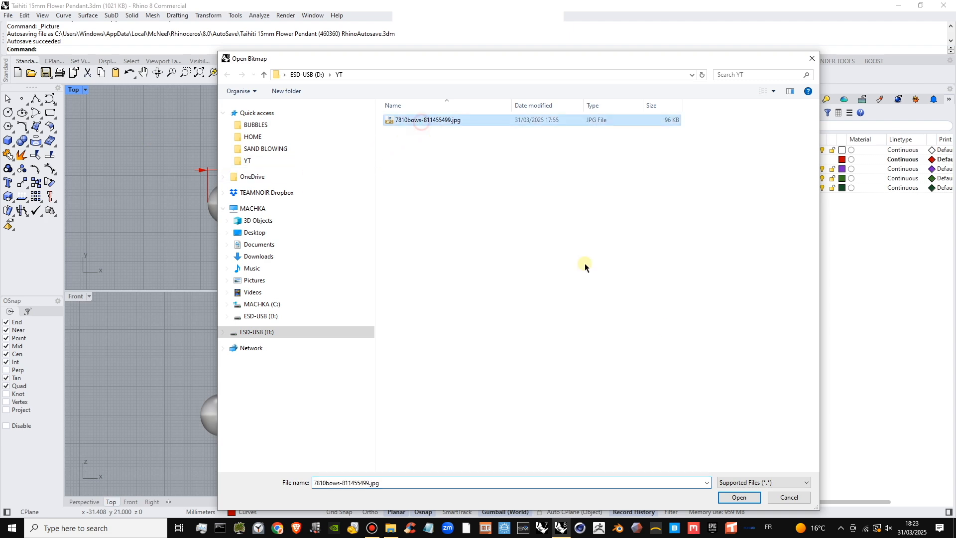
pyautogui.click(739, 497)
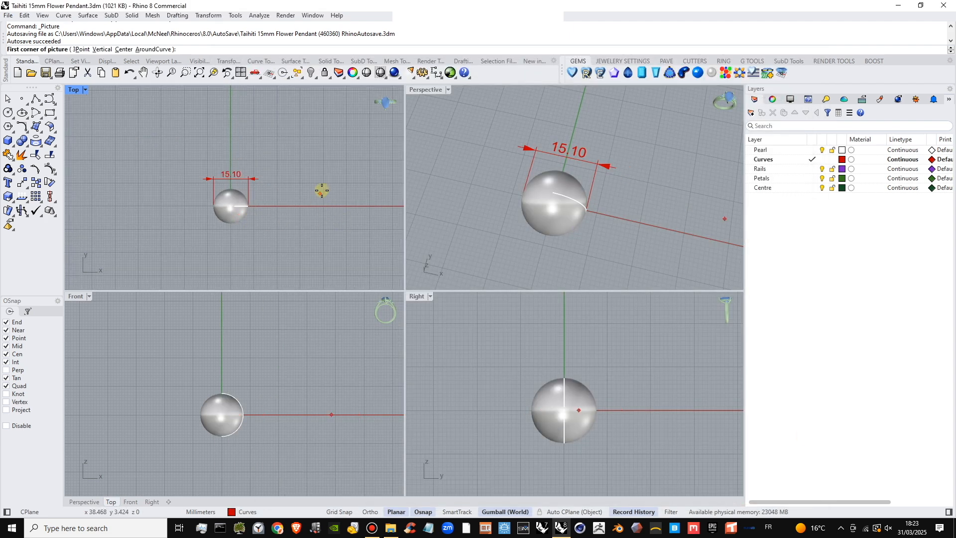
pyautogui.moveTo(323, 190); pyautogui.dragTo(194, 192, button='right')
pyautogui.click(180, 135)
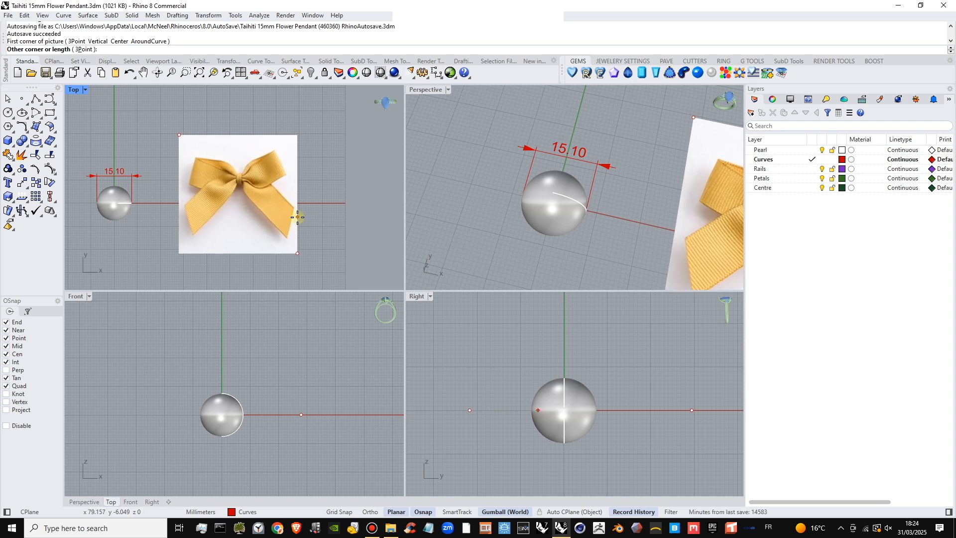
pyautogui.click(300, 218)
# - Move the bow picture over the pearl in the Top view, with the bow's knot centred above the pearl
pyautogui.moveTo(252, 219); pyautogui.dragTo(310, 248, button='right')
pyautogui.click(319, 223)
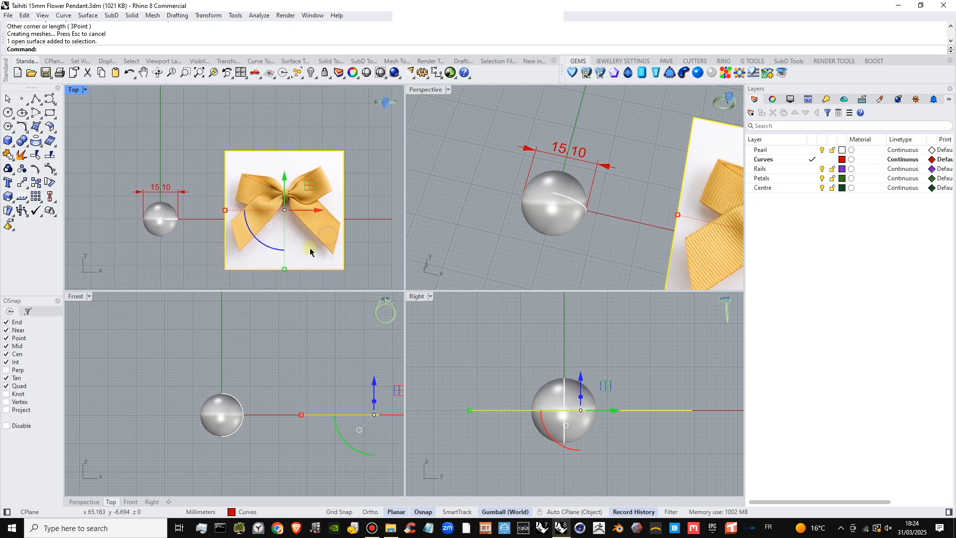
pyautogui.moveTo(309, 257); pyautogui.dragTo(192, 181)
pyautogui.moveTo(222, 214); pyautogui.dragTo(325, 252, button='right')
pyautogui.scroll(2, 296, 224)
pyautogui.moveTo(290, 223); pyautogui.dragTo(277, 237, button='right')
pyautogui.moveTo(276, 174); pyautogui.dragTo(271, 197)
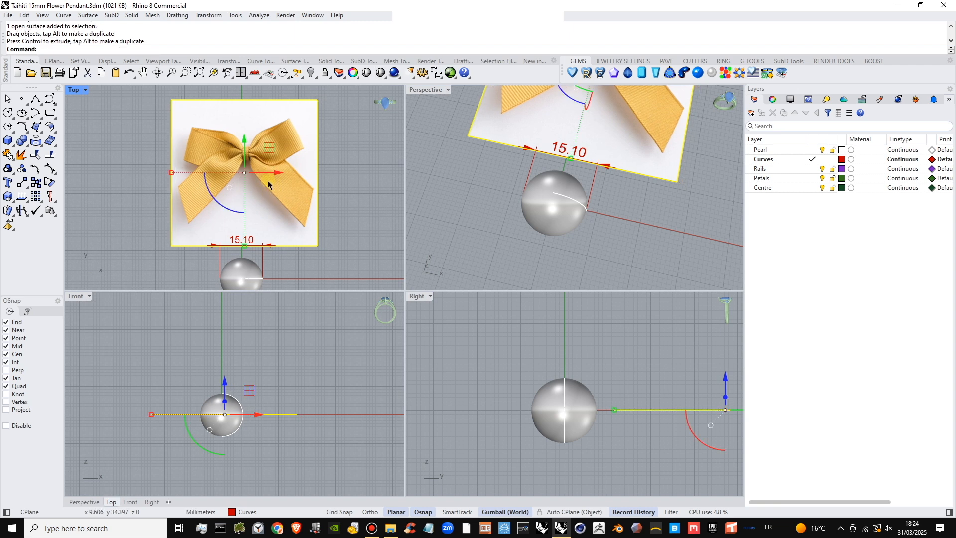
pyautogui.moveTo(268, 126); pyautogui.dragTo(266, 192)
pyautogui.scroll(-6, 281, 179)
pyautogui.scroll(6, 275, 217)
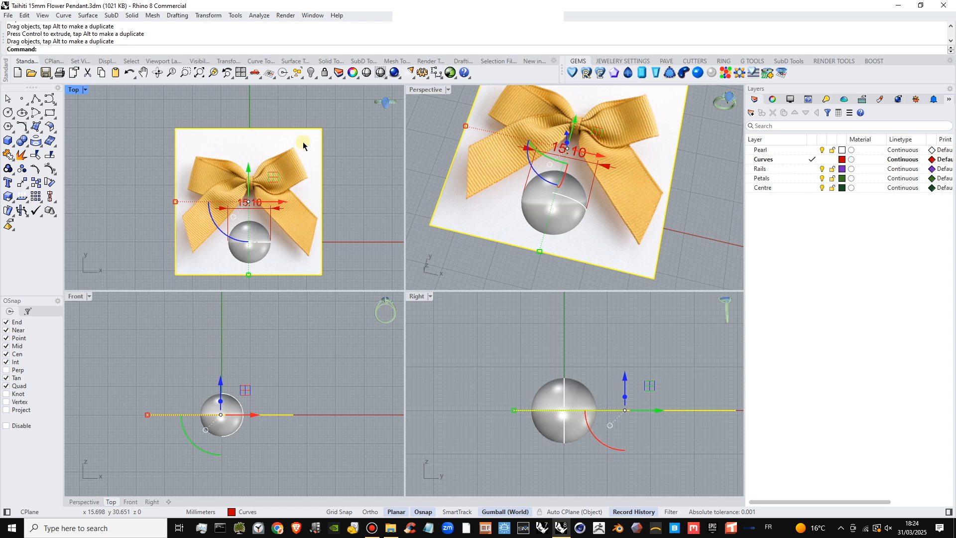
# - Scale the bow picture down uniformly to about two thirds of its size
pyautogui.keyDown('shift'); pyautogui.moveTo(176, 202); pyautogui.dragTo(198, 205); pyautogui.keyUp('shift')
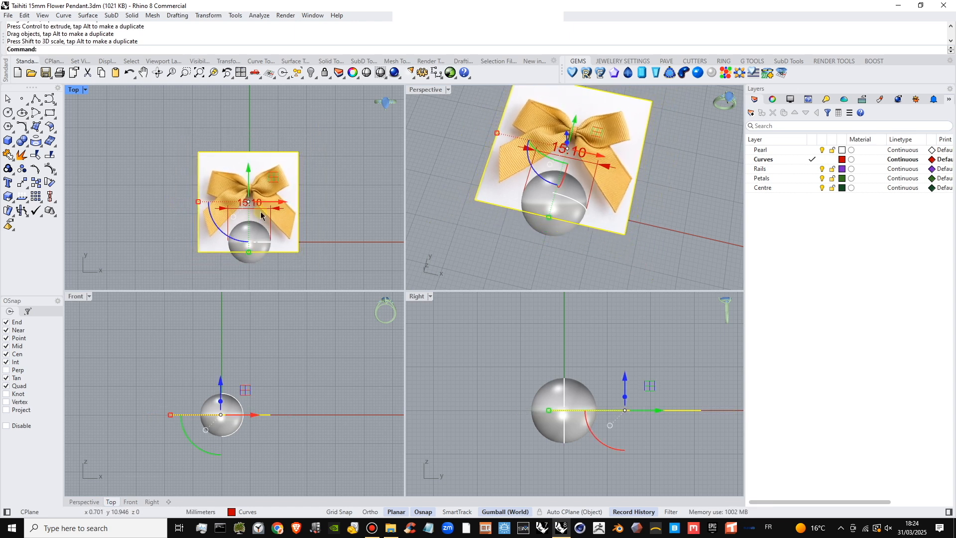
pyautogui.scroll(4, 263, 219)
pyautogui.click(340, 204)
pyautogui.scroll(4, 298, 184)
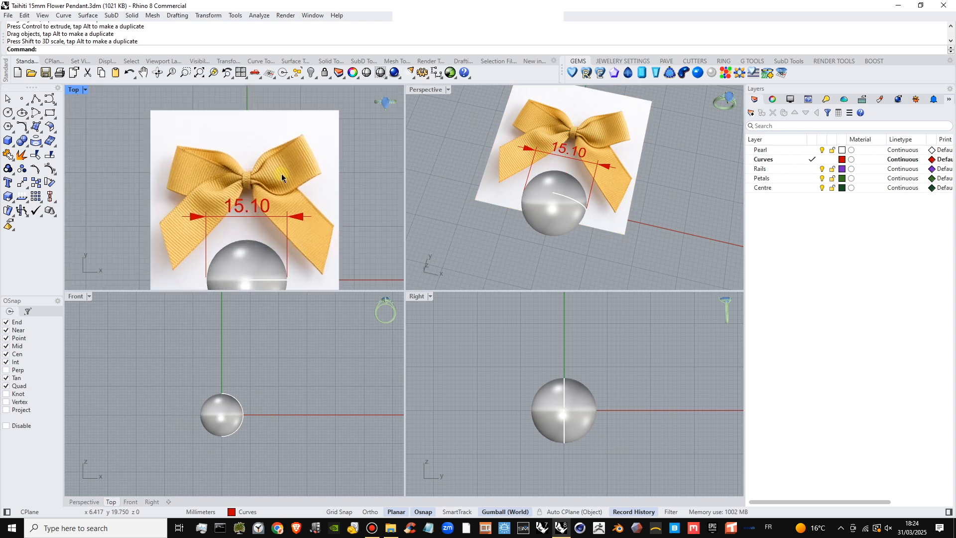
# - Create a layer named Picture and assign the bow picture to it
pyautogui.click(309, 190)
pyautogui.moveTo(366, 194); pyautogui.dragTo(354, 166, button='right')
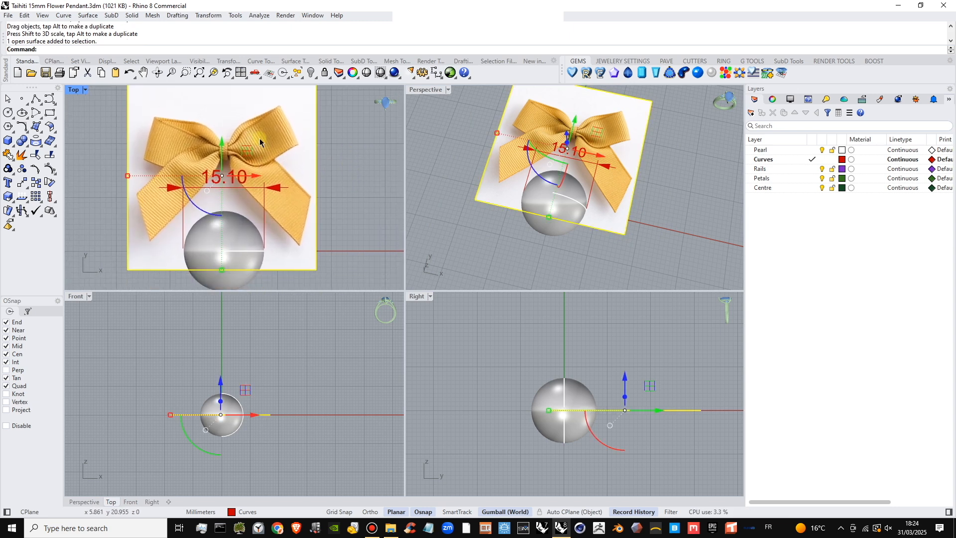
pyautogui.moveTo(289, 165); pyautogui.dragTo(298, 172, button='right')
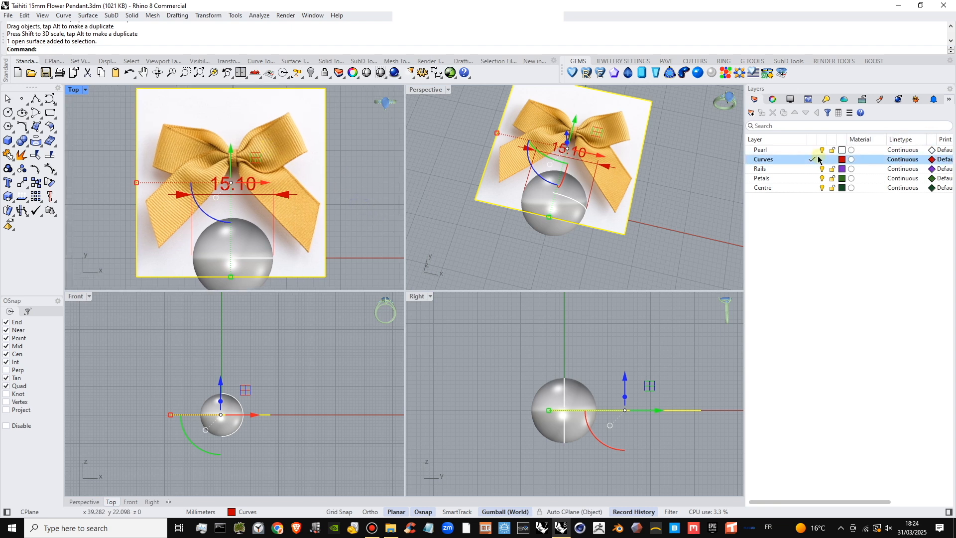
pyautogui.click(751, 113)
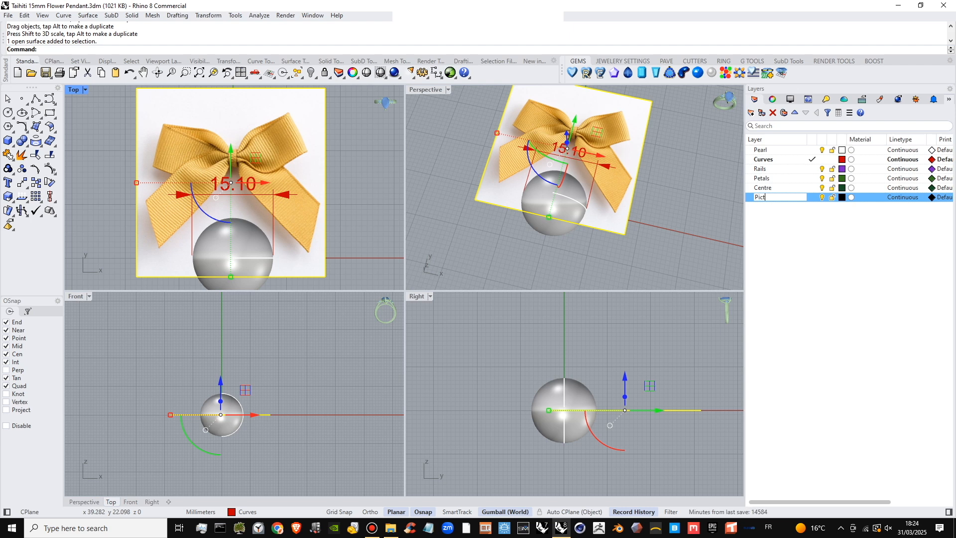
pyautogui.write('Picture')
pyautogui.click(817, 251)
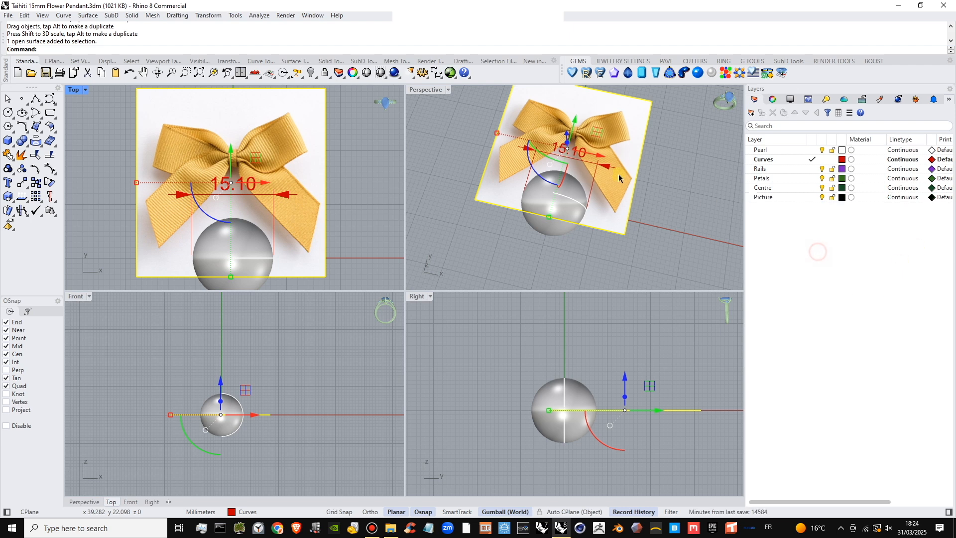
pyautogui.rightClick(759, 197)
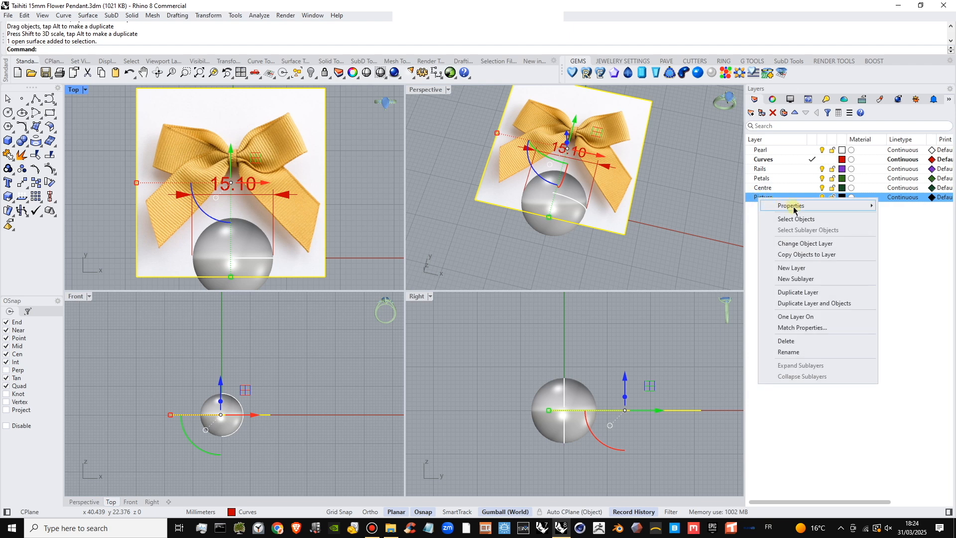
pyautogui.click(801, 246)
pyautogui.click(383, 197)
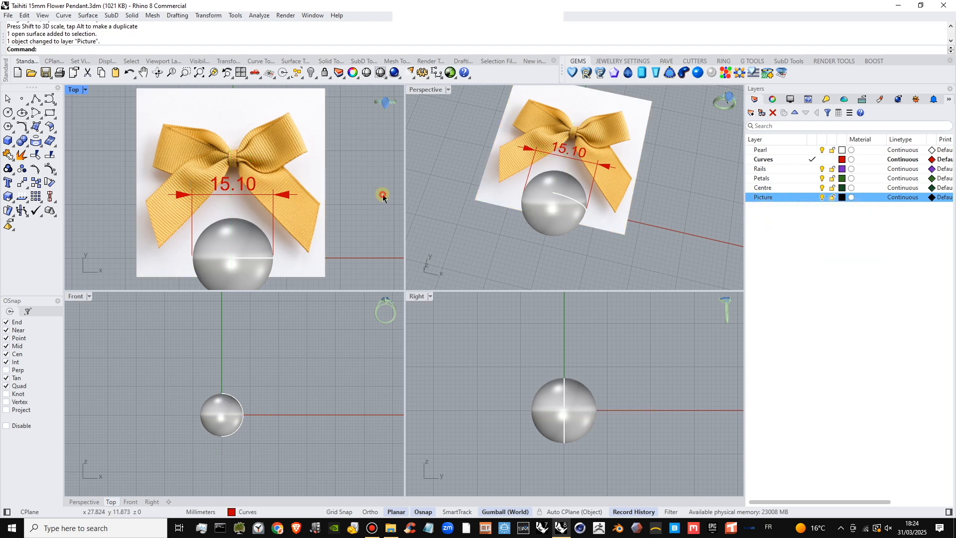
# - Lock the Picture and Pearl layers, keeping both visible
pyautogui.click(829, 198)
pyautogui.click(778, 160)
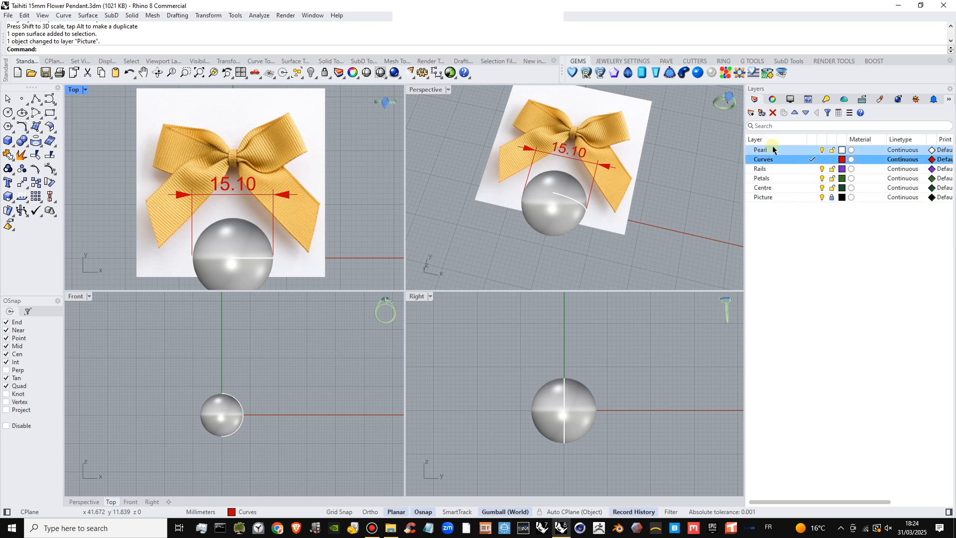
pyautogui.click(817, 150)
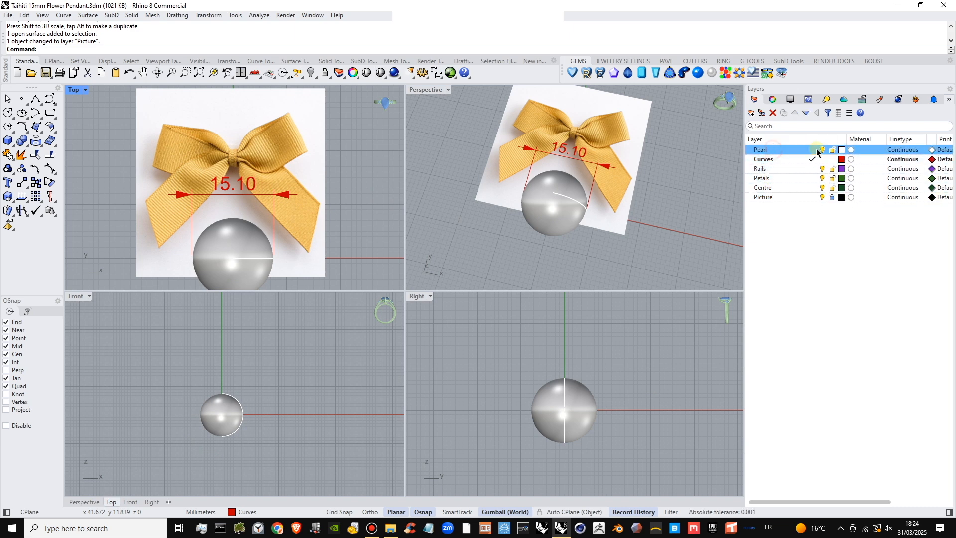
pyautogui.click(822, 151)
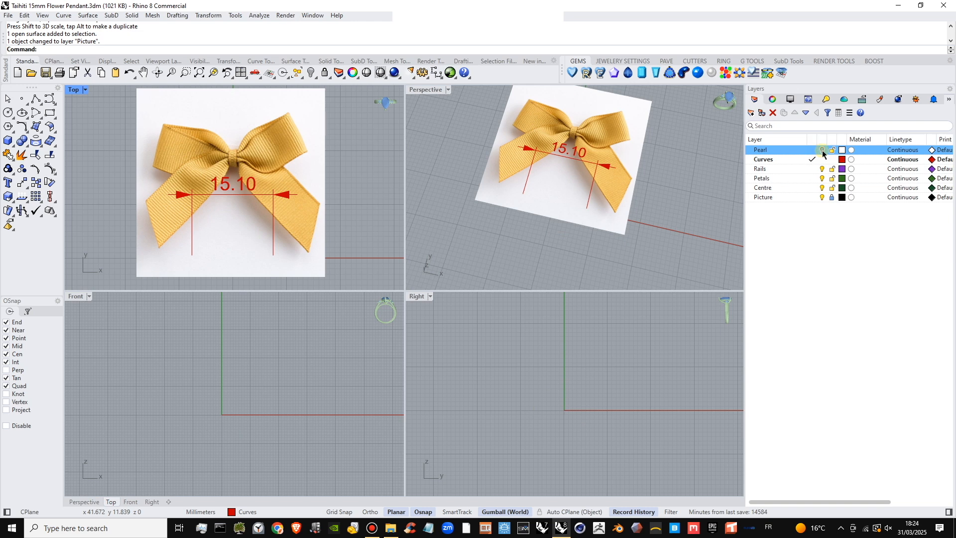
pyautogui.click(823, 151)
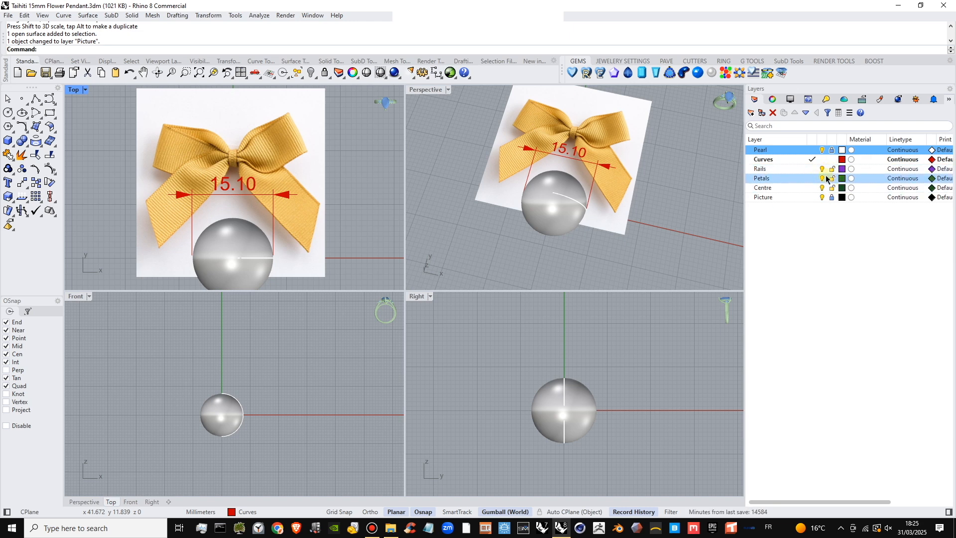
# - Delete the linear dimension of the pearl's diameter
pyautogui.moveTo(331, 189); pyautogui.dragTo(339, 187, button='right')
pyautogui.click(289, 194)
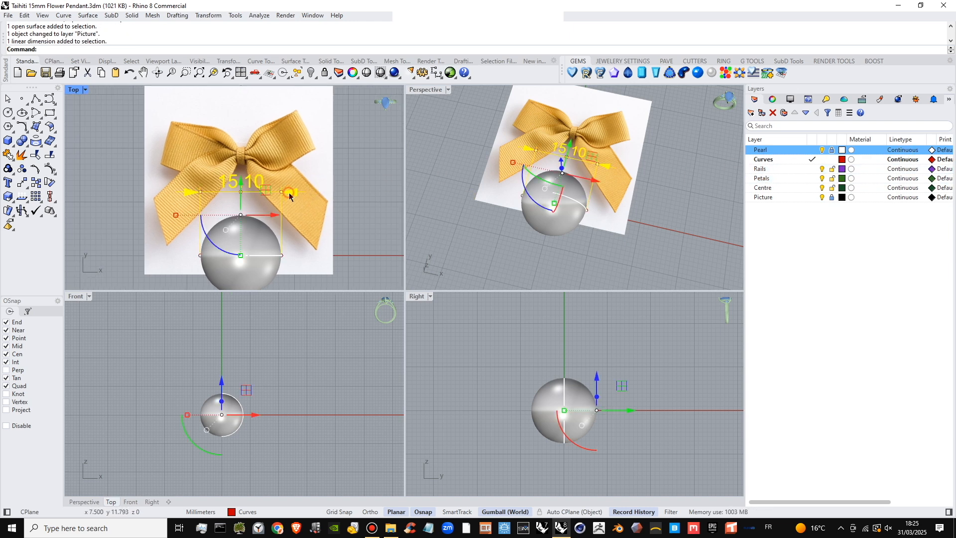
pyautogui.press('Delete')
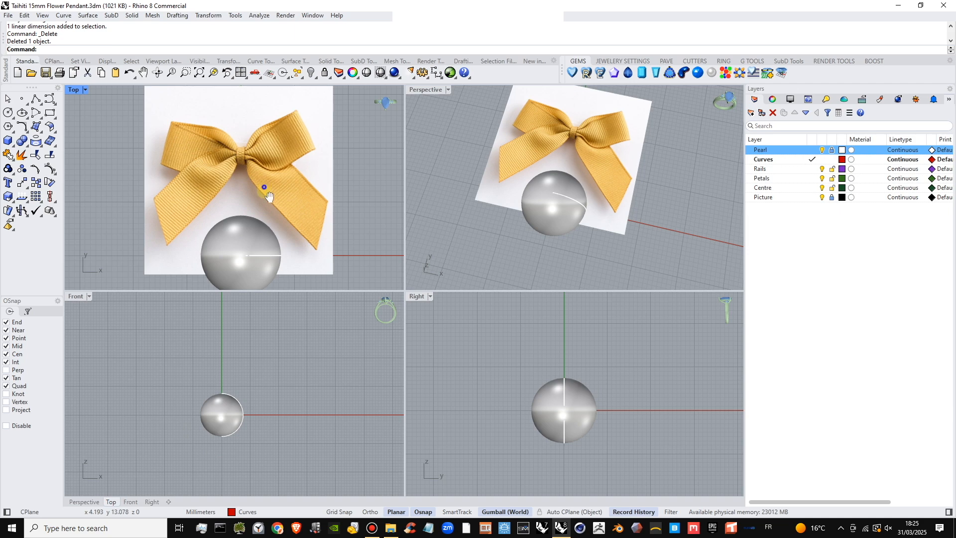
# - Maximize the Top view and draw a corner-to-corner rectangle around the bow's central knot
pyautogui.moveTo(269, 197); pyautogui.dragTo(267, 215, button='right')
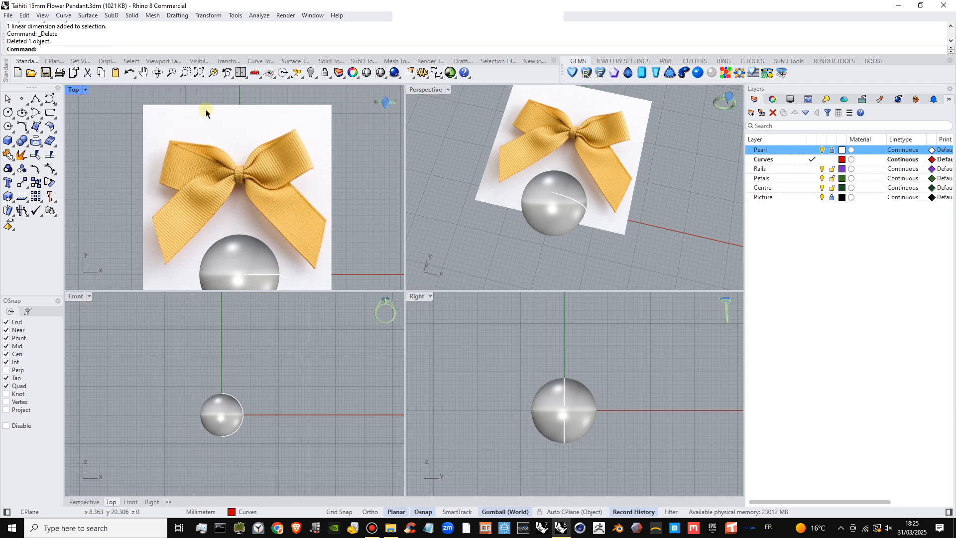
pyautogui.doubleClick(74, 89)
pyautogui.scroll(4, 392, 259)
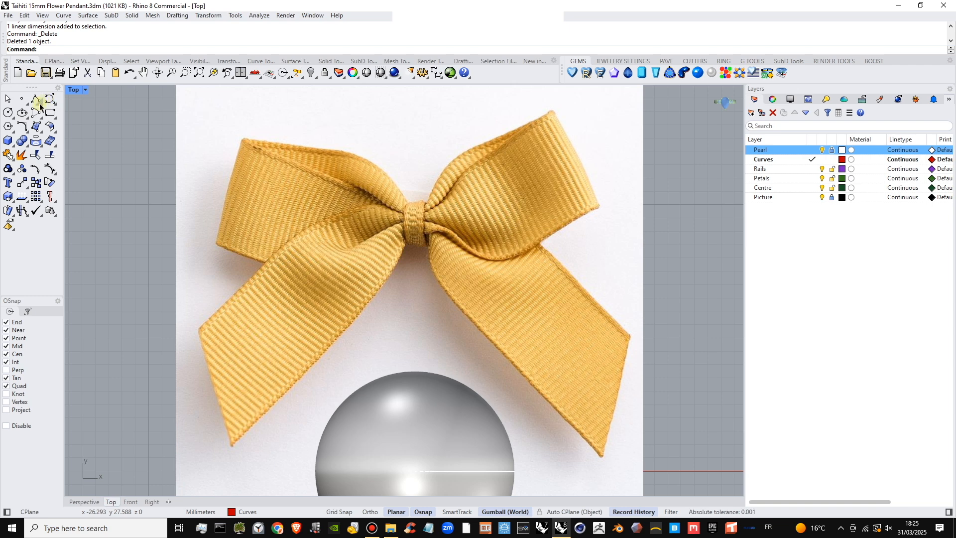
pyautogui.click(51, 114)
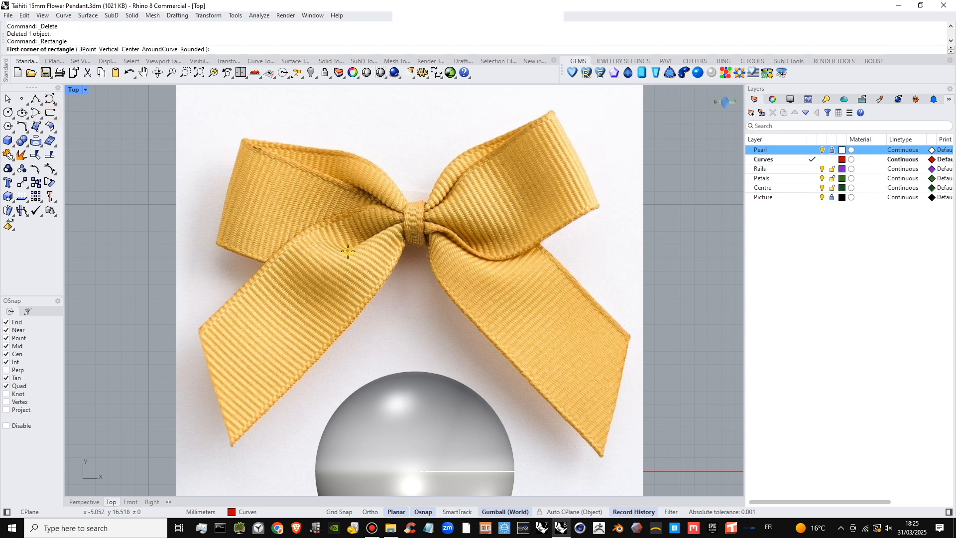
pyautogui.click(405, 202)
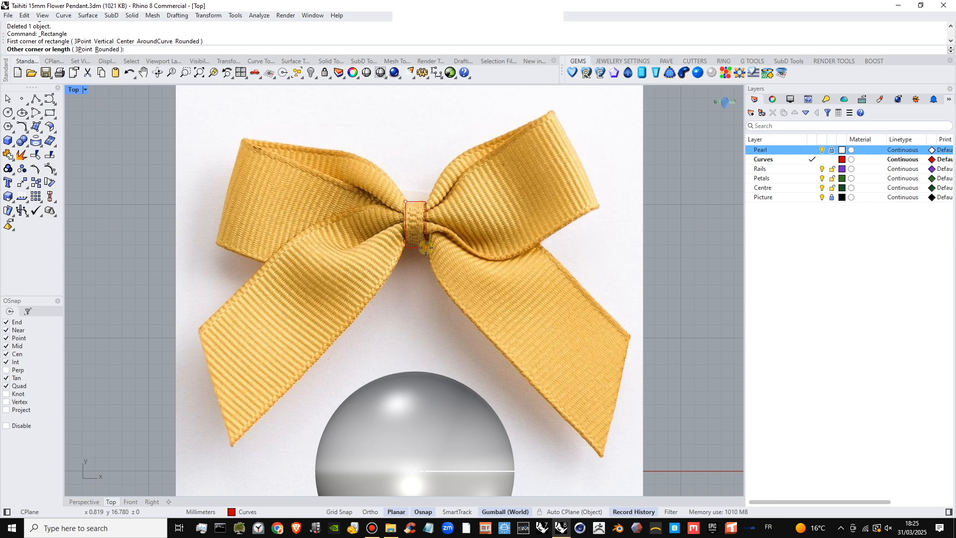
pyautogui.click(426, 247)
# - Start an interpolated curve at the knot's right edge and trace the right loop's upper front fold out to its upper tip
pyautogui.scroll(-2, 419, 220)
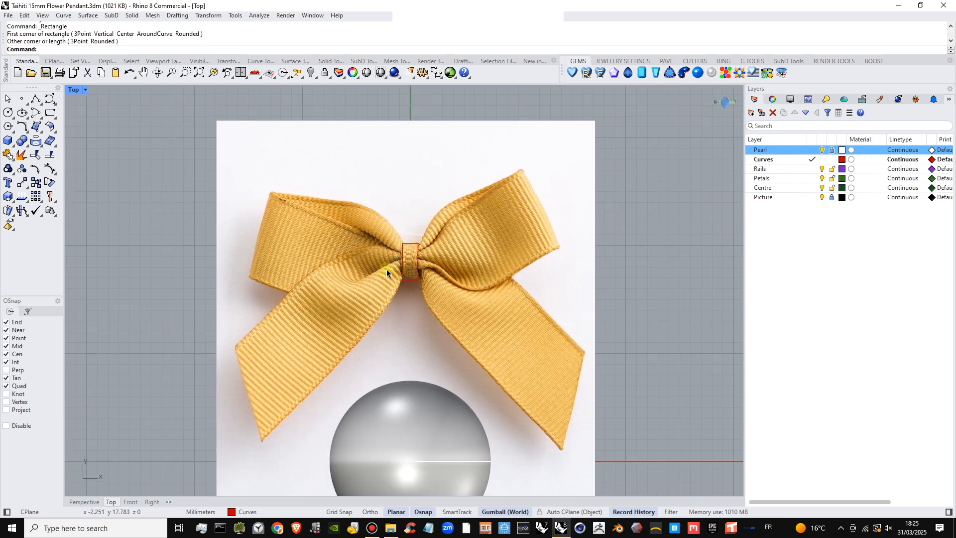
pyautogui.scroll(2, 416, 247)
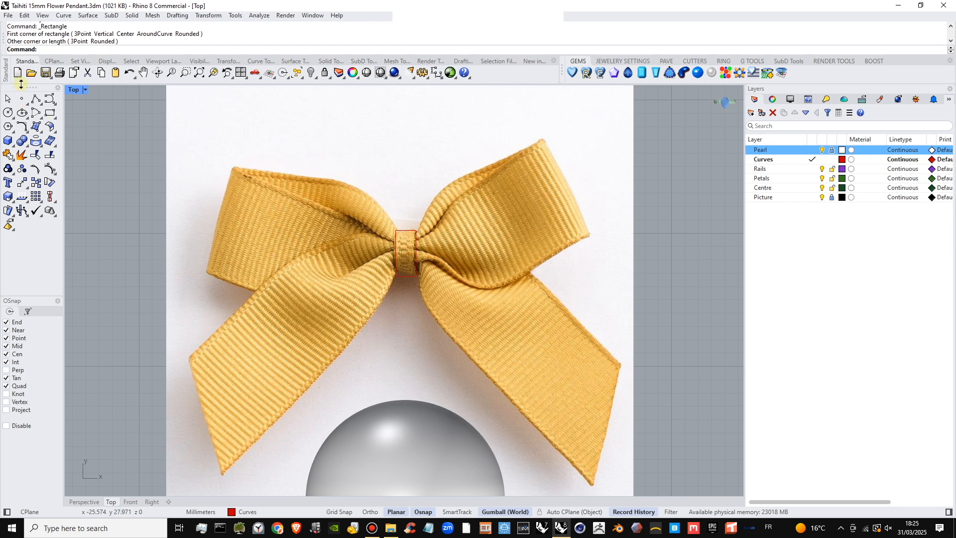
pyautogui.click(56, 105)
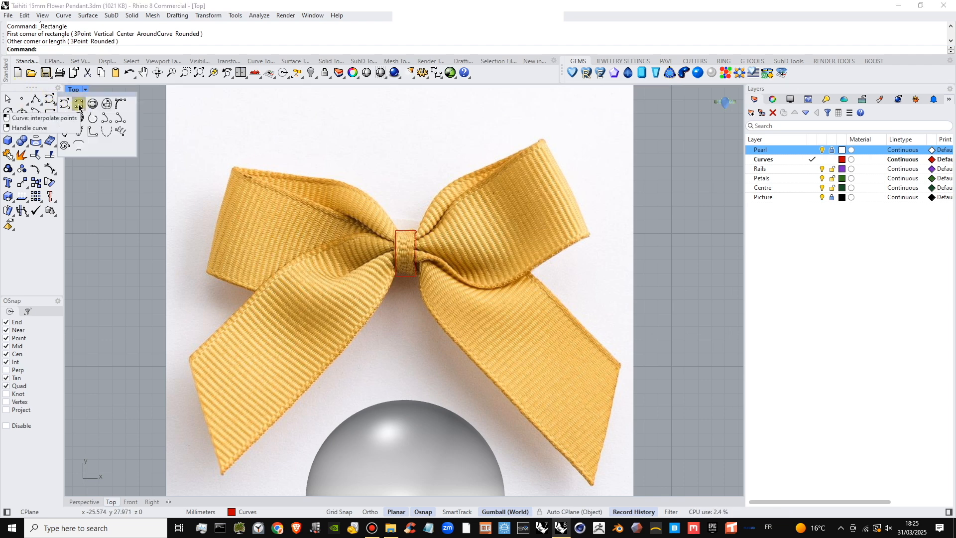
pyautogui.click(79, 105)
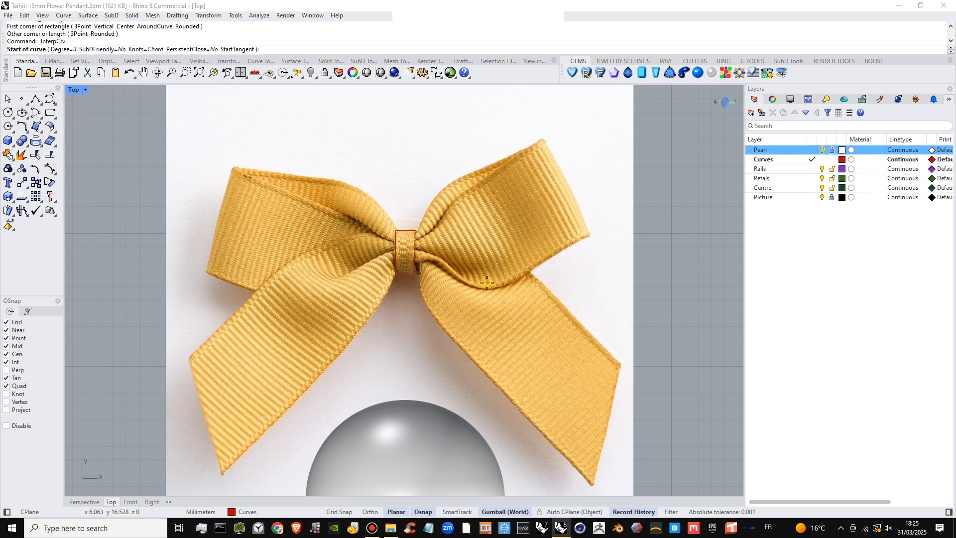
pyautogui.click(419, 240)
pyautogui.click(433, 232)
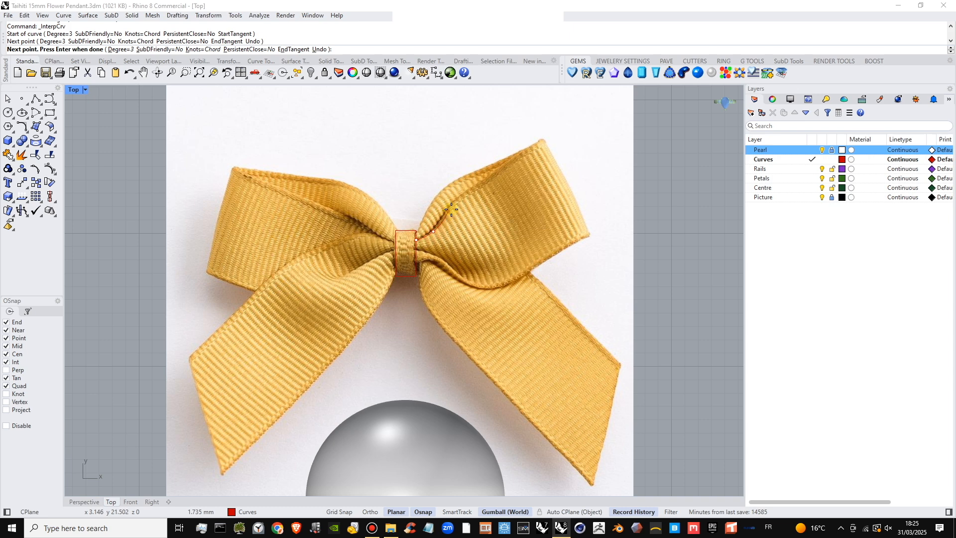
pyautogui.click(450, 208)
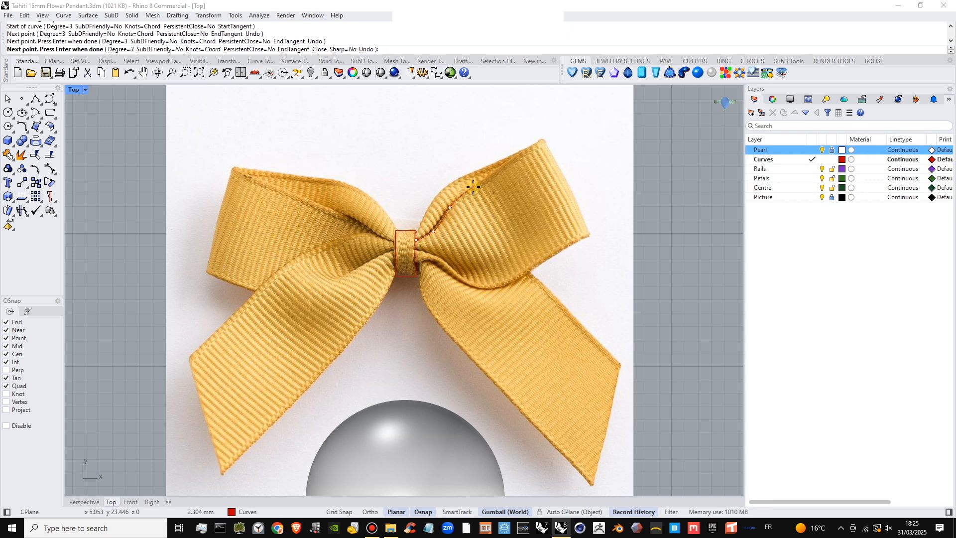
pyautogui.click(507, 163)
pyautogui.click(535, 145)
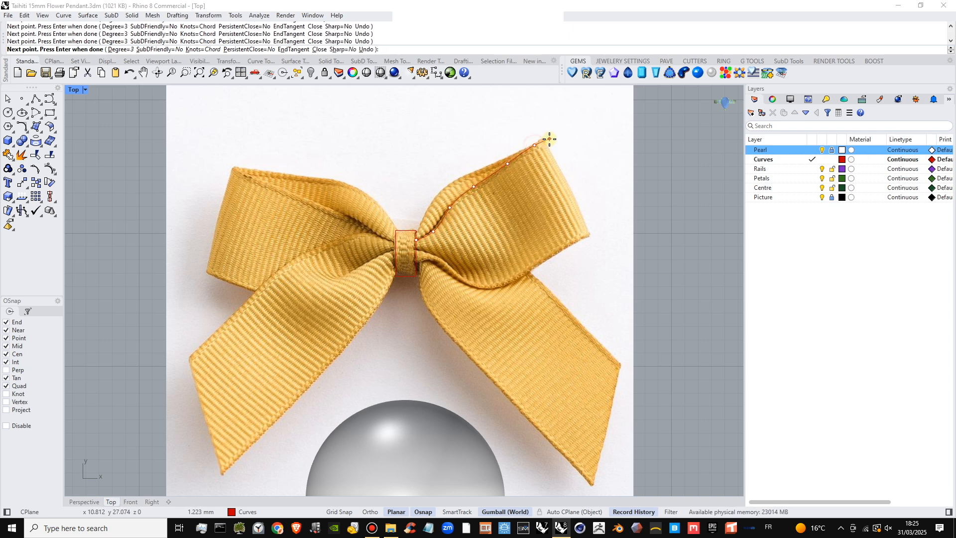
pyautogui.scroll(5, 543, 140)
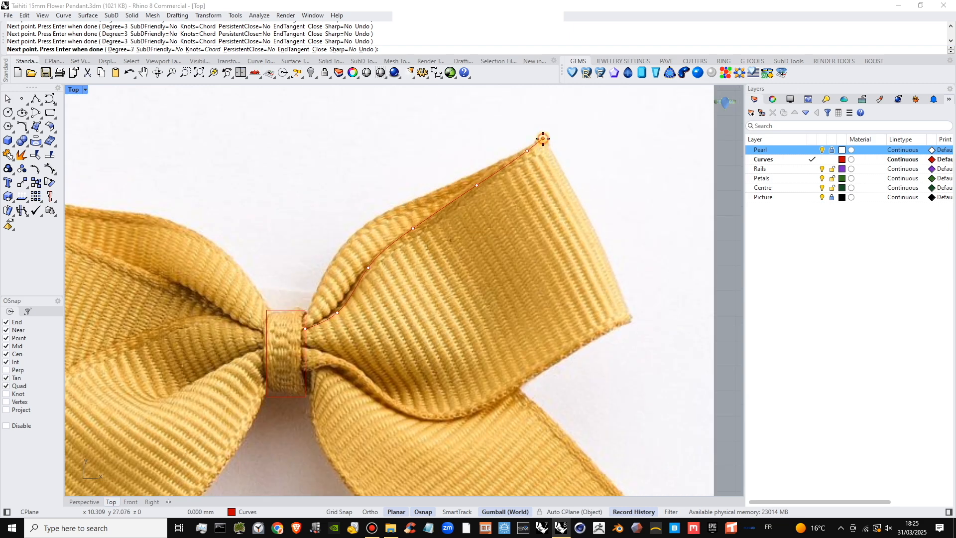
pyautogui.click(543, 138)
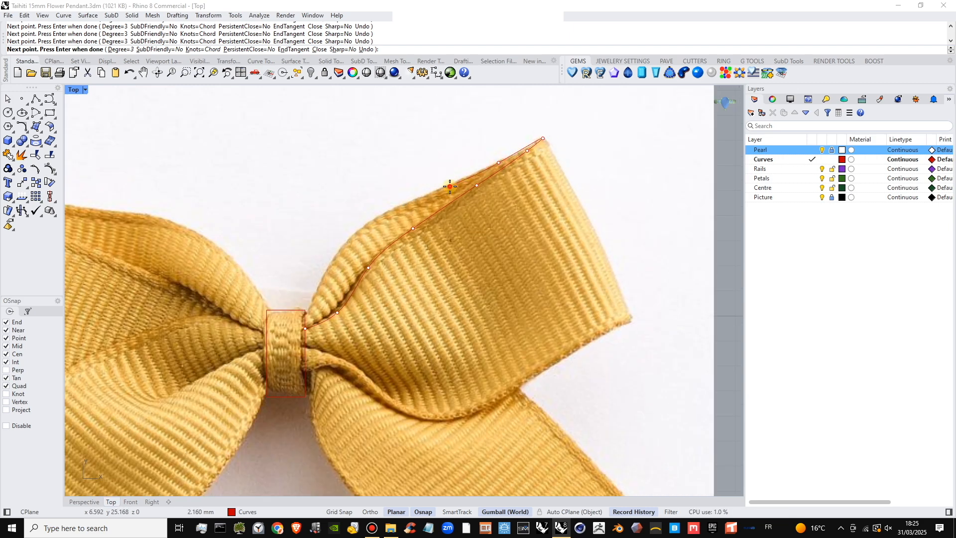
# - Continue the curve from the right loop's upper tip back along its rear edge and finish at the knot's upper right corner
pyautogui.click(357, 231)
pyautogui.click(327, 273)
pyautogui.scroll(2, 306, 312)
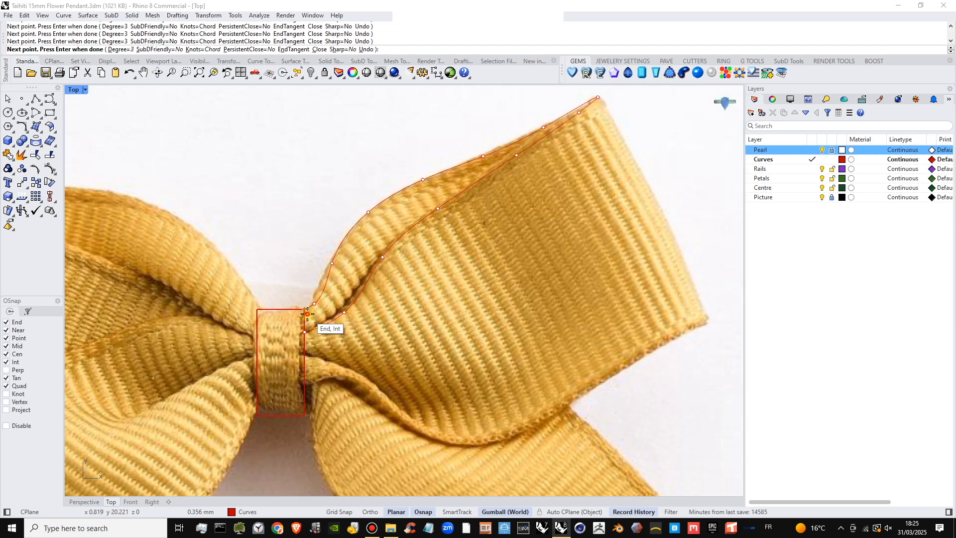
pyautogui.click(307, 313)
pyautogui.scroll(-10, 308, 314)
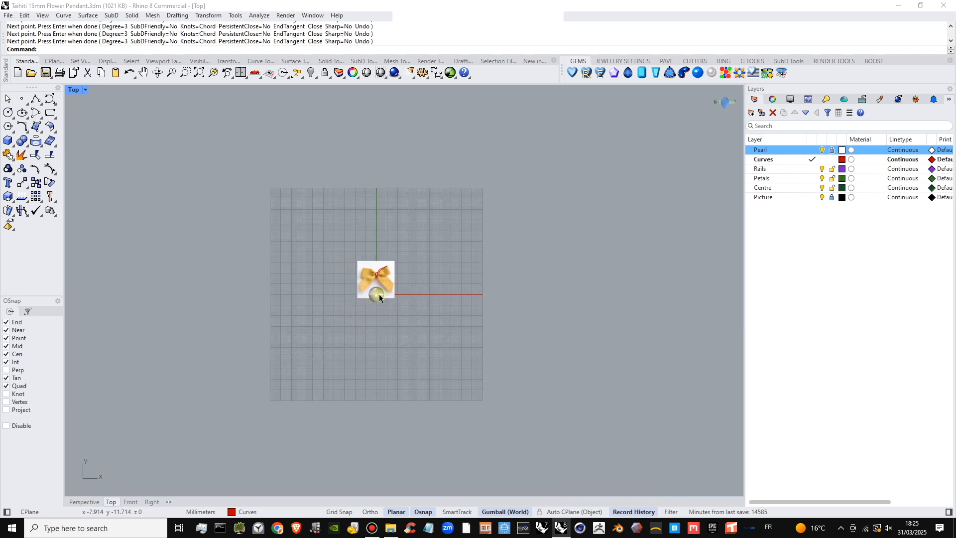
pyautogui.scroll(12, 378, 296)
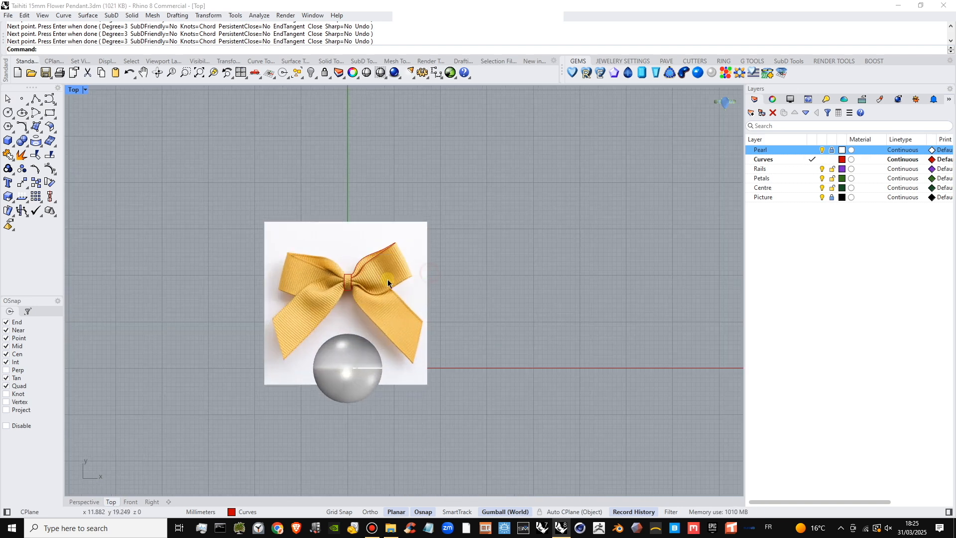
pyautogui.scroll(12, 387, 279)
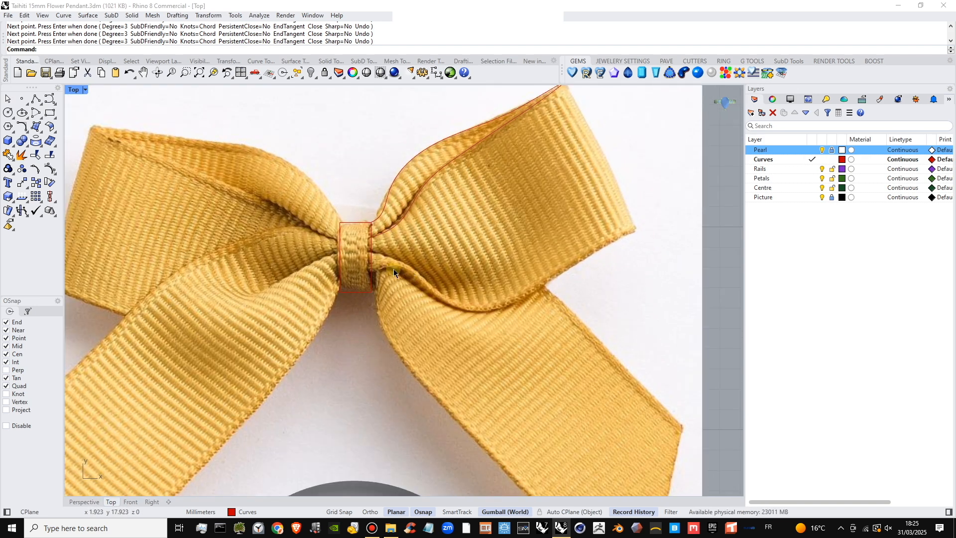
# - Start another interpolated curve at the knot's right edge and trace the right loop's lower edge out to its lower outer corner
pyautogui.rightClick(394, 268)
pyautogui.click(372, 273)
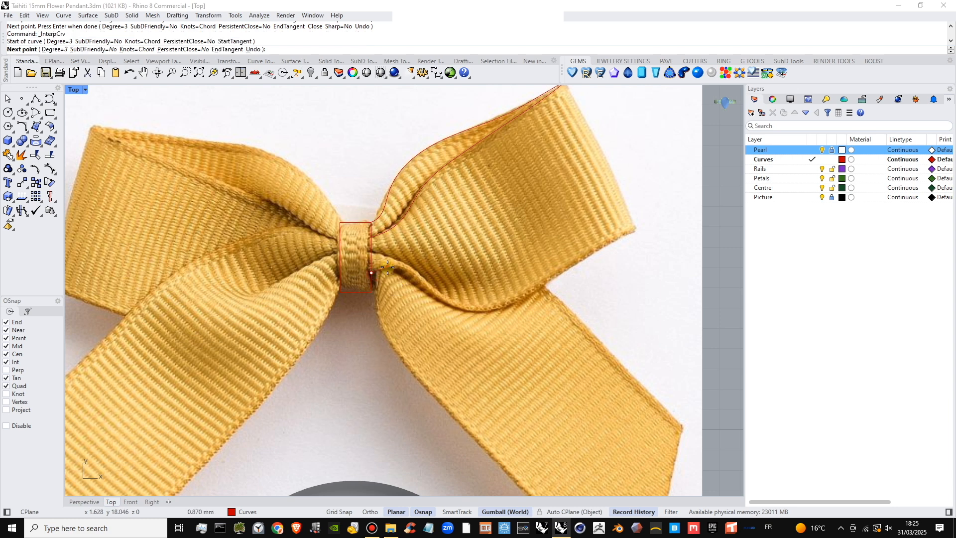
pyautogui.click(387, 268)
pyautogui.click(418, 279)
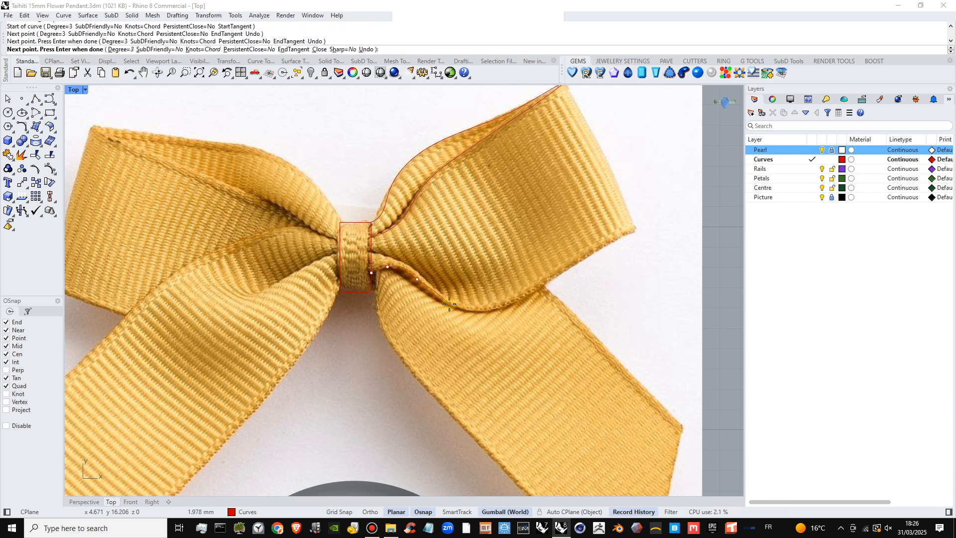
pyautogui.click(450, 303)
pyautogui.click(490, 311)
pyautogui.click(534, 291)
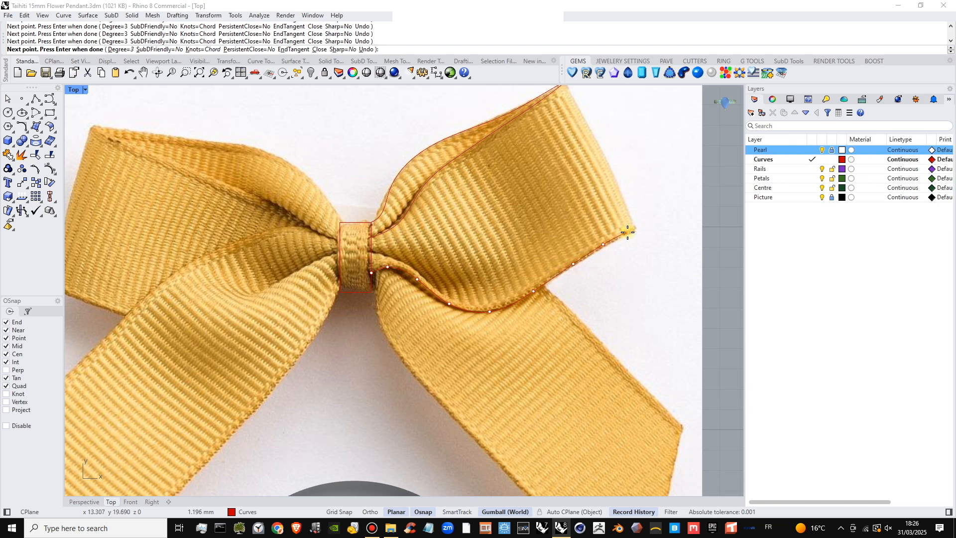
pyautogui.scroll(4, 636, 229)
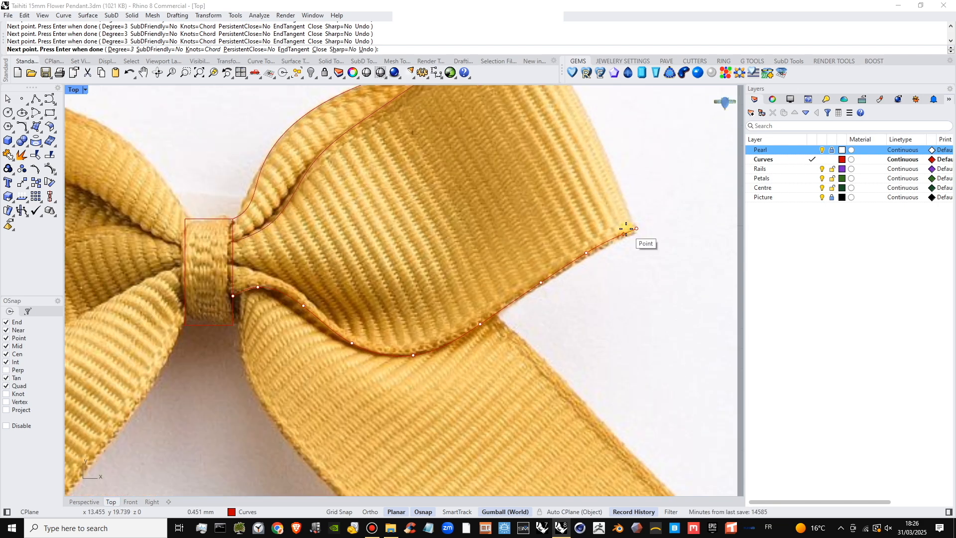
pyautogui.click(625, 231)
pyautogui.click(628, 225)
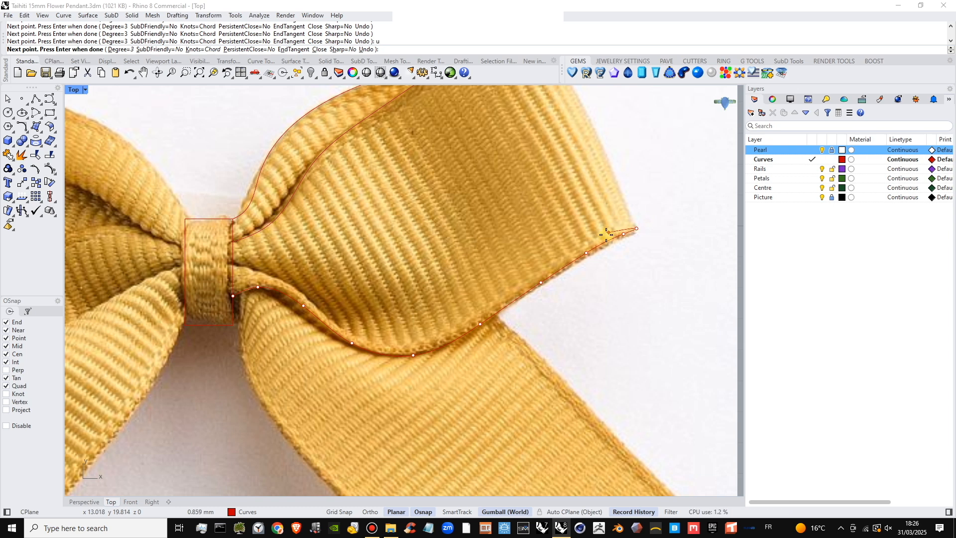
# - Continue the curve back from the lower outer corner, just inside the right loop's lower edge, and finish it at the knot
pyautogui.click(605, 236)
pyautogui.click(544, 270)
pyautogui.click(476, 312)
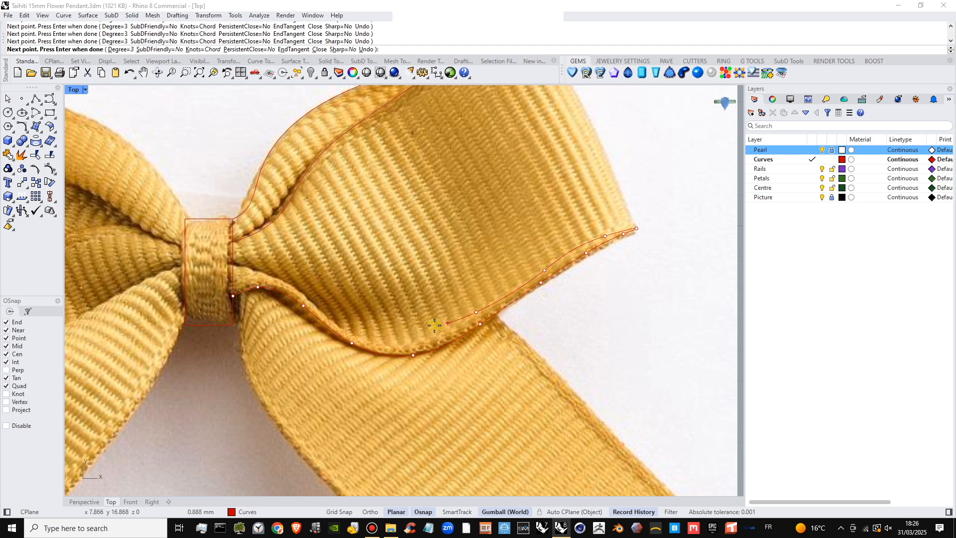
pyautogui.scroll(-5, 402, 320)
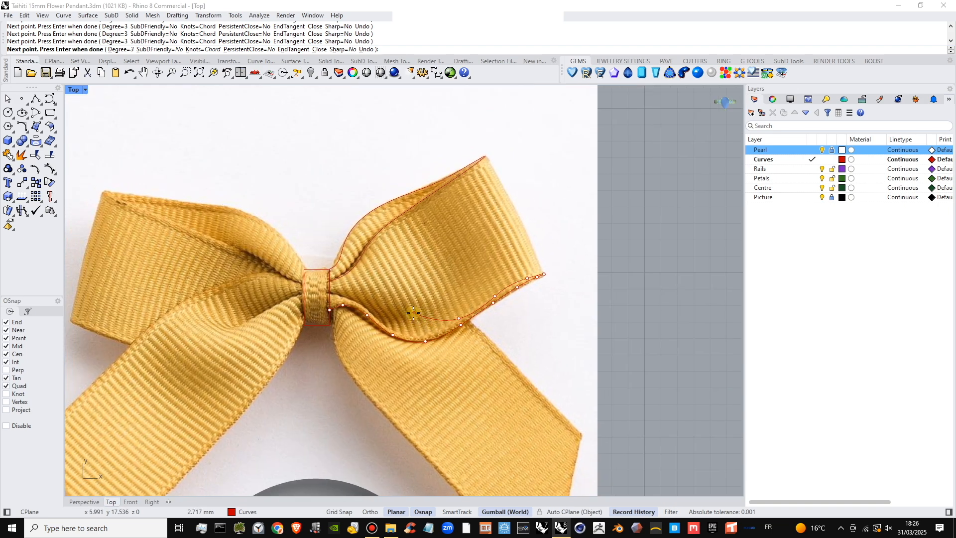
pyautogui.click(390, 321)
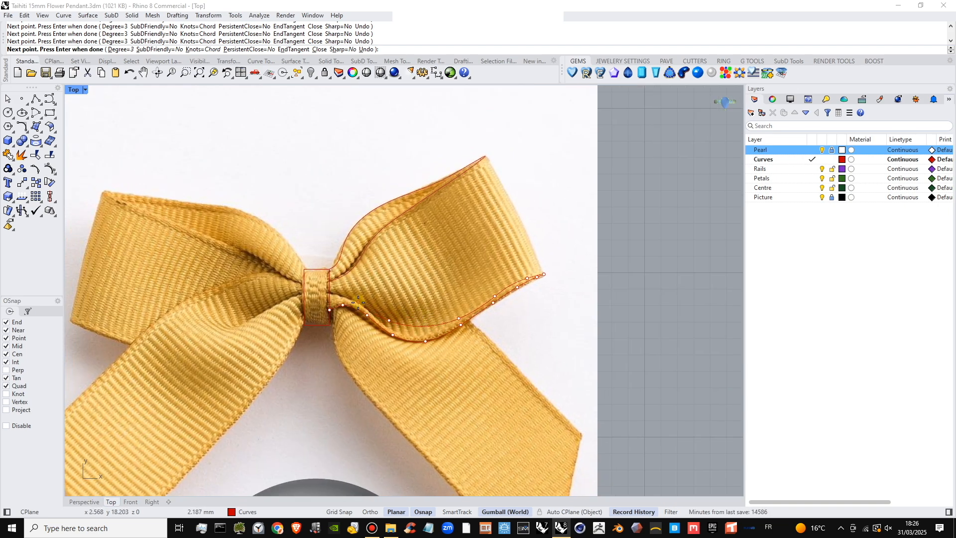
pyautogui.click(358, 302)
pyautogui.scroll(2, 338, 299)
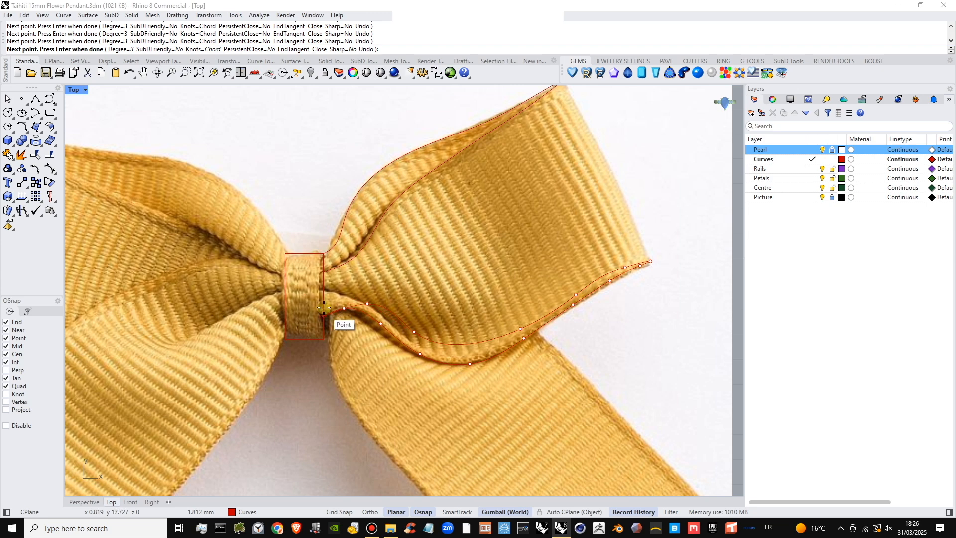
pyautogui.click(324, 307)
pyautogui.press('Return')
pyautogui.scroll(-3, 390, 304)
pyautogui.scroll(1, 390, 304)
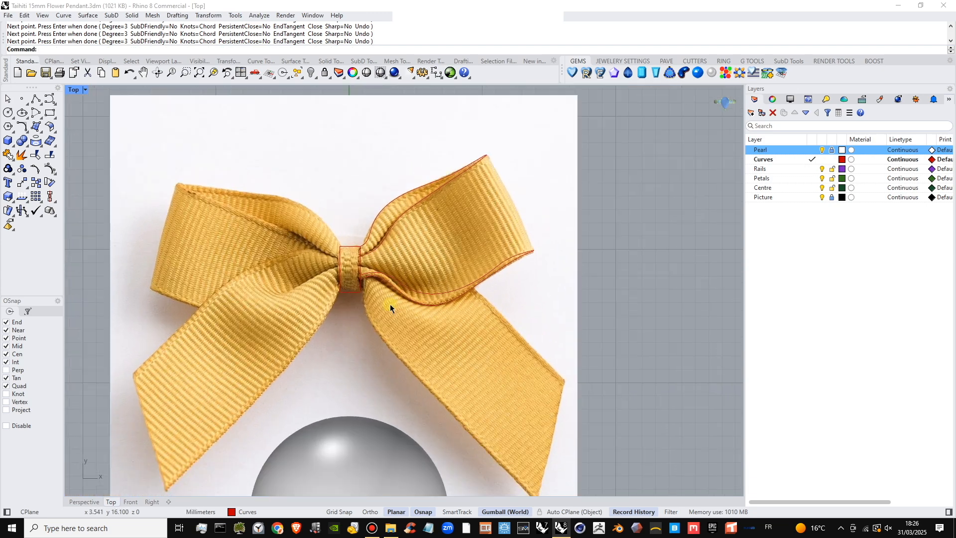
# - Trace the right tail's inner edge with an interpolated curve from the knot's lower right corner down to the tail's tip
pyautogui.scroll(1, 385, 276)
pyautogui.scroll(1, 411, 262)
pyautogui.moveTo(440, 324); pyautogui.dragTo(410, 293, button='right')
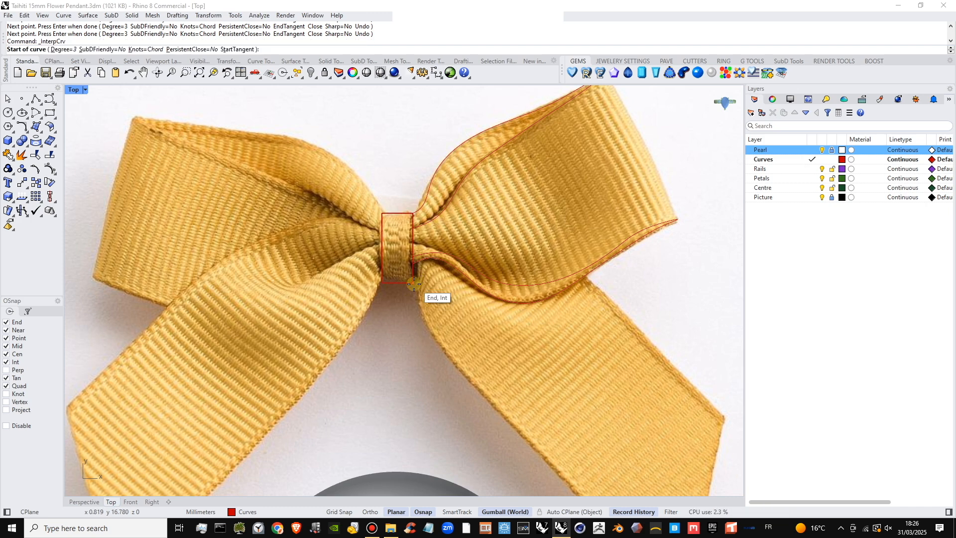
pyautogui.press('Return')
pyautogui.click(418, 286)
pyautogui.click(418, 285)
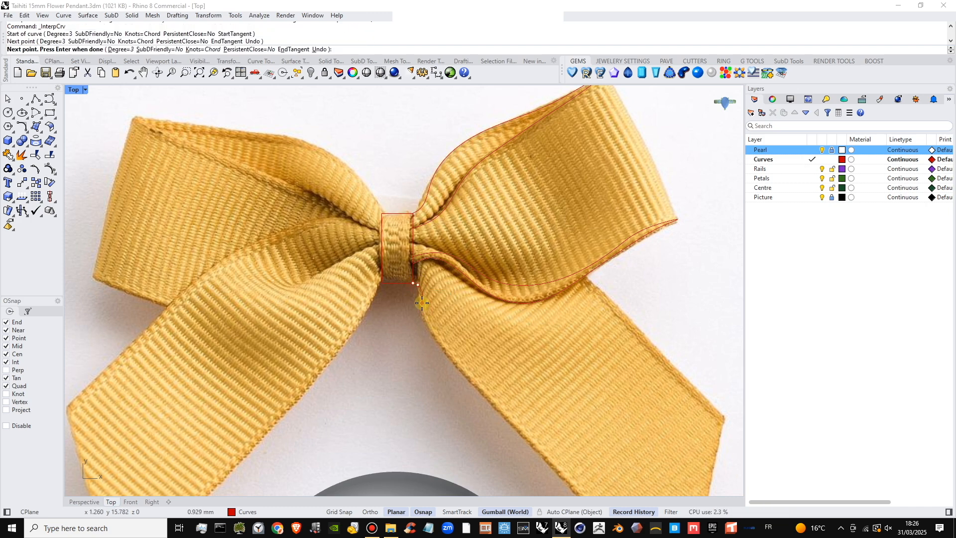
pyautogui.click(422, 303)
pyautogui.click(453, 356)
pyautogui.moveTo(453, 357); pyautogui.dragTo(384, 265, button='right')
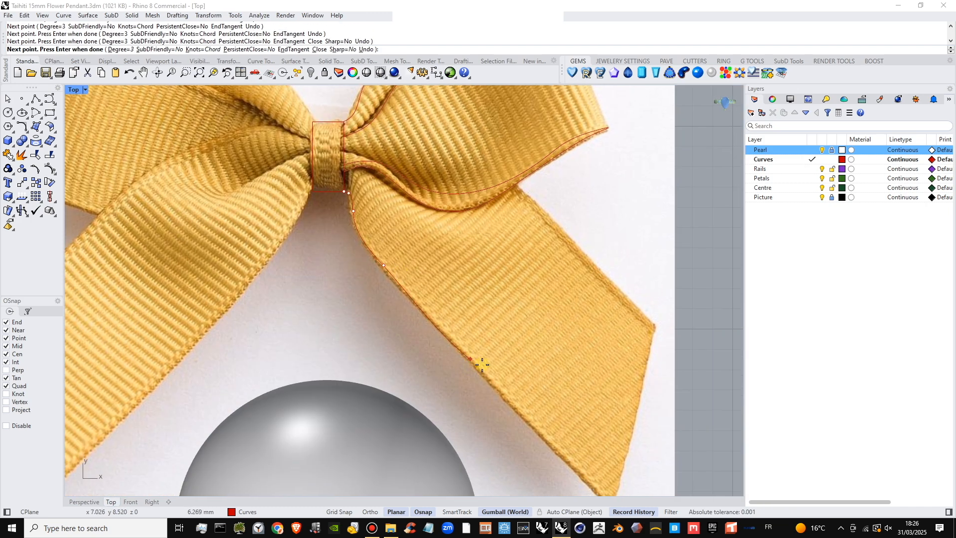
pyautogui.click(483, 372)
pyautogui.click(582, 474)
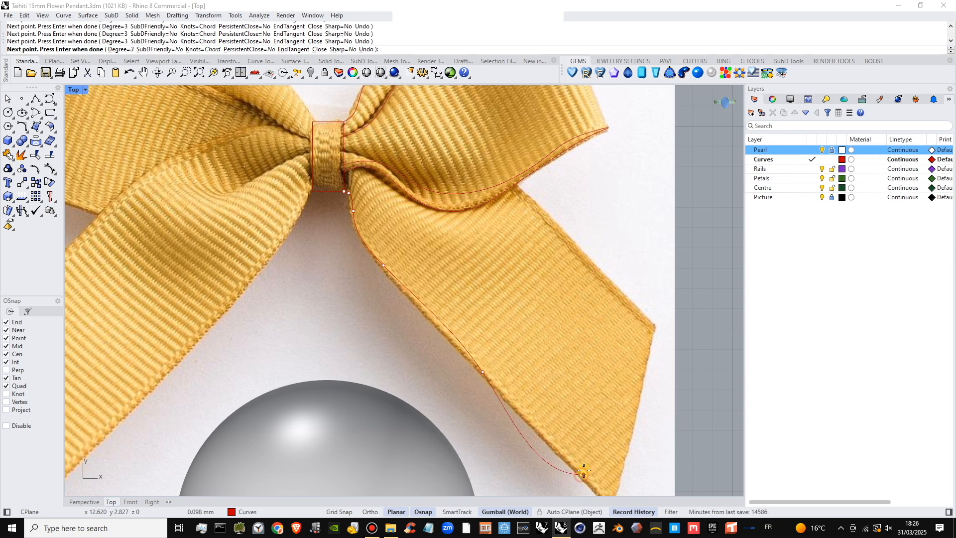
pyautogui.moveTo(582, 473); pyautogui.dragTo(546, 400, button='right')
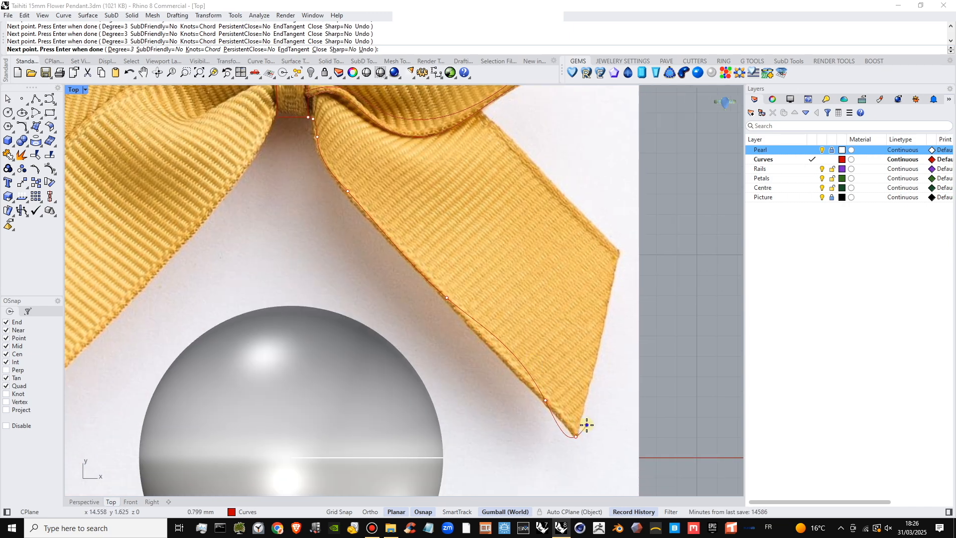
pyautogui.press('Return')
# - Trace the right tail's outer edge with an interpolated curve from its outer corner, across the right loop, to the knot
pyautogui.press('Return')
pyautogui.click(615, 252)
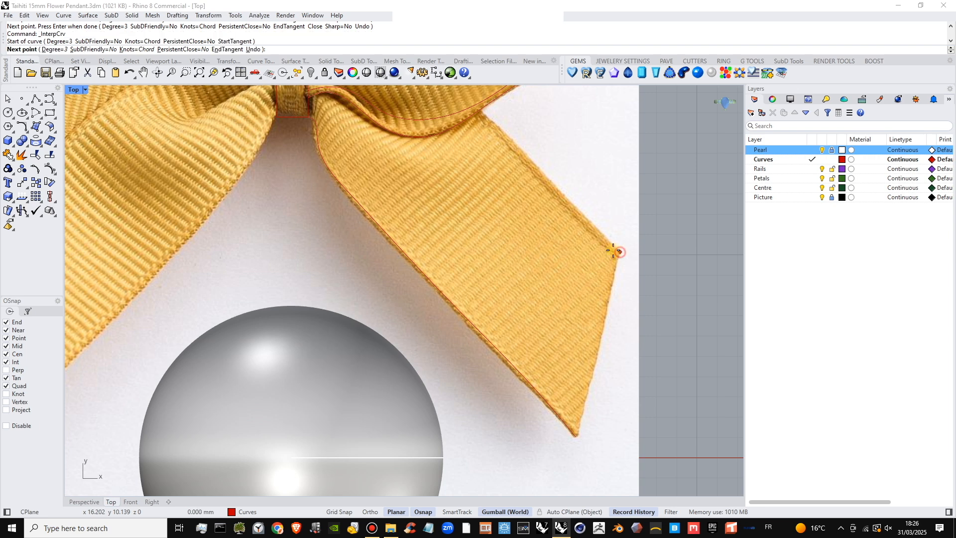
pyautogui.click(585, 218)
pyautogui.moveTo(585, 219); pyautogui.dragTo(618, 284, button='right')
pyautogui.click(533, 164)
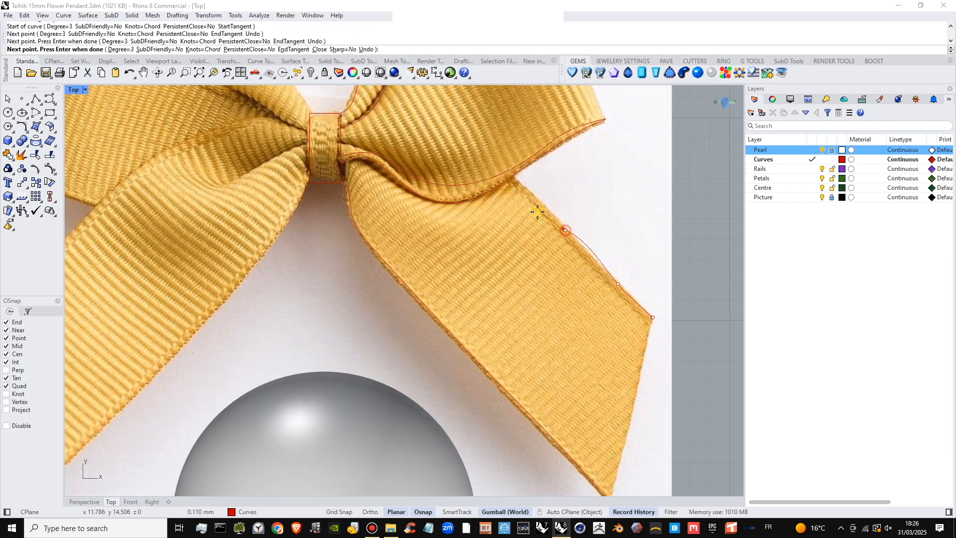
pyautogui.click(530, 189)
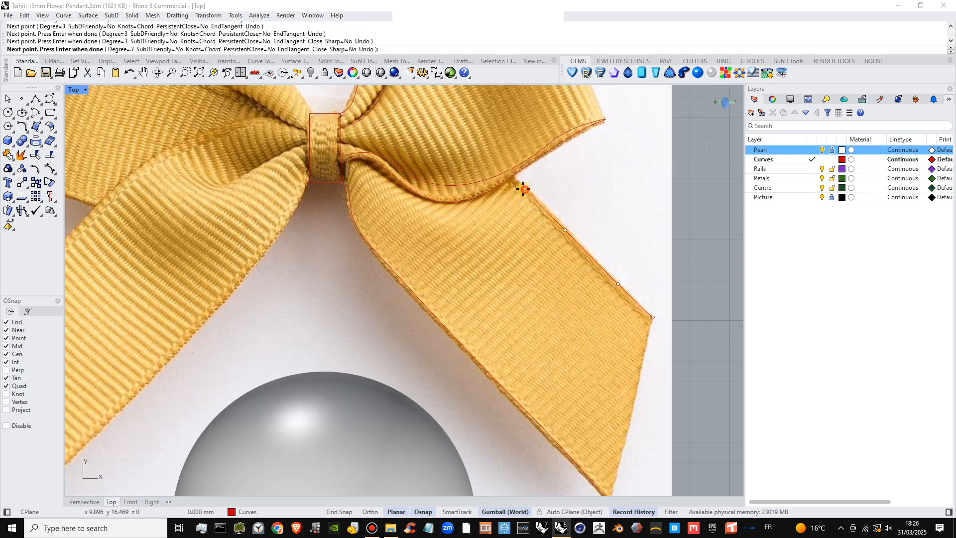
pyautogui.click(498, 161)
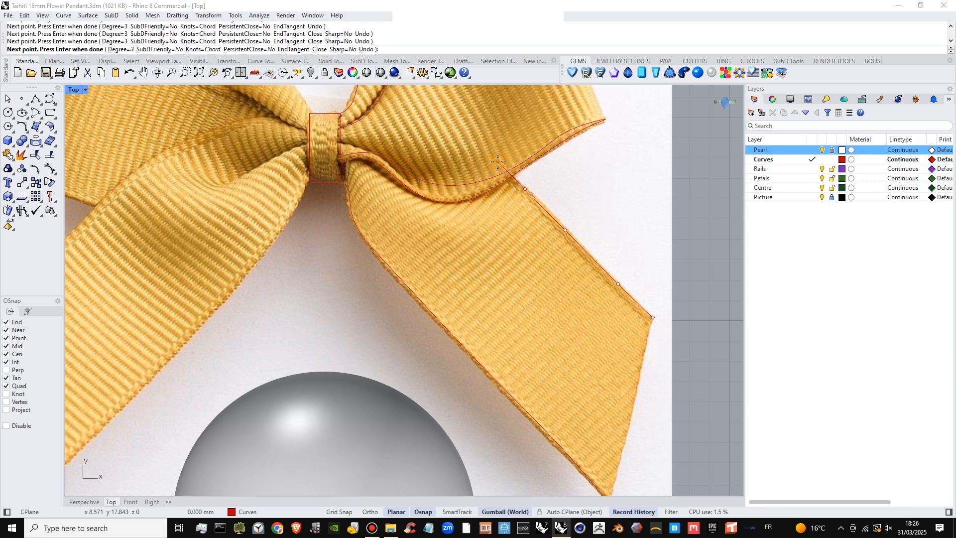
pyautogui.moveTo(442, 166); pyautogui.dragTo(470, 198, button='right')
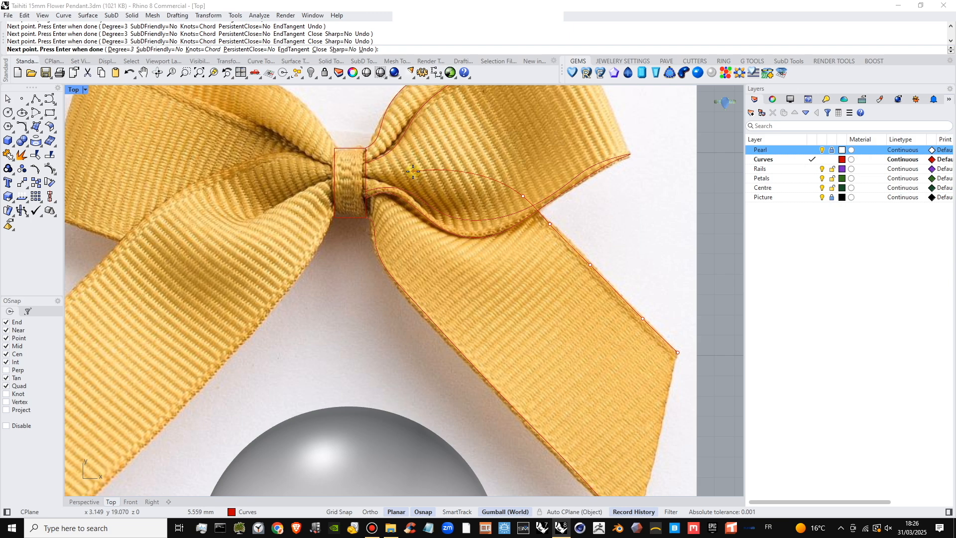
pyautogui.click(368, 165)
pyautogui.press('Return')
# - Trace the right tail's cut end with an interpolated curve from its outer corner down to the tip
pyautogui.scroll(-3, 459, 234)
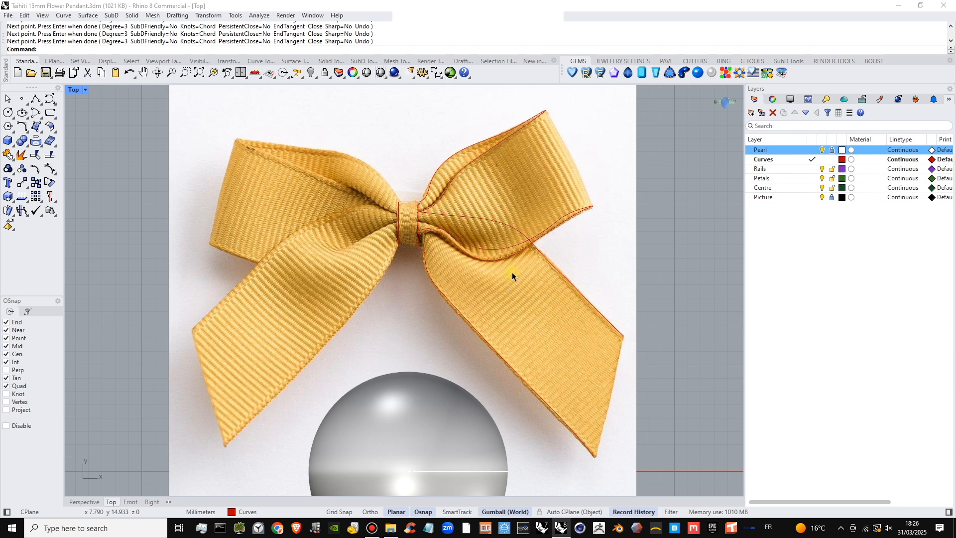
pyautogui.scroll(2, 444, 228)
pyautogui.click(583, 277)
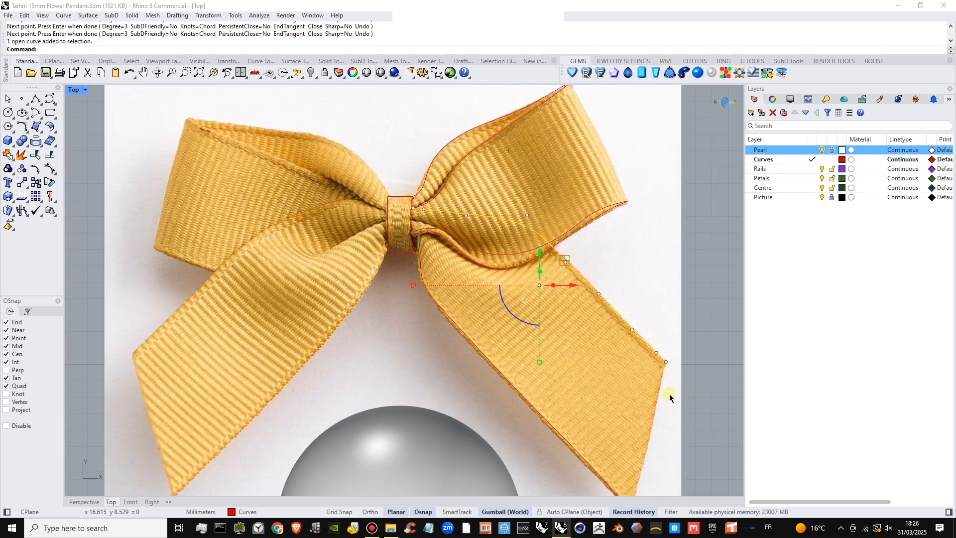
pyautogui.rightClick(668, 368)
pyautogui.click(666, 362)
pyautogui.moveTo(665, 373); pyautogui.dragTo(653, 345, button='right')
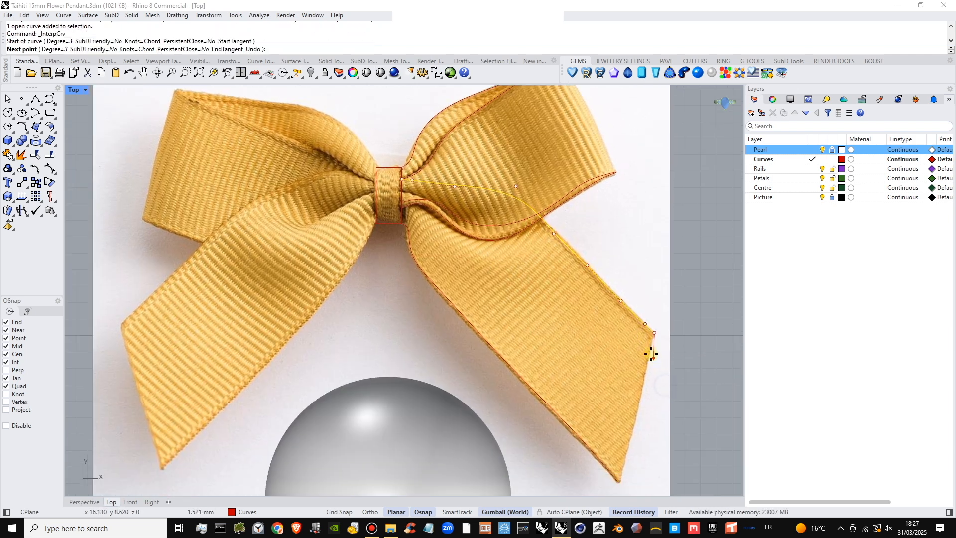
pyautogui.click(649, 350)
pyautogui.click(638, 407)
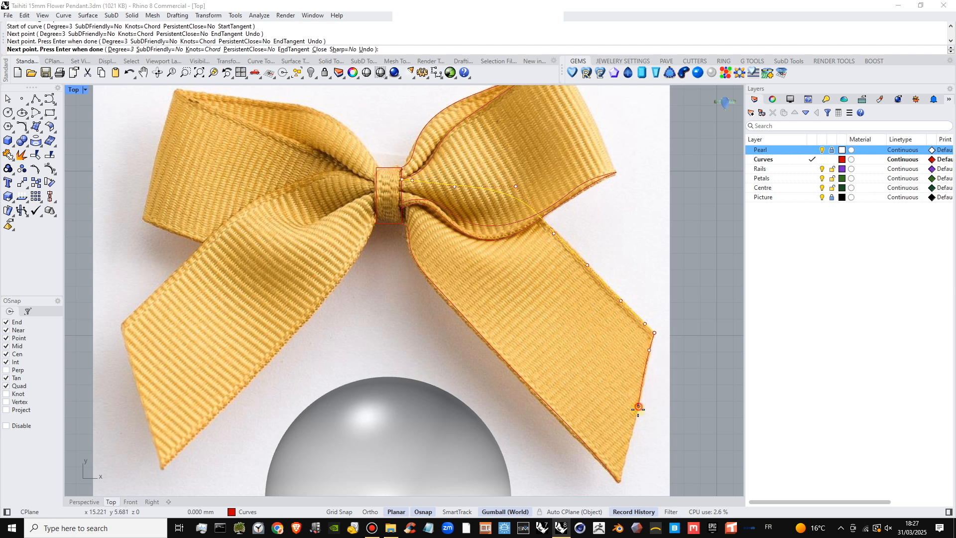
pyautogui.click(620, 480)
pyautogui.press('Return')
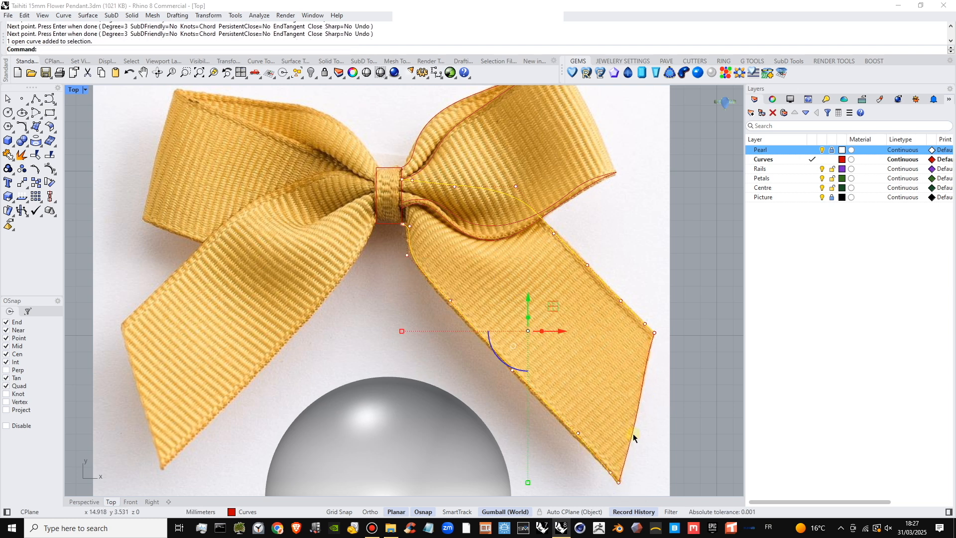
# - Join the right tail's inner, outer and end curves into one open curve and clear the selection
pyautogui.click(634, 435)
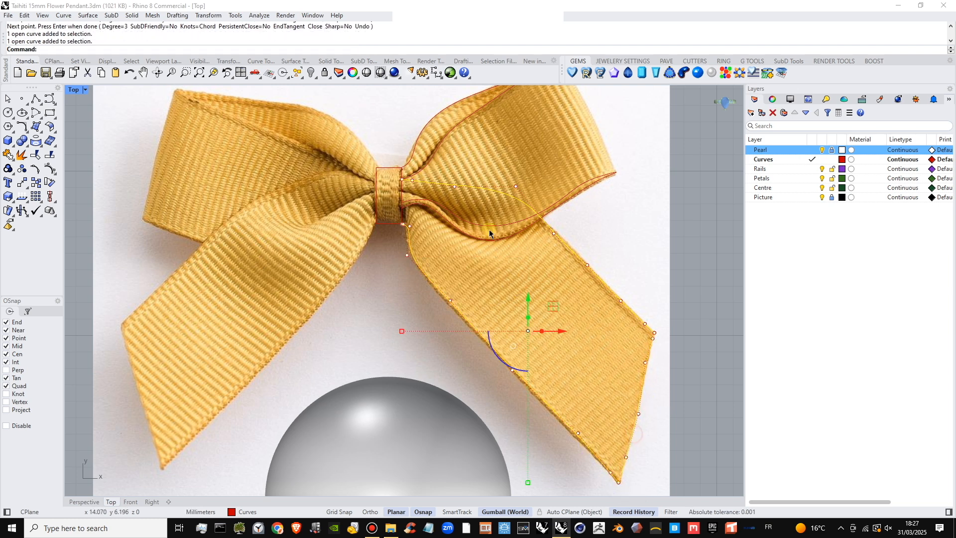
pyautogui.click(5, 156)
pyautogui.scroll(2, 435, 223)
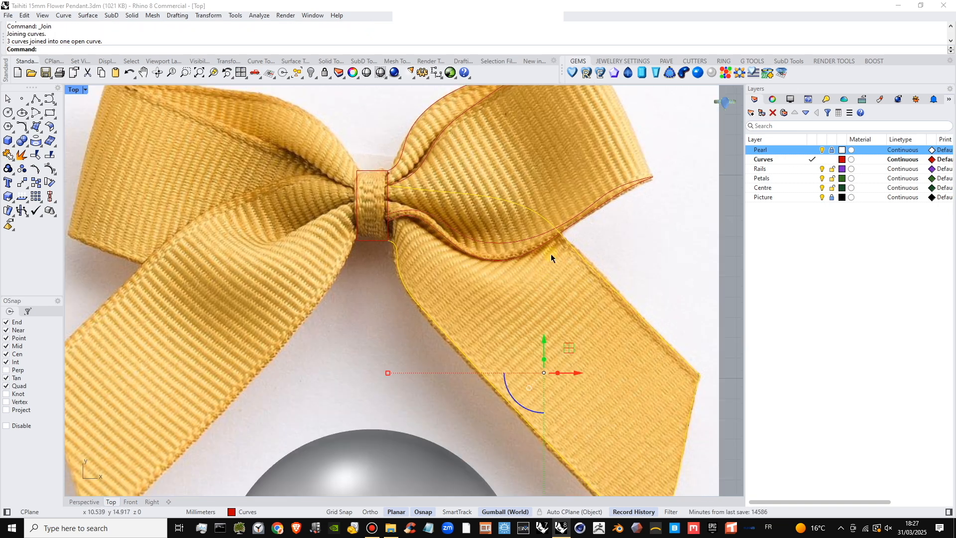
pyautogui.scroll(-2, 551, 255)
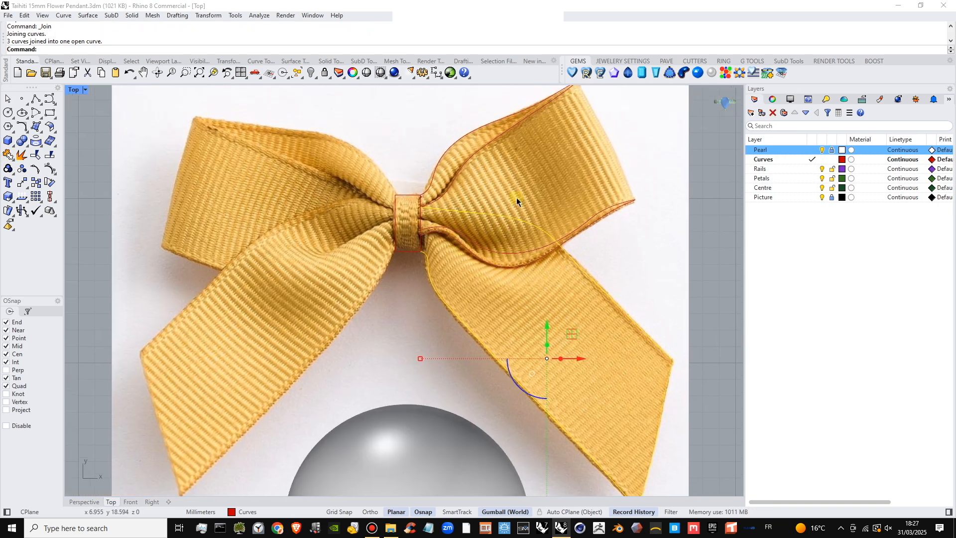
pyautogui.moveTo(506, 227); pyautogui.dragTo(519, 231, button='right')
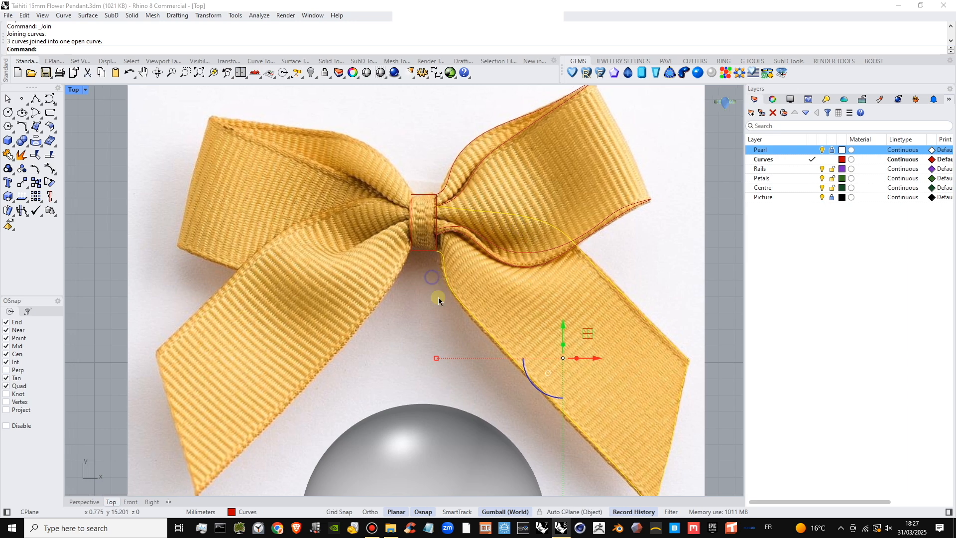
pyautogui.click(437, 306)
pyautogui.moveTo(394, 260); pyautogui.dragTo(405, 269, button='right')
pyautogui.scroll(2, 359, 199)
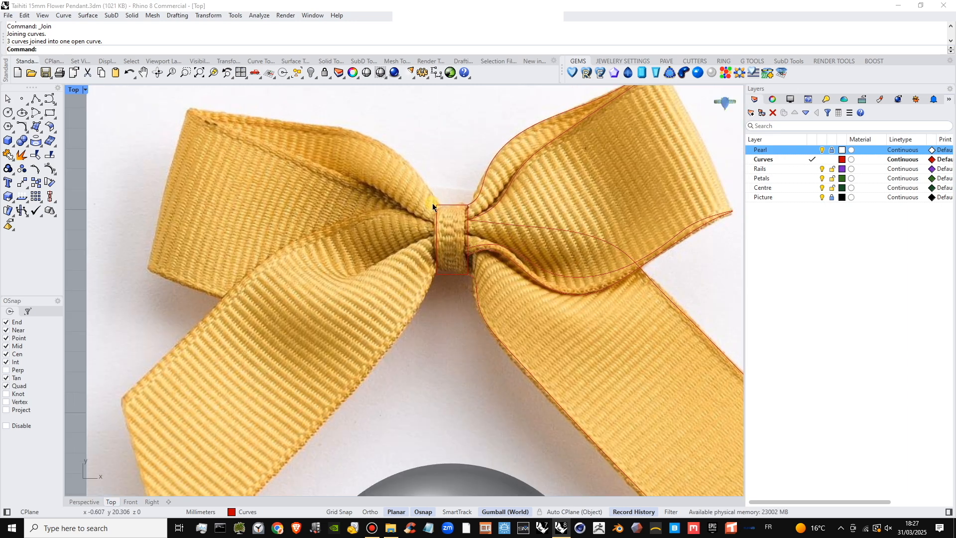
pyautogui.scroll(-2, 428, 204)
pyautogui.moveTo(418, 211); pyautogui.dragTo(380, 222, button='right')
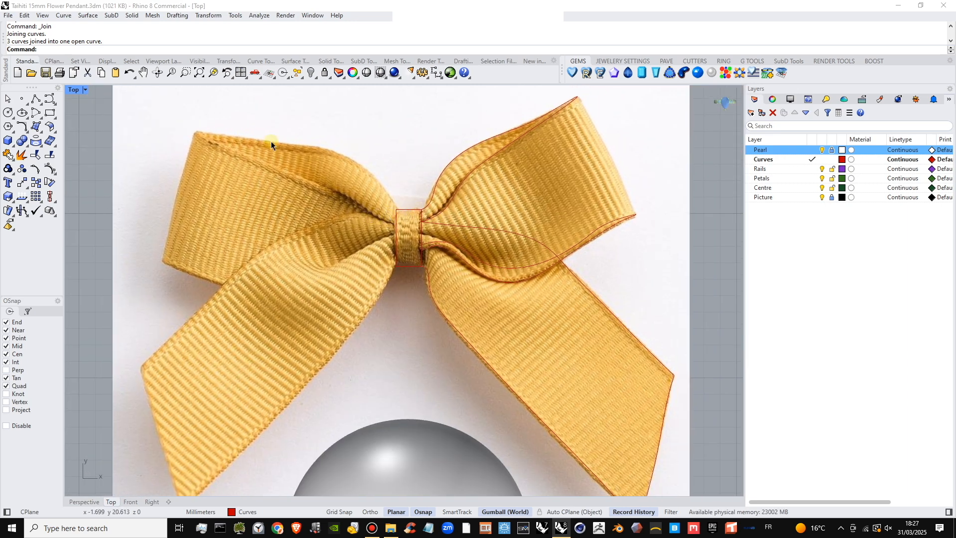
# - Check the traced curves against the pearl in the Right view, and return to a maximized, tilted Perspective view
pyautogui.doubleClick(72, 91)
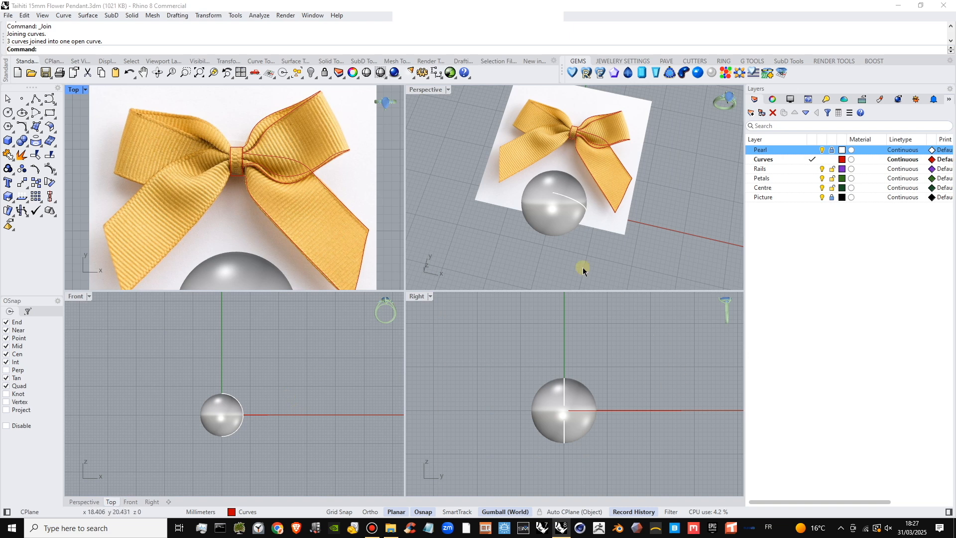
pyautogui.moveTo(664, 408); pyautogui.dragTo(591, 402, button='right')
pyautogui.moveTo(653, 392); pyautogui.dragTo(527, 417)
pyautogui.scroll(12, 548, 409)
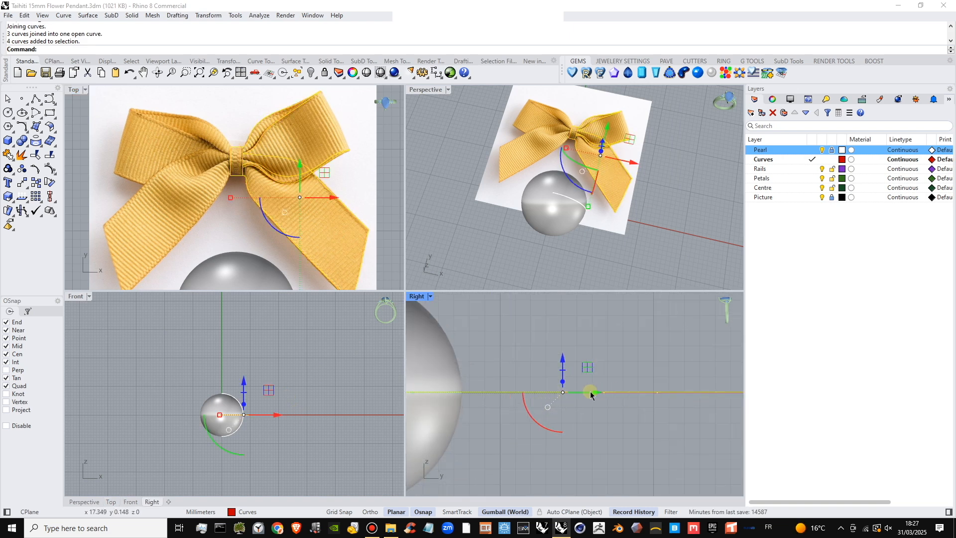
pyautogui.scroll(-4, 589, 394)
pyautogui.moveTo(582, 398); pyautogui.dragTo(633, 404, button='right')
pyautogui.scroll(-2, 613, 405)
pyautogui.moveTo(604, 405); pyautogui.dragTo(619, 406, button='right')
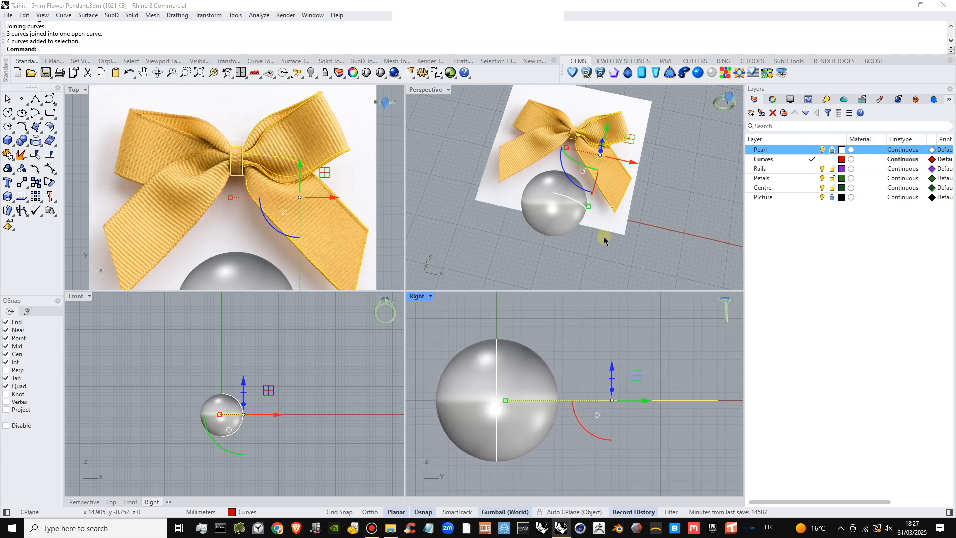
pyautogui.click(633, 259)
pyautogui.doubleClick(431, 91)
pyautogui.moveTo(516, 255); pyautogui.dragTo(519, 351, button='right')
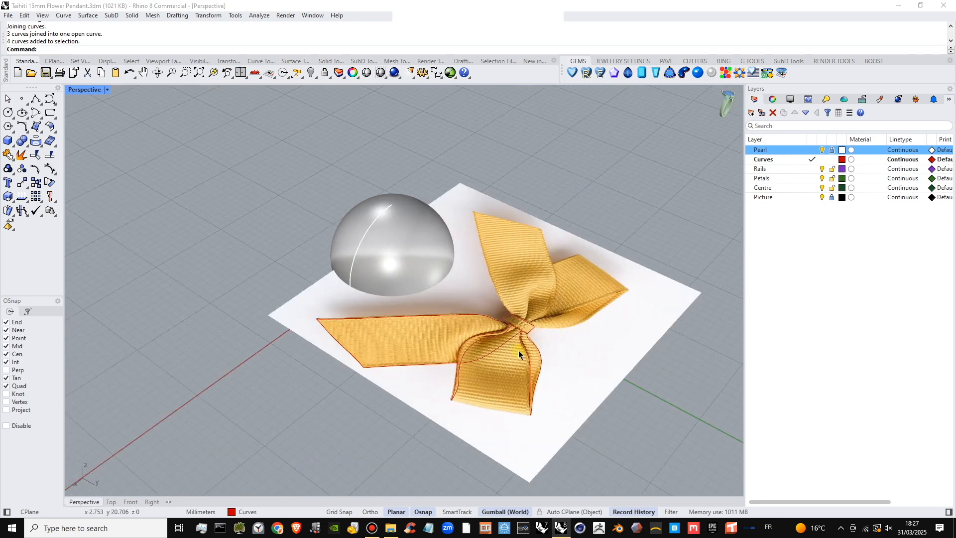
# - Select the control points along the inner run of the right loop's upper curve and raise them together above the picture
pyautogui.scroll(6, 519, 351)
pyautogui.click(426, 324)
pyautogui.scroll(3, 394, 353)
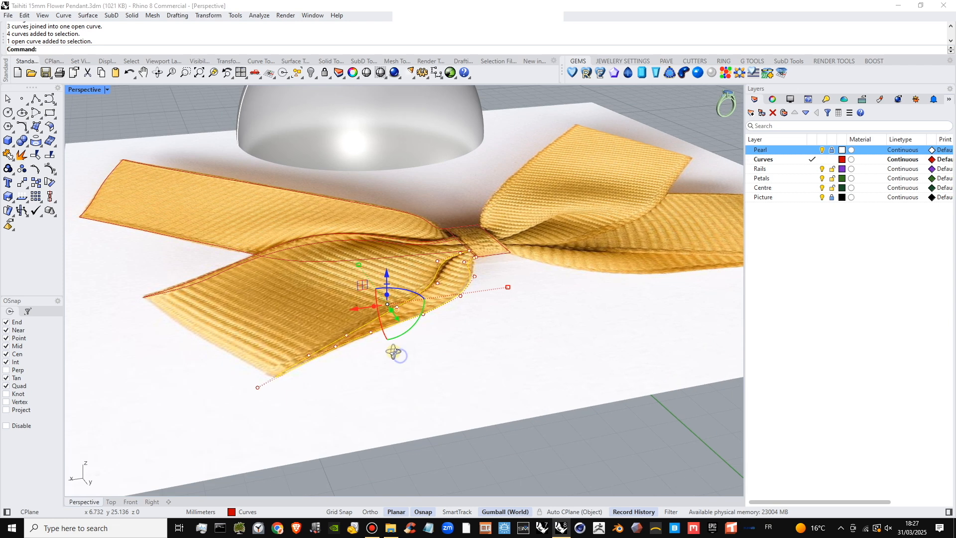
pyautogui.scroll(1, 394, 352)
pyautogui.click(431, 282)
pyautogui.click(433, 263)
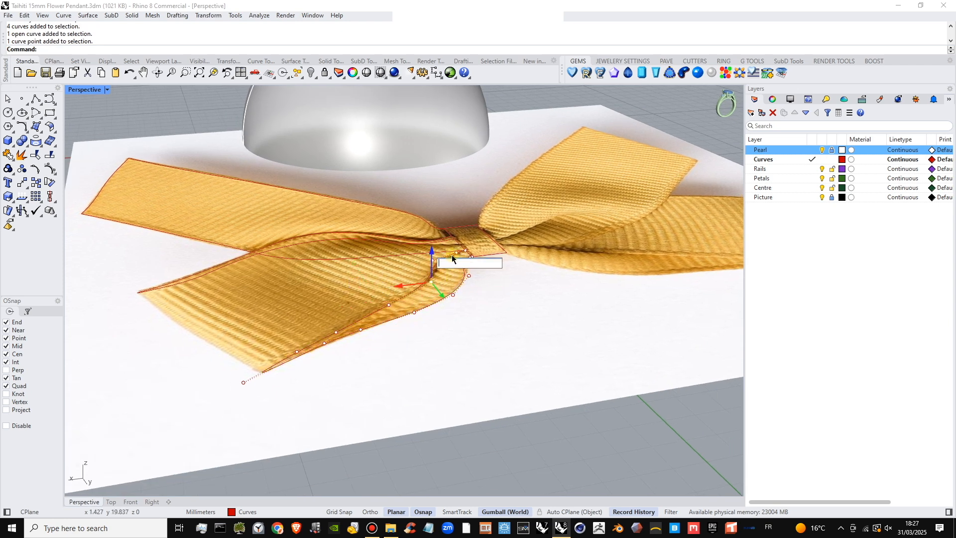
pyautogui.scroll(2, 449, 260)
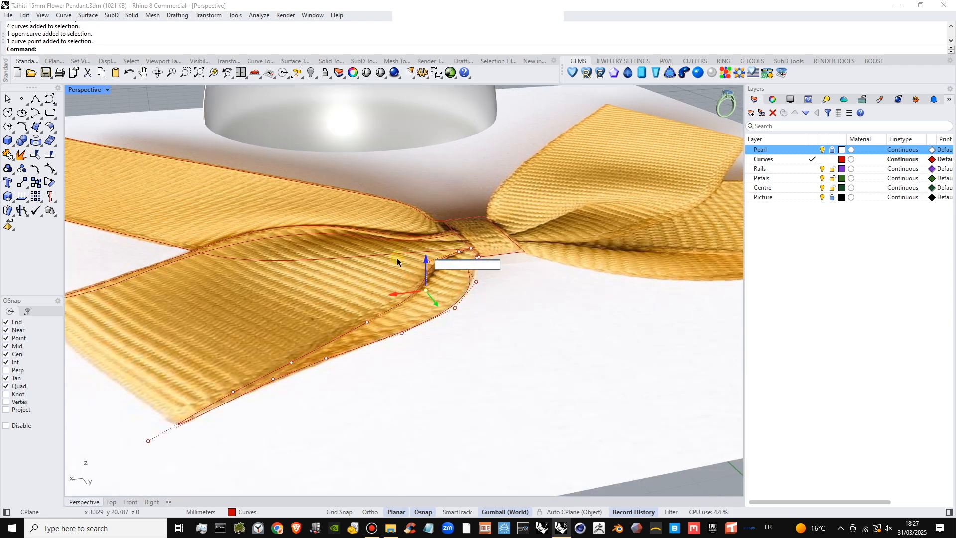
pyautogui.keyDown('shift'); pyautogui.moveTo(421, 344); pyautogui.dragTo(433, 255); pyautogui.keyUp('shift')
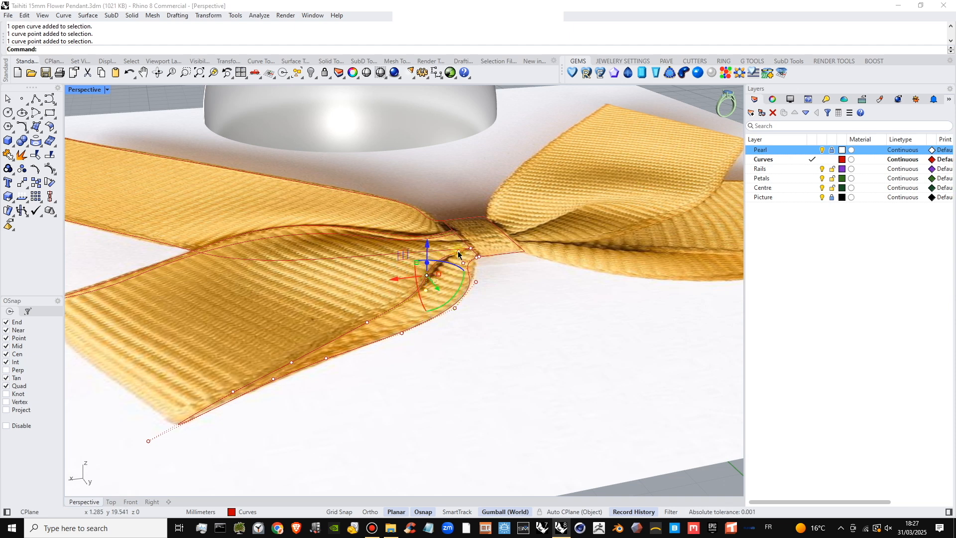
pyautogui.keyDown('shift'); pyautogui.click(458, 251); pyautogui.keyUp('shift')
pyautogui.keyDown('shift'); pyautogui.click(370, 324); pyautogui.keyUp('shift')
pyautogui.keyDown('shift'); pyautogui.click(291, 363); pyautogui.keyUp('shift')
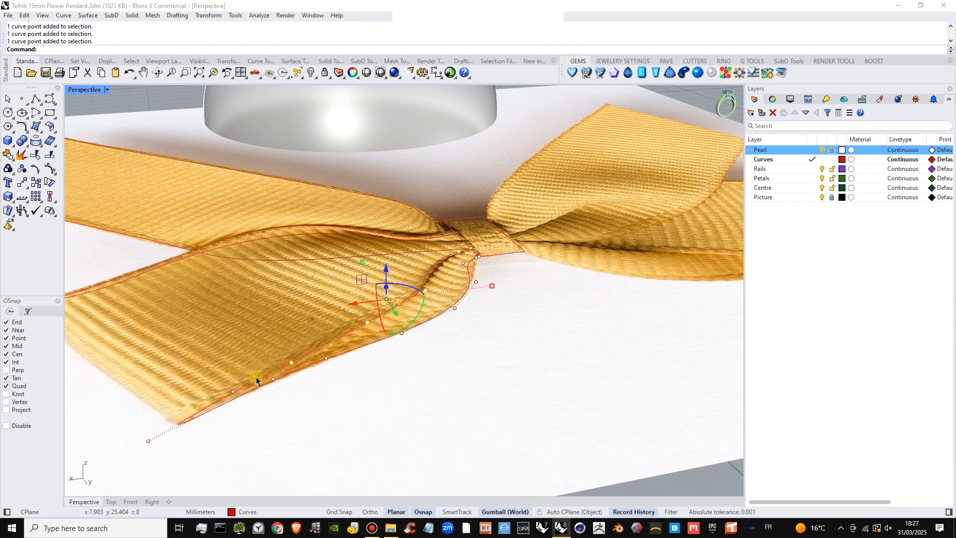
pyautogui.keyDown('shift'); pyautogui.click(232, 393); pyautogui.keyUp('shift')
pyautogui.scroll(-5, 309, 341)
pyautogui.moveTo(329, 299); pyautogui.dragTo(327, 277)
pyautogui.moveTo(366, 384); pyautogui.dragTo(356, 340, button='right')
pyautogui.press('Escape')
pyautogui.press('Escape')
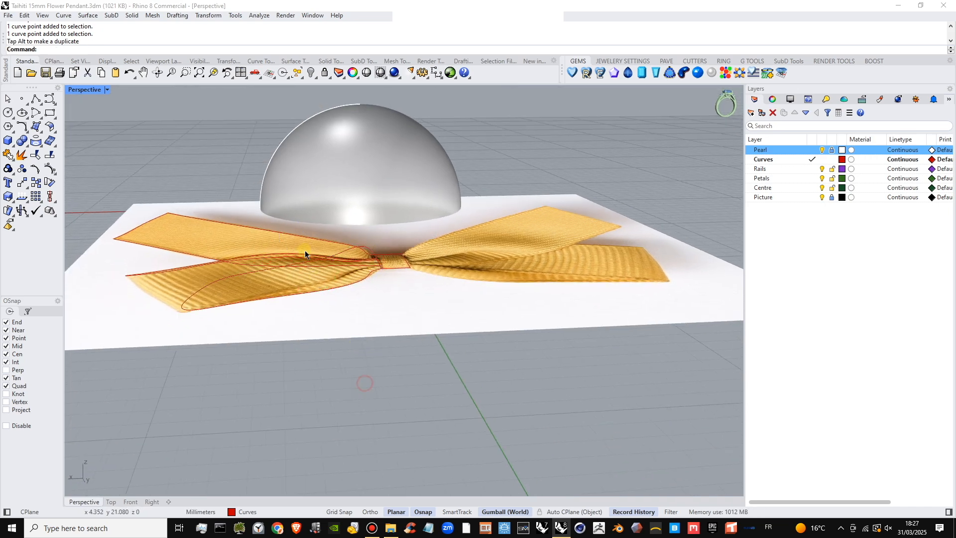
# - Raise three control points of the right loop's upper curve individually, from near the knot toward the middle, to arch it higher
pyautogui.moveTo(343, 253); pyautogui.dragTo(345, 245, button='right')
pyautogui.scroll(2, 345, 247)
pyautogui.click(335, 254)
pyautogui.click(353, 241)
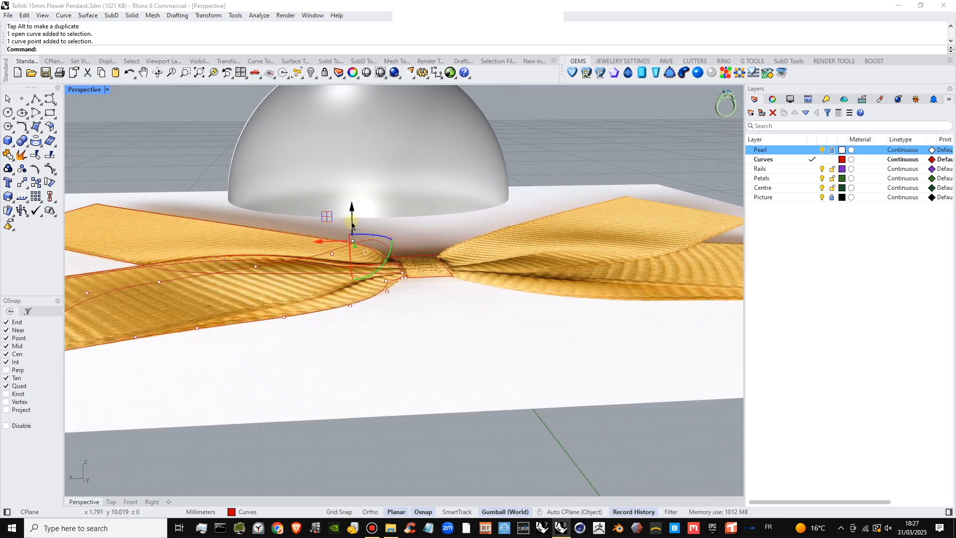
pyautogui.moveTo(352, 218); pyautogui.dragTo(352, 192)
pyautogui.click(332, 253)
pyautogui.moveTo(330, 251); pyautogui.dragTo(331, 239)
pyautogui.click(256, 266)
pyautogui.moveTo(253, 241); pyautogui.dragTo(253, 227)
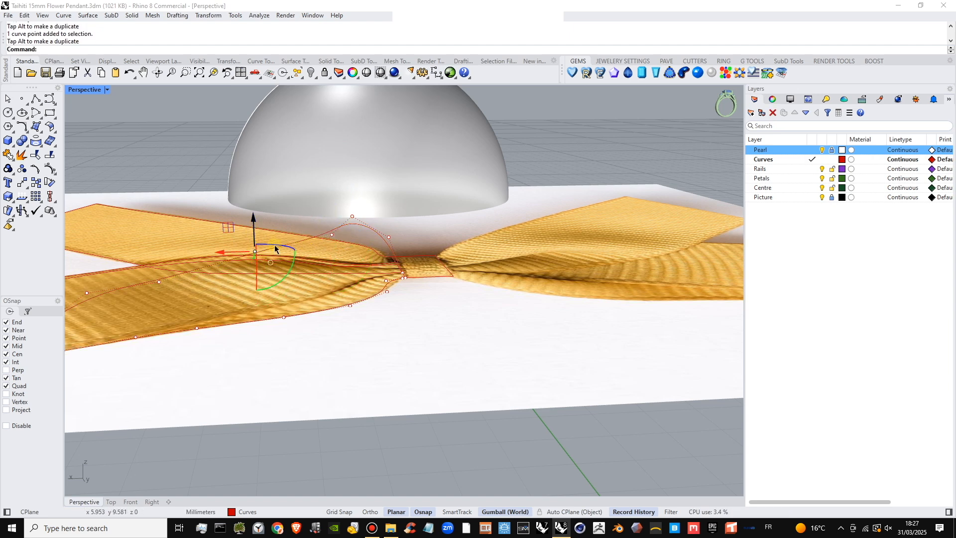
# - Raise the next two control points of the upper loop curve toward its outer end, and deselect the curve
pyautogui.scroll(-4, 275, 245)
pyautogui.keyDown('shift'); pyautogui.moveTo(275, 245); pyautogui.dragTo(359, 238, button='right'); pyautogui.keyUp('shift')
pyautogui.scroll(2, 359, 238)
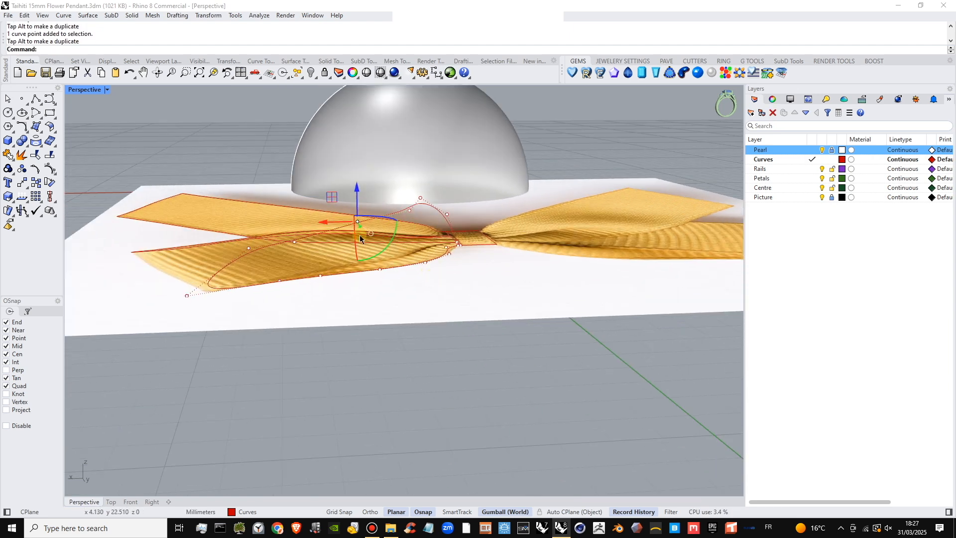
pyautogui.click(295, 242)
pyautogui.moveTo(294, 218); pyautogui.dragTo(235, 210)
pyautogui.click(248, 247)
pyautogui.click(294, 229)
pyautogui.moveTo(293, 213); pyautogui.dragTo(293, 206)
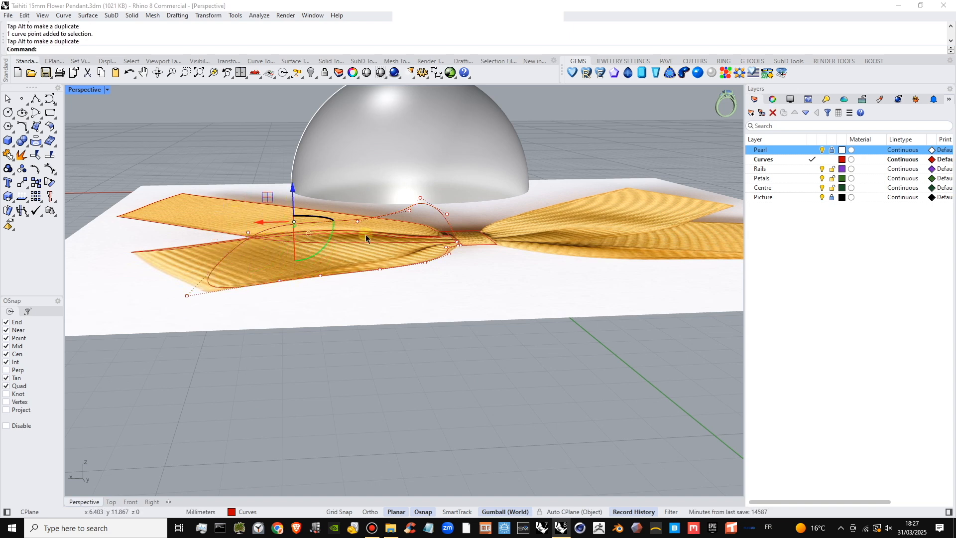
pyautogui.scroll(-2, 366, 235)
pyautogui.click(423, 314)
pyautogui.press('Escape')
# - Select one run of control points along the right loop's lower curve, from its outer end to the knot, and raise them together
pyautogui.moveTo(412, 303); pyautogui.dragTo(578, 317, button='right')
pyautogui.scroll(5, 523, 304)
pyautogui.moveTo(514, 312); pyautogui.dragTo(540, 294, button='right')
pyautogui.keyDown('shift'); pyautogui.moveTo(540, 295); pyautogui.dragTo(525, 326, button='right'); pyautogui.keyUp('shift')
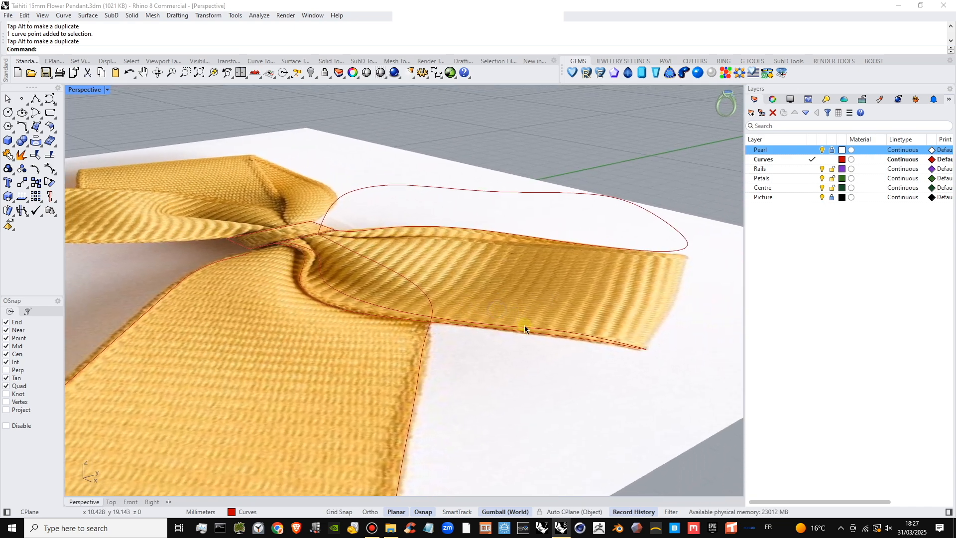
pyautogui.click(512, 324)
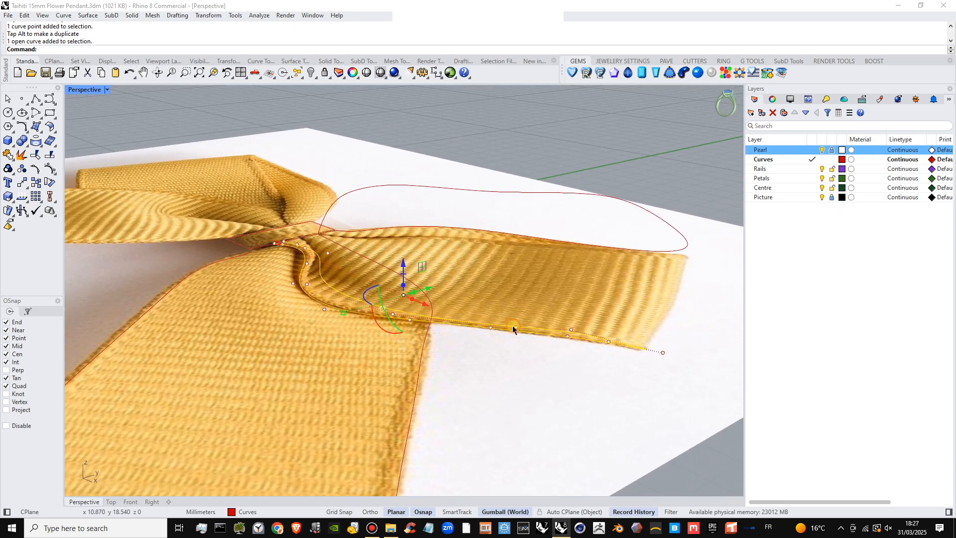
pyautogui.click(328, 253)
pyautogui.moveTo(328, 253); pyautogui.dragTo(565, 328, button='right')
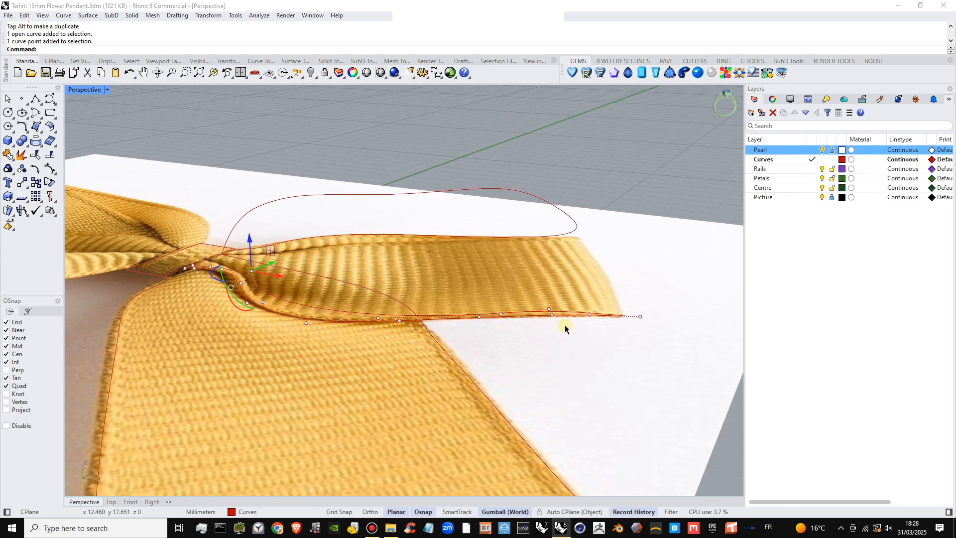
pyautogui.click(587, 316)
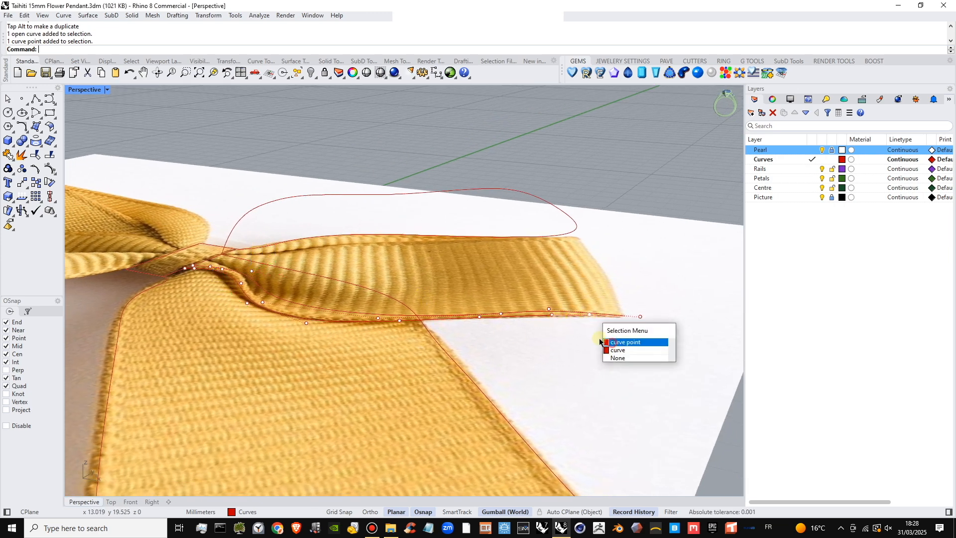
pyautogui.click(633, 343)
pyautogui.keyDown('shift'); pyautogui.click(478, 317); pyautogui.keyUp('shift')
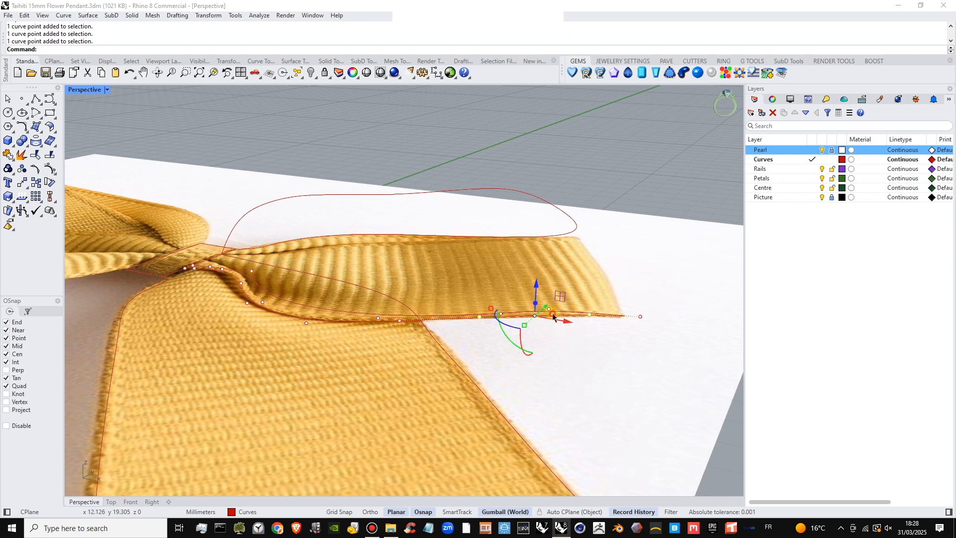
pyautogui.keyDown('shift'); pyautogui.click(400, 322); pyautogui.keyUp('shift')
pyautogui.keyDown('shift'); pyautogui.click(307, 324); pyautogui.keyUp('shift')
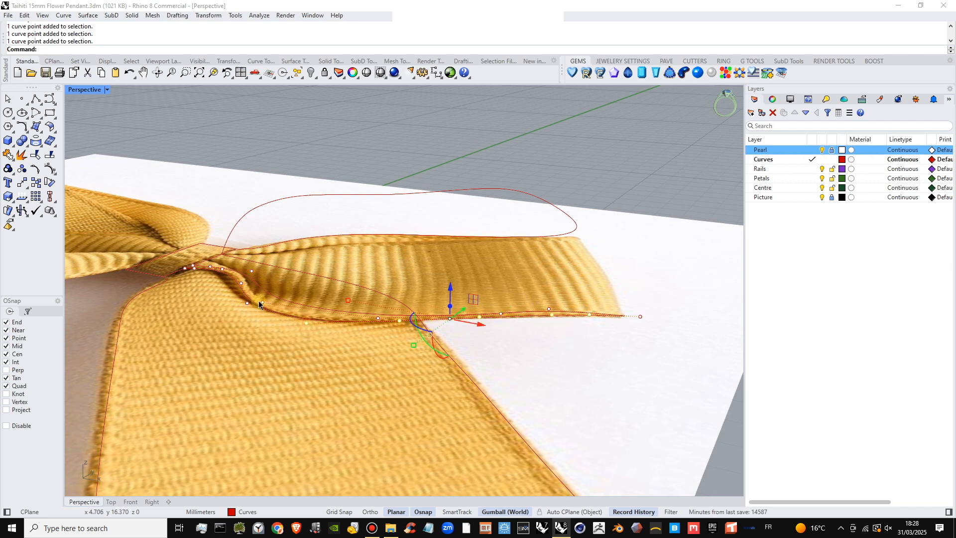
pyautogui.keyDown('shift'); pyautogui.click(248, 303); pyautogui.keyUp('shift')
pyautogui.keyDown('shift'); pyautogui.click(242, 282); pyautogui.keyUp('shift')
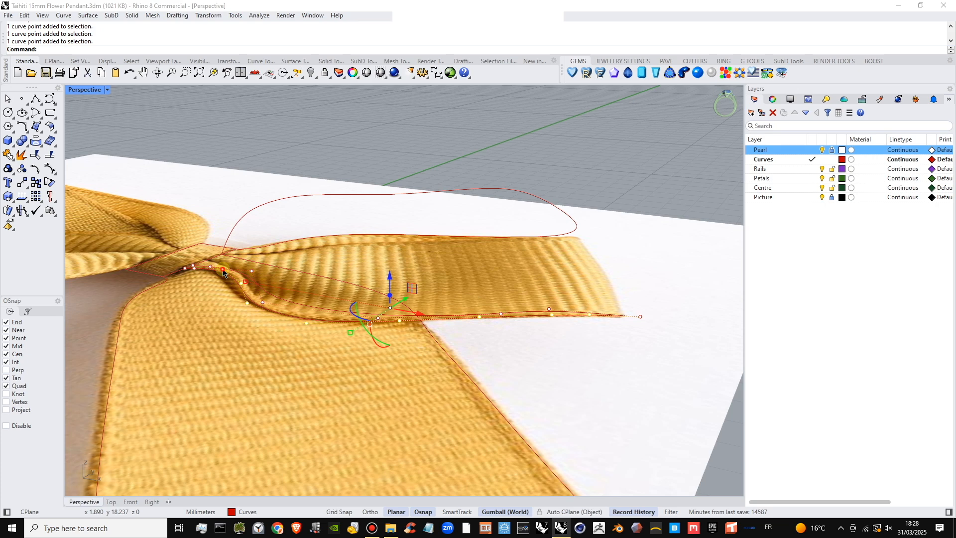
pyautogui.keyDown('shift'); pyautogui.click(223, 270); pyautogui.keyUp('shift')
pyautogui.moveTo(369, 271); pyautogui.dragTo(381, 229)
# - Raise the lower loop curve's selected control points a little further and compare its arch with the upper curve
pyautogui.scroll(-5, 381, 229)
pyautogui.moveTo(382, 229); pyautogui.dragTo(546, 212, button='right')
pyautogui.scroll(3, 352, 250)
pyautogui.scroll(2, 351, 251)
pyautogui.moveTo(358, 219); pyautogui.dragTo(359, 204)
pyautogui.moveTo(477, 259); pyautogui.dragTo(304, 279, button='right')
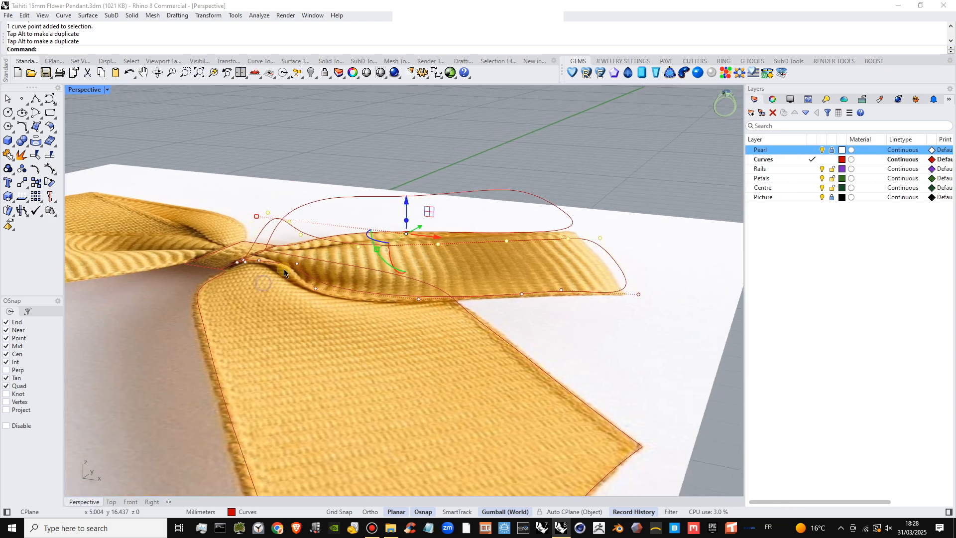
# - Extrude the knot's closed outline upward into a solid block about 1.38 mm high
pyautogui.scroll(5, 278, 268)
pyautogui.moveTo(230, 269); pyautogui.dragTo(325, 294, button='right')
pyautogui.click(178, 270)
pyautogui.click(240, 325)
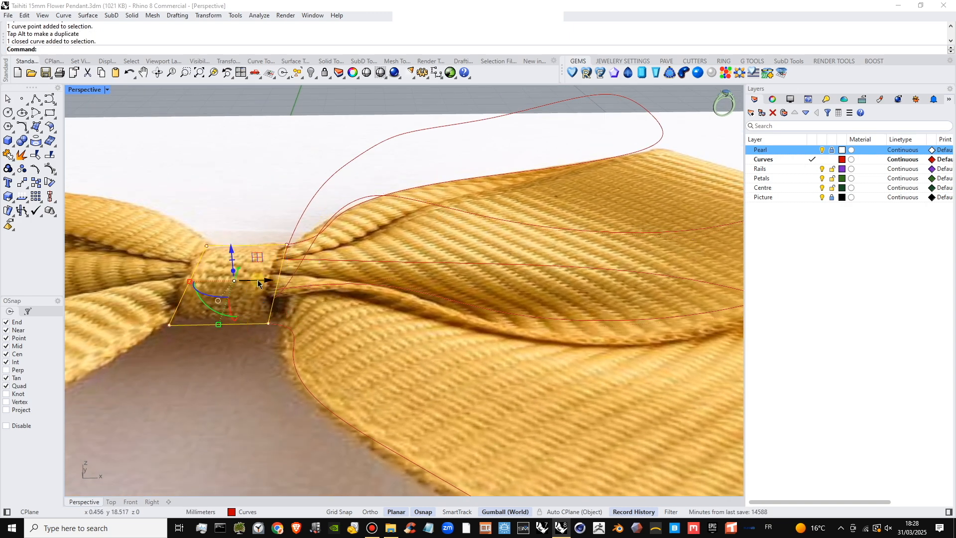
pyautogui.click(14, 144)
pyautogui.click(79, 174)
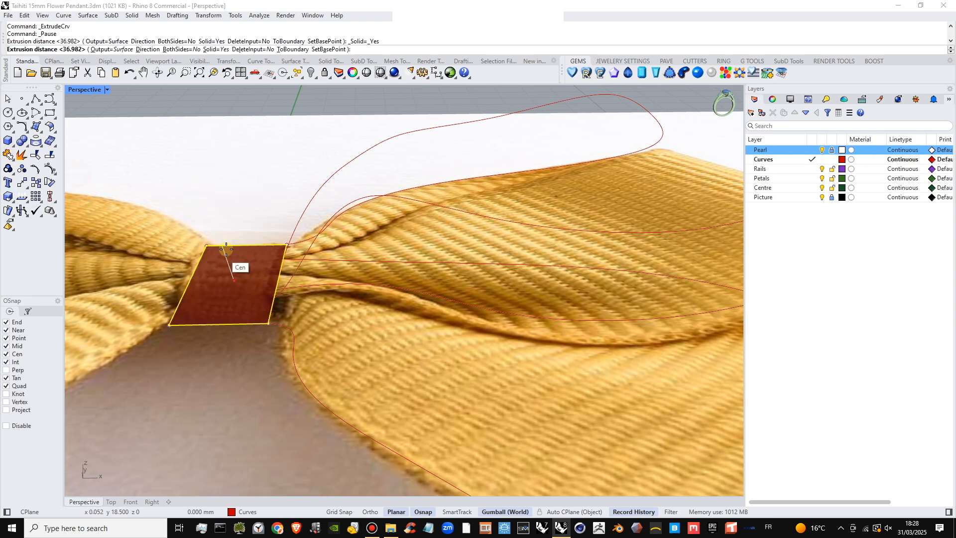
pyautogui.click(247, 186)
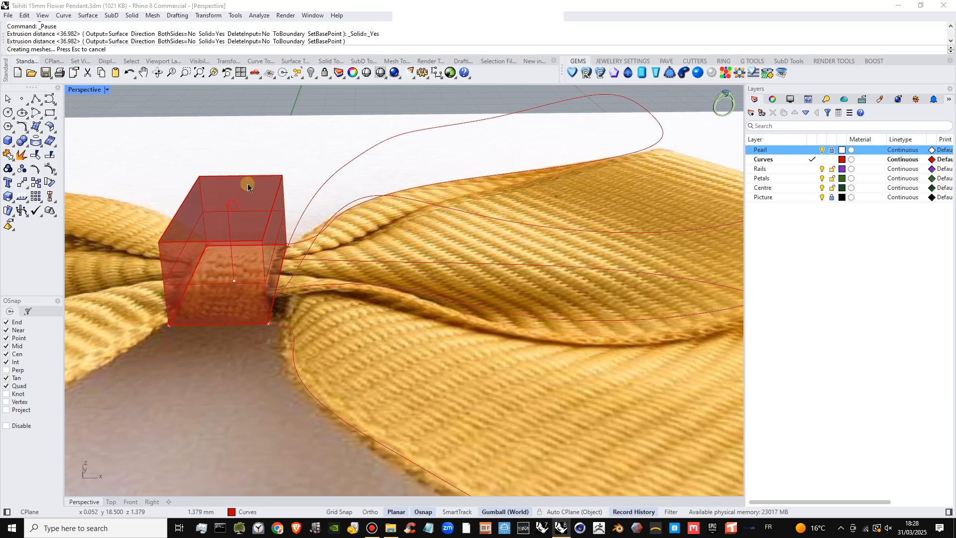
# - Examine the knot block and where the right loop's curves meet its side
pyautogui.scroll(-4, 299, 149)
pyautogui.moveTo(322, 217)
pyautogui.mouseDown(button='right')
pyautogui.moveTo(309, 229)
pyautogui.moveTo(284, 225)
pyautogui.mouseUp(button='right')
pyautogui.scroll(-3, 391, 210)
pyautogui.moveTo(500, 214)
pyautogui.keyDown('shift'); pyautogui.mouseDown(button='right')
pyautogui.moveTo(733, 274)
pyautogui.moveTo(698, 278)
pyautogui.mouseUp(button='right'); pyautogui.keyUp('shift')
pyautogui.scroll(4, 497, 339)
pyautogui.keyDown('shift'); pyautogui.moveTo(497, 338); pyautogui.dragTo(468, 259, button='right'); pyautogui.keyUp('shift')
pyautogui.scroll(-2, 323, 185)
pyautogui.keyDown('shift'); pyautogui.moveTo(350, 201); pyautogui.dragTo(374, 295, button='right'); pyautogui.keyUp('shift')
pyautogui.scroll(2, 303, 215)
pyautogui.keyDown('shift'); pyautogui.moveTo(244, 187); pyautogui.dragTo(349, 232, button='right'); pyautogui.keyUp('shift')
pyautogui.keyDown('shift'); pyautogui.moveTo(431, 243); pyautogui.dragTo(527, 247, button='right'); pyautogui.keyUp('shift')
# - Try raising the first two control points at the knot end of the right loop's lower curve, and undo both moves
pyautogui.click(285, 247)
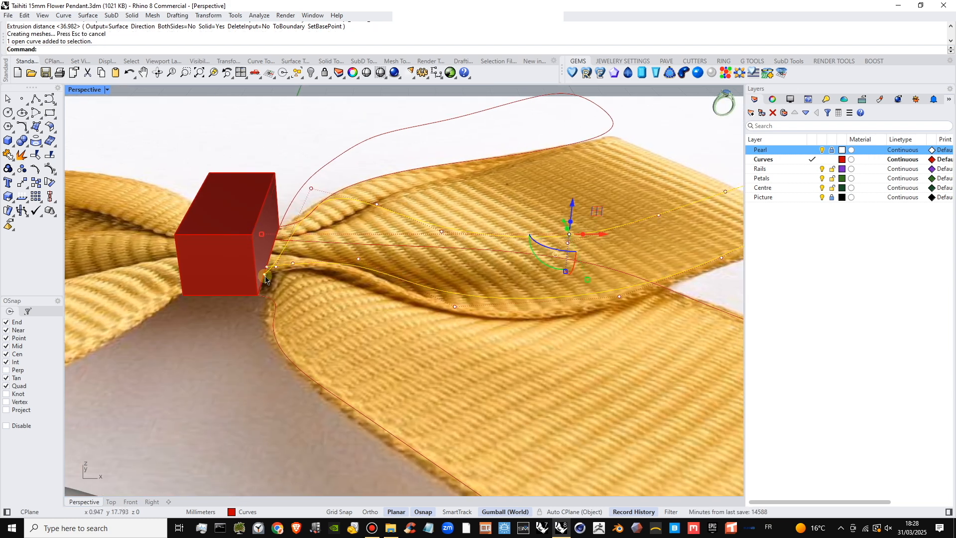
pyautogui.click(265, 274)
pyautogui.moveTo(265, 277); pyautogui.dragTo(256, 230)
pyautogui.click(276, 267)
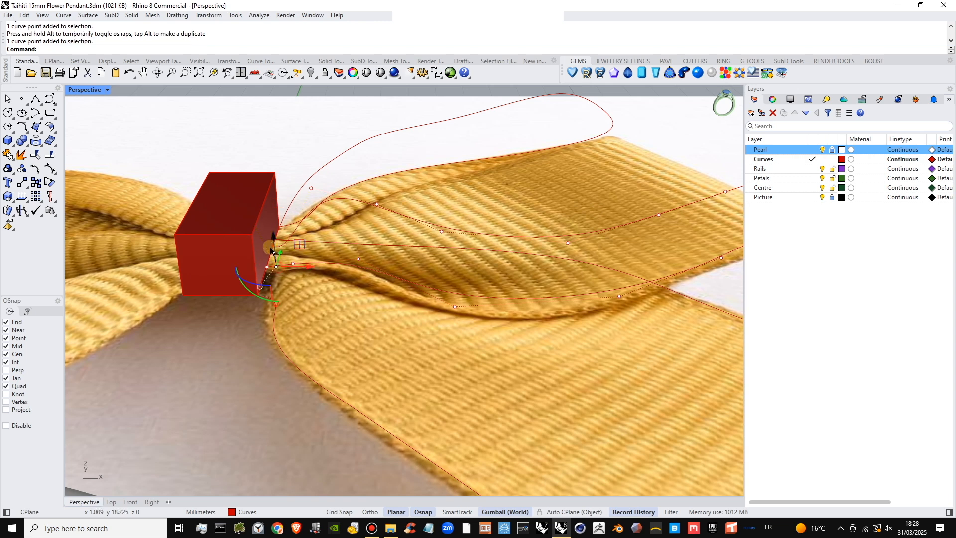
pyautogui.moveTo(277, 267); pyautogui.dragTo(272, 217)
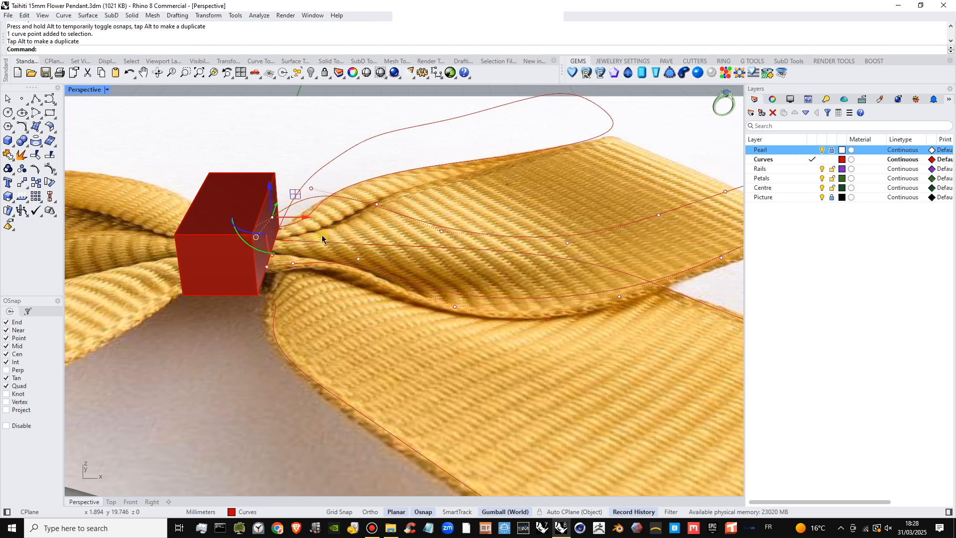
pyautogui.hotkey('ctrl', 'z')
pyautogui.hotkey('ctrl', 'z')
# - Raise the lower loop curve's end point to the knot block's top edge, and lift the neighbouring control point to match
pyautogui.scroll(4, 257, 274)
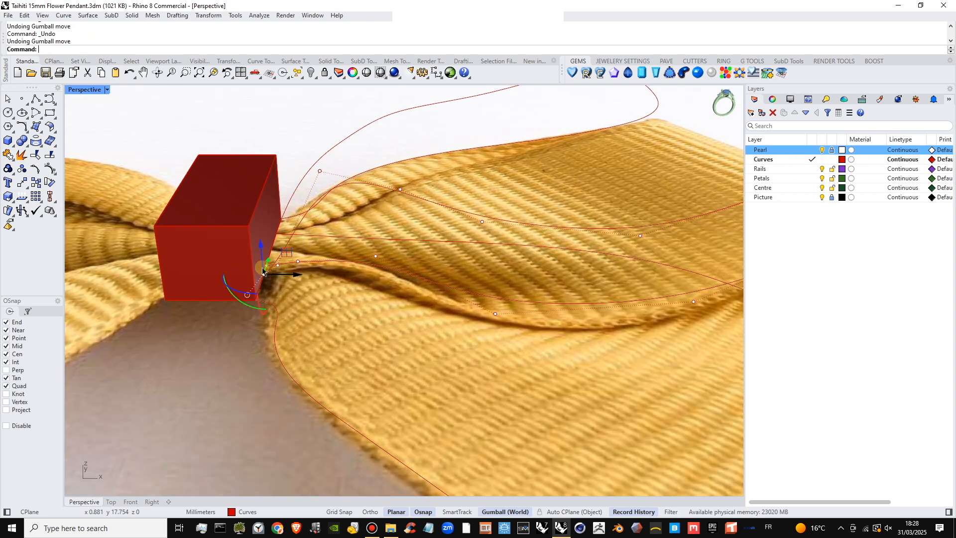
pyautogui.moveTo(259, 247); pyautogui.dragTo(248, 164)
pyautogui.scroll(3, 249, 167)
pyautogui.click(300, 320)
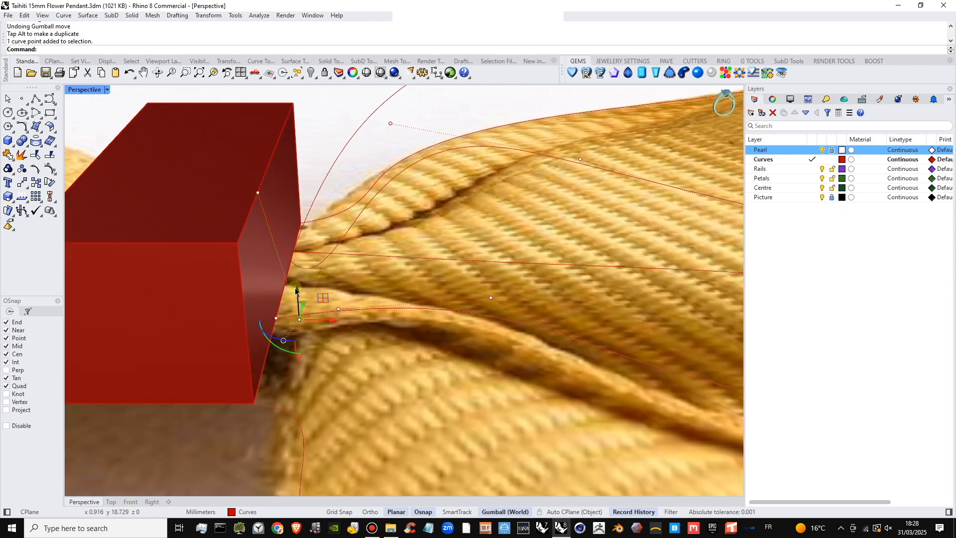
pyautogui.moveTo(299, 291); pyautogui.dragTo(310, 151)
# - Fine-tune the heights of the lower curve's second and third control points beside the knot block
pyautogui.scroll(-5, 331, 168)
pyautogui.moveTo(369, 212); pyautogui.dragTo(302, 193, button='right')
pyautogui.scroll(4, 431, 174)
pyautogui.moveTo(431, 179); pyautogui.dragTo(432, 177)
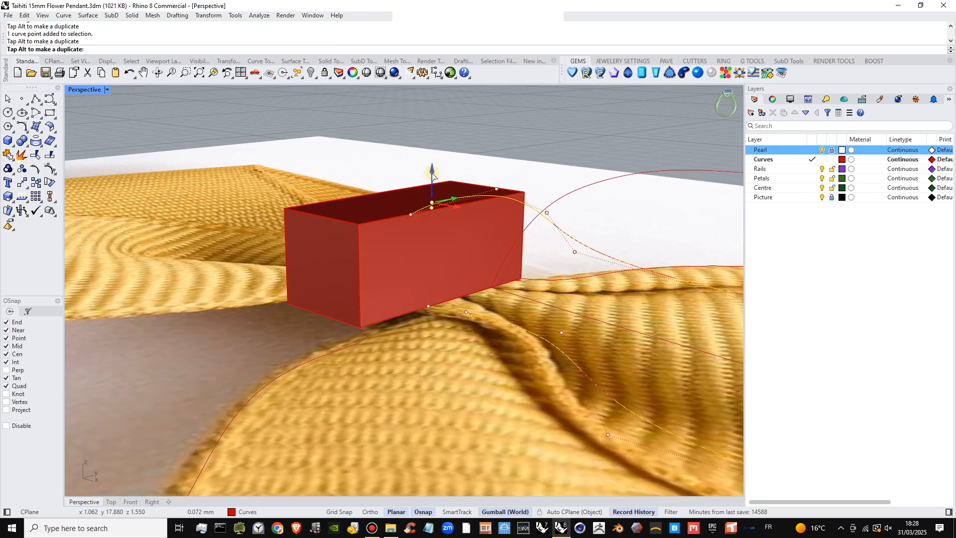
pyautogui.click(497, 189)
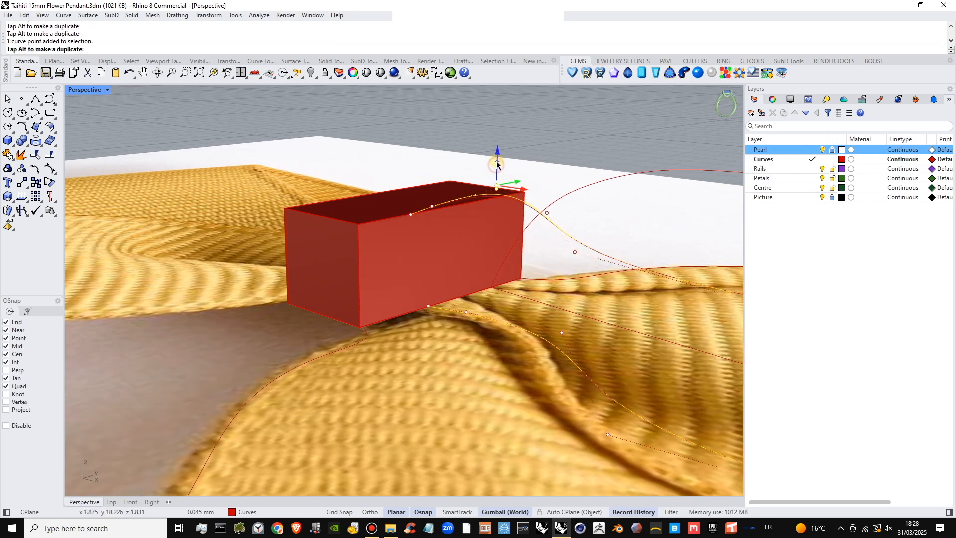
# - Raise the upper loop curve's end point to the knot block's top edge, lift the adjacent low control point, and deselect the curve
pyautogui.moveTo(486, 187); pyautogui.dragTo(449, 221, button='right')
pyautogui.moveTo(453, 250); pyautogui.dragTo(396, 266, button='right')
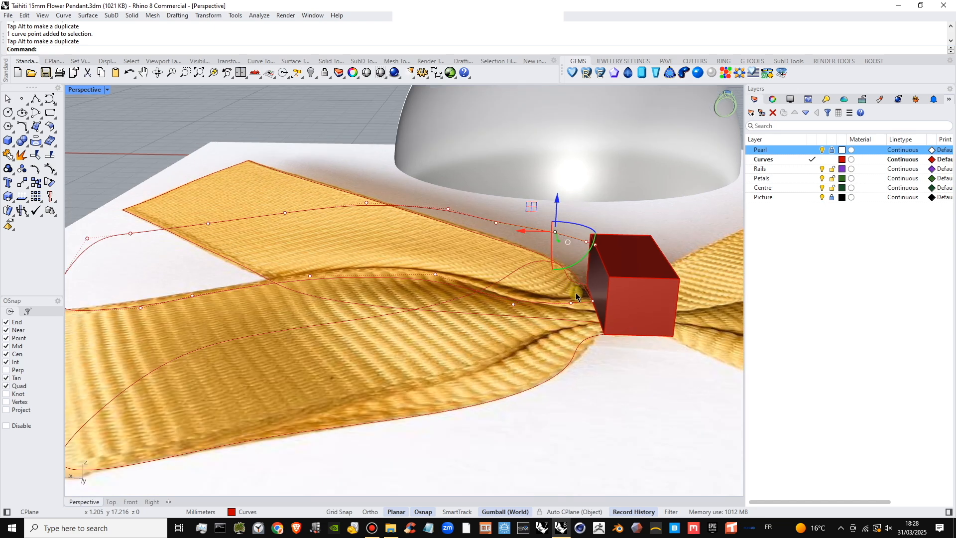
pyautogui.scroll(4, 592, 285)
pyautogui.click(578, 273)
pyautogui.moveTo(604, 309); pyautogui.dragTo(543, 339, button='right')
pyautogui.moveTo(559, 346); pyautogui.dragTo(578, 232)
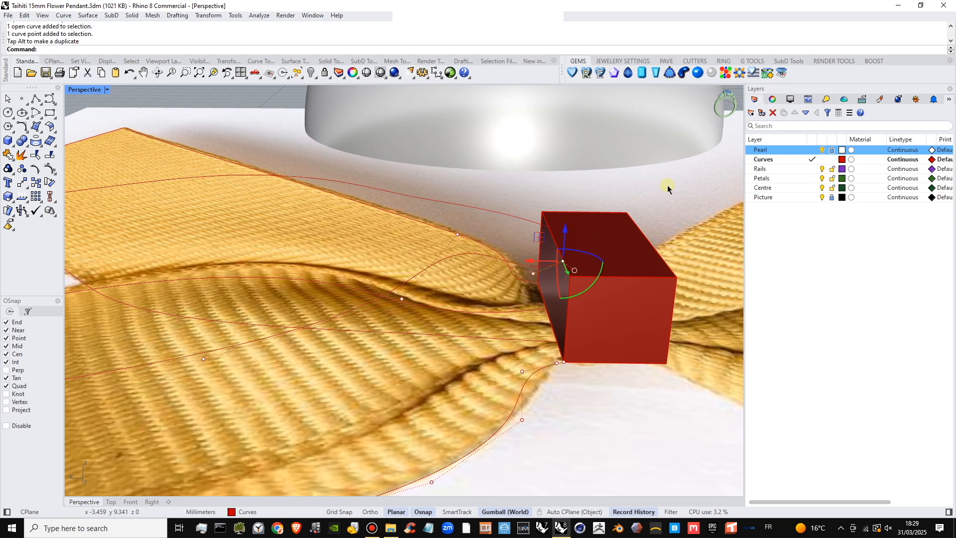
pyautogui.scroll(-8, 557, 271)
pyautogui.click(494, 213)
pyautogui.scroll(6, 496, 213)
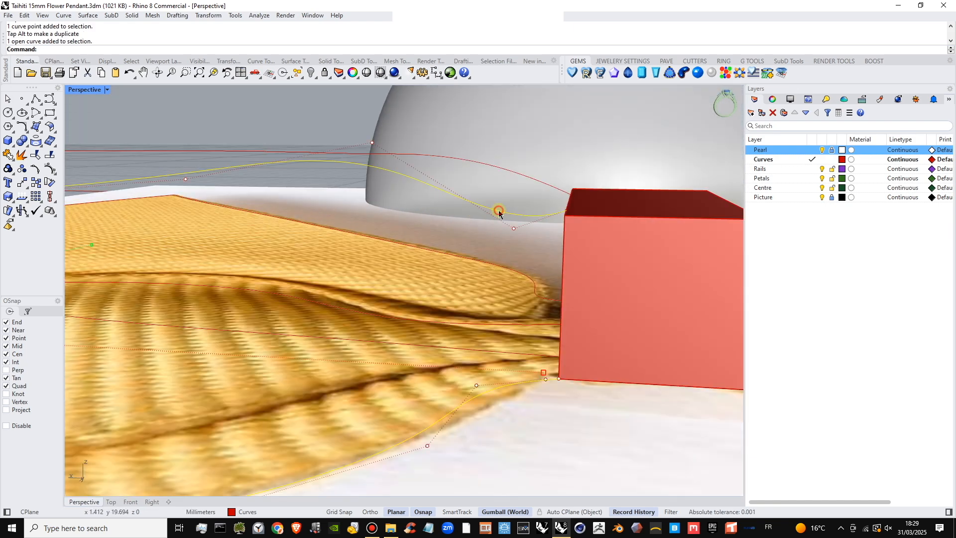
pyautogui.moveTo(514, 230); pyautogui.dragTo(513, 190)
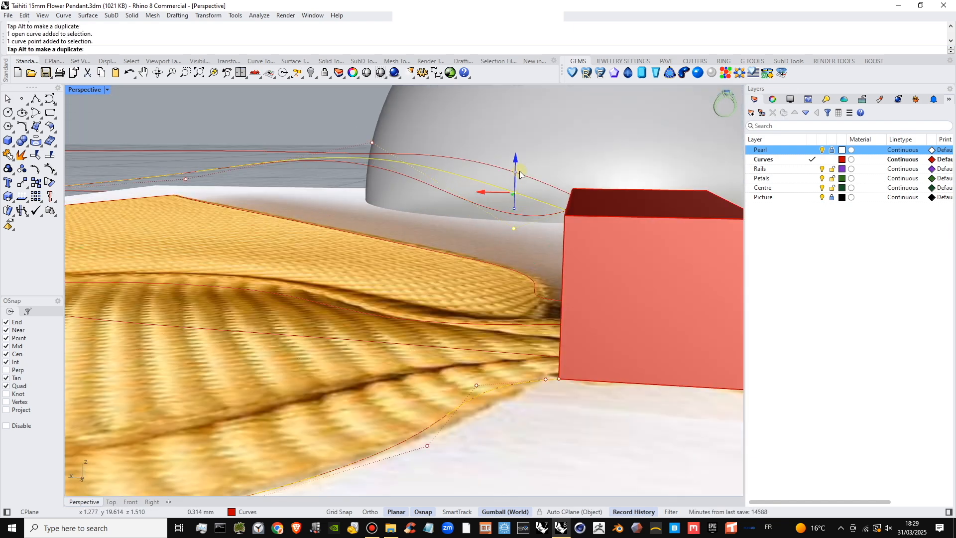
pyautogui.scroll(-1, 502, 190)
pyautogui.scroll(-2, 502, 190)
pyautogui.click(362, 117)
# - Raise two more control points of the upper loop curve slightly on its stretch leading to the knot
pyautogui.scroll(-3, 399, 172)
pyautogui.moveTo(403, 189)
pyautogui.keyDown('shift'); pyautogui.mouseDown(button='right')
pyautogui.moveTo(521, 214)
pyautogui.moveTo(475, 204)
pyautogui.mouseUp(button='right'); pyautogui.keyUp('shift')
pyautogui.click(464, 205)
pyautogui.click(410, 209)
pyautogui.moveTo(411, 188); pyautogui.dragTo(412, 176)
pyautogui.click(520, 202)
pyautogui.moveTo(522, 183); pyautogui.dragTo(521, 165)
# - Raise three control points of the lower loop curve near the knot to round its arch, and deselect it
pyautogui.moveTo(565, 205); pyautogui.dragTo(573, 233, button='right')
pyautogui.click(545, 189)
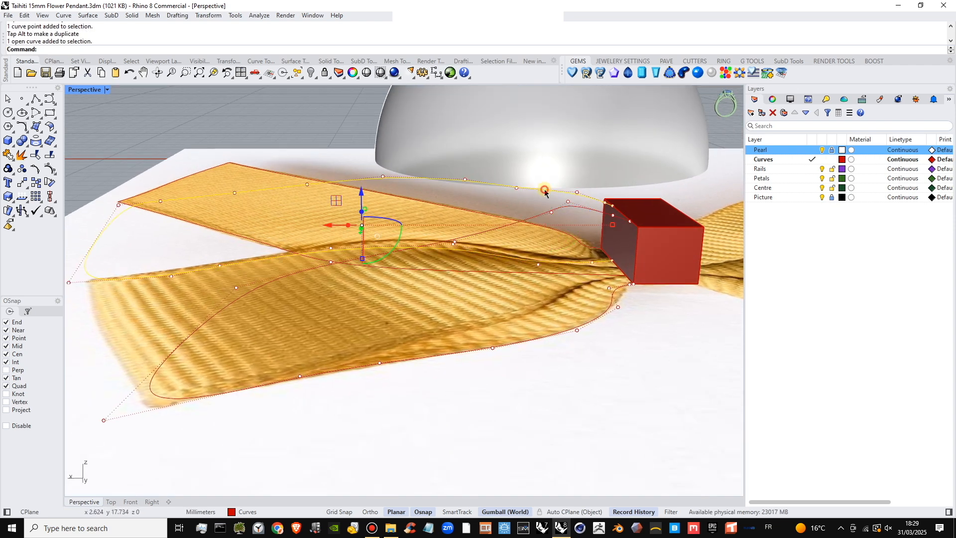
pyautogui.moveTo(516, 189); pyautogui.dragTo(517, 176)
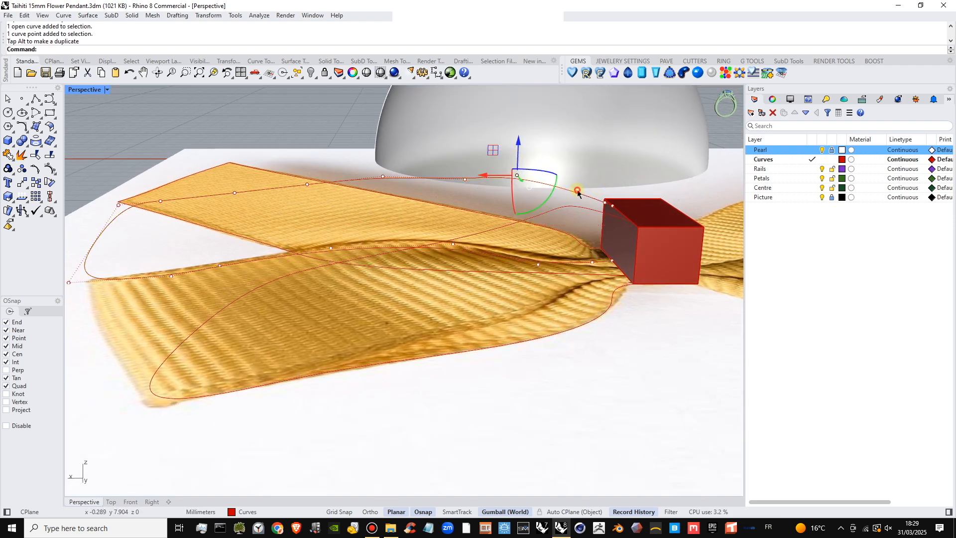
pyautogui.moveTo(577, 191); pyautogui.dragTo(578, 184)
pyautogui.click(465, 181)
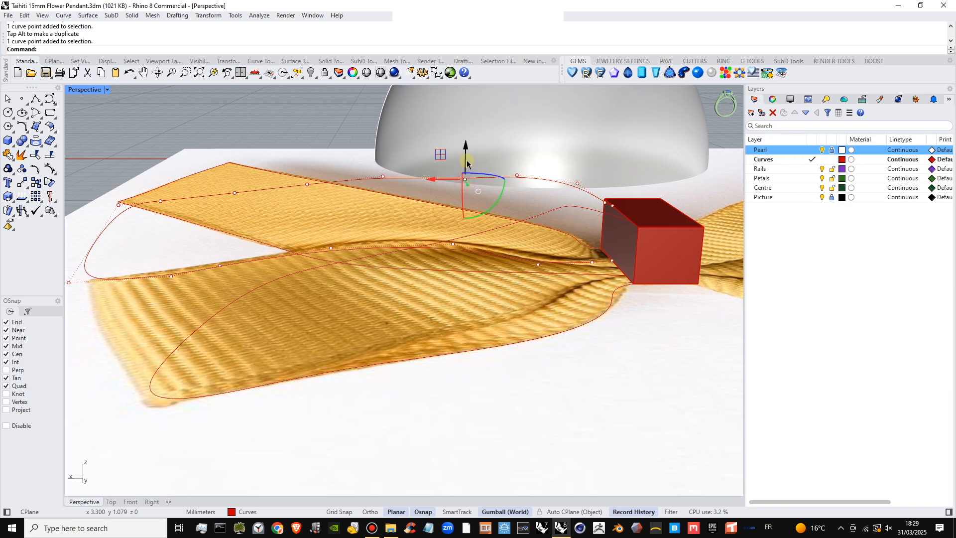
pyautogui.moveTo(466, 160); pyautogui.dragTo(466, 156)
pyautogui.scroll(-2, 441, 172)
pyautogui.click(348, 121)
# - Slide the upper loop curve's end point slightly toward the back corner along the knot block's top edge
pyautogui.moveTo(432, 218); pyautogui.dragTo(625, 277, button='right')
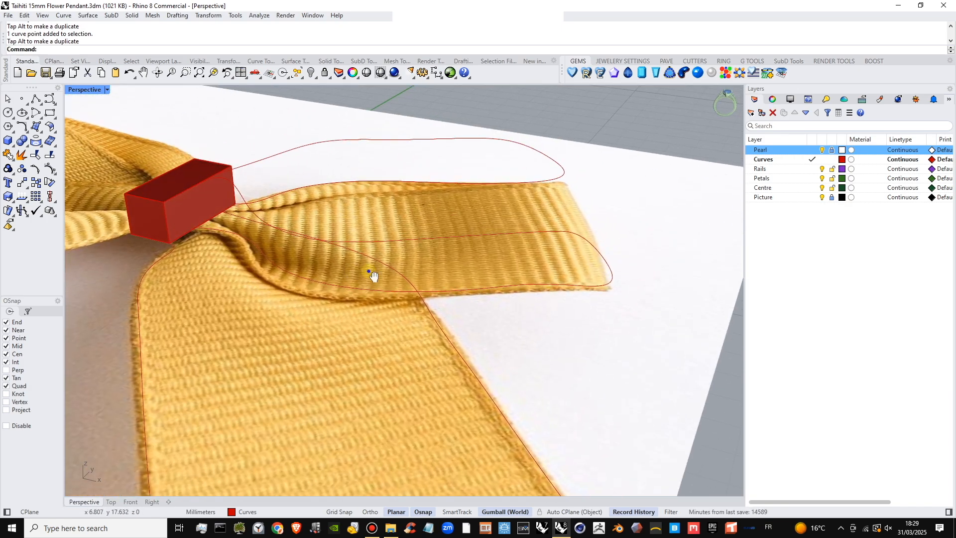
pyautogui.keyDown('shift'); pyautogui.moveTo(369, 271); pyautogui.dragTo(424, 269, button='right'); pyautogui.keyUp('shift')
pyautogui.scroll(5, 253, 199)
pyautogui.keyDown('shift'); pyautogui.moveTo(247, 207); pyautogui.dragTo(322, 208, button='right'); pyautogui.keyUp('shift')
pyautogui.scroll(4, 327, 170)
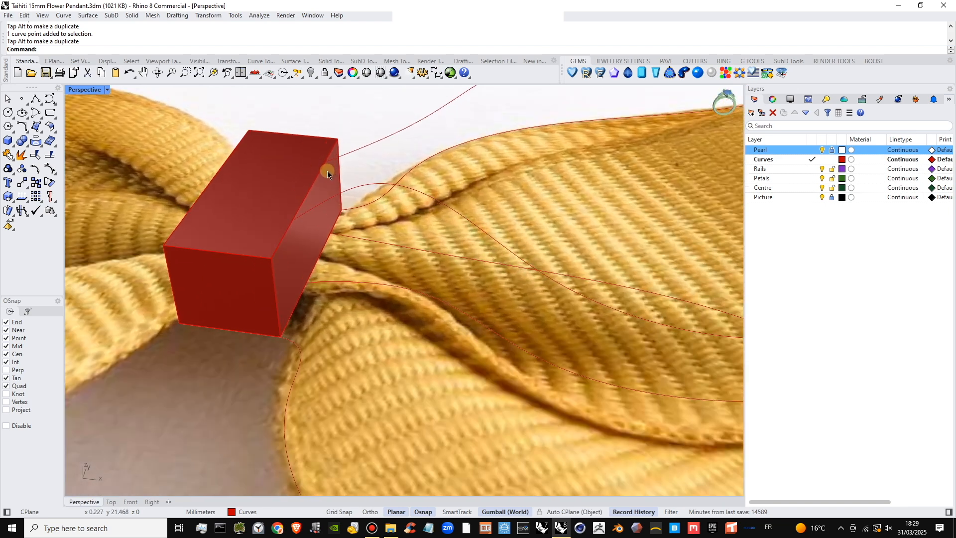
pyautogui.click(326, 156)
pyautogui.scroll(3, 328, 156)
pyautogui.click(327, 156)
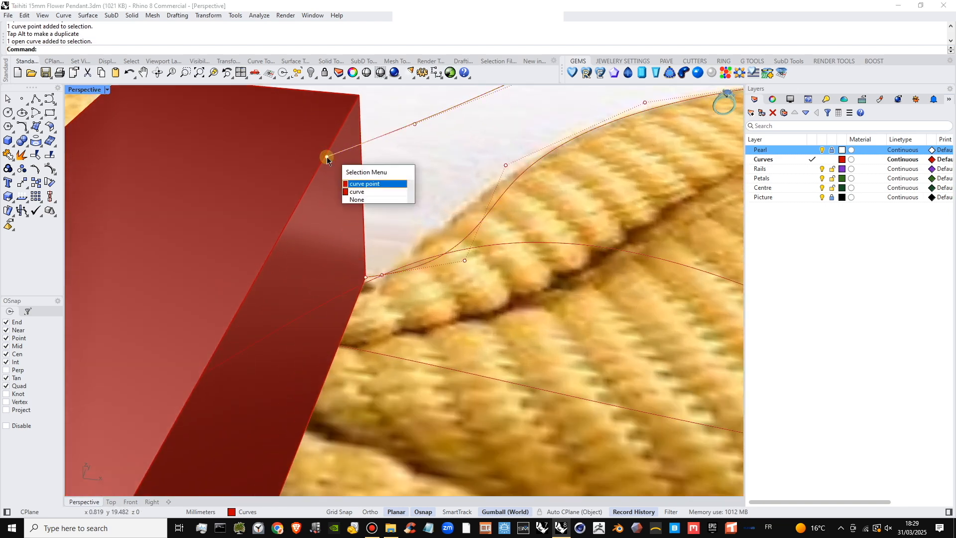
pyautogui.click(359, 184)
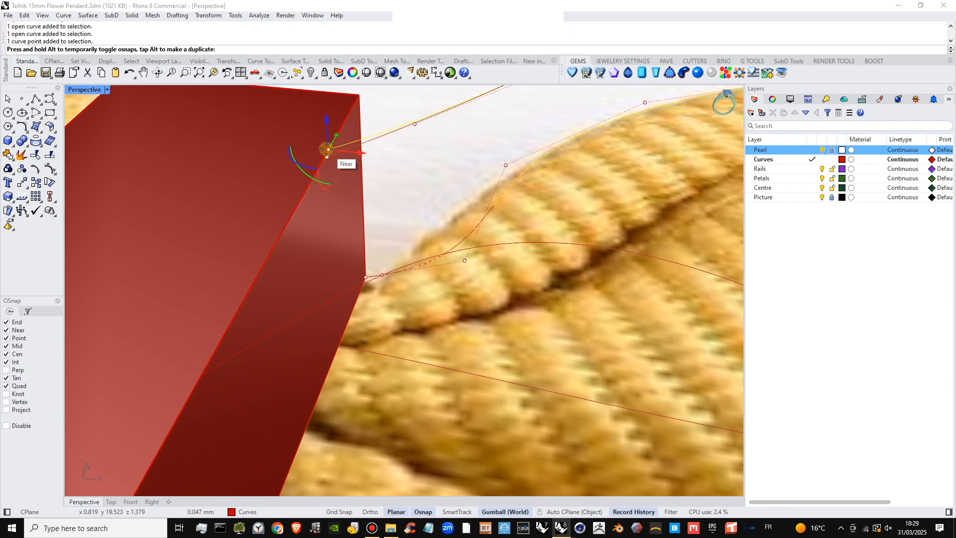
pyautogui.moveTo(329, 148)
pyautogui.mouseDown()
pyautogui.moveTo(331, 156)
pyautogui.moveTo(327, 146)
pyautogui.mouseUp()
pyautogui.scroll(-4, 347, 186)
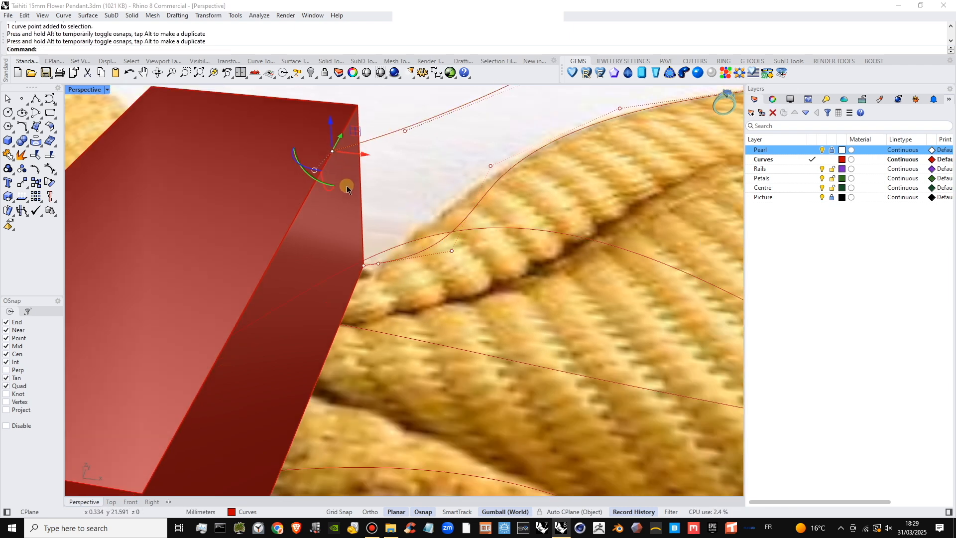
# - Slide the lower loop curve's end point slightly toward the front corner along the knot block's top edge, and deselect it
pyautogui.scroll(4, 325, 286)
pyautogui.click(302, 266)
pyautogui.click(287, 281)
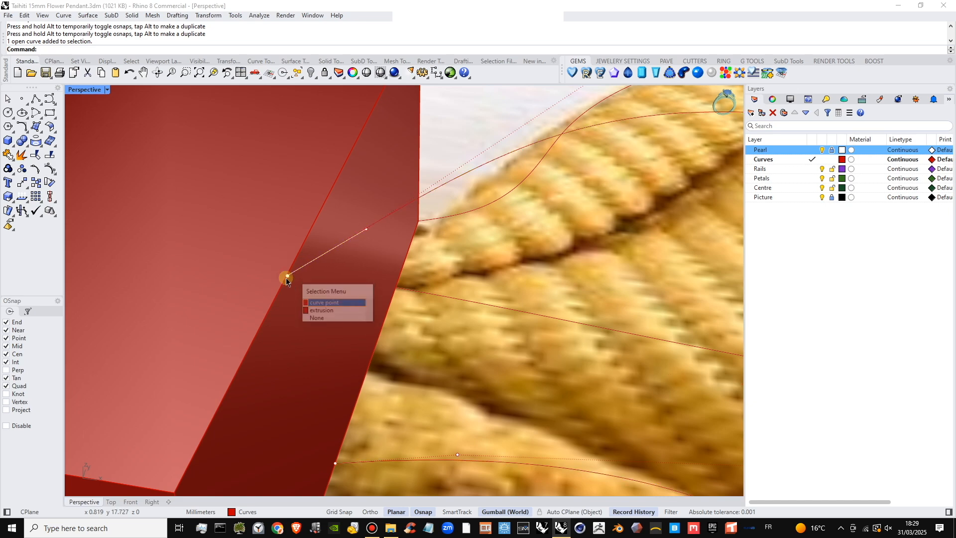
pyautogui.click(326, 302)
pyautogui.moveTo(279, 290); pyautogui.dragTo(277, 292)
pyautogui.scroll(-10, 324, 244)
pyautogui.click(348, 167)
# - Shift two of the lower loop curve's control points near the knot sideways toward the ribbon tail, and deselect the curve
pyautogui.moveTo(373, 218); pyautogui.dragTo(356, 324, button='right')
pyautogui.click(364, 291)
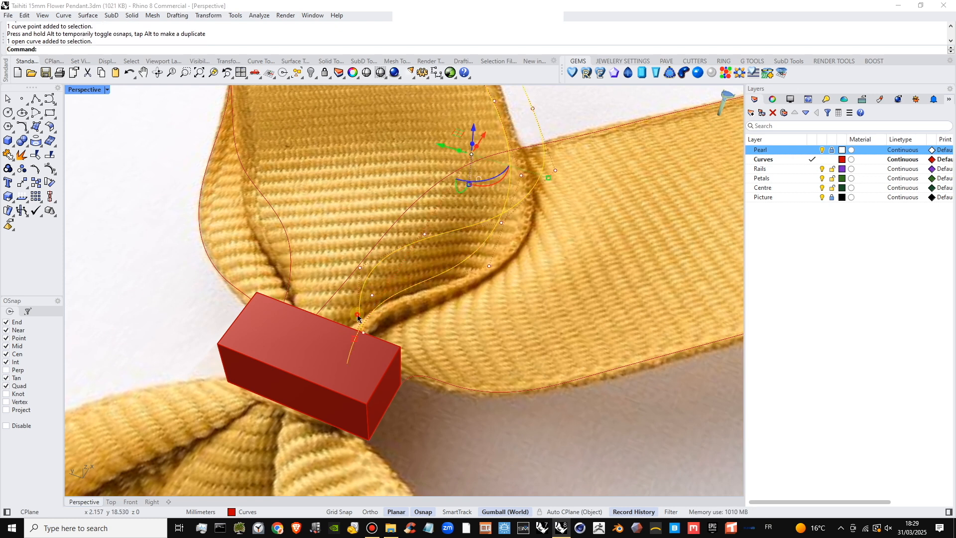
pyautogui.click(357, 317)
pyautogui.moveTo(344, 312); pyautogui.dragTo(339, 308)
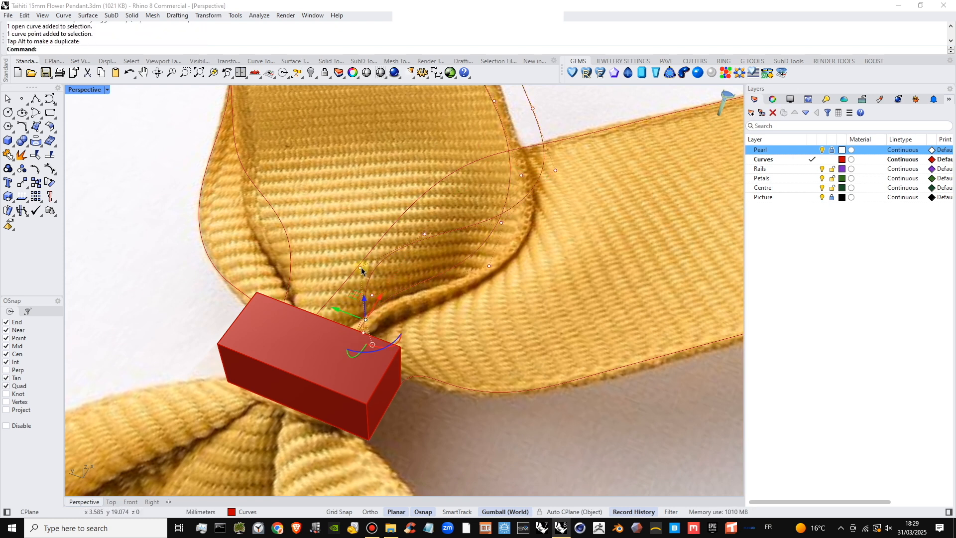
pyautogui.click(360, 269)
pyautogui.moveTo(342, 262); pyautogui.dragTo(368, 274)
pyautogui.scroll(-7, 402, 264)
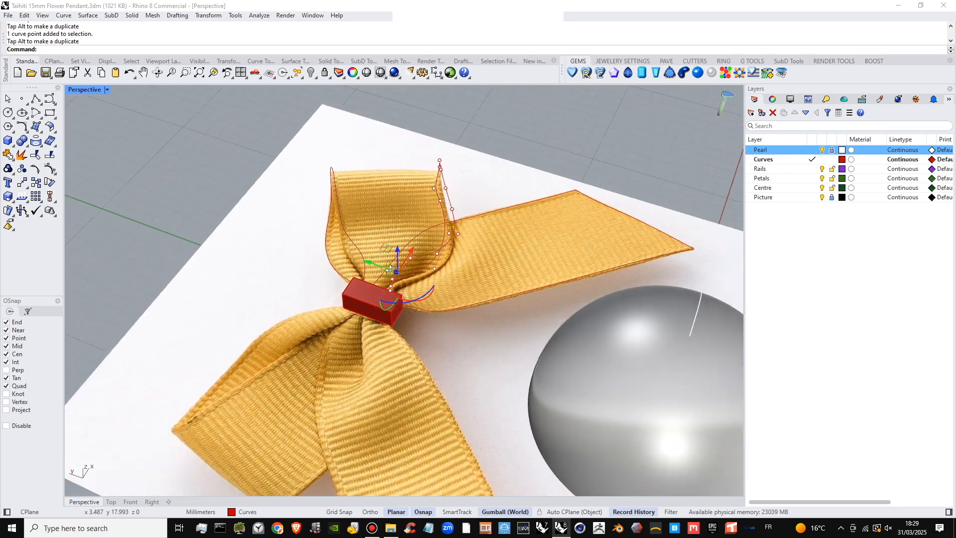
pyautogui.moveTo(402, 264); pyautogui.dragTo(281, 251, button='right')
pyautogui.click(427, 167)
pyautogui.scroll(8, 439, 249)
pyautogui.moveTo(454, 252); pyautogui.dragTo(428, 284, button='right')
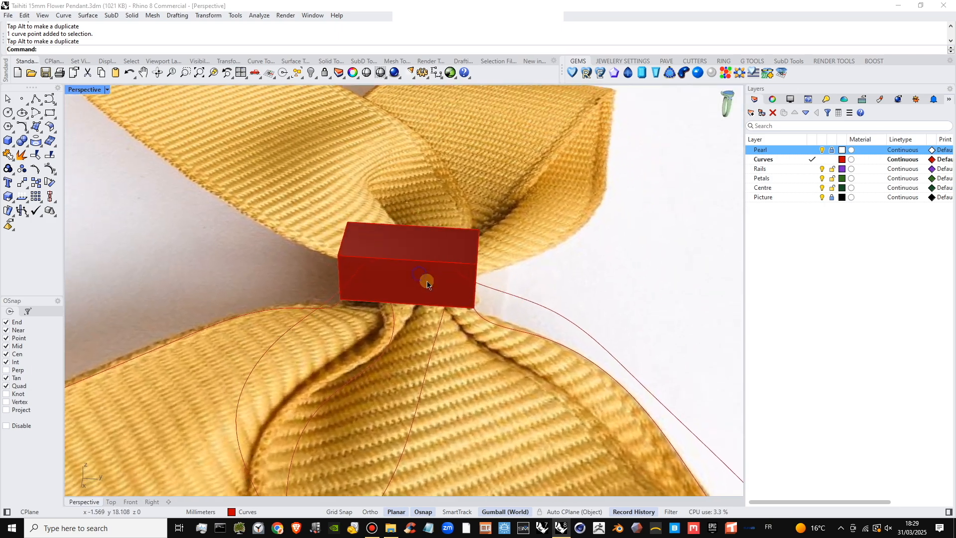
pyautogui.click(34, 99)
pyautogui.press('Escape')
pyautogui.scroll(-10, 409, 260)
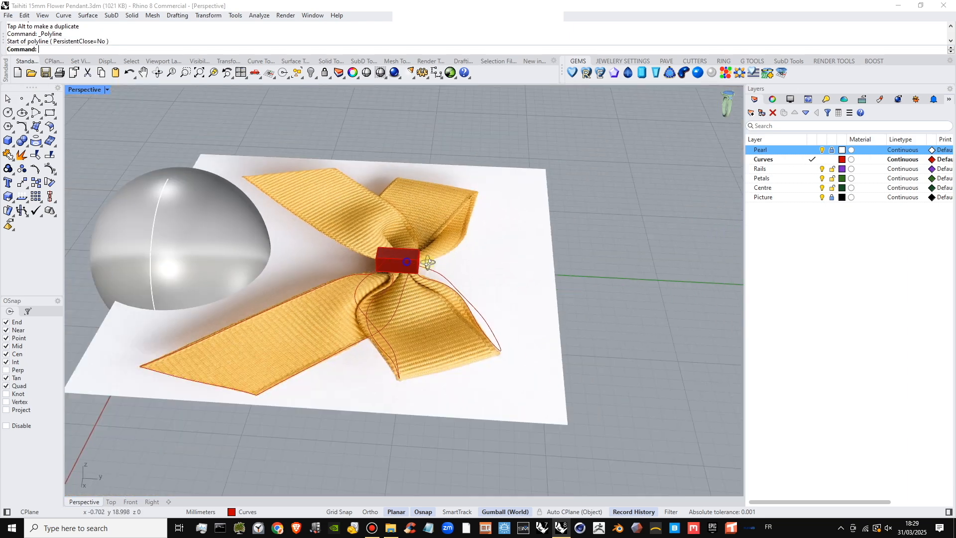
# - Select both right loop curves, make the Petals layer current, and start a Loft between them
pyautogui.moveTo(427, 261); pyautogui.dragTo(470, 322, button='right')
pyautogui.scroll(6, 463, 324)
pyautogui.click(462, 317)
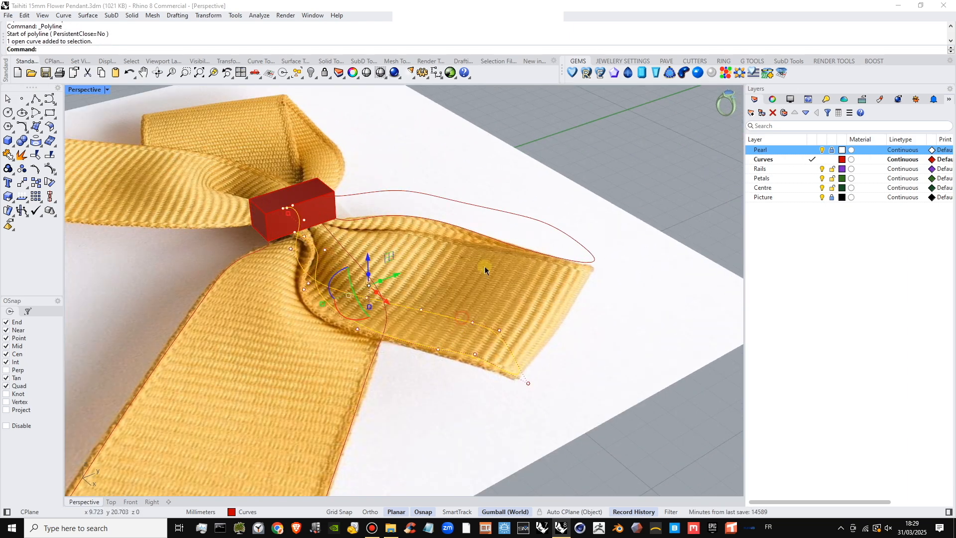
pyautogui.keyDown('shift'); pyautogui.click(513, 215); pyautogui.keyUp('shift')
pyautogui.moveTo(492, 225); pyautogui.dragTo(431, 194, button='right')
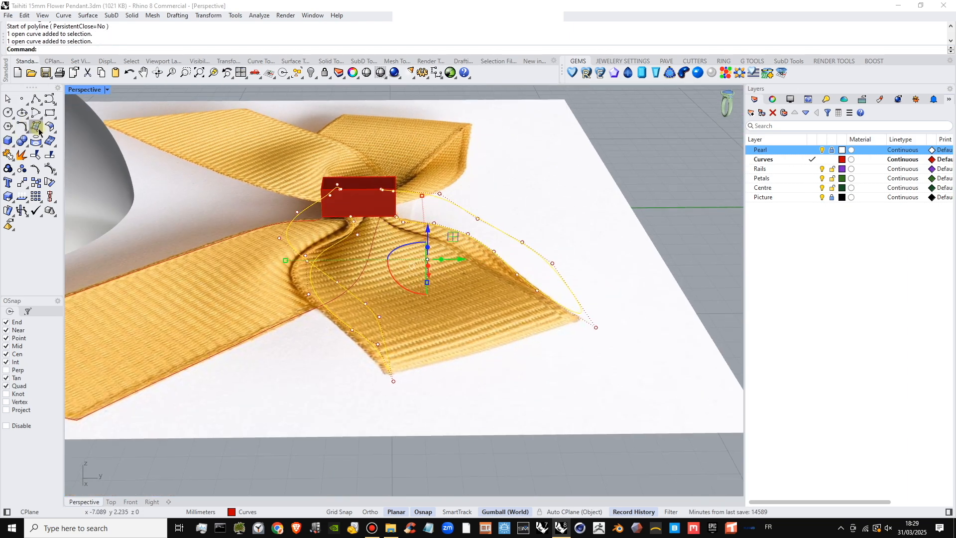
pyautogui.click(812, 178)
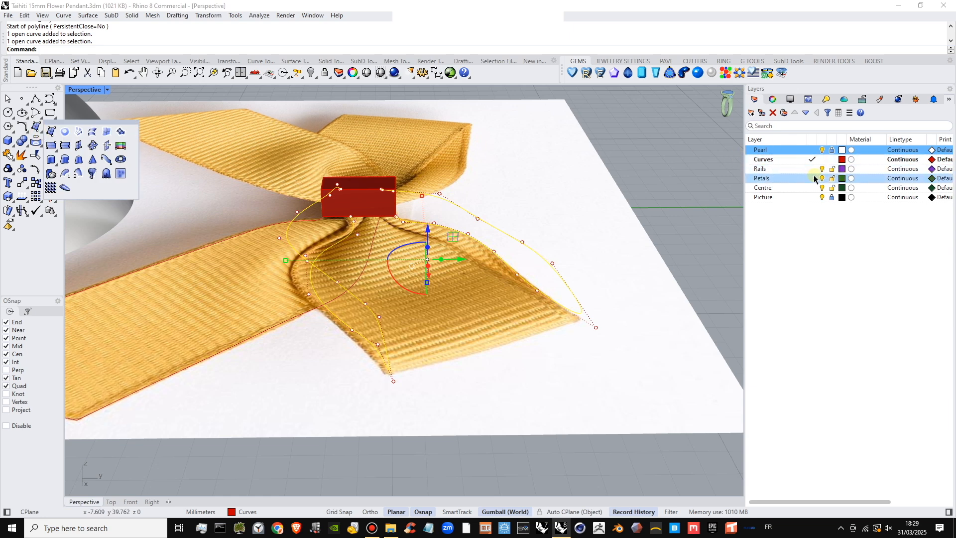
pyautogui.click(40, 132)
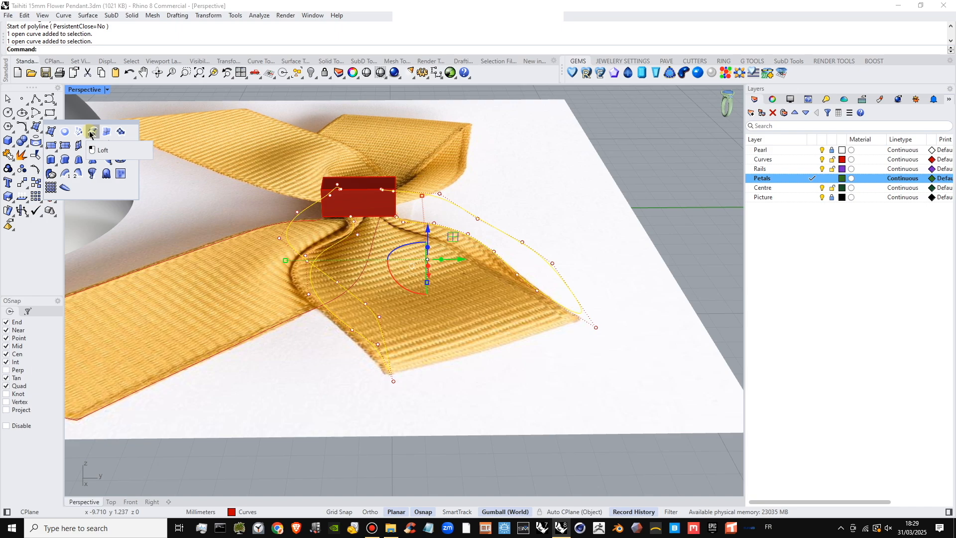
pyautogui.click(93, 132)
# - Create the right loop surface by lofting the two loop curves with the Loose style
pyautogui.moveTo(408, 285); pyautogui.dragTo(503, 278, button='right')
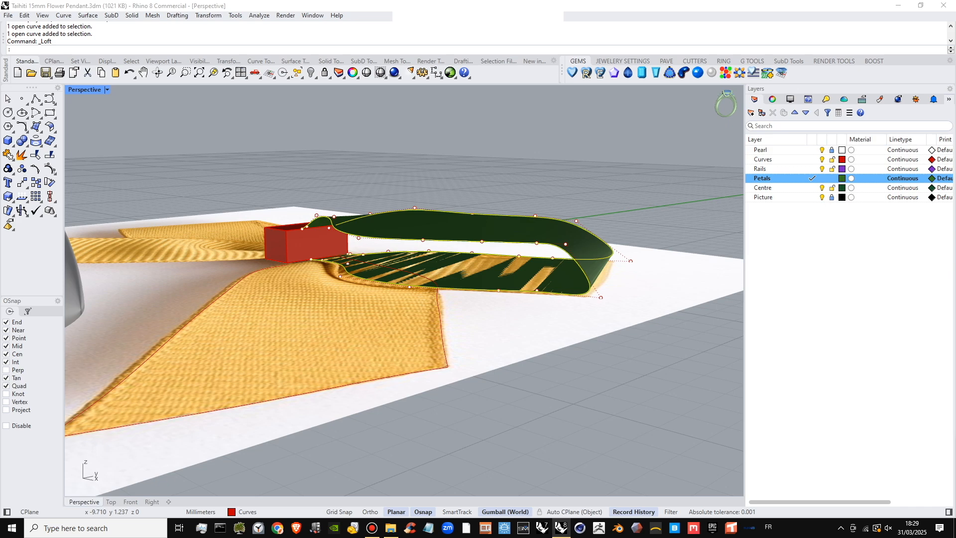
pyautogui.moveTo(955, 441); pyautogui.dragTo(692, 82)
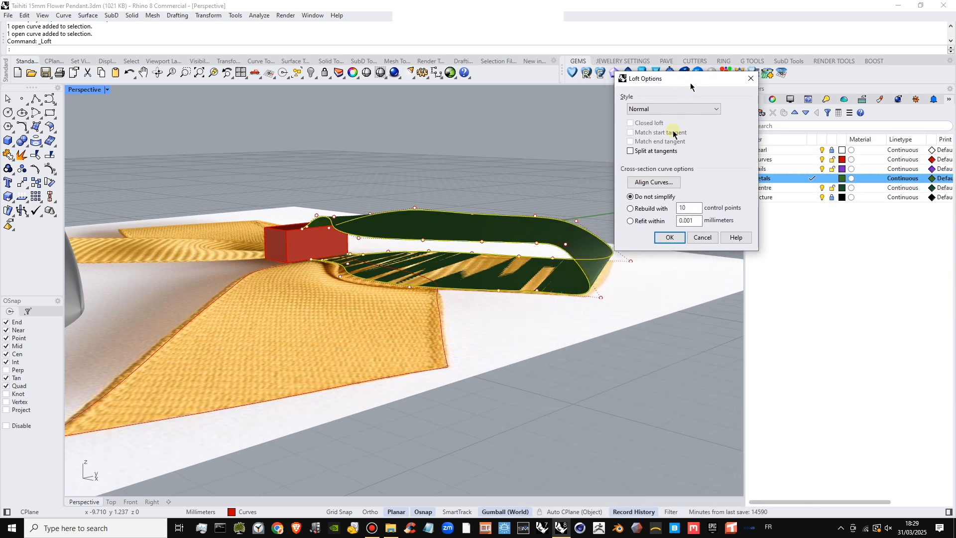
pyautogui.moveTo(440, 245); pyautogui.dragTo(479, 279, button='right')
pyautogui.click(670, 110)
pyautogui.click(656, 127)
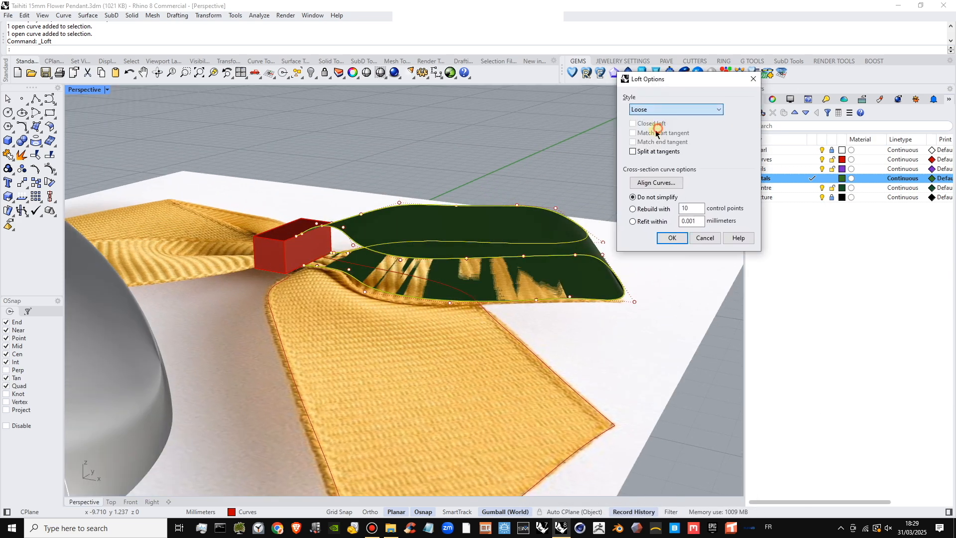
pyautogui.moveTo(353, 275); pyautogui.dragTo(677, 271, button='right')
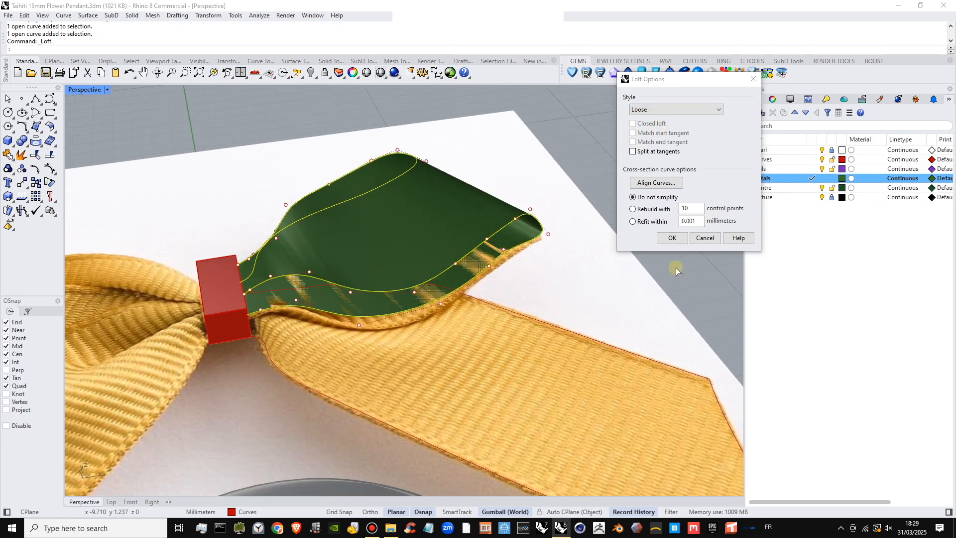
pyautogui.click(673, 238)
# - Select the lofted right loop surface and delete it, keeping its curves
pyautogui.moveTo(550, 275); pyautogui.dragTo(421, 235, button='right')
pyautogui.click(425, 223)
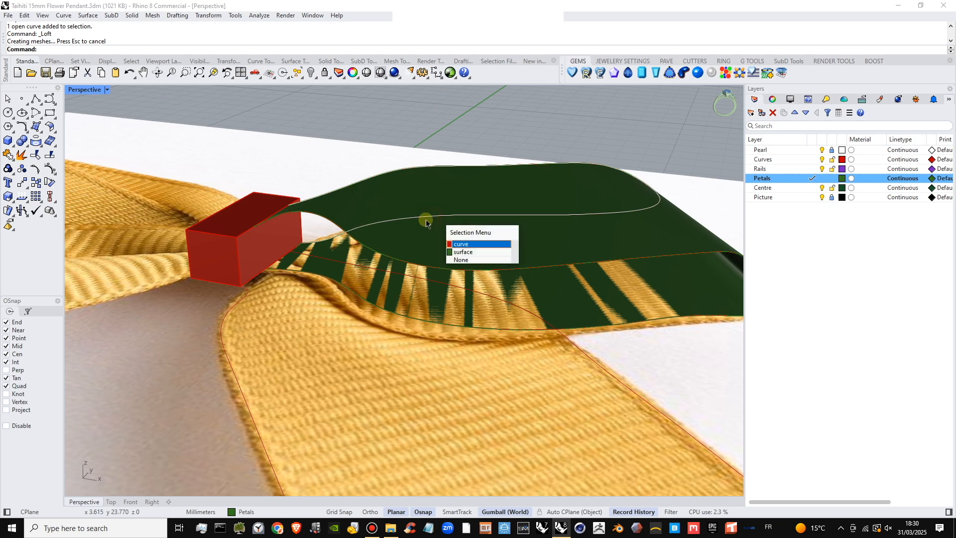
pyautogui.click(485, 250)
pyautogui.moveTo(486, 251); pyautogui.dragTo(461, 249, button='right')
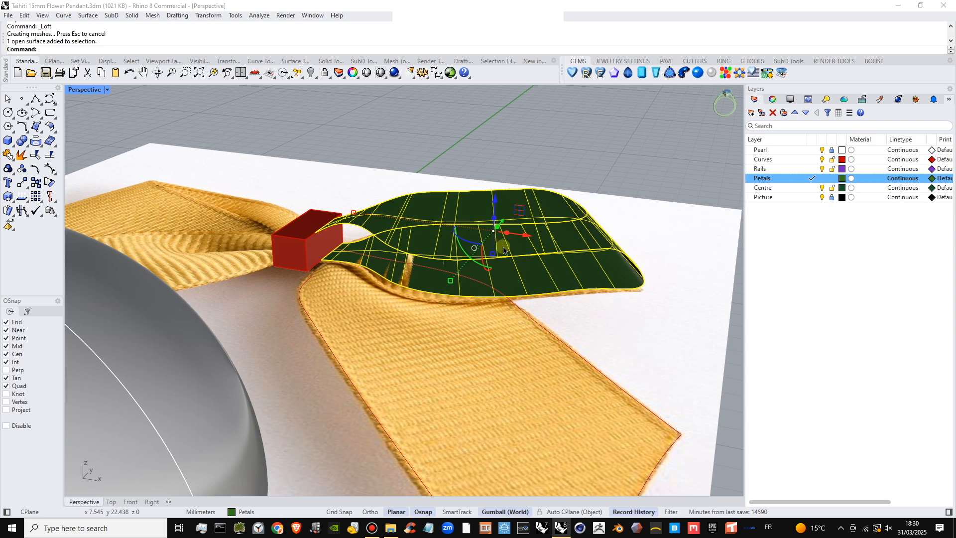
pyautogui.moveTo(347, 236); pyautogui.dragTo(459, 208, button='right')
pyautogui.press('Delete')
# - Switch to a maximized Top view framing the bow's left loop, with no curves selected
pyautogui.moveTo(431, 245); pyautogui.dragTo(462, 281, button='right')
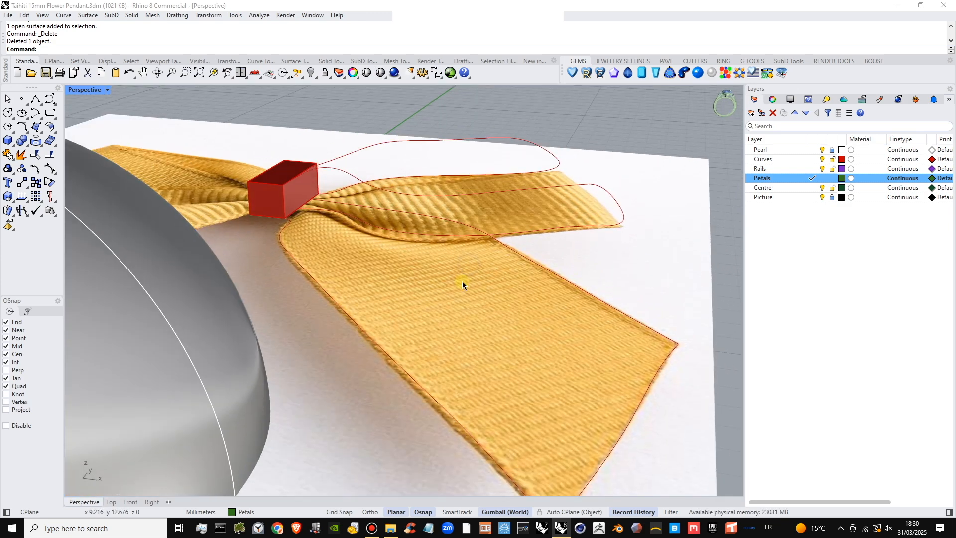
pyautogui.click(503, 244)
pyautogui.moveTo(503, 244); pyautogui.dragTo(444, 278, button='right')
pyautogui.scroll(-3, 382, 275)
pyautogui.keyDown('shift'); pyautogui.moveTo(382, 276); pyautogui.dragTo(568, 324, button='right'); pyautogui.keyUp('shift')
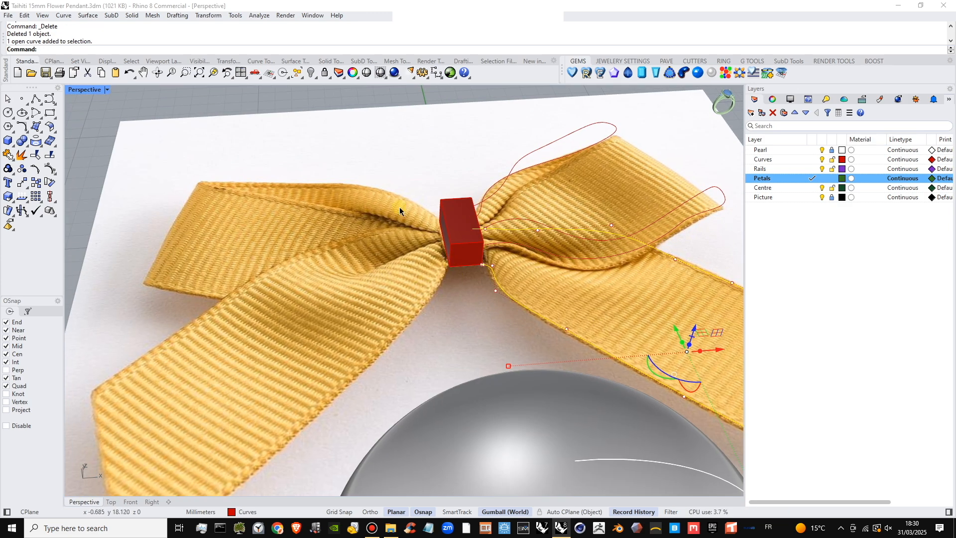
pyautogui.doubleClick(90, 91)
pyautogui.moveTo(156, 109); pyautogui.dragTo(219, 159, button='right')
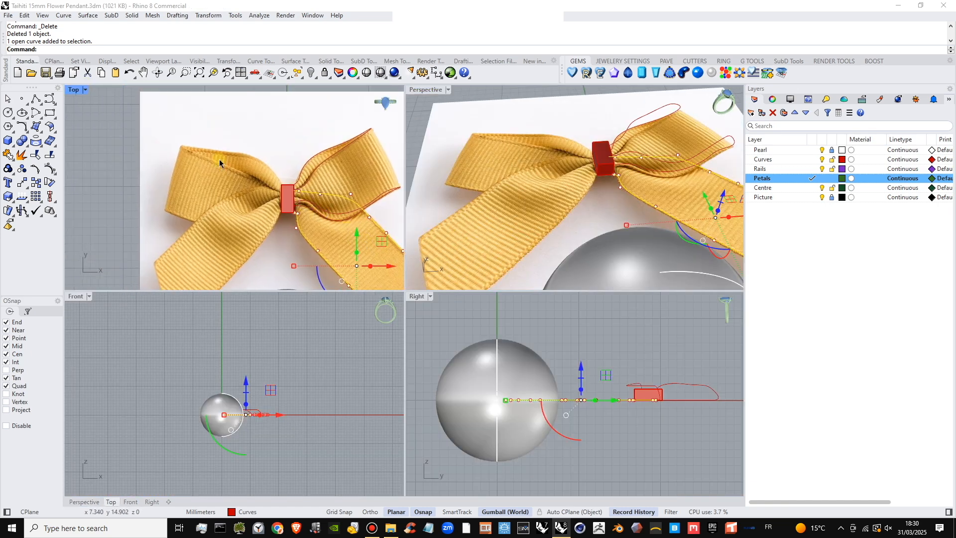
pyautogui.doubleClick(74, 91)
pyautogui.moveTo(448, 311); pyautogui.dragTo(362, 252, button='right')
pyautogui.scroll(3, 418, 259)
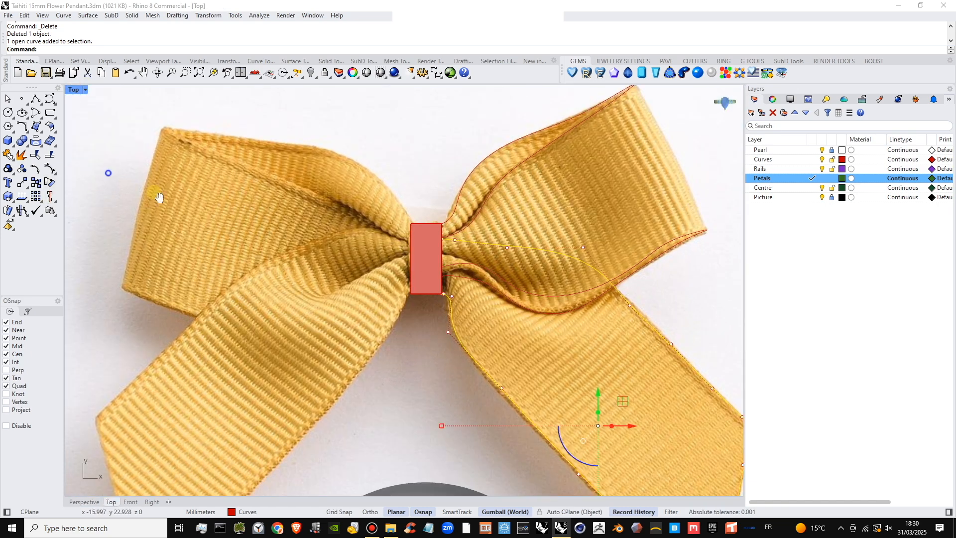
pyautogui.moveTo(159, 198); pyautogui.dragTo(181, 208, button='right')
pyautogui.click(99, 178)
# - Start an interpolated curve at the knot block's upper-left corner, trace the left loop's top edge to its outer tip, and make the Curves layer current
pyautogui.scroll(2, 401, 256)
pyautogui.moveTo(423, 248); pyautogui.dragTo(394, 234, button='right')
pyautogui.click(54, 103)
pyautogui.click(81, 104)
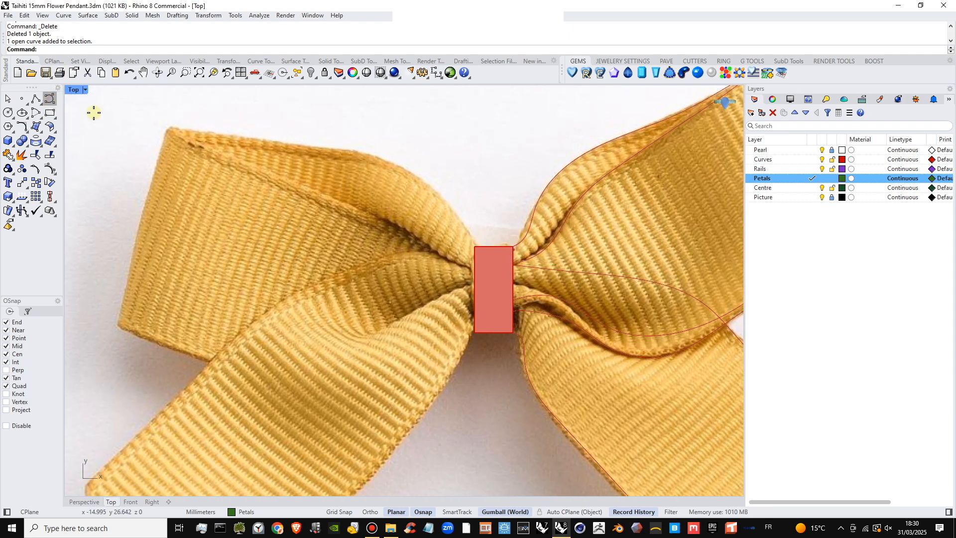
pyautogui.click(475, 247)
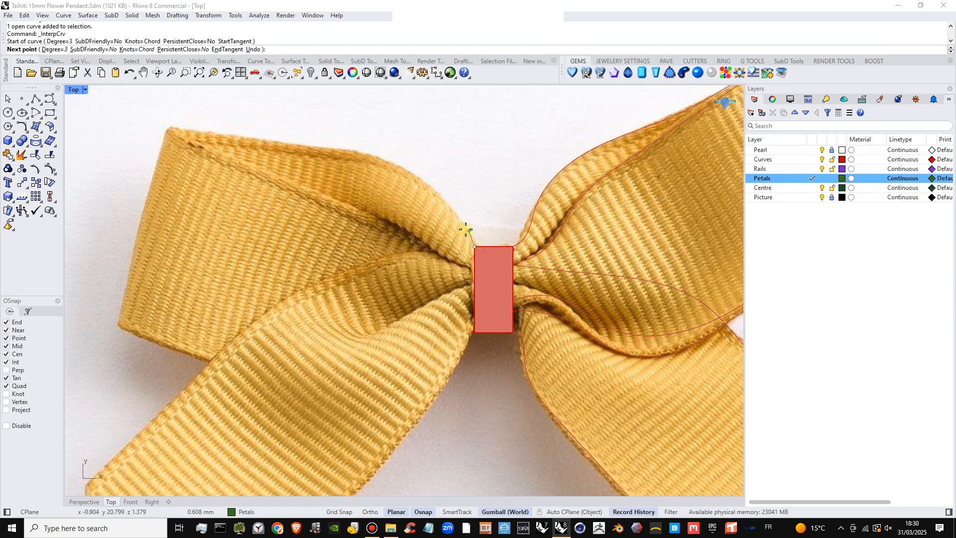
pyautogui.click(423, 180)
pyautogui.click(369, 154)
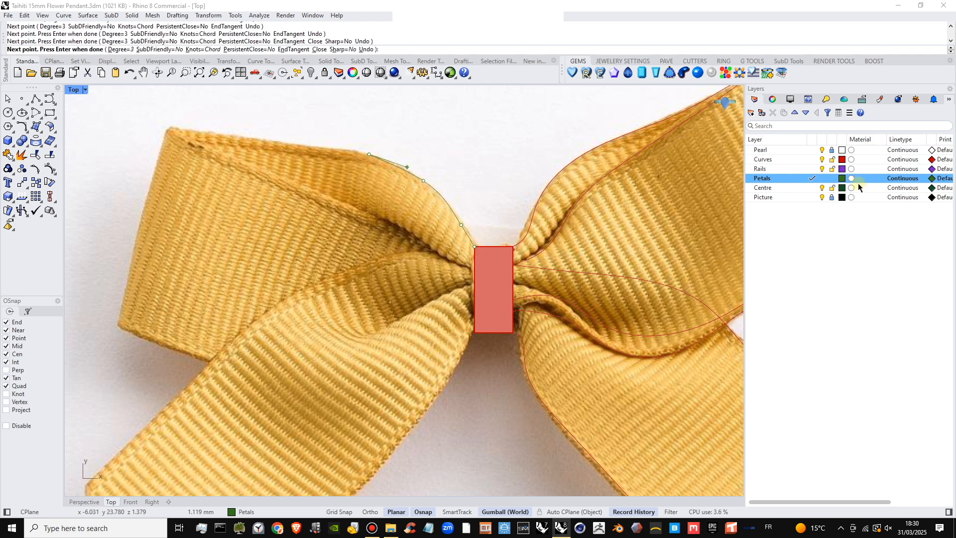
pyautogui.click(812, 159)
pyautogui.click(310, 148)
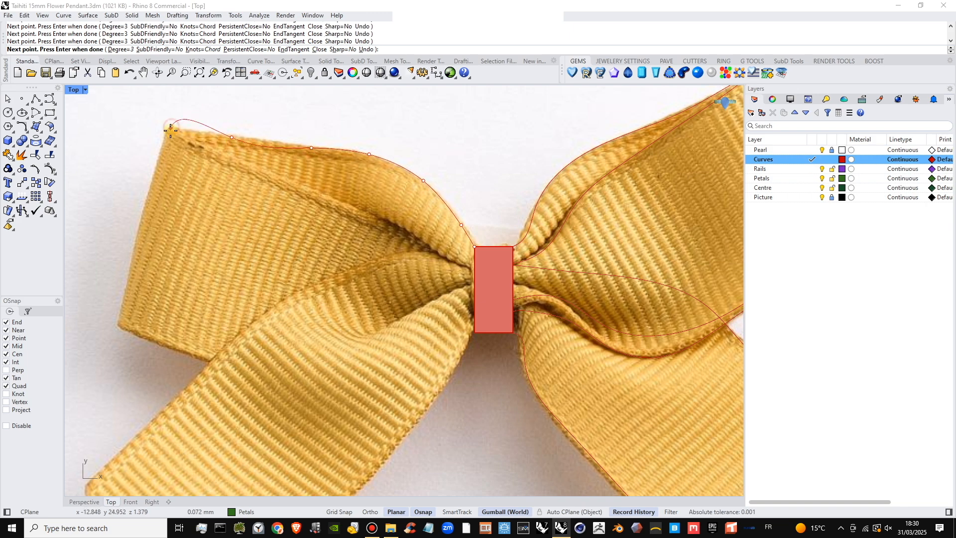
pyautogui.scroll(5, 166, 128)
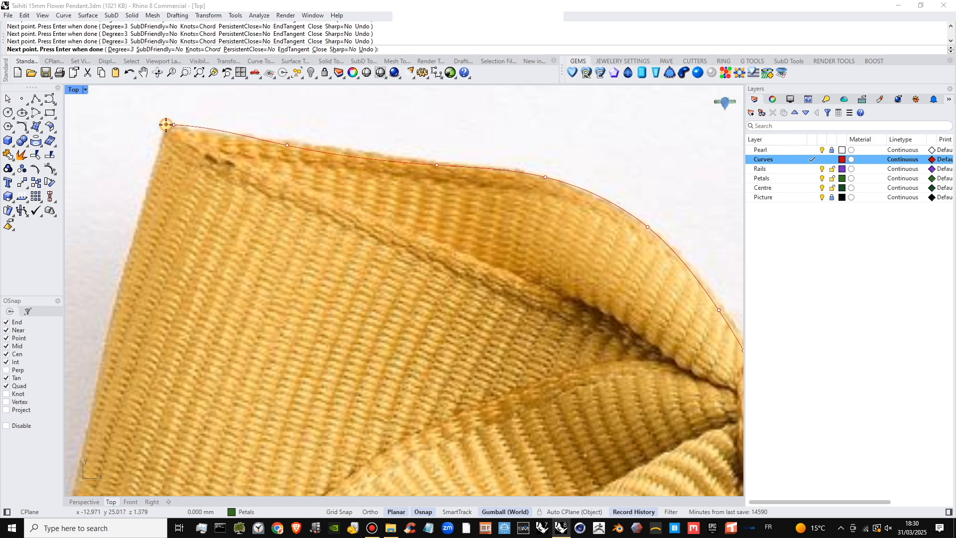
pyautogui.click(166, 124)
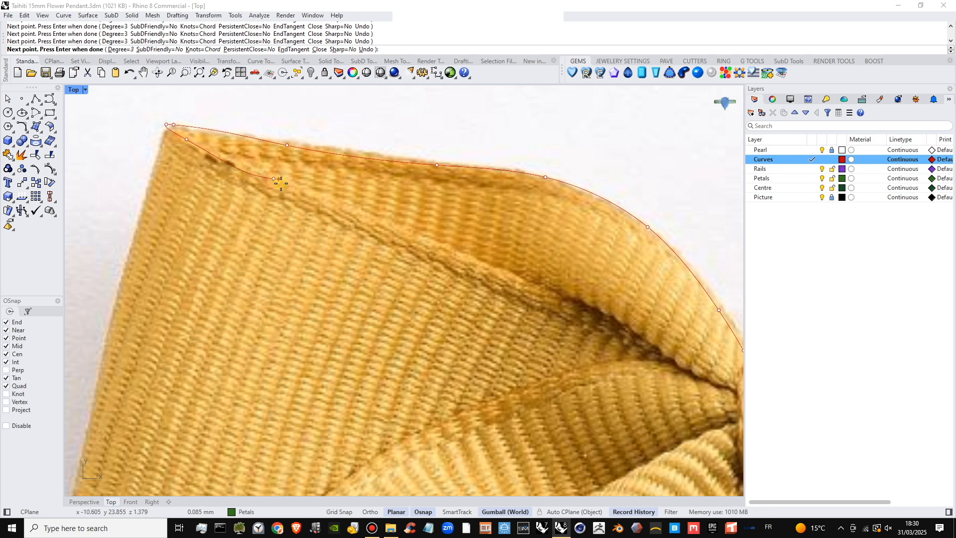
# - Continue the curve from the left loop's tip back along the inner fold to the knot block's left edge, and finish it
pyautogui.scroll(-5, 280, 183)
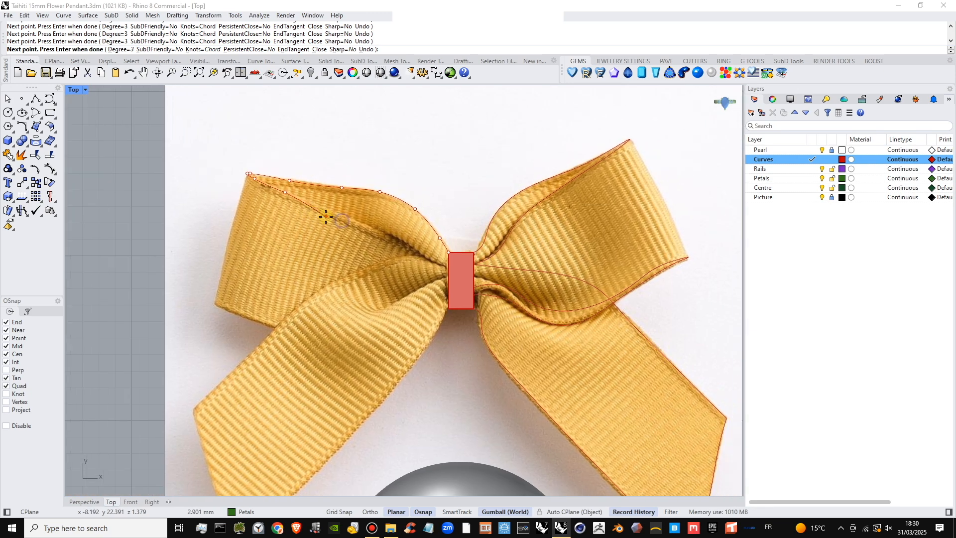
pyautogui.click(374, 229)
pyautogui.scroll(3, 403, 247)
pyautogui.click(415, 243)
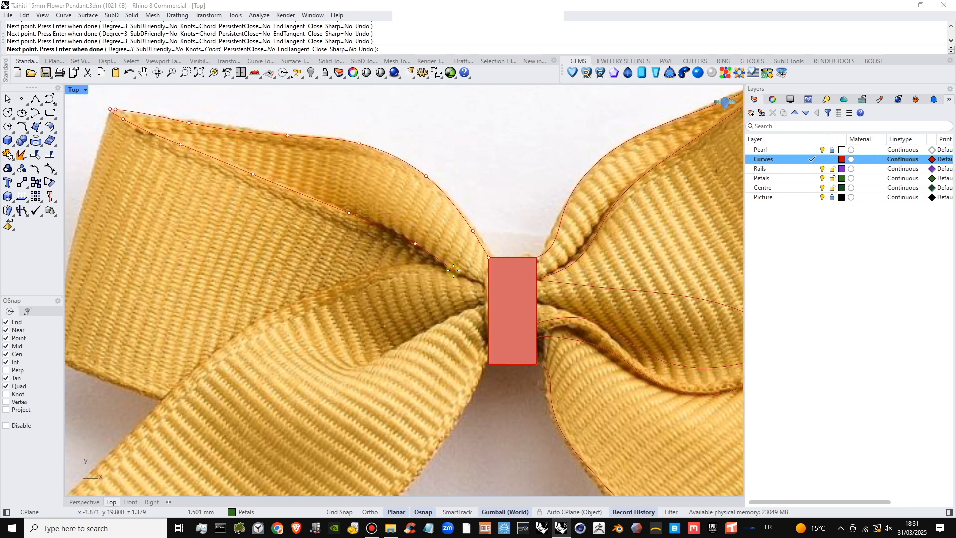
pyautogui.click(489, 286)
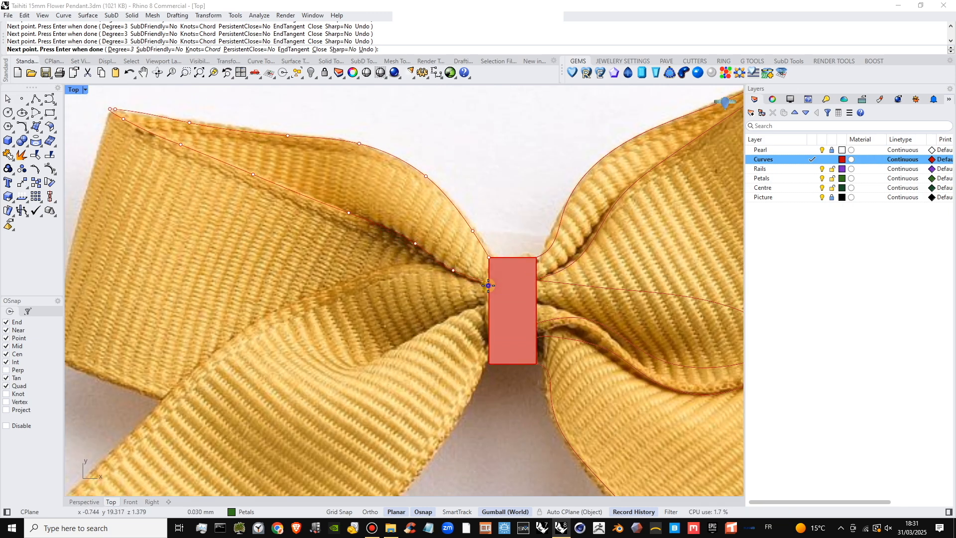
pyautogui.rightClick(489, 286)
# - Start an interpolated curve low on the knot block's left edge and trace it beneath the tail to the left loop's lower outer corner
pyautogui.scroll(-6, 468, 269)
pyautogui.moveTo(468, 269); pyautogui.dragTo(465, 236, button='right')
pyautogui.scroll(4, 465, 237)
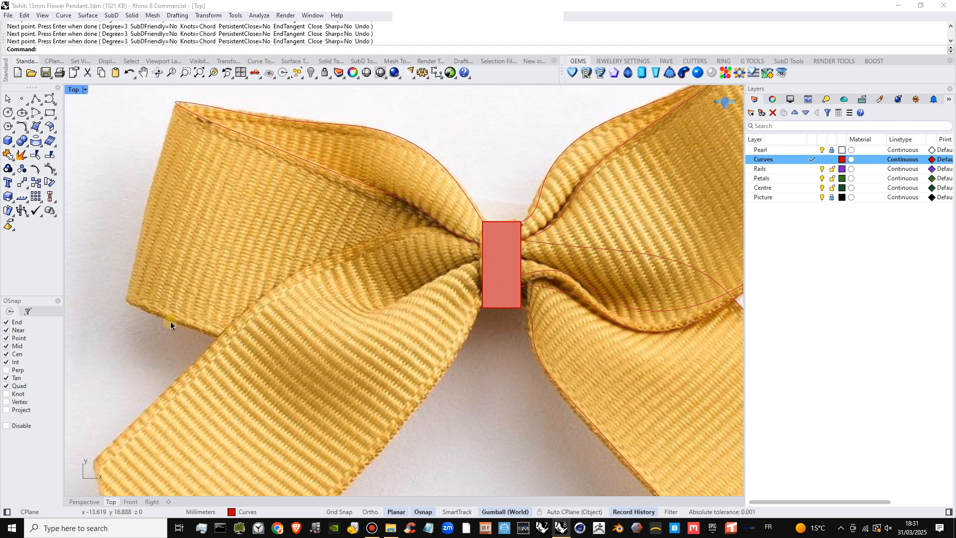
pyautogui.rightClick(470, 328)
pyautogui.click(483, 291)
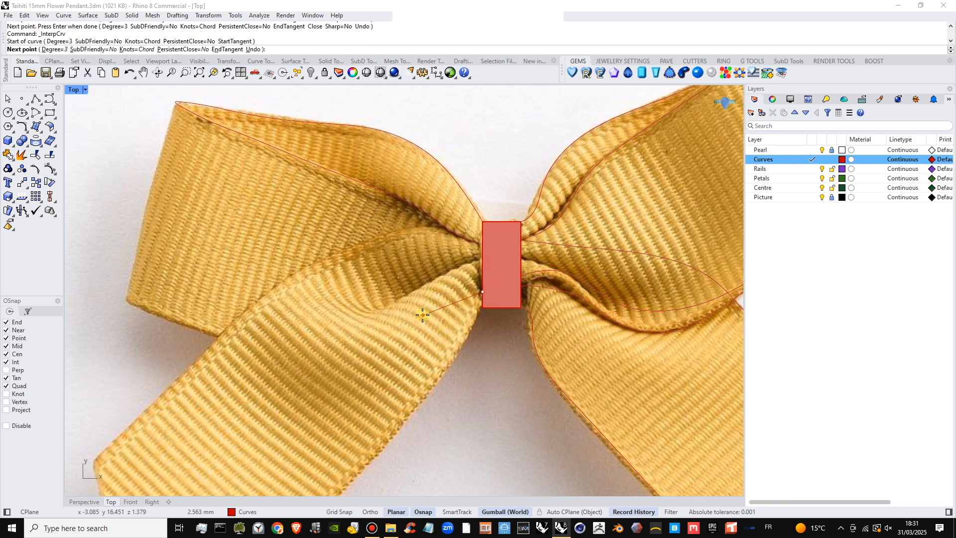
pyautogui.click(423, 314)
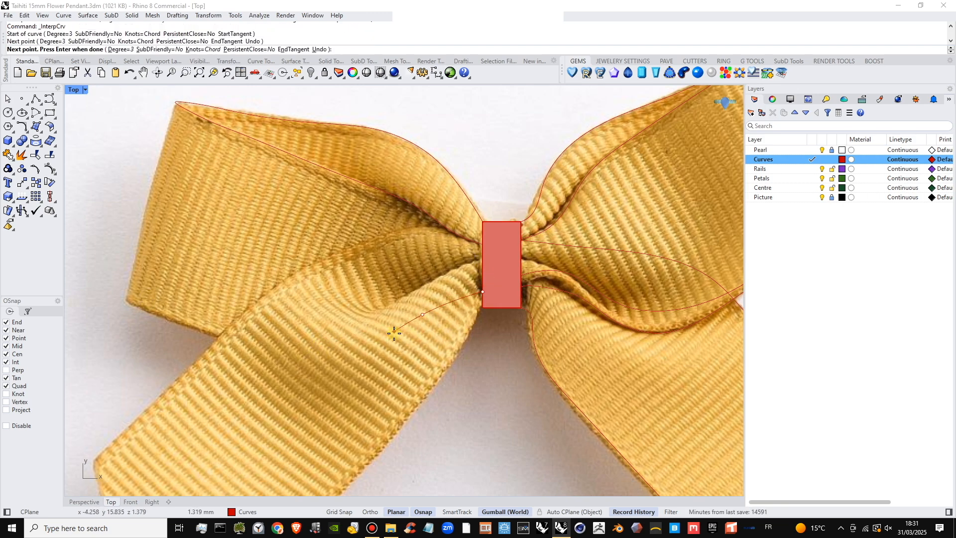
pyautogui.click(393, 333)
pyautogui.click(315, 344)
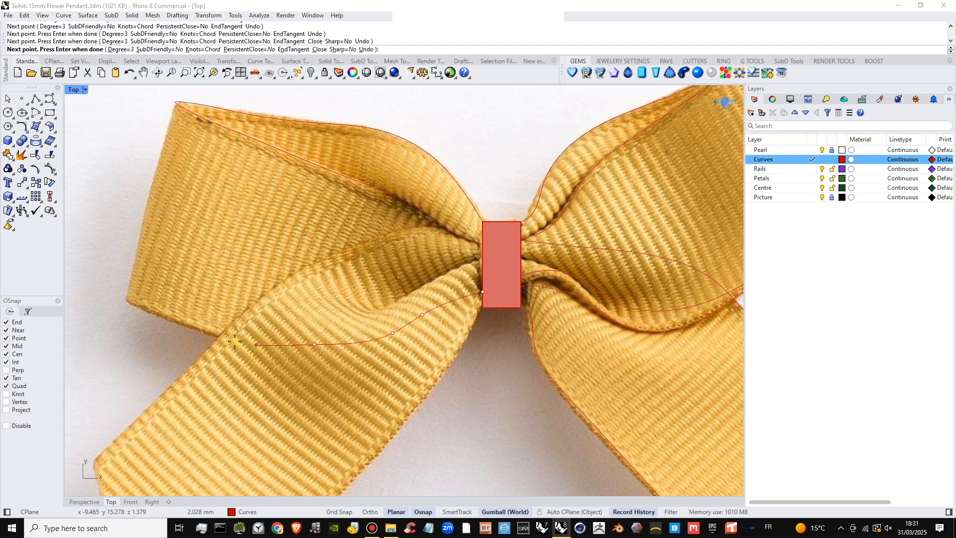
pyautogui.click(209, 333)
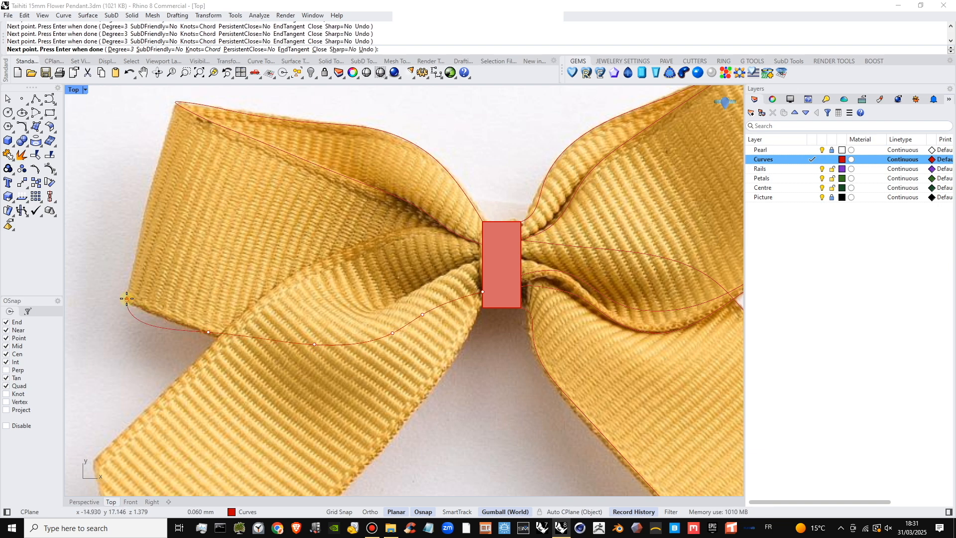
pyautogui.click(127, 296)
# - Bring the lower loop curve back from the outer corner across the ribbon to just above its start on the knot block, and finish it
pyautogui.scroll(5, 127, 296)
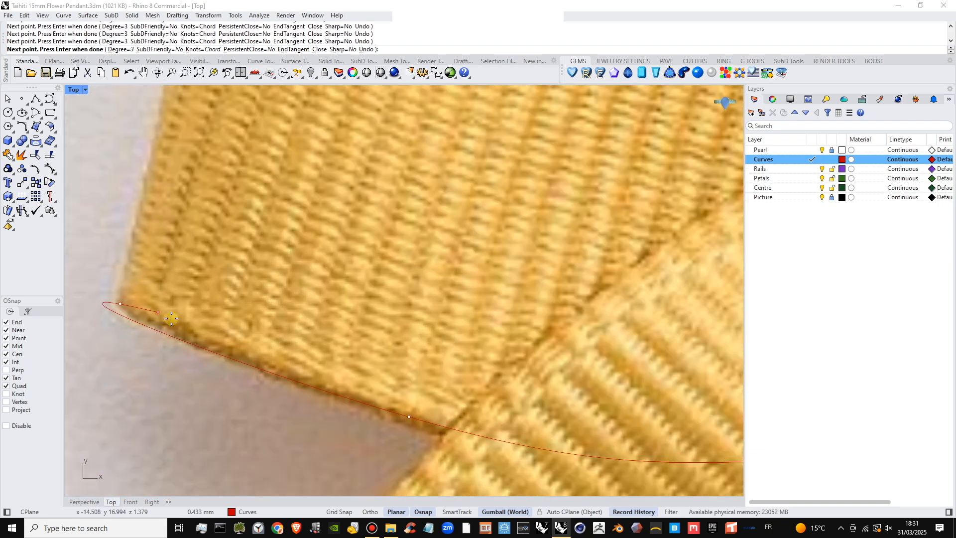
pyautogui.click(178, 319)
pyautogui.scroll(-5, 272, 321)
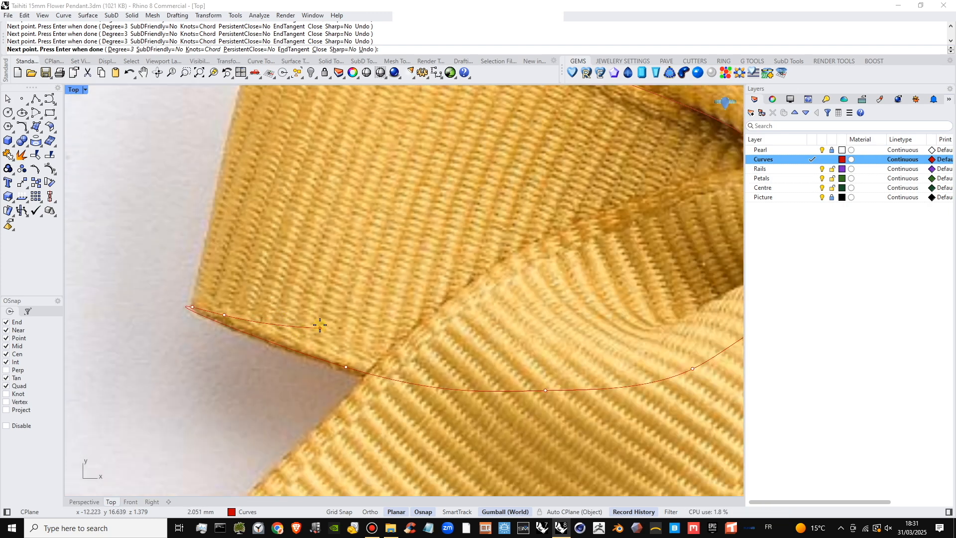
pyautogui.moveTo(329, 326); pyautogui.dragTo(317, 325, button='right')
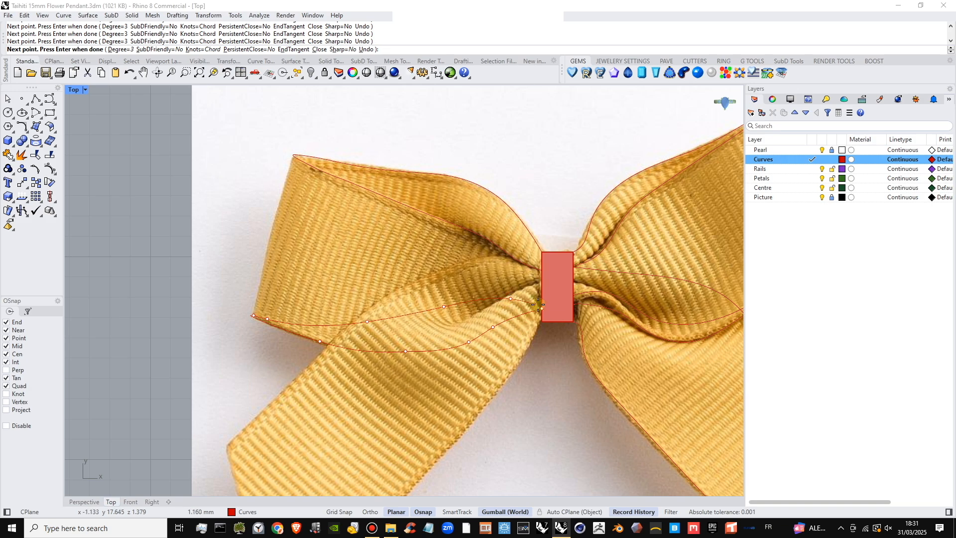
pyautogui.scroll(5, 538, 304)
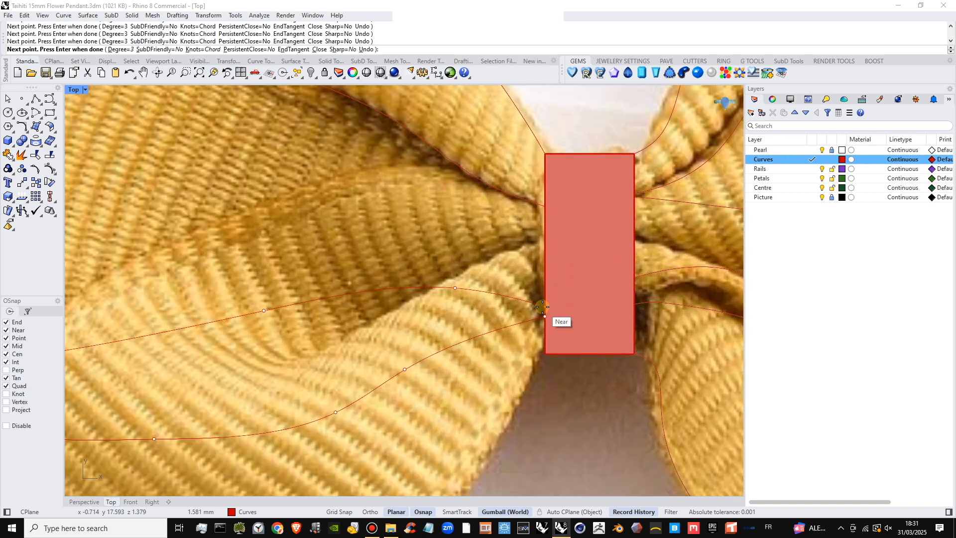
pyautogui.click(542, 306)
pyautogui.press('Return')
# - Trace the left tail's upper edge with an interpolated curve from the upper loop curve's end at the knot to the tail's outer corner
pyautogui.scroll(-5, 542, 304)
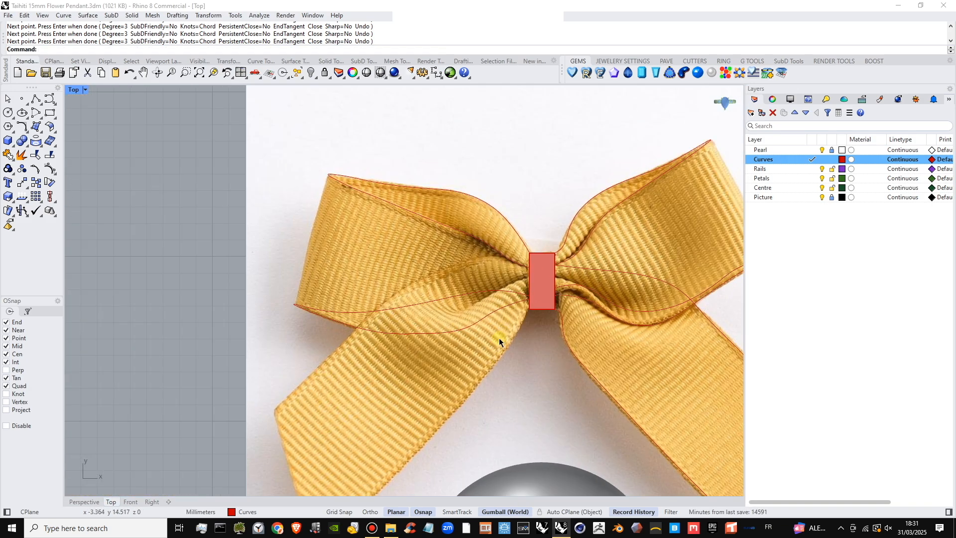
pyautogui.press('Return')
pyautogui.scroll(6, 510, 278)
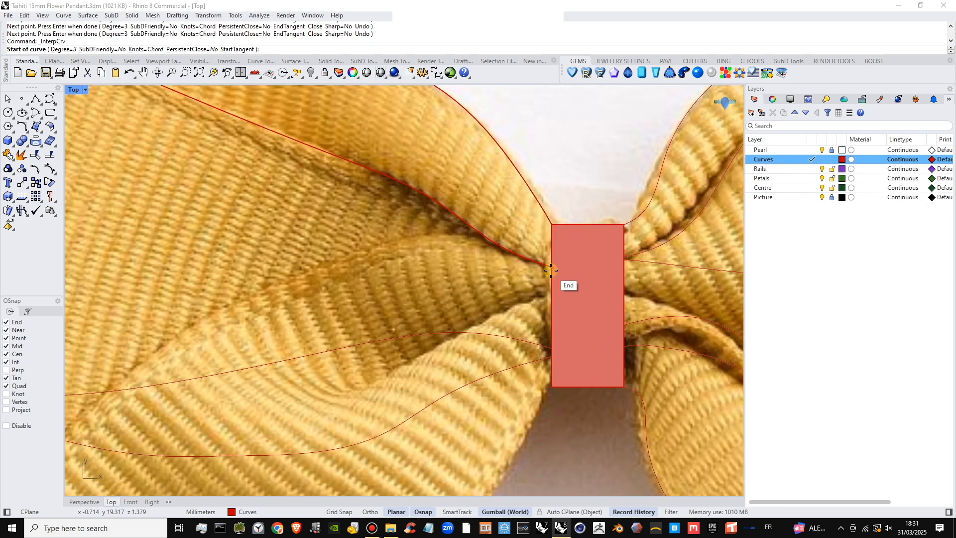
pyautogui.click(551, 271)
pyautogui.click(460, 236)
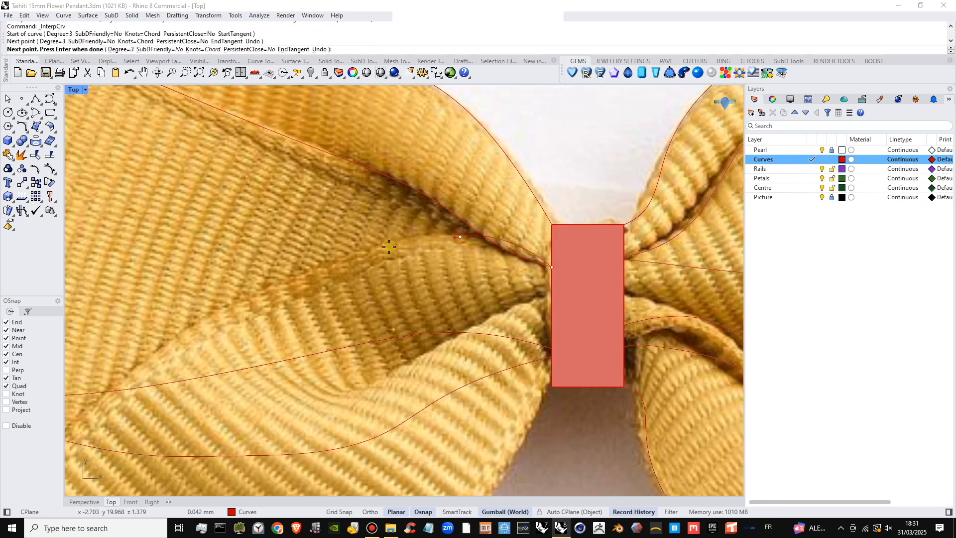
pyautogui.click(331, 265)
pyautogui.scroll(-6, 384, 268)
pyautogui.click(339, 281)
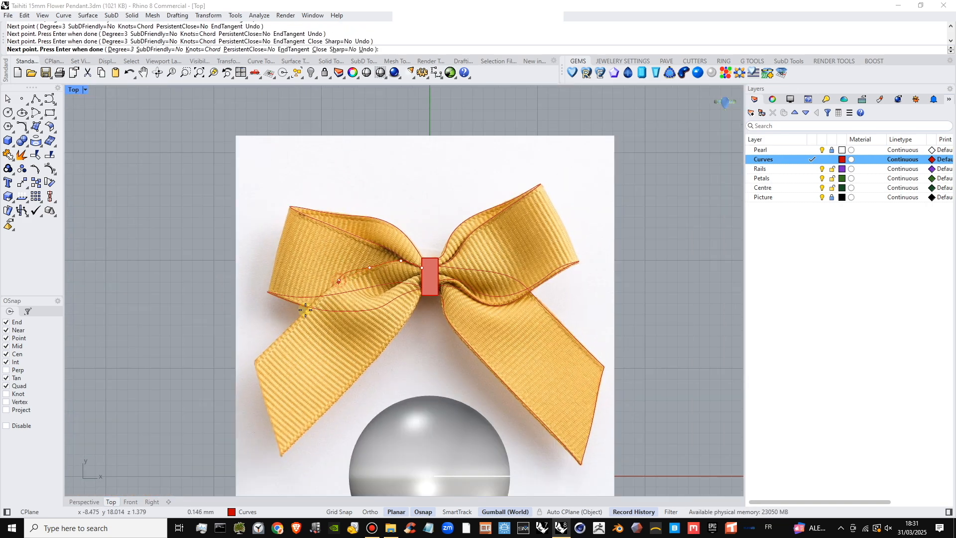
pyautogui.click(302, 317)
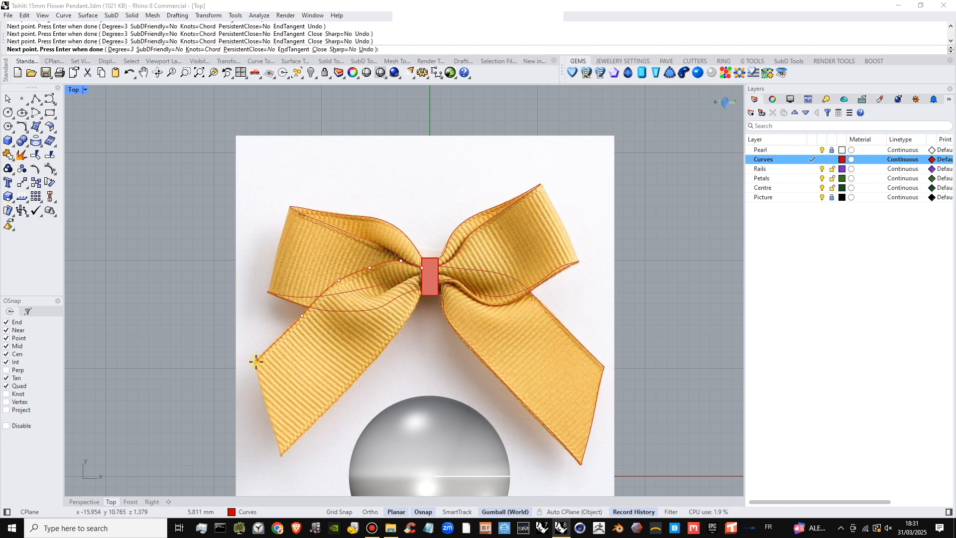
pyautogui.click(254, 362)
pyautogui.press('Return')
# - Trace the left tail's lower edge with an interpolated curve from the lower loop curve's end at the knot block to the tail's lower tip
pyautogui.press('Return')
pyautogui.scroll(2, 410, 309)
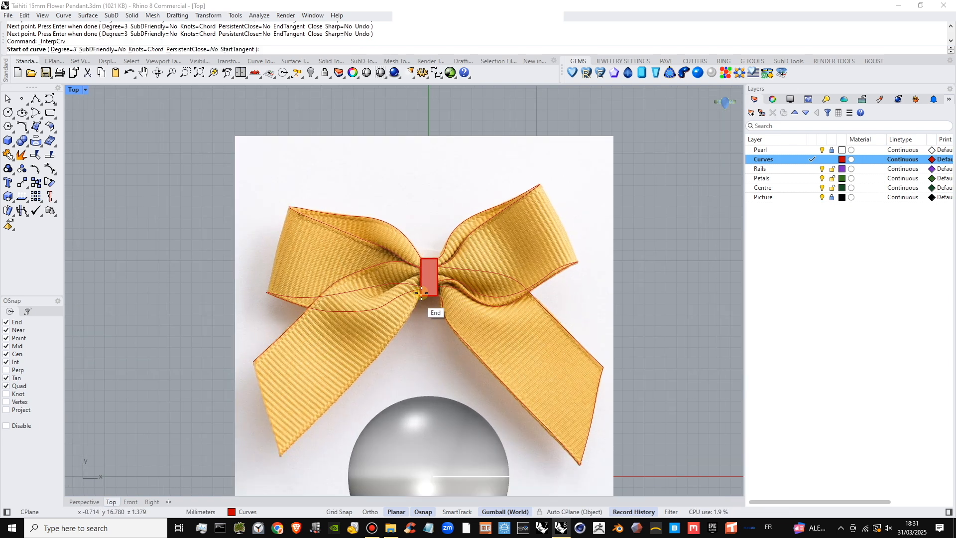
pyautogui.click(423, 297)
pyautogui.click(415, 308)
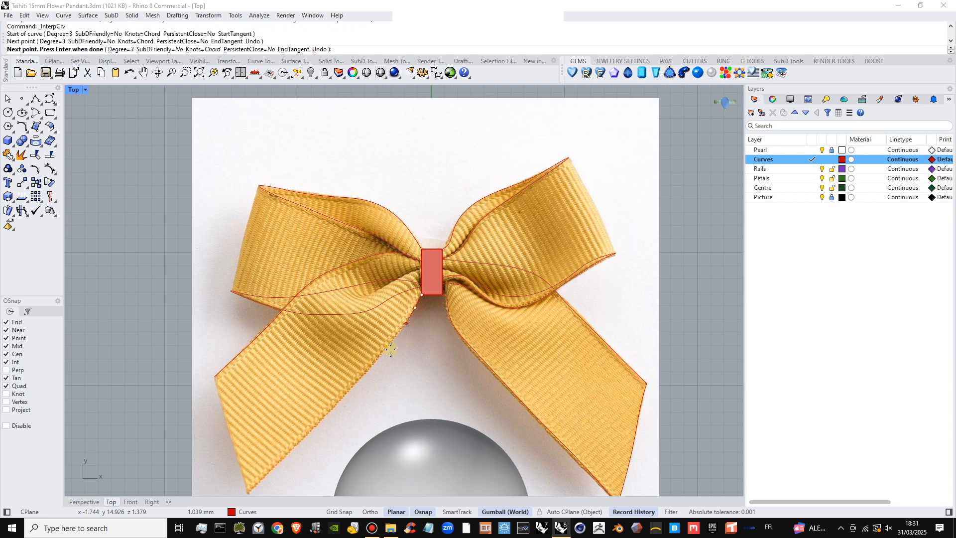
pyautogui.click(384, 349)
pyautogui.click(329, 410)
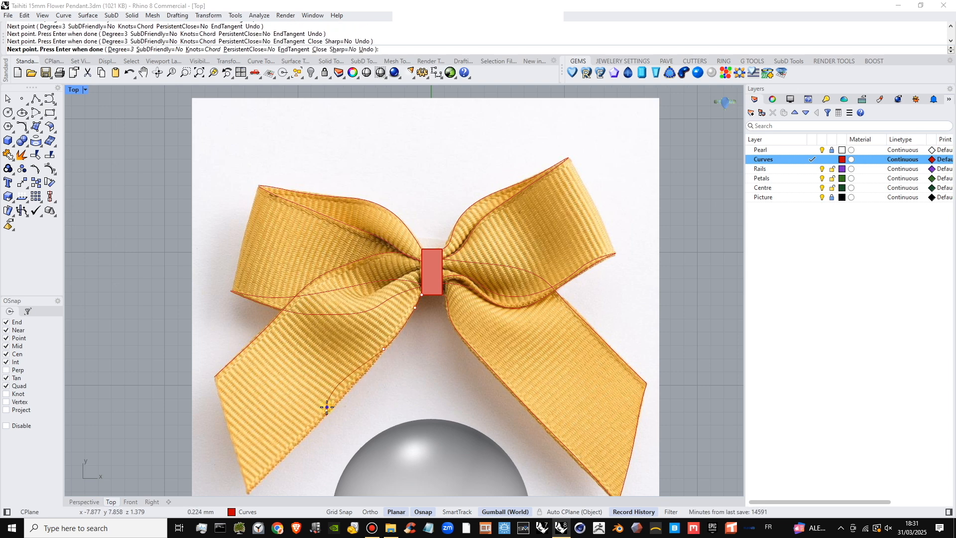
pyautogui.moveTo(291, 444); pyautogui.dragTo(312, 364, button='right')
pyautogui.click(301, 380)
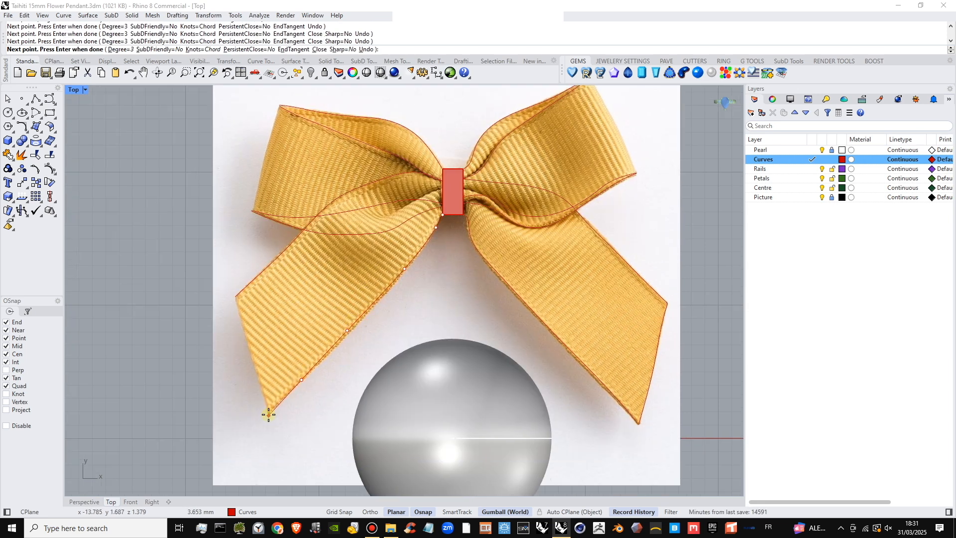
pyautogui.click(268, 414)
pyautogui.press('Return')
# - Close the left tail's outer end with an interpolated curve from the outer corner through a mid-edge point to the lower tip
pyautogui.press('Return')
pyautogui.click(235, 297)
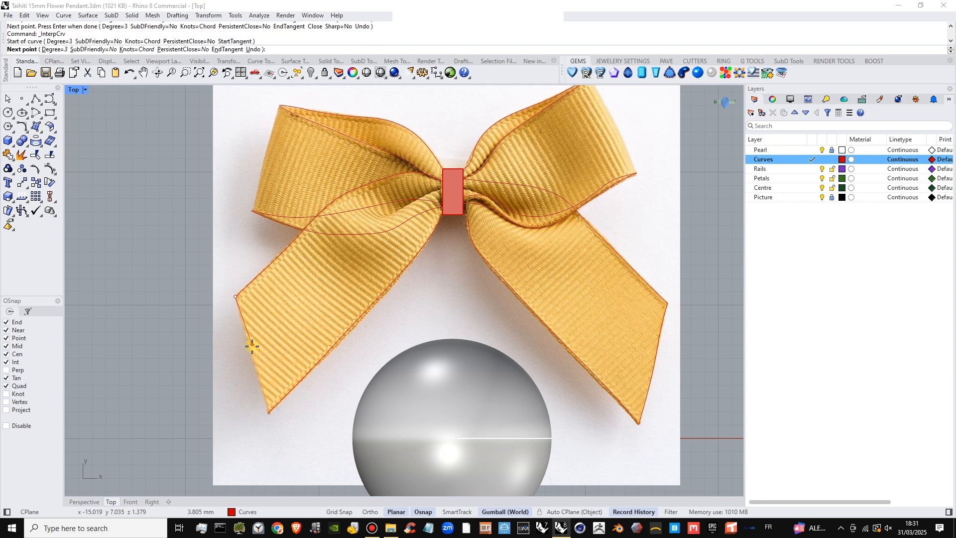
pyautogui.click(251, 351)
pyautogui.click(268, 413)
pyautogui.press('Return')
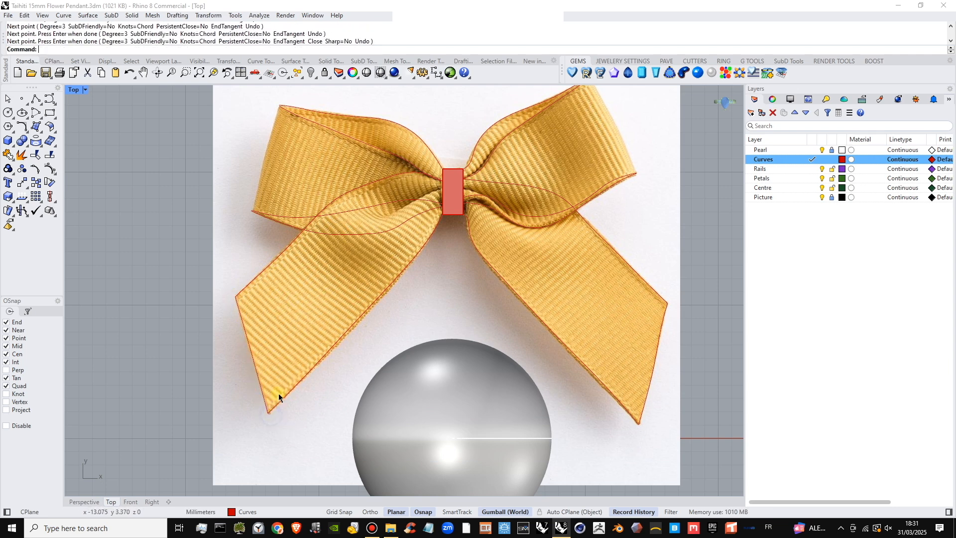
# - Switch to an enlarged perspective view and select the left loop's lower curve to show its control points at the knot block
pyautogui.moveTo(334, 337); pyautogui.dragTo(306, 348, button='right')
pyautogui.scroll(2, 354, 233)
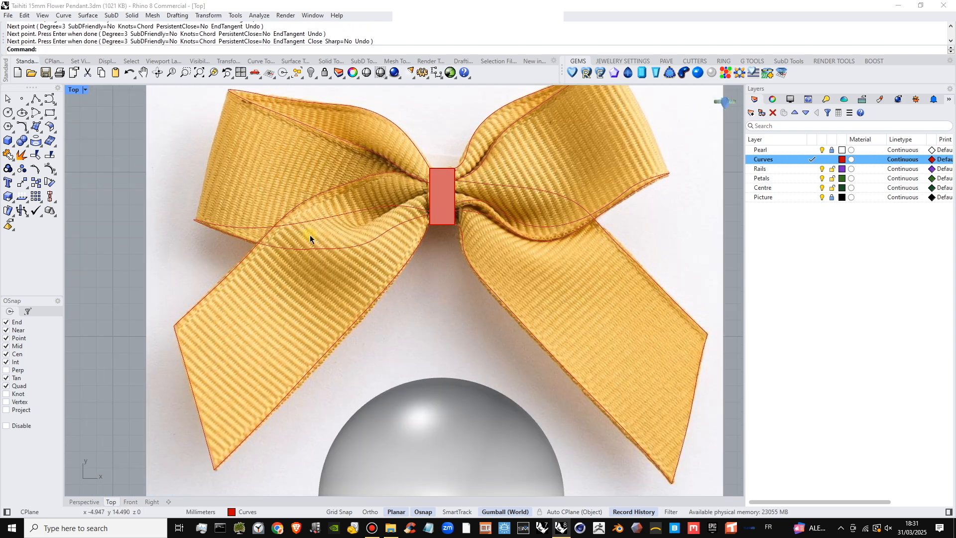
pyautogui.doubleClick(76, 91)
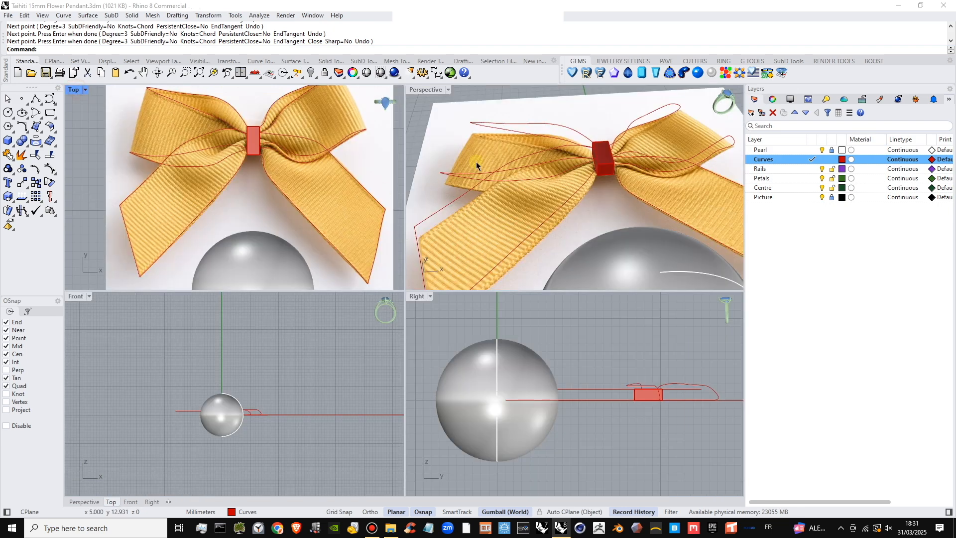
pyautogui.doubleClick(428, 89)
pyautogui.moveTo(455, 188); pyautogui.dragTo(497, 168, button='right')
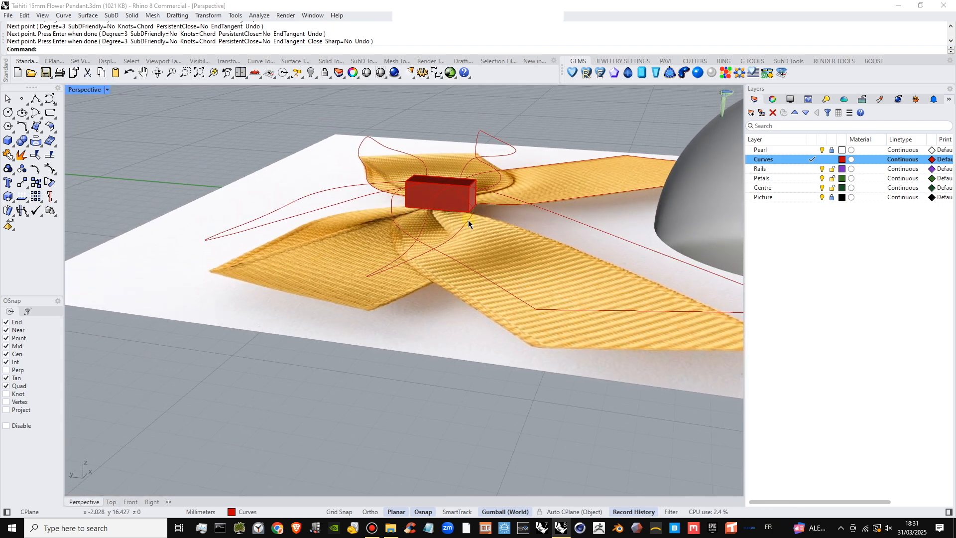
pyautogui.click(468, 220)
pyautogui.scroll(3, 447, 174)
pyautogui.moveTo(460, 201); pyautogui.dragTo(485, 215, button='right')
pyautogui.click(495, 215)
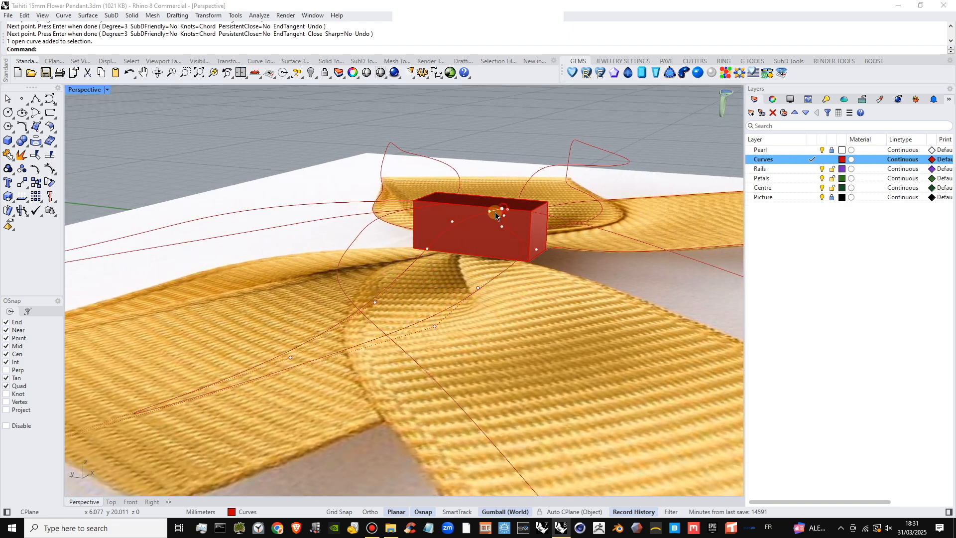
# - Select the control points along one run of the lower loop curve, from the knot block outward, and lower them vertically to the block's base
pyautogui.click(530, 237)
pyautogui.keyDown('shift'); pyautogui.click(490, 211); pyautogui.keyUp('shift')
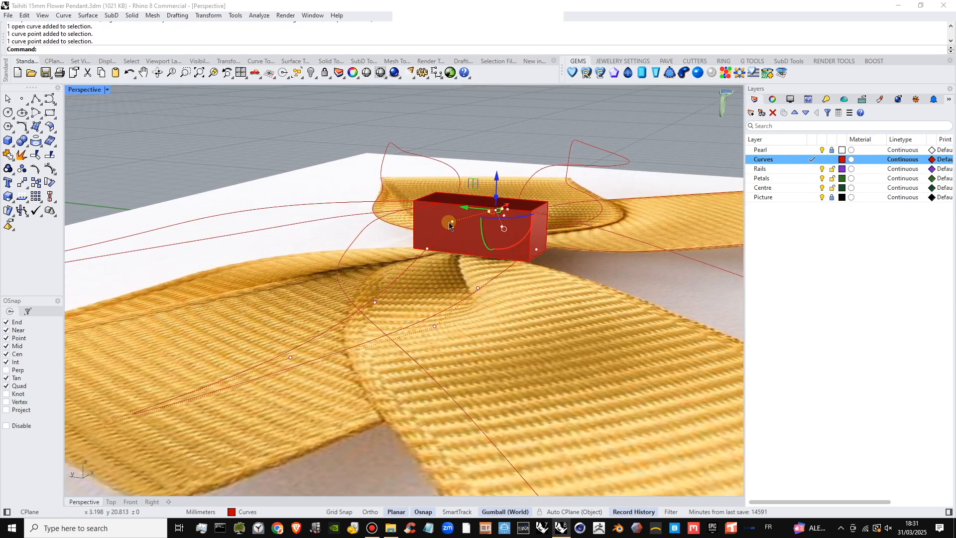
pyautogui.keyDown('shift'); pyautogui.click(453, 221); pyautogui.keyUp('shift')
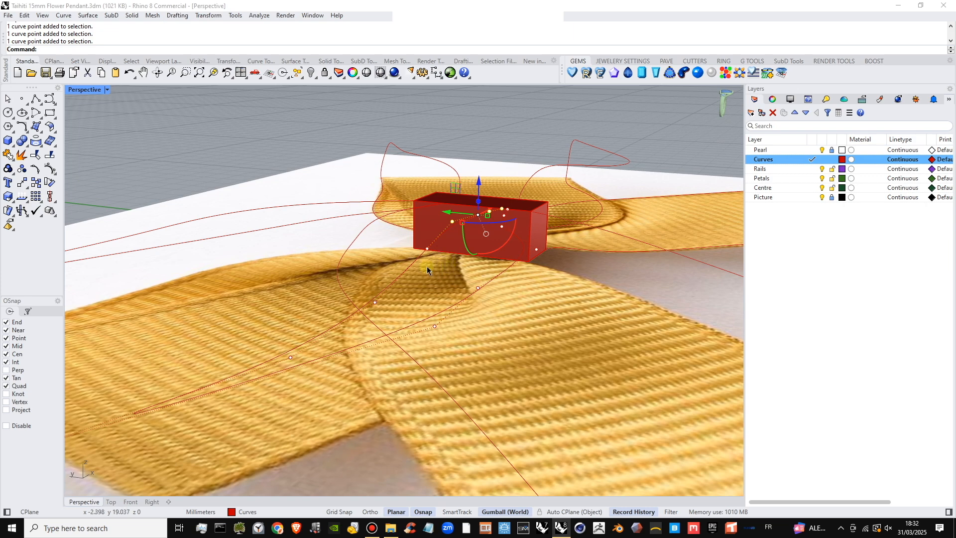
pyautogui.keyDown('shift'); pyautogui.click(427, 248); pyautogui.keyUp('shift')
pyautogui.click(452, 277)
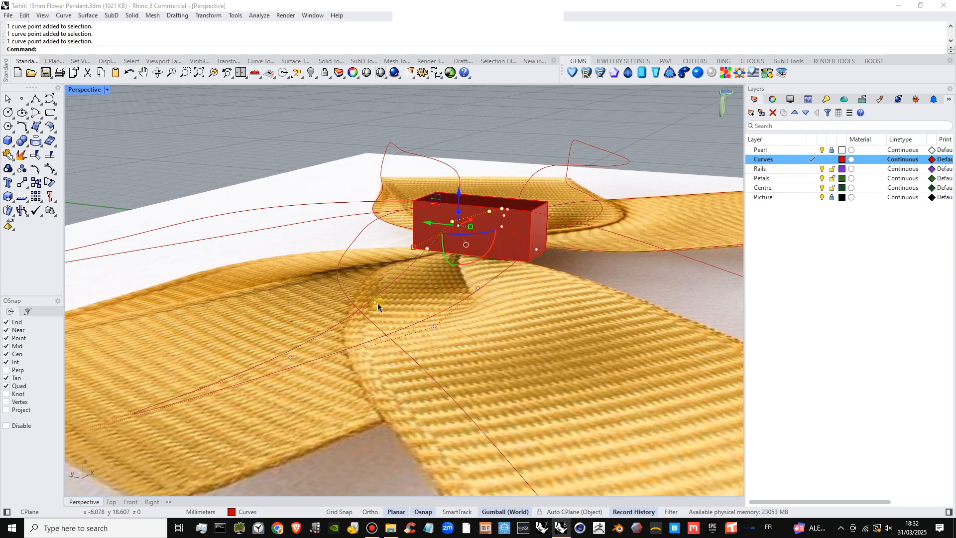
pyautogui.keyDown('shift'); pyautogui.click(377, 304); pyautogui.keyUp('shift')
pyautogui.keyDown('shift'); pyautogui.click(292, 357); pyautogui.keyUp('shift')
pyautogui.keyDown('shift'); pyautogui.moveTo(215, 389); pyautogui.dragTo(269, 334, button='right'); pyautogui.keyUp('shift')
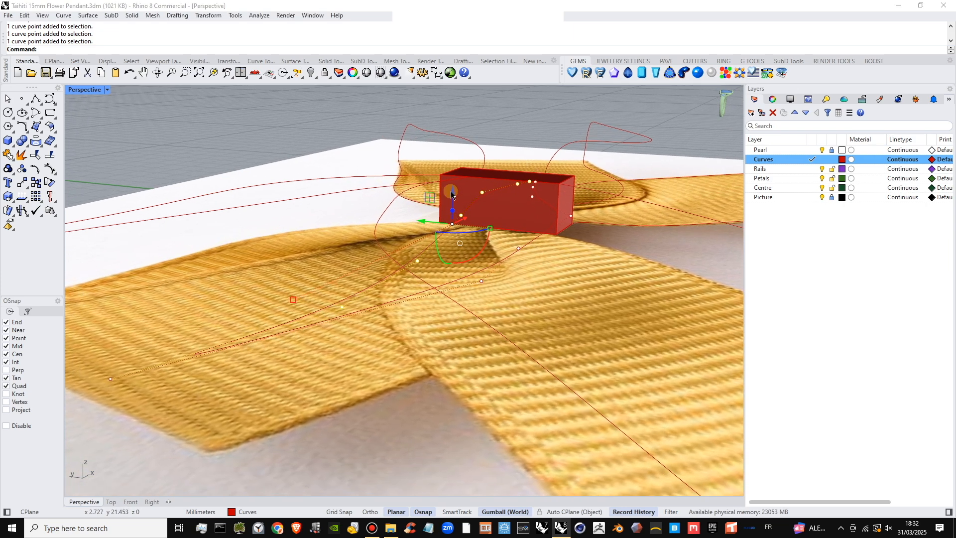
pyautogui.moveTo(453, 191); pyautogui.dragTo(453, 255)
# - Insert a control point into the left loop's lower curve on its underside run near the outer bend
pyautogui.moveTo(490, 300); pyautogui.dragTo(348, 354, button='right')
pyautogui.click(346, 427)
pyautogui.click(362, 390)
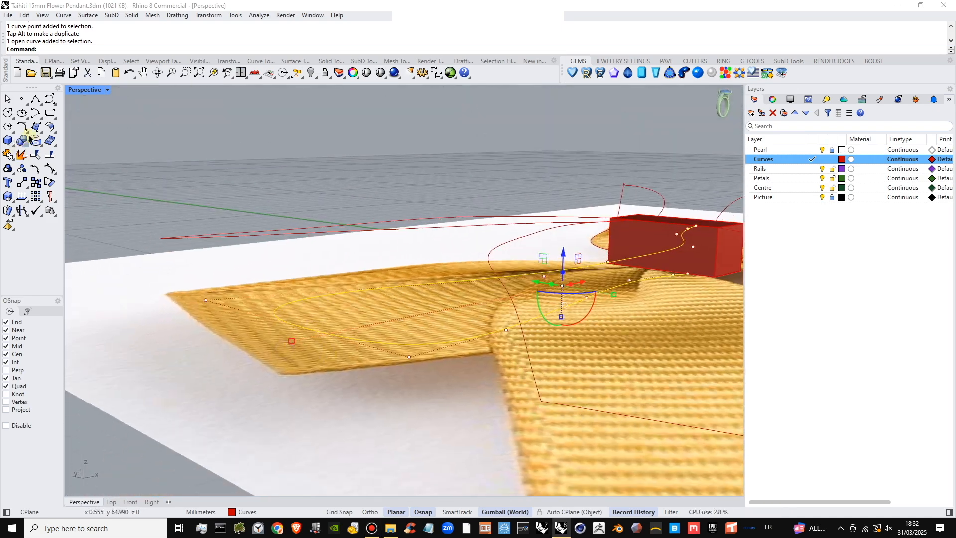
pyautogui.click(54, 173)
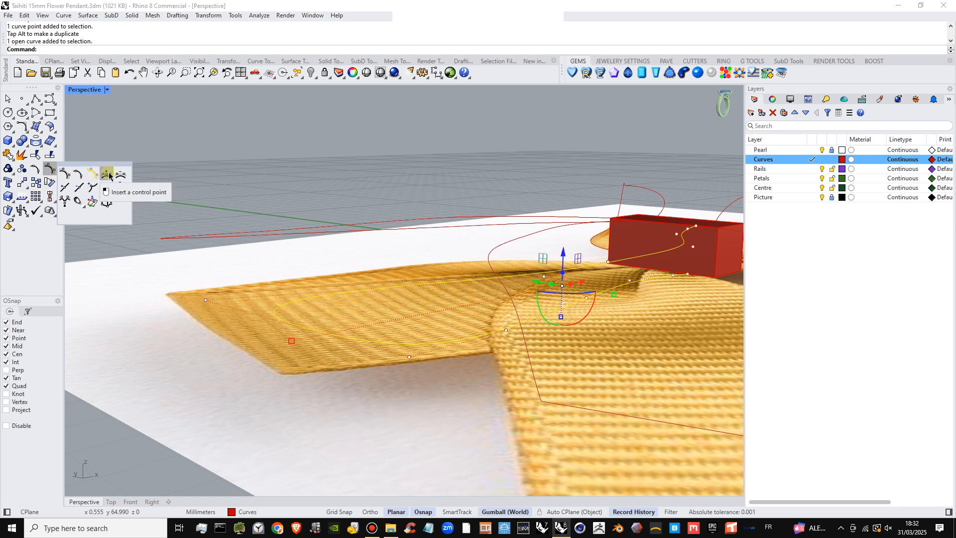
pyautogui.click(352, 342)
pyautogui.press('Return')
pyautogui.click(357, 342)
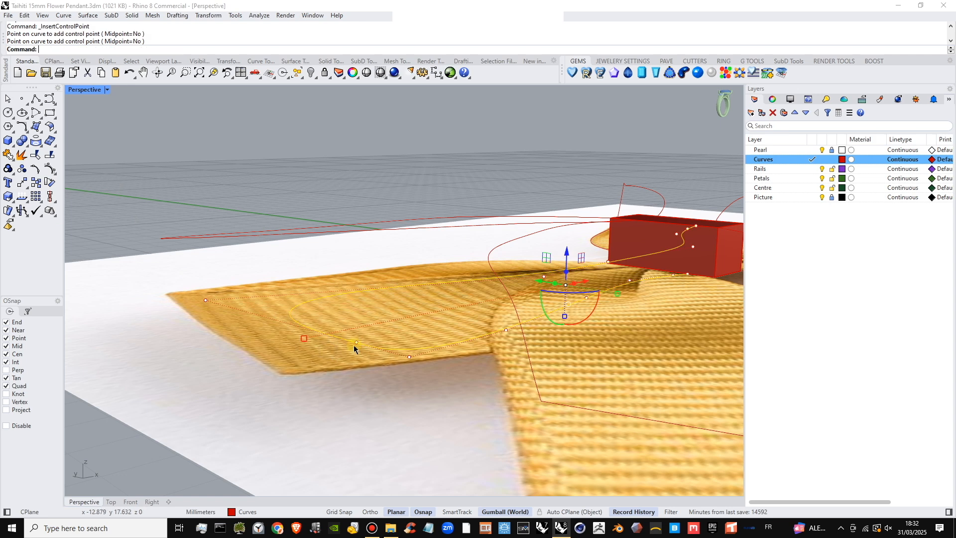
# - Move the new control point outward toward the loop's lower outer corner and adjust its height down to the picture plane
pyautogui.moveTo(379, 339); pyautogui.dragTo(337, 347)
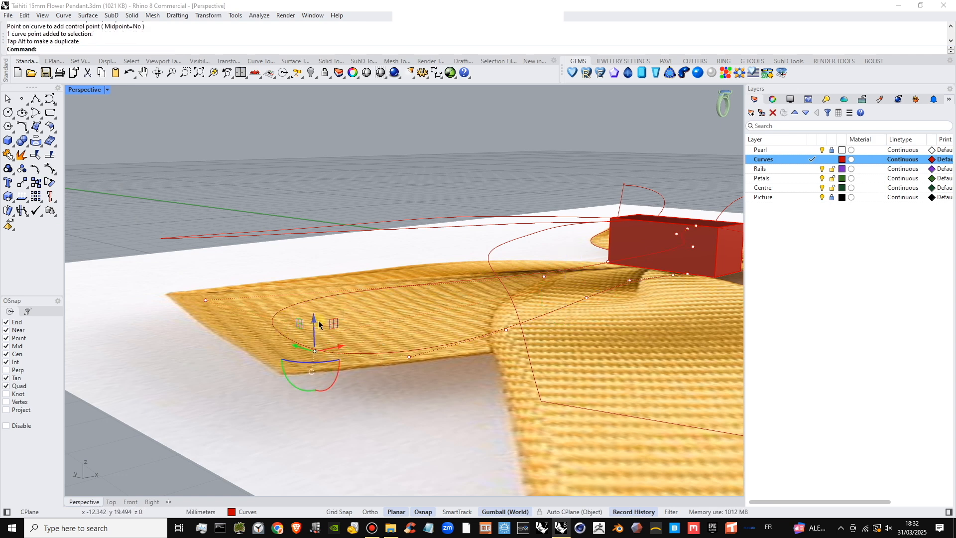
pyautogui.moveTo(315, 316); pyautogui.dragTo(314, 334)
pyautogui.moveTo(390, 375); pyautogui.dragTo(335, 342, button='right')
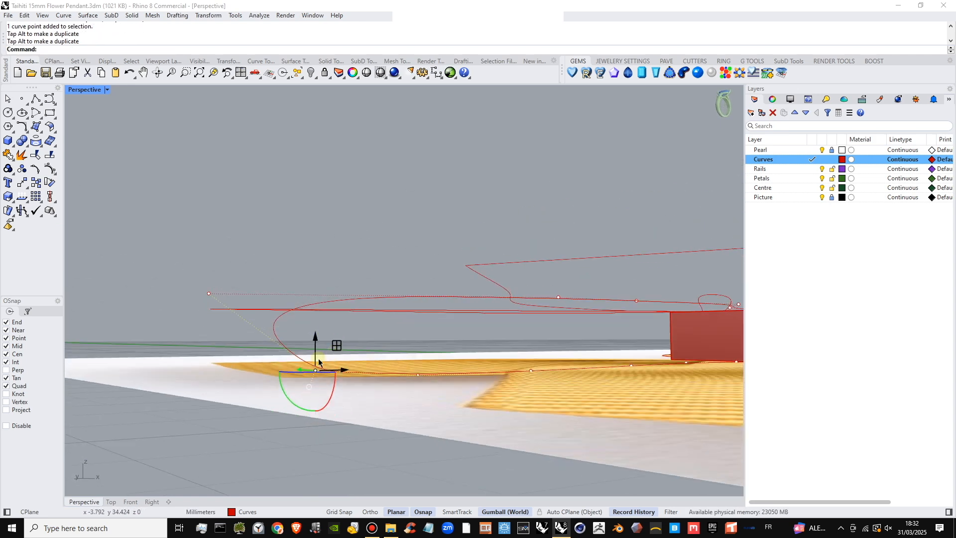
pyautogui.moveTo(314, 355); pyautogui.dragTo(312, 348)
pyautogui.moveTo(224, 272); pyautogui.dragTo(214, 287, button='right')
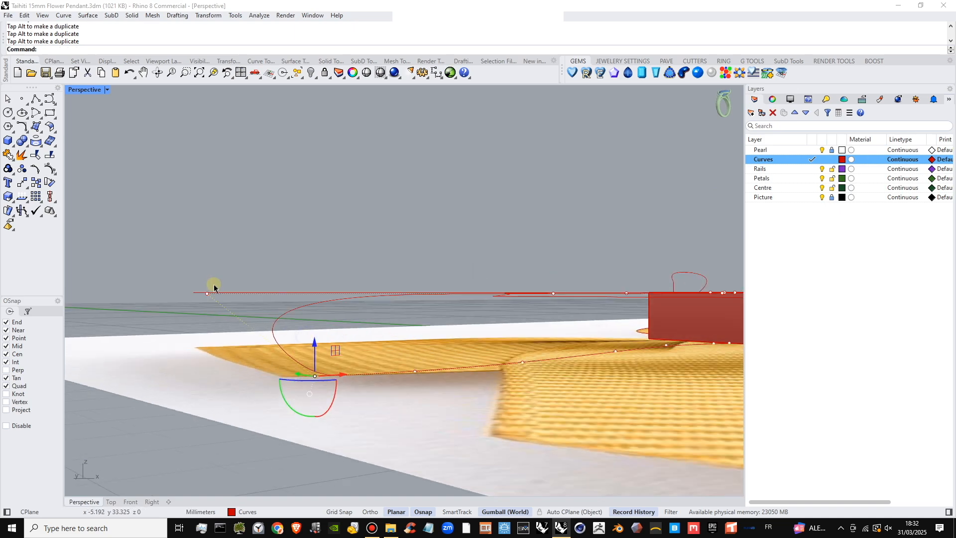
# - Viewing from above, shift the new control point and its inner neighbour in plan to follow the ribbon's lower edge
pyautogui.moveTo(363, 303); pyautogui.dragTo(351, 394, button='right')
pyautogui.scroll(-5, 298, 305)
pyautogui.moveTo(418, 321); pyautogui.dragTo(458, 318, button='right')
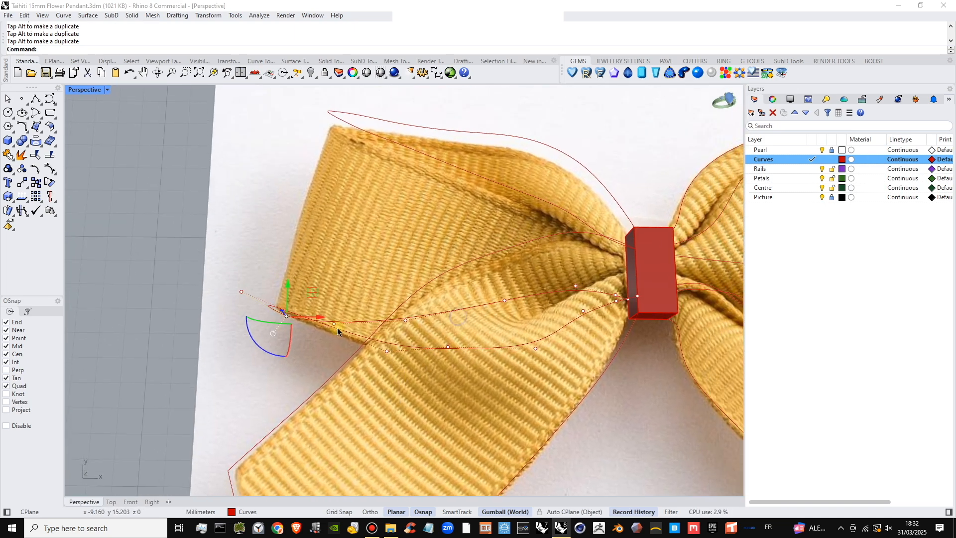
pyautogui.moveTo(308, 291); pyautogui.dragTo(358, 295)
pyautogui.click(335, 325)
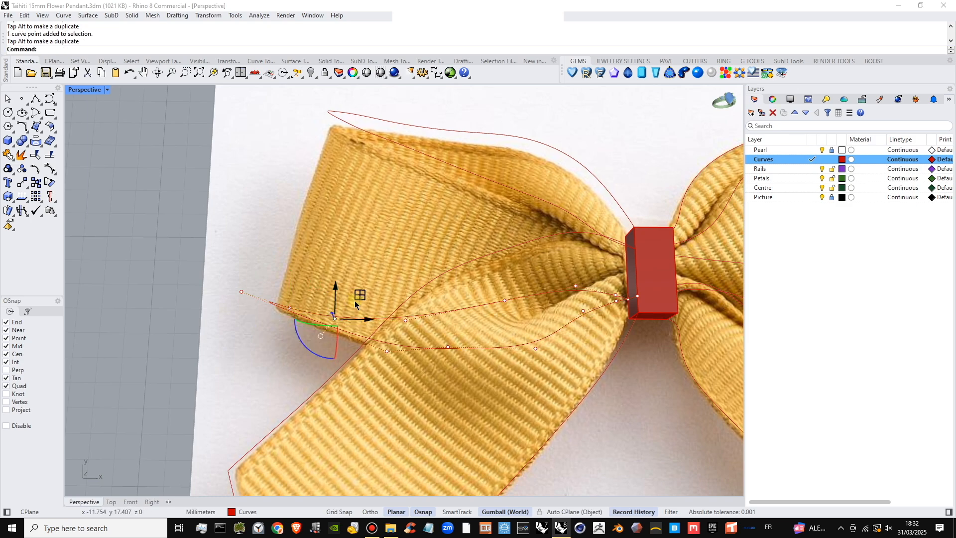
# - Move the underside corner point farther outward and reposition the end point above it to round the loop's outer bend
pyautogui.scroll(-2, 364, 309)
pyautogui.keyDown('shift'); pyautogui.moveTo(391, 330); pyautogui.dragTo(429, 305, button='right'); pyautogui.keyUp('shift')
pyautogui.scroll(4, 431, 307)
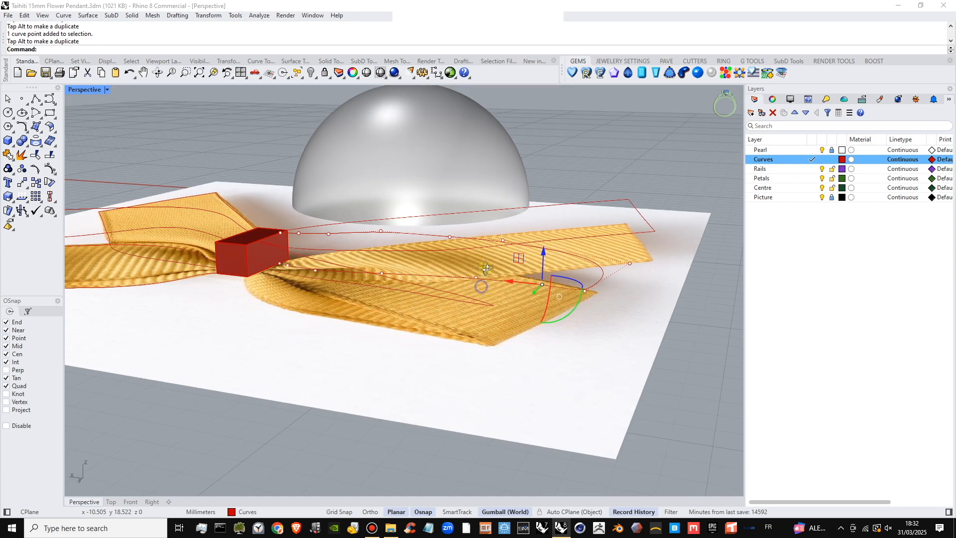
pyautogui.moveTo(480, 285); pyautogui.dragTo(551, 274, button='right')
pyautogui.moveTo(545, 320); pyautogui.dragTo(548, 289, button='right')
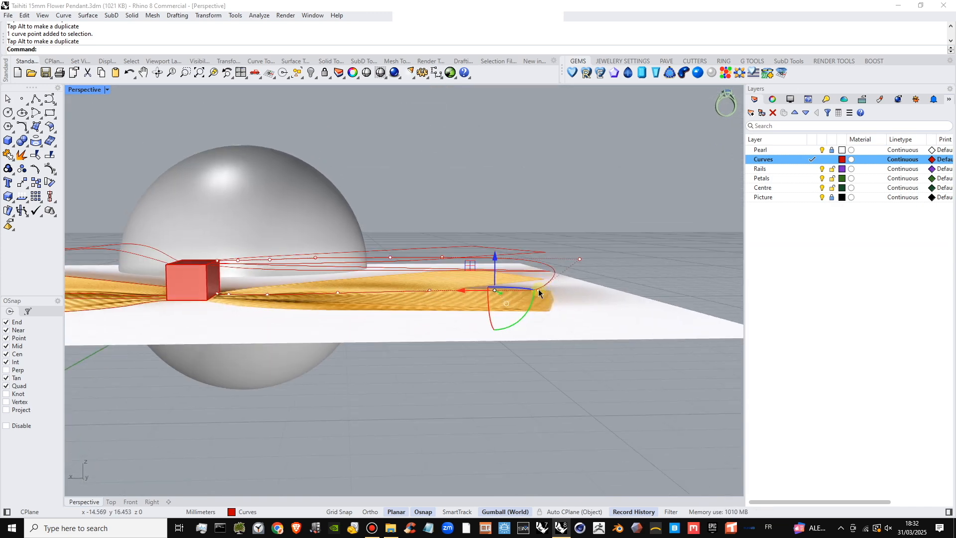
pyautogui.click(539, 290)
pyautogui.moveTo(512, 291); pyautogui.dragTo(525, 291)
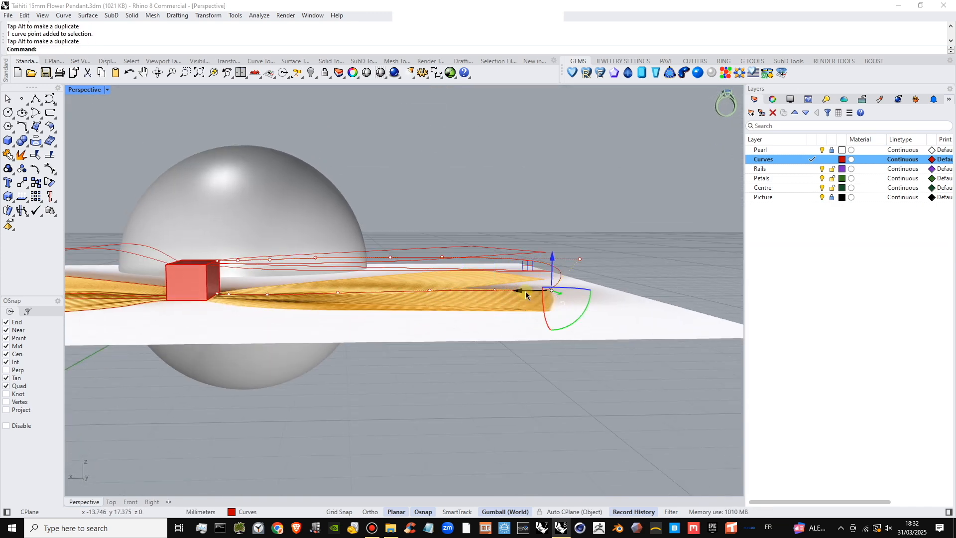
pyautogui.click(580, 259)
pyautogui.moveTo(580, 234); pyautogui.dragTo(525, 240)
pyautogui.moveTo(453, 256); pyautogui.dragTo(338, 265, button='right')
# - Select the control points along the upper run of the left loop's lower curve and raise them above the knot block
pyautogui.click(554, 261)
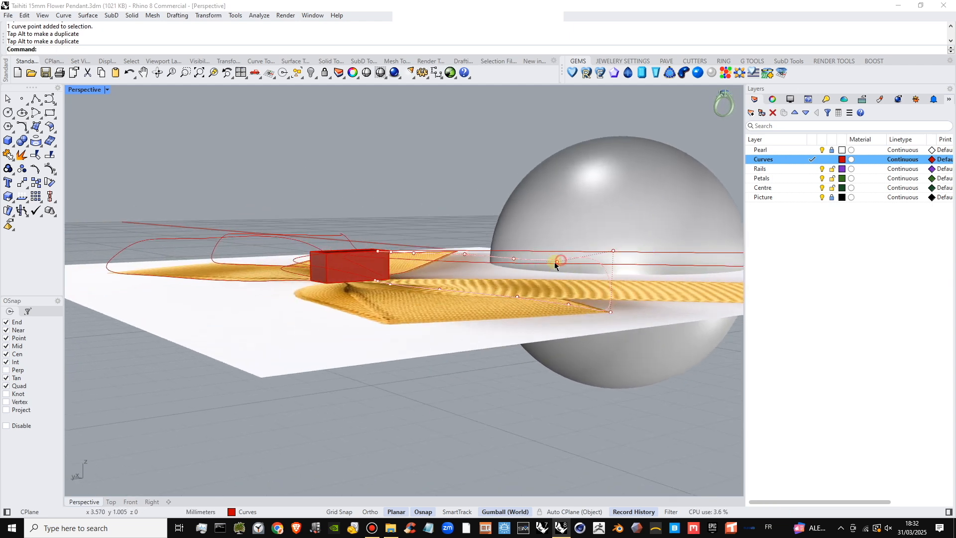
pyautogui.keyDown('shift'); pyautogui.click(465, 254); pyautogui.keyUp('shift')
pyautogui.keyDown('shift'); pyautogui.click(465, 254); pyautogui.keyUp('shift')
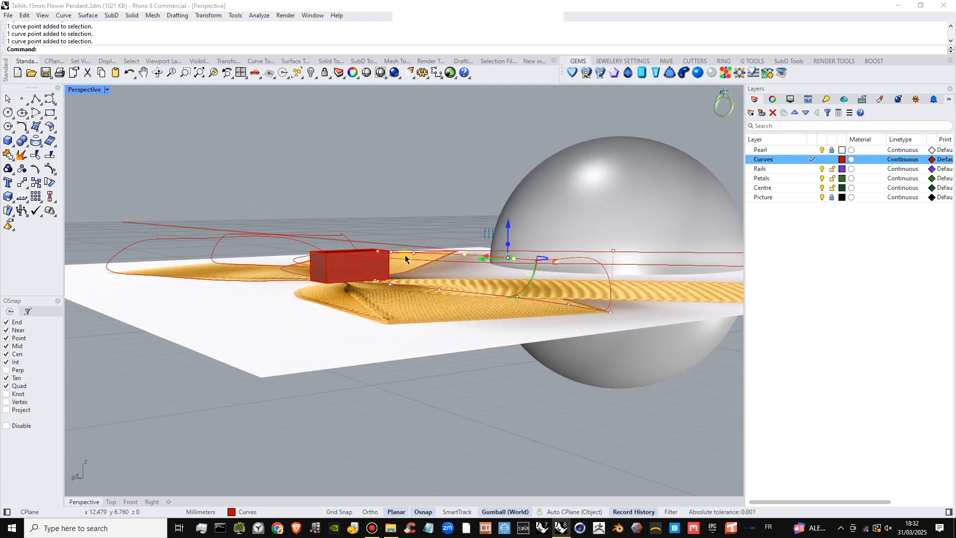
pyautogui.keyDown('shift'); pyautogui.click(414, 253); pyautogui.keyUp('shift')
pyautogui.moveTo(407, 281); pyautogui.dragTo(278, 293, button='right')
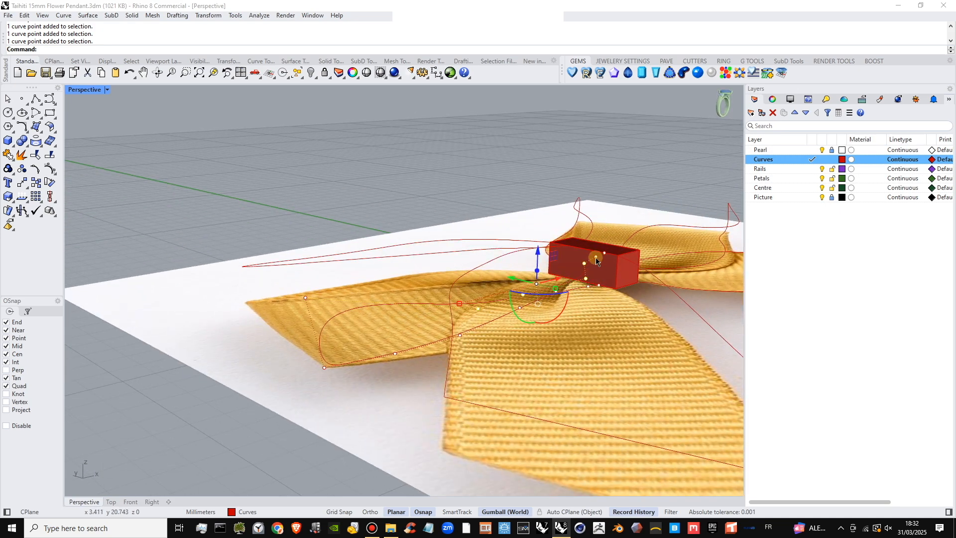
pyautogui.click(596, 261)
pyautogui.click(637, 285)
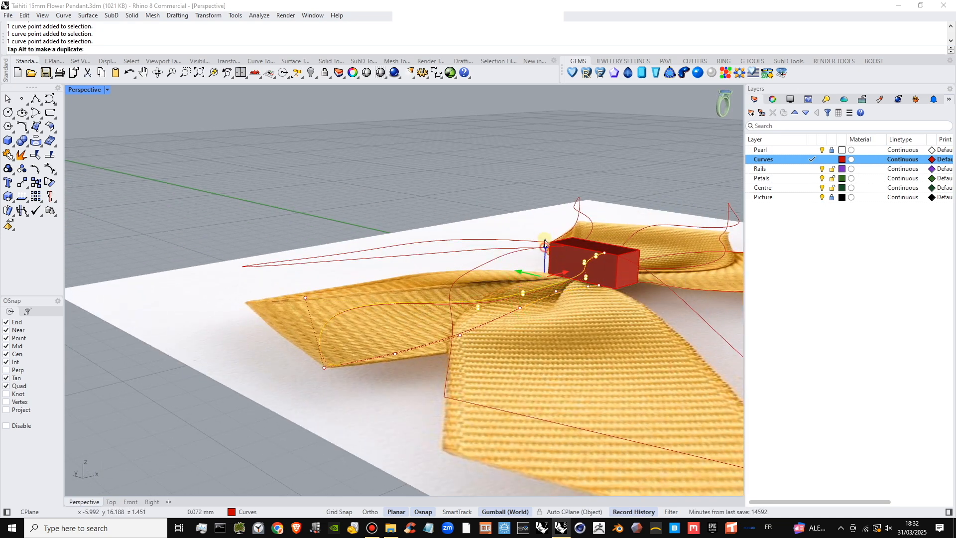
pyautogui.moveTo(545, 241); pyautogui.dragTo(544, 227)
# - Drop the points nearest the knot from the selection in stages, adjusting the remaining heights and raising the outermost point last
pyautogui.moveTo(587, 292); pyautogui.dragTo(751, 277, button='right')
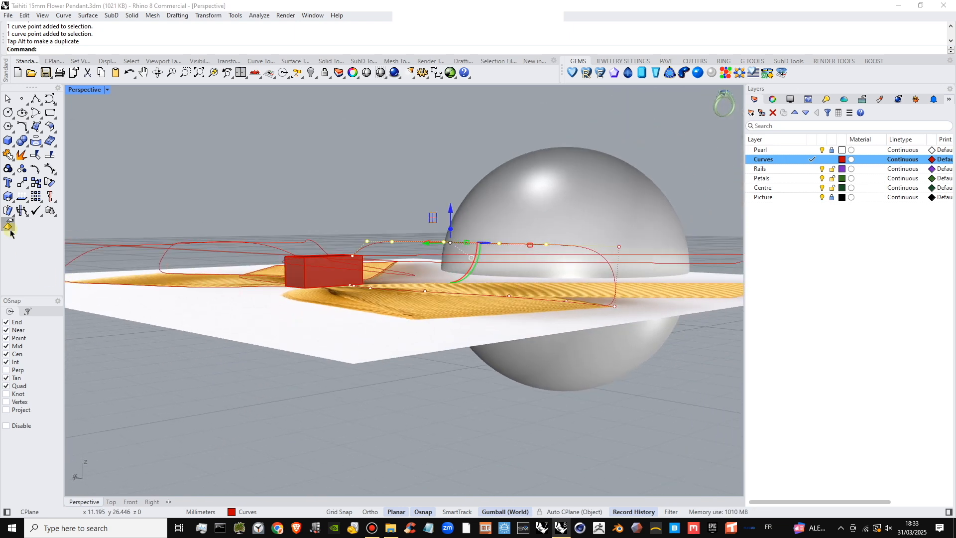
pyautogui.keyDown('ctrl'); pyautogui.click(366, 241); pyautogui.keyUp('ctrl')
pyautogui.moveTo(466, 213); pyautogui.dragTo(468, 206)
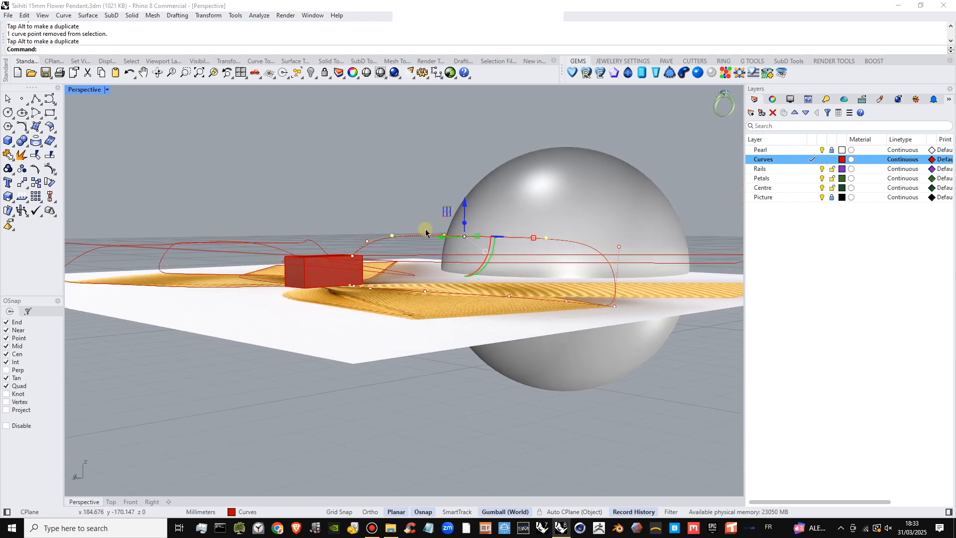
pyautogui.keyDown('ctrl'); pyautogui.click(394, 237); pyautogui.keyUp('ctrl')
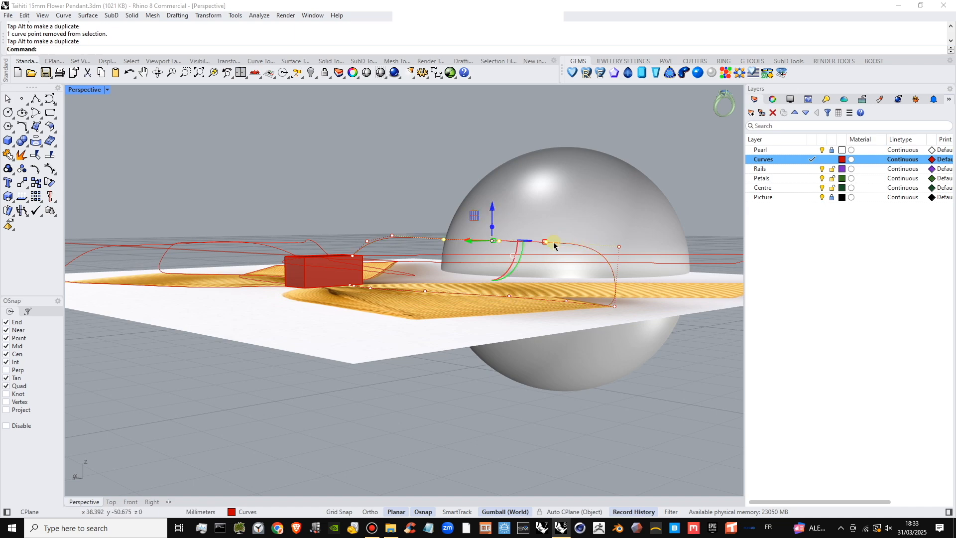
pyautogui.keyDown('ctrl'); pyautogui.moveTo(425, 201); pyautogui.dragTo(507, 255); pyautogui.keyUp('ctrl')
pyautogui.moveTo(547, 223); pyautogui.dragTo(547, 208)
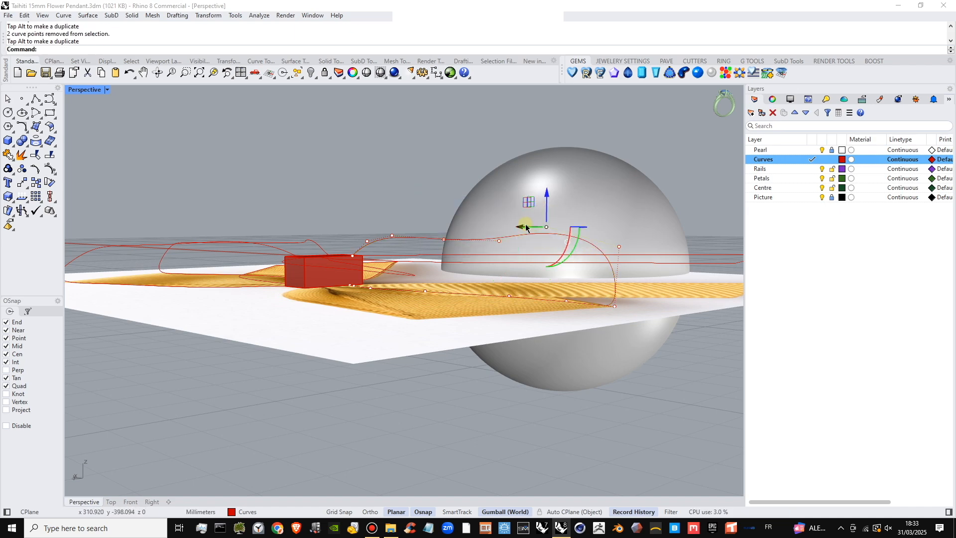
# - Deselect the left loop's lower curve and select its upper-edge curve for control-point editing
pyautogui.scroll(-4, 486, 249)
pyautogui.moveTo(465, 258); pyautogui.dragTo(622, 287, button='right')
pyautogui.click(626, 290)
pyautogui.press('Escape')
pyautogui.scroll(5, 406, 251)
pyautogui.moveTo(392, 248); pyautogui.dragTo(336, 186, button='right')
pyautogui.click(409, 244)
# - Select the control points along the underside run of the left loop's upper-edge curve and lower them to the picture plane
pyautogui.scroll(4, 336, 186)
pyautogui.click(354, 188)
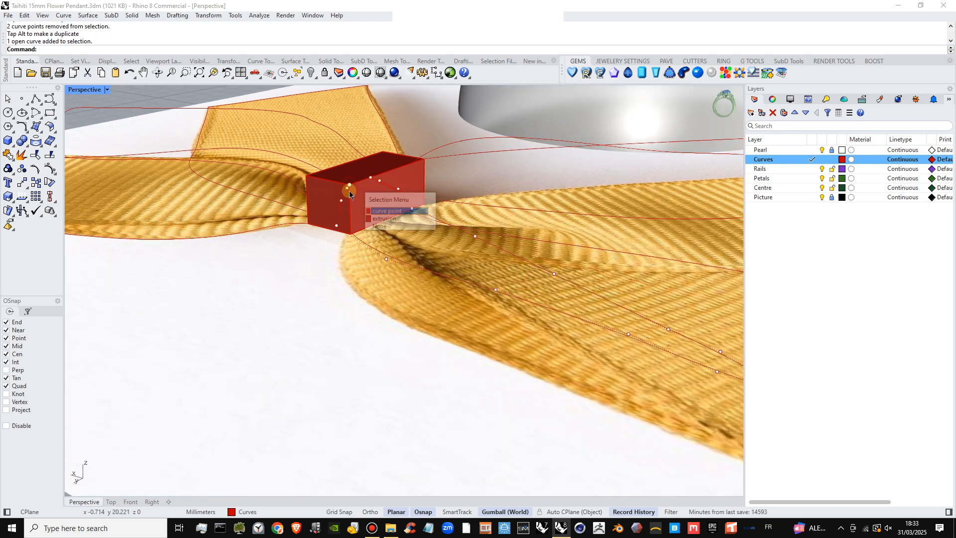
pyautogui.click(391, 211)
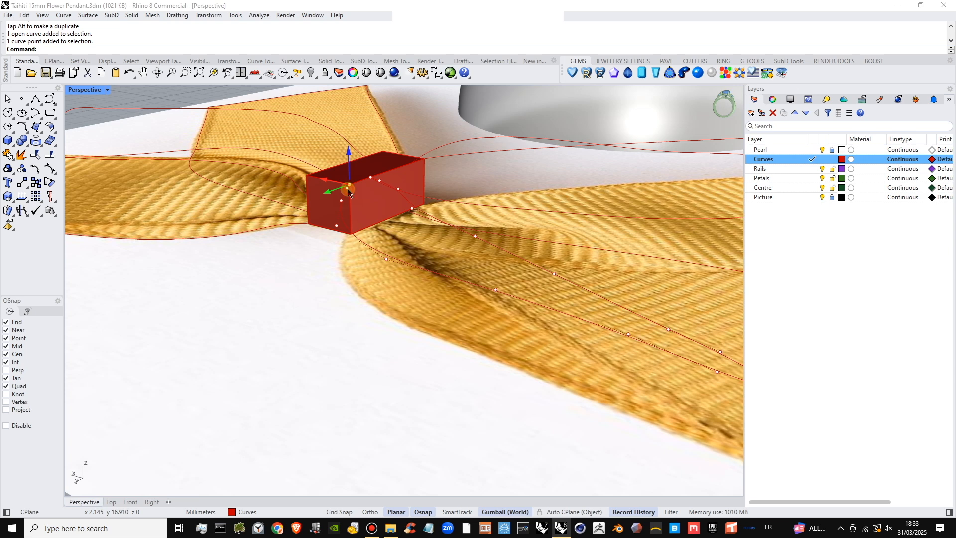
pyautogui.scroll(2, 349, 199)
pyautogui.click(335, 208)
pyautogui.click(381, 212)
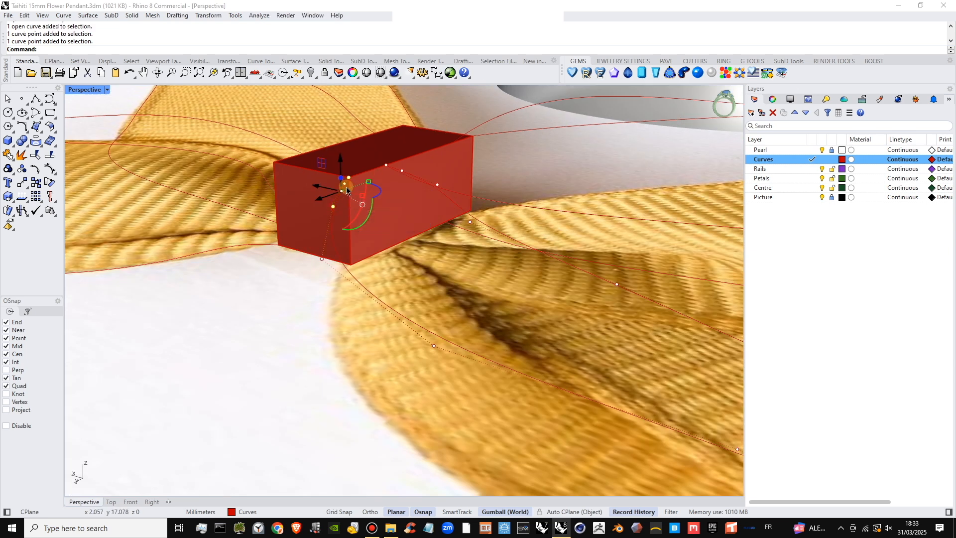
pyautogui.keyDown('shift'); pyautogui.click(323, 259); pyautogui.keyUp('shift')
pyautogui.scroll(-2, 397, 323)
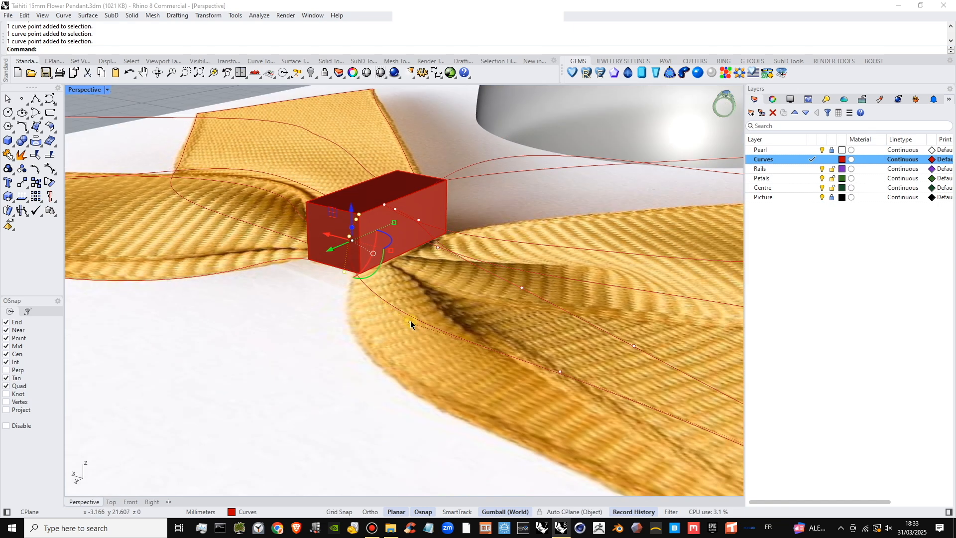
pyautogui.scroll(3, 410, 324)
pyautogui.scroll(-4, 414, 305)
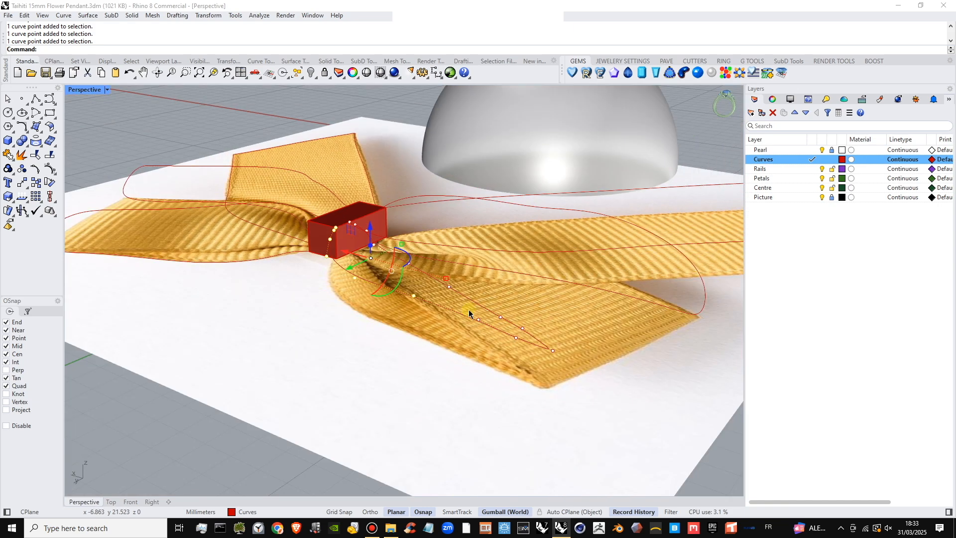
pyautogui.scroll(5, 436, 306)
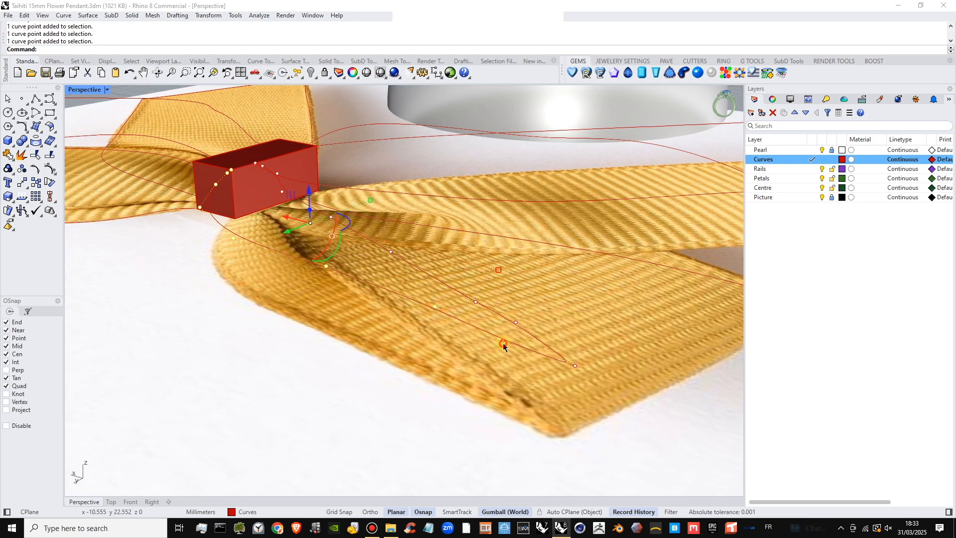
pyautogui.moveTo(506, 342); pyautogui.dragTo(205, 158, button='right')
pyautogui.moveTo(223, 119); pyautogui.dragTo(227, 187)
pyautogui.moveTo(239, 194); pyautogui.dragTo(472, 213, button='right')
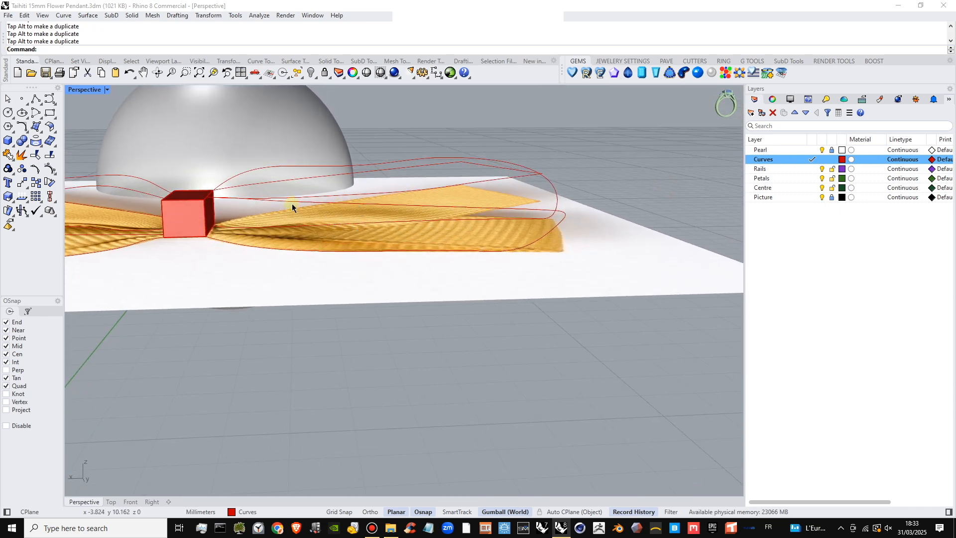
pyautogui.click(324, 198)
pyautogui.moveTo(324, 196); pyautogui.dragTo(324, 187, button='right')
pyautogui.press('Escape')
pyautogui.click(222, 181)
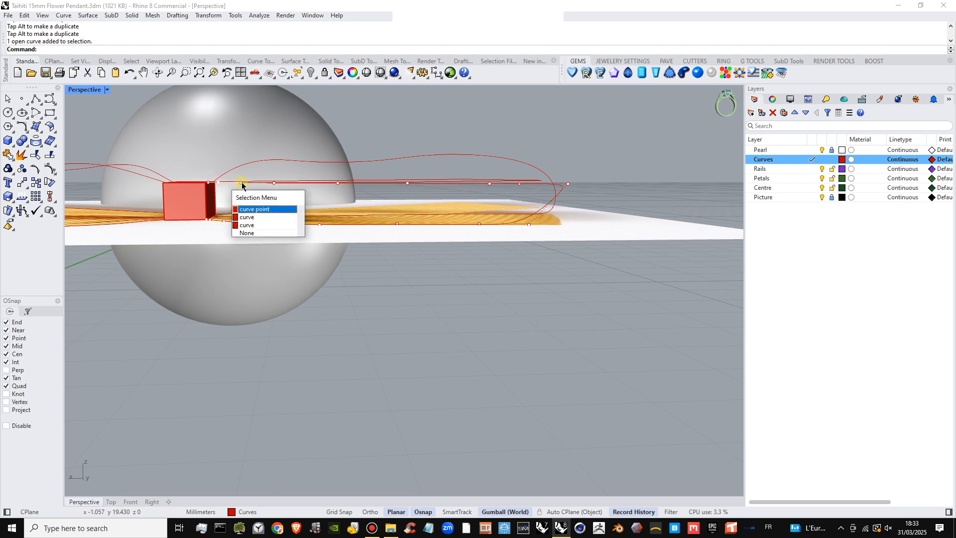
pyautogui.press('Escape')
pyautogui.click(247, 182)
pyautogui.click(269, 223)
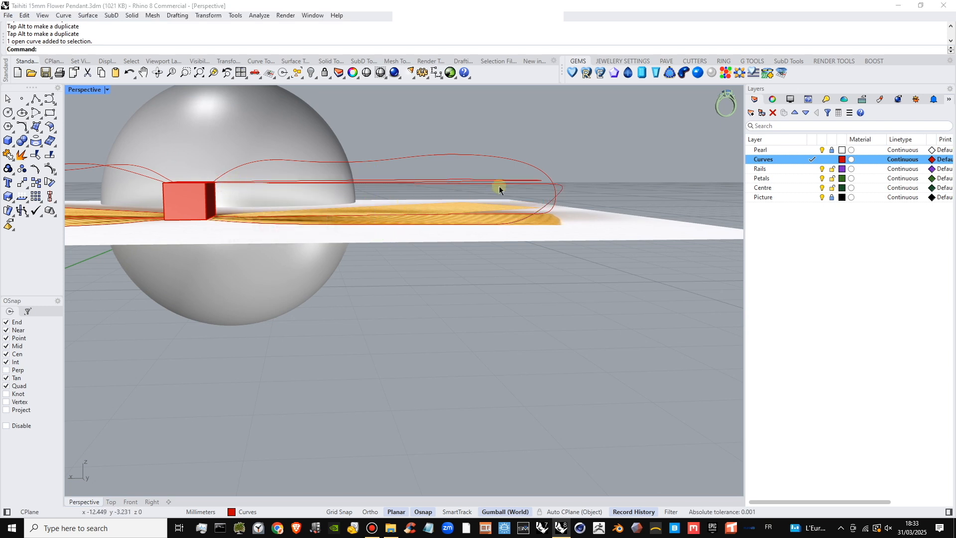
# - Select the control points along the upper run of the left loop's upper-edge curve and raise them above the knot block
pyautogui.click(561, 188)
pyautogui.click(520, 184)
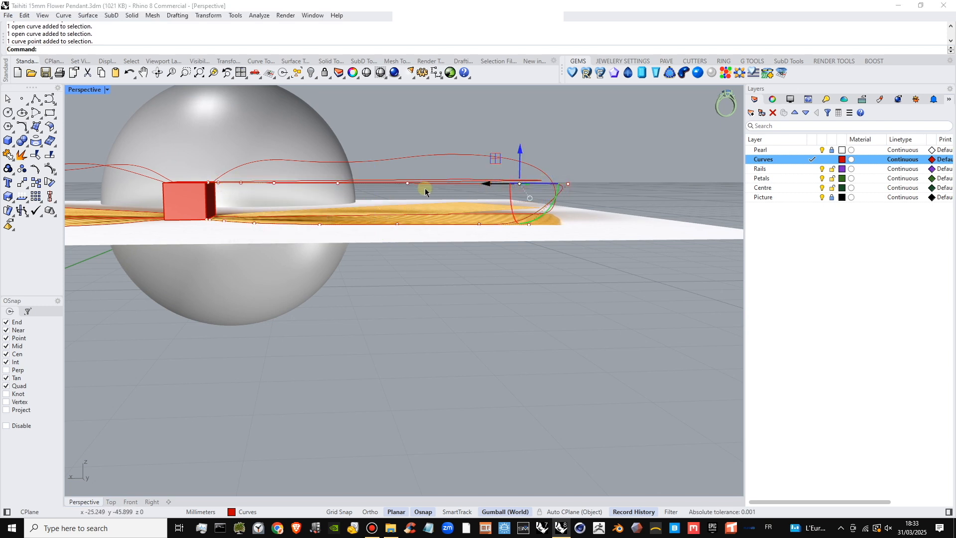
pyautogui.keyDown('shift'); pyautogui.click(408, 186); pyautogui.keyUp('shift')
pyautogui.click(388, 207)
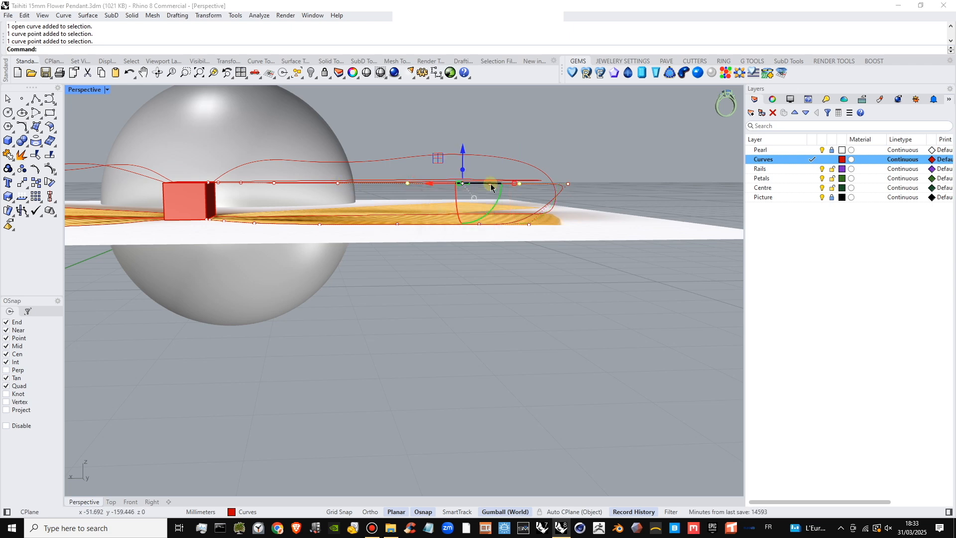
pyautogui.moveTo(435, 198); pyautogui.dragTo(496, 216, button='right')
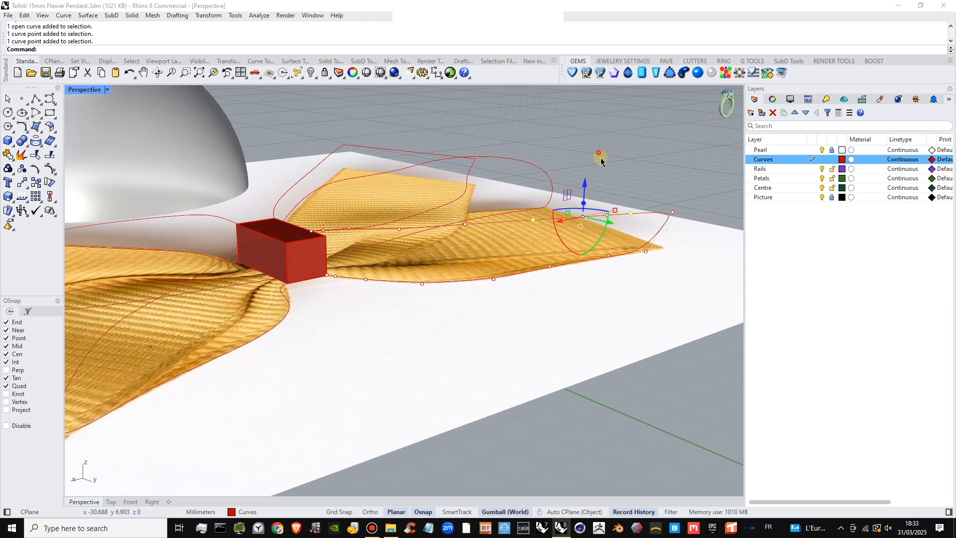
pyautogui.keyDown('shift'); pyautogui.click(465, 225); pyautogui.keyUp('shift')
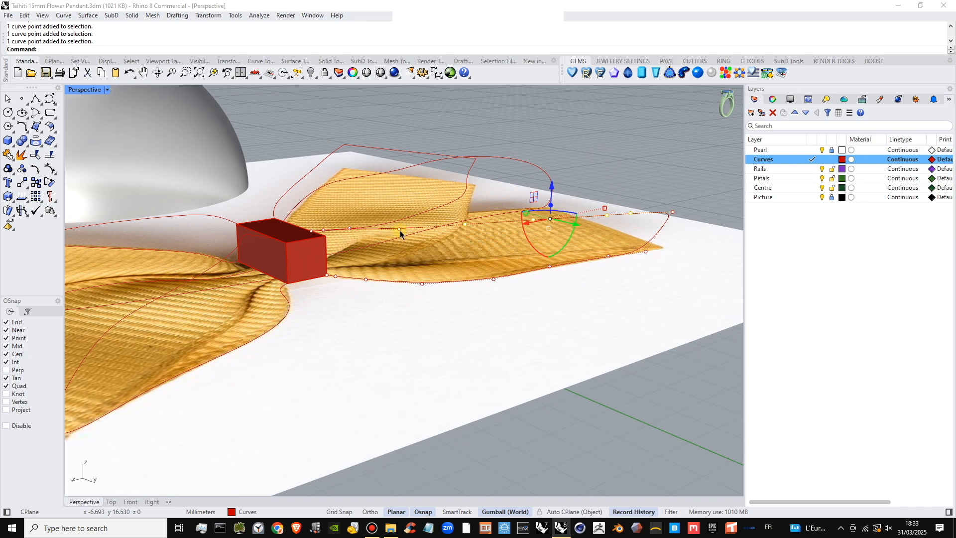
pyautogui.keyDown('shift'); pyautogui.click(322, 232); pyautogui.keyUp('shift')
pyautogui.click(376, 254)
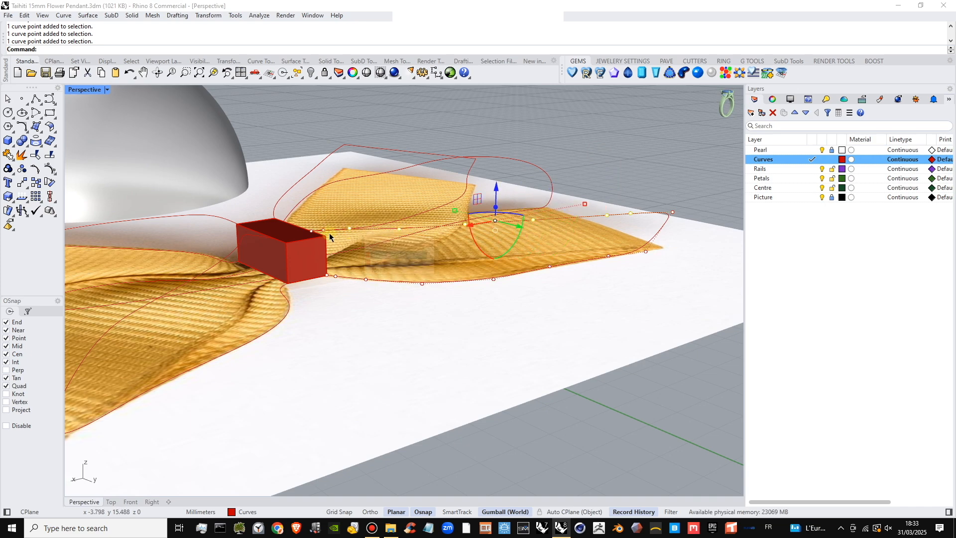
pyautogui.keyDown('shift'); pyautogui.click(323, 229); pyautogui.keyUp('shift')
pyautogui.moveTo(483, 191); pyautogui.dragTo(485, 169)
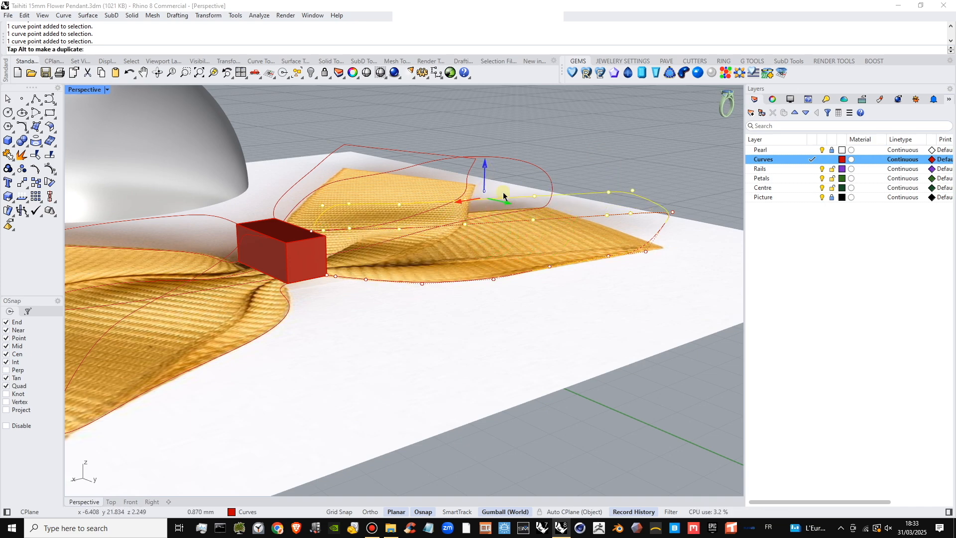
# - Drop the points nearest the knot and the outermost one from the selection in stages, adjusting the height of the remaining points
pyautogui.moveTo(502, 193); pyautogui.dragTo(425, 170, button='right')
pyautogui.moveTo(403, 152); pyautogui.dragTo(438, 154)
pyautogui.keyDown('ctrl'); pyautogui.click(245, 193); pyautogui.keyUp('ctrl')
pyautogui.keyDown('ctrl'); pyautogui.click(272, 189); pyautogui.keyUp('ctrl')
pyautogui.keyDown('ctrl'); pyautogui.click(311, 185); pyautogui.keyUp('ctrl')
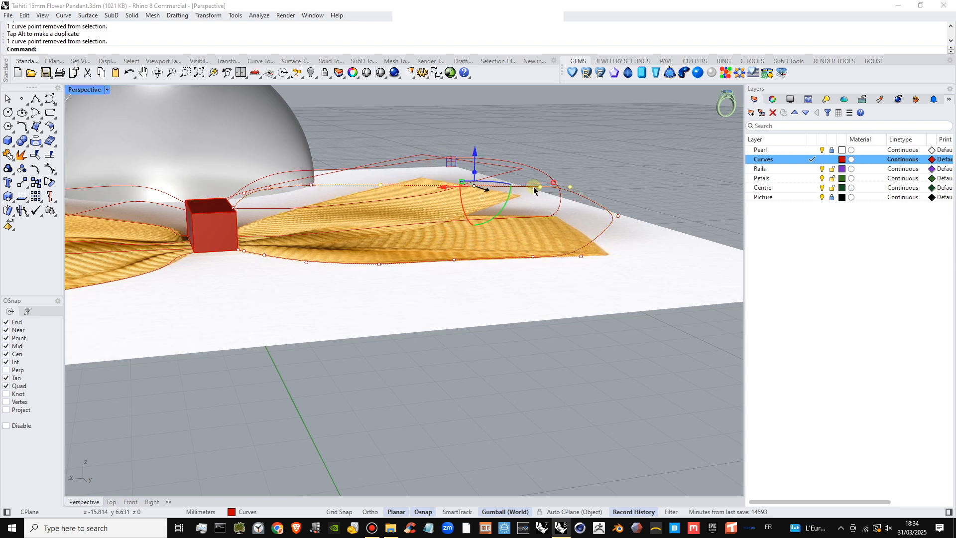
pyautogui.keyDown('ctrl'); pyautogui.click(569, 187); pyautogui.keyUp('ctrl')
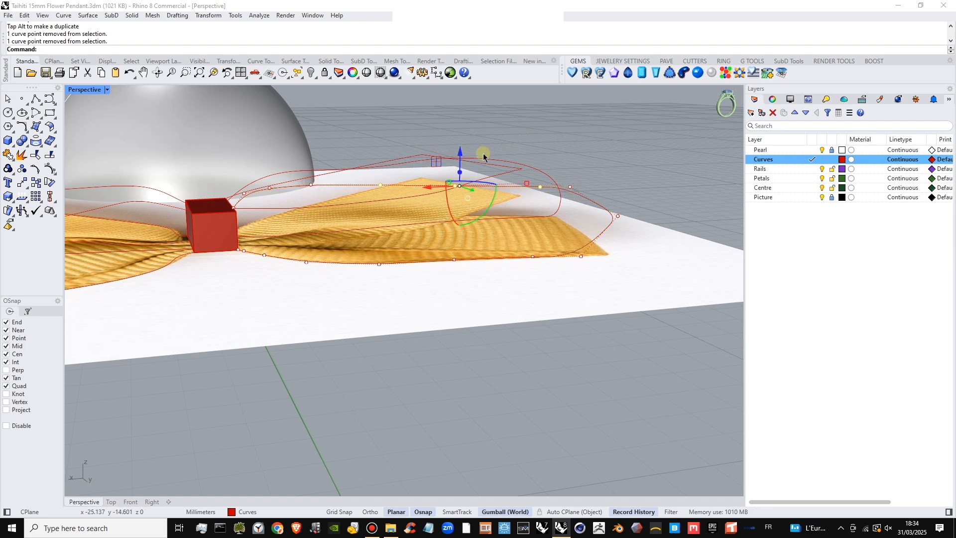
pyautogui.moveTo(460, 154); pyautogui.dragTo(463, 157)
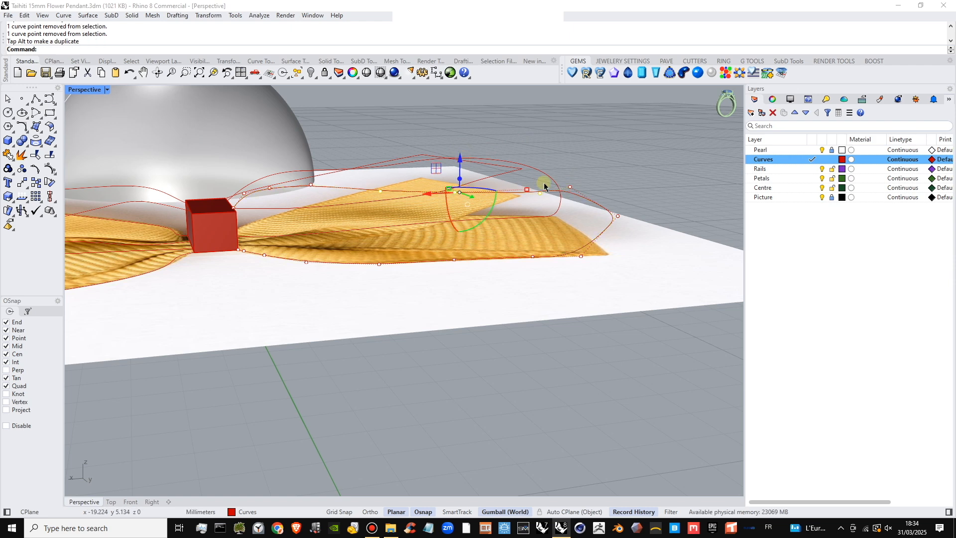
# - Raise the control point before the outer bend, then reposition its outer neighbours, shifting one outward in plan toward the ribbon's corner
pyautogui.click(539, 193)
pyautogui.moveTo(539, 171); pyautogui.dragTo(537, 157)
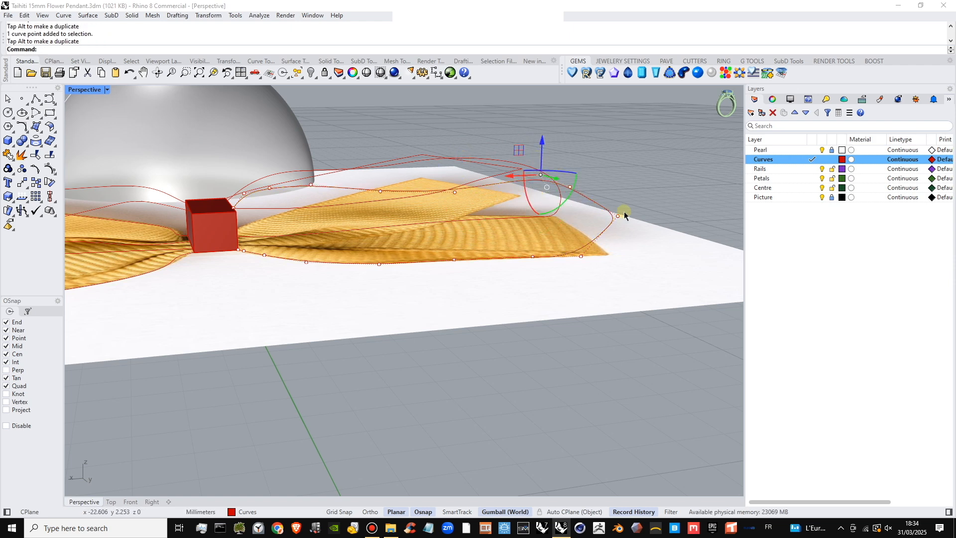
pyautogui.moveTo(624, 211); pyautogui.dragTo(587, 198, button='right')
pyautogui.click(587, 197)
pyautogui.moveTo(580, 171); pyautogui.dragTo(575, 217)
pyautogui.click(537, 165)
pyautogui.moveTo(537, 166); pyautogui.dragTo(415, 175, button='right')
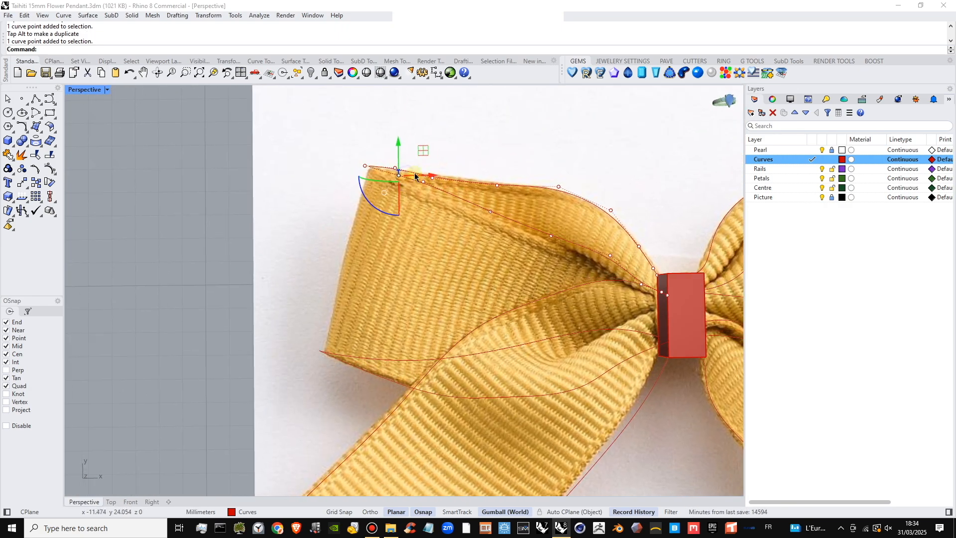
pyautogui.moveTo(419, 157); pyautogui.dragTo(397, 154)
# - Raise the outermost control point of the upper-edge curve to round the loop's outer bend, then deselect the curve
pyautogui.scroll(-5, 436, 192)
pyautogui.moveTo(438, 200); pyautogui.dragTo(474, 110, button='right')
pyautogui.scroll(5, 394, 223)
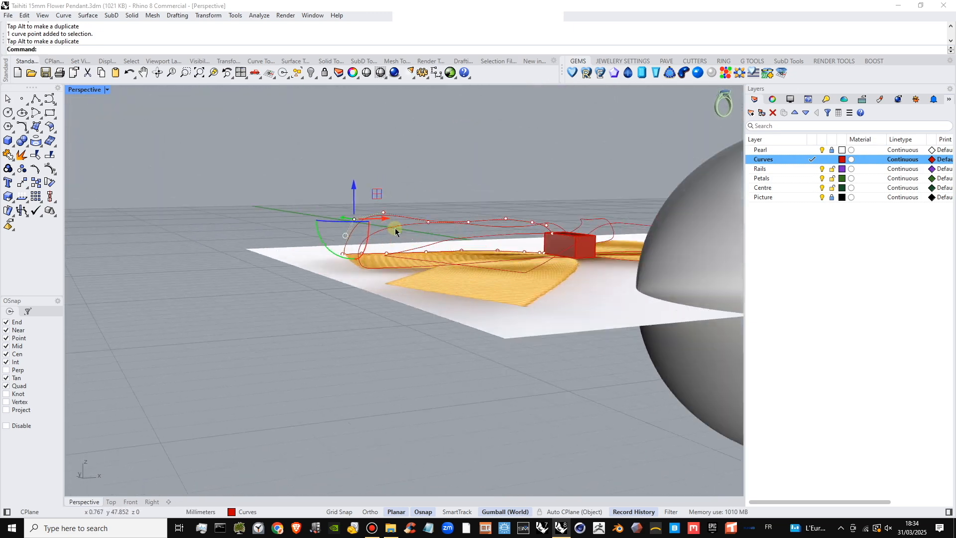
pyautogui.click(390, 227)
pyautogui.click(341, 230)
pyautogui.moveTo(342, 207); pyautogui.dragTo(342, 184)
pyautogui.click(435, 150)
# - Select the ribbon tail curves together and lower them onto the picture plane
pyautogui.scroll(-5, 443, 221)
pyautogui.moveTo(443, 221); pyautogui.dragTo(480, 211, button='right')
pyautogui.click(481, 210)
pyautogui.scroll(4, 493, 214)
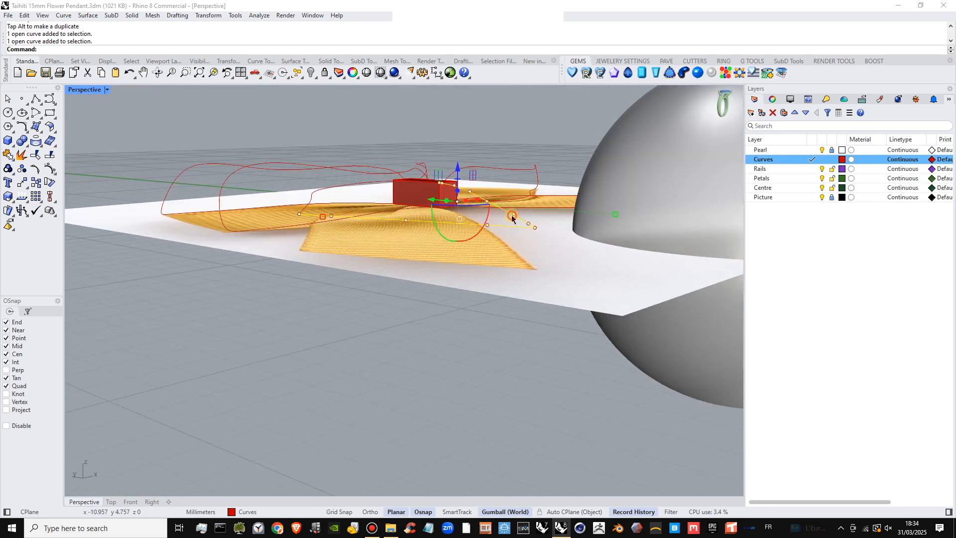
pyautogui.keyDown('shift'); pyautogui.click(311, 197); pyautogui.keyUp('shift')
pyautogui.moveTo(428, 170); pyautogui.dragTo(438, 197)
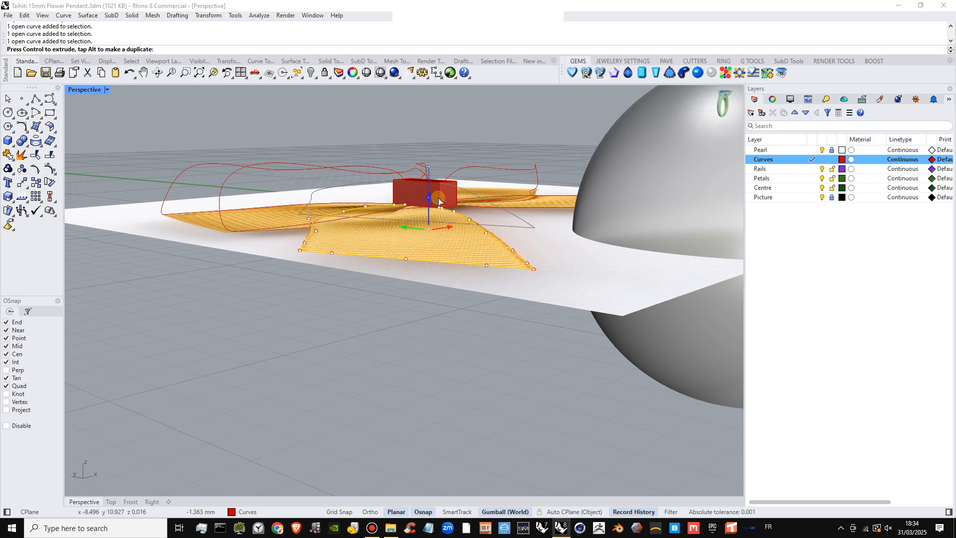
pyautogui.press('Escape')
# - Hide the Pearl layer to leave the bow curves and the reference picture unobstructed
pyautogui.moveTo(389, 271); pyautogui.dragTo(435, 241, button='right')
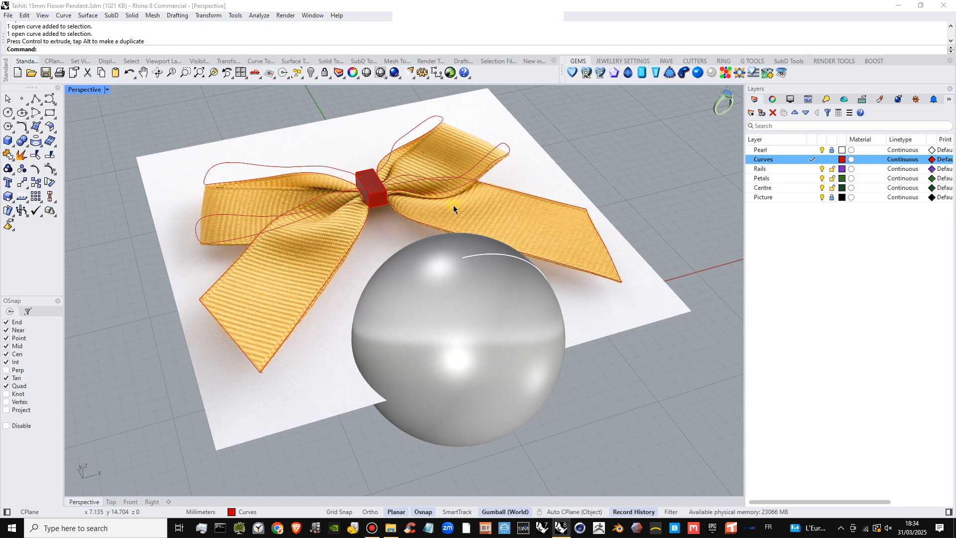
pyautogui.moveTo(467, 210); pyautogui.dragTo(435, 214, button='right')
pyautogui.scroll(3, 340, 208)
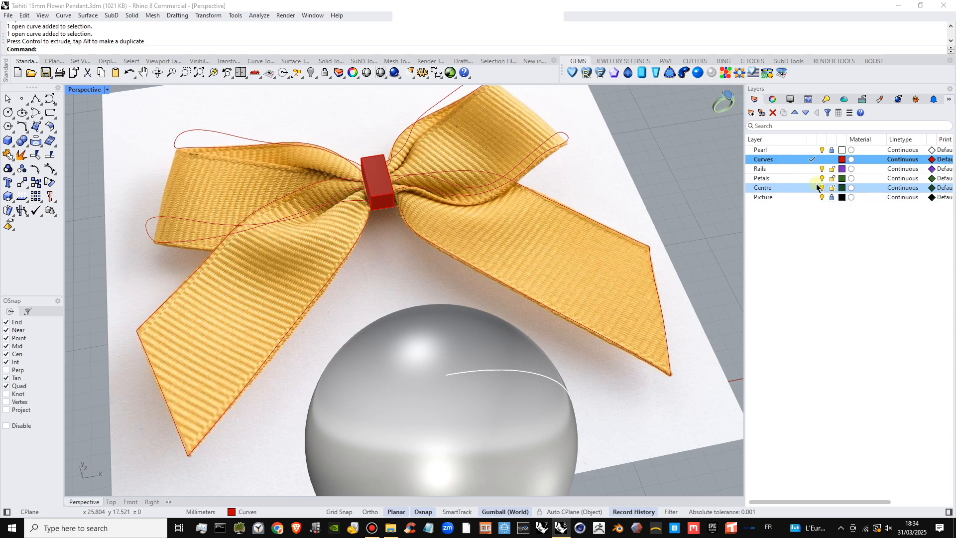
pyautogui.click(822, 149)
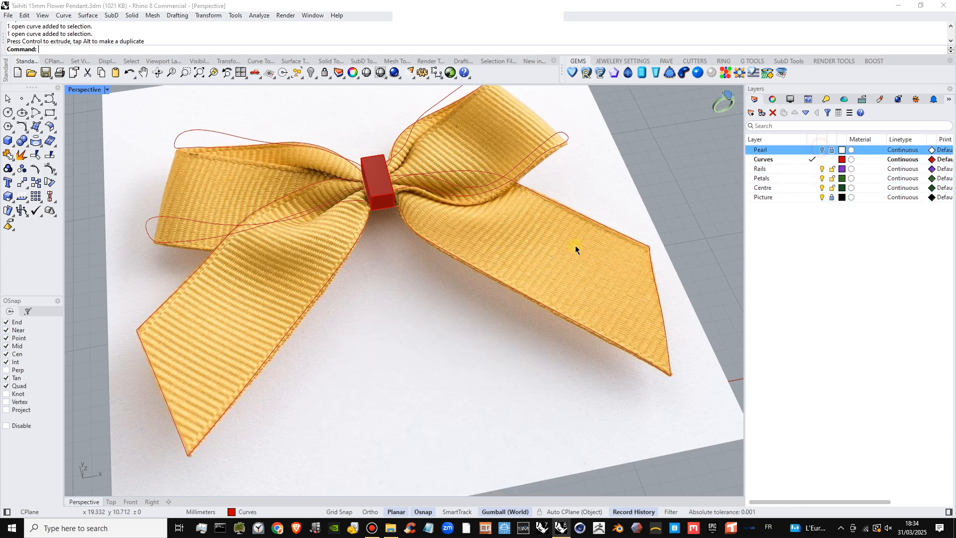
pyautogui.moveTo(576, 252); pyautogui.dragTo(441, 247, button='right')
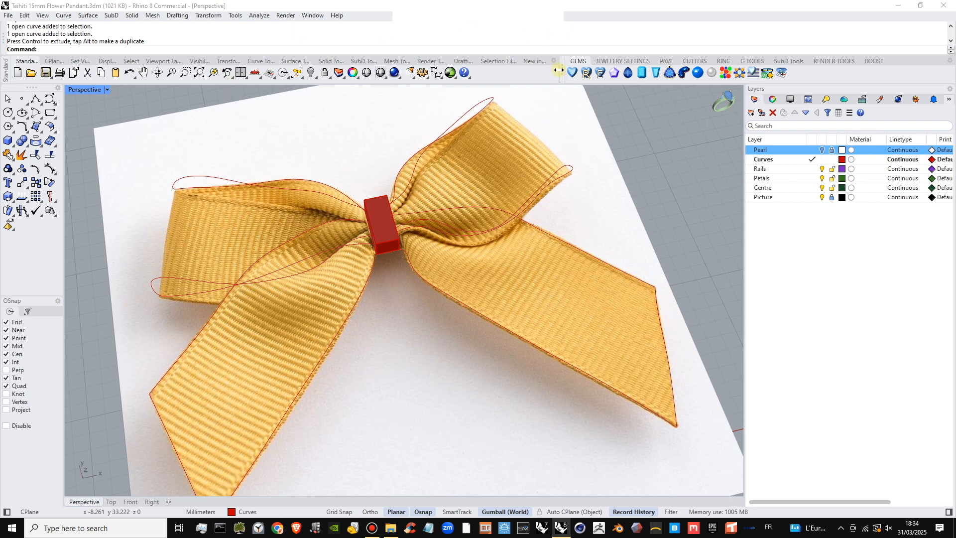
# - Bring up the SubD tool set in a widened tool area and check its extra commands, including Make curves SubD friendly
pyautogui.moveTo(562, 71); pyautogui.dragTo(597, 73)
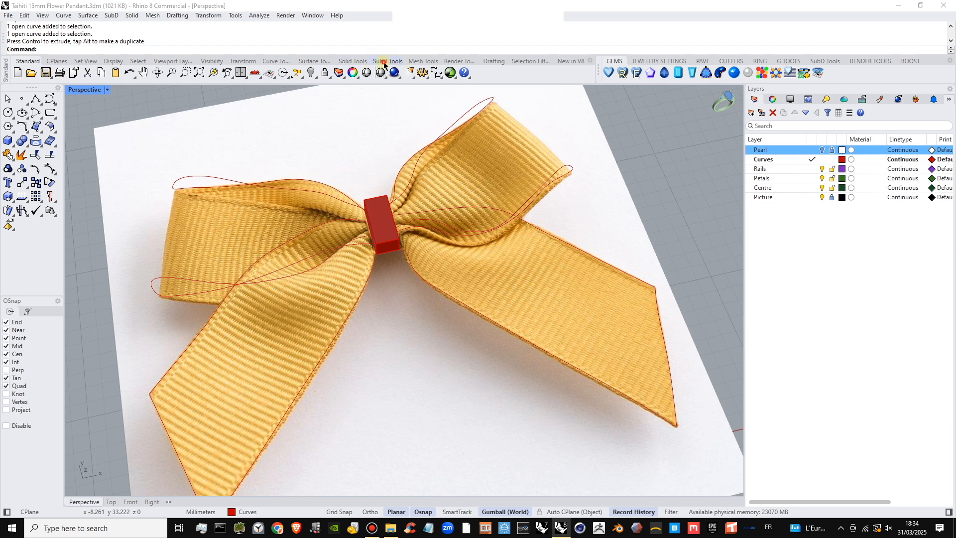
pyautogui.click(384, 61)
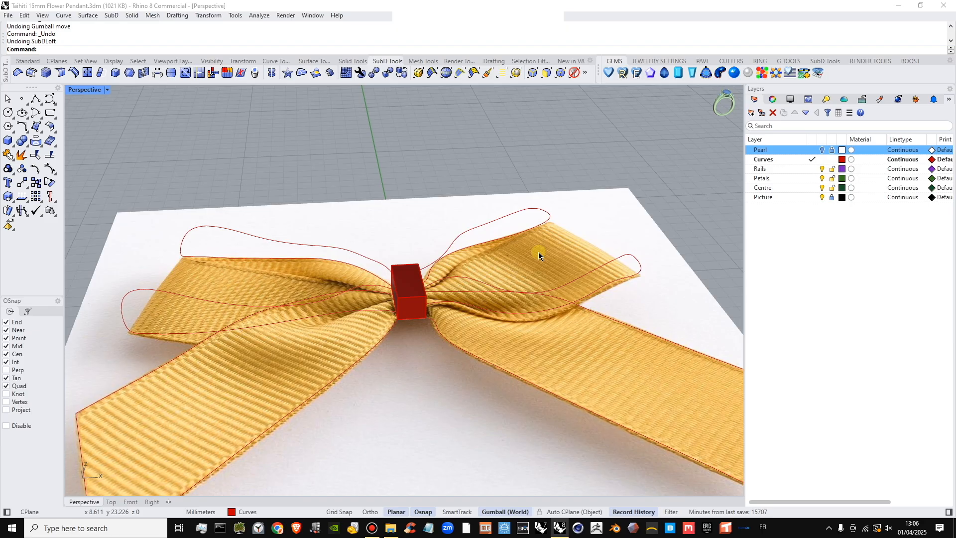
pyautogui.moveTo(536, 261); pyautogui.dragTo(469, 243, button='right')
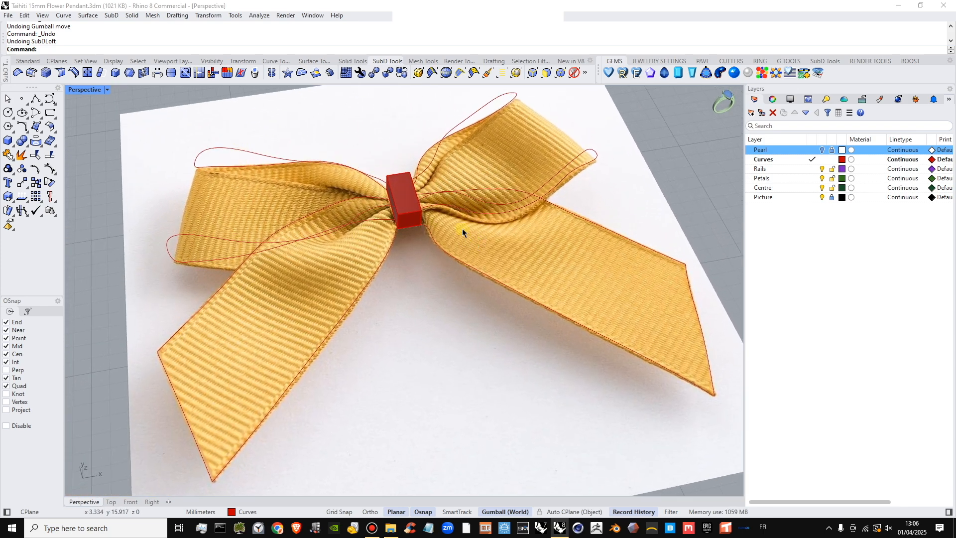
pyautogui.moveTo(463, 228)
pyautogui.mouseDown(button='right')
pyautogui.moveTo(455, 252)
pyautogui.moveTo(443, 249)
pyautogui.moveTo(433, 179)
pyautogui.moveTo(455, 220)
pyautogui.mouseUp(button='right')
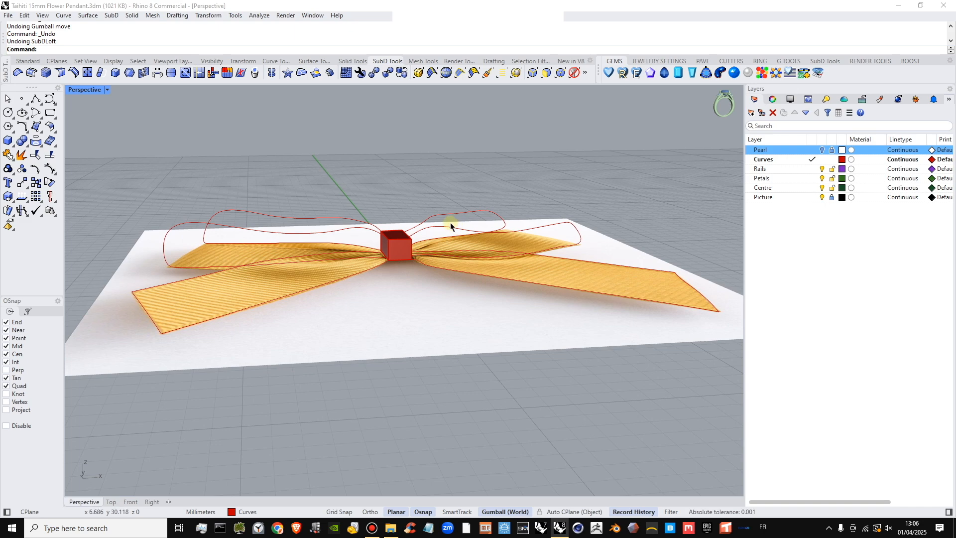
pyautogui.moveTo(436, 225)
pyautogui.mouseDown(button='right')
pyautogui.moveTo(436, 217)
pyautogui.moveTo(436, 236)
pyautogui.mouseUp(button='right')
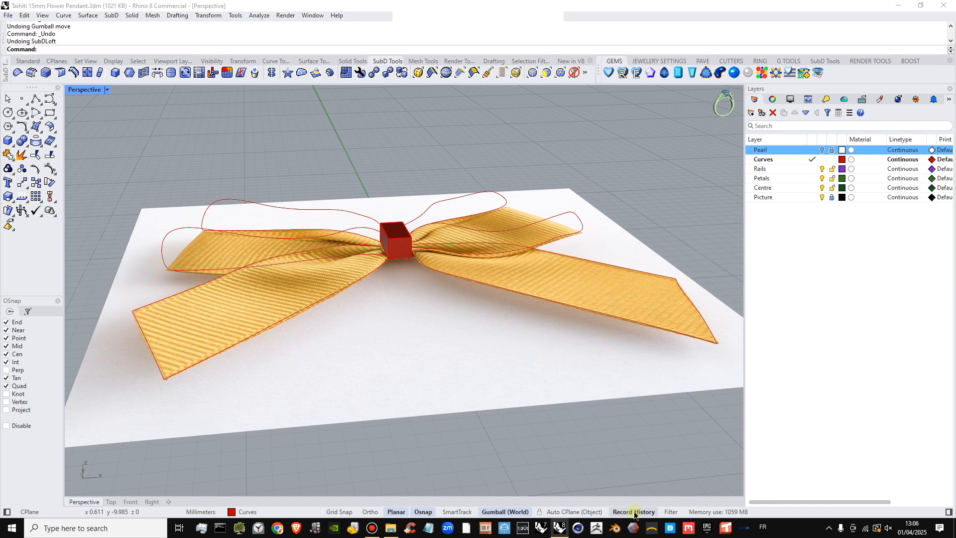
pyautogui.moveTo(482, 286)
pyautogui.mouseDown(button='right')
pyautogui.moveTo(480, 294)
pyautogui.moveTo(466, 289)
pyautogui.mouseUp(button='right')
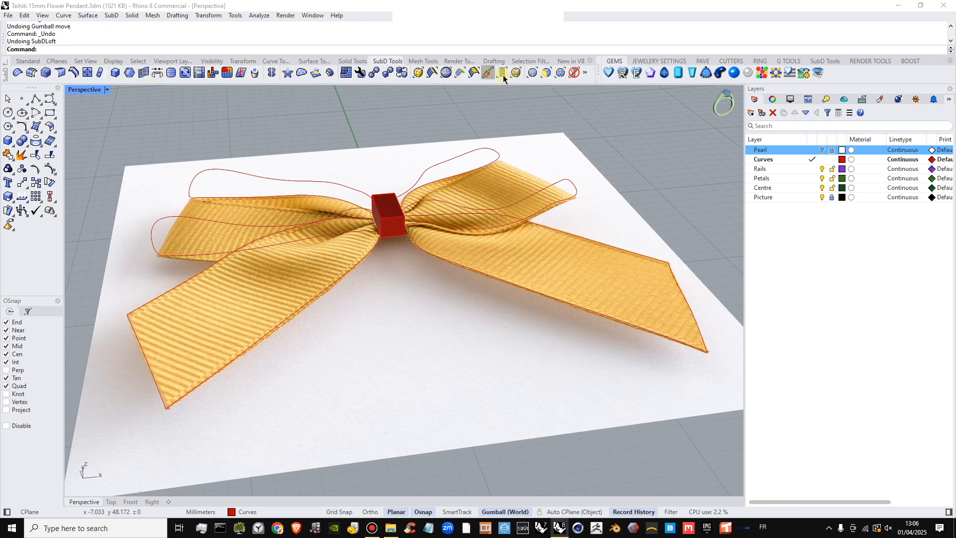
pyautogui.click(586, 73)
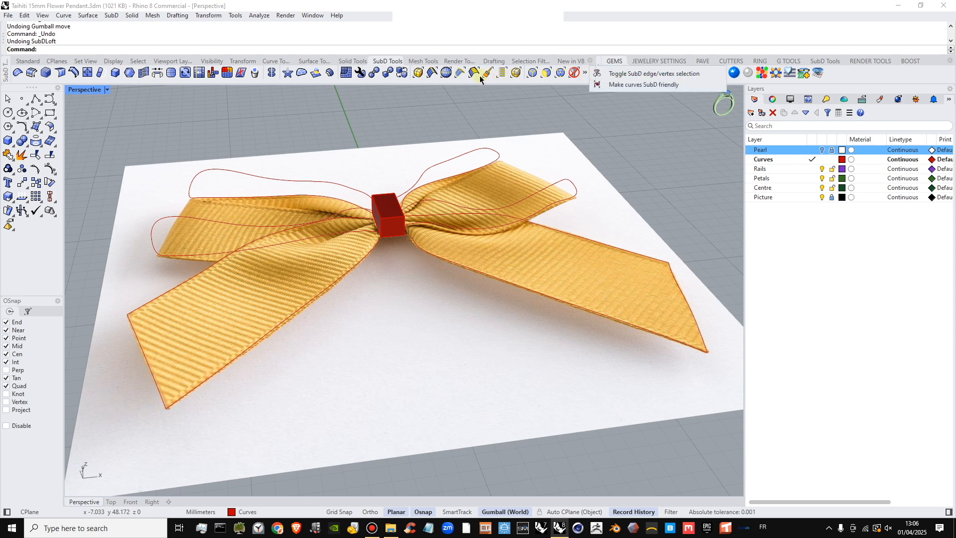
pyautogui.click(422, 43)
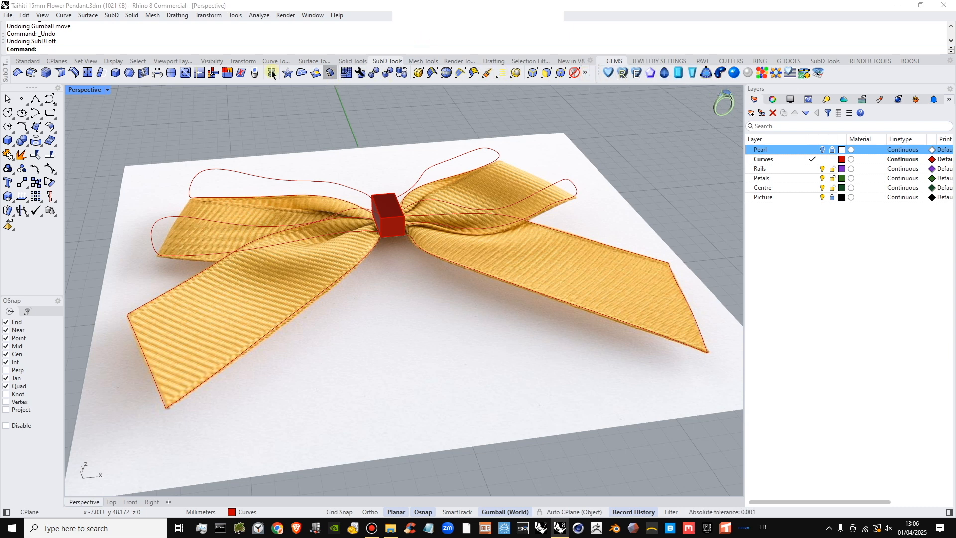
# - Start a SubD loft between the upper-edge and lower-edge curves of the right-hand ribbon loop
pyautogui.click(112, 15)
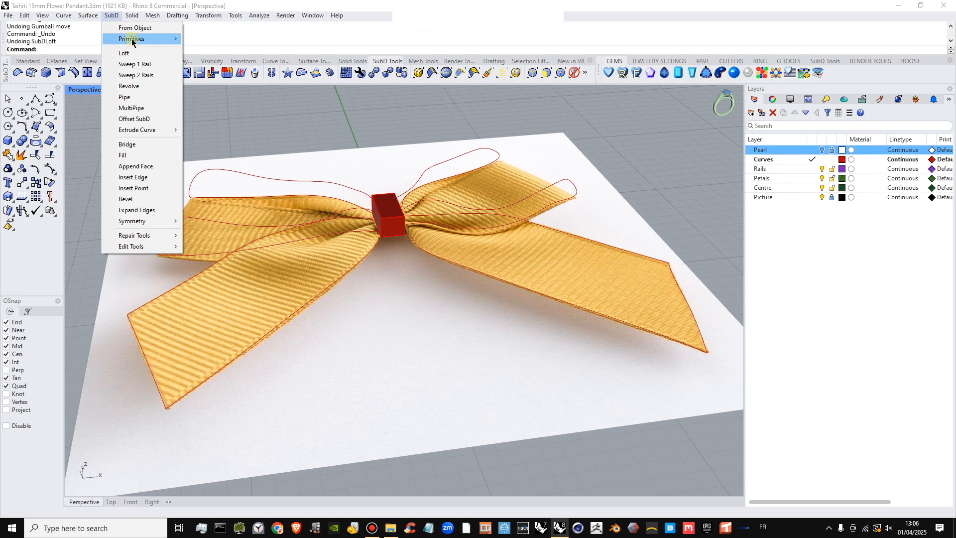
pyautogui.moveTo(132, 40)
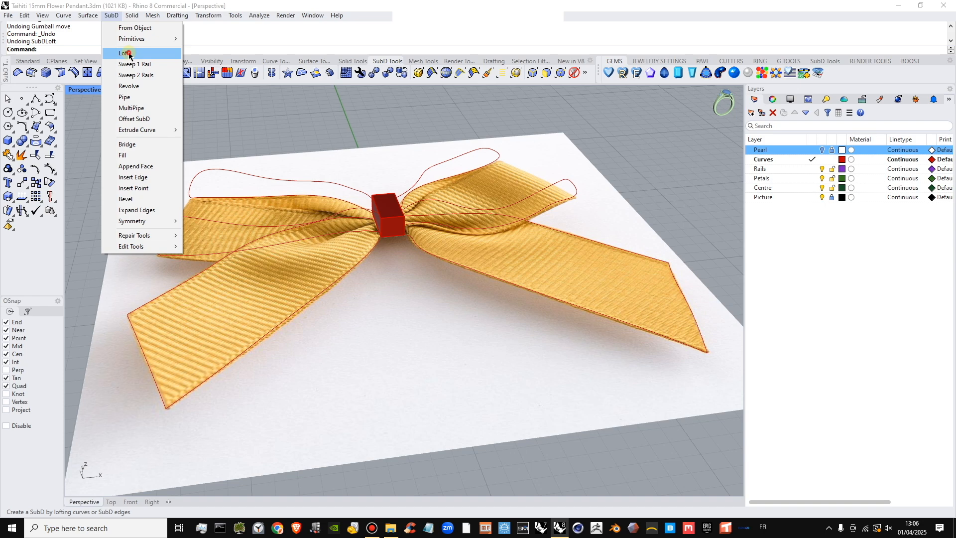
pyautogui.click(125, 53)
pyautogui.click(477, 153)
pyautogui.click(503, 204)
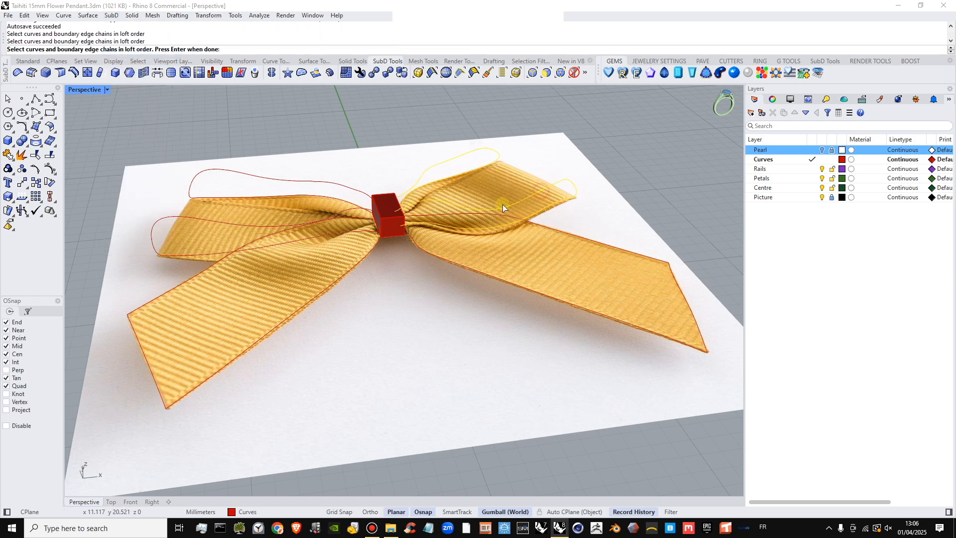
pyautogui.scroll(3, 498, 204)
pyautogui.rightClick(471, 203)
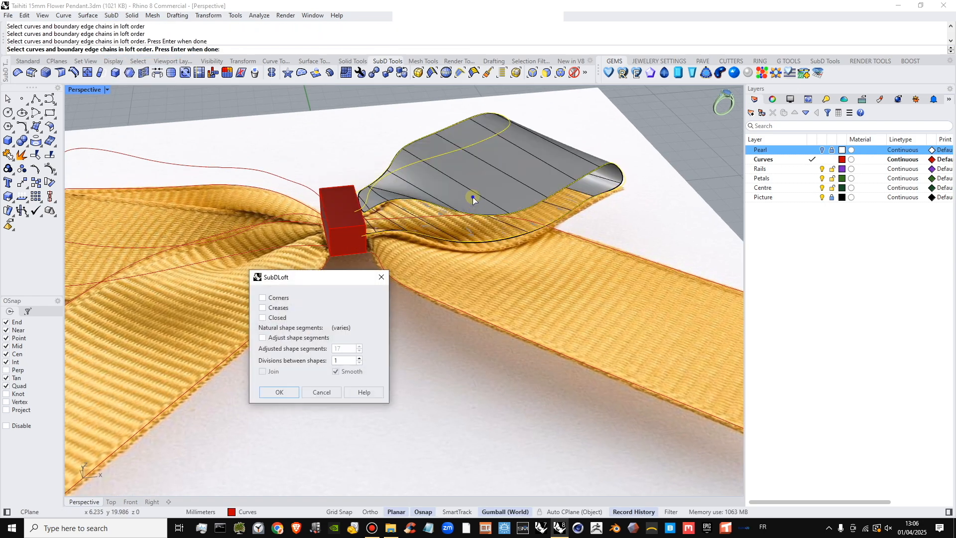
pyautogui.moveTo(473, 196); pyautogui.dragTo(480, 217, button='right')
pyautogui.scroll(-5, 492, 269)
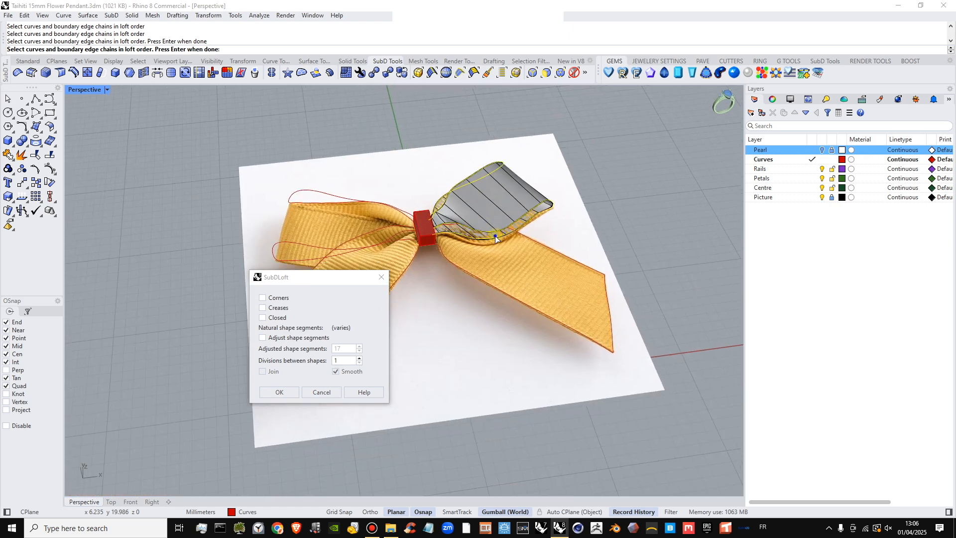
pyautogui.scroll(4, 509, 212)
# - Enable Corners for the loft, comparing the loop's ends at the knot with the option on and off
pyautogui.moveTo(331, 279); pyautogui.dragTo(363, 298)
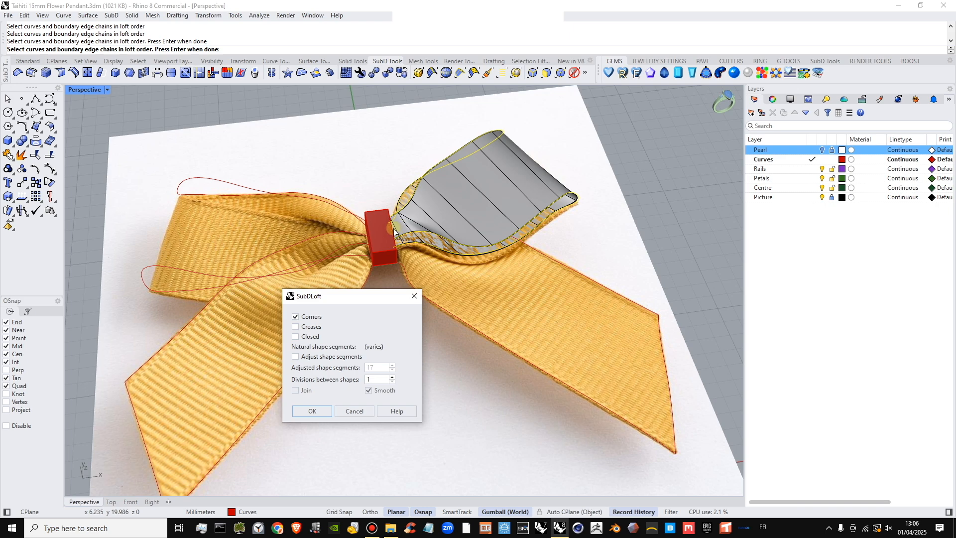
pyautogui.scroll(6, 394, 231)
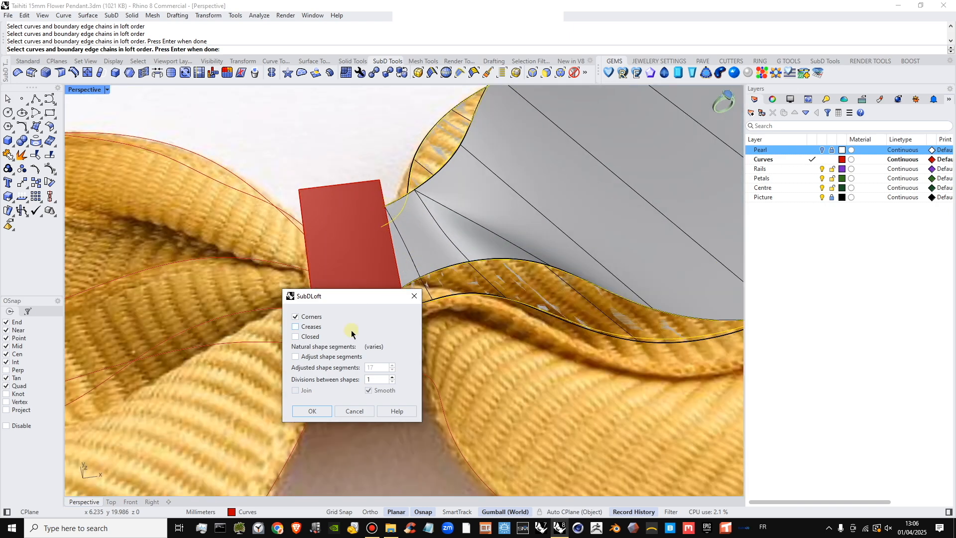
pyautogui.click(306, 317)
pyautogui.scroll(-4, 408, 240)
pyautogui.moveTo(408, 240); pyautogui.dragTo(389, 257, button='right')
pyautogui.click(304, 317)
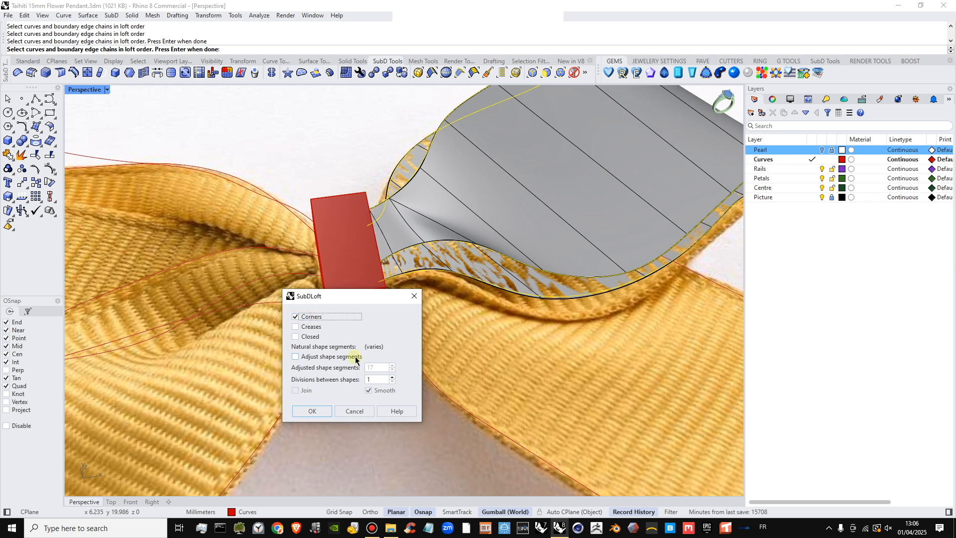
pyautogui.scroll(-4, 500, 260)
pyautogui.scroll(2, 458, 212)
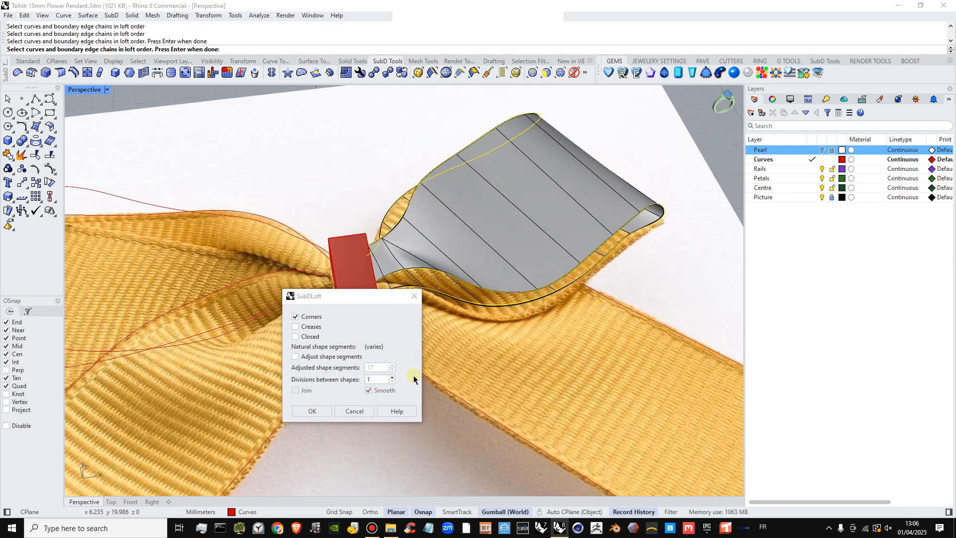
# - Compare different numbers of divisions between the shapes, set 3 divisions and create the loop's SubD loft
pyautogui.click(392, 377)
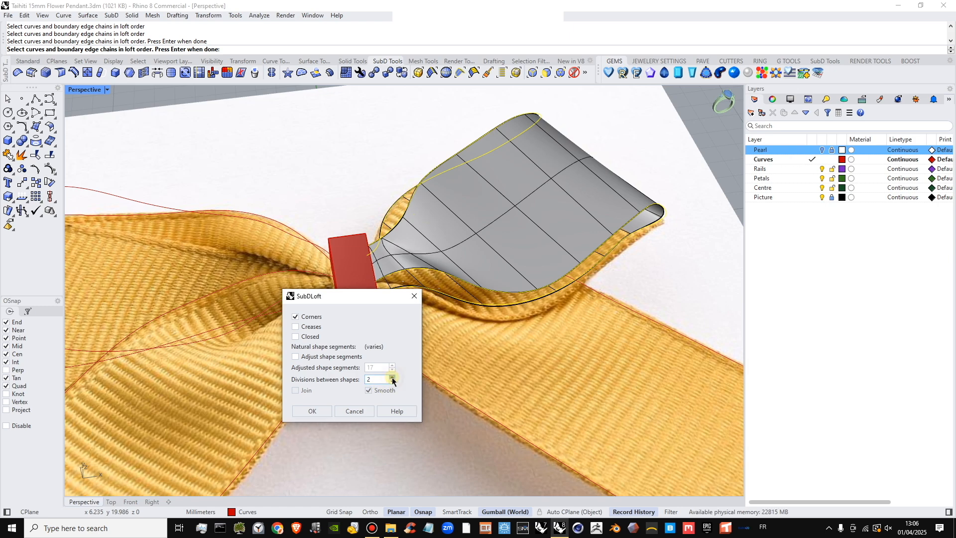
pyautogui.click(392, 377)
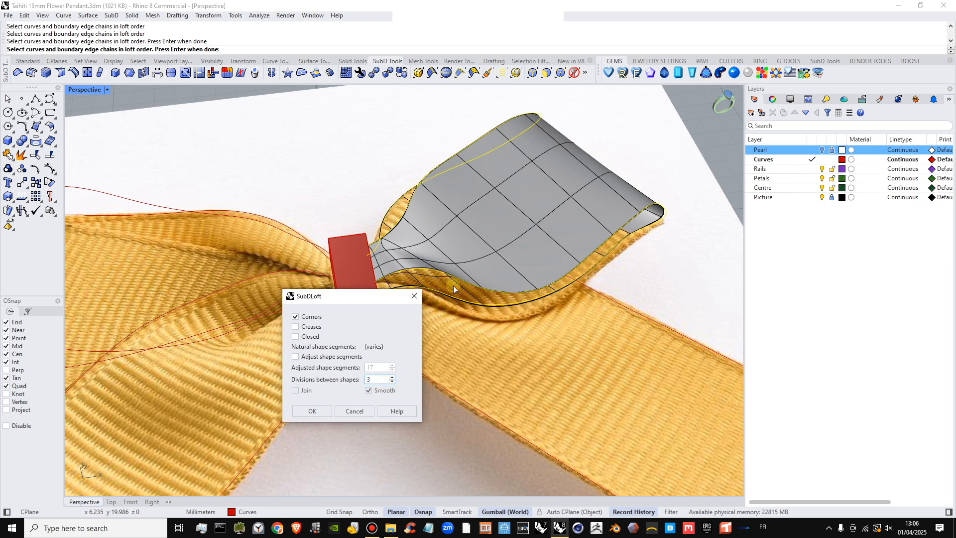
pyautogui.moveTo(524, 278)
pyautogui.mouseDown(button='right')
pyautogui.moveTo(535, 283)
pyautogui.moveTo(527, 290)
pyautogui.mouseUp(button='right')
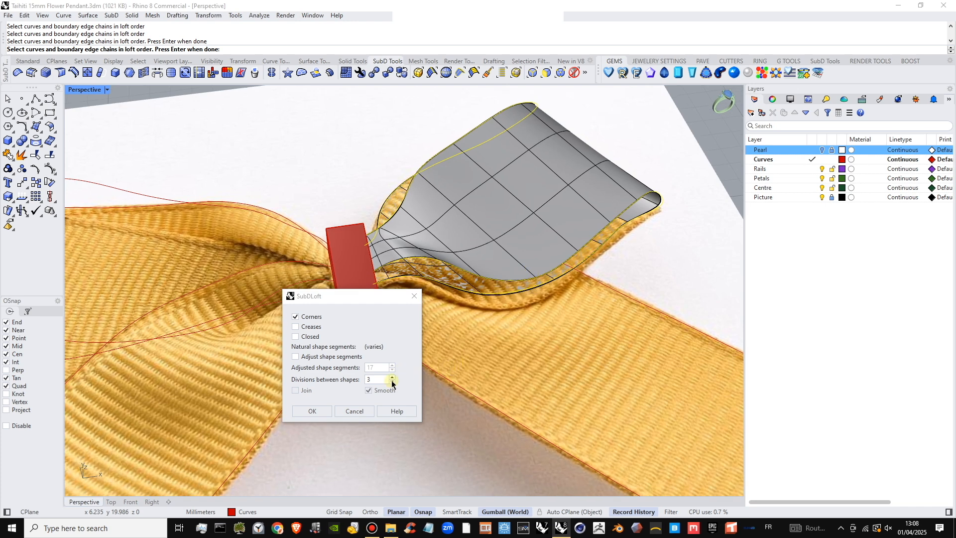
pyautogui.click(392, 377)
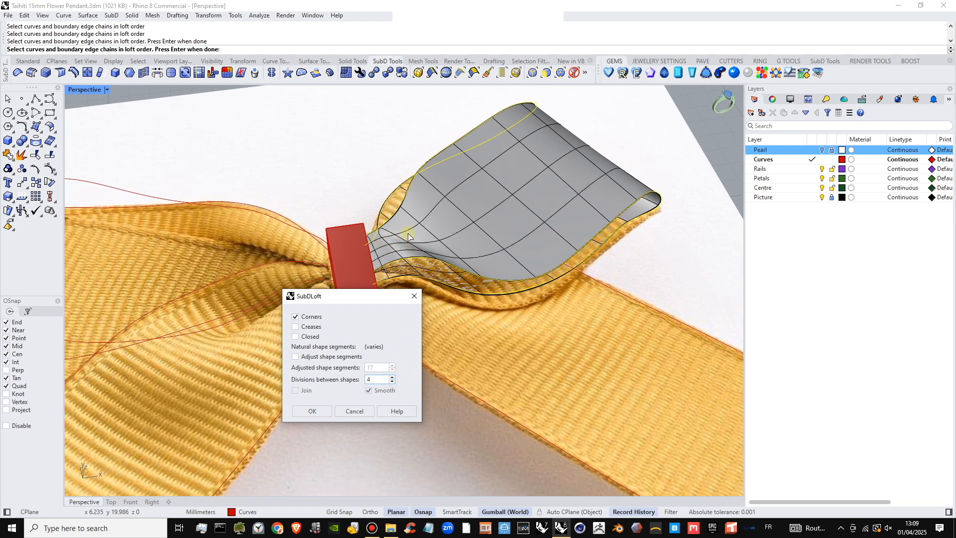
pyautogui.moveTo(399, 255); pyautogui.dragTo(422, 270, button='right')
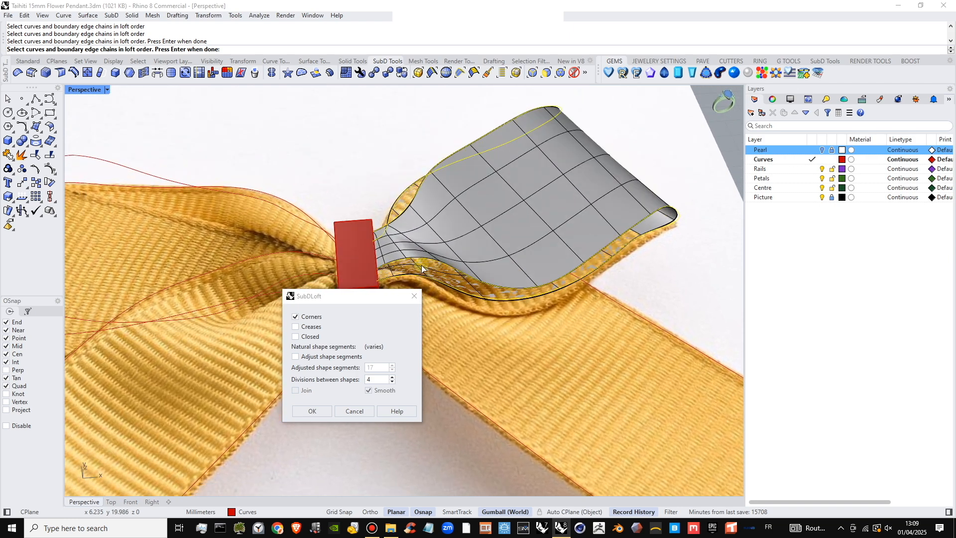
pyautogui.click(393, 382)
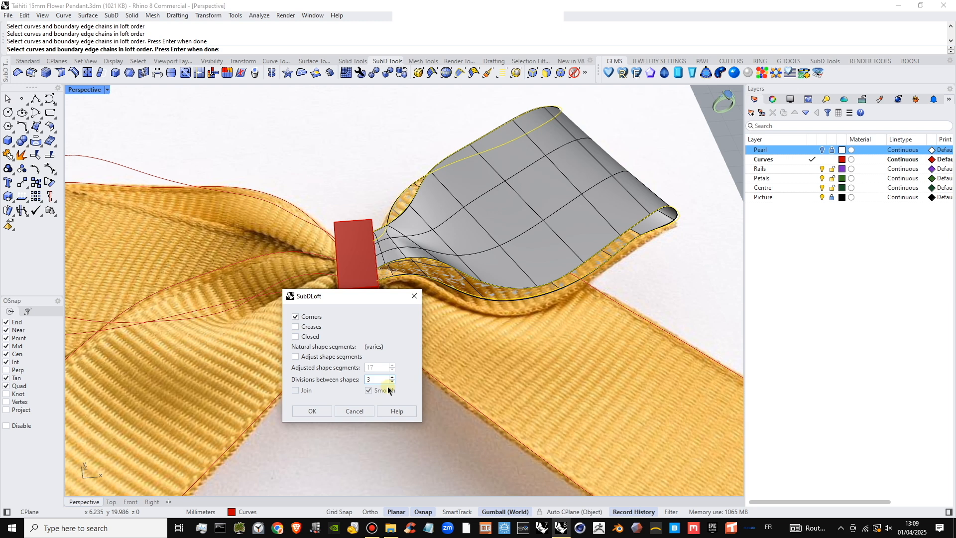
pyautogui.click(392, 382)
pyautogui.click(393, 378)
pyautogui.click(314, 411)
# - Raise a control point midway along the top run of the loop's lower-edge curve to reshape the loft
pyautogui.moveTo(506, 228); pyautogui.dragTo(515, 207, button='right')
pyautogui.moveTo(516, 266); pyautogui.dragTo(611, 309, button='right')
pyautogui.click(661, 287)
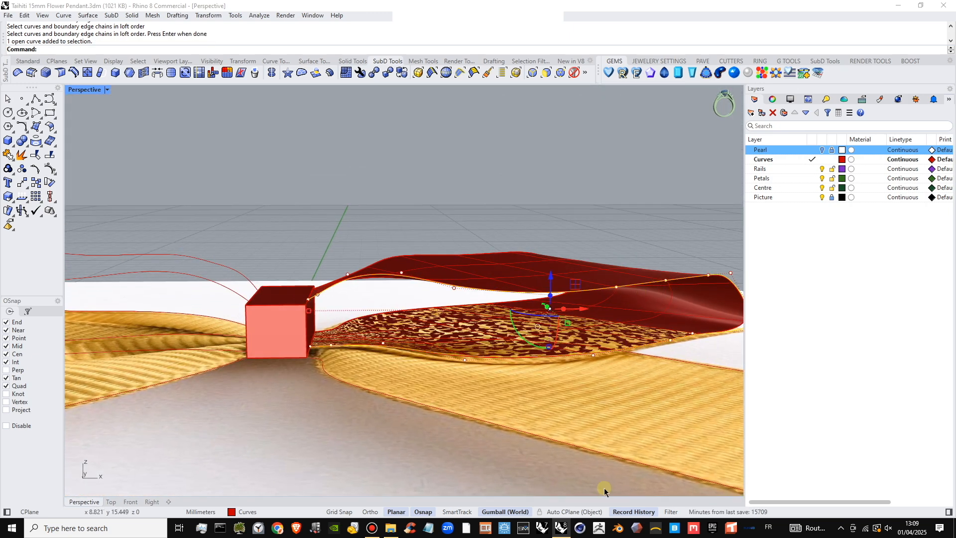
pyautogui.click(616, 287)
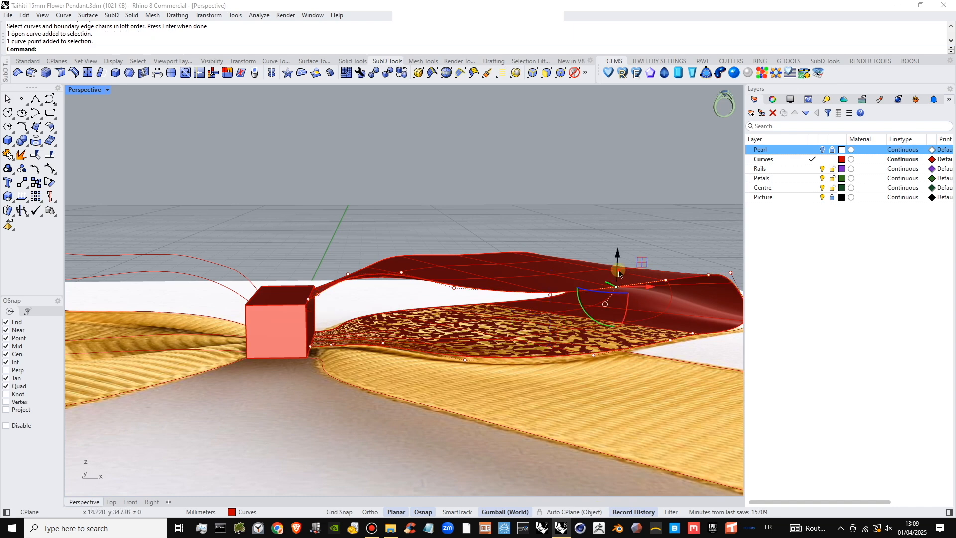
pyautogui.moveTo(618, 269); pyautogui.dragTo(621, 200)
pyautogui.moveTo(593, 274)
pyautogui.mouseDown(button='right')
pyautogui.moveTo(598, 287)
pyautogui.moveTo(580, 288)
pyautogui.mouseUp(button='right')
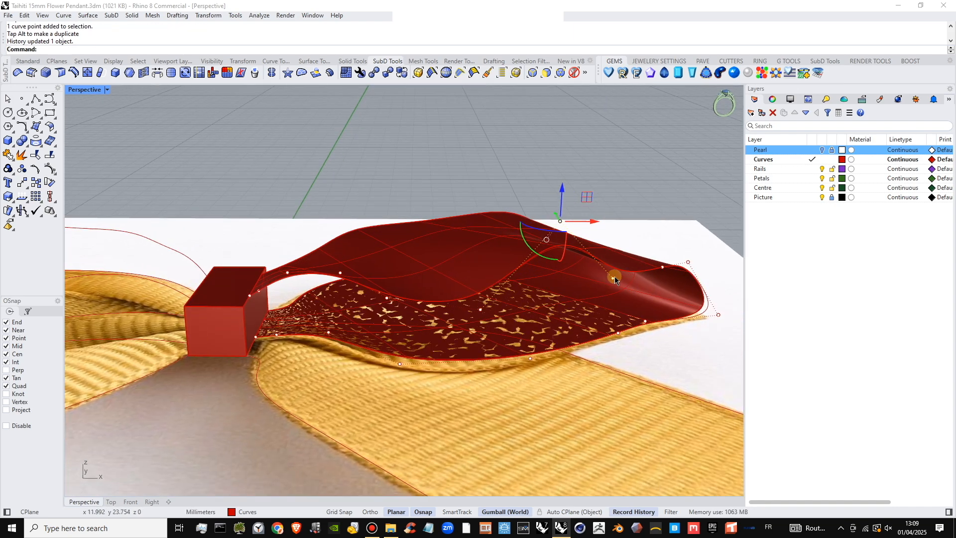
# - Raise the lower-edge curve's neighbouring control point towards the loop's outer bend
pyautogui.click(614, 277)
pyautogui.click(641, 304)
pyautogui.moveTo(616, 251); pyautogui.dragTo(654, 213)
pyautogui.scroll(-4, 623, 206)
pyautogui.click(652, 244)
# - Raise the lower-edge curve's adjacent control point on the knot side of the crest
pyautogui.moveTo(600, 256); pyautogui.dragTo(604, 271, button='right')
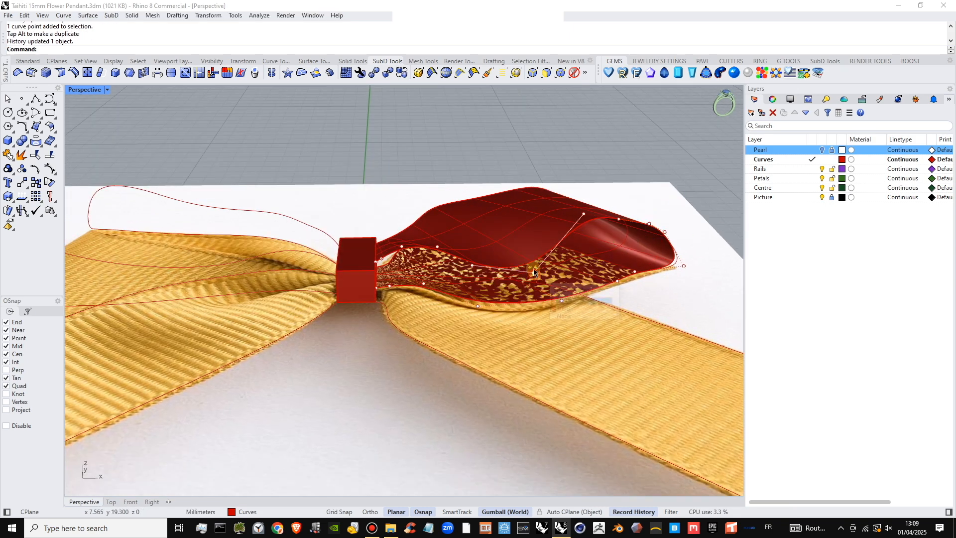
pyautogui.click(534, 268)
pyautogui.click(572, 301)
pyautogui.moveTo(534, 258); pyautogui.dragTo(536, 228)
pyautogui.scroll(-4, 555, 248)
# - Display the control points of the loop's upper-edge curve and raise the topmost one at its outer bend
pyautogui.moveTo(555, 248); pyautogui.dragTo(595, 270, button='right')
pyautogui.scroll(5, 445, 203)
pyautogui.moveTo(444, 202); pyautogui.dragTo(586, 270, button='right')
pyautogui.scroll(-5, 497, 255)
pyautogui.moveTo(541, 266); pyautogui.dragTo(534, 265)
pyautogui.click(409, 273)
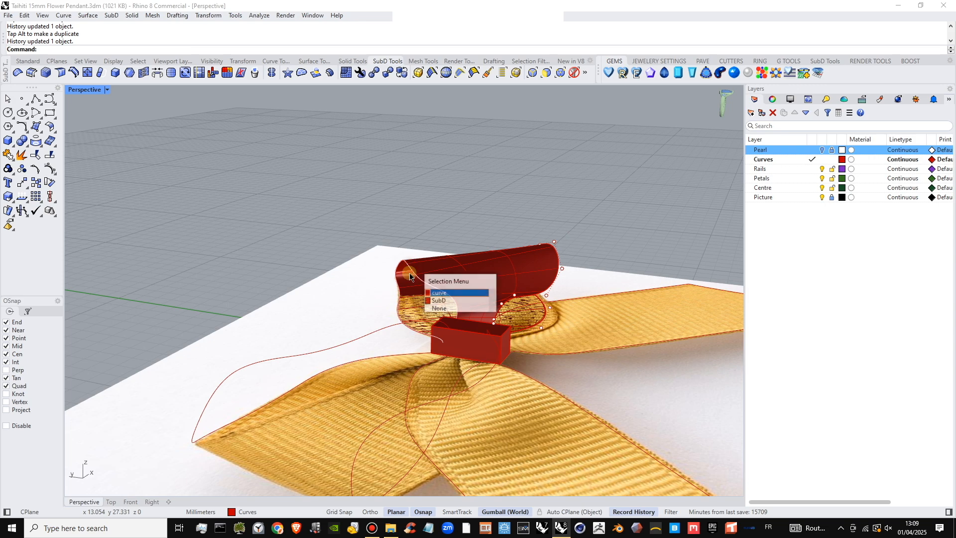
pyautogui.click(437, 293)
pyautogui.moveTo(394, 259); pyautogui.dragTo(491, 240, button='right')
pyautogui.scroll(2, 318, 275)
pyautogui.scroll(9, 317, 275)
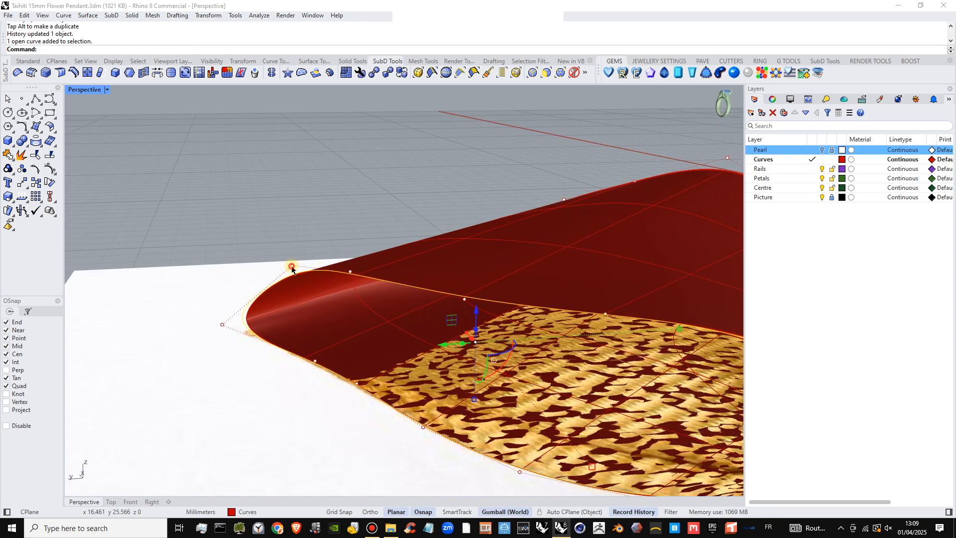
pyautogui.click(292, 265)
pyautogui.moveTo(291, 233); pyautogui.dragTo(282, 174)
# - Raise two more control points along the top run of the upper-edge curve, between the outer bend and the knot
pyautogui.scroll(-2, 322, 226)
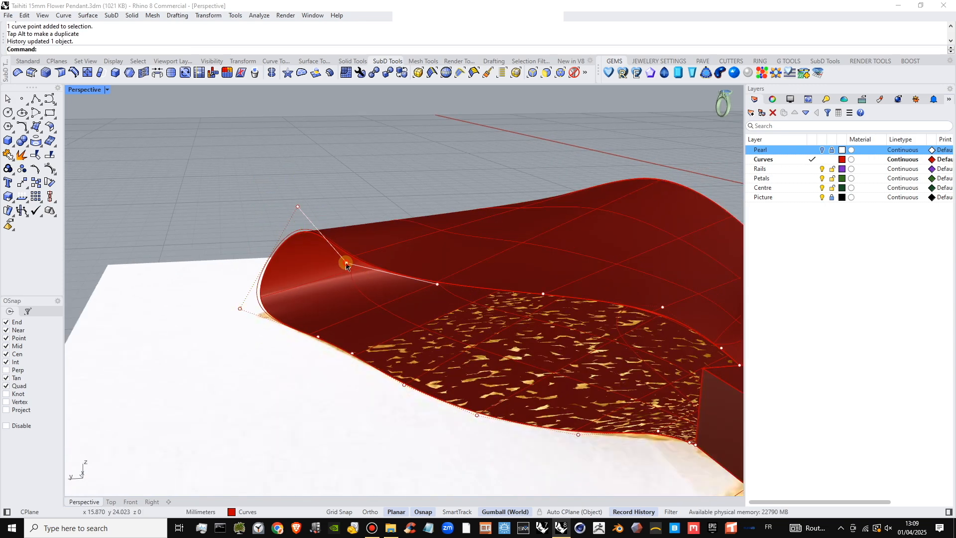
pyautogui.click(347, 263)
pyautogui.click(392, 288)
pyautogui.moveTo(439, 289); pyautogui.dragTo(438, 221)
pyautogui.scroll(-3, 506, 279)
pyautogui.moveTo(506, 279); pyautogui.dragTo(474, 282, button='right')
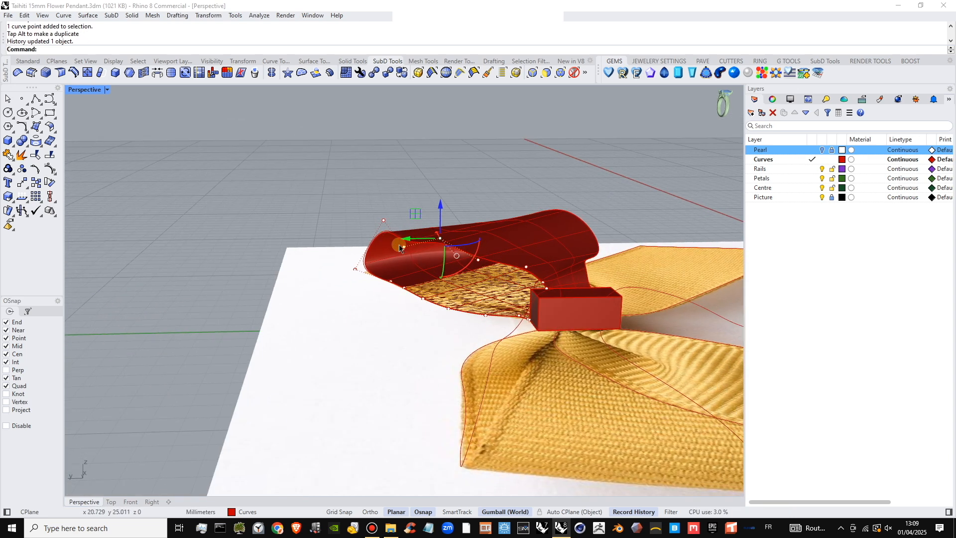
pyautogui.click(405, 247)
pyautogui.click(523, 266)
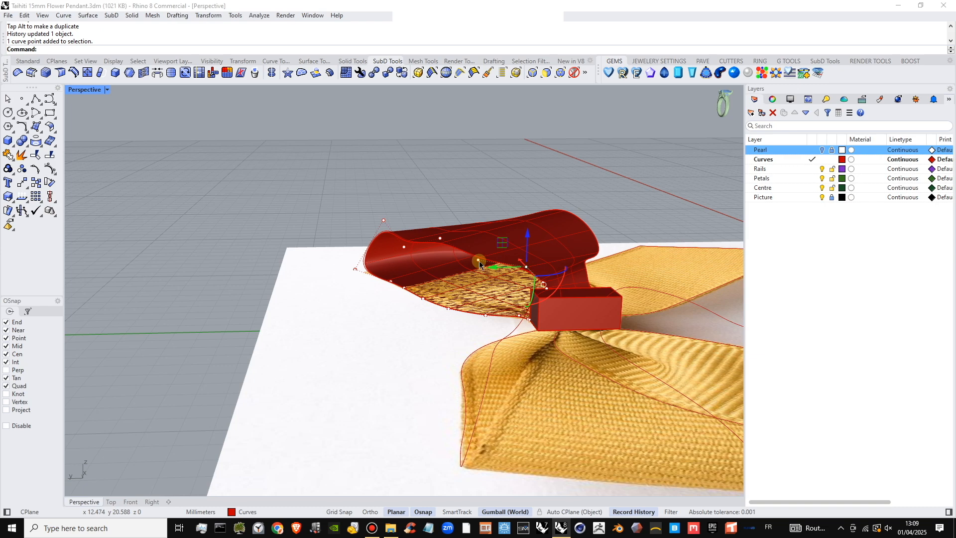
pyautogui.click(478, 261)
pyautogui.moveTo(480, 240); pyautogui.dragTo(476, 223)
# - Turn off the curve's control points and examine the lofted loop against the reference picture from several angles
pyautogui.scroll(-9, 479, 225)
pyautogui.moveTo(553, 248); pyautogui.dragTo(503, 261, button='right')
pyautogui.scroll(4, 439, 317)
pyautogui.click(478, 228)
pyautogui.scroll(3, 459, 217)
pyautogui.keyDown('shift'); pyautogui.moveTo(553, 229); pyautogui.dragTo(464, 227, button='right'); pyautogui.keyUp('shift')
pyautogui.moveTo(468, 279); pyautogui.dragTo(438, 232, button='right')
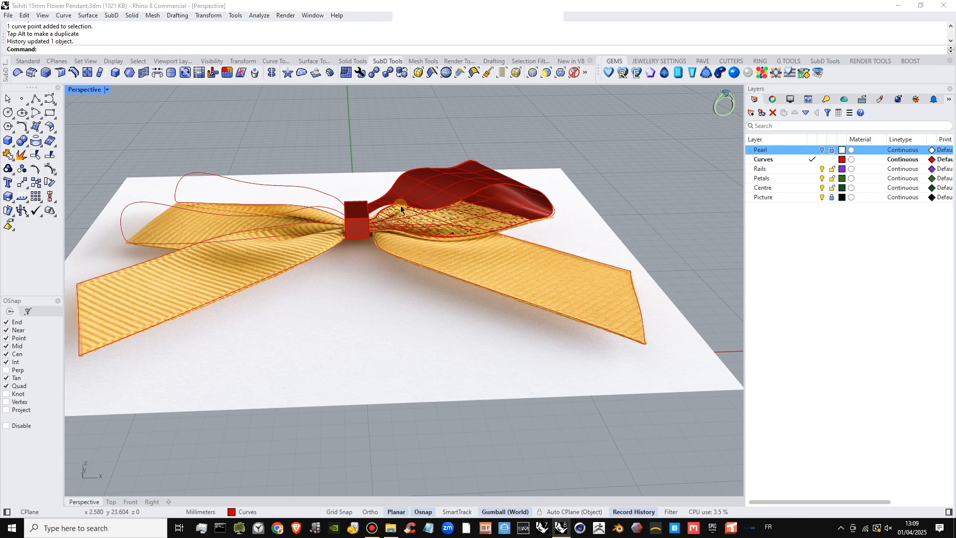
pyautogui.moveTo(433, 226); pyautogui.dragTo(441, 252, button='right')
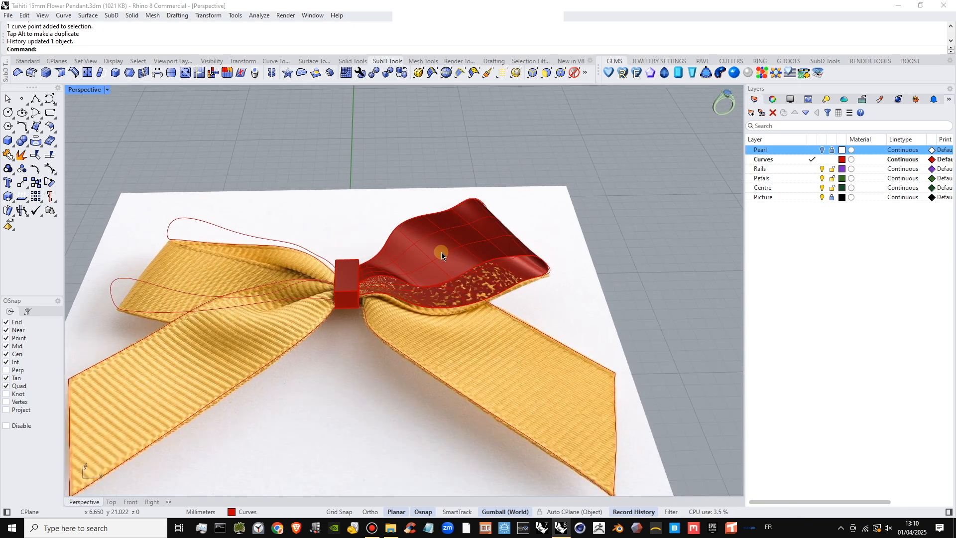
pyautogui.moveTo(501, 247); pyautogui.dragTo(480, 235, button='right')
# - Raise the upper-edge curve's control point just before the outer bend, then hide its control points
pyautogui.click(465, 212)
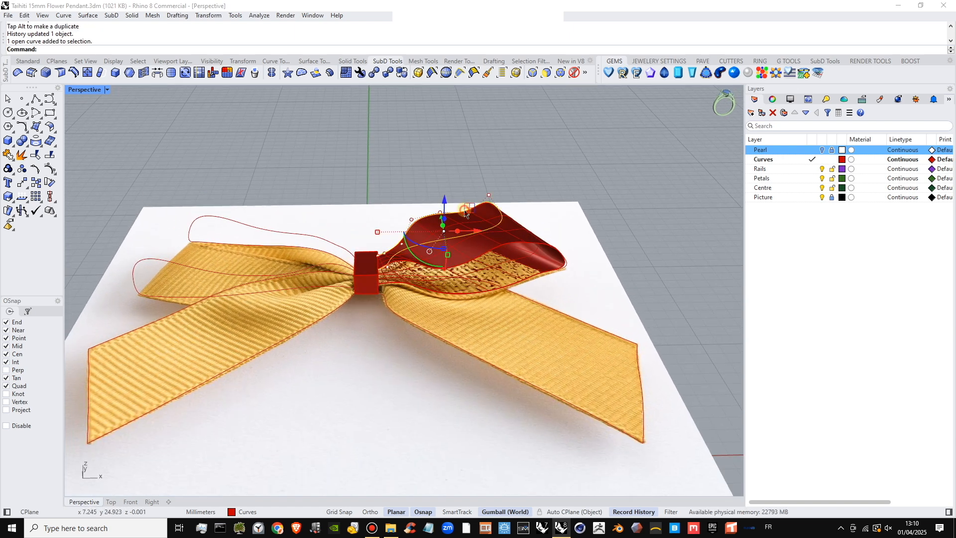
pyautogui.press('F10')
pyautogui.click(470, 213)
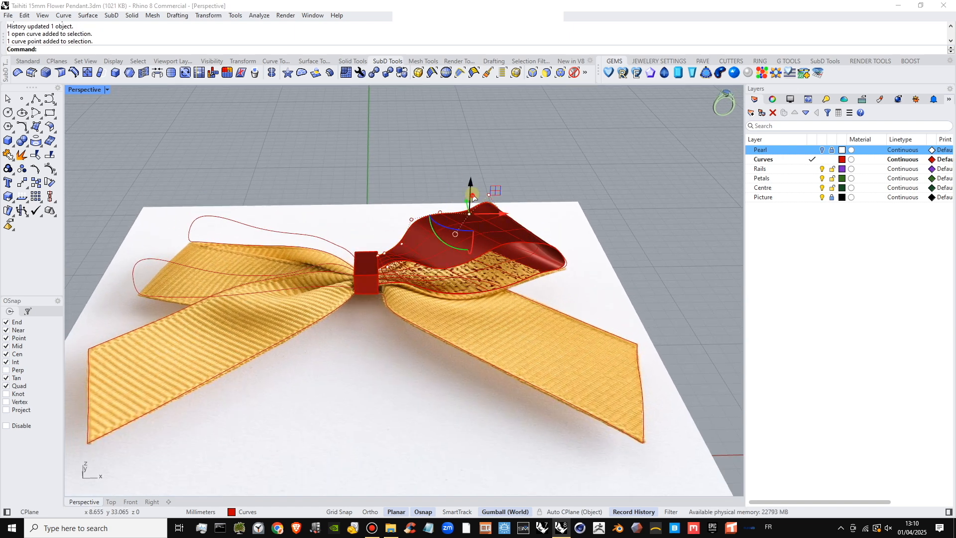
pyautogui.moveTo(472, 195); pyautogui.dragTo(469, 180)
pyautogui.press('Escape')
pyautogui.press('Escape')
# - Raise the lower-edge curve's control point on the top run near the knot and hide its control points
pyautogui.moveTo(515, 199); pyautogui.dragTo(502, 184, button='right')
pyautogui.click(403, 206)
pyautogui.click(435, 232)
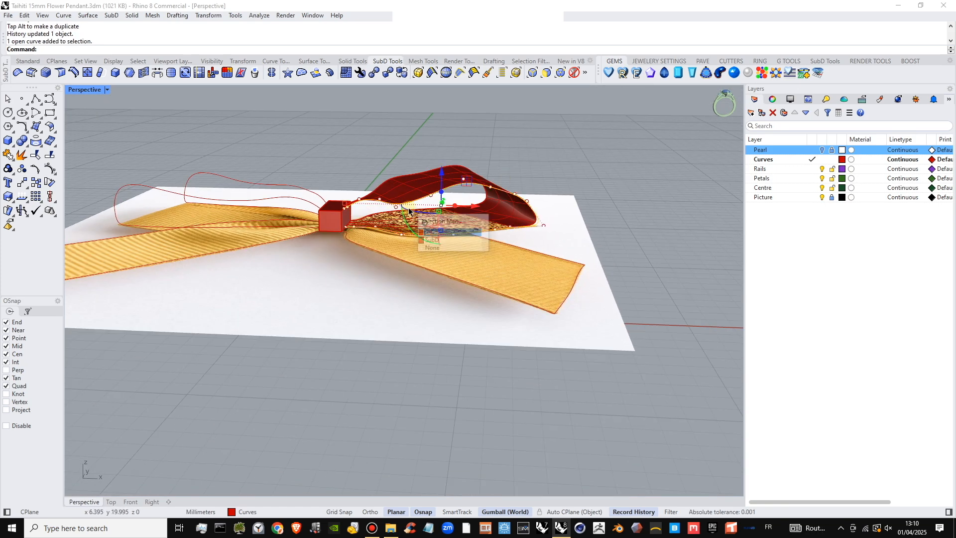
pyautogui.press('F10')
pyautogui.click(397, 206)
pyautogui.moveTo(397, 191); pyautogui.dragTo(396, 182)
pyautogui.press('Escape')
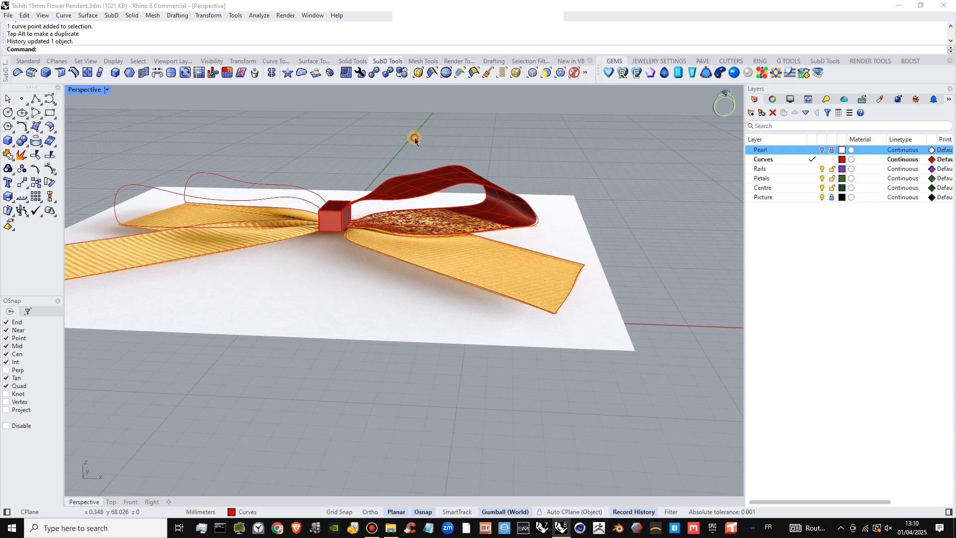
# - Lower the upper-edge curve's control point near the knot to flatten the start of the loop
pyautogui.moveTo(414, 136); pyautogui.dragTo(416, 184, button='right')
pyautogui.click(416, 183)
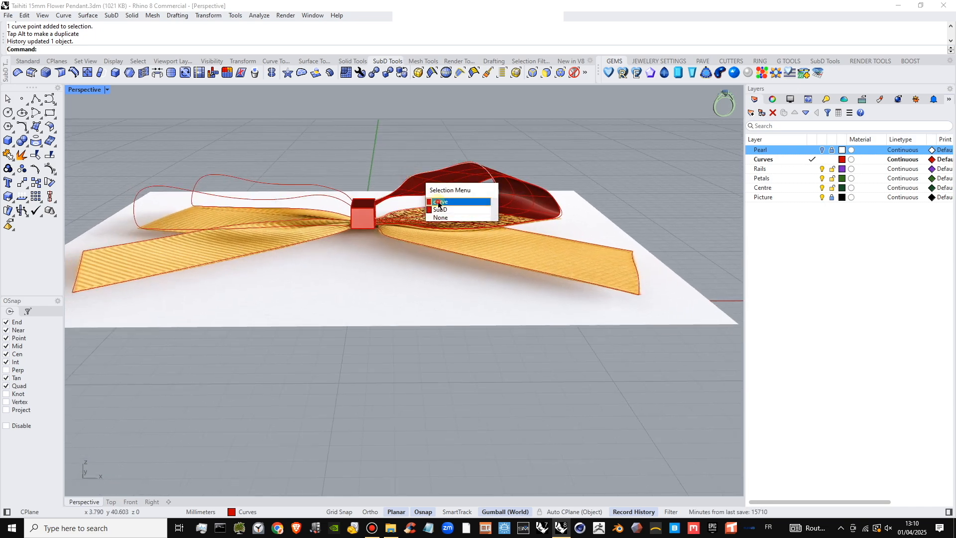
pyautogui.click(438, 202)
pyautogui.press('F10')
pyautogui.click(408, 172)
pyautogui.moveTo(409, 159); pyautogui.dragTo(432, 145)
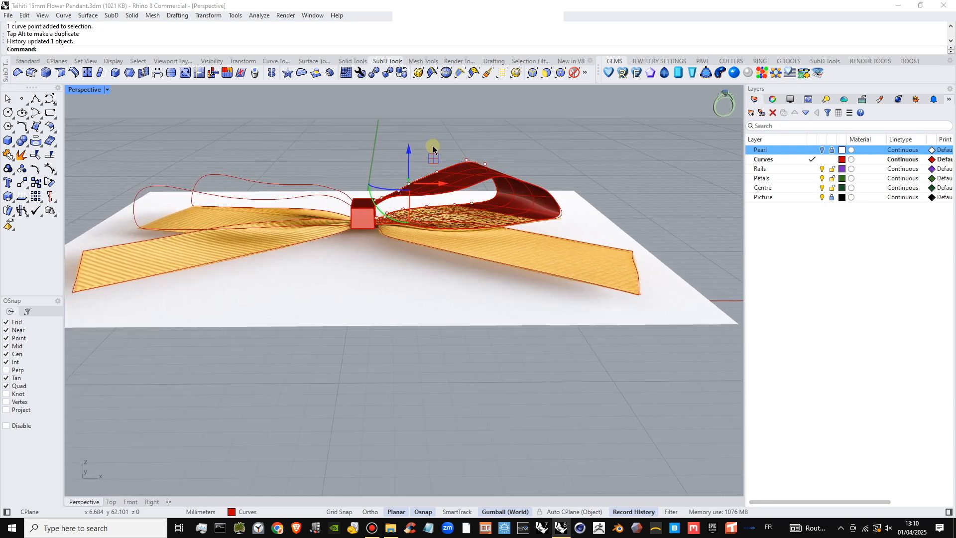
pyautogui.press('Escape')
# - Move the lower-edge curve's outermost control point at the loop's base inward along X, then hide its control points
pyautogui.moveTo(492, 170); pyautogui.dragTo(532, 173, button='right')
pyautogui.click(532, 174)
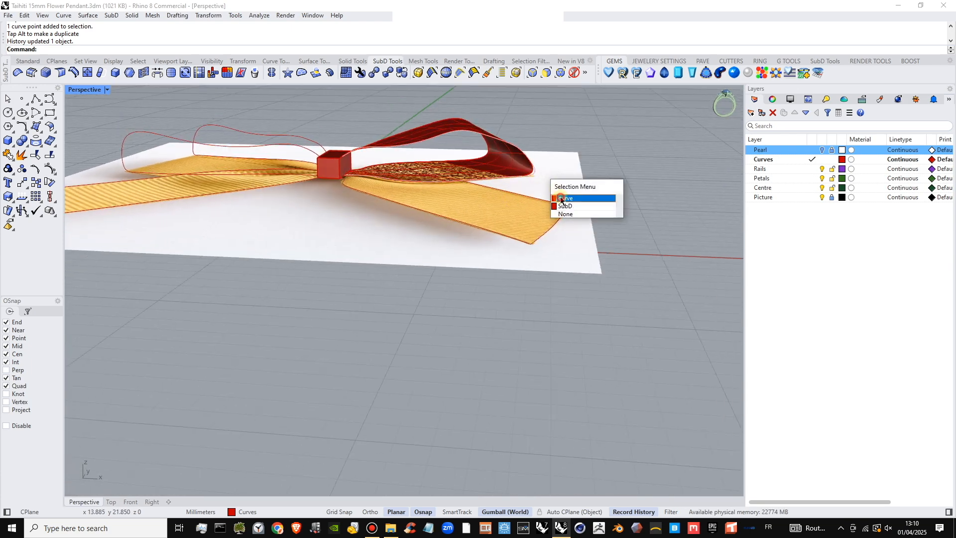
pyautogui.click(560, 199)
pyautogui.press('F10')
pyautogui.click(540, 176)
pyautogui.moveTo(563, 180); pyautogui.dragTo(553, 180)
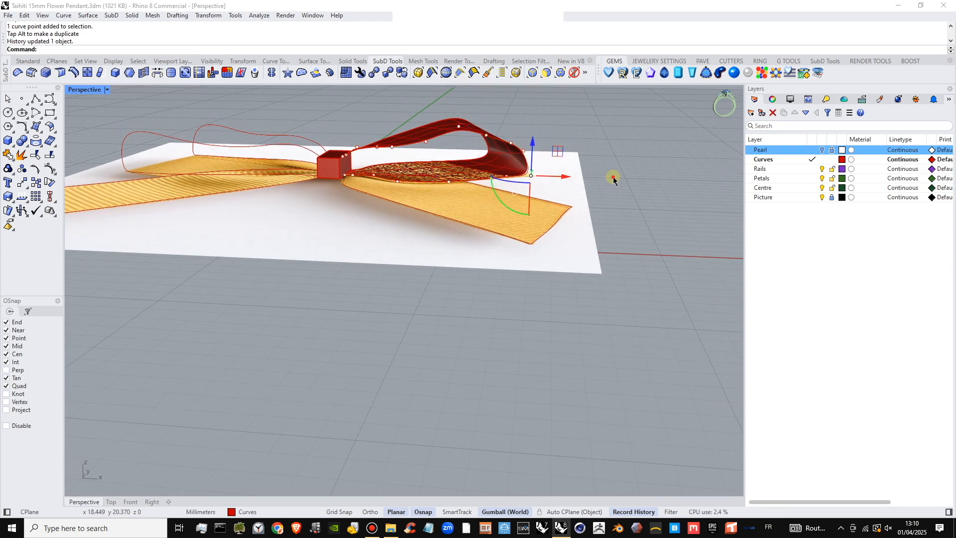
pyautogui.press('Escape')
pyautogui.press('Escape')
pyautogui.moveTo(555, 185); pyautogui.dragTo(499, 254, button='right')
pyautogui.scroll(5, 513, 208)
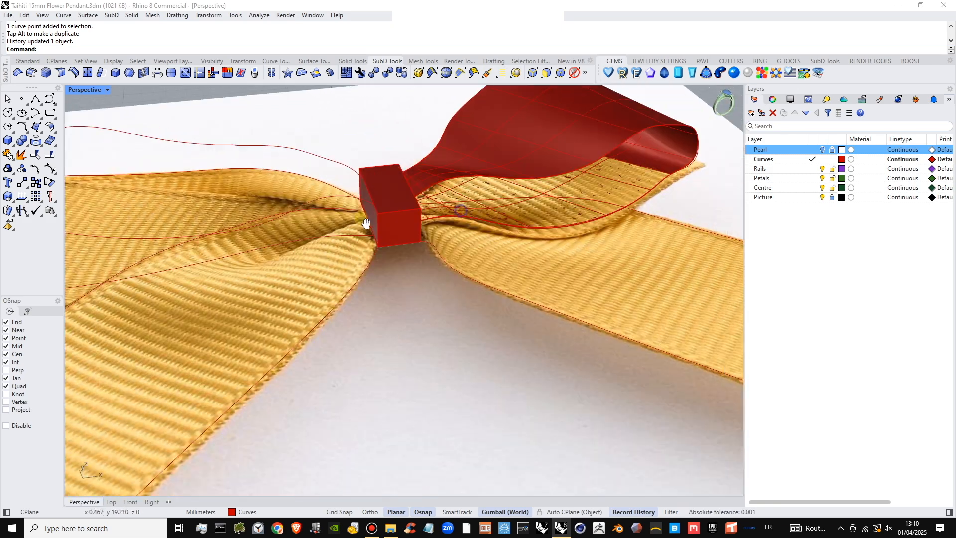
# - Offset the lofted ribbon loop SubD inward by 0.65 mm as a solid, keeping the input surface
pyautogui.keyDown('shift'); pyautogui.moveTo(494, 212); pyautogui.dragTo(384, 250, button='right'); pyautogui.keyUp('shift')
pyautogui.scroll(-5, 398, 222)
pyautogui.click(420, 214)
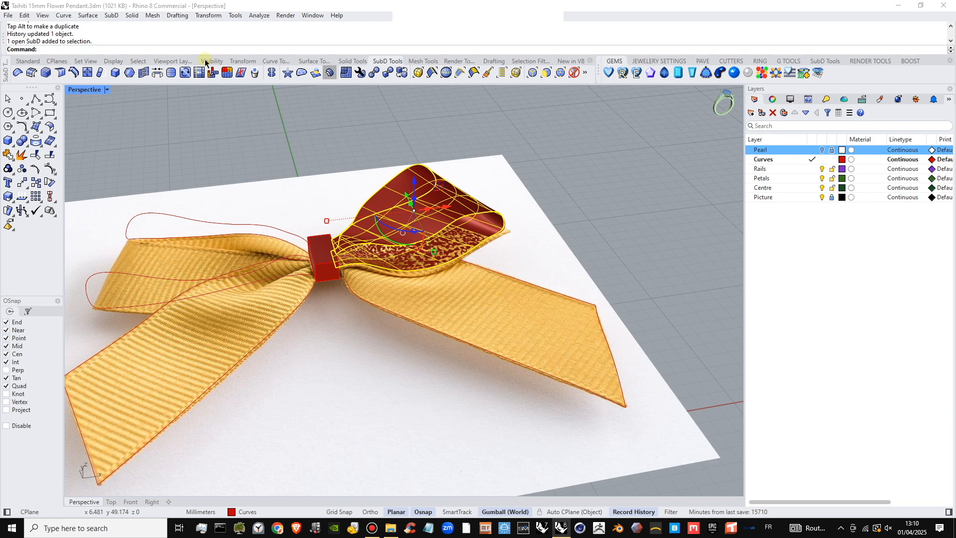
pyautogui.click(112, 16)
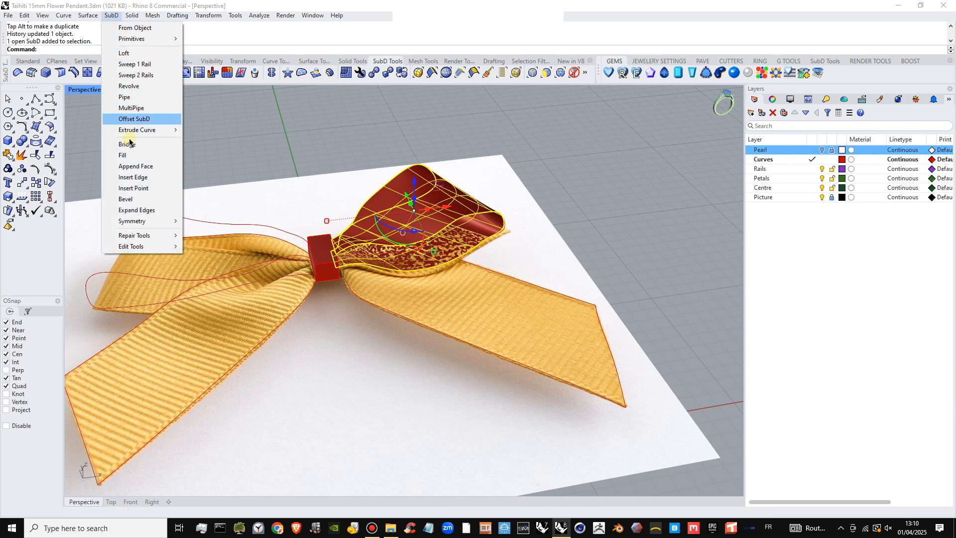
pyautogui.moveTo(313, 15)
pyautogui.click(341, 7)
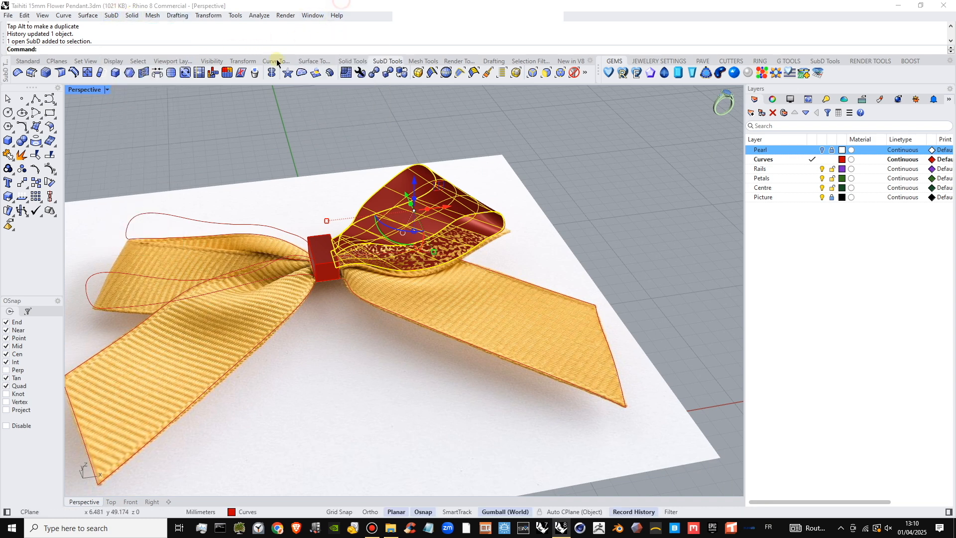
pyautogui.click(331, 75)
pyautogui.moveTo(388, 224); pyautogui.dragTo(408, 189, button='right')
pyautogui.scroll(2, 420, 195)
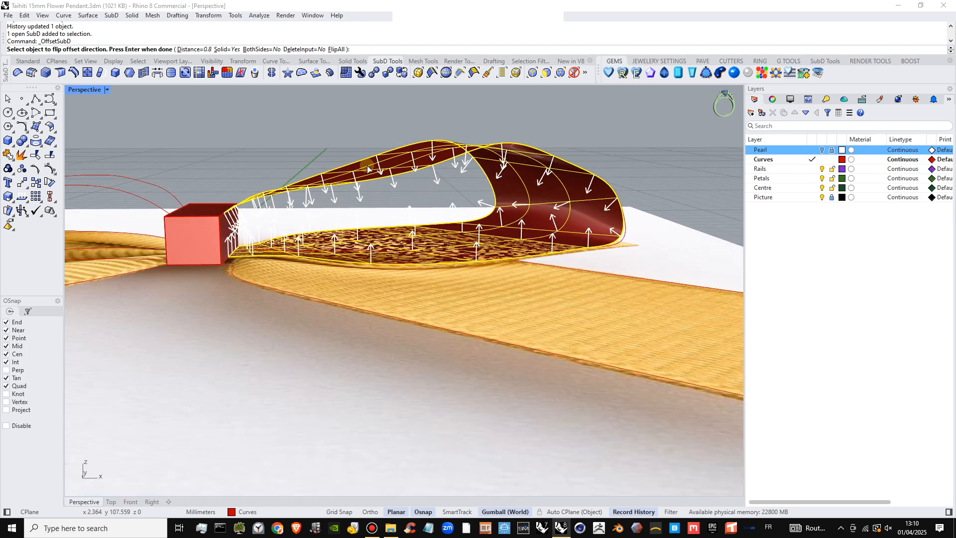
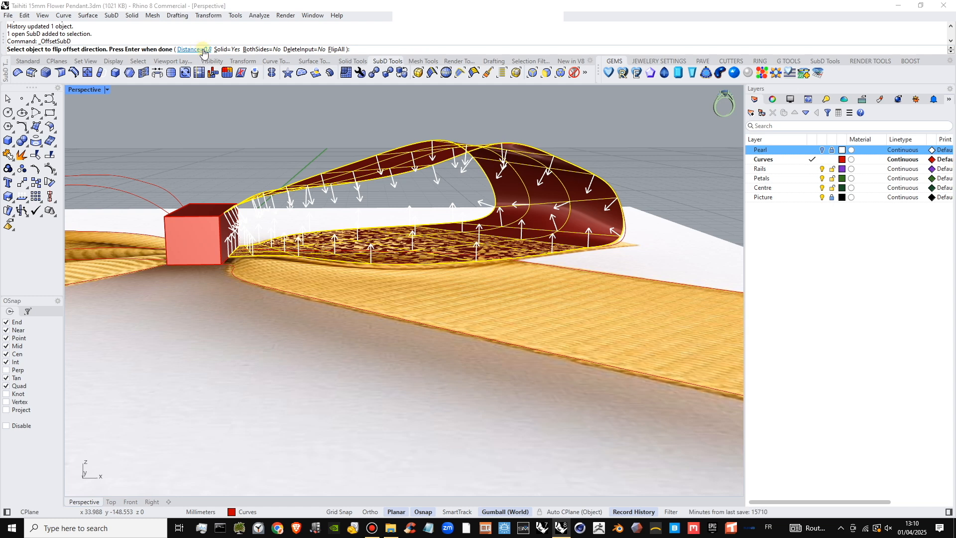
pyautogui.click(190, 50)
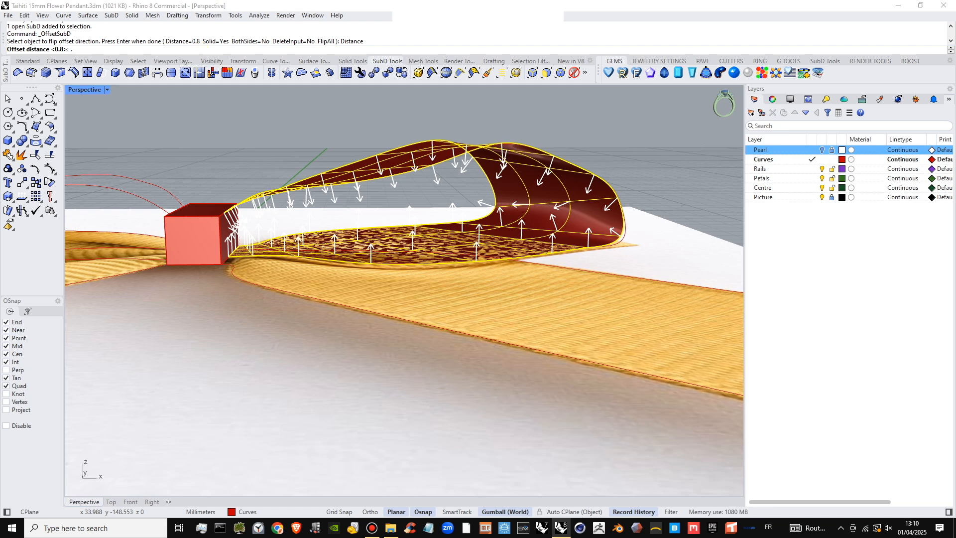
pyautogui.press('Return')
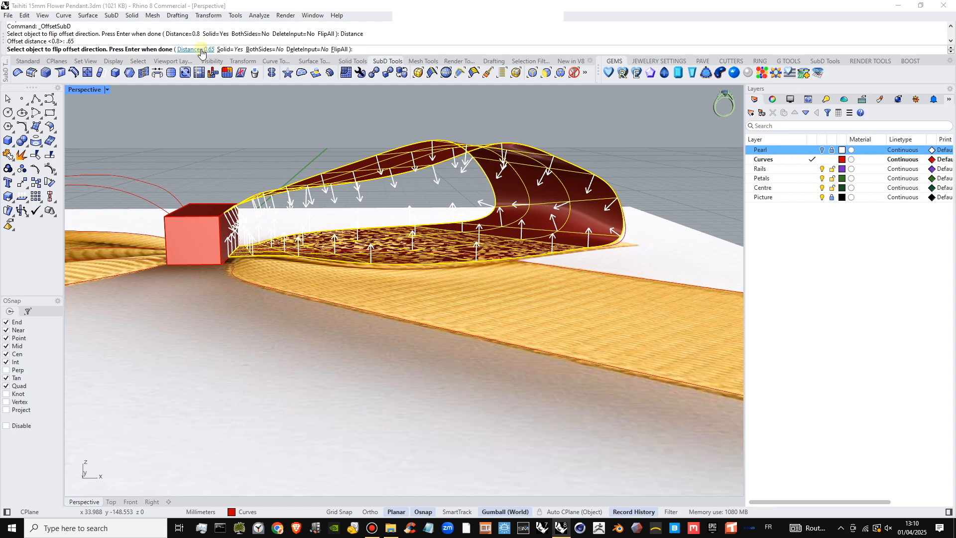
pyautogui.press('Return')
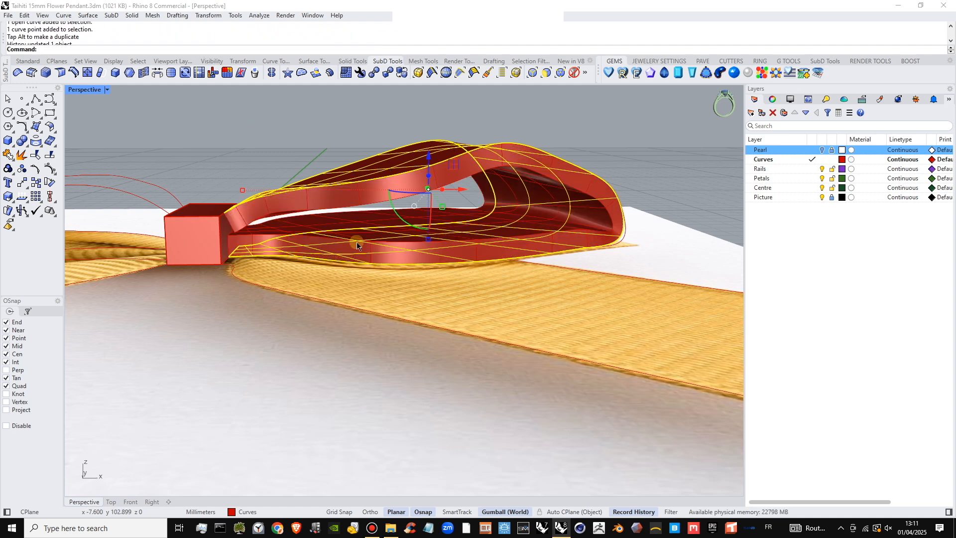
# - Examine the thickened loop from several angles, especially where its ends meet the box at the knot
pyautogui.scroll(-4, 357, 241)
pyautogui.moveTo(357, 241); pyautogui.dragTo(349, 187, button='right')
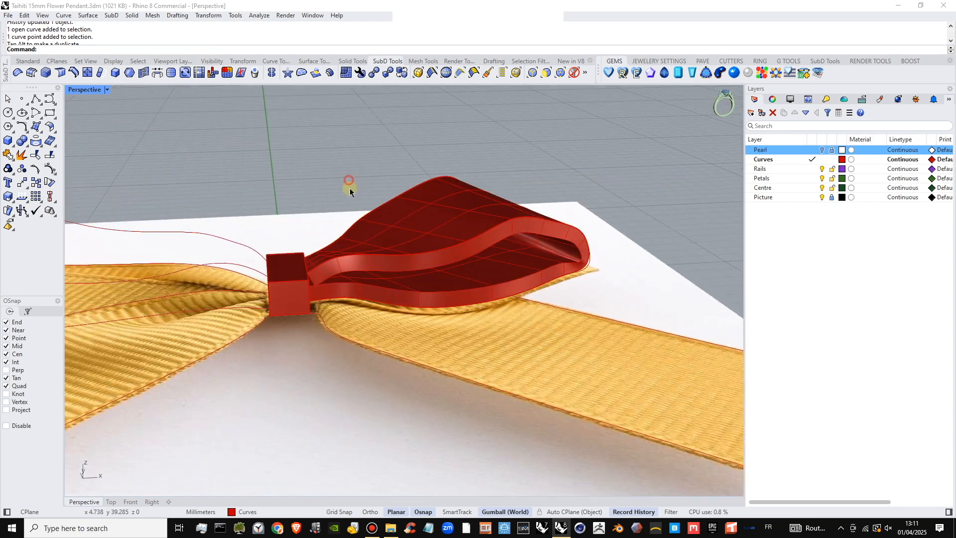
pyautogui.scroll(3, 270, 244)
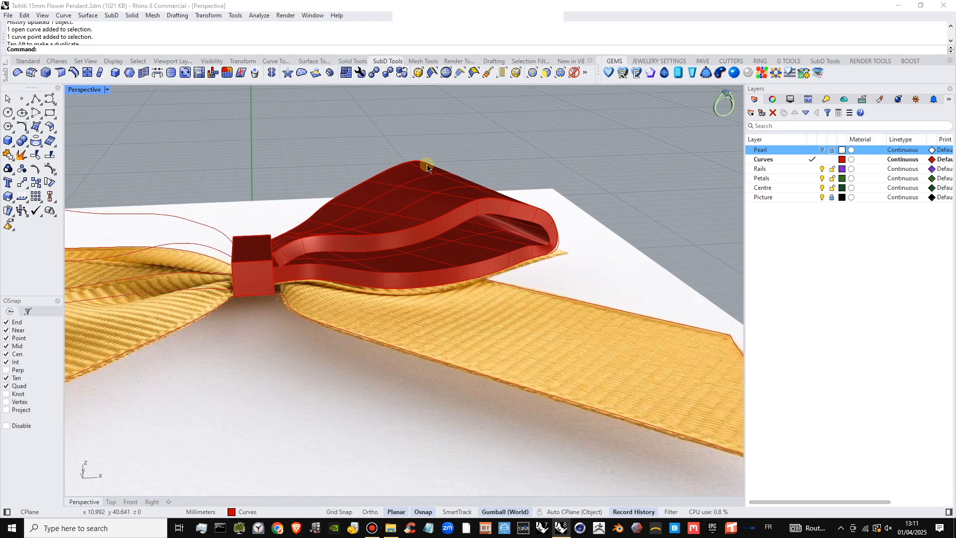
pyautogui.moveTo(532, 217); pyautogui.dragTo(226, 262, button='right')
pyautogui.moveTo(366, 275); pyautogui.dragTo(424, 280, button='right')
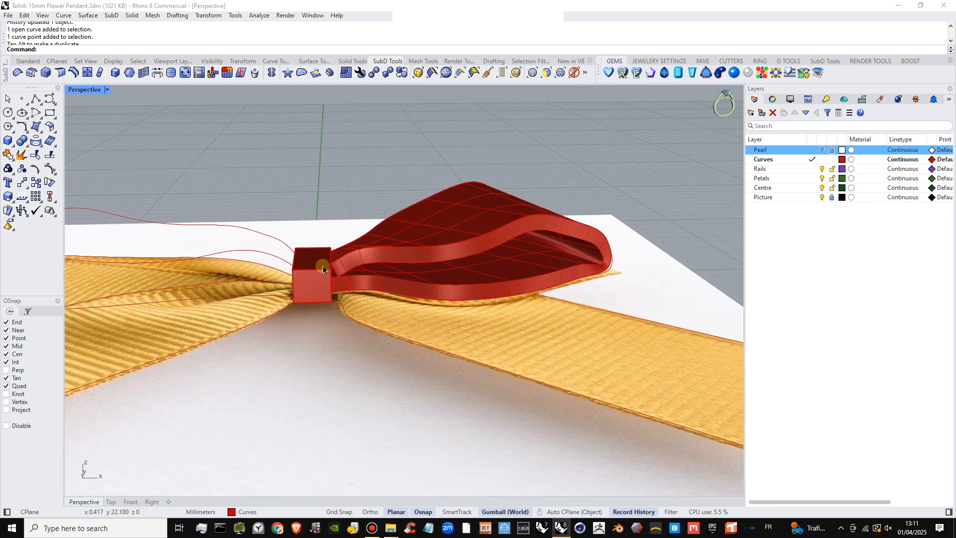
pyautogui.scroll(5, 323, 267)
pyautogui.moveTo(352, 264); pyautogui.dragTo(360, 162, button='right')
pyautogui.scroll(5, 357, 197)
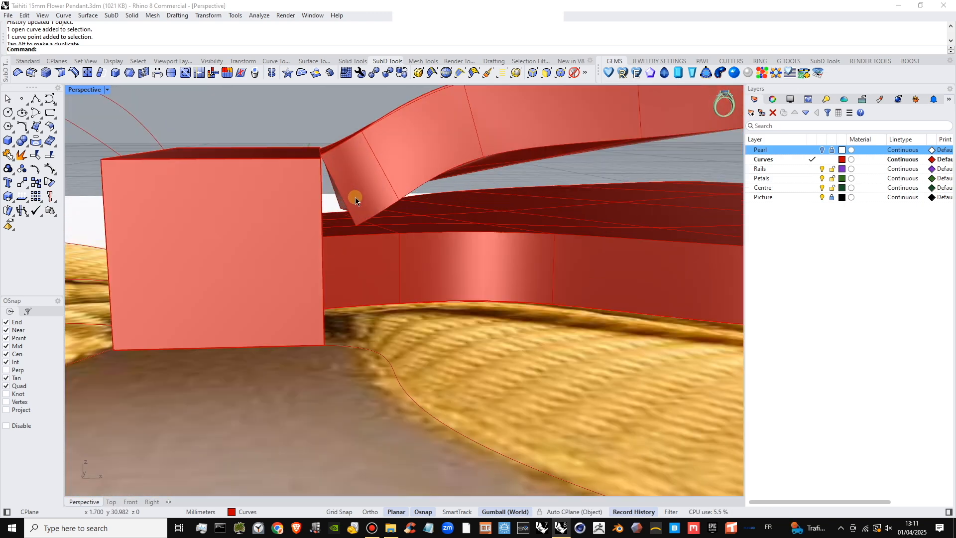
pyautogui.scroll(-6, 430, 133)
pyautogui.scroll(5, 384, 188)
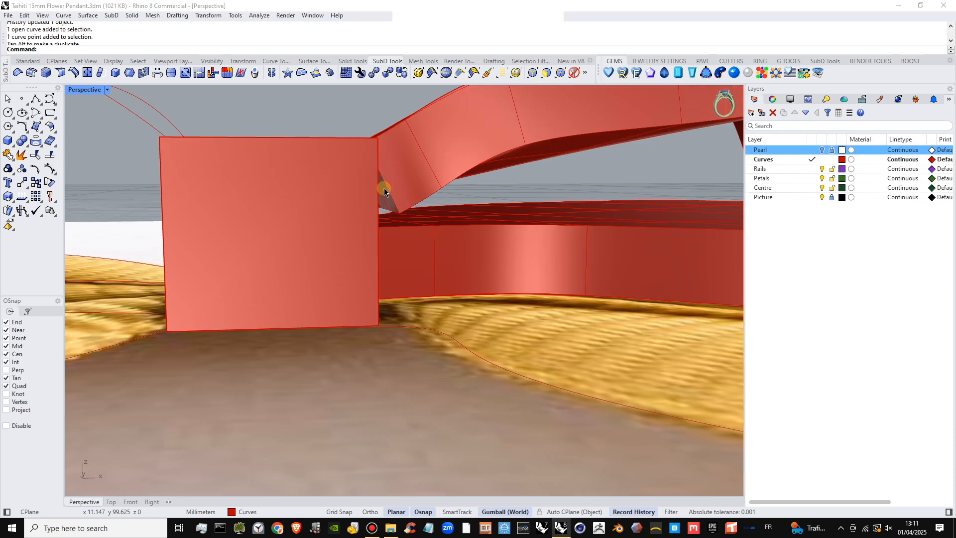
pyautogui.moveTo(384, 187); pyautogui.dragTo(362, 232, button='right')
pyautogui.scroll(-8, 345, 217)
pyautogui.scroll(-9, 369, 193)
pyautogui.scroll(4, 342, 276)
# - Delete the extruded box at the bow's knot
pyautogui.click(346, 248)
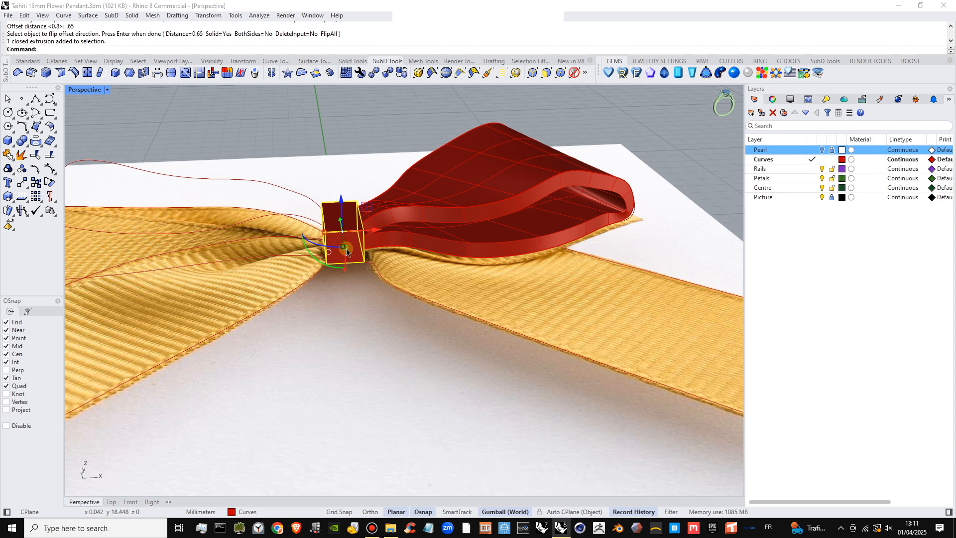
pyautogui.press('Delete')
pyautogui.moveTo(351, 250); pyautogui.dragTo(361, 246, button='right')
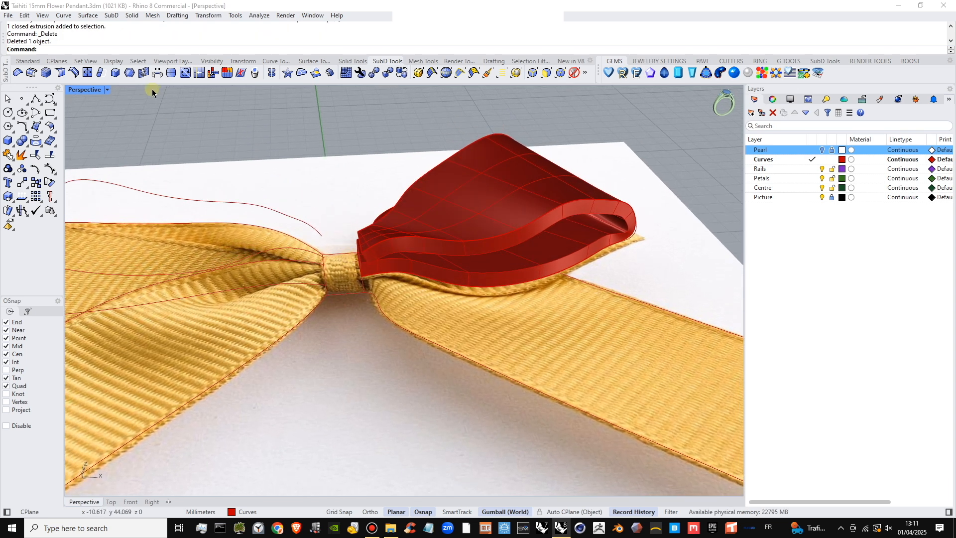
# - Draw a SubD box on the knot's traced rectangle with two faces per direction, about 2.6 mm high, disabling object snaps for the height
pyautogui.click(111, 15)
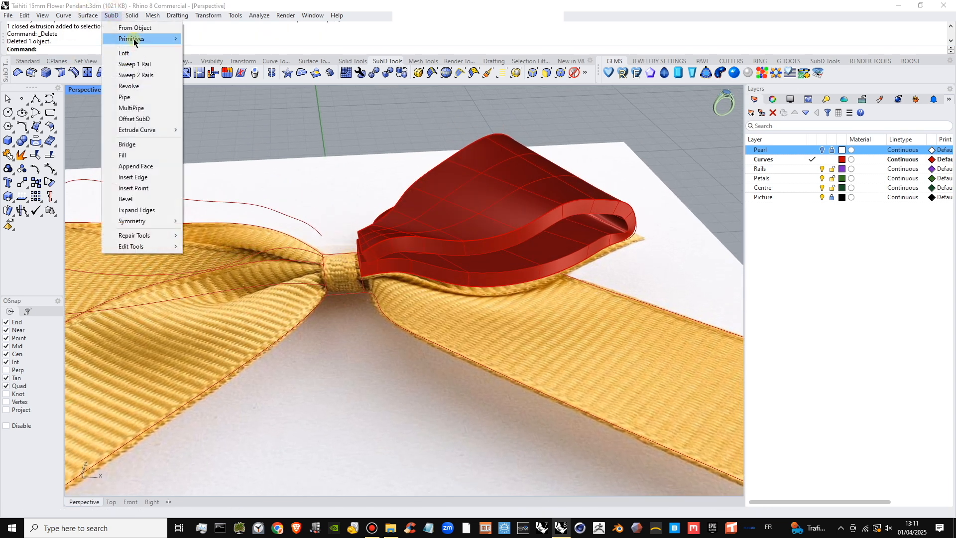
pyautogui.moveTo(139, 39)
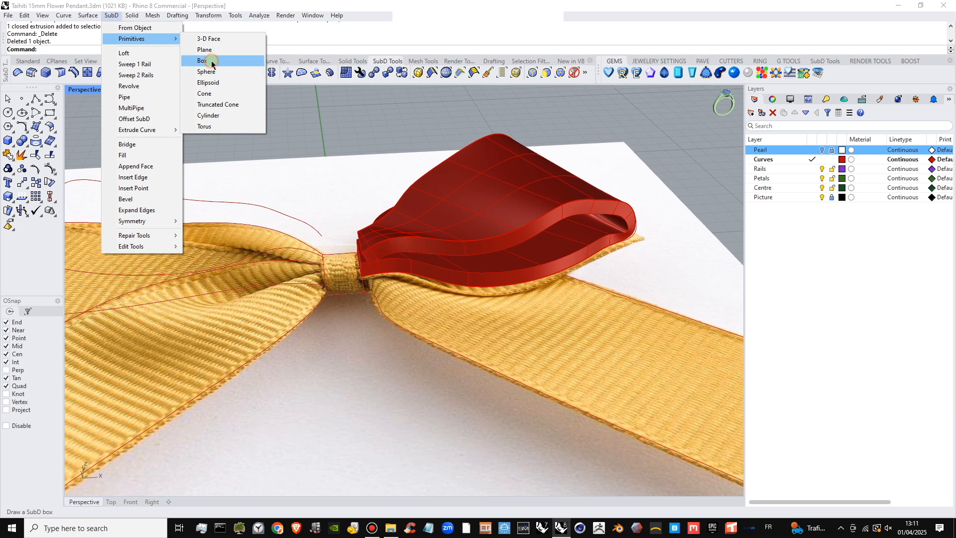
pyautogui.click(211, 60)
pyautogui.doubleClick(95, 90)
pyautogui.scroll(6, 225, 115)
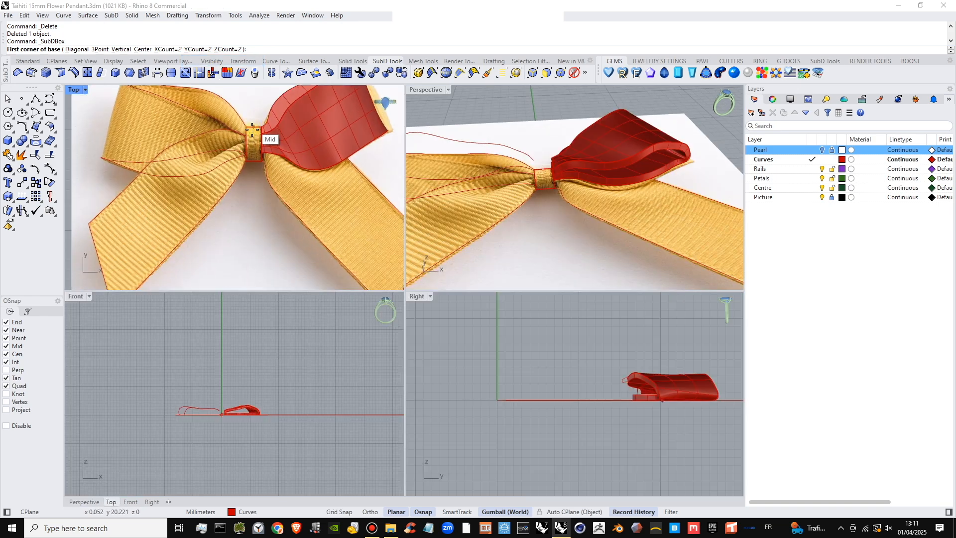
pyautogui.click(225, 115)
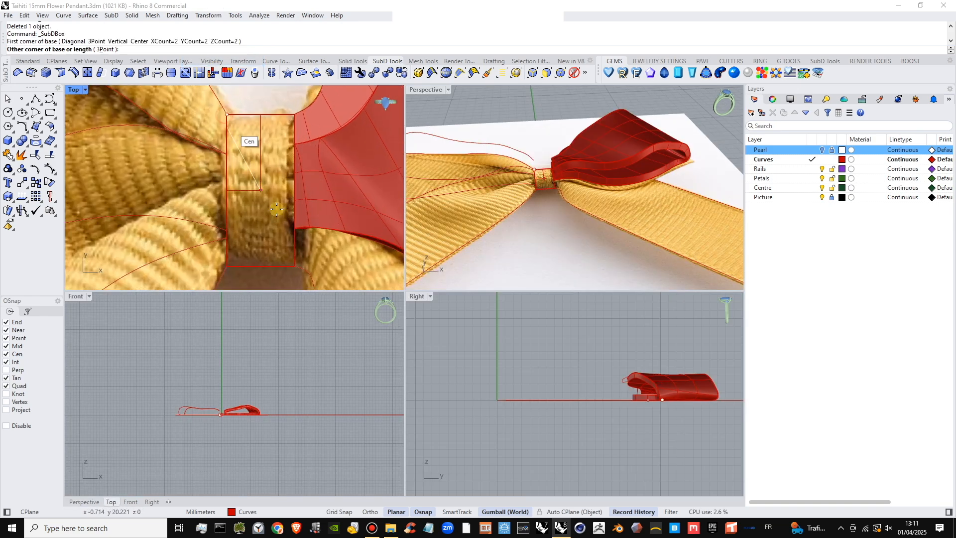
pyautogui.click(295, 266)
pyautogui.scroll(3, 231, 405)
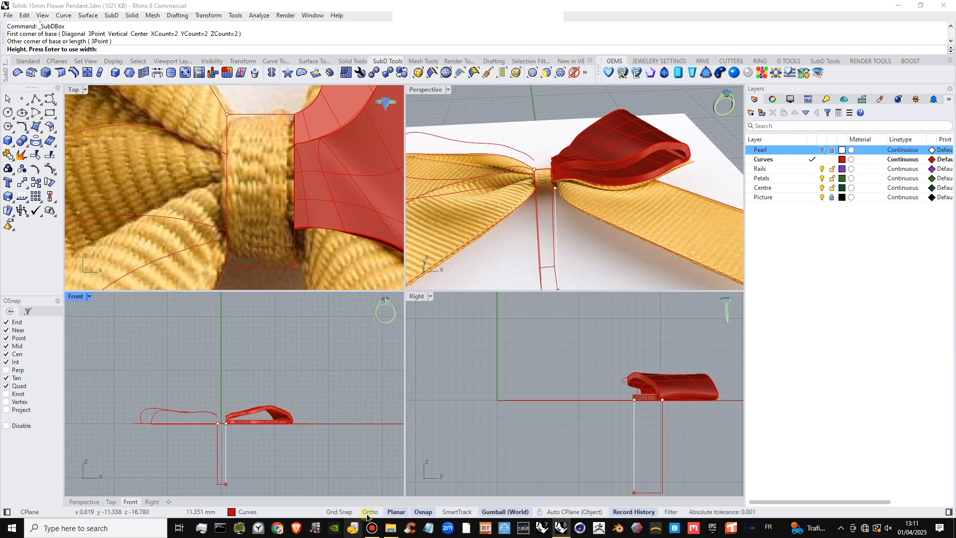
pyautogui.click(423, 511)
pyautogui.scroll(3, 234, 420)
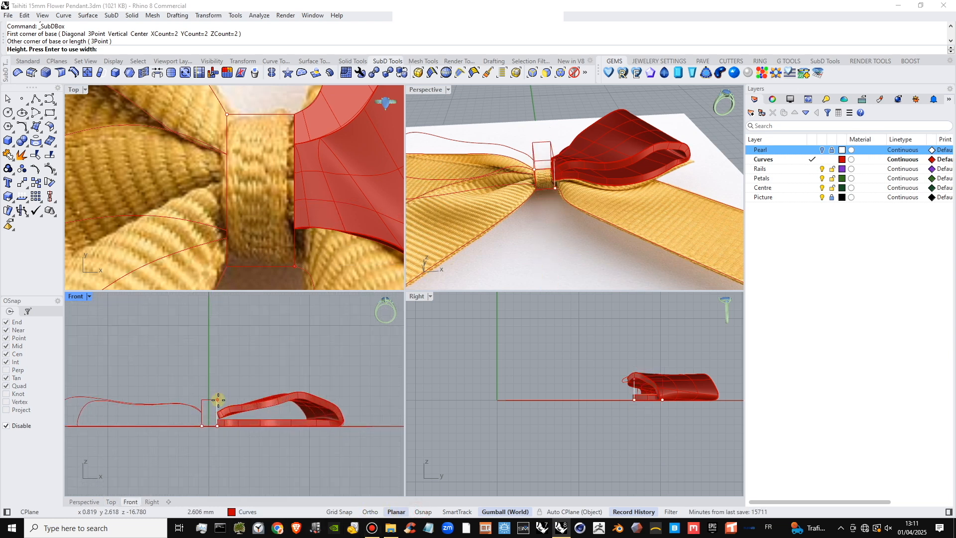
pyautogui.click(221, 403)
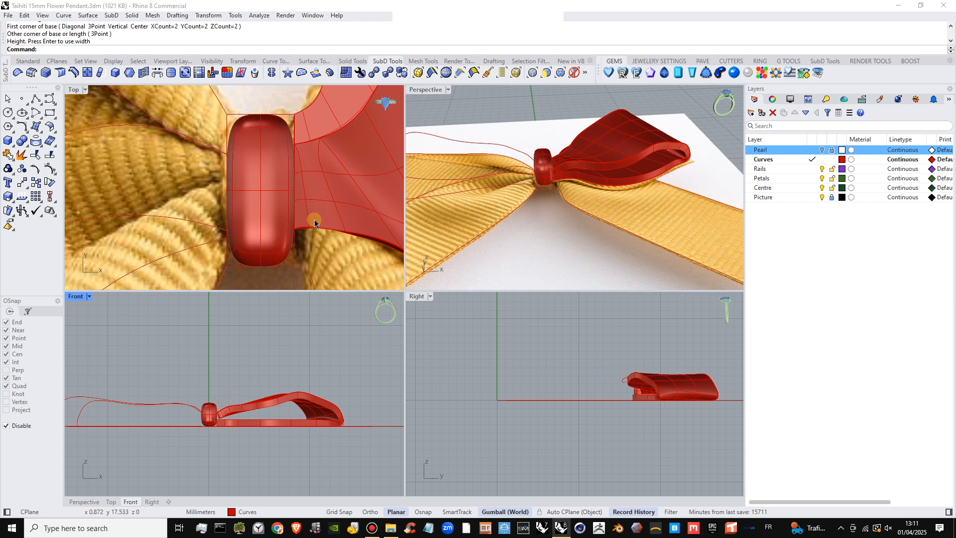
# - Scale the SubD knot wider along X so it overlaps the loop's ends, then deselect it
pyautogui.scroll(4, 546, 191)
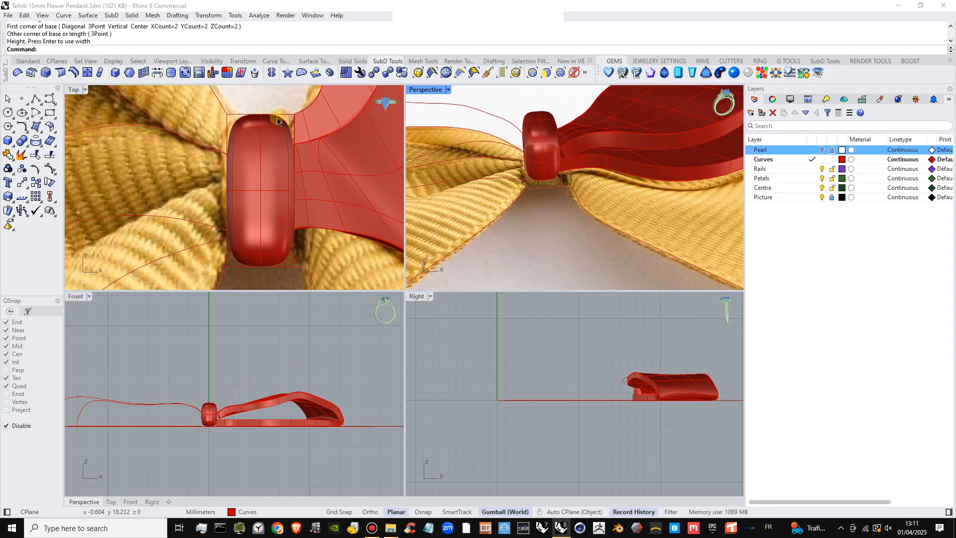
pyautogui.click(282, 140)
pyautogui.scroll(-4, 556, 180)
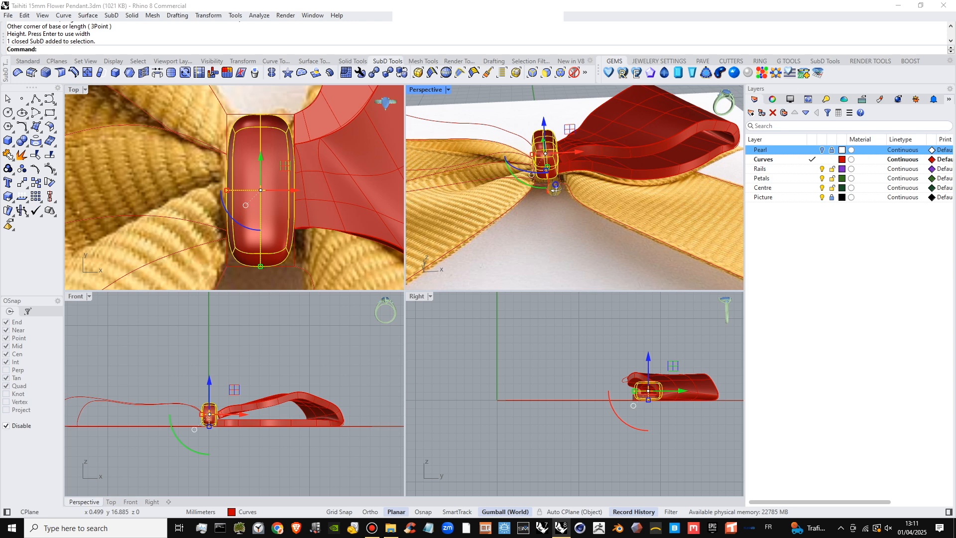
pyautogui.moveTo(556, 180); pyautogui.dragTo(554, 195, button='right')
pyautogui.scroll(5, 526, 180)
pyautogui.moveTo(532, 163); pyautogui.dragTo(519, 167)
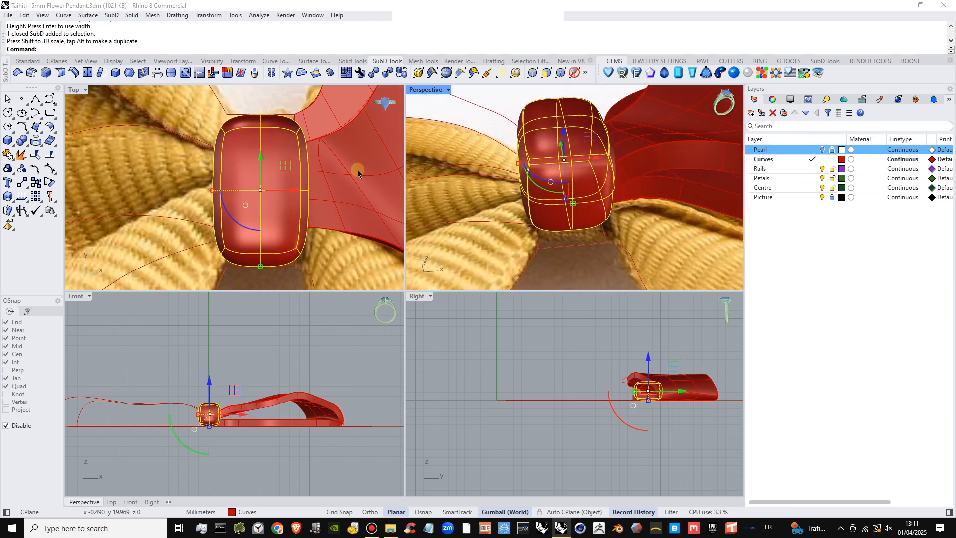
pyautogui.moveTo(563, 192); pyautogui.dragTo(501, 156, button='right')
pyautogui.click(690, 128)
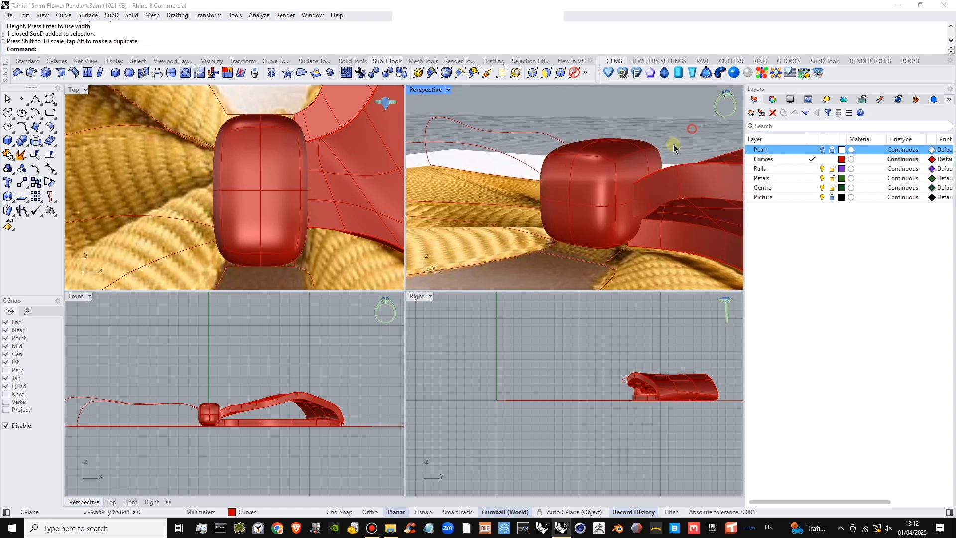
# - Lower the SubD knot slightly along Z relative to the ribbon loop
pyautogui.moveTo(649, 184); pyautogui.dragTo(607, 180, button='right')
pyautogui.click(606, 180)
pyautogui.moveTo(602, 163); pyautogui.dragTo(601, 178)
pyautogui.click(642, 145)
# - Shift the SubD knot slightly along positive Y, away from the ribbon tails, and deselect it
pyautogui.moveTo(631, 189); pyautogui.dragTo(550, 216, button='right')
pyautogui.click(531, 201)
pyautogui.click(530, 211)
pyautogui.click(539, 180)
pyautogui.scroll(3, 563, 195)
pyautogui.moveTo(505, 185); pyautogui.dragTo(517, 187)
pyautogui.click(460, 89)
pyautogui.moveTo(460, 91); pyautogui.dragTo(547, 225, button='right')
pyautogui.scroll(5, 572, 207)
# - Lengthen the SubD knot along Y, nudge it back toward the tails, and widen it slightly along X
pyautogui.click(570, 184)
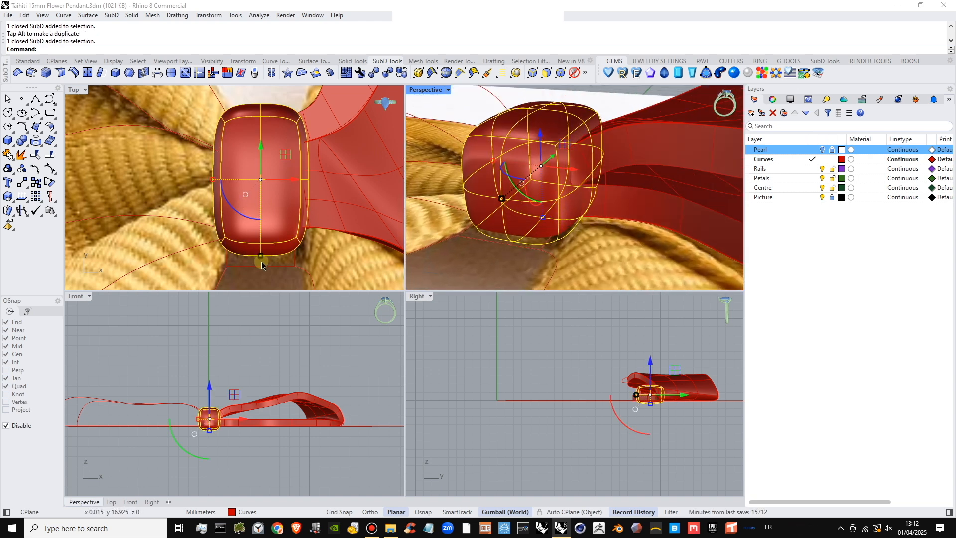
pyautogui.moveTo(260, 256); pyautogui.dragTo(260, 262)
pyautogui.moveTo(260, 145); pyautogui.dragTo(260, 148)
pyautogui.moveTo(209, 183); pyautogui.dragTo(202, 183)
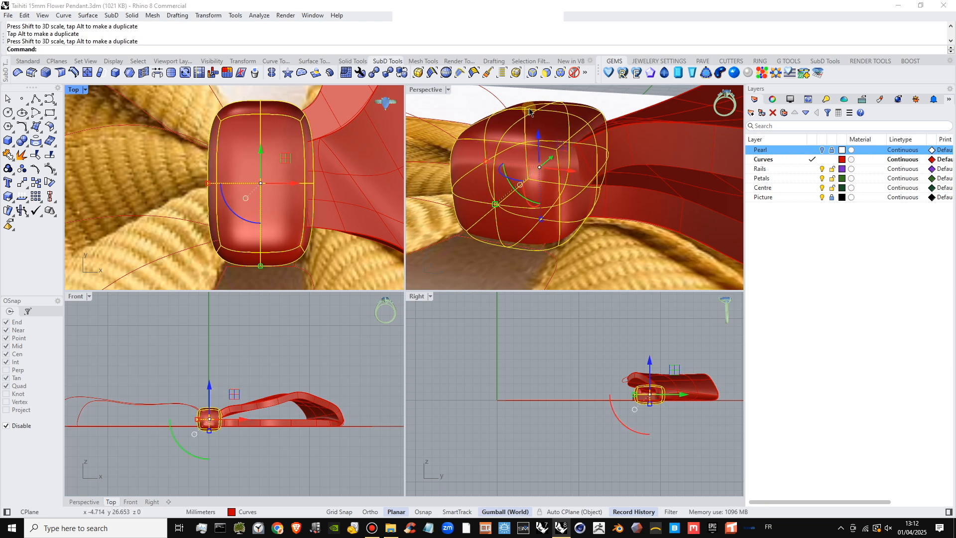
pyautogui.moveTo(530, 112); pyautogui.dragTo(543, 191, button='right')
pyautogui.press('Escape')
pyautogui.click(548, 211)
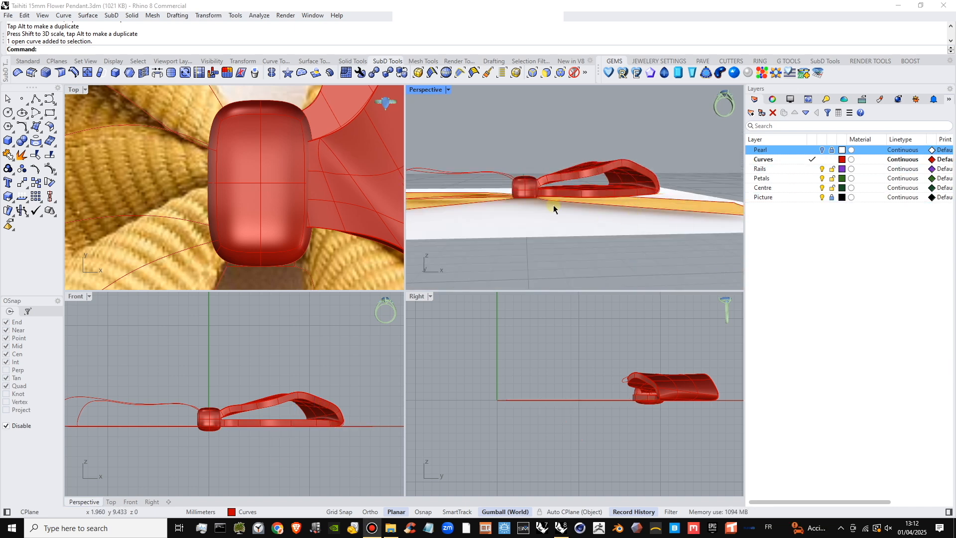
pyautogui.moveTo(554, 205); pyautogui.dragTo(569, 279, button='right')
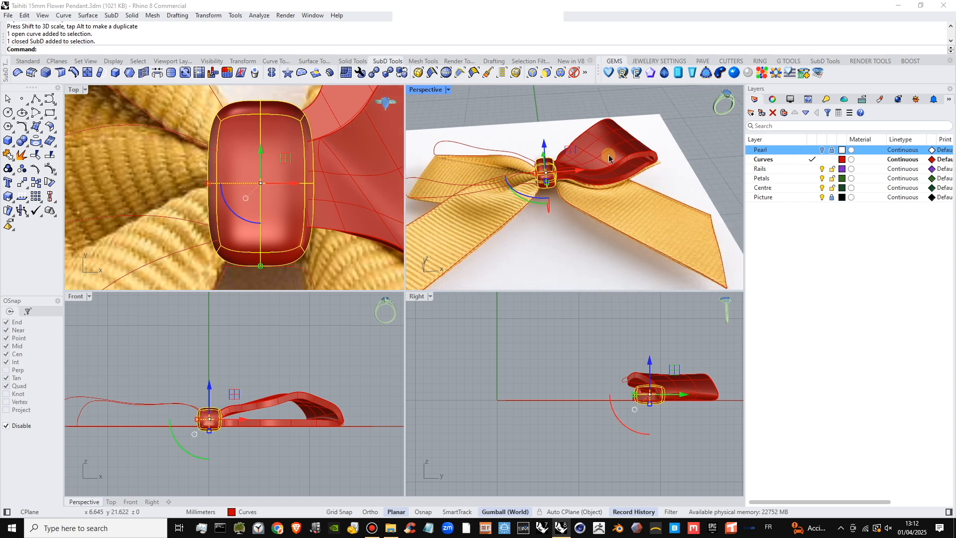
# - Move the SubD knot and the thickened ribbon loop to the Petals layer
pyautogui.click(547, 170)
pyautogui.click(605, 162)
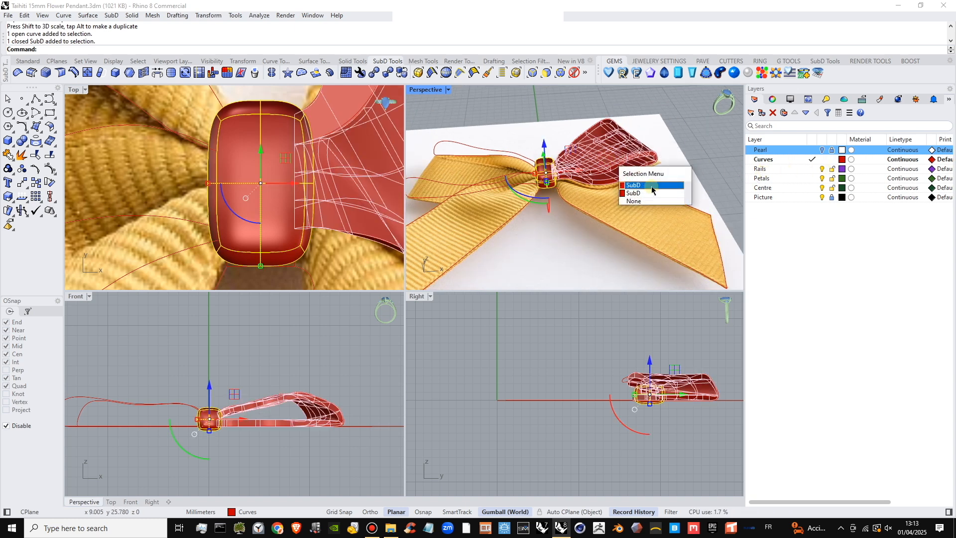
pyautogui.click(647, 182)
pyautogui.rightClick(791, 179)
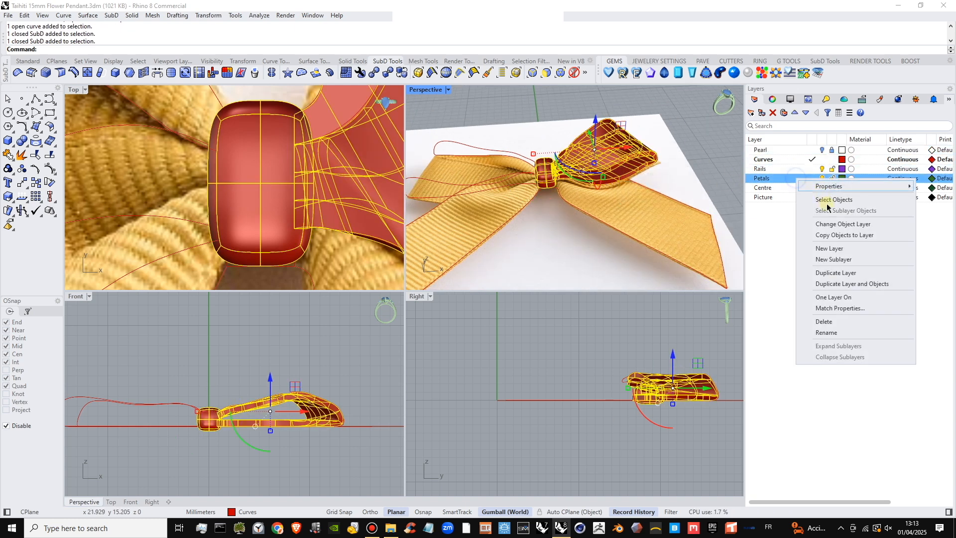
pyautogui.click(835, 222)
pyautogui.click(704, 152)
# - Delete the original open lofted SubD that remains on the thickened loop
pyautogui.scroll(5, 584, 158)
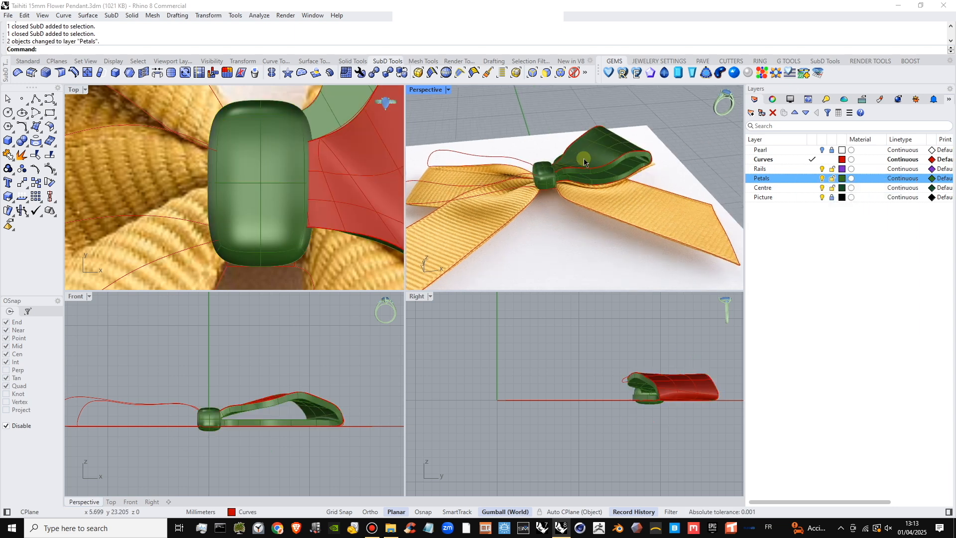
pyautogui.click(633, 167)
pyautogui.click(648, 190)
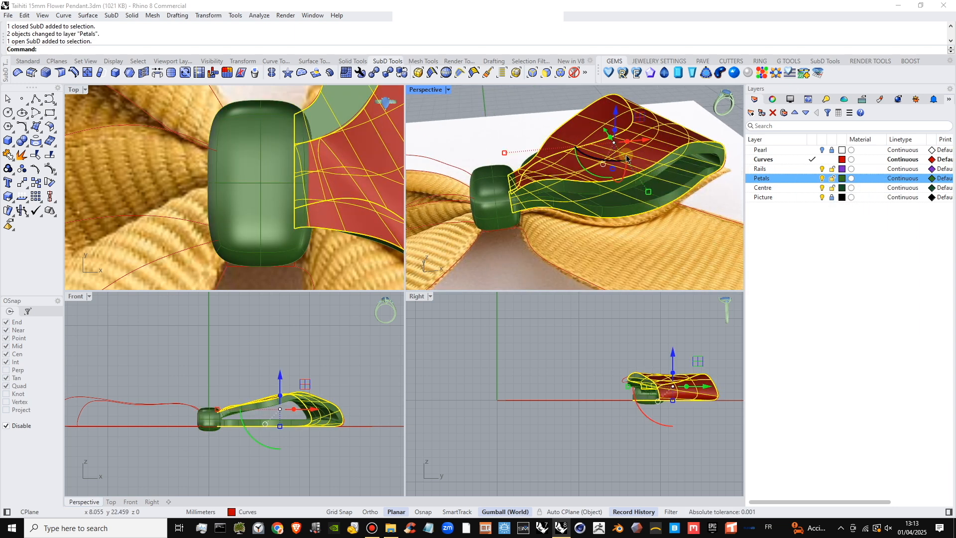
pyautogui.press('Delete')
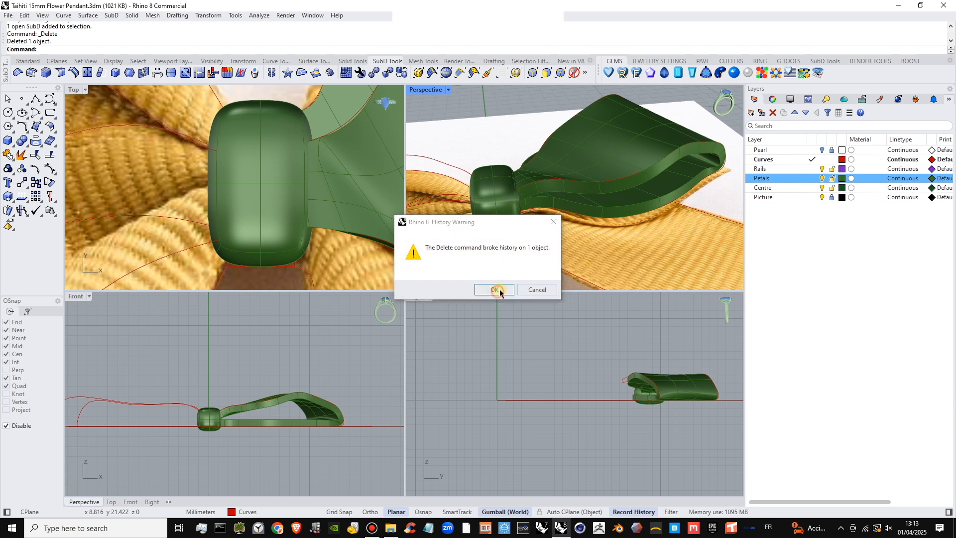
# - Undo the deletion of the original open lofted SubD and clear the selection
pyautogui.click(499, 290)
pyautogui.hotkey('ctrl', 'z')
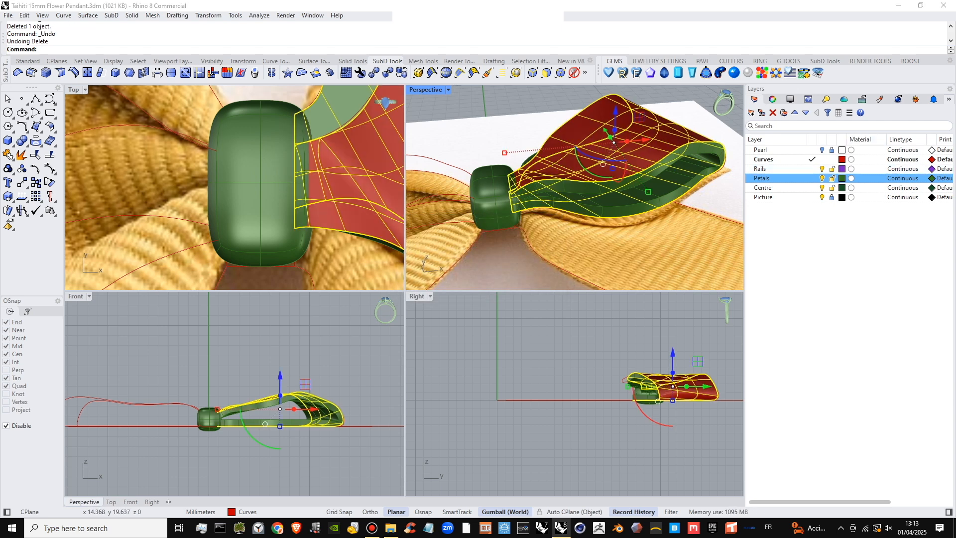
pyautogui.hotkey('ctrl', 'z')
pyautogui.moveTo(573, 229); pyautogui.dragTo(707, 130, button='right')
pyautogui.press('Escape')
# - Raise a control point of the loop's front edge curve near the outer bend and shift it slightly outward along X
pyautogui.moveTo(624, 188); pyautogui.dragTo(588, 186, button='right')
pyautogui.click(568, 167)
pyautogui.click(620, 193)
pyautogui.click(638, 167)
pyautogui.click(666, 194)
pyautogui.click(643, 160)
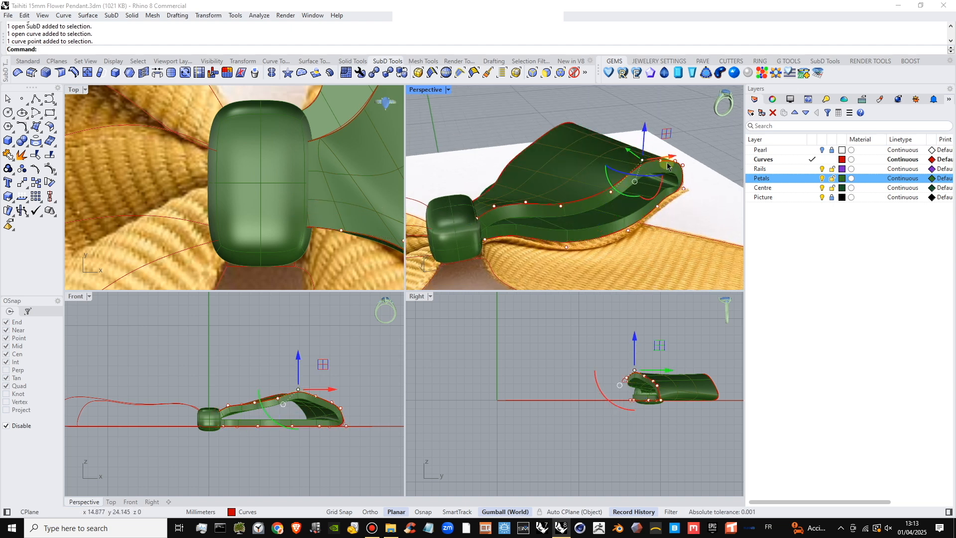
pyautogui.click(661, 162)
pyautogui.moveTo(664, 143); pyautogui.dragTo(665, 140)
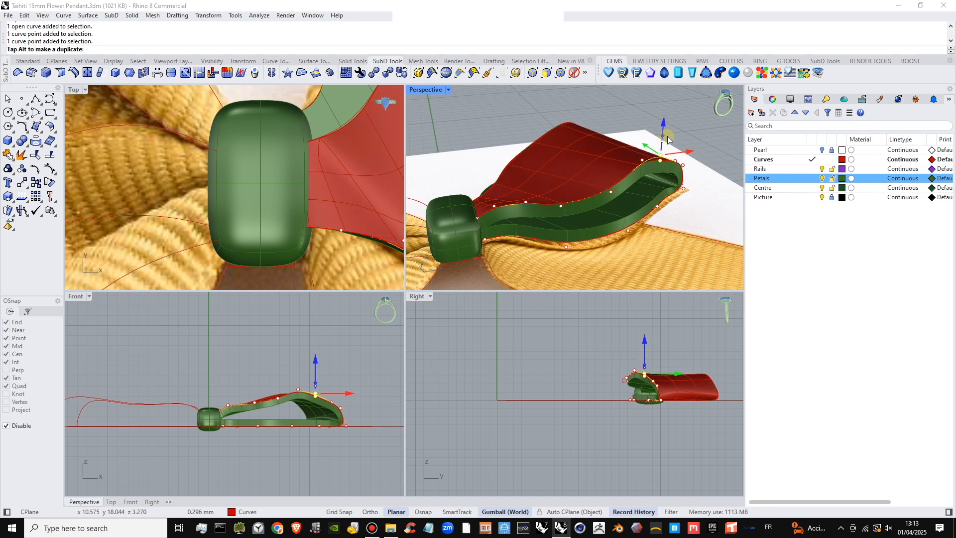
pyautogui.moveTo(668, 139); pyautogui.dragTo(669, 139)
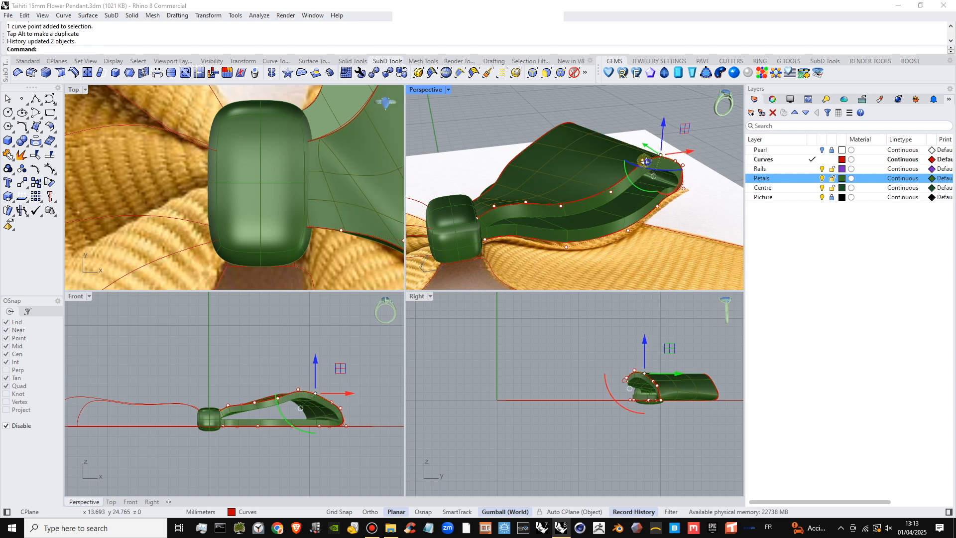
pyautogui.moveTo(647, 162)
pyautogui.mouseDown(button='right')
pyautogui.moveTo(621, 157)
pyautogui.moveTo(642, 168)
pyautogui.mouseUp(button='right')
pyautogui.moveTo(647, 166); pyautogui.dragTo(656, 170)
pyautogui.moveTo(656, 169); pyautogui.dragTo(650, 168, button='right')
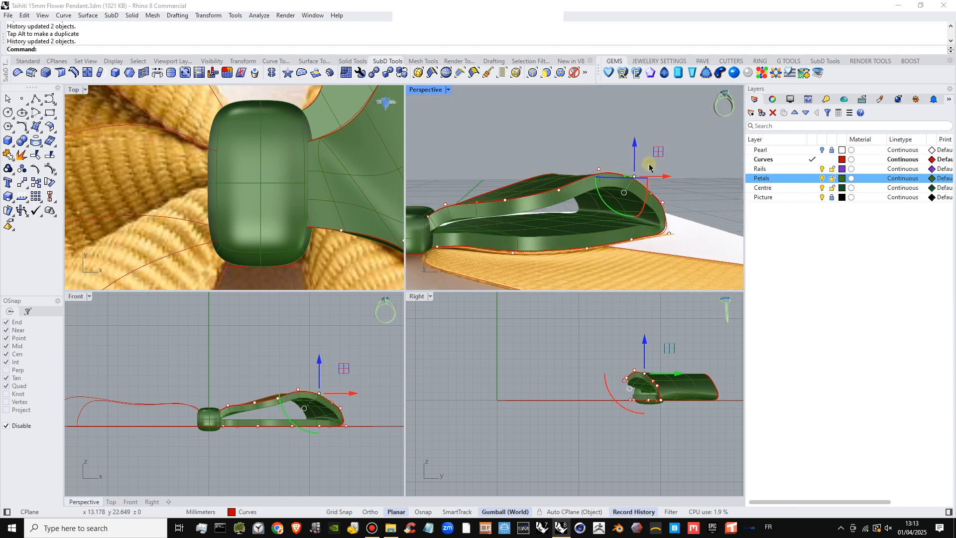
# - Raise the control point midway along the upper front edge curve of the loop slightly along Z
pyautogui.click(561, 192)
pyautogui.click(585, 218)
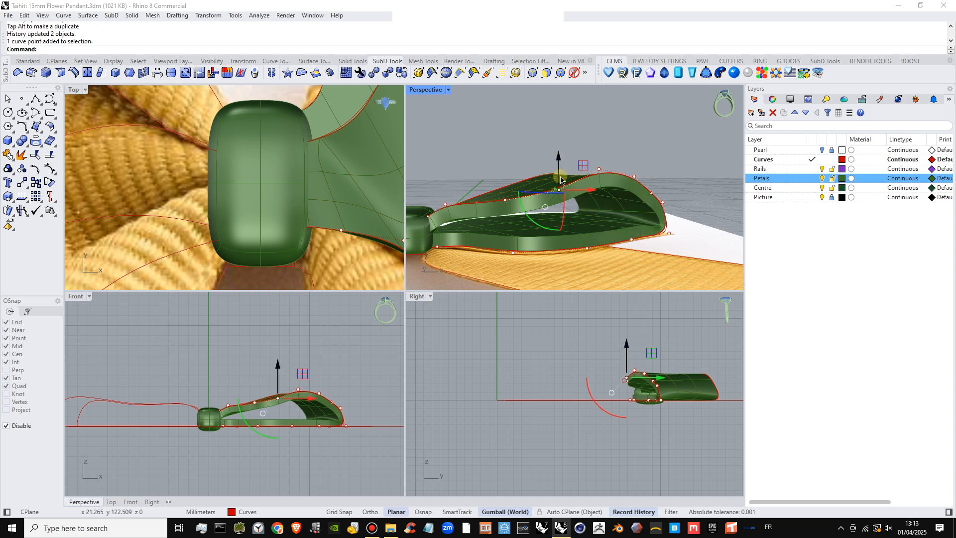
pyautogui.moveTo(559, 174); pyautogui.dragTo(558, 167)
# - Delete the original open lofted SubD that overlaps the thickened loop
pyautogui.moveTo(559, 167); pyautogui.dragTo(566, 186, button='right')
pyautogui.scroll(-4, 574, 180)
pyautogui.scroll(2, 581, 182)
pyautogui.click(570, 184)
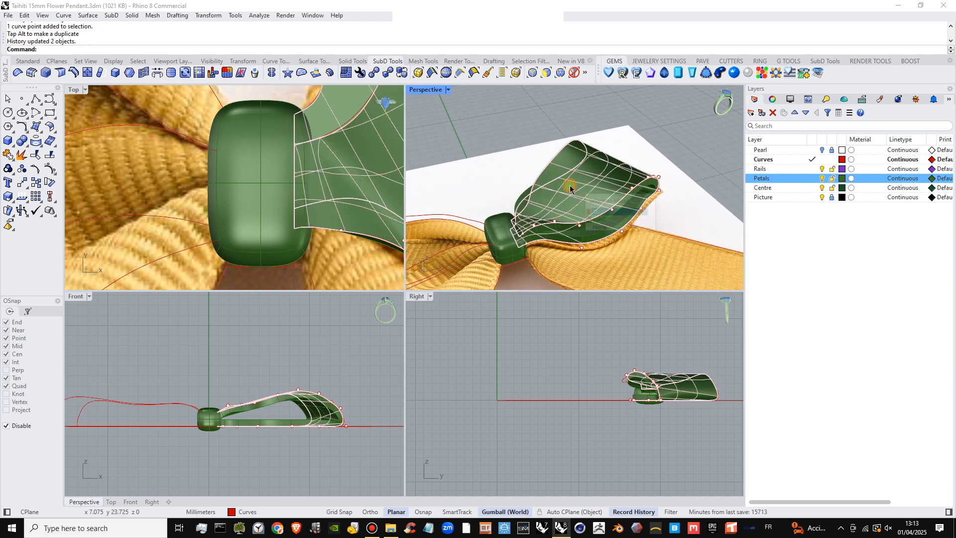
pyautogui.click(617, 213)
pyautogui.press('Delete')
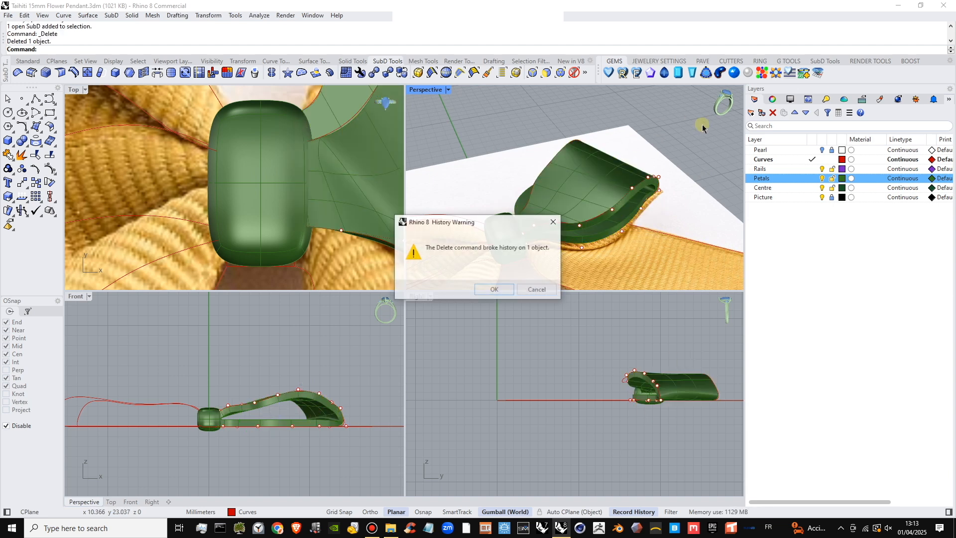
pyautogui.click(495, 289)
# - Try moving the front edge curve's control point close to the knot along Z
pyautogui.scroll(4, 598, 215)
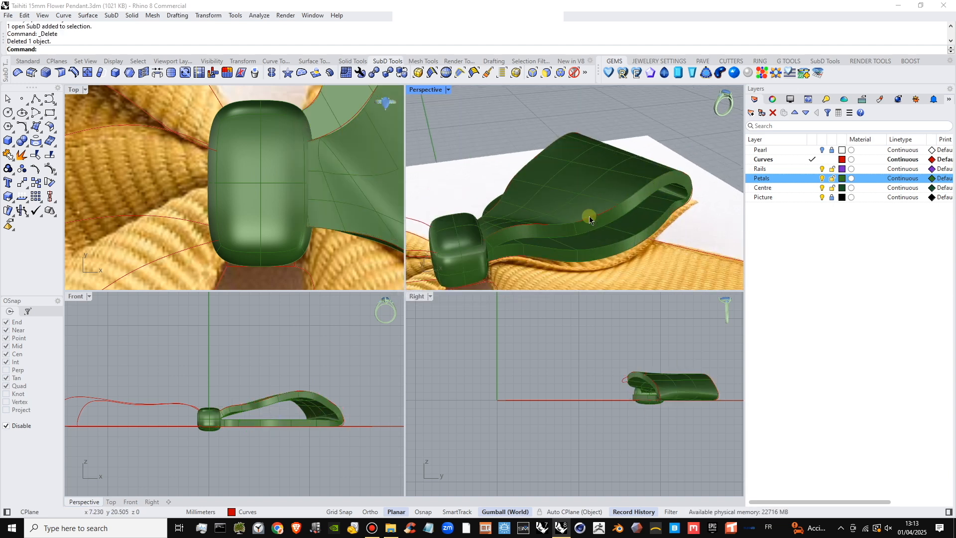
pyautogui.click(602, 221)
pyautogui.click(622, 244)
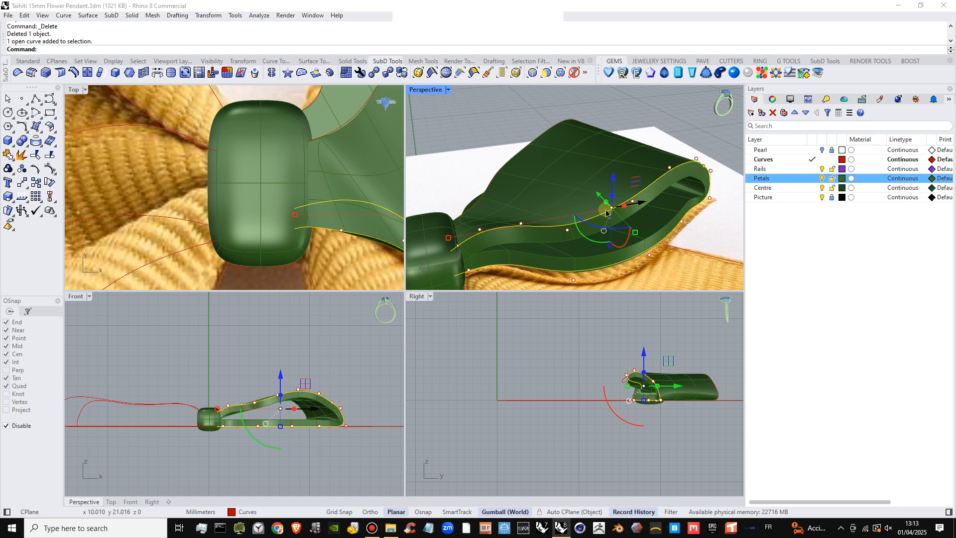
pyautogui.click(521, 224)
pyautogui.click(548, 253)
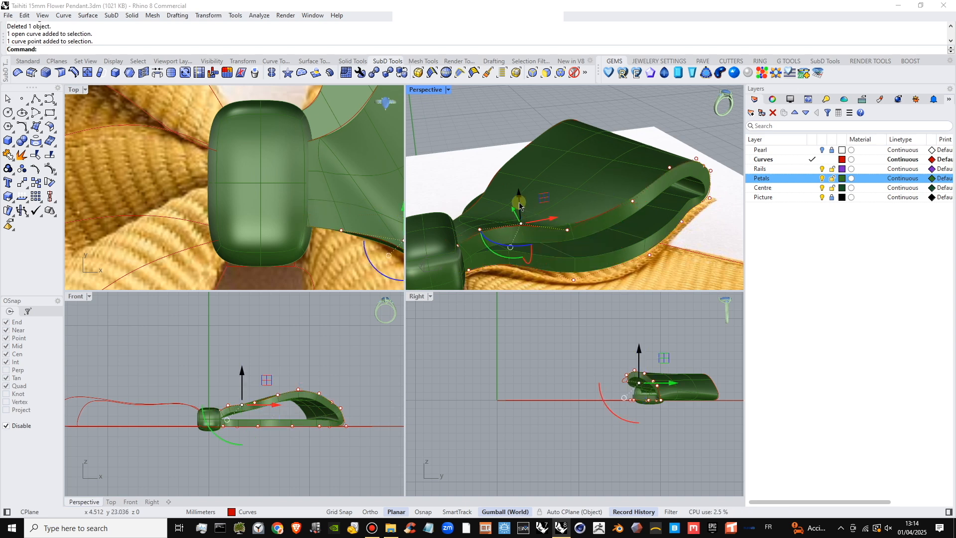
pyautogui.moveTo(519, 203); pyautogui.dragTo(570, 250)
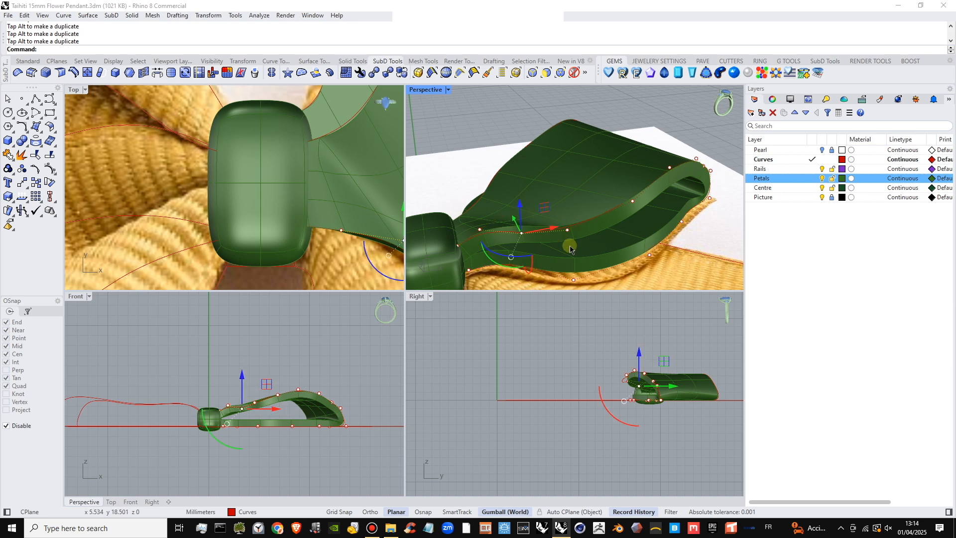
# - Undo the moves of the control point near the knot and the deletion of the open lofted SubD
pyautogui.hotkey('ctrl', 'z')
pyautogui.hotkey('ctrl', 'z')
pyautogui.hotkey('ctrl', 'z')
pyautogui.hotkey('ctrl', 'z')
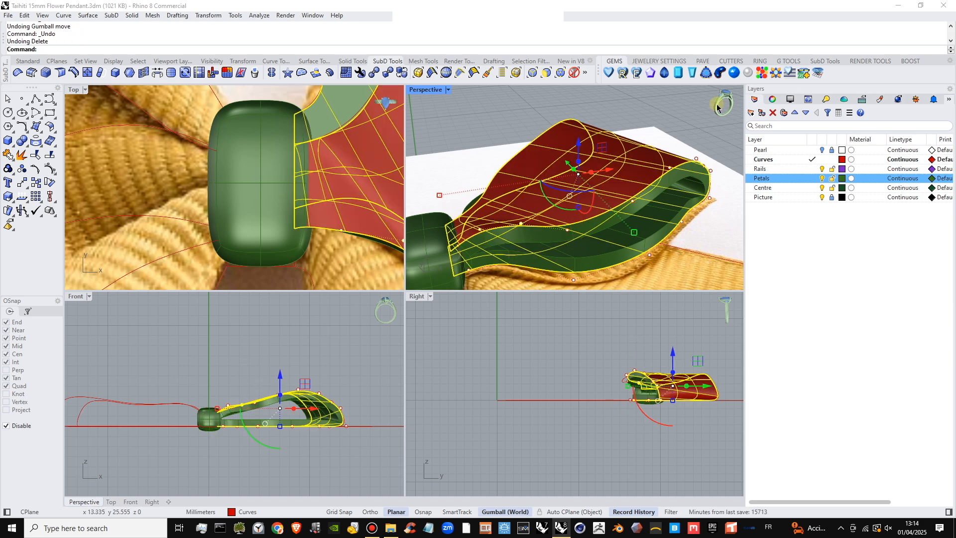
# - Create a new layer named "SUB-D Surface origin" below the Petals layer
pyautogui.click(752, 113)
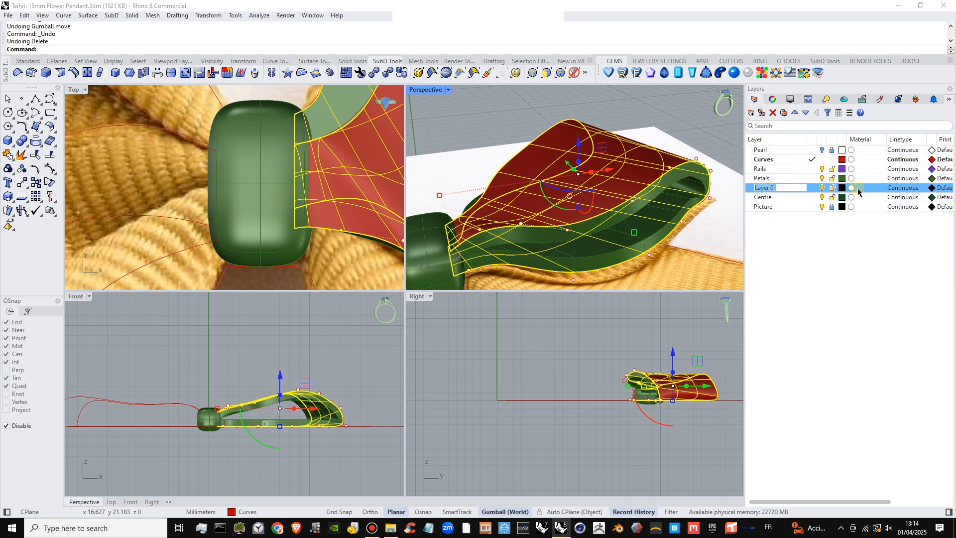
pyautogui.write('SUB')
pyautogui.write('=D Su')
pyautogui.write('rf')
pyautogui.write('ace ori')
pyautogui.write('gin')
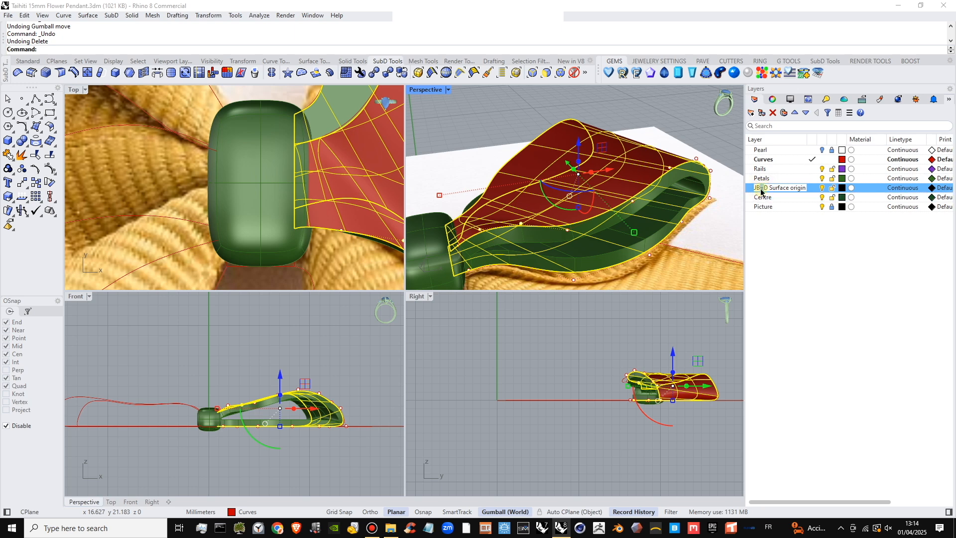
pyautogui.write('-')
pyautogui.click(808, 242)
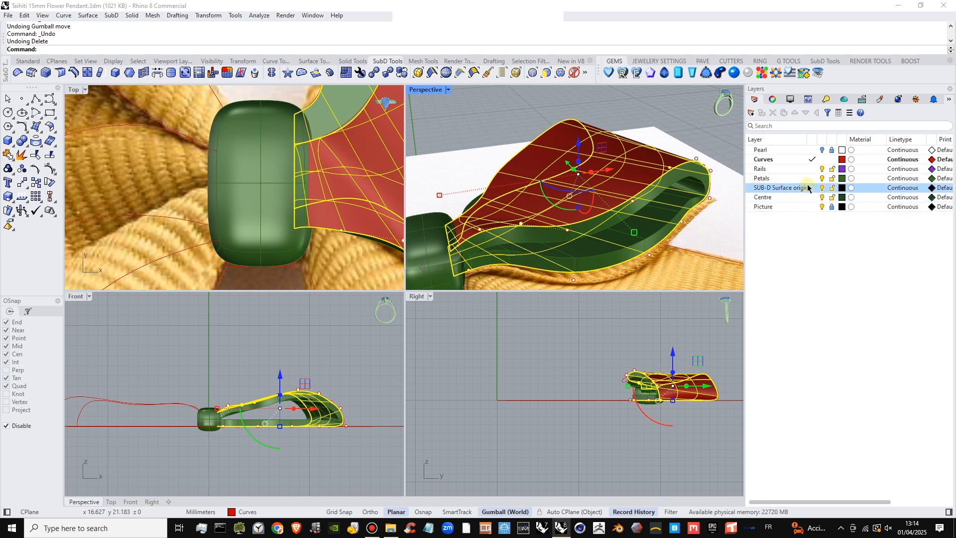
# - Move the open lofted SubD to the SUB-D Surface origin layer, and hide that layer and the Petals layer
pyautogui.rightClick(794, 187)
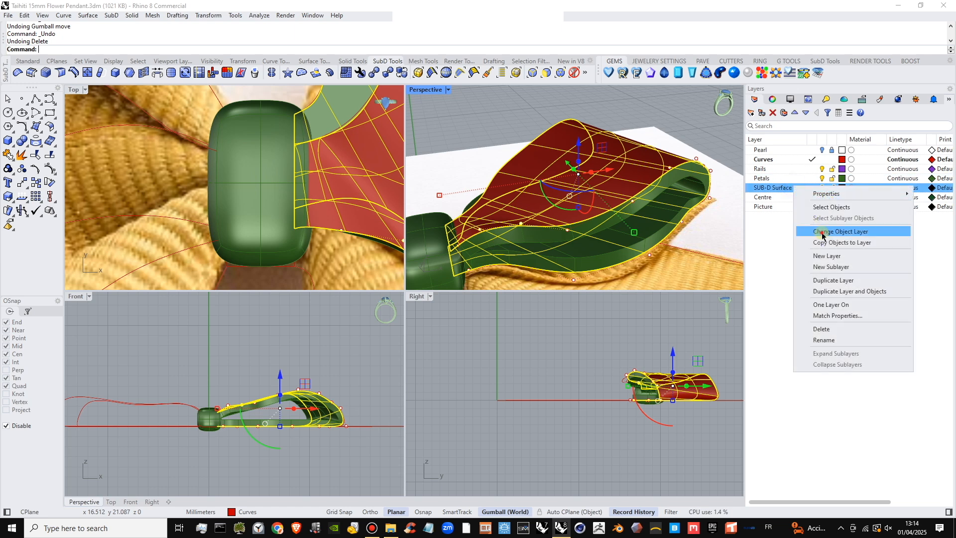
pyautogui.click(824, 232)
pyautogui.click(691, 129)
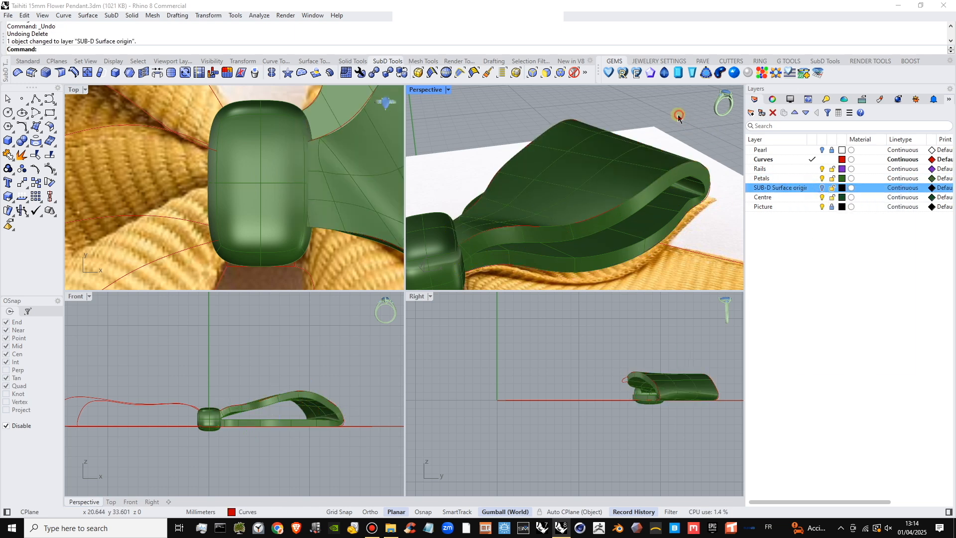
pyautogui.moveTo(689, 127); pyautogui.dragTo(638, 182, button='right')
pyautogui.click(822, 178)
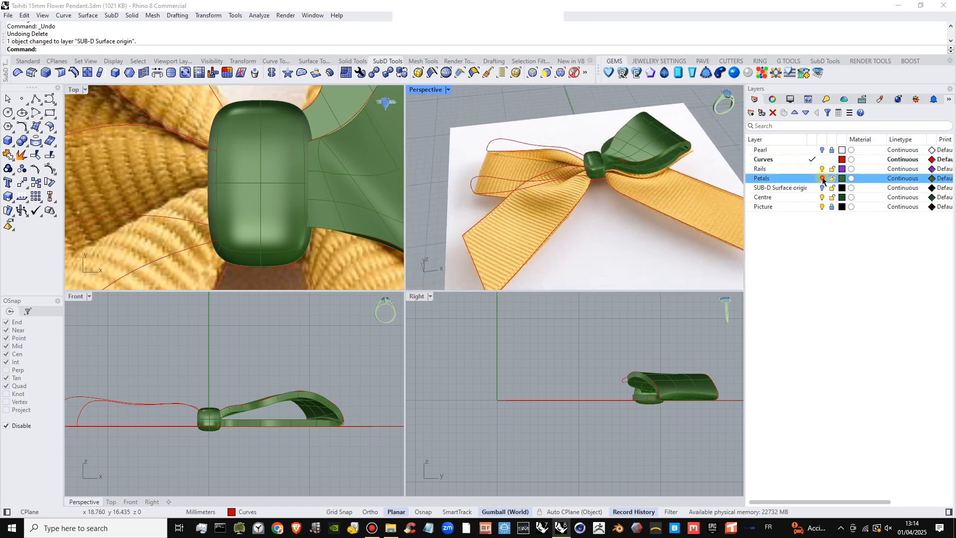
# - Join the outline curves of each of the two ribbon tails and clear the selection
pyautogui.scroll(5, 648, 169)
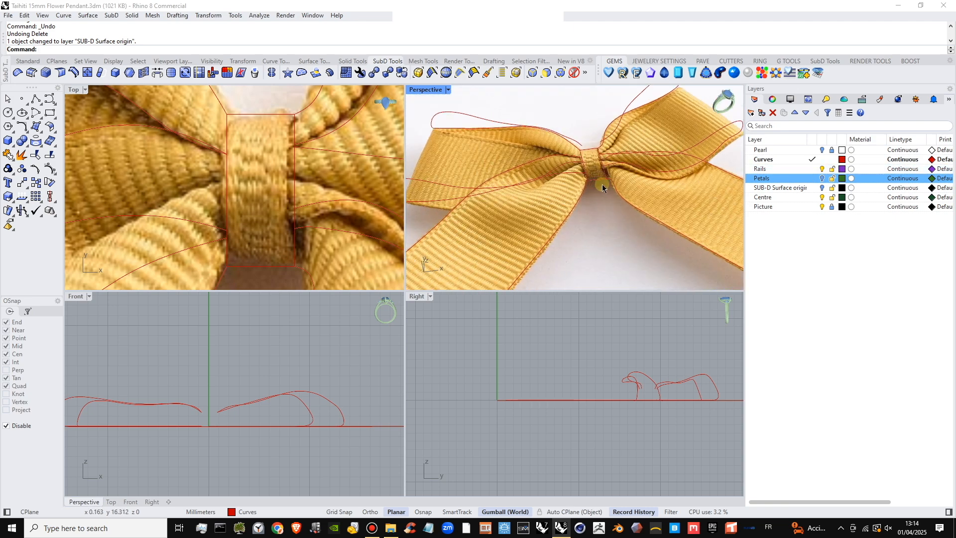
pyautogui.click(612, 186)
pyautogui.scroll(-2, 613, 186)
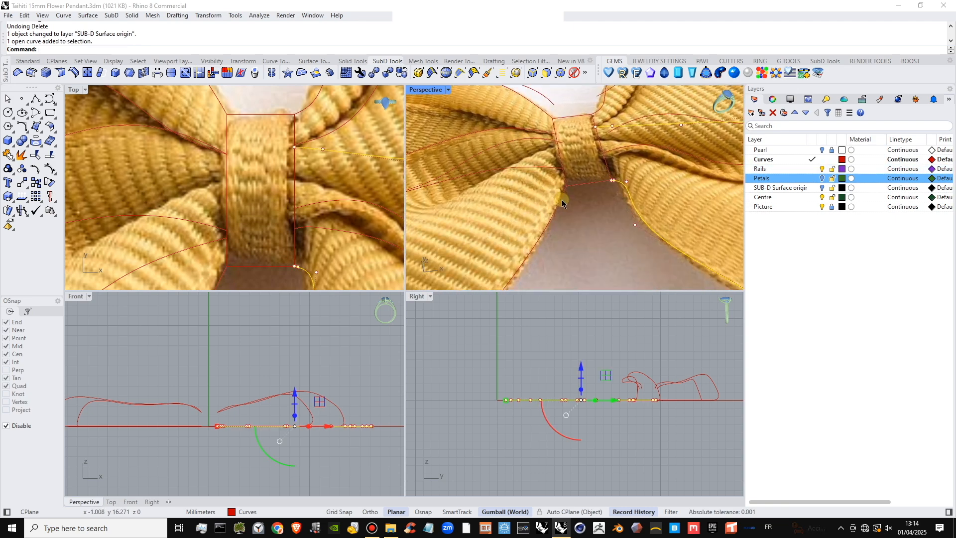
pyautogui.keyDown('shift'); pyautogui.click(567, 189); pyautogui.keyUp('shift')
pyautogui.keyDown('shift'); pyautogui.click(487, 145); pyautogui.keyUp('shift')
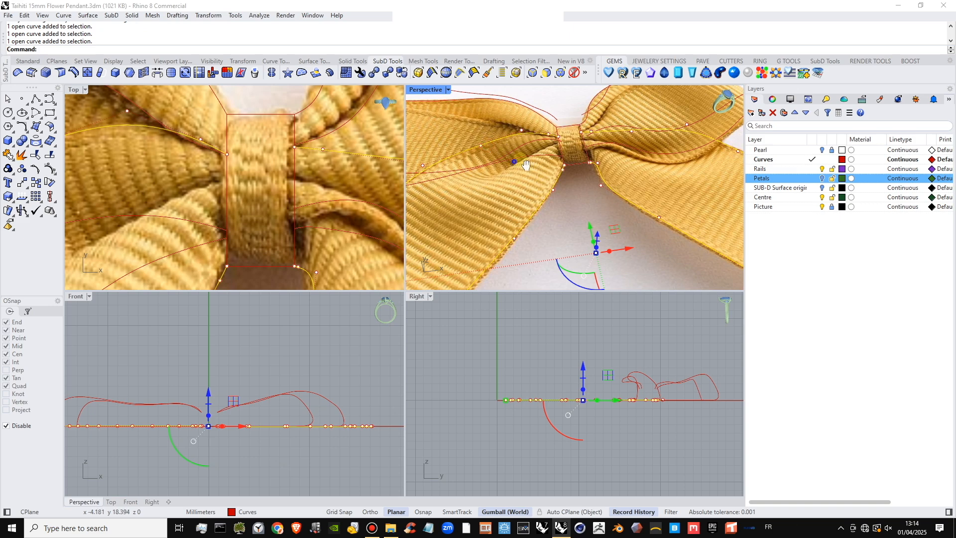
pyautogui.scroll(6, 467, 235)
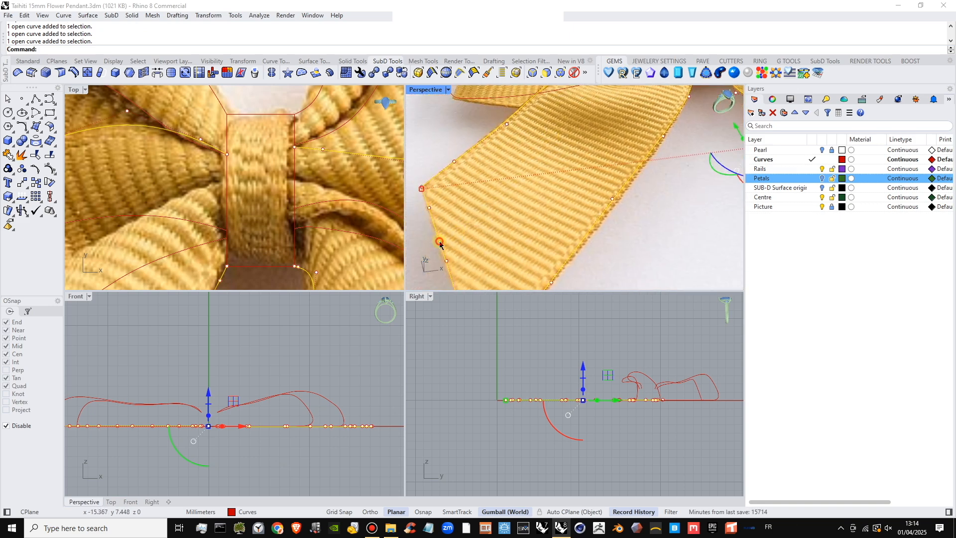
pyautogui.scroll(-8, 200, 166)
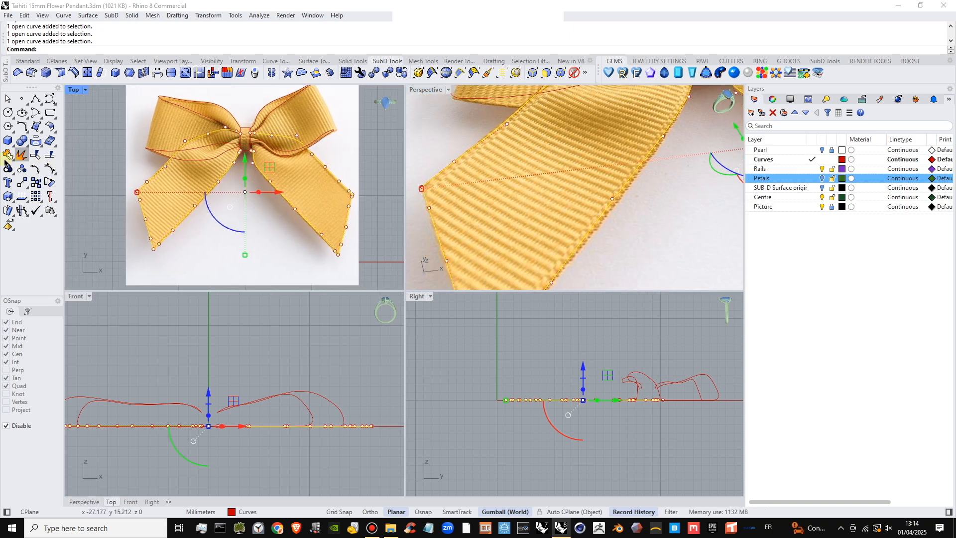
pyautogui.click(6, 162)
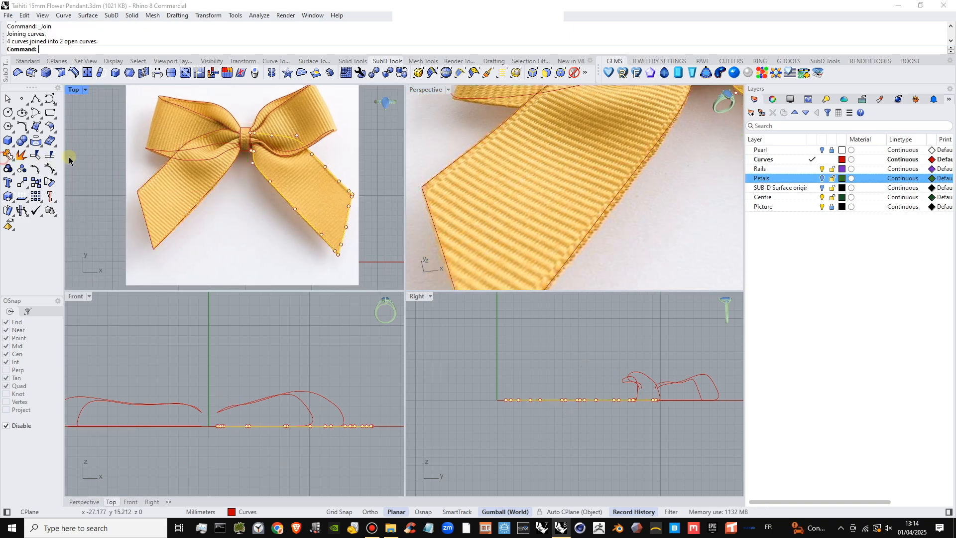
pyautogui.doubleClick(72, 91)
pyautogui.scroll(8, 440, 189)
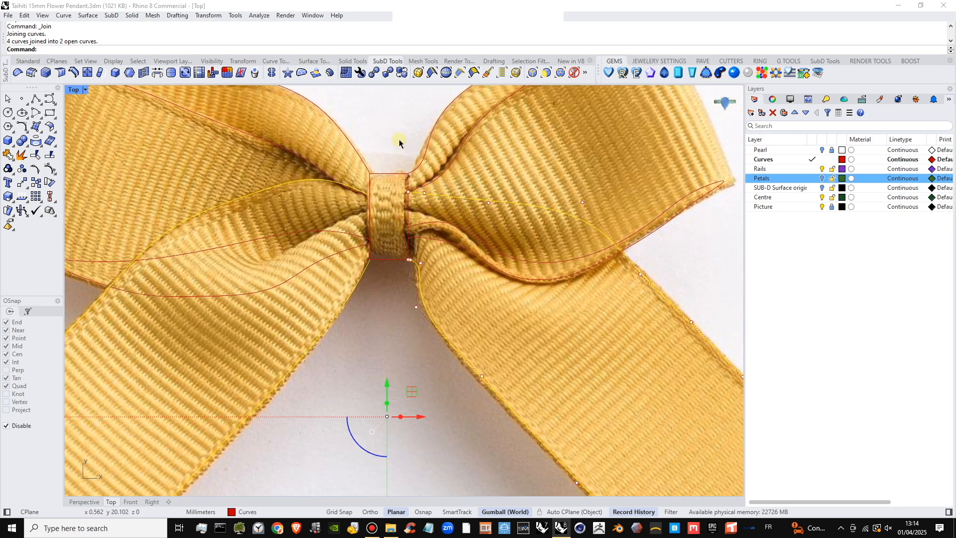
pyautogui.press('Escape')
pyautogui.doubleClick(72, 90)
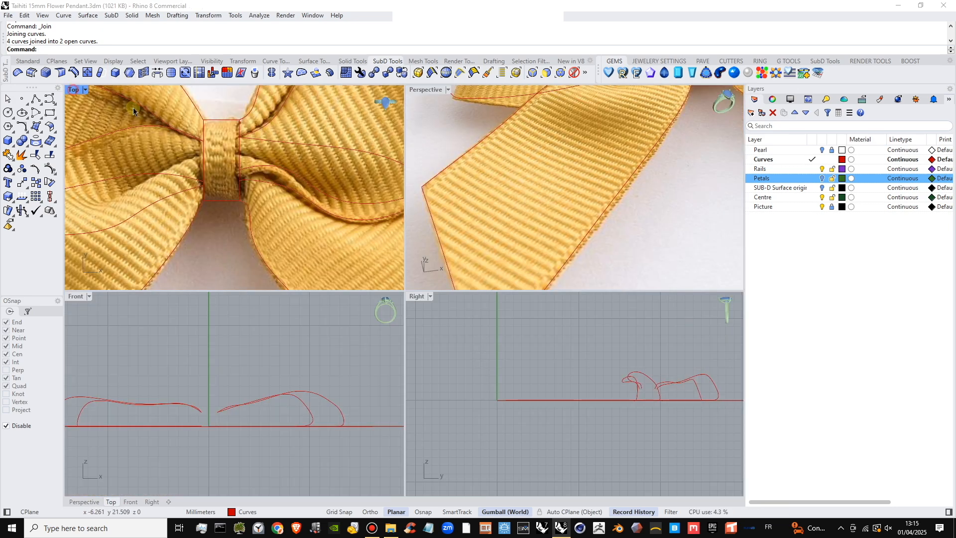
# - Start a curve blend between the upper ends of the two ribbon tail outlines across the knot
pyautogui.scroll(-6, 616, 178)
pyautogui.keyDown('shift'); pyautogui.moveTo(616, 179); pyautogui.dragTo(532, 256, button='right'); pyautogui.keyUp('shift')
pyautogui.scroll(5, 559, 216)
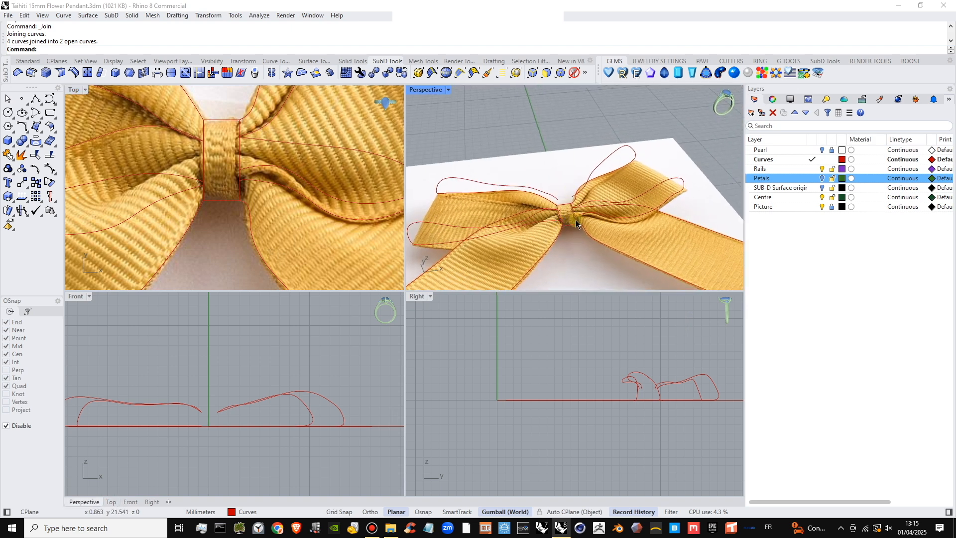
pyautogui.click(596, 198)
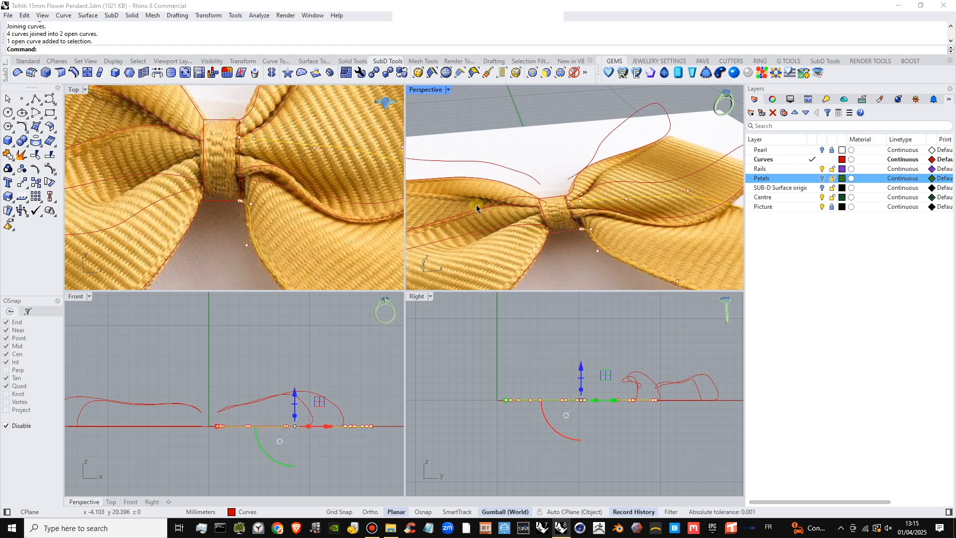
pyautogui.scroll(5, 538, 254)
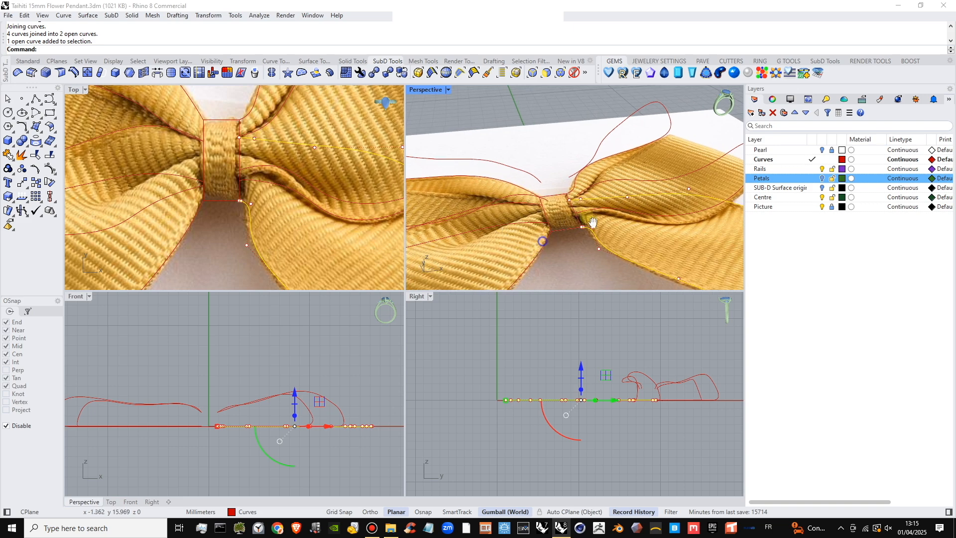
pyautogui.scroll(-6, 553, 132)
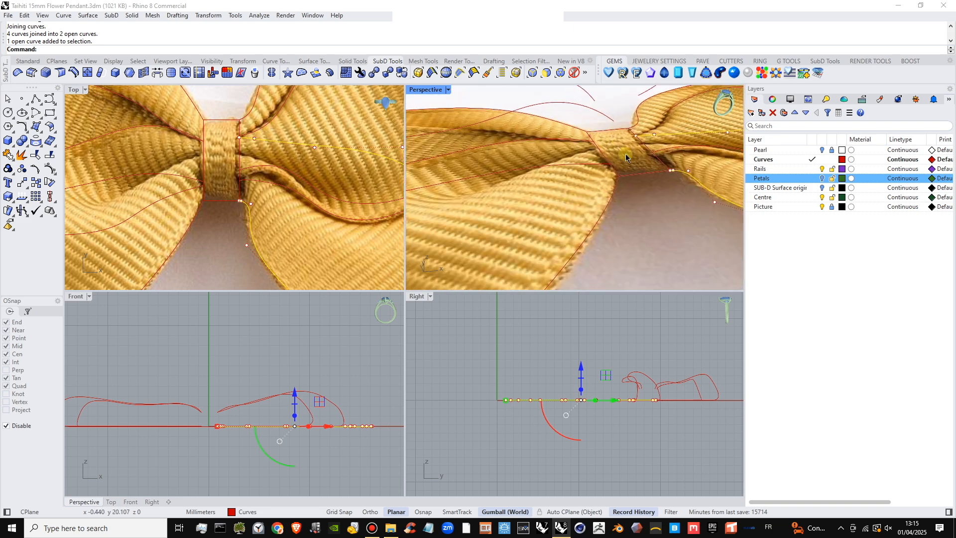
pyautogui.doubleClick(427, 90)
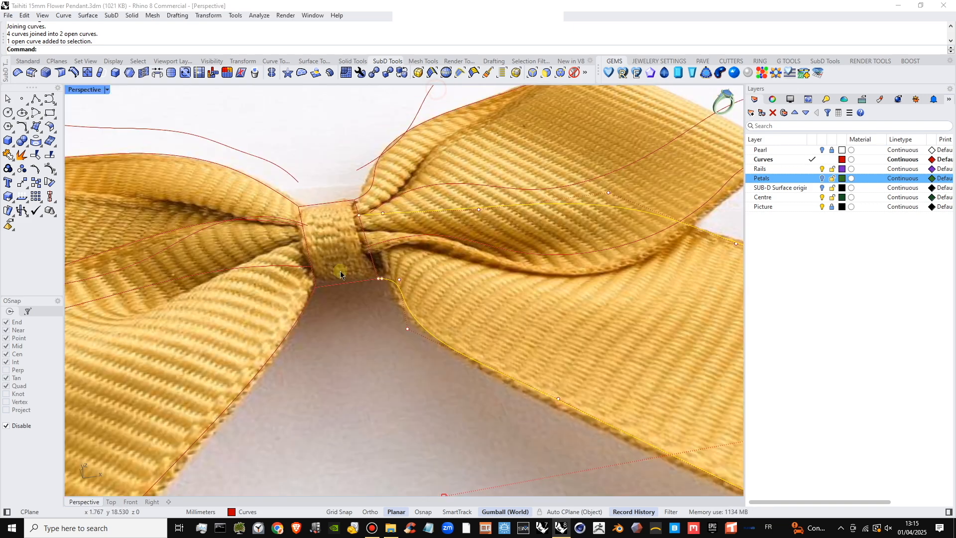
pyautogui.scroll(3, 340, 271)
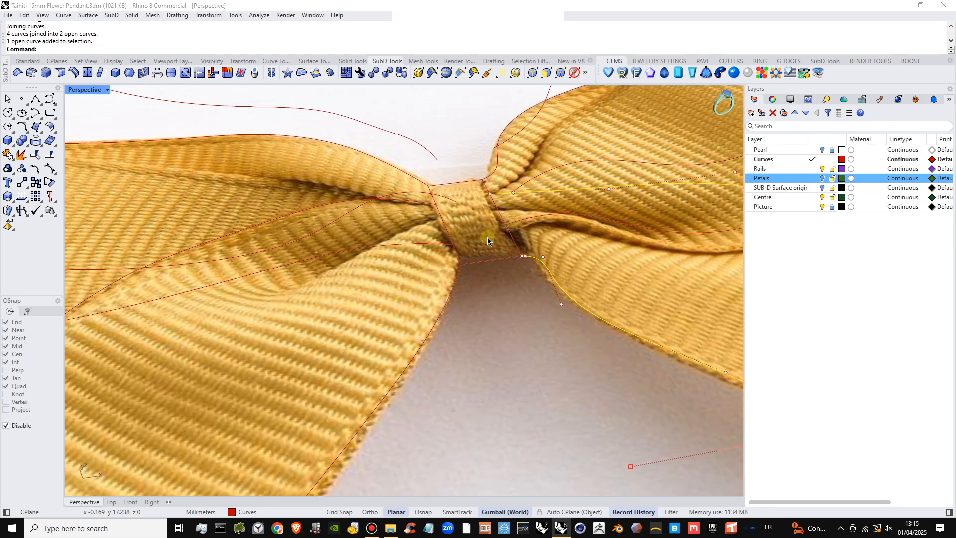
pyautogui.click(28, 132)
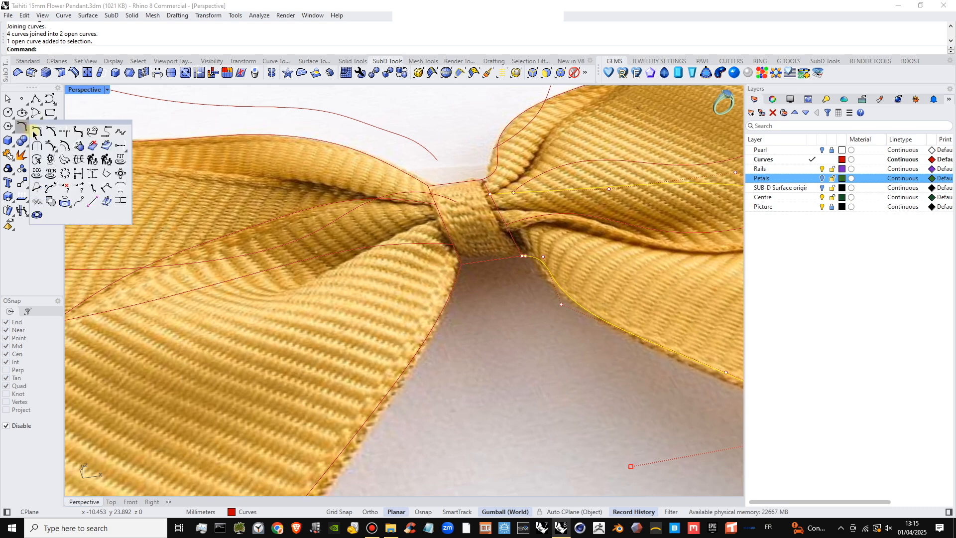
pyautogui.click(94, 133)
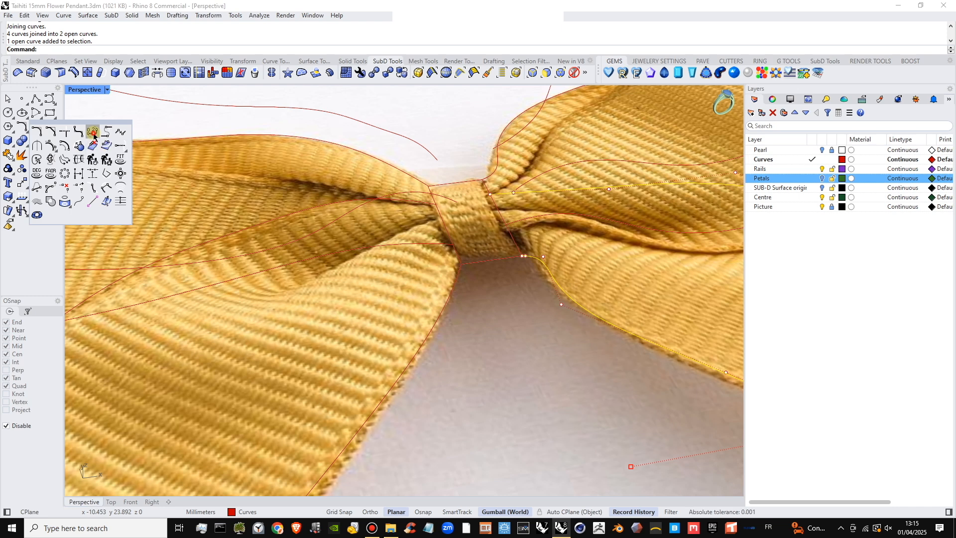
pyautogui.click(499, 194)
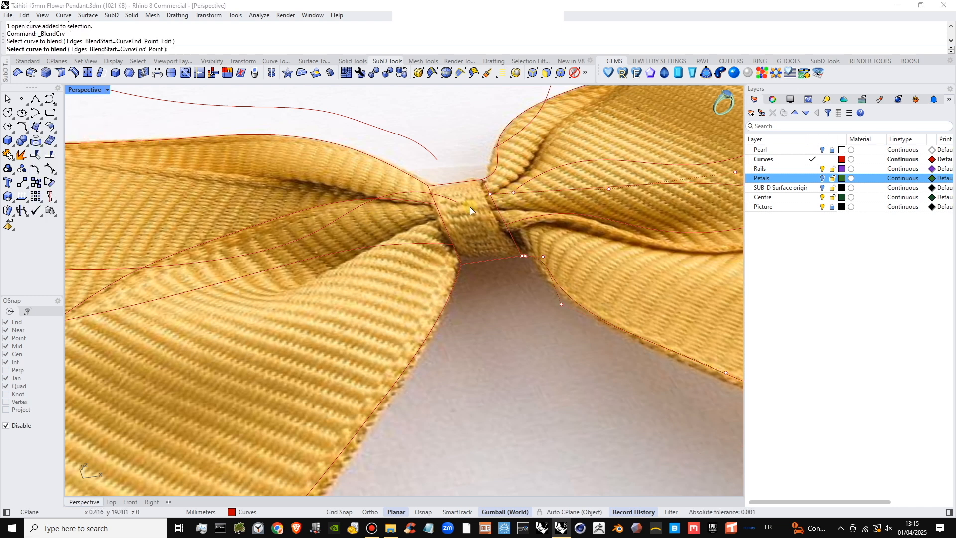
pyautogui.scroll(-5, 501, 206)
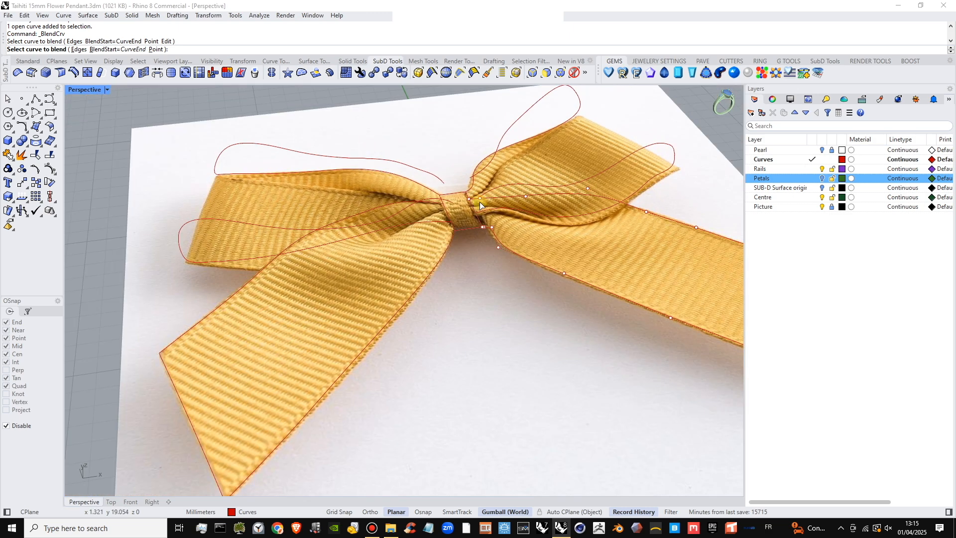
pyautogui.scroll(5, 478, 202)
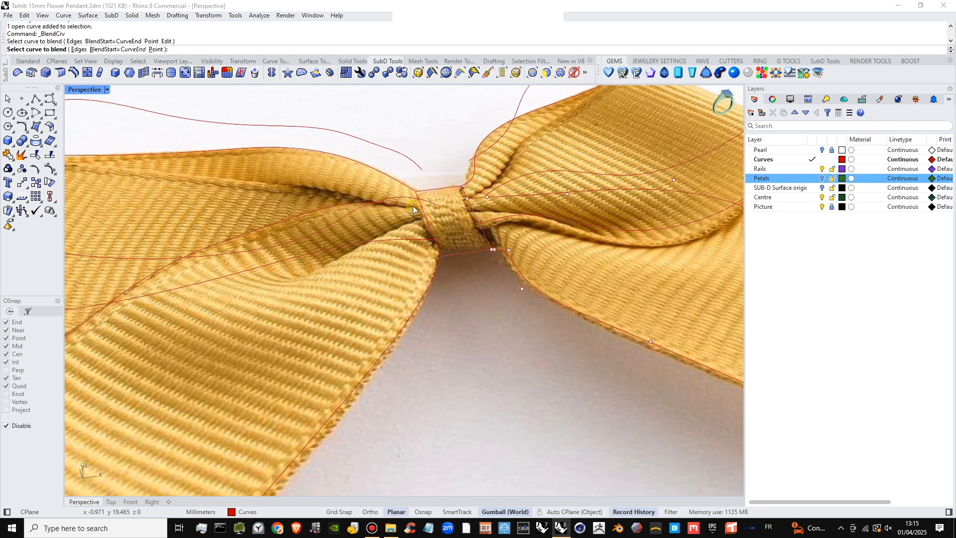
pyautogui.click(414, 206)
pyautogui.scroll(4, 353, 227)
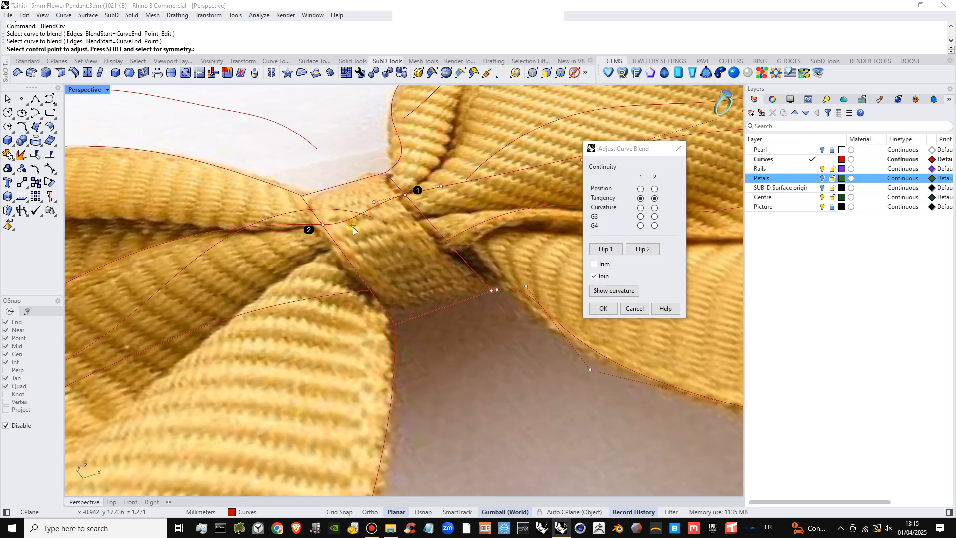
# - Adjust the blend curve's handle at the second tail outline so the curve flows across the knot
pyautogui.moveTo(353, 226); pyautogui.dragTo(340, 222)
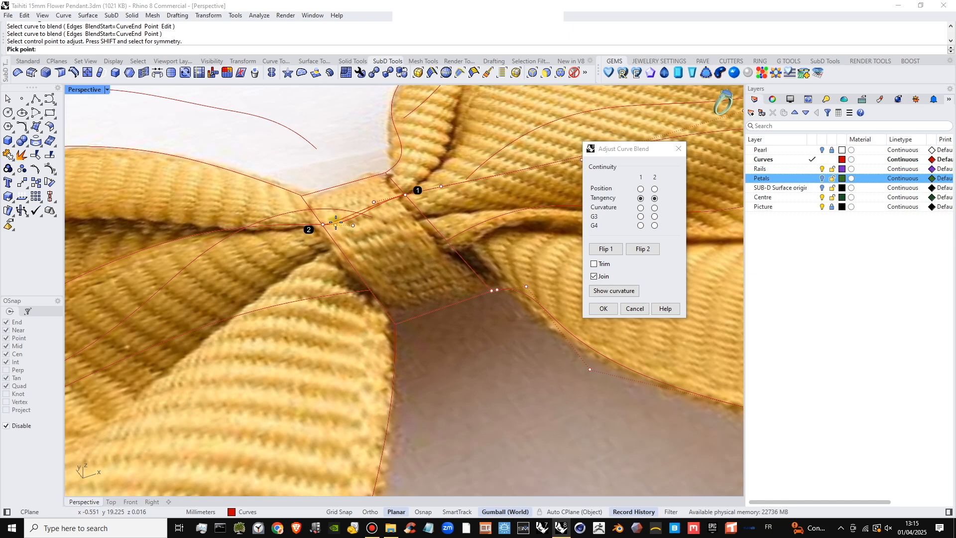
pyautogui.scroll(-5, 379, 225)
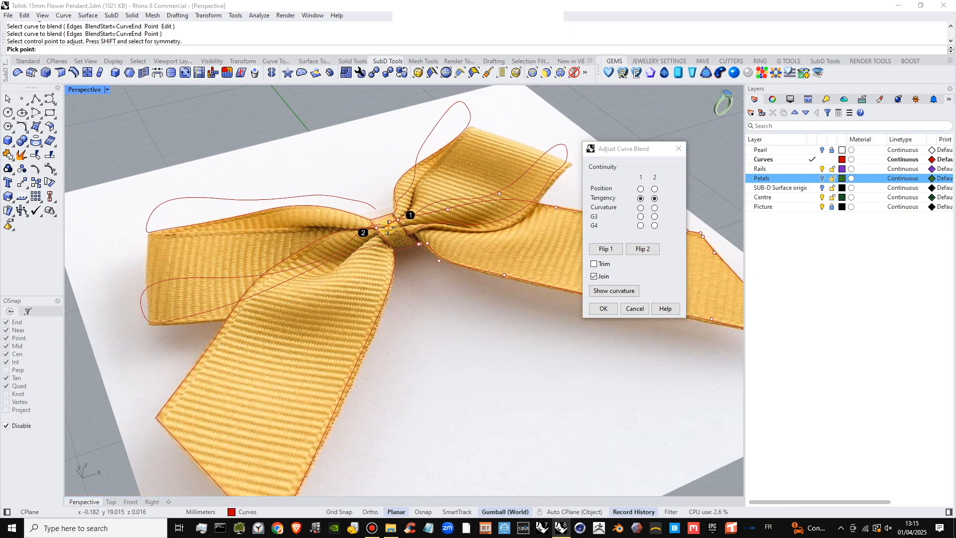
pyautogui.click(388, 227)
pyautogui.scroll(5, 390, 228)
pyautogui.scroll(2, 394, 230)
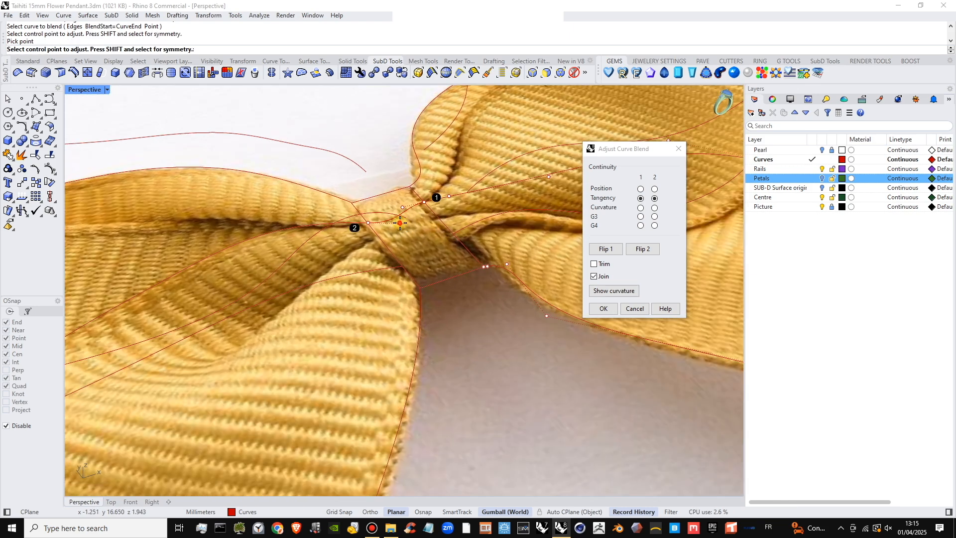
pyautogui.click(401, 224)
pyautogui.click(402, 227)
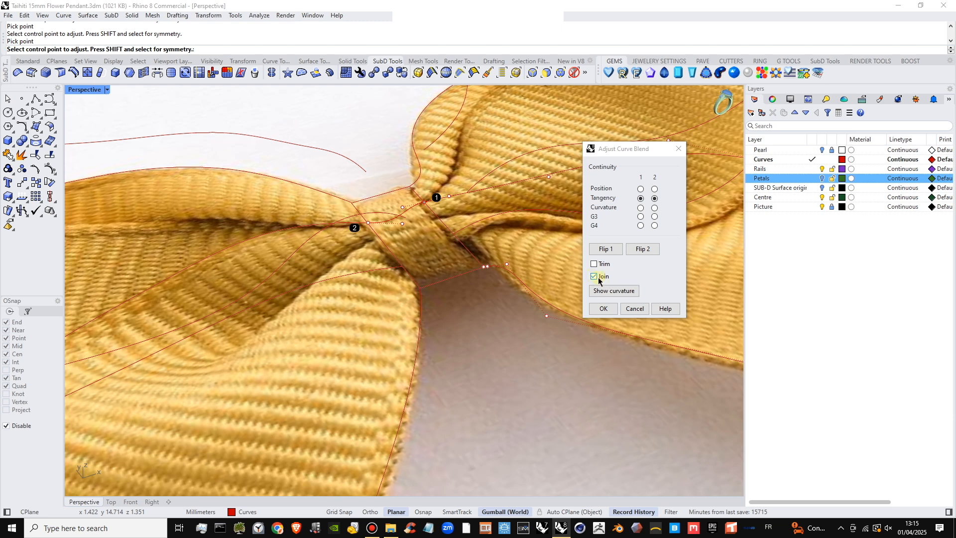
# - Compare Position and Curvature continuity at both ends, and accept the upper blend with Tangency at both ends and Join enabled
pyautogui.click(641, 188)
pyautogui.click(655, 190)
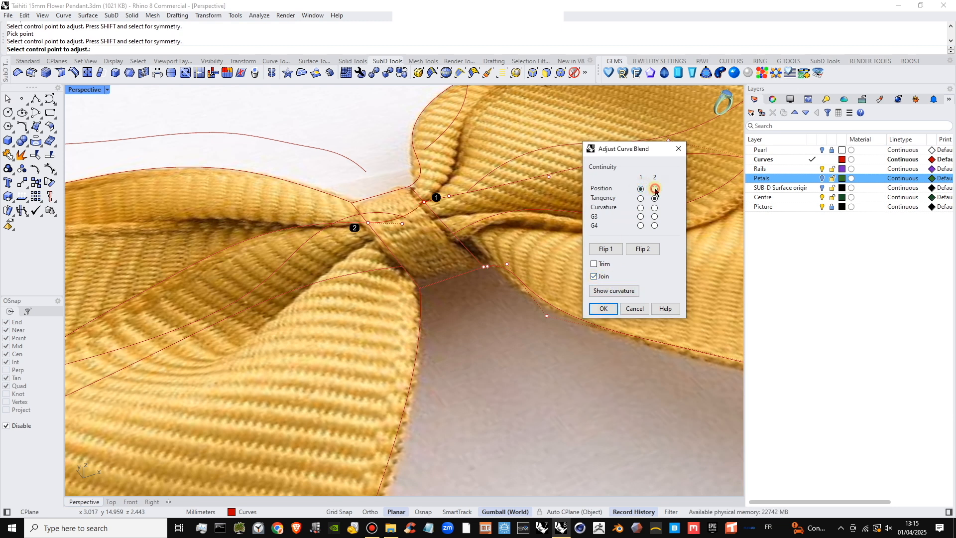
pyautogui.click(641, 189)
pyautogui.click(641, 199)
pyautogui.click(655, 199)
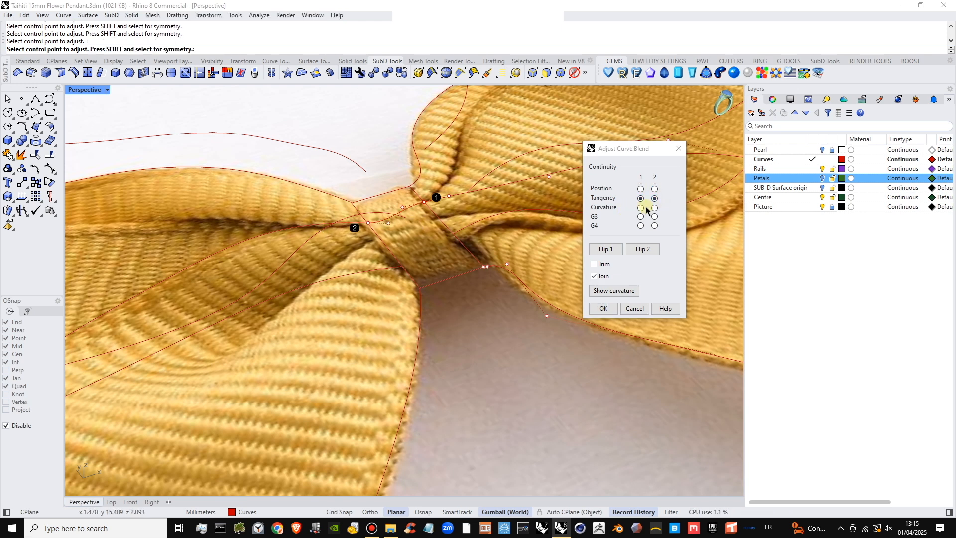
pyautogui.click(642, 208)
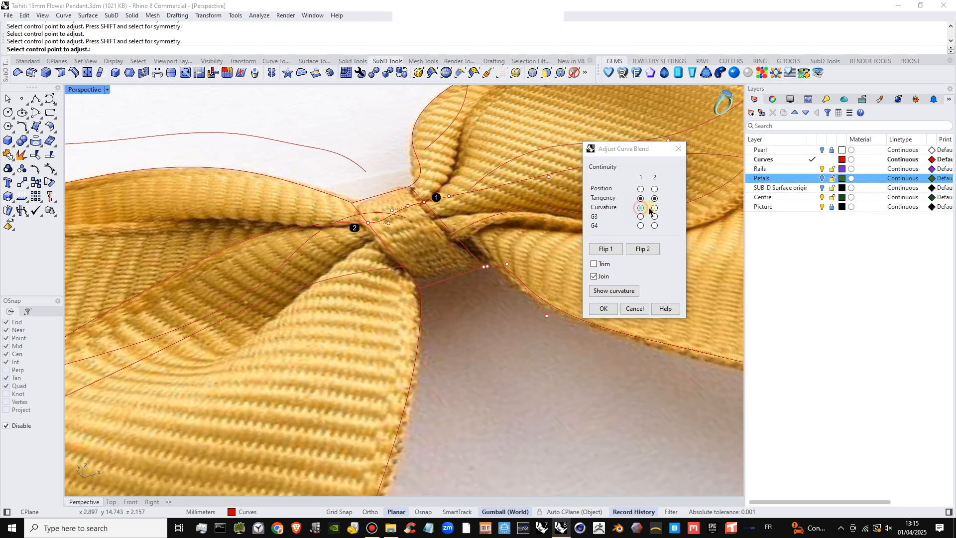
pyautogui.click(656, 208)
pyautogui.click(642, 198)
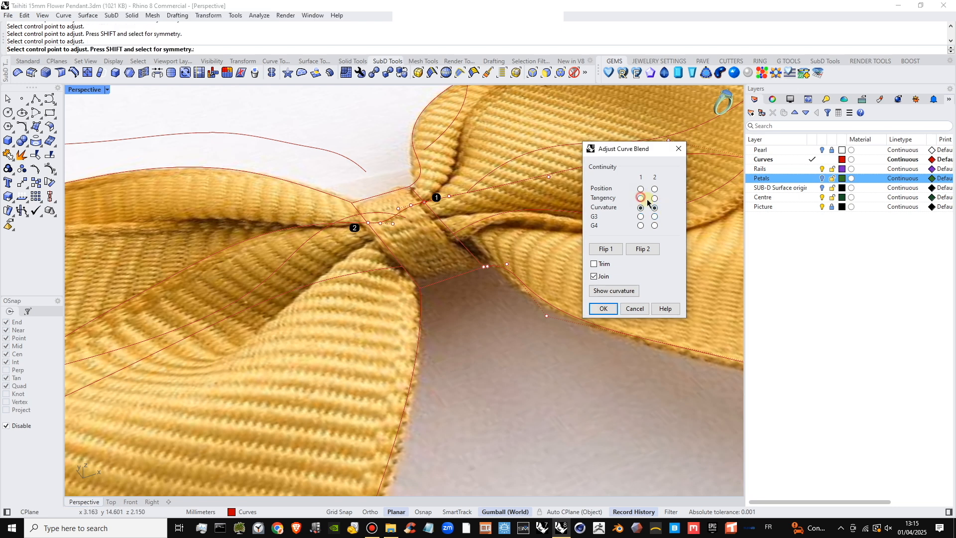
pyautogui.click(655, 198)
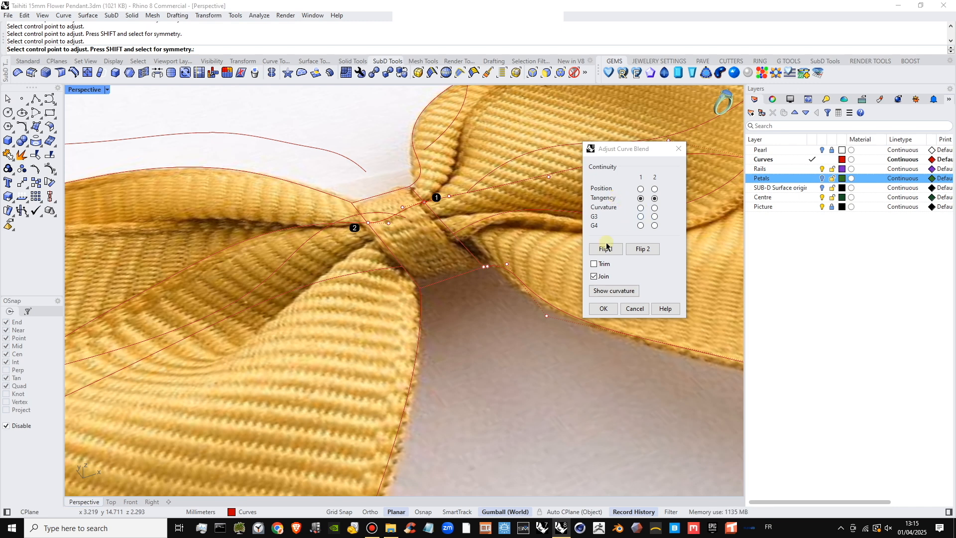
pyautogui.click(605, 309)
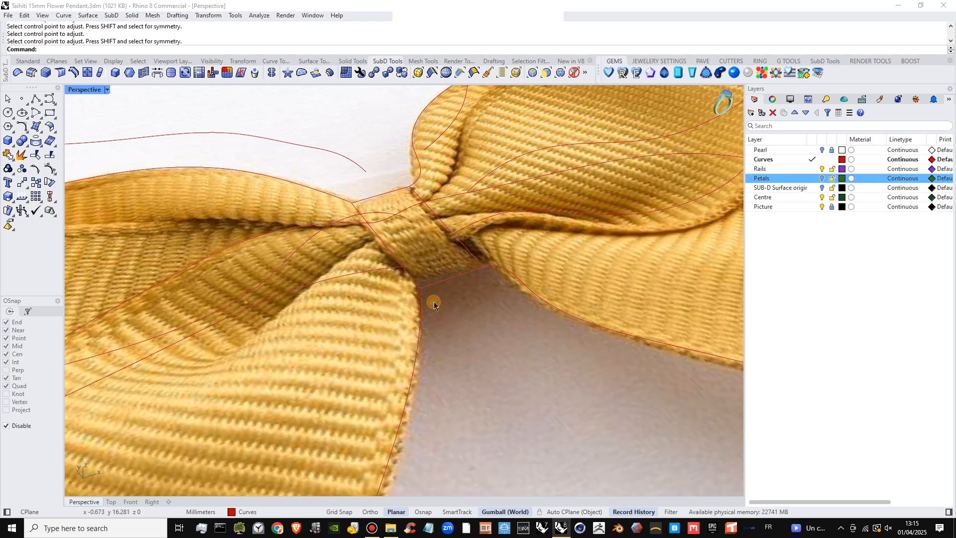
# - Blend the lower ends of the two tail outlines below the knot with Position continuity at both ends and Join enabled
pyautogui.press('Return')
pyautogui.click(492, 266)
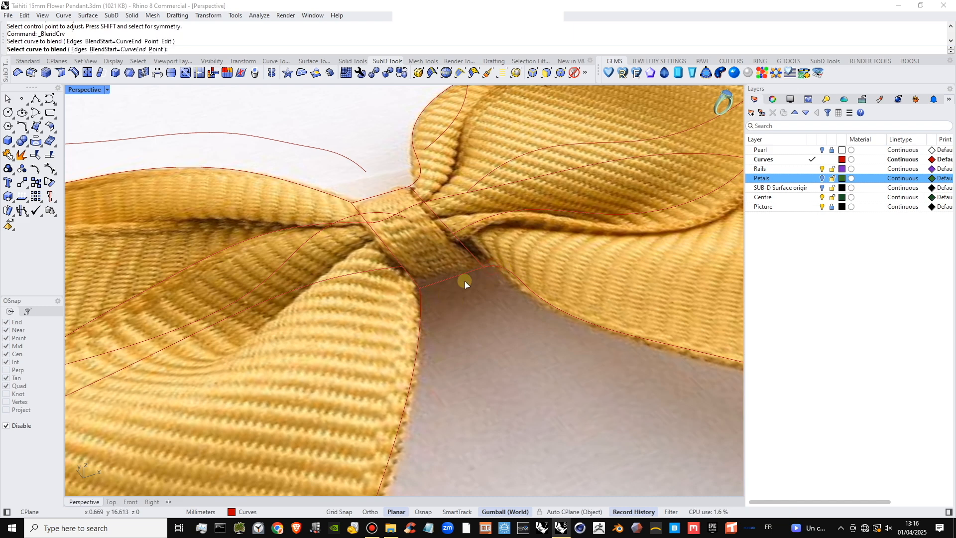
pyautogui.click(419, 294)
pyautogui.scroll(5, 452, 268)
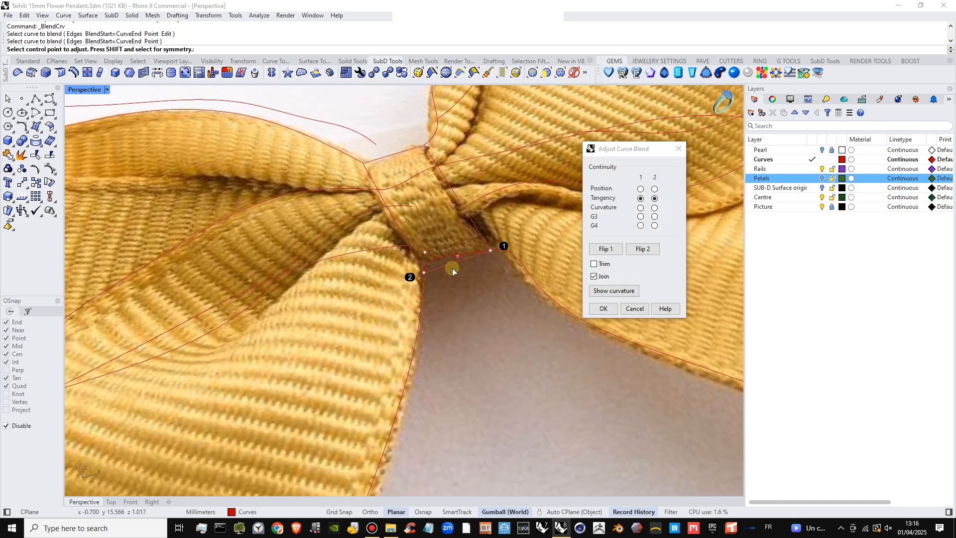
pyautogui.click(641, 189)
pyautogui.click(654, 189)
pyautogui.scroll(-5, 454, 267)
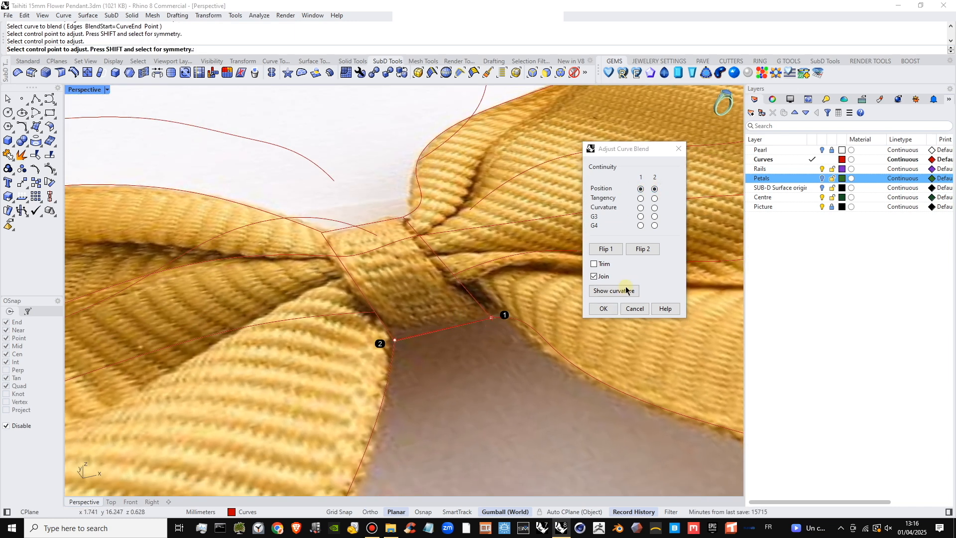
pyautogui.click(601, 308)
# - Extrude the closed ribbon tail outline upward 0.7 mm with the Solid option enabled
pyautogui.click(536, 335)
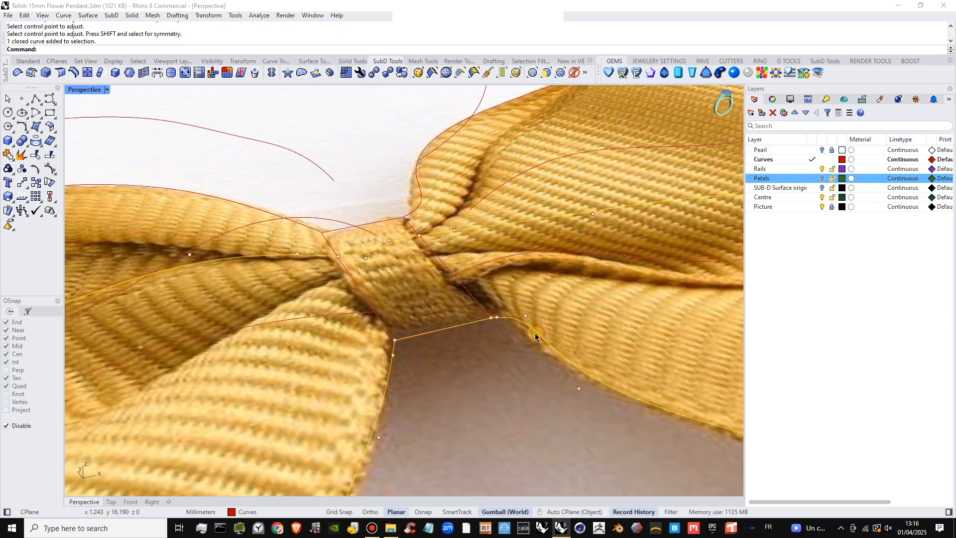
pyautogui.scroll(-6, 535, 333)
pyautogui.scroll(3, 429, 294)
pyautogui.moveTo(430, 294); pyautogui.dragTo(448, 334, button='right')
pyautogui.keyDown('shift'); pyautogui.moveTo(447, 334); pyautogui.dragTo(456, 277, button='right'); pyautogui.keyUp('shift')
pyautogui.scroll(-3, 457, 276)
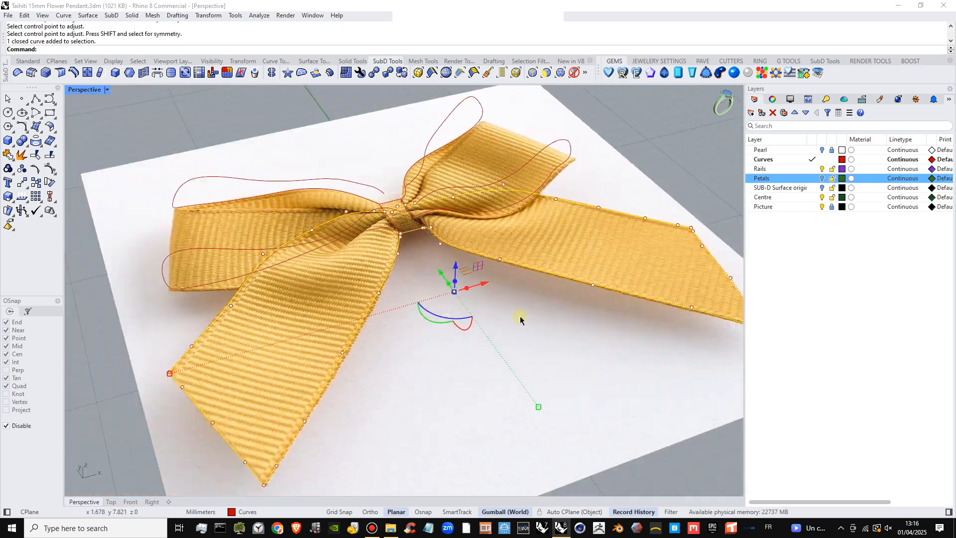
pyautogui.moveTo(521, 319); pyautogui.dragTo(495, 293, button='right')
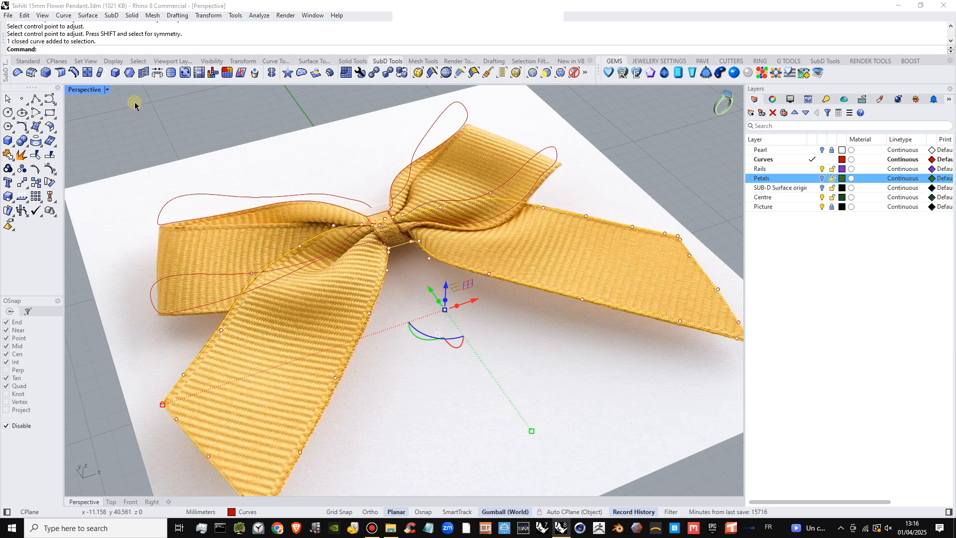
pyautogui.click(10, 143)
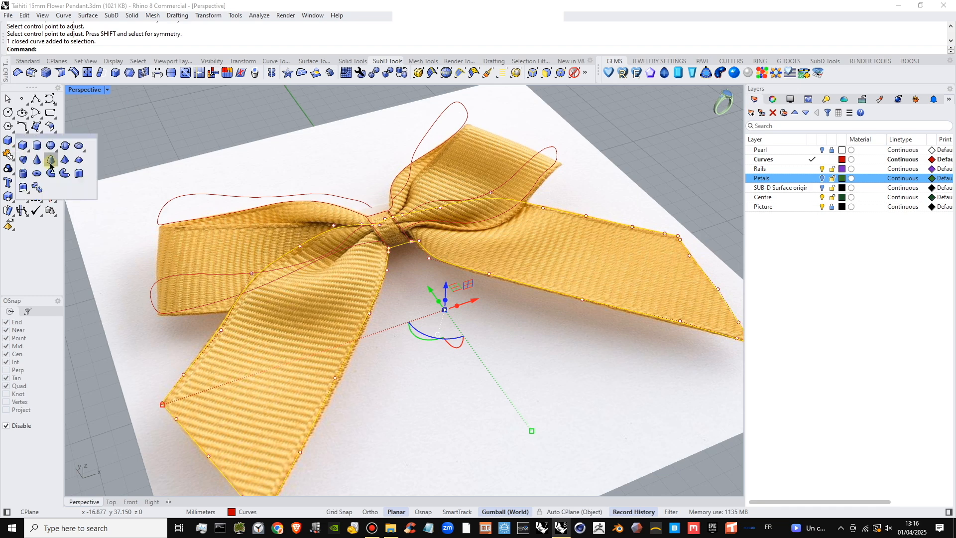
pyautogui.click(79, 174)
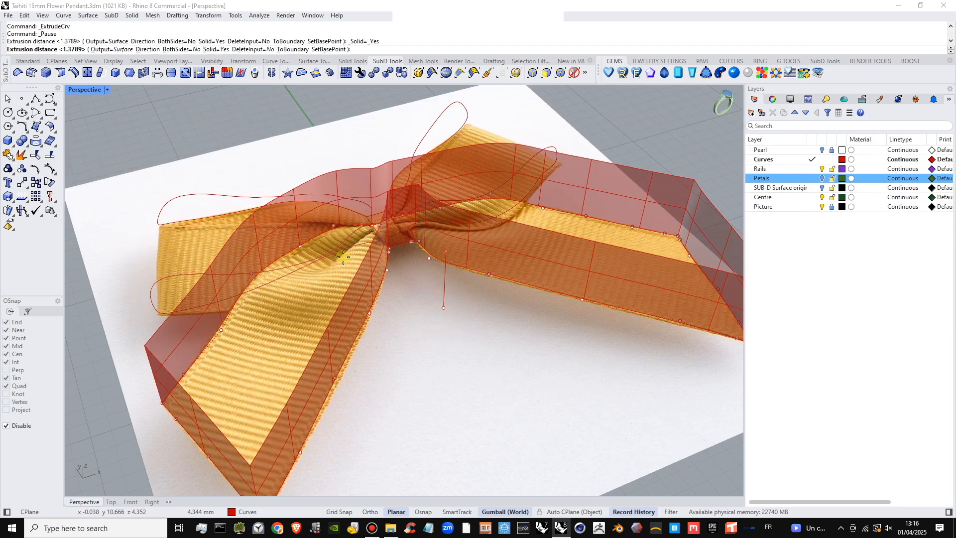
pyautogui.moveTo(347, 285); pyautogui.dragTo(352, 228, button='right')
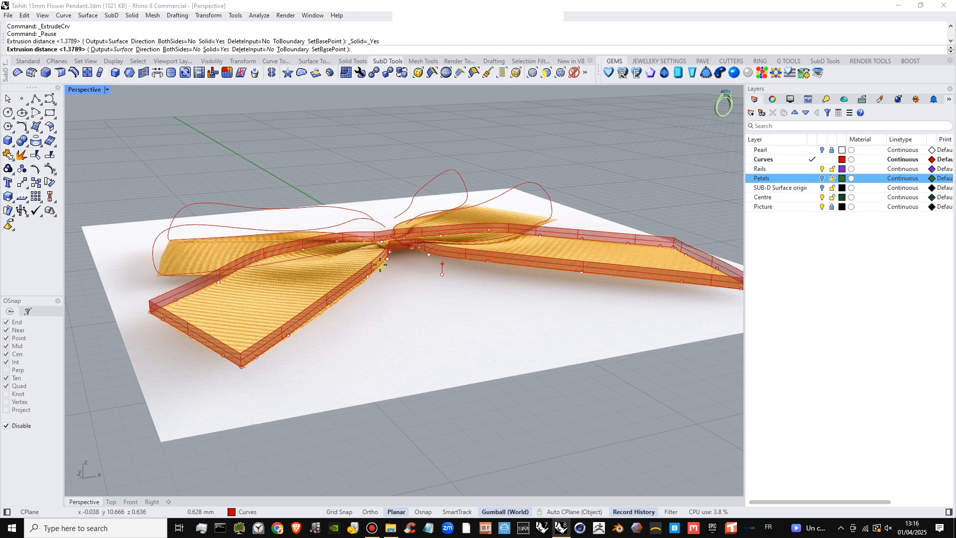
pyautogui.scroll(2, 382, 269)
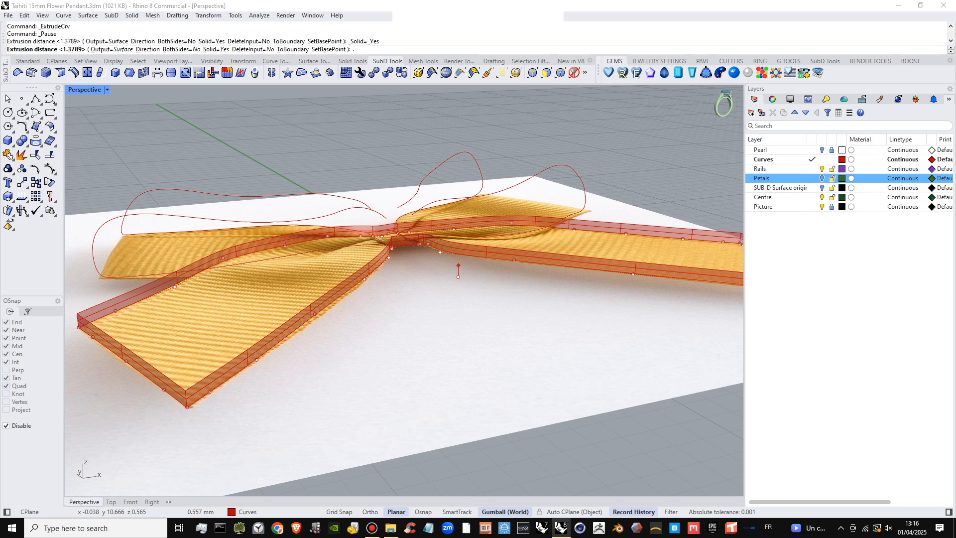
pyautogui.write('7')
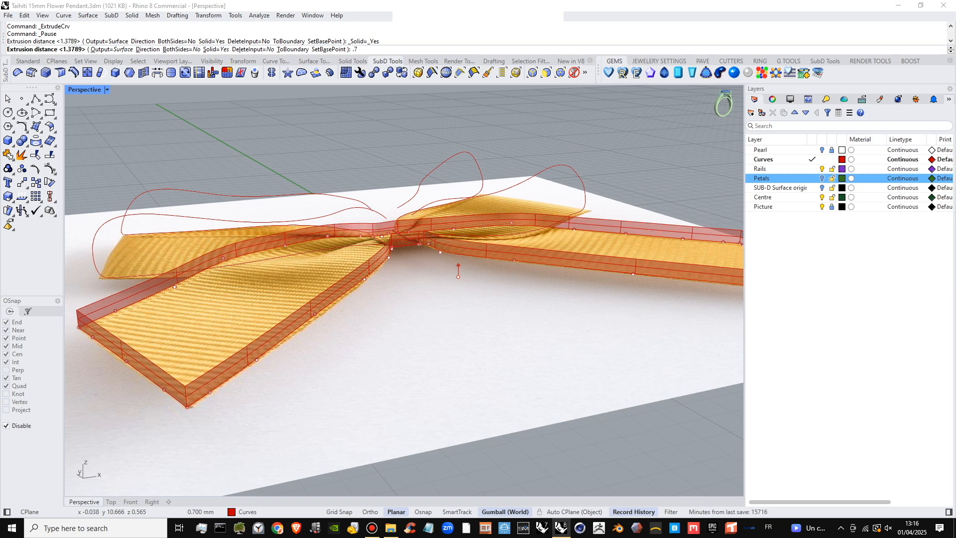
pyautogui.press('Return')
pyautogui.scroll(-2, 381, 265)
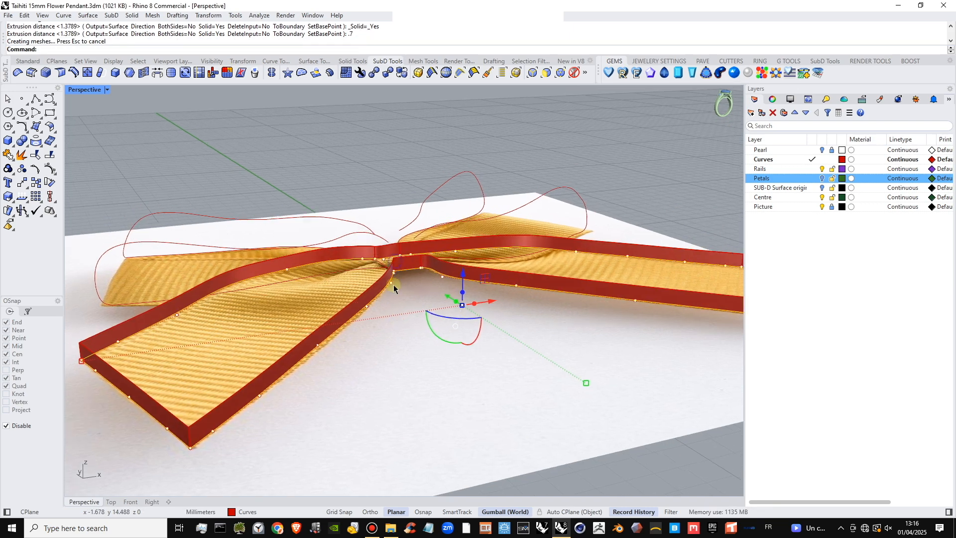
pyautogui.scroll(5, 393, 285)
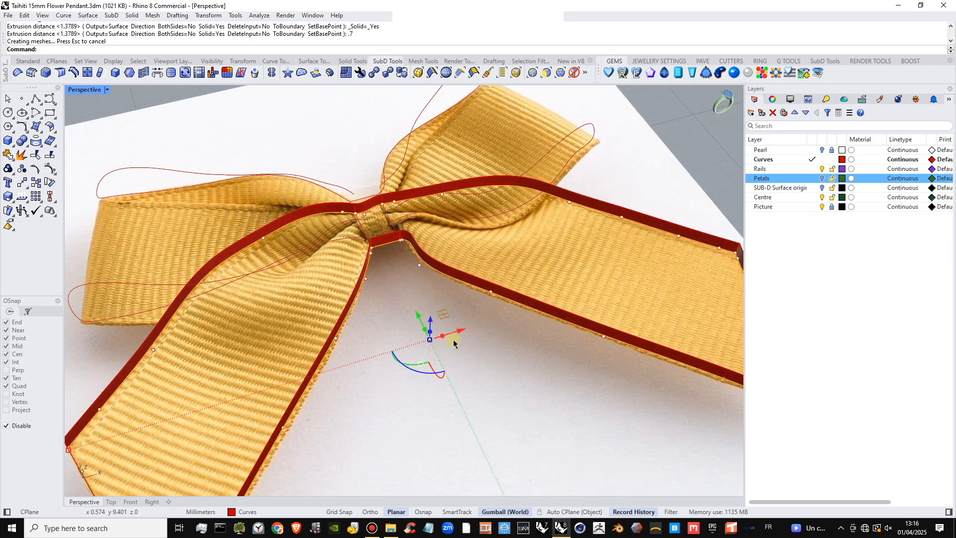
# - Examine the extruded ribbon tails around the knot and at both tail ends to see whether the extrusion is capped
pyautogui.scroll(6, 399, 234)
pyautogui.scroll(-7, 396, 230)
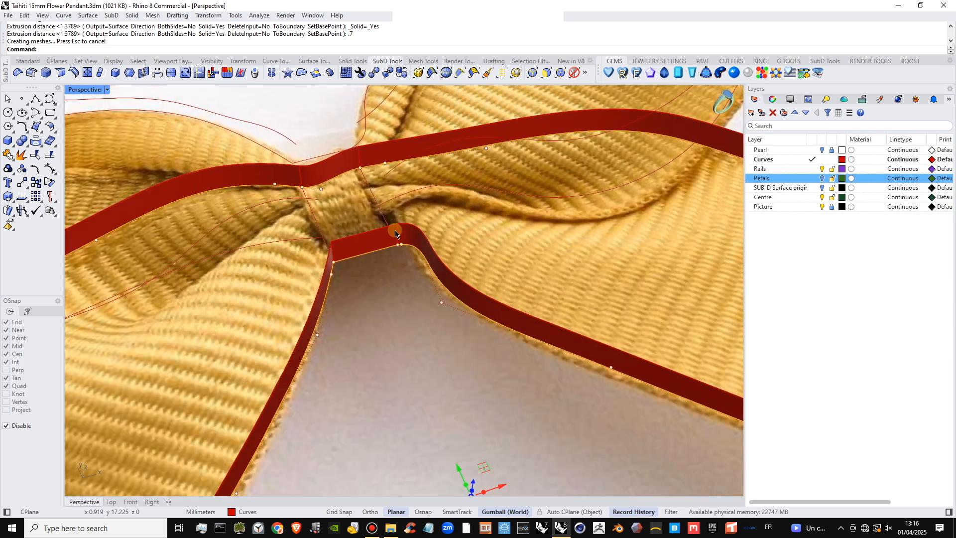
pyautogui.keyDown('shift'); pyautogui.moveTo(415, 246); pyautogui.dragTo(505, 263, button='right'); pyautogui.keyUp('shift')
pyautogui.scroll(-3, 382, 222)
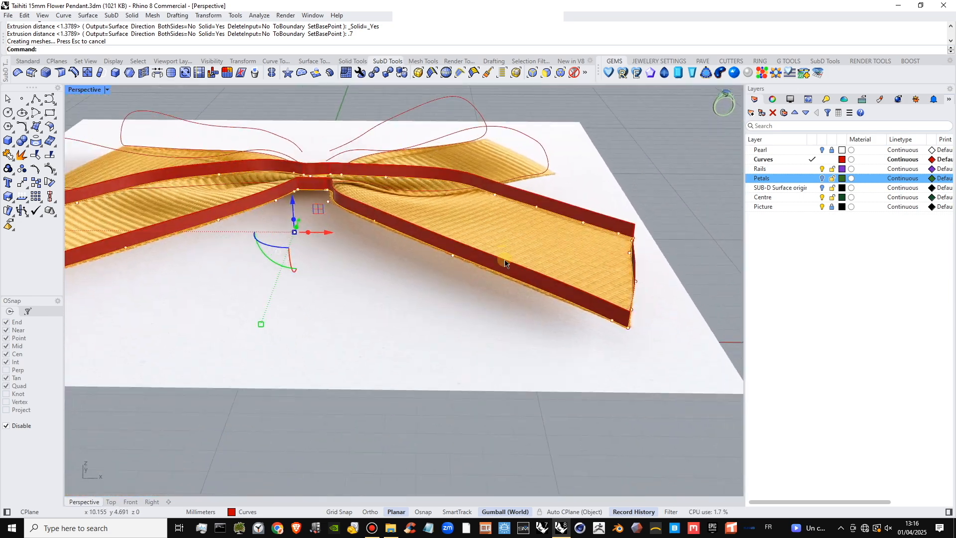
pyautogui.scroll(7, 630, 314)
pyautogui.moveTo(620, 315); pyautogui.dragTo(446, 294, button='right')
pyautogui.scroll(-5, 589, 304)
pyautogui.keyDown('shift'); pyautogui.moveTo(591, 337); pyautogui.dragTo(468, 290, button='right'); pyautogui.keyUp('shift')
pyautogui.scroll(6, 473, 282)
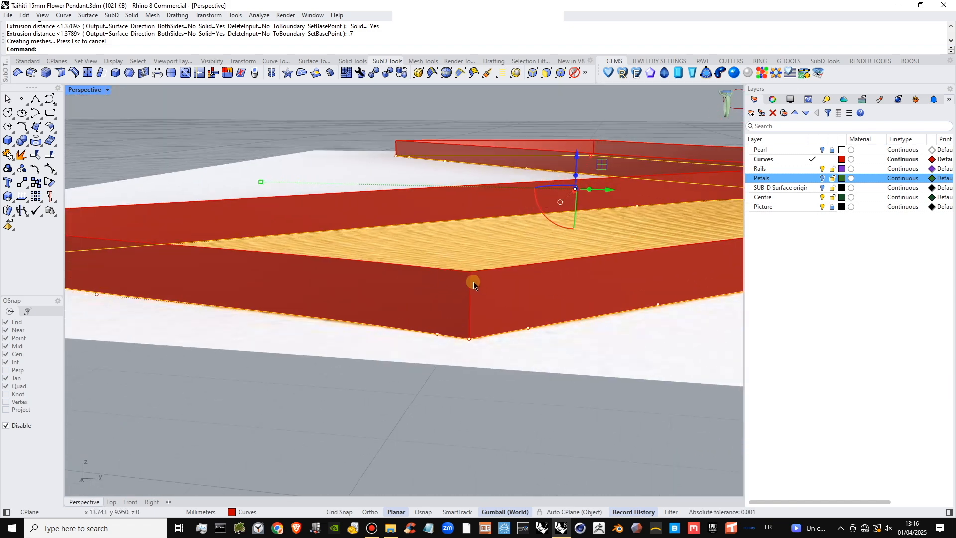
pyautogui.scroll(-12, 474, 277)
pyautogui.moveTo(328, 274); pyautogui.dragTo(424, 303, button='right')
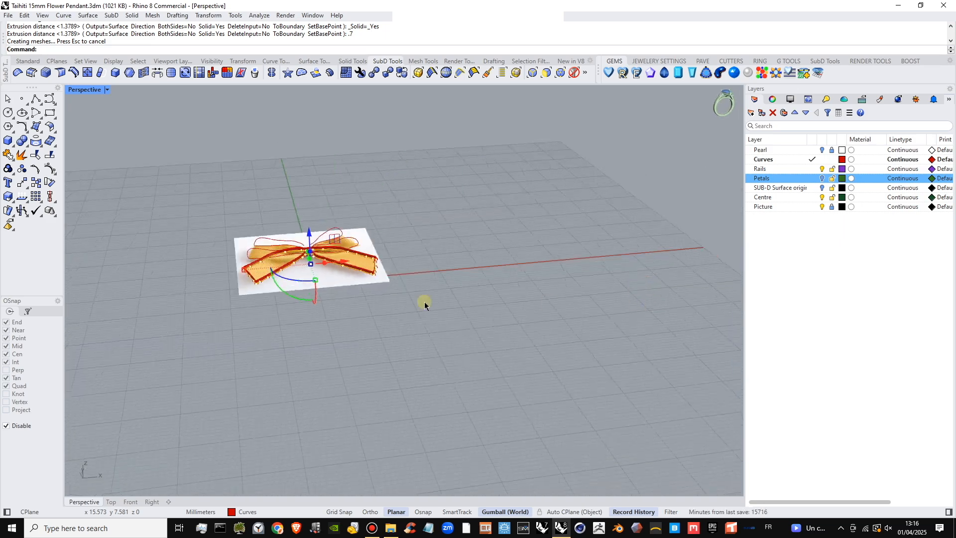
pyautogui.keyDown('shift'); pyautogui.moveTo(344, 290); pyautogui.dragTo(437, 297, button='right'); pyautogui.keyUp('shift')
pyautogui.scroll(8, 401, 298)
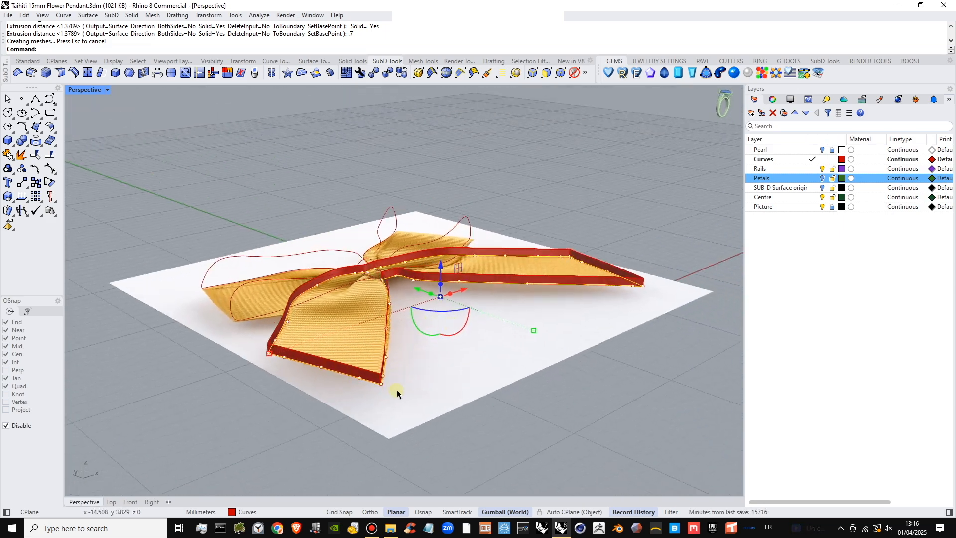
pyautogui.scroll(3, 382, 374)
pyautogui.scroll(5, 382, 373)
pyautogui.moveTo(331, 353); pyautogui.dragTo(513, 352, button='right')
pyautogui.keyDown('shift'); pyautogui.moveTo(243, 292); pyautogui.dragTo(532, 340, button='right'); pyautogui.keyUp('shift')
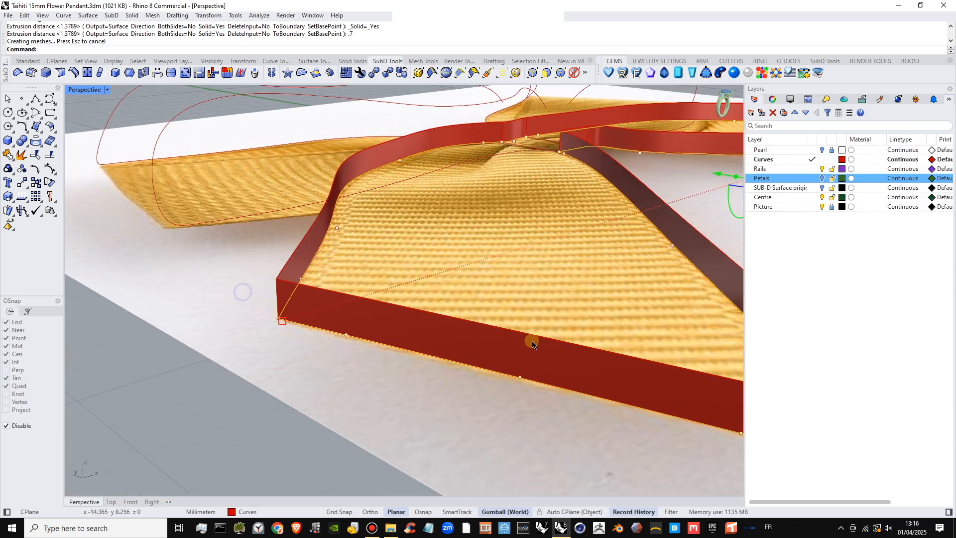
pyautogui.moveTo(314, 287); pyautogui.dragTo(433, 310, button='right')
pyautogui.scroll(12, 221, 315)
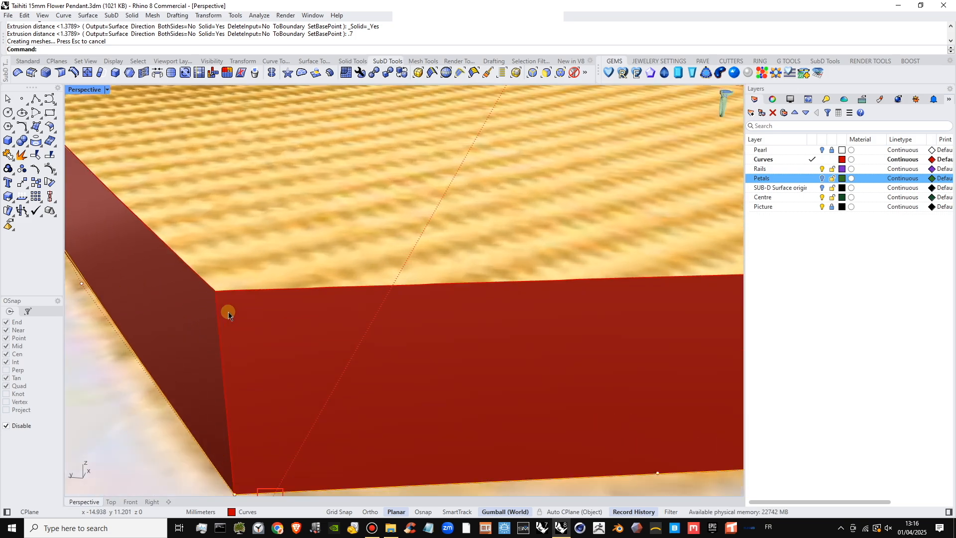
pyautogui.scroll(-7, 229, 312)
pyautogui.scroll(-15, 228, 312)
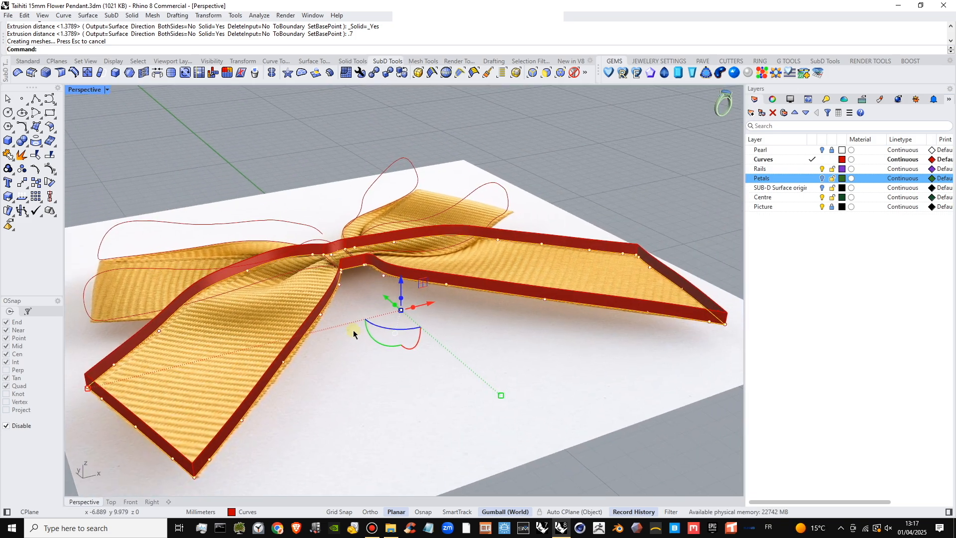
pyautogui.keyDown('shift'); pyautogui.moveTo(357, 342); pyautogui.dragTo(386, 317, button='right'); pyautogui.keyUp('shift')
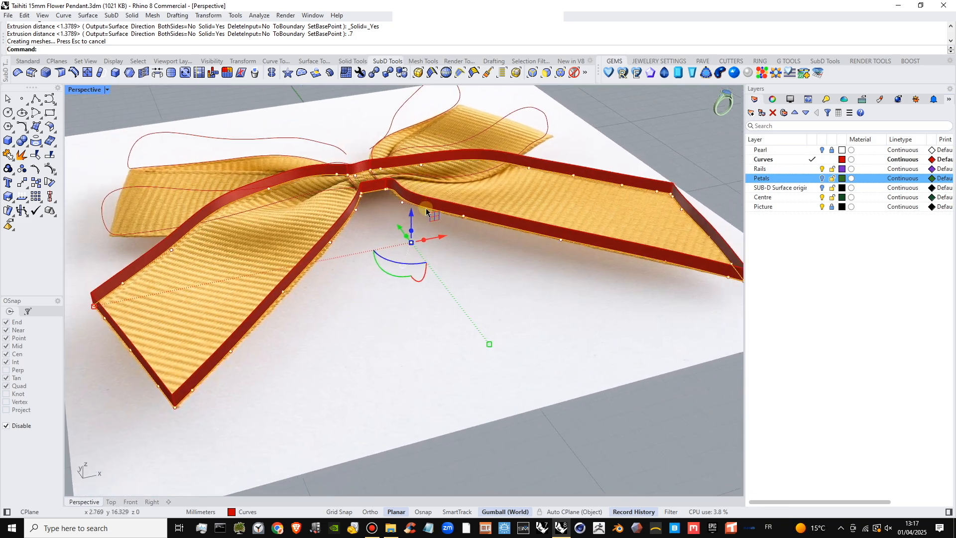
# - Delete the ribbon tail extrusion and try to close the tail outline with Close Curve
pyautogui.click(429, 200)
pyautogui.press('Delete')
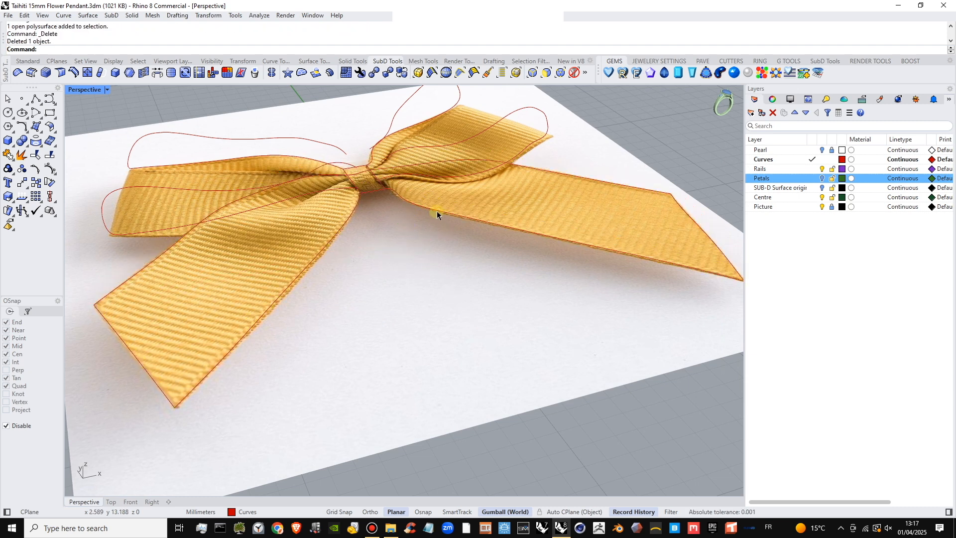
pyautogui.click(437, 210)
pyautogui.click(64, 15)
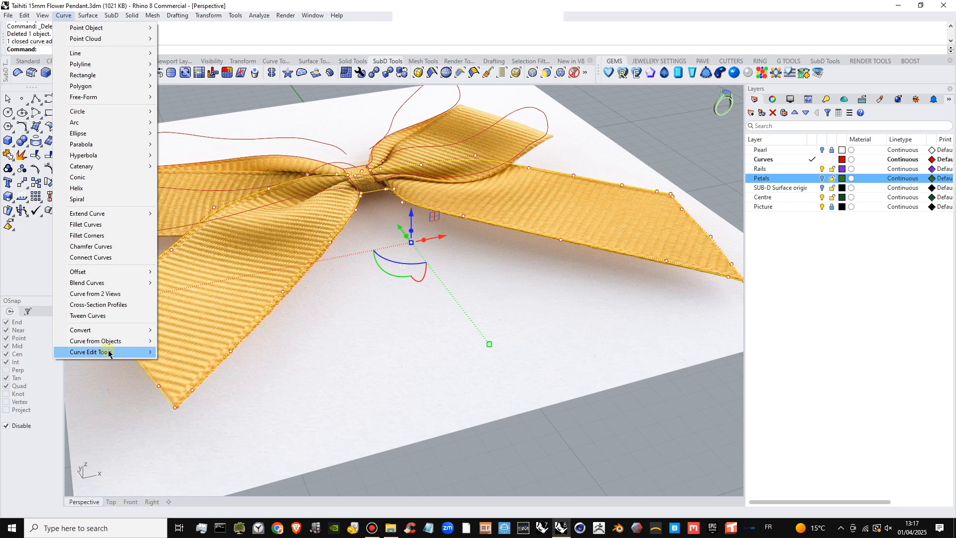
pyautogui.moveTo(107, 352)
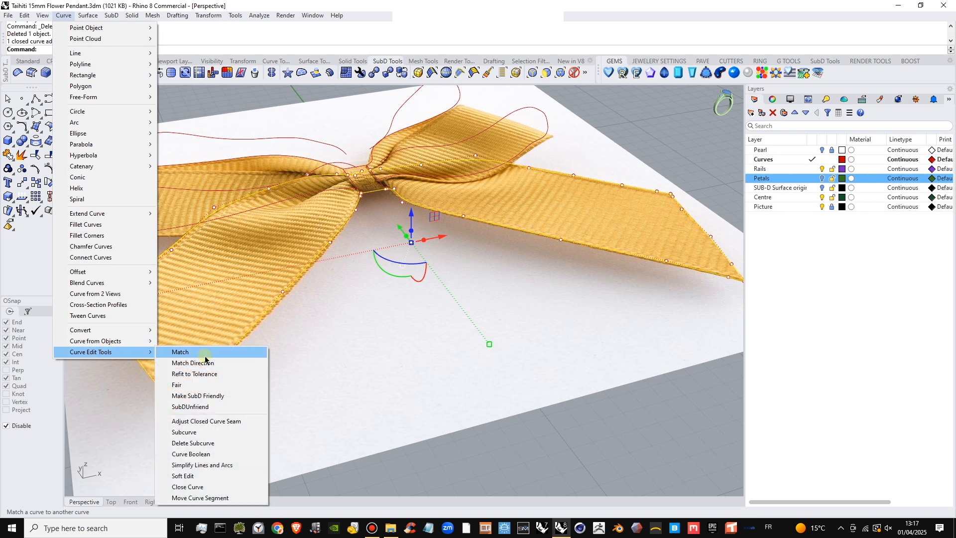
pyautogui.click(195, 488)
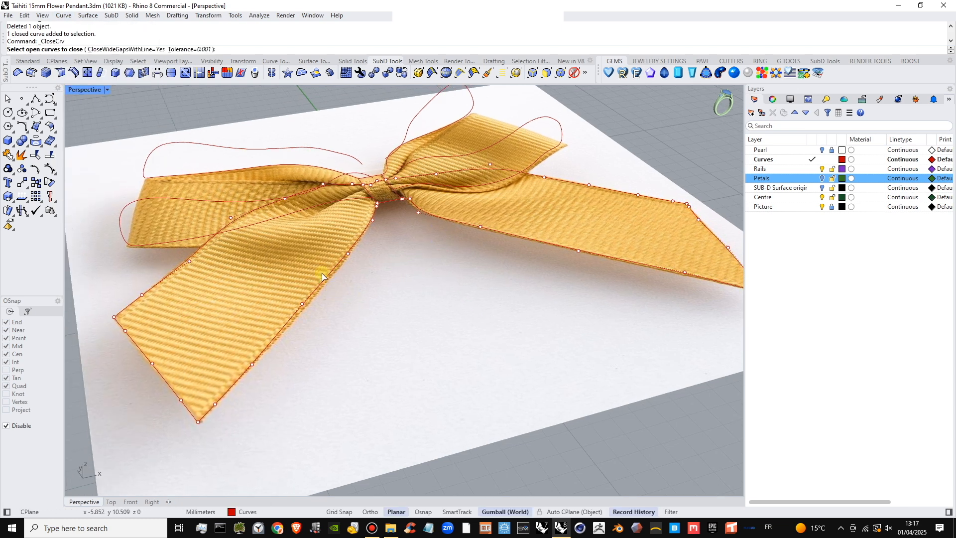
pyautogui.click(332, 287)
pyautogui.press('Return')
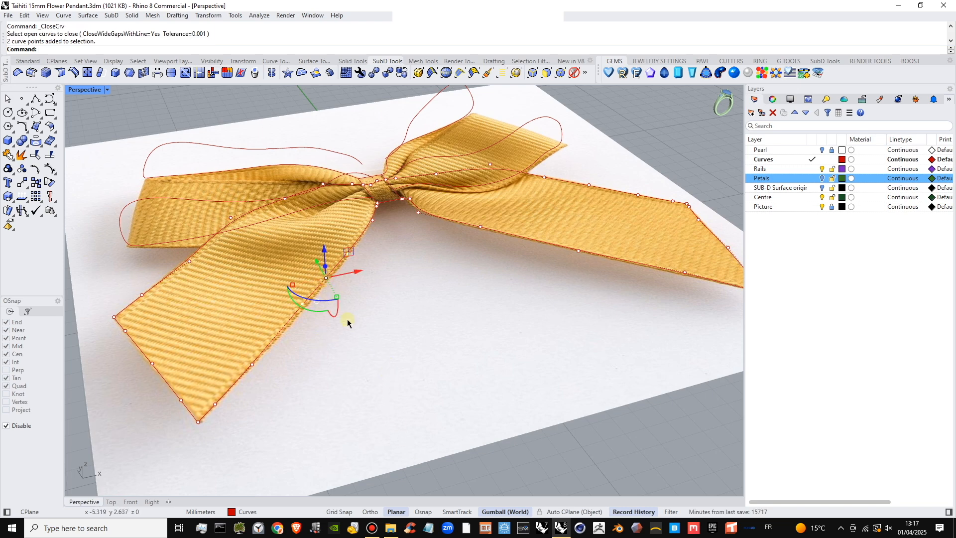
# - Extrude the tail outline 0.7 mm again, switching the output to SubD and back to Surface with Solid off
pyautogui.click(319, 287)
pyautogui.moveTo(382, 299)
pyautogui.mouseDown(button='right')
pyautogui.moveTo(358, 295)
pyautogui.moveTo(377, 292)
pyautogui.moveTo(369, 295)
pyautogui.mouseUp(button='right')
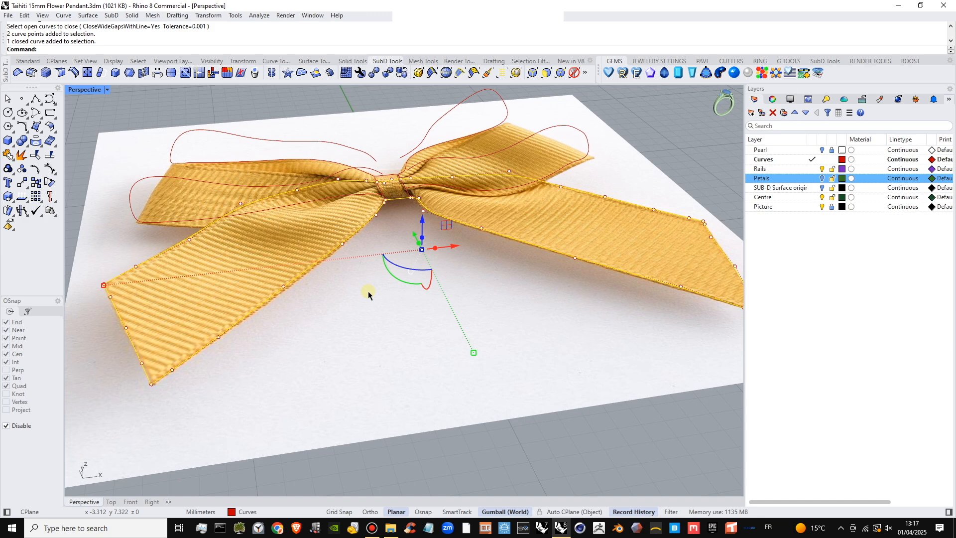
pyautogui.click(8, 141)
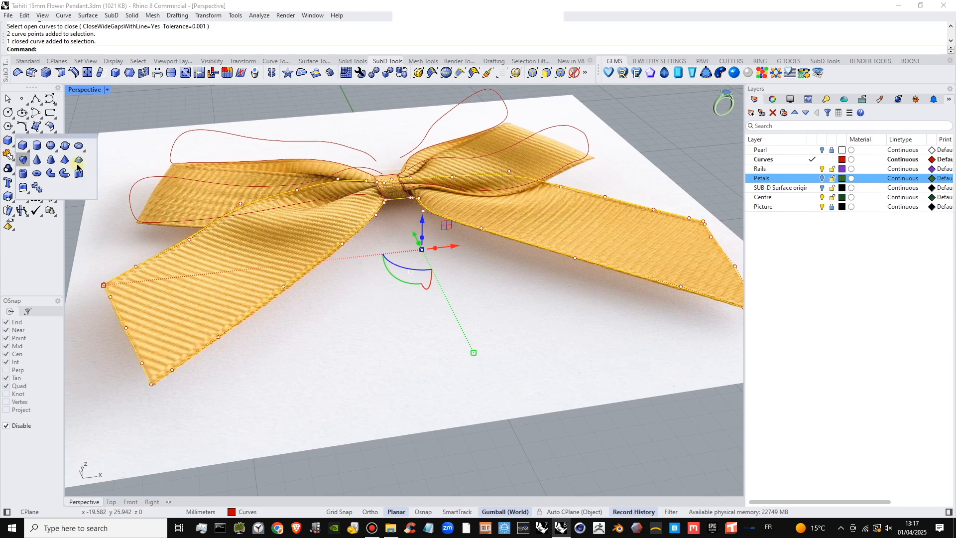
pyautogui.moveTo(411, 247); pyautogui.dragTo(429, 238, button='right')
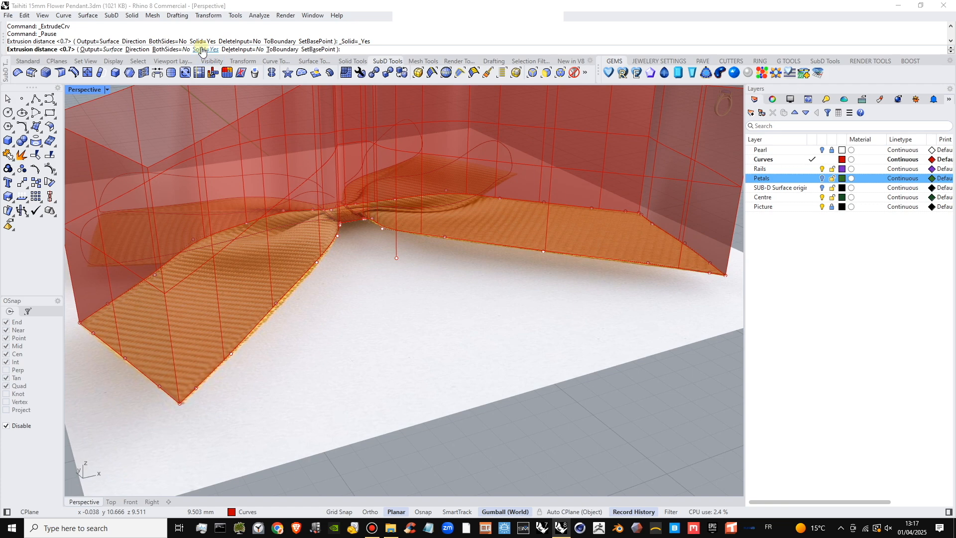
pyautogui.click(102, 50)
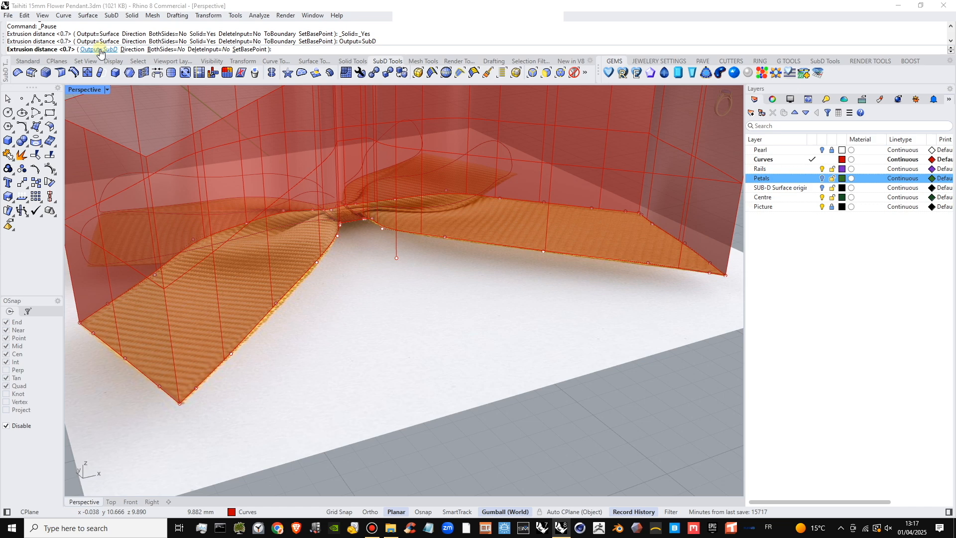
pyautogui.click(99, 50)
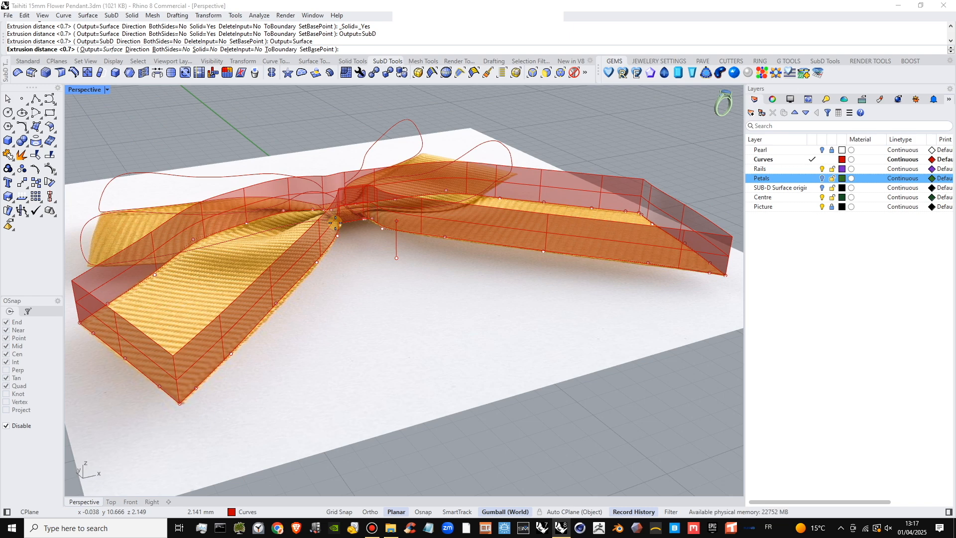
pyautogui.rightClick(336, 223)
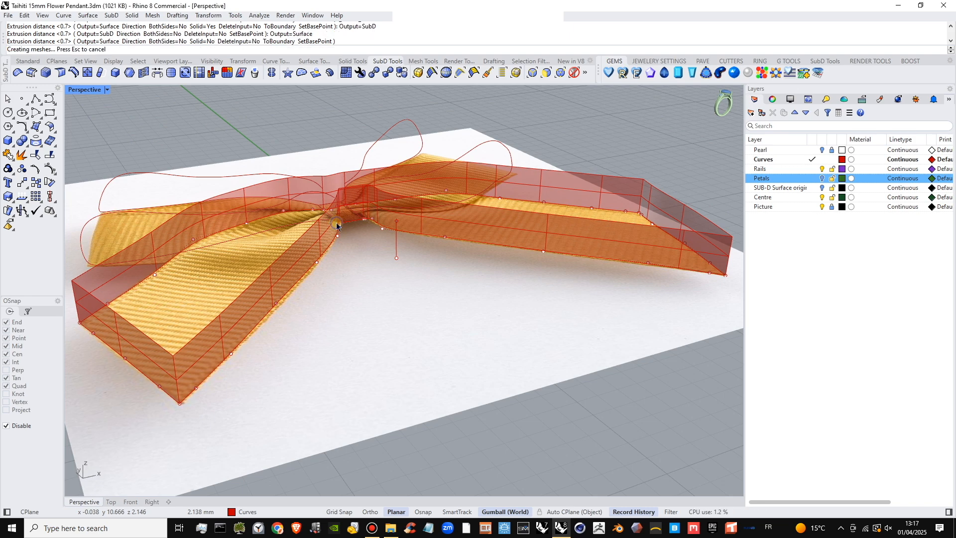
# - Check the new tail extrusion from the side in the four-viewport layout, and delete it
pyautogui.keyDown('shift'); pyautogui.moveTo(336, 306); pyautogui.dragTo(409, 258, button='right'); pyautogui.keyUp('shift')
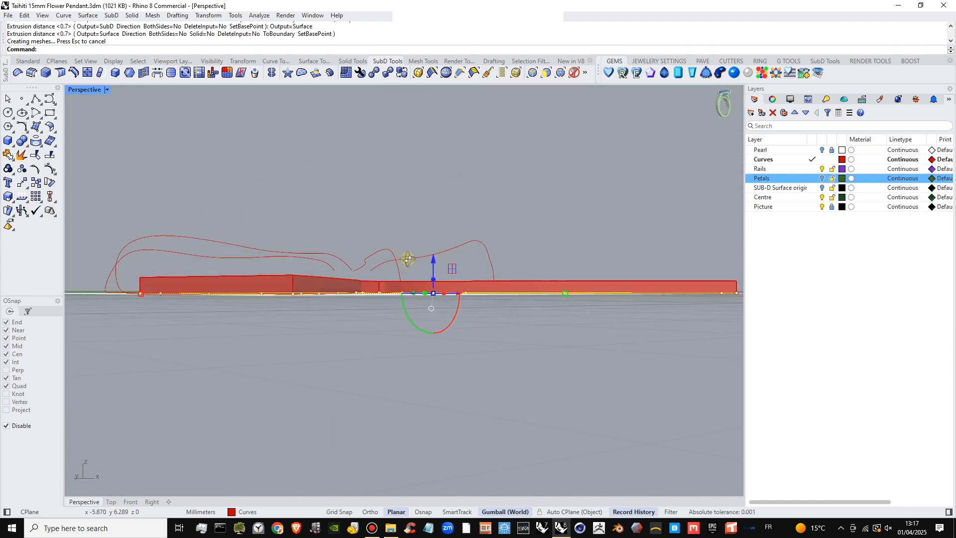
pyautogui.doubleClick(88, 90)
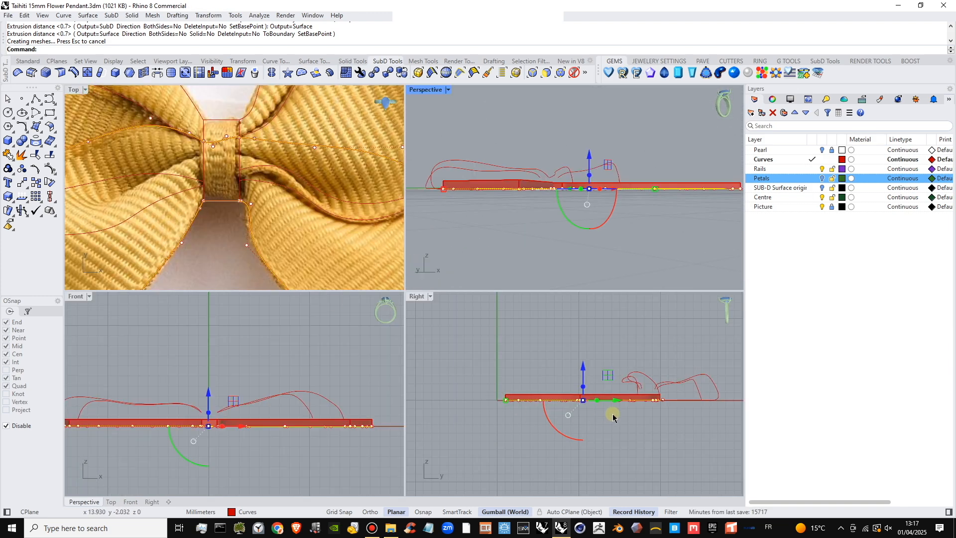
pyautogui.scroll(6, 613, 413)
pyautogui.moveTo(573, 412); pyautogui.dragTo(596, 408, button='right')
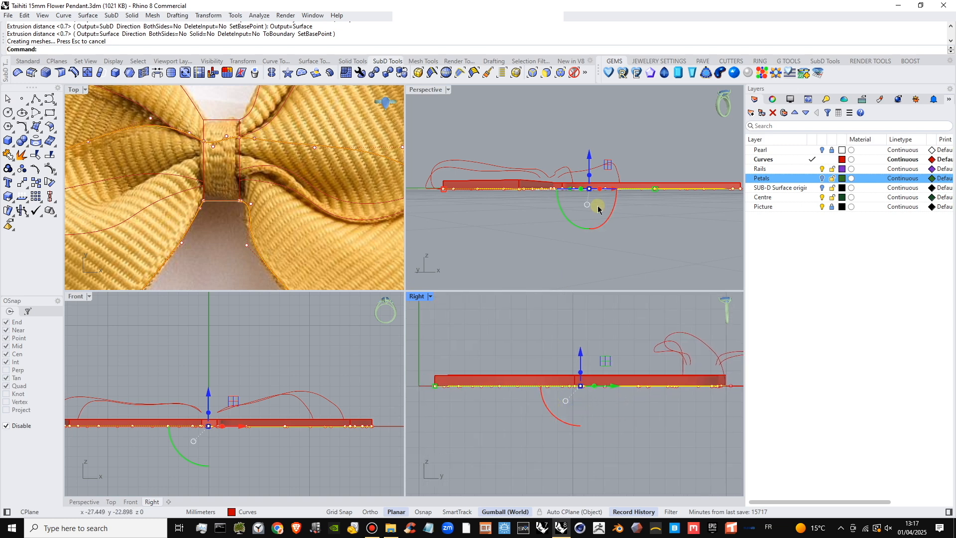
pyautogui.press('Escape')
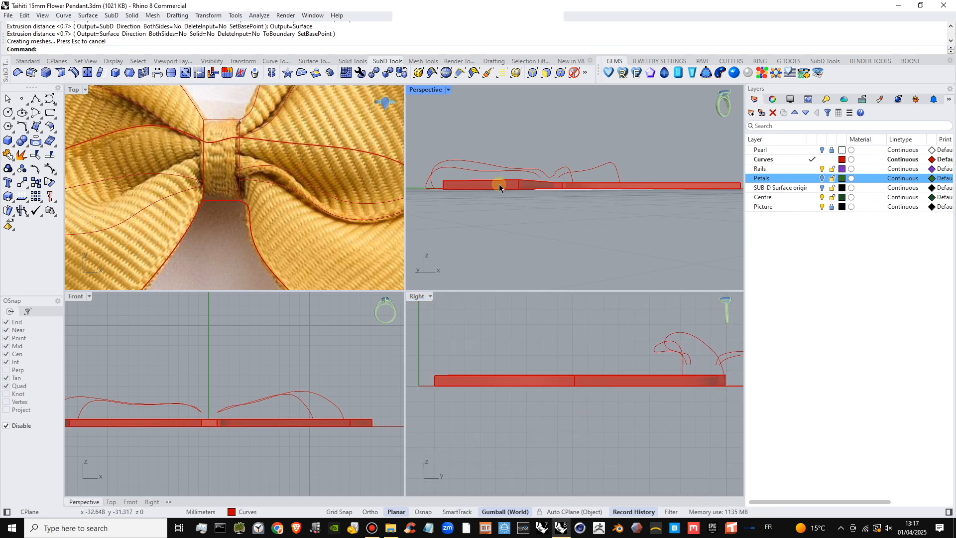
pyautogui.click(499, 186)
pyautogui.press('Delete')
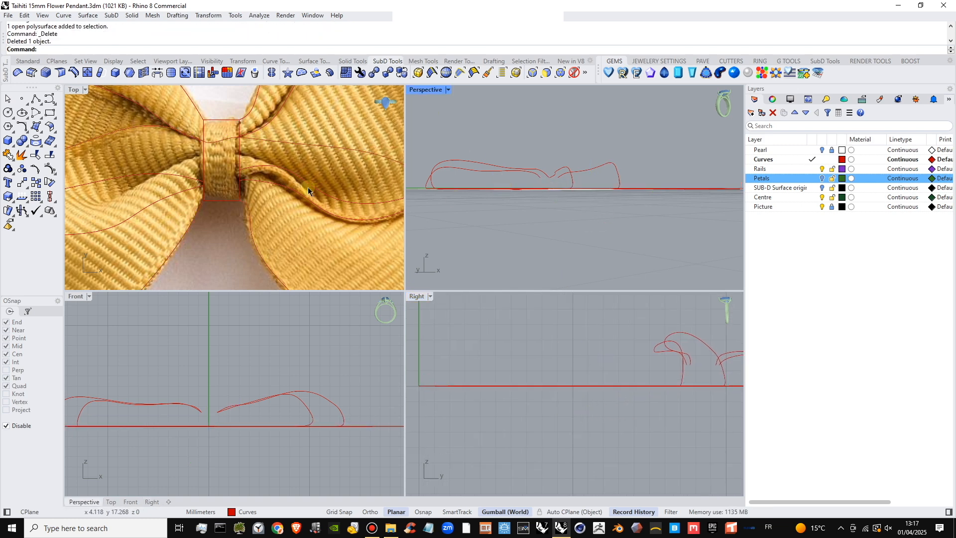
# - Project the tail outline onto the Top construction plane with the input object deleted, and check it in the four-viewport layout
pyautogui.click(249, 238)
pyautogui.scroll(-8, 264, 206)
pyautogui.moveTo(269, 202); pyautogui.dragTo(259, 158, button='right')
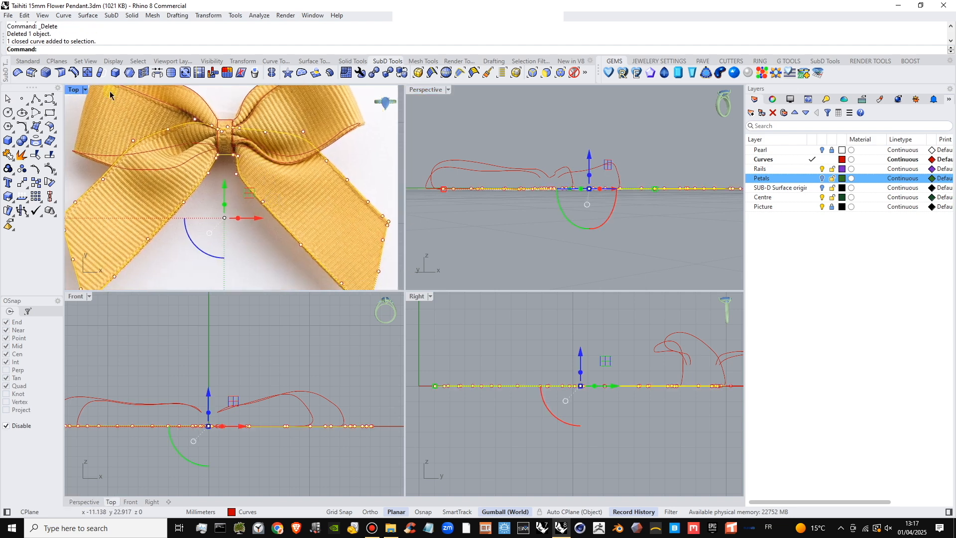
pyautogui.doubleClick(75, 92)
pyautogui.scroll(5, 342, 196)
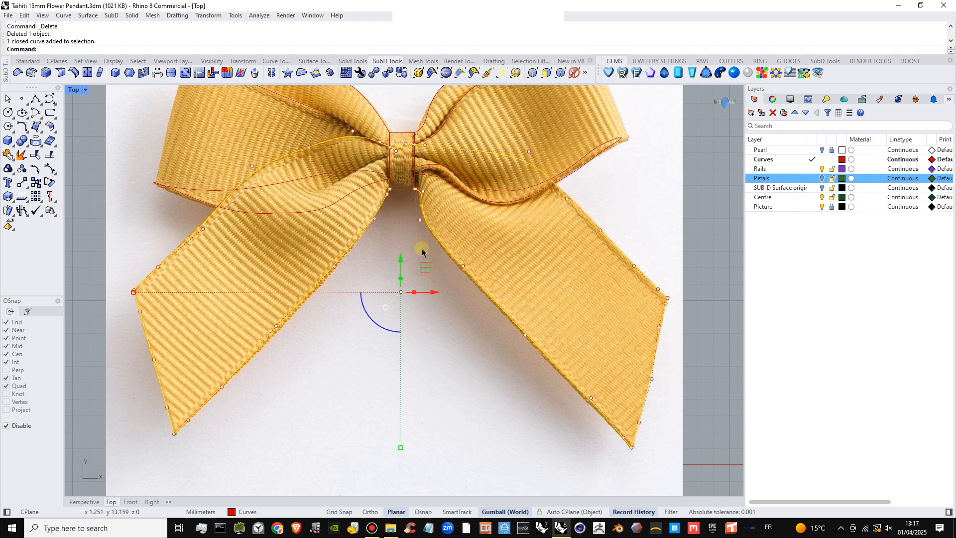
pyautogui.moveTo(421, 253); pyautogui.dragTo(409, 271, button='right')
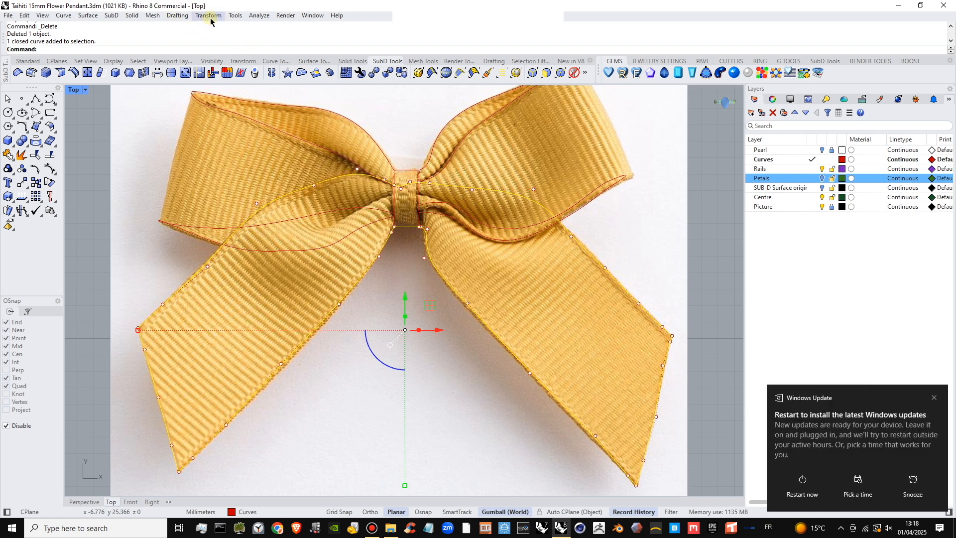
pyautogui.click(933, 398)
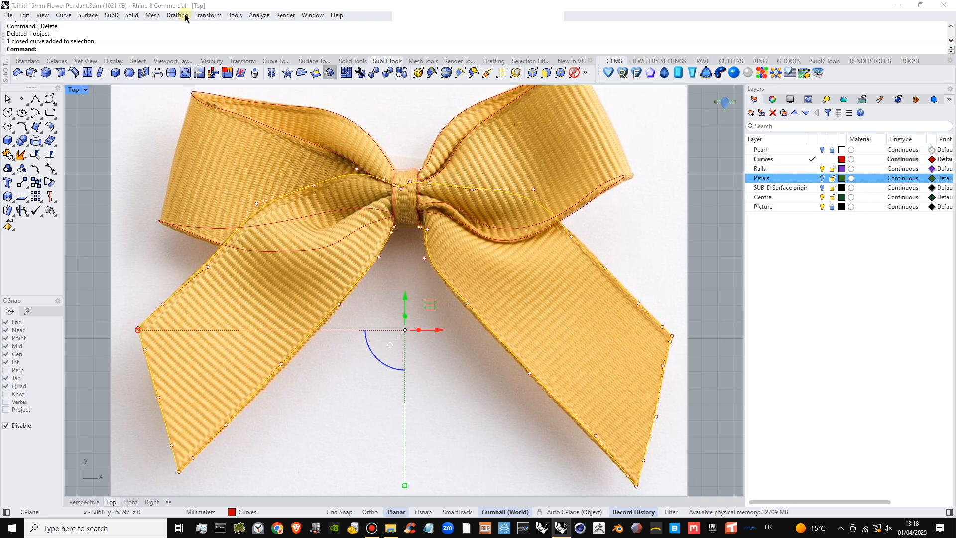
pyautogui.click(207, 15)
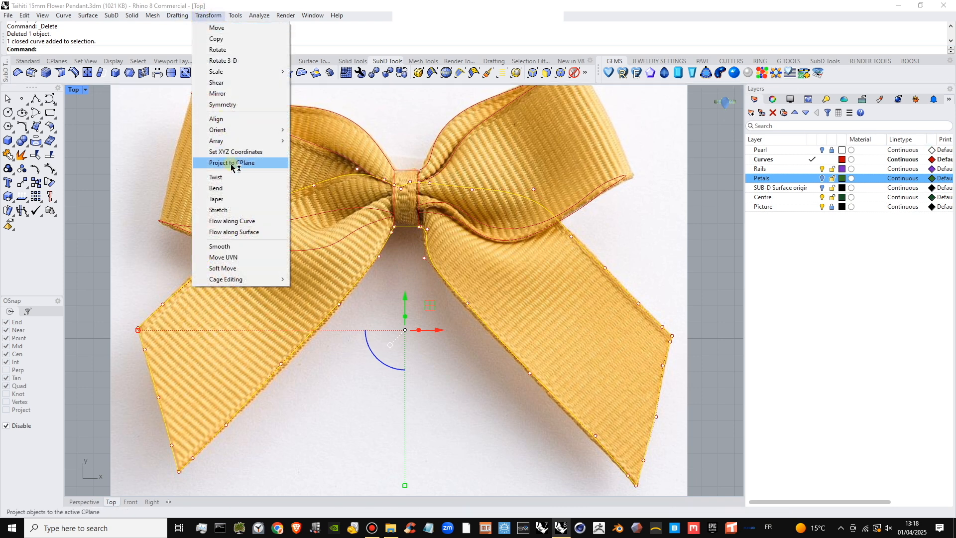
pyautogui.click(232, 164)
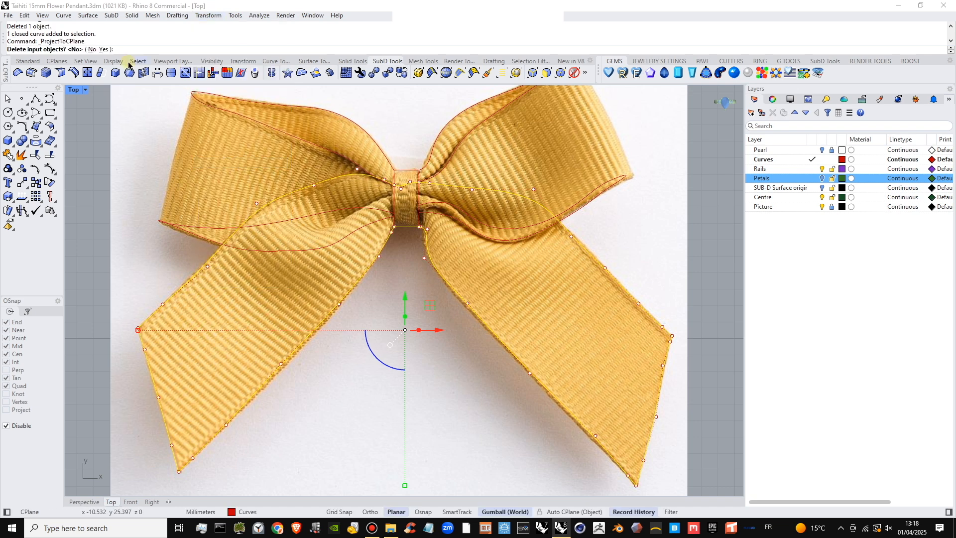
pyautogui.click(104, 49)
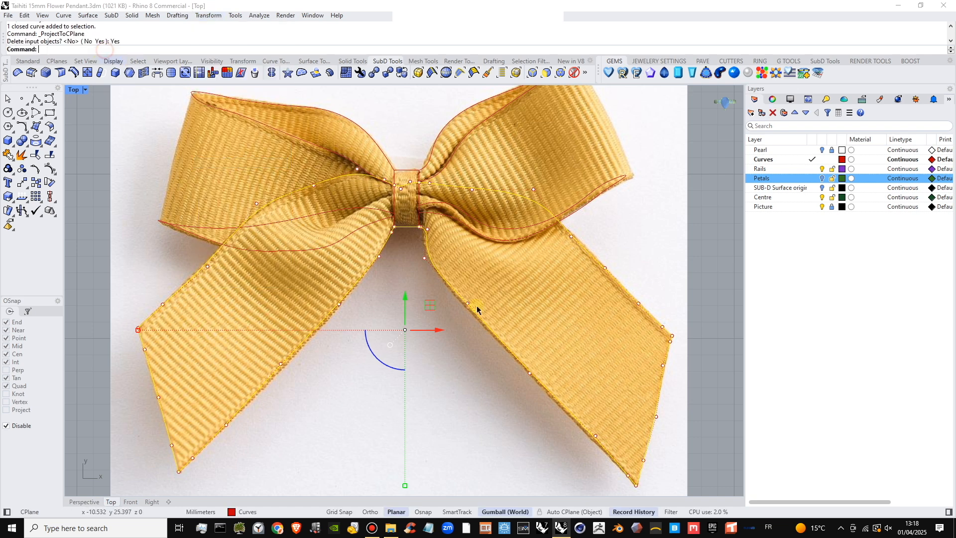
pyautogui.click(714, 246)
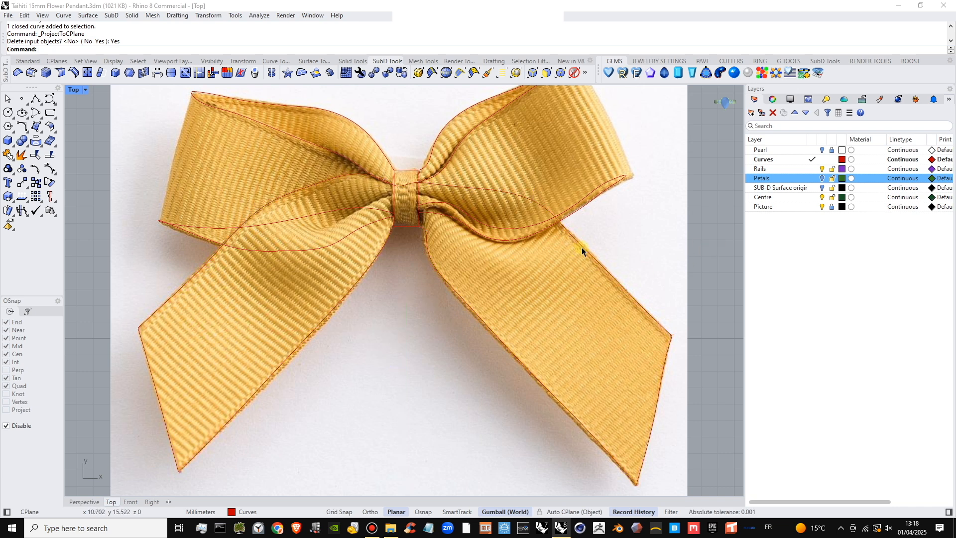
pyautogui.doubleClick(73, 91)
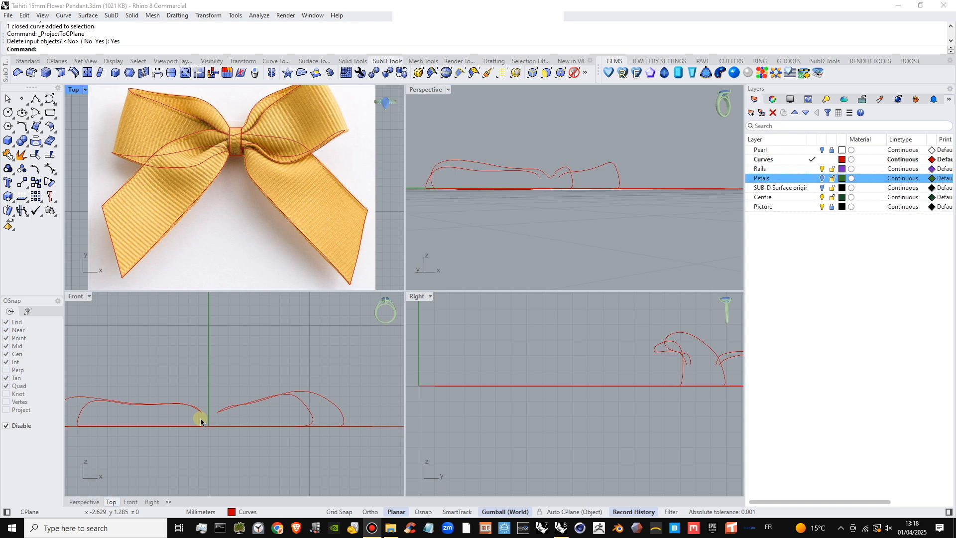
pyautogui.scroll(-2, 231, 413)
pyautogui.moveTo(231, 411); pyautogui.dragTo(238, 396, button='right')
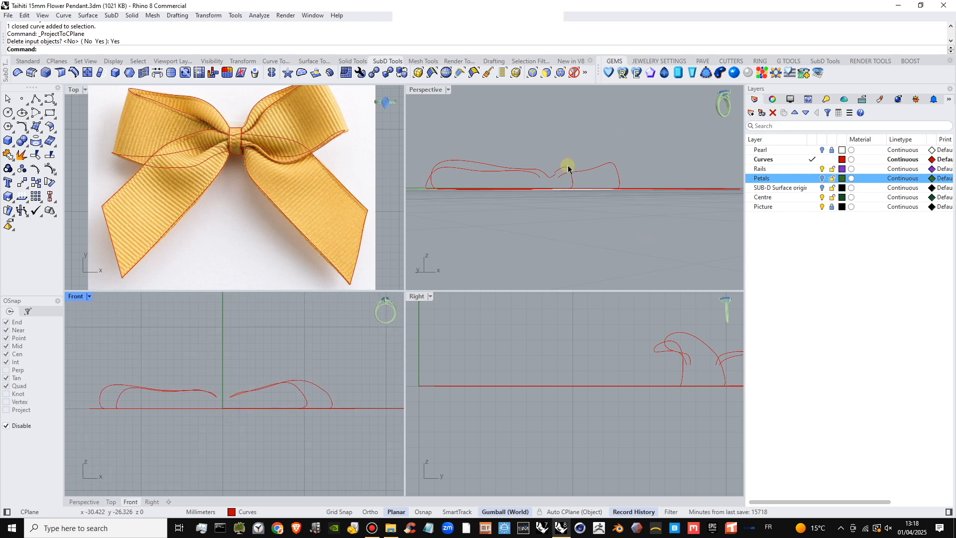
# - Examine the traced bow curves and their raised loops in the Perspective and Right views
pyautogui.moveTo(570, 163); pyautogui.dragTo(559, 185, button='right')
pyautogui.moveTo(560, 227); pyautogui.dragTo(562, 130, button='right')
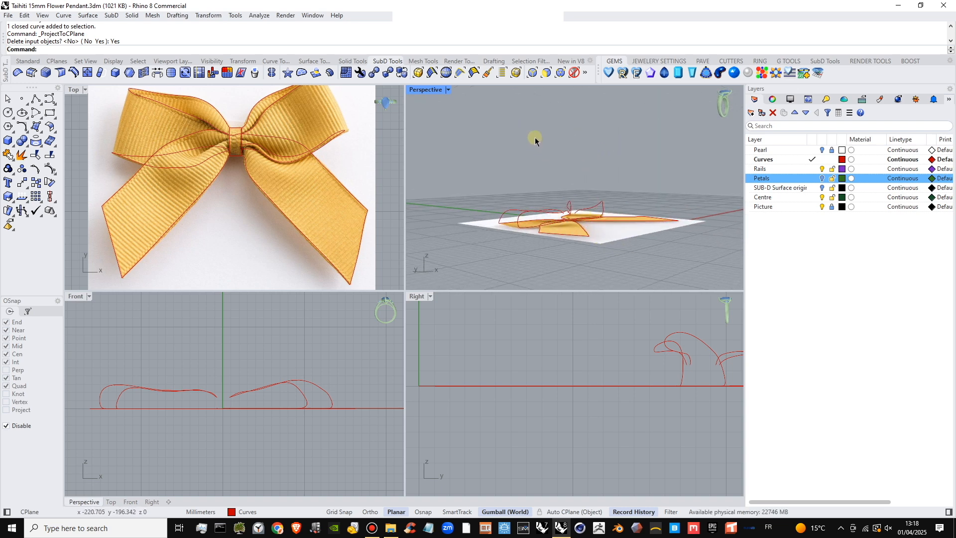
pyautogui.moveTo(525, 150); pyautogui.dragTo(395, 185, button='right')
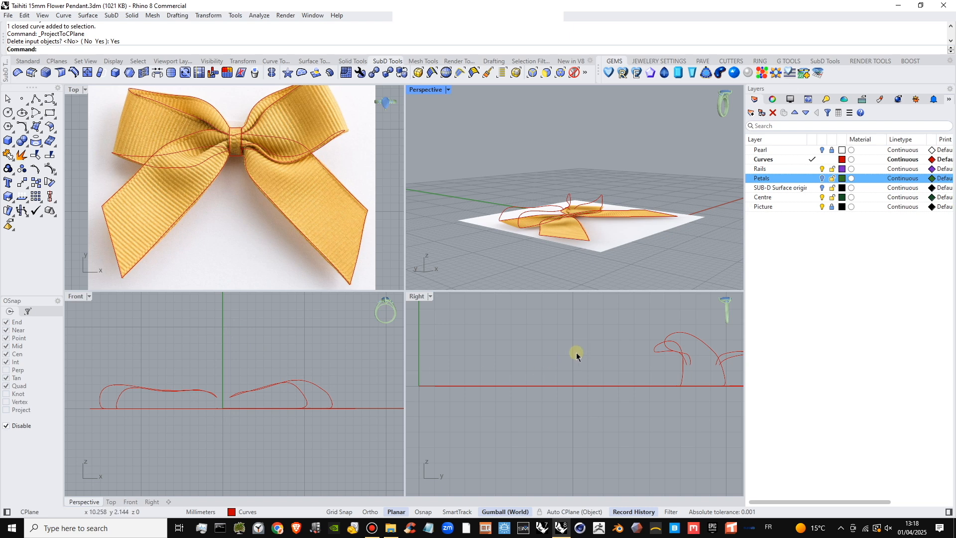
pyautogui.moveTo(608, 389); pyautogui.dragTo(481, 424, button='right')
pyautogui.scroll(-4, 572, 397)
pyautogui.moveTo(613, 377); pyautogui.dragTo(602, 400, button='right')
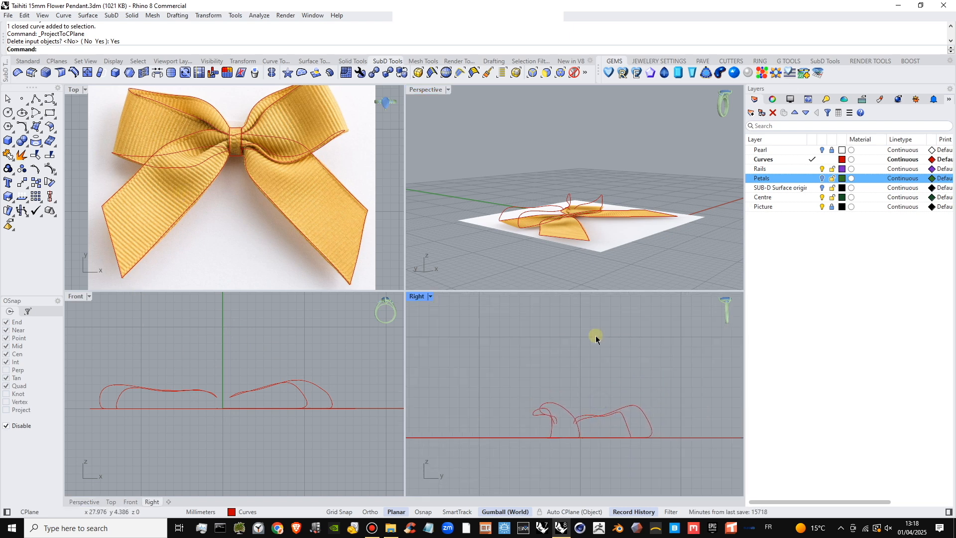
pyautogui.scroll(-2, 576, 398)
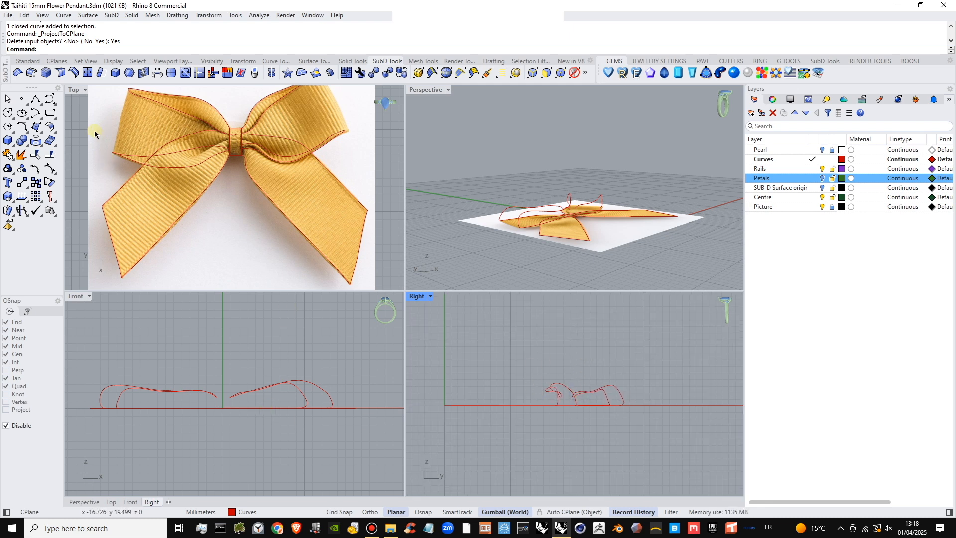
# - Draw a circle above the bow curves in the Front view
pyautogui.click(23, 113)
pyautogui.click(207, 310)
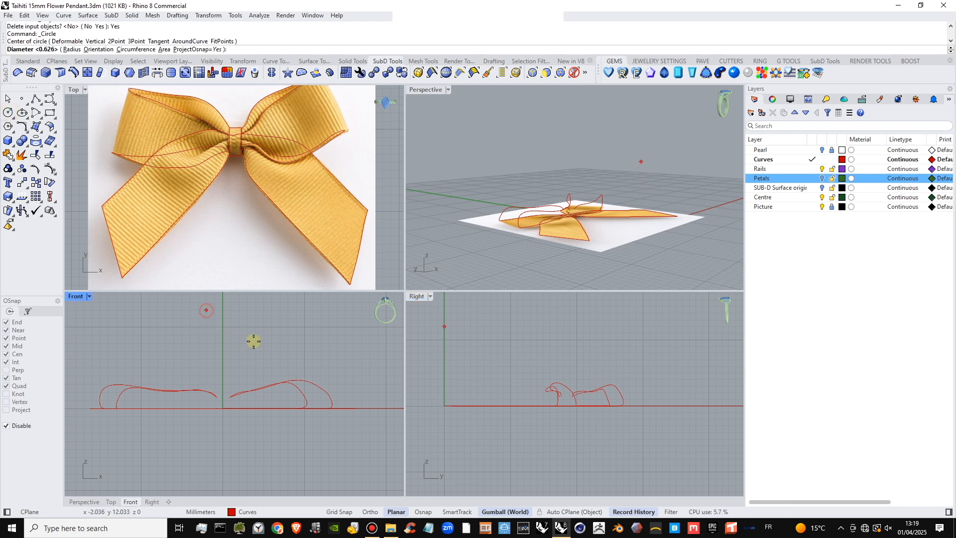
pyautogui.click(248, 330)
pyautogui.moveTo(249, 330); pyautogui.dragTo(262, 373, button='right')
pyautogui.click(262, 373)
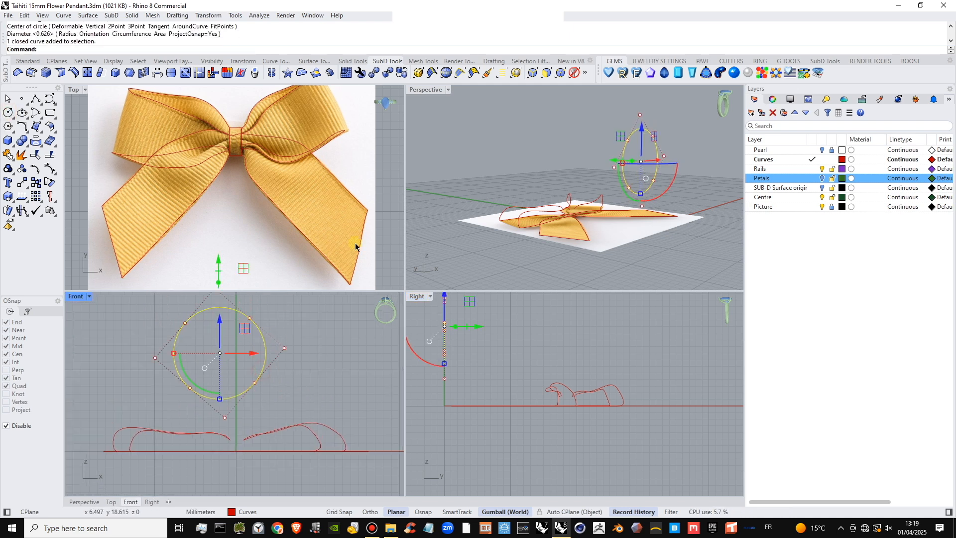
# - Tilt the circle in the Right view so it stands at an angle to the construction plane
pyautogui.moveTo(429, 363); pyautogui.dragTo(408, 329)
pyautogui.click(502, 340)
pyautogui.moveTo(576, 370); pyautogui.dragTo(579, 369, button='right')
pyautogui.scroll(4, 525, 363)
pyautogui.click(555, 333)
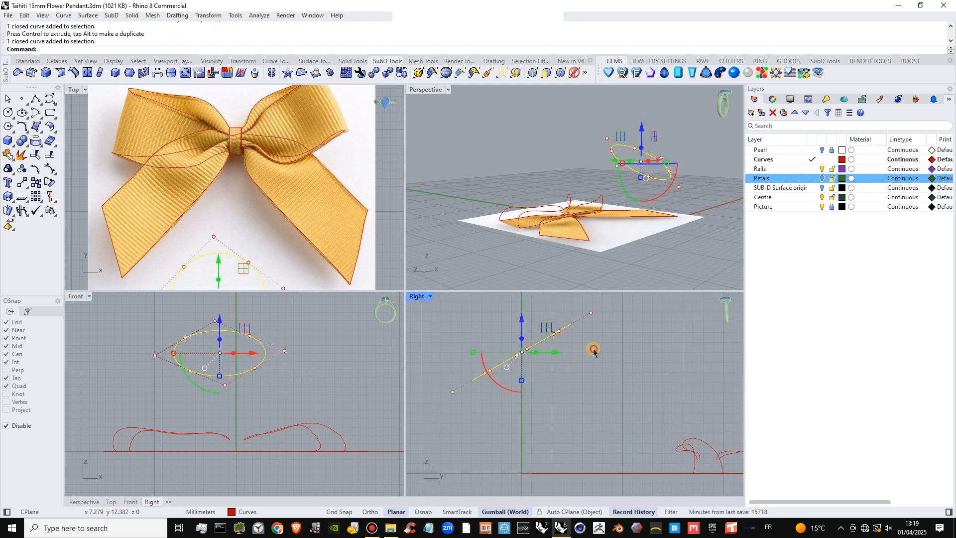
pyautogui.click(594, 350)
pyautogui.moveTo(715, 147); pyautogui.dragTo(569, 151, button='right')
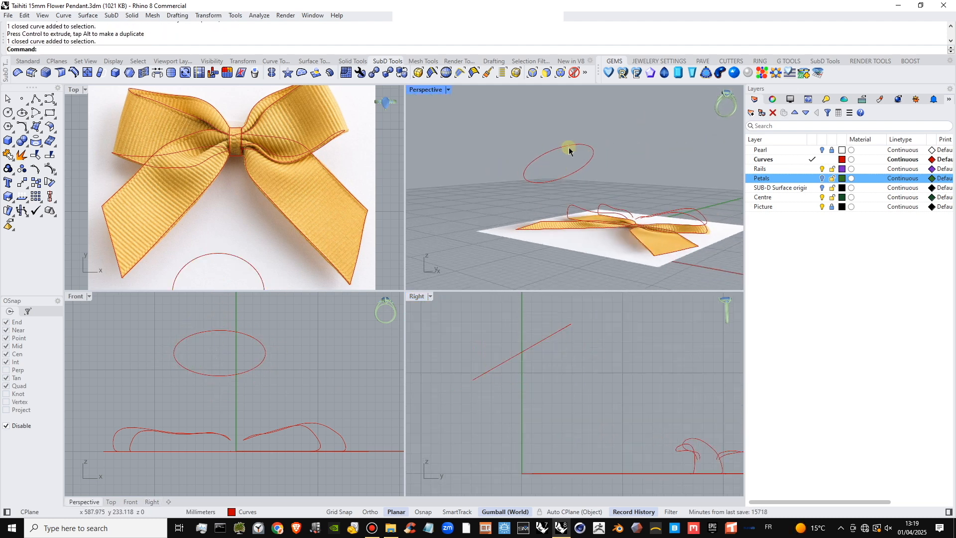
# - Move the tilted circle clear of the bow reference picture in the Top view
pyautogui.moveTo(266, 380); pyautogui.dragTo(281, 366, button='right')
pyautogui.scroll(-4, 277, 222)
pyautogui.moveTo(278, 223); pyautogui.dragTo(263, 142, button='right')
pyautogui.click(227, 216)
pyautogui.moveTo(250, 161); pyautogui.dragTo(260, 210)
pyautogui.moveTo(317, 236); pyautogui.dragTo(347, 203, button='right')
pyautogui.scroll(6, 347, 214)
pyautogui.click(348, 218)
pyautogui.moveTo(274, 213); pyautogui.dragTo(294, 218, button='right')
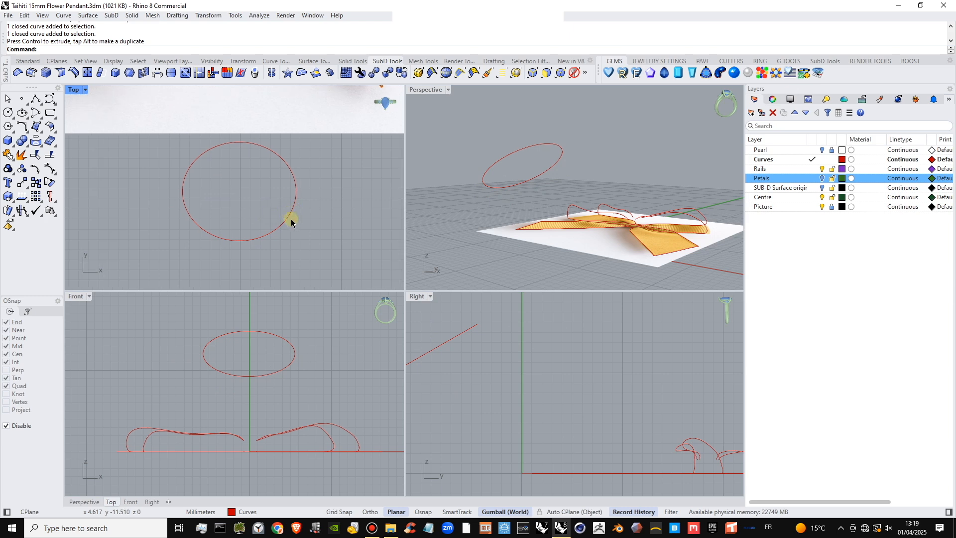
pyautogui.click(286, 219)
pyautogui.click(326, 237)
pyautogui.scroll(-6, 273, 220)
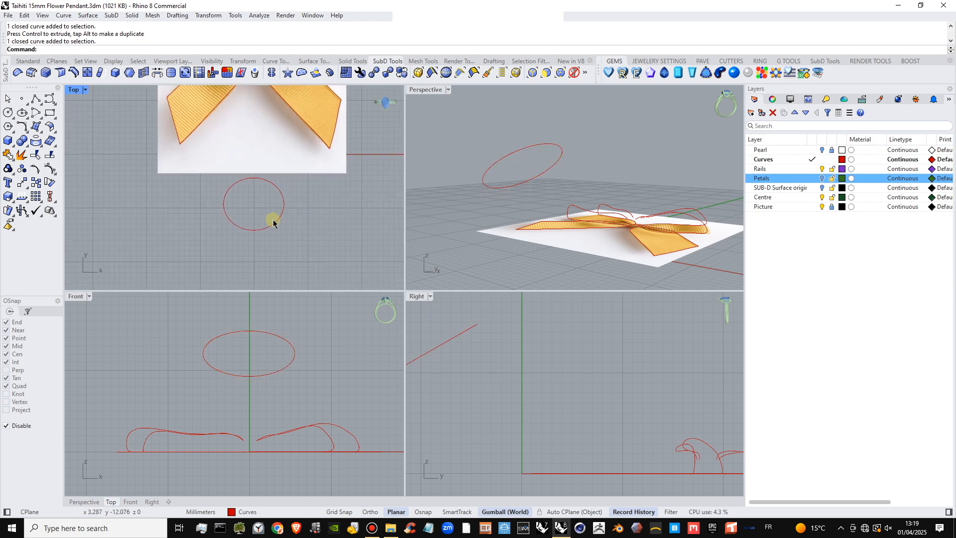
# - Project the tilted circle onto the Top construction plane, keeping the original object
pyautogui.click(271, 228)
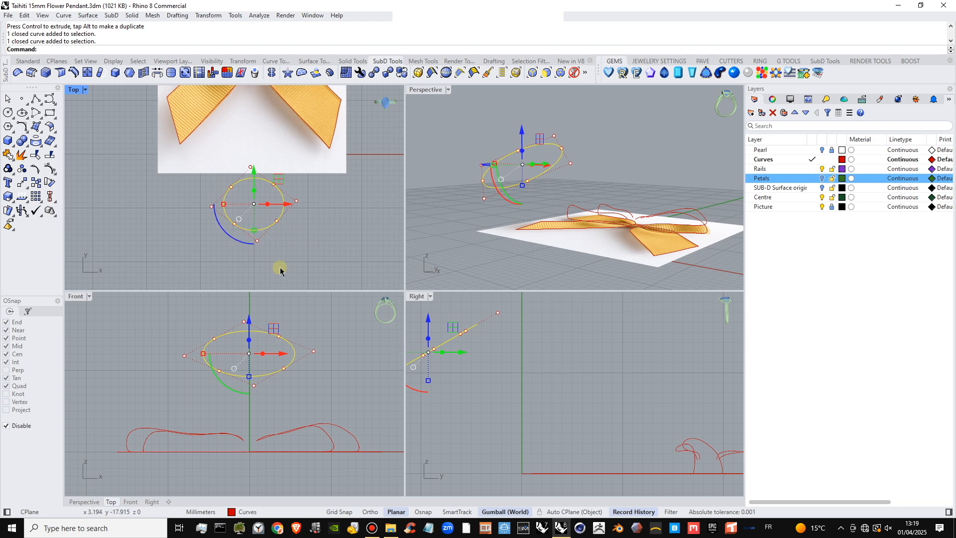
pyautogui.scroll(-1, 221, 109)
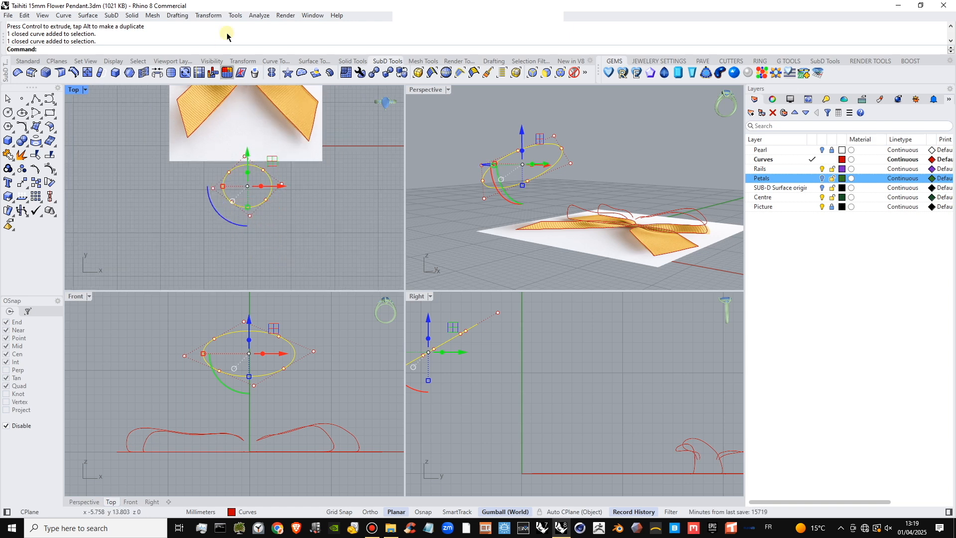
pyautogui.click(212, 16)
pyautogui.click(230, 162)
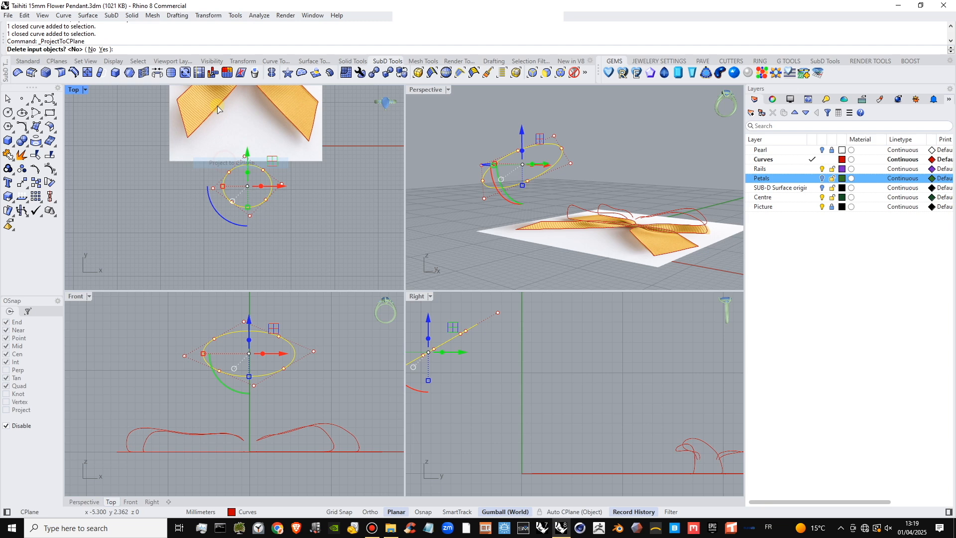
pyautogui.moveTo(248, 194); pyautogui.dragTo(232, 203, button='right')
pyautogui.scroll(2, 231, 193)
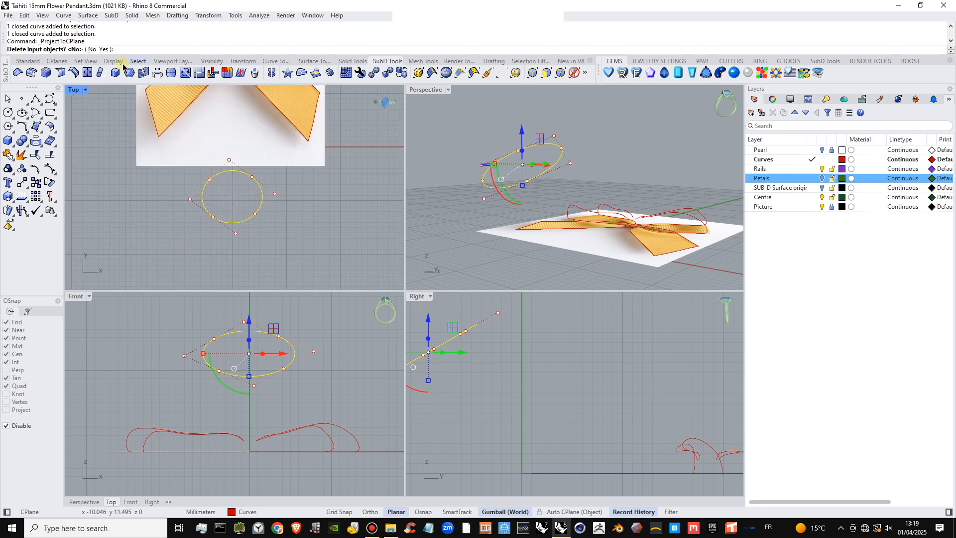
pyautogui.click(92, 50)
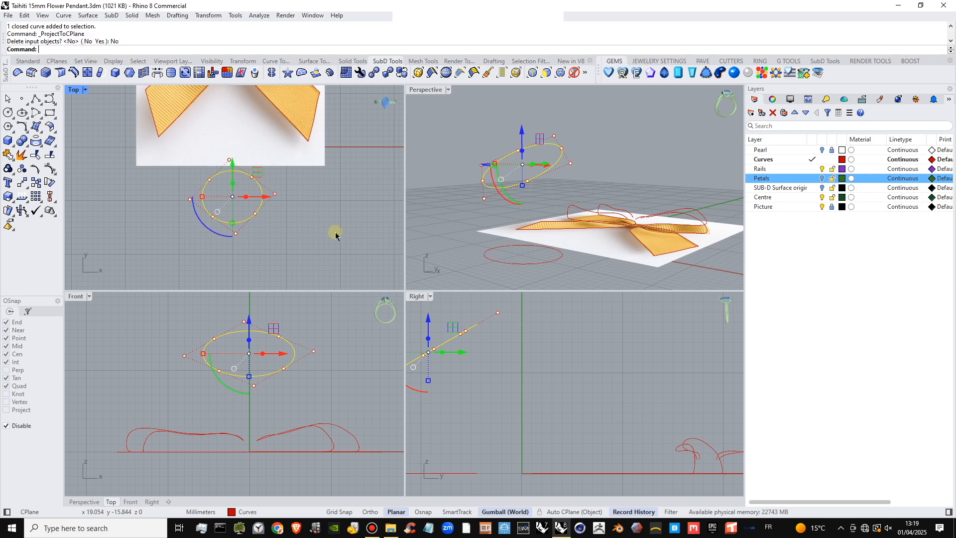
# - Examine the flat projected circle and compare it with the tilted original in the Perspective and Right views
pyautogui.scroll(5, 513, 274)
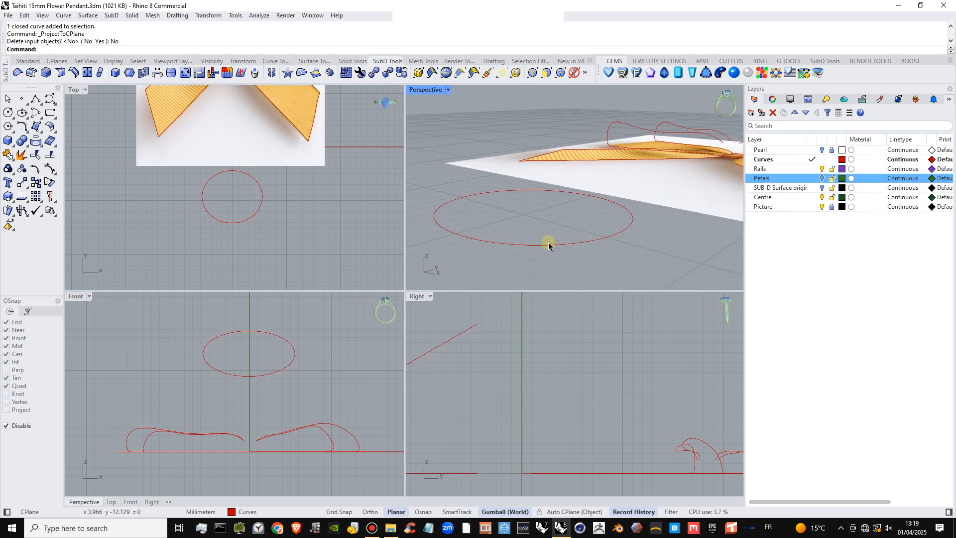
pyautogui.click(549, 246)
pyautogui.scroll(-6, 518, 443)
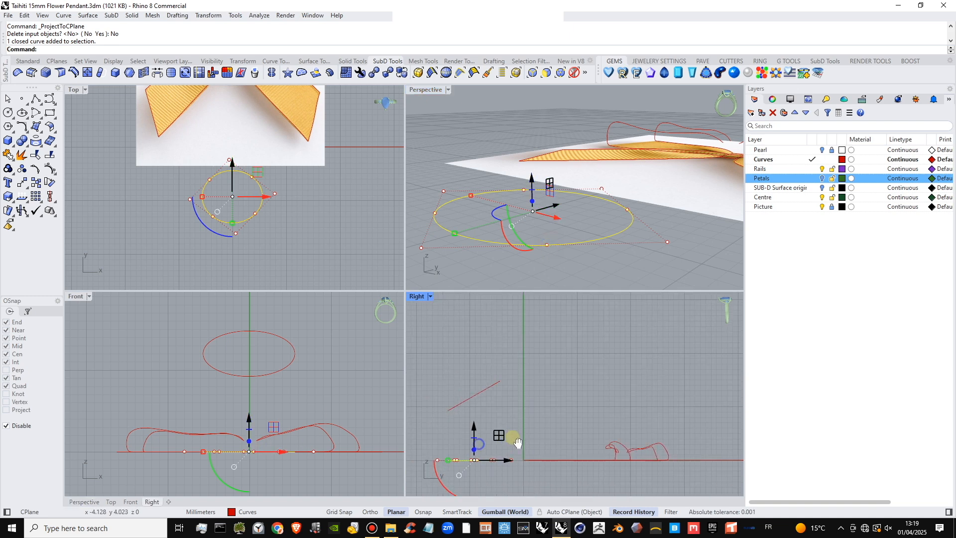
pyautogui.scroll(2, 475, 461)
pyautogui.moveTo(476, 461); pyautogui.dragTo(499, 454, button='right')
pyautogui.click(537, 428)
pyautogui.press('Escape')
pyautogui.moveTo(525, 220); pyautogui.dragTo(401, 207, button='right')
pyautogui.moveTo(236, 217); pyautogui.dragTo(240, 229, button='right')
# - Delete both the tilted circle and its flat projection
pyautogui.click(240, 229)
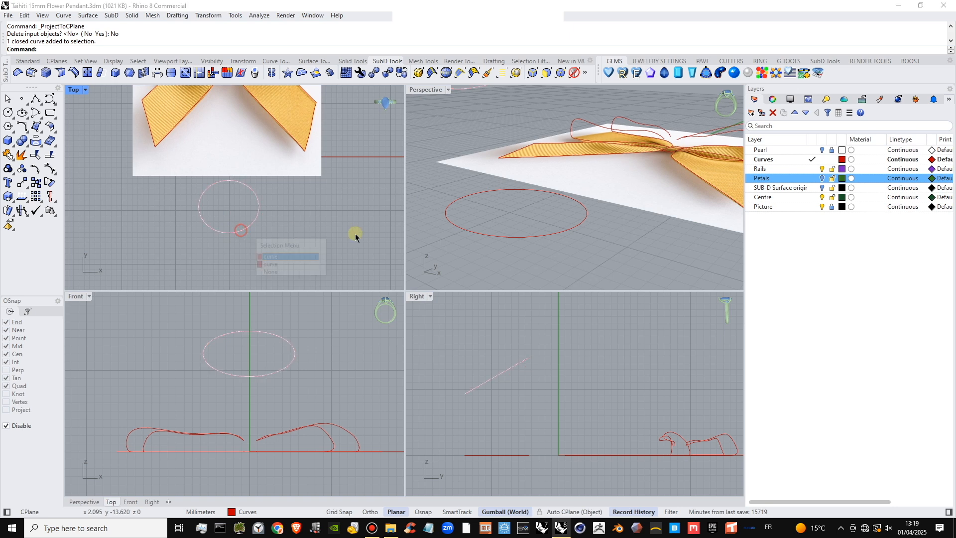
pyautogui.click(294, 257)
pyautogui.moveTo(450, 211); pyautogui.dragTo(523, 217, button='right')
pyautogui.keyDown('shift'); pyautogui.click(524, 275); pyautogui.keyUp('shift')
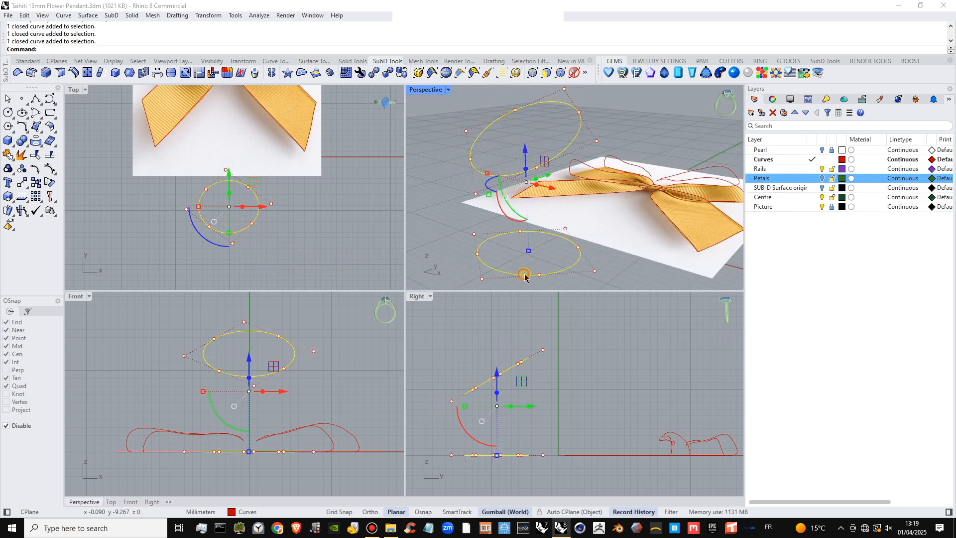
pyautogui.moveTo(543, 269); pyautogui.dragTo(524, 243, button='right')
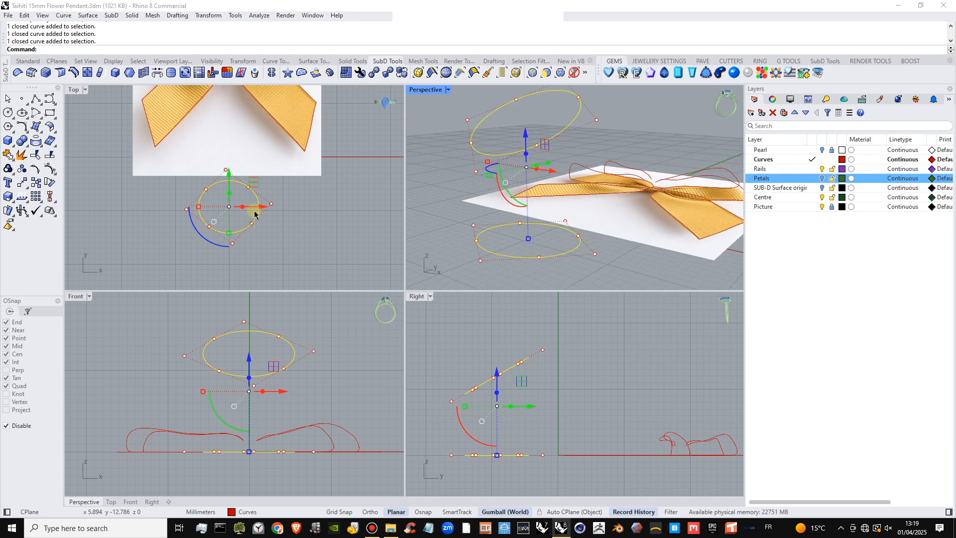
pyautogui.moveTo(271, 224); pyautogui.dragTo(268, 243, button='right')
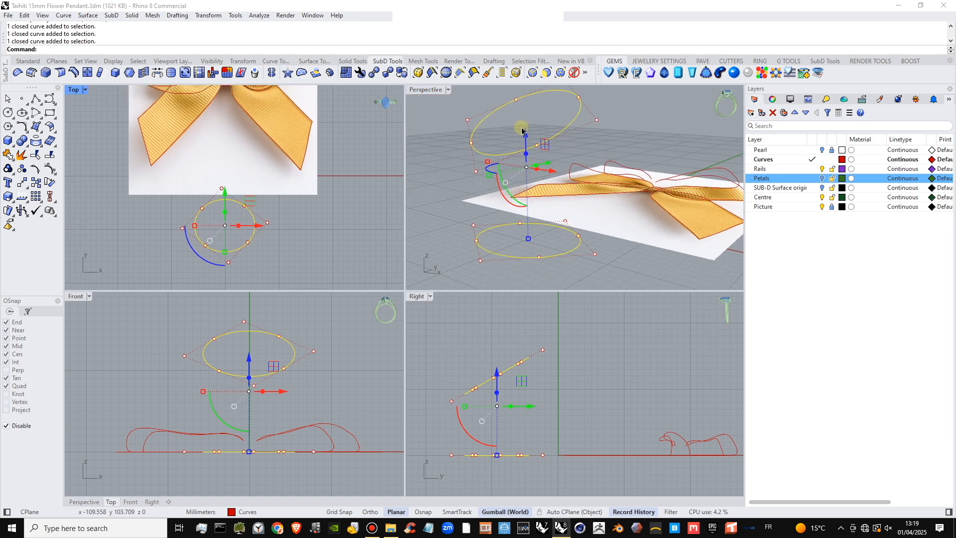
pyautogui.scroll(-3, 527, 145)
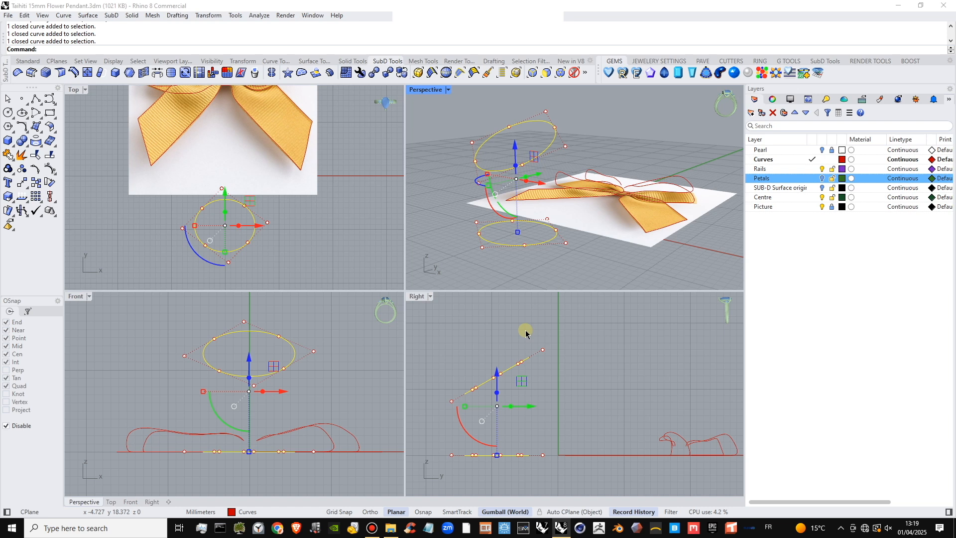
pyautogui.press('Delete')
# - Extrude the closed outline of the two ribbon tails into a 0.7 mm thick solid
pyautogui.keyDown('shift'); pyautogui.moveTo(516, 231); pyautogui.dragTo(290, 158, button='right'); pyautogui.keyUp('shift')
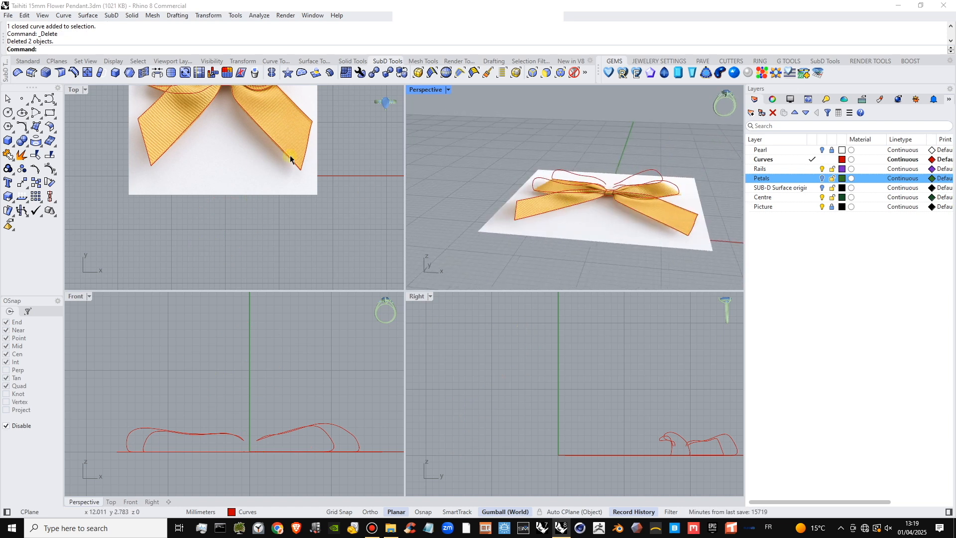
pyautogui.click(643, 212)
pyautogui.scroll(3, 626, 207)
pyautogui.moveTo(617, 209); pyautogui.dragTo(483, 187, button='right')
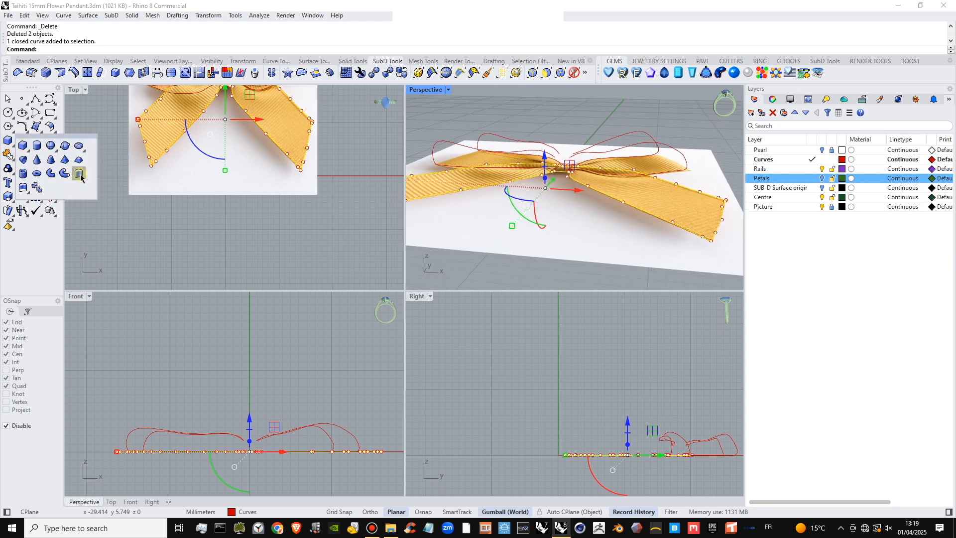
pyautogui.click(8, 143)
pyautogui.scroll(2, 562, 178)
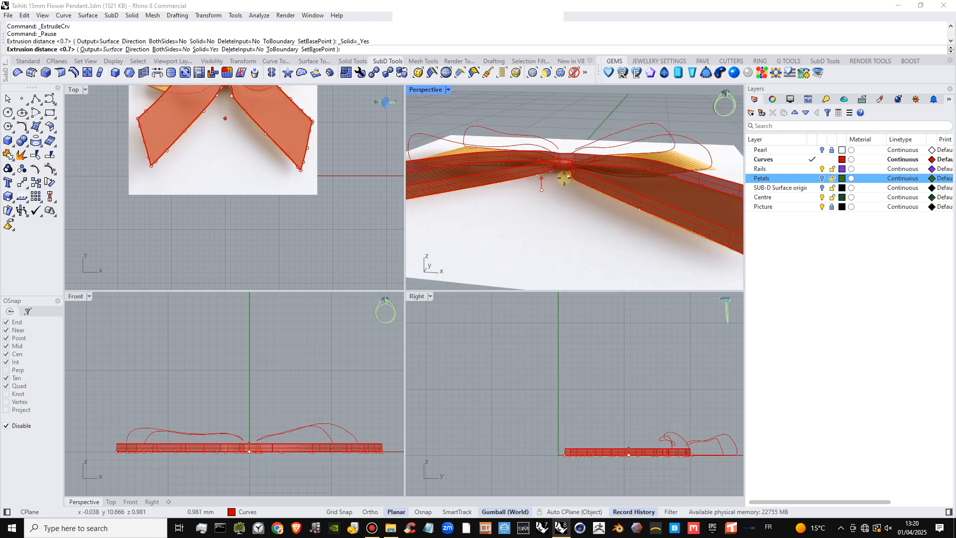
pyautogui.press('Return')
pyautogui.scroll(-3, 579, 124)
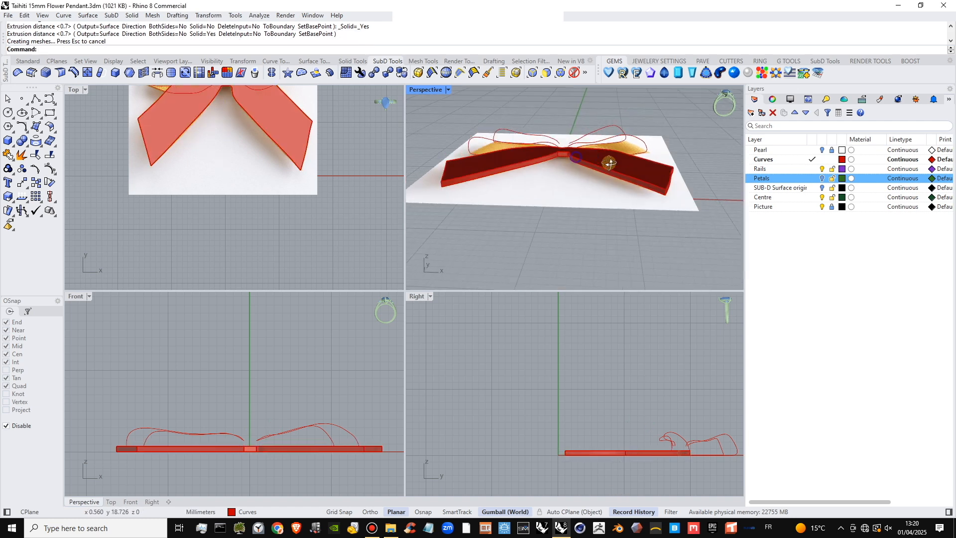
# - Move the extruded ribbon tails solid to the Petals layer
pyautogui.moveTo(619, 166); pyautogui.dragTo(604, 199, button='right')
pyautogui.scroll(-6, 214, 231)
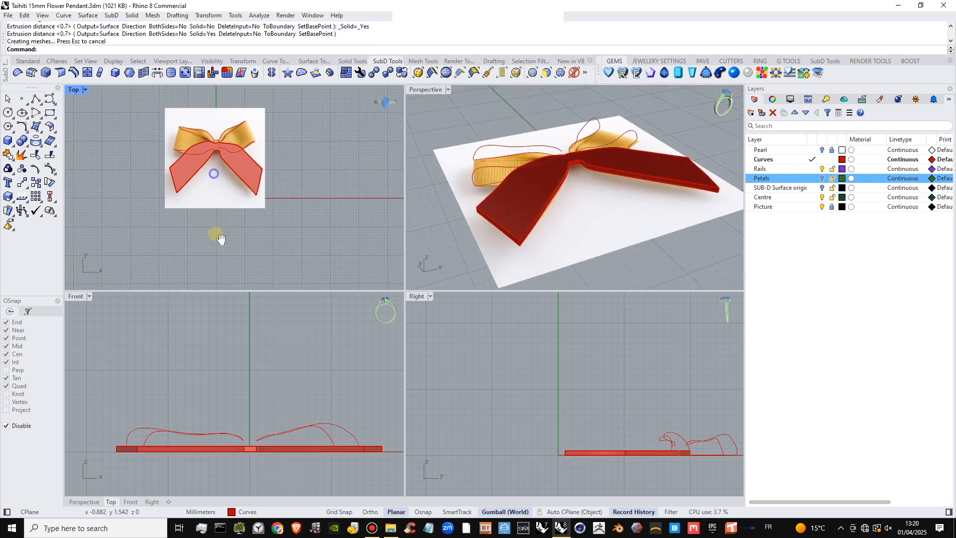
pyautogui.moveTo(215, 233); pyautogui.dragTo(233, 279, button='right')
pyautogui.scroll(6, 253, 198)
pyautogui.click(275, 220)
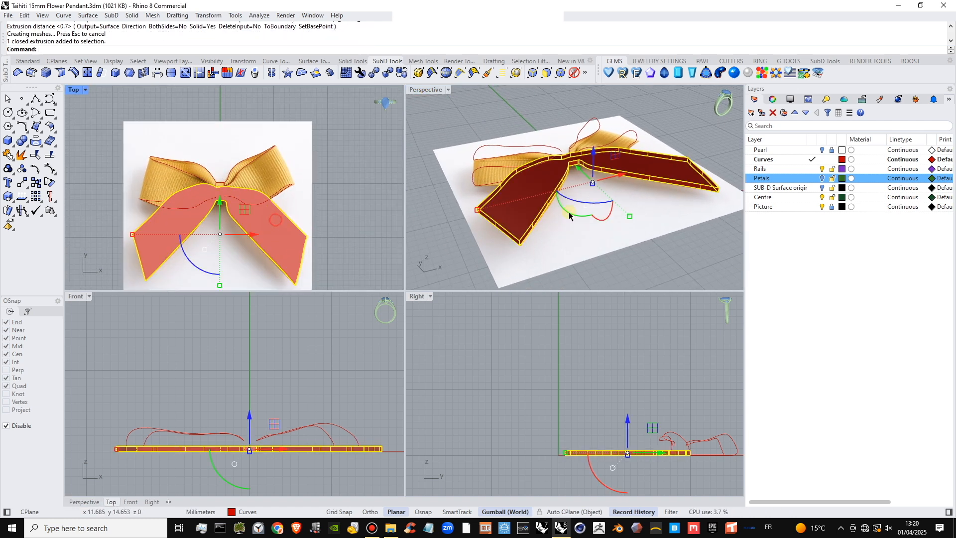
pyautogui.rightClick(780, 178)
pyautogui.click(811, 225)
# - Rename the Petals layer to Ribbon
pyautogui.click(768, 180)
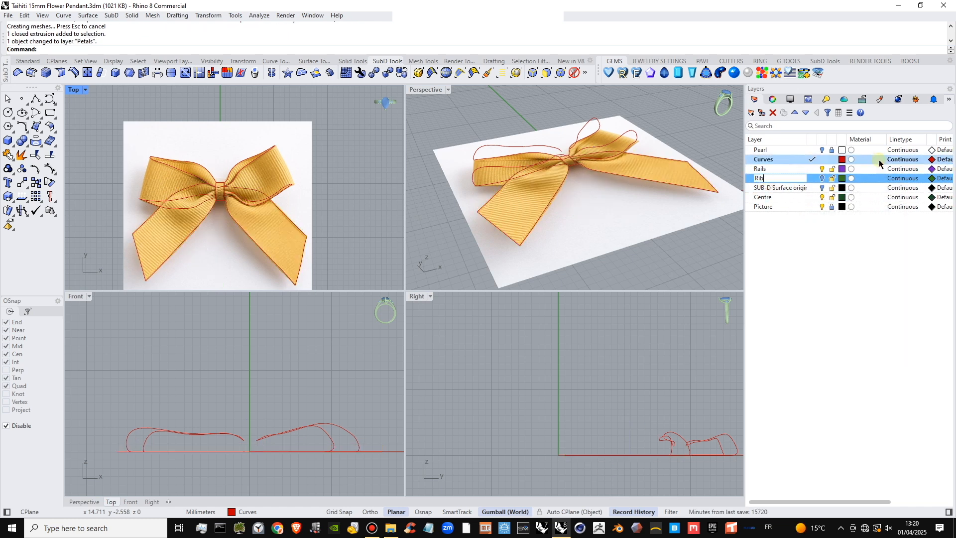
pyautogui.press('Return')
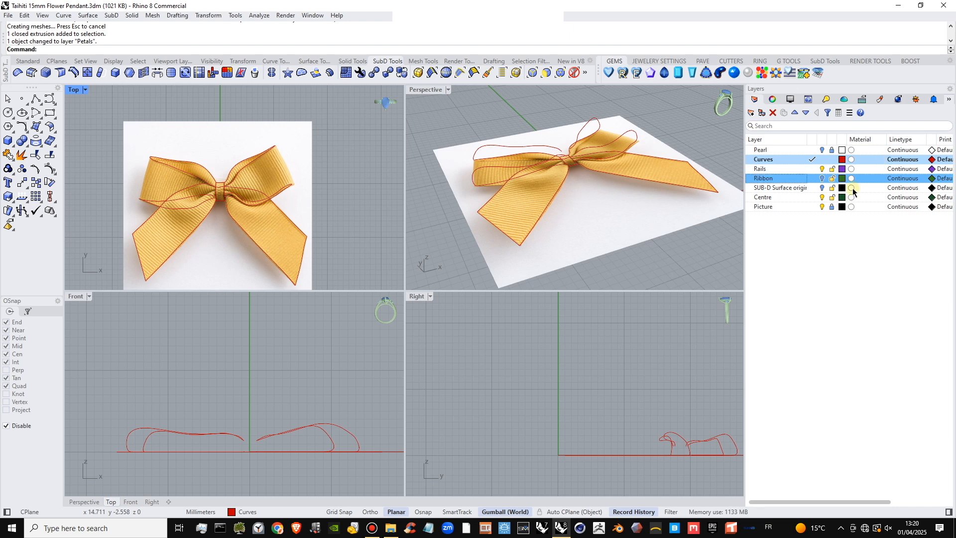
pyautogui.click(704, 252)
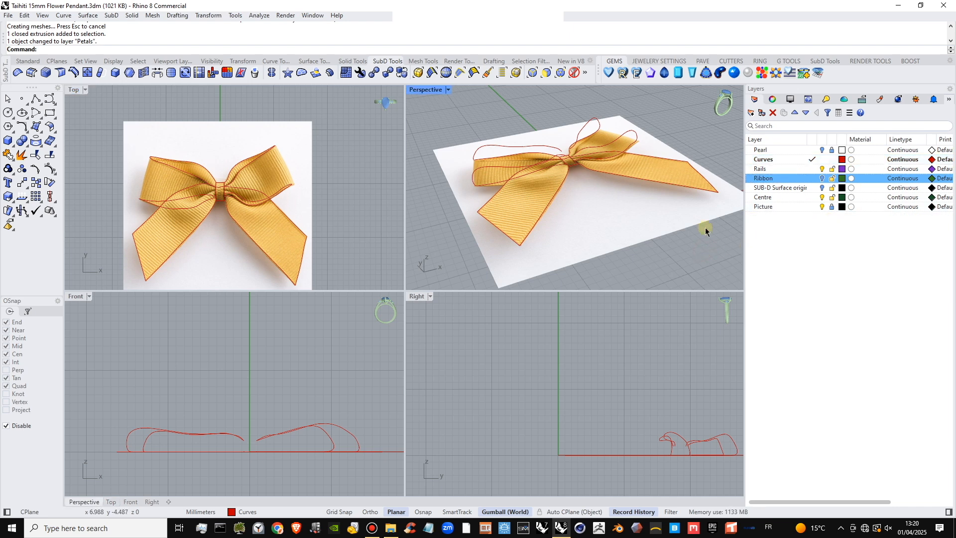
# - Create a SubD loft between the two edge curves of the left ribbon loop, with 3 divisions between shapes
pyautogui.keyDown('shift'); pyautogui.moveTo(608, 211); pyautogui.dragTo(597, 192, button='right'); pyautogui.keyUp('shift')
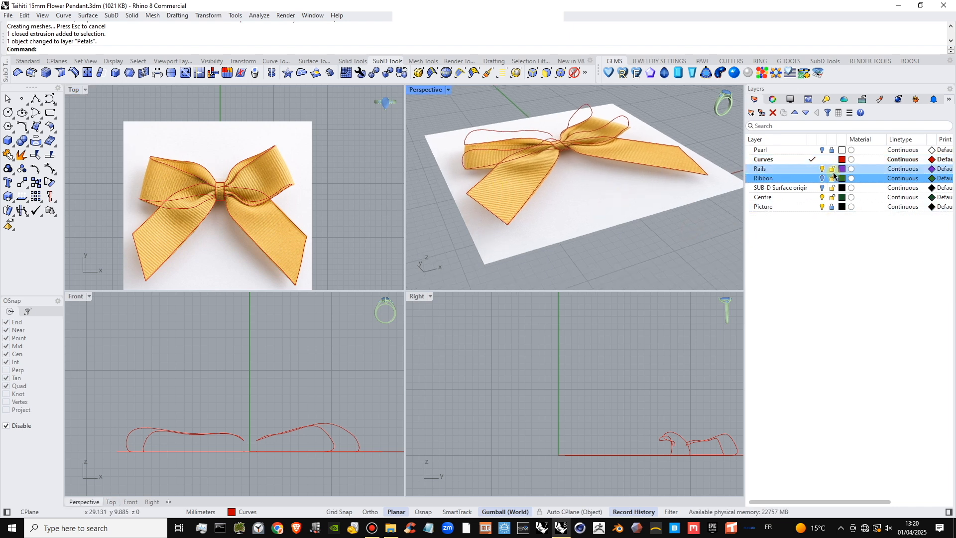
pyautogui.doubleClick(431, 90)
pyautogui.scroll(5, 380, 164)
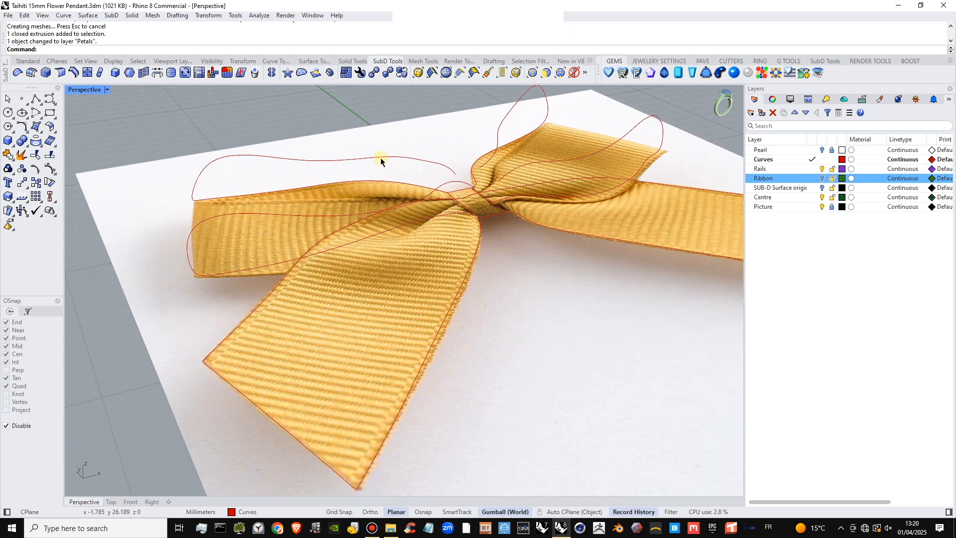
pyautogui.click(380, 160)
pyautogui.keyDown('shift'); pyautogui.click(297, 216); pyautogui.keyUp('shift')
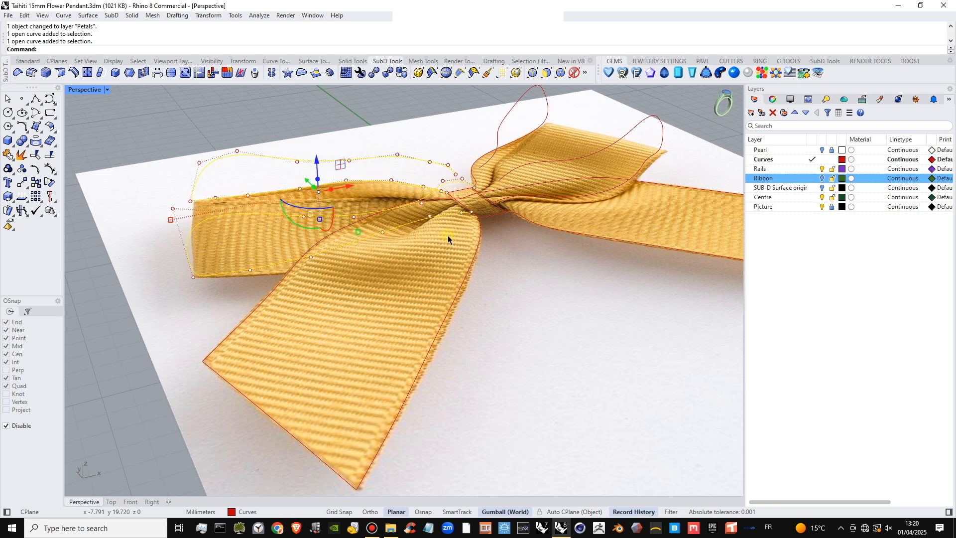
pyautogui.moveTo(478, 221); pyautogui.dragTo(627, 136, button='right')
pyautogui.keyDown('shift'); pyautogui.moveTo(599, 183); pyautogui.dragTo(575, 201, button='right'); pyautogui.keyUp('shift')
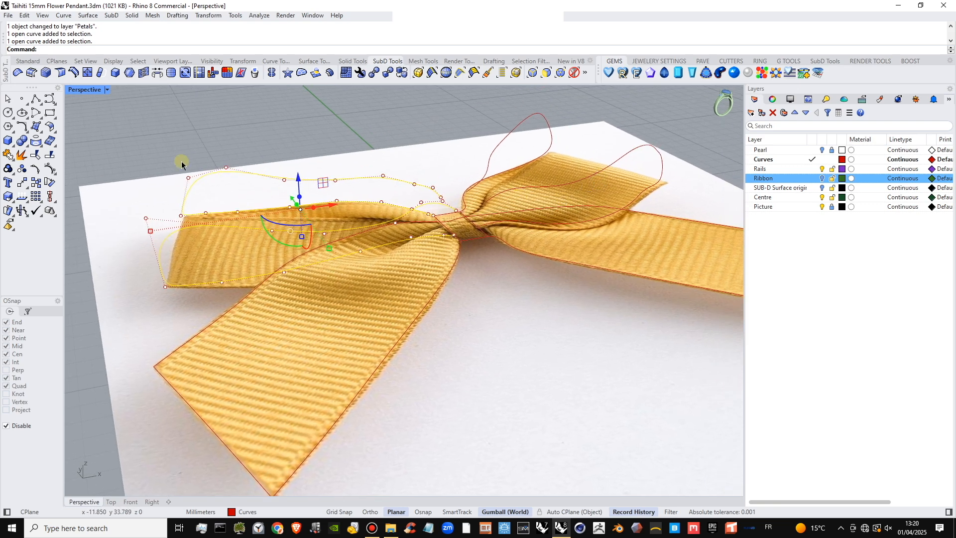
pyautogui.rightClick(215, 49)
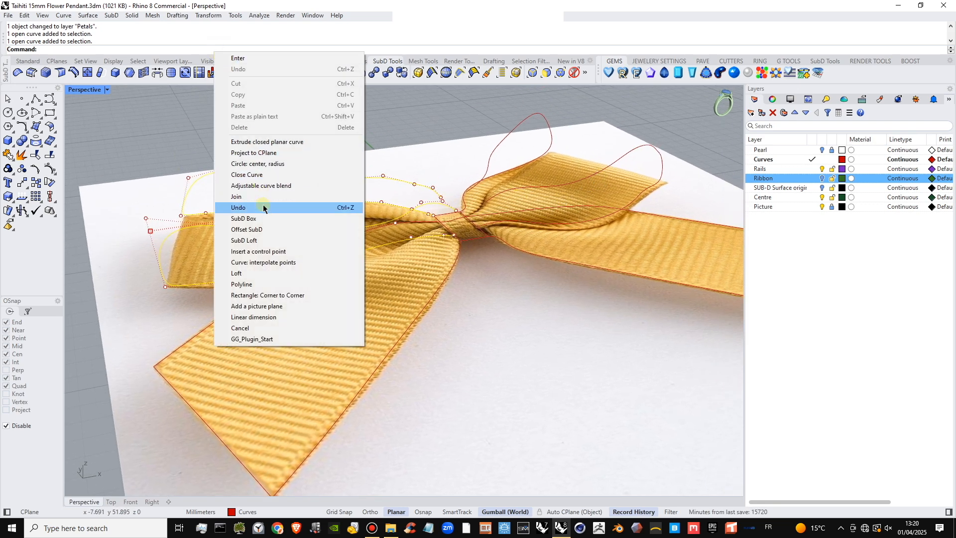
pyautogui.click(247, 241)
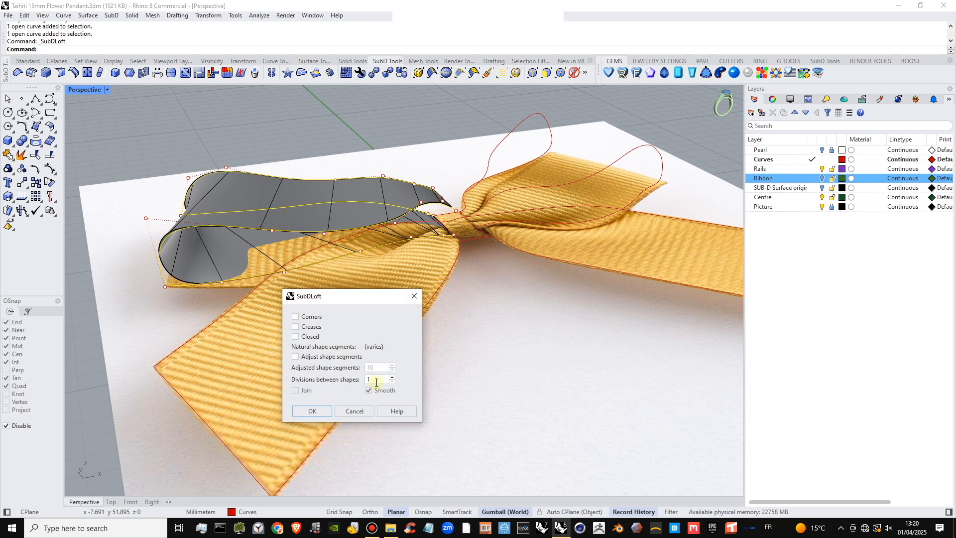
pyautogui.click(392, 377)
pyautogui.click(392, 378)
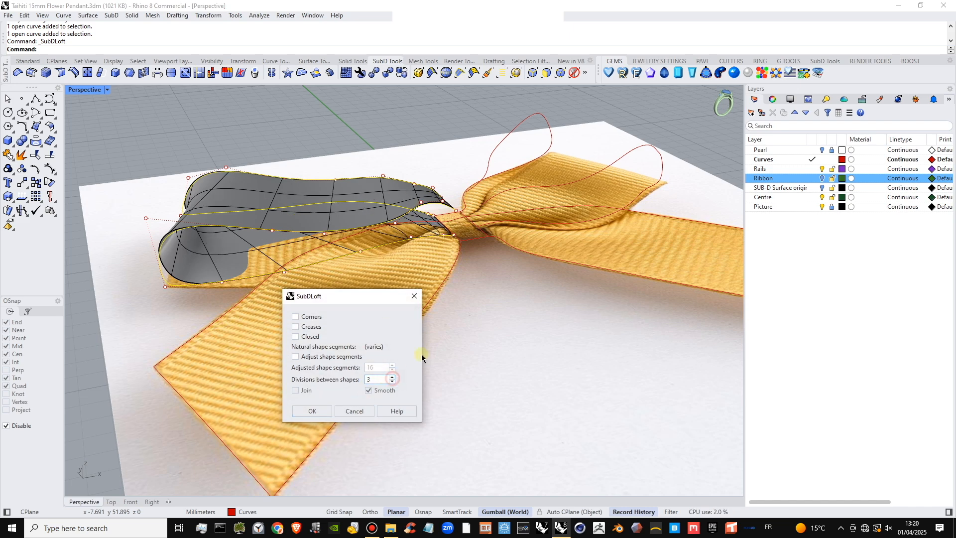
pyautogui.scroll(3, 501, 315)
pyautogui.click(308, 317)
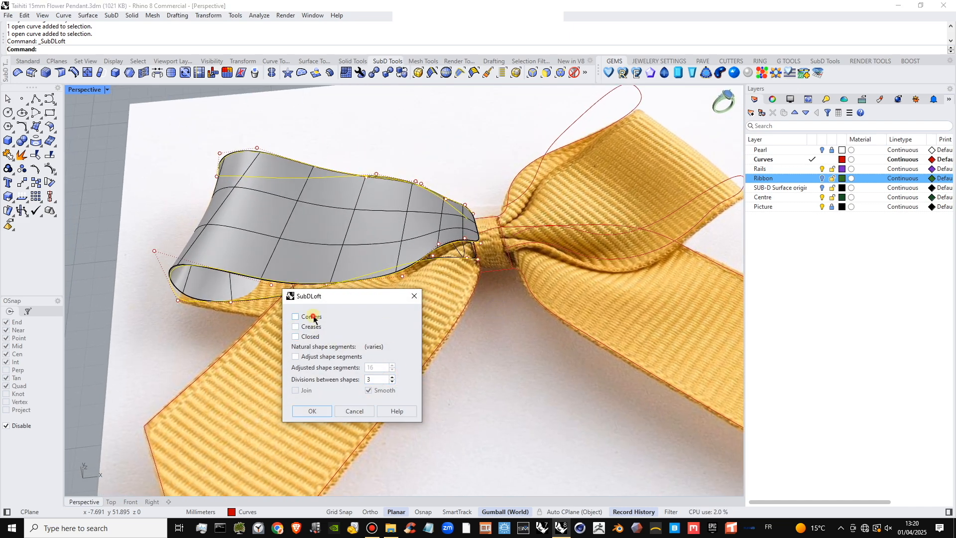
pyautogui.click(313, 411)
# - Inspect the lofted left loop from a low angle and turn on the Ribbon layer's visibility
pyautogui.moveTo(286, 293); pyautogui.dragTo(276, 234, button='right')
pyautogui.scroll(4, 277, 247)
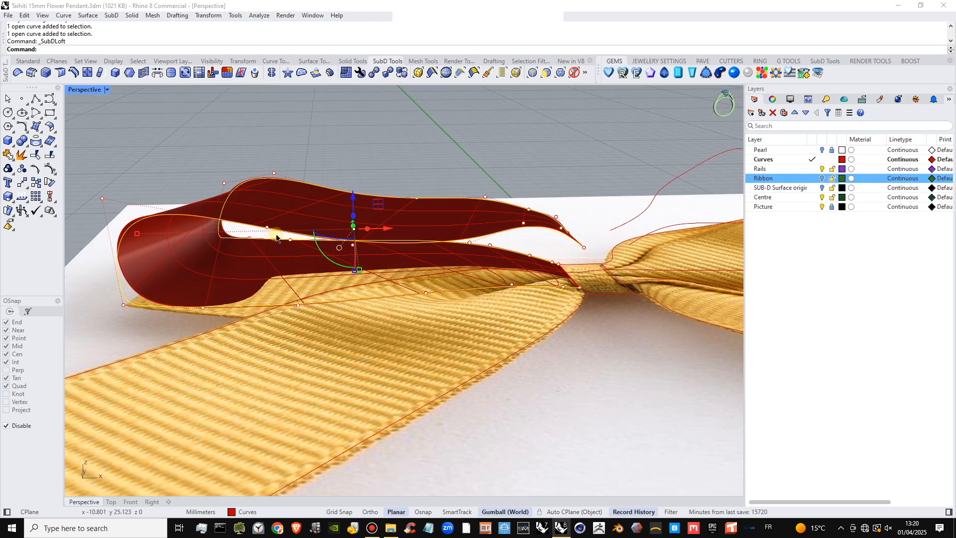
pyautogui.scroll(-4, 459, 244)
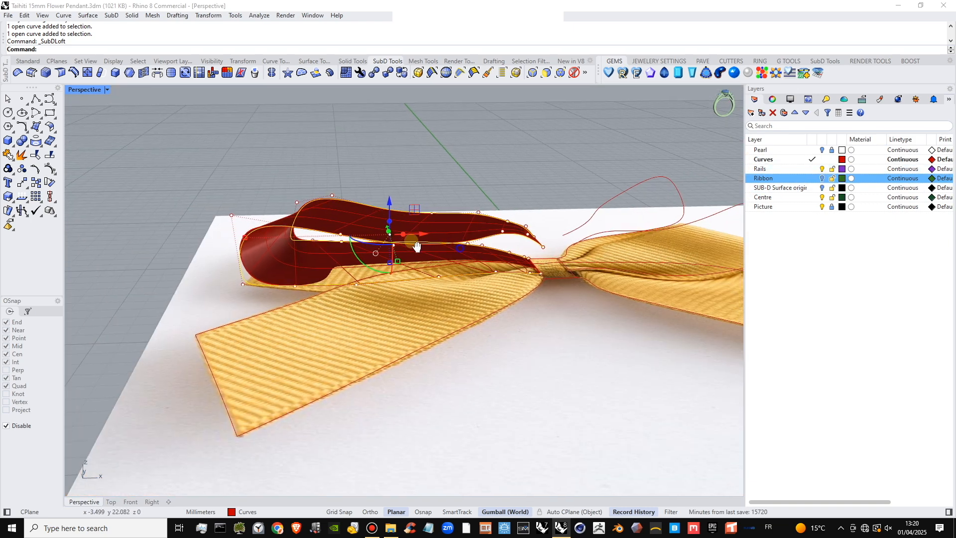
pyautogui.moveTo(416, 246); pyautogui.dragTo(416, 219, button='right')
pyautogui.click(823, 178)
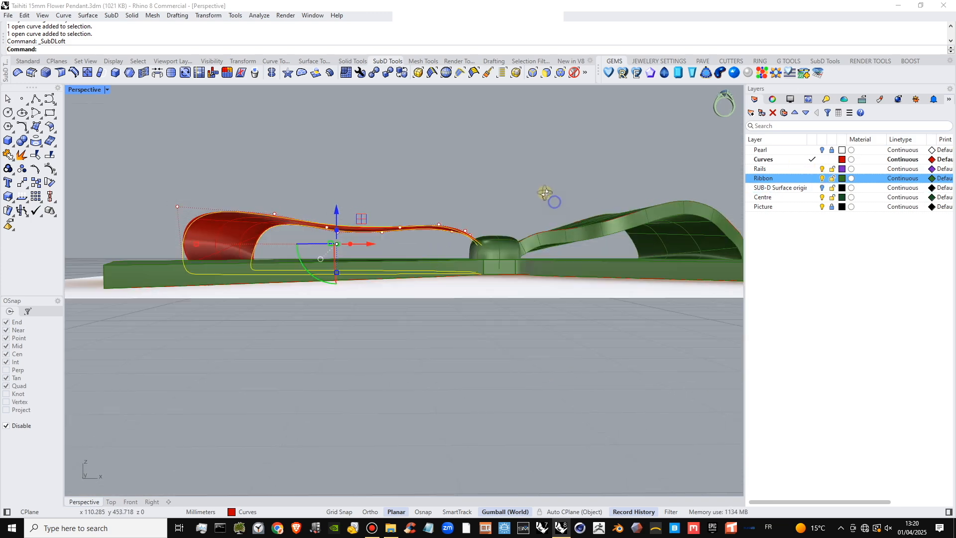
# - Raise two control points on the upper part of the left loop's rear edge curve
pyautogui.moveTo(573, 210); pyautogui.dragTo(556, 228, button='right')
pyautogui.click(534, 231)
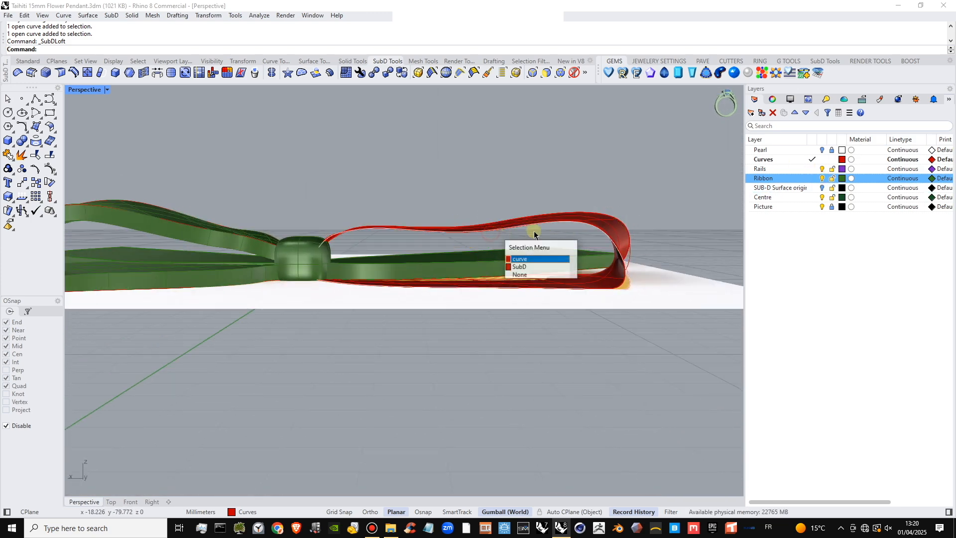
pyautogui.click(520, 259)
pyautogui.click(493, 218)
pyautogui.moveTo(493, 217); pyautogui.dragTo(493, 200)
pyautogui.click(564, 217)
pyautogui.moveTo(568, 194); pyautogui.dragTo(570, 178)
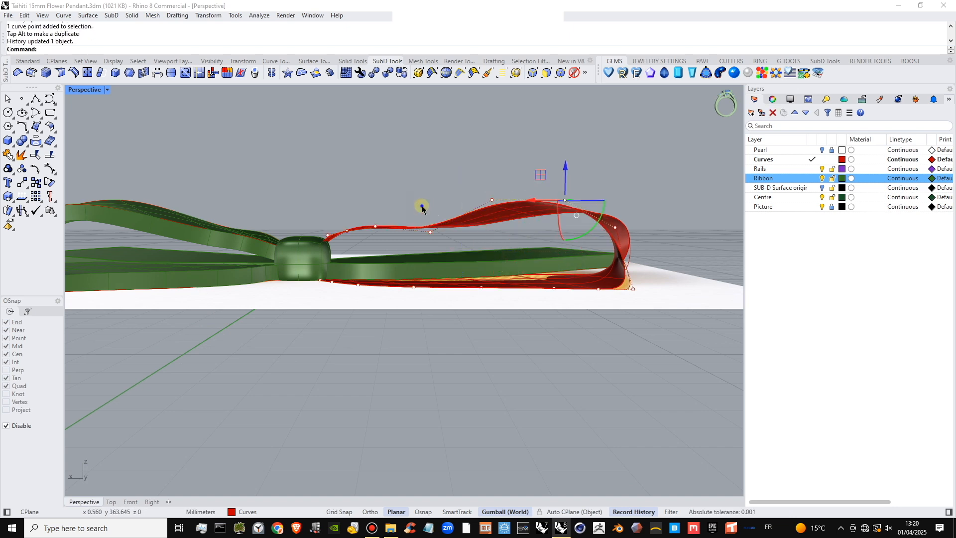
# - Raise the control point at the dip in the left loop's rear edge curve to flatten the sag
pyautogui.keyDown('shift'); pyautogui.moveTo(420, 206); pyautogui.dragTo(487, 198, button='right'); pyautogui.keyUp('shift')
pyautogui.scroll(-3, 488, 200)
pyautogui.scroll(8, 508, 220)
pyautogui.click(505, 220)
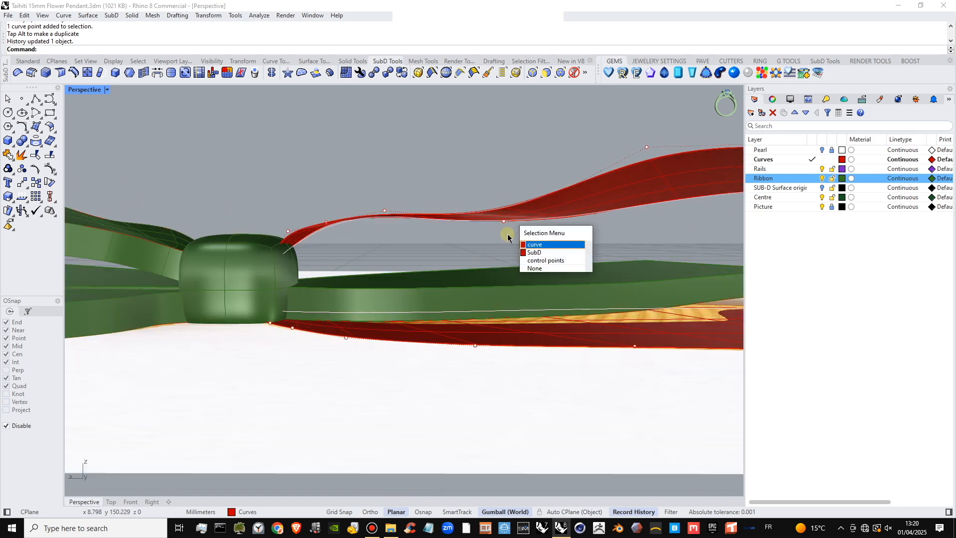
pyautogui.click(498, 240)
pyautogui.press('Escape')
pyautogui.click(503, 205)
pyautogui.scroll(-5, 500, 212)
pyautogui.moveTo(495, 223); pyautogui.dragTo(514, 231, button='right')
pyautogui.press('F10')
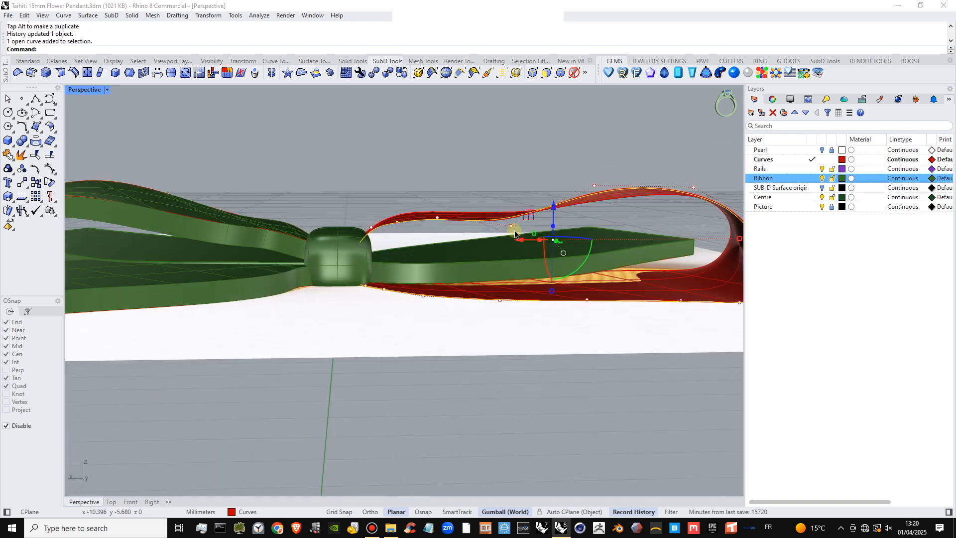
pyautogui.click(510, 225)
pyautogui.moveTo(510, 205); pyautogui.dragTo(509, 197)
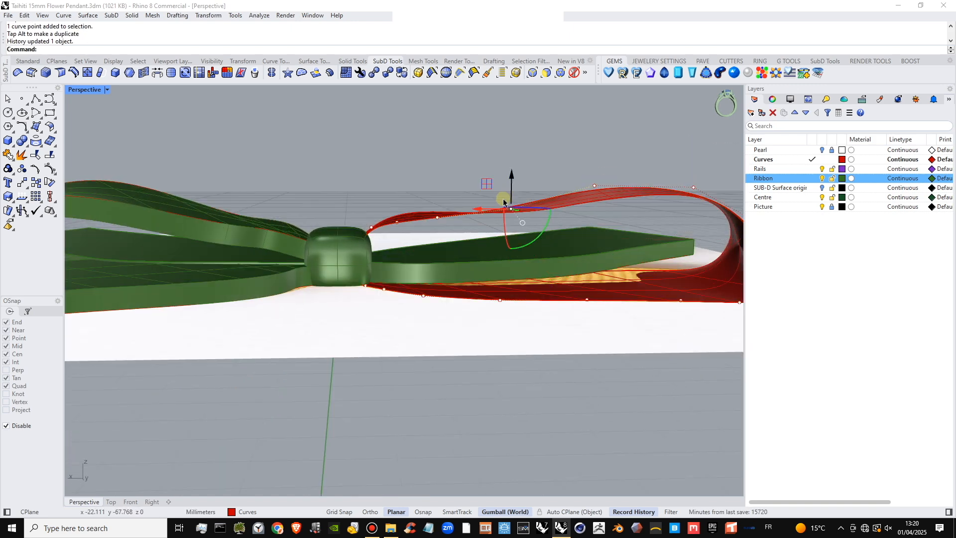
# - Lower a control point on the rear edge curve slightly and adjust the points nearest the knot
pyautogui.click(437, 217)
pyautogui.moveTo(438, 199); pyautogui.dragTo(439, 204)
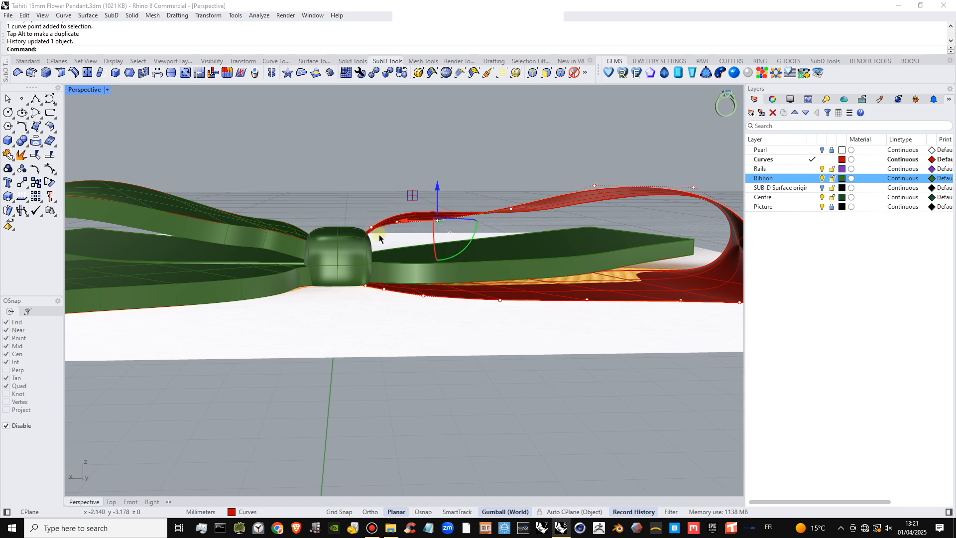
pyautogui.click(372, 226)
pyautogui.moveTo(372, 205); pyautogui.dragTo(399, 205)
pyautogui.click(399, 221)
pyautogui.scroll(-2, 489, 227)
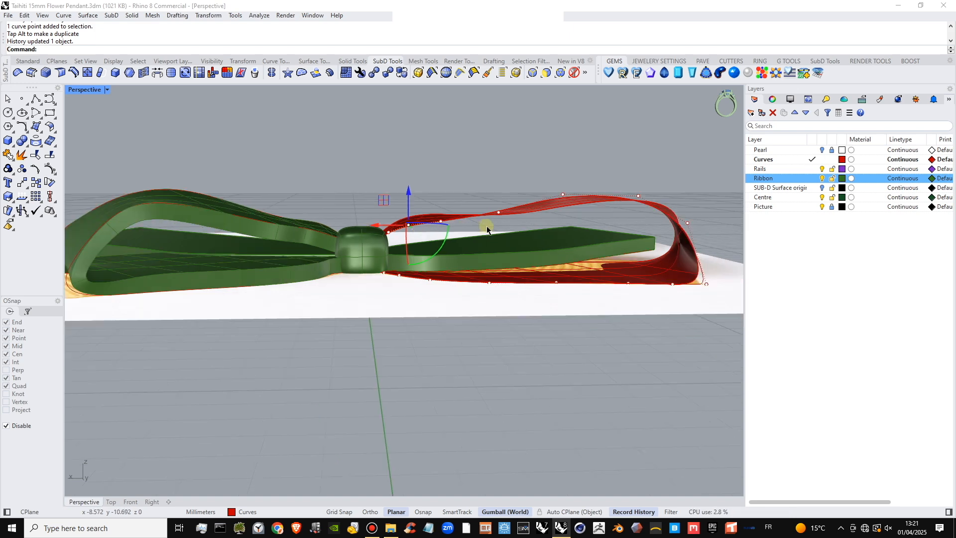
# - Raise two control points along the upper part of the left loop's front edge curve and deselect it
pyautogui.keyDown('shift'); pyautogui.moveTo(620, 220); pyautogui.dragTo(384, 214, button='right'); pyautogui.keyUp('shift')
pyautogui.click(360, 263)
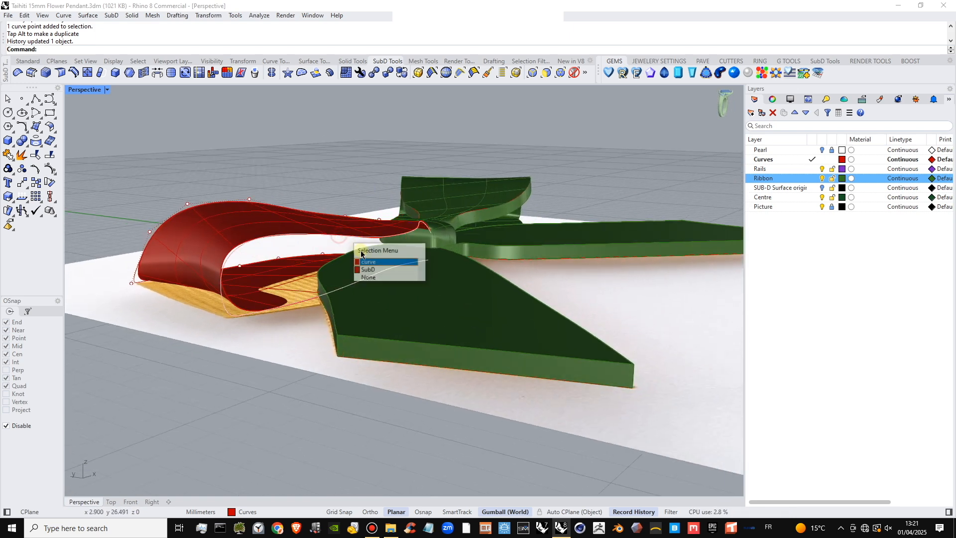
pyautogui.click(359, 262)
pyautogui.moveTo(356, 254); pyautogui.dragTo(266, 241, button='right')
pyautogui.click(300, 226)
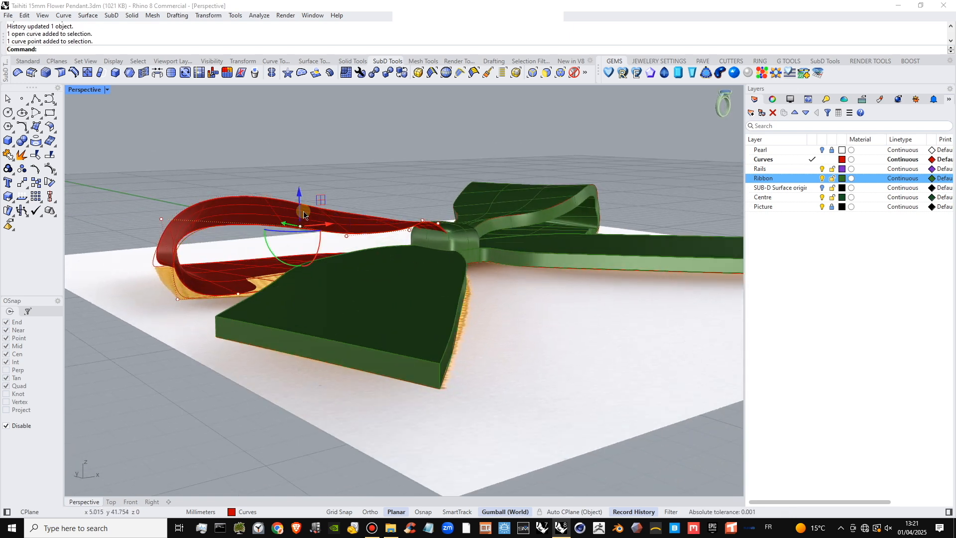
pyautogui.moveTo(300, 210); pyautogui.dragTo(303, 186)
pyautogui.click(347, 236)
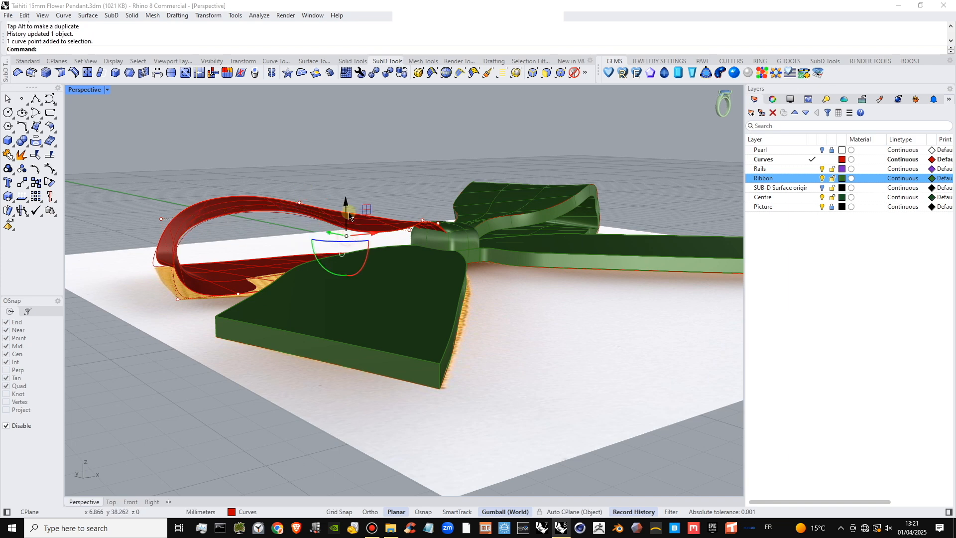
pyautogui.moveTo(347, 212); pyautogui.dragTo(347, 207)
pyautogui.moveTo(412, 236); pyautogui.dragTo(395, 229, button='right')
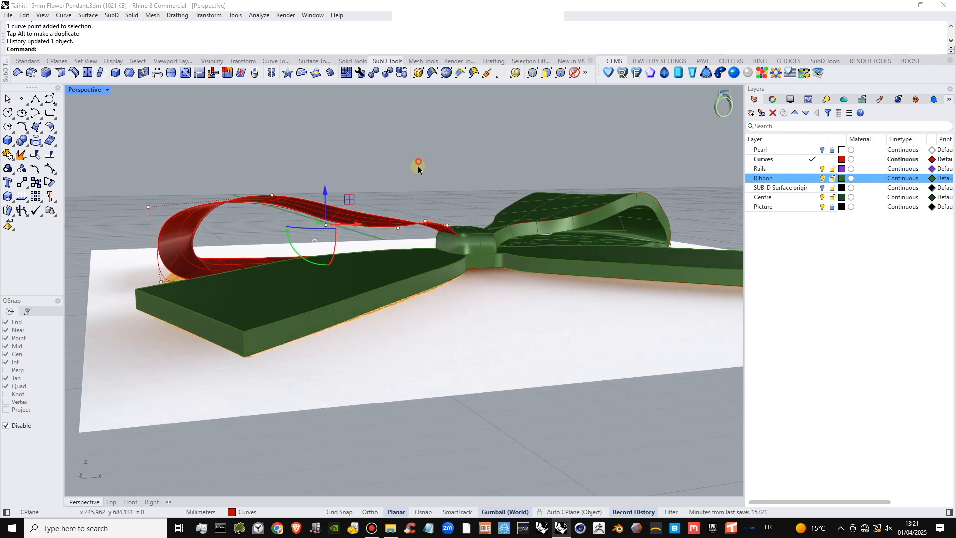
pyautogui.click(417, 166)
# - Offset the left loop's SubD surface by 0.65 mm as a solid, keeping the input surface
pyautogui.moveTo(405, 179); pyautogui.dragTo(369, 183, button='right')
pyautogui.scroll(-5, 369, 186)
pyautogui.moveTo(438, 203); pyautogui.dragTo(523, 241, button='right')
pyautogui.scroll(4, 369, 273)
pyautogui.scroll(3, 278, 287)
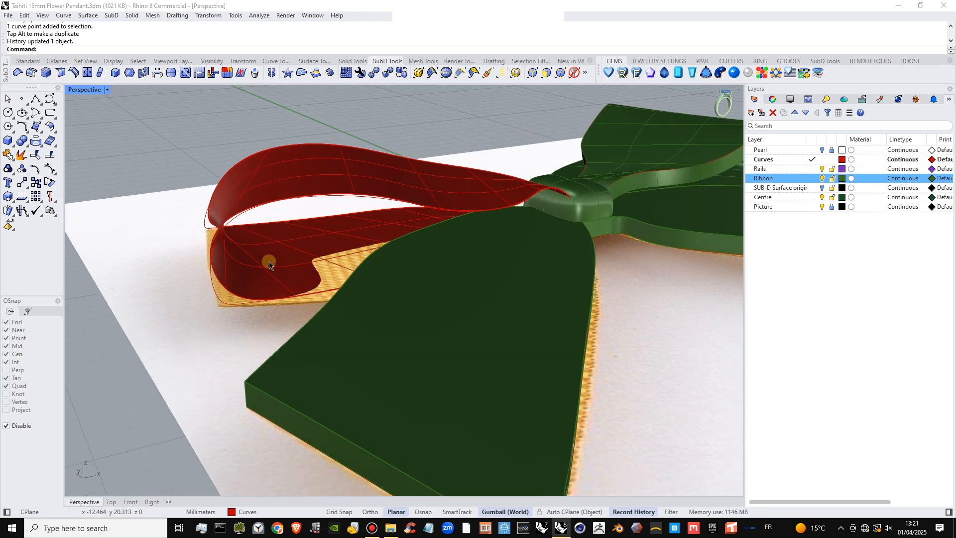
pyautogui.moveTo(297, 270); pyautogui.dragTo(325, 331, button='right')
pyautogui.scroll(-7, 278, 282)
pyautogui.click(310, 257)
pyautogui.scroll(6, 306, 260)
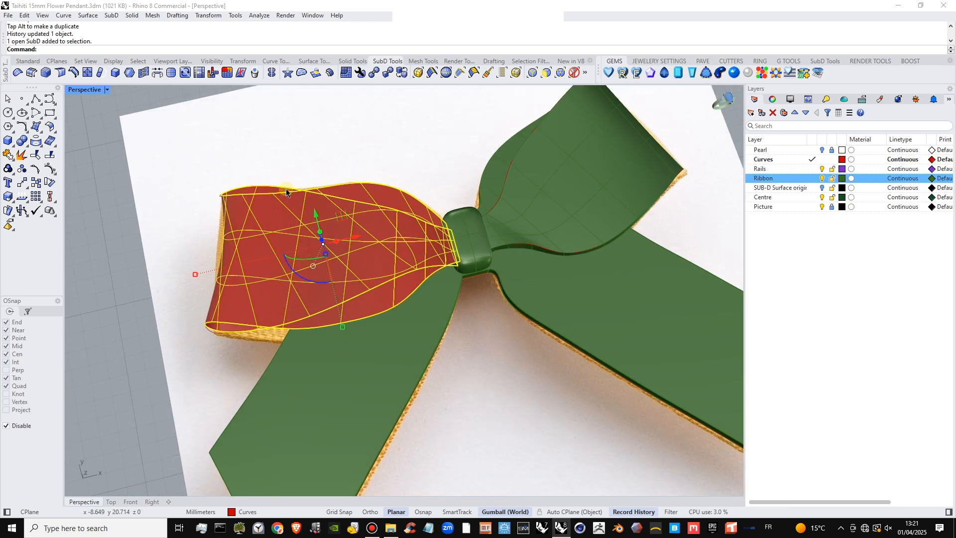
pyautogui.rightClick(280, 47)
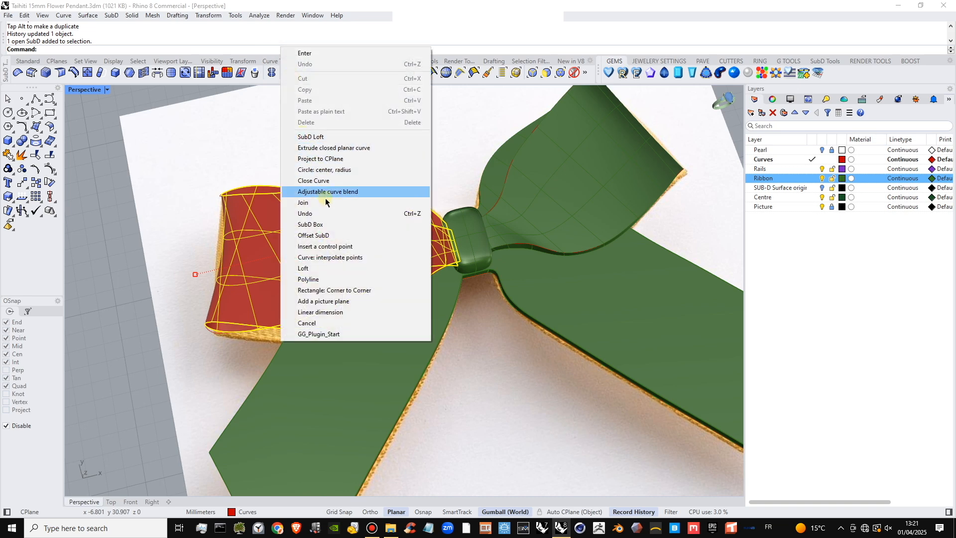
pyautogui.click(323, 235)
pyautogui.moveTo(324, 236); pyautogui.dragTo(431, 214, button='right')
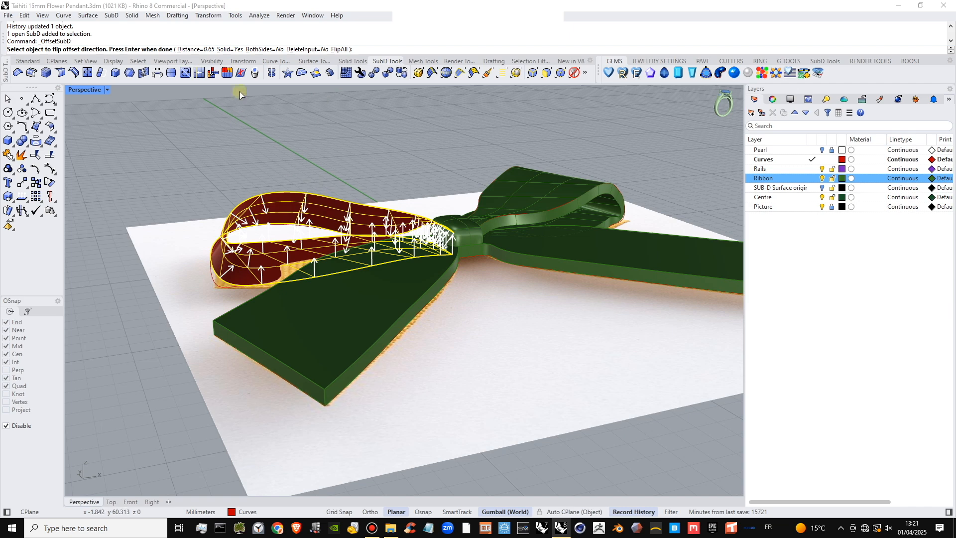
pyautogui.moveTo(374, 182); pyautogui.dragTo(374, 178, button='right')
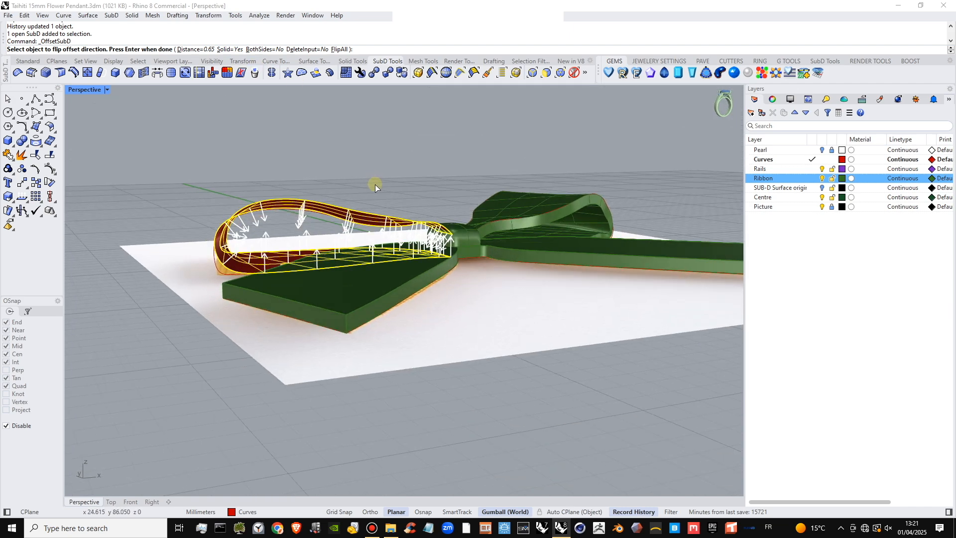
pyautogui.rightClick(376, 188)
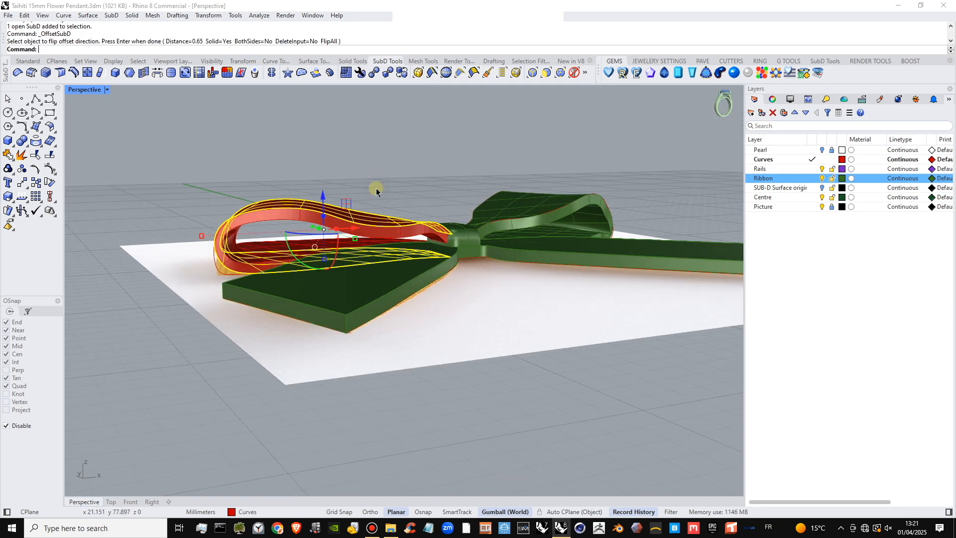
# - Move the thickened left loop SubD to the Ribbon layer
pyautogui.click(425, 193)
pyautogui.moveTo(423, 200); pyautogui.dragTo(378, 232, button='right')
pyautogui.click(378, 234)
pyautogui.scroll(3, 379, 234)
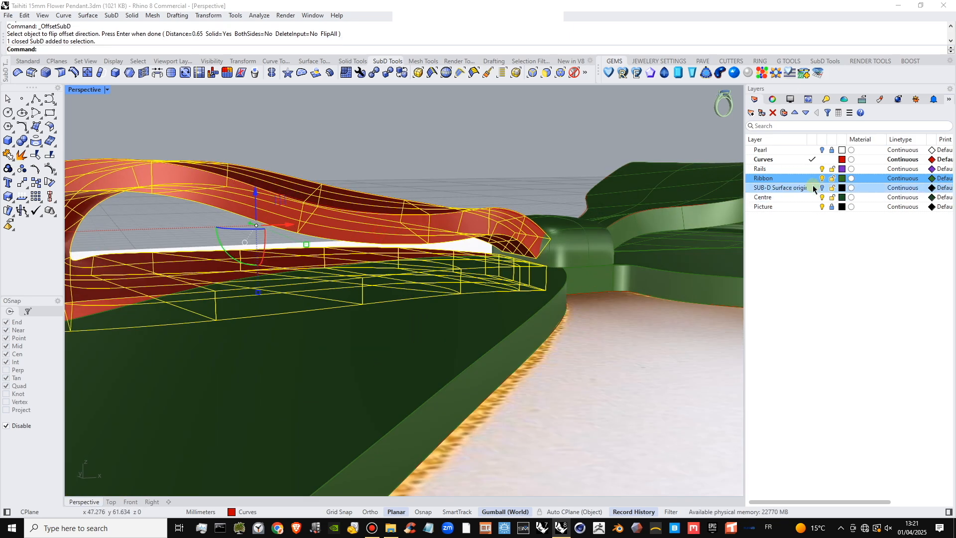
pyautogui.rightClick(798, 180)
pyautogui.click(844, 224)
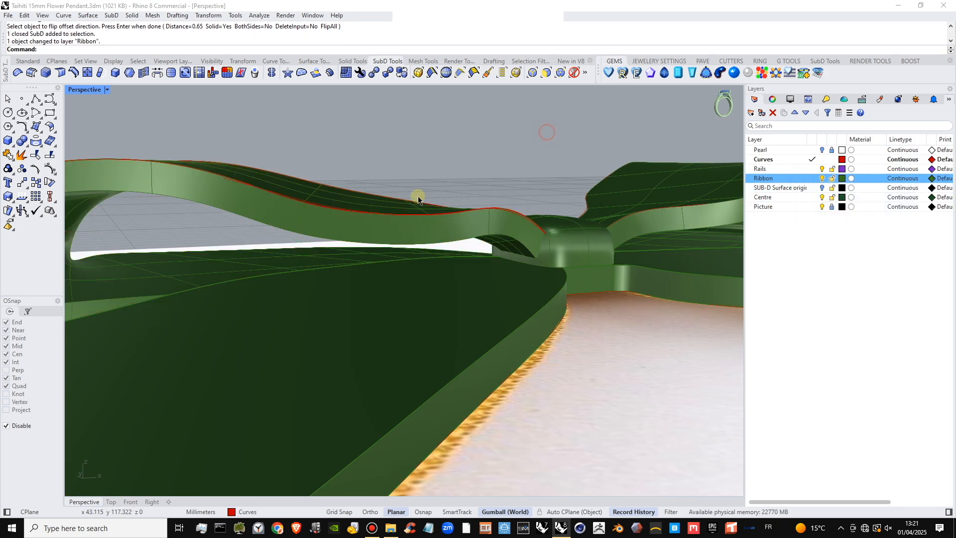
# - Move the left loop's original open SubD surface to the SUB-D Surface origin layer
pyautogui.moveTo(421, 197); pyautogui.dragTo(460, 219, button='right')
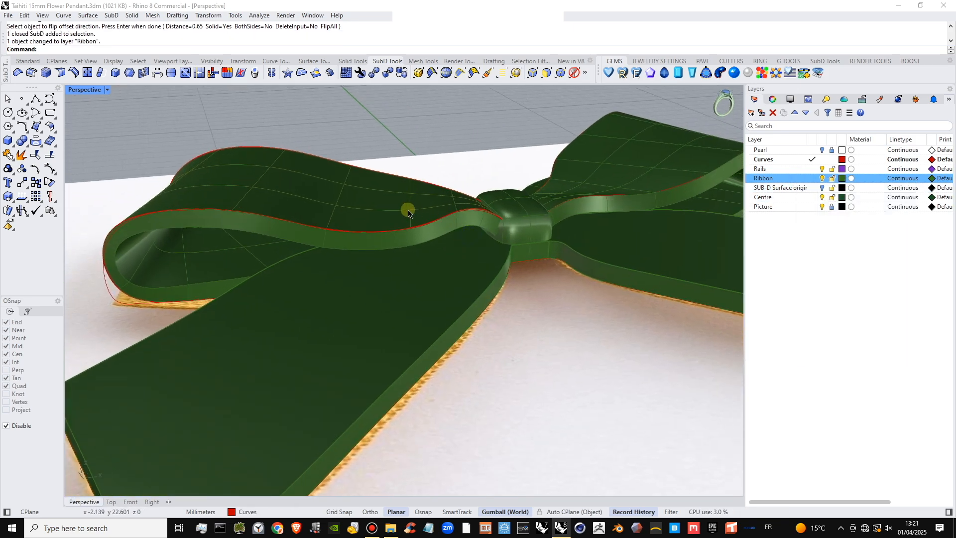
pyautogui.click(426, 221)
pyautogui.click(438, 236)
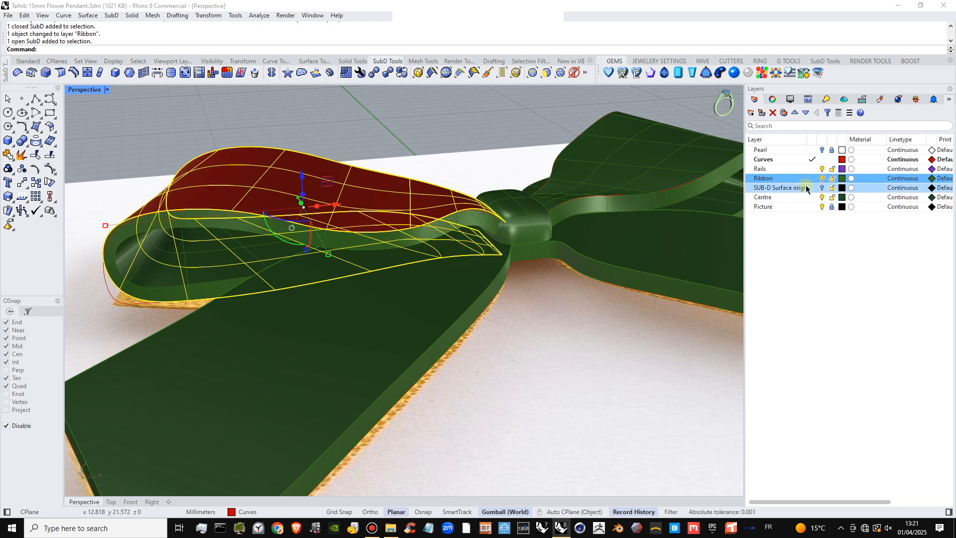
pyautogui.rightClick(793, 188)
pyautogui.click(827, 232)
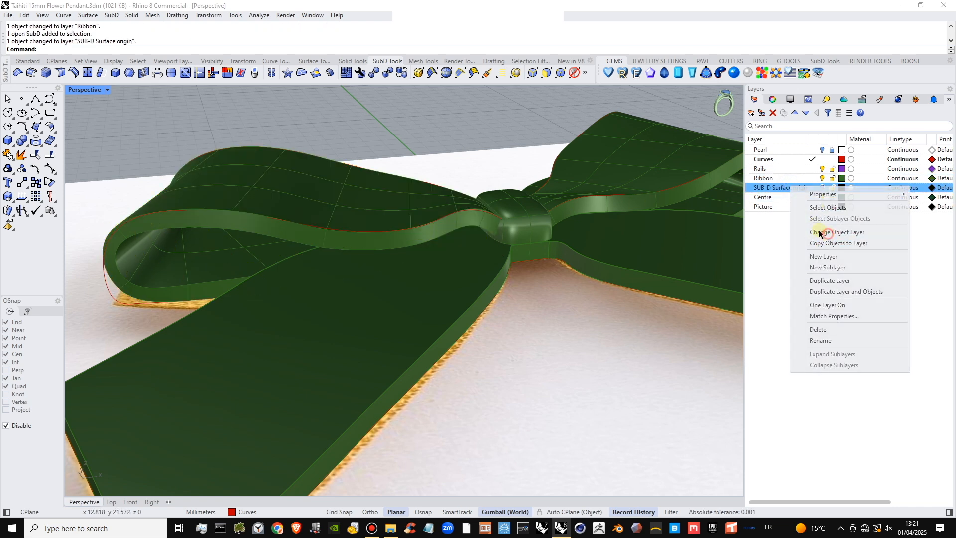
# - Raise the control points near the crest of the left loop's front edge curve and deselect the curve
pyautogui.click(369, 235)
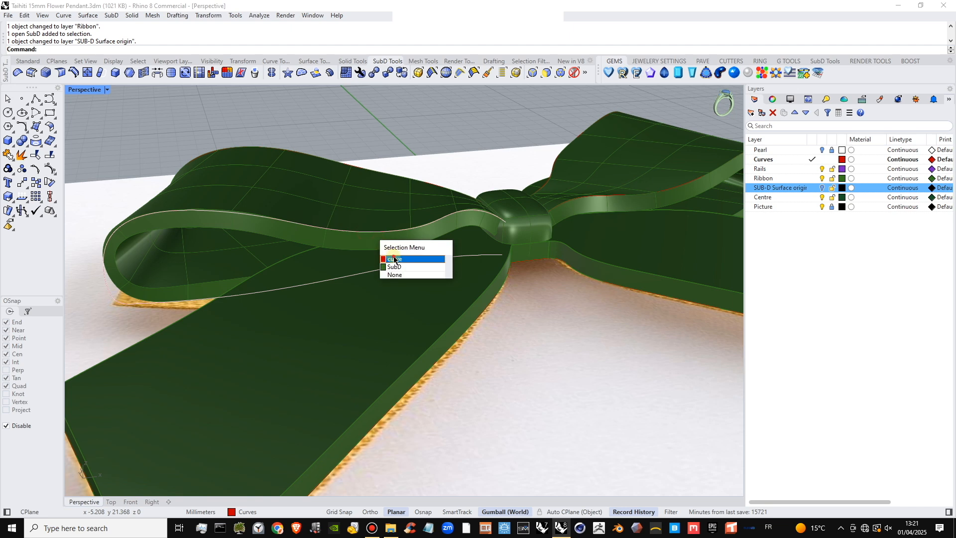
pyautogui.click(393, 259)
pyautogui.moveTo(302, 121); pyautogui.dragTo(349, 260)
pyautogui.moveTo(321, 212); pyautogui.dragTo(322, 175)
pyautogui.moveTo(322, 175); pyautogui.dragTo(309, 141, button='right')
pyautogui.moveTo(308, 141); pyautogui.dragTo(310, 150)
pyautogui.click(436, 148)
pyautogui.moveTo(437, 147); pyautogui.dragTo(445, 201, button='right')
# - Lower the control point of the left loop's front edge curve close to the centre knot
pyautogui.click(450, 198)
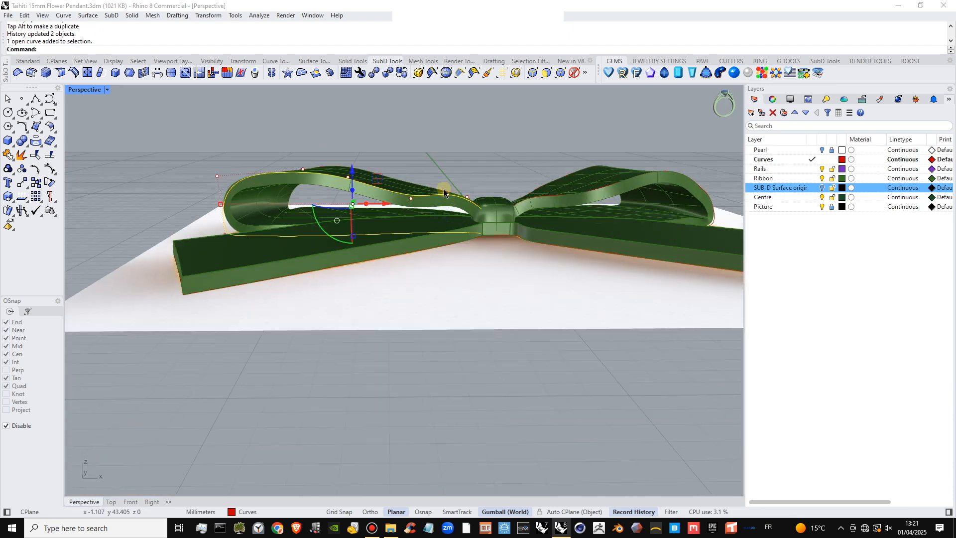
pyautogui.click(451, 184)
pyautogui.scroll(3, 442, 176)
pyautogui.click(445, 225)
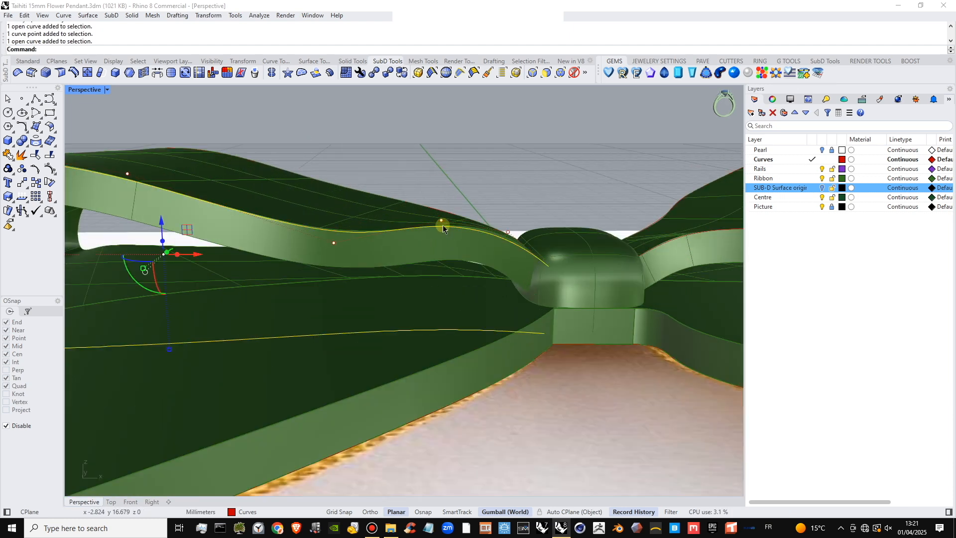
pyautogui.click(443, 220)
pyautogui.click(465, 249)
pyautogui.moveTo(439, 196); pyautogui.dragTo(441, 214)
pyautogui.scroll(-2, 518, 199)
pyautogui.keyDown('shift'); pyautogui.moveTo(527, 229); pyautogui.dragTo(481, 222, button='right'); pyautogui.keyUp('shift')
pyautogui.click(465, 187)
pyautogui.moveTo(465, 186); pyautogui.dragTo(421, 243, button='right')
pyautogui.scroll(-4, 533, 266)
pyautogui.scroll(7, 464, 254)
pyautogui.click(331, 248)
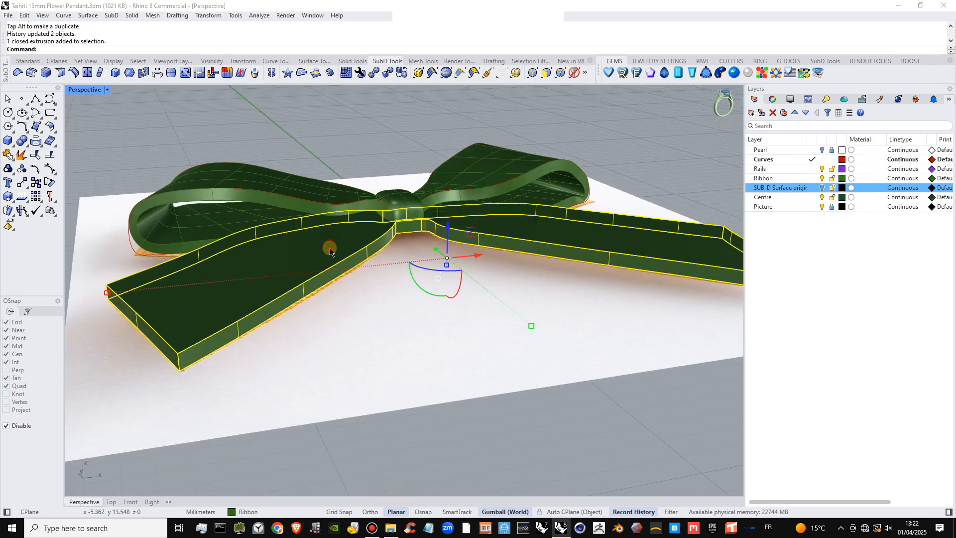
pyautogui.moveTo(331, 248); pyautogui.dragTo(404, 279, button='right')
pyautogui.scroll(-3, 400, 281)
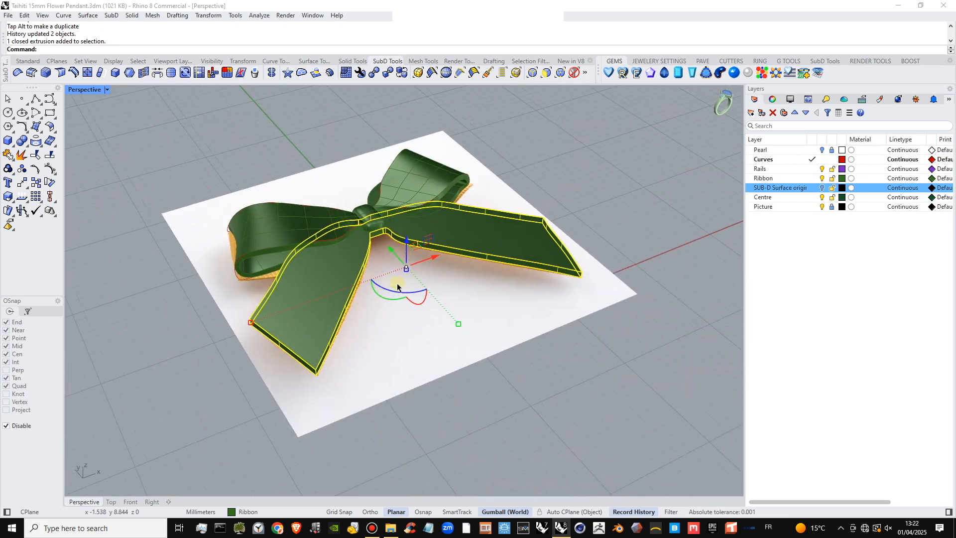
pyautogui.scroll(2, 351, 262)
pyautogui.moveTo(354, 259)
pyautogui.mouseDown(button='right')
pyautogui.moveTo(350, 242)
pyautogui.moveTo(348, 251)
pyautogui.mouseUp(button='right')
pyautogui.scroll(2, 388, 251)
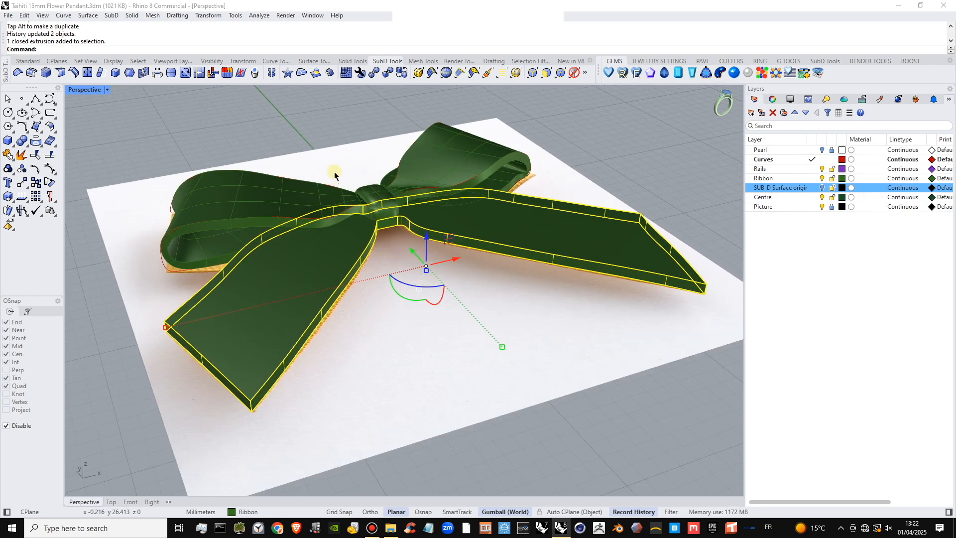
pyautogui.click(208, 15)
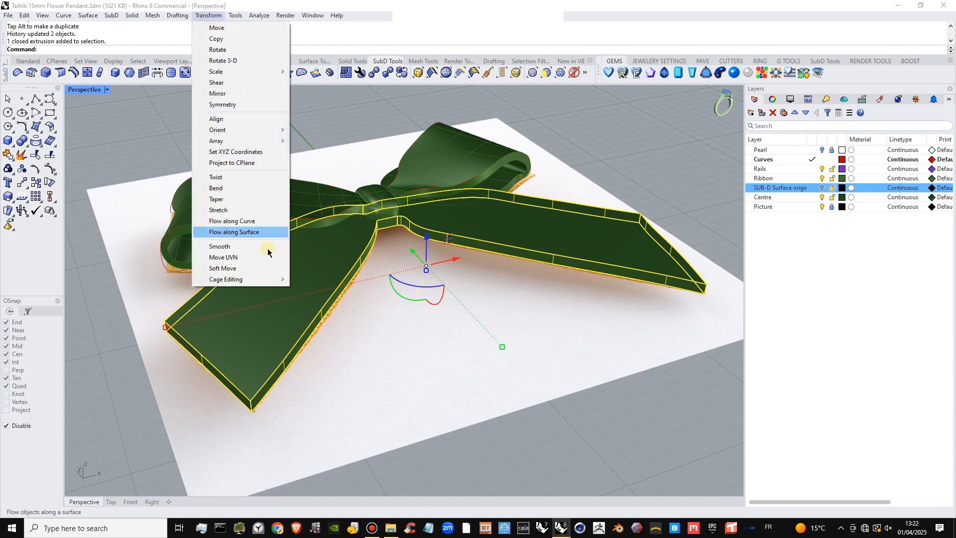
pyautogui.moveTo(264, 279)
pyautogui.click(324, 290)
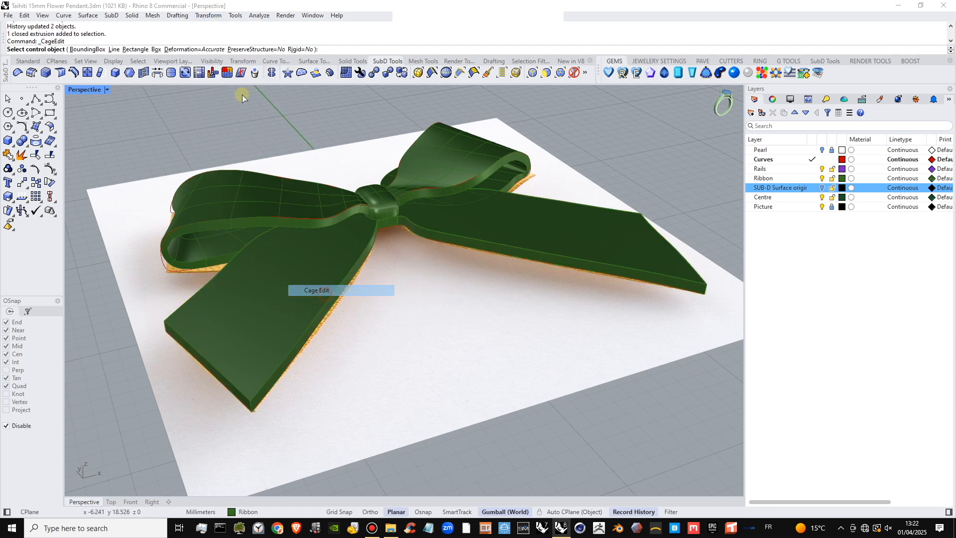
pyautogui.click(135, 50)
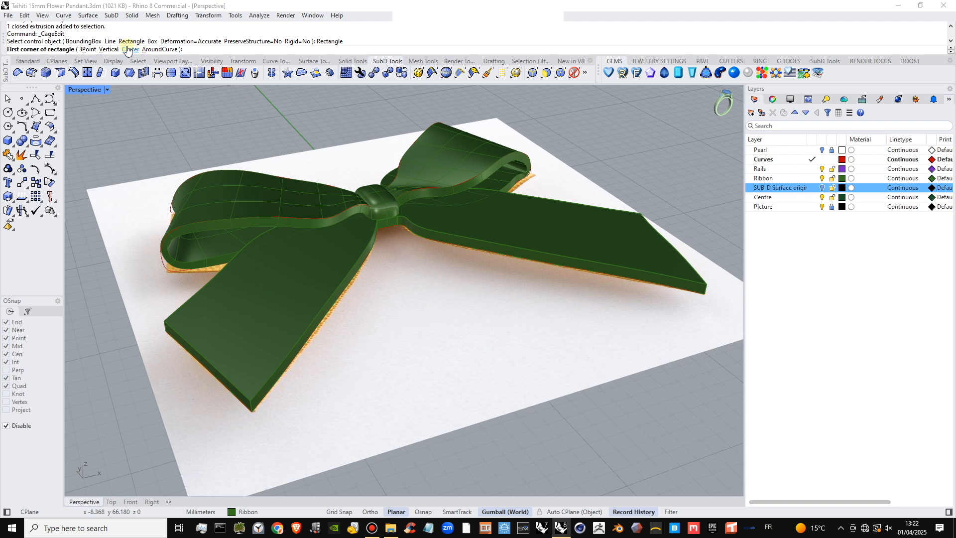
pyautogui.press('Escape')
# - Start a cage edit on the ribbon tails extrusion, using a bounding box in world coordinates as the control object
pyautogui.press('Return')
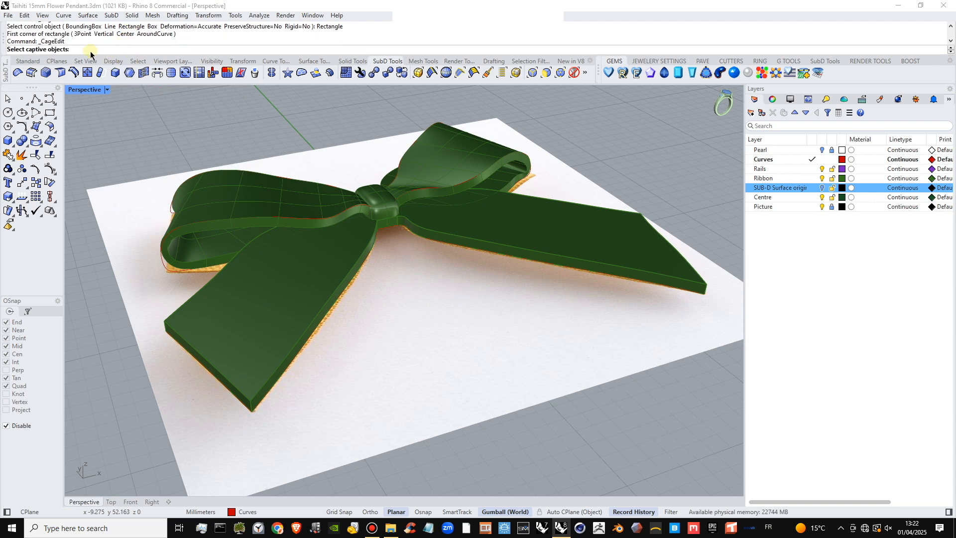
pyautogui.click(322, 244)
pyautogui.click(349, 266)
pyautogui.press('Return')
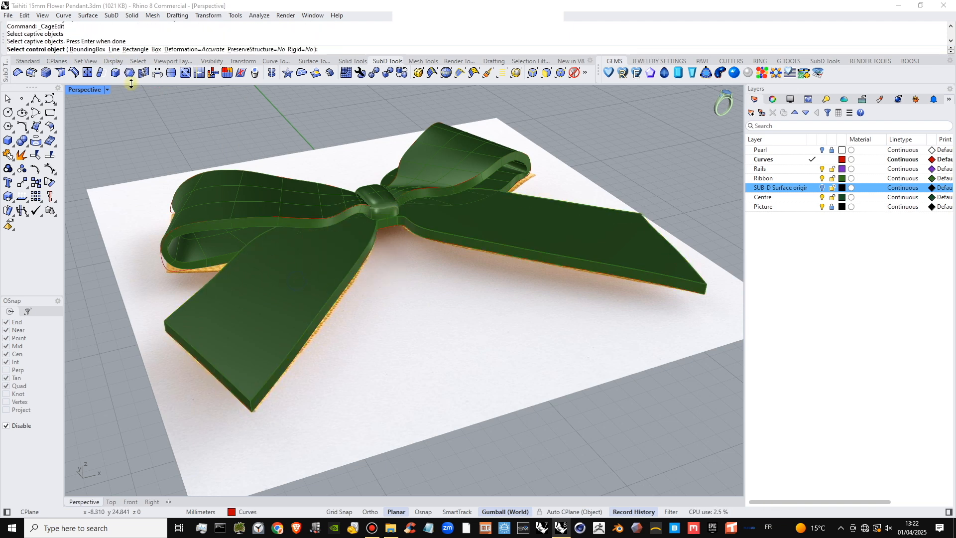
pyautogui.click(89, 49)
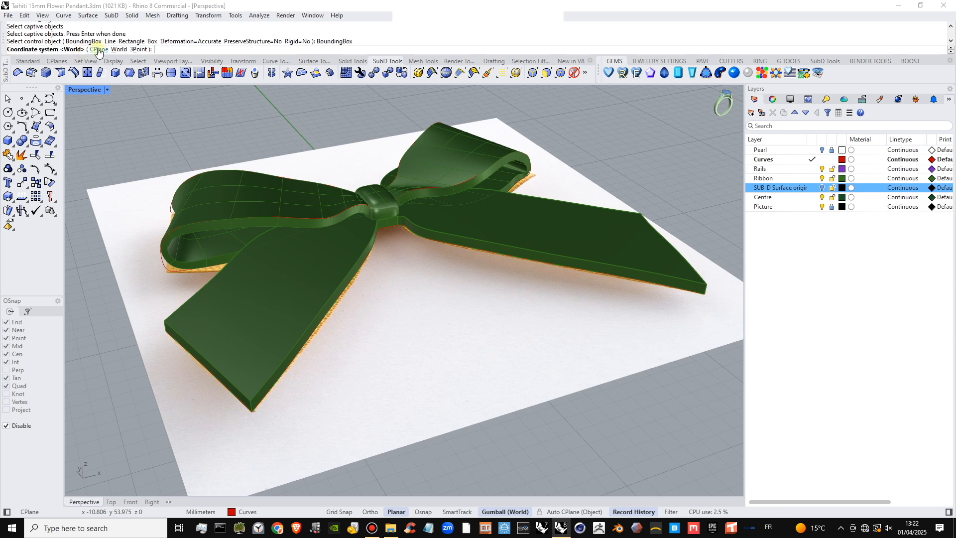
pyautogui.click(119, 49)
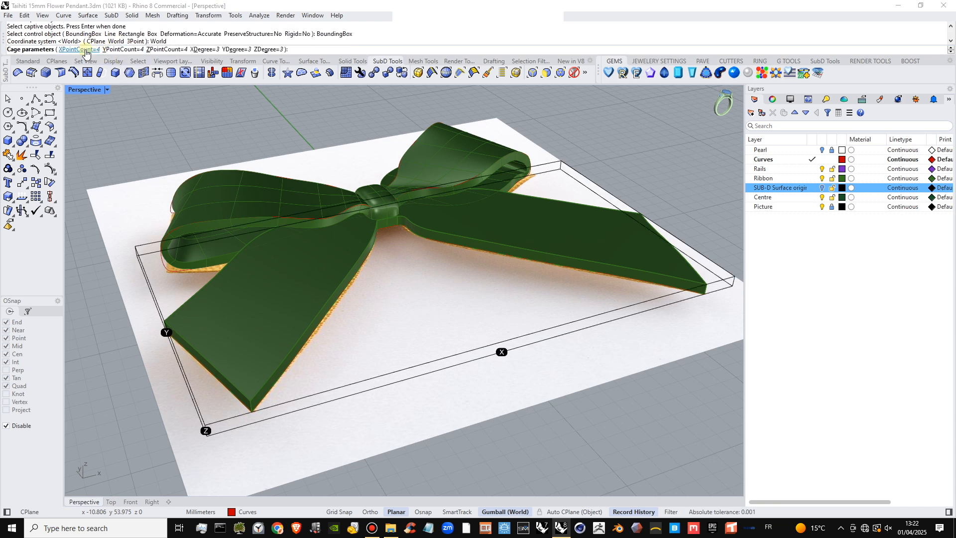
# - Create the tails' cage with 7 X points, 5 Y points and 2 Z points, editing the global region
pyautogui.moveTo(274, 163); pyautogui.dragTo(272, 164, button='right')
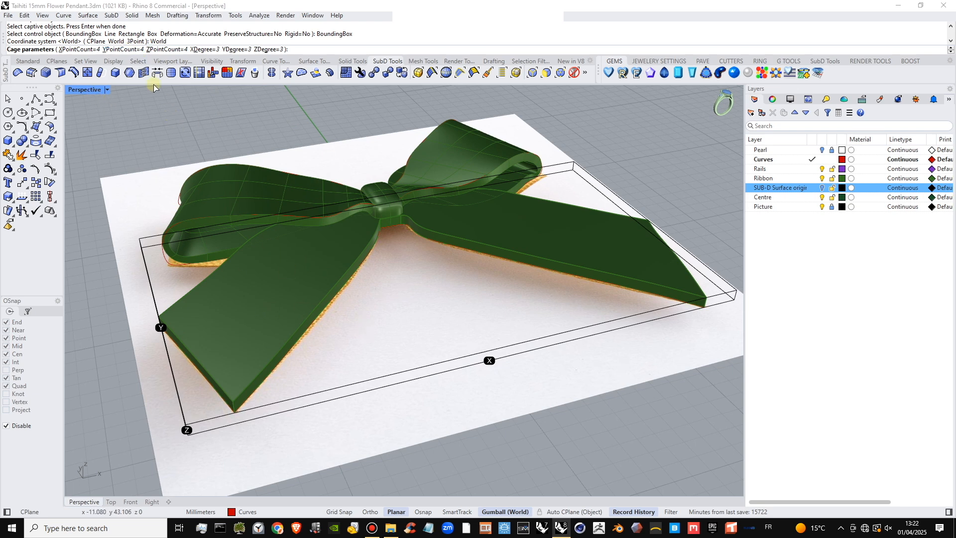
pyautogui.click(122, 50)
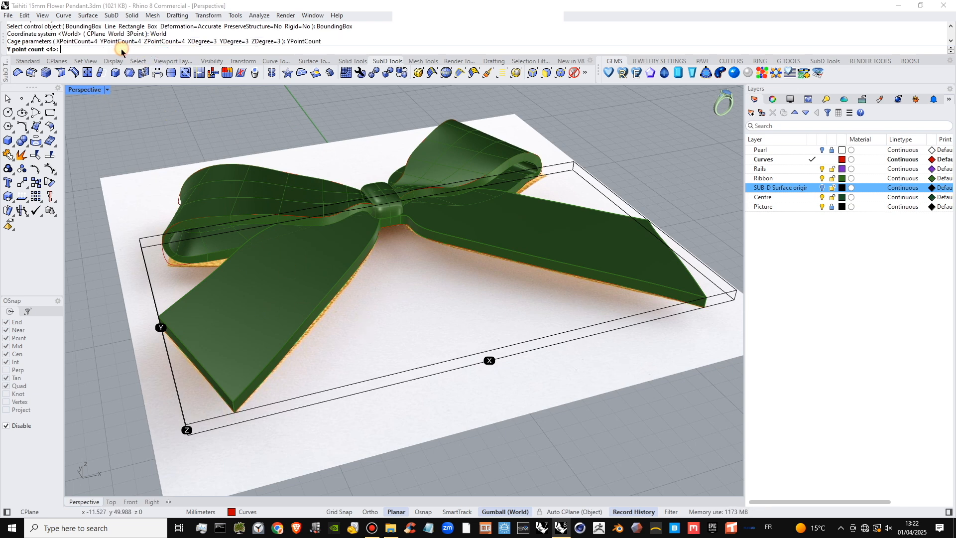
pyautogui.write('5')
pyautogui.rightClick(153, 103)
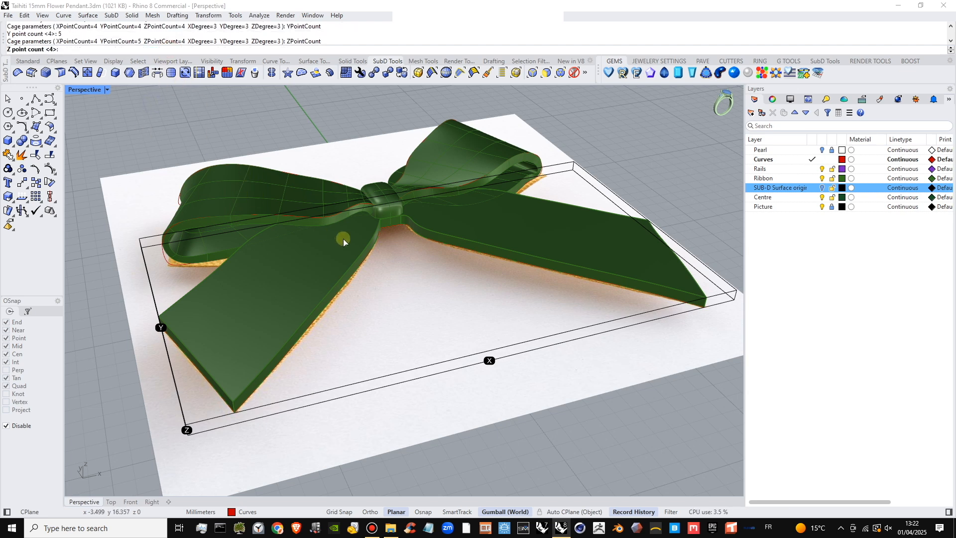
pyautogui.write('2')
pyautogui.press('Return')
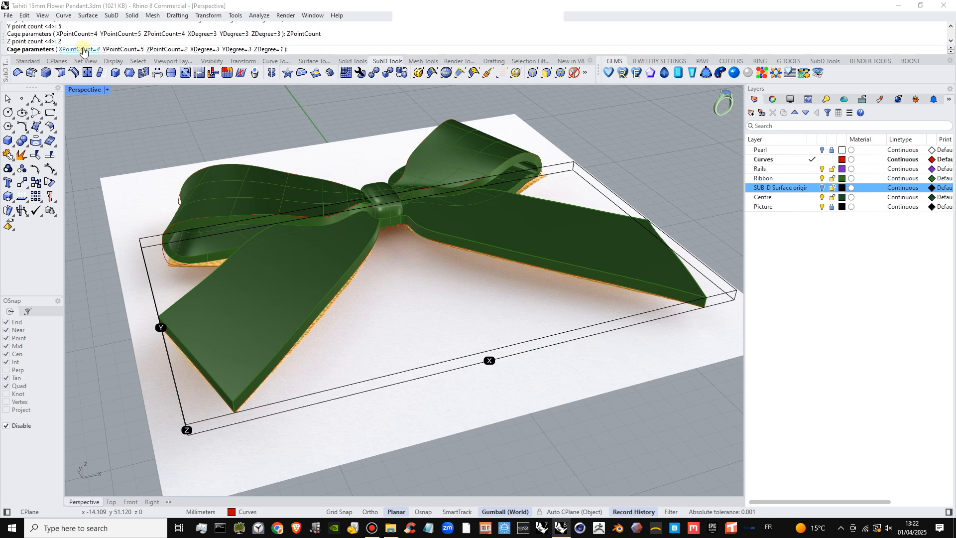
pyautogui.click(80, 50)
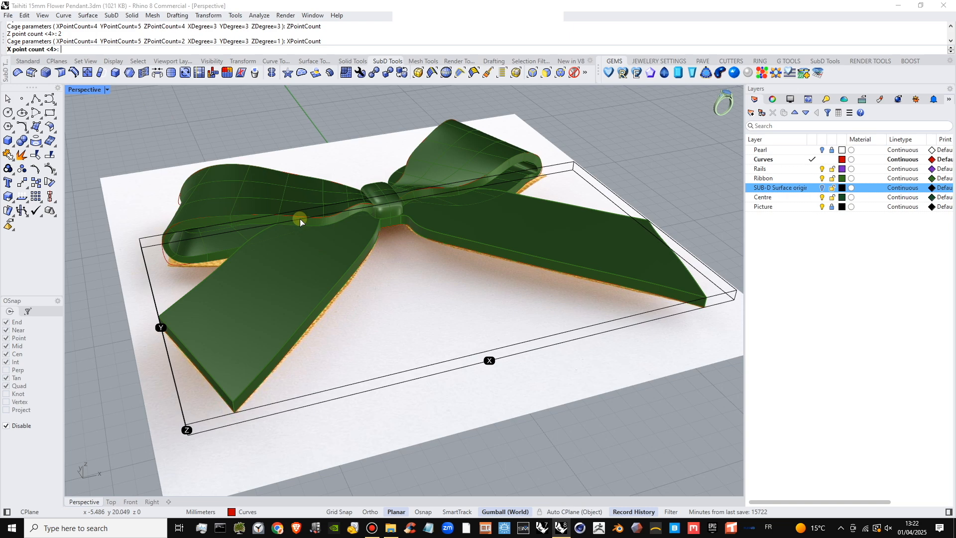
pyautogui.write('7')
pyautogui.press('Return')
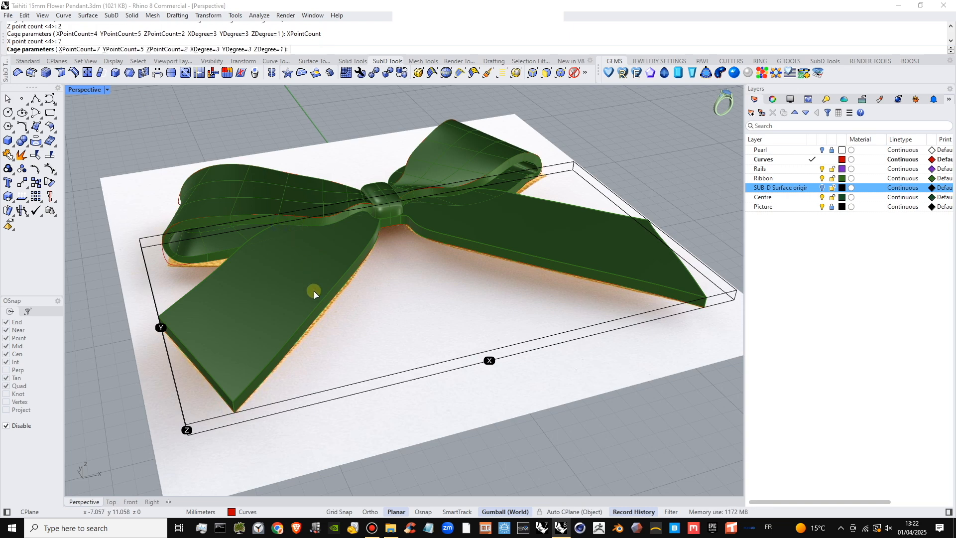
pyautogui.press('Return')
pyautogui.press('Return')
# - Raise two cage points over the end of the left tail and two over the right tail's end to arch both tails
pyautogui.scroll(-2, 315, 297)
pyautogui.moveTo(315, 297); pyautogui.dragTo(191, 247, button='right')
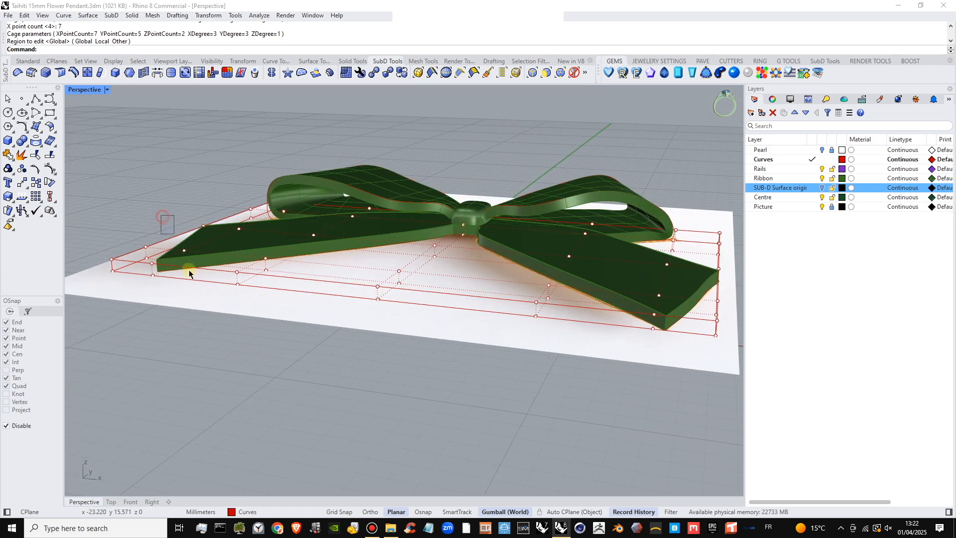
pyautogui.moveTo(190, 270); pyautogui.dragTo(192, 272)
pyautogui.moveTo(182, 229); pyautogui.dragTo(181, 199)
pyautogui.click(494, 294)
pyautogui.moveTo(495, 294); pyautogui.dragTo(587, 186, button='right')
pyautogui.moveTo(585, 181); pyautogui.dragTo(621, 260)
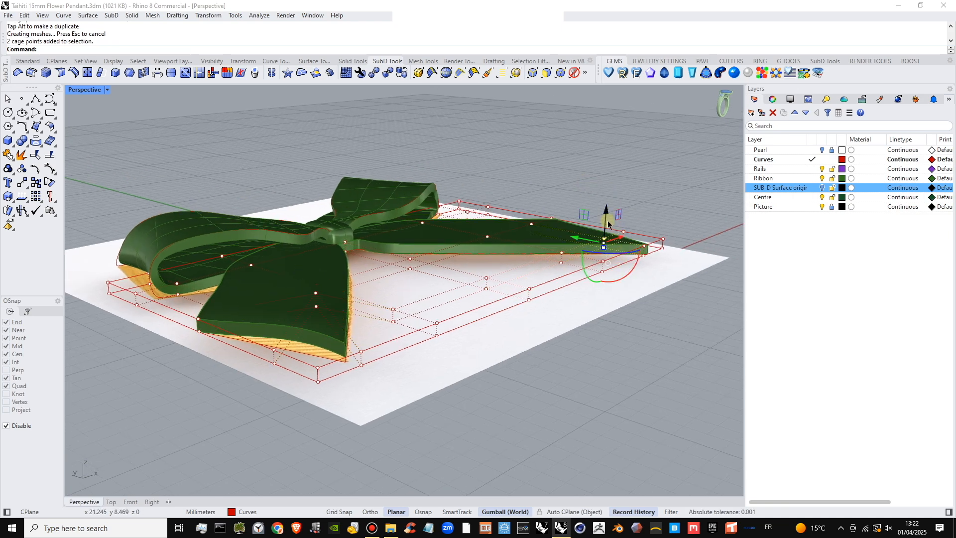
pyautogui.moveTo(608, 209); pyautogui.dragTo(592, 156)
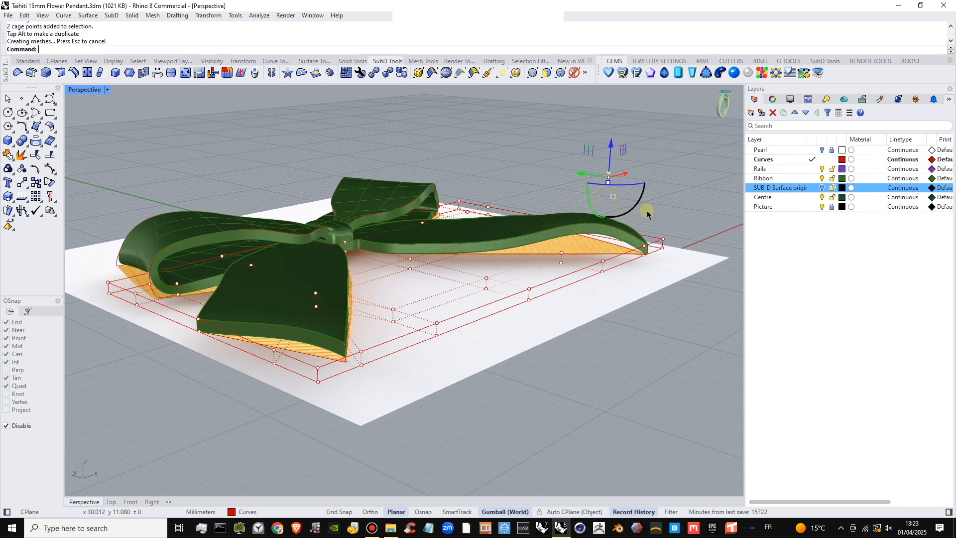
# - Raise the already lifted cage points over the left tail's end further
pyautogui.moveTo(647, 210); pyautogui.dragTo(136, 199, button='right')
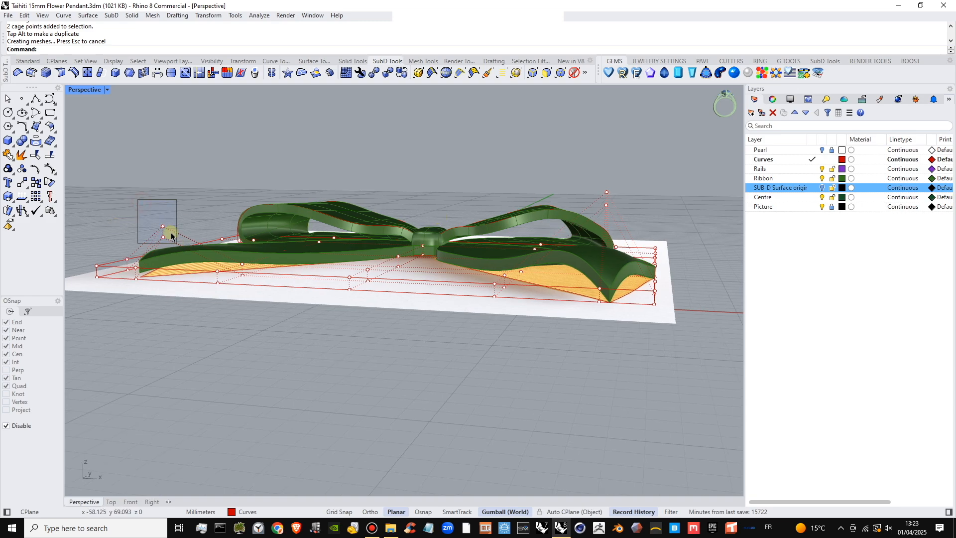
pyautogui.moveTo(171, 232); pyautogui.dragTo(176, 243)
pyautogui.moveTo(162, 201); pyautogui.dragTo(160, 145)
# - Raise the two cage points at the outer edge beside the left tail's end
pyautogui.moveTo(346, 261); pyautogui.dragTo(159, 395, button='right')
pyautogui.moveTo(161, 439); pyautogui.dragTo(235, 359)
pyautogui.scroll(-3, 278, 355)
pyautogui.moveTo(298, 344)
pyautogui.mouseDown(button='right')
pyautogui.moveTo(348, 352)
pyautogui.moveTo(315, 351)
pyautogui.mouseUp(button='right')
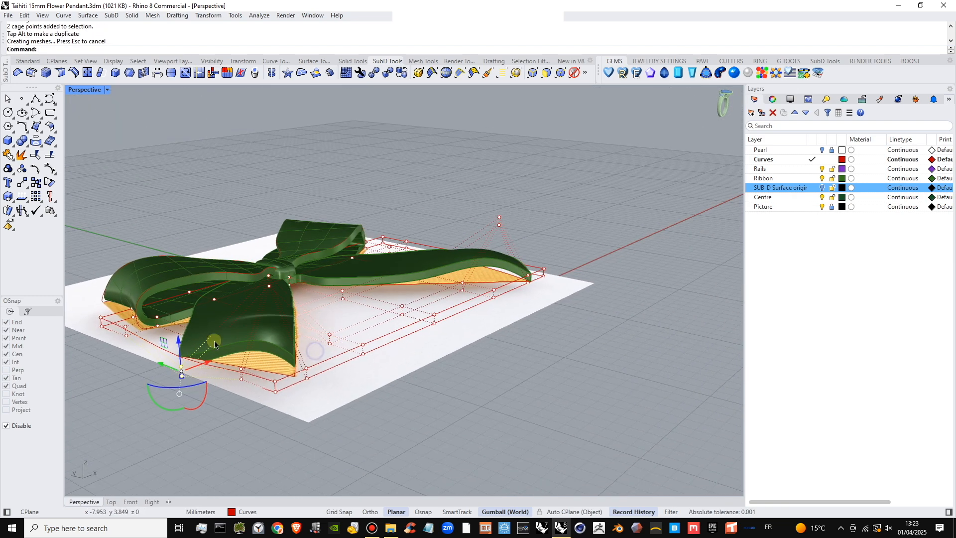
pyautogui.moveTo(179, 343); pyautogui.dragTo(180, 297)
# - Raise cage points beside the right tail's end and move the two lifted points over the left tail's end higher
pyautogui.moveTo(371, 334); pyautogui.dragTo(237, 321, button='right')
pyautogui.moveTo(572, 314); pyautogui.dragTo(545, 383, button='right')
pyautogui.moveTo(545, 382); pyautogui.dragTo(548, 295)
pyautogui.moveTo(543, 308); pyautogui.dragTo(568, 299, button='right')
pyautogui.moveTo(163, 215); pyautogui.dragTo(185, 202)
pyautogui.moveTo(290, 264); pyautogui.dragTo(284, 299, button='right')
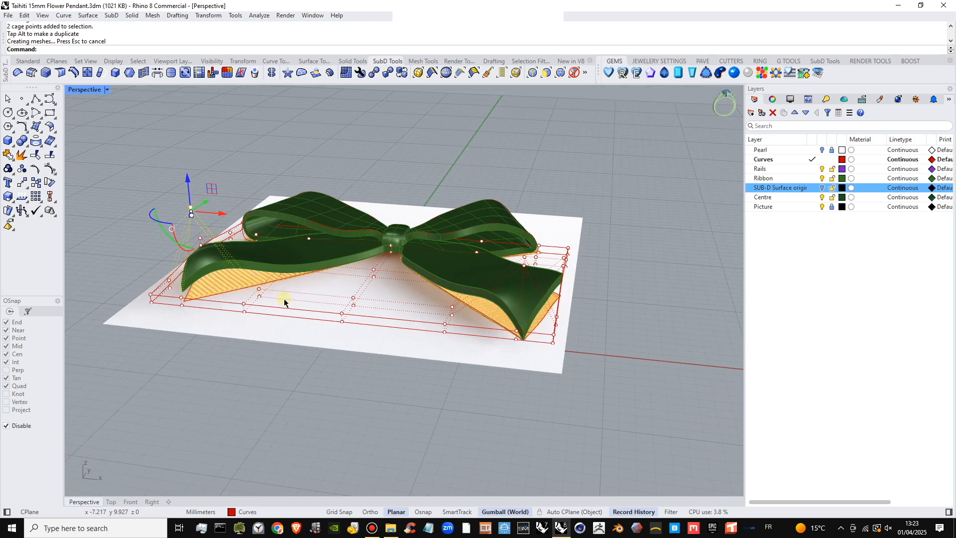
pyautogui.moveTo(276, 348); pyautogui.dragTo(285, 240)
pyautogui.moveTo(388, 333); pyautogui.dragTo(431, 339, button='right')
# - Delete the cage control object around the tails and hide the Picture layer
pyautogui.press('Escape')
pyautogui.press('Escape')
pyautogui.click(494, 303)
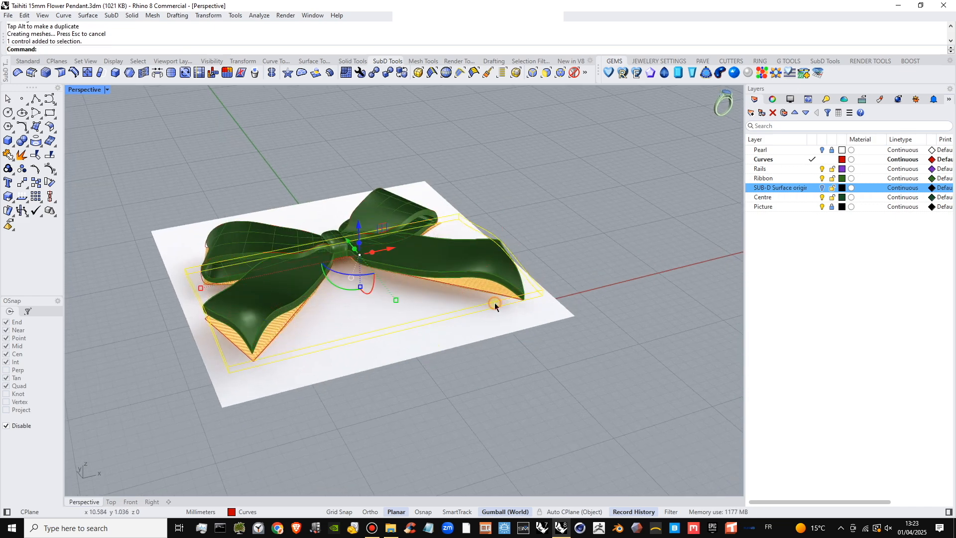
pyautogui.press('Delete')
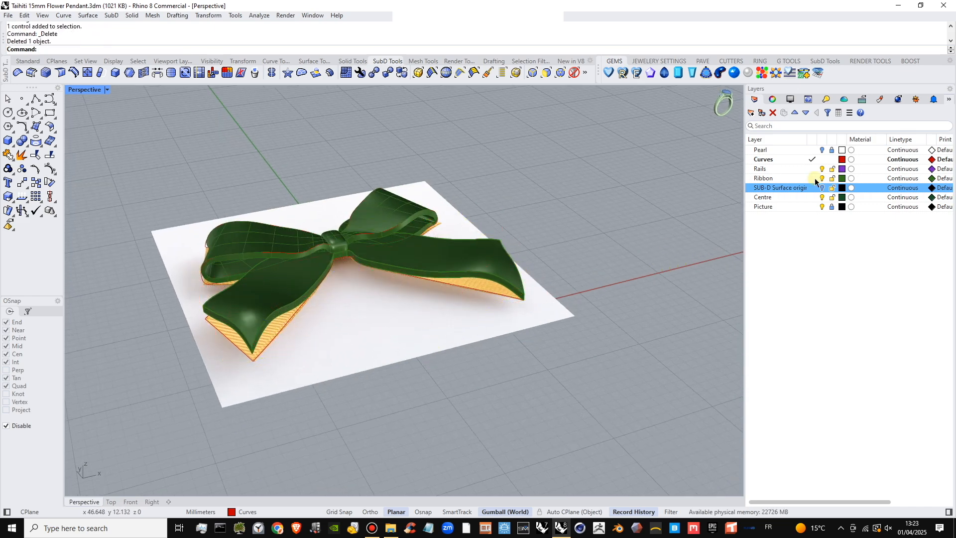
pyautogui.click(836, 208)
pyautogui.click(822, 207)
# - Scale the centre knot SubD along the Y axis and shift it slightly over the ribbon
pyautogui.moveTo(536, 248); pyautogui.dragTo(378, 299, button='right')
pyautogui.scroll(5, 338, 295)
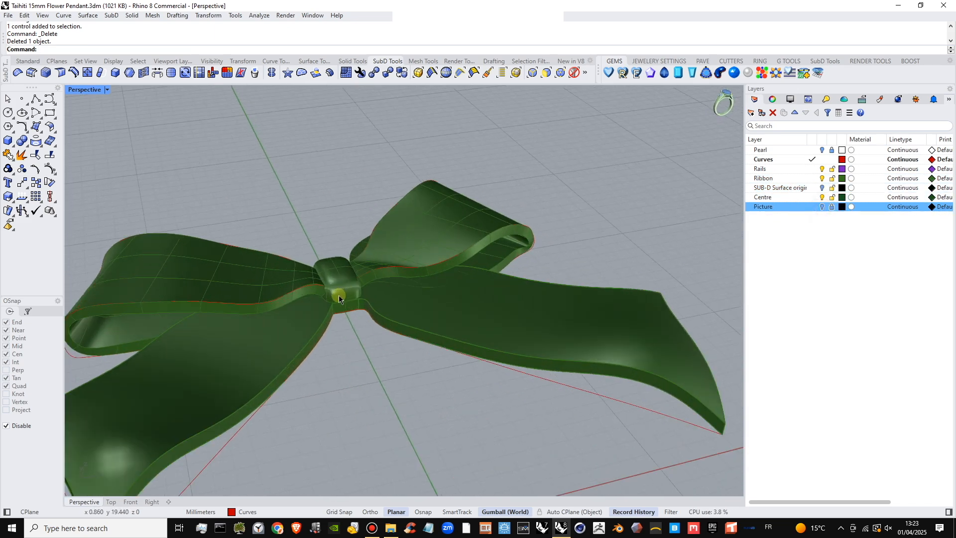
pyautogui.click(339, 295)
pyautogui.click(379, 306)
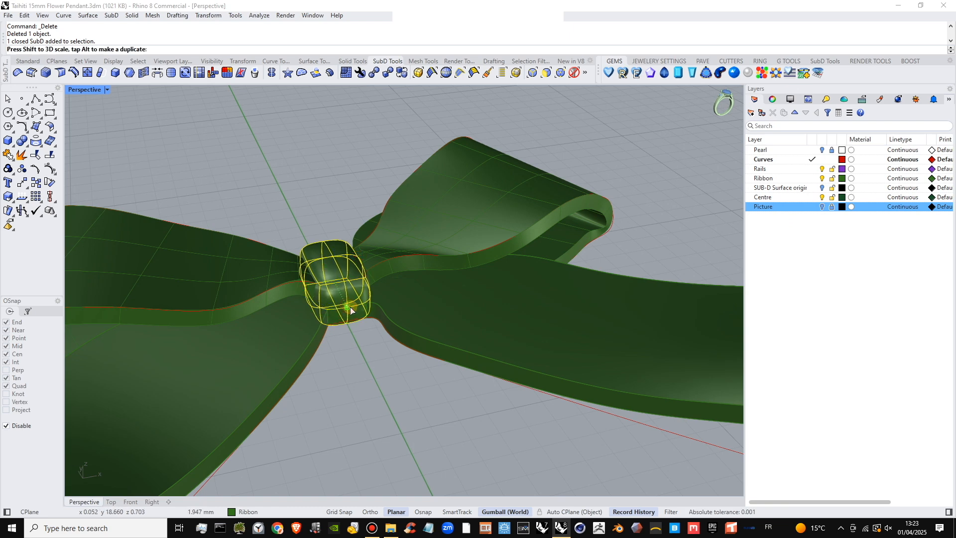
pyautogui.click(351, 309)
pyautogui.moveTo(351, 307); pyautogui.dragTo(368, 279, button='right')
pyautogui.moveTo(337, 323); pyautogui.dragTo(337, 323)
pyautogui.click(374, 267)
# - Scale the centre knot SubD along Y again, checking its fit from below the bow
pyautogui.moveTo(384, 333); pyautogui.dragTo(335, 265, button='right')
pyautogui.click(347, 273)
pyautogui.click(398, 293)
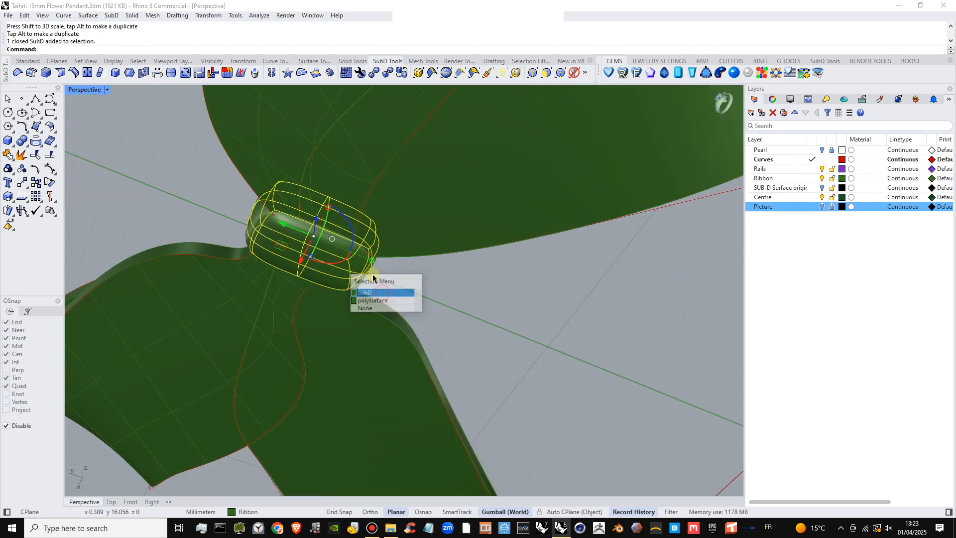
pyautogui.moveTo(377, 262); pyautogui.dragTo(378, 263)
pyautogui.moveTo(378, 263); pyautogui.dragTo(339, 250, button='right')
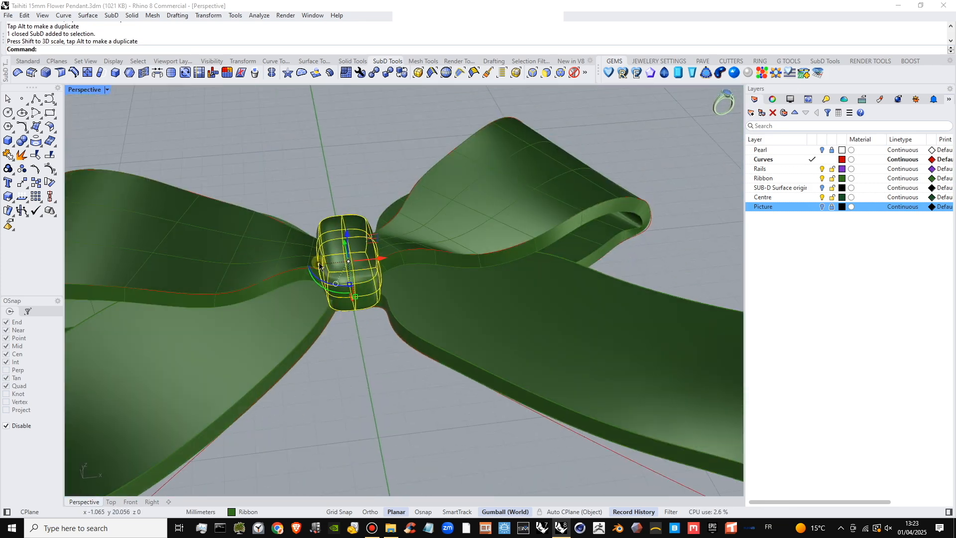
# - Widen the centre knot SubD slightly along the X axis, lower it a little and deselect it
pyautogui.moveTo(319, 265); pyautogui.dragTo(310, 266)
pyautogui.moveTo(364, 357); pyautogui.dragTo(362, 241, button='right')
pyautogui.click(362, 222)
pyautogui.moveTo(356, 220); pyautogui.dragTo(356, 223)
pyautogui.click(348, 173)
pyautogui.scroll(-4, 365, 209)
pyautogui.moveTo(396, 296); pyautogui.dragTo(405, 234, button='right')
pyautogui.scroll(2, 369, 285)
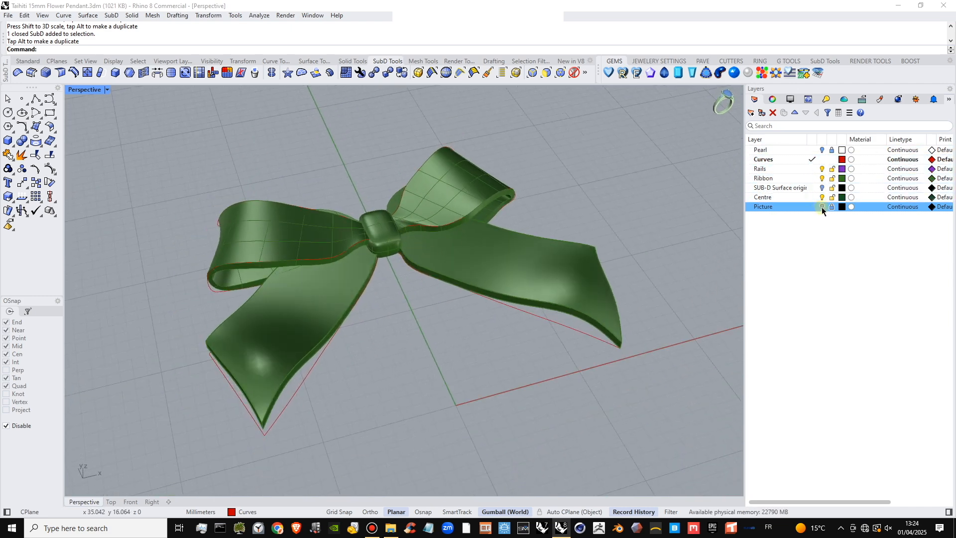
# - Show the Pearl layer and switch to the four-viewport layout to compare the bow with the pearl
pyautogui.click(822, 150)
pyautogui.scroll(-2, 451, 293)
pyautogui.moveTo(450, 292); pyautogui.dragTo(427, 339, button='right')
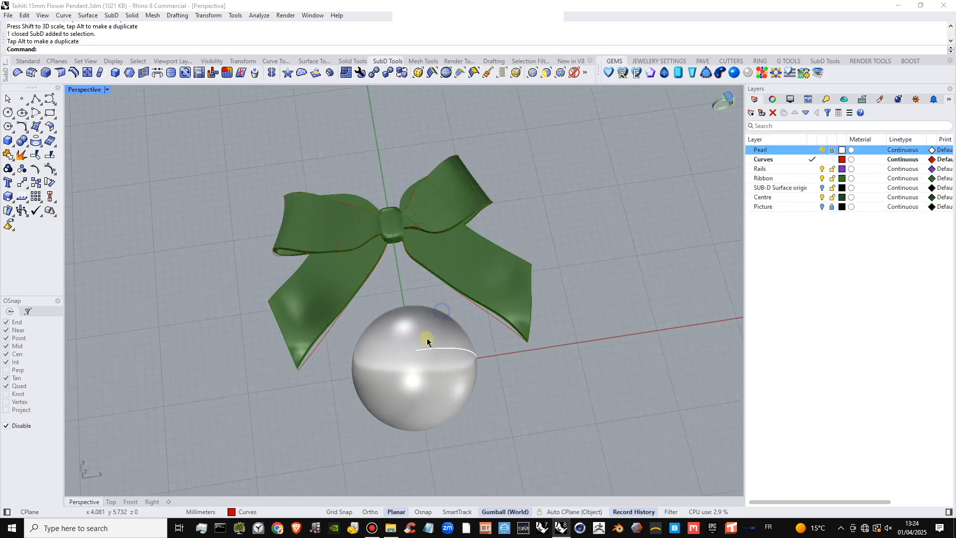
pyautogui.doubleClick(77, 91)
pyautogui.scroll(-3, 219, 249)
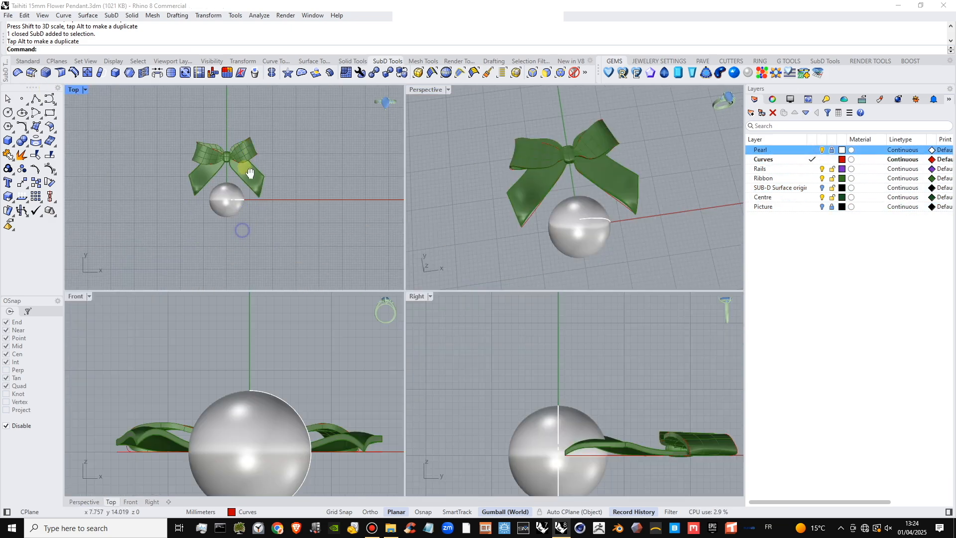
pyautogui.scroll(-4, 577, 410)
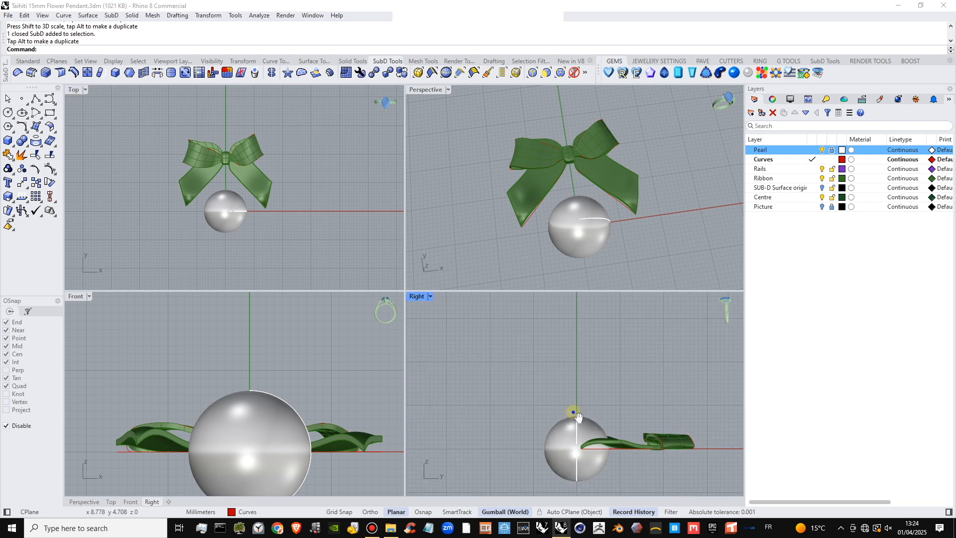
# - Create a new layer named Cap below the Ribbon layer and make it the current layer
pyautogui.moveTo(559, 218); pyautogui.dragTo(568, 127, button='right')
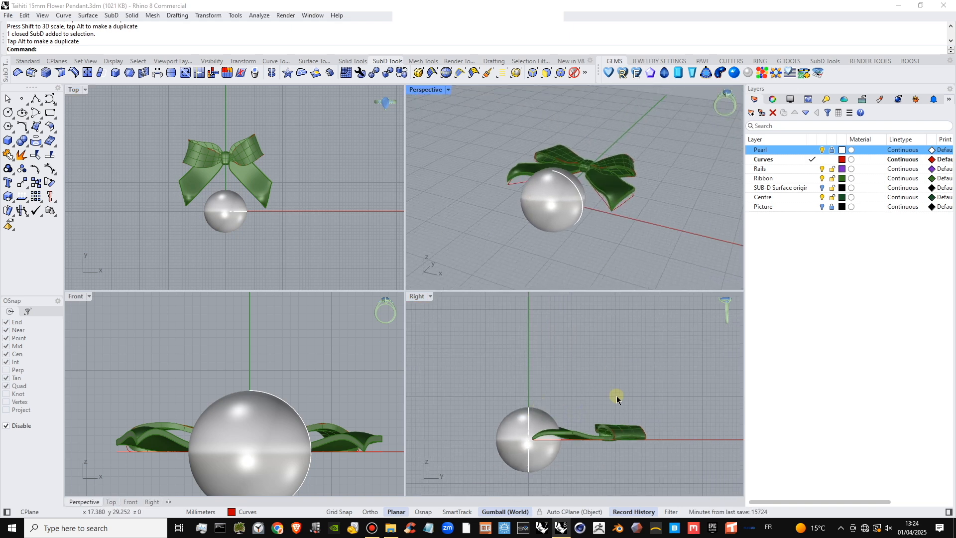
pyautogui.scroll(3, 621, 442)
pyautogui.scroll(2, 577, 451)
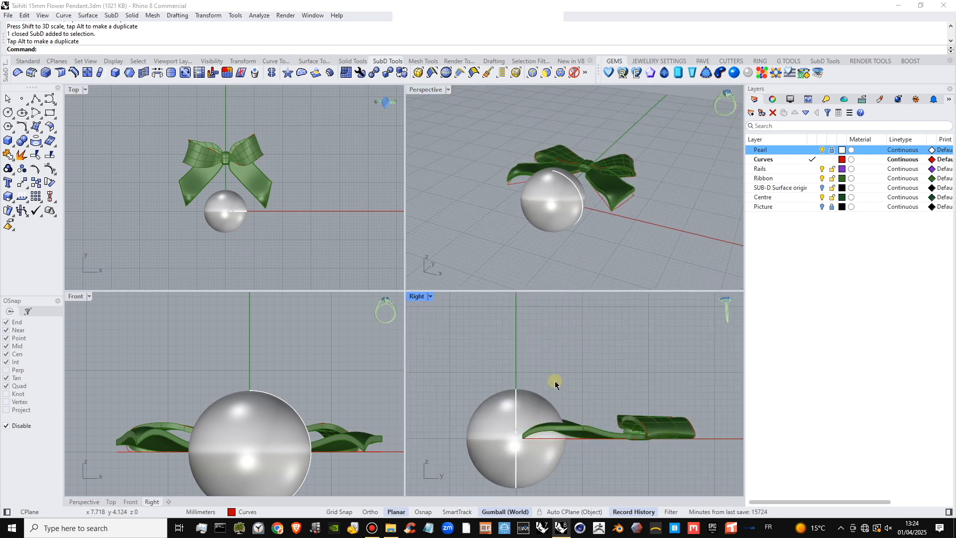
pyautogui.scroll(-2, 548, 403)
pyautogui.scroll(4, 235, 200)
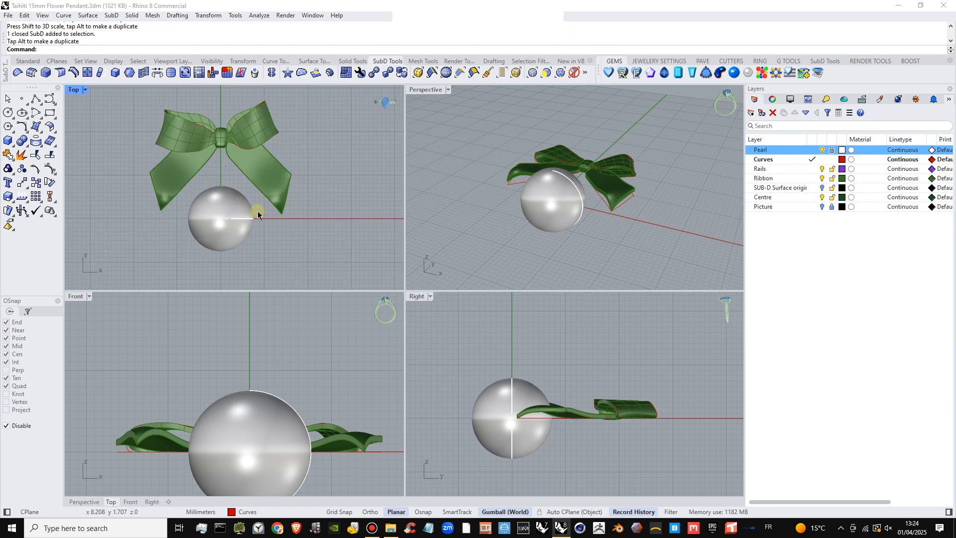
pyautogui.click(813, 180)
pyautogui.click(751, 112)
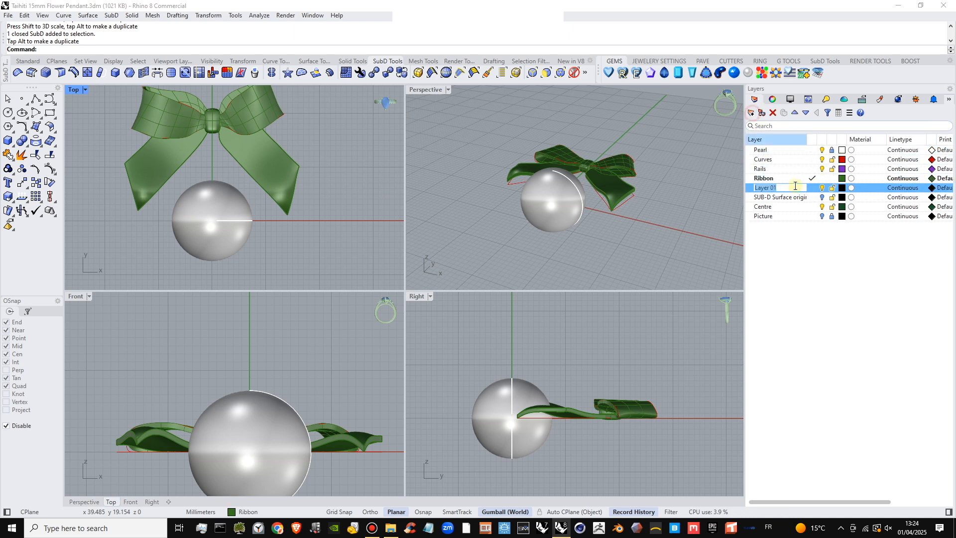
pyautogui.write('Cap')
pyautogui.press('Return')
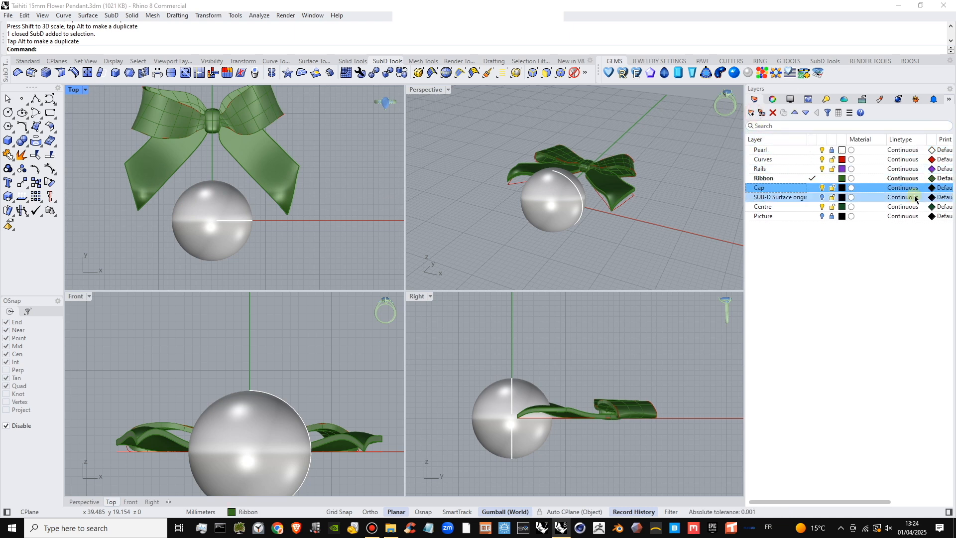
pyautogui.click(812, 188)
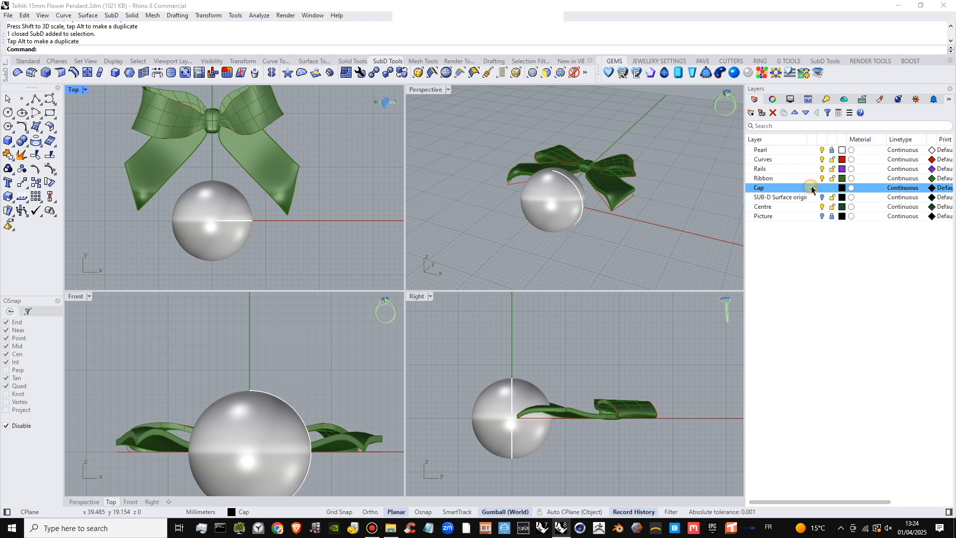
# - Draw an interpolated curve on the Curves layer in the Top view, arching just outside the pearl from 0,8 to about 7.5,3.2
pyautogui.click(51, 99)
pyautogui.click(56, 104)
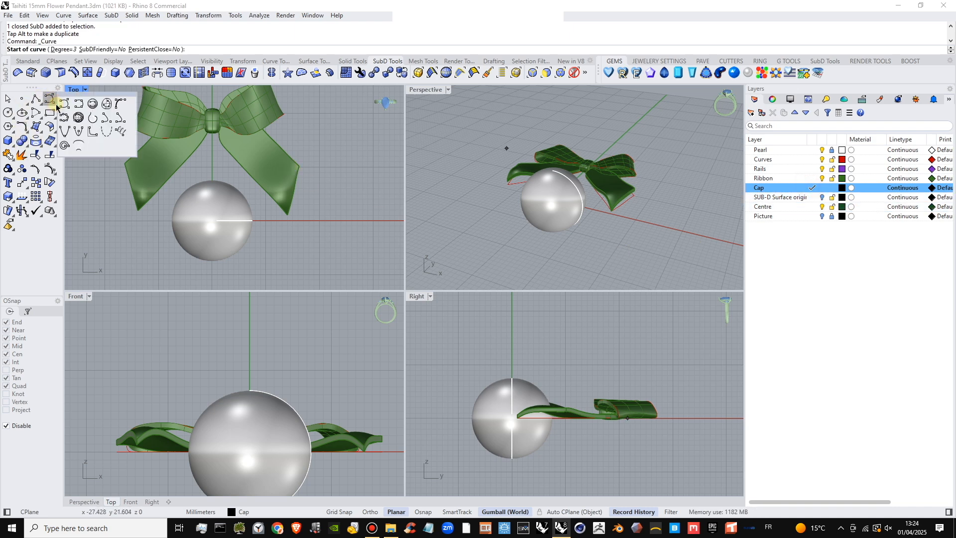
pyautogui.click(78, 104)
pyautogui.scroll(5, 212, 175)
pyautogui.click(815, 159)
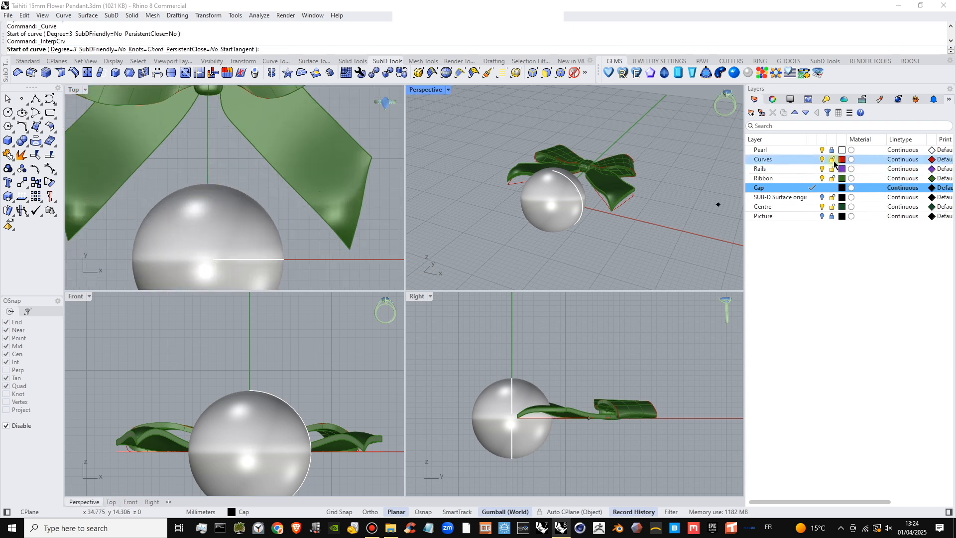
pyautogui.click(813, 159)
pyautogui.scroll(4, 208, 171)
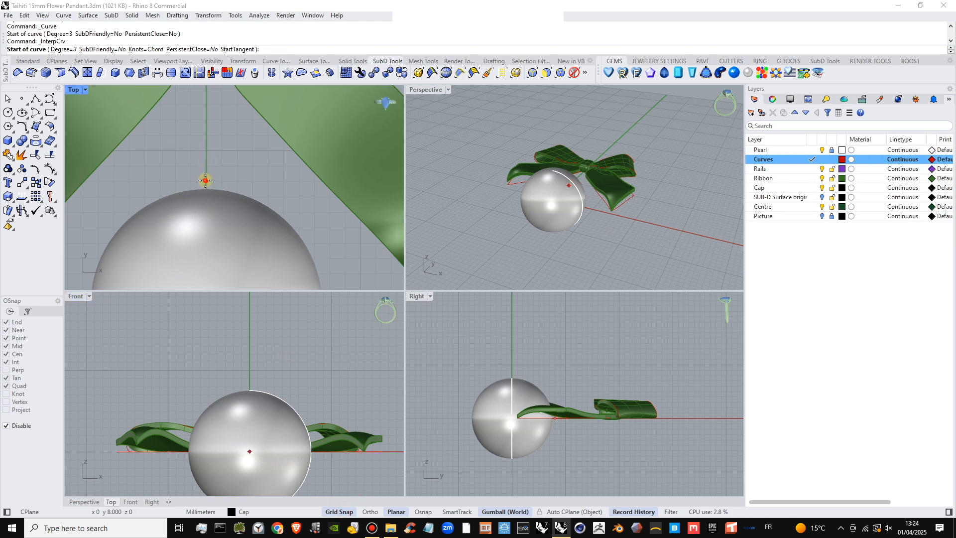
pyautogui.click(205, 181)
pyautogui.click(340, 511)
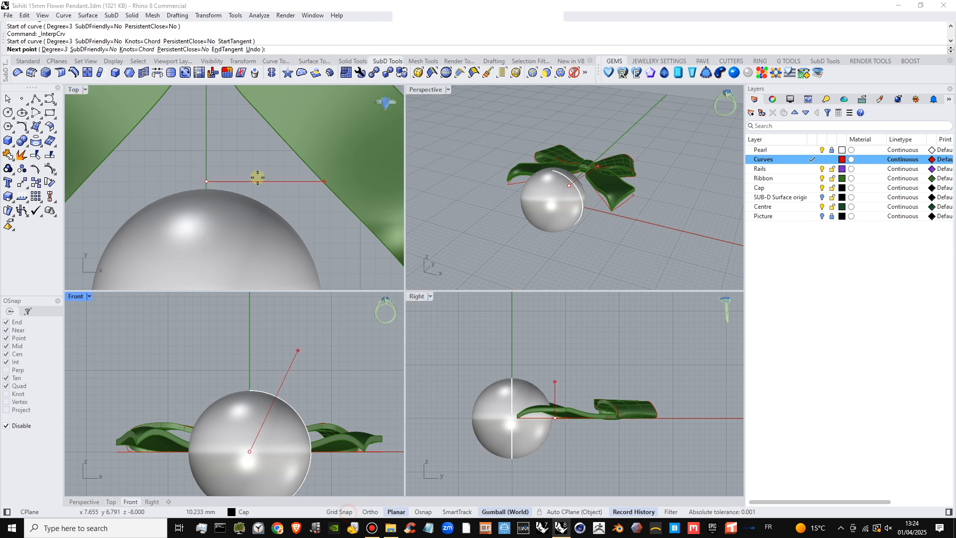
pyautogui.click(244, 185)
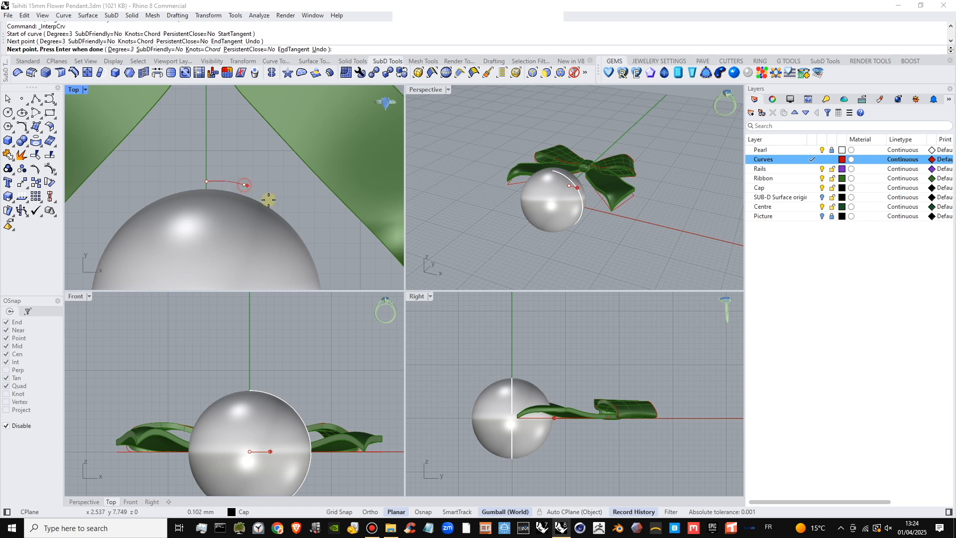
pyautogui.click(301, 222)
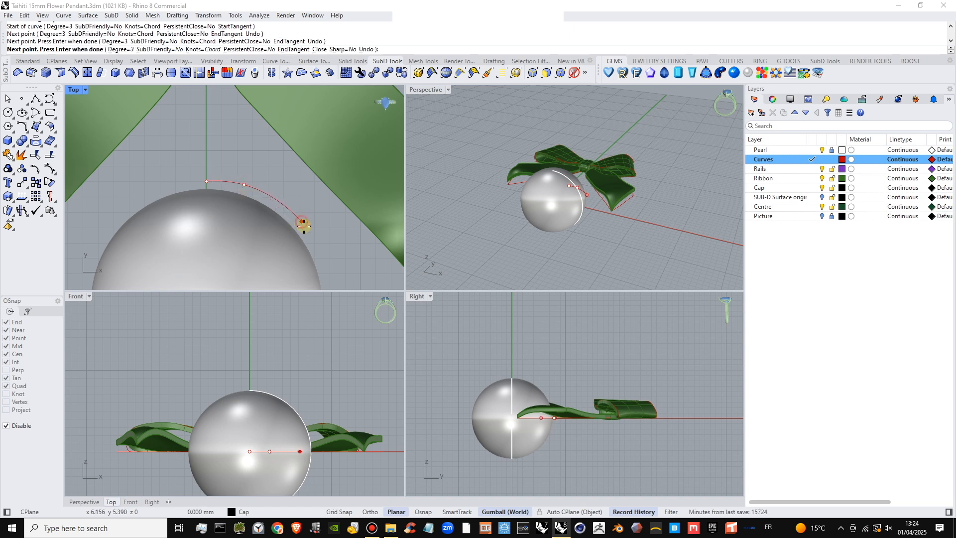
pyautogui.moveTo(334, 272); pyautogui.dragTo(314, 217, button='right')
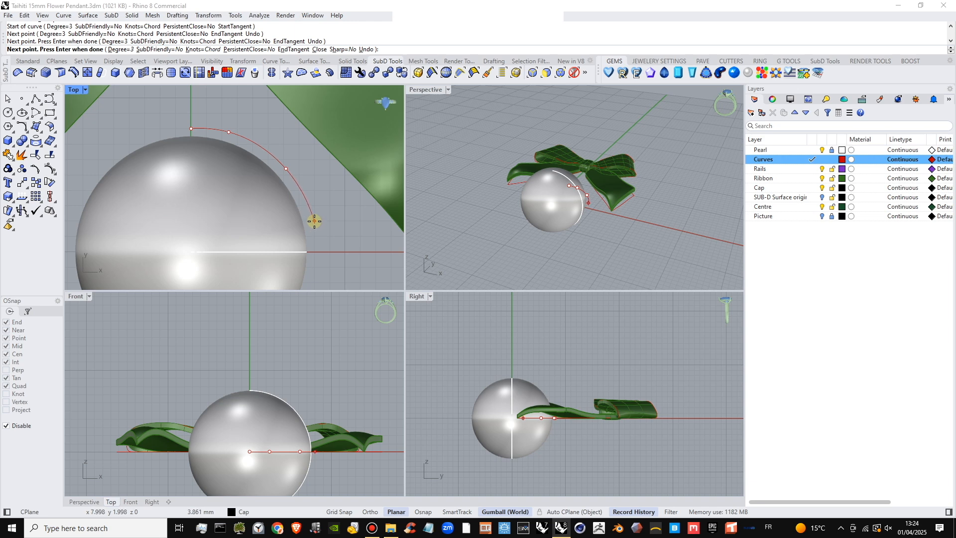
pyautogui.click(306, 203)
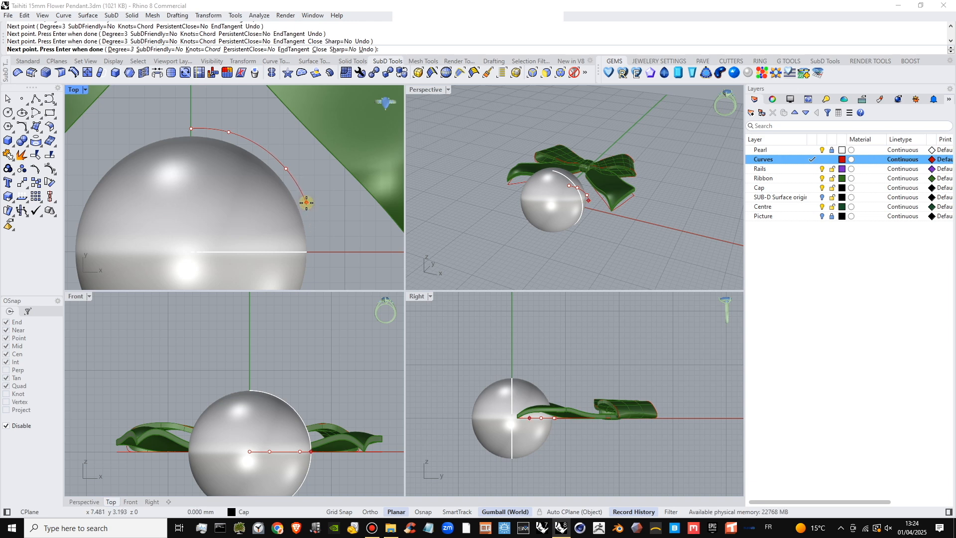
pyautogui.press('Return')
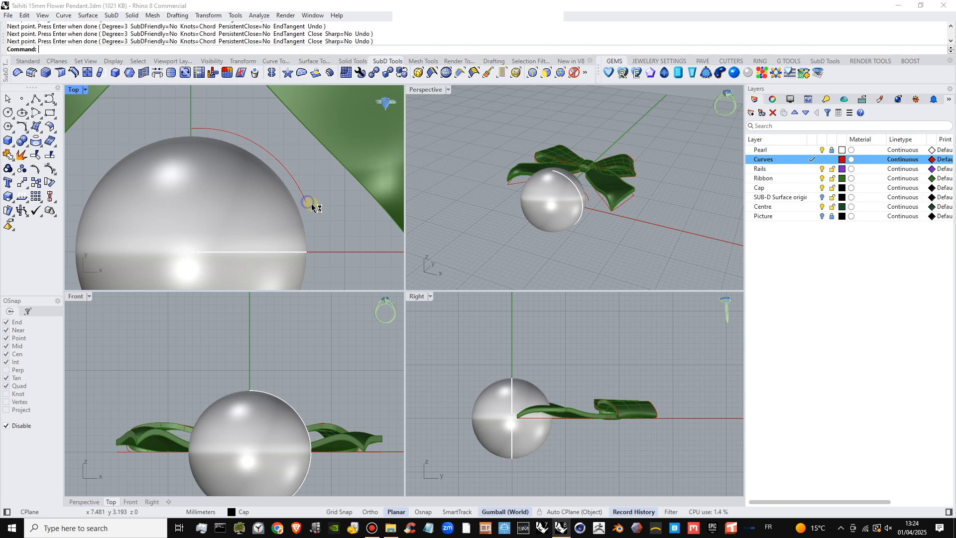
# - Try to offset the arched curve outward by 0.6 mm
pyautogui.click(302, 193)
pyautogui.click(326, 203)
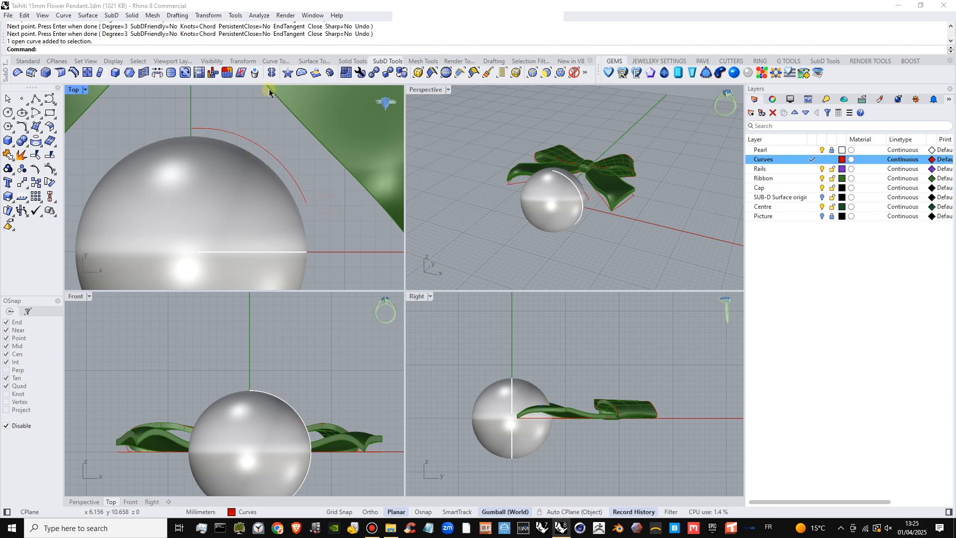
pyautogui.click(254, 142)
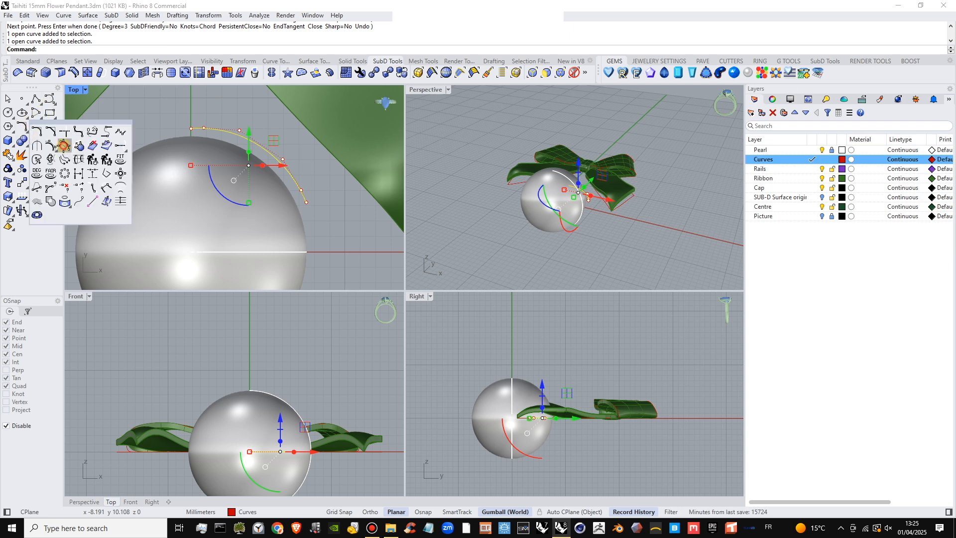
pyautogui.click(25, 133)
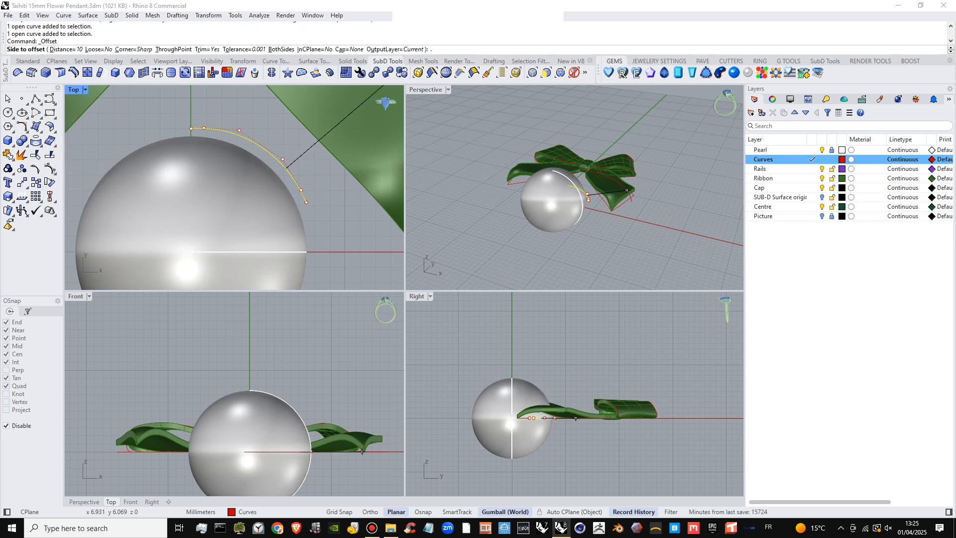
pyautogui.write('.6')
pyautogui.press('Return')
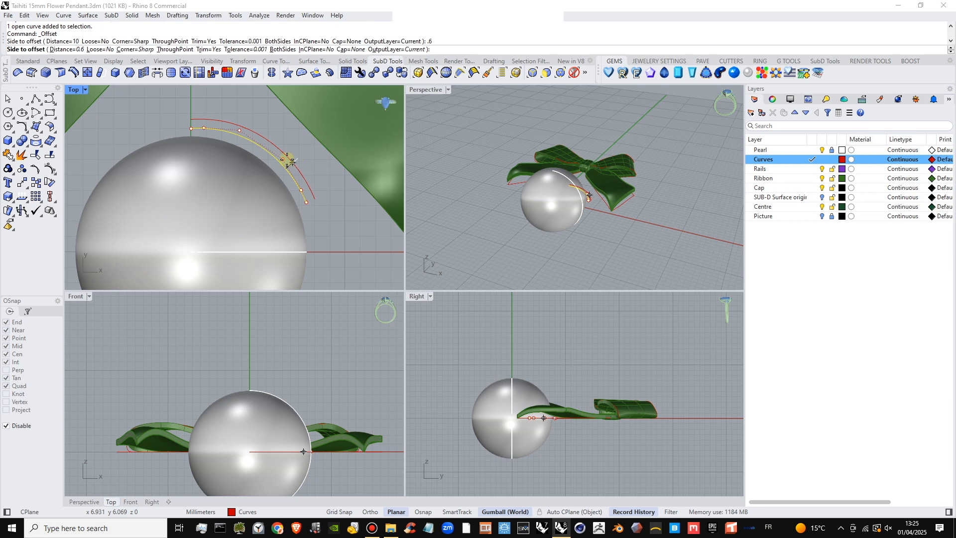
pyautogui.click(288, 157)
pyautogui.click(254, 126)
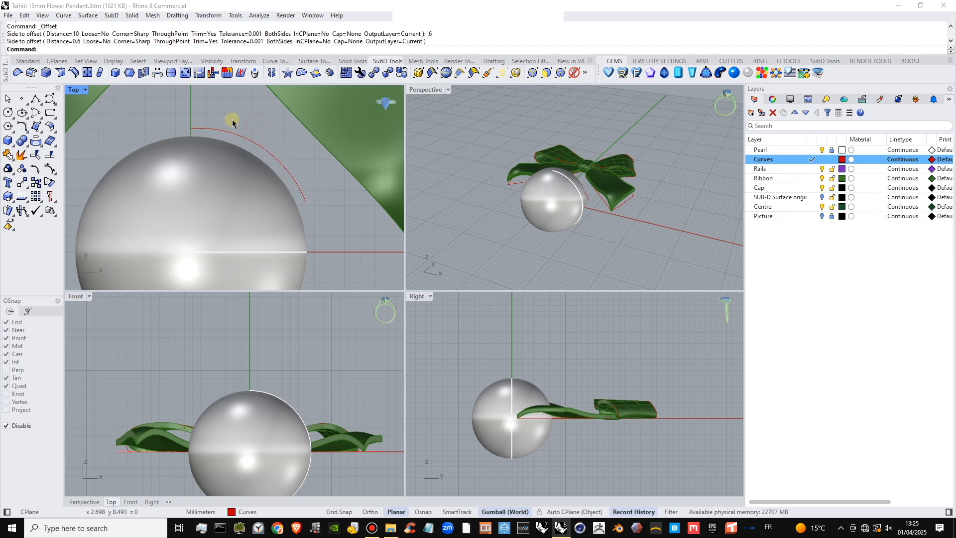
# - Revolve the arched curve 360° as a SubD with 10 segments, around a Y-direction axis through its endpoint above the pearl, with object snaps on
pyautogui.click(240, 136)
pyautogui.moveTo(596, 230); pyautogui.dragTo(575, 211, button='right')
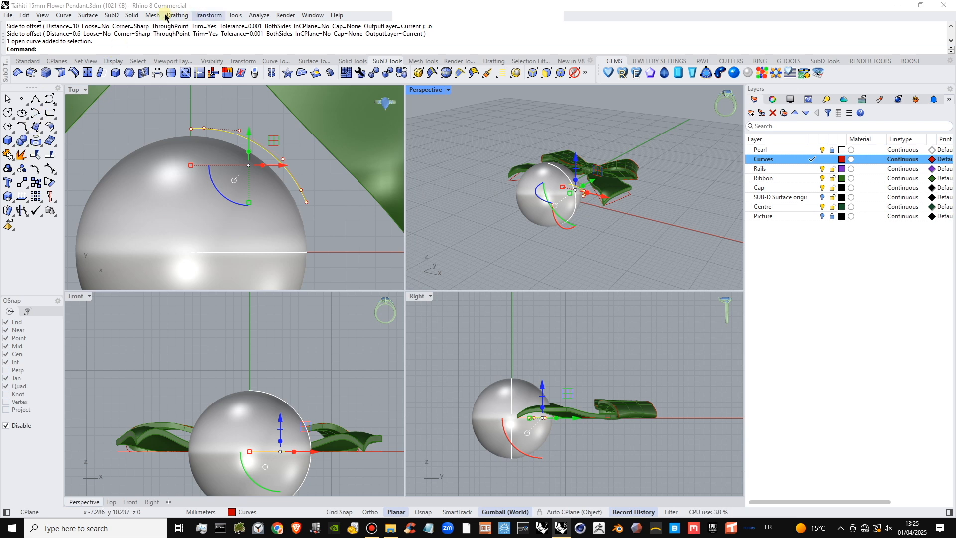
pyautogui.click(111, 16)
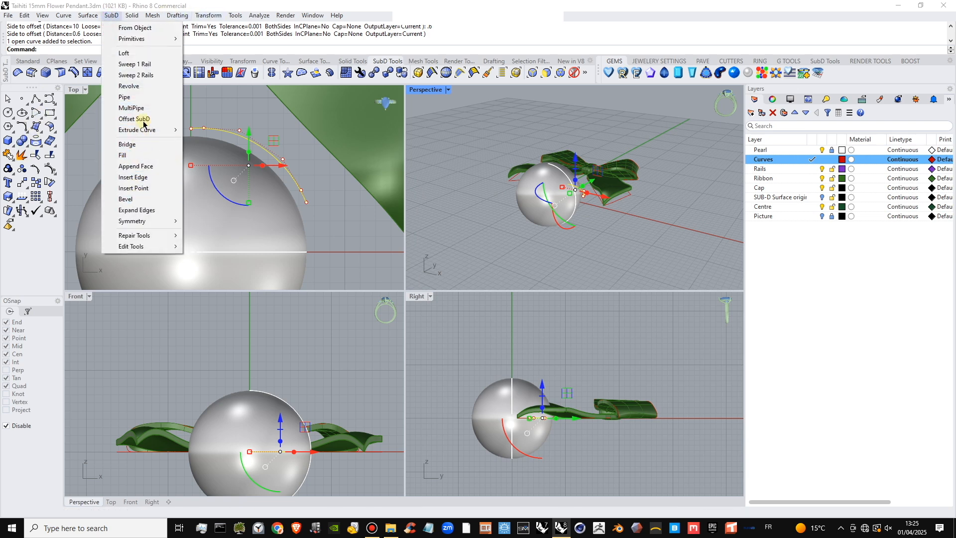
pyautogui.click(131, 86)
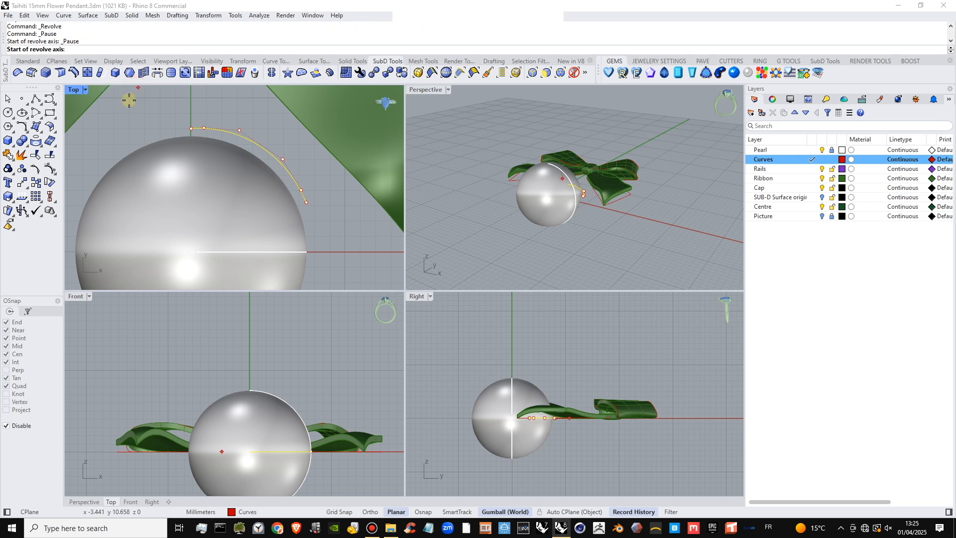
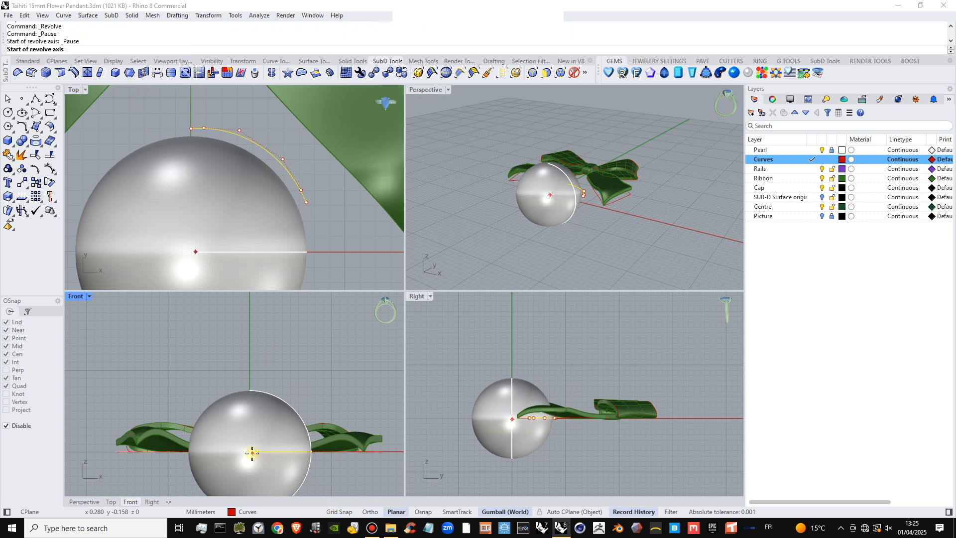
pyautogui.click(424, 512)
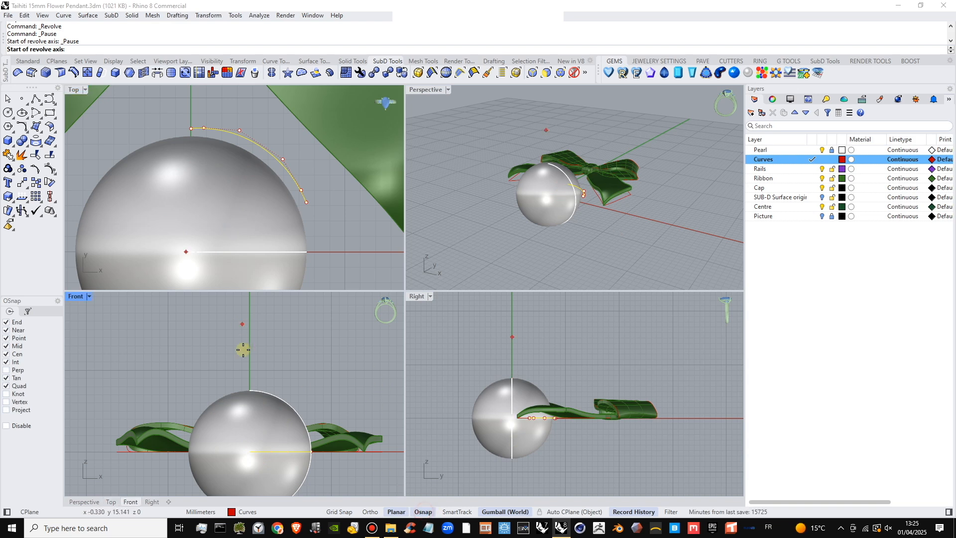
pyautogui.click(249, 452)
pyautogui.moveTo(249, 452); pyautogui.dragTo(218, 385, button='right')
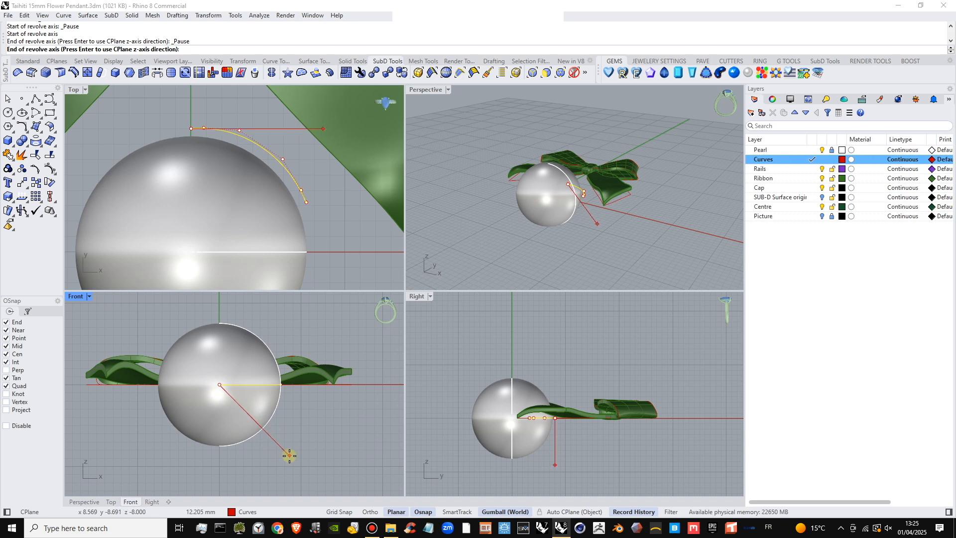
pyautogui.press('shift')
pyautogui.click(695, 419)
pyautogui.rightClick(695, 421)
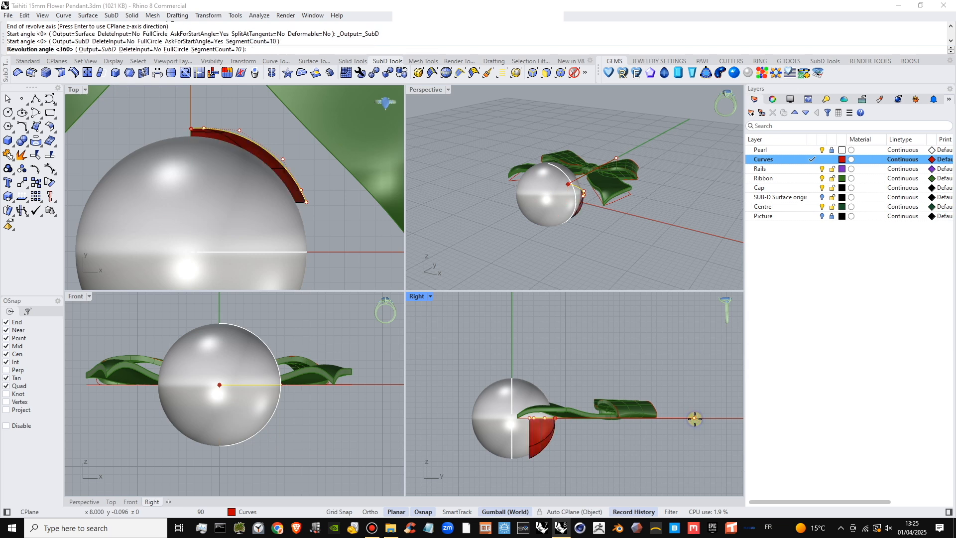
pyautogui.rightClick(697, 424)
pyautogui.press('Escape')
# - Select the revolved SubD dome over the pearl and move it to the Cap layer
pyautogui.scroll(10, 624, 268)
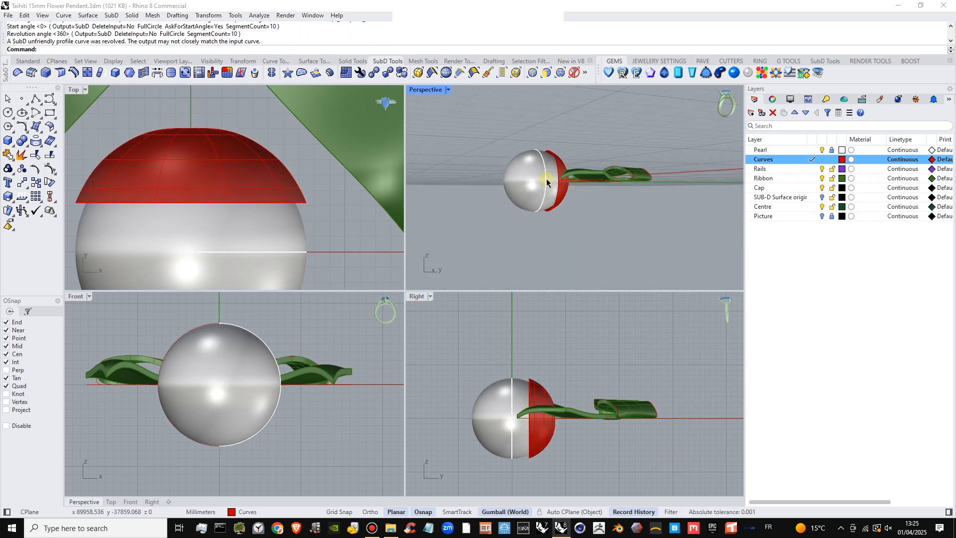
pyautogui.moveTo(624, 268); pyautogui.dragTo(618, 233, button='right')
pyautogui.click(608, 214)
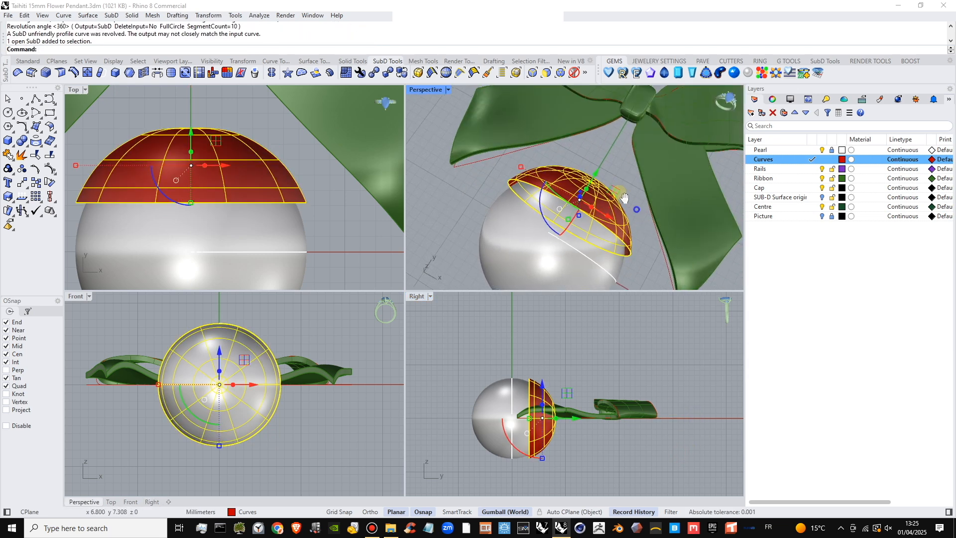
pyautogui.keyDown('shift'); pyautogui.moveTo(625, 199); pyautogui.dragTo(599, 172, button='right'); pyautogui.keyUp('shift')
pyautogui.rightClick(793, 187)
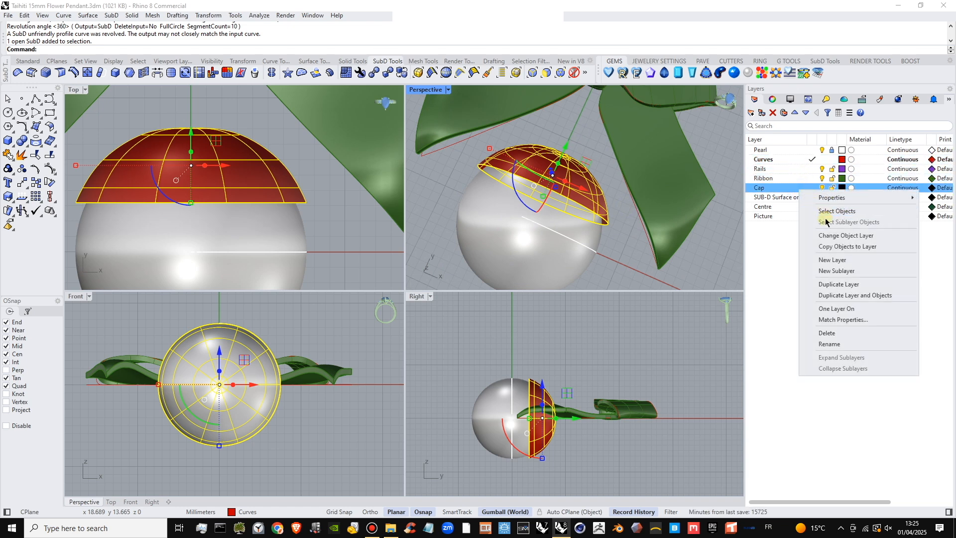
pyautogui.click(826, 235)
# - Change the Cap layer's colour to a pale, muted green
pyautogui.moveTo(450, 116); pyautogui.dragTo(456, 136, button='right')
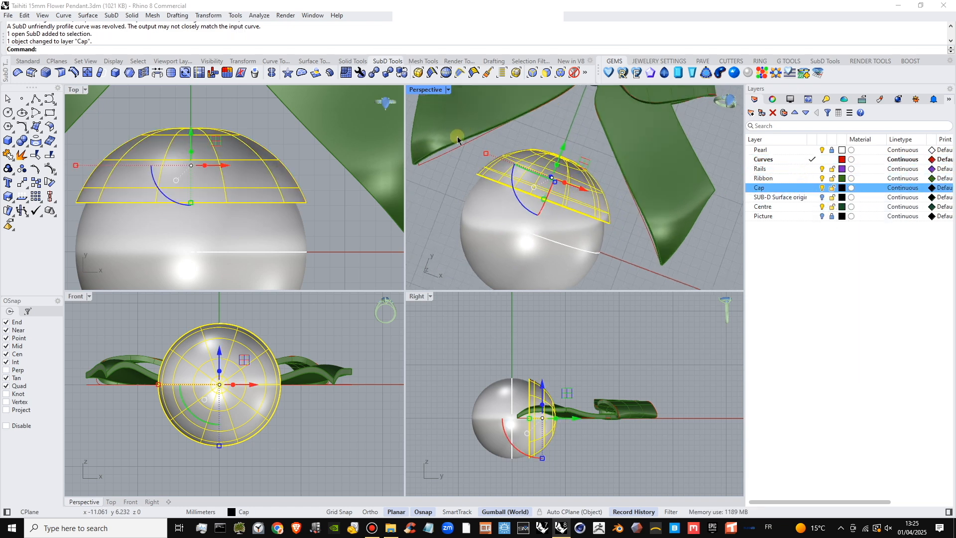
pyautogui.click(841, 189)
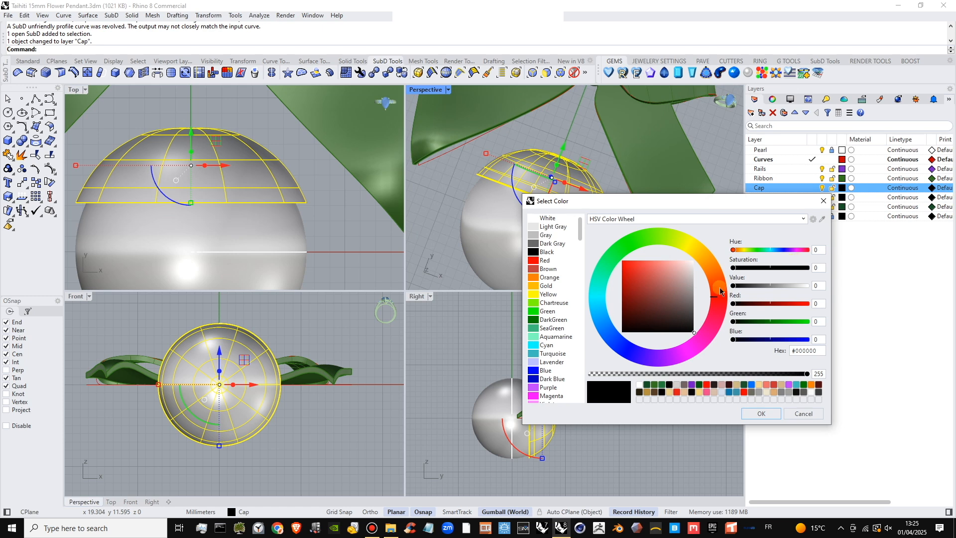
pyautogui.click(656, 242)
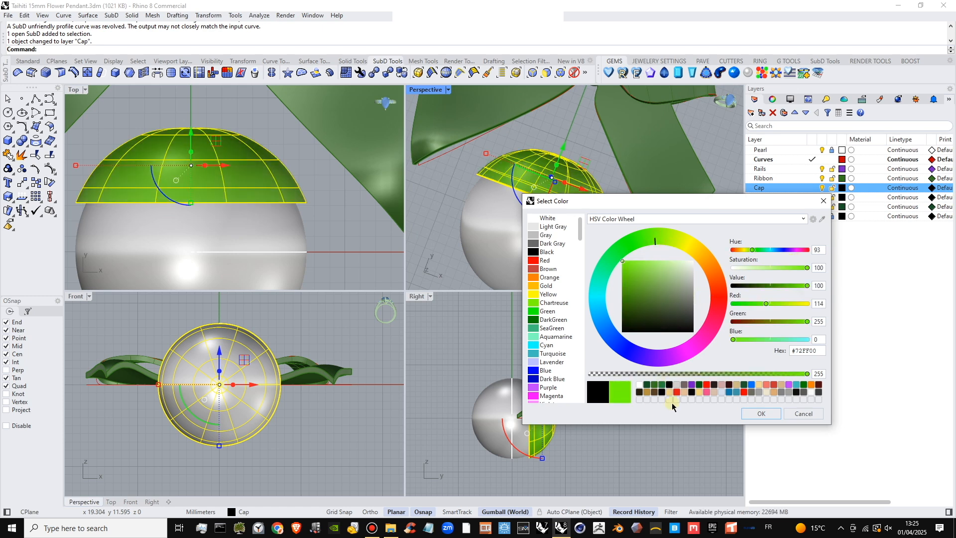
pyautogui.click(647, 273)
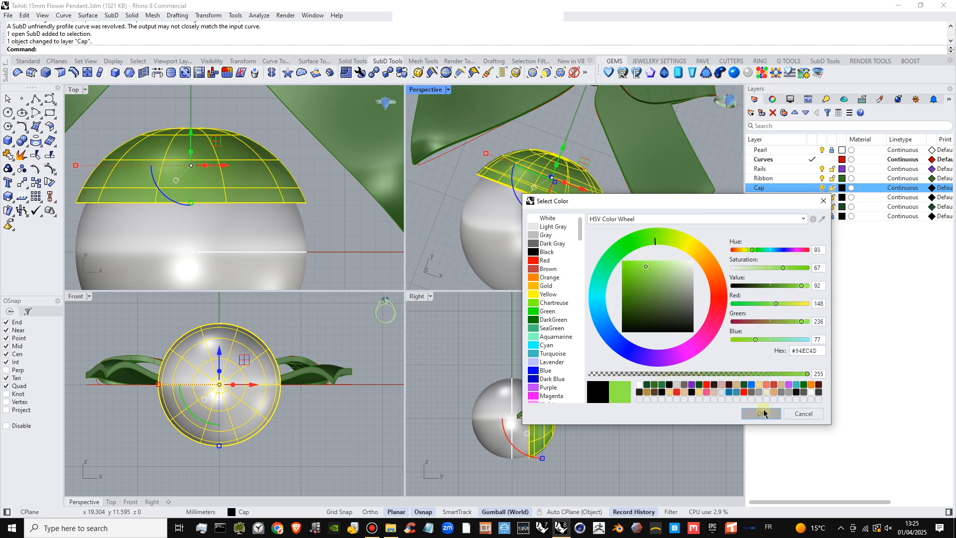
pyautogui.click(669, 276)
pyautogui.click(739, 413)
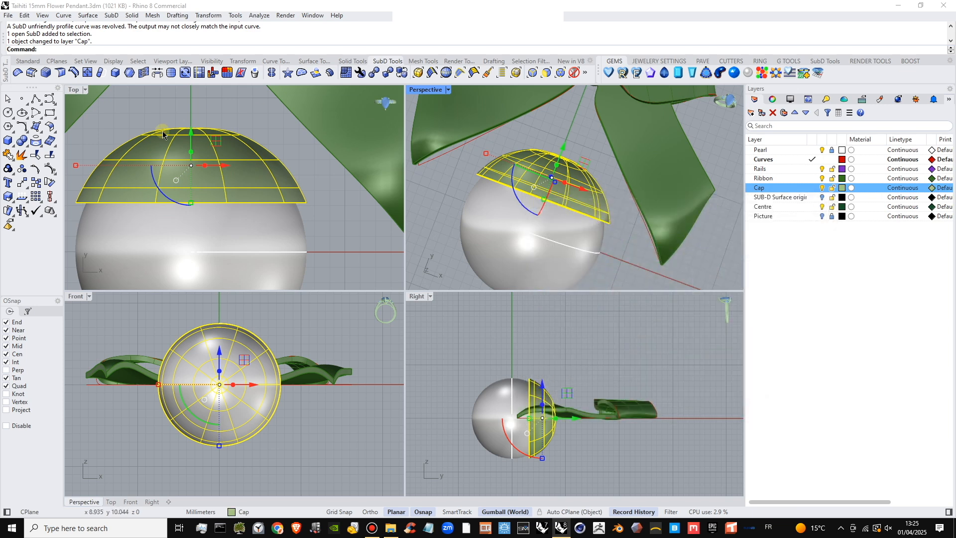
# - Offset the SubD dome inward by 0.8 mm as a solid, keeping the input surface
pyautogui.click(330, 73)
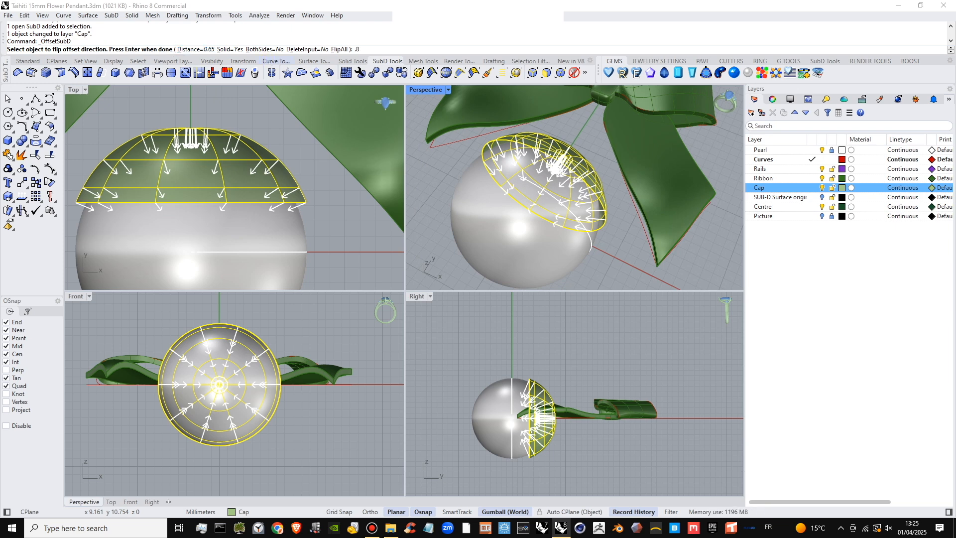
pyautogui.press('Return')
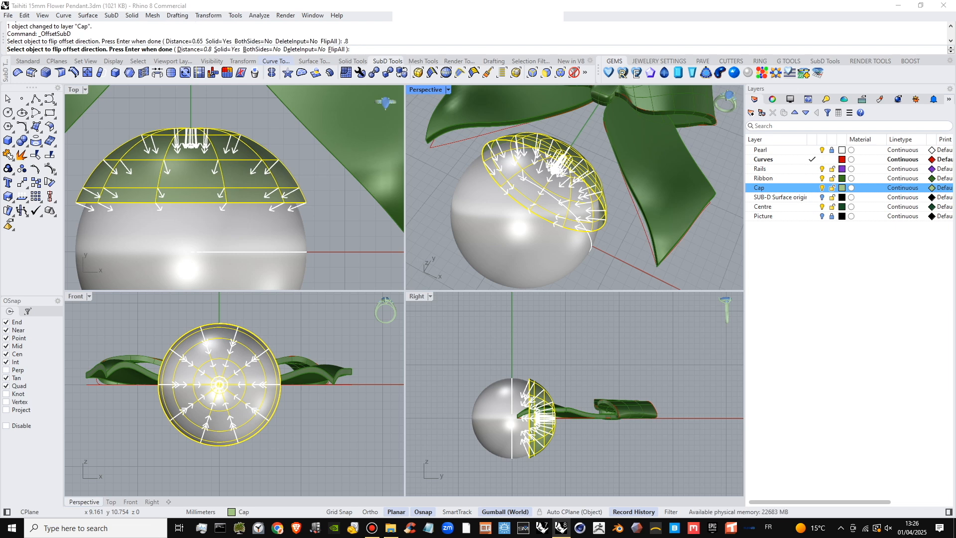
pyautogui.press('Return')
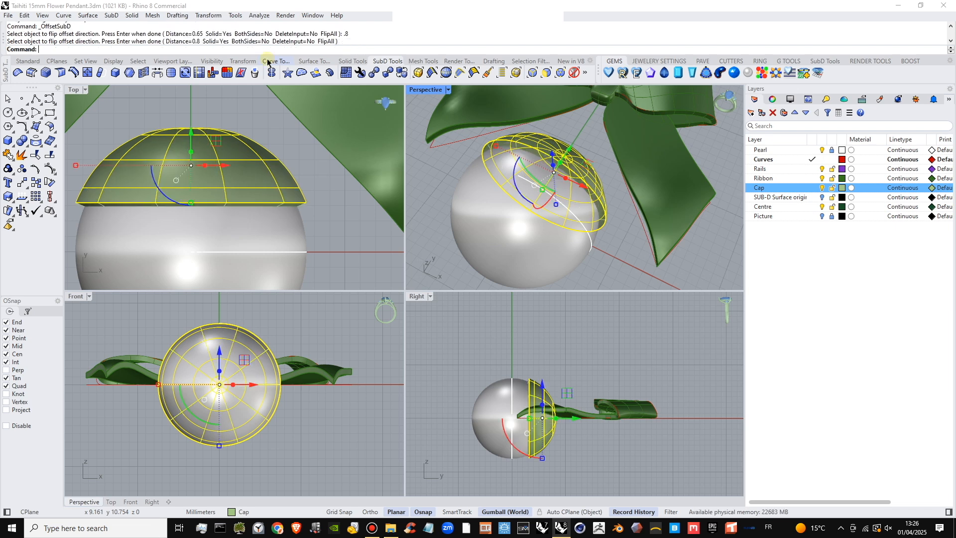
pyautogui.click(613, 223)
pyautogui.scroll(7, 559, 137)
pyautogui.click(580, 154)
pyautogui.moveTo(583, 158); pyautogui.dragTo(591, 204, button='right')
pyautogui.scroll(-5, 584, 194)
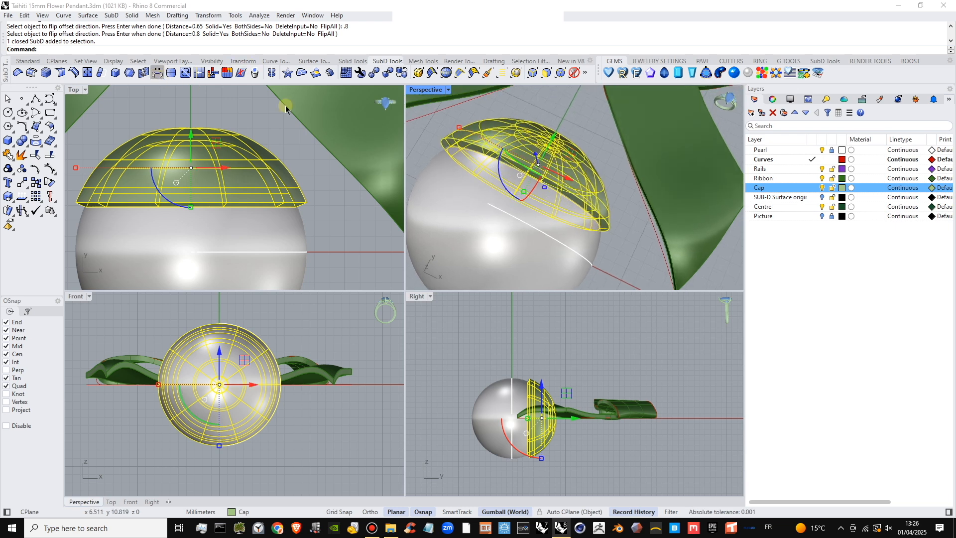
# - Try to crease the outer edge loop of the thickened cap's rim in an enlarged Perspective view
pyautogui.doubleClick(418, 90)
pyautogui.moveTo(443, 201); pyautogui.dragTo(289, 173, button='right')
pyautogui.click(451, 181)
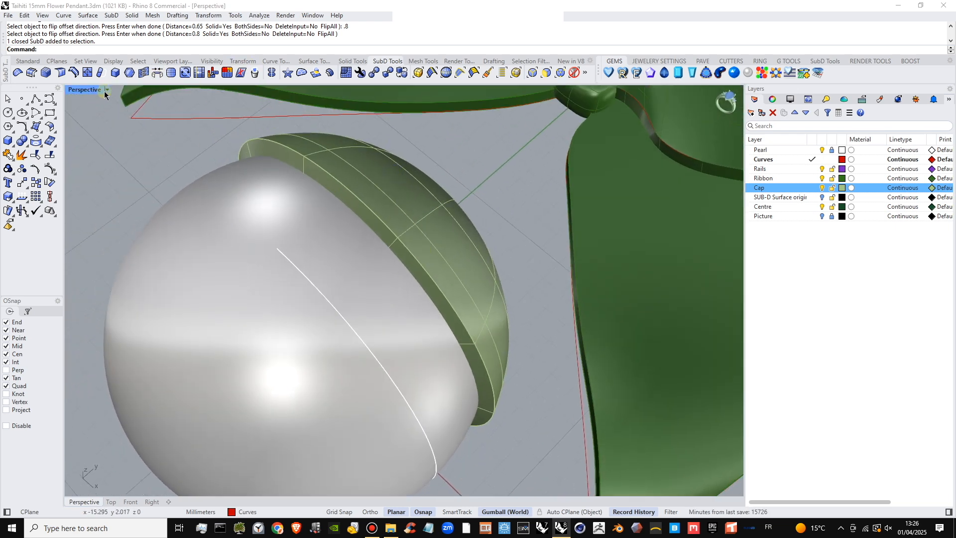
pyautogui.click(292, 149)
pyautogui.click(150, 119)
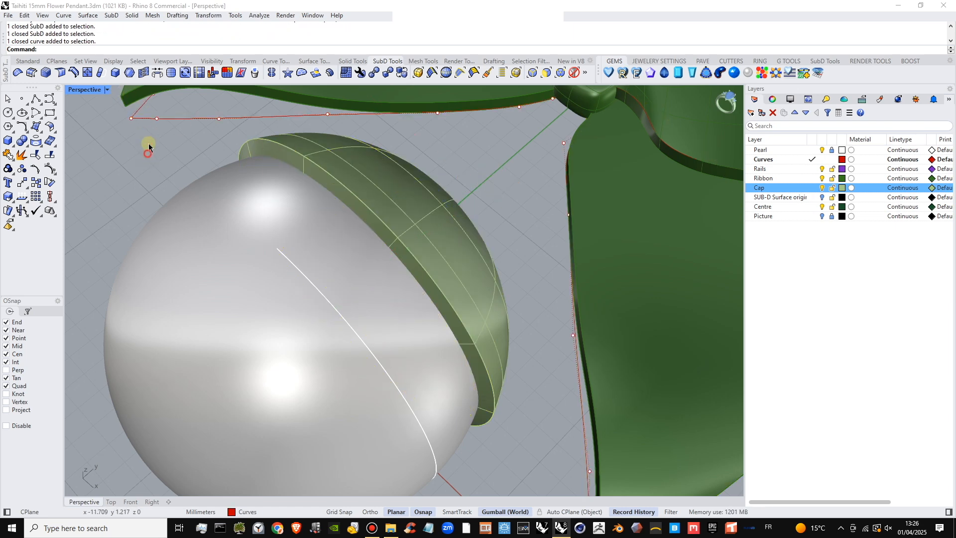
pyautogui.click(64, 74)
pyautogui.doubleClick(312, 160)
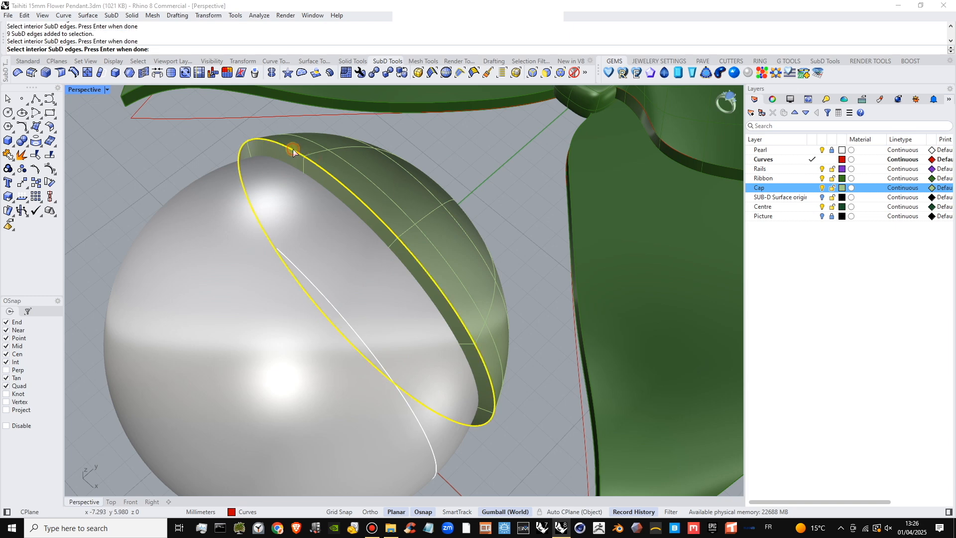
pyautogui.press('Return')
pyautogui.moveTo(512, 367); pyautogui.dragTo(476, 397, button='right')
pyautogui.press('Return')
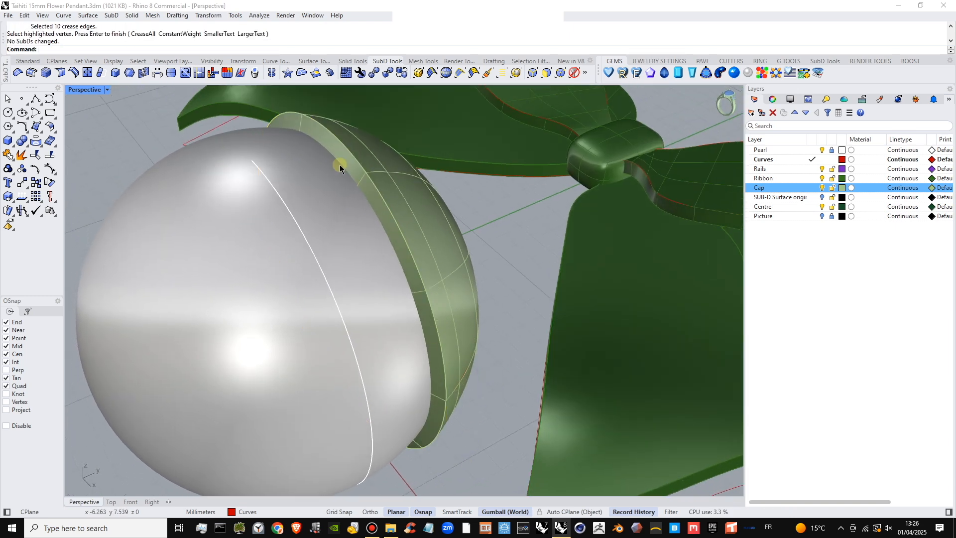
# - Crease the inner edge loop of the cap's rim
pyautogui.press('Return')
pyautogui.doubleClick(380, 192)
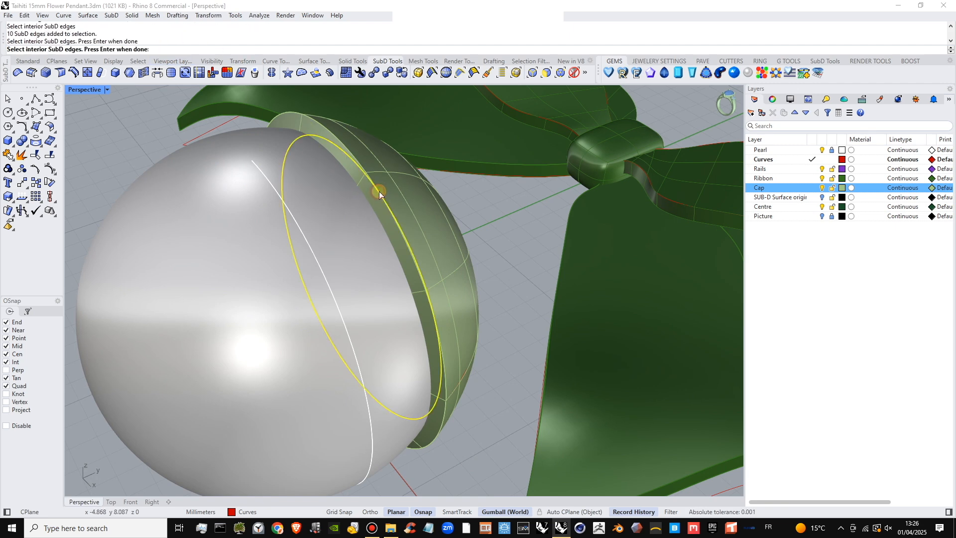
pyautogui.press('Return')
pyautogui.press('Return')
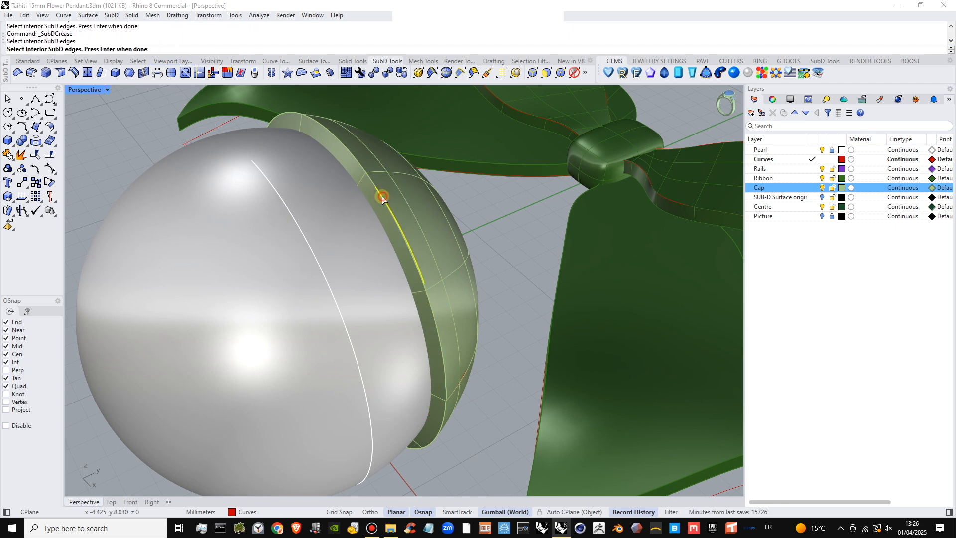
pyautogui.doubleClick(381, 196)
pyautogui.press('Return')
# - Retry creasing the outer rim edge loop of the cap
pyautogui.moveTo(367, 213); pyautogui.dragTo(316, 127, button='right')
pyautogui.press('Return')
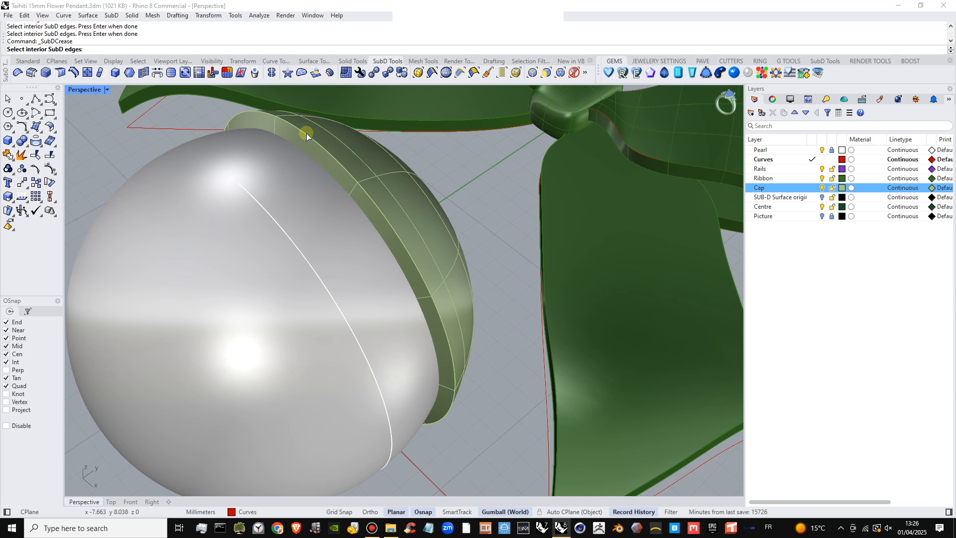
pyautogui.doubleClick(307, 133)
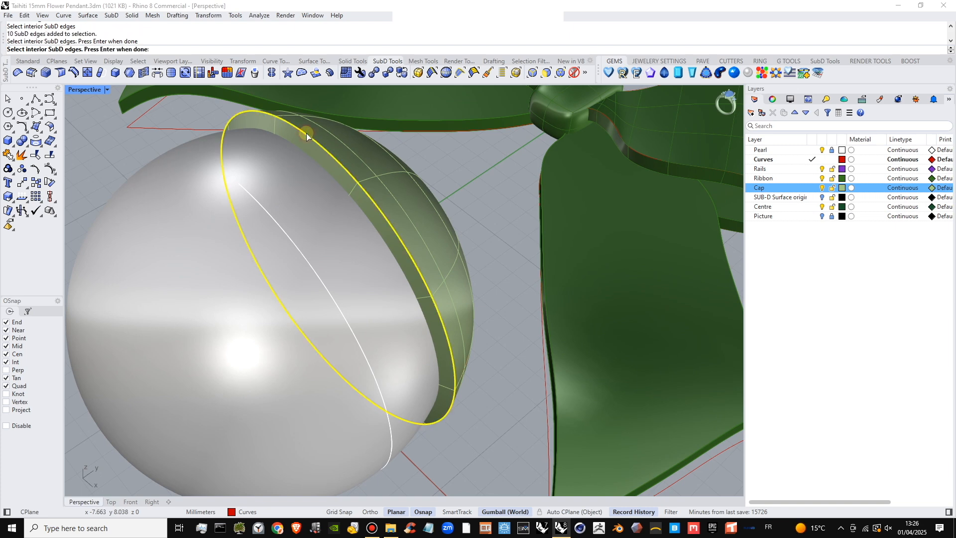
pyautogui.click(117, 75)
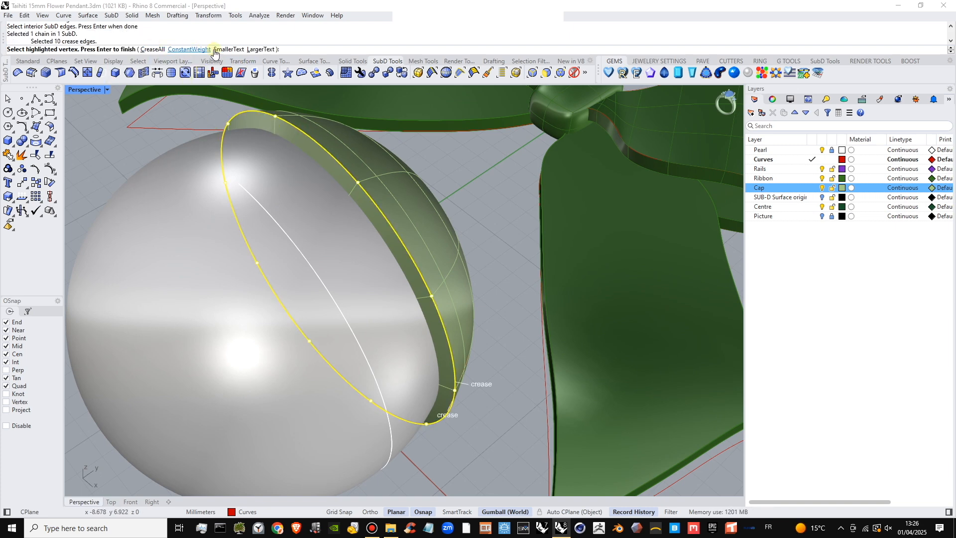
pyautogui.press('Return')
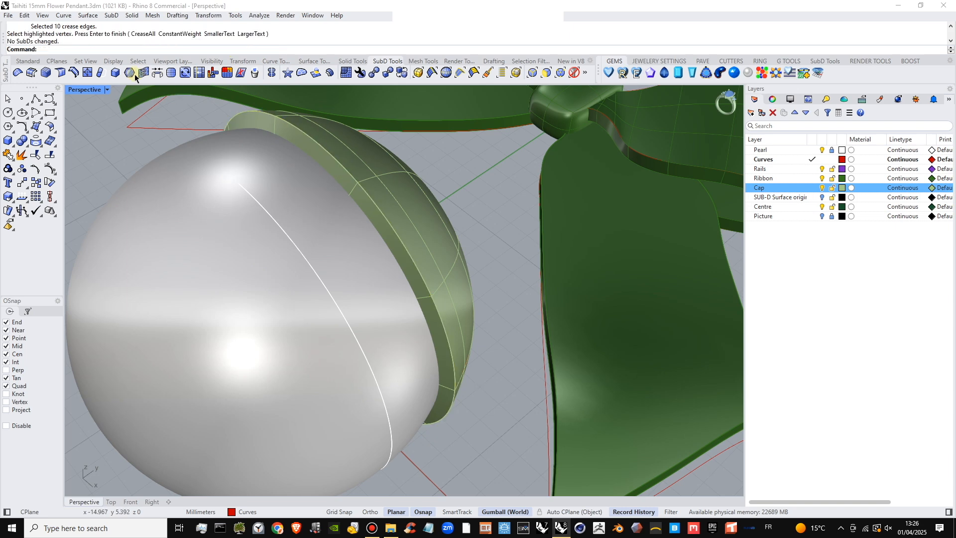
# - Bevel the cap's outer rim edge loop with 3 segments and straightness 0, setting the width freehand with object snaps disabled
pyautogui.click(46, 72)
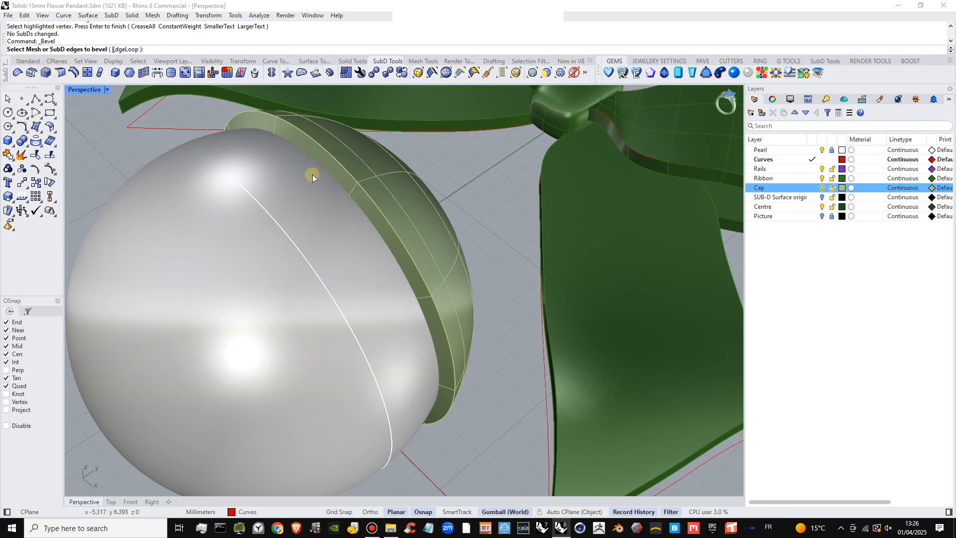
pyautogui.click(338, 162)
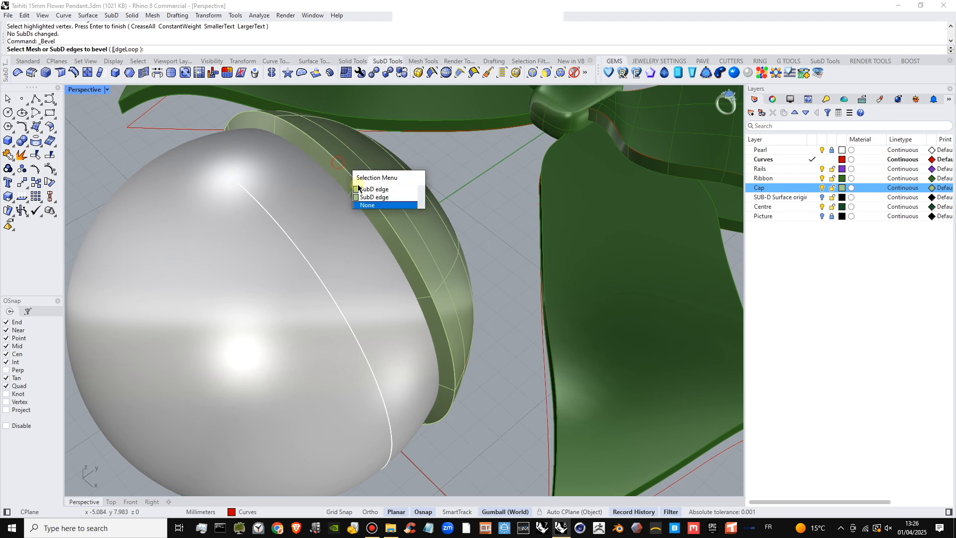
pyautogui.click(359, 189)
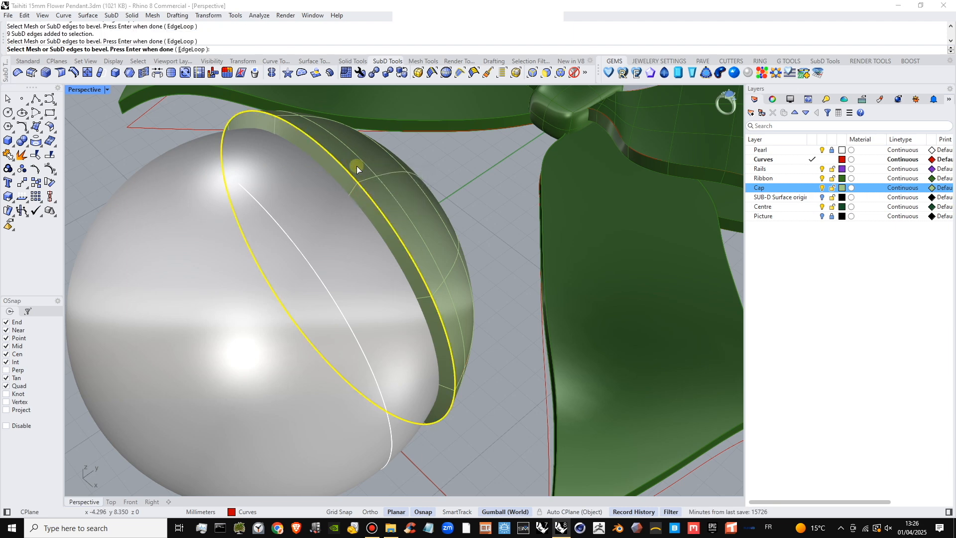
pyautogui.press('Return')
pyautogui.moveTo(389, 214); pyautogui.dragTo(361, 124, button='right')
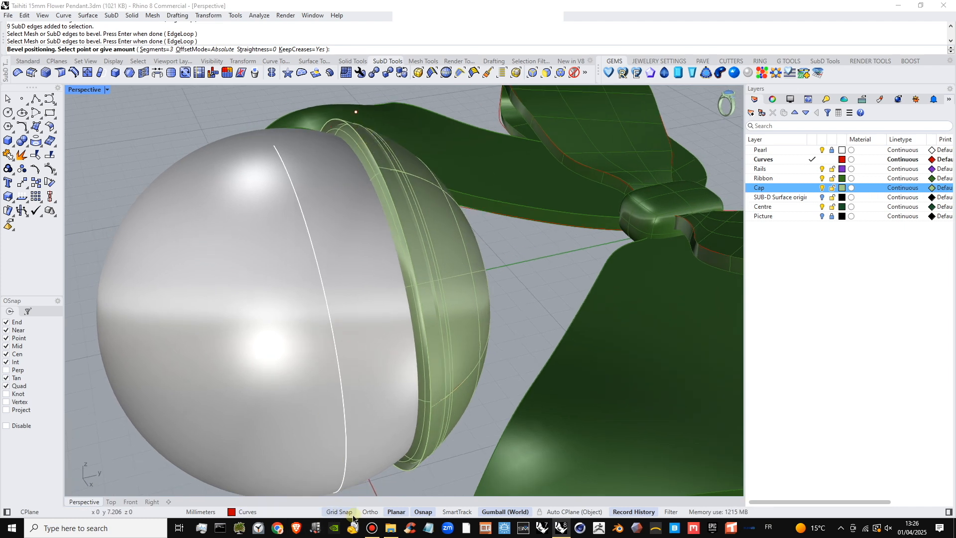
pyautogui.click(423, 512)
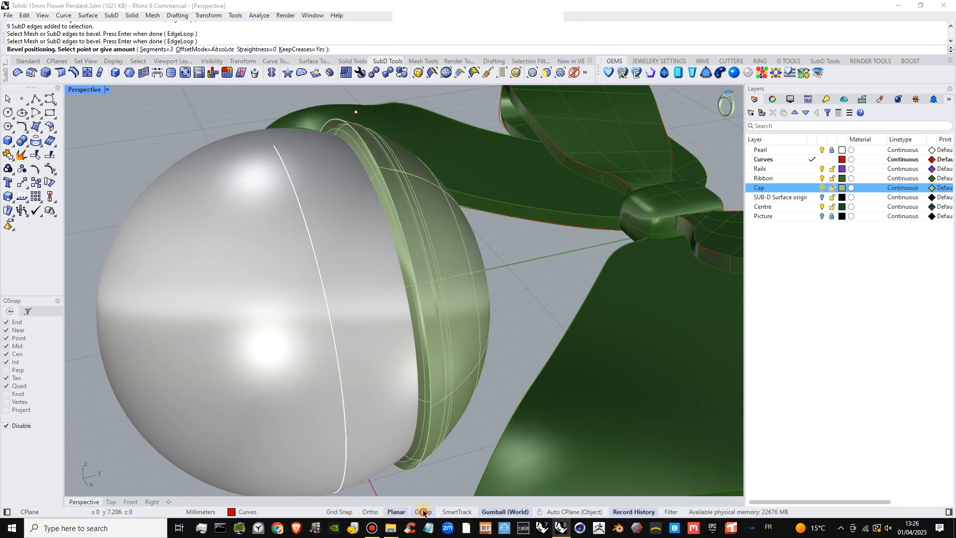
pyautogui.click(371, 155)
pyautogui.click(490, 288)
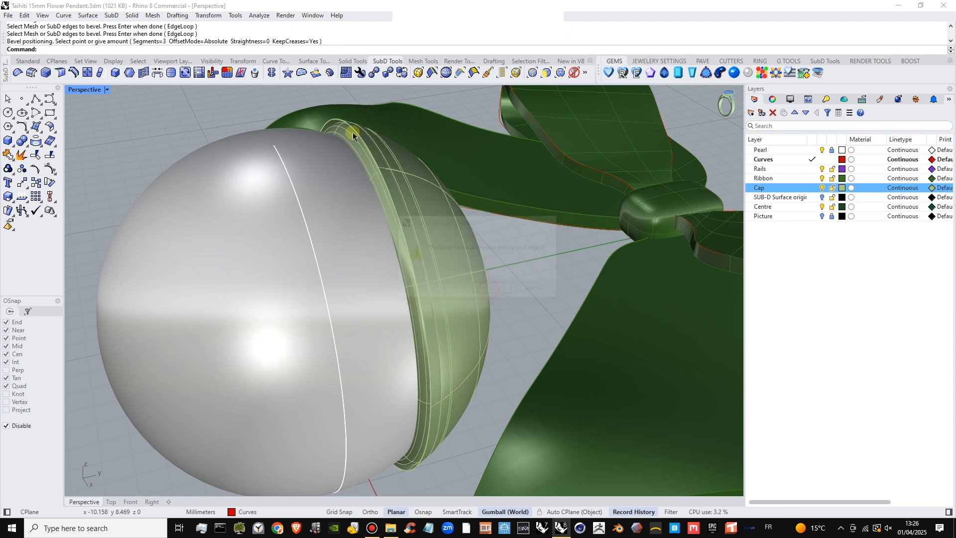
# - Delete the original open SubD dome that overlaps the thickened cap
pyautogui.click(332, 121)
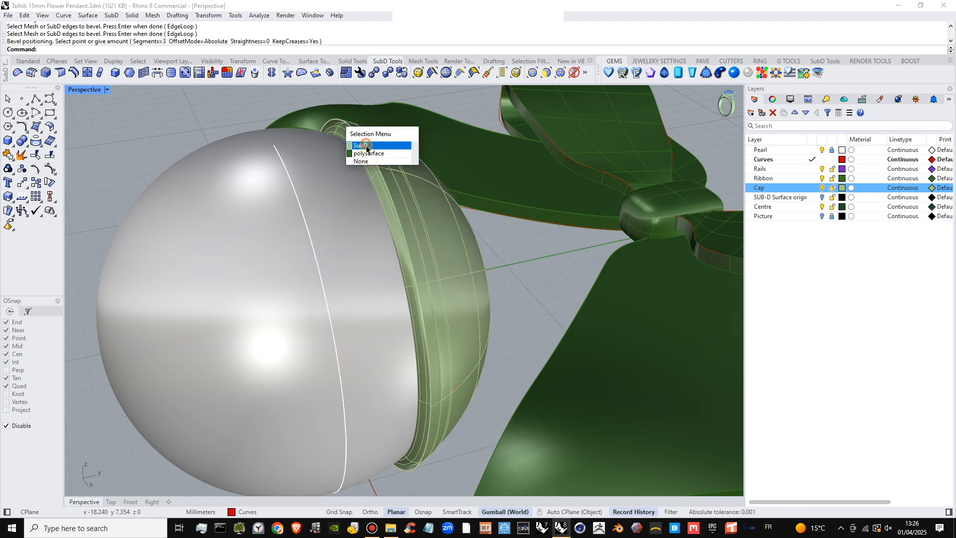
pyautogui.click(363, 149)
pyautogui.moveTo(386, 177); pyautogui.dragTo(505, 312, button='right')
pyautogui.press('Delete')
pyautogui.moveTo(454, 251); pyautogui.dragTo(437, 237, button='right')
# - Restore the four-view layout and examine how the beveled cap fits over the pearl
pyautogui.doubleClick(80, 90)
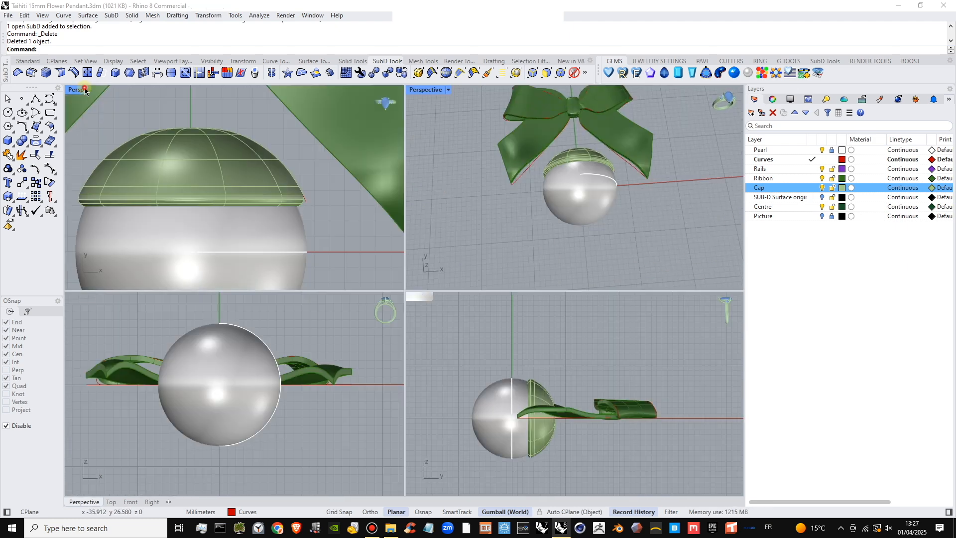
pyautogui.moveTo(174, 194); pyautogui.dragTo(201, 233, button='right')
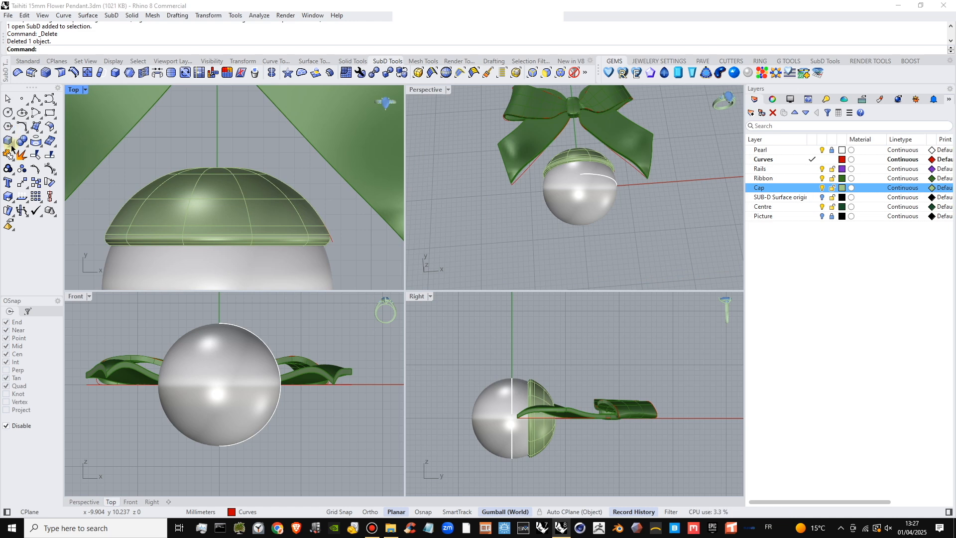
pyautogui.scroll(-5, 229, 233)
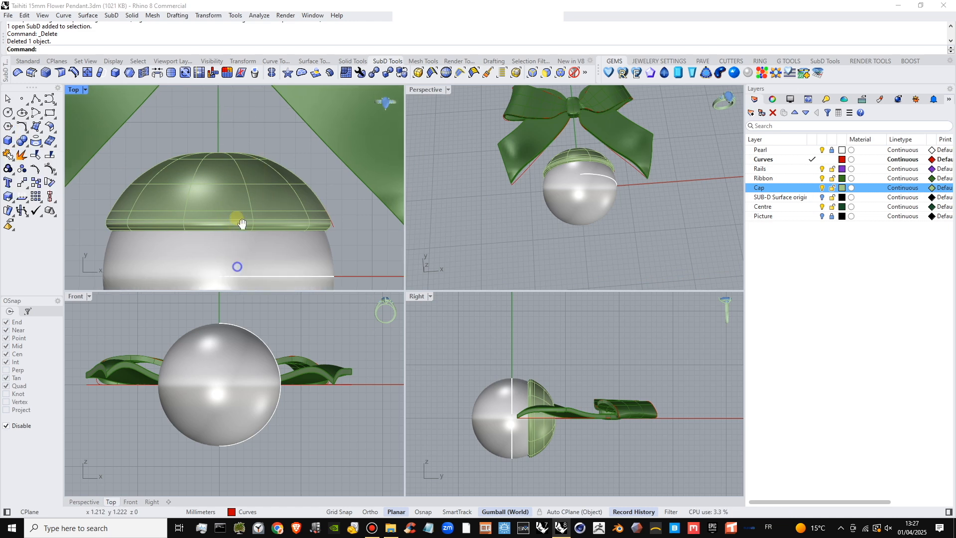
pyautogui.click(225, 117)
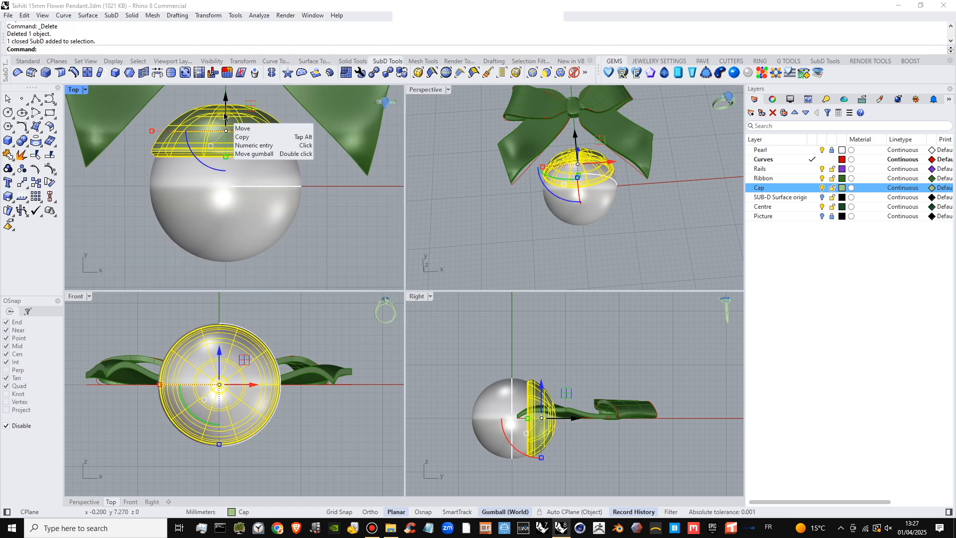
pyautogui.click(341, 211)
pyautogui.scroll(5, 577, 179)
pyautogui.moveTo(595, 160); pyautogui.dragTo(529, 146, button='right')
pyautogui.click(609, 148)
pyautogui.click(501, 198)
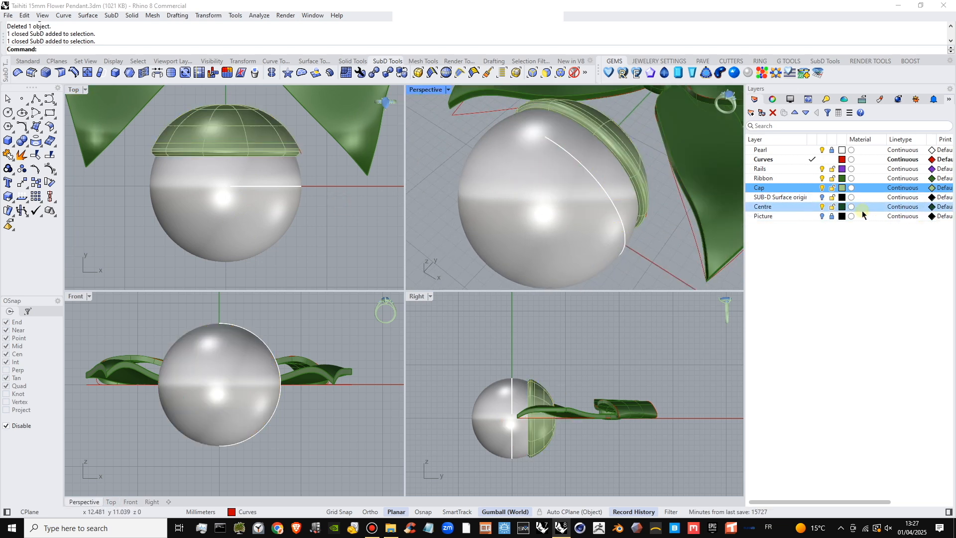
# - Unlock the Pearl layer and move the pearl slightly away from the cap along the Y axis
pyautogui.click(833, 149)
pyautogui.click(591, 141)
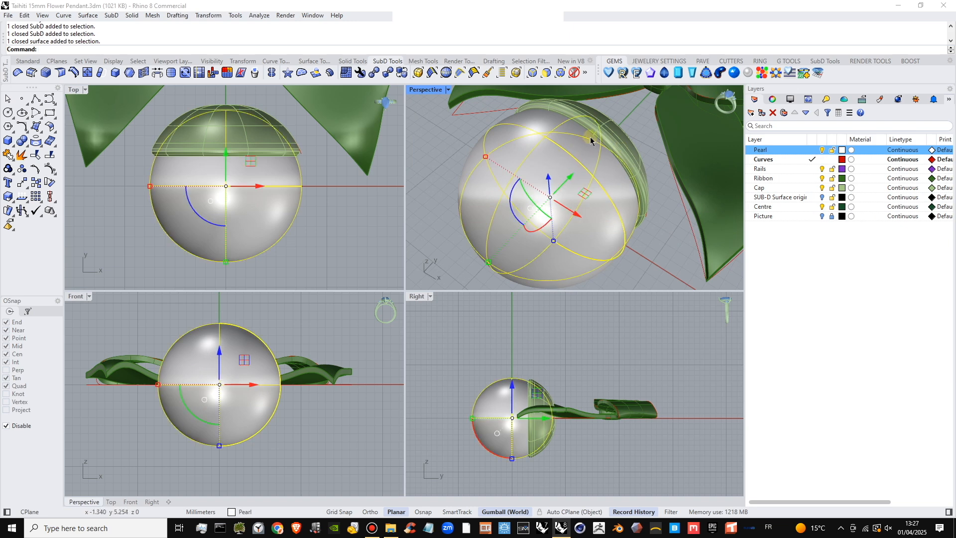
pyautogui.moveTo(580, 172); pyautogui.dragTo(573, 179)
pyautogui.click(668, 241)
pyautogui.scroll(-4, 587, 174)
pyautogui.moveTo(588, 173); pyautogui.dragTo(601, 207, button='right')
pyautogui.scroll(5, 252, 182)
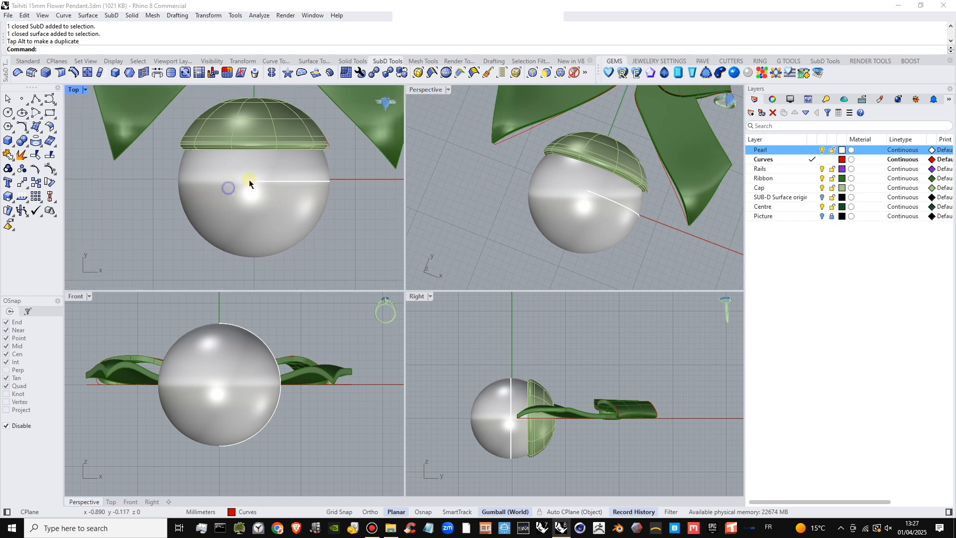
# - Set the Top and Front views to Ghosted display and make Cap the current layer for a new cylinder
pyautogui.click(85, 89)
pyautogui.click(93, 159)
pyautogui.scroll(2, 212, 154)
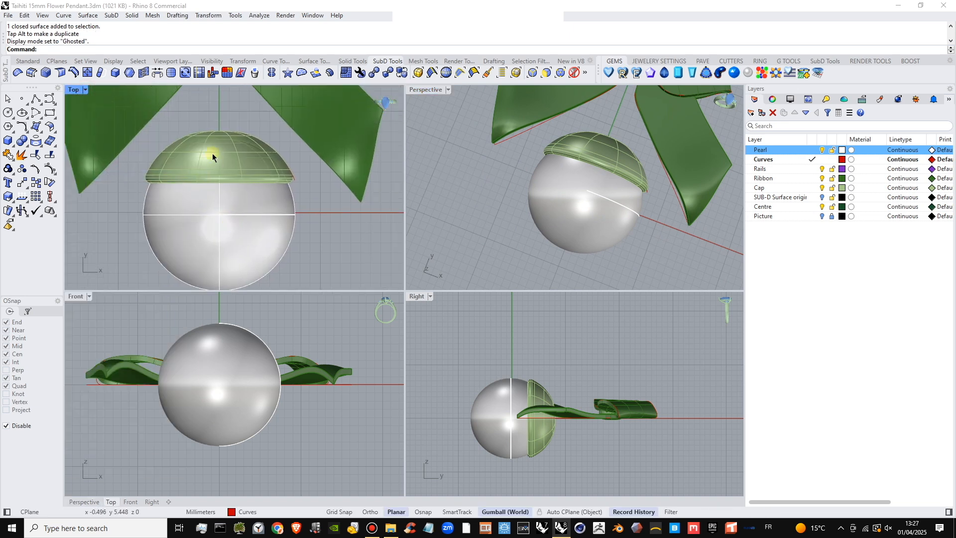
pyautogui.click(13, 148)
pyautogui.click(37, 146)
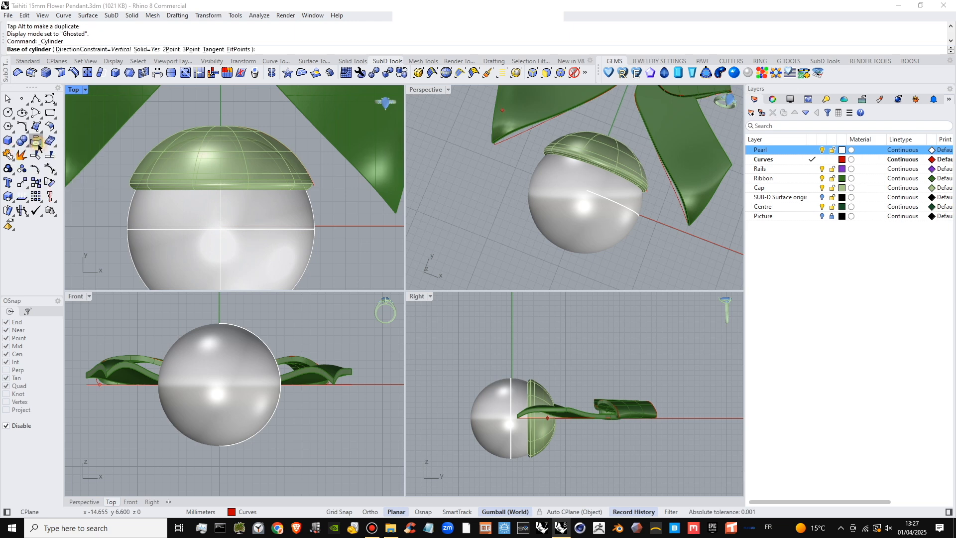
pyautogui.click(814, 190)
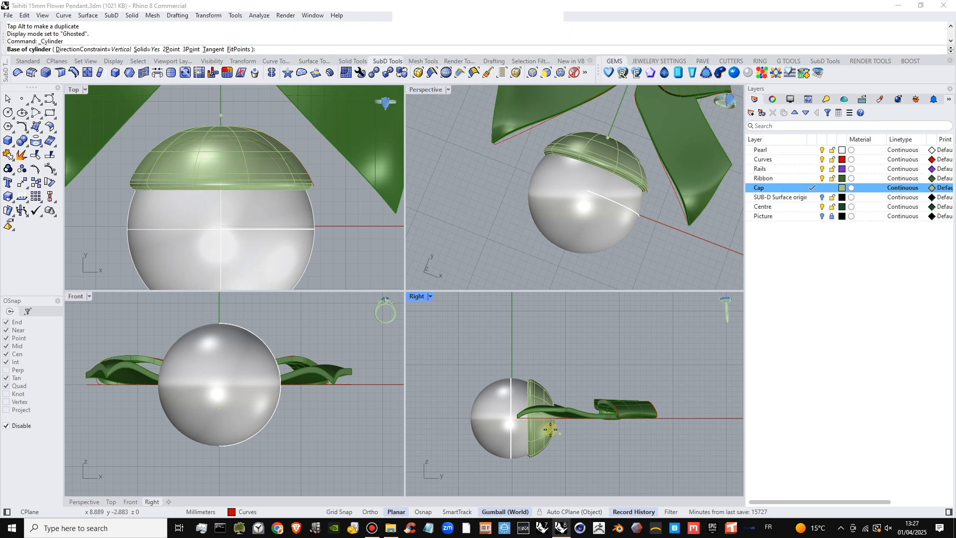
pyautogui.click(89, 296)
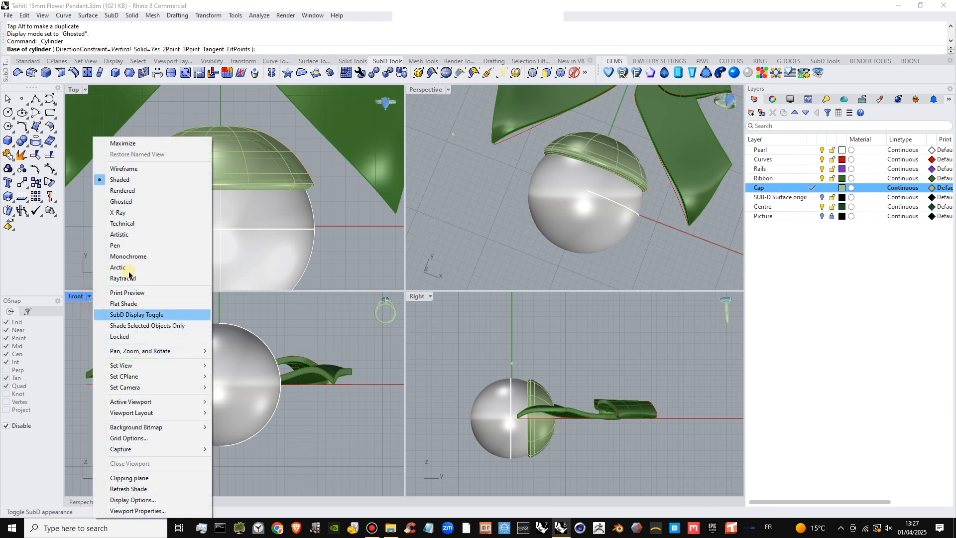
pyautogui.click(121, 201)
pyautogui.scroll(3, 224, 385)
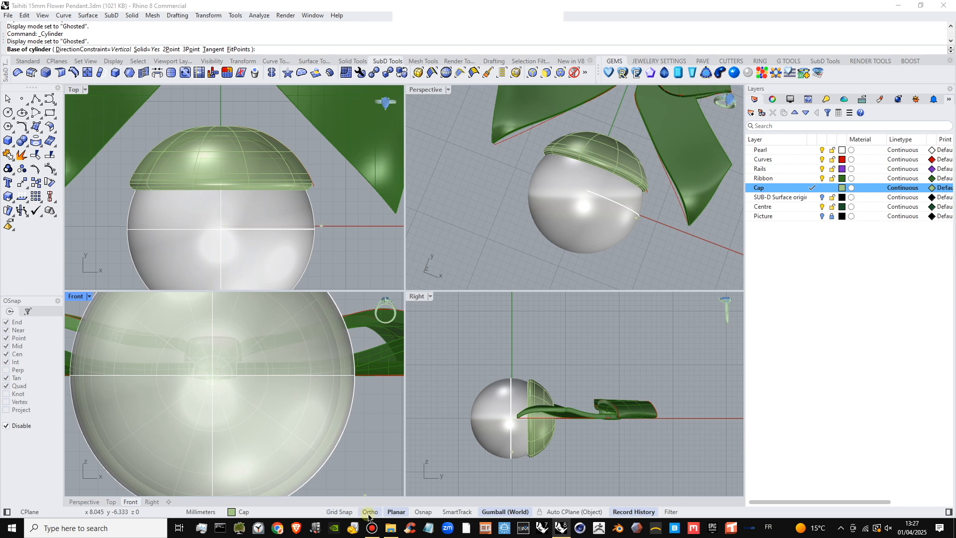
# - Draw a solid cylinder 1 mm in diameter from the pearl's centre along Y, extending out through the top of the cap
pyautogui.click(211, 375)
pyautogui.click(339, 511)
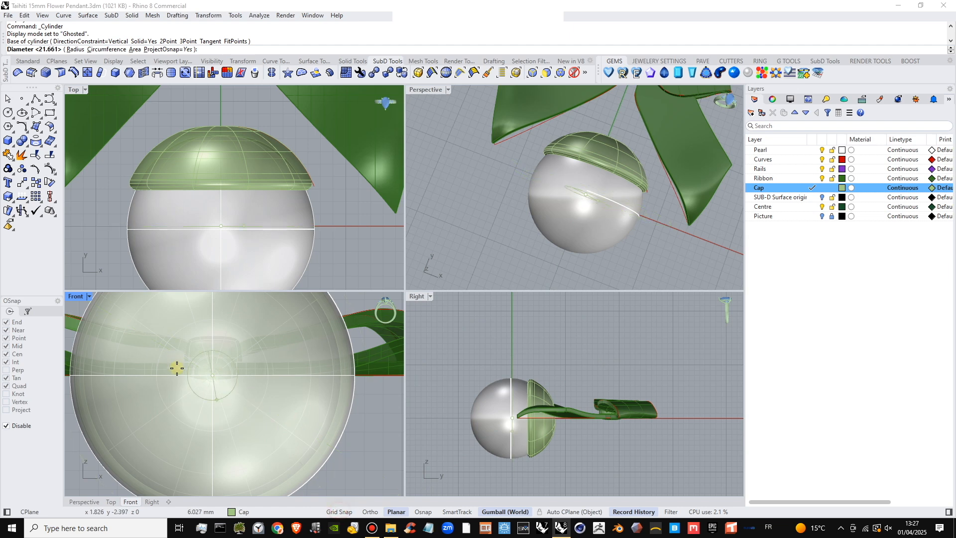
pyautogui.scroll(-3, 203, 377)
pyautogui.scroll(2, 230, 383)
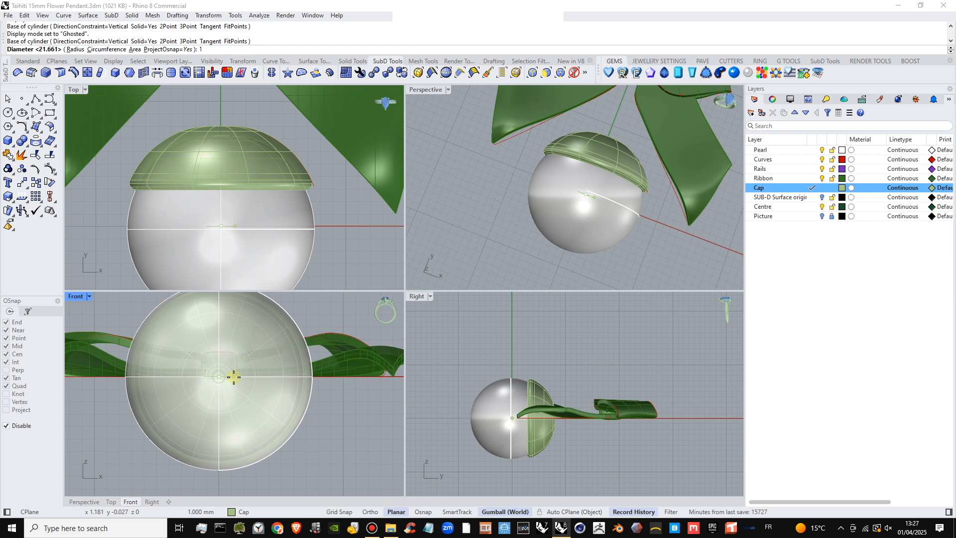
pyautogui.press('Return')
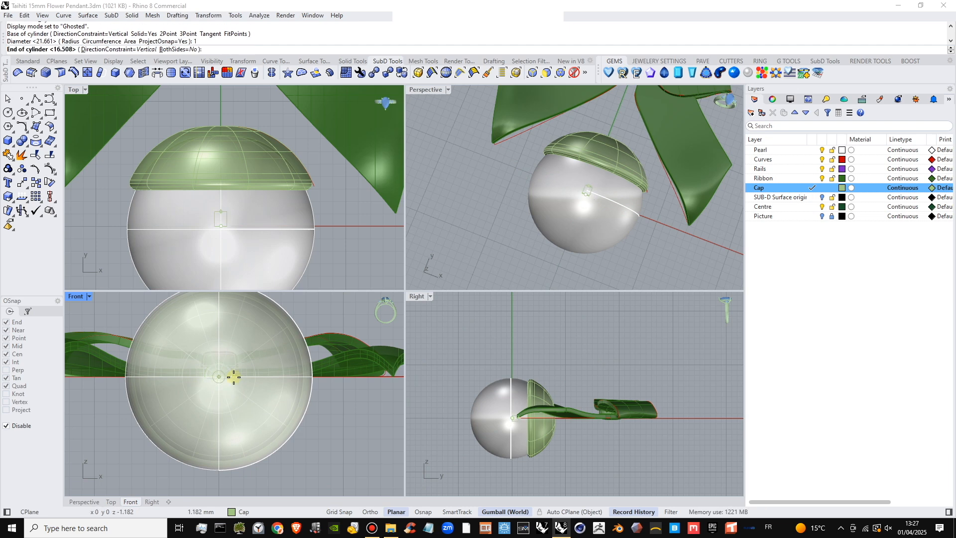
pyautogui.click(574, 421)
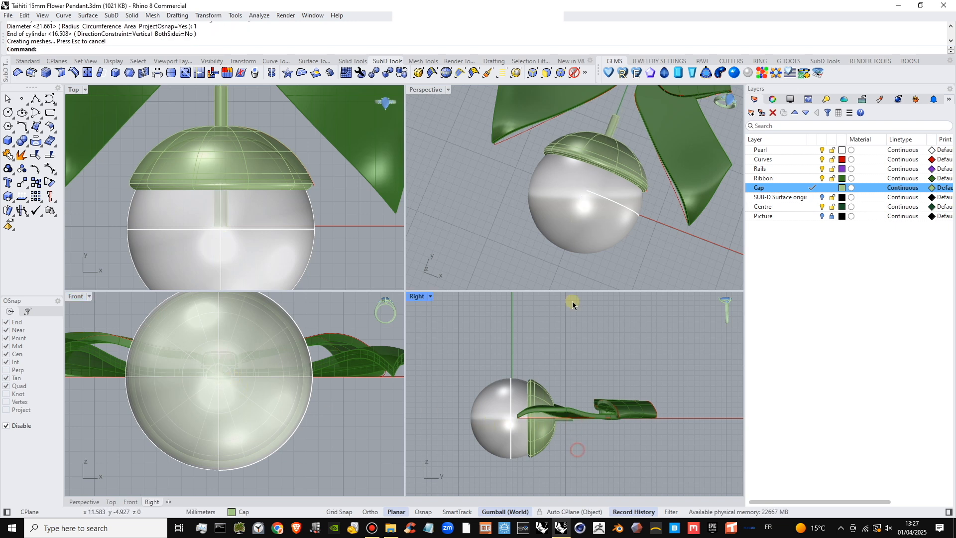
# - Set the Perspective view to Ghosted display and examine the thin pin inside the pearl and cap
pyautogui.moveTo(618, 178); pyautogui.dragTo(638, 204, button='right')
pyautogui.click(657, 249)
pyautogui.click(449, 89)
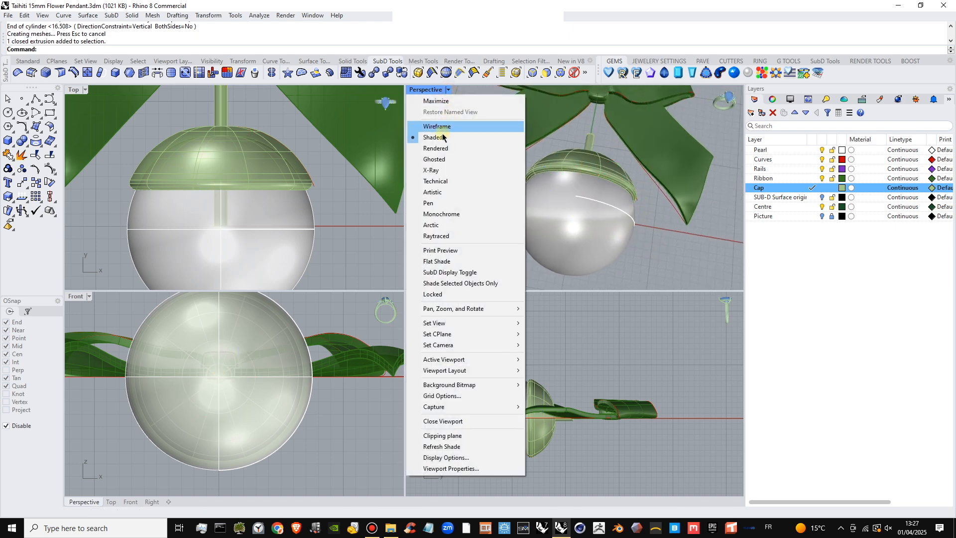
pyautogui.click(438, 161)
pyautogui.scroll(5, 614, 229)
pyautogui.moveTo(581, 233); pyautogui.dragTo(585, 228, button='right')
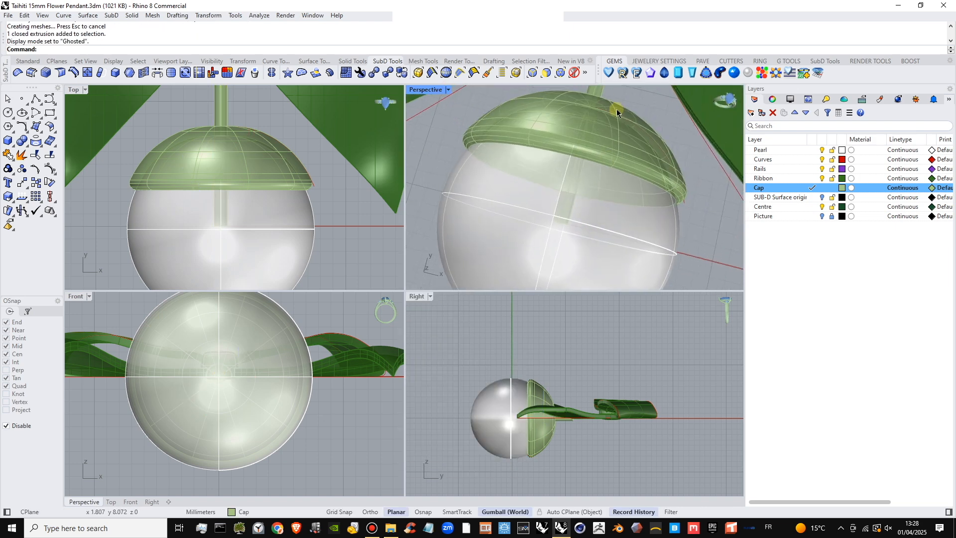
# - Move the thin pin along Y deeper into the pearl, leaving a short length above the cap
pyautogui.moveTo(617, 109); pyautogui.dragTo(614, 150, button='right')
pyautogui.click(591, 126)
pyautogui.moveTo(577, 179); pyautogui.dragTo(570, 203)
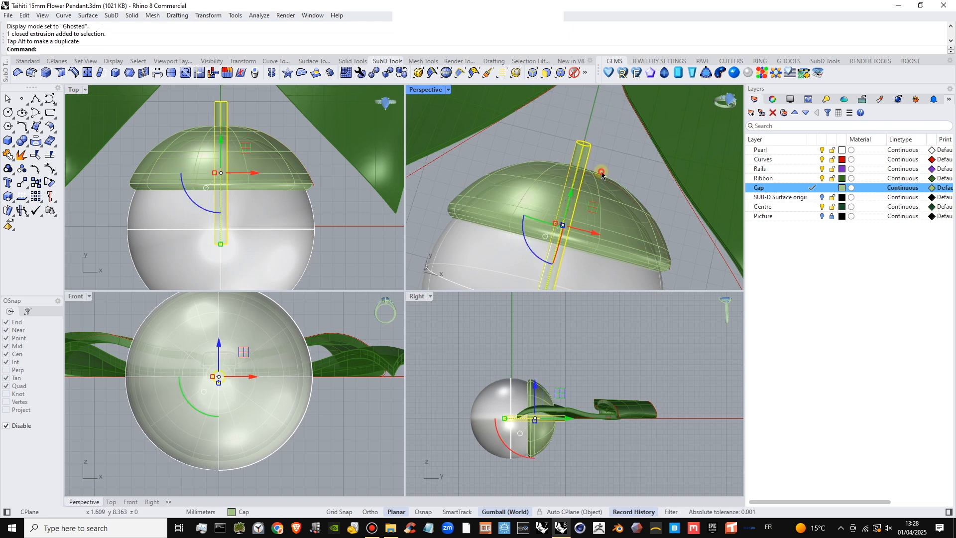
pyautogui.click(603, 171)
pyautogui.click(619, 158)
pyautogui.moveTo(614, 158)
pyautogui.mouseDown(button='right')
pyautogui.moveTo(588, 139)
pyautogui.moveTo(623, 192)
pyautogui.moveTo(603, 136)
pyautogui.moveTo(603, 159)
pyautogui.mouseUp(button='right')
pyautogui.scroll(-4, 611, 187)
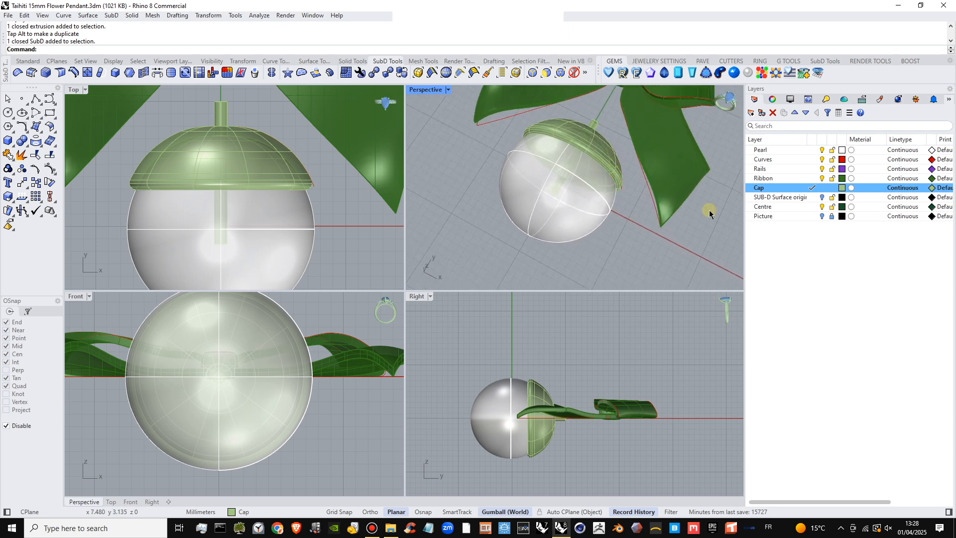
# - Hide the Pearl layer to examine how the pin passes through the cap, and show the layer again
pyautogui.click(823, 150)
pyautogui.moveTo(567, 194)
pyautogui.mouseDown(button='right')
pyautogui.moveTo(580, 133)
pyautogui.moveTo(593, 198)
pyautogui.moveTo(582, 205)
pyautogui.mouseUp(button='right')
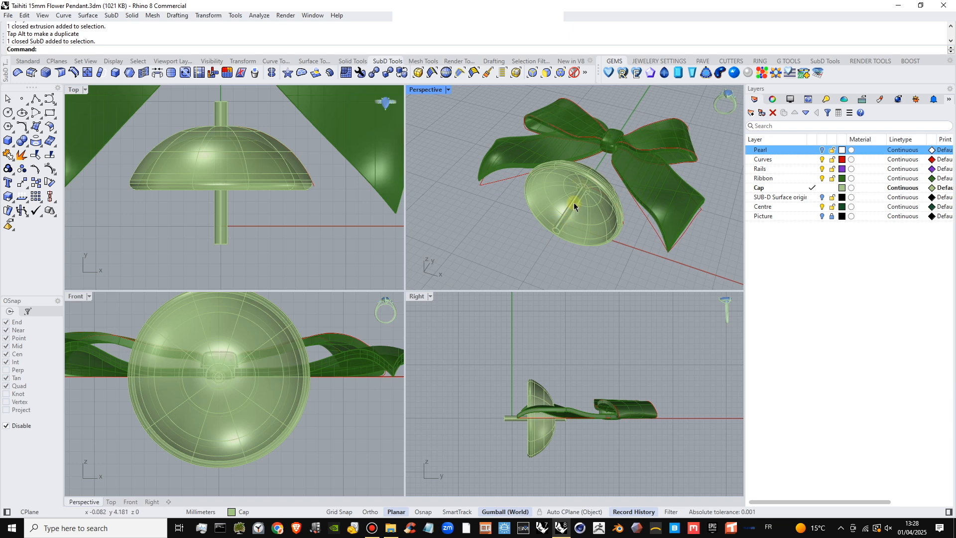
pyautogui.moveTo(580, 194); pyautogui.dragTo(613, 175, button='right')
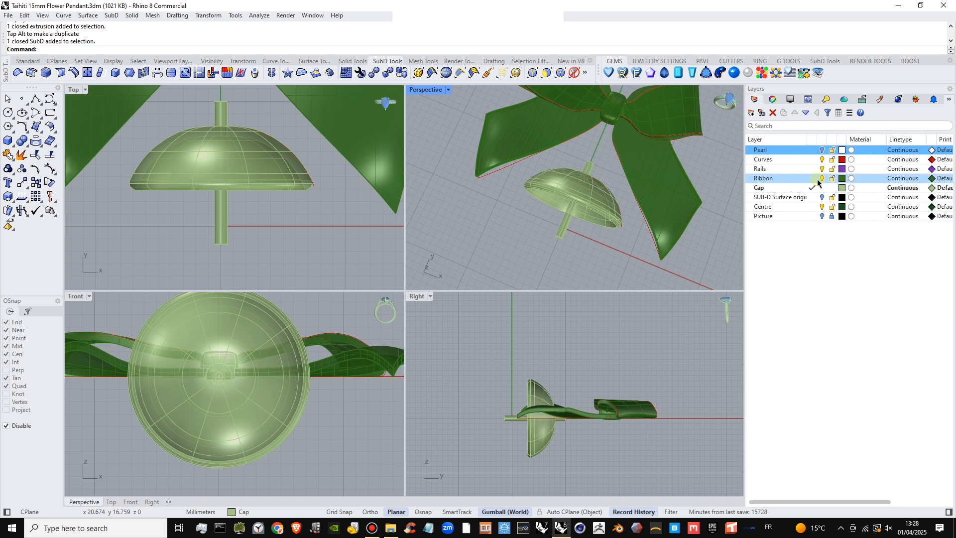
pyautogui.click(822, 150)
# - Save the pendant model with the repositioned pin
pyautogui.scroll(-3, 268, 240)
pyautogui.scroll(3, 240, 213)
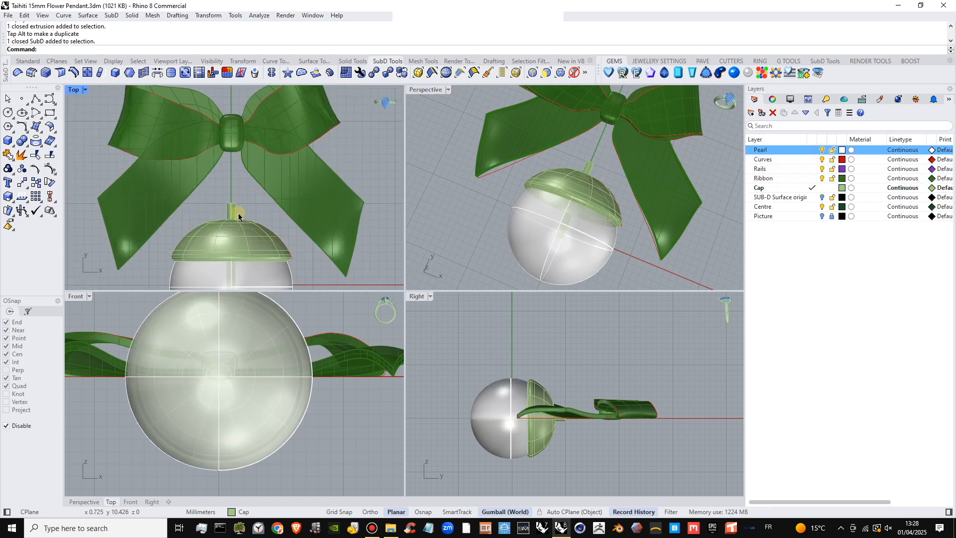
pyautogui.scroll(-2, 222, 199)
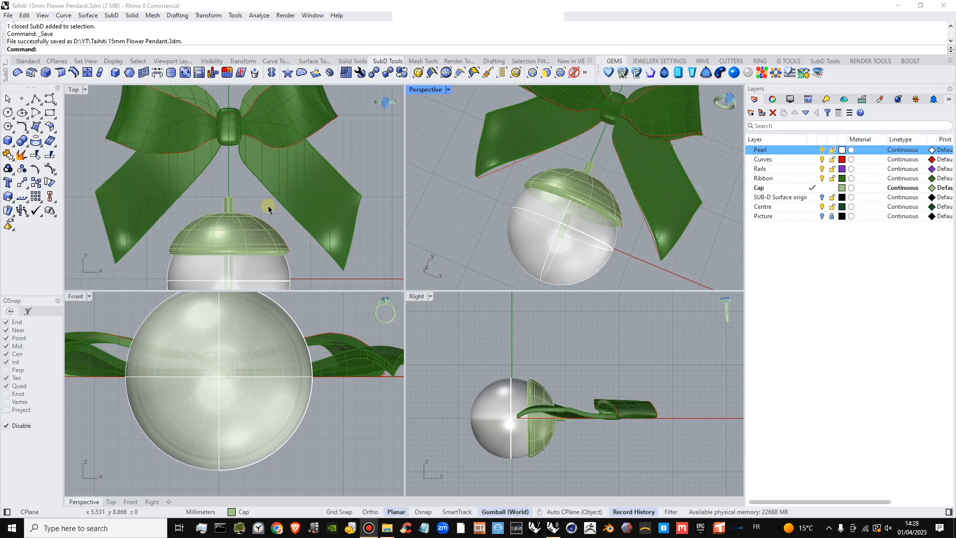
pyautogui.scroll(4, 247, 215)
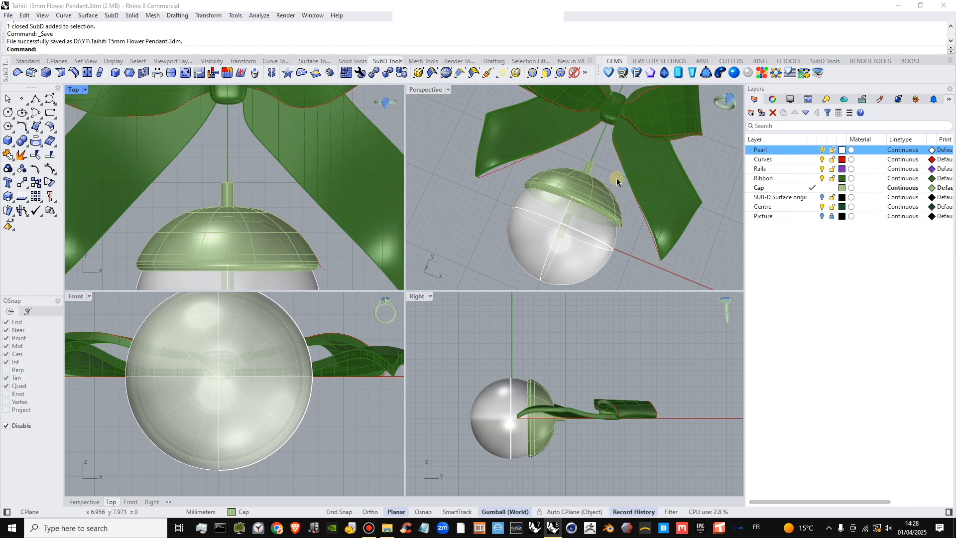
pyautogui.scroll(5, 618, 184)
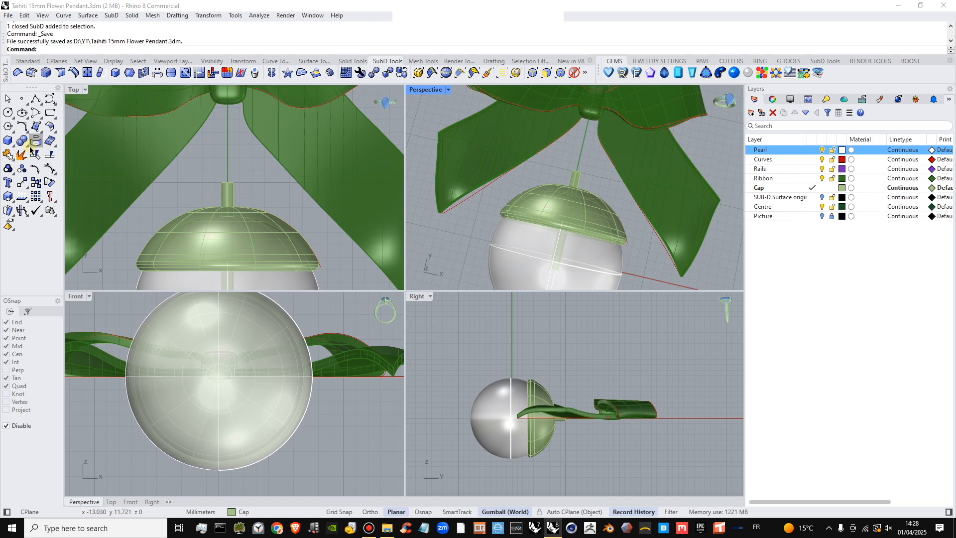
pyautogui.click(13, 145)
pyautogui.click(37, 145)
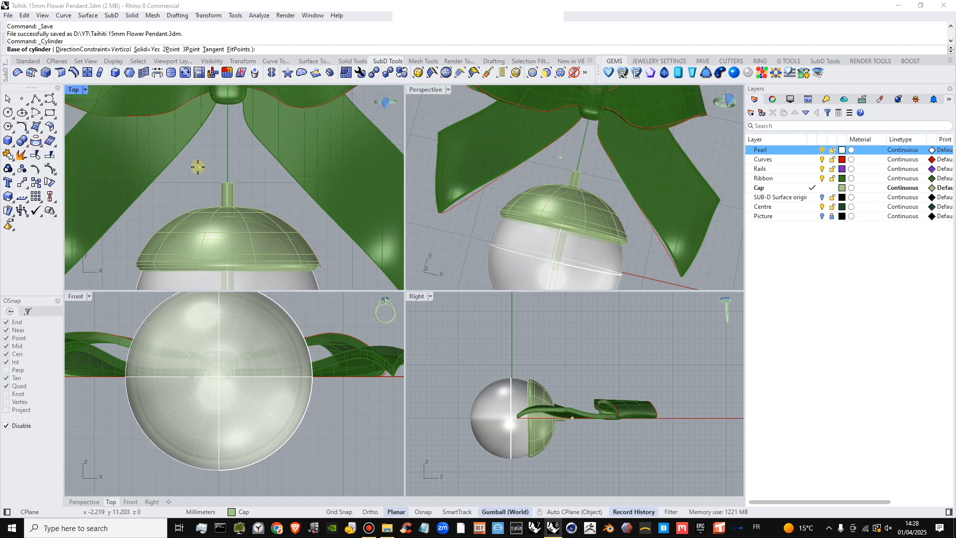
pyautogui.rightClick(197, 167)
# - Make a shortened copy of the pin along Y and place it just above the cap
pyautogui.click(231, 188)
pyautogui.moveTo(247, 190); pyautogui.dragTo(250, 160, button='right')
pyautogui.moveTo(232, 270); pyautogui.dragTo(228, 229, button='right')
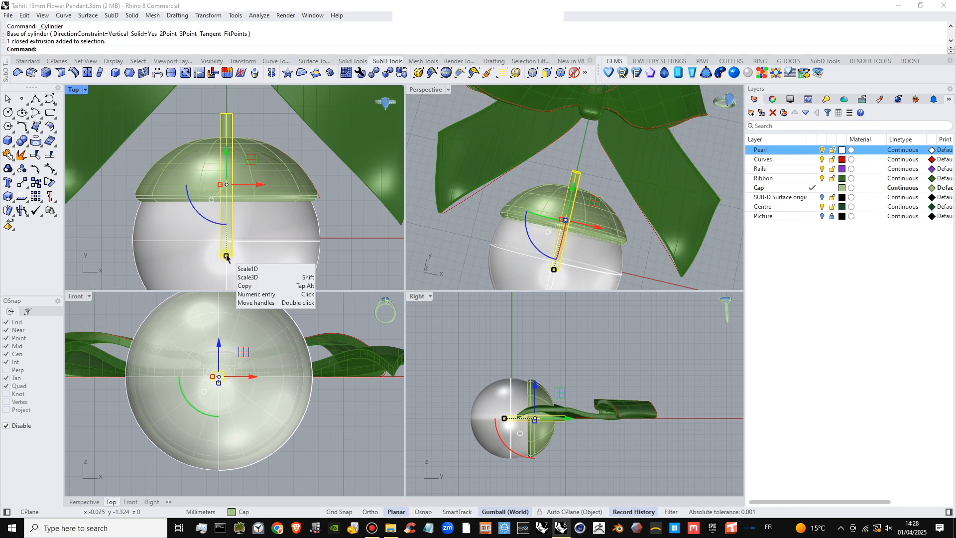
pyautogui.moveTo(226, 257); pyautogui.dragTo(229, 104)
pyautogui.click(479, 288)
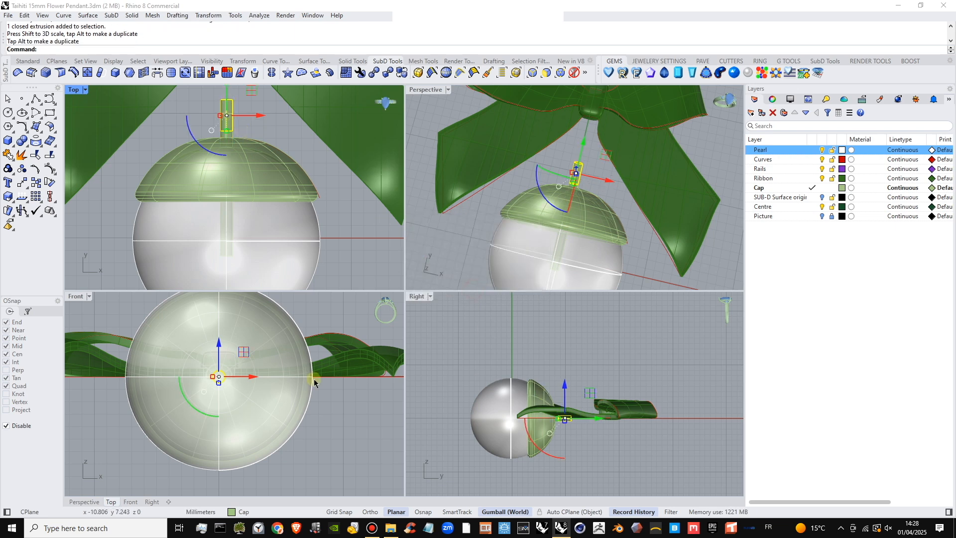
# - Scale the short cylinder copy up uniformly to a wide collar, and reduce its height along Y
pyautogui.moveTo(268, 380); pyautogui.dragTo(323, 398, button='right')
pyautogui.scroll(3, 323, 399)
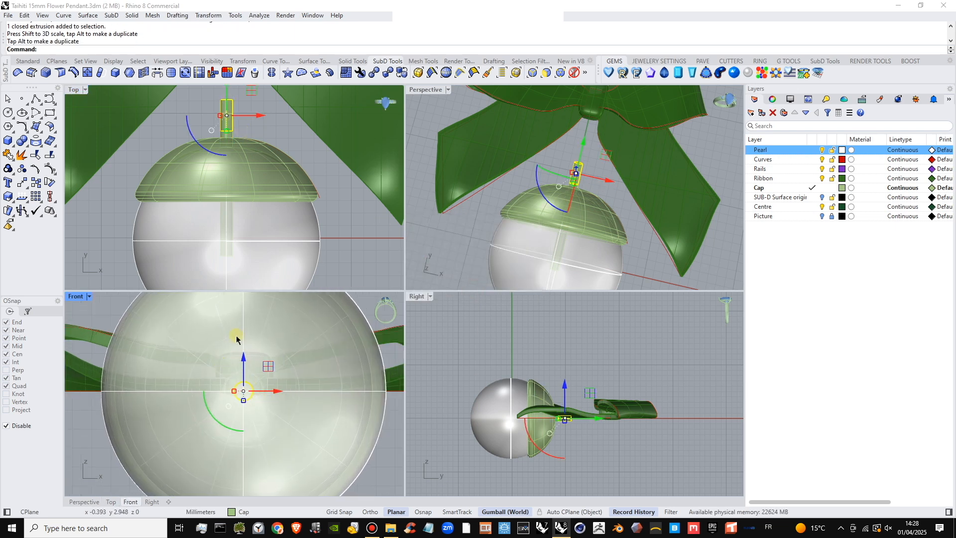
pyautogui.keyDown('shift'); pyautogui.moveTo(234, 391); pyautogui.dragTo(196, 398); pyautogui.keyUp('shift')
pyautogui.scroll(-2, 229, 152)
pyautogui.moveTo(230, 151); pyautogui.dragTo(221, 260, button='right')
pyautogui.moveTo(220, 239); pyautogui.dragTo(223, 191)
pyautogui.scroll(2, 223, 189)
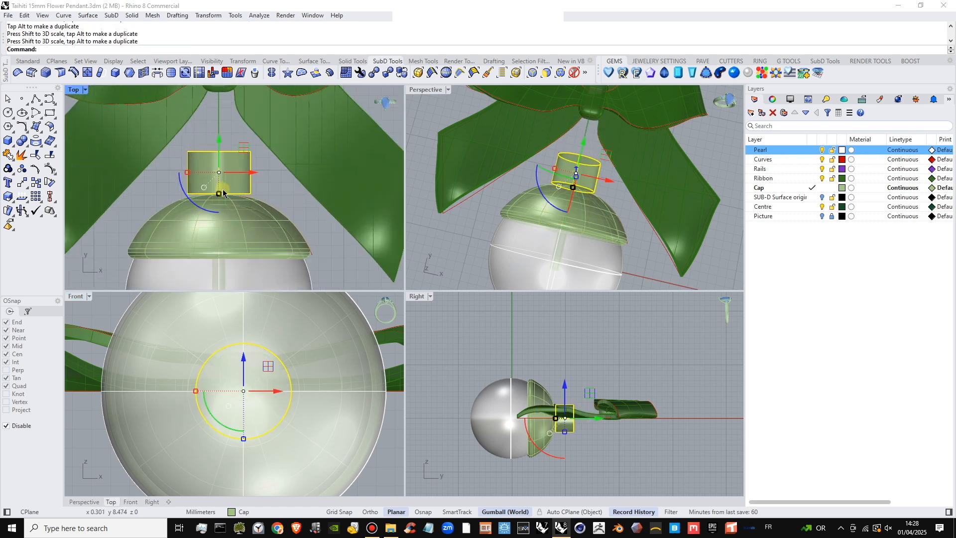
# - Lower the wide collar cylinder along Y until its base meets the top of the cap
pyautogui.scroll(2, 223, 189)
pyautogui.moveTo(223, 190); pyautogui.dragTo(216, 200, button='right')
pyautogui.moveTo(211, 164); pyautogui.dragTo(214, 172)
pyautogui.click(274, 209)
# - Shorten the collar cylinder slightly along Y and lower it again so it sits on the cap's crown
pyautogui.scroll(5, 585, 191)
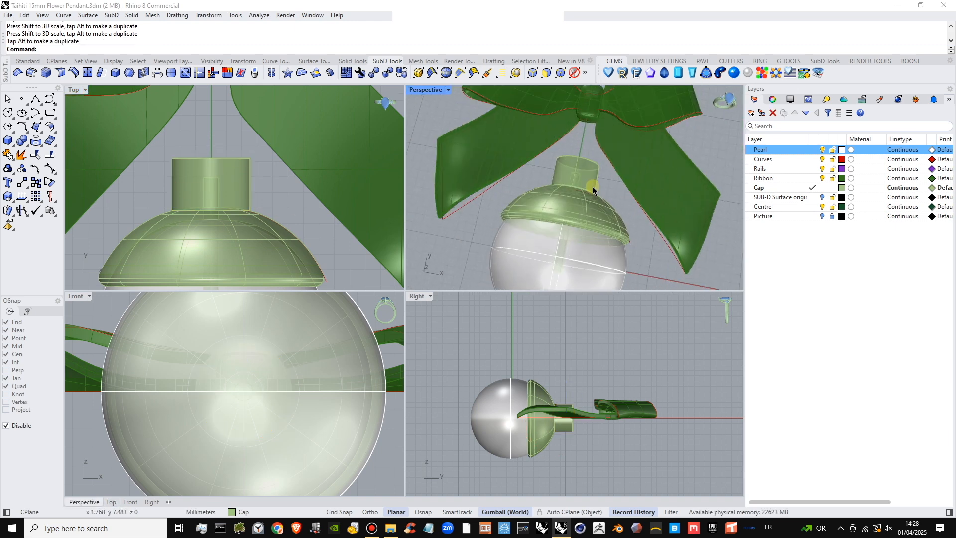
pyautogui.click(578, 181)
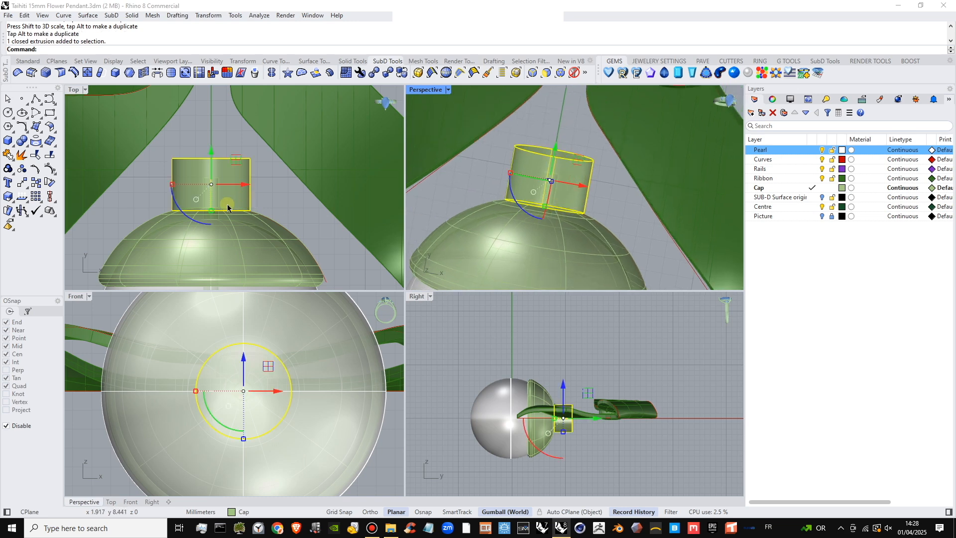
pyautogui.click(232, 208)
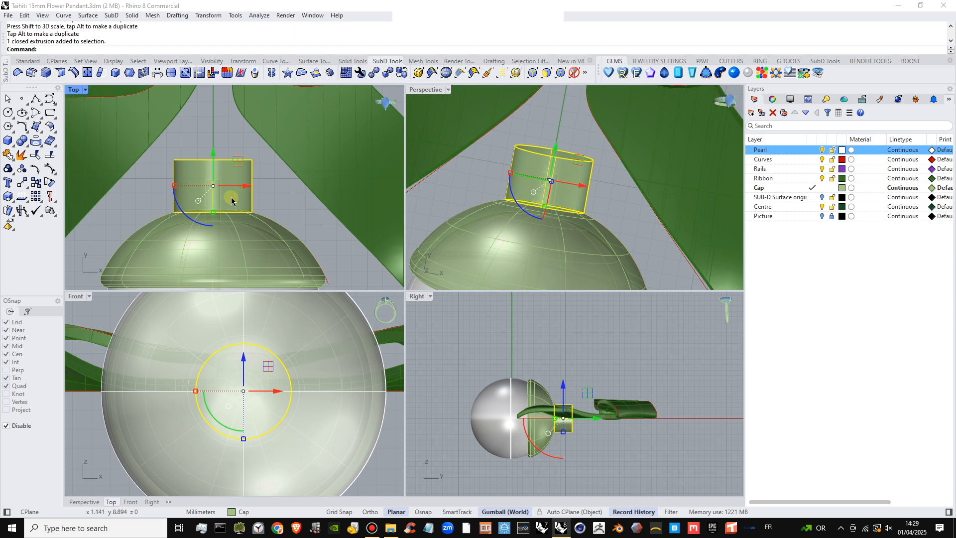
pyautogui.moveTo(213, 213); pyautogui.dragTo(213, 210)
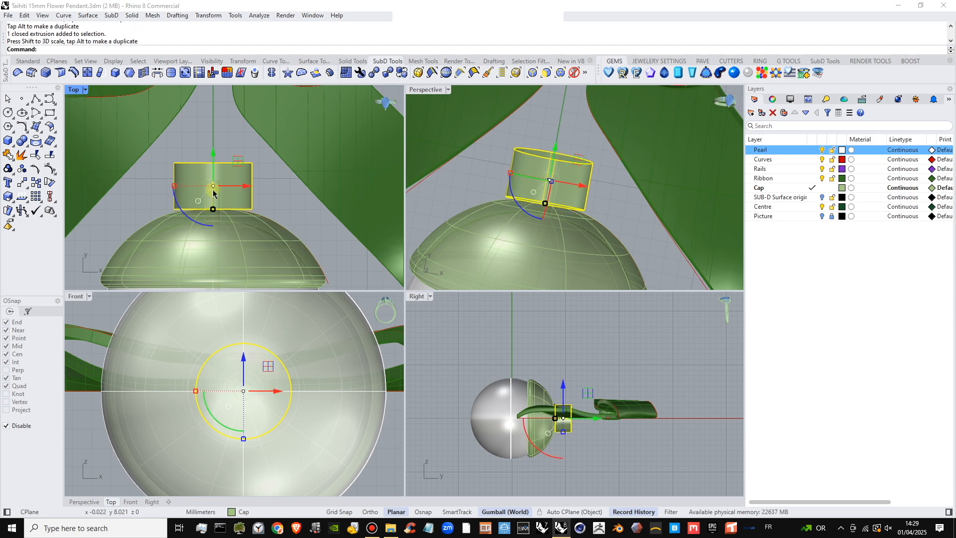
pyautogui.moveTo(215, 159); pyautogui.dragTo(214, 163)
pyautogui.click(257, 199)
pyautogui.scroll(-4, 636, 198)
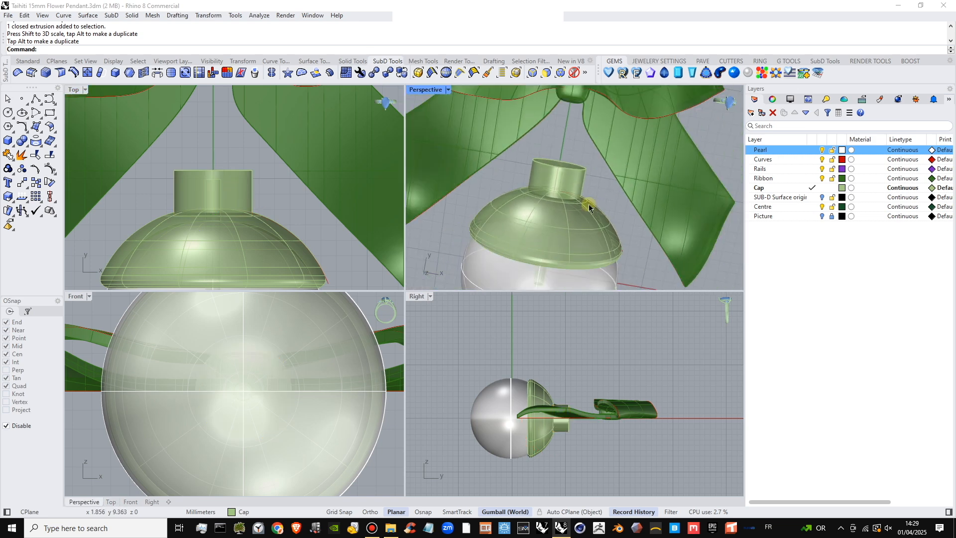
# - Set the Perspective view to Shaded display and examine the collar's proportions against the bow, cap and pearl
pyautogui.moveTo(588, 204)
pyautogui.mouseDown(button='right')
pyautogui.moveTo(593, 218)
pyautogui.moveTo(609, 190)
pyautogui.moveTo(583, 215)
pyautogui.moveTo(572, 201)
pyautogui.mouseUp(button='right')
pyautogui.click(448, 89)
pyautogui.click(441, 137)
pyautogui.scroll(-3, 590, 206)
pyautogui.scroll(3, 549, 192)
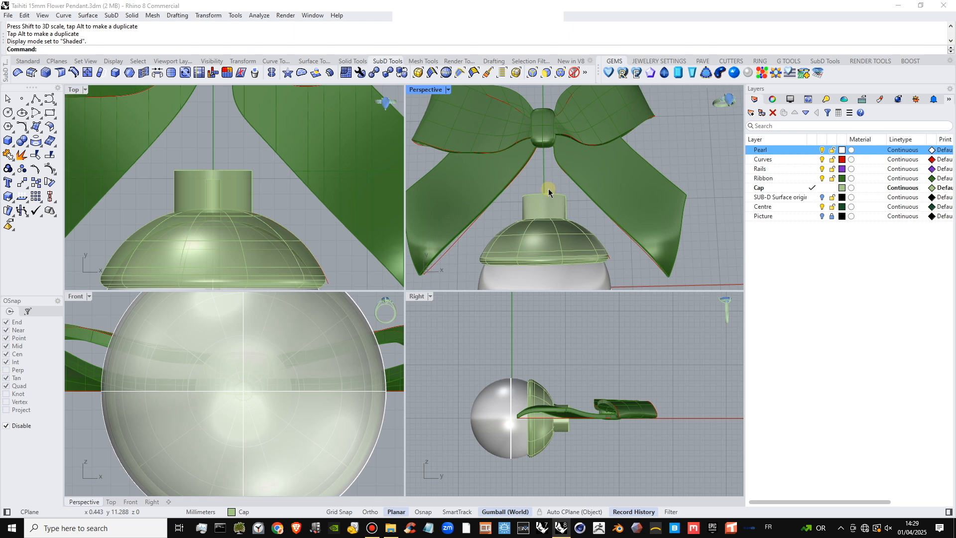
pyautogui.moveTo(248, 164); pyautogui.dragTo(206, 217, button='right')
pyautogui.moveTo(551, 170); pyautogui.dragTo(561, 193, button='right')
pyautogui.scroll(-7, 568, 165)
pyautogui.scroll(4, 571, 191)
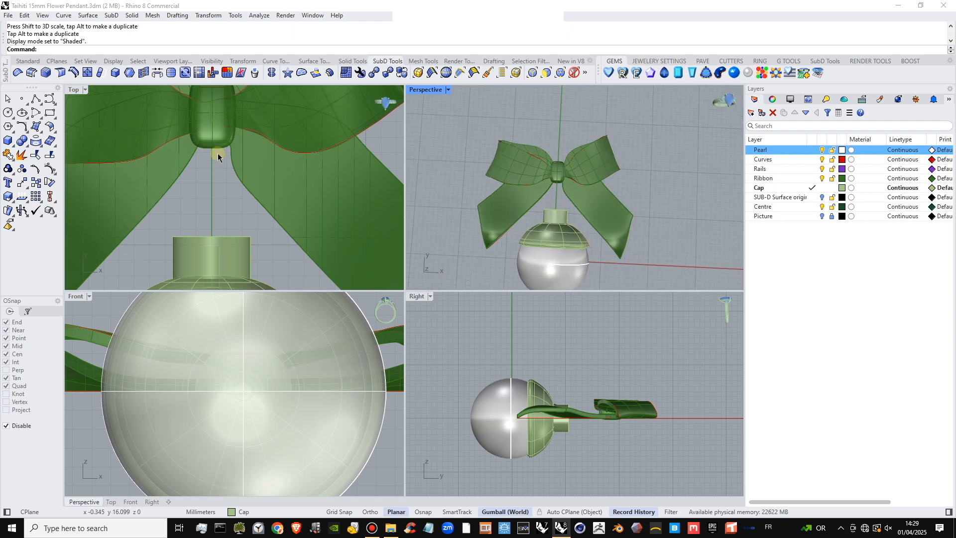
# - Scale the bow's centre knot SubD up uniformly by a small amount
pyautogui.click(558, 179)
pyautogui.click(577, 205)
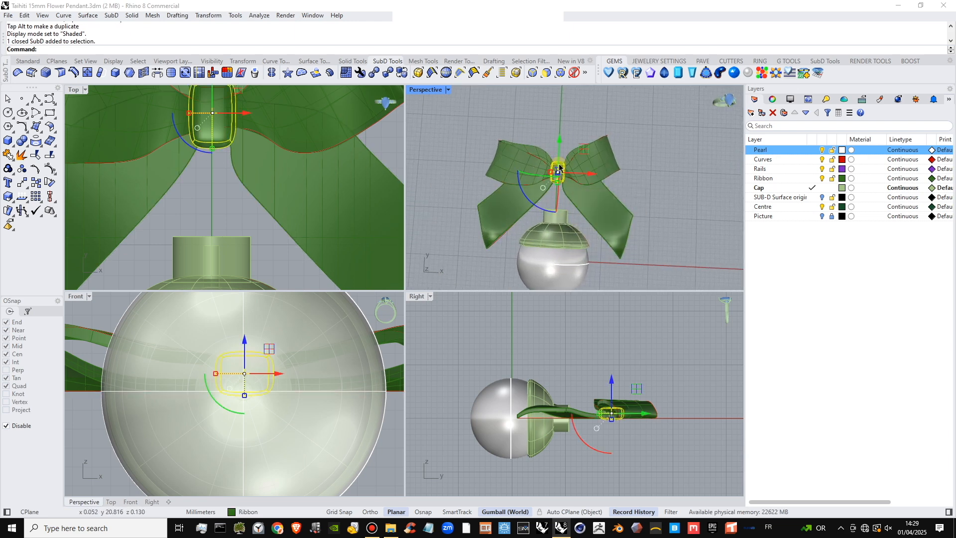
pyautogui.moveTo(263, 186); pyautogui.dragTo(272, 225, button='right')
pyautogui.scroll(2, 212, 159)
pyautogui.keyDown('shift'); pyautogui.moveTo(199, 152); pyautogui.dragTo(184, 156); pyautogui.keyUp('shift')
pyautogui.click(238, 248)
pyautogui.moveTo(569, 202); pyautogui.dragTo(596, 185, button='right')
pyautogui.scroll(-2, 265, 169)
# - Shift the four outer control points of the right loop's lower edge curve outward, reshaping the ribbon loop
pyautogui.moveTo(264, 169); pyautogui.dragTo(213, 216, button='right')
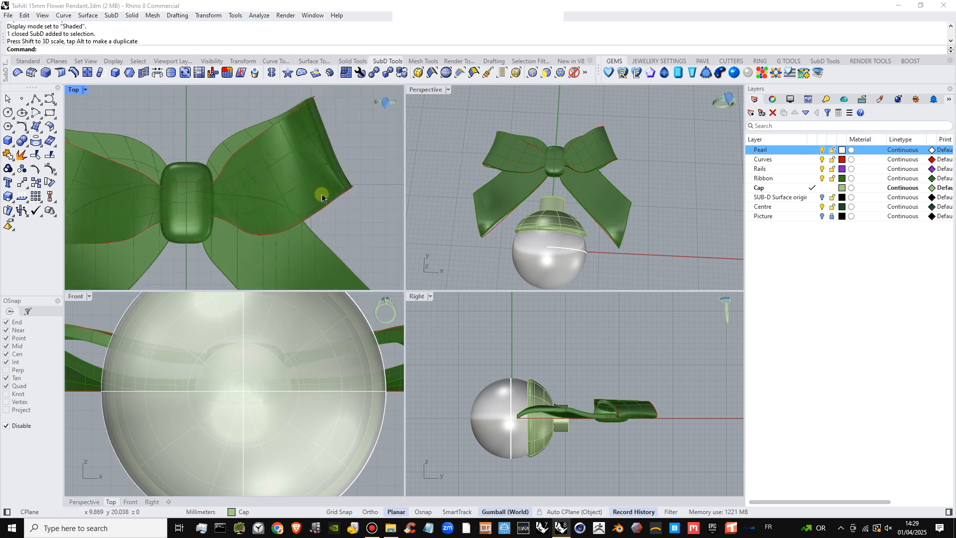
pyautogui.click(332, 201)
pyautogui.click(332, 201)
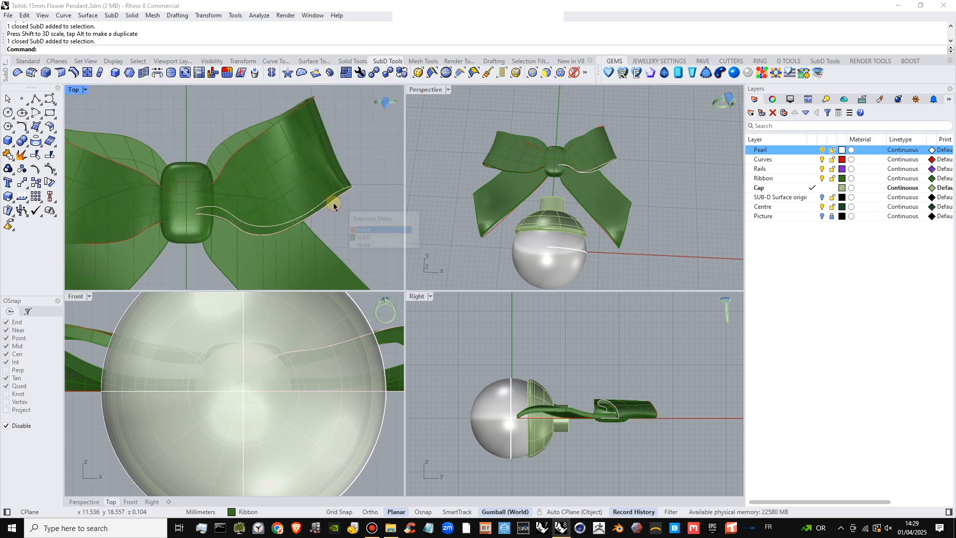
pyautogui.click(363, 228)
pyautogui.moveTo(334, 206); pyautogui.dragTo(378, 173)
pyautogui.moveTo(297, 101); pyautogui.dragTo(311, 121, button='right')
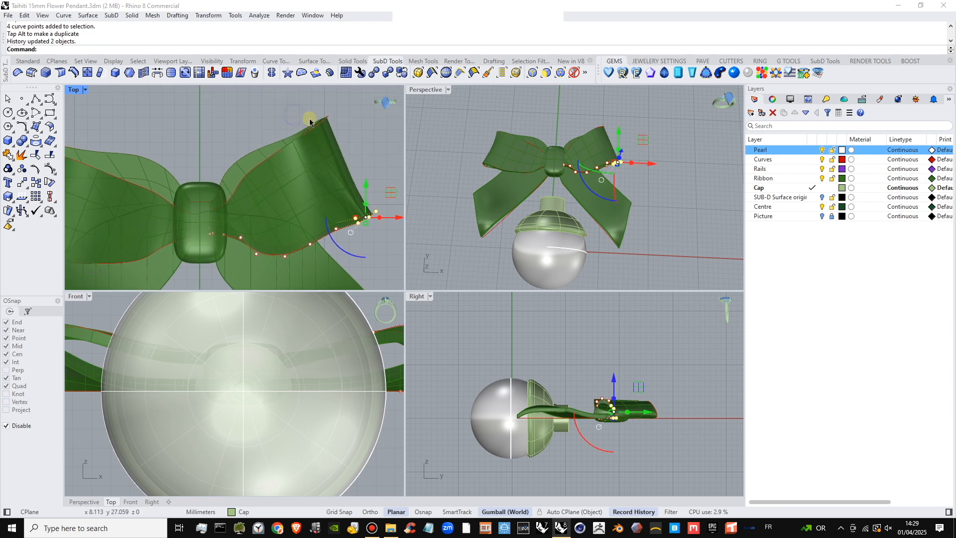
# - Shift the four outer control points of the right loop's upper edge curve slightly outward in the XY plane
pyautogui.click(325, 119)
pyautogui.click(356, 145)
pyautogui.moveTo(288, 99); pyautogui.dragTo(356, 148)
pyautogui.moveTo(342, 104); pyautogui.dragTo(345, 105)
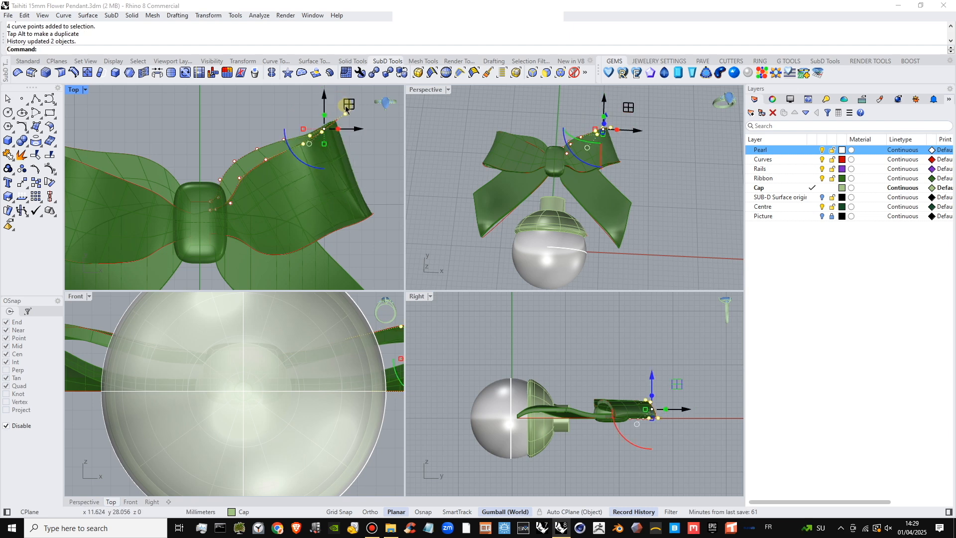
pyautogui.click(379, 173)
# - Examine the reshaped bow loops against the knot, cap and pearl from above and in perspective
pyautogui.scroll(-6, 377, 173)
pyautogui.moveTo(358, 170); pyautogui.dragTo(290, 191, button='right')
pyautogui.scroll(2, 318, 176)
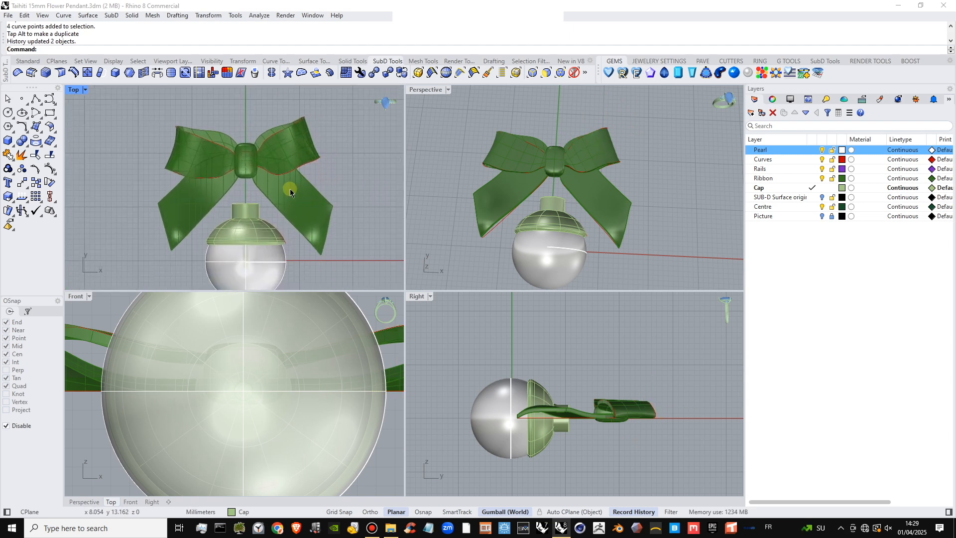
pyautogui.moveTo(571, 229); pyautogui.dragTo(541, 211, button='right')
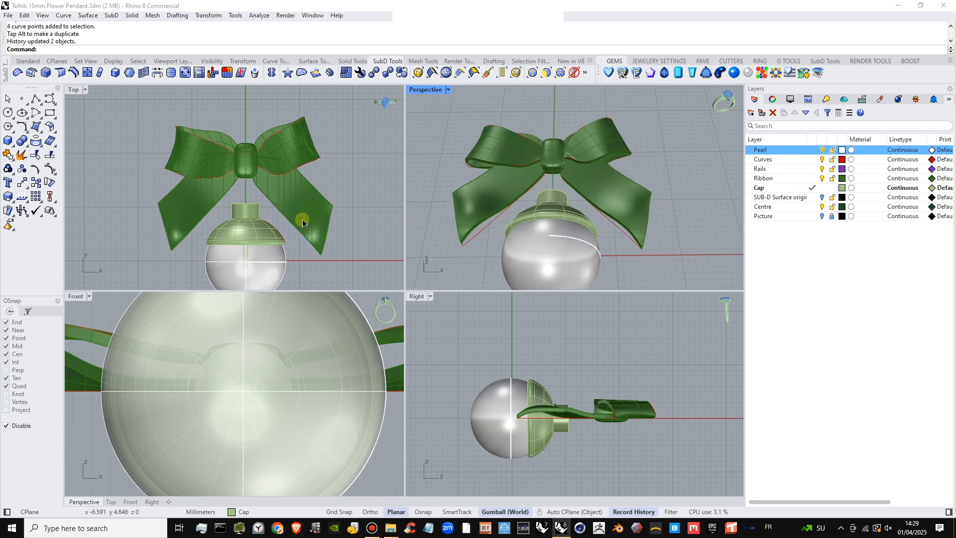
pyautogui.moveTo(256, 208); pyautogui.dragTo(269, 216, button='right')
pyautogui.moveTo(575, 211); pyautogui.dragTo(562, 162, button='right')
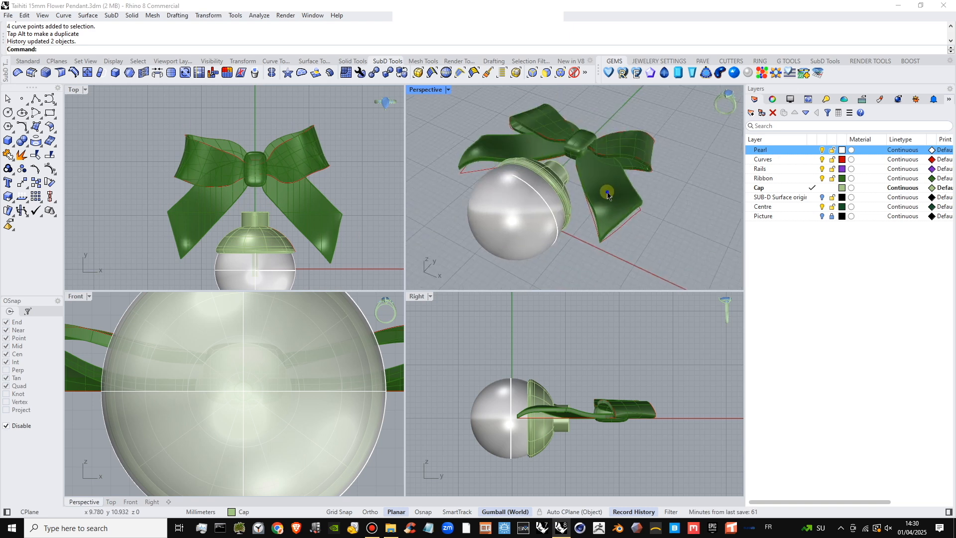
pyautogui.moveTo(606, 191)
pyautogui.mouseDown(button='right')
pyautogui.moveTo(613, 163)
pyautogui.moveTo(639, 156)
pyautogui.moveTo(570, 190)
pyautogui.moveTo(594, 187)
pyautogui.mouseUp(button='right')
pyautogui.scroll(5, 629, 166)
pyautogui.scroll(5, 595, 186)
pyautogui.click(594, 185)
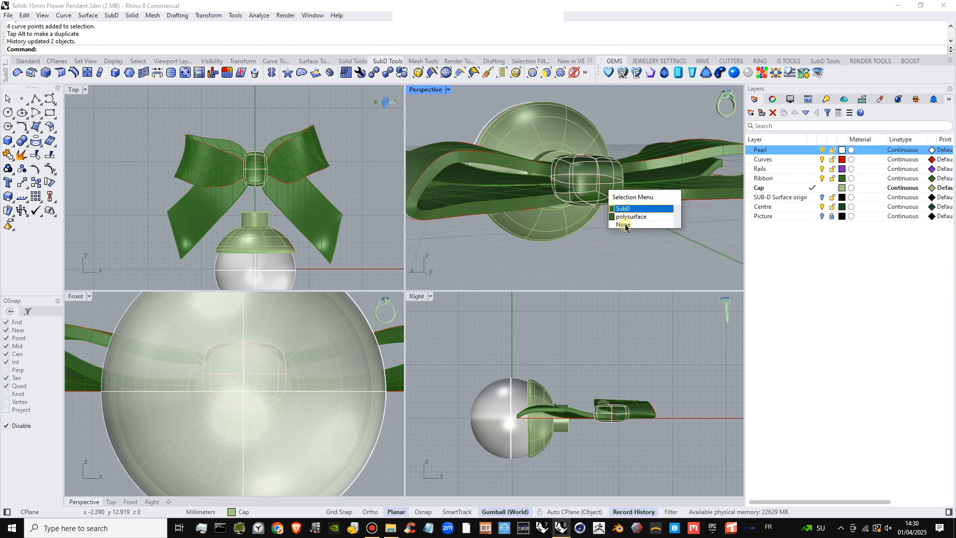
pyautogui.click(627, 209)
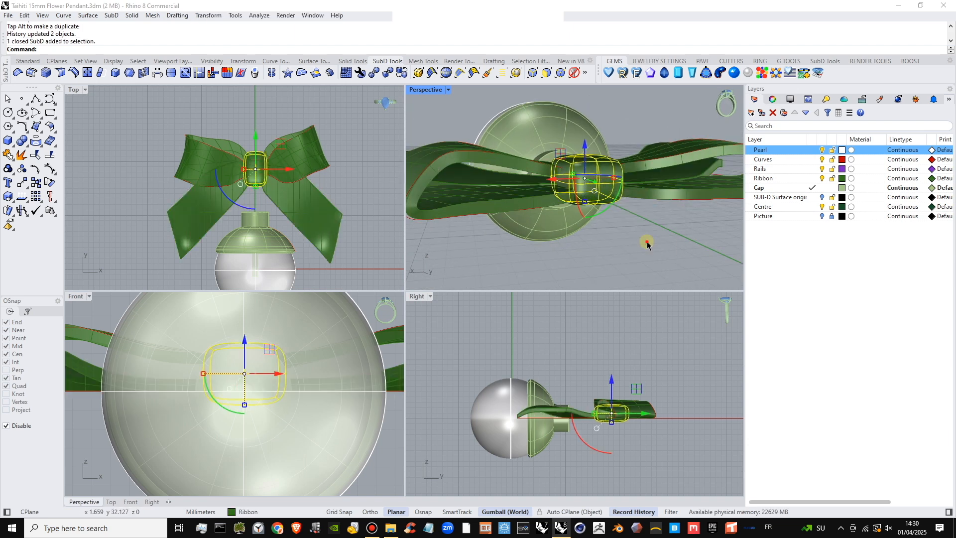
pyautogui.click(647, 242)
pyautogui.moveTo(647, 243); pyautogui.dragTo(646, 264, button='right')
# - Select the four top faces of the bow's centre knot SubD and raise them slightly along Z
pyautogui.keyDown('ctrl'); pyautogui.keyDown('shift'); pyautogui.click(588, 164); pyautogui.keyUp('shift'); pyautogui.keyUp('ctrl')
pyautogui.keyDown('ctrl'); pyautogui.keyDown('shift'); pyautogui.click(603, 165); pyautogui.keyUp('shift'); pyautogui.keyUp('ctrl')
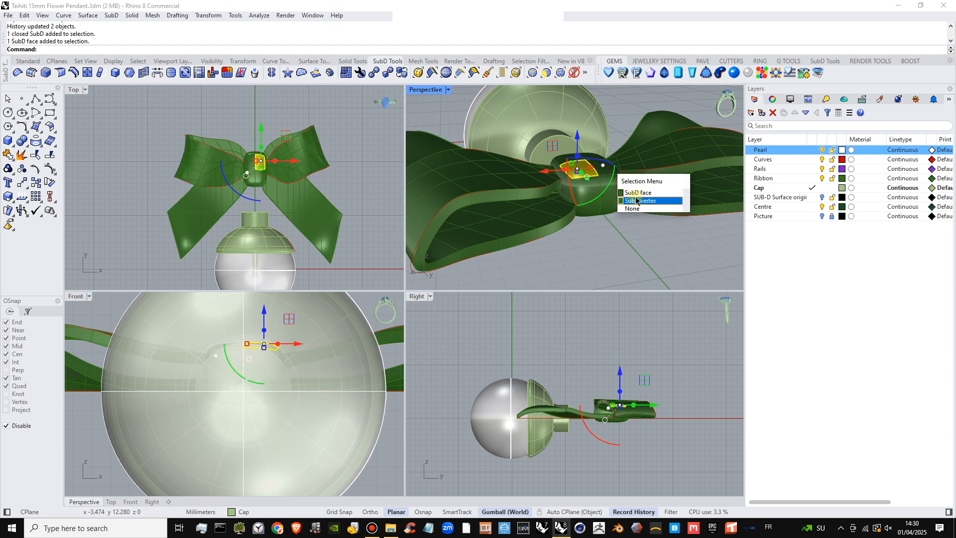
pyautogui.click(639, 194)
pyautogui.moveTo(633, 193); pyautogui.dragTo(624, 218, button='right')
pyautogui.scroll(6, 588, 184)
pyautogui.keyDown('ctrl'); pyautogui.keyDown('shift'); pyautogui.click(562, 156); pyautogui.keyUp('shift'); pyautogui.keyUp('ctrl')
pyautogui.keyDown('ctrl'); pyautogui.keyDown('shift'); pyautogui.click(600, 136); pyautogui.keyUp('shift'); pyautogui.keyUp('ctrl')
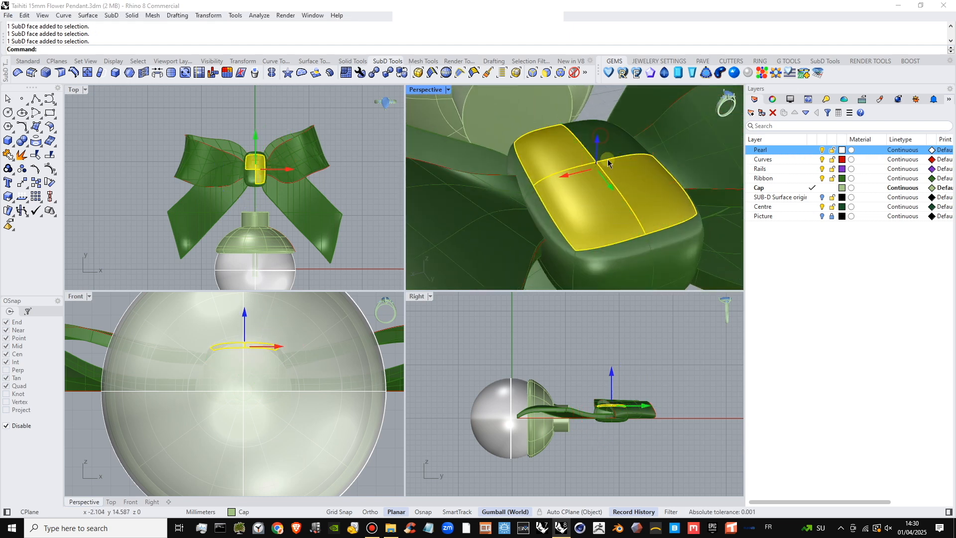
pyautogui.keyDown('ctrl'); pyautogui.keyDown('shift'); pyautogui.click(607, 147); pyautogui.keyUp('shift'); pyautogui.keyUp('ctrl')
pyautogui.keyDown('ctrl'); pyautogui.keyDown('shift'); pyautogui.click(614, 135); pyautogui.keyUp('shift'); pyautogui.keyUp('ctrl')
pyautogui.moveTo(618, 188); pyautogui.dragTo(610, 171, button='right')
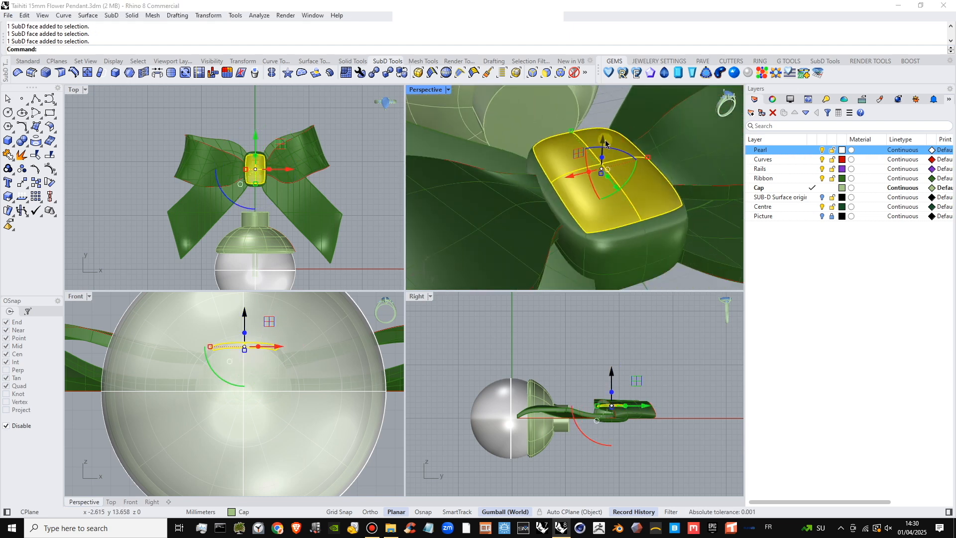
pyautogui.moveTo(605, 140); pyautogui.dragTo(604, 134)
# - Scale the knot's raised top faces slightly along one axis and clear the selection
pyautogui.moveTo(588, 180); pyautogui.dragTo(644, 151, button='right')
pyautogui.moveTo(498, 159); pyautogui.dragTo(511, 159)
pyautogui.moveTo(511, 159); pyautogui.dragTo(693, 200, button='right')
pyautogui.scroll(-5, 628, 165)
pyautogui.moveTo(627, 164); pyautogui.dragTo(604, 188, button='right')
pyautogui.click(621, 130)
pyautogui.scroll(4, 313, 180)
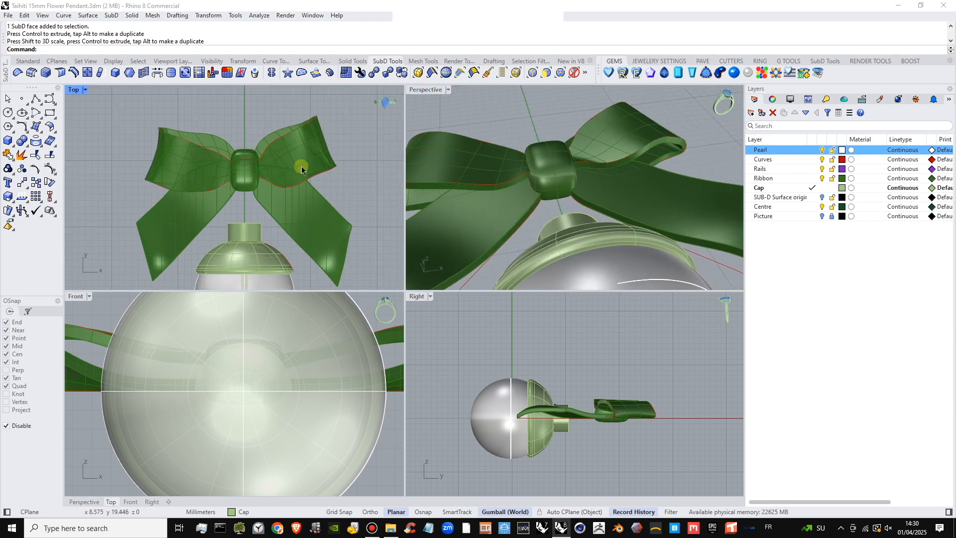
# - Try to inset a strip of SubD faces running along the middle of the right ribbon loop, using Group mode
pyautogui.moveTo(643, 158); pyautogui.dragTo(627, 182, button='right')
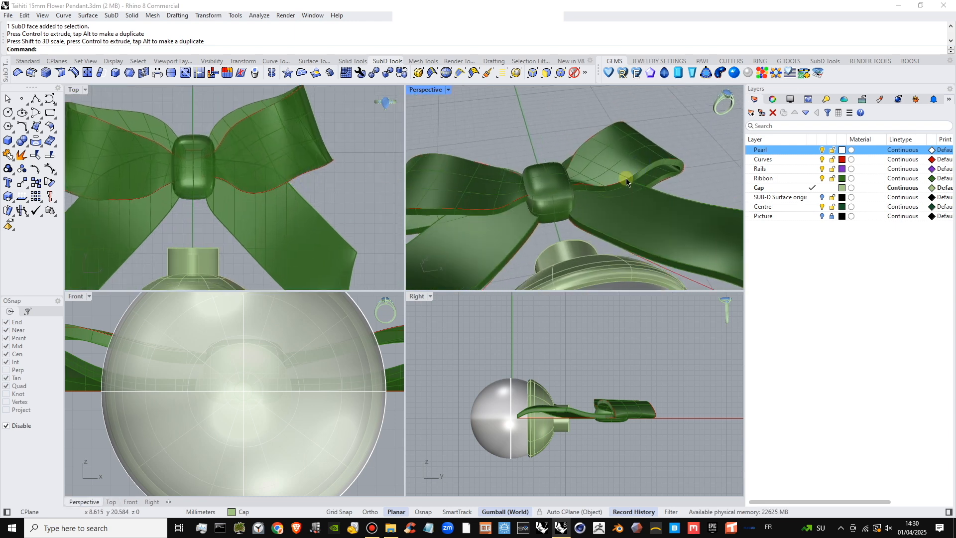
pyautogui.keyDown('ctrl'); pyautogui.keyDown('shift'); pyautogui.click(598, 171); pyautogui.keyUp('shift'); pyautogui.keyUp('ctrl')
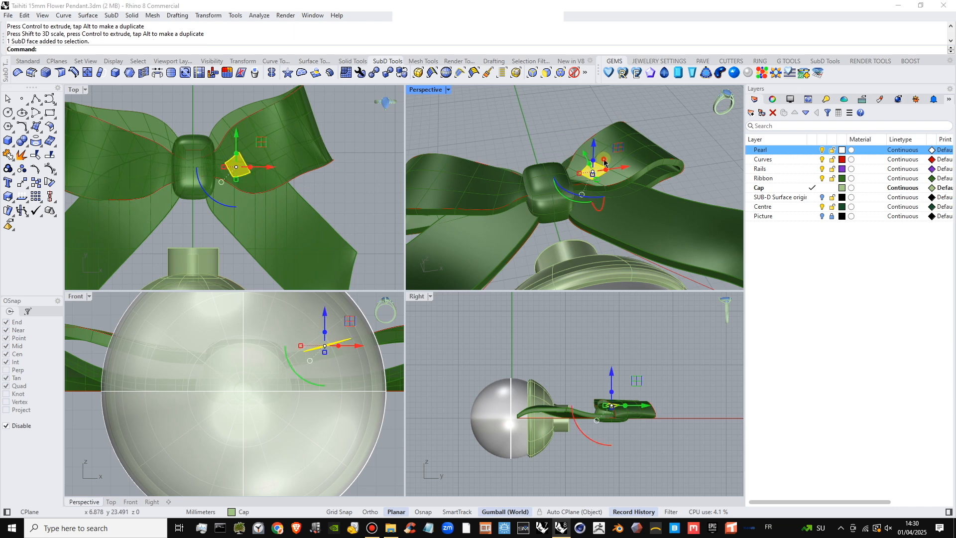
pyautogui.keyDown('ctrl'); pyautogui.keyDown('shift'); pyautogui.click(615, 155); pyautogui.keyUp('shift'); pyautogui.keyUp('ctrl')
pyautogui.keyDown('ctrl'); pyautogui.keyDown('shift'); pyautogui.click(631, 147); pyautogui.keyUp('shift'); pyautogui.keyUp('ctrl')
pyautogui.scroll(5, 634, 152)
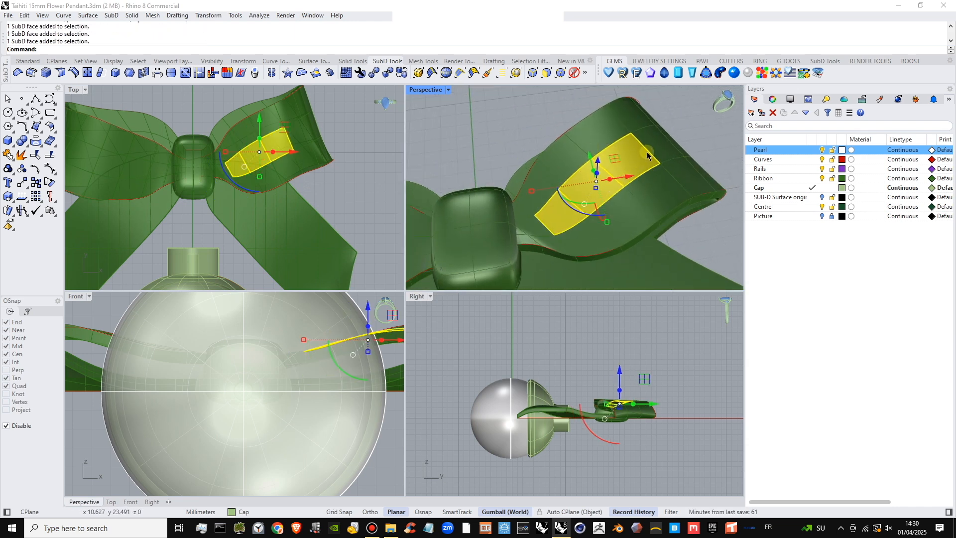
pyautogui.keyDown('ctrl'); pyautogui.keyDown('shift'); pyautogui.click(661, 143); pyautogui.keyUp('shift'); pyautogui.keyUp('ctrl')
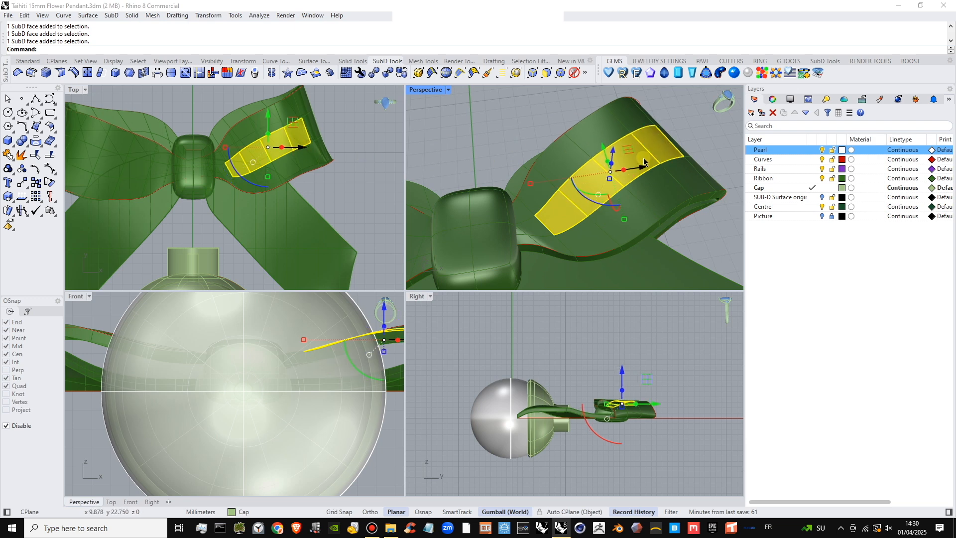
pyautogui.moveTo(644, 161); pyautogui.dragTo(620, 157, button='right')
pyautogui.scroll(3, 662, 195)
pyautogui.keyDown('ctrl'); pyautogui.keyDown('shift'); pyautogui.click(682, 216); pyautogui.keyUp('shift'); pyautogui.keyUp('ctrl')
pyautogui.scroll(-4, 643, 179)
pyautogui.doubleClick(427, 90)
pyautogui.keyDown('shift'); pyautogui.moveTo(476, 253); pyautogui.dragTo(473, 193, button='right'); pyautogui.keyUp('shift')
pyautogui.moveTo(472, 193); pyautogui.dragTo(484, 215, button='right')
pyautogui.scroll(-4, 500, 216)
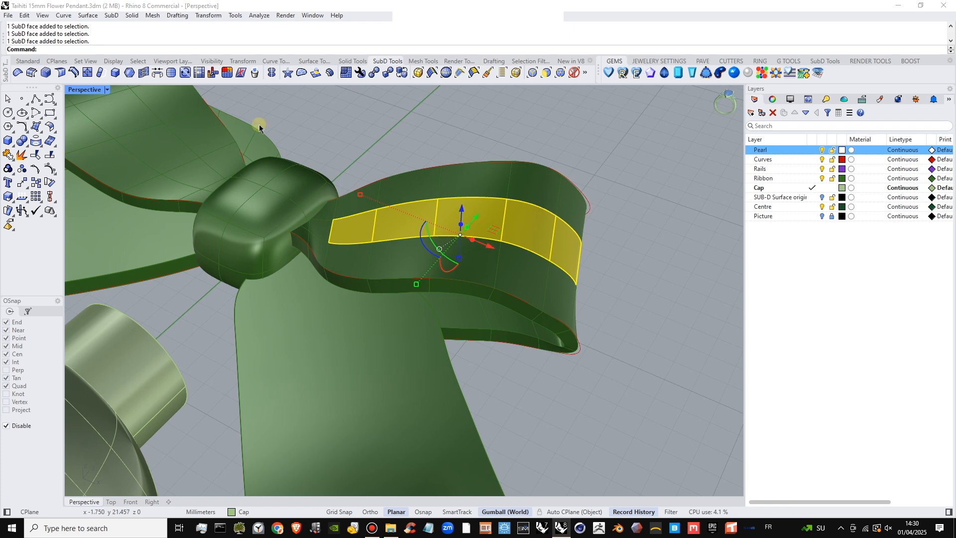
pyautogui.click(130, 73)
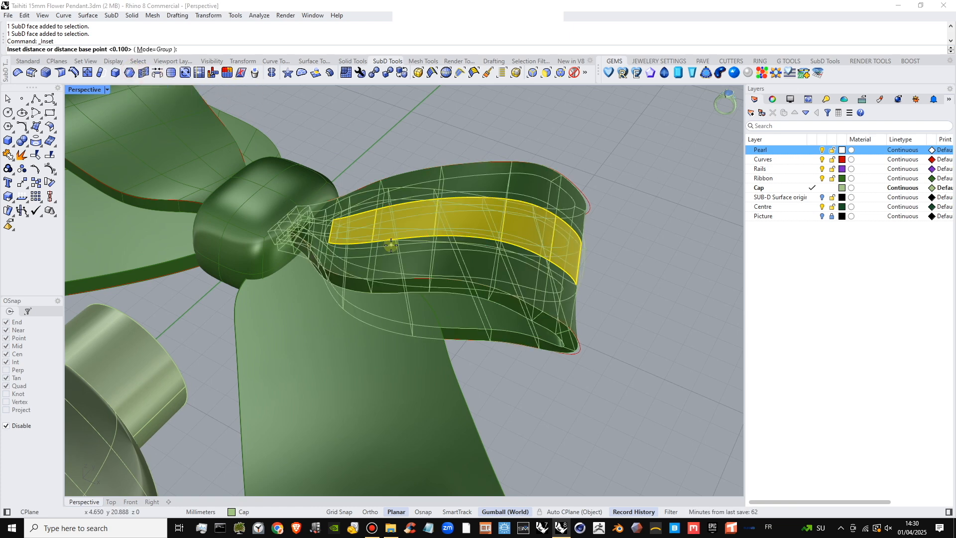
pyautogui.moveTo(463, 256); pyautogui.dragTo(349, 197, button='right')
pyautogui.moveTo(550, 291); pyautogui.dragTo(550, 315, button='right')
pyautogui.click(551, 312)
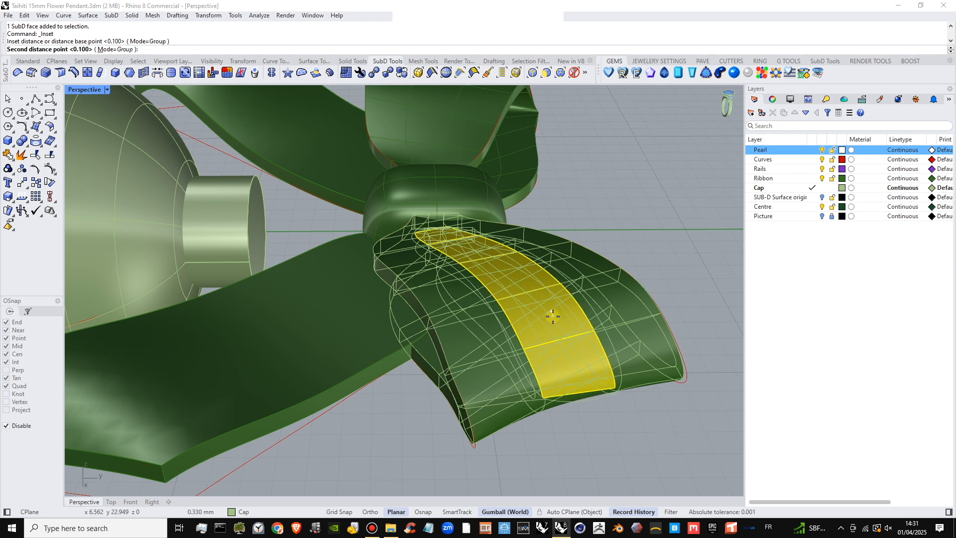
pyautogui.click(554, 319)
# - Try to shift the inset strip of faces on the right loop slightly and examine the surface's new shape
pyautogui.click(493, 292)
pyautogui.moveTo(494, 292); pyautogui.dragTo(483, 241, button='right')
pyautogui.moveTo(482, 229); pyautogui.dragTo(482, 235)
pyautogui.moveTo(498, 279); pyautogui.dragTo(549, 208, button='right')
pyautogui.click(549, 208)
pyautogui.moveTo(468, 227); pyautogui.dragTo(439, 234, button='right')
# - Undo the face move and the inset on the right ribbon loop
pyautogui.hotkey('ctrl', 'z')
pyautogui.click(530, 207)
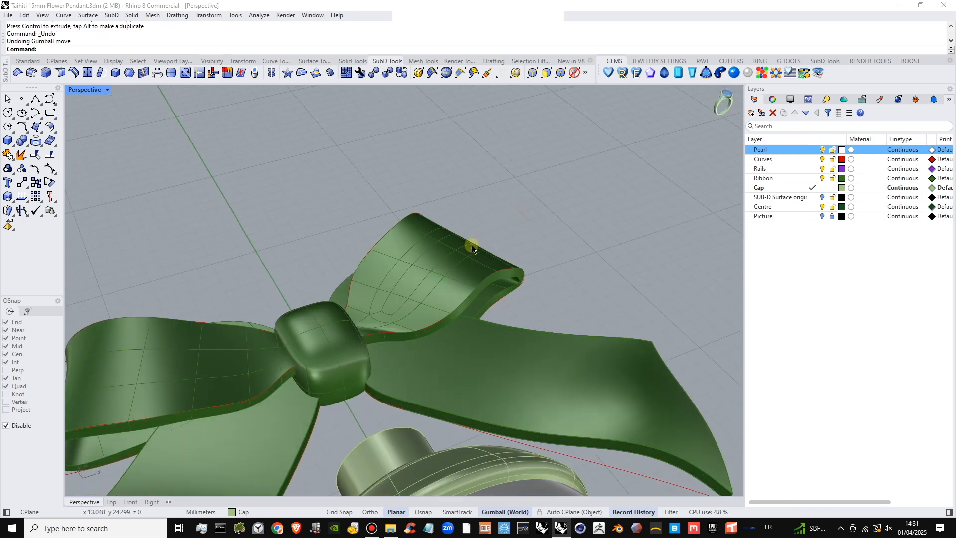
pyautogui.hotkey('ctrl', 'z')
pyautogui.press('Escape')
# - Examine the restored bow, its knot and the cylindrical collar on top of the cap
pyautogui.scroll(5, 384, 280)
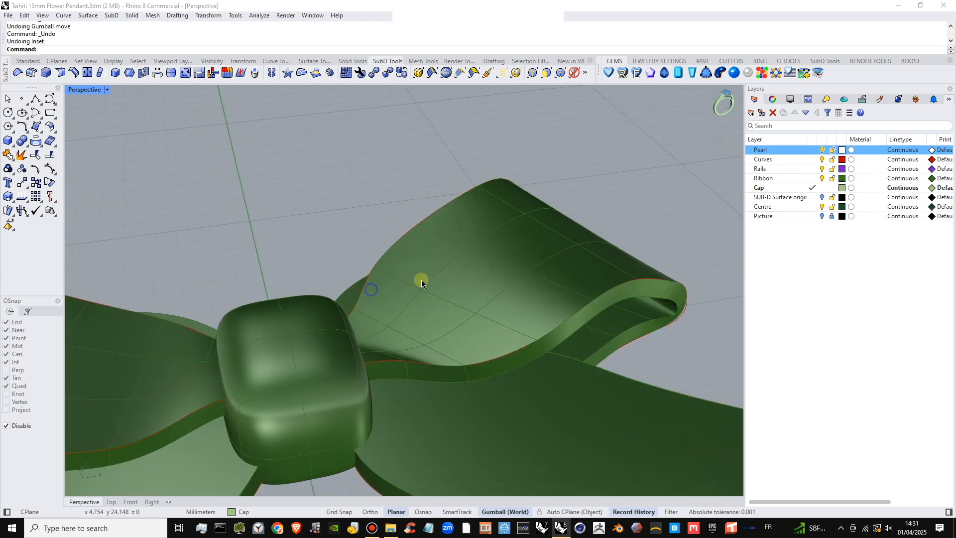
pyautogui.scroll(-2, 512, 218)
pyautogui.moveTo(513, 218); pyautogui.dragTo(507, 257, button='right')
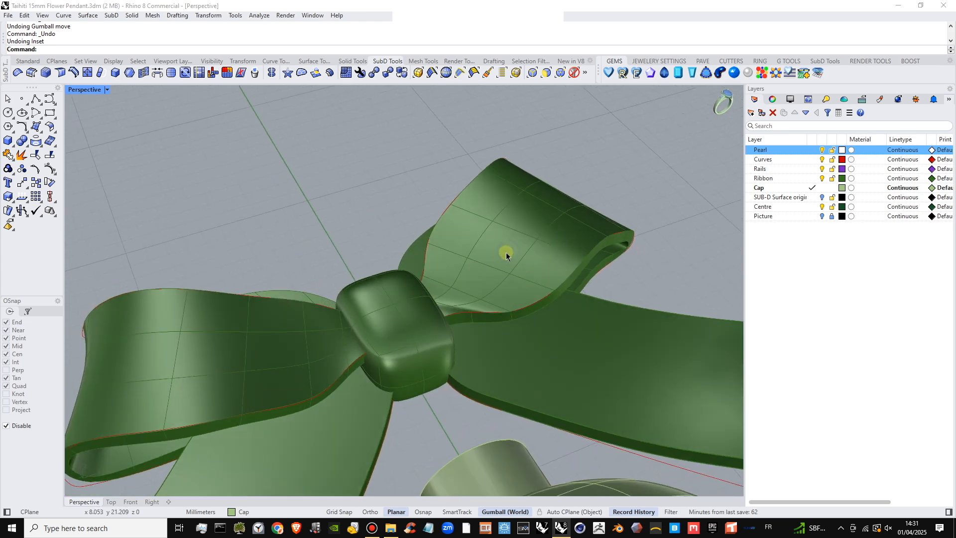
pyautogui.scroll(-2, 384, 285)
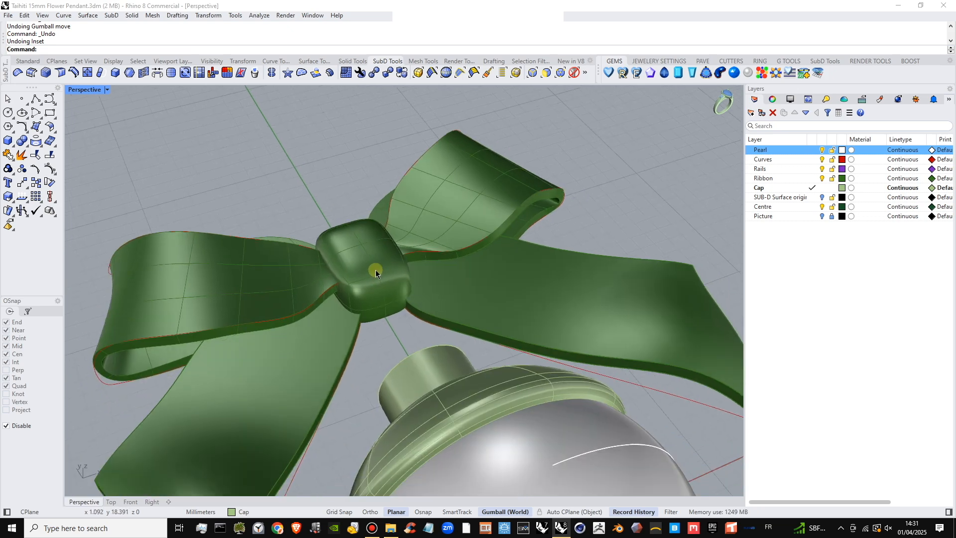
pyautogui.scroll(-3, 453, 283)
pyautogui.scroll(6, 411, 326)
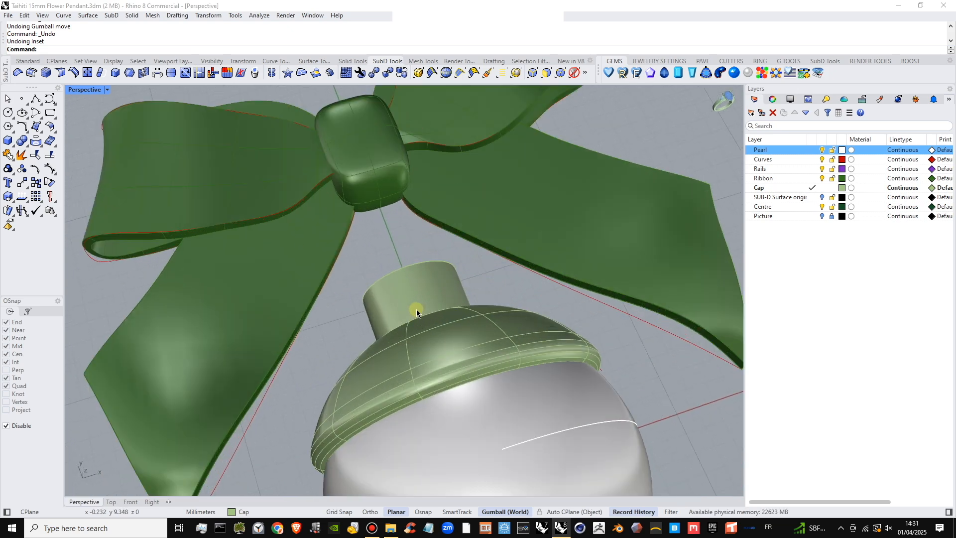
pyautogui.moveTo(418, 320); pyautogui.dragTo(370, 301, button='right')
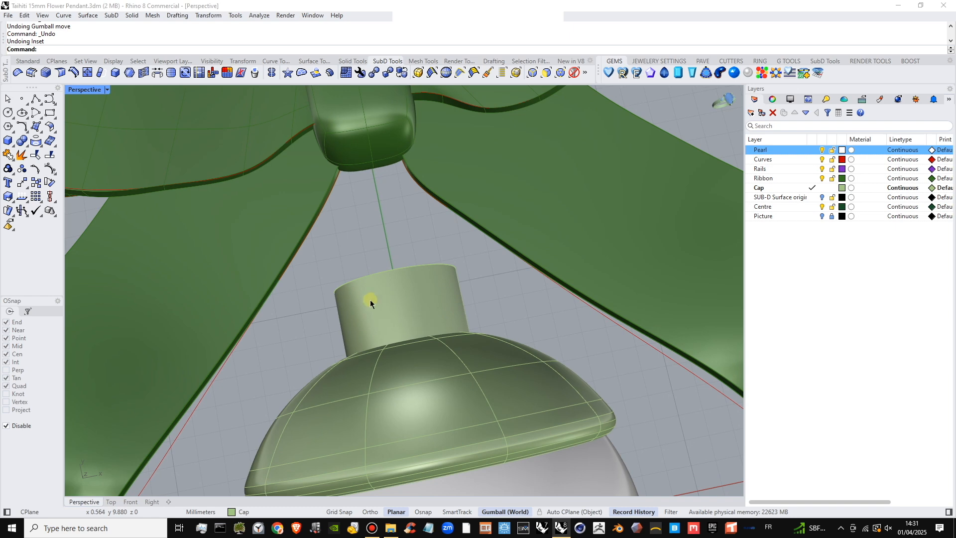
pyautogui.scroll(-1, 403, 298)
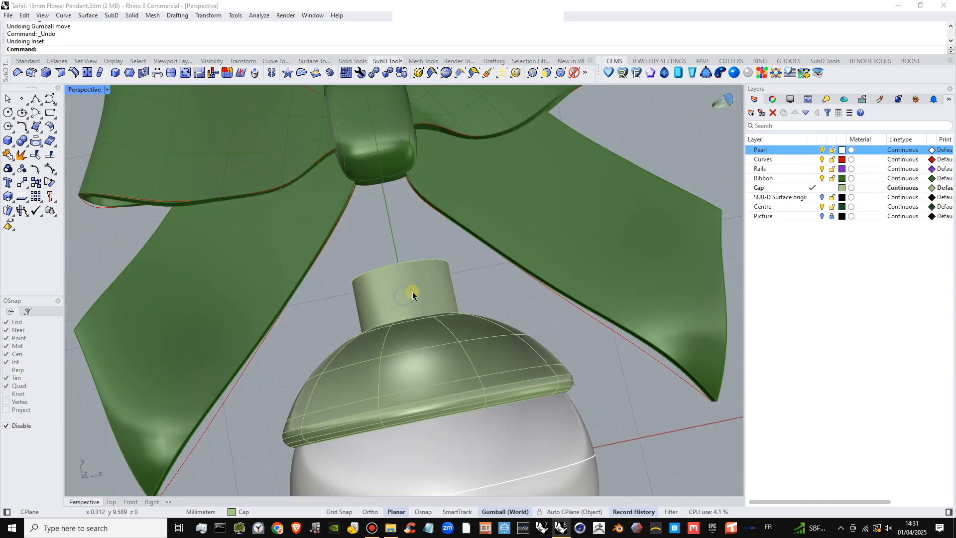
# - Extract a circular U-direction isocurve around the middle of the cap's collar onto the Curves layer
pyautogui.click(414, 290)
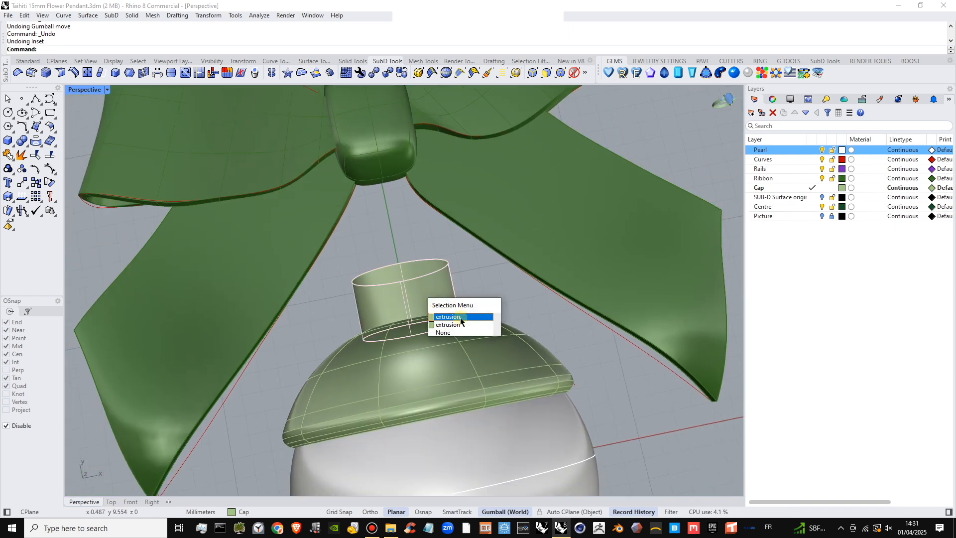
pyautogui.click(460, 316)
pyautogui.click(40, 146)
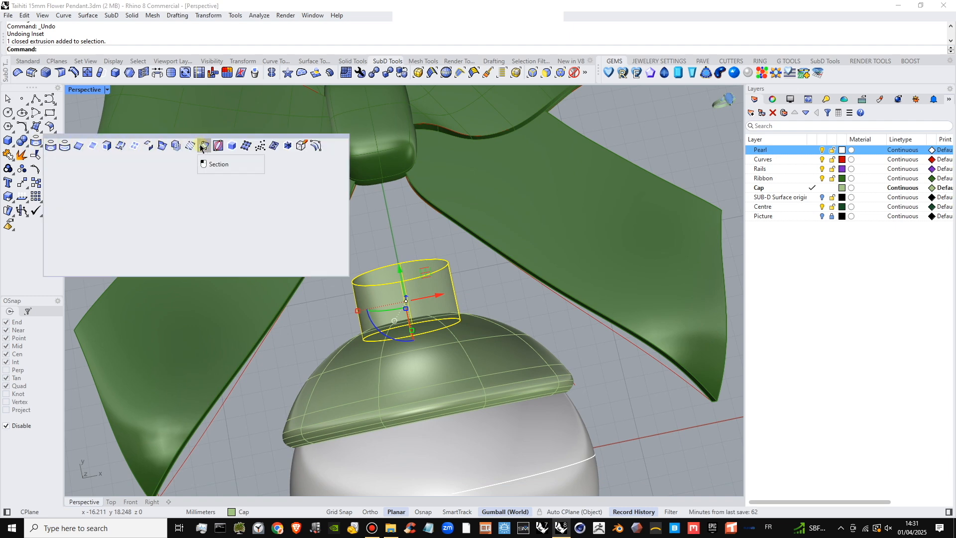
pyautogui.click(120, 146)
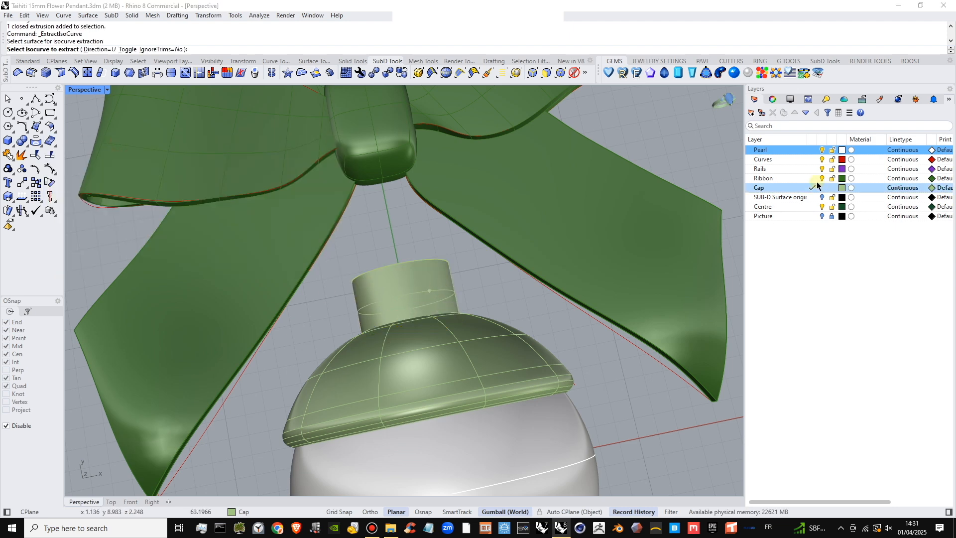
pyautogui.click(813, 160)
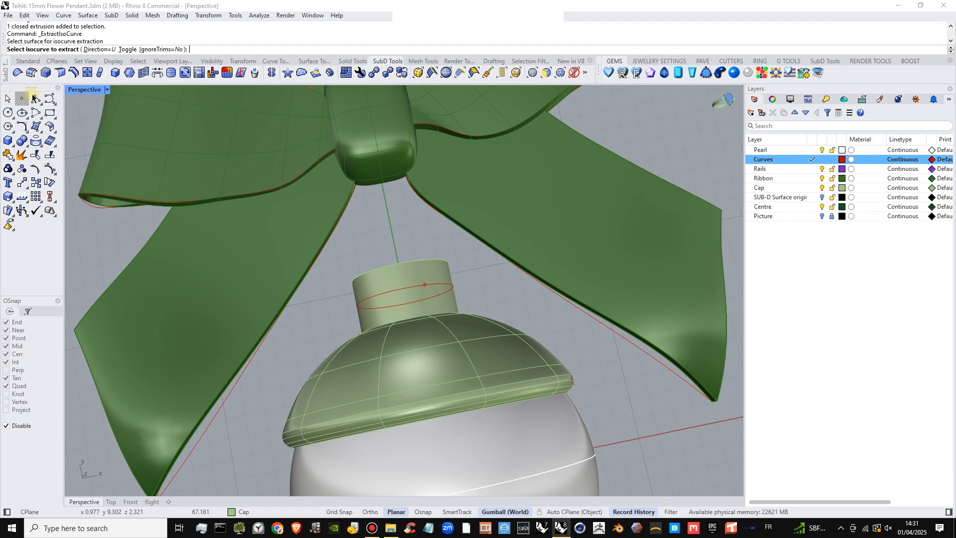
pyautogui.doubleClick(81, 92)
pyautogui.scroll(3, 229, 278)
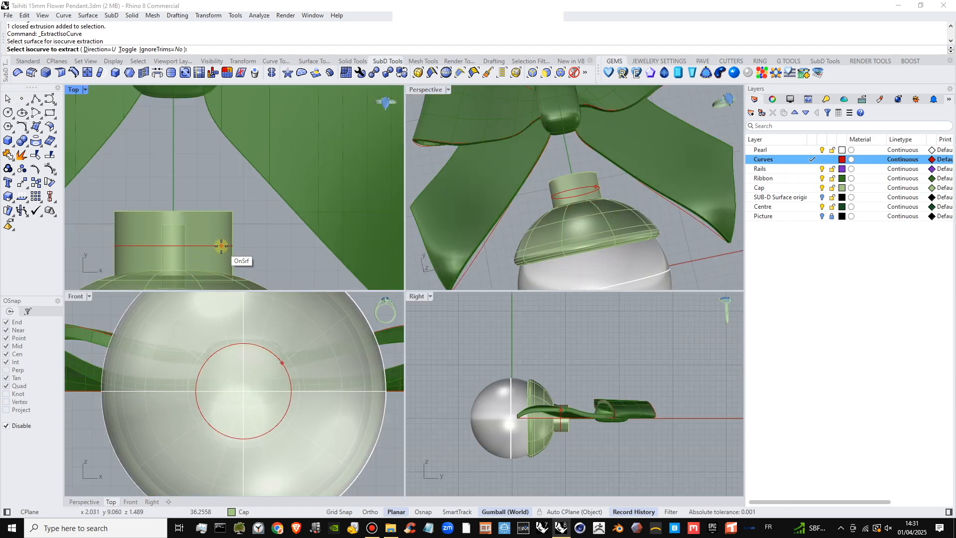
pyautogui.click(221, 246)
pyautogui.press('Return')
pyautogui.keyDown('shift'); pyautogui.moveTo(619, 221); pyautogui.dragTo(627, 227, button='right'); pyautogui.keyUp('shift')
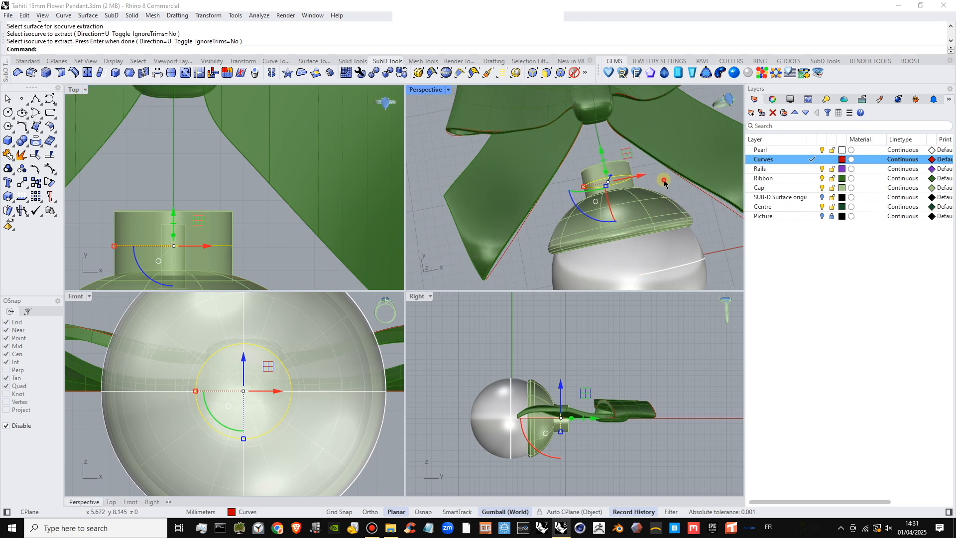
pyautogui.click(650, 190)
# - Start Gems on Curve in the maximized Perspective view and use the collar's extracted isocurve as the gem path
pyautogui.doubleClick(422, 92)
pyautogui.scroll(3, 443, 244)
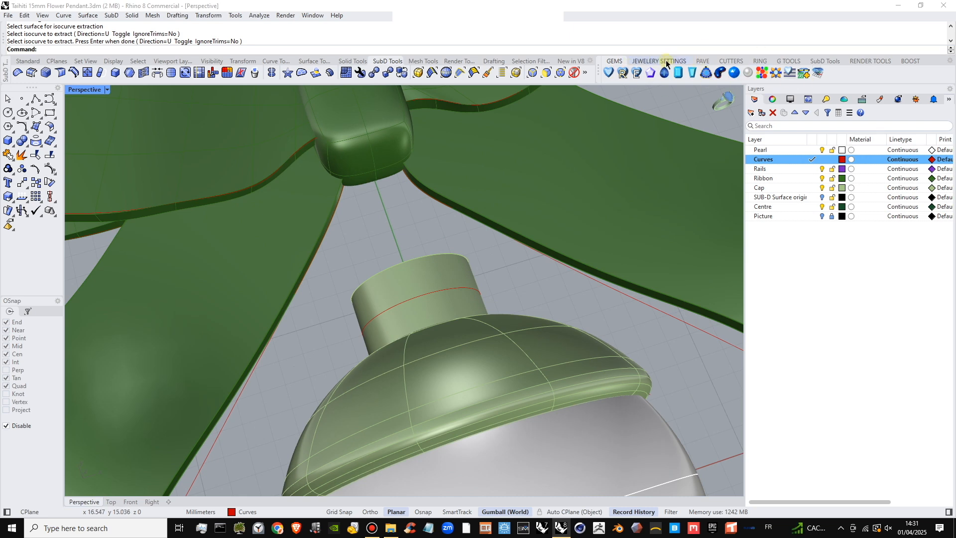
pyautogui.click(666, 62)
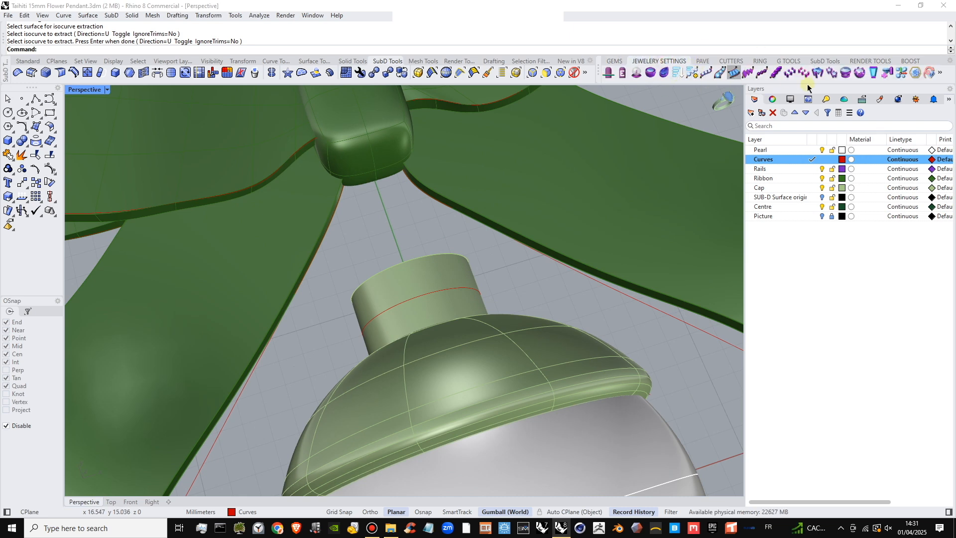
pyautogui.click(707, 75)
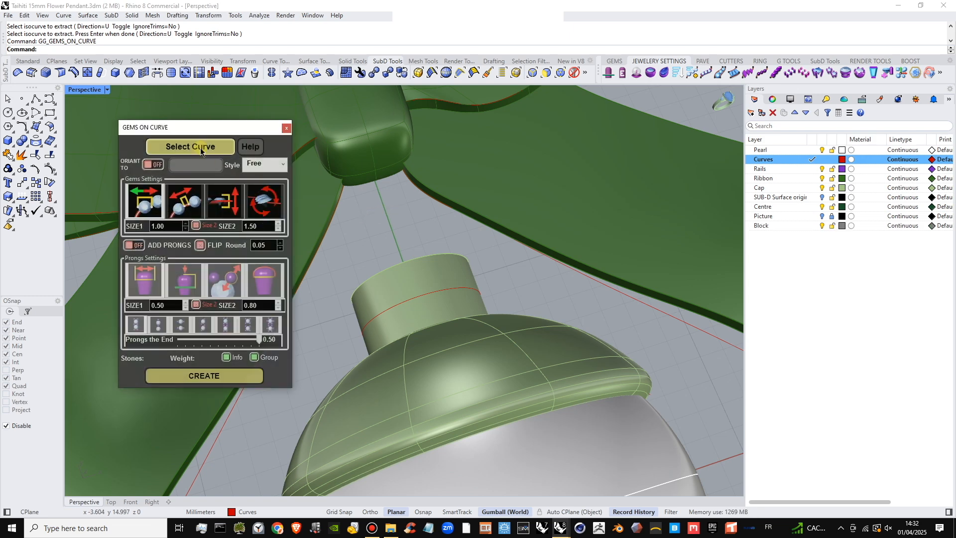
pyautogui.click(206, 148)
pyautogui.click(456, 287)
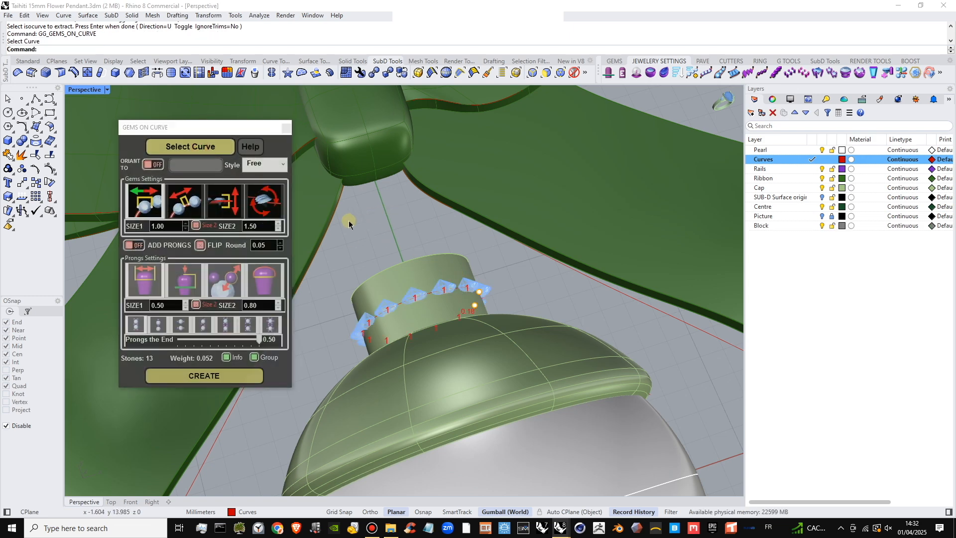
# - Turn on gem orientation and orient the gems to the cap's cylindrical collar surface
pyautogui.moveTo(375, 242); pyautogui.dragTo(222, 184, button='right')
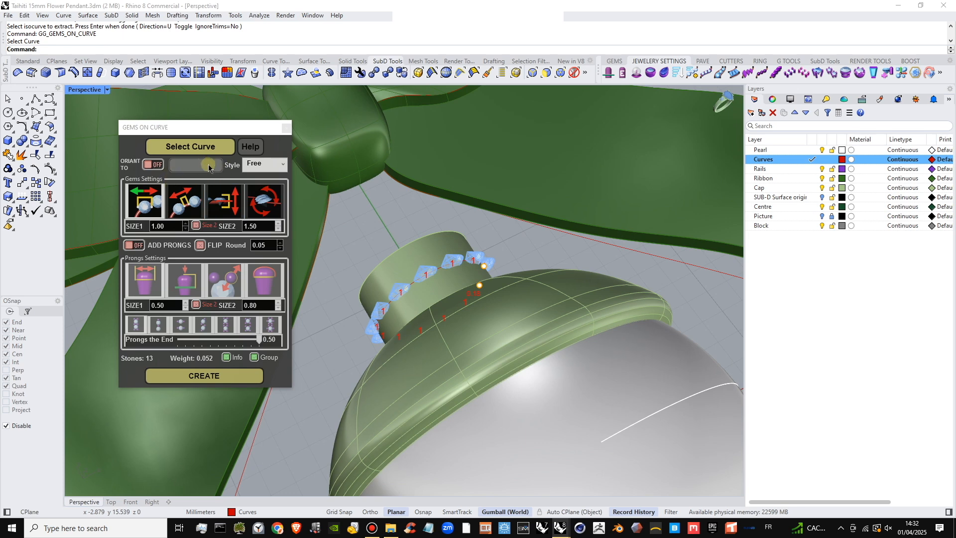
pyautogui.click(154, 164)
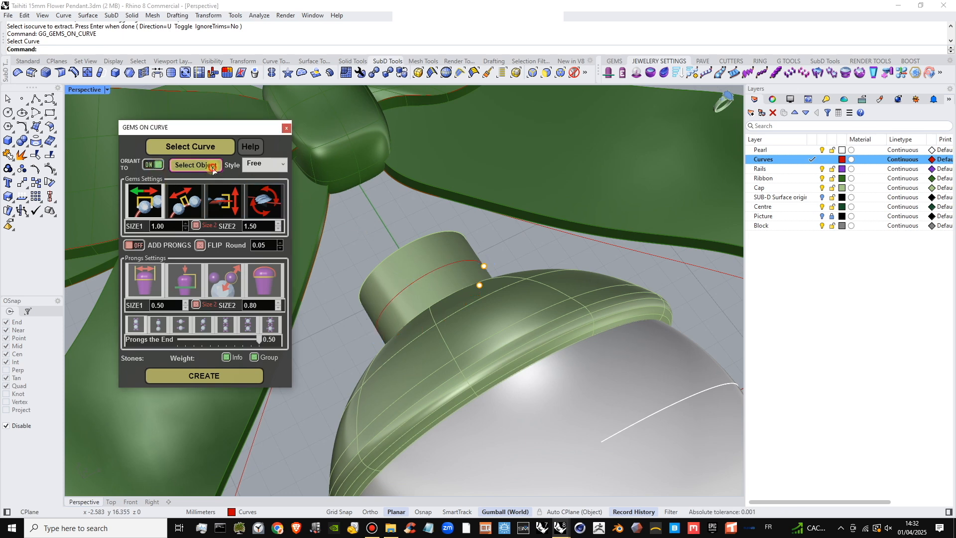
pyautogui.click(196, 165)
pyautogui.click(438, 262)
pyautogui.press('Return')
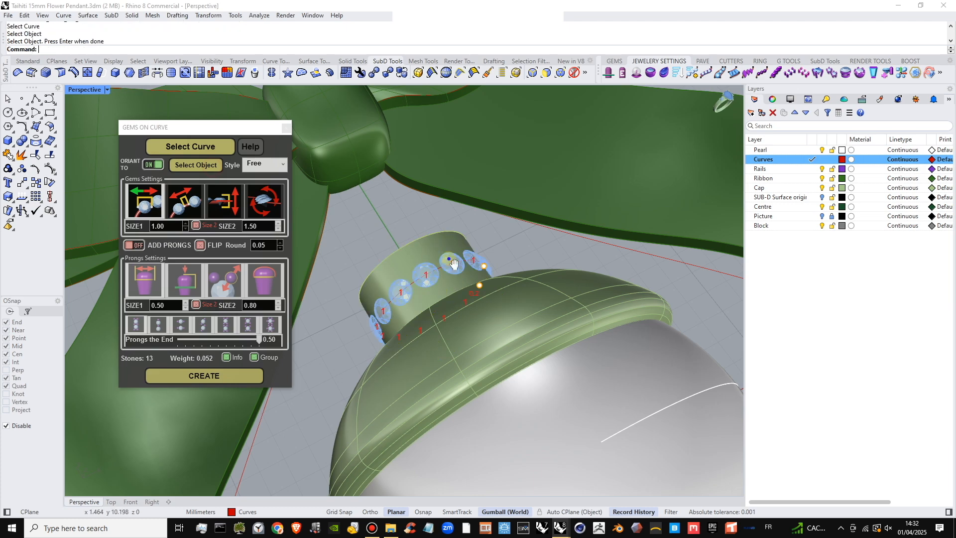
pyautogui.moveTo(438, 258); pyautogui.dragTo(366, 230, button='right')
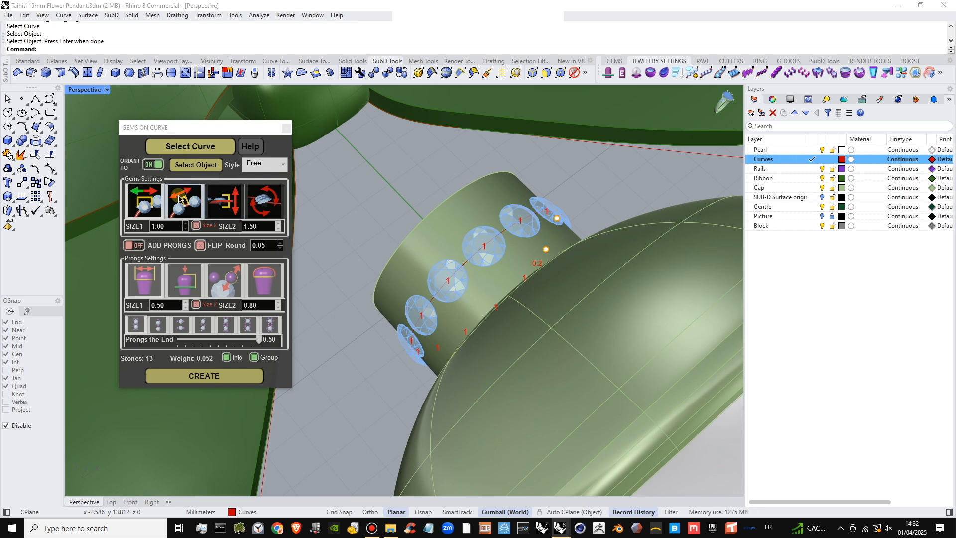
# - Set the size of the gems along the collar curve to 1.50
pyautogui.click(147, 204)
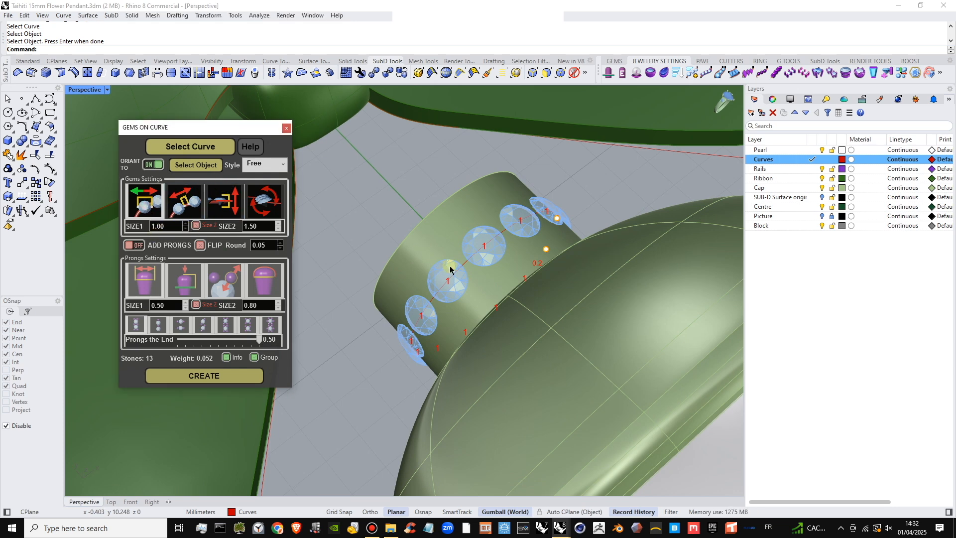
pyautogui.moveTo(450, 270); pyautogui.dragTo(441, 280, button='right')
pyautogui.click(185, 224)
pyautogui.click(185, 224)
pyautogui.click(184, 224)
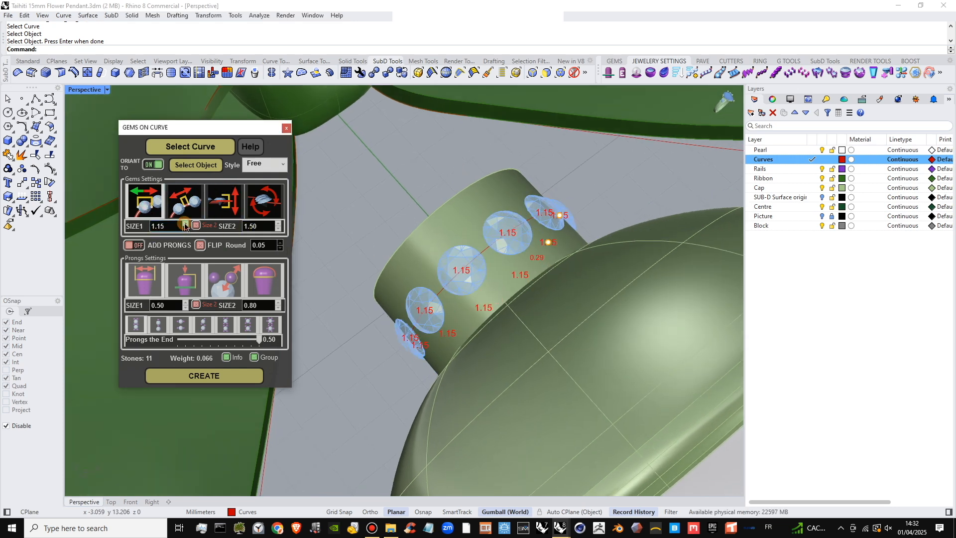
pyautogui.click(185, 223)
pyautogui.click(185, 223)
pyautogui.click(184, 224)
pyautogui.click(185, 224)
pyautogui.click(185, 223)
pyautogui.click(185, 224)
pyautogui.click(185, 224)
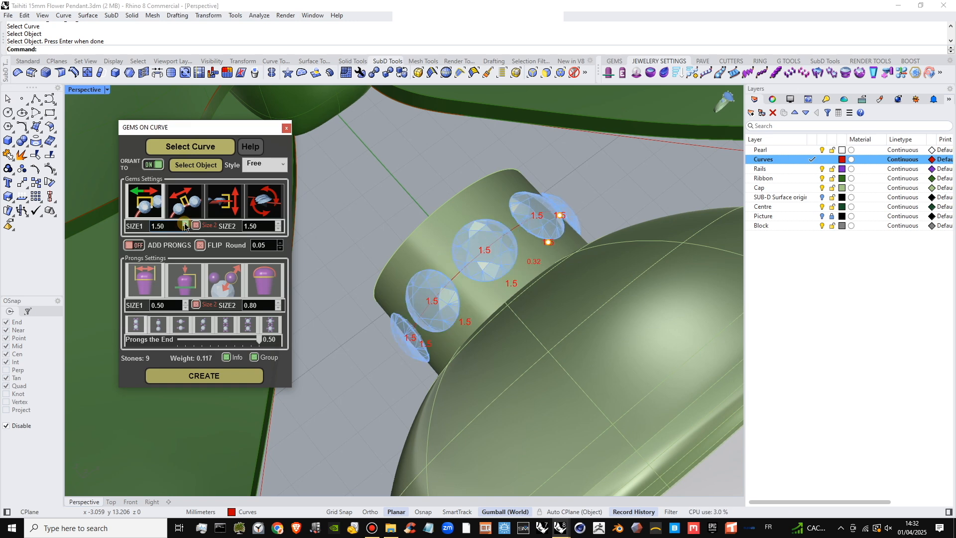
pyautogui.moveTo(519, 251); pyautogui.dragTo(455, 272, button='right')
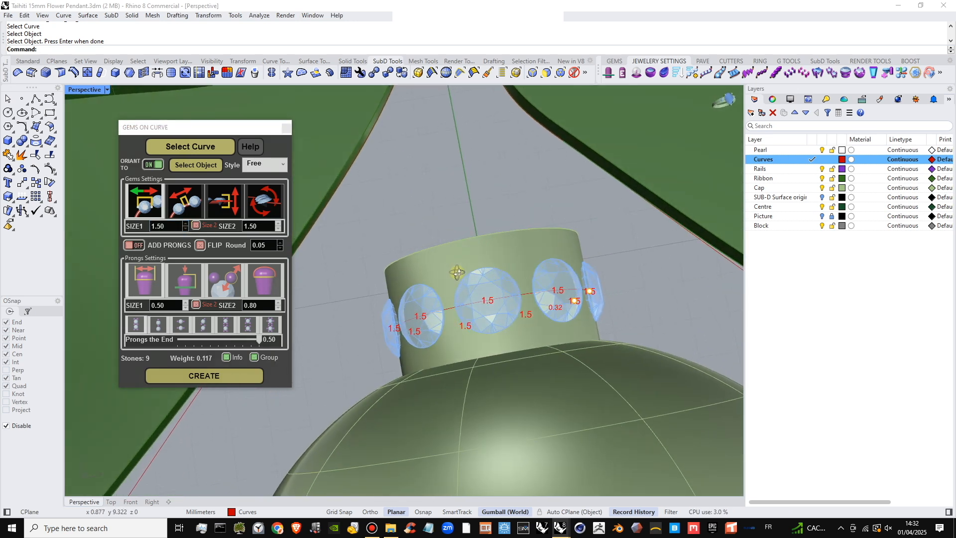
# - Try a gem size of 1.60 along the collar curve
pyautogui.click(185, 224)
pyautogui.click(185, 224)
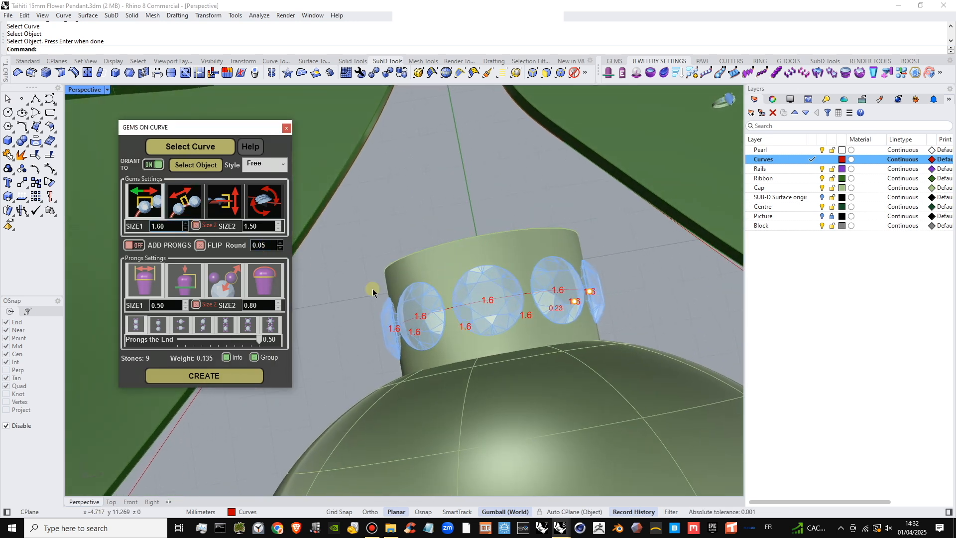
pyautogui.moveTo(420, 287)
pyautogui.mouseDown(button='right')
pyautogui.moveTo(440, 301)
pyautogui.moveTo(434, 291)
pyautogui.mouseUp(button='right')
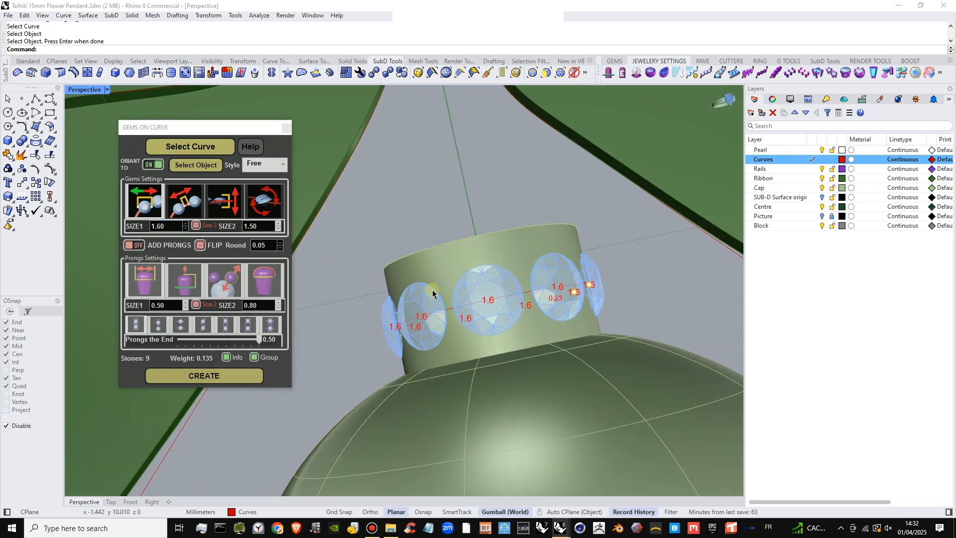
# - Sink the gems into the collar by setting their Z offset to -0.27
pyautogui.click(185, 201)
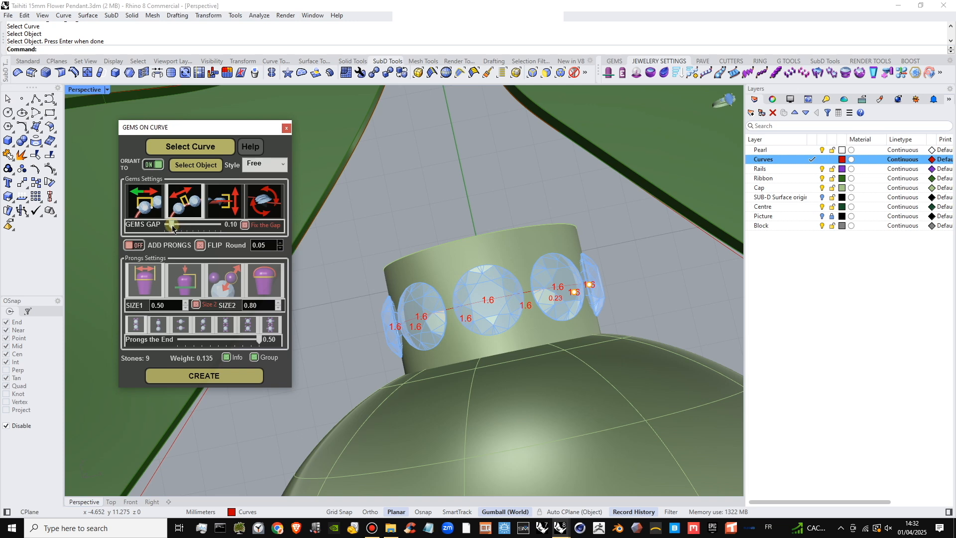
pyautogui.moveTo(495, 269); pyautogui.dragTo(483, 262, button='right')
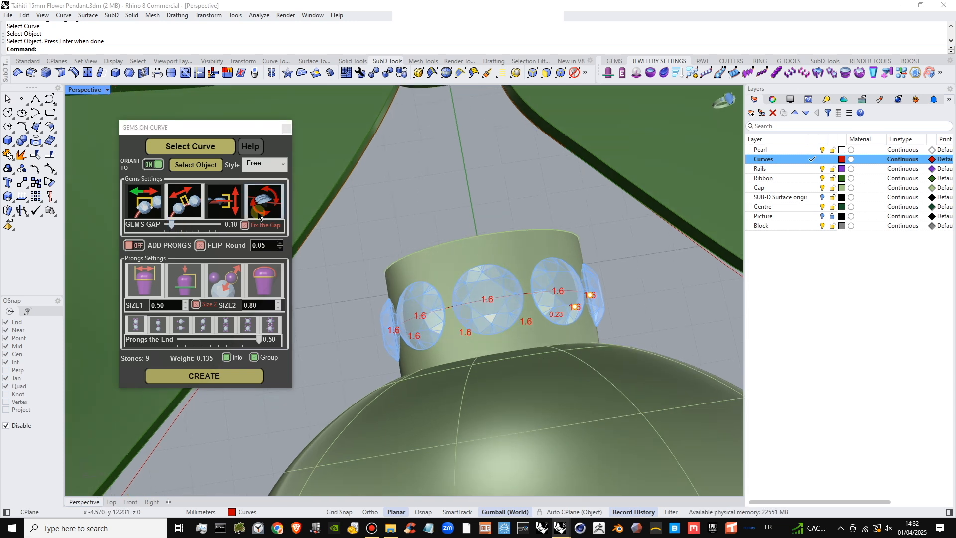
pyautogui.click(224, 201)
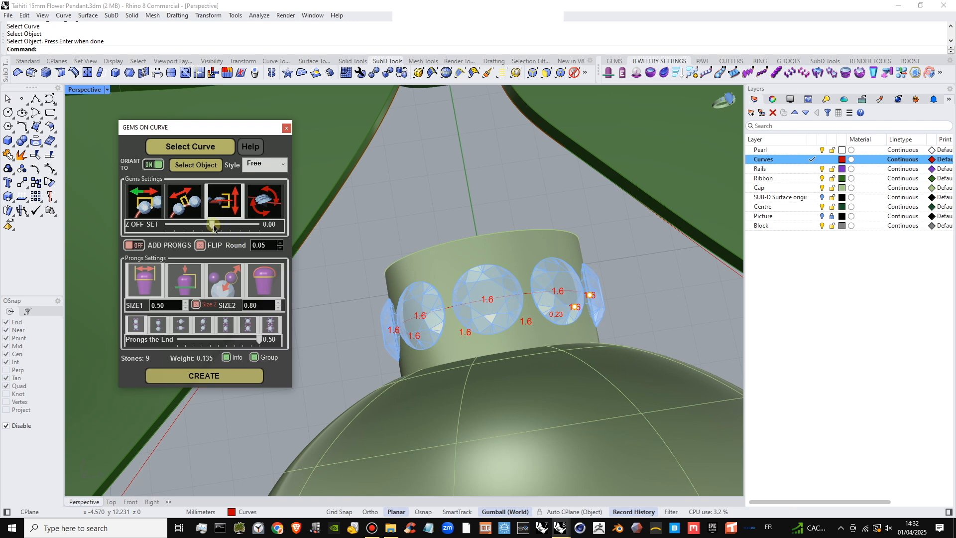
pyautogui.moveTo(211, 226); pyautogui.dragTo(199, 227)
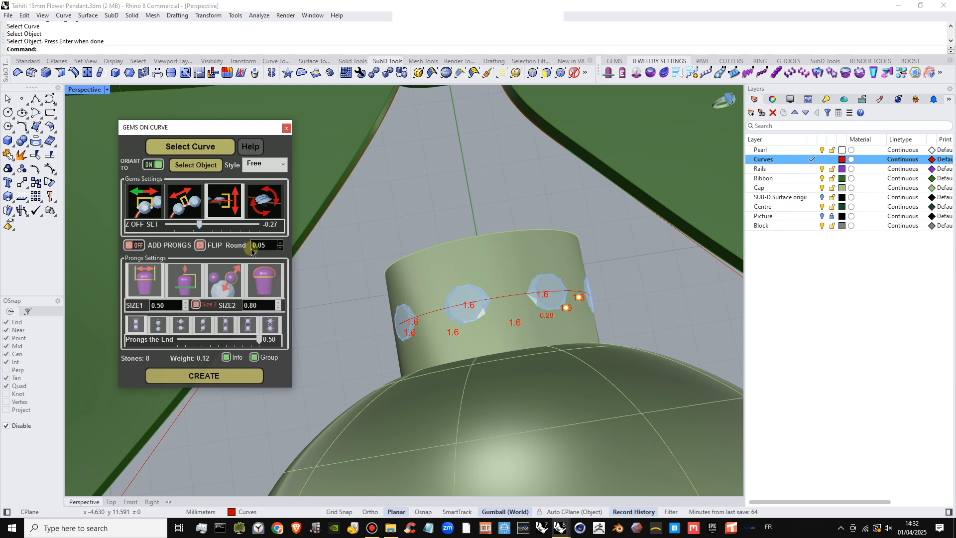
# - Switch the Perspective view to Ghosted display to see the sunken gems through the collar wall
pyautogui.click(107, 89)
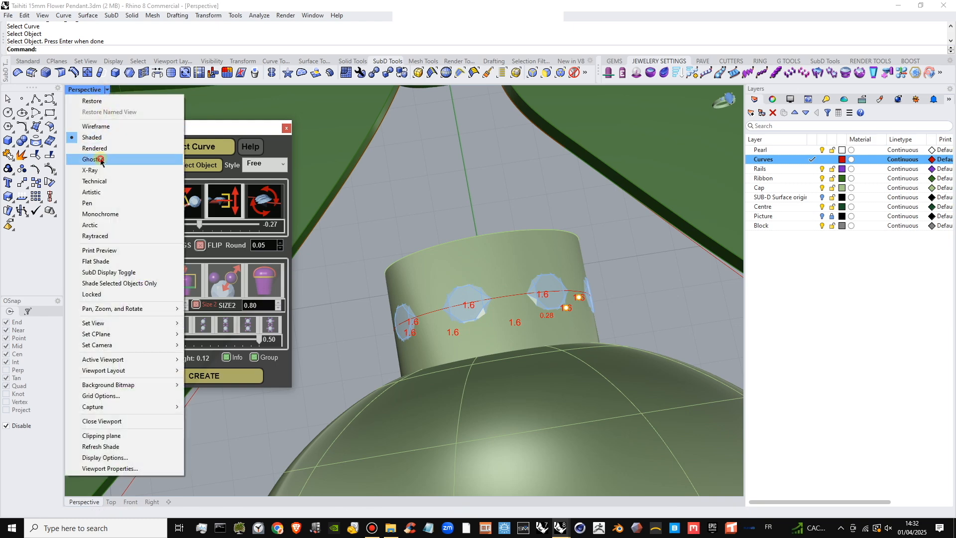
pyautogui.click(94, 160)
pyautogui.scroll(2, 477, 279)
pyautogui.moveTo(476, 280); pyautogui.dragTo(421, 310, button='right')
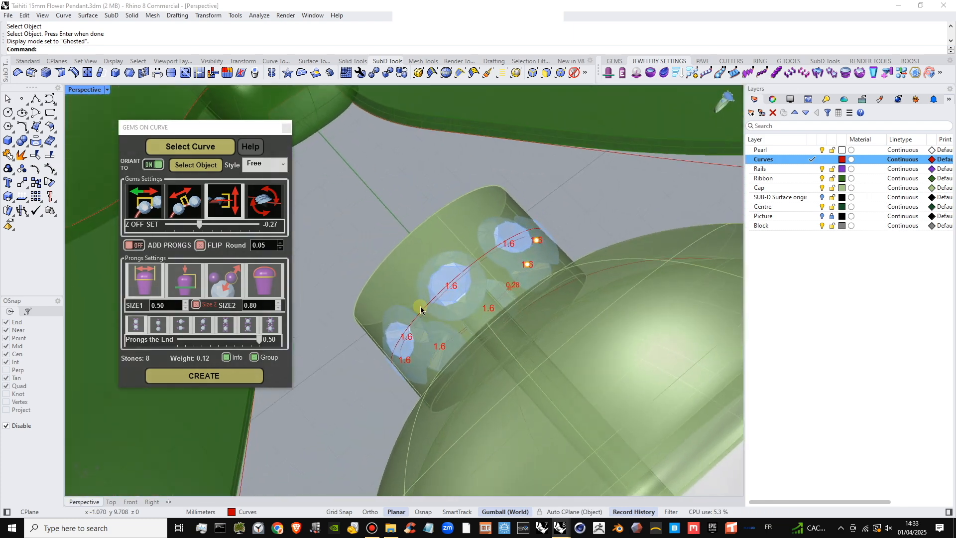
# - Reduce the collar gems' size to 1.50 and check their spacing around the collar
pyautogui.click(169, 218)
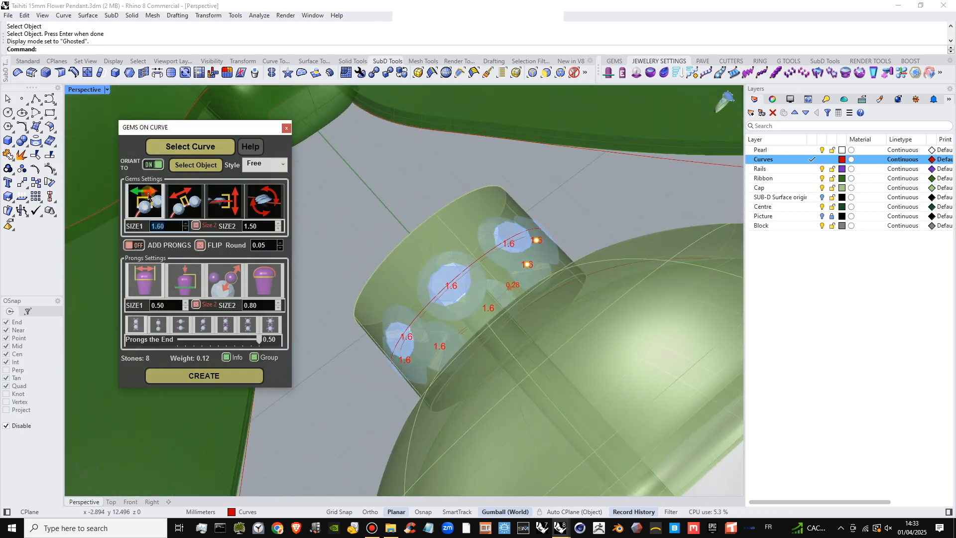
pyautogui.click(186, 229)
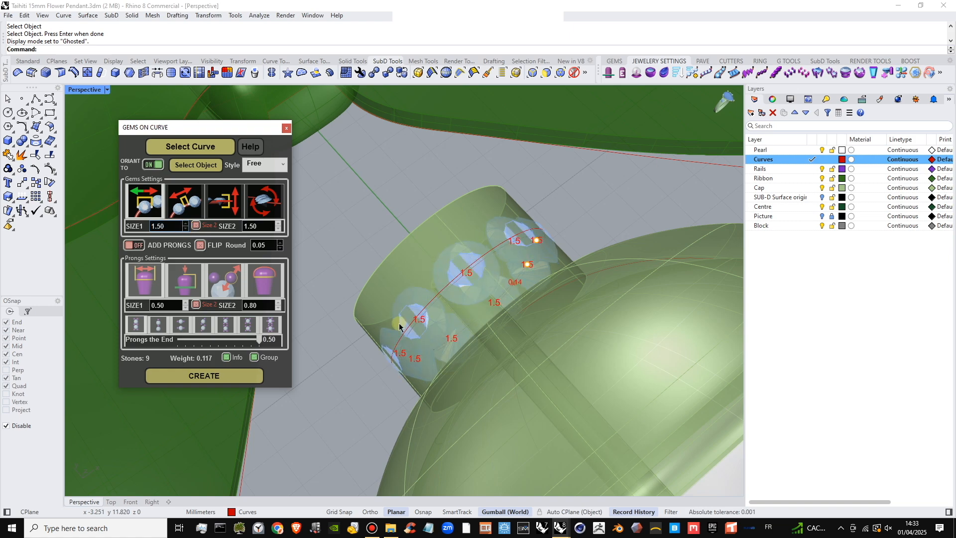
pyautogui.moveTo(400, 327); pyautogui.dragTo(338, 275, button='right')
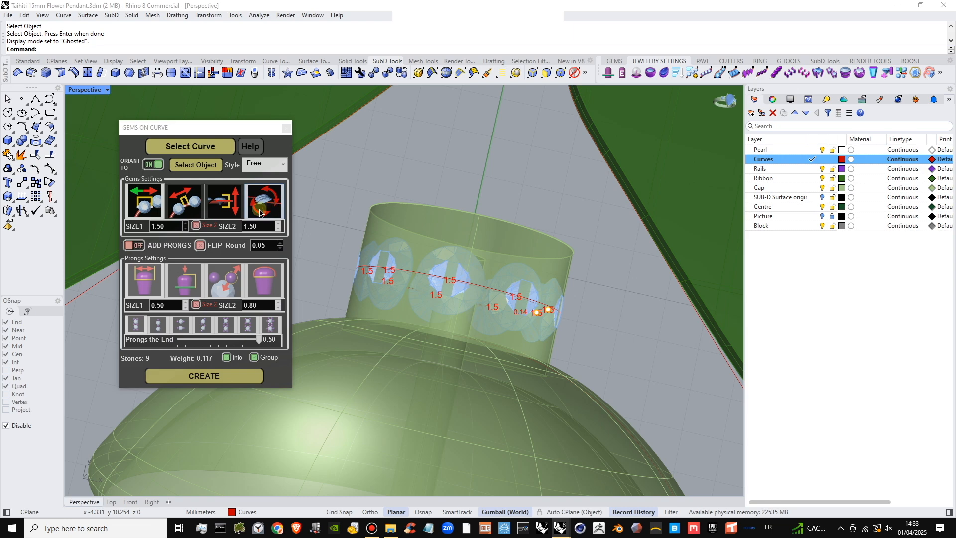
# - Add prongs to the gems and apply the fourth prong arrangement, one prong on each side of the row between neighbouring gems
pyautogui.click(134, 245)
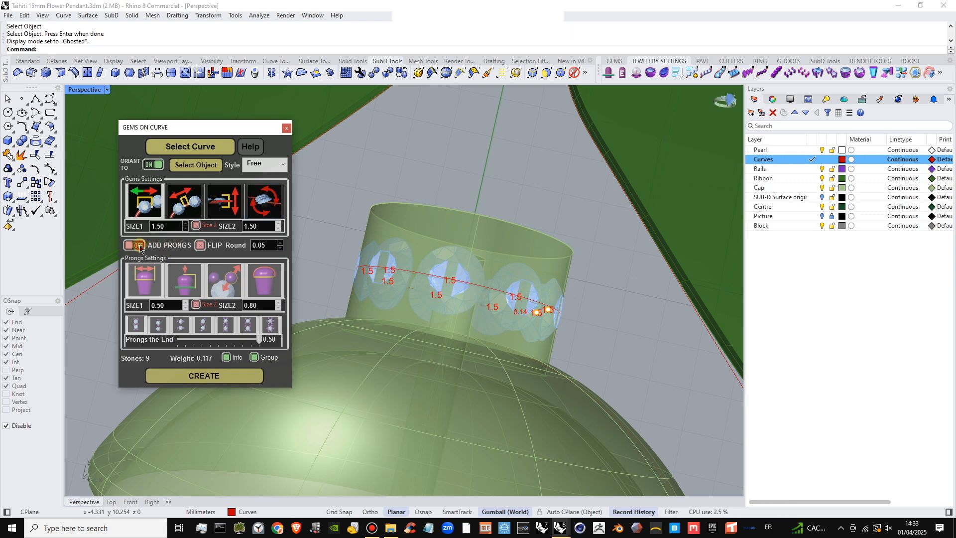
pyautogui.moveTo(433, 219); pyautogui.dragTo(378, 238, button='right')
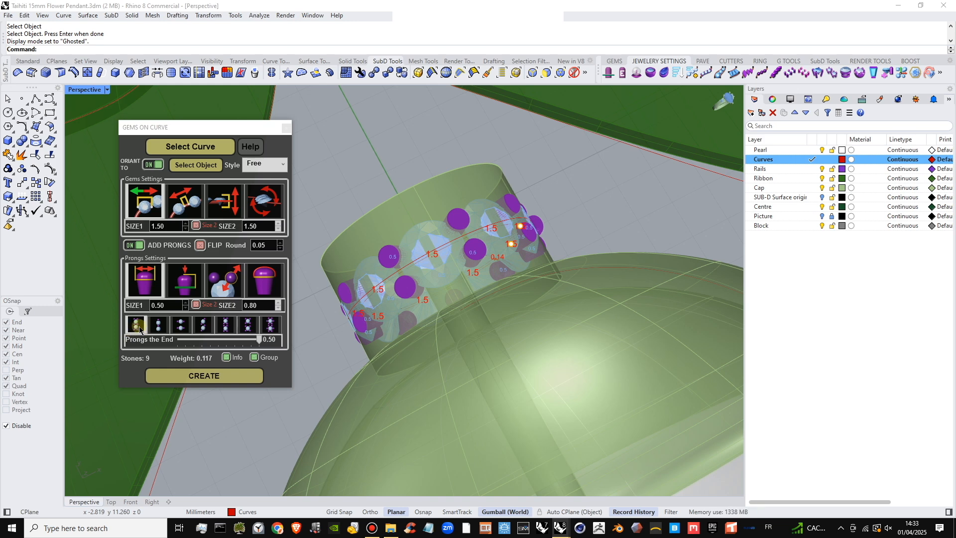
pyautogui.click(205, 325)
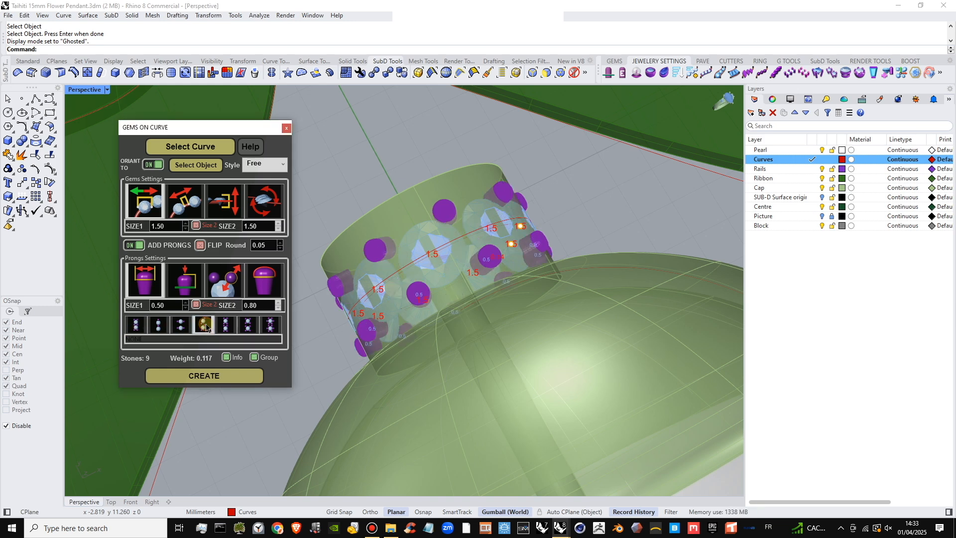
pyautogui.moveTo(430, 291); pyautogui.dragTo(415, 289, button='right')
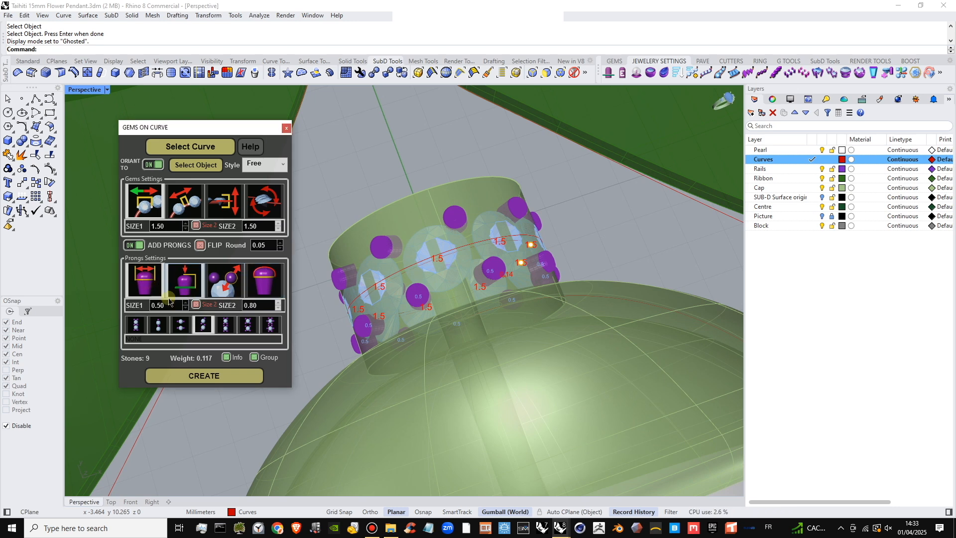
# - Set the prong size to 0.45 and the prong height to 0.40
pyautogui.click(186, 308)
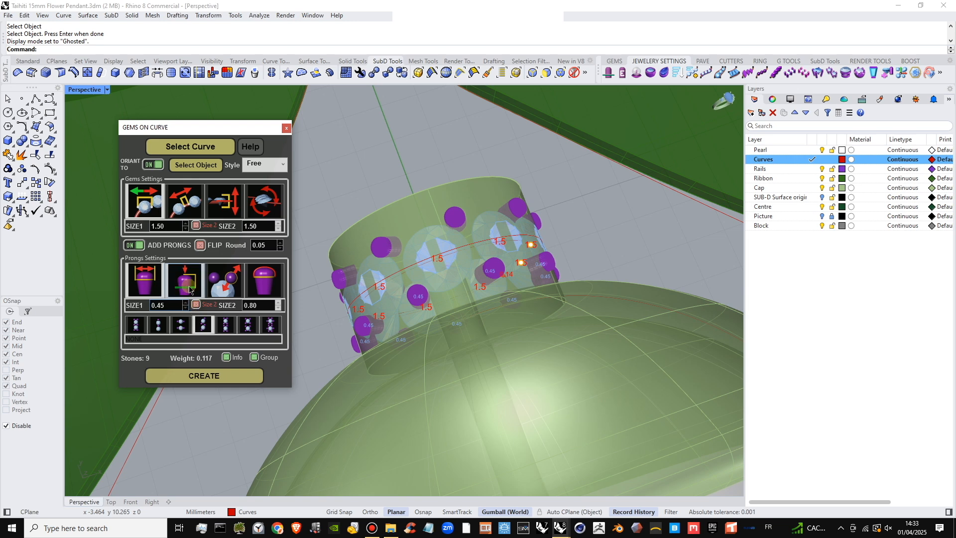
pyautogui.click(194, 289)
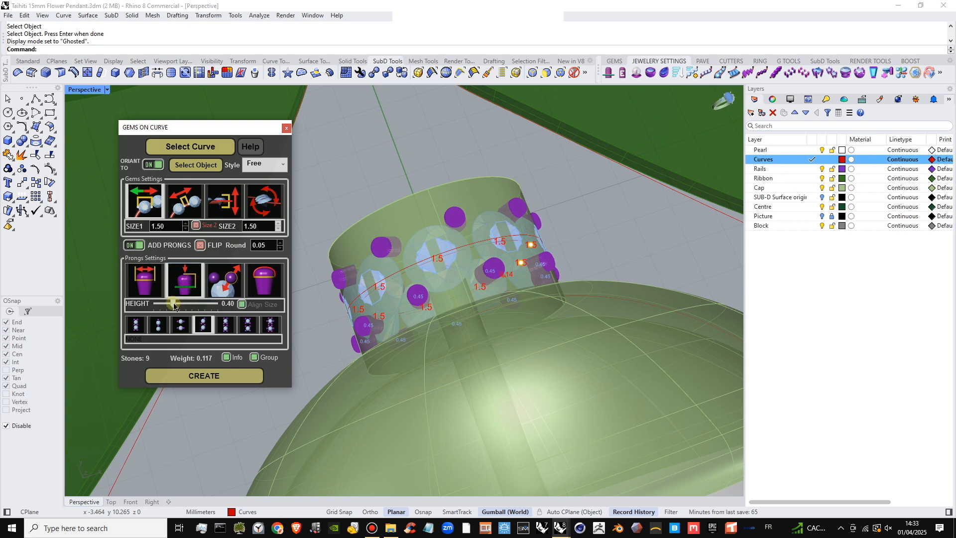
pyautogui.moveTo(174, 306); pyautogui.dragTo(169, 306)
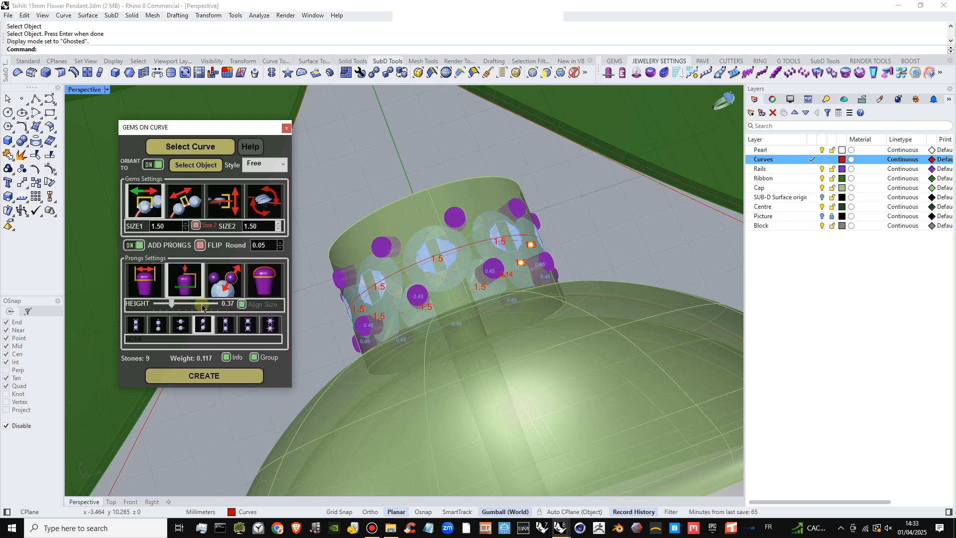
pyautogui.moveTo(444, 302); pyautogui.dragTo(270, 264, button='right')
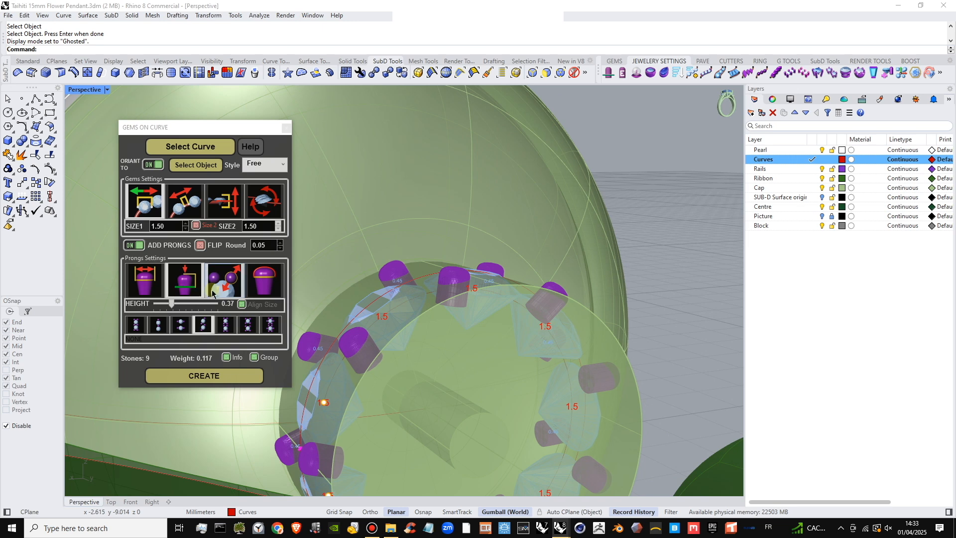
pyautogui.click(213, 293)
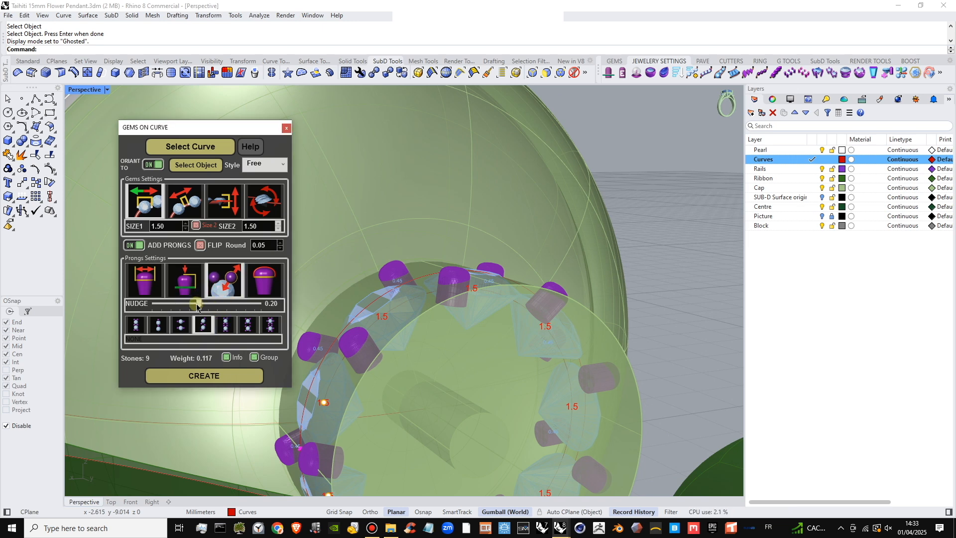
pyautogui.click(184, 280)
pyautogui.moveTo(172, 307); pyautogui.dragTo(173, 307)
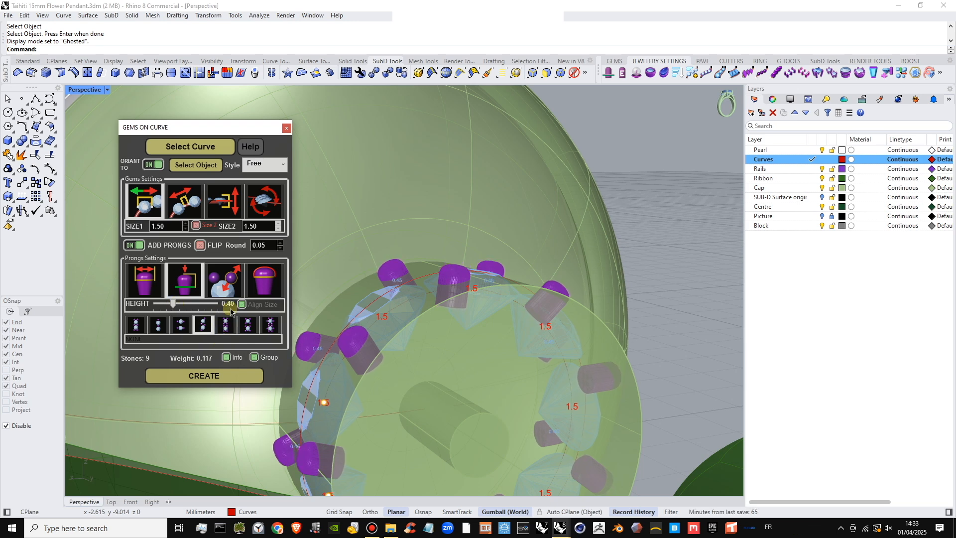
# - Move the prongs closer to the gems by setting their nudge to 0.12
pyautogui.click(226, 287)
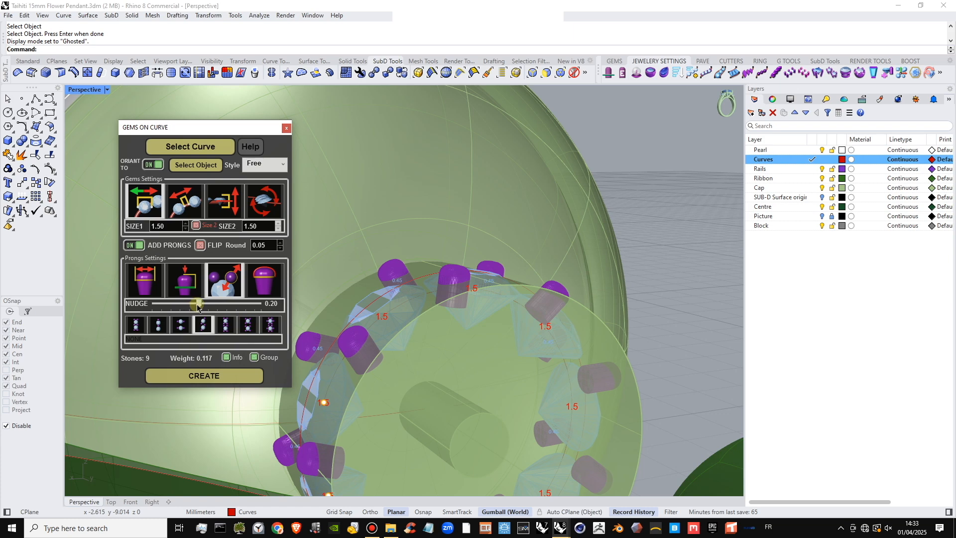
pyautogui.moveTo(198, 306); pyautogui.dragTo(175, 304)
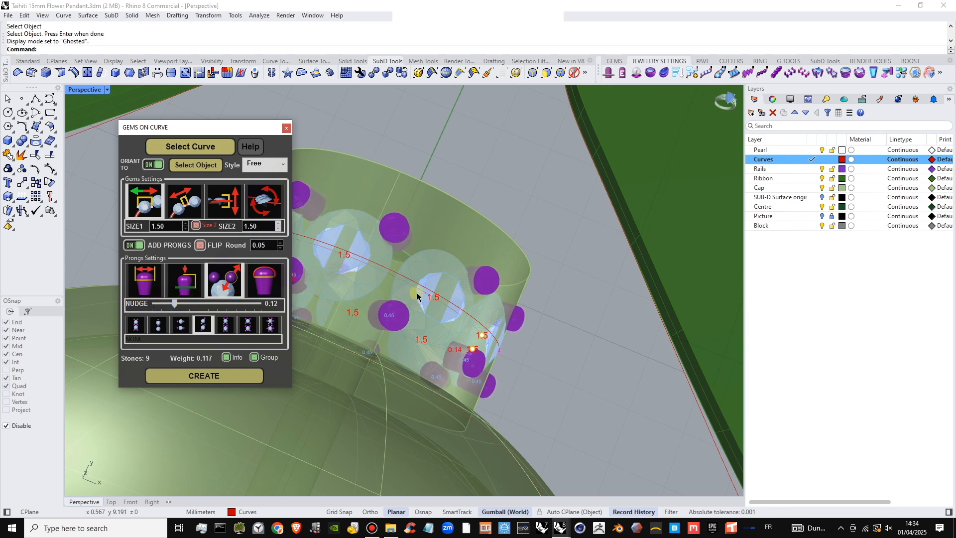
pyautogui.scroll(-2, 416, 295)
pyautogui.moveTo(417, 295); pyautogui.dragTo(446, 304, button='right')
# - Compare prong block styles #2, #3 and #4 on the collar gems and apply Style #5
pyautogui.click(264, 279)
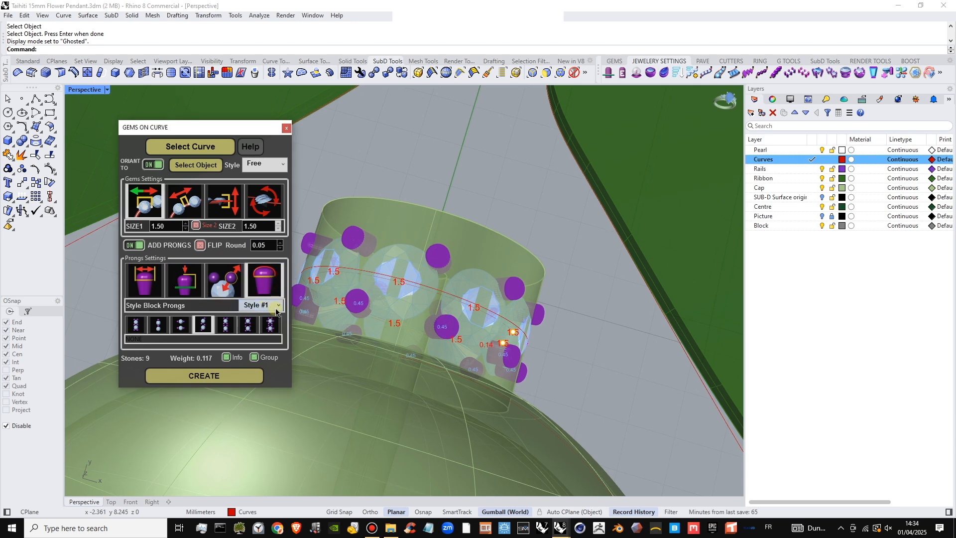
pyautogui.click(277, 306)
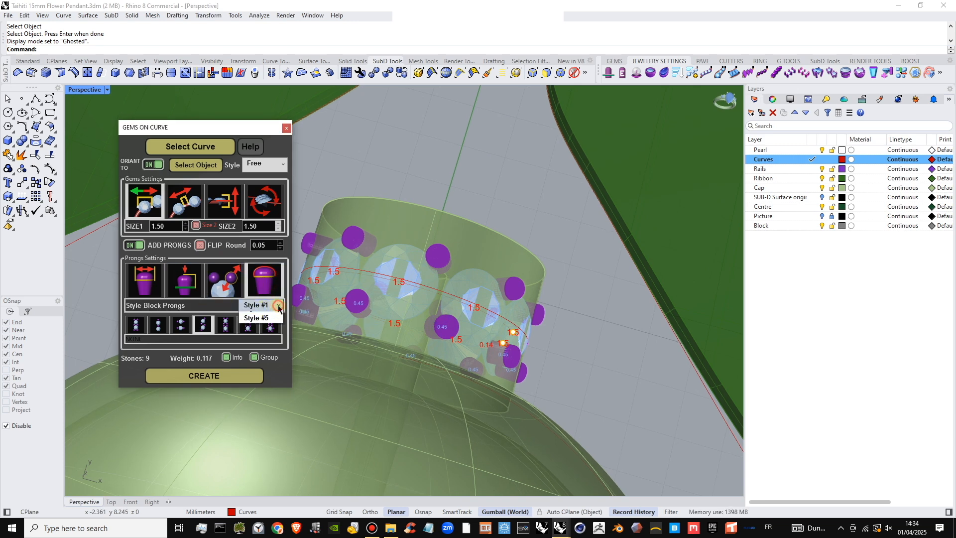
pyautogui.click(273, 326)
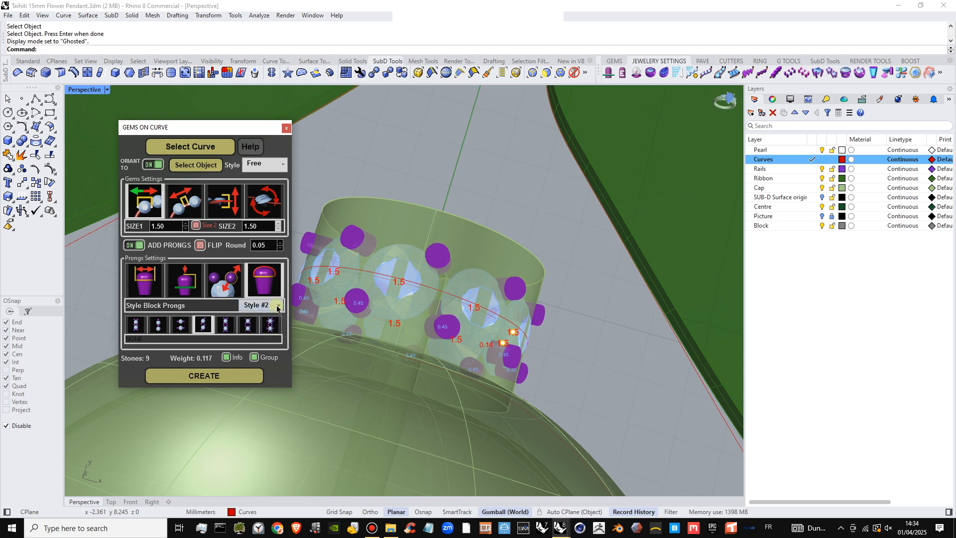
pyautogui.moveTo(312, 304); pyautogui.dragTo(302, 286, button='right')
pyautogui.click(278, 306)
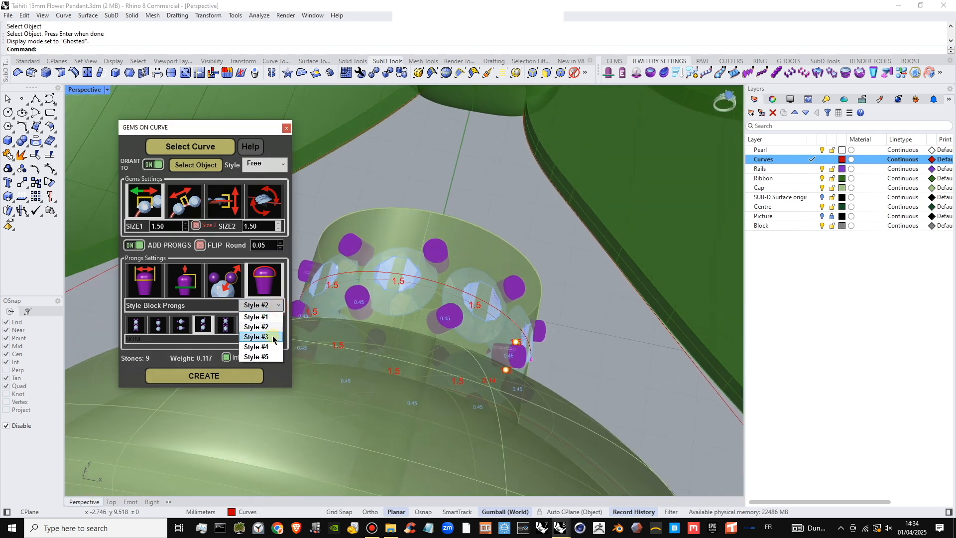
pyautogui.click(273, 338)
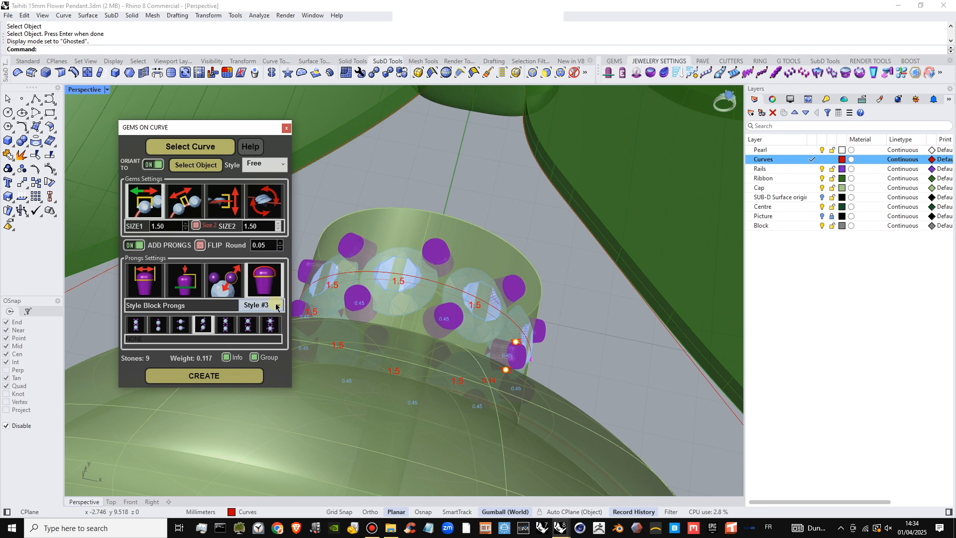
pyautogui.click(277, 306)
pyautogui.click(273, 348)
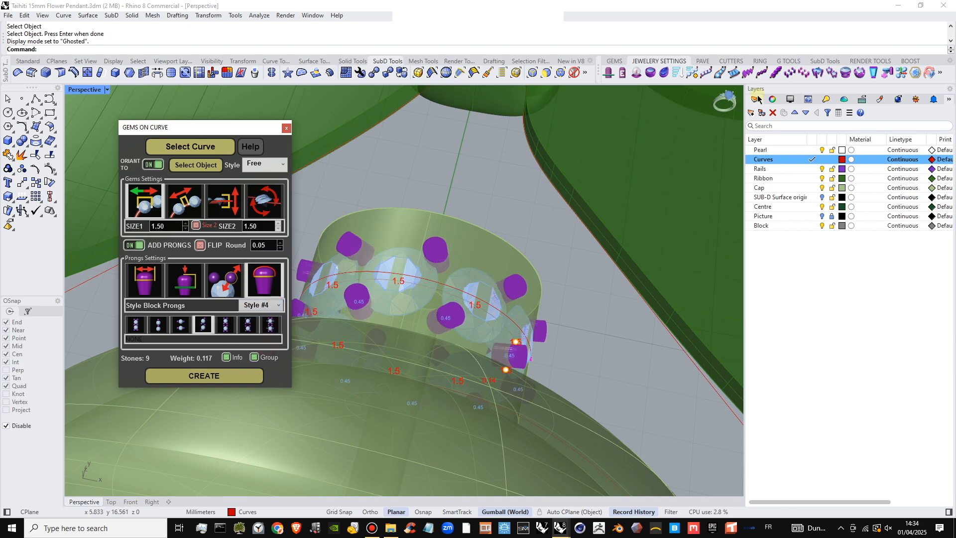
pyautogui.click(281, 306)
pyautogui.click(257, 328)
# - Switch the prongs to the first arrangement and set their nudge to 0.25
pyautogui.moveTo(360, 322); pyautogui.dragTo(435, 334, button='right')
pyautogui.click(135, 324)
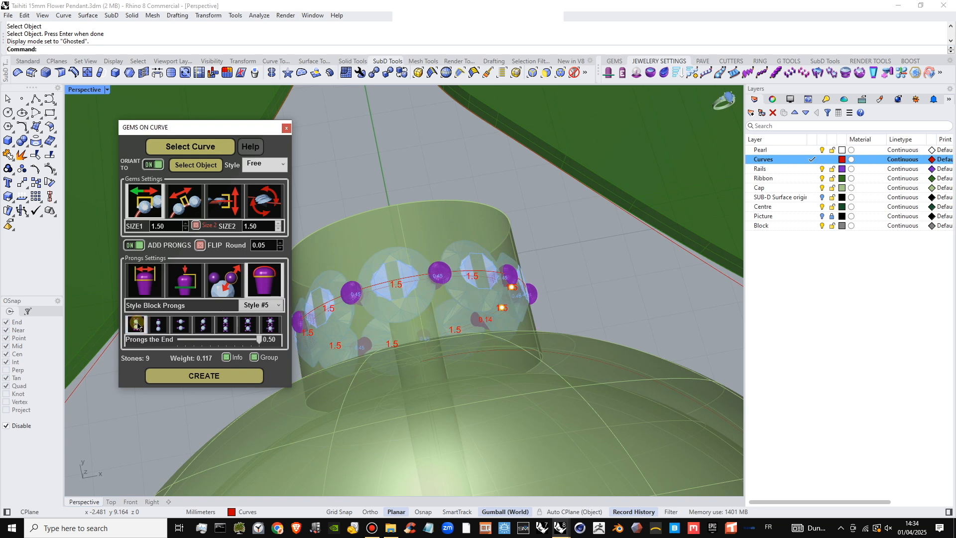
pyautogui.moveTo(359, 317); pyautogui.dragTo(404, 344, button='right')
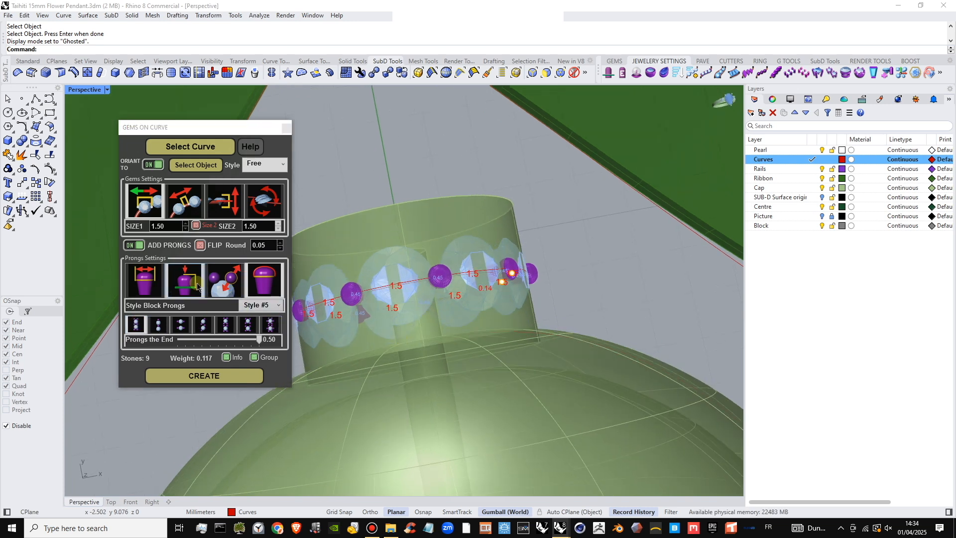
pyautogui.click(229, 288)
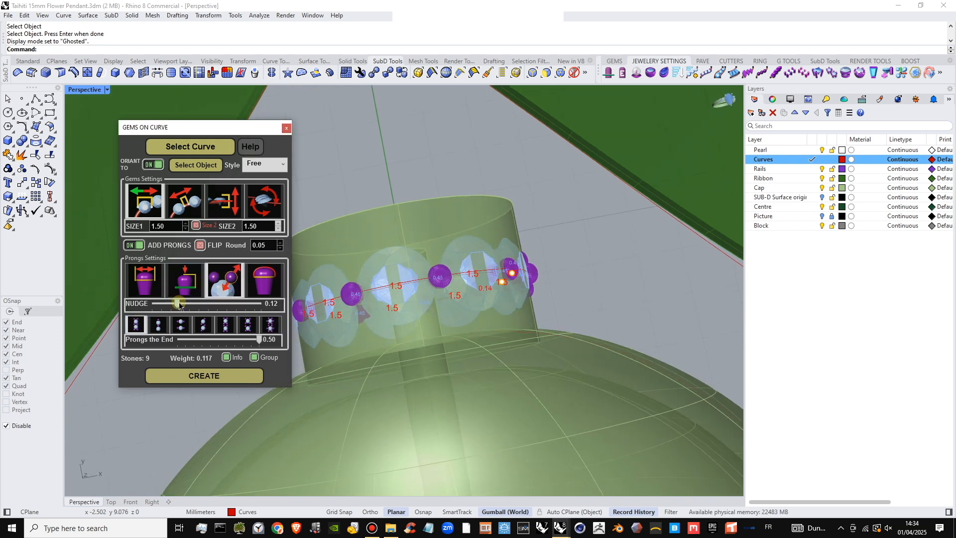
pyautogui.moveTo(166, 304); pyautogui.dragTo(218, 313)
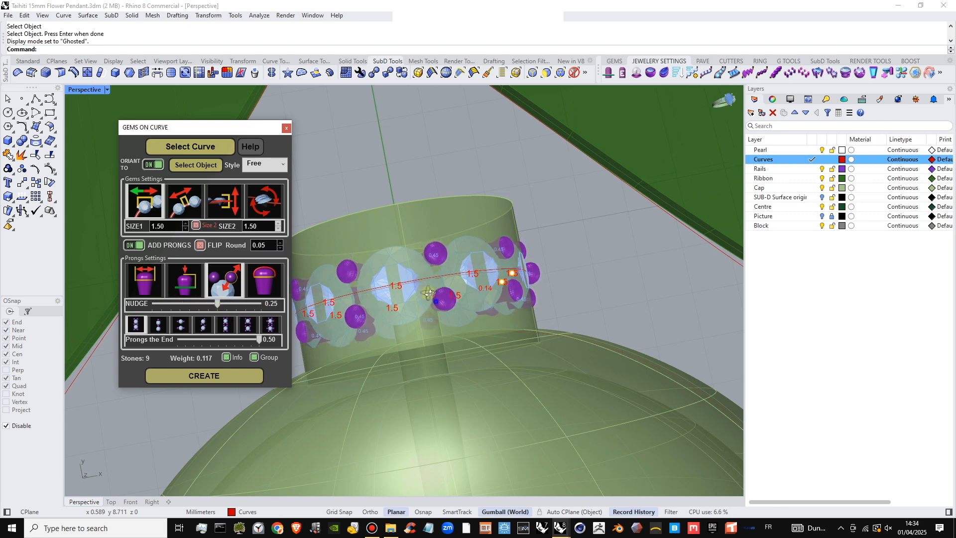
pyautogui.moveTo(429, 293)
pyautogui.mouseDown(button='right')
pyautogui.moveTo(401, 273)
pyautogui.moveTo(417, 280)
pyautogui.mouseUp(button='right')
# - Create the gems and prongs around the collar and close the Gems on Curve tool
pyautogui.click(211, 378)
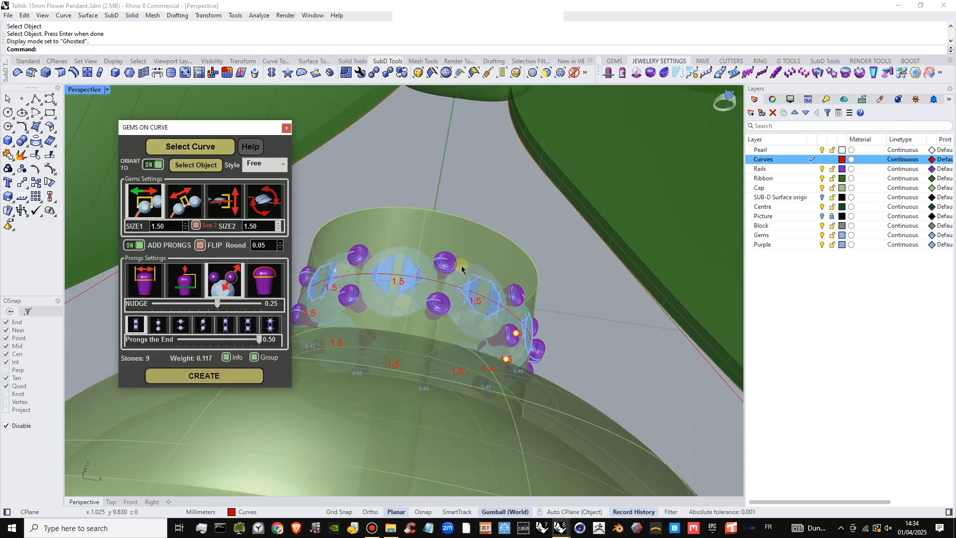
pyautogui.click(286, 129)
pyautogui.scroll(-6, 367, 160)
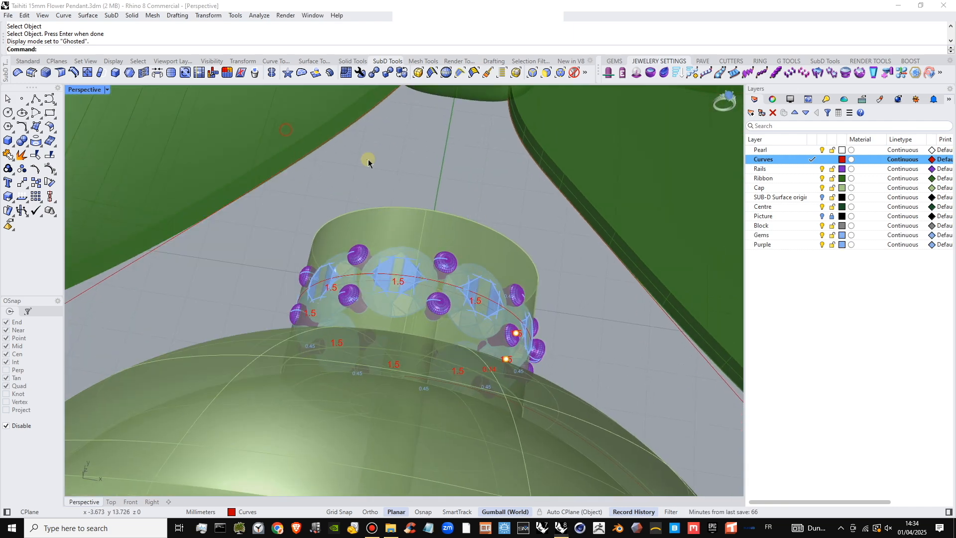
pyautogui.scroll(8, 449, 275)
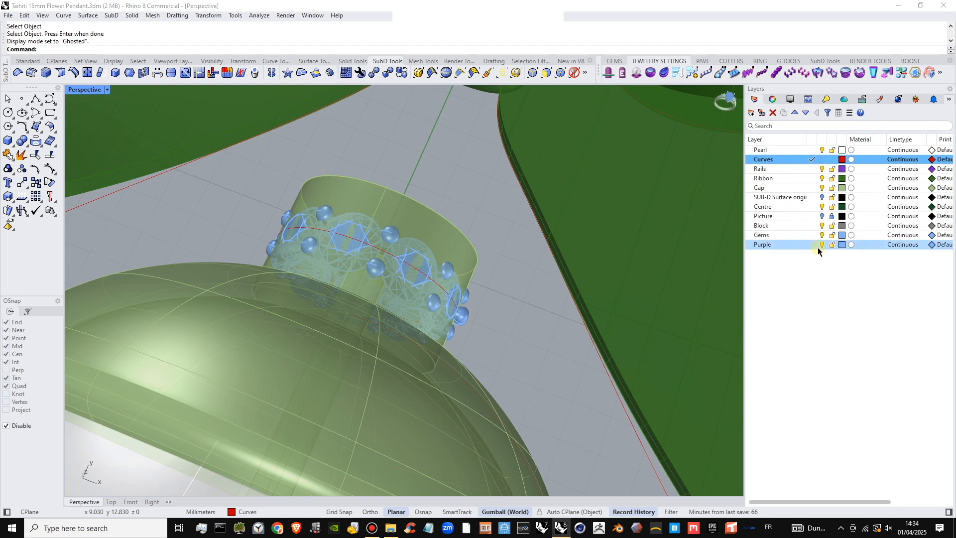
# - Change the Purple layer's colour to magenta with hue 297, saturation 100 and value 88
pyautogui.click(770, 244)
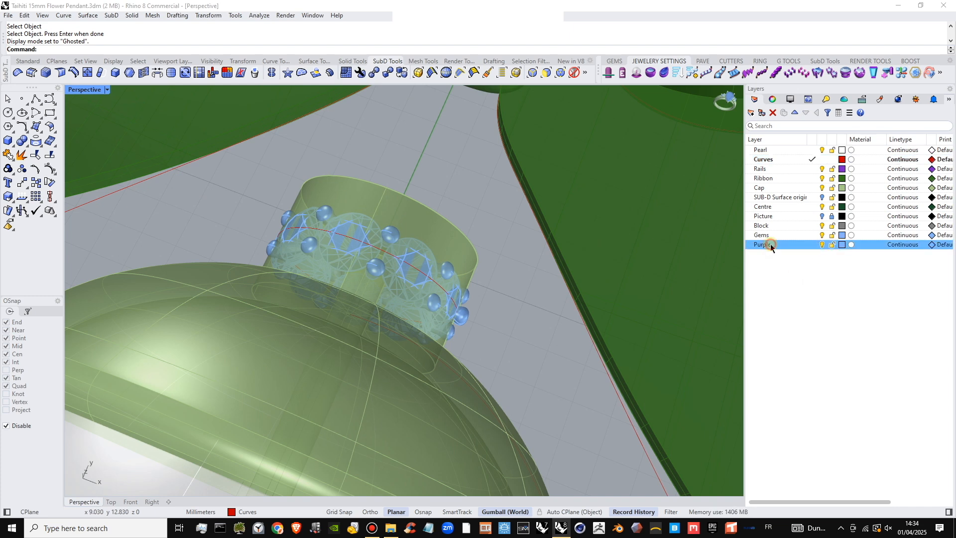
pyautogui.click(843, 245)
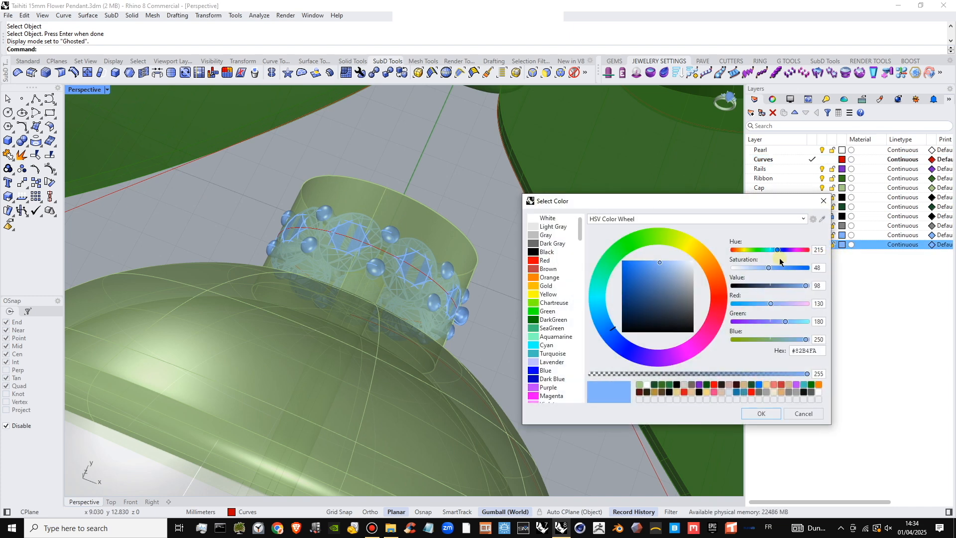
pyautogui.moveTo(784, 253); pyautogui.dragTo(796, 250)
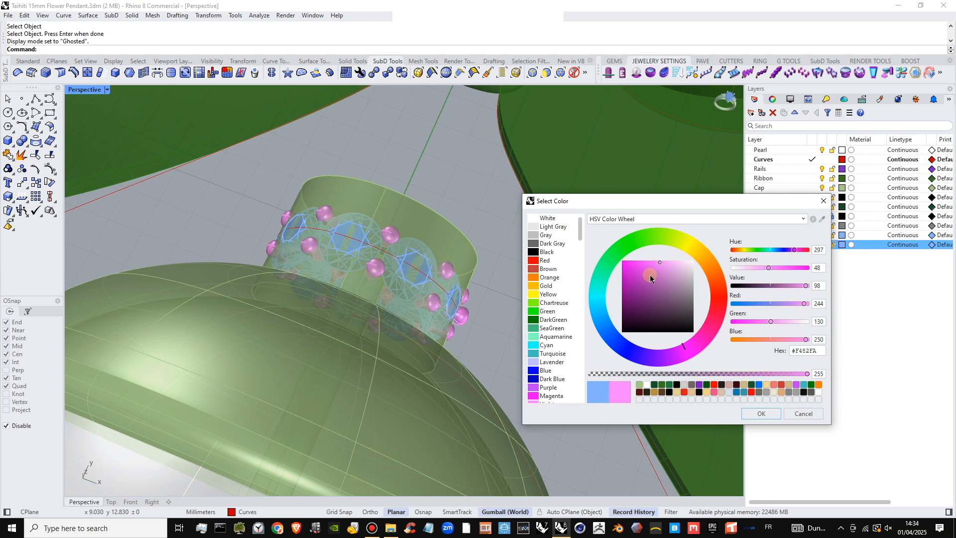
pyautogui.moveTo(651, 277); pyautogui.dragTo(617, 268)
pyautogui.click(758, 413)
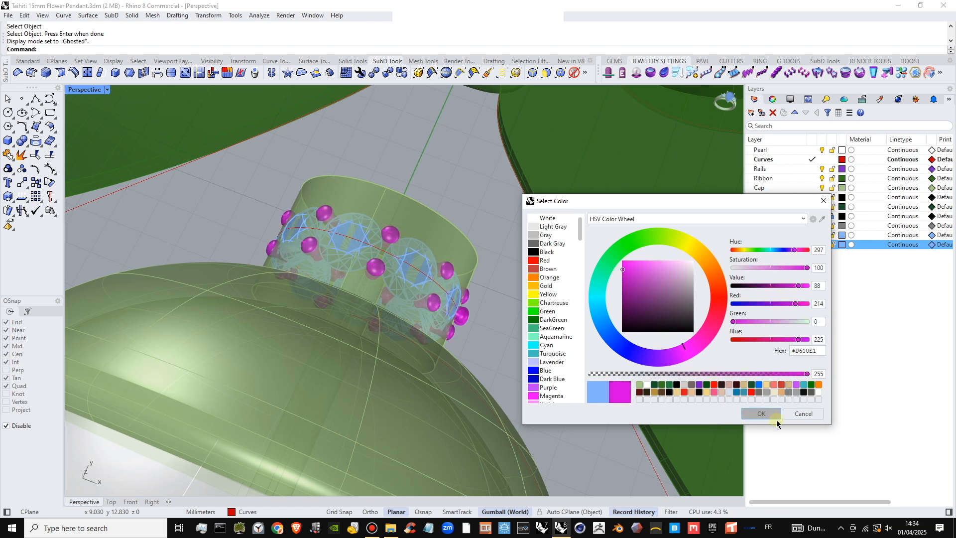
# - Fillet the collar's outer rim edge, at the end away from the cap dome, with a radius of 0.5 mm
pyautogui.moveTo(452, 255); pyautogui.dragTo(456, 282, button='right')
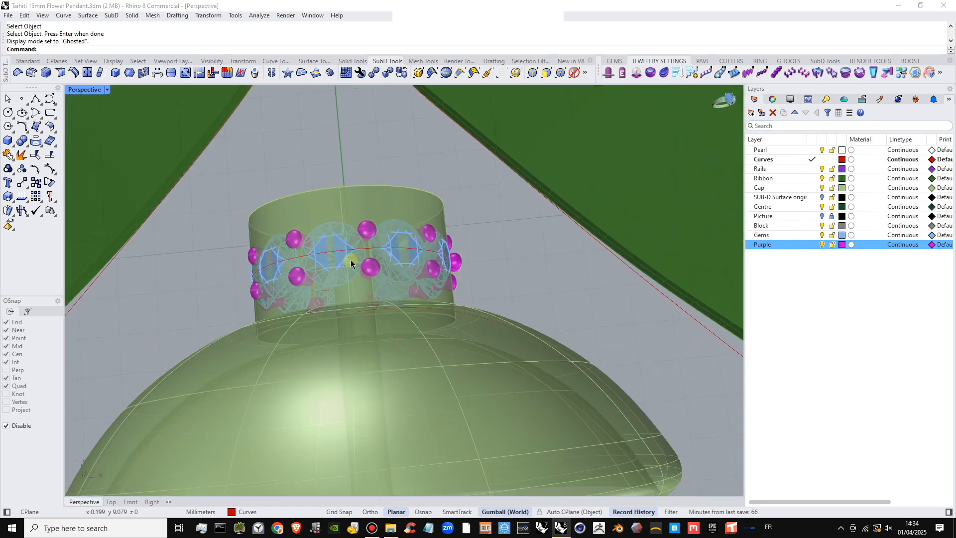
pyautogui.moveTo(348, 260); pyautogui.dragTo(449, 209, button='right')
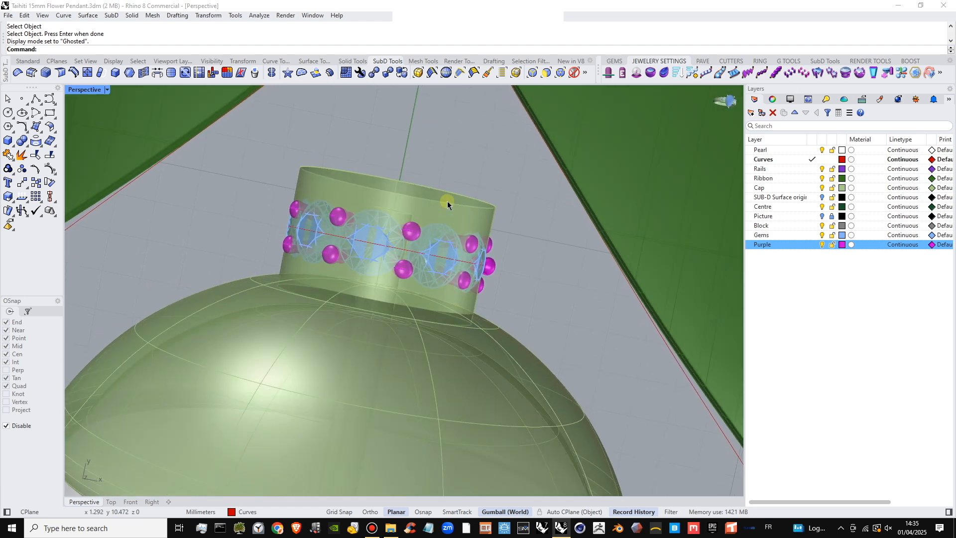
pyautogui.doubleClick(101, 91)
pyautogui.click(274, 192)
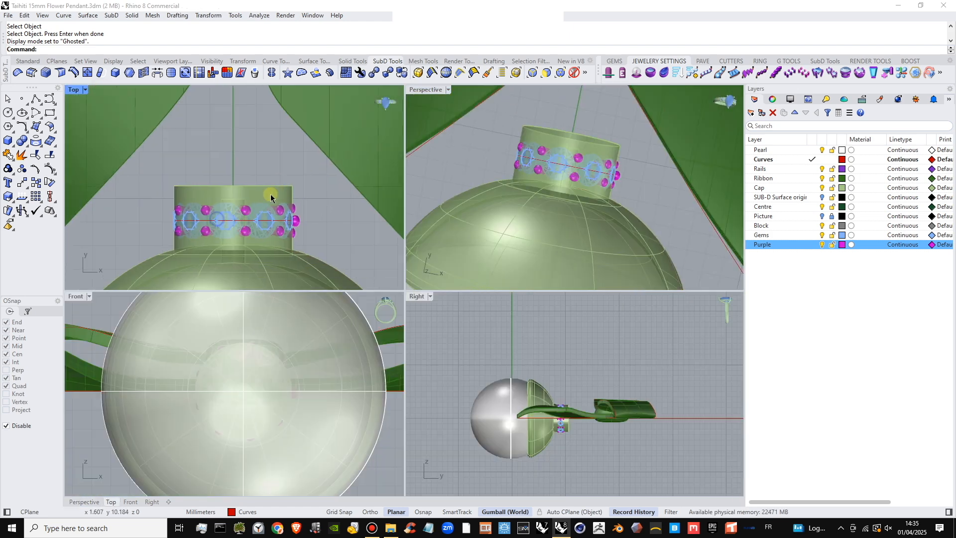
pyautogui.click(26, 145)
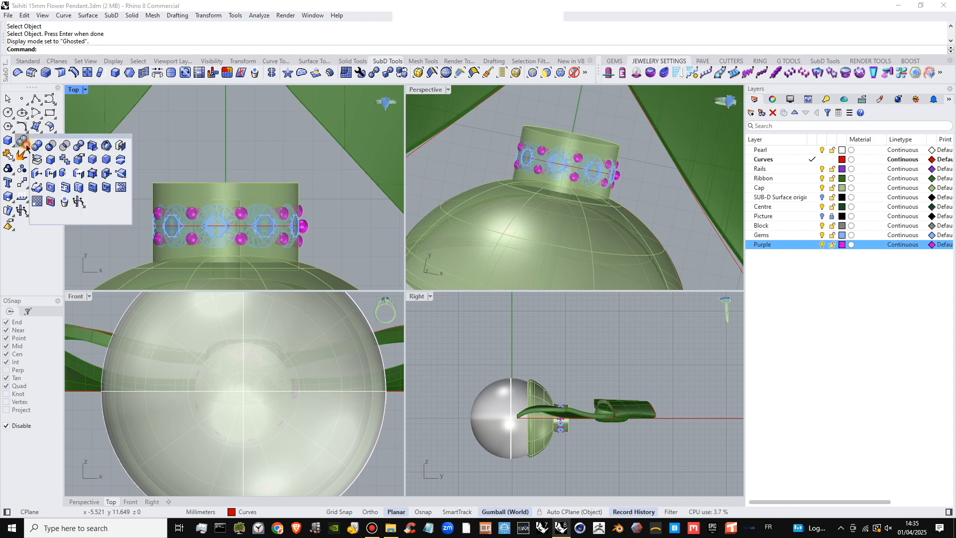
pyautogui.click(92, 160)
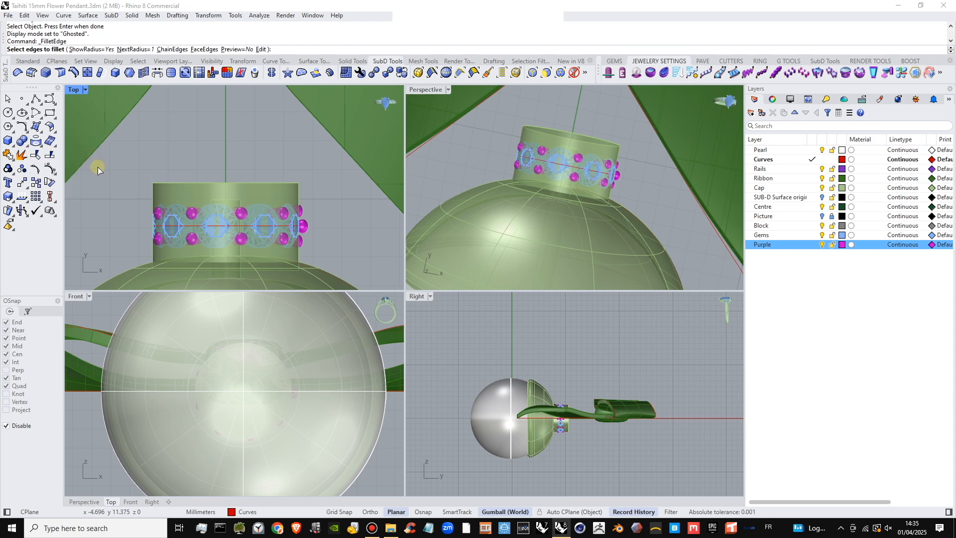
pyautogui.click(244, 186)
pyautogui.press('Return')
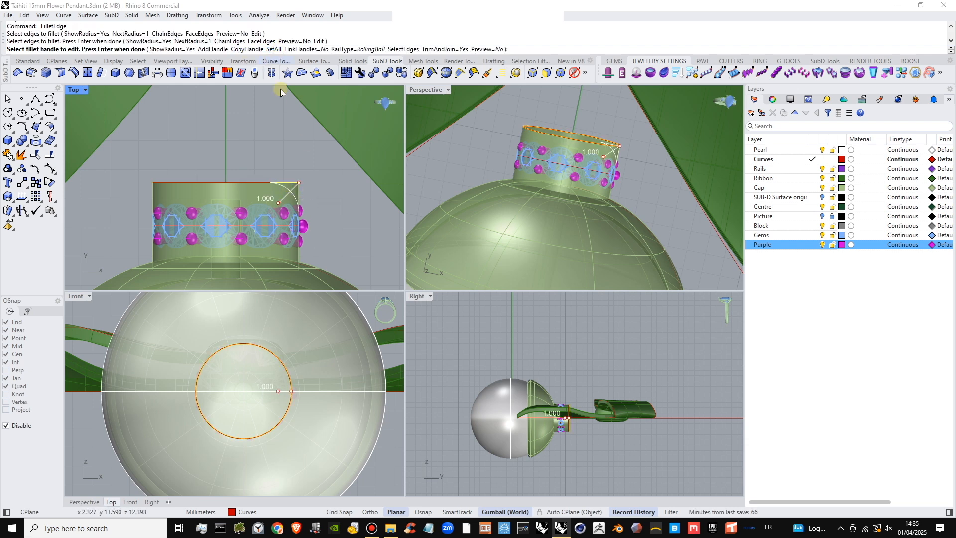
pyautogui.click(279, 204)
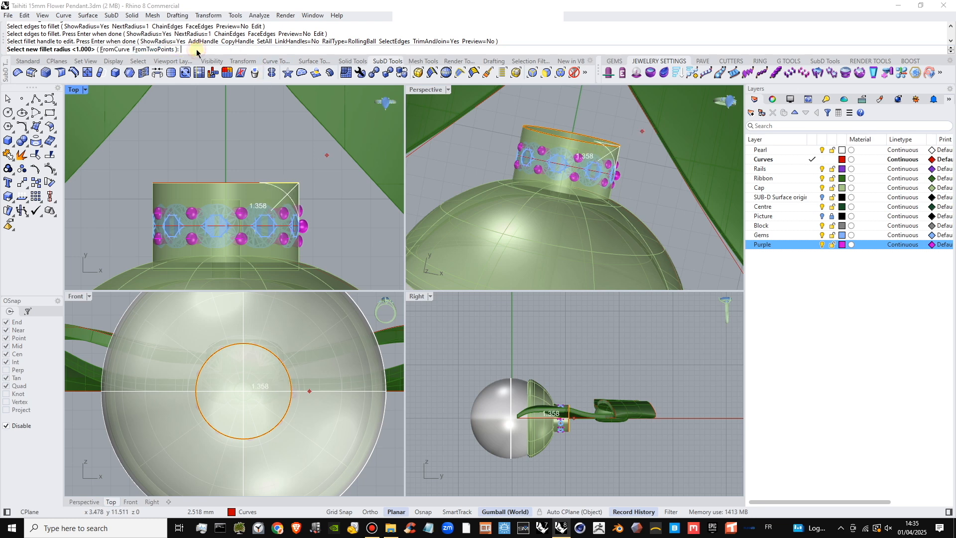
pyautogui.write('.5')
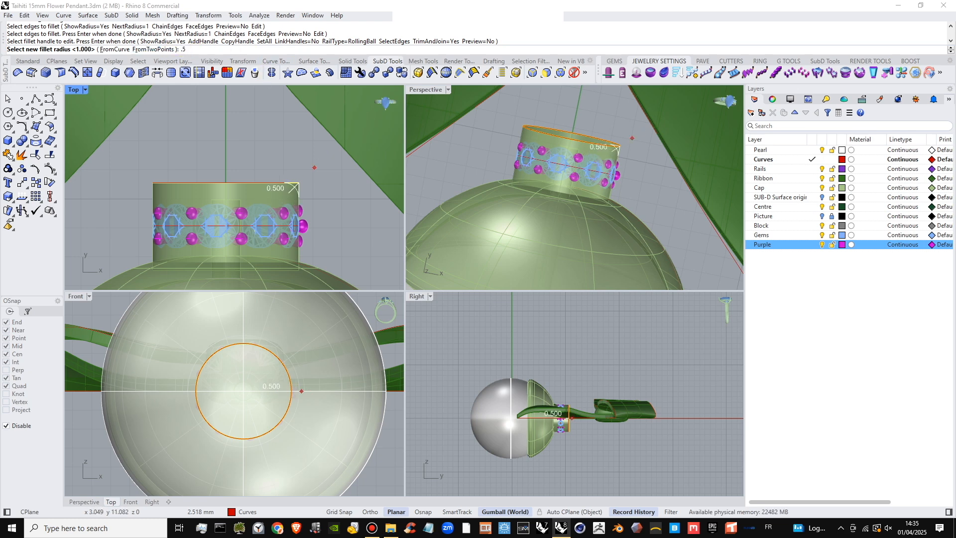
pyautogui.press('Return')
pyautogui.press('Return')
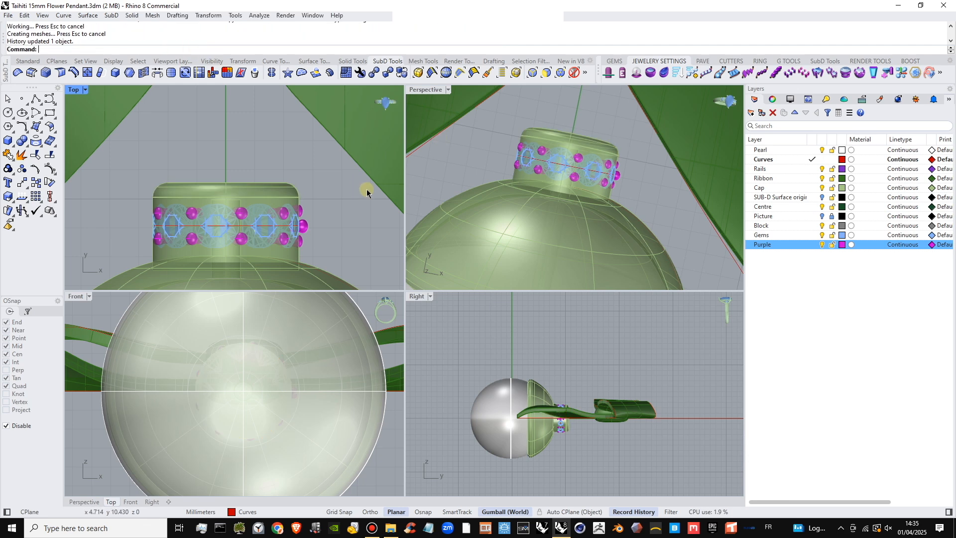
# - Join the cap dome and the filleted collar into one solid with a Boolean union, accepting the break in history
pyautogui.moveTo(582, 173); pyautogui.dragTo(493, 130, button='right')
pyautogui.click(491, 124)
pyautogui.keyDown('shift'); pyautogui.click(518, 139); pyautogui.keyUp('shift')
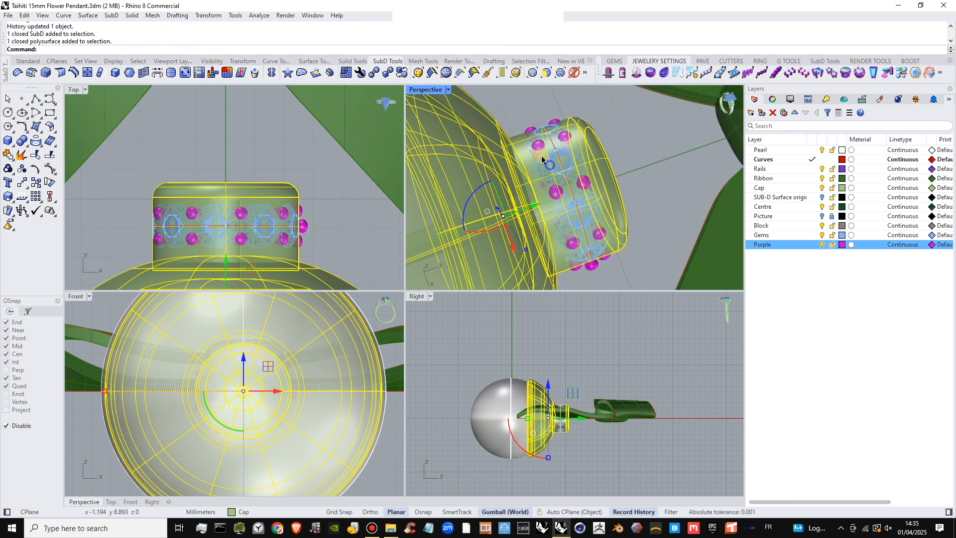
pyautogui.moveTo(547, 163); pyautogui.dragTo(533, 158, button='right')
pyautogui.doubleClick(439, 90)
pyautogui.keyDown('shift'); pyautogui.moveTo(451, 222); pyautogui.dragTo(466, 168, button='right'); pyautogui.keyUp('shift')
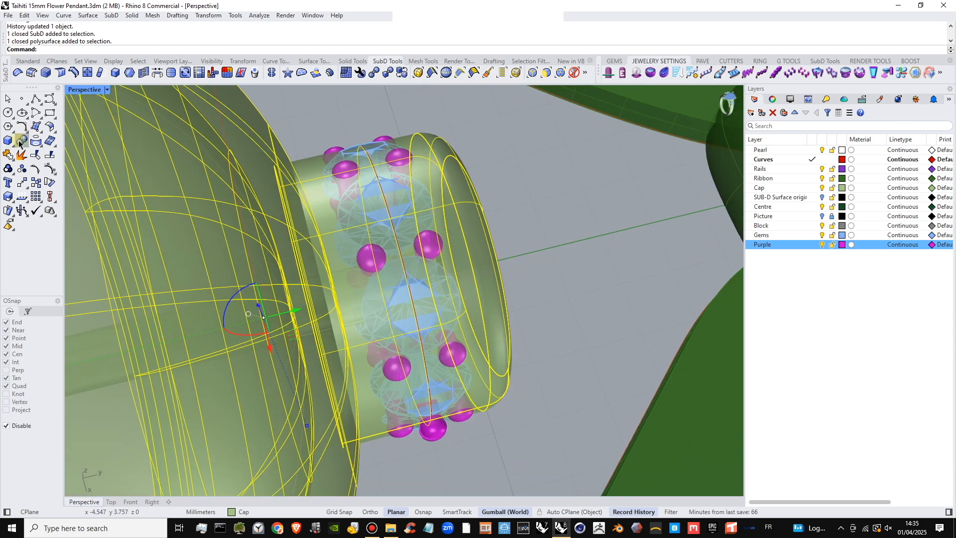
pyautogui.click(21, 141)
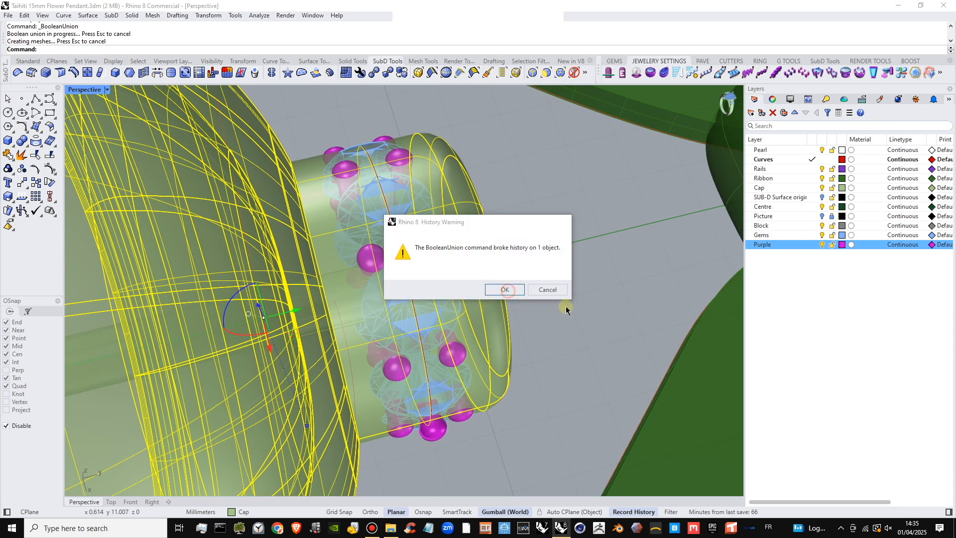
pyautogui.click(498, 286)
pyautogui.moveTo(503, 255); pyautogui.dragTo(474, 236, button='right')
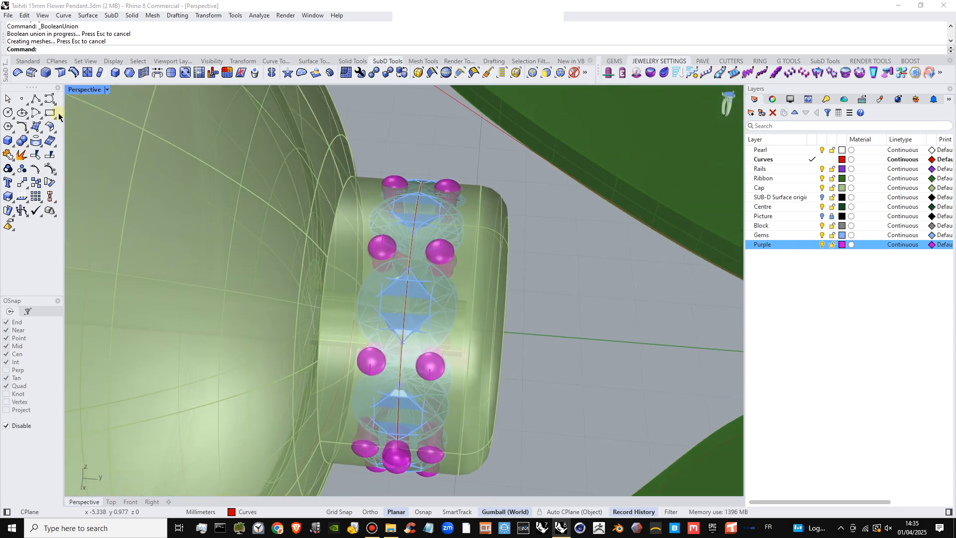
# - Duplicate the collar's edge loop beside the cap dome and the loop where its outer fillet begins as curves
pyautogui.click(42, 150)
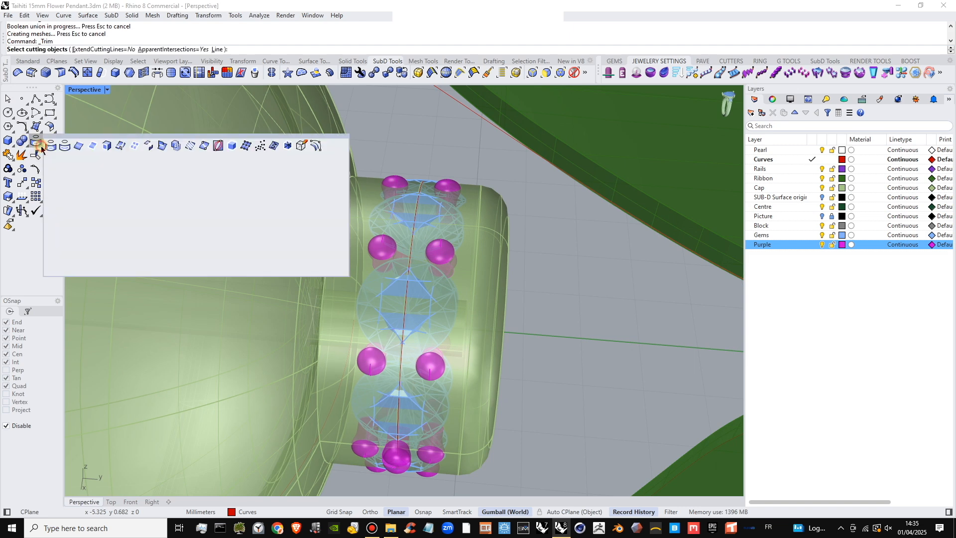
pyautogui.click(80, 145)
pyautogui.click(339, 215)
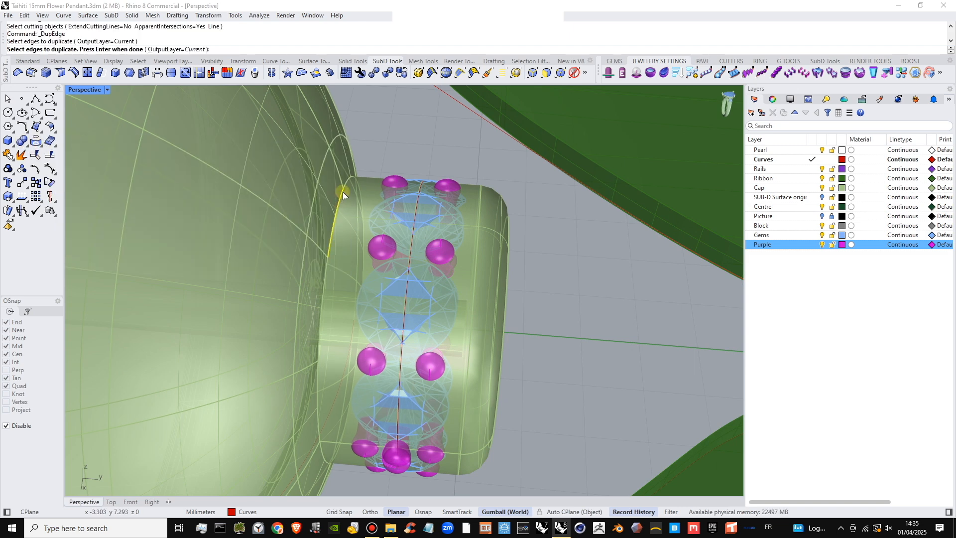
pyautogui.click(343, 192)
pyautogui.click(369, 220)
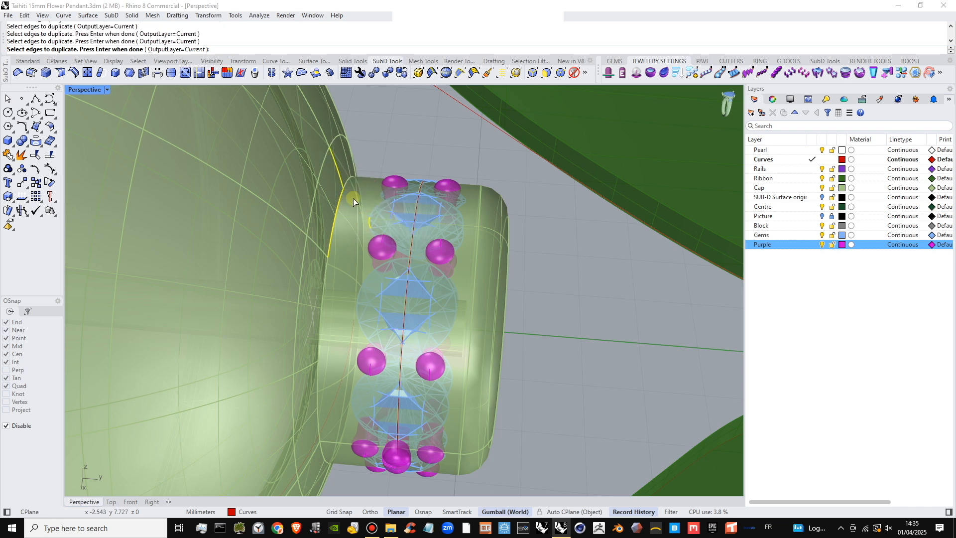
pyautogui.doubleClick(342, 193)
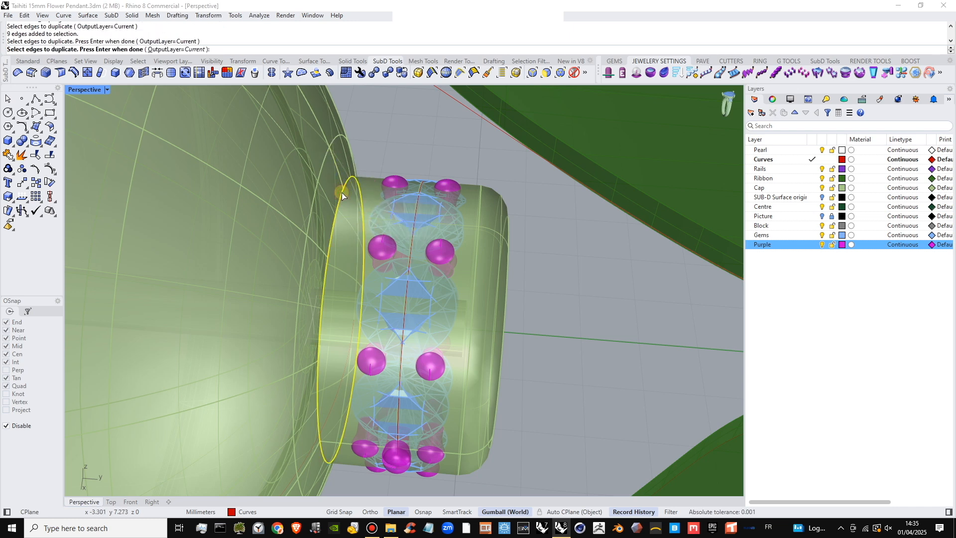
pyautogui.click(479, 242)
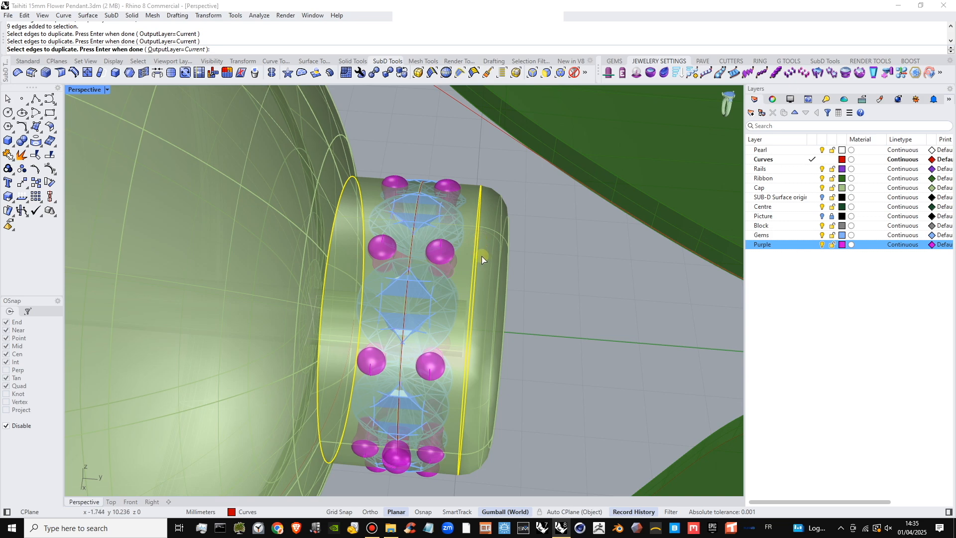
pyautogui.moveTo(482, 256); pyautogui.dragTo(438, 249, button='right')
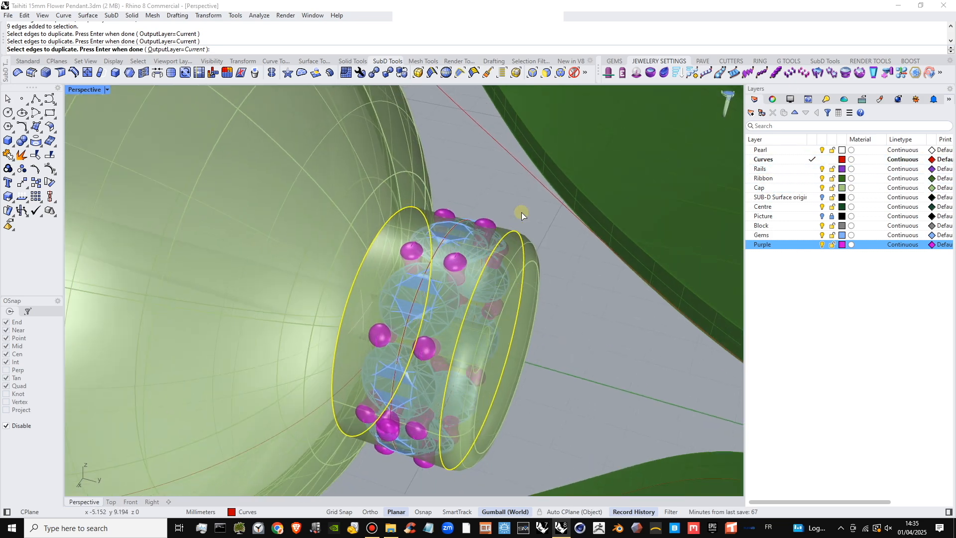
pyautogui.press('Return')
# - Move the duplicated curve at the collar's filleted end slightly toward the cap dome, accepting the break in history
pyautogui.moveTo(521, 212); pyautogui.dragTo(522, 254, button='right')
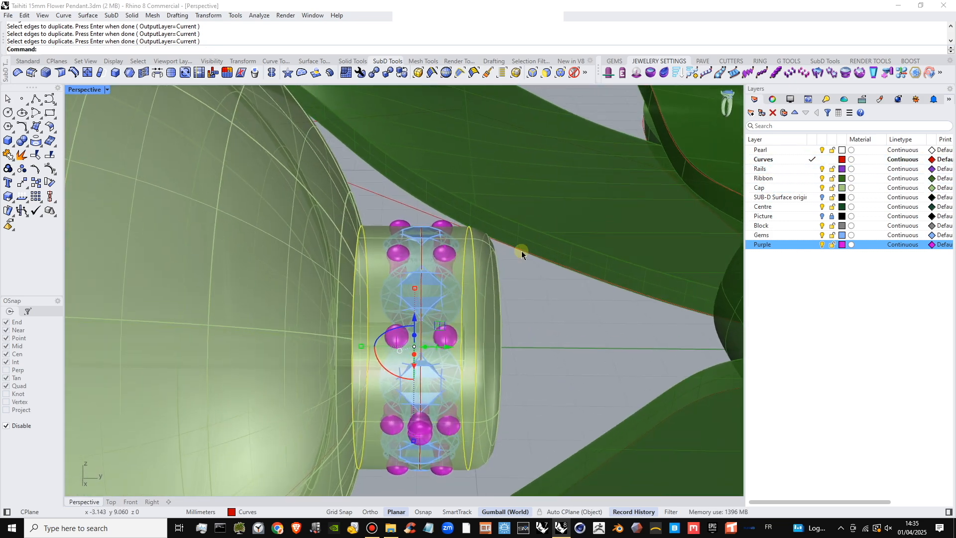
pyautogui.scroll(3, 518, 262)
pyautogui.click(501, 278)
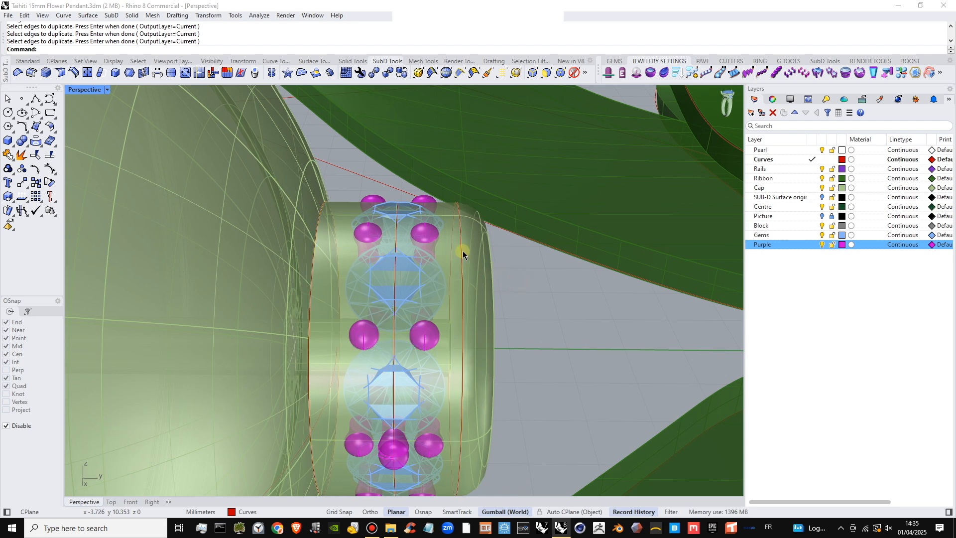
pyautogui.click(462, 251)
pyautogui.click(488, 282)
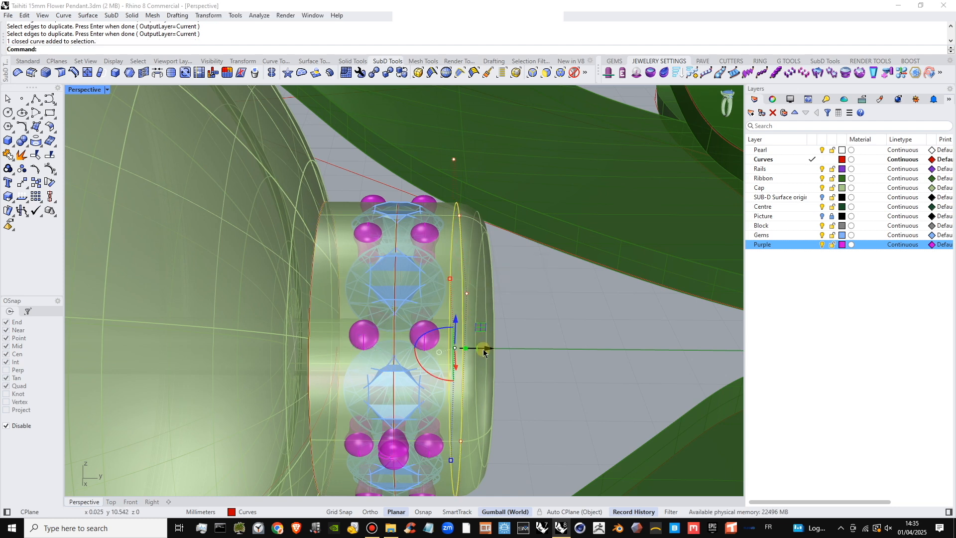
pyautogui.moveTo(483, 351); pyautogui.dragTo(481, 351)
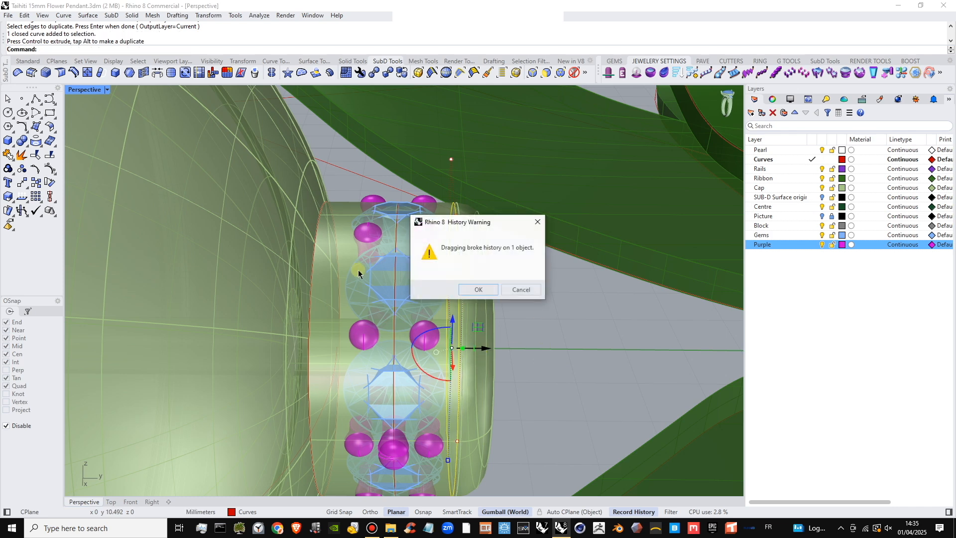
pyautogui.click(479, 286)
# - Join the duplicated edge segments beside the cap dome into one closed curve
pyautogui.click(323, 288)
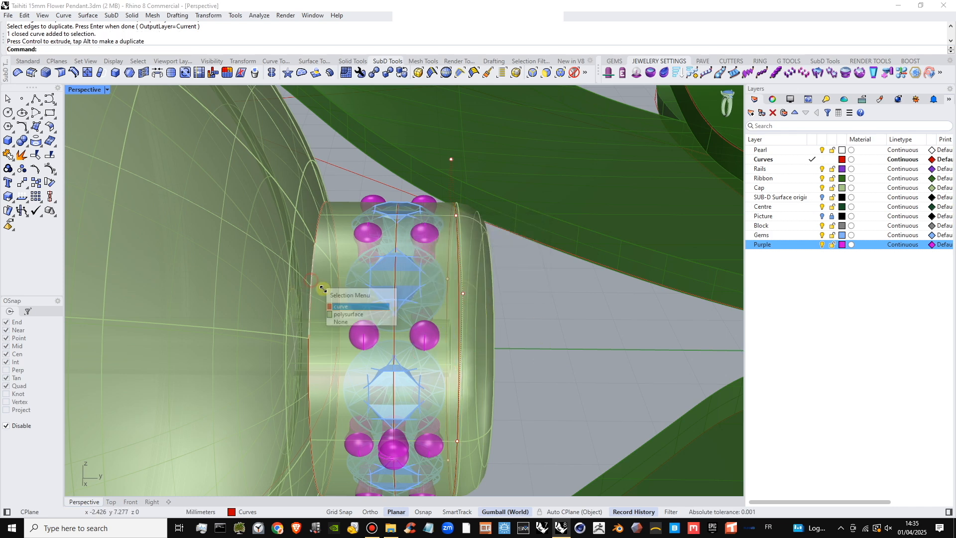
pyautogui.click(343, 306)
pyautogui.scroll(-4, 350, 223)
pyautogui.moveTo(350, 223); pyautogui.dragTo(316, 167, button='right')
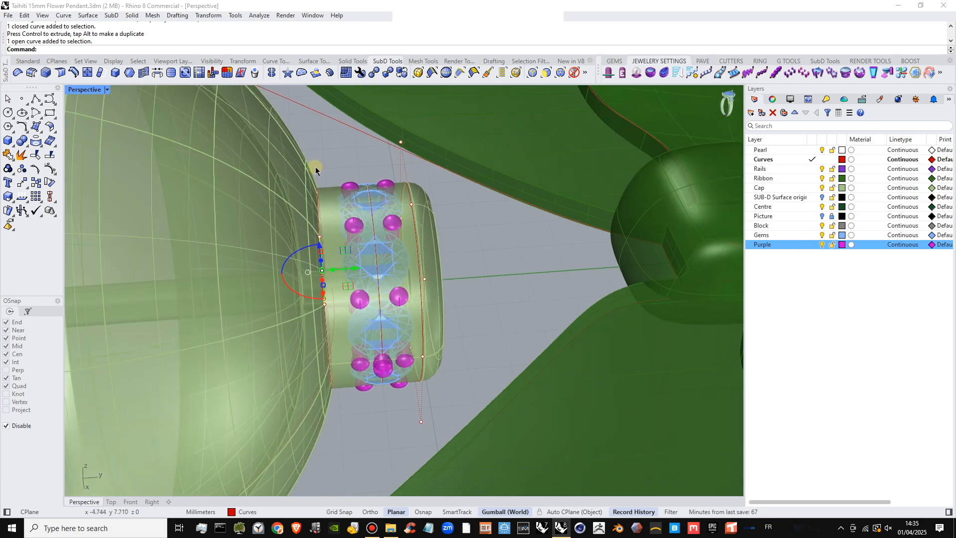
pyautogui.moveTo(332, 337); pyautogui.dragTo(345, 415)
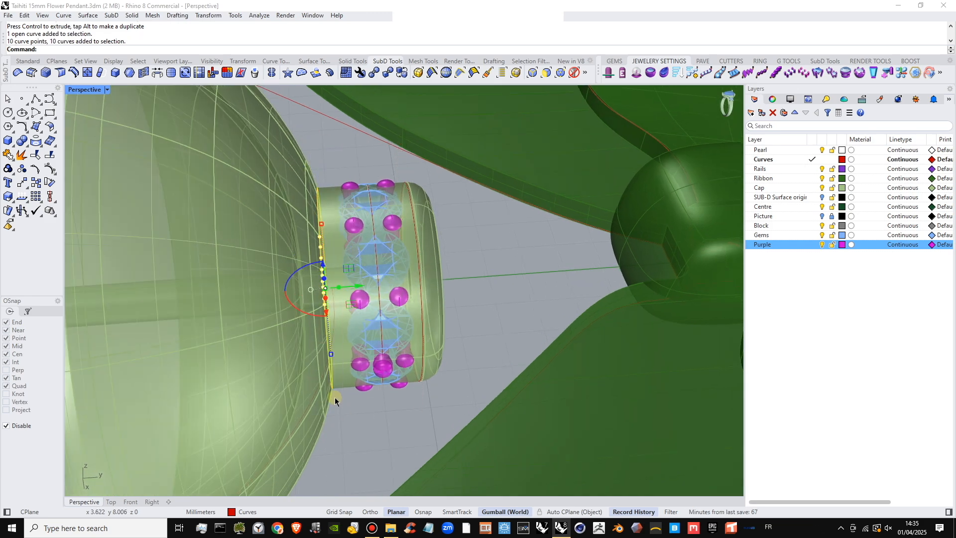
pyautogui.moveTo(335, 396); pyautogui.dragTo(328, 351, button='right')
pyautogui.click(7, 154)
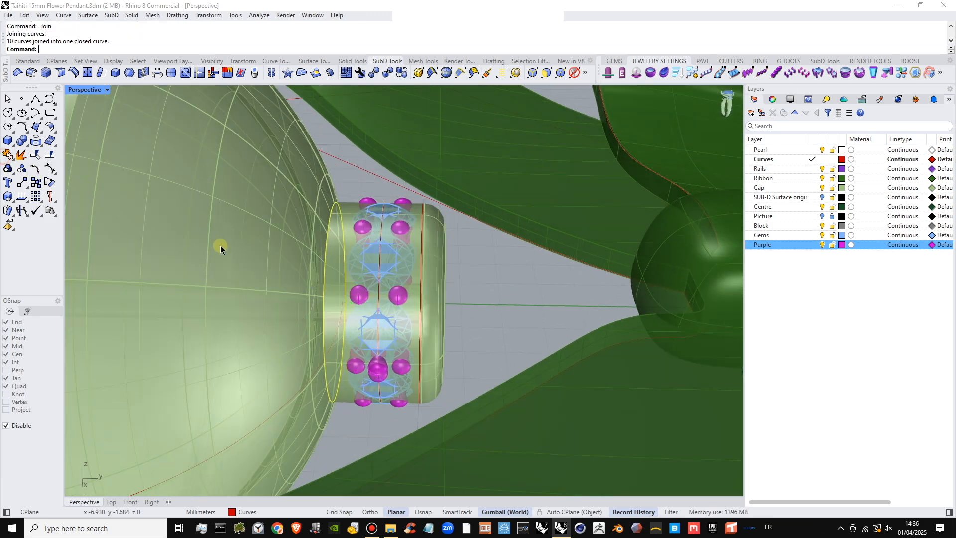
pyautogui.click(499, 289)
# - Shift the joined dome-side curve slightly along the collar, away from the cap dome
pyautogui.moveTo(319, 292); pyautogui.dragTo(348, 294, button='right')
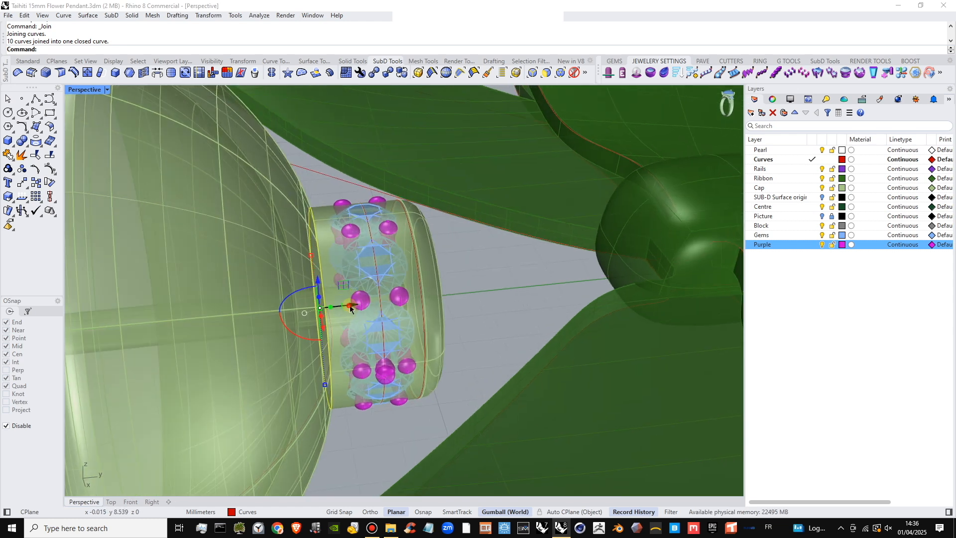
pyautogui.moveTo(351, 307); pyautogui.dragTo(354, 306)
pyautogui.moveTo(391, 317); pyautogui.dragTo(366, 299, button='right')
pyautogui.moveTo(335, 309); pyautogui.dragTo(342, 309)
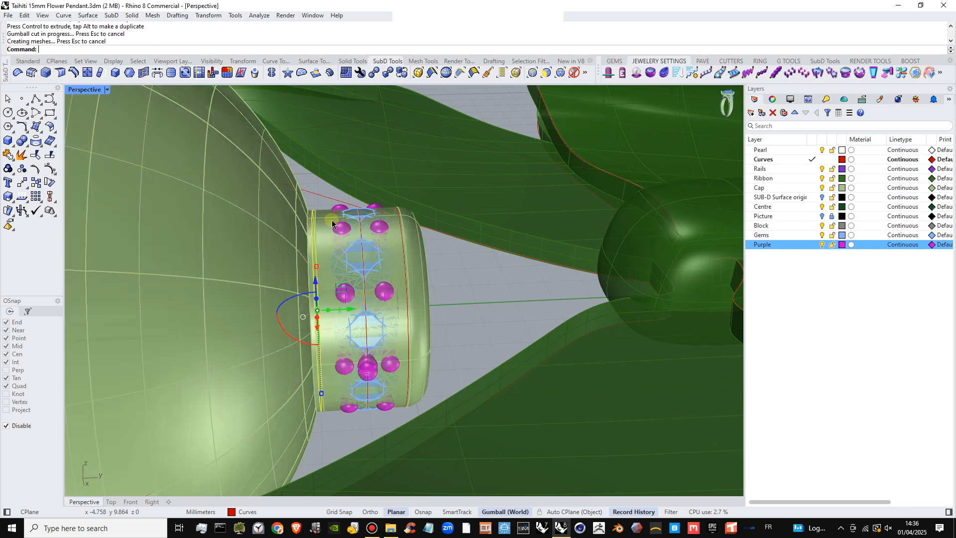
# - Pull the open collar polysurface off the cap toward the bow and delete it
pyautogui.click(336, 223)
pyautogui.click(354, 241)
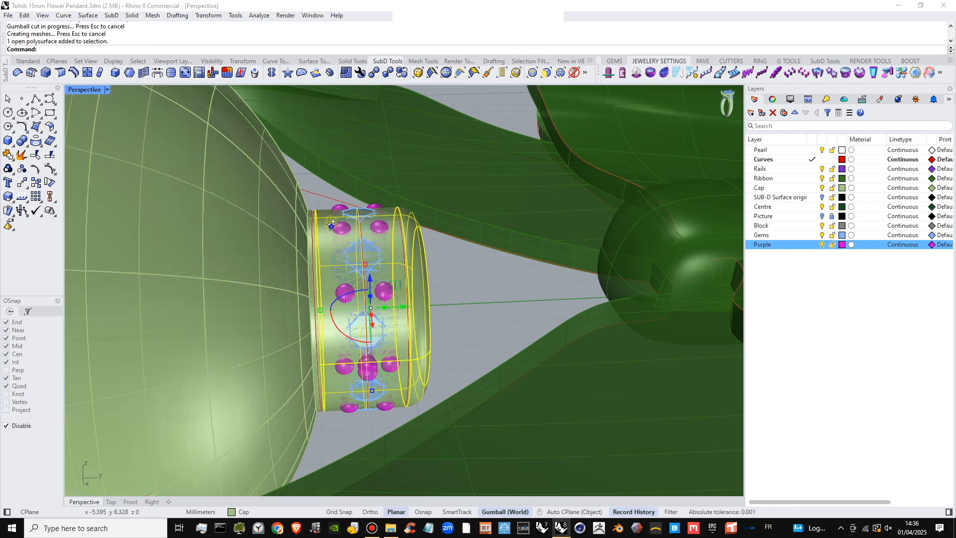
pyautogui.moveTo(351, 242)
pyautogui.mouseDown(button='right')
pyautogui.moveTo(315, 206)
pyautogui.moveTo(365, 244)
pyautogui.mouseUp(button='right')
pyautogui.click(457, 290)
pyautogui.moveTo(458, 290); pyautogui.dragTo(422, 272, button='right')
pyautogui.click(422, 273)
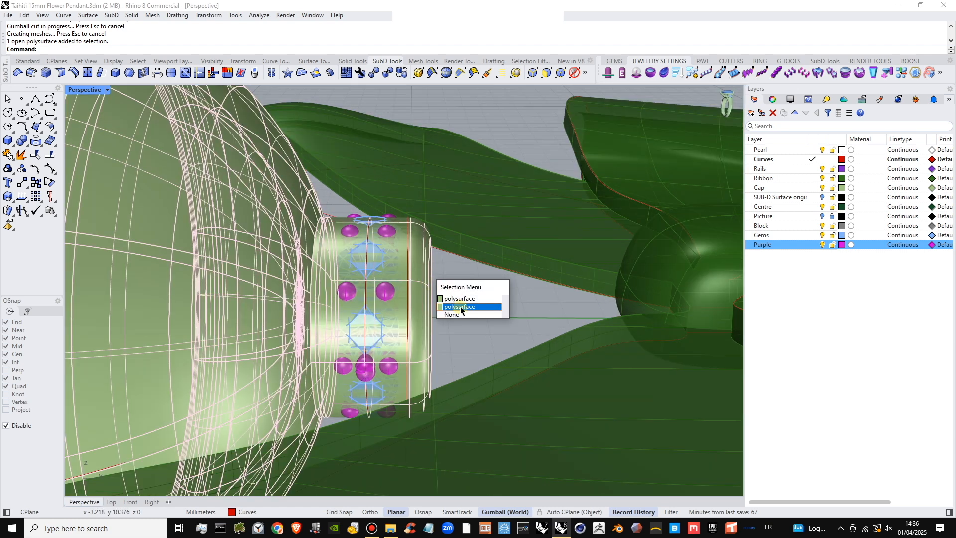
pyautogui.click(460, 307)
pyautogui.click(419, 275)
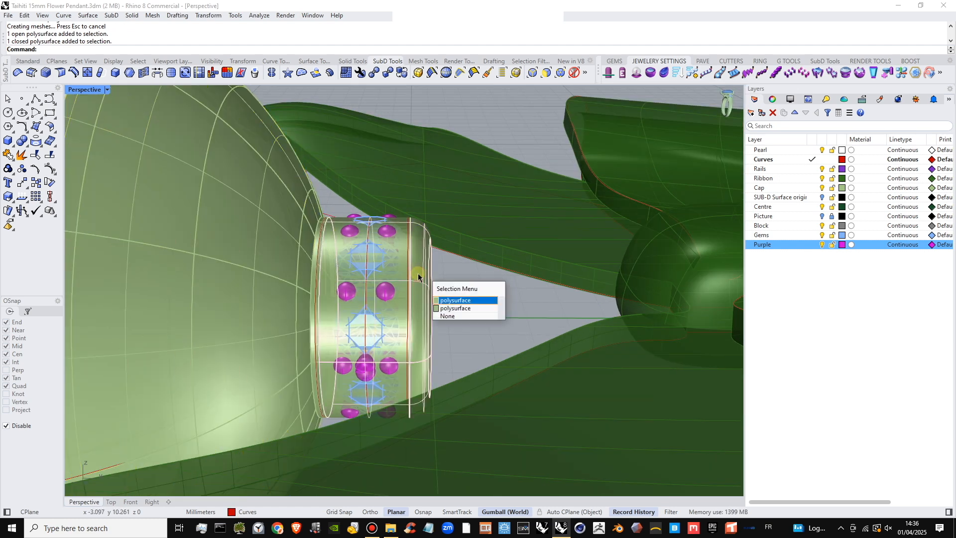
pyautogui.click(452, 300)
pyautogui.moveTo(452, 300); pyautogui.dragTo(418, 273, button='right')
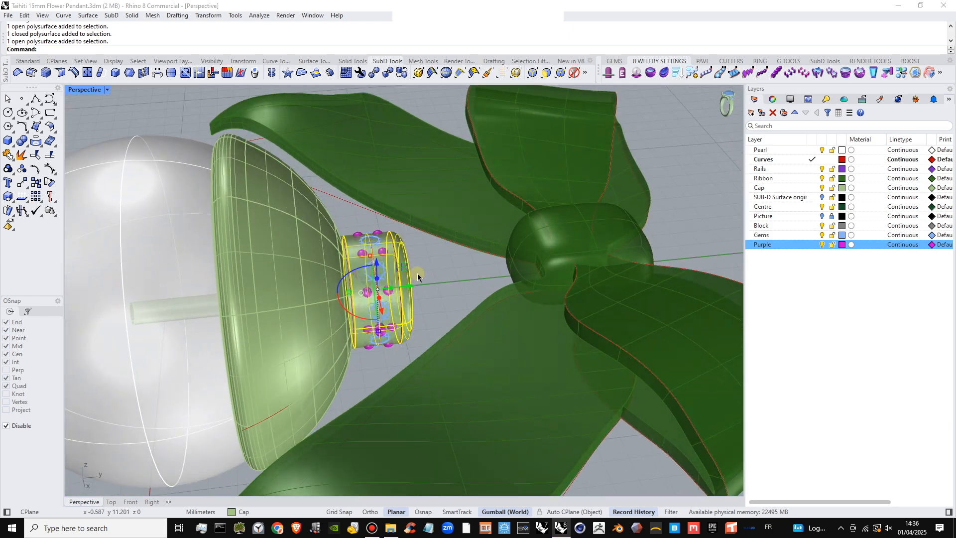
pyautogui.moveTo(476, 290); pyautogui.dragTo(488, 291)
pyautogui.scroll(2, 480, 282)
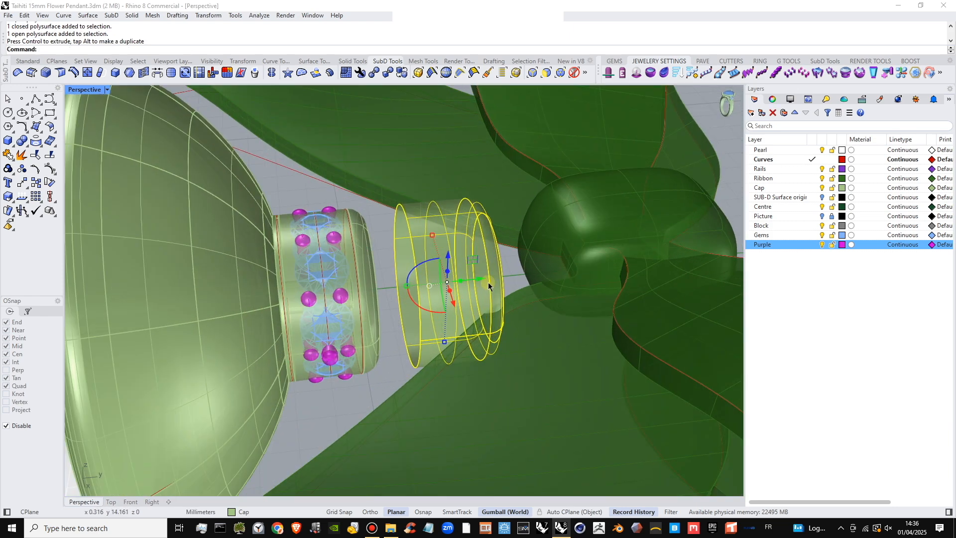
pyautogui.press('Delete')
# - Split the cap solid using the two ring curves around the collar as cutting objects
pyautogui.moveTo(402, 270)
pyautogui.mouseDown(button='right')
pyautogui.moveTo(338, 264)
pyautogui.moveTo(401, 259)
pyautogui.mouseUp(button='right')
pyautogui.scroll(3, 337, 264)
pyautogui.click(401, 259)
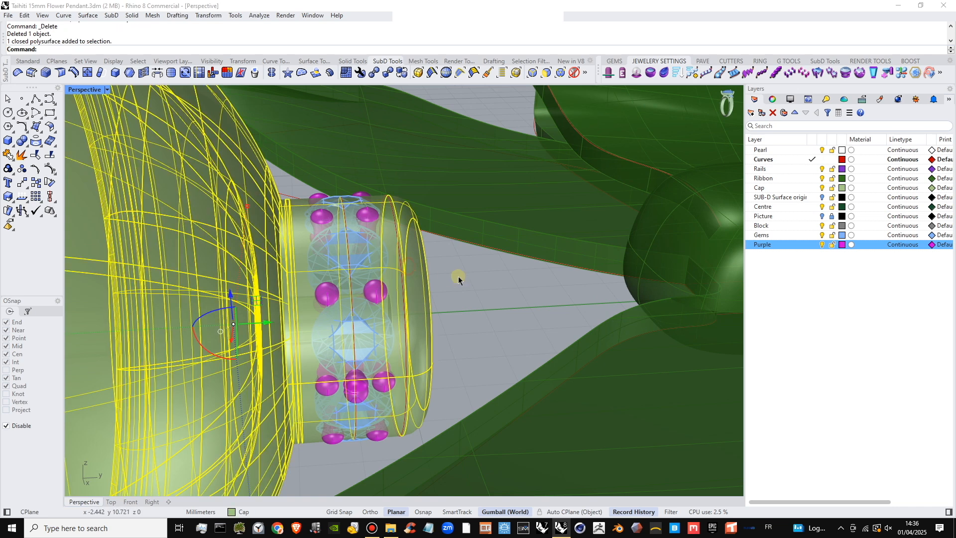
pyautogui.click(50, 156)
pyautogui.click(401, 260)
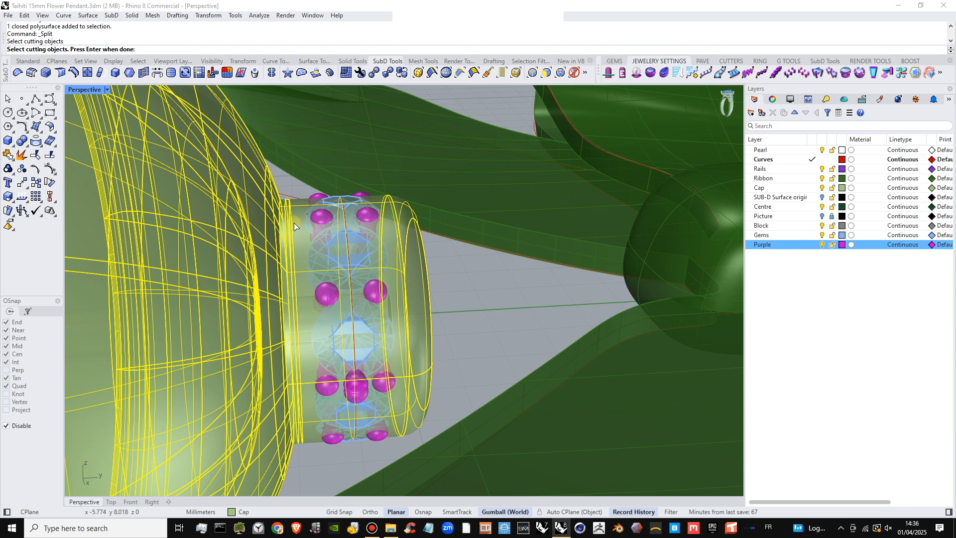
pyautogui.moveTo(293, 222); pyautogui.dragTo(305, 221, button='right')
pyautogui.click(298, 222)
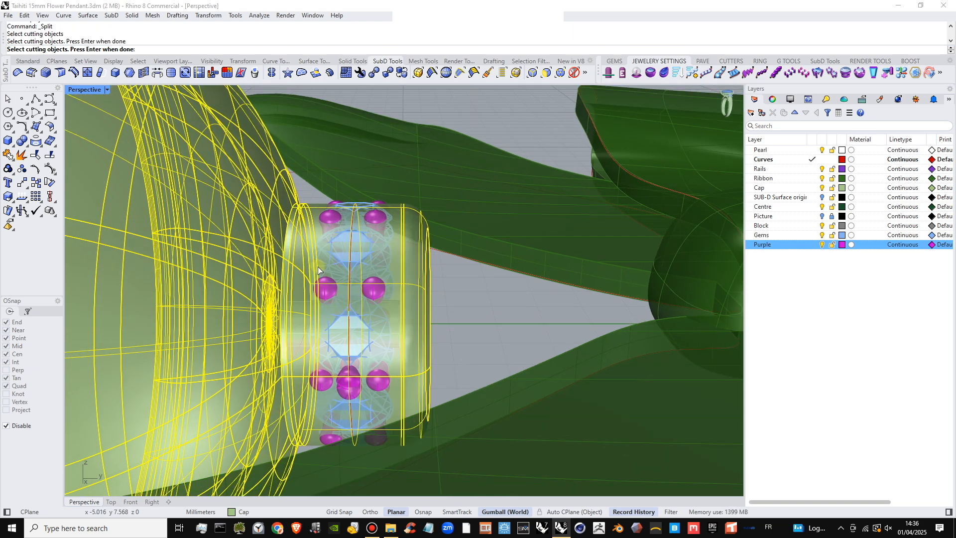
pyautogui.press('Return')
pyautogui.click(334, 318)
pyautogui.moveTo(334, 318); pyautogui.dragTo(393, 313, button='right')
pyautogui.click(484, 317)
# - Inspect the split pieces beside the dome, then undo the split and the preceding edits back through the dome-side curve's move
pyautogui.scroll(4, 294, 221)
pyautogui.click(281, 217)
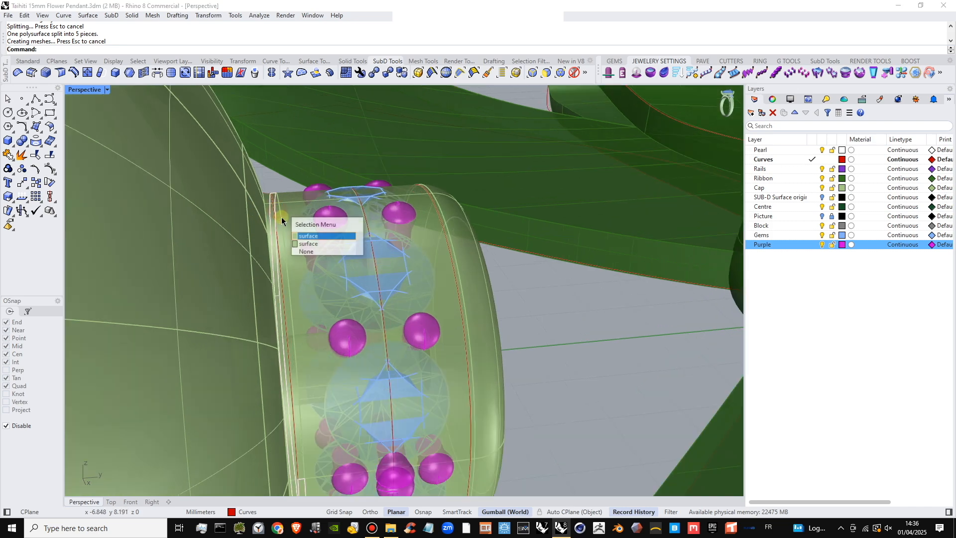
pyautogui.click(309, 244)
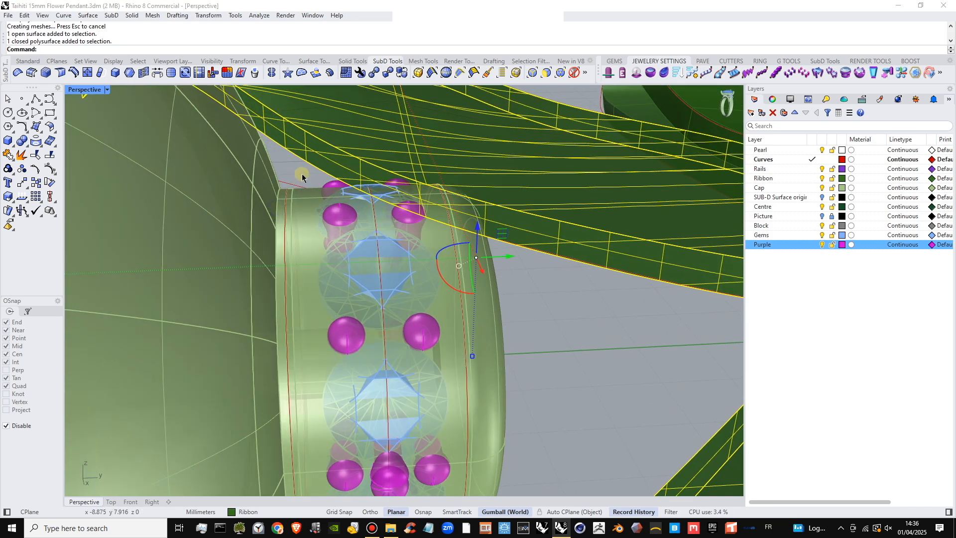
pyautogui.moveTo(302, 178); pyautogui.dragTo(307, 261, button='right')
pyautogui.hotkey('ctrl', 'z')
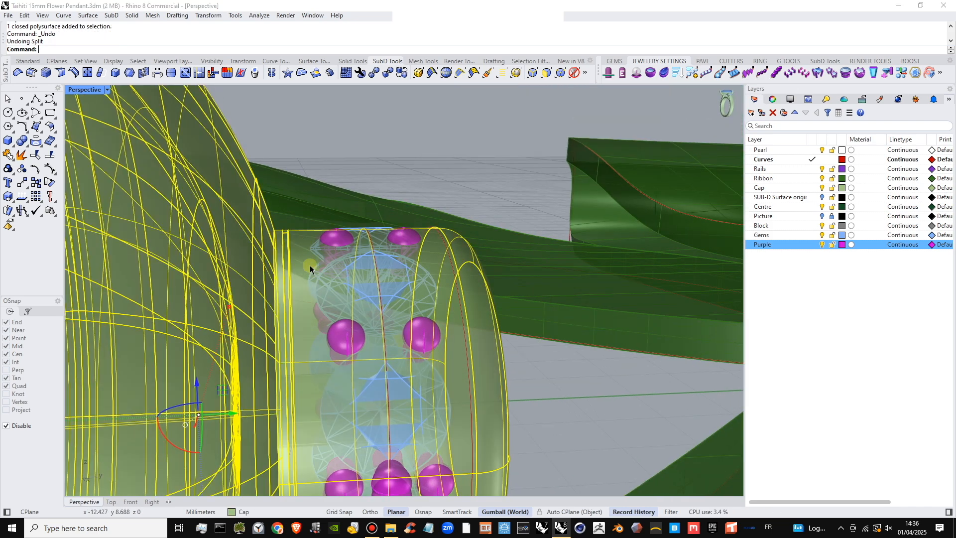
pyautogui.hotkey('ctrl', 'z')
pyautogui.hotkey('ctrl', 'z')
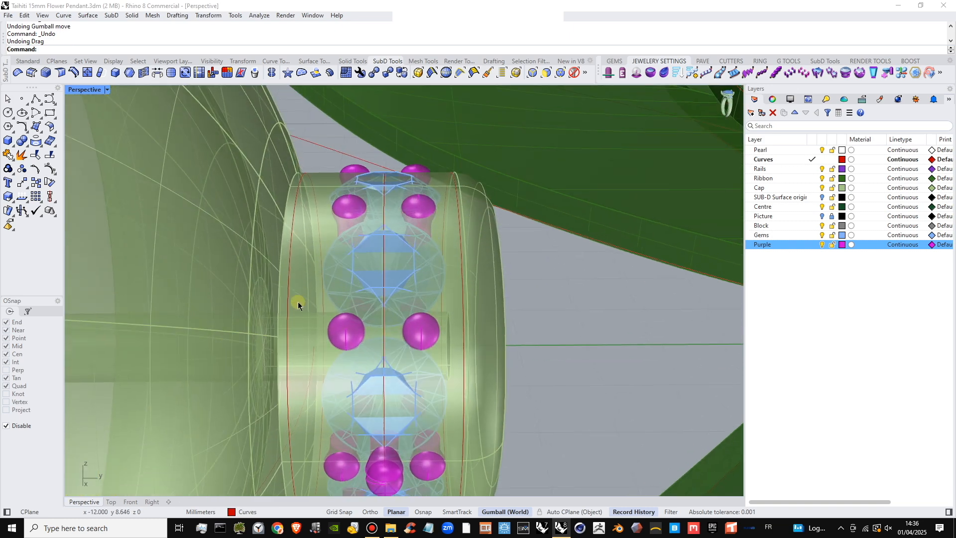
# - Move the closed dome-side curve slightly along the collar, away from the cap dome
pyautogui.scroll(-3, 319, 254)
pyautogui.click(334, 211)
pyautogui.moveTo(332, 250); pyautogui.dragTo(372, 231, button='right')
pyautogui.click(468, 277)
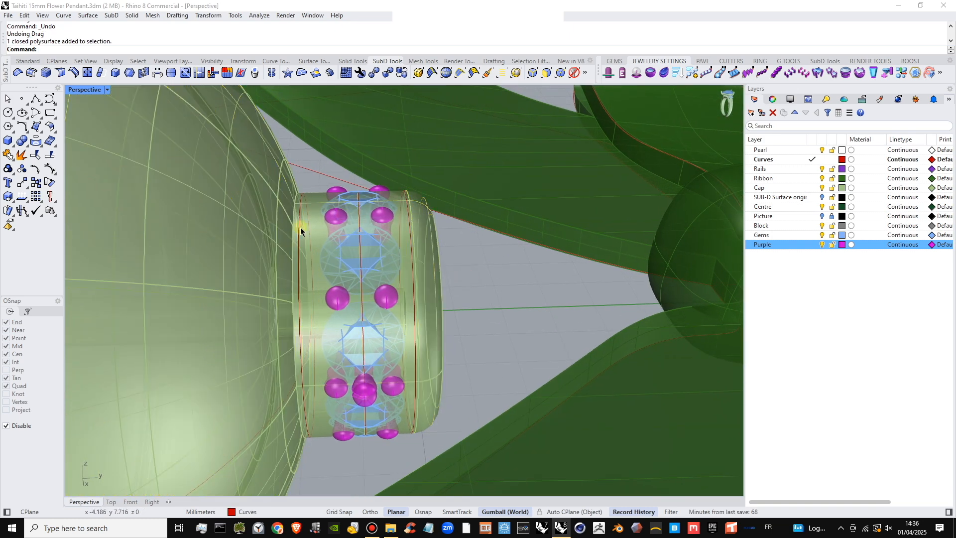
pyautogui.click(300, 231)
pyautogui.moveTo(344, 318); pyautogui.dragTo(351, 317)
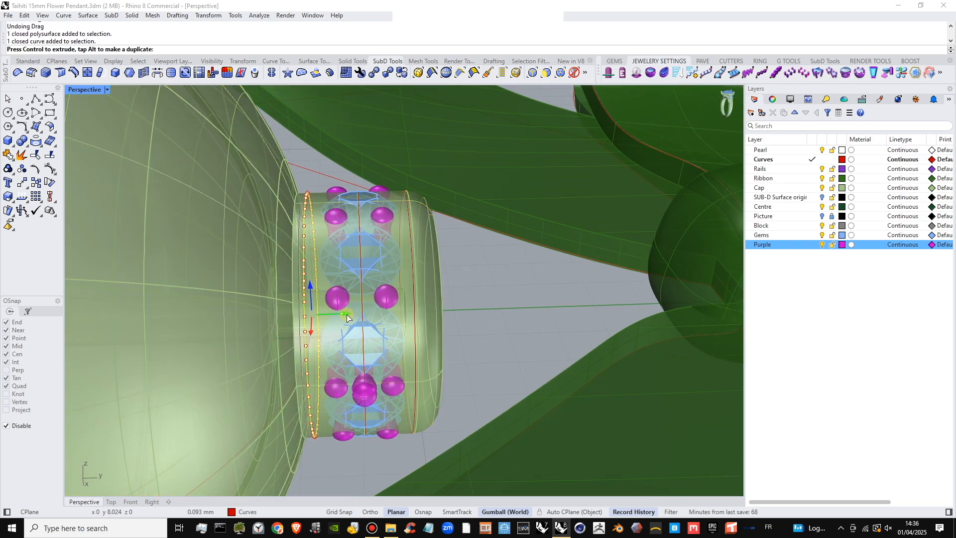
pyautogui.click(318, 184)
pyautogui.moveTo(319, 184); pyautogui.dragTo(419, 232, button='right')
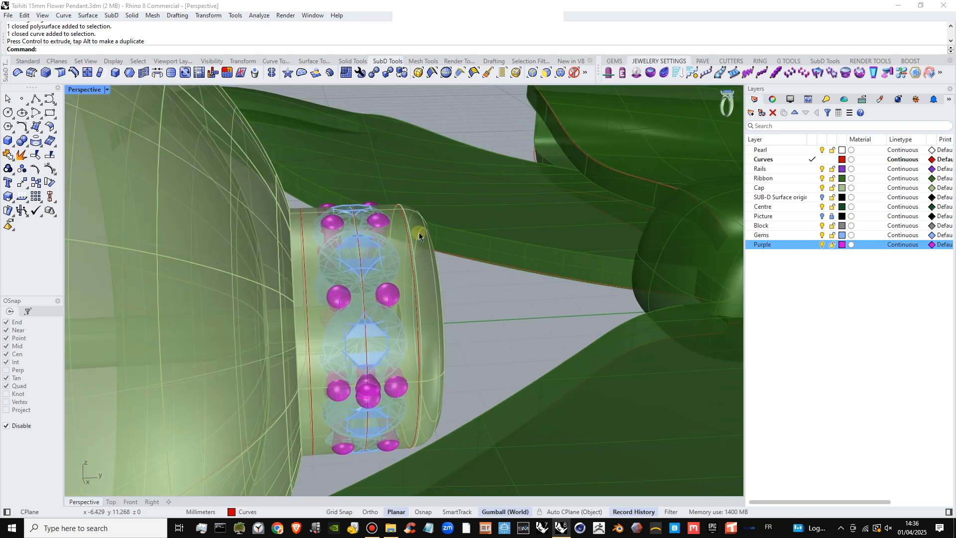
# - Split the cap solid with the dome-side and outer ring curves around the collar
pyautogui.click(408, 236)
pyautogui.click(411, 240)
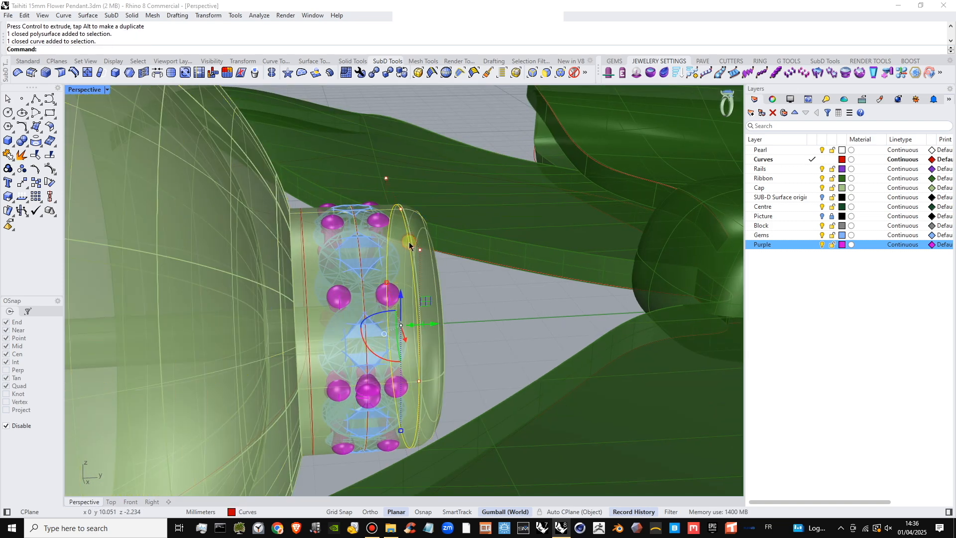
pyautogui.click(451, 274)
pyautogui.moveTo(451, 275); pyautogui.dragTo(442, 269, button='right')
pyautogui.click(432, 279)
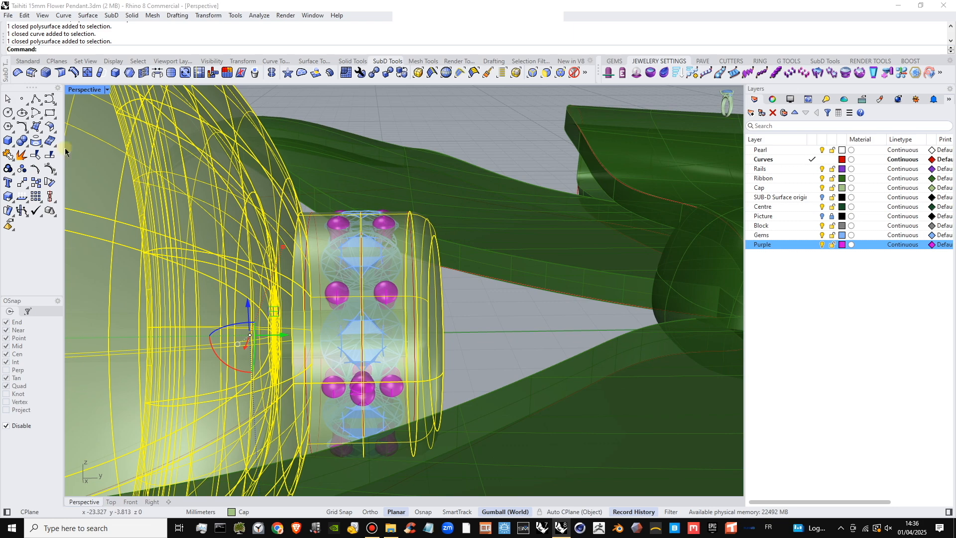
pyautogui.click(51, 156)
pyautogui.click(333, 232)
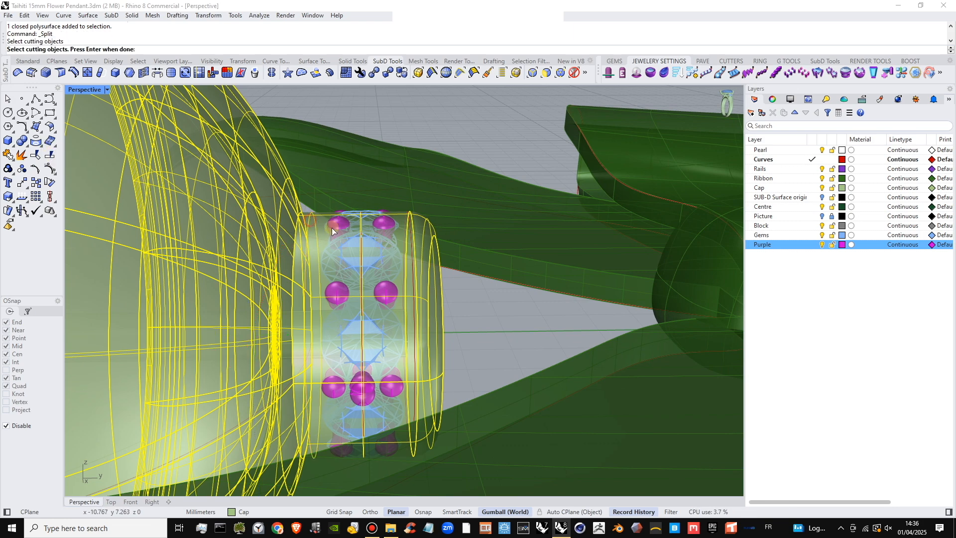
pyautogui.click(410, 237)
pyautogui.rightClick(415, 242)
pyautogui.moveTo(416, 248); pyautogui.dragTo(478, 317, button='right')
pyautogui.click(478, 317)
# - Complete the cap split with the dome-side ring curve as a cutter and slightly narrow the separated gem band along the collar axis
pyautogui.click(301, 202)
pyautogui.click(307, 213)
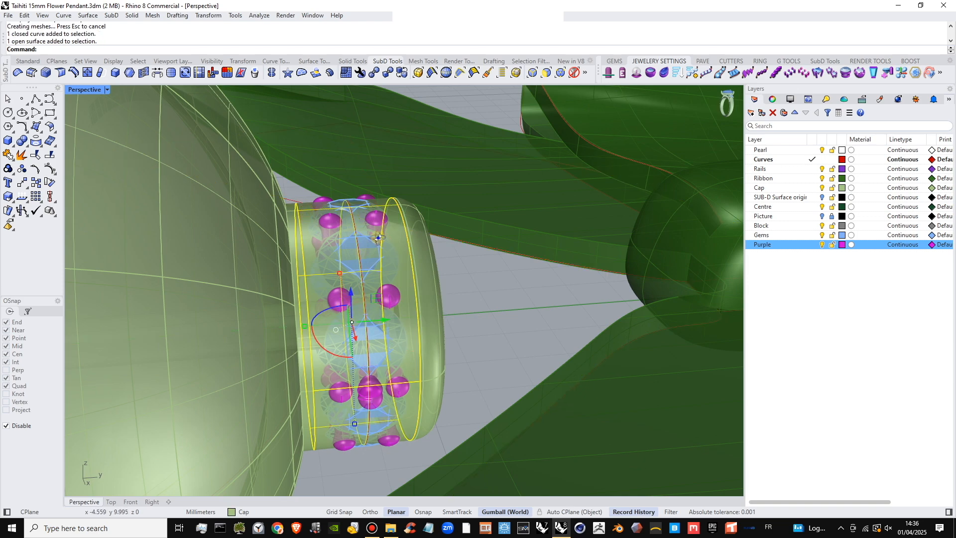
pyautogui.moveTo(377, 237); pyautogui.dragTo(352, 332, button='right')
pyautogui.scroll(2, 362, 225)
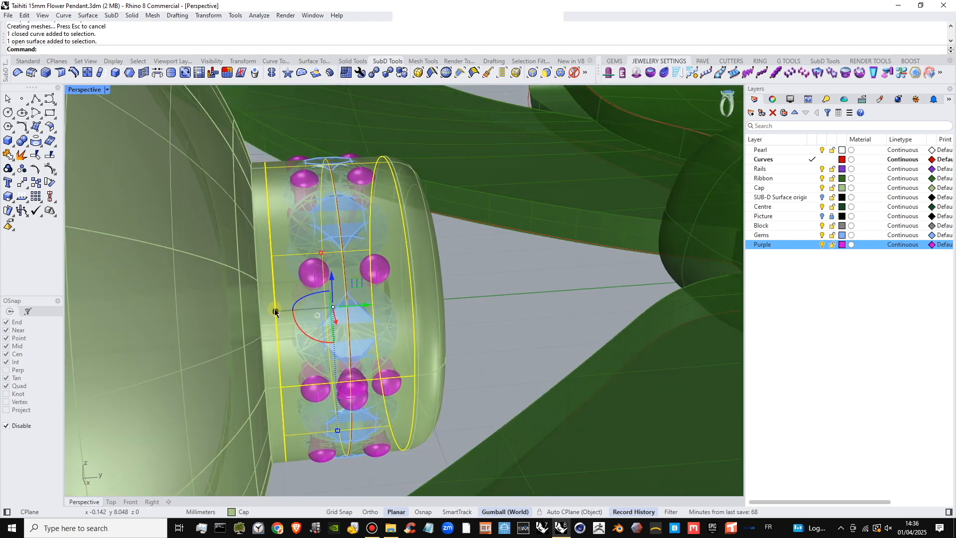
pyautogui.moveTo(274, 308); pyautogui.dragTo(282, 310)
pyautogui.moveTo(293, 299); pyautogui.dragTo(352, 272, button='right')
pyautogui.scroll(6, 366, 236)
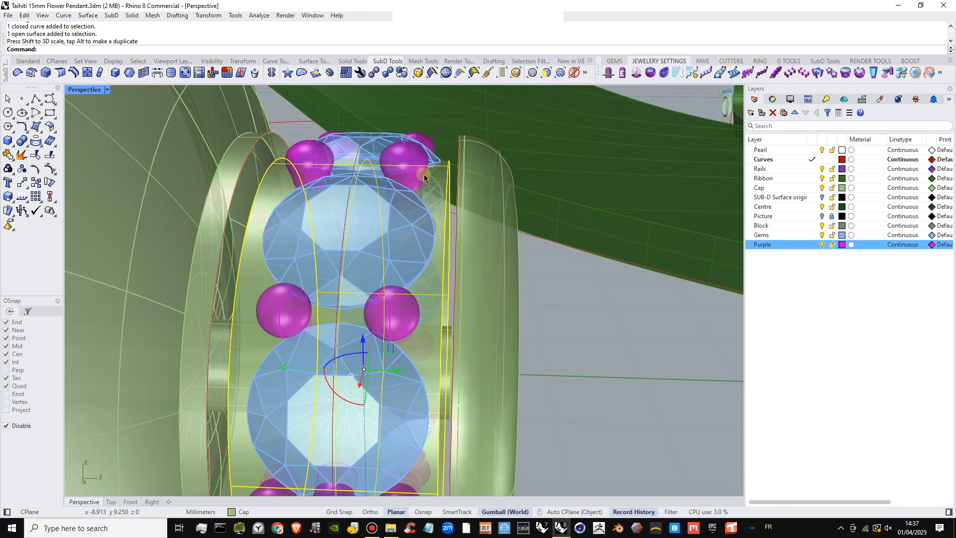
# - Narrow the gem band surface a little more along the collar axis and nudge it to sit evenly between the two cap pieces
pyautogui.scroll(6, 442, 167)
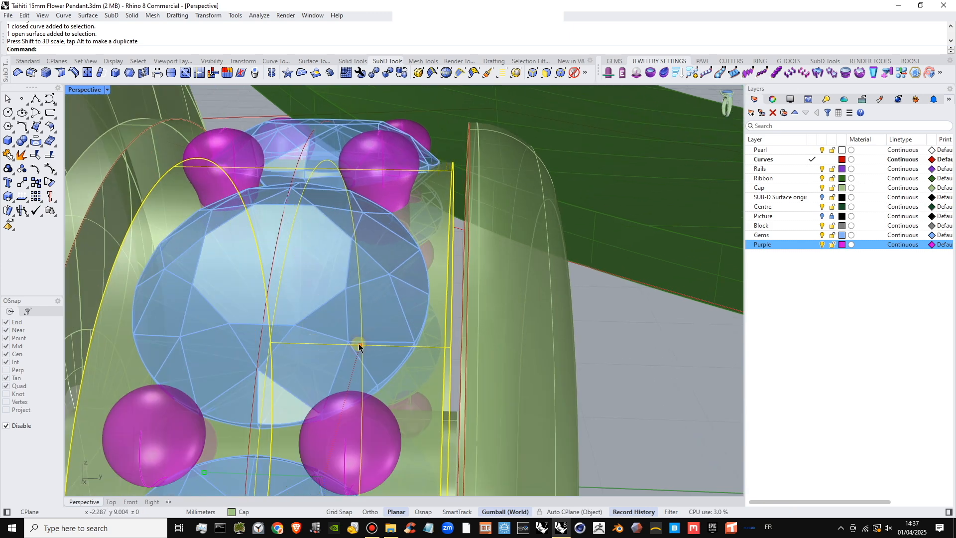
pyautogui.scroll(-6, 433, 311)
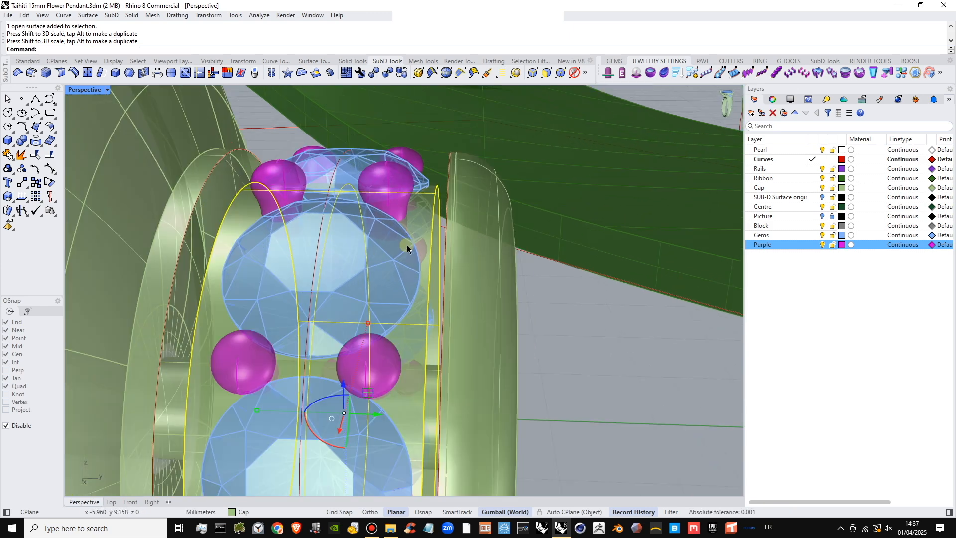
pyautogui.scroll(6, 406, 305)
pyautogui.moveTo(434, 313); pyautogui.dragTo(326, 292, button='right')
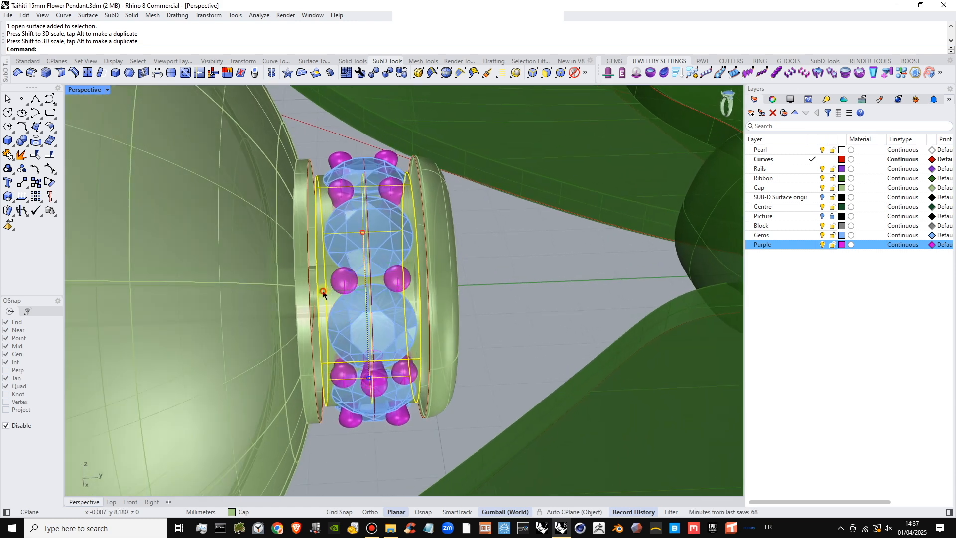
pyautogui.moveTo(324, 291); pyautogui.dragTo(327, 292)
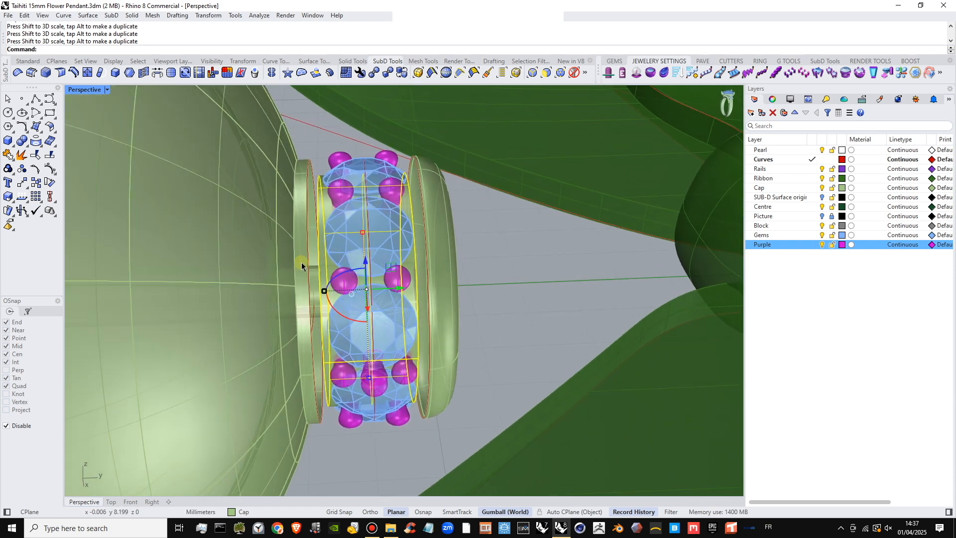
pyautogui.doubleClick(77, 90)
pyautogui.scroll(5, 215, 230)
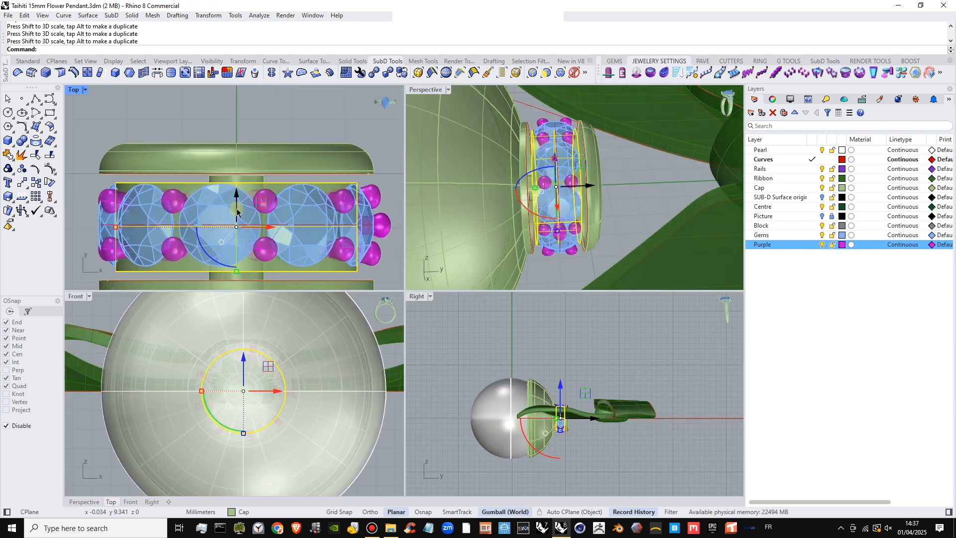
pyautogui.moveTo(237, 213); pyautogui.dragTo(236, 211)
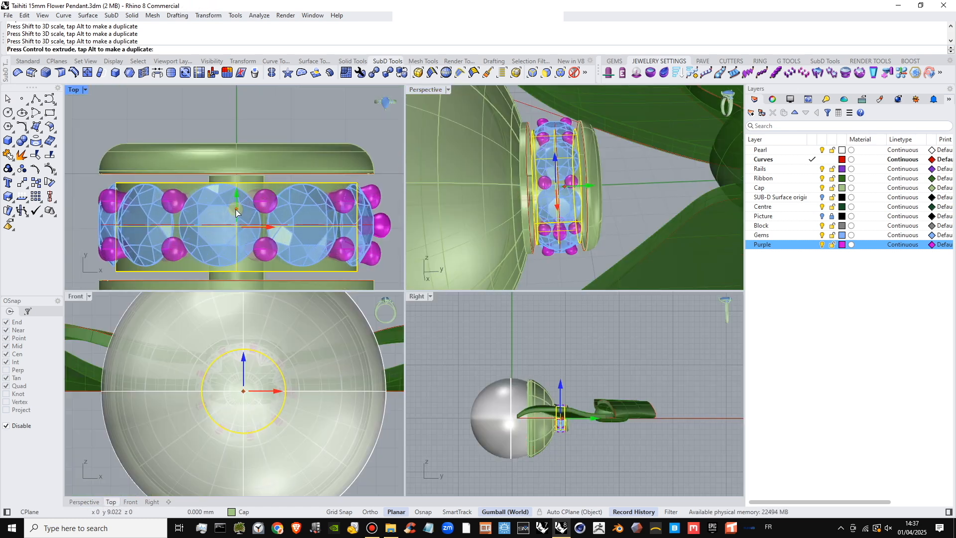
pyautogui.press('Escape')
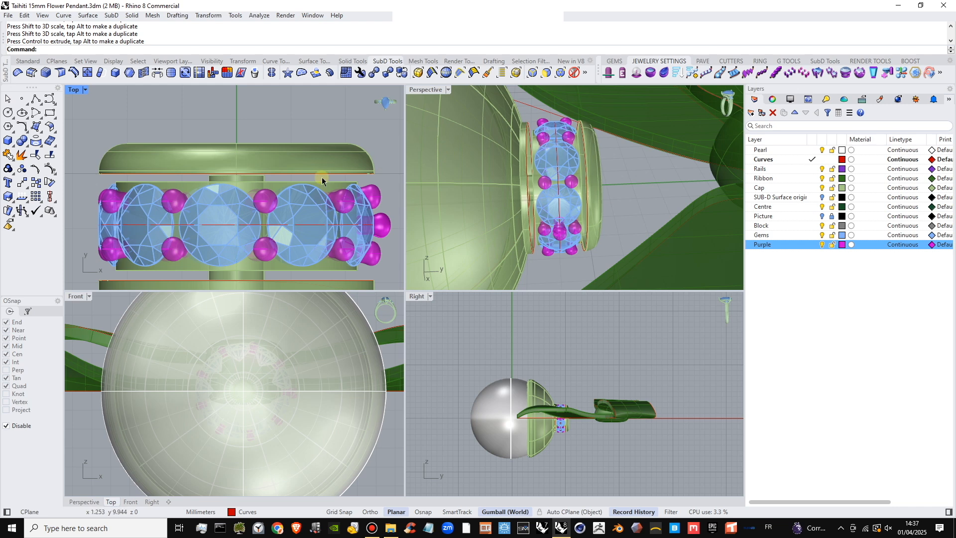
# - Duplicate both border edges of the narrowed gem band surface as curves
pyautogui.click(337, 183)
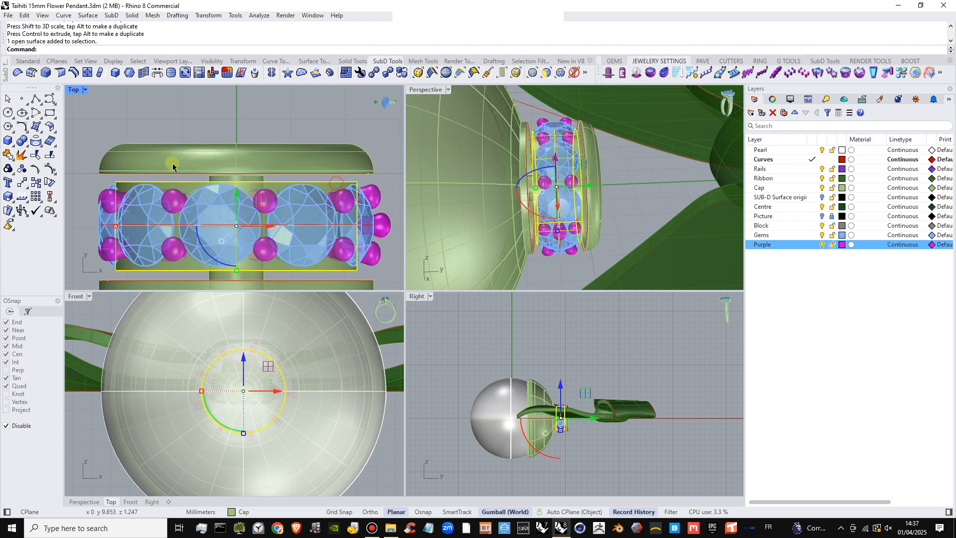
pyautogui.click(40, 146)
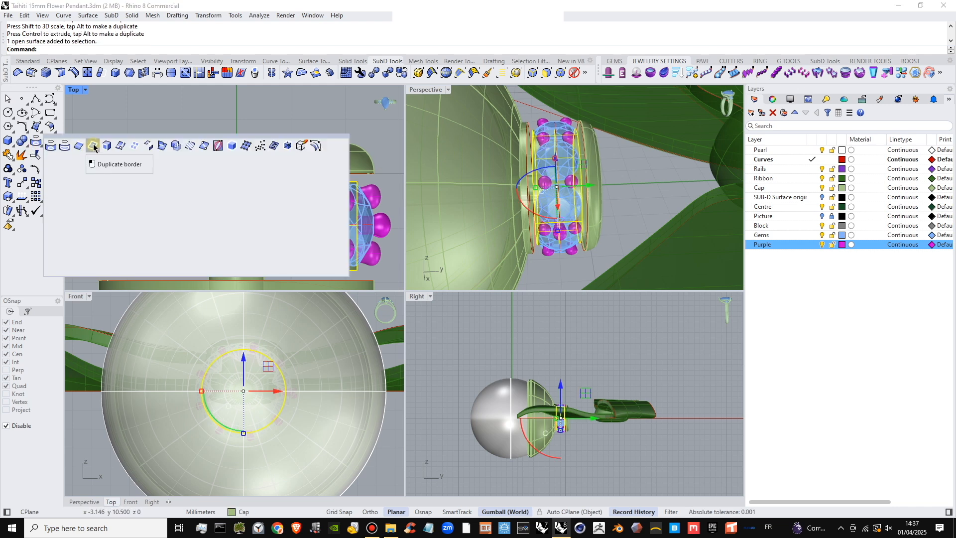
pyautogui.click(94, 146)
pyautogui.doubleClick(433, 92)
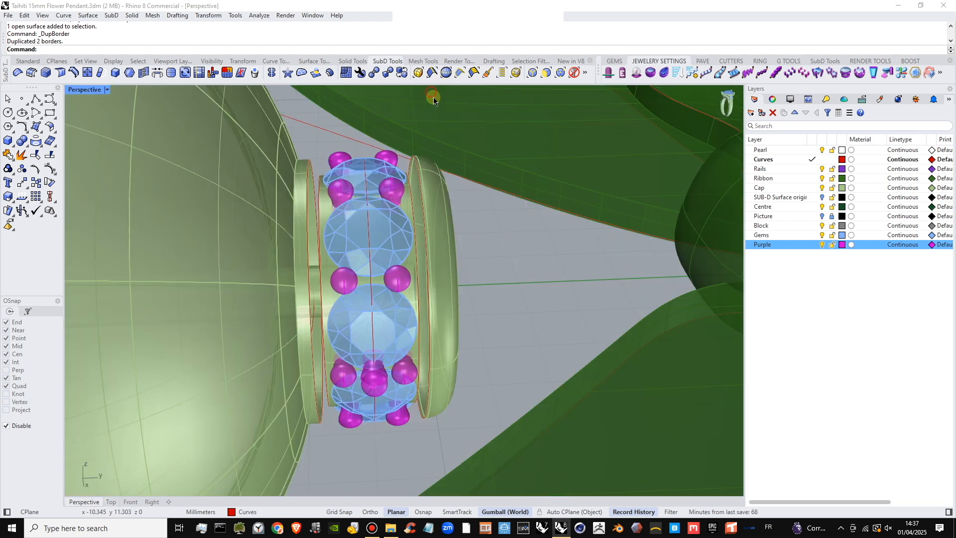
# - Loft a Loose-style surface across the outer gap, between the outer ring curve and the adjacent gem band border
pyautogui.moveTo(433, 99); pyautogui.dragTo(417, 192, button='right')
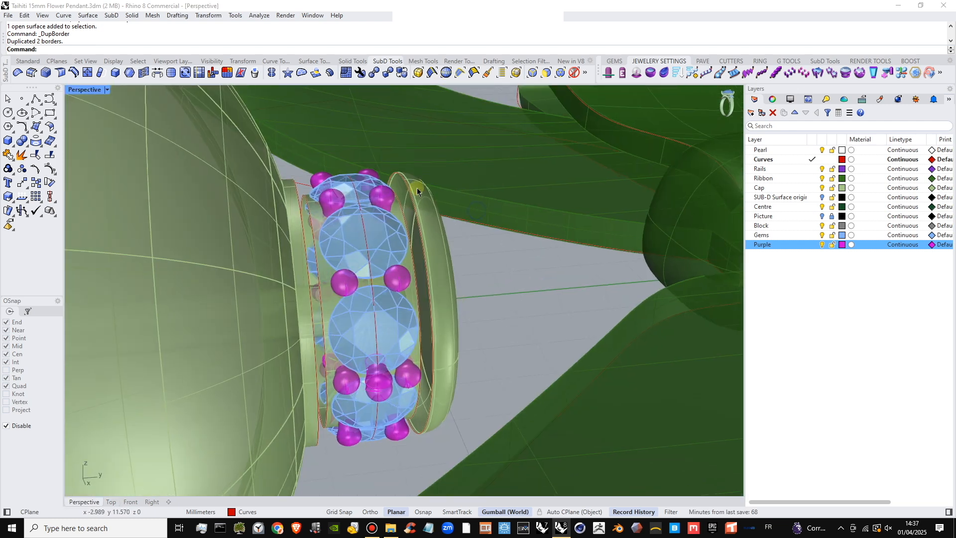
pyautogui.click(44, 132)
pyautogui.click(94, 132)
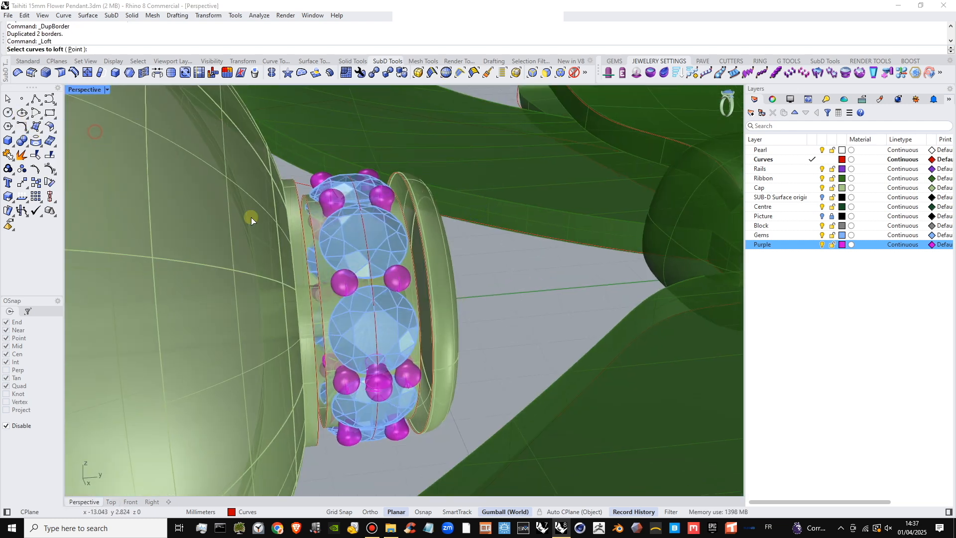
pyautogui.click(419, 239)
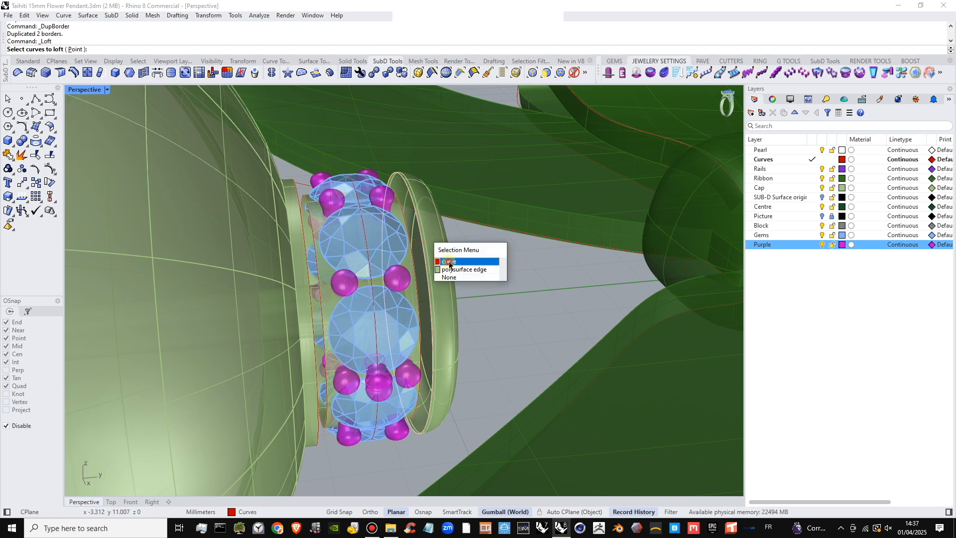
pyautogui.click(450, 262)
pyautogui.click(413, 248)
pyautogui.click(437, 271)
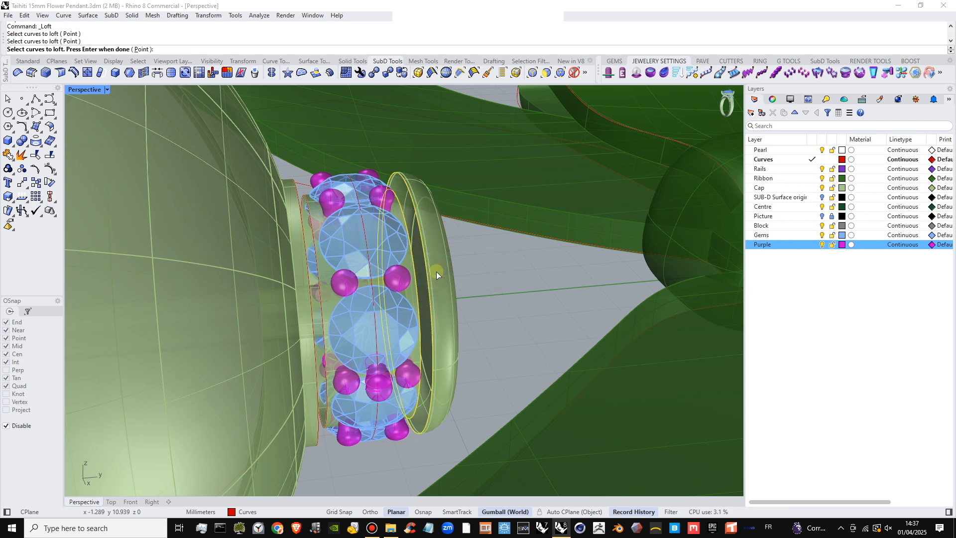
pyautogui.press('Return')
pyautogui.press('Return')
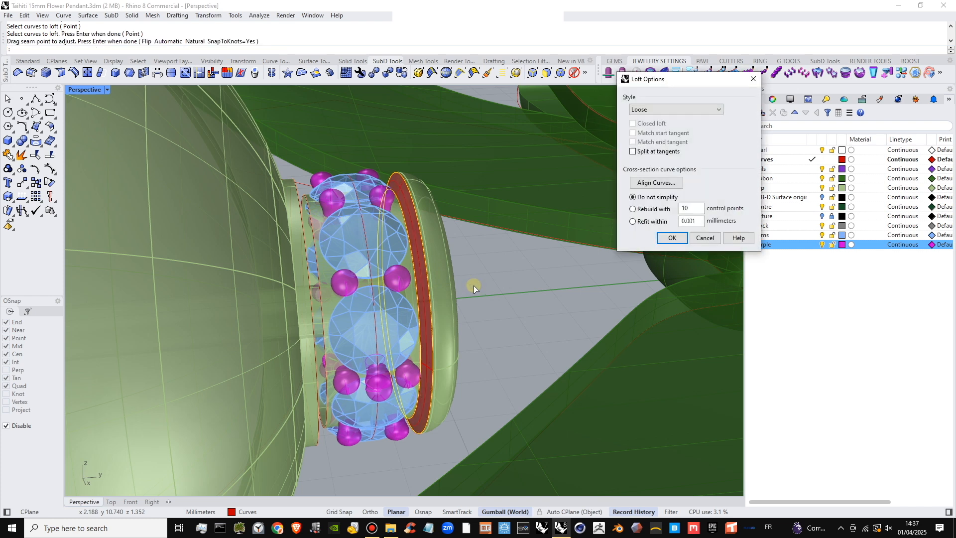
pyautogui.rightClick(474, 285)
# - Loft a Loose-style surface across the dome-side gap, between the dome-side ring curve and the adjacent gem band border
pyautogui.rightClick(298, 189)
pyautogui.click(298, 190)
pyautogui.click(320, 216)
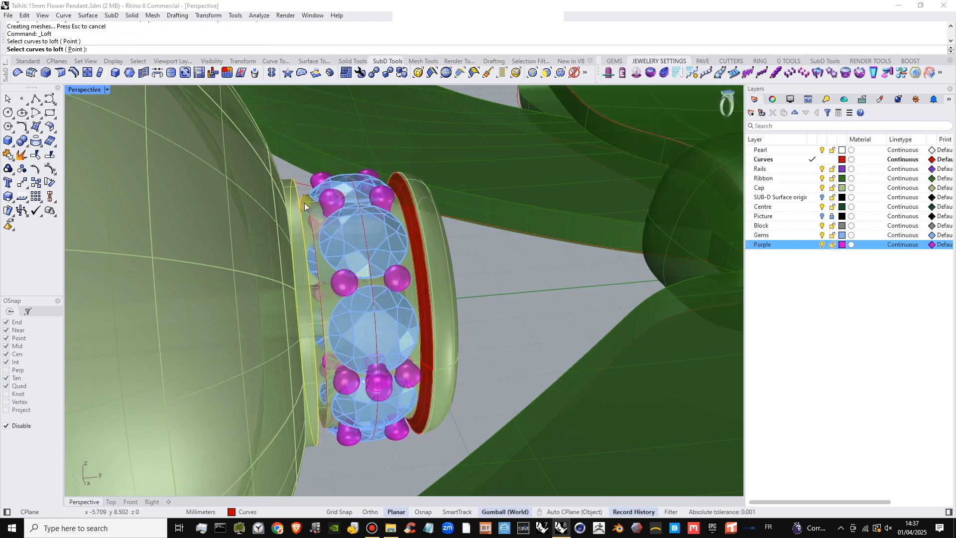
pyautogui.click(319, 206)
pyautogui.click(332, 222)
pyautogui.press('Return')
pyautogui.press('Return')
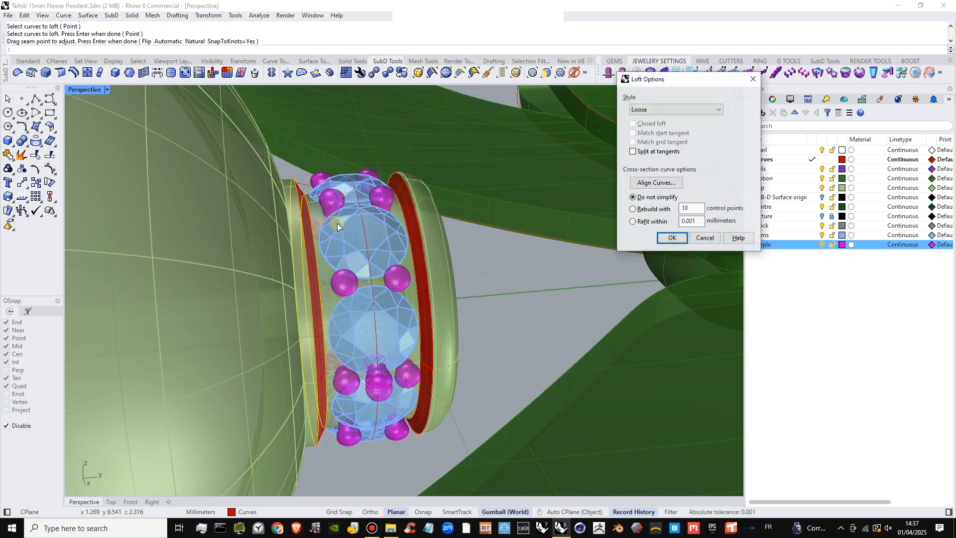
pyautogui.press('Return')
# - Join the two lofted rings, the gem band, the outer collar piece and the dome cap into one polysurface
pyautogui.moveTo(337, 222); pyautogui.dragTo(397, 228, button='right')
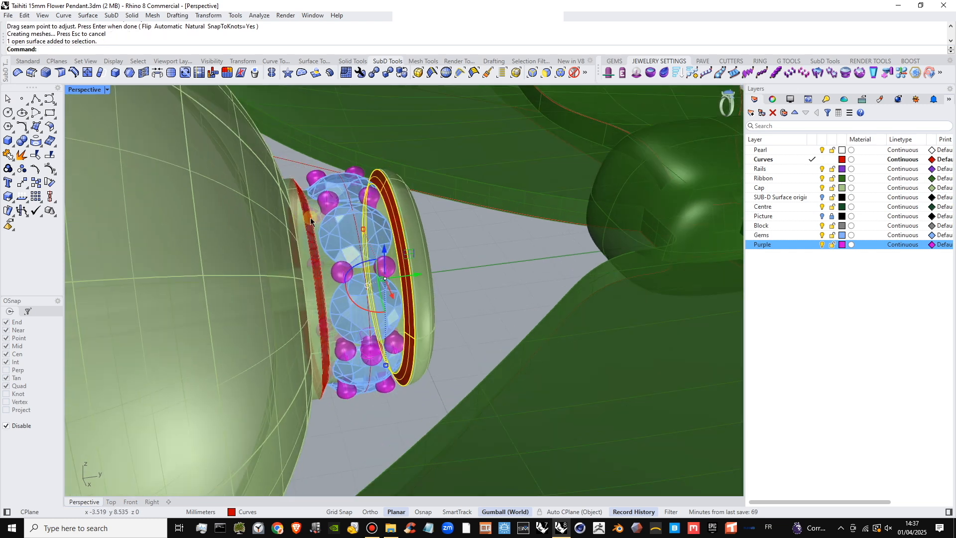
pyautogui.click(325, 227)
pyautogui.click(371, 245)
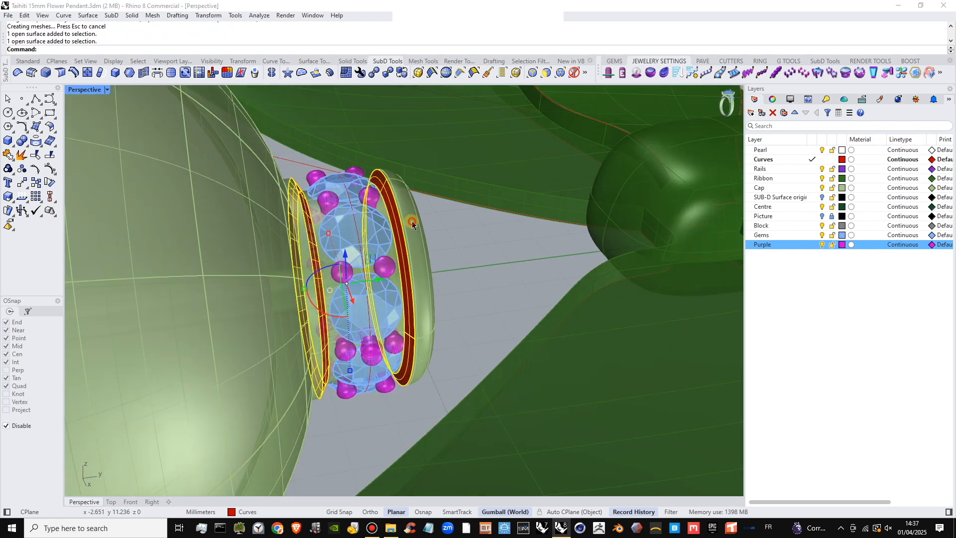
pyautogui.keyDown('shift'); pyautogui.click(318, 225); pyautogui.keyUp('shift')
pyautogui.keyDown('ctrl'); pyautogui.click(320, 222); pyautogui.keyUp('ctrl')
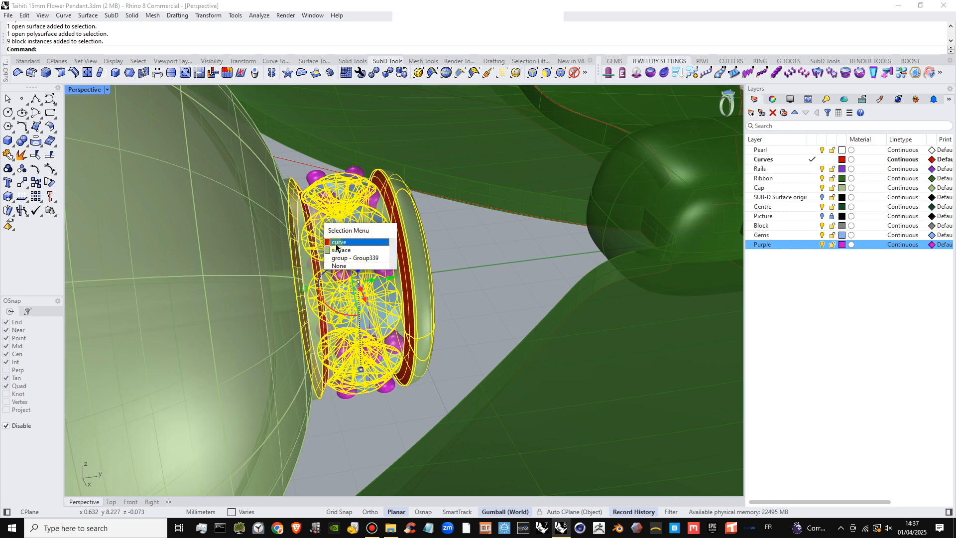
pyautogui.click(352, 253)
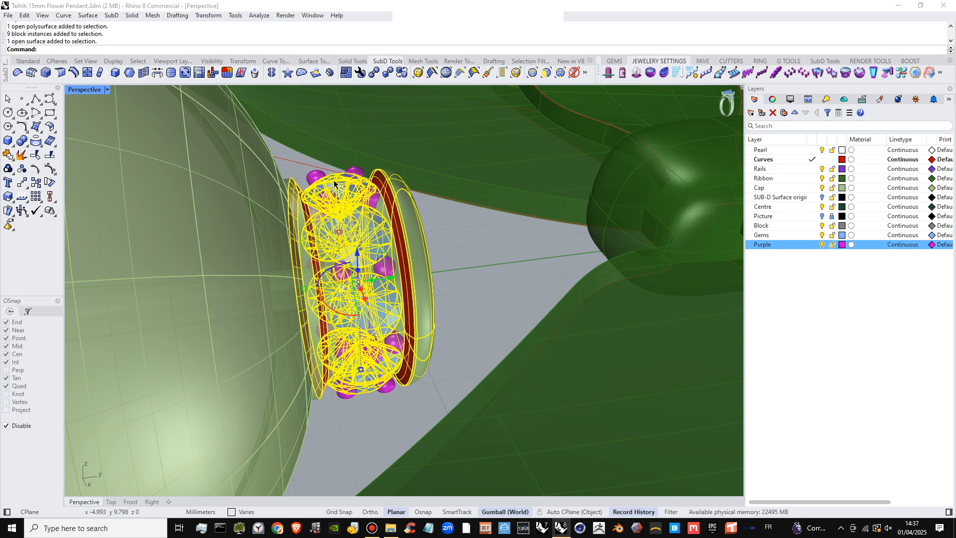
pyautogui.keyDown('shift'); pyautogui.click(279, 230); pyautogui.keyUp('shift')
pyautogui.moveTo(292, 231); pyautogui.dragTo(299, 223, button='right')
pyautogui.click(20, 156)
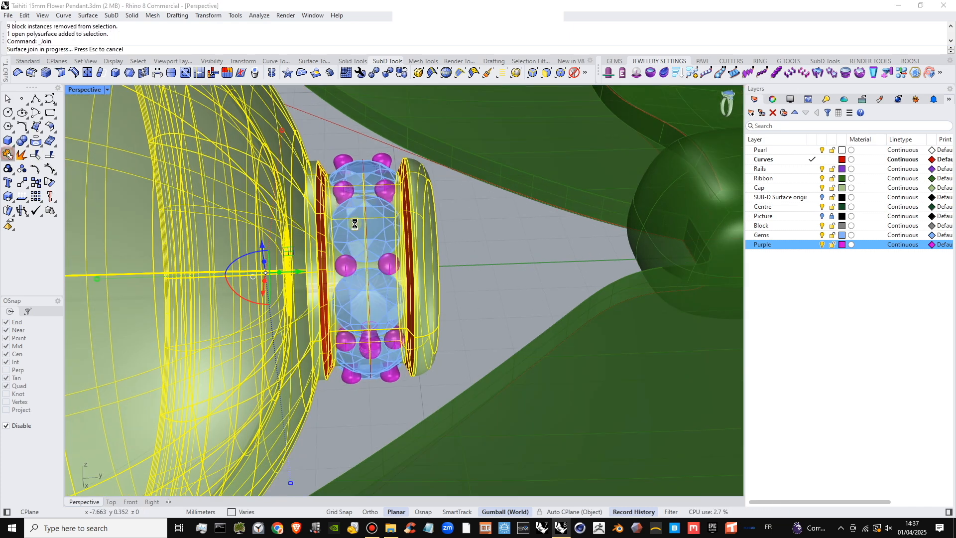
pyautogui.click(492, 291)
pyautogui.scroll(-8, 437, 225)
pyautogui.moveTo(432, 176); pyautogui.dragTo(571, 274, button='right')
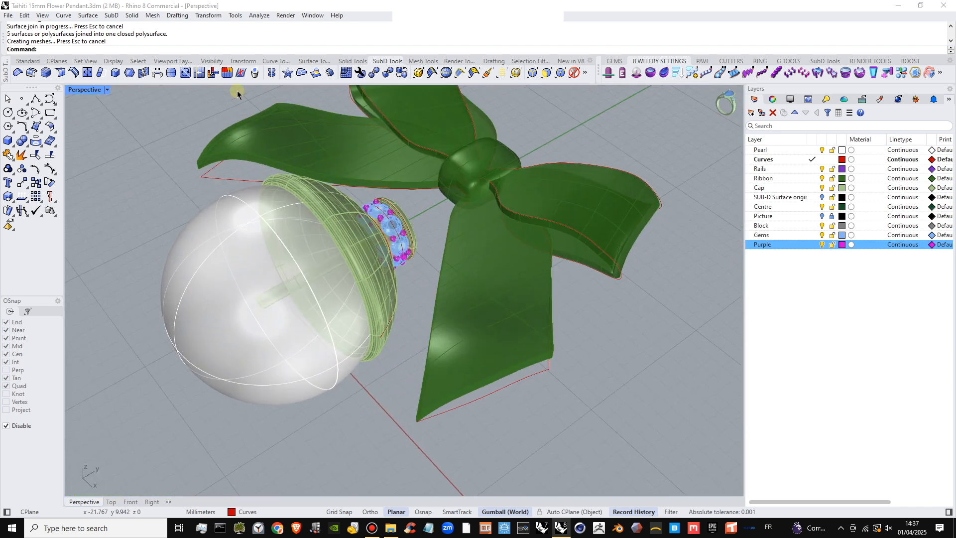
pyautogui.keyDown('shift'); pyautogui.moveTo(255, 107); pyautogui.dragTo(260, 122, button='right'); pyautogui.keyUp('shift')
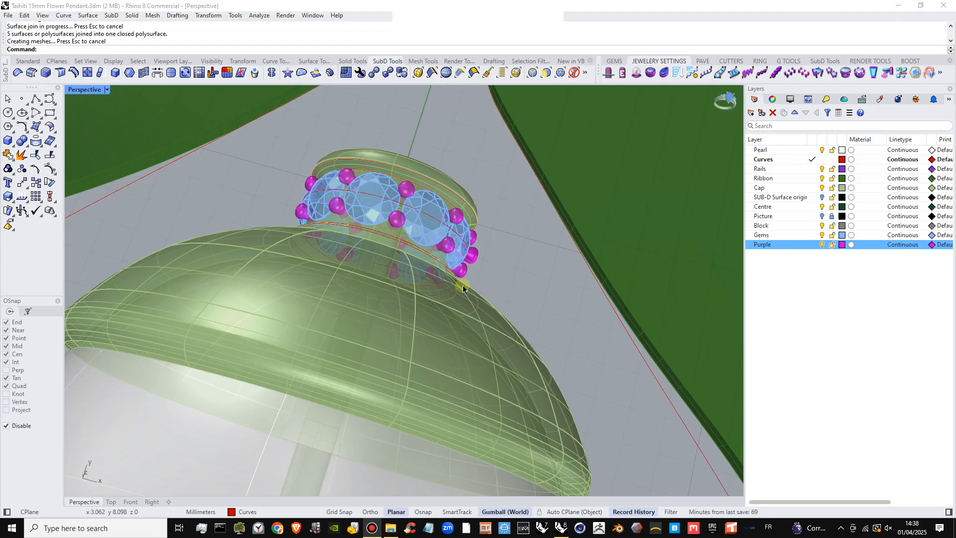
pyautogui.scroll(-2, 446, 282)
pyautogui.moveTo(428, 273)
pyautogui.mouseDown(button='right')
pyautogui.moveTo(429, 258)
pyautogui.moveTo(420, 275)
pyautogui.mouseUp(button='right')
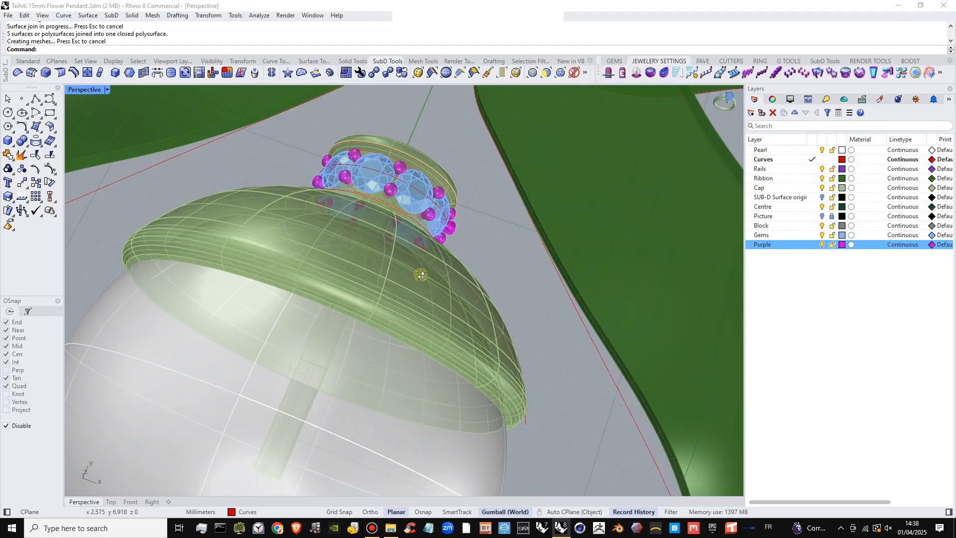
pyautogui.click(394, 203)
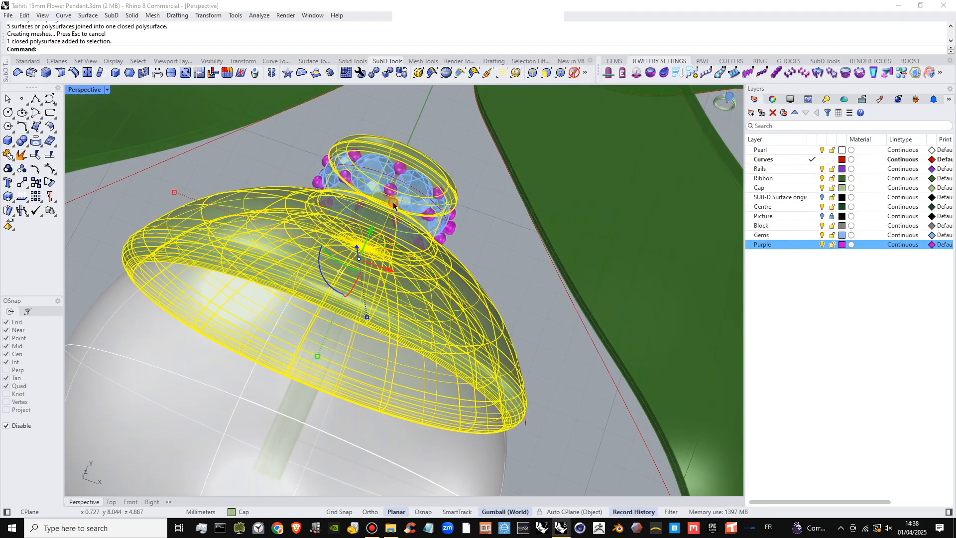
pyautogui.keyDown('shift'); pyautogui.click(302, 425); pyautogui.keyUp('shift')
pyautogui.keyDown('shift'); pyautogui.click(306, 423); pyautogui.keyUp('shift')
pyautogui.scroll(4, 474, 285)
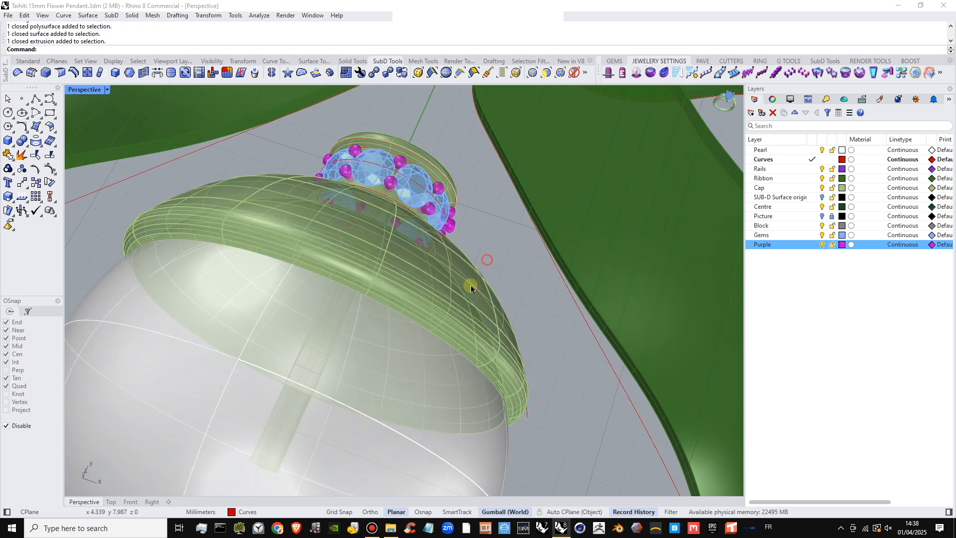
pyautogui.click(420, 403)
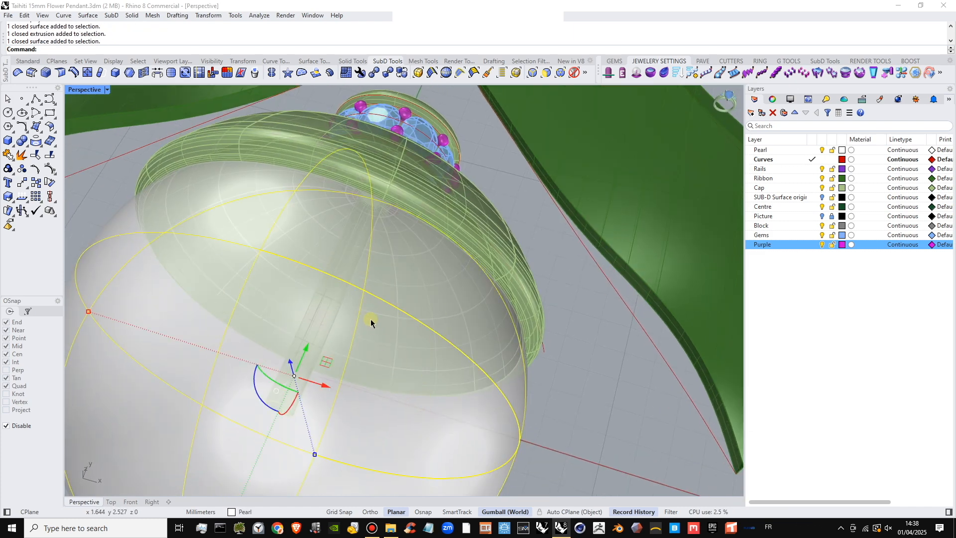
pyautogui.moveTo(373, 302); pyautogui.dragTo(314, 345, button='right')
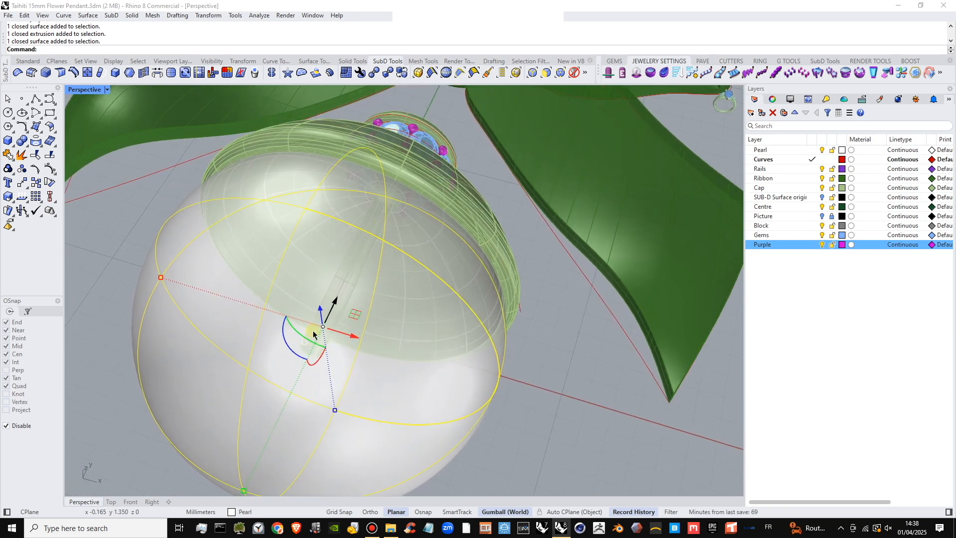
pyautogui.moveTo(356, 252); pyautogui.dragTo(397, 268, button='right')
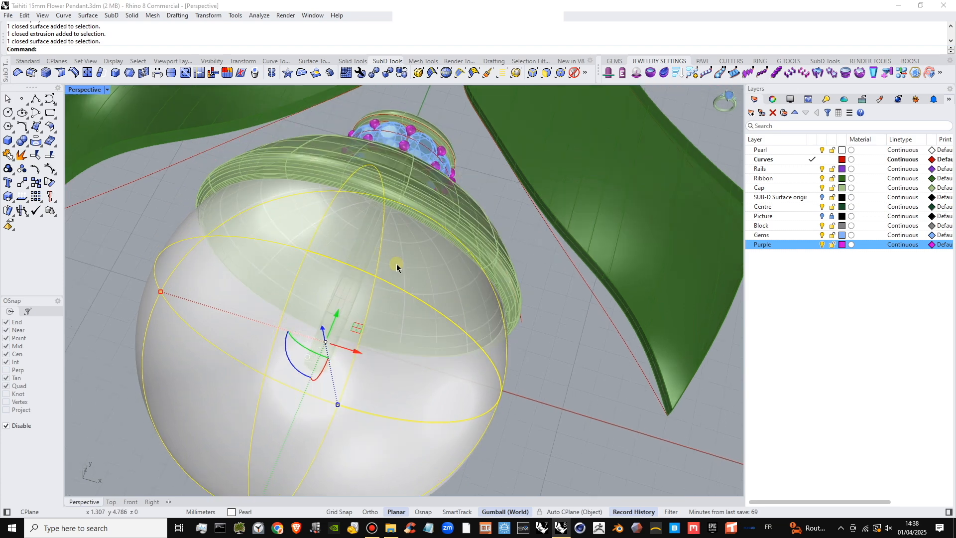
# - Boolean-union the joined cap with the central peg that runs into the pearl
pyautogui.click(340, 330)
pyautogui.keyDown('shift'); pyautogui.click(339, 337); pyautogui.keyUp('shift')
pyautogui.moveTo(319, 203); pyautogui.dragTo(318, 213, button='right')
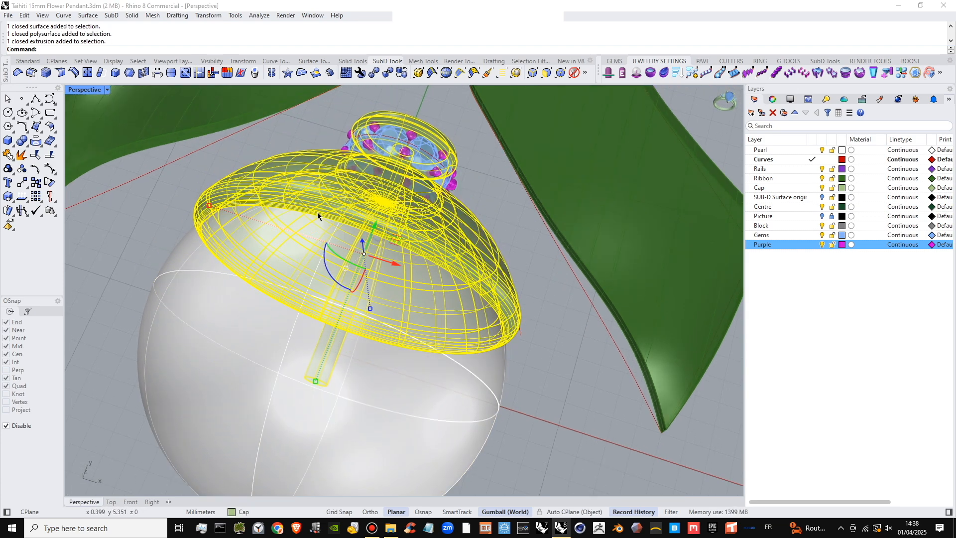
pyautogui.click(18, 140)
pyautogui.moveTo(463, 303); pyautogui.dragTo(504, 318, button='right')
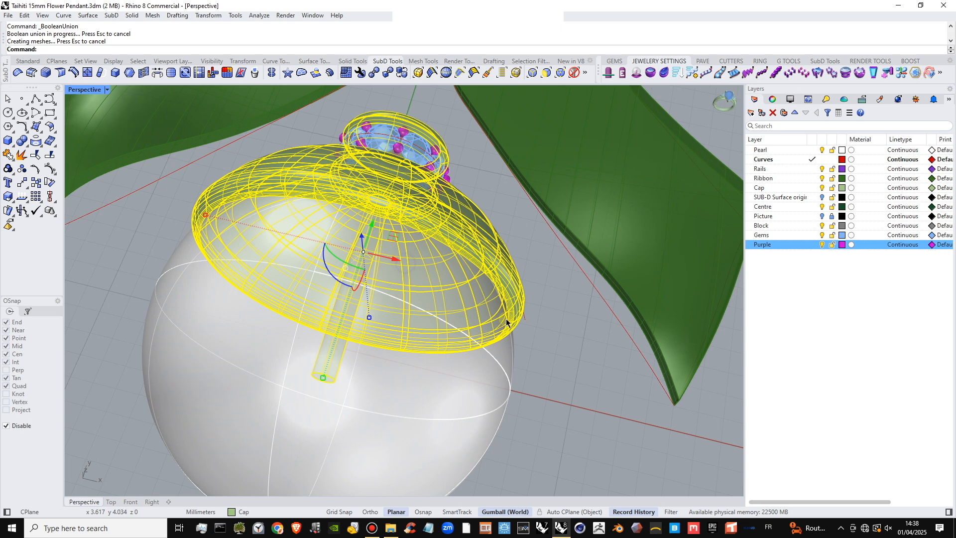
# - Inspect the united cap and peg with the Pearl layer temporarily hidden, and show the pearl again
pyautogui.click(552, 367)
pyautogui.click(822, 150)
pyautogui.moveTo(605, 230); pyautogui.dragTo(378, 281, button='right')
pyautogui.scroll(4, 369, 218)
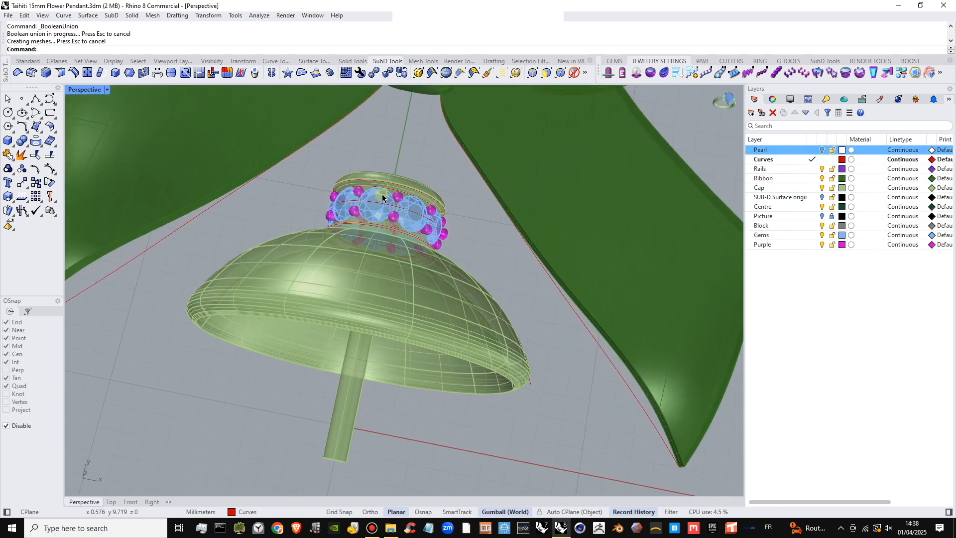
pyautogui.click(823, 150)
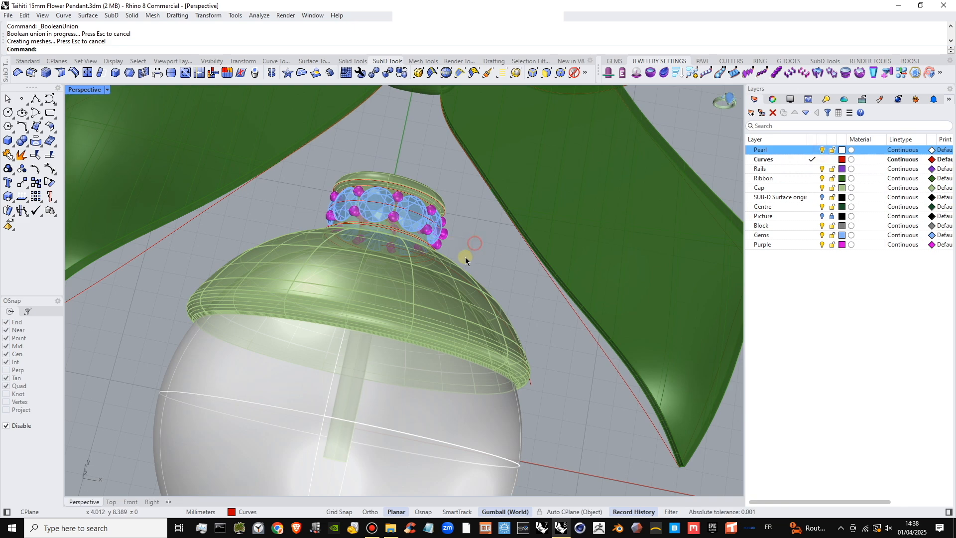
pyautogui.scroll(-6, 465, 256)
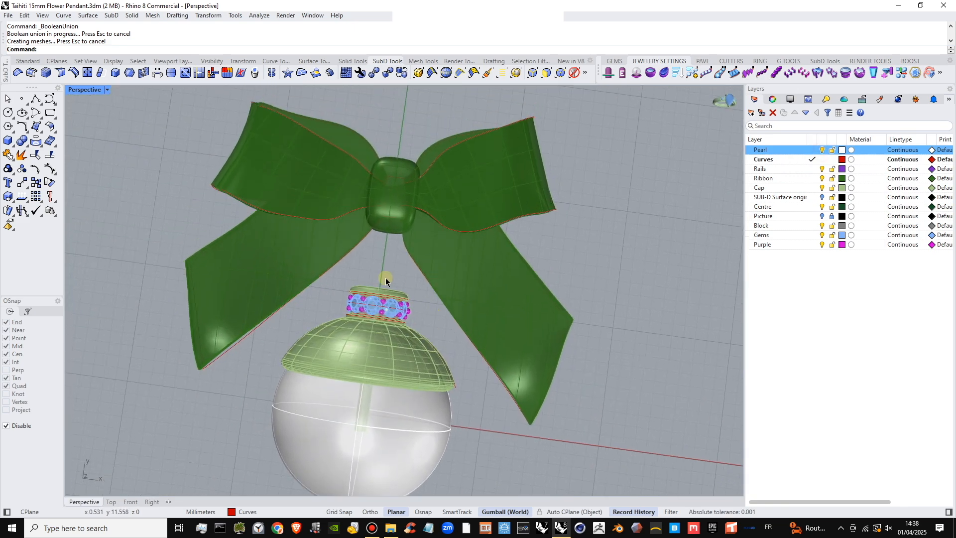
pyautogui.scroll(6, 378, 299)
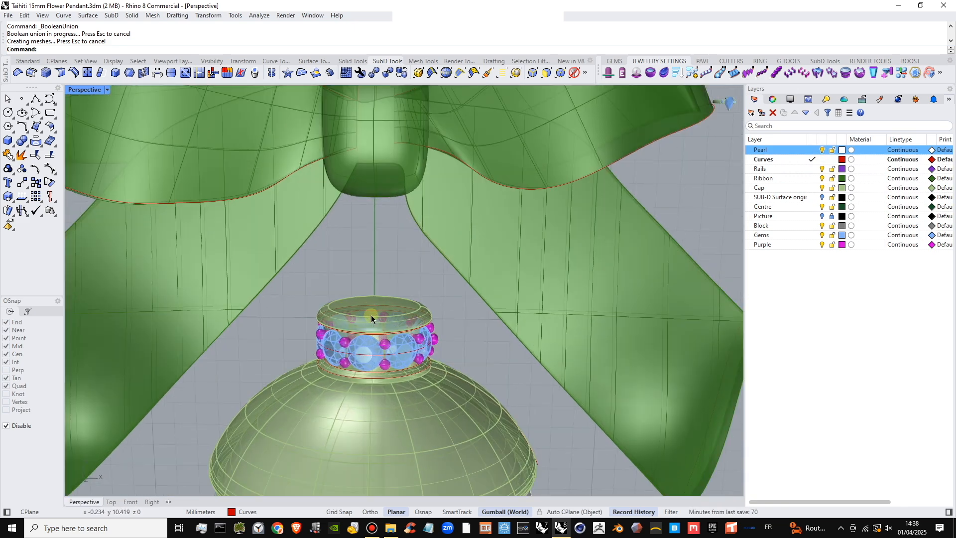
pyautogui.scroll(2, 372, 315)
# - On the Cap layer, create a torus centred on the axis above the collar, about 1.3 mm main radius and 0.37 mm tube radius
pyautogui.doubleClick(83, 89)
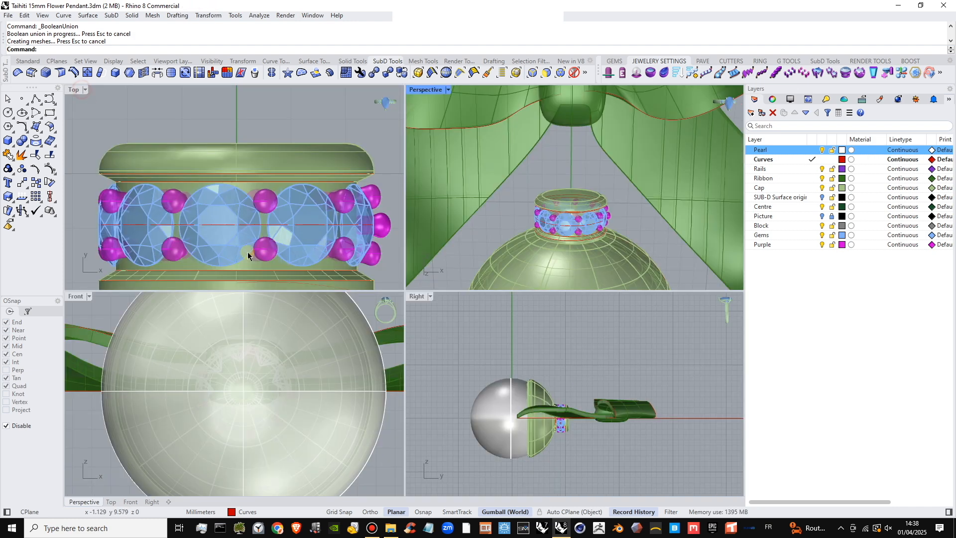
pyautogui.scroll(6, 241, 207)
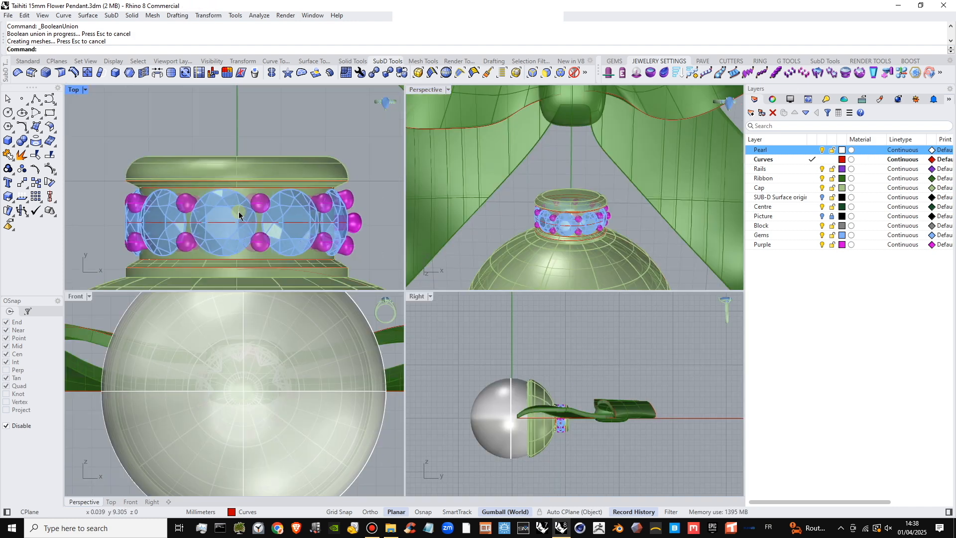
pyautogui.click(24, 145)
pyautogui.click(49, 174)
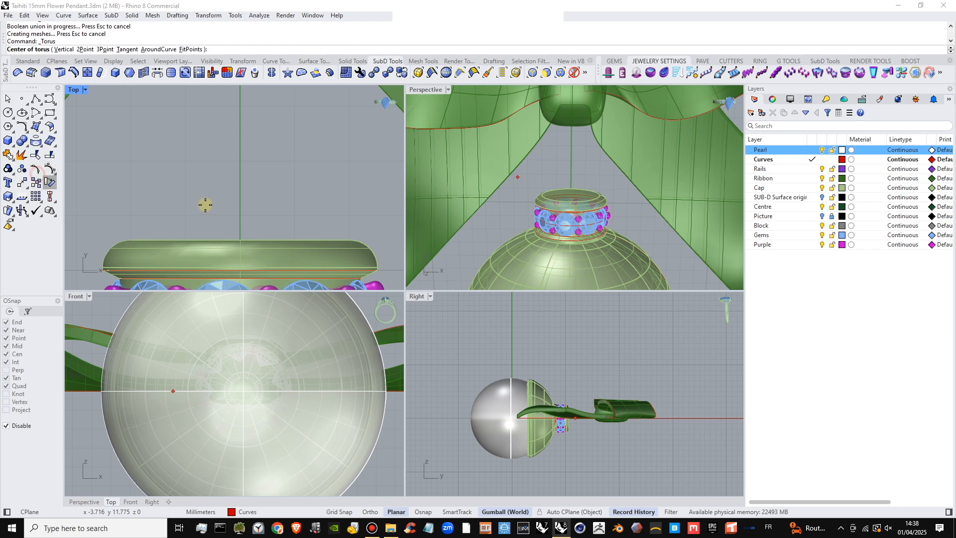
pyautogui.click(813, 188)
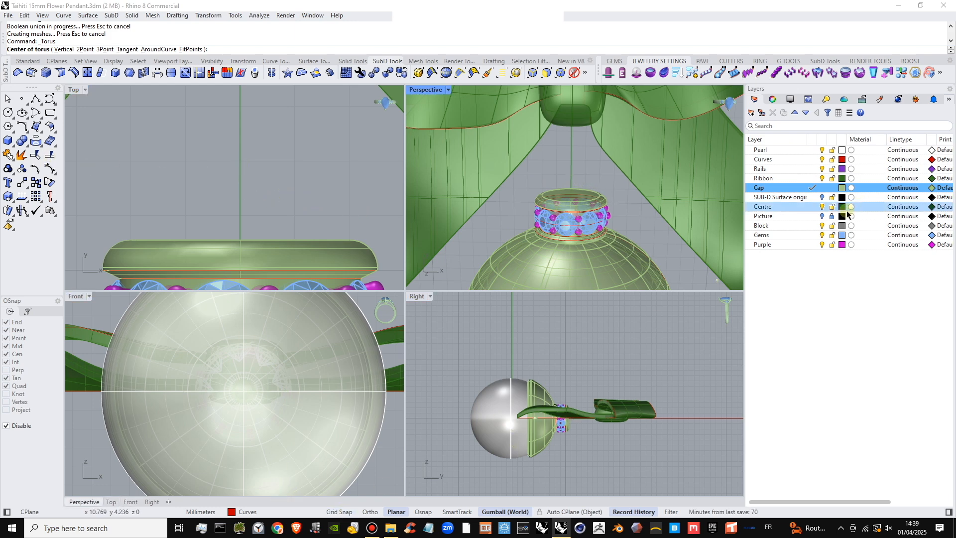
pyautogui.click(240, 162)
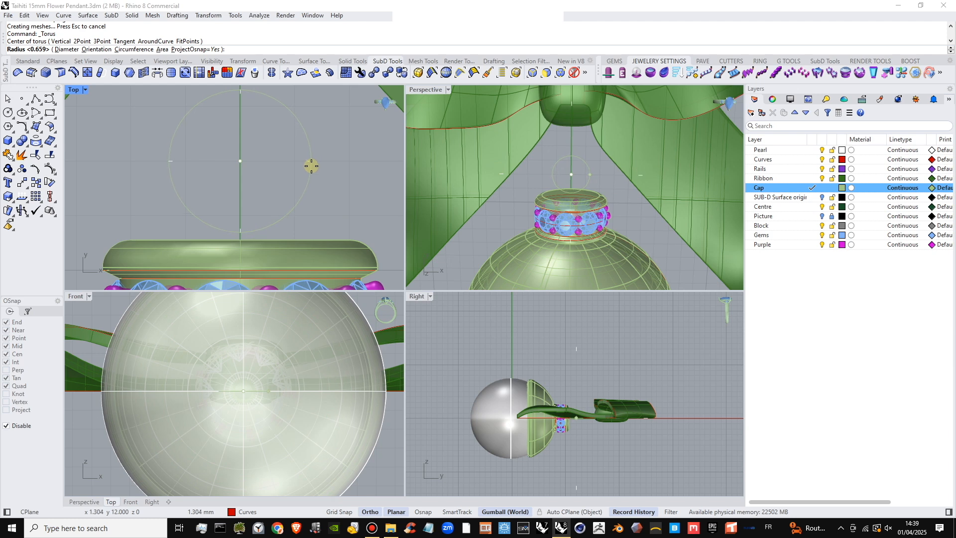
pyautogui.click(313, 166)
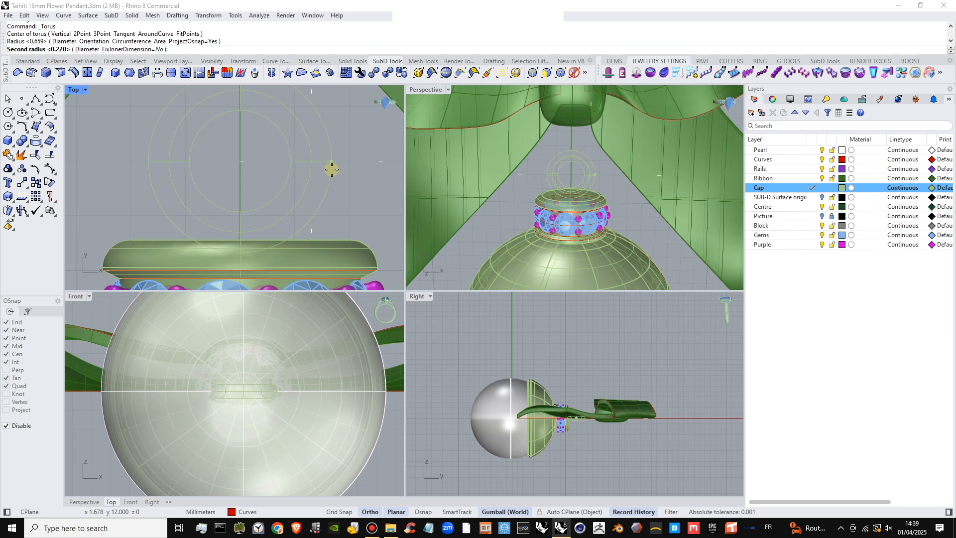
pyautogui.click(332, 170)
# - Move the torus ring down along the axis so its lower edge sinks into the outer end of the cap collar
pyautogui.scroll(-4, 560, 220)
pyautogui.moveTo(631, 232); pyautogui.dragTo(550, 189, button='right')
pyautogui.scroll(8, 569, 197)
pyautogui.click(569, 200)
pyautogui.click(223, 172)
pyautogui.scroll(-4, 560, 212)
pyautogui.click(566, 159)
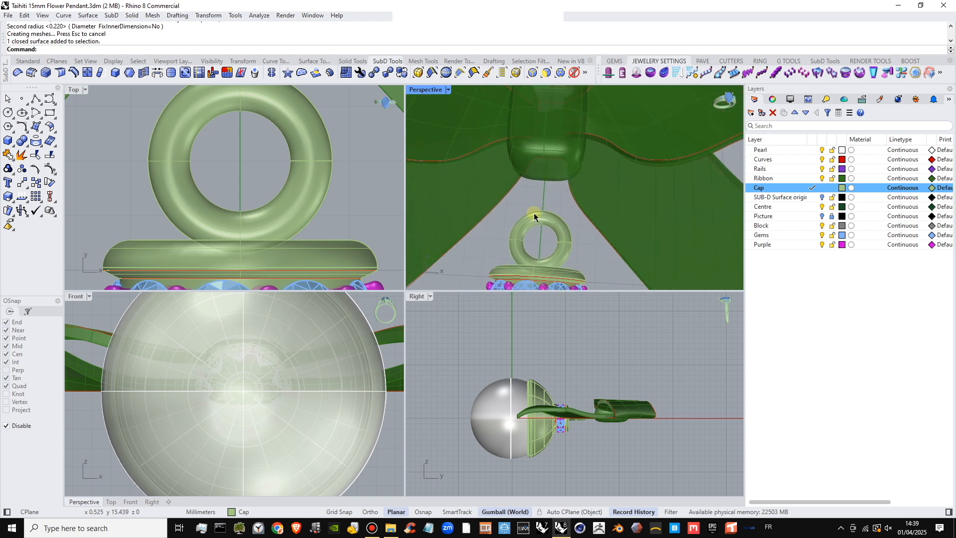
pyautogui.scroll(2, 549, 176)
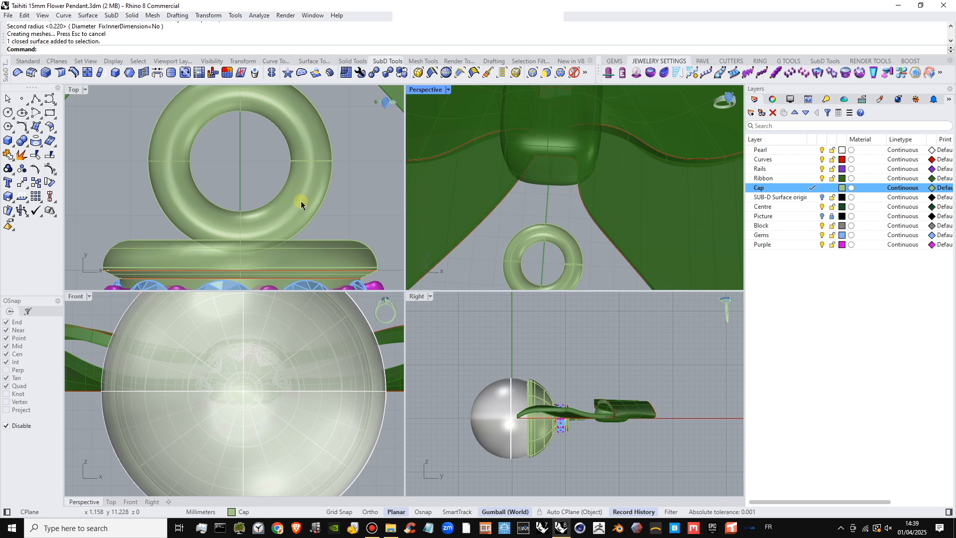
pyautogui.scroll(-8, 300, 201)
pyautogui.click(289, 195)
pyautogui.moveTo(267, 171); pyautogui.dragTo(267, 182)
pyautogui.click(326, 212)
# - Set the Perspective viewport's display mode to Shaded
pyautogui.moveTo(557, 244)
pyautogui.mouseDown(button='right')
pyautogui.moveTo(584, 276)
pyautogui.moveTo(499, 147)
pyautogui.mouseUp(button='right')
pyautogui.click(448, 90)
pyautogui.click(436, 138)
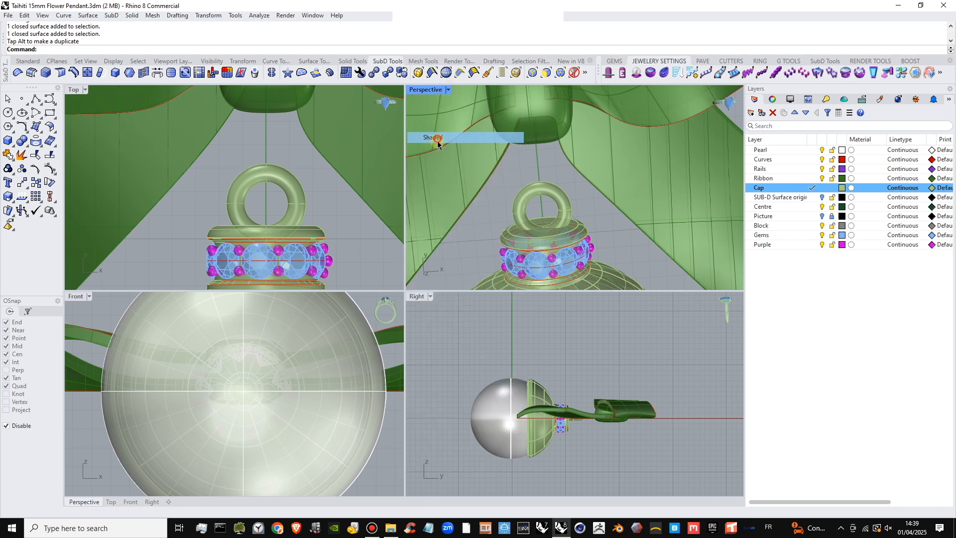
pyautogui.scroll(-2, 582, 218)
pyautogui.moveTo(554, 214)
pyautogui.mouseDown(button='right')
pyautogui.moveTo(560, 250)
pyautogui.moveTo(559, 222)
pyautogui.mouseUp(button='right')
# - Copy the cap's ring up to the underside of the bow's knot and assign the copy to the Ribbon layer
pyautogui.click(560, 220)
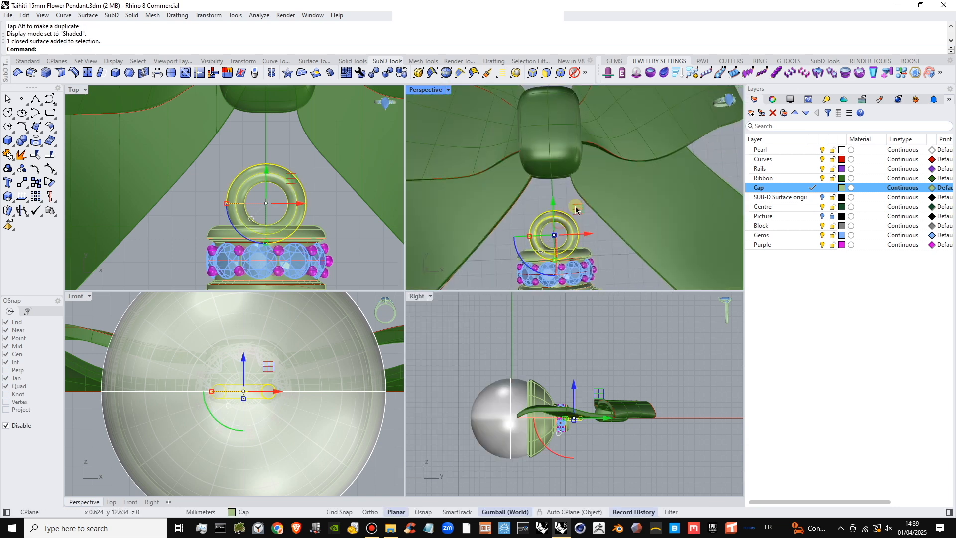
pyautogui.moveTo(557, 223); pyautogui.dragTo(548, 183)
pyautogui.press('alt')
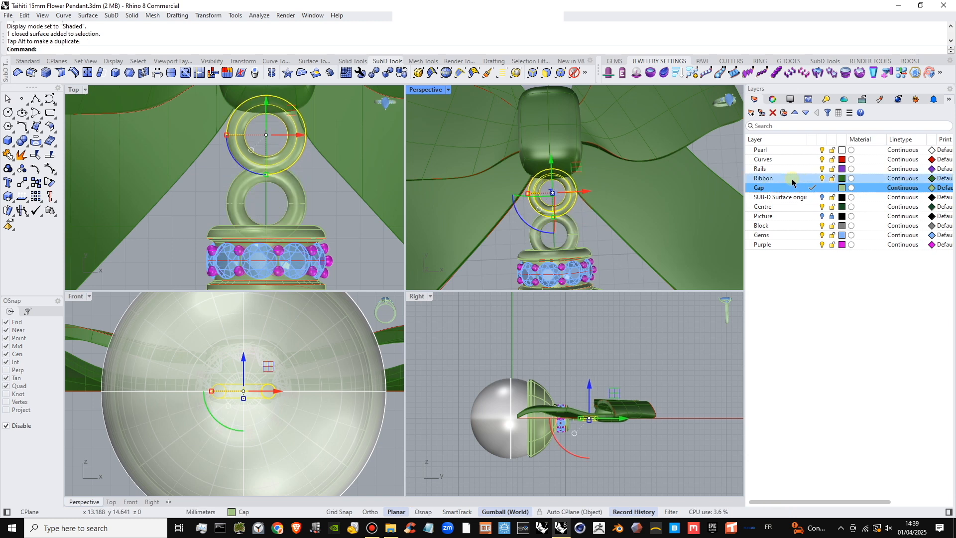
pyautogui.rightClick(792, 179)
pyautogui.click(839, 225)
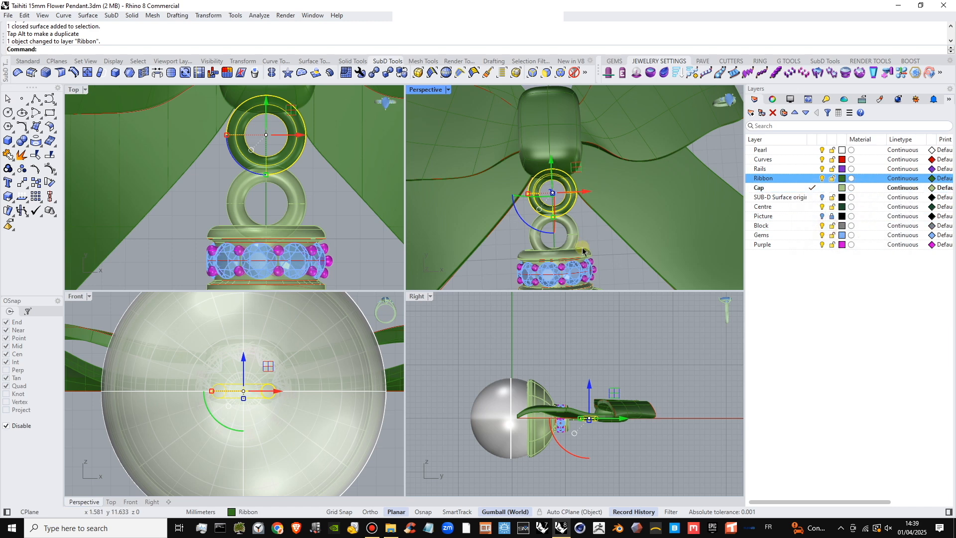
# - Scale the ribbon ring down uniformly and shift it up against the bow's knot
pyautogui.moveTo(589, 202); pyautogui.dragTo(574, 179, button='right')
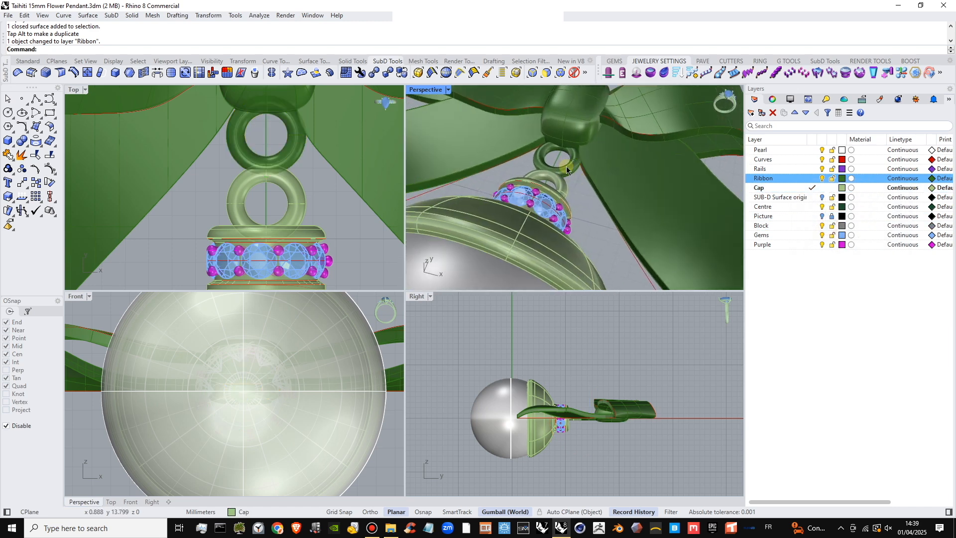
pyautogui.click(564, 168)
pyautogui.moveTo(227, 136); pyautogui.dragTo(267, 123)
pyautogui.click(478, 289)
pyautogui.click(312, 171)
# - Select the pearl, cap, gem collar and cap ring together and move them down to leave a gap below the knot's ring
pyautogui.scroll(-12, 284, 155)
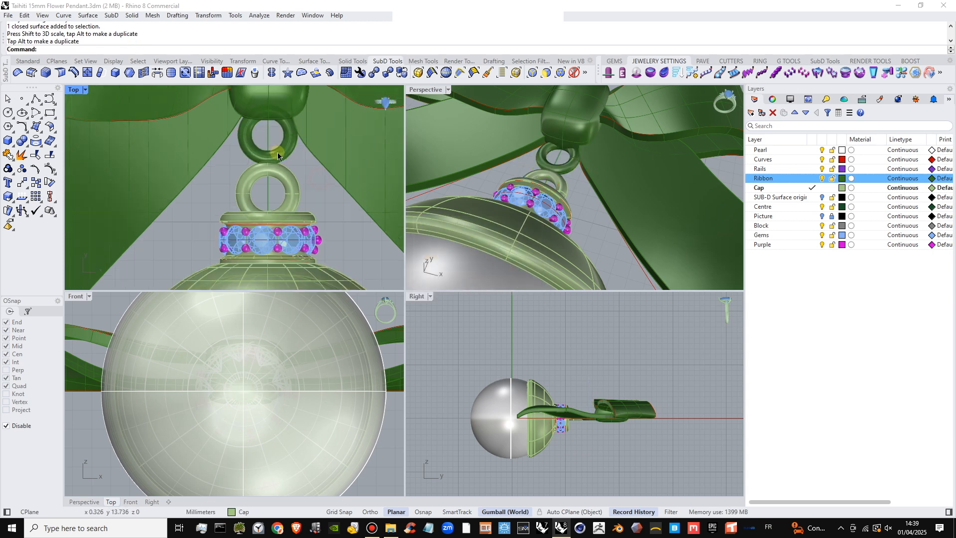
pyautogui.moveTo(311, 196); pyautogui.dragTo(303, 170, button='right')
pyautogui.moveTo(212, 285); pyautogui.dragTo(336, 136)
pyautogui.moveTo(282, 174); pyautogui.dragTo(281, 179)
pyautogui.click(333, 222)
pyautogui.scroll(-10, 323, 193)
pyautogui.moveTo(317, 179); pyautogui.dragTo(291, 199, button='right')
pyautogui.scroll(5, 291, 202)
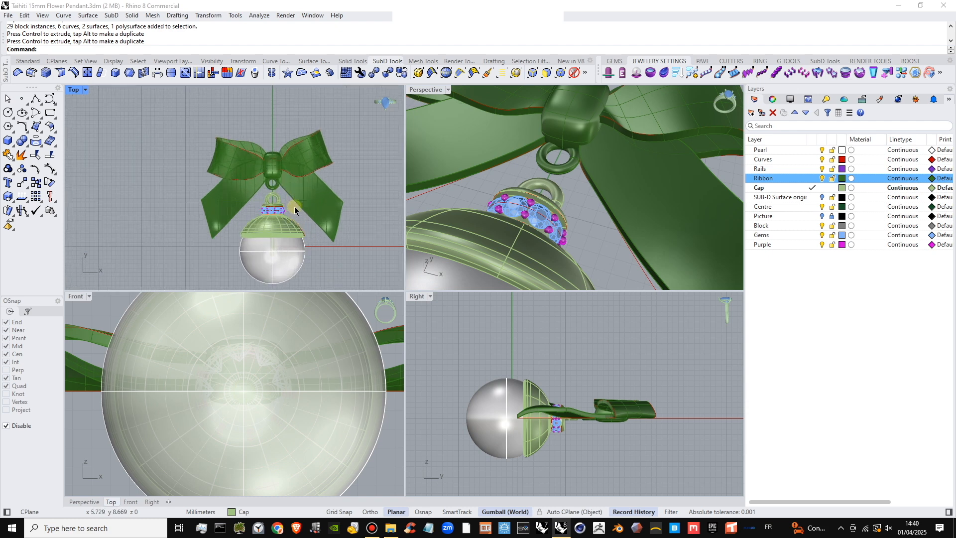
# - Enlarge the ring under the bow's knot slightly with a uniform 3D scale
pyautogui.moveTo(526, 202); pyautogui.dragTo(568, 172, button='right')
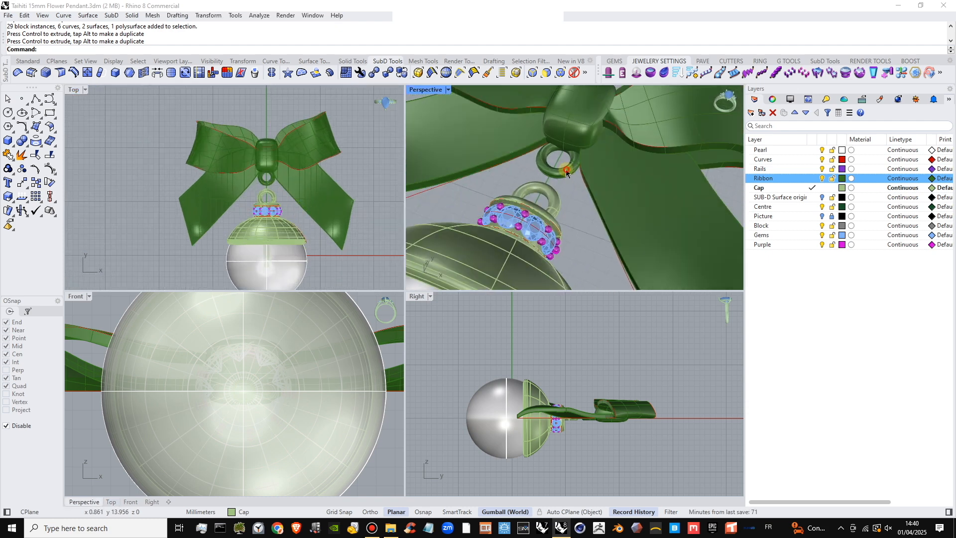
pyautogui.click(573, 167)
pyautogui.scroll(5, 235, 185)
pyautogui.keyDown('shift'); pyautogui.moveTo(234, 184); pyautogui.dragTo(232, 184); pyautogui.keyUp('shift')
pyautogui.click(283, 217)
pyautogui.scroll(-4, 423, 197)
pyautogui.moveTo(543, 201); pyautogui.dragTo(503, 159, button='right')
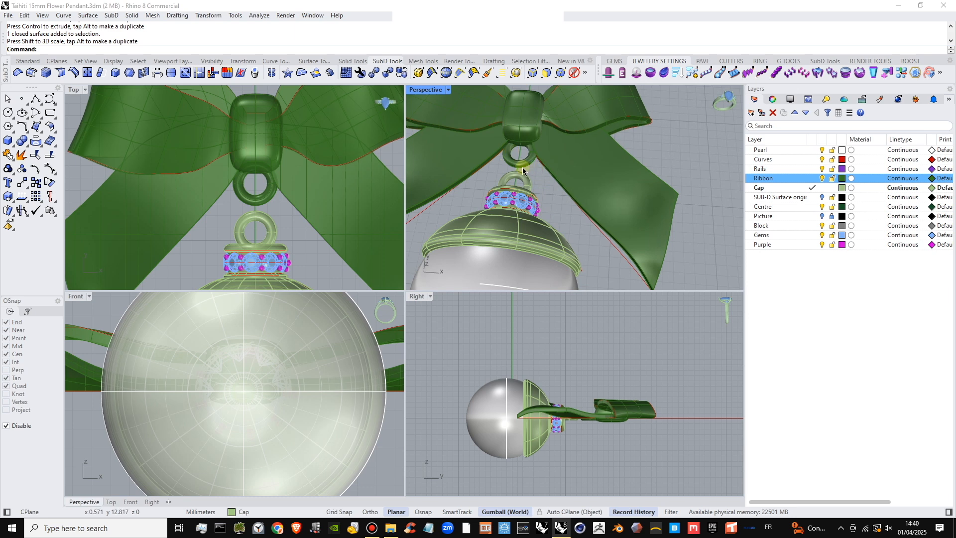
# - Duplicate the knot's ring rotated 90 degrees and move the copy down to link the knot's ring with the cap's ring
pyautogui.click(523, 171)
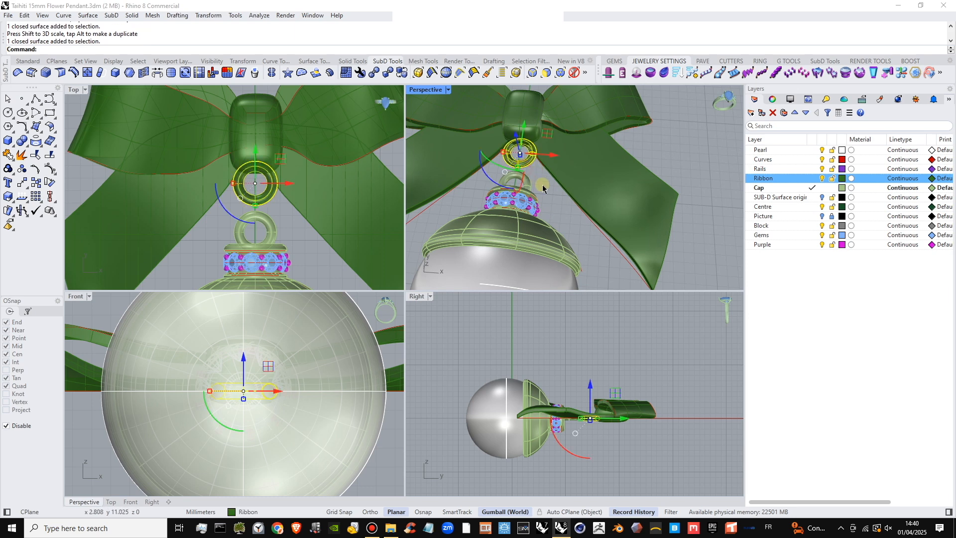
pyautogui.click(218, 431)
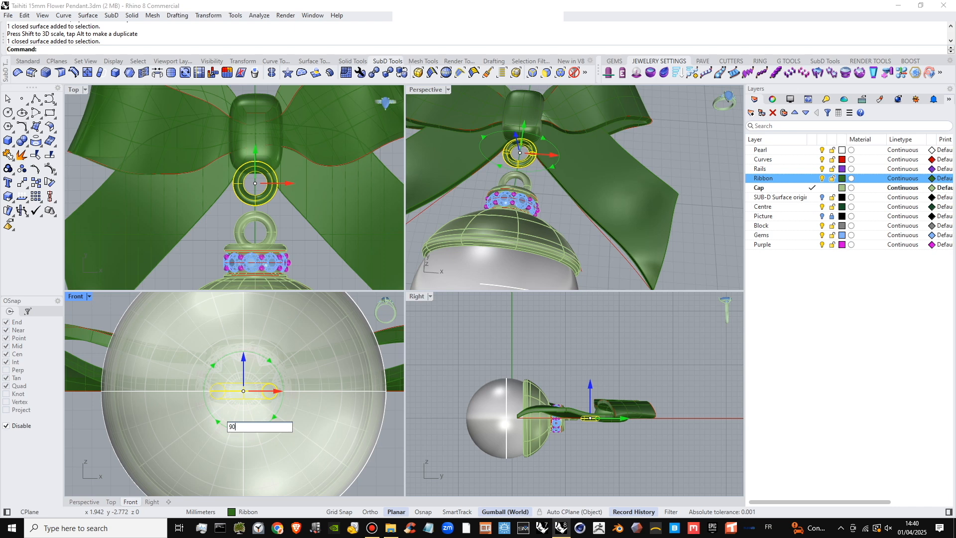
pyautogui.press('Return')
pyautogui.scroll(-1, 257, 148)
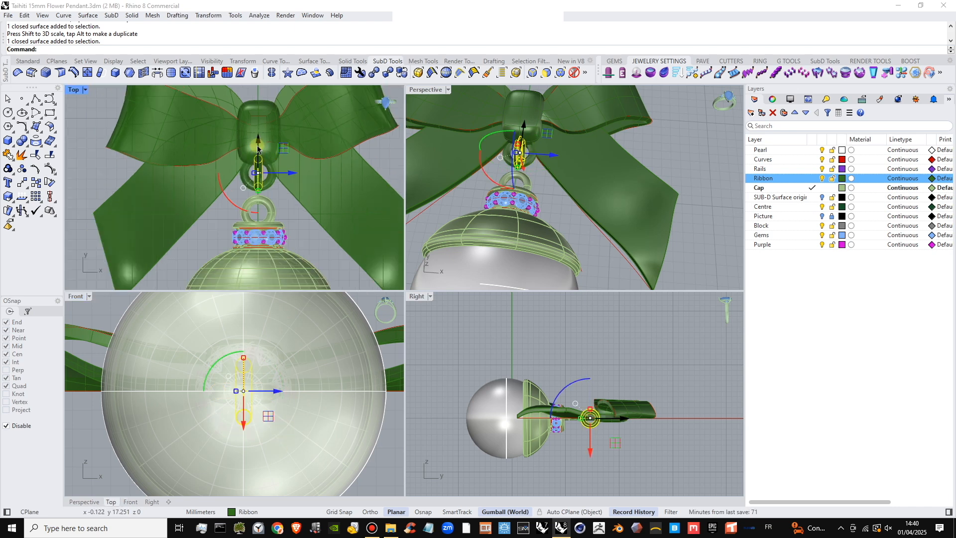
pyautogui.moveTo(258, 148); pyautogui.dragTo(261, 165)
pyautogui.click(486, 290)
pyautogui.click(587, 257)
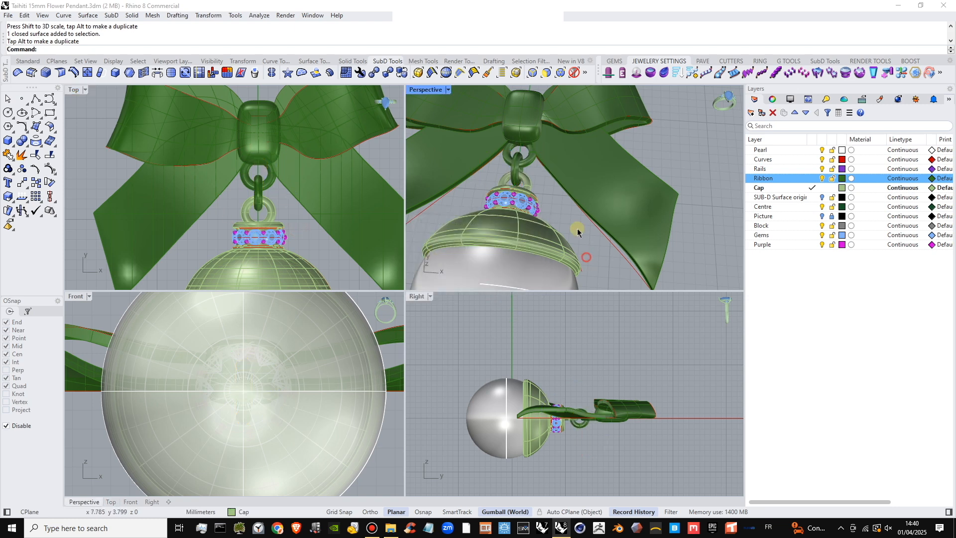
# - Examine the linked rings and the overall proportions of the bow, cap and pearl from several angles
pyautogui.scroll(-3, 578, 233)
pyautogui.moveTo(577, 232); pyautogui.dragTo(567, 227, button='right')
pyautogui.scroll(2, 535, 177)
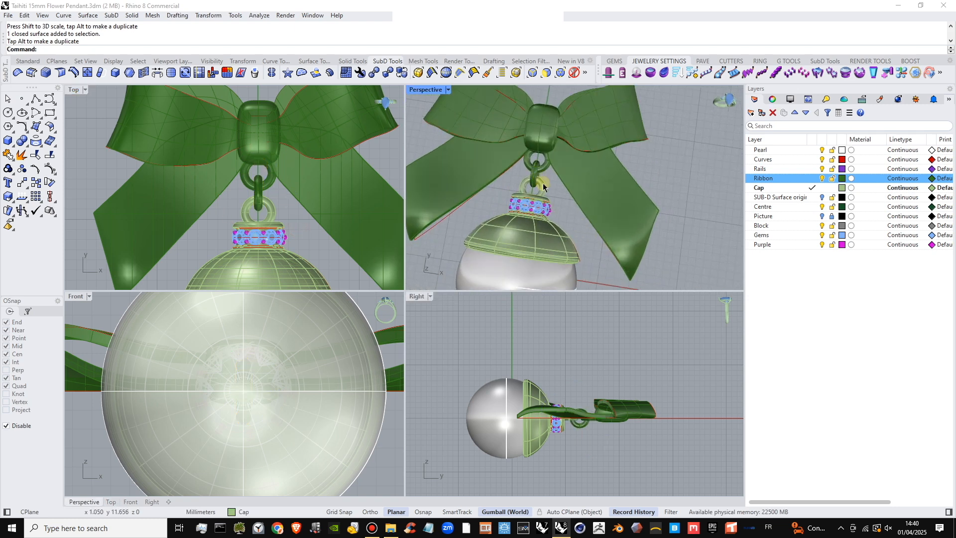
pyautogui.scroll(-3, 539, 183)
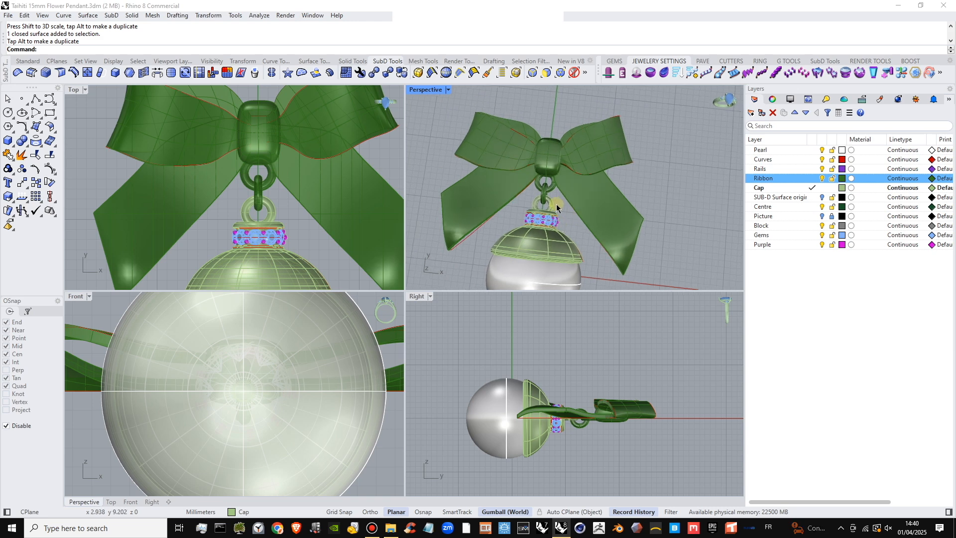
pyautogui.moveTo(561, 191); pyautogui.dragTo(573, 229, button='right')
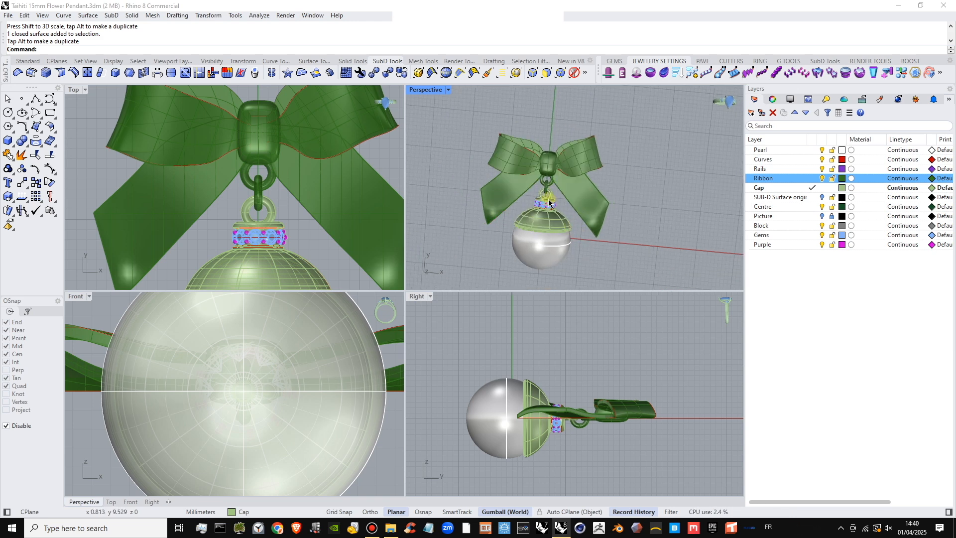
pyautogui.scroll(6, 555, 197)
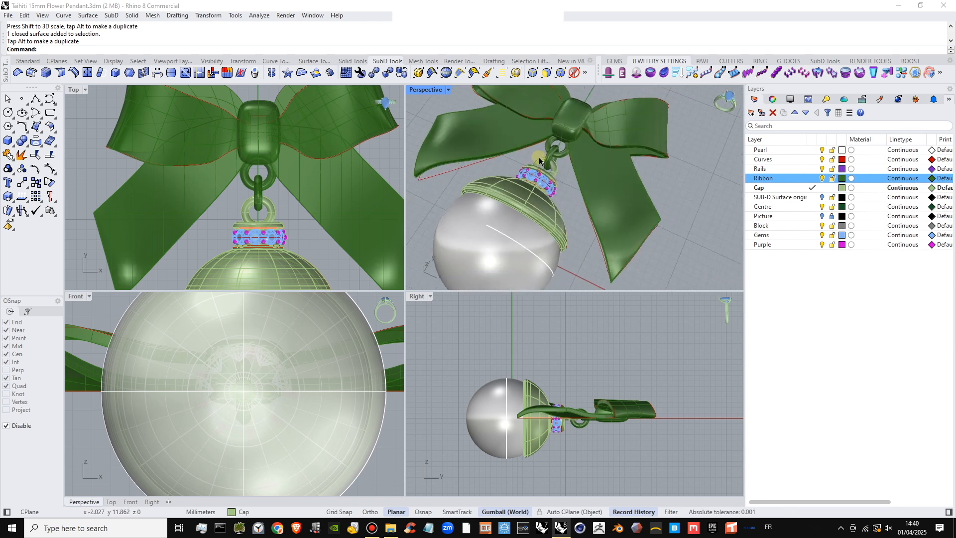
pyautogui.scroll(-10, 529, 163)
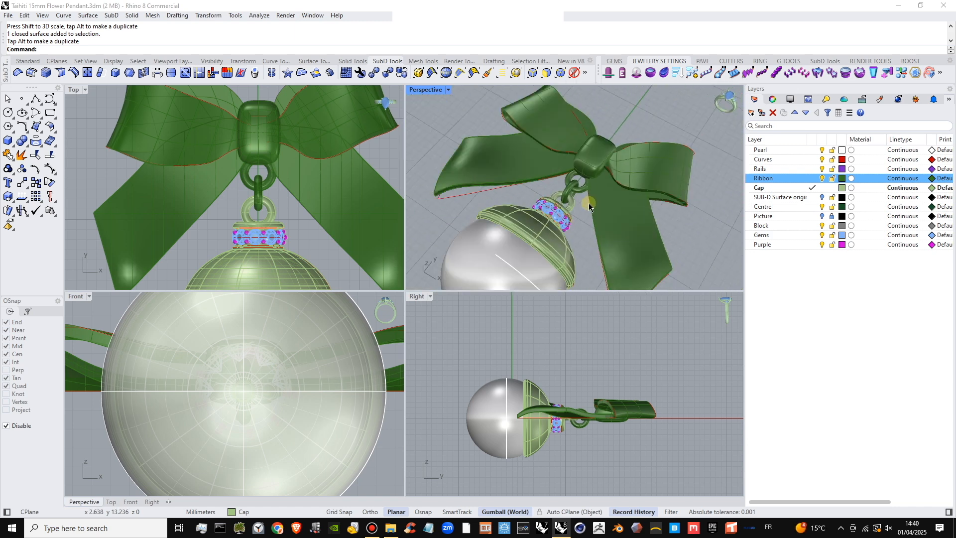
pyautogui.scroll(8, 571, 239)
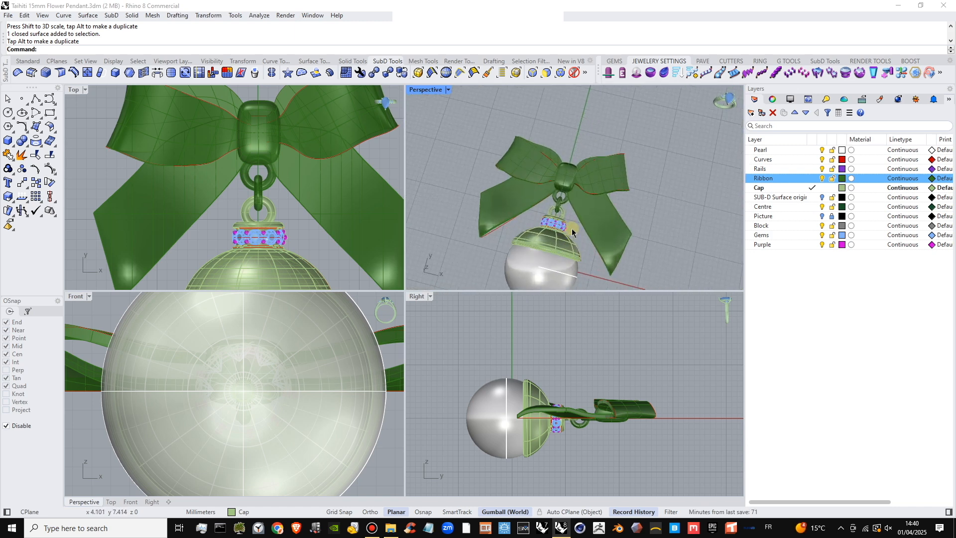
pyautogui.moveTo(591, 211); pyautogui.dragTo(586, 215, button='right')
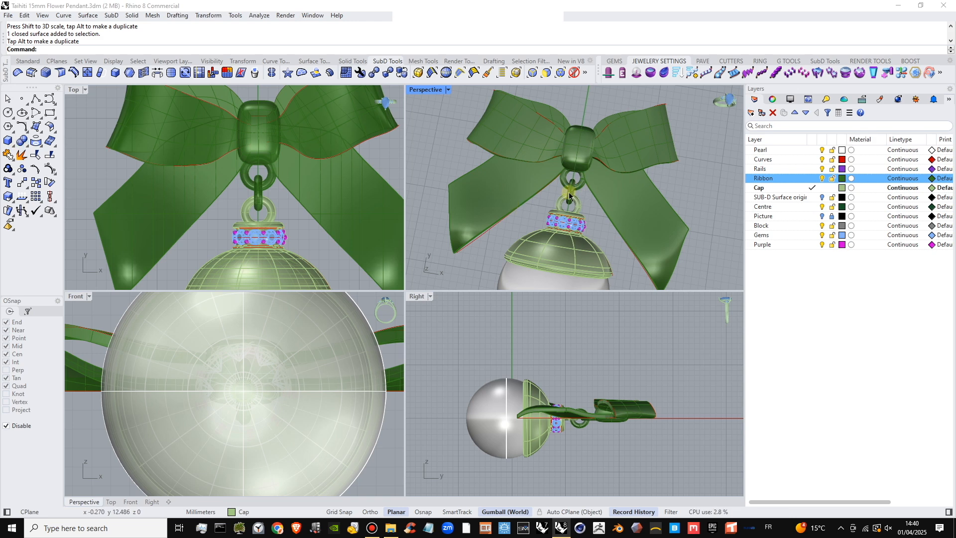
pyautogui.moveTo(575, 205); pyautogui.dragTo(616, 204, button='right')
pyautogui.scroll(-4, 601, 209)
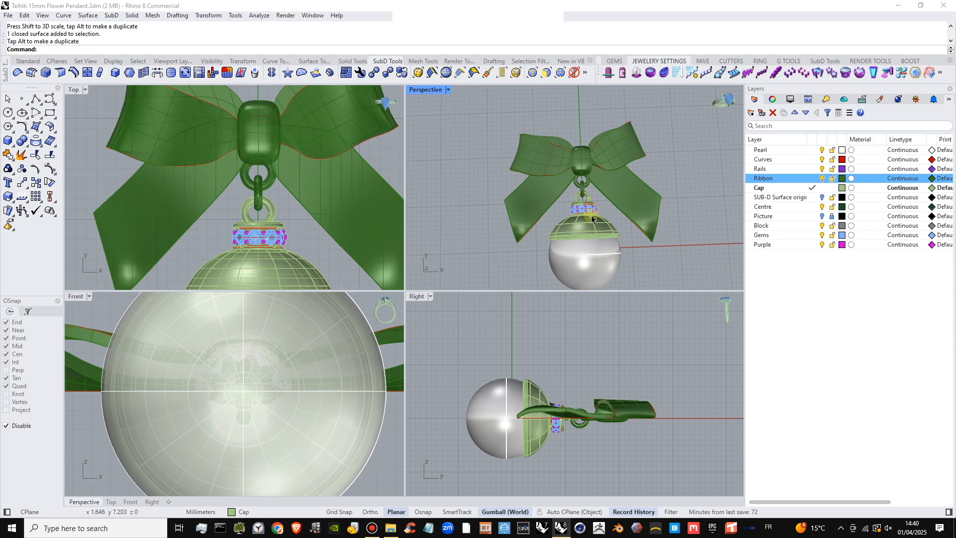
pyautogui.moveTo(592, 219); pyautogui.dragTo(633, 244, button='right')
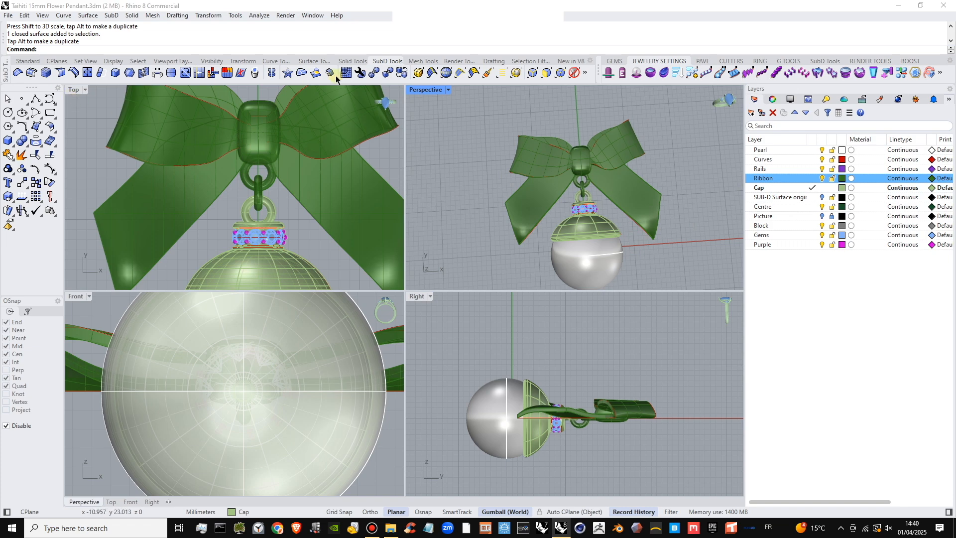
# - Maximize the Perspective view and sub-select a SubD face on the ribbon loop beside the bow's knot
pyautogui.doubleClick(427, 90)
pyautogui.scroll(5, 470, 252)
pyautogui.moveTo(470, 252); pyautogui.dragTo(448, 294, button='right')
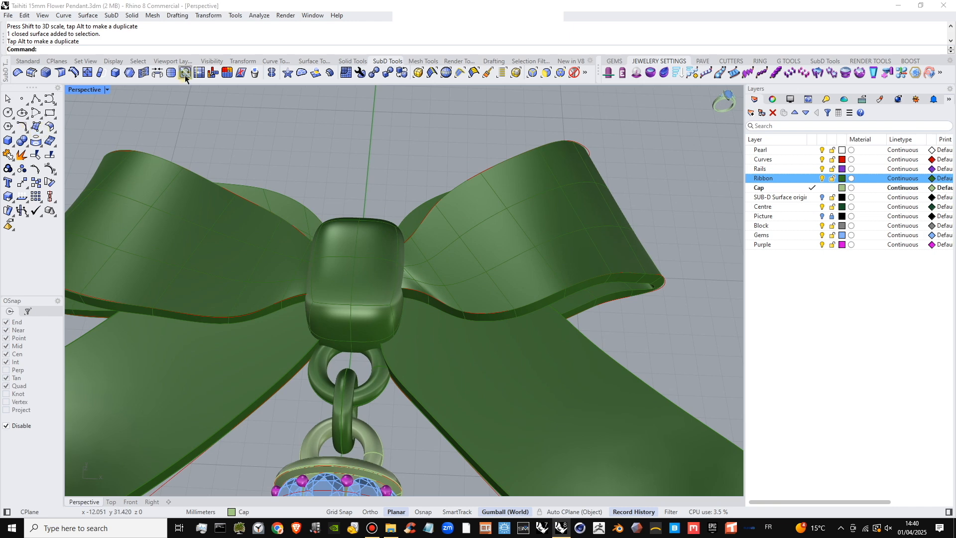
pyautogui.click(313, 61)
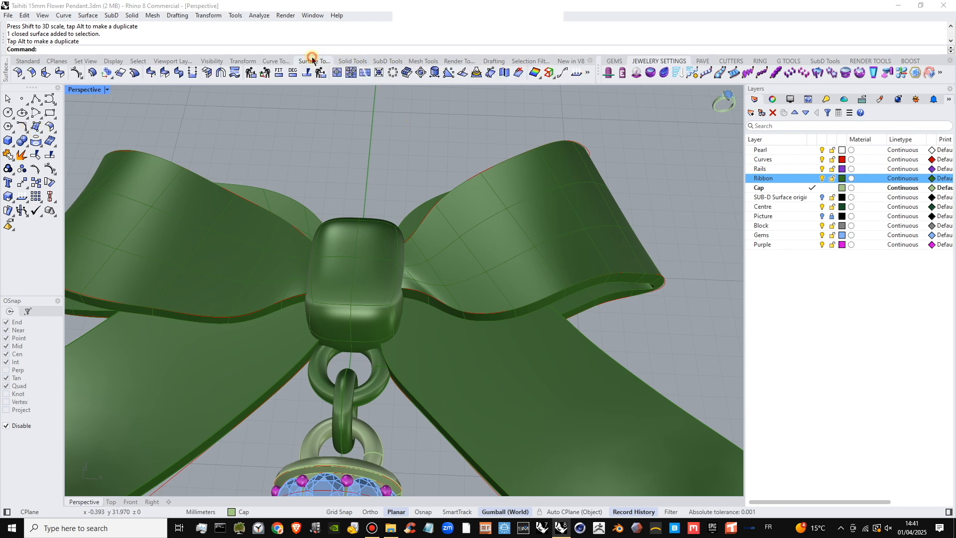
pyautogui.click(382, 61)
pyautogui.moveTo(447, 125); pyautogui.dragTo(481, 221, button='right')
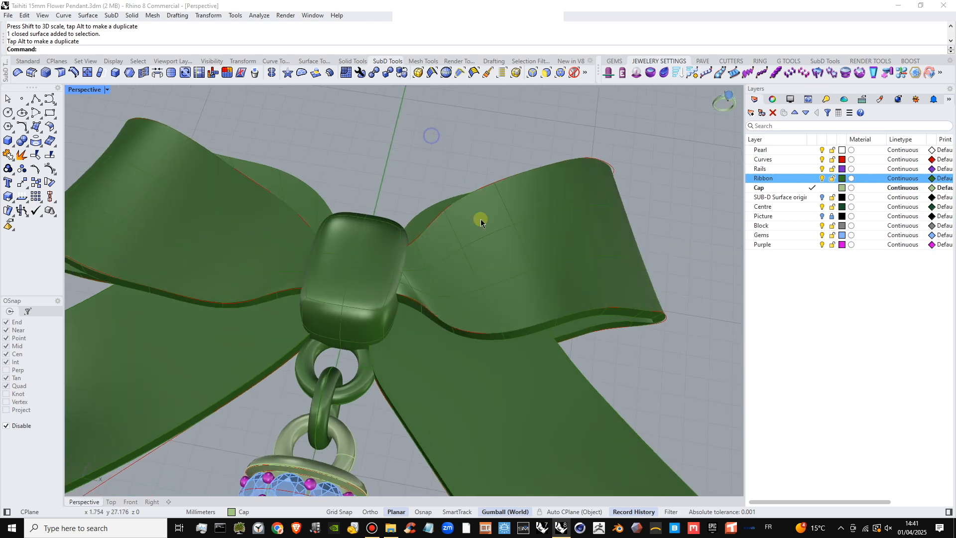
pyautogui.keyDown('ctrl'); pyautogui.keyDown('shift'); pyautogui.click(435, 287); pyautogui.keyUp('shift'); pyautogui.keyUp('ctrl')
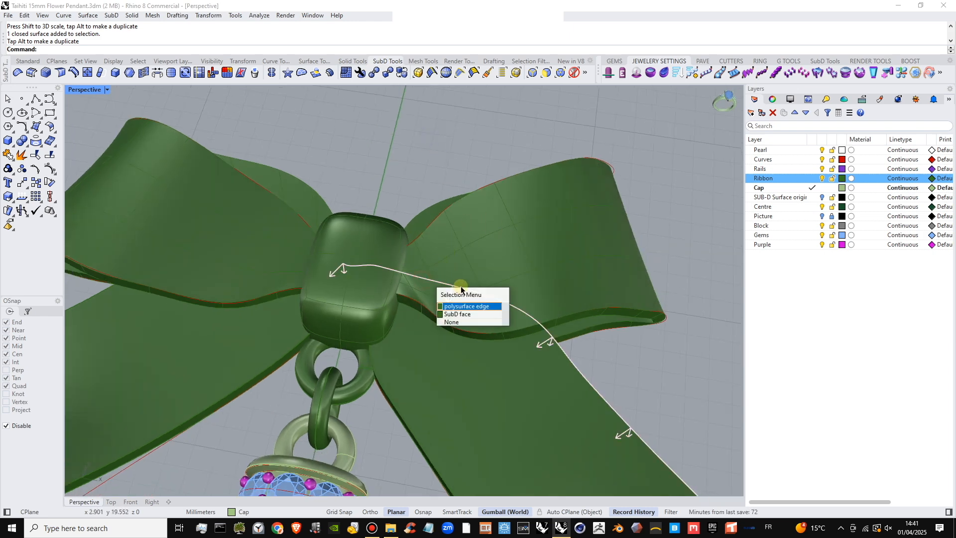
# - Select the SubD faces in the middle and back rows on top of the bow's right loop
pyautogui.click(460, 312)
pyautogui.keyDown('ctrl'); pyautogui.keyDown('shift'); pyautogui.click(501, 264); pyautogui.keyUp('shift'); pyautogui.keyUp('ctrl')
pyautogui.keyDown('ctrl'); pyautogui.keyDown('shift'); pyautogui.click(553, 245); pyautogui.keyUp('shift'); pyautogui.keyUp('ctrl')
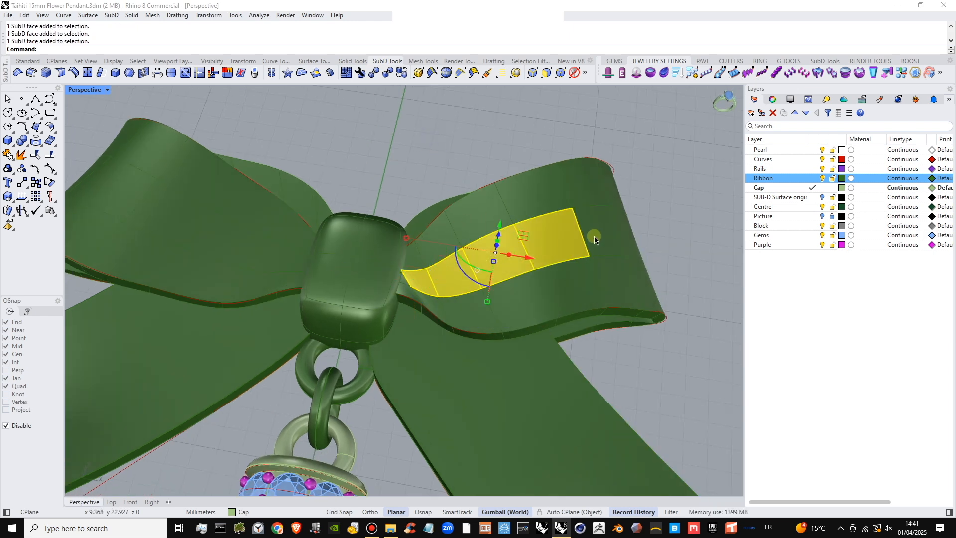
pyautogui.keyDown('ctrl'); pyautogui.keyDown('shift'); pyautogui.click(601, 234); pyautogui.keyUp('shift'); pyautogui.keyUp('ctrl')
pyautogui.moveTo(628, 244); pyautogui.dragTo(444, 250, button='right')
pyautogui.keyDown('ctrl'); pyautogui.keyDown('shift'); pyautogui.click(441, 240); pyautogui.keyUp('shift'); pyautogui.keyUp('ctrl')
pyautogui.keyDown('ctrl'); pyautogui.keyDown('shift'); pyautogui.click(492, 229); pyautogui.keyUp('shift'); pyautogui.keyUp('ctrl')
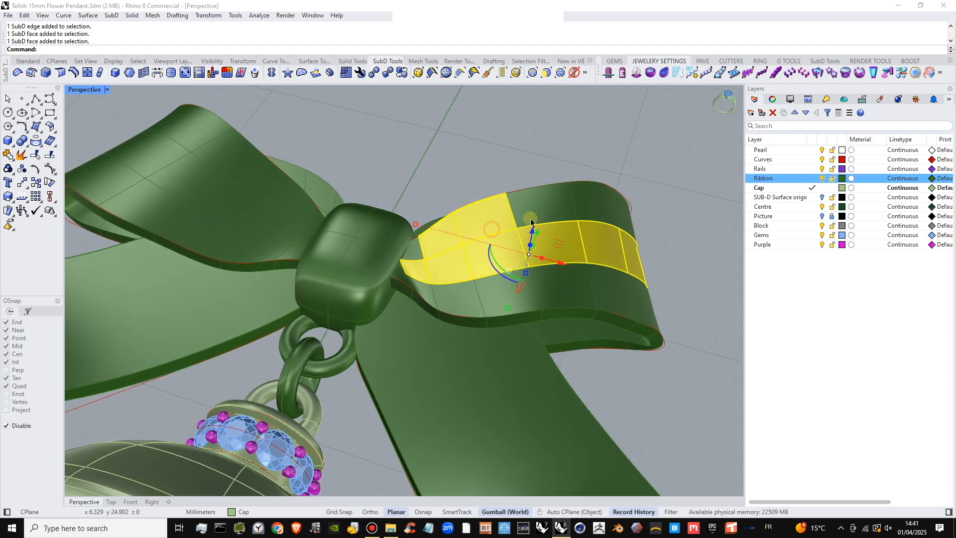
pyautogui.keyDown('ctrl'); pyautogui.keyDown('shift'); pyautogui.click(530, 218); pyautogui.keyUp('shift'); pyautogui.keyUp('ctrl')
pyautogui.keyDown('ctrl'); pyautogui.keyDown('shift'); pyautogui.click(594, 210); pyautogui.keyUp('shift'); pyautogui.keyUp('ctrl')
pyautogui.moveTo(612, 235); pyautogui.dragTo(636, 269, button='right')
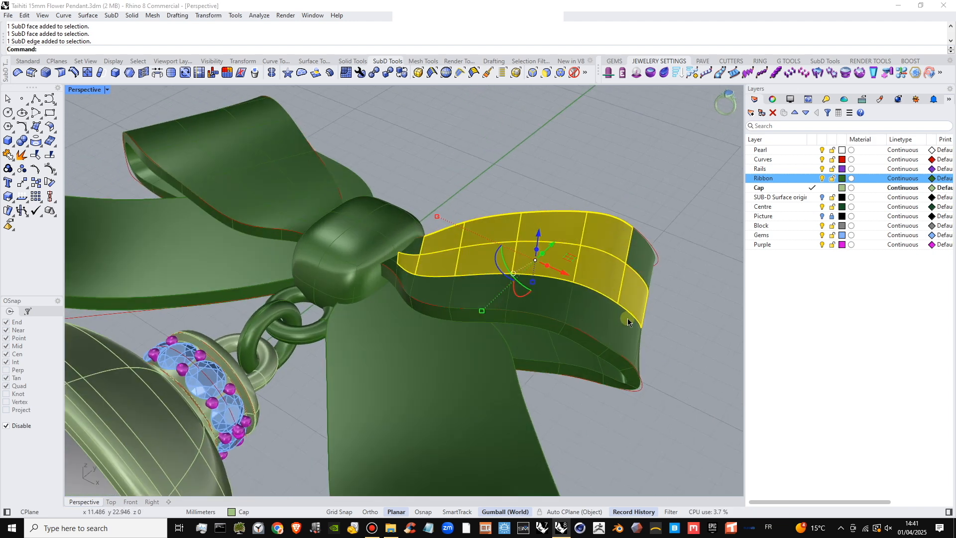
# - Add the outer-end faces and the front row of top faces on the right loop to the selection
pyautogui.keyDown('ctrl'); pyautogui.keyDown('shift'); pyautogui.click(627, 320); pyautogui.keyUp('shift'); pyautogui.keyUp('ctrl')
pyautogui.keyDown('ctrl'); pyautogui.keyDown('shift'); pyautogui.click(637, 260); pyautogui.keyUp('shift'); pyautogui.keyUp('ctrl')
pyautogui.keyDown('ctrl'); pyautogui.keyDown('shift'); pyautogui.click(585, 307); pyautogui.keyUp('shift'); pyautogui.keyUp('ctrl')
pyautogui.keyDown('ctrl'); pyautogui.keyDown('shift'); pyautogui.click(482, 289); pyautogui.keyUp('shift'); pyautogui.keyUp('ctrl')
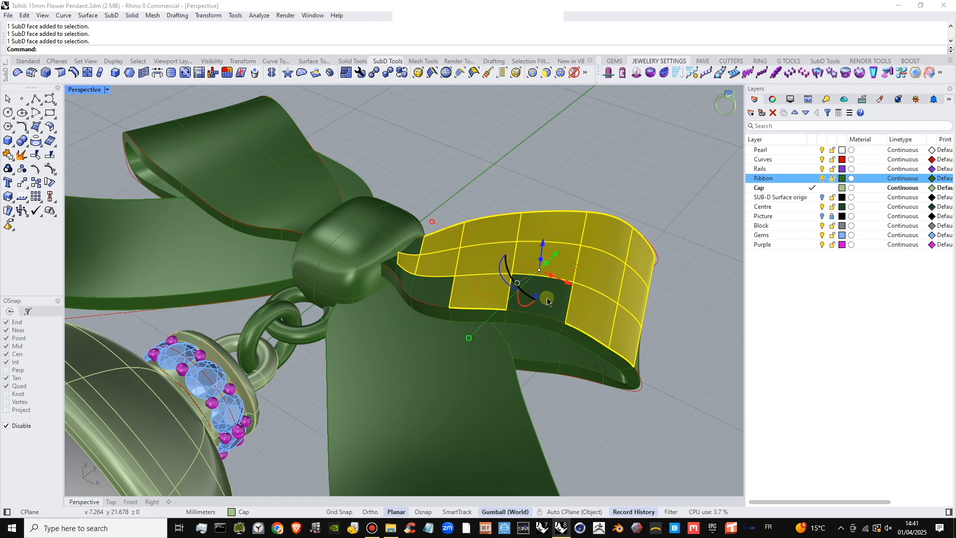
pyautogui.keyDown('ctrl'); pyautogui.keyDown('shift'); pyautogui.click(547, 298); pyautogui.keyUp('shift'); pyautogui.keyUp('ctrl')
pyautogui.keyDown('ctrl'); pyautogui.keyDown('shift'); pyautogui.click(421, 289); pyautogui.keyUp('shift'); pyautogui.keyUp('ctrl')
pyautogui.keyDown('ctrl'); pyautogui.keyDown('shift'); pyautogui.click(442, 288); pyautogui.keyUp('shift'); pyautogui.keyUp('ctrl')
pyautogui.keyDown('ctrl'); pyautogui.keyDown('shift'); pyautogui.click(408, 279); pyautogui.keyUp('shift'); pyautogui.keyUp('ctrl')
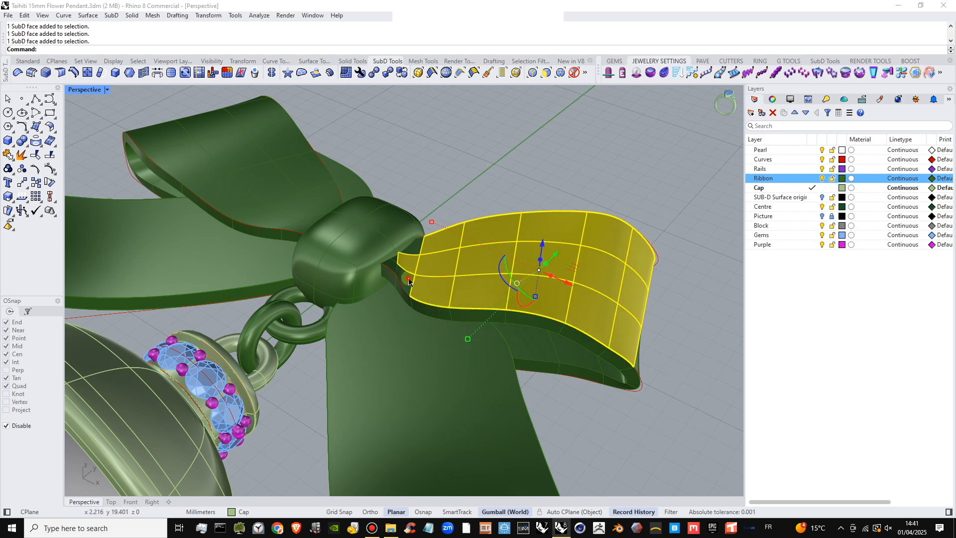
pyautogui.click(435, 297)
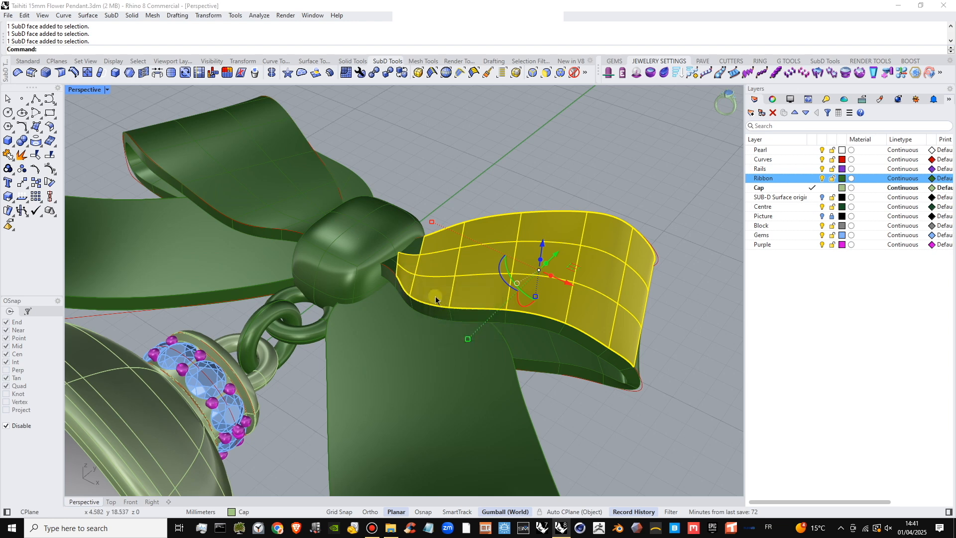
pyautogui.moveTo(435, 298); pyautogui.dragTo(443, 311, button='right')
pyautogui.keyDown('ctrl'); pyautogui.click(409, 287); pyautogui.keyUp('ctrl')
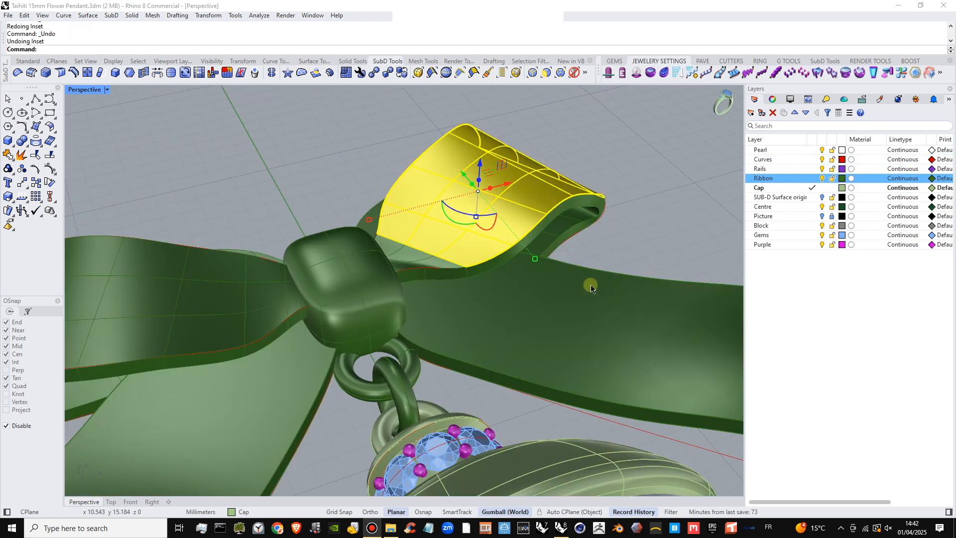
# - Inset the selected top faces of the right loop by about 0.28 mm with Mode set to Group
pyautogui.moveTo(602, 247); pyautogui.dragTo(590, 301, button='right')
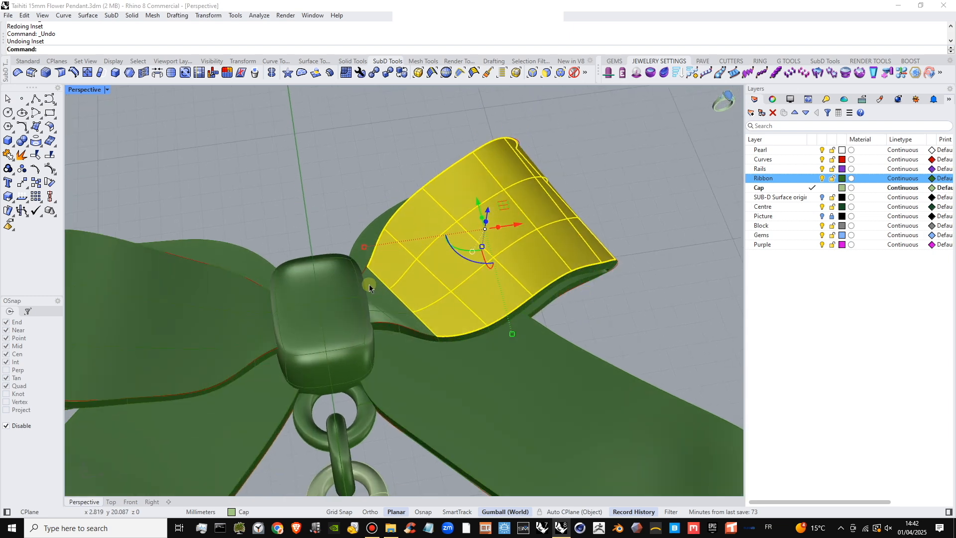
pyautogui.moveTo(393, 302); pyautogui.dragTo(440, 273, button='right')
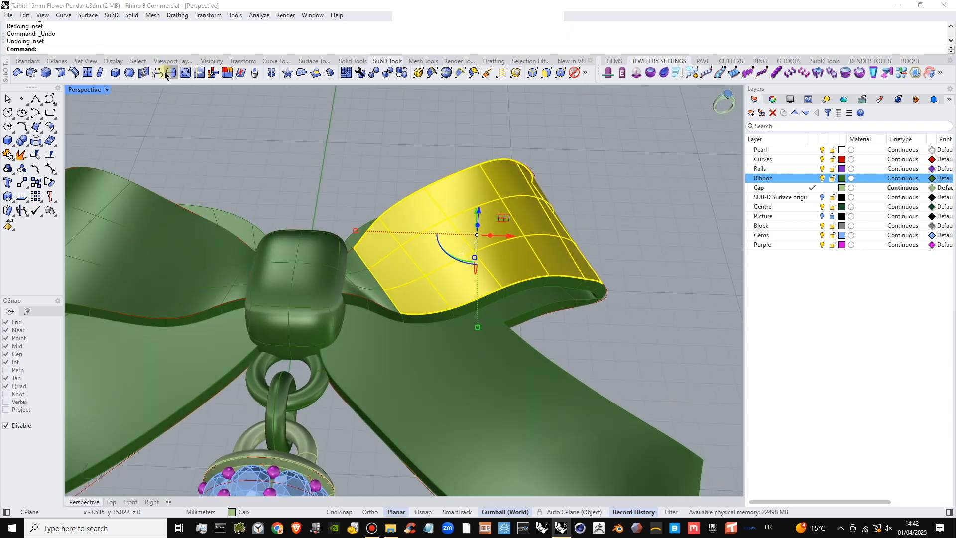
pyautogui.click(132, 74)
pyautogui.moveTo(499, 279); pyautogui.dragTo(453, 282, button='right')
pyautogui.scroll(2, 452, 283)
pyautogui.click(481, 281)
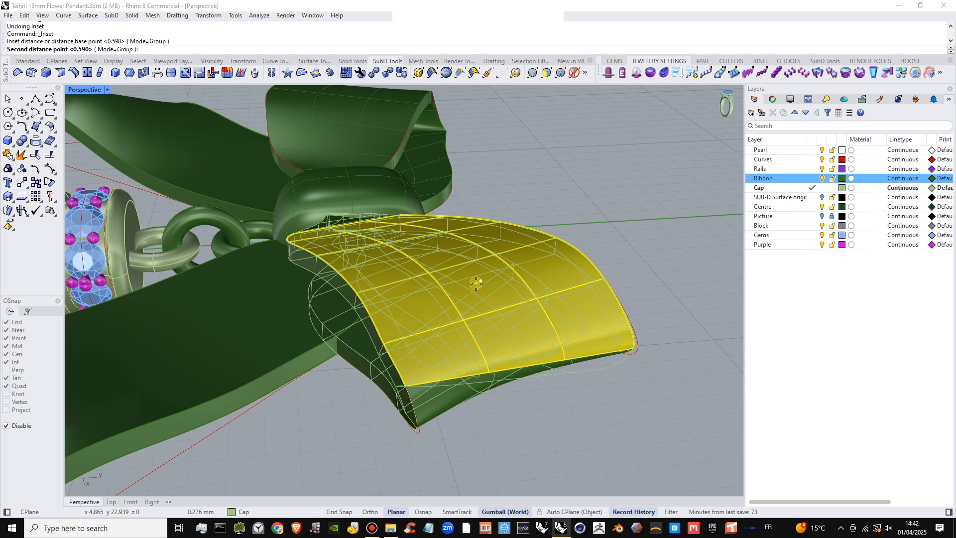
pyautogui.click(474, 283)
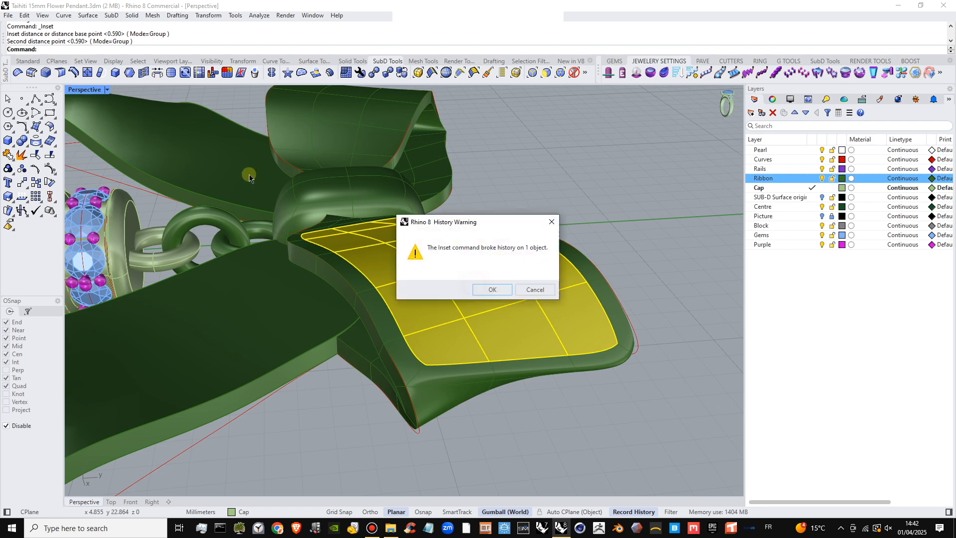
pyautogui.click(492, 287)
# - Examine the inset border on the right loop in the top and perspective views and clear the face selection
pyautogui.doubleClick(84, 89)
pyautogui.moveTo(371, 170); pyautogui.dragTo(313, 242, button='right')
pyautogui.scroll(4, 312, 138)
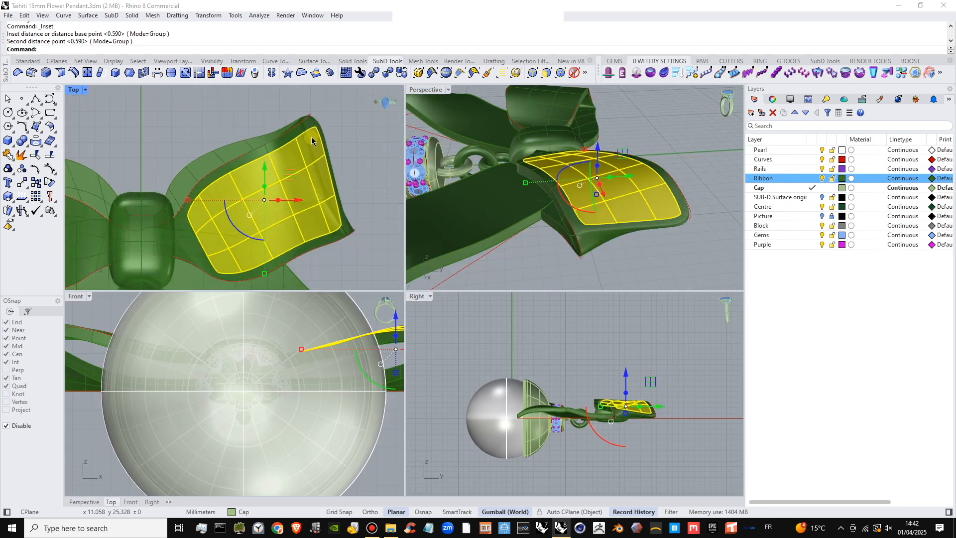
pyautogui.doubleClick(426, 89)
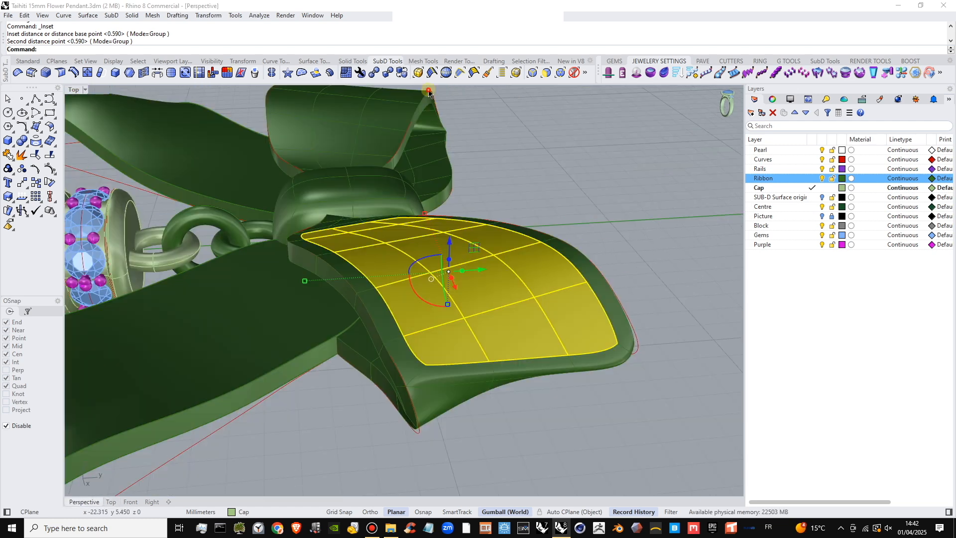
pyautogui.scroll(2, 553, 280)
pyautogui.moveTo(553, 280); pyautogui.dragTo(663, 324, button='right')
pyautogui.click(702, 410)
pyautogui.moveTo(578, 341); pyautogui.dragTo(538, 322, button='right')
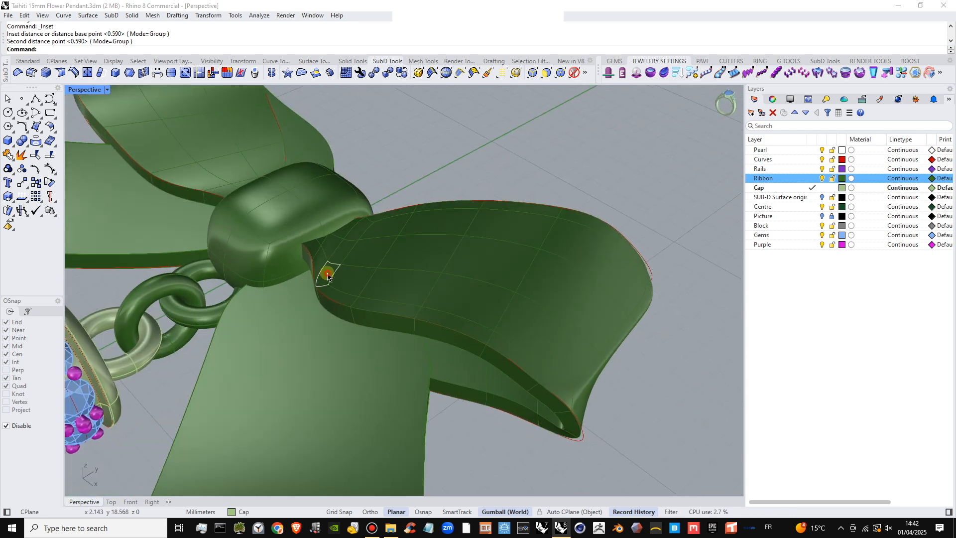
pyautogui.keyDown('ctrl'); pyautogui.keyDown('shift'); pyautogui.click(328, 274); pyautogui.keyUp('shift'); pyautogui.keyUp('ctrl')
pyautogui.keyDown('ctrl'); pyautogui.keyDown('shift'); pyautogui.click(346, 253); pyautogui.keyUp('shift'); pyautogui.keyUp('ctrl')
pyautogui.keyDown('ctrl'); pyautogui.keyDown('shift'); pyautogui.click(361, 236); pyautogui.keyUp('shift'); pyautogui.keyUp('ctrl')
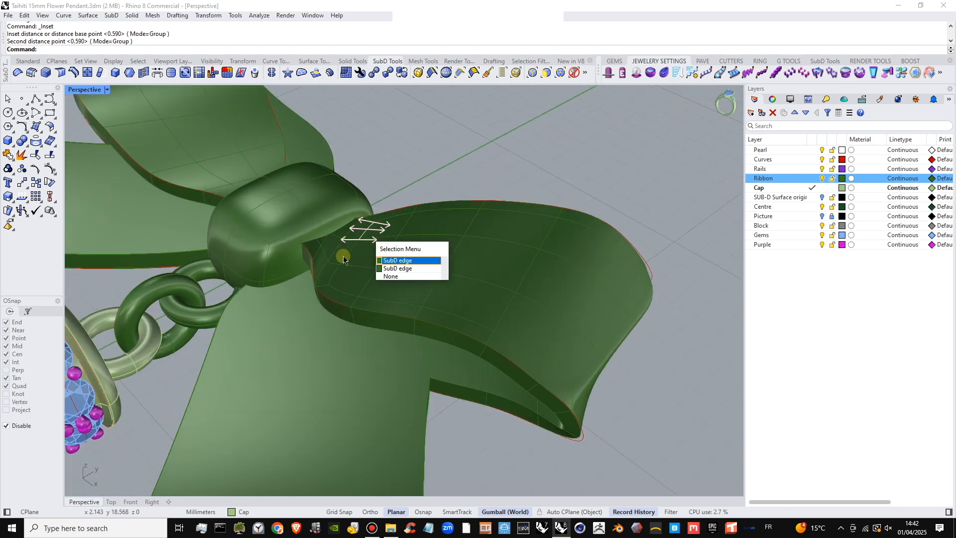
pyautogui.press('Escape')
# - Select the narrow inset border faces at the knot end of the right loop and the start of both long sides
pyautogui.scroll(4, 352, 259)
pyautogui.keyDown('ctrl'); pyautogui.keyDown('shift'); pyautogui.click(369, 246); pyautogui.keyUp('shift'); pyautogui.keyUp('ctrl')
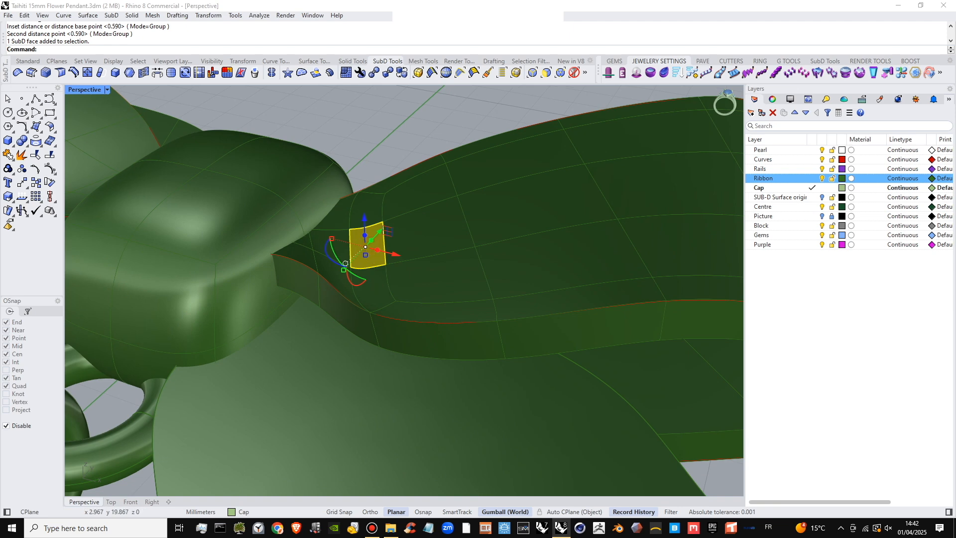
pyautogui.keyDown('ctrl'); pyautogui.keyDown('shift'); pyautogui.click(371, 291); pyautogui.keyUp('shift'); pyautogui.keyUp('ctrl')
pyautogui.keyDown('ctrl'); pyautogui.keyDown('shift'); pyautogui.click(429, 315); pyautogui.keyUp('shift'); pyautogui.keyUp('ctrl')
pyautogui.keyDown('ctrl'); pyautogui.keyDown('shift'); pyautogui.click(373, 211); pyautogui.keyUp('shift'); pyautogui.keyUp('ctrl')
pyautogui.keyDown('ctrl'); pyautogui.keyDown('shift'); pyautogui.click(411, 204); pyautogui.keyUp('shift'); pyautogui.keyUp('ctrl')
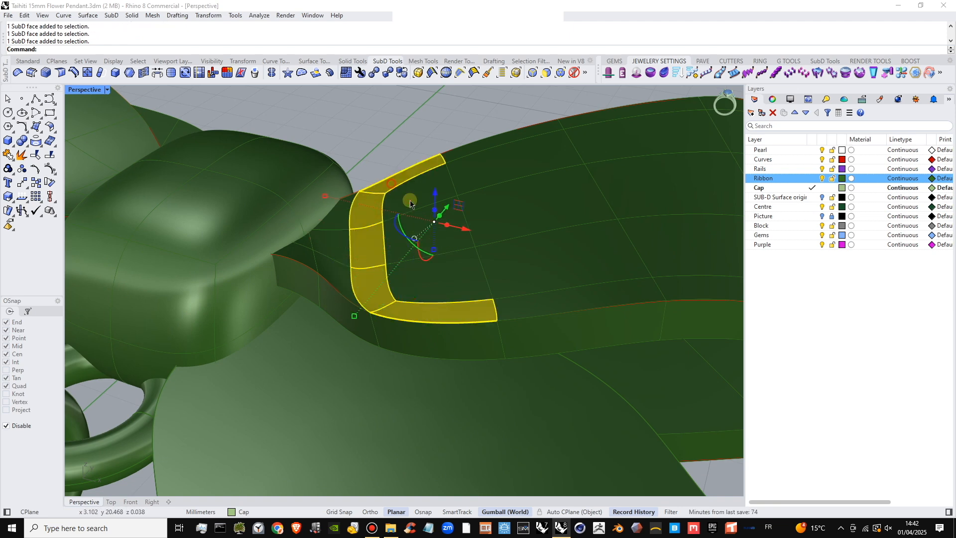
pyautogui.keyDown('ctrl'); pyautogui.keyDown('shift'); pyautogui.click(543, 303); pyautogui.keyUp('shift'); pyautogui.keyUp('ctrl')
# - Extend the face selection along the front and back border strips of the loop, excluding stray edges
pyautogui.scroll(-6, 449, 291)
pyautogui.scroll(6, 454, 221)
pyautogui.keyDown('ctrl'); pyautogui.keyDown('shift'); pyautogui.click(458, 230); pyautogui.keyUp('shift'); pyautogui.keyUp('ctrl')
pyautogui.keyDown('ctrl'); pyautogui.keyDown('shift'); pyautogui.click(526, 219); pyautogui.keyUp('shift'); pyautogui.keyUp('ctrl')
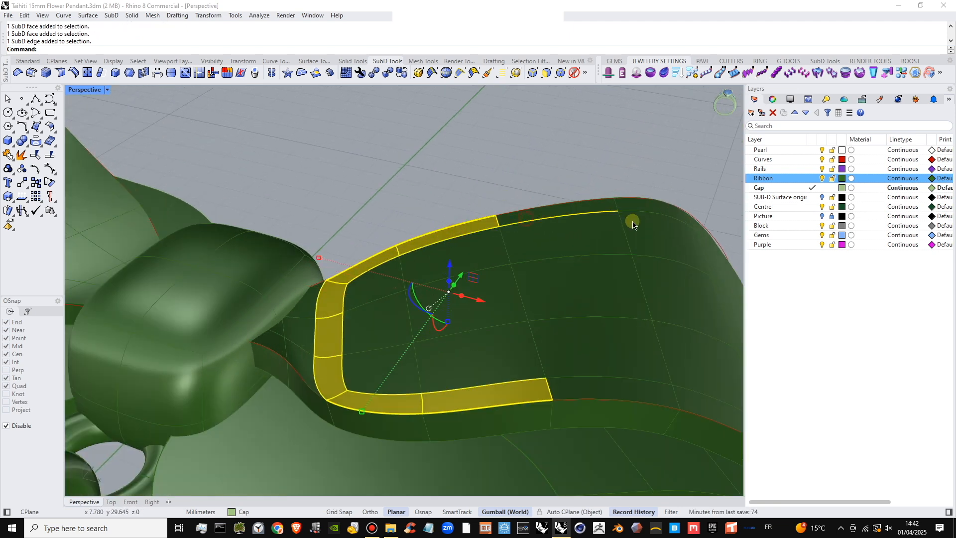
pyautogui.keyDown('ctrl'); pyautogui.keyDown('shift'); pyautogui.click(588, 207); pyautogui.keyUp('shift'); pyautogui.keyUp('ctrl')
pyautogui.keyDown('ctrl'); pyautogui.keyDown('shift'); pyautogui.click(566, 210); pyautogui.keyUp('shift'); pyautogui.keyUp('ctrl')
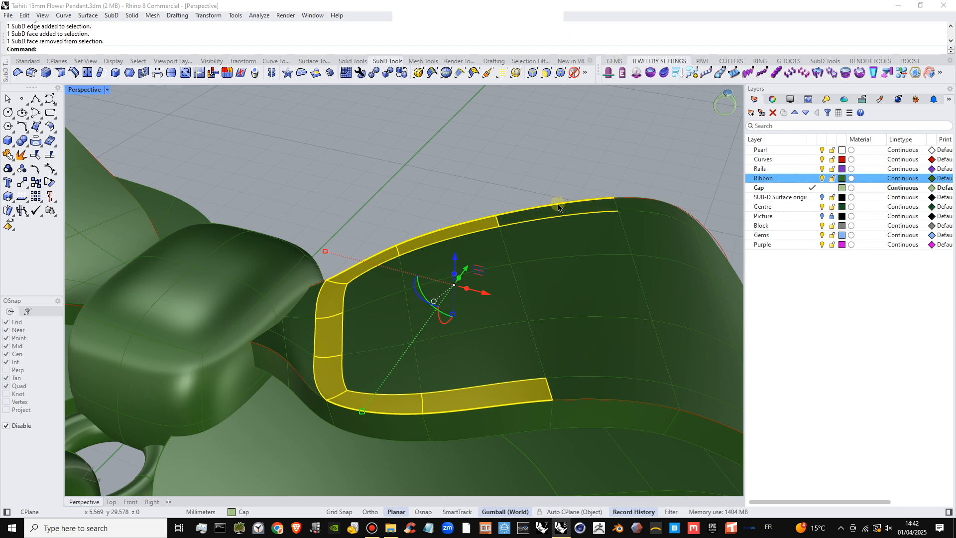
pyautogui.keyDown('ctrl'); pyautogui.keyDown('shift'); pyautogui.click(559, 207); pyautogui.keyUp('shift'); pyautogui.keyUp('ctrl')
pyautogui.keyDown('ctrl'); pyautogui.keyDown('shift'); pyautogui.click(566, 211); pyautogui.keyUp('shift'); pyautogui.keyUp('ctrl')
pyautogui.keyDown('ctrl'); pyautogui.keyDown('shift'); pyautogui.click(605, 388); pyautogui.keyUp('shift'); pyautogui.keyUp('ctrl')
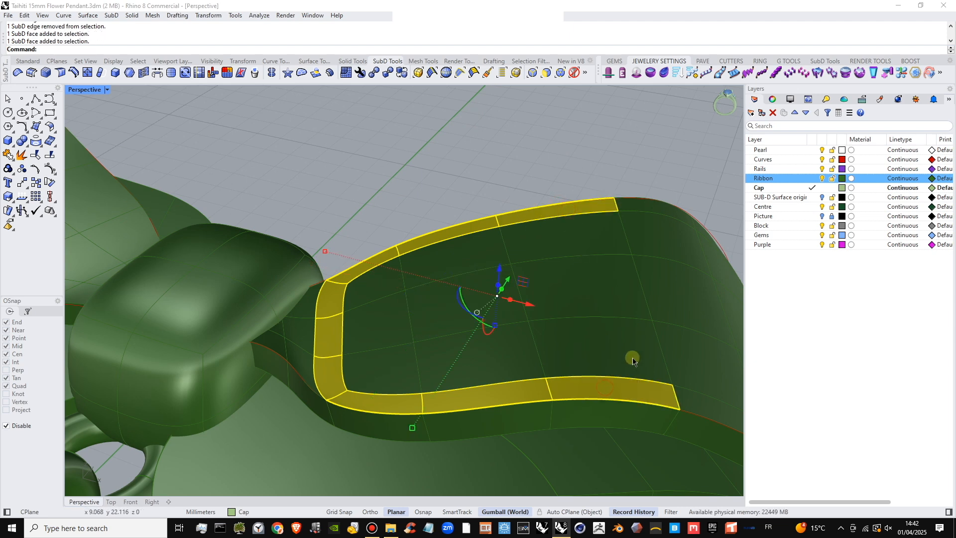
# - Add the remaining border faces around the loop's outer end to close the ring of selected faces
pyautogui.moveTo(632, 358); pyautogui.dragTo(342, 314, button='right')
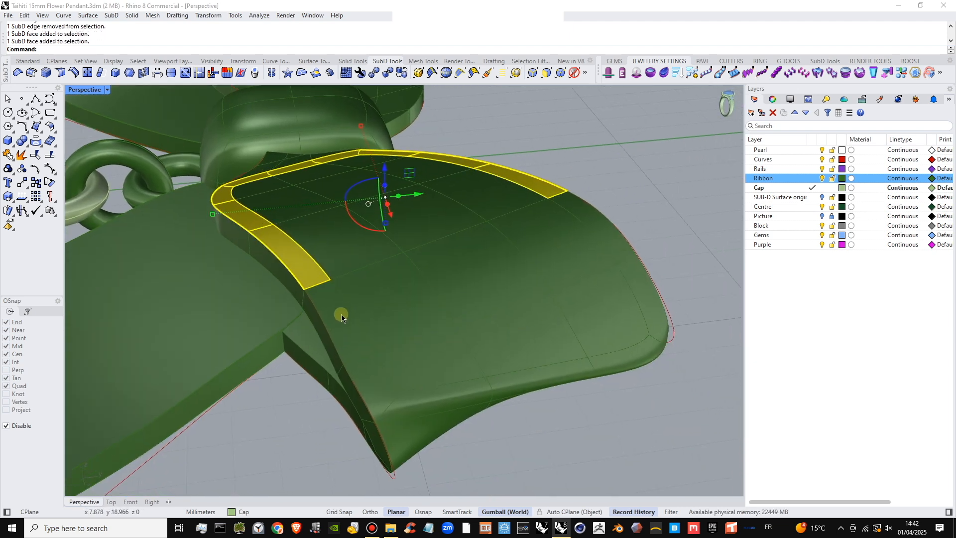
pyautogui.keyDown('ctrl'); pyautogui.keyDown('shift'); pyautogui.click(342, 314); pyautogui.keyUp('shift'); pyautogui.keyUp('ctrl')
pyautogui.keyDown('ctrl'); pyautogui.keyDown('shift'); pyautogui.click(381, 386); pyautogui.keyUp('shift'); pyautogui.keyUp('ctrl')
pyautogui.keyDown('ctrl'); pyautogui.keyDown('shift'); pyautogui.click(418, 399); pyautogui.keyUp('shift'); pyautogui.keyUp('ctrl')
pyautogui.keyDown('ctrl'); pyautogui.keyDown('shift'); pyautogui.click(525, 383); pyautogui.keyUp('shift'); pyautogui.keyUp('ctrl')
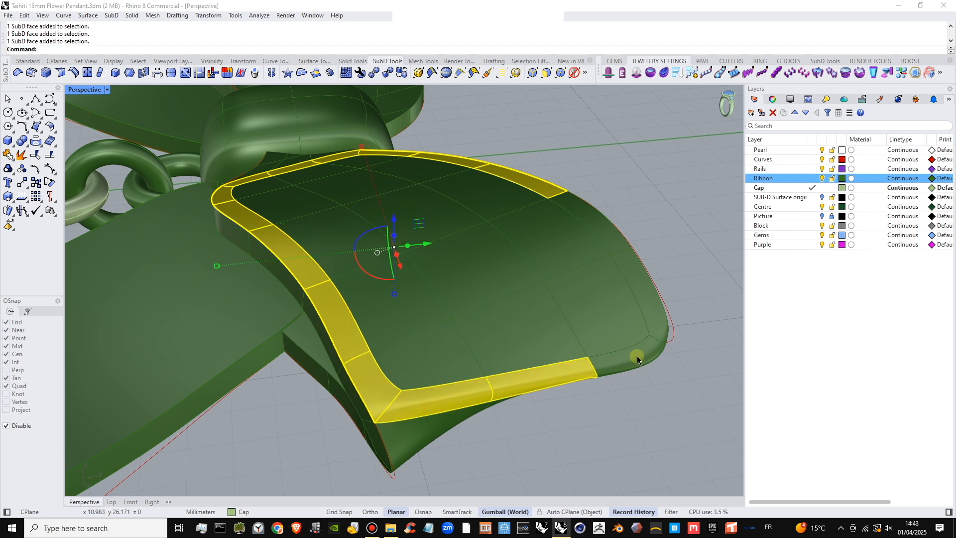
pyautogui.keyDown('ctrl'); pyautogui.keyDown('shift'); pyautogui.click(638, 356); pyautogui.keyUp('shift'); pyautogui.keyUp('ctrl')
pyautogui.keyDown('ctrl'); pyautogui.keyDown('shift'); pyautogui.click(642, 289); pyautogui.keyUp('shift'); pyautogui.keyUp('ctrl')
pyautogui.keyDown('ctrl'); pyautogui.keyDown('shift'); pyautogui.click(593, 223); pyautogui.keyUp('shift'); pyautogui.keyUp('ctrl')
# - Extrude the selected ring of border faces along their normals with ExtrudeSubD to form a raised rim
pyautogui.moveTo(470, 277); pyautogui.dragTo(536, 294, button='right')
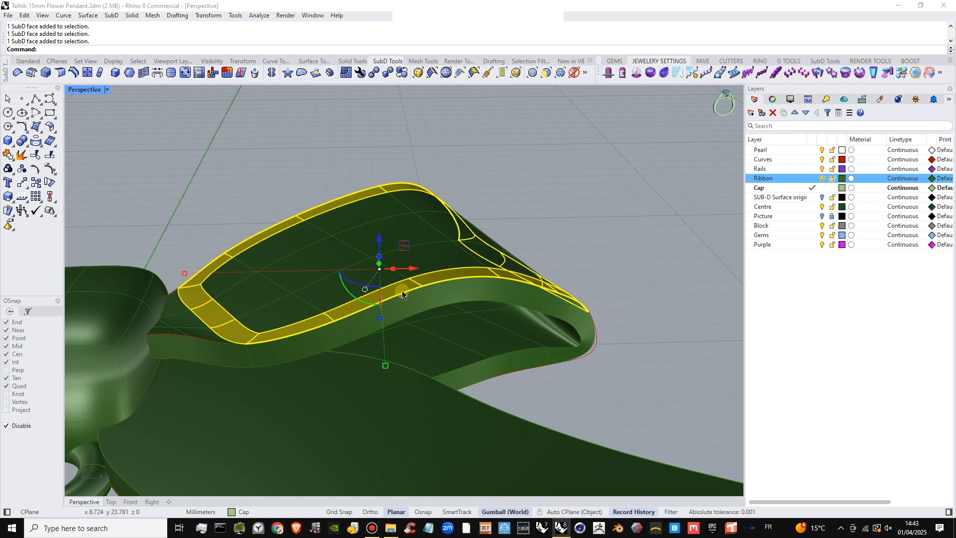
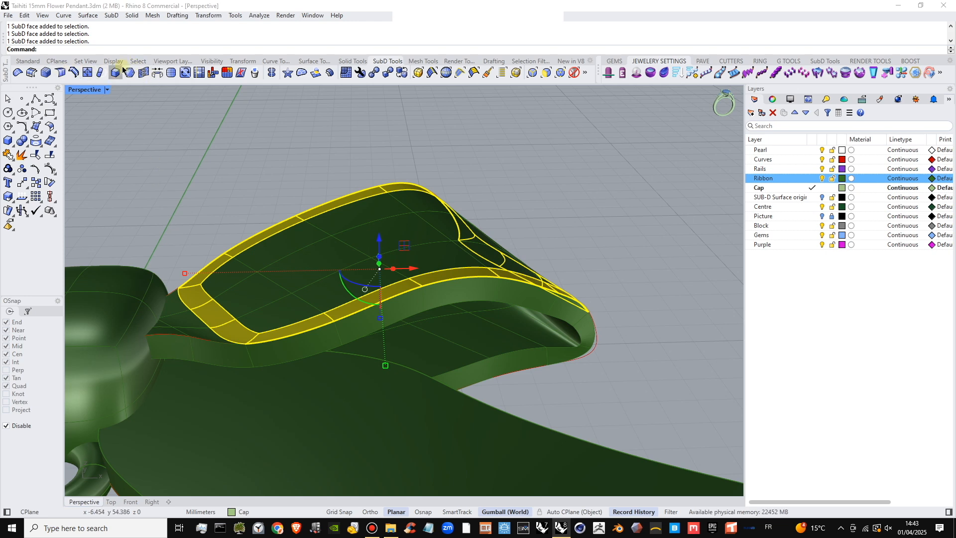
pyautogui.click(316, 75)
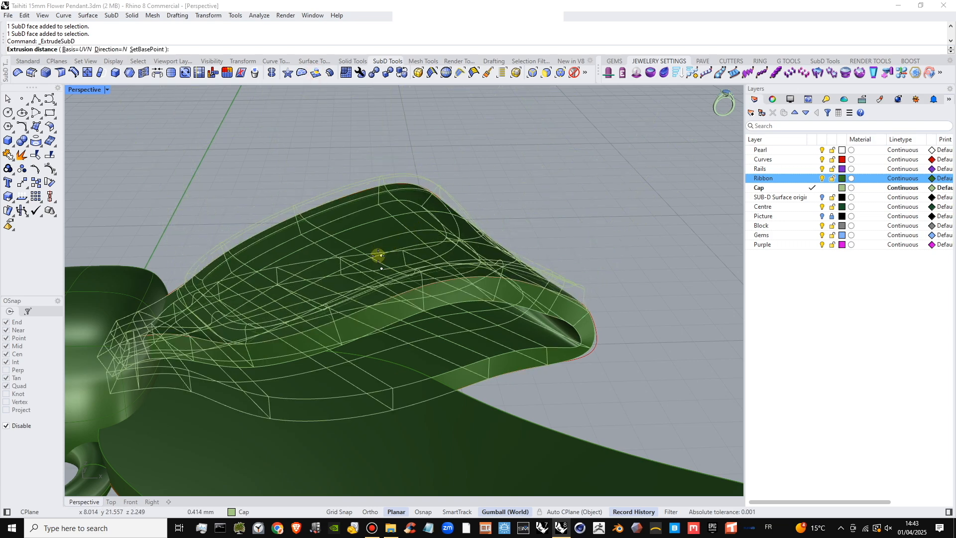
pyautogui.moveTo(378, 255); pyautogui.dragTo(318, 259, button='right')
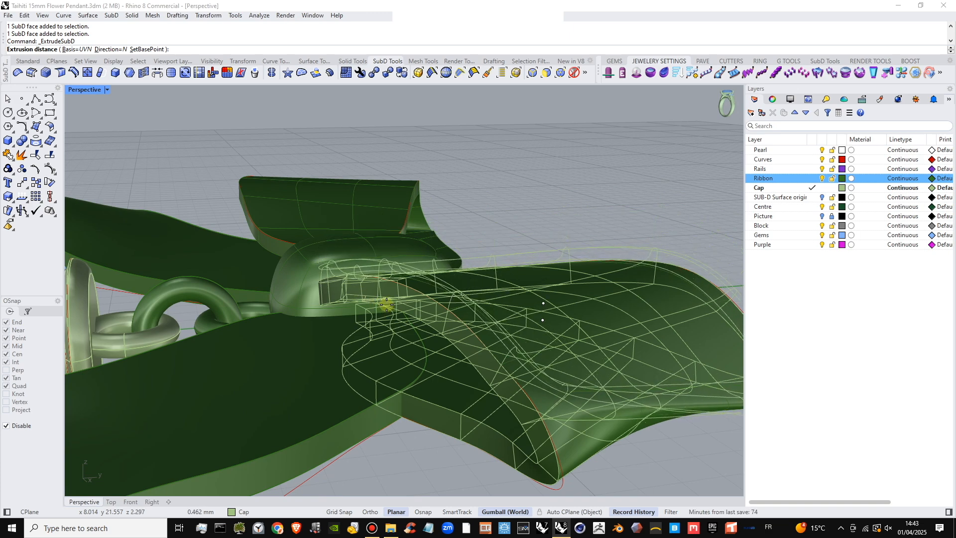
pyautogui.scroll(-6, 438, 264)
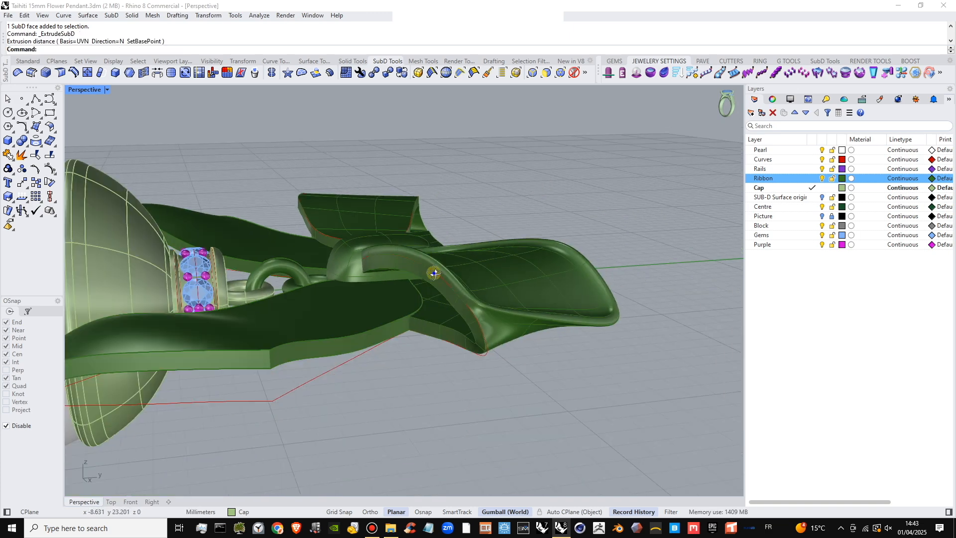
# - Examine the extruded rim on the right loop from several angles, including its side profile and underside
pyautogui.moveTo(433, 271); pyautogui.dragTo(542, 326, button='right')
pyautogui.scroll(-5, 542, 326)
pyautogui.moveTo(478, 298); pyautogui.dragTo(551, 259, button='right')
pyautogui.scroll(5, 529, 295)
pyautogui.moveTo(529, 295); pyautogui.dragTo(317, 297, button='right')
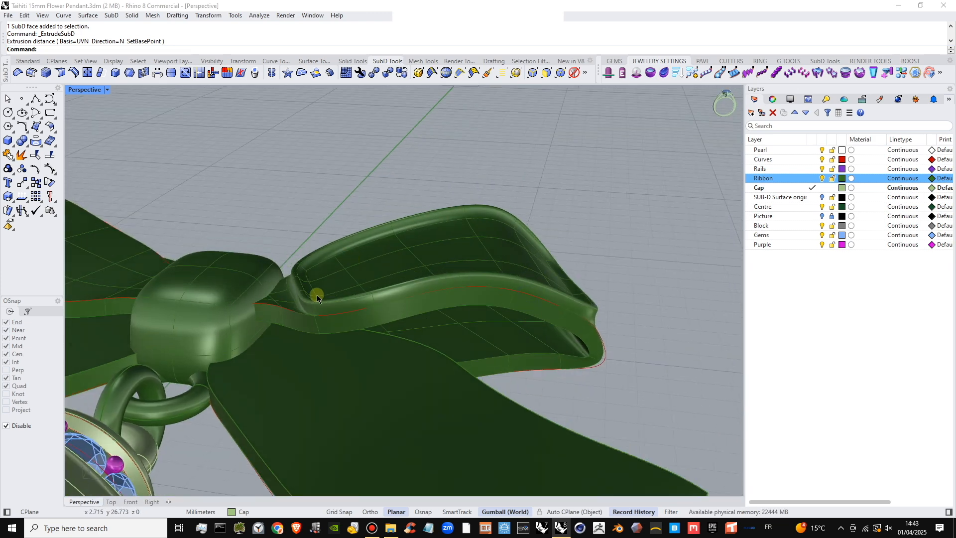
pyautogui.moveTo(513, 273); pyautogui.dragTo(381, 295, button='right')
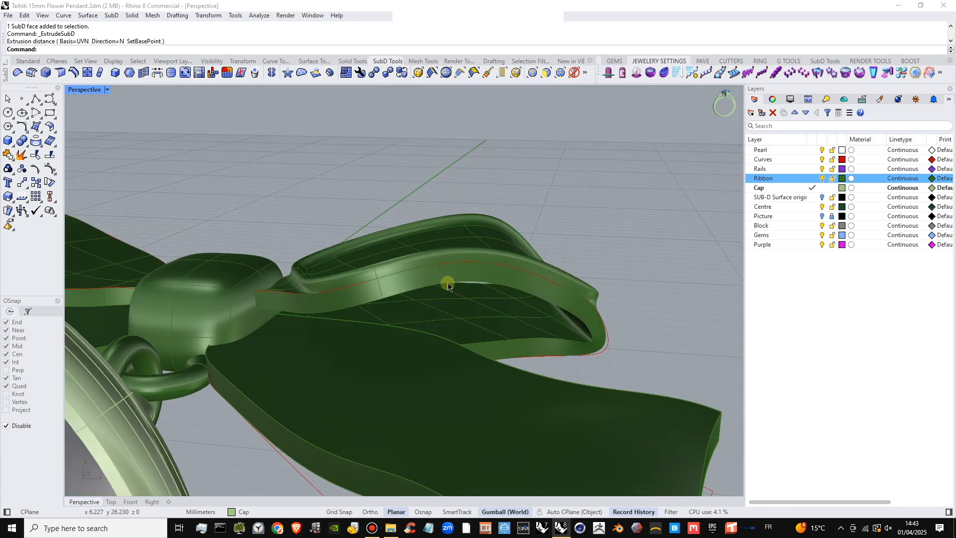
pyautogui.moveTo(520, 351); pyautogui.dragTo(333, 290, button='right')
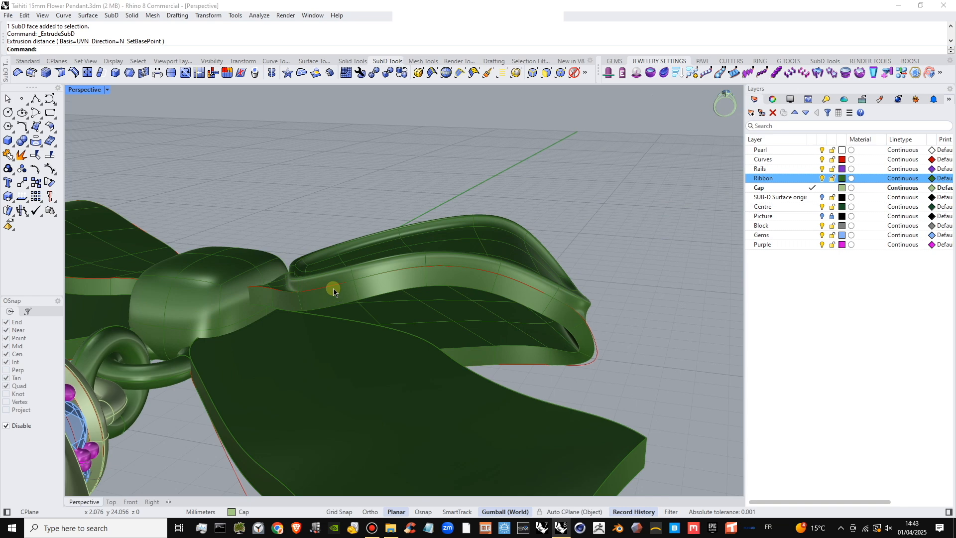
pyautogui.moveTo(368, 343); pyautogui.dragTo(483, 286, button='right')
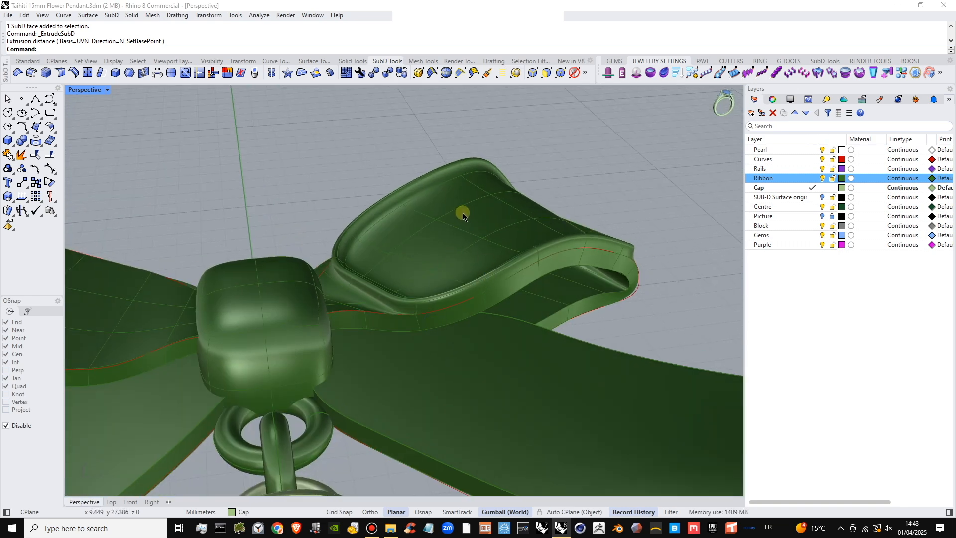
pyautogui.moveTo(446, 210); pyautogui.dragTo(472, 193, button='right')
pyautogui.moveTo(372, 449); pyautogui.dragTo(434, 238, button='right')
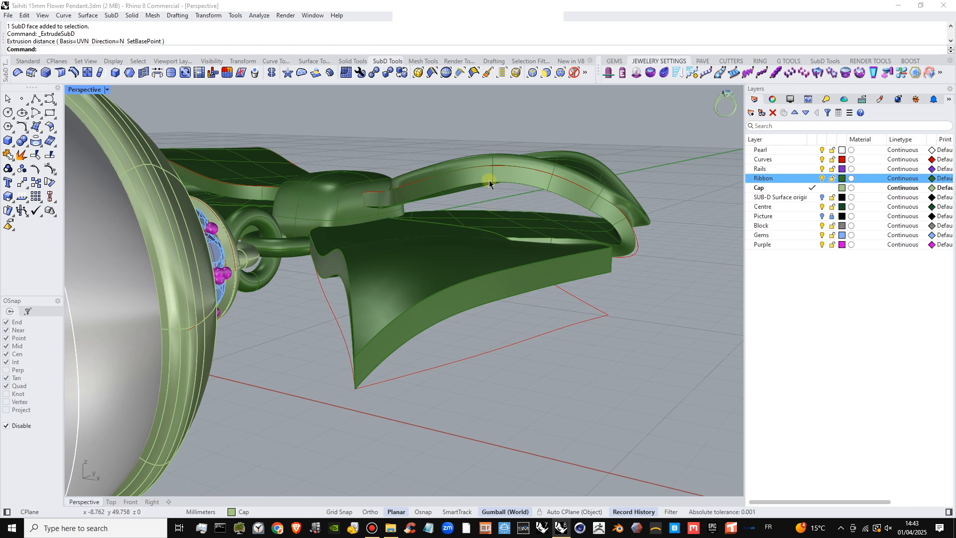
pyautogui.moveTo(490, 181); pyautogui.dragTo(518, 191, button='right')
# - Select the top faces of the right loop between its rim and the central knot and raise them slightly
pyautogui.scroll(6, 478, 241)
pyautogui.keyDown('ctrl'); pyautogui.keyDown('shift'); pyautogui.click(464, 224); pyautogui.keyUp('shift'); pyautogui.keyUp('ctrl')
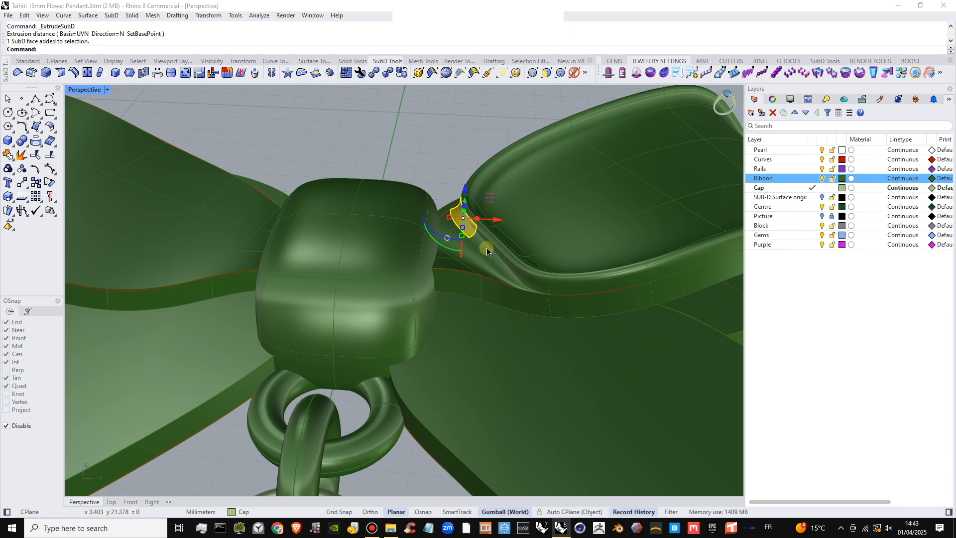
pyautogui.scroll(-3, 467, 255)
pyautogui.scroll(6, 464, 253)
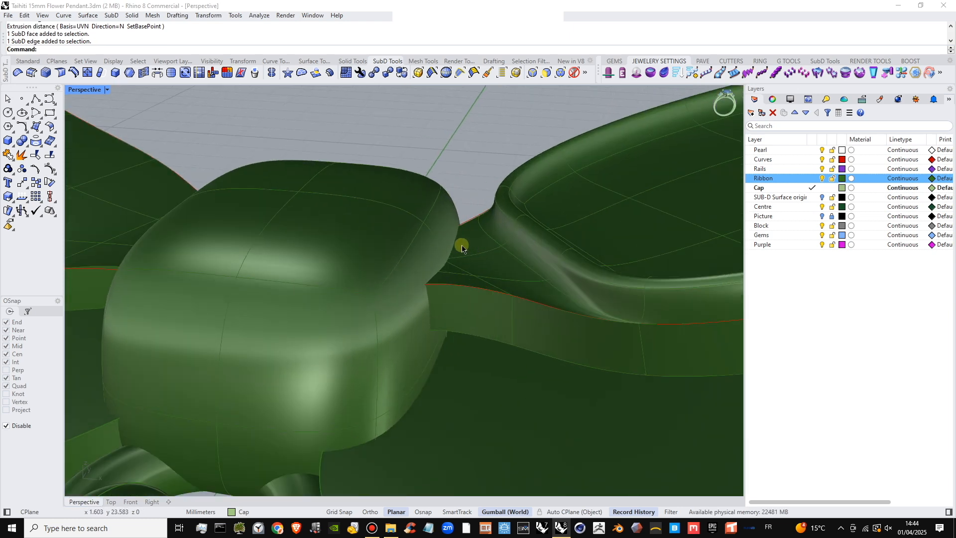
pyautogui.keyDown('ctrl'); pyautogui.keyDown('shift'); pyautogui.click(461, 246); pyautogui.keyUp('shift'); pyautogui.keyUp('ctrl')
pyautogui.moveTo(529, 294); pyautogui.dragTo(457, 280, button='right')
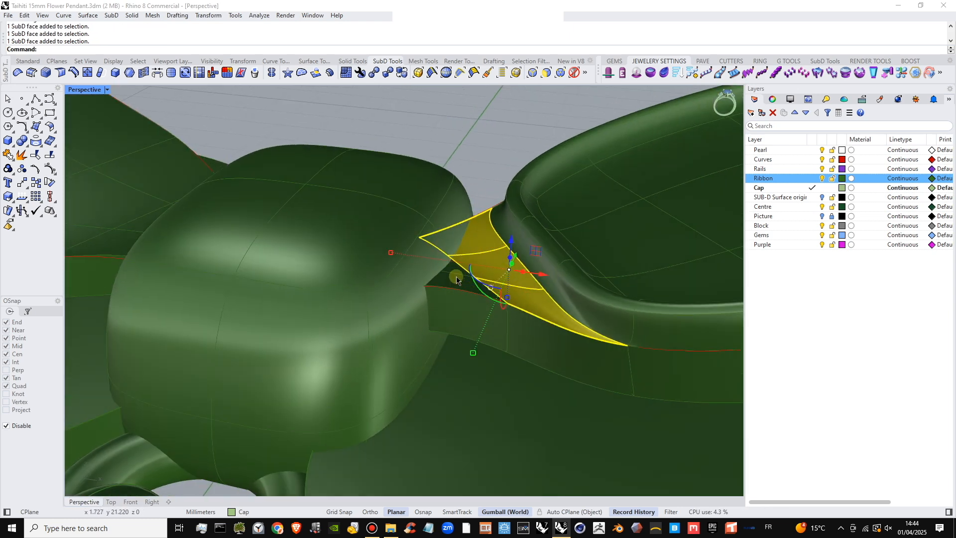
pyautogui.click(482, 292)
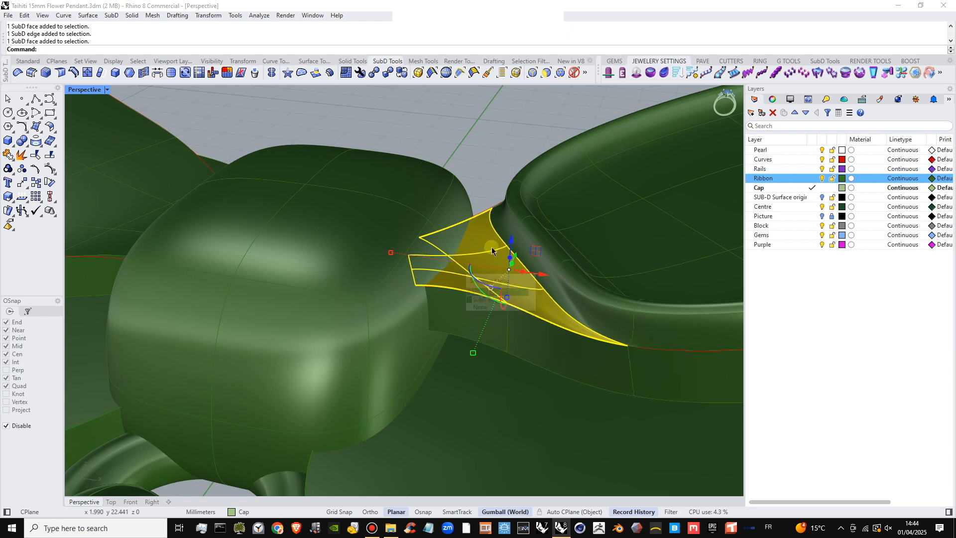
pyautogui.moveTo(511, 240); pyautogui.dragTo(506, 219)
pyautogui.click(501, 149)
# - Select the faces on the underside of the right loop's inner end beside the knot
pyautogui.scroll(-4, 502, 152)
pyautogui.moveTo(551, 232)
pyautogui.mouseDown(button='right')
pyautogui.moveTo(528, 216)
pyautogui.moveTo(585, 258)
pyautogui.moveTo(553, 234)
pyautogui.mouseUp(button='right')
pyautogui.keyDown('shift'); pyautogui.moveTo(526, 216); pyautogui.dragTo(518, 390, button='right'); pyautogui.keyUp('shift')
pyautogui.scroll(-4, 484, 249)
pyautogui.moveTo(485, 249); pyautogui.dragTo(502, 310, button='right')
pyautogui.scroll(3, 508, 304)
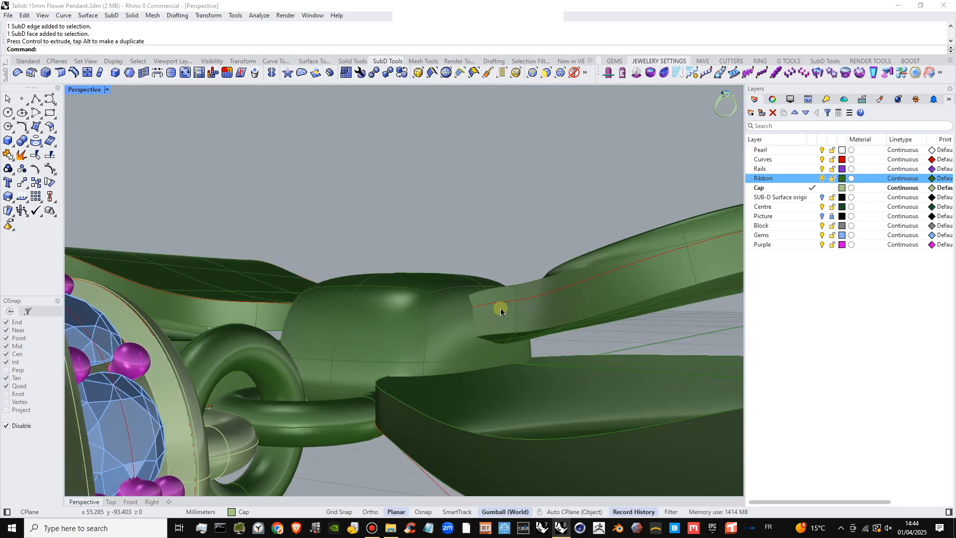
pyautogui.scroll(4, 512, 358)
pyautogui.moveTo(513, 359); pyautogui.dragTo(514, 356, button='right')
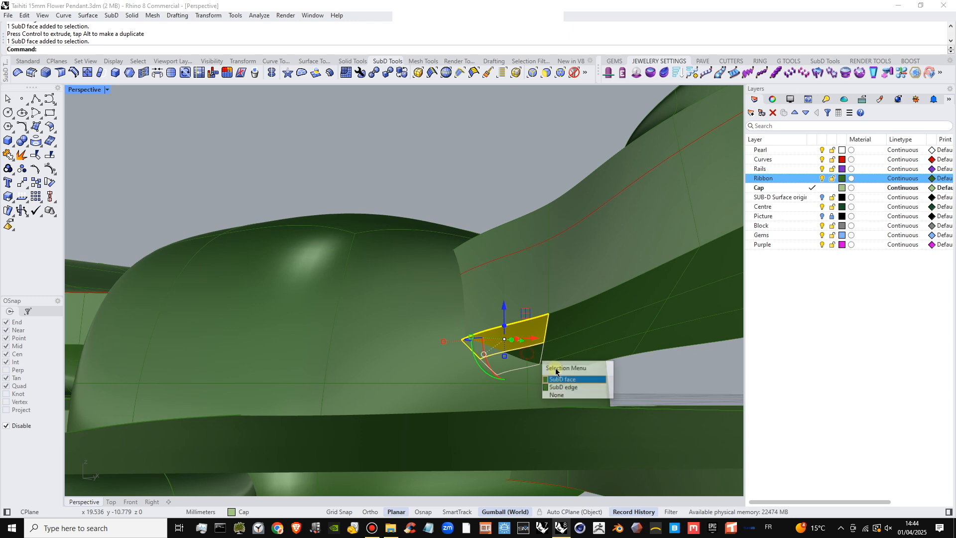
pyautogui.click(557, 380)
pyautogui.moveTo(557, 380)
pyautogui.mouseDown(button='right')
pyautogui.moveTo(523, 367)
pyautogui.moveTo(540, 316)
pyautogui.moveTo(230, 312)
pyautogui.moveTo(366, 312)
pyautogui.moveTo(247, 311)
pyautogui.moveTo(384, 324)
pyautogui.moveTo(565, 365)
pyautogui.mouseUp(button='right')
pyautogui.scroll(4, 562, 365)
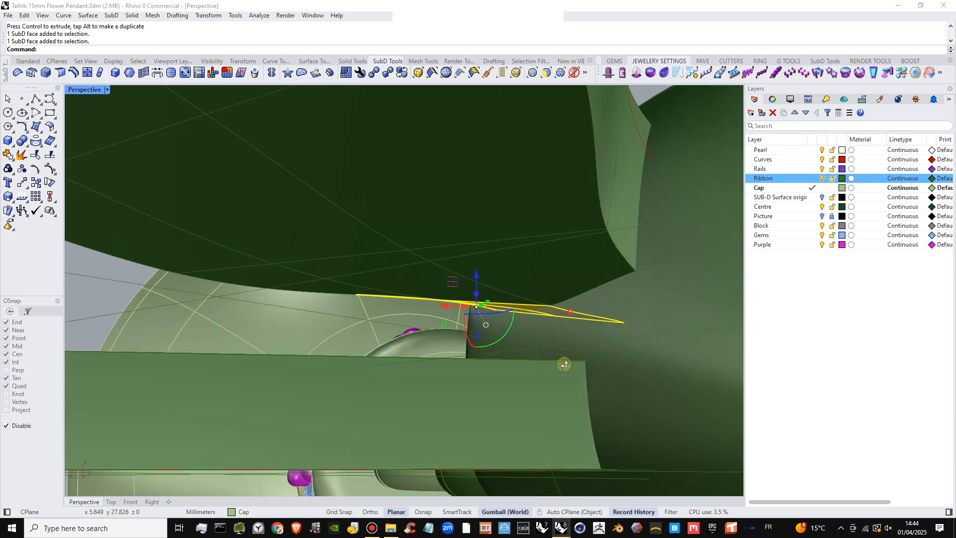
# - Exclude the stray large face from the selection and lower the right loop's underside faces slightly beside the knot
pyautogui.keyDown('ctrl'); pyautogui.keyDown('shift'); pyautogui.click(593, 309); pyautogui.keyUp('shift'); pyautogui.keyUp('ctrl')
pyautogui.keyDown('ctrl'); pyautogui.keyDown('shift'); pyautogui.click(594, 310); pyautogui.keyUp('shift'); pyautogui.keyUp('ctrl')
pyautogui.keyDown('ctrl'); pyautogui.keyDown('shift'); pyautogui.click(594, 312); pyautogui.keyUp('shift'); pyautogui.keyUp('ctrl')
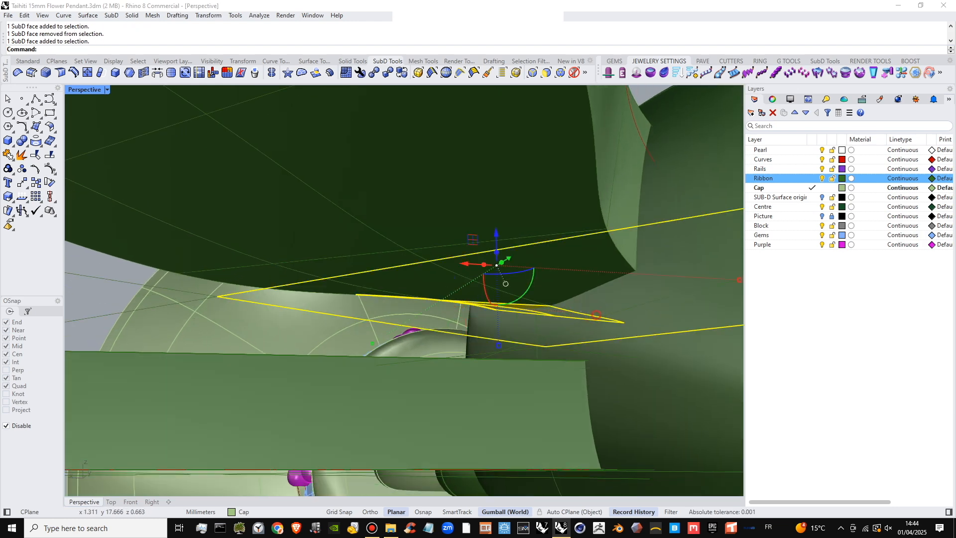
pyautogui.keyDown('ctrl'); pyautogui.keyDown('shift'); pyautogui.click(595, 314); pyautogui.keyUp('shift'); pyautogui.keyUp('ctrl')
pyautogui.moveTo(476, 277); pyautogui.dragTo(480, 310)
pyautogui.moveTo(480, 310); pyautogui.dragTo(549, 363, button='right')
pyautogui.scroll(3, 548, 336)
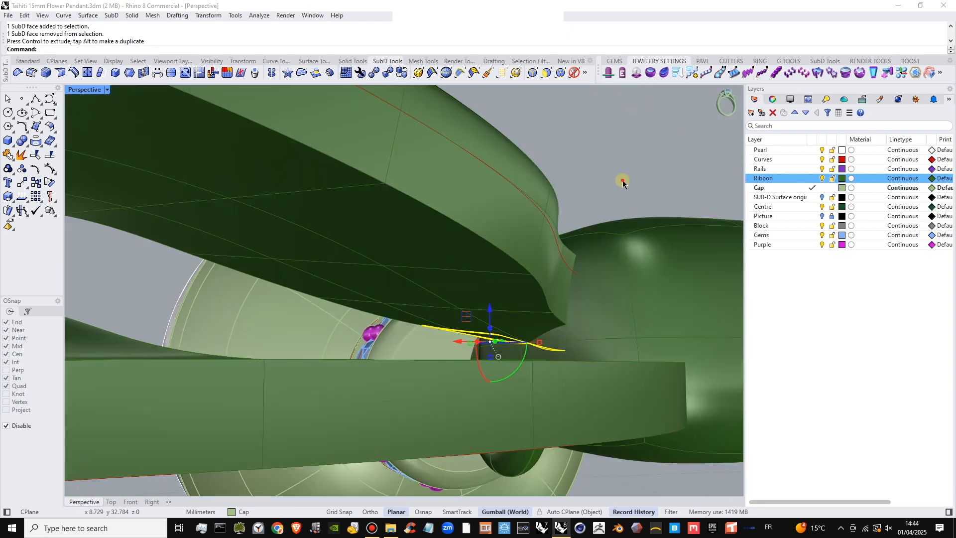
pyautogui.keyDown('ctrl'); pyautogui.keyDown('shift'); pyautogui.click(543, 336); pyautogui.keyUp('shift'); pyautogui.keyUp('ctrl')
pyautogui.press('Return')
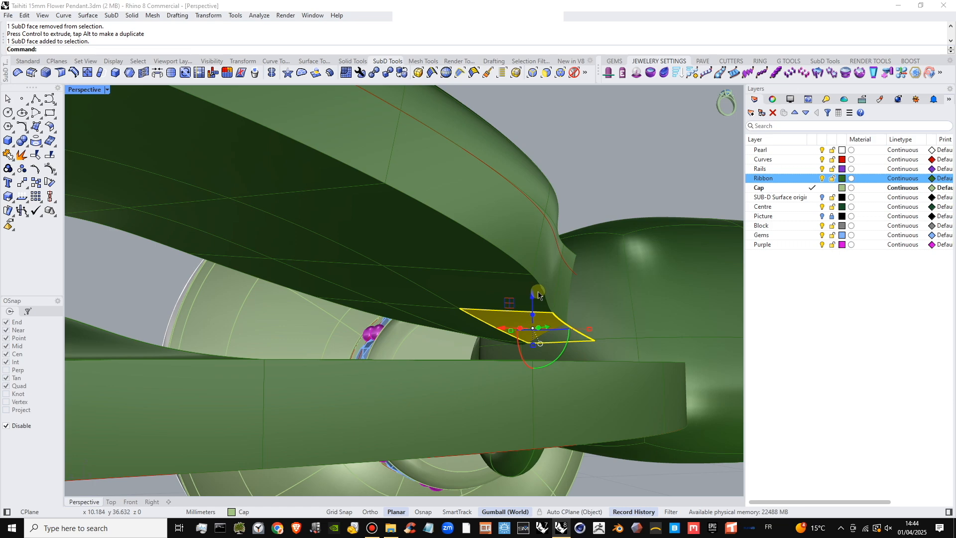
# - Select the top faces of the left loop, from the knot outward to the start of its outer bend
pyautogui.moveTo(542, 316); pyautogui.dragTo(521, 211, button='right')
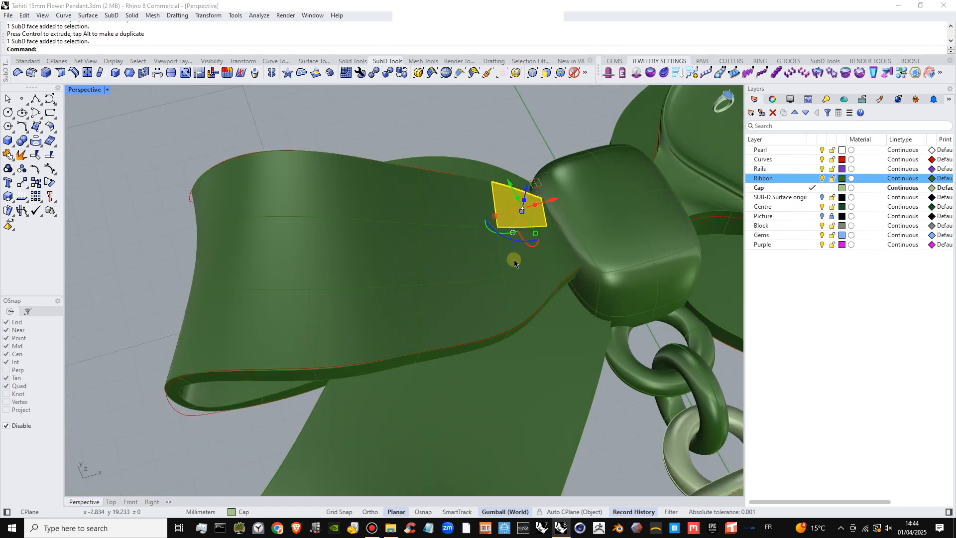
pyautogui.keyDown('ctrl'); pyautogui.keyDown('shift'); pyautogui.click(522, 292); pyautogui.keyUp('shift'); pyautogui.keyUp('ctrl')
pyautogui.keyDown('ctrl'); pyautogui.keyDown('shift'); pyautogui.click(471, 308); pyautogui.keyUp('shift'); pyautogui.keyUp('ctrl')
pyautogui.keyDown('ctrl'); pyautogui.keyDown('shift'); pyautogui.click(447, 235); pyautogui.keyUp('shift'); pyautogui.keyUp('ctrl')
pyautogui.keyDown('ctrl'); pyautogui.keyDown('shift'); pyautogui.click(442, 203); pyautogui.keyUp('shift'); pyautogui.keyUp('ctrl')
pyautogui.keyDown('ctrl'); pyautogui.keyDown('shift'); pyautogui.click(386, 198); pyautogui.keyUp('shift'); pyautogui.keyUp('ctrl')
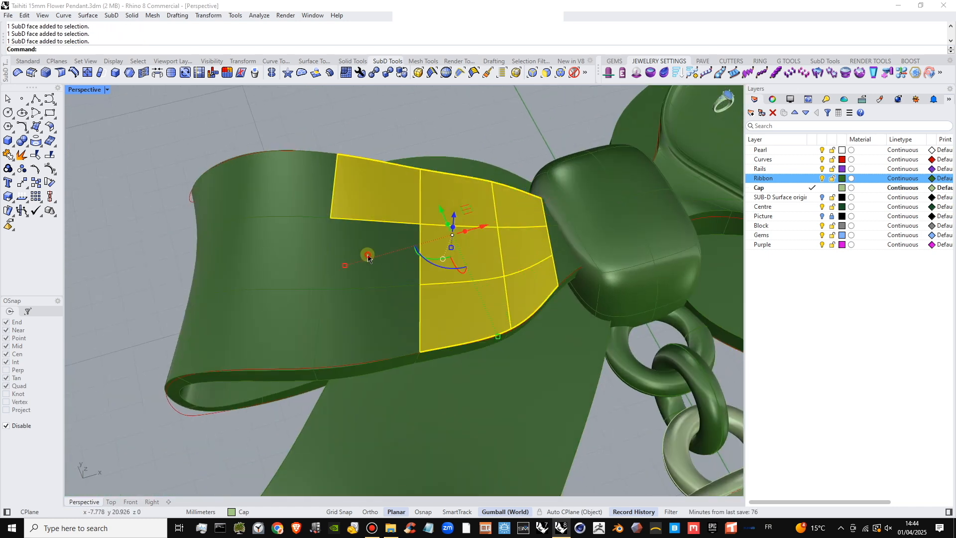
pyautogui.keyDown('ctrl'); pyautogui.keyDown('shift'); pyautogui.click(367, 256); pyautogui.keyUp('shift'); pyautogui.keyUp('ctrl')
pyautogui.keyDown('ctrl'); pyautogui.keyDown('shift'); pyautogui.click(360, 316); pyautogui.keyUp('shift'); pyautogui.keyUp('ctrl')
pyautogui.keyDown('ctrl'); pyautogui.keyDown('shift'); pyautogui.click(265, 320); pyautogui.keyUp('shift'); pyautogui.keyUp('ctrl')
pyautogui.keyDown('ctrl'); pyautogui.keyDown('shift'); pyautogui.click(264, 259); pyautogui.keyUp('shift'); pyautogui.keyUp('ctrl')
pyautogui.keyDown('ctrl'); pyautogui.keyDown('shift'); pyautogui.click(282, 196); pyautogui.keyUp('shift'); pyautogui.keyUp('ctrl')
# - Add the row of faces wrapping over the left loop's outer bend to the selection
pyautogui.moveTo(218, 278); pyautogui.dragTo(175, 344, button='right')
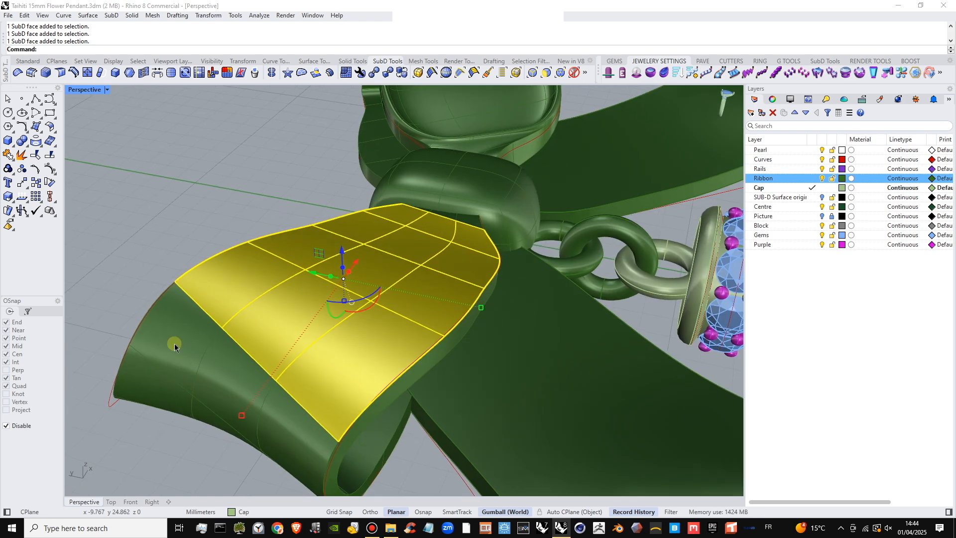
pyautogui.keyDown('ctrl'); pyautogui.keyDown('shift'); pyautogui.click(240, 394); pyautogui.keyUp('shift'); pyautogui.keyUp('ctrl')
pyautogui.keyDown('ctrl'); pyautogui.keyDown('shift'); pyautogui.click(312, 437); pyautogui.keyUp('shift'); pyautogui.keyUp('ctrl')
pyautogui.keyDown('shift'); pyautogui.moveTo(349, 373); pyautogui.dragTo(378, 283, button='right'); pyautogui.keyUp('shift')
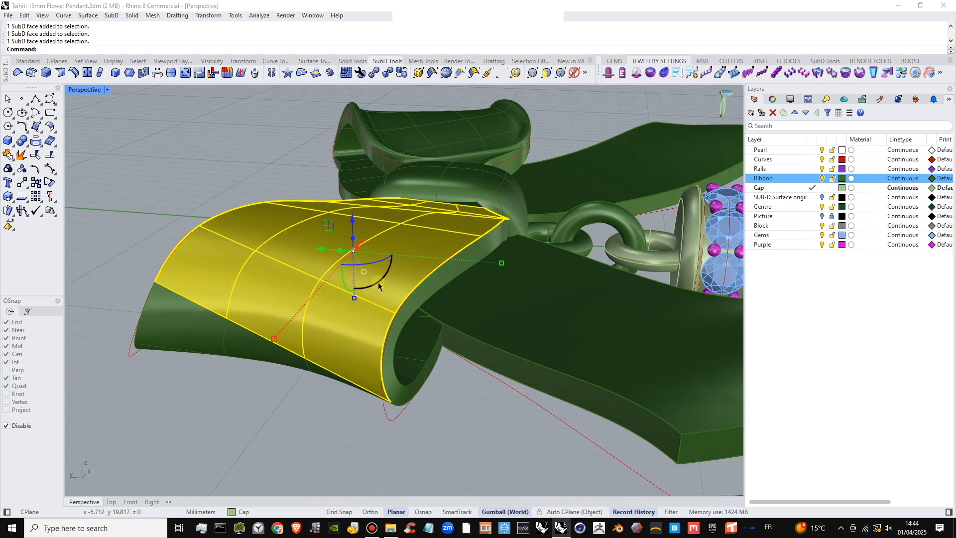
# - Inset the selected left loop faces as one group by 0.332 mm
pyautogui.click(129, 73)
pyautogui.moveTo(359, 278); pyautogui.dragTo(399, 289, button='right')
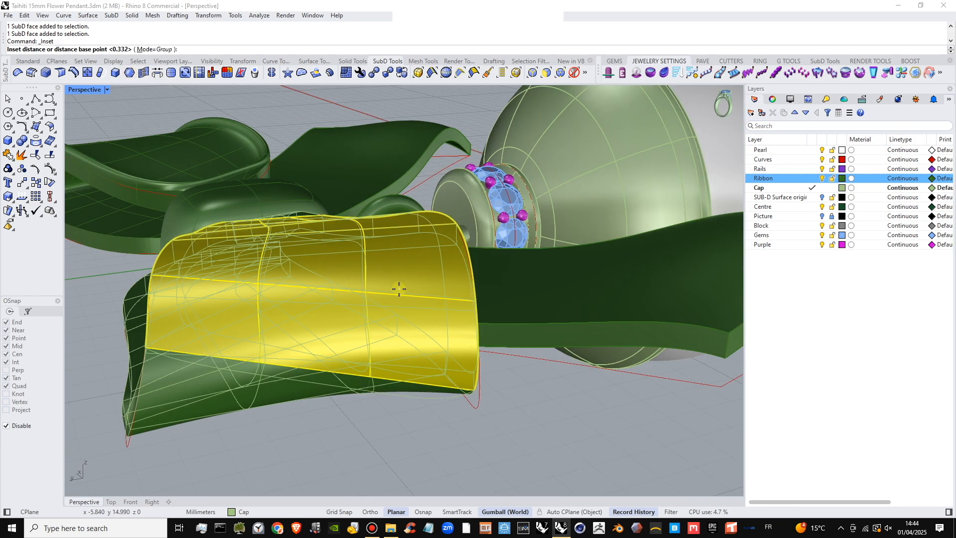
pyautogui.moveTo(387, 249); pyautogui.dragTo(348, 258, button='right')
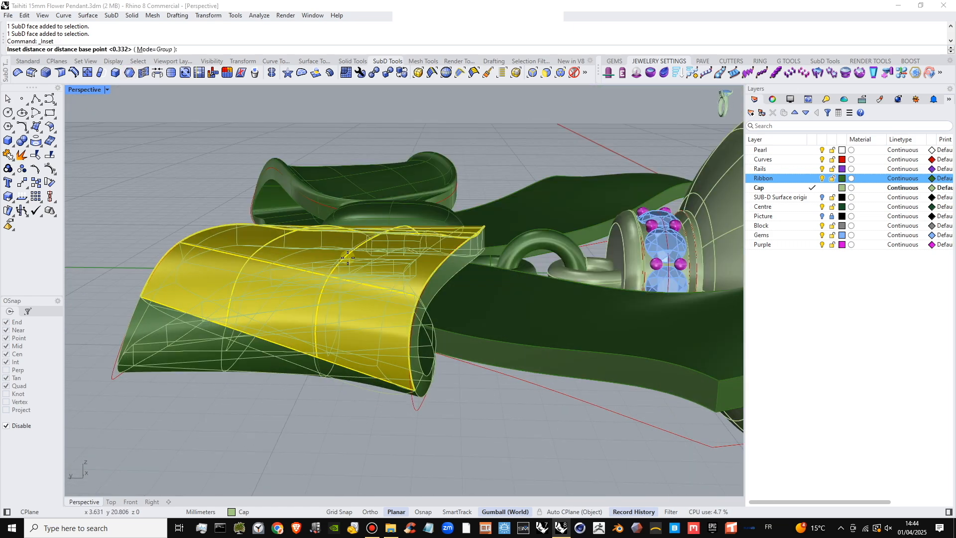
pyautogui.rightClick(360, 262)
pyautogui.click(501, 290)
# - Select the narrow inset border faces at the left loop's knot end and along its front edge
pyautogui.moveTo(448, 299); pyautogui.dragTo(440, 262, button='right')
pyautogui.scroll(6, 399, 292)
pyautogui.scroll(5, 441, 261)
pyautogui.click(253, 174)
pyautogui.keyDown('ctrl'); pyautogui.keyDown('shift'); pyautogui.click(332, 248); pyautogui.keyUp('shift'); pyautogui.keyUp('ctrl')
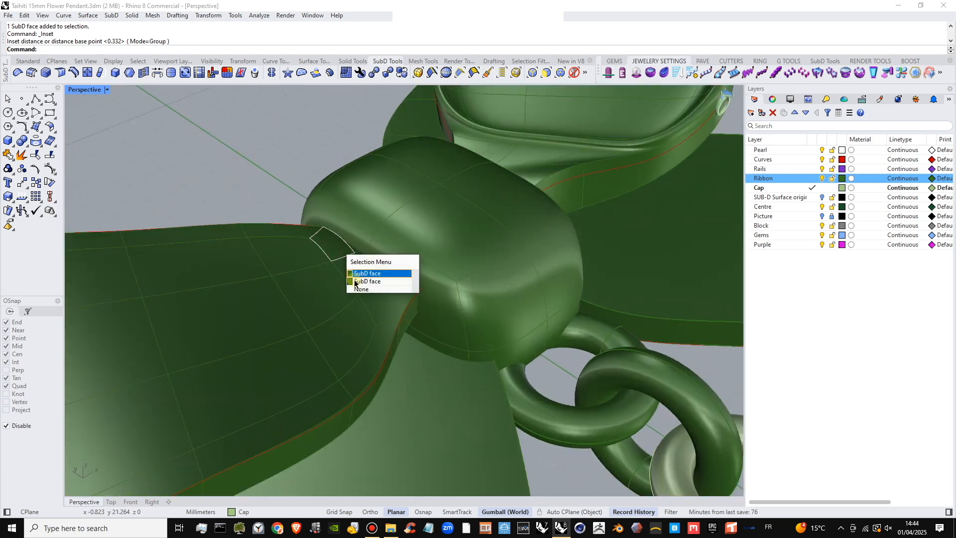
pyautogui.click(362, 274)
pyautogui.keyDown('ctrl'); pyautogui.keyDown('shift'); pyautogui.click(372, 291); pyautogui.keyUp('shift'); pyautogui.keyUp('ctrl')
pyautogui.keyDown('ctrl'); pyautogui.keyDown('shift'); pyautogui.click(375, 307); pyautogui.keyUp('shift'); pyautogui.keyUp('ctrl')
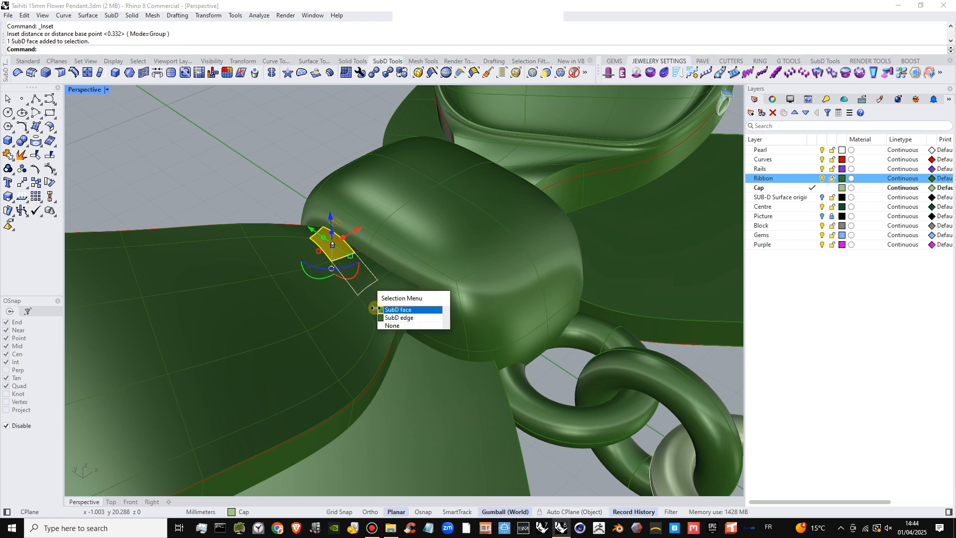
pyautogui.click(377, 309)
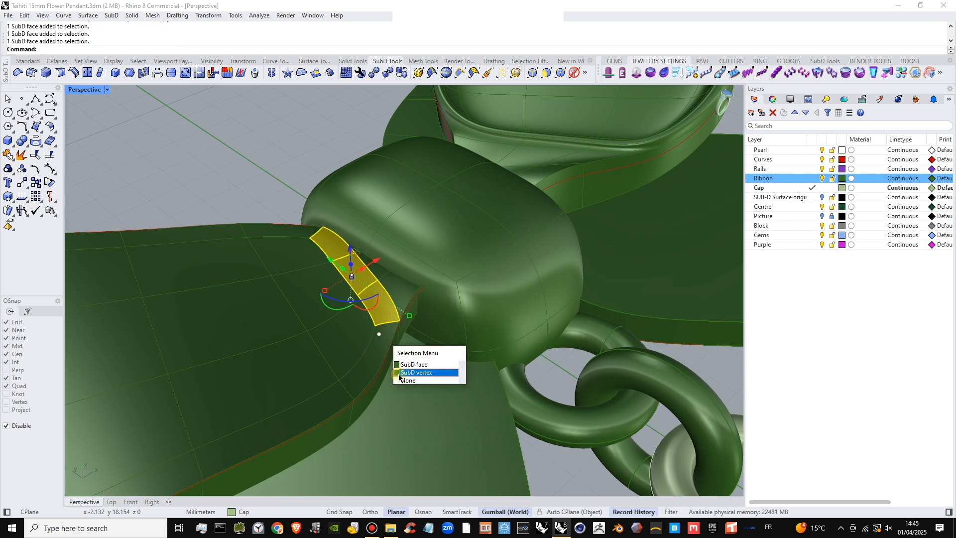
pyautogui.click(400, 366)
pyautogui.keyDown('ctrl'); pyautogui.keyDown('shift'); pyautogui.click(324, 404); pyautogui.keyUp('shift'); pyautogui.keyUp('ctrl')
pyautogui.keyDown('shift'); pyautogui.moveTo(309, 390); pyautogui.dragTo(531, 231, button='right'); pyautogui.keyUp('shift')
pyautogui.keyDown('ctrl'); pyautogui.keyDown('shift'); pyautogui.click(436, 278); pyautogui.keyUp('shift'); pyautogui.keyUp('ctrl')
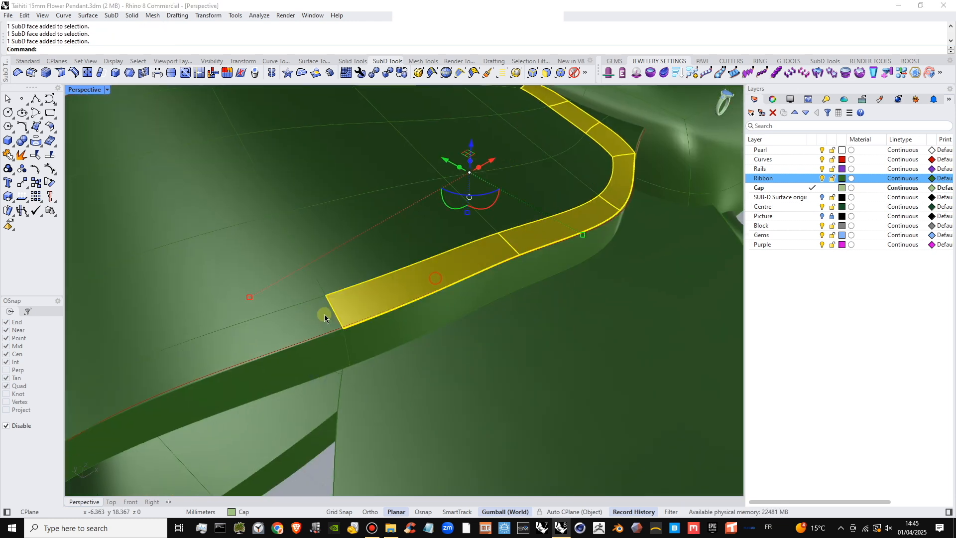
# - Add the border faces around the left loop's outer bend and back edge to complete the ring
pyautogui.moveTo(324, 313); pyautogui.dragTo(473, 287, button='right')
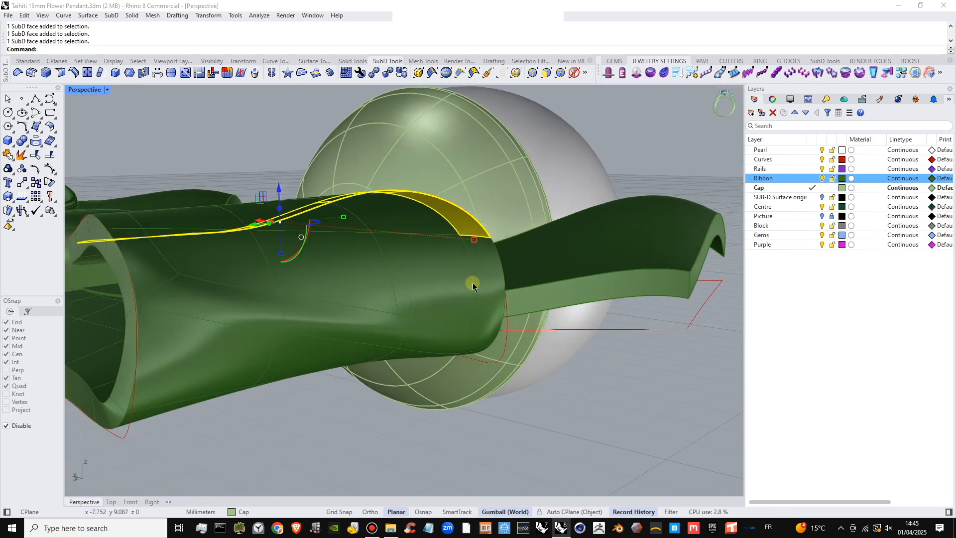
pyautogui.keyDown('ctrl'); pyautogui.keyDown('shift'); pyautogui.click(455, 340); pyautogui.keyUp('shift'); pyautogui.keyUp('ctrl')
pyautogui.keyDown('ctrl'); pyautogui.keyDown('shift'); pyautogui.click(356, 315); pyautogui.keyUp('shift'); pyautogui.keyUp('ctrl')
pyautogui.keyDown('ctrl'); pyautogui.keyDown('shift'); pyautogui.click(220, 300); pyautogui.keyUp('shift'); pyautogui.keyUp('ctrl')
pyautogui.keyDown('ctrl'); pyautogui.keyDown('shift'); pyautogui.click(153, 265); pyautogui.keyUp('shift'); pyautogui.keyUp('ctrl')
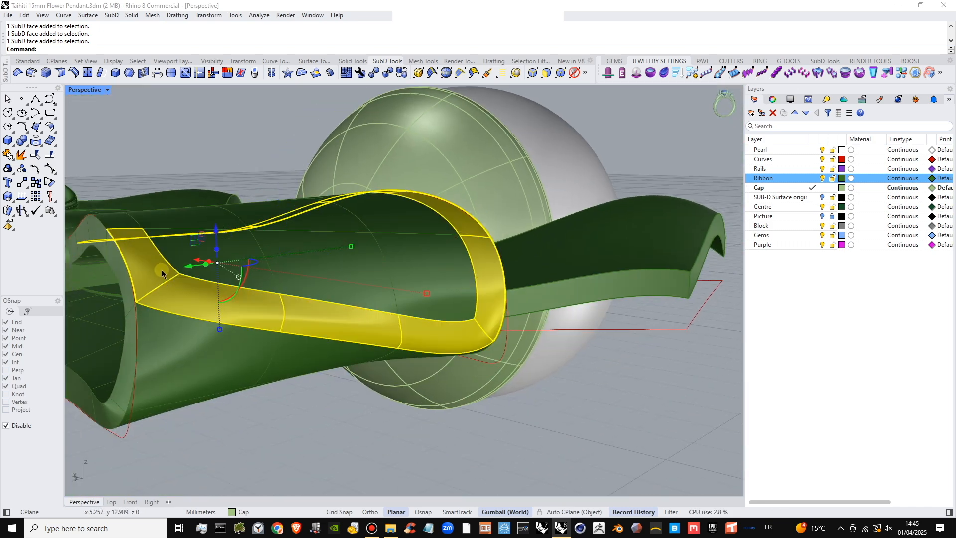
pyautogui.scroll(-6, 162, 273)
pyautogui.keyDown('shift'); pyautogui.moveTo(232, 295); pyautogui.dragTo(359, 319, button='right'); pyautogui.keyUp('shift')
pyautogui.moveTo(358, 319); pyautogui.dragTo(633, 390, button='right')
pyautogui.scroll(7, 541, 408)
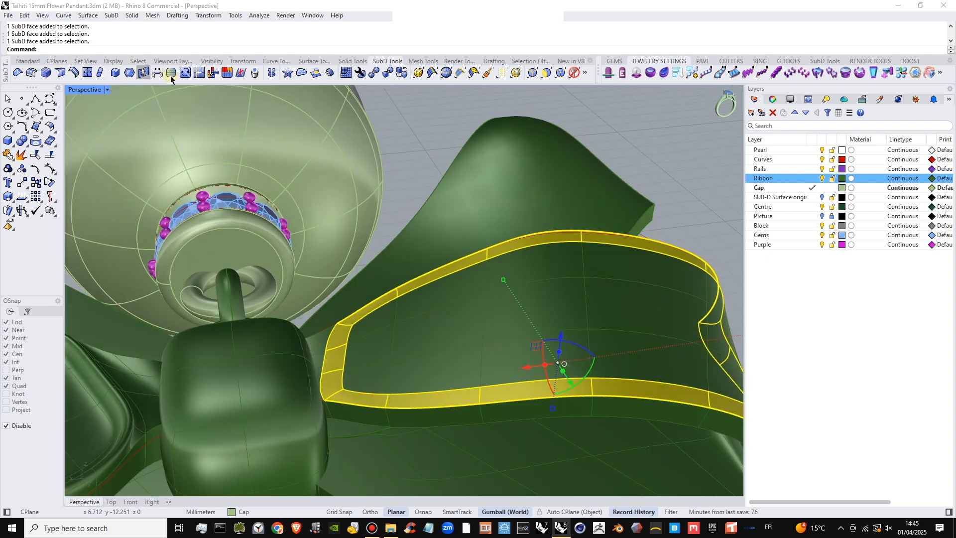
# - Extrude the left loop's border ring along its normals by about 0.56 mm with ExtrudeSubD to form a raised rim
pyautogui.click(316, 74)
pyautogui.moveTo(542, 329); pyautogui.dragTo(390, 278, button='right')
pyautogui.press('Escape')
pyautogui.moveTo(339, 249); pyautogui.dragTo(542, 307, button='right')
pyautogui.hotkey('ctrl', 'z')
pyautogui.hotkey('ctrl', 'y')
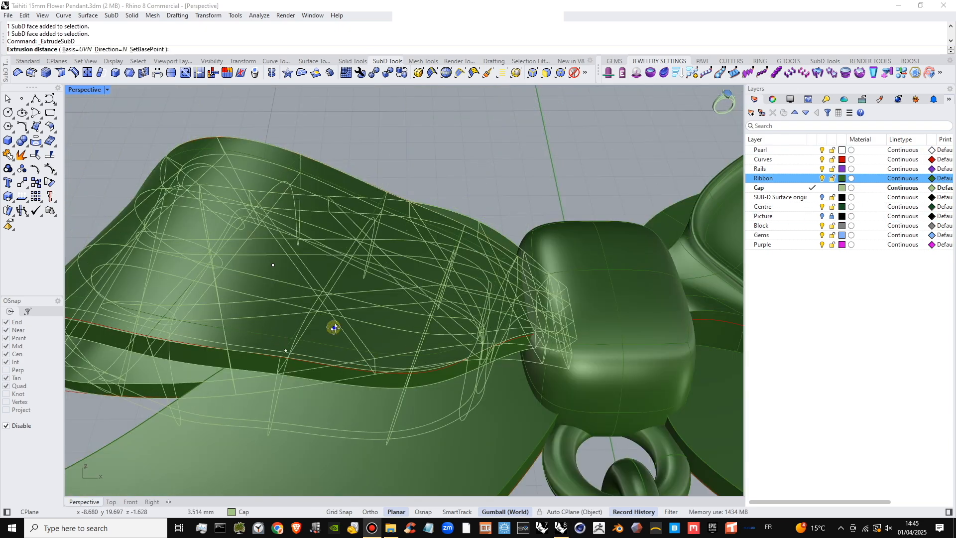
pyautogui.moveTo(333, 327); pyautogui.dragTo(509, 255, button='right')
pyautogui.scroll(-3, 543, 255)
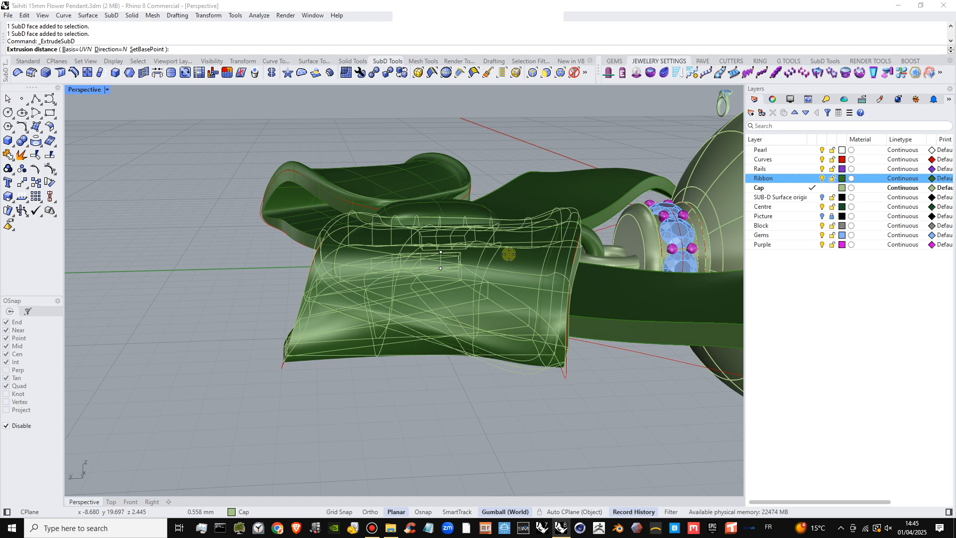
pyautogui.click(509, 253)
# - Examine the extruded rim on the left loop and the area where the loop meets the knot
pyautogui.moveTo(546, 324); pyautogui.dragTo(412, 384, button='right')
pyautogui.scroll(-4, 486, 298)
pyautogui.scroll(3, 412, 385)
pyautogui.moveTo(452, 294); pyautogui.dragTo(424, 289, button='right')
pyautogui.scroll(5, 431, 280)
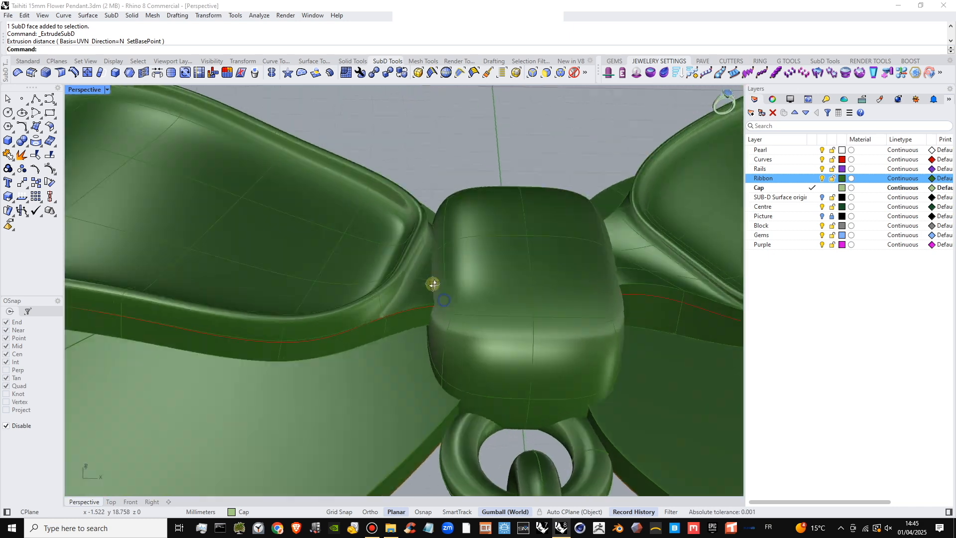
pyautogui.click(431, 277)
pyautogui.press('Escape')
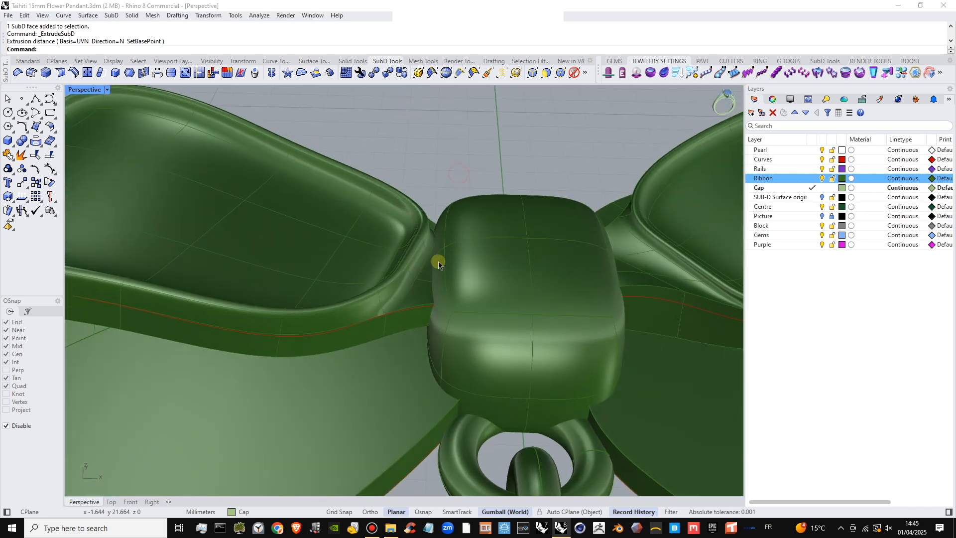
pyautogui.scroll(3, 435, 263)
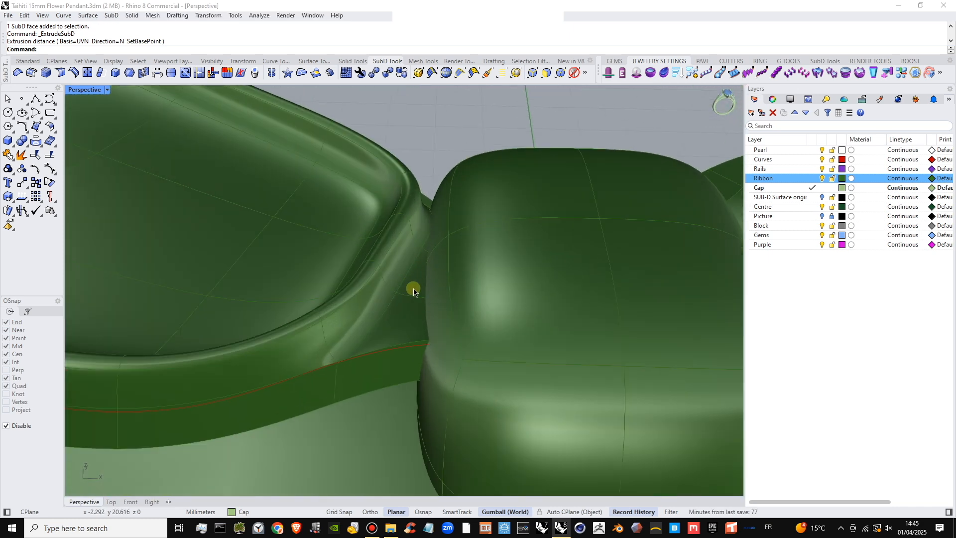
# - Select the top faces between the left loop's rim and the knot and raise them slightly
pyautogui.click(428, 248)
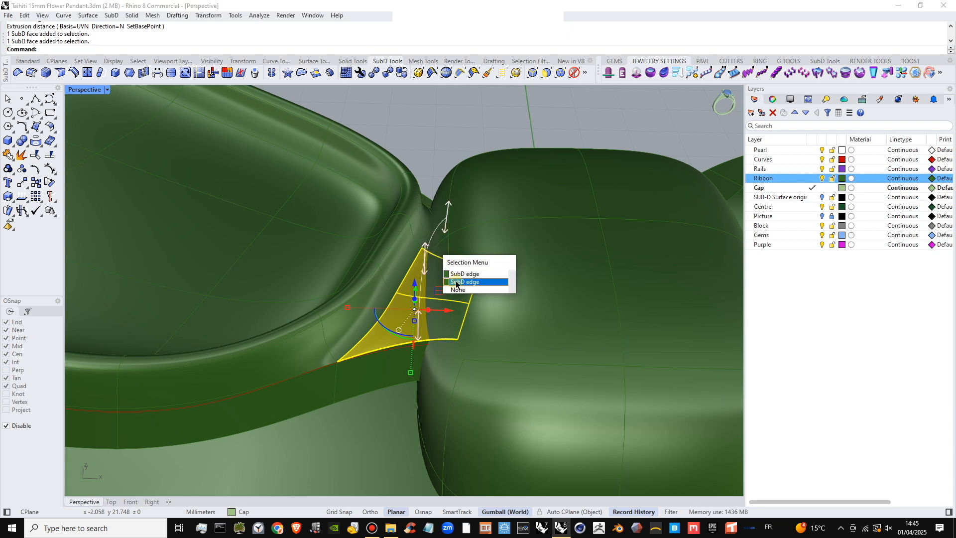
pyautogui.press('Escape')
pyautogui.scroll(3, 411, 233)
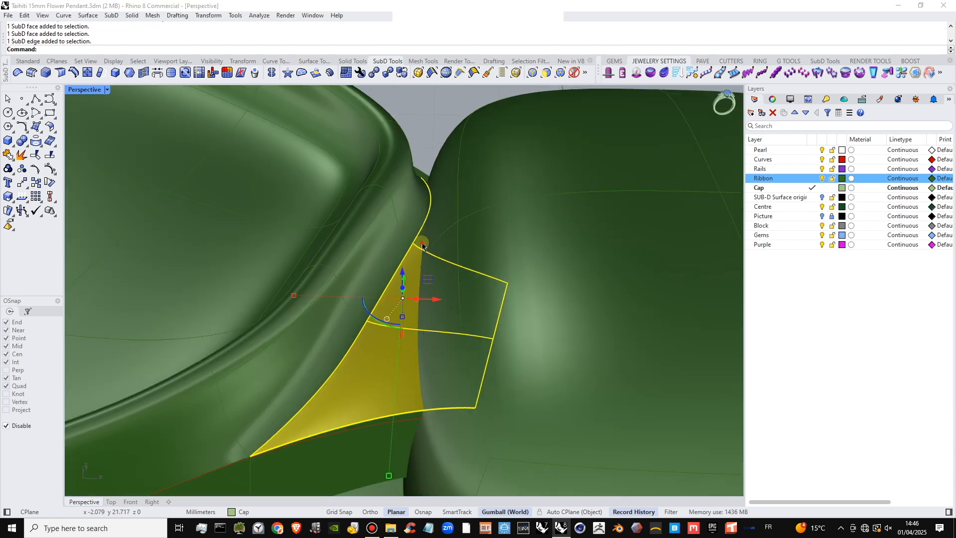
pyautogui.click(423, 246)
pyautogui.click(455, 270)
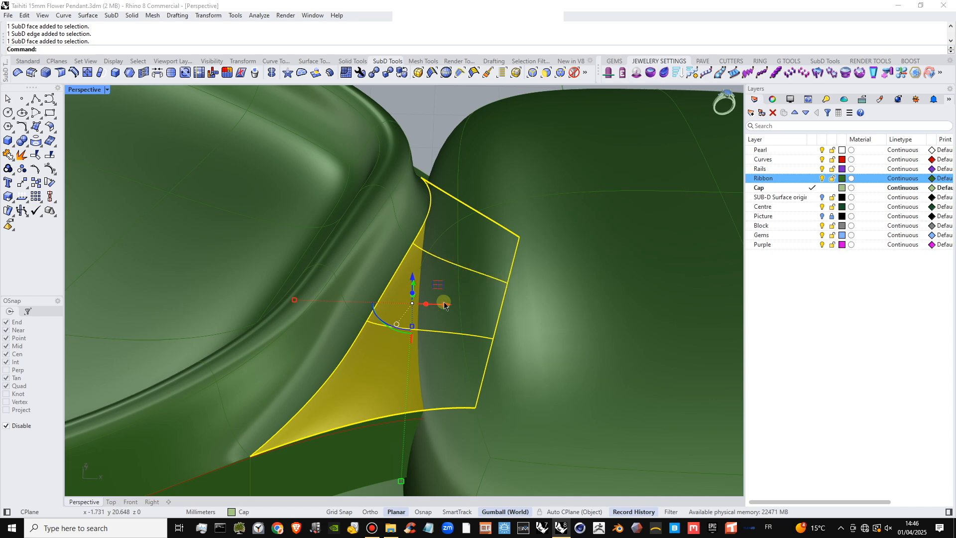
pyautogui.moveTo(455, 271); pyautogui.dragTo(426, 288, button='right')
pyautogui.moveTo(419, 268); pyautogui.dragTo(420, 262)
# - Select the three underside faces of the left loop's inner end where it meets the knot
pyautogui.scroll(-5, 440, 239)
pyautogui.moveTo(525, 279); pyautogui.dragTo(256, 285, button='right')
pyautogui.scroll(4, 326, 300)
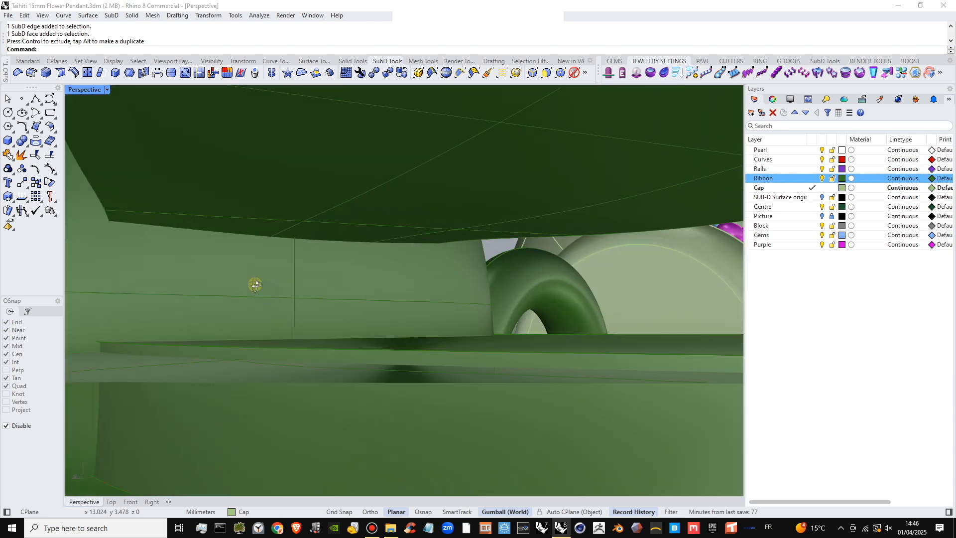
pyautogui.keyDown('ctrl'); pyautogui.keyDown('shift'); pyautogui.click(275, 231); pyautogui.keyUp('shift'); pyautogui.keyUp('ctrl')
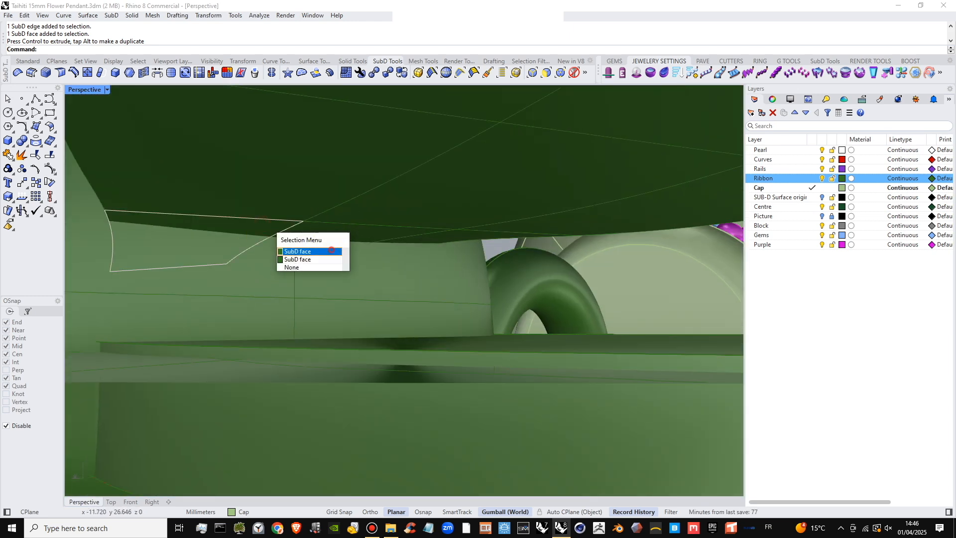
pyautogui.click(331, 251)
pyautogui.click(416, 260)
pyautogui.keyDown('ctrl'); pyautogui.keyDown('shift'); pyautogui.click(447, 237); pyautogui.keyUp('shift'); pyautogui.keyUp('ctrl')
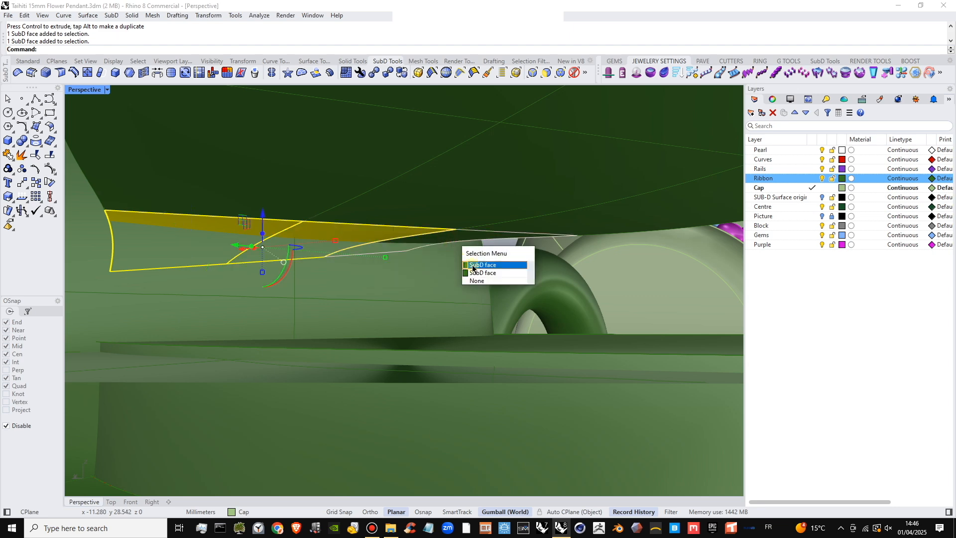
pyautogui.click(474, 265)
# - Try lowering the selected underside faces at the knot and inspect the overlap, then undo the move
pyautogui.scroll(-10, 475, 267)
pyautogui.moveTo(477, 268); pyautogui.dragTo(484, 232, button='right')
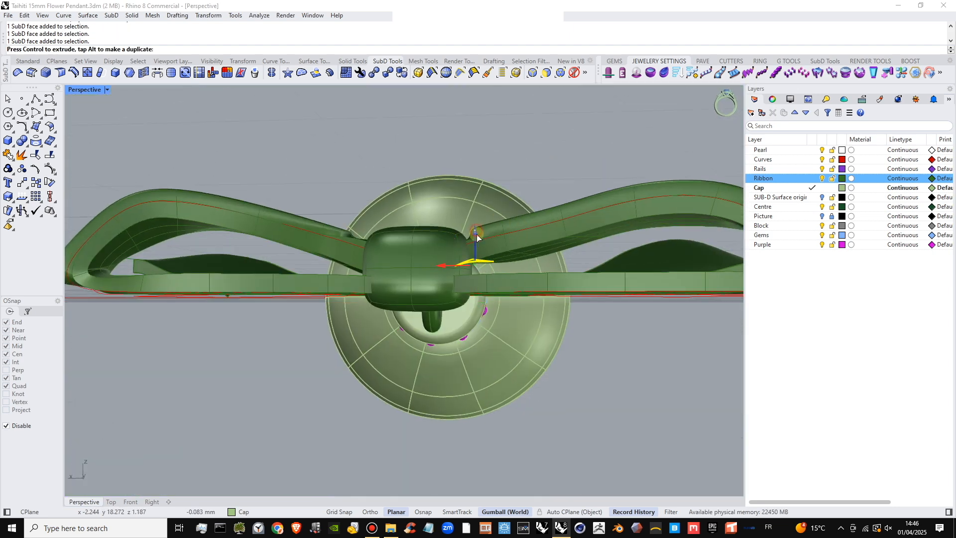
pyautogui.click(523, 166)
pyautogui.moveTo(523, 167); pyautogui.dragTo(516, 239, button='right')
pyautogui.scroll(10, 451, 294)
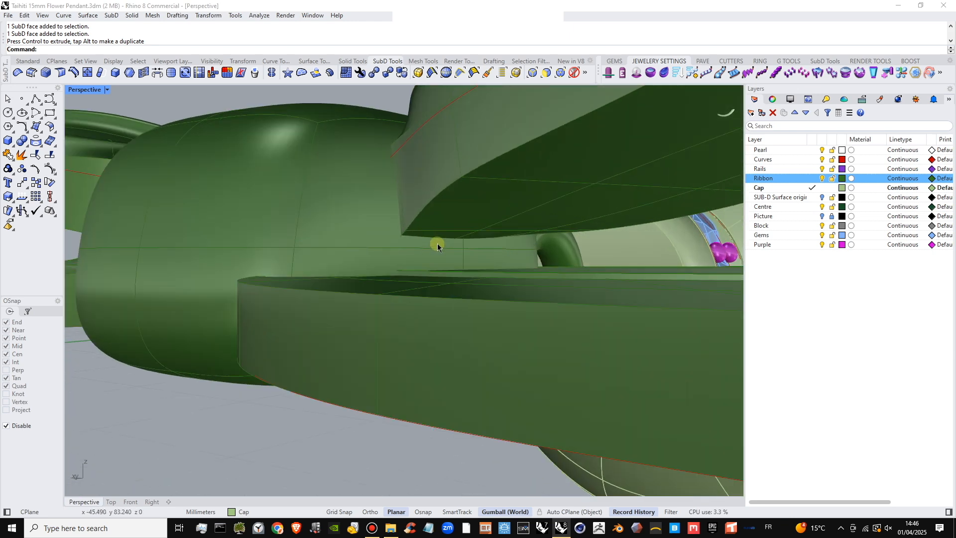
pyautogui.scroll(-2, 433, 245)
pyautogui.hotkey('ctrl', 'z')
# - Move the left loop's selected underside faces slightly downward beside the knot and deselect them
pyautogui.scroll(-5, 474, 214)
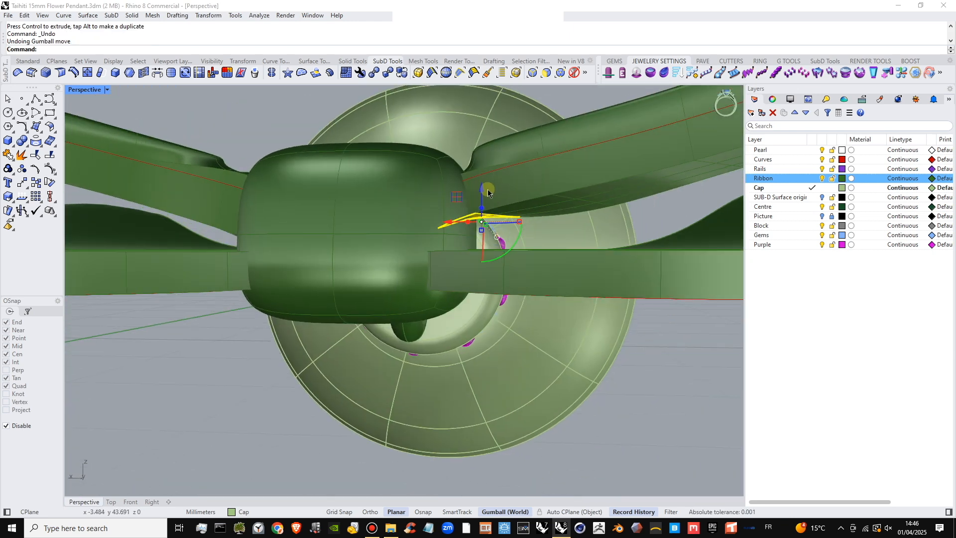
pyautogui.moveTo(488, 193); pyautogui.dragTo(478, 214)
pyautogui.scroll(-3, 513, 226)
pyautogui.click(547, 129)
# - Select the four top faces of the ribbon knot and inset and sink them to form a recess with a raised rim
pyautogui.moveTo(515, 234); pyautogui.dragTo(531, 274, button='right')
pyautogui.scroll(-6, 563, 191)
pyautogui.keyDown('shift'); pyautogui.moveTo(532, 274); pyautogui.dragTo(397, 184, button='right'); pyautogui.keyUp('shift')
pyautogui.scroll(-2, 465, 231)
pyautogui.scroll(8, 442, 214)
pyautogui.keyDown('ctrl'); pyautogui.keyDown('shift'); pyautogui.click(398, 184); pyautogui.keyUp('shift'); pyautogui.keyUp('ctrl')
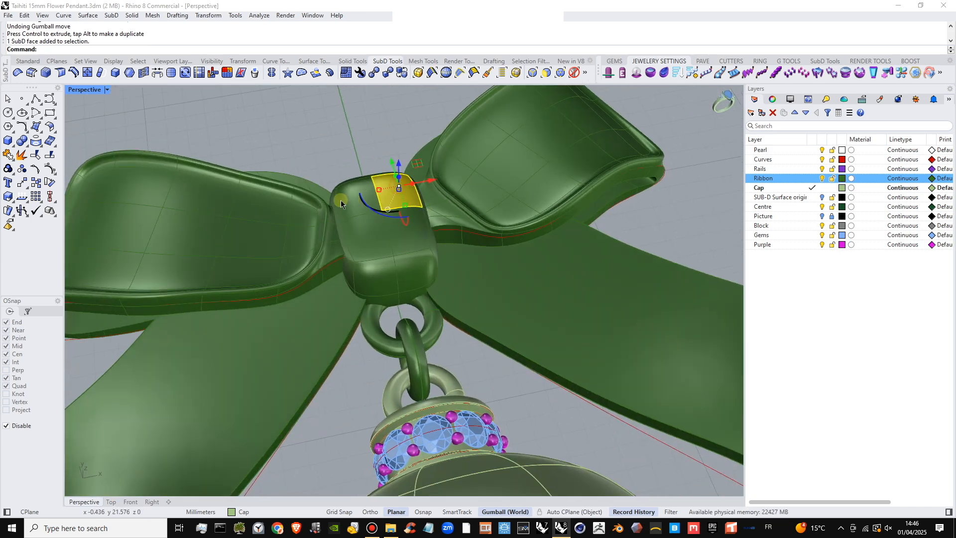
pyautogui.keyDown('ctrl'); pyautogui.keyDown('shift'); pyautogui.click(349, 193); pyautogui.keyUp('shift'); pyautogui.keyUp('ctrl')
pyautogui.keyDown('ctrl'); pyautogui.keyDown('shift'); pyautogui.click(410, 237); pyautogui.keyUp('shift'); pyautogui.keyUp('ctrl')
pyautogui.keyDown('ctrl'); pyautogui.keyDown('shift'); pyautogui.click(372, 240); pyautogui.keyUp('shift'); pyautogui.keyUp('ctrl')
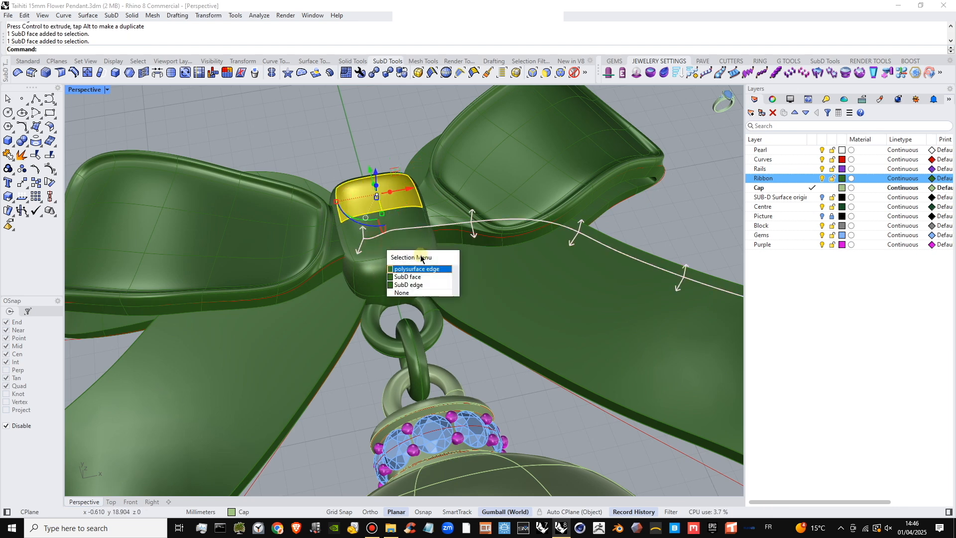
pyautogui.click(420, 279)
pyautogui.keyDown('ctrl'); pyautogui.keyDown('shift'); pyautogui.click(417, 228); pyautogui.keyUp('shift'); pyautogui.keyUp('ctrl')
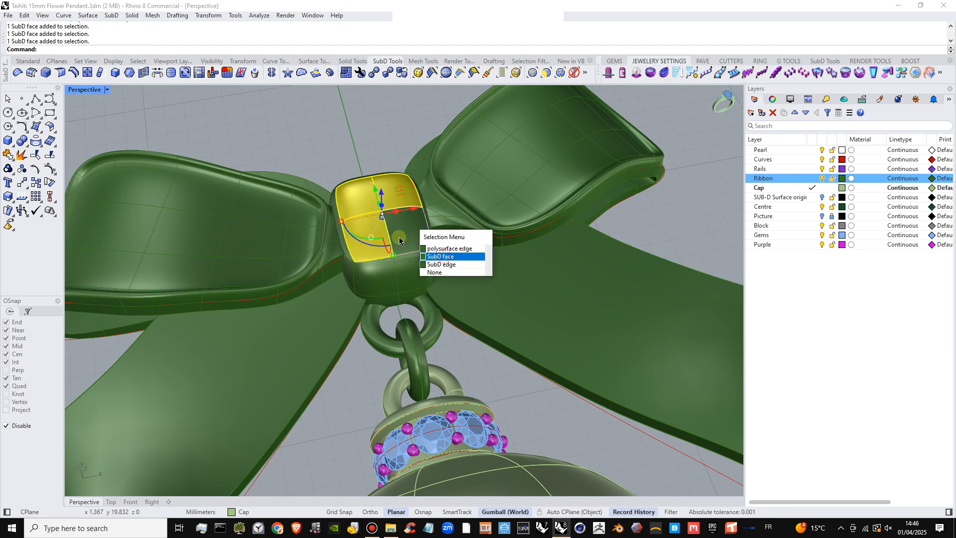
pyautogui.scroll(4, 399, 241)
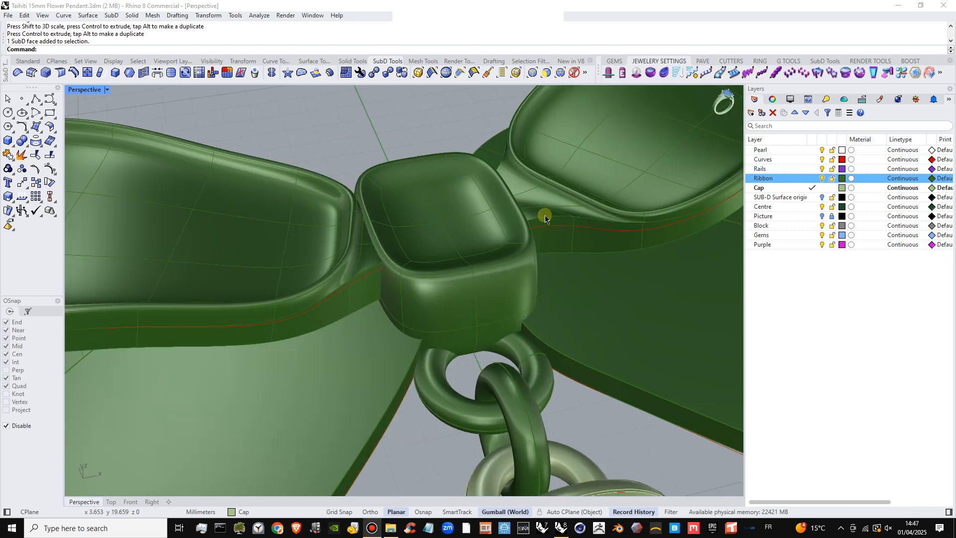
pyautogui.moveTo(544, 215); pyautogui.dragTo(452, 237, button='right')
pyautogui.scroll(3, 412, 196)
pyautogui.scroll(-5, 440, 285)
pyautogui.scroll(-2, 450, 248)
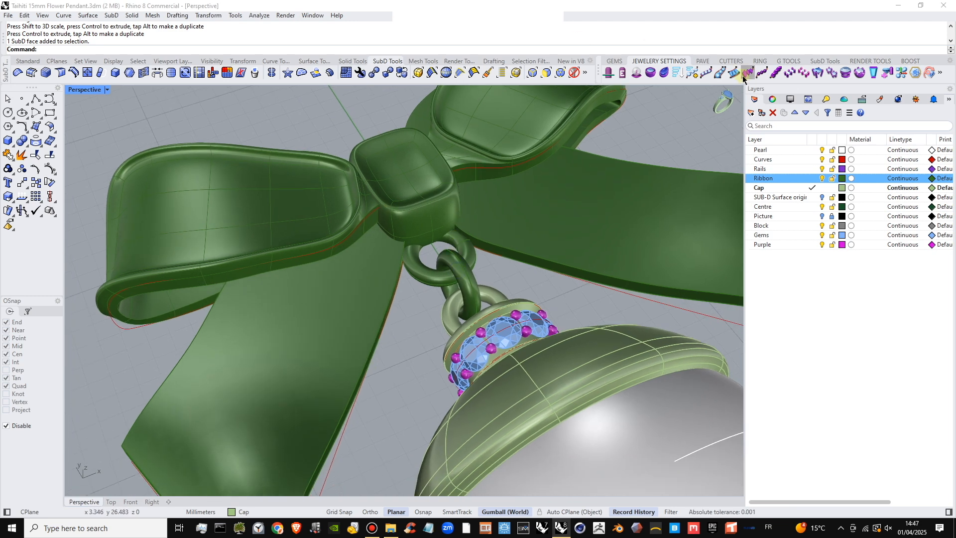
# - Start GG_GemON with the left loop as the object to orient on and set the stone diameter to 1.5
pyautogui.click(704, 62)
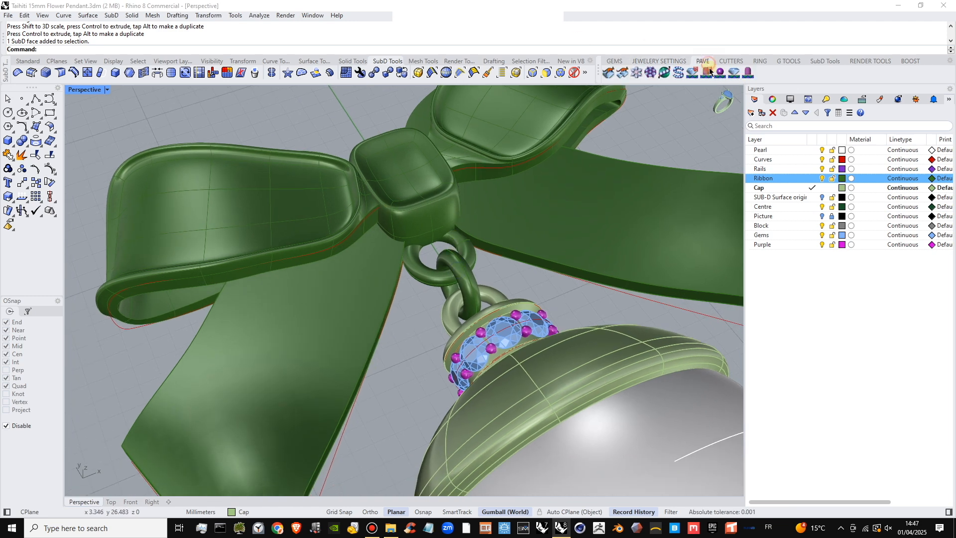
pyautogui.click(657, 61)
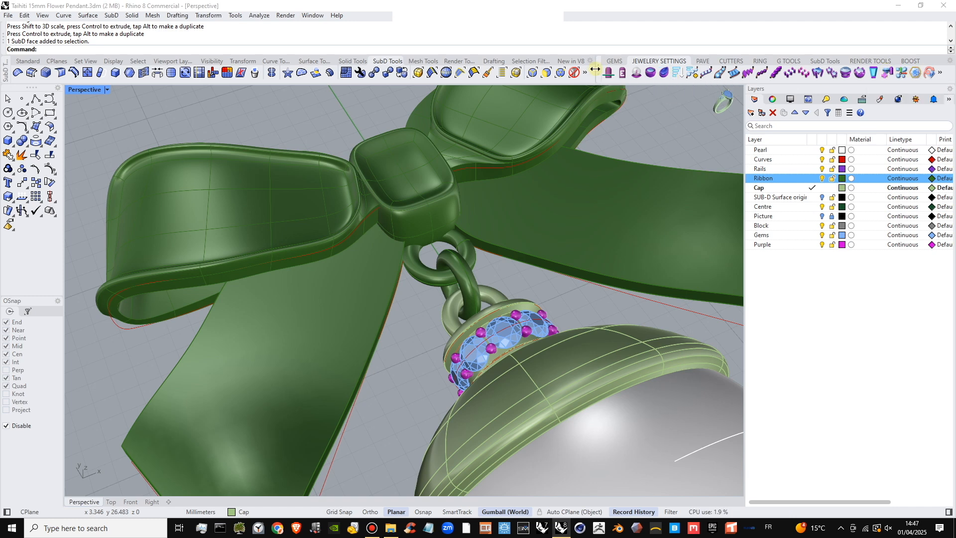
pyautogui.moveTo(525, 70); pyautogui.dragTo(529, 70)
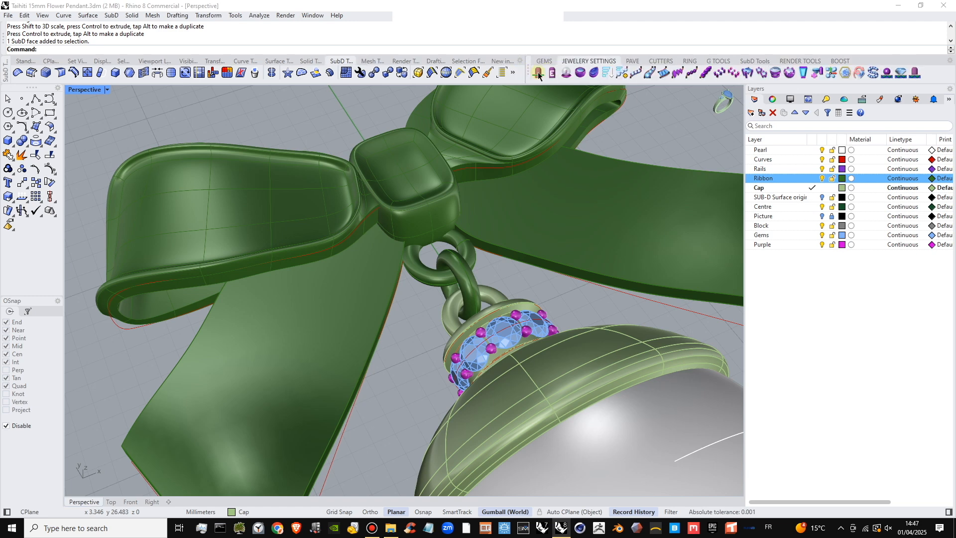
pyautogui.click(902, 73)
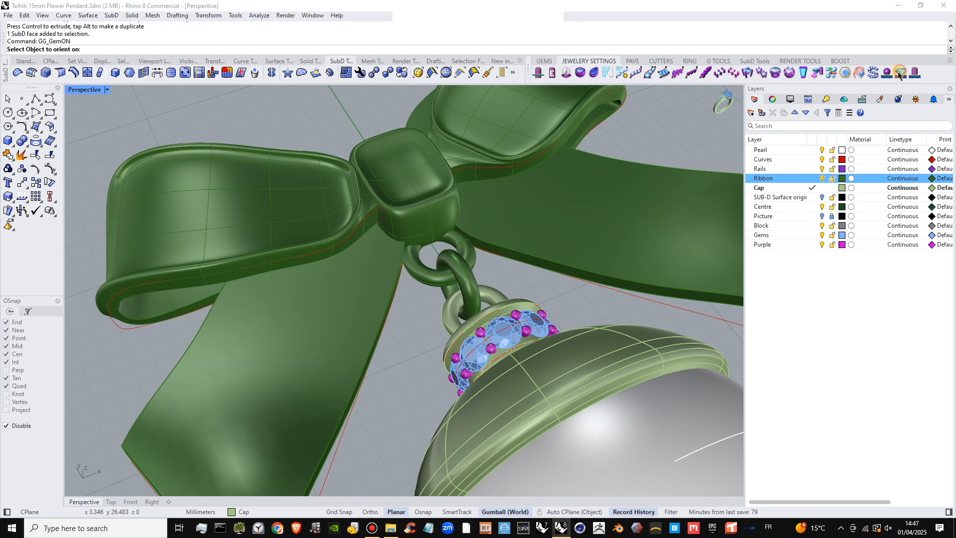
pyautogui.click(331, 205)
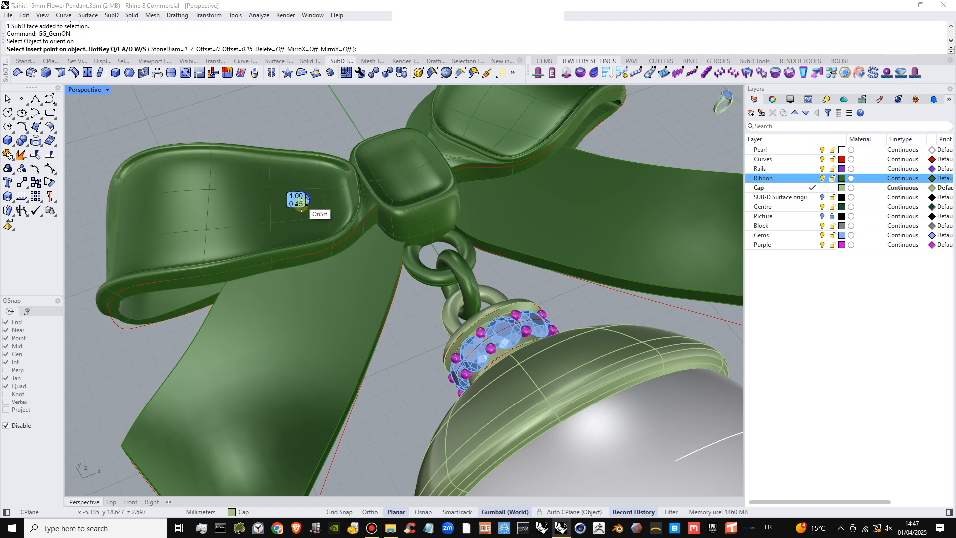
pyautogui.click(167, 49)
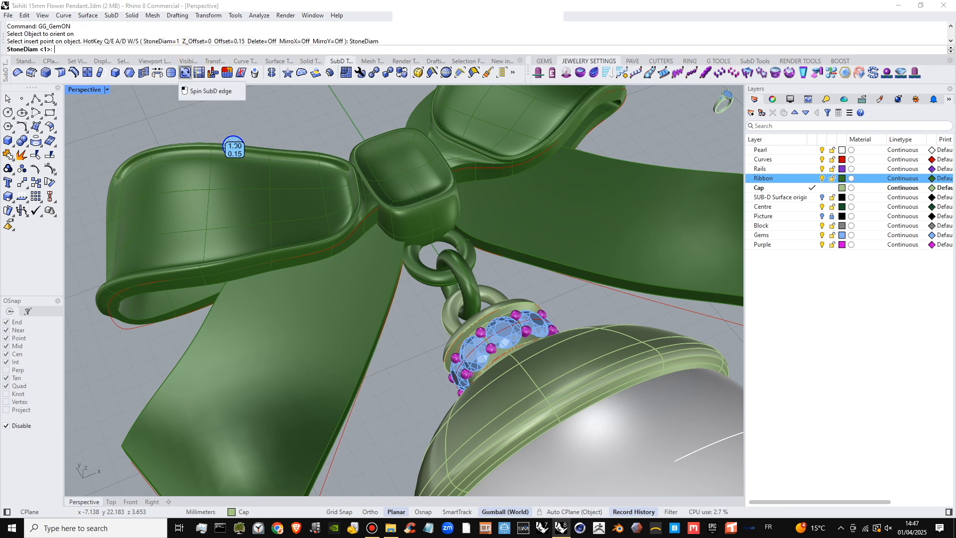
pyautogui.press('Return')
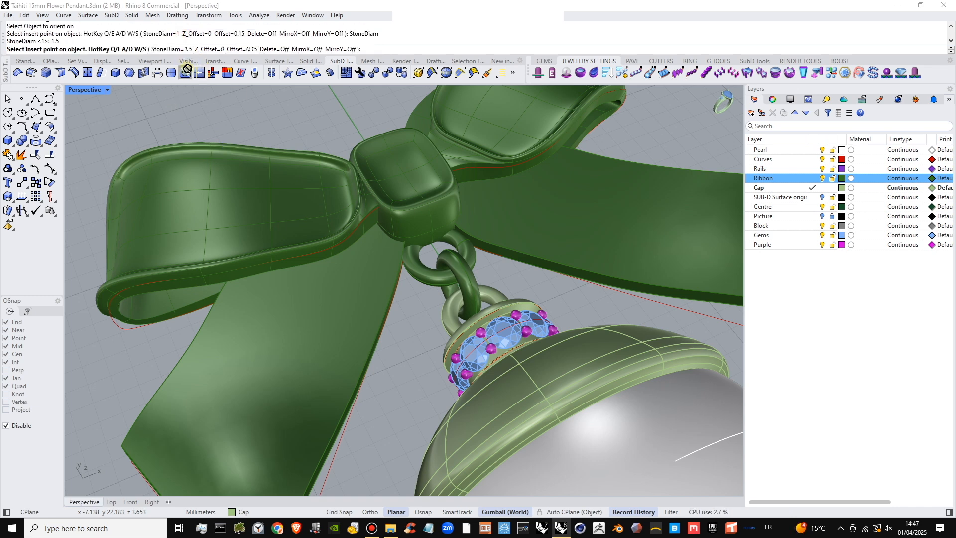
# - Place three 1.5 mm gems inside the left loop's upper rim in the Top view, starting at the knot end and working outward
pyautogui.moveTo(237, 205); pyautogui.dragTo(325, 242, button='right')
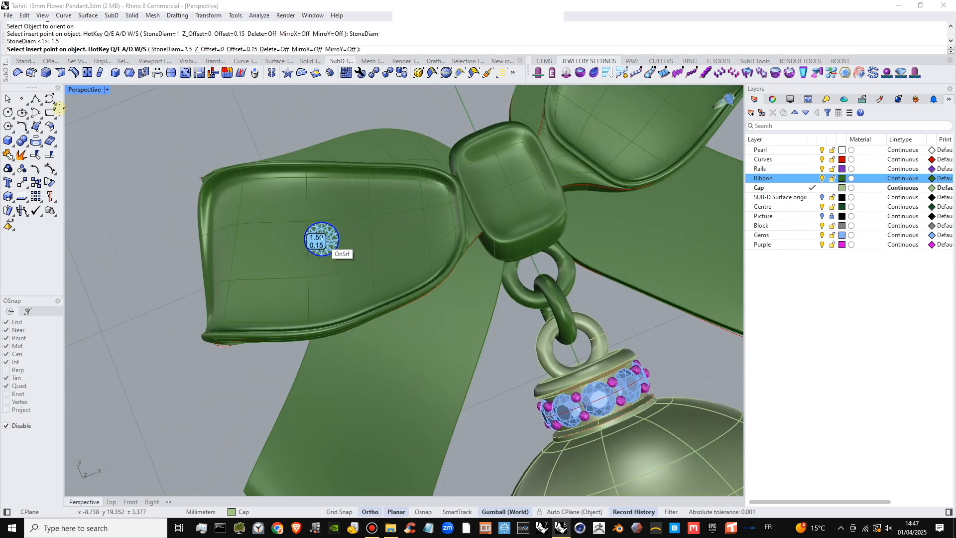
pyautogui.doubleClick(90, 90)
pyautogui.keyDown('shift'); pyautogui.moveTo(168, 195); pyautogui.dragTo(340, 171, button='right'); pyautogui.keyUp('shift')
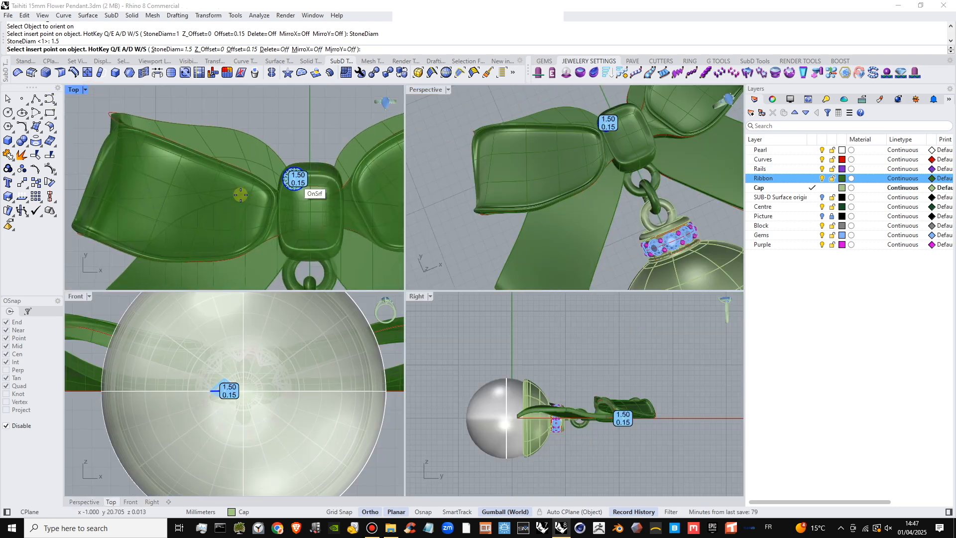
pyautogui.scroll(4, 239, 195)
pyautogui.keyDown('shift'); pyautogui.moveTo(256, 213); pyautogui.dragTo(286, 200, button='right'); pyautogui.keyUp('shift')
pyautogui.scroll(3, 294, 195)
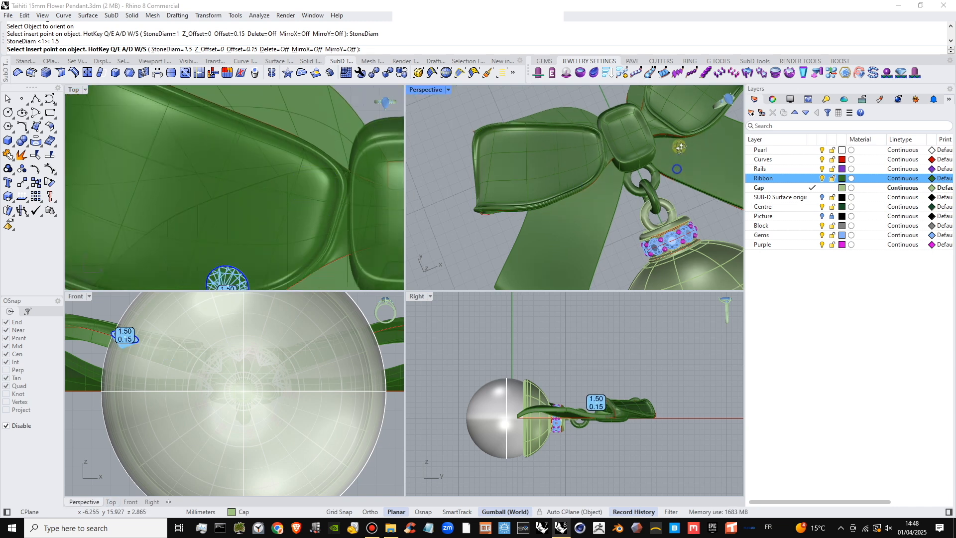
pyautogui.moveTo(679, 146); pyautogui.dragTo(599, 135, button='right')
pyautogui.scroll(5, 597, 137)
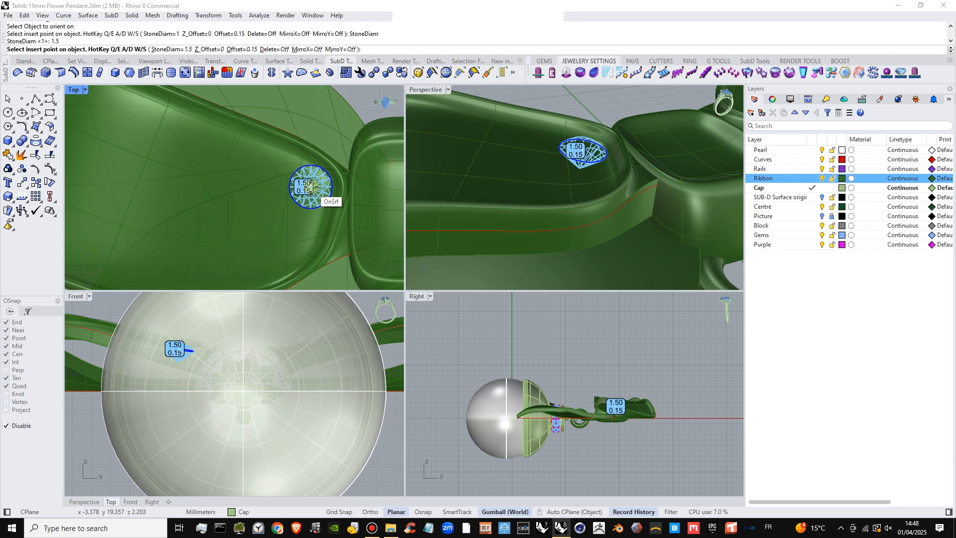
pyautogui.click(310, 187)
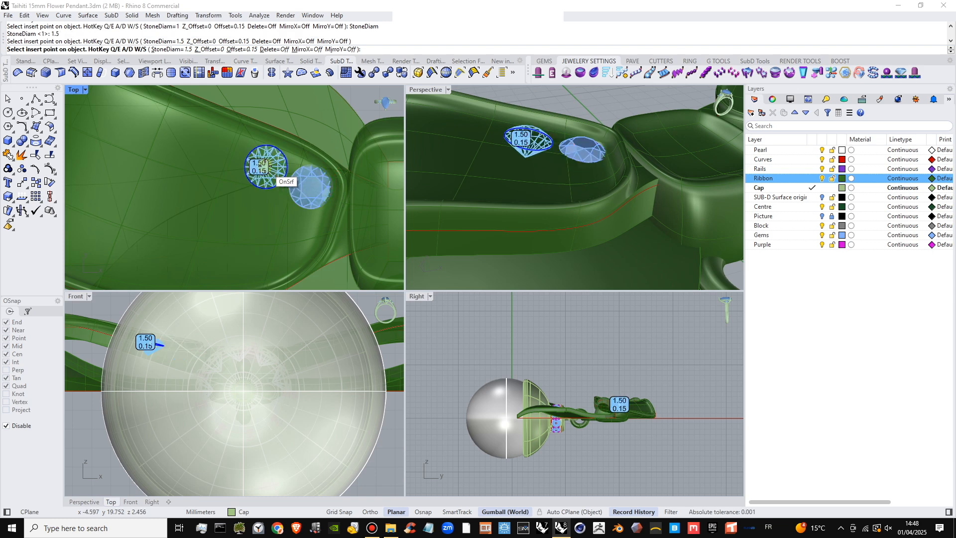
pyautogui.click(266, 167)
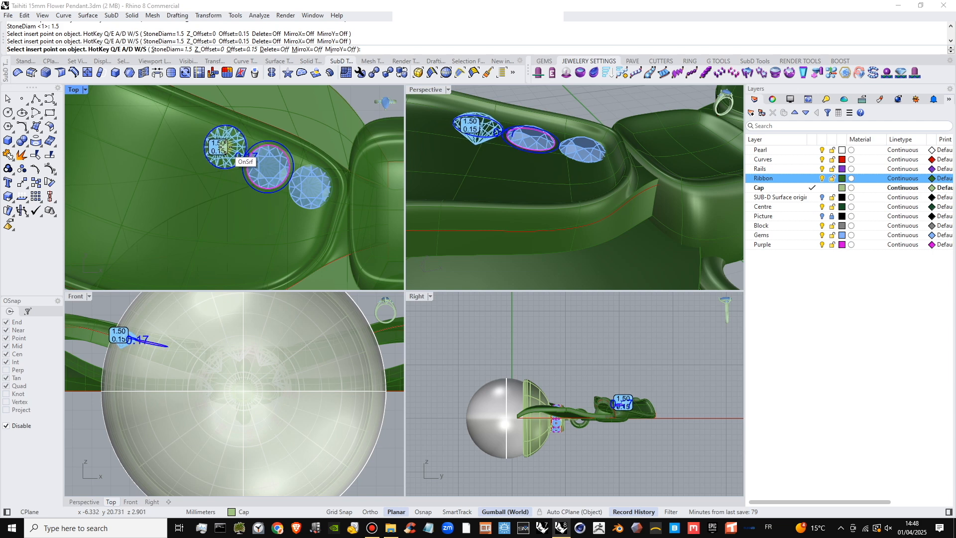
pyautogui.click(223, 148)
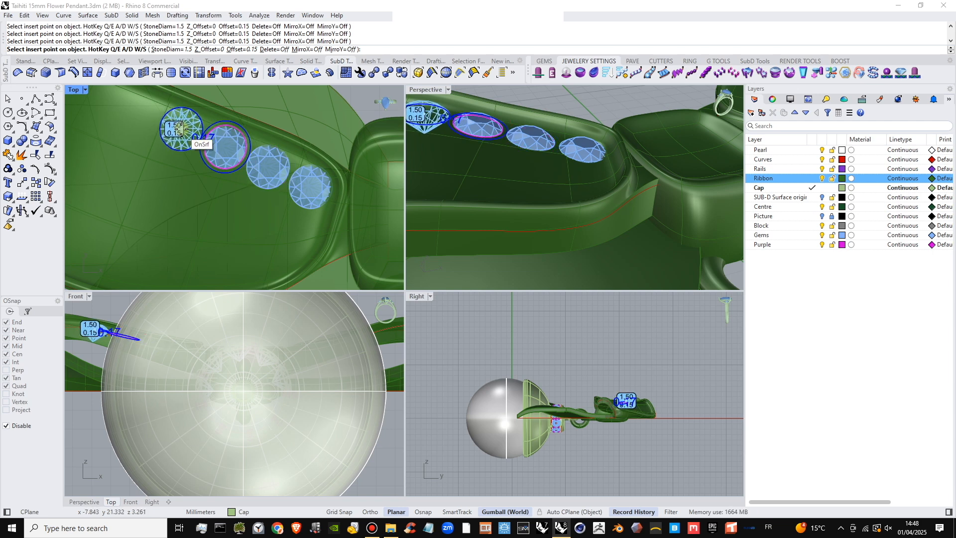
# - Continue the 1.5 mm gem row along the left loop's upper rim to its outer corner and add one gem down the outer side
pyautogui.moveTo(177, 148); pyautogui.dragTo(381, 188, button='right')
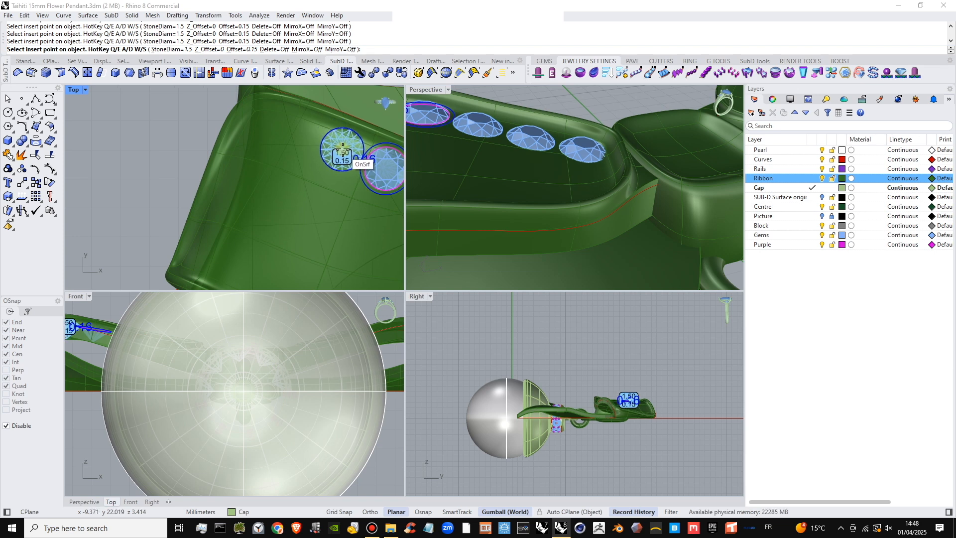
pyautogui.click(342, 148)
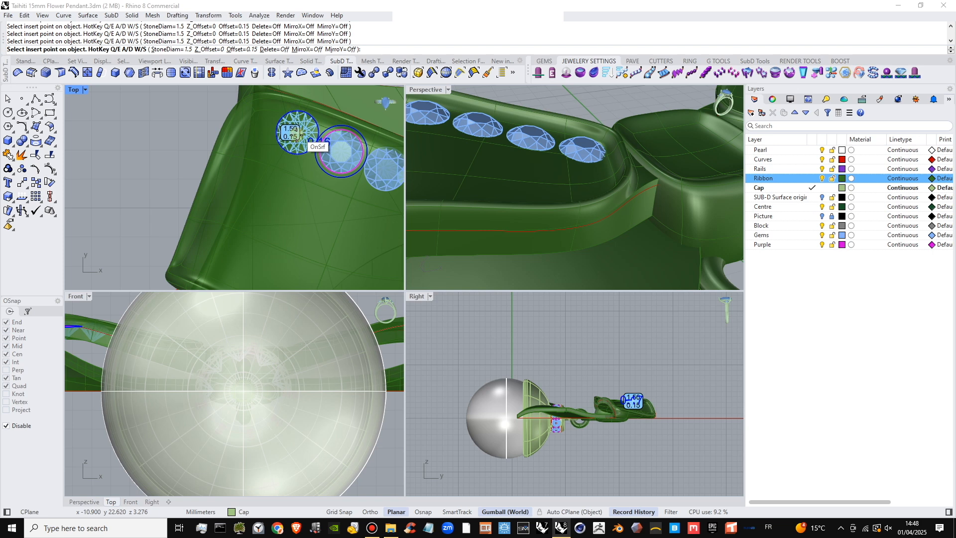
pyautogui.click(297, 134)
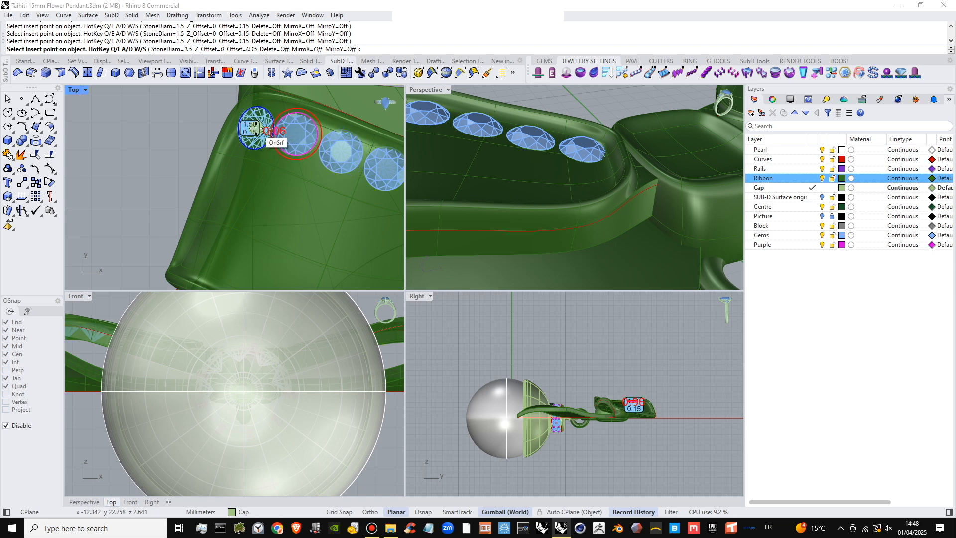
pyautogui.moveTo(555, 181); pyautogui.dragTo(659, 197, button='right')
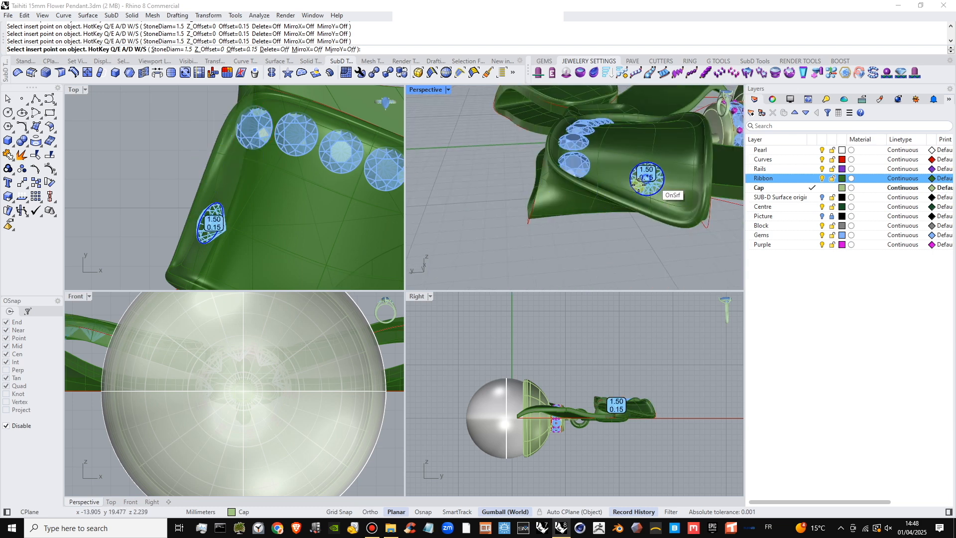
pyautogui.scroll(4, 630, 202)
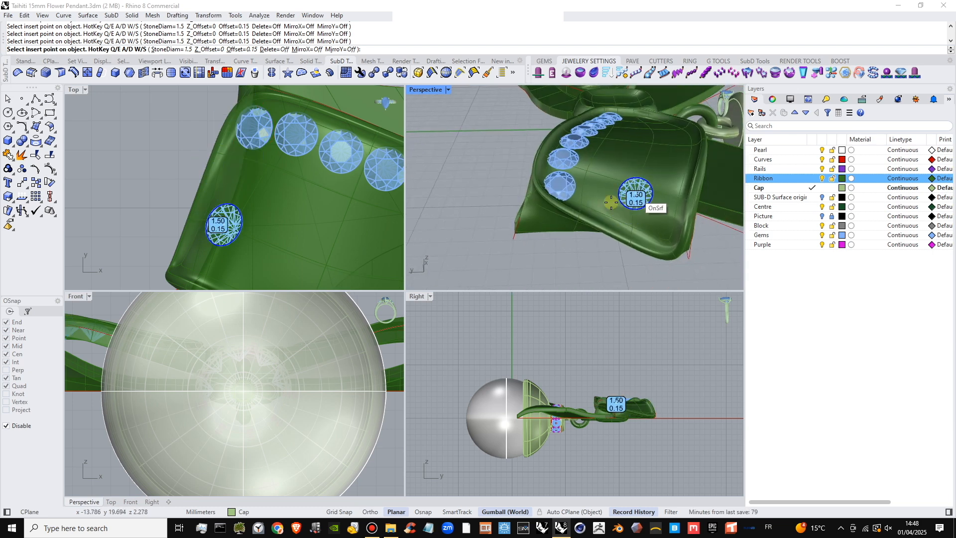
pyautogui.click(578, 194)
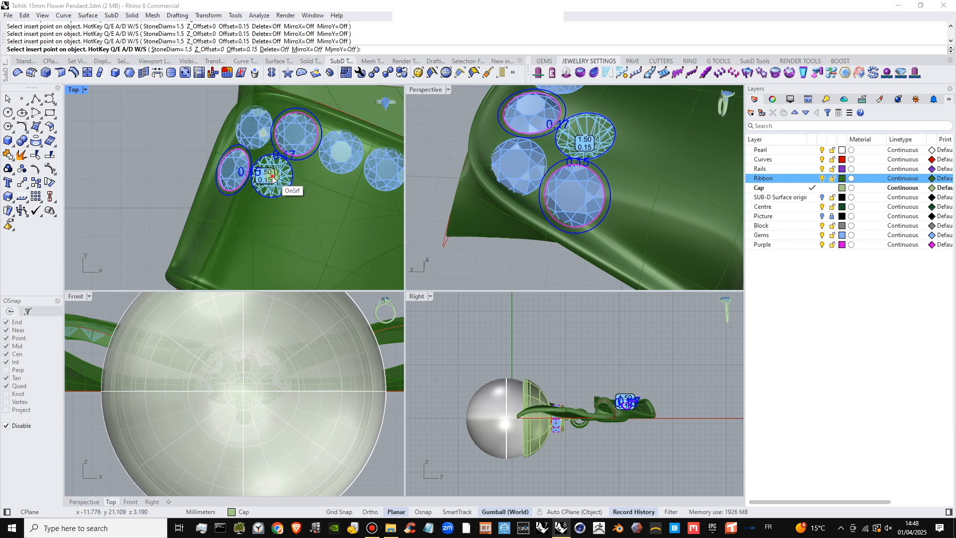
# - Place a second row of six 1.5 mm gems below the left loop's upper row, working from the outer side toward the knot
pyautogui.click(273, 178)
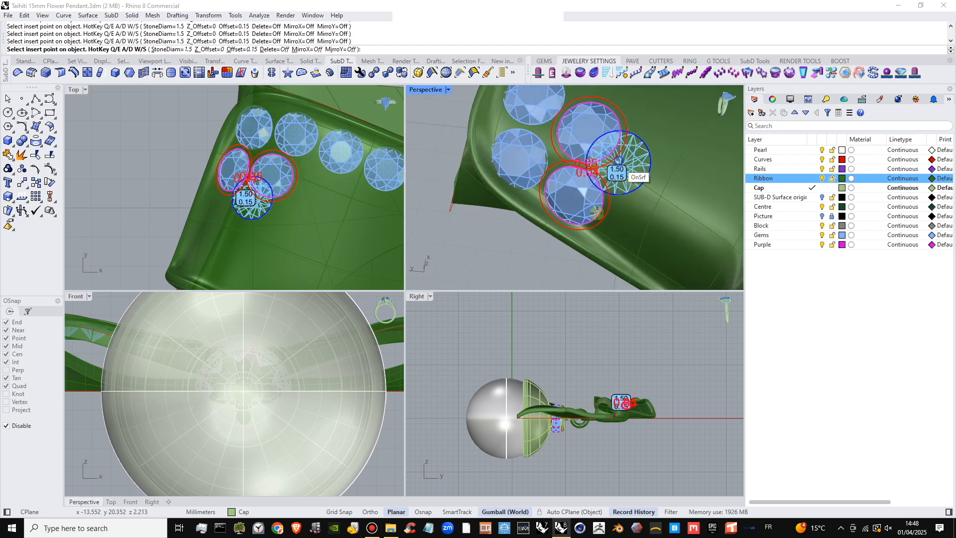
pyautogui.keyDown('shift'); pyautogui.moveTo(597, 213); pyautogui.dragTo(584, 257, button='right'); pyautogui.keyUp('shift')
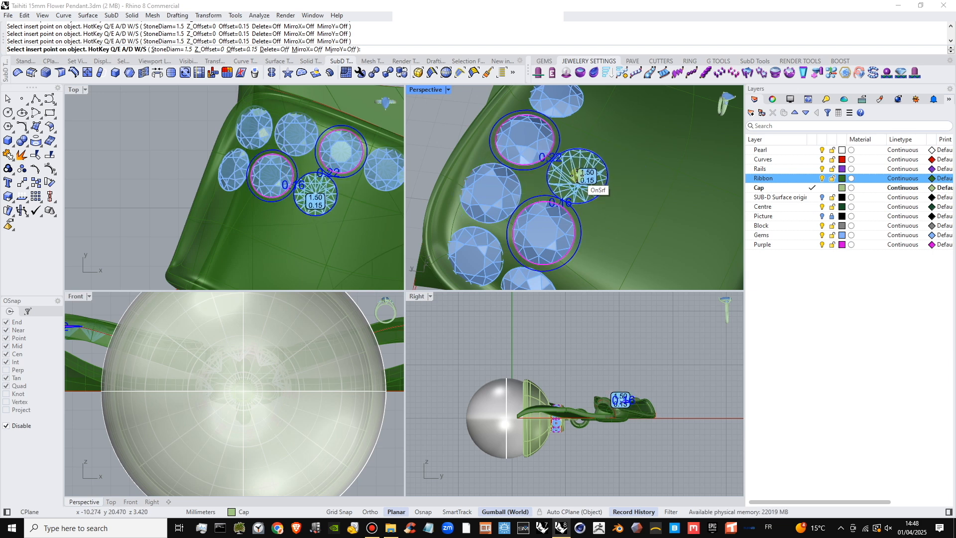
pyautogui.click(577, 175)
pyautogui.keyDown('shift'); pyautogui.moveTo(631, 166); pyautogui.dragTo(586, 247, button='right'); pyautogui.keyUp('shift')
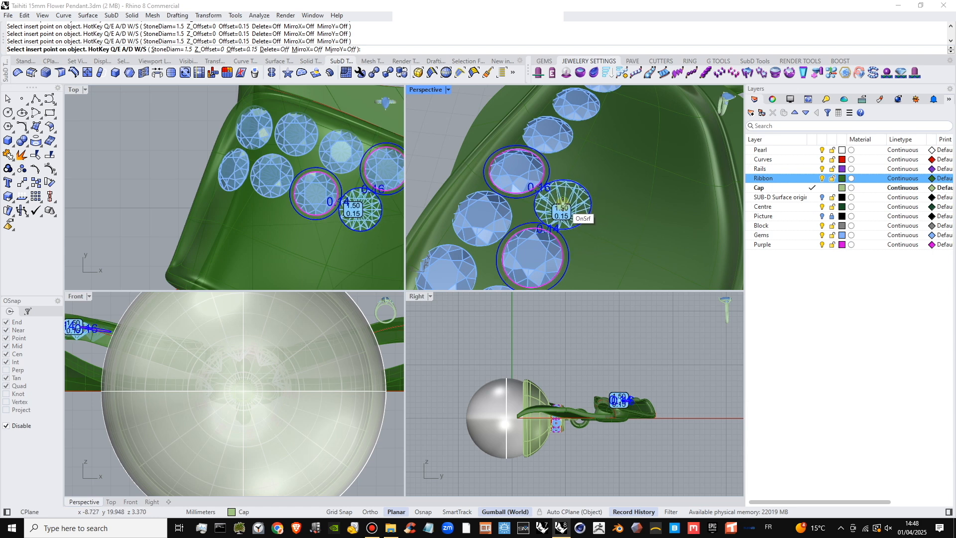
pyautogui.click(564, 203)
pyautogui.moveTo(594, 172); pyautogui.dragTo(560, 226, button='right')
pyautogui.keyDown('shift'); pyautogui.moveTo(616, 150); pyautogui.dragTo(547, 230, button='right'); pyautogui.keyUp('shift')
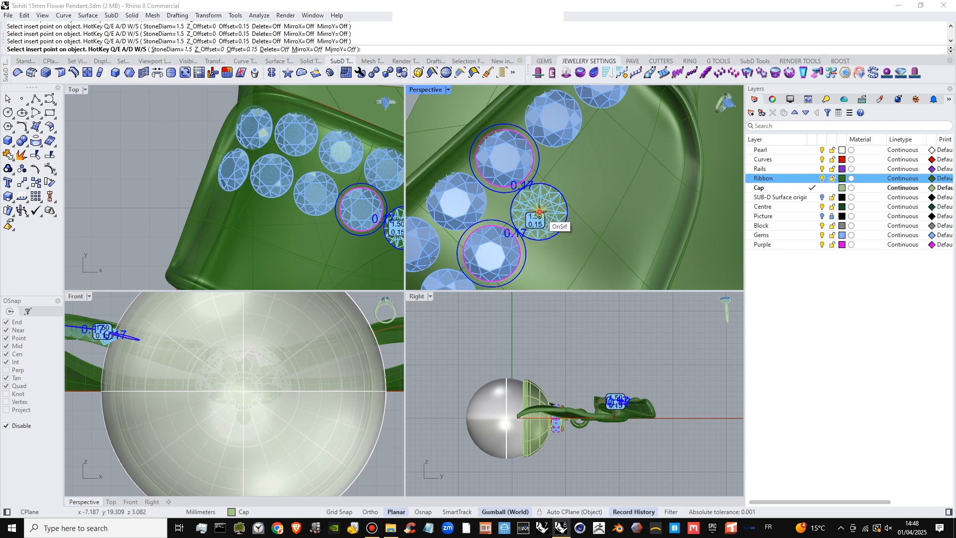
pyautogui.click(539, 211)
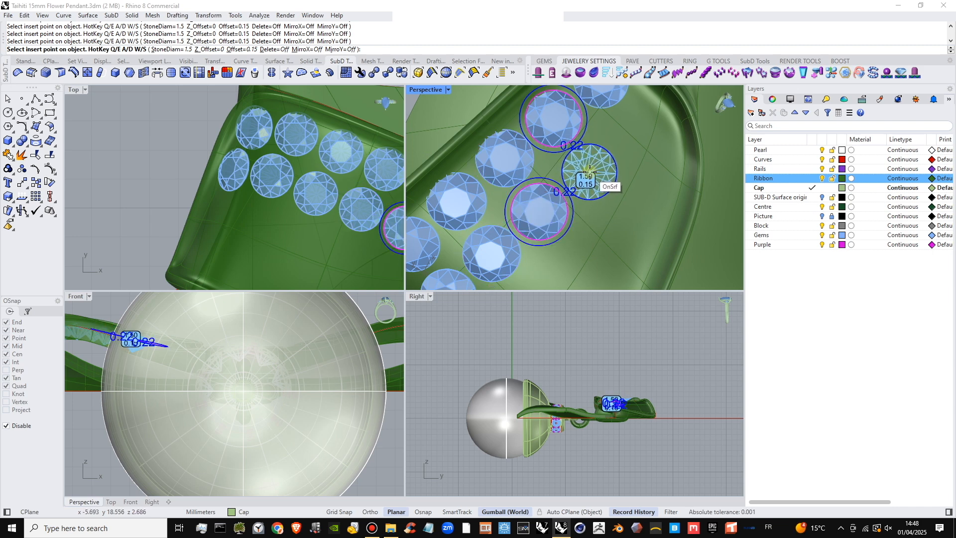
pyautogui.click(588, 172)
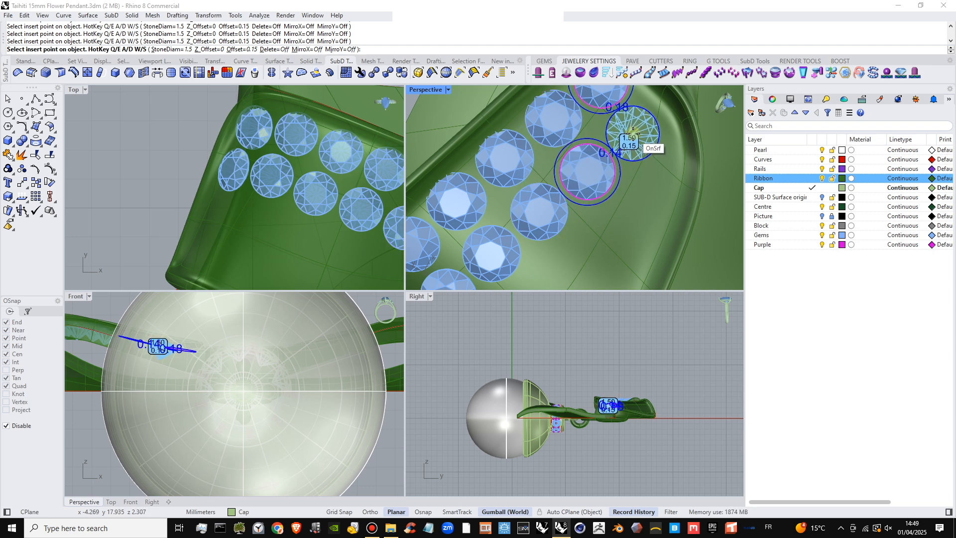
pyautogui.click(633, 134)
# - Start a third row of 1.5 mm gems in the left loop with three gems, working from the knot end outward
pyautogui.keyDown('shift'); pyautogui.moveTo(270, 223); pyautogui.dragTo(189, 139, button='right'); pyautogui.keyUp('shift')
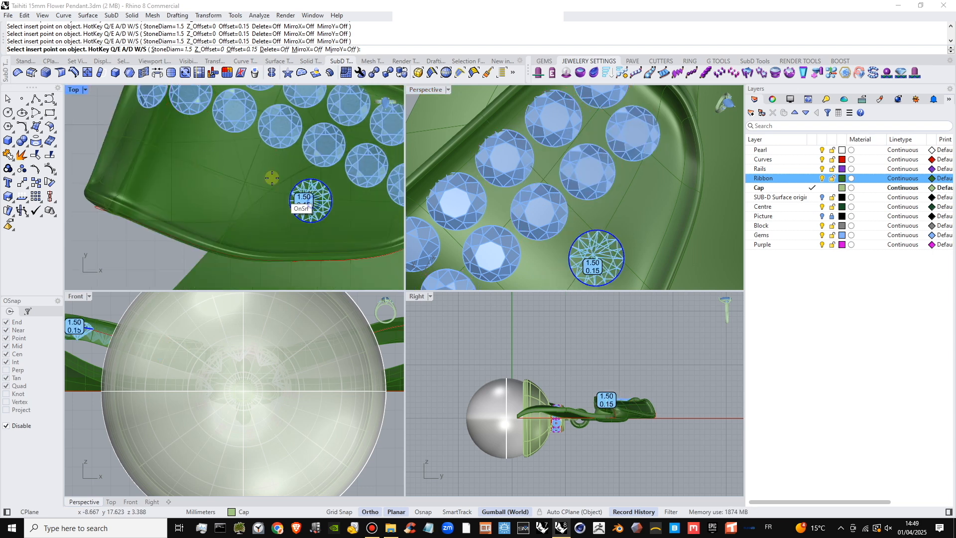
pyautogui.keyDown('shift'); pyautogui.moveTo(272, 178); pyautogui.dragTo(218, 158, button='right'); pyautogui.keyUp('shift')
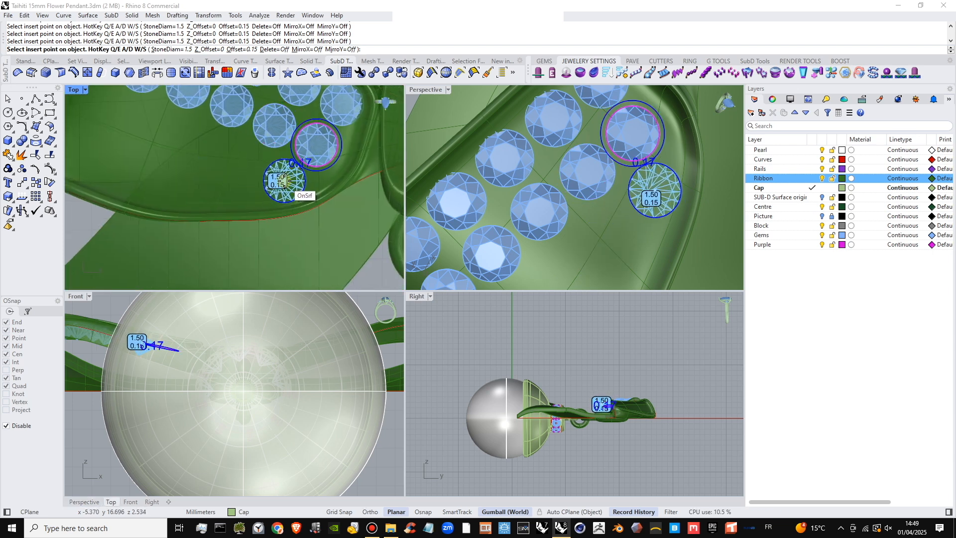
pyautogui.click(284, 183)
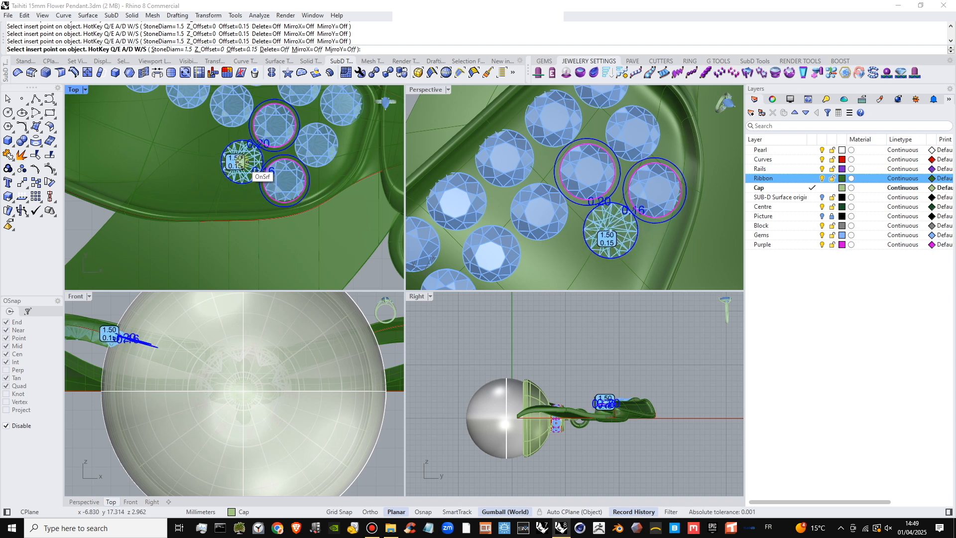
pyautogui.click(238, 161)
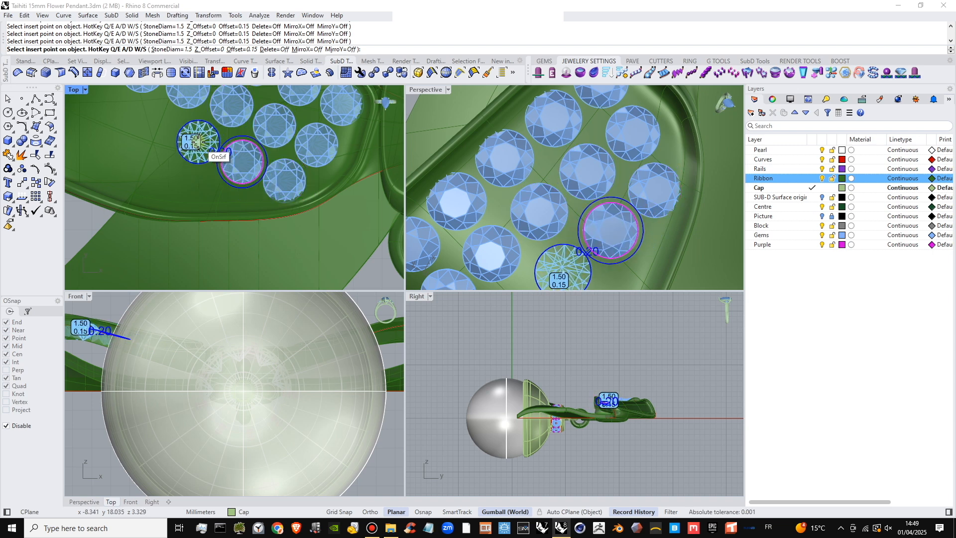
pyautogui.click(198, 140)
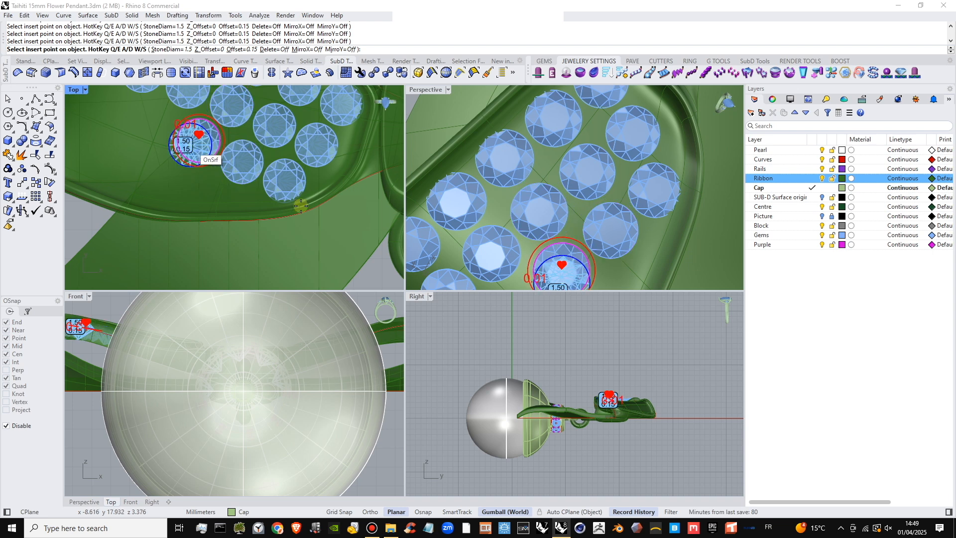
# - Continue the third 1.5 mm gem row to the left loop's outer side and fill its lower outer corner
pyautogui.keyDown('shift'); pyautogui.moveTo(187, 141); pyautogui.dragTo(312, 210, button='right'); pyautogui.keyUp('shift')
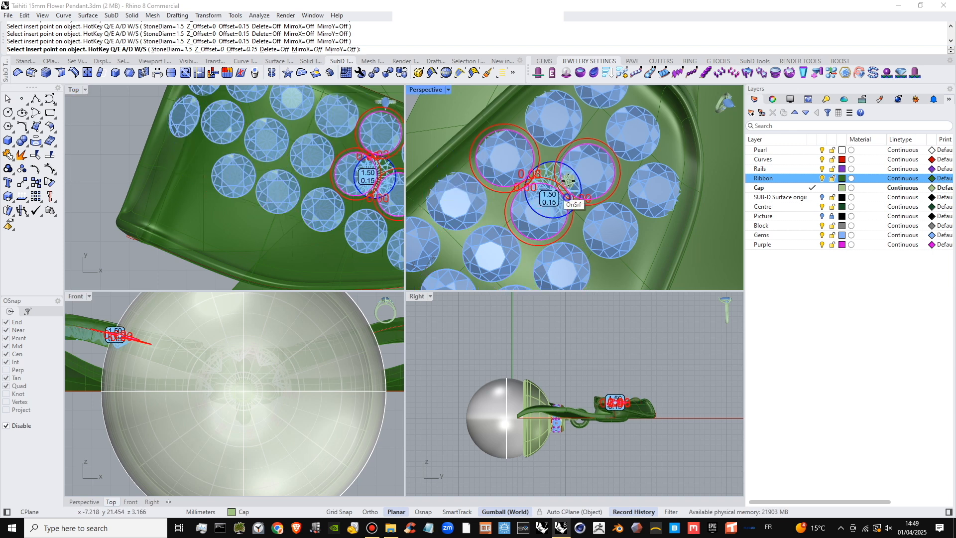
pyautogui.keyDown('shift'); pyautogui.moveTo(576, 216); pyautogui.dragTo(642, 133, button='right'); pyautogui.keyUp('shift')
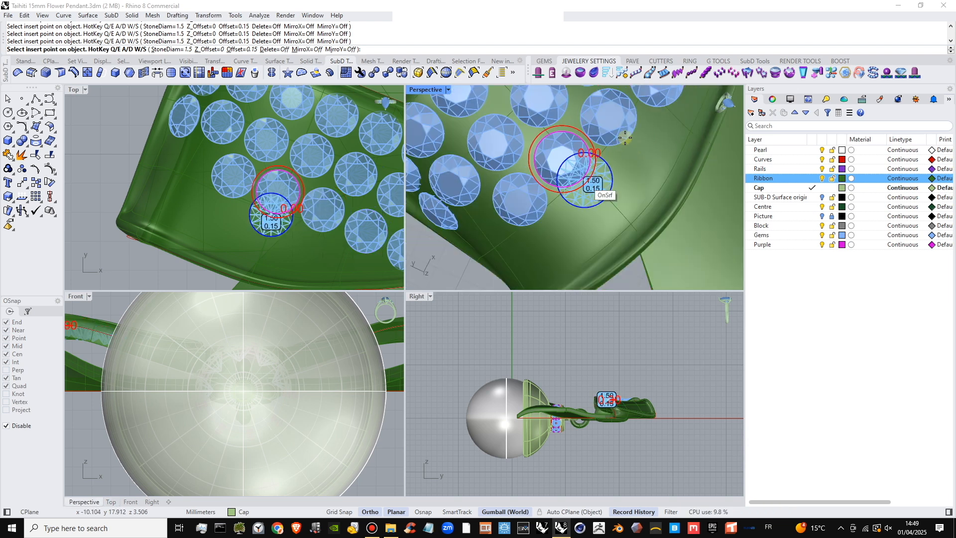
pyautogui.moveTo(589, 187); pyautogui.dragTo(652, 111, button='right')
pyautogui.keyDown('shift'); pyautogui.moveTo(608, 211); pyautogui.dragTo(622, 104, button='right'); pyautogui.keyUp('shift')
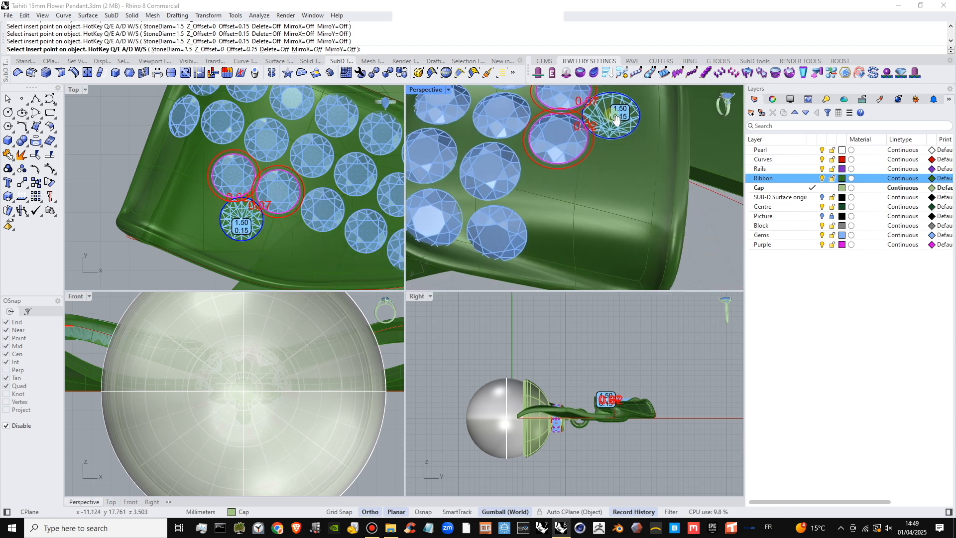
pyautogui.click(553, 199)
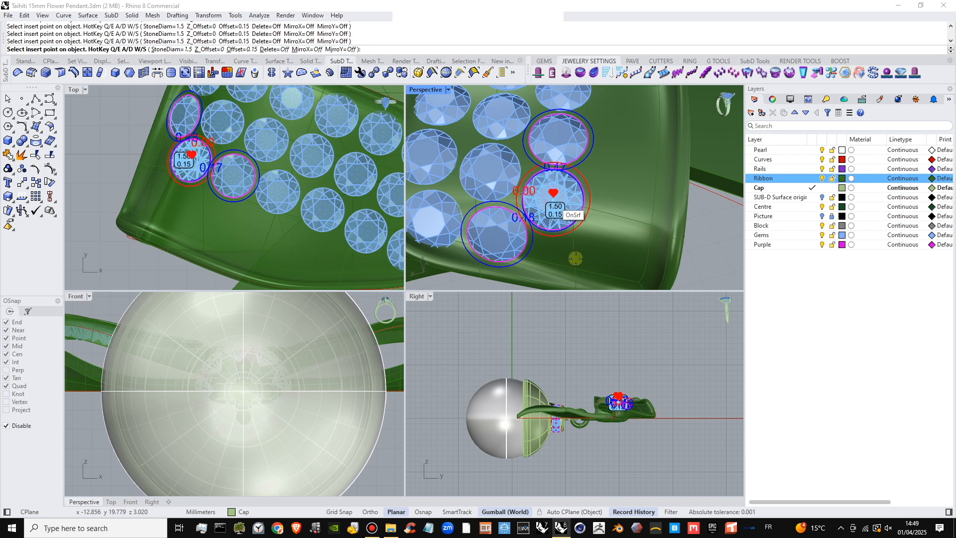
pyautogui.moveTo(583, 255); pyautogui.dragTo(587, 185, button='right')
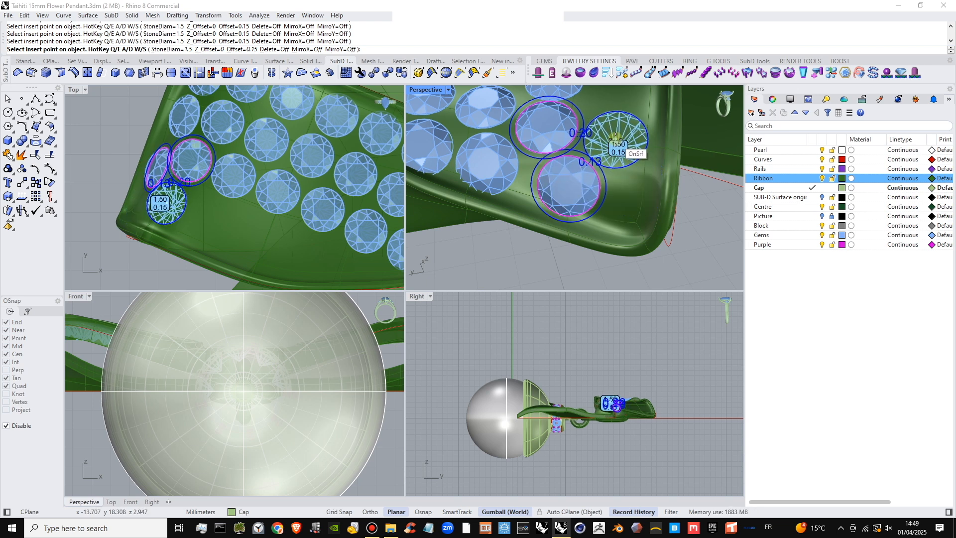
pyautogui.keyDown('shift'); pyautogui.moveTo(619, 158); pyautogui.dragTo(582, 232, button='right'); pyautogui.keyUp('shift')
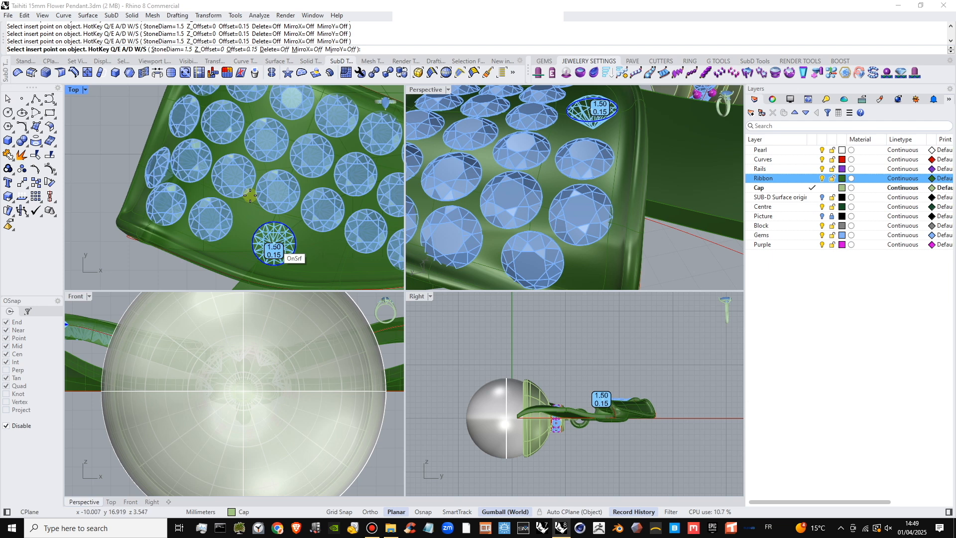
# - Place two more 1.5 mm gems along the left loop's lower rim, working from the outer corner toward the knot
pyautogui.moveTo(271, 239); pyautogui.dragTo(257, 203, button='right')
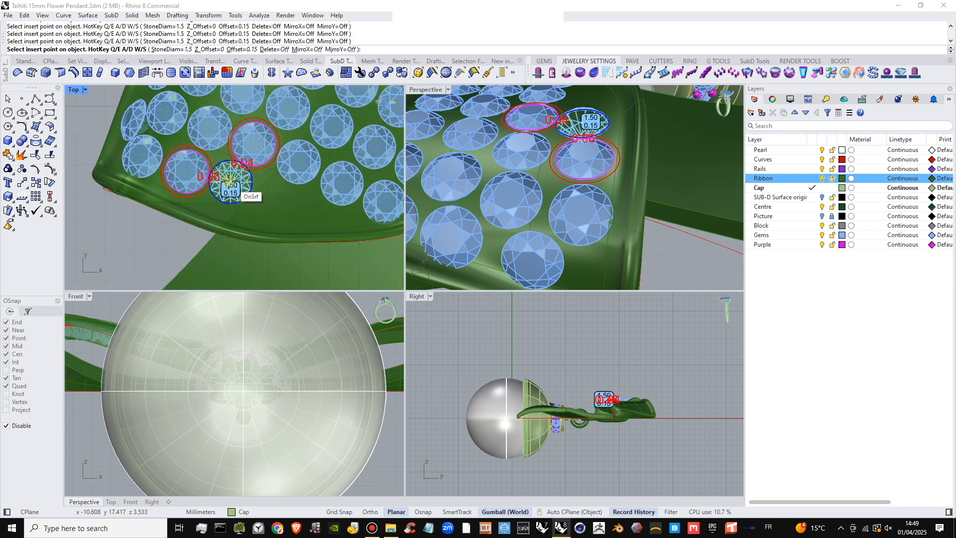
pyautogui.click(232, 185)
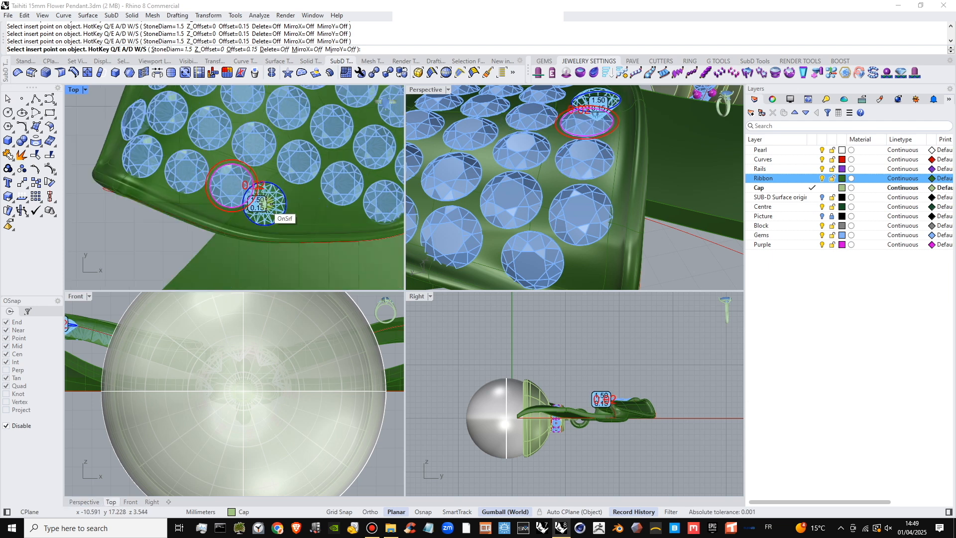
pyautogui.click(274, 203)
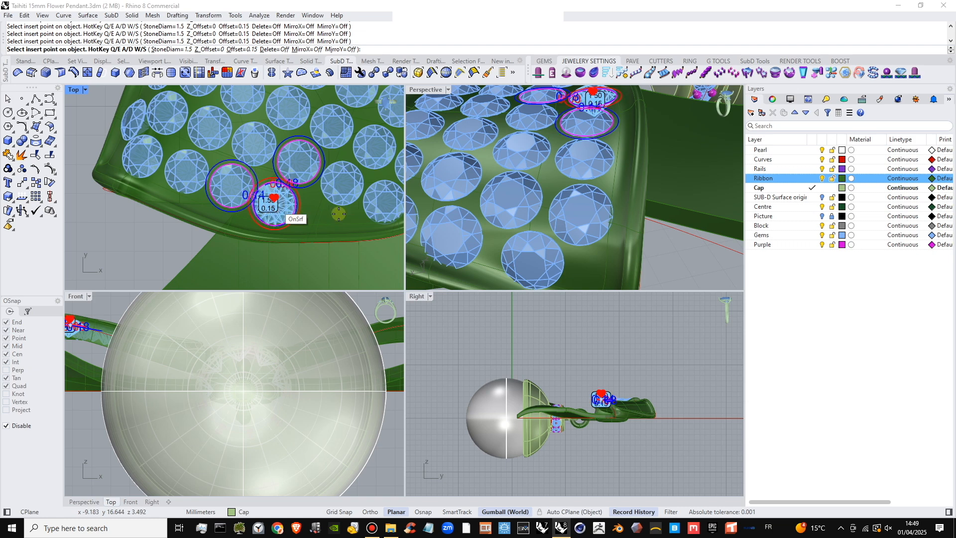
# - Reduce the stone diameter to 1.1 and place one gem in the remaining gap at the left loop's lower rim
pyautogui.moveTo(597, 168); pyautogui.dragTo(504, 201, button='right')
pyautogui.keyDown('shift'); pyautogui.moveTo(660, 157); pyautogui.dragTo(434, 214, button='right'); pyautogui.keyUp('shift')
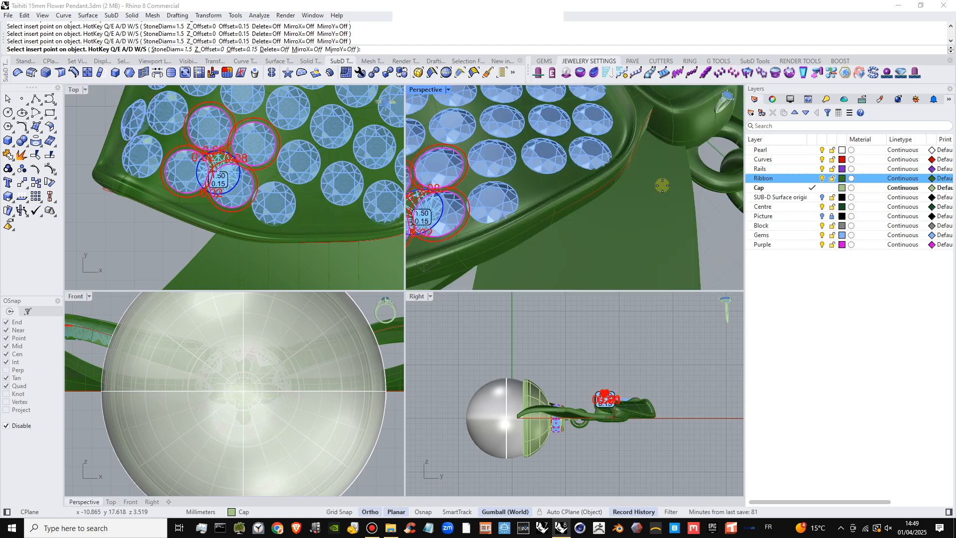
pyautogui.moveTo(598, 192); pyautogui.dragTo(534, 231, button='right')
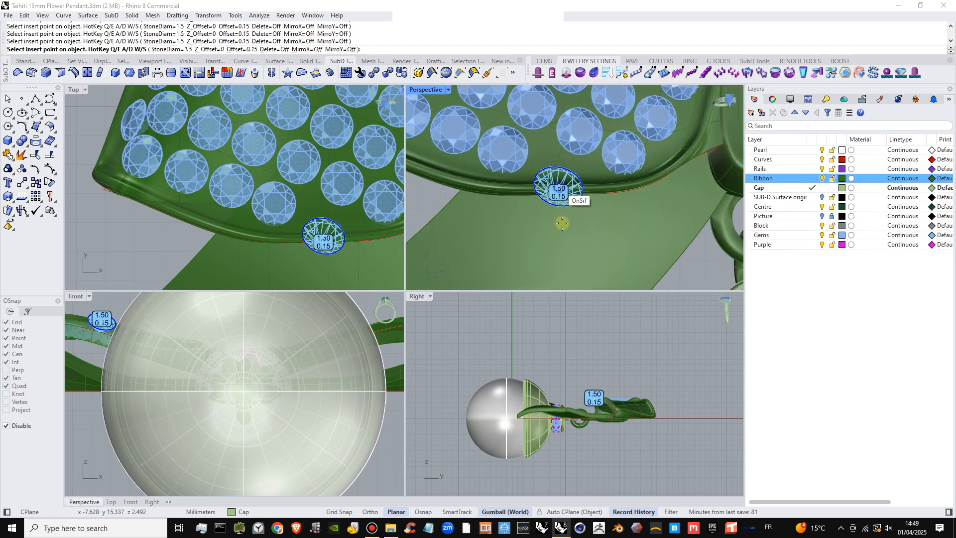
pyautogui.keyDown('shift'); pyautogui.moveTo(559, 190); pyautogui.dragTo(563, 241, button='right'); pyautogui.keyUp('shift')
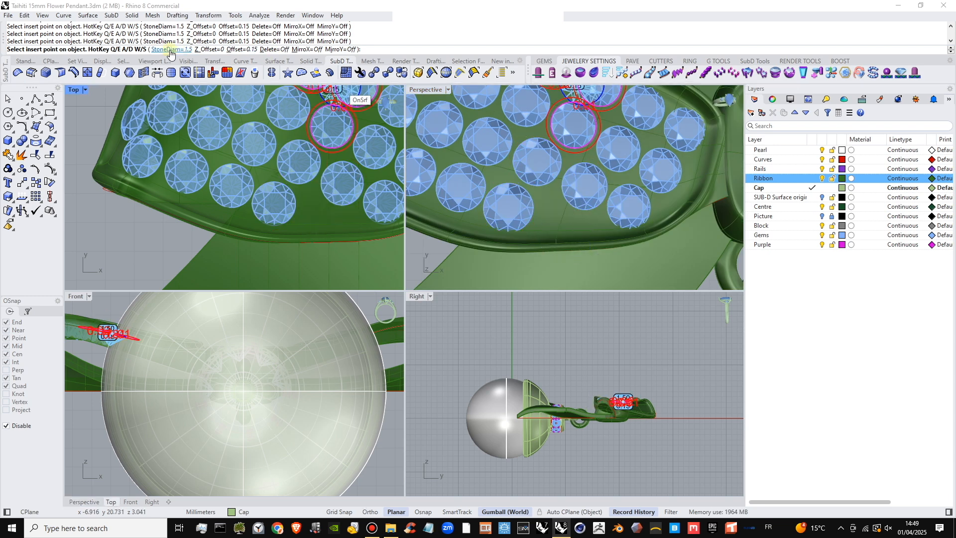
pyautogui.write('1.3')
pyautogui.press('Return')
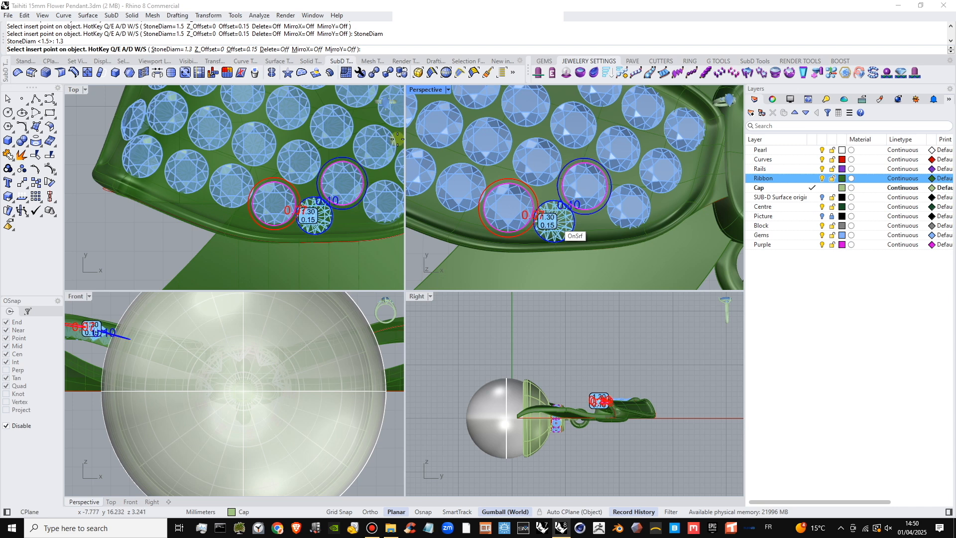
pyautogui.click(167, 50)
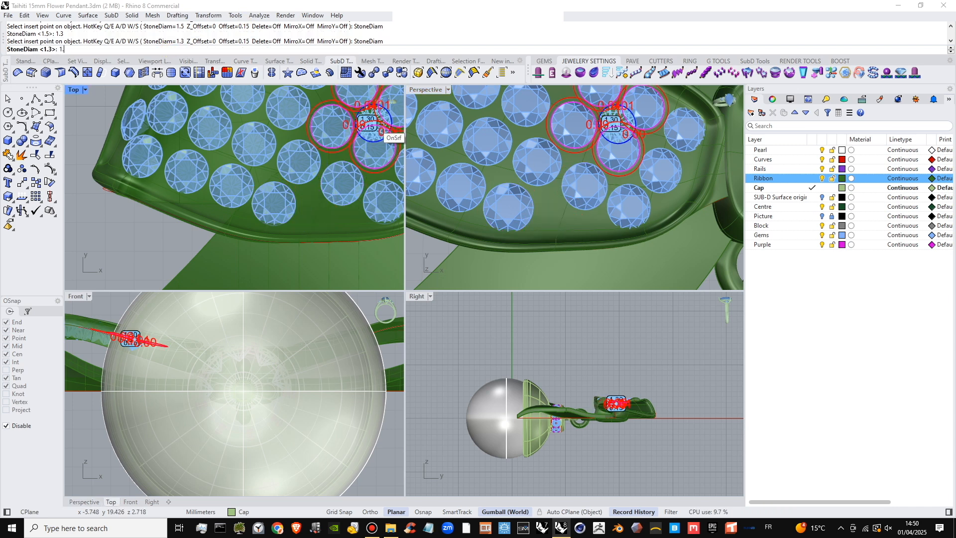
pyautogui.write('1.1')
pyautogui.press('Return')
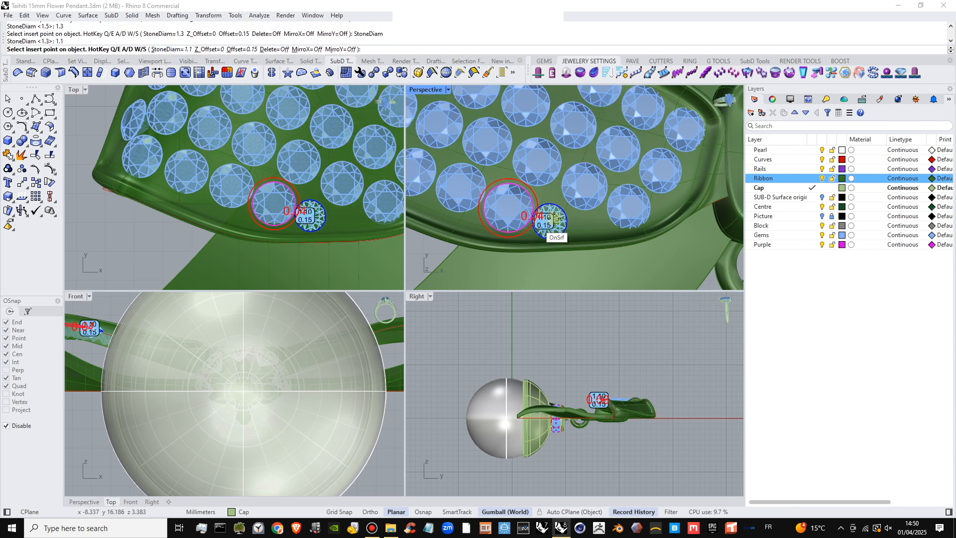
pyautogui.click(560, 219)
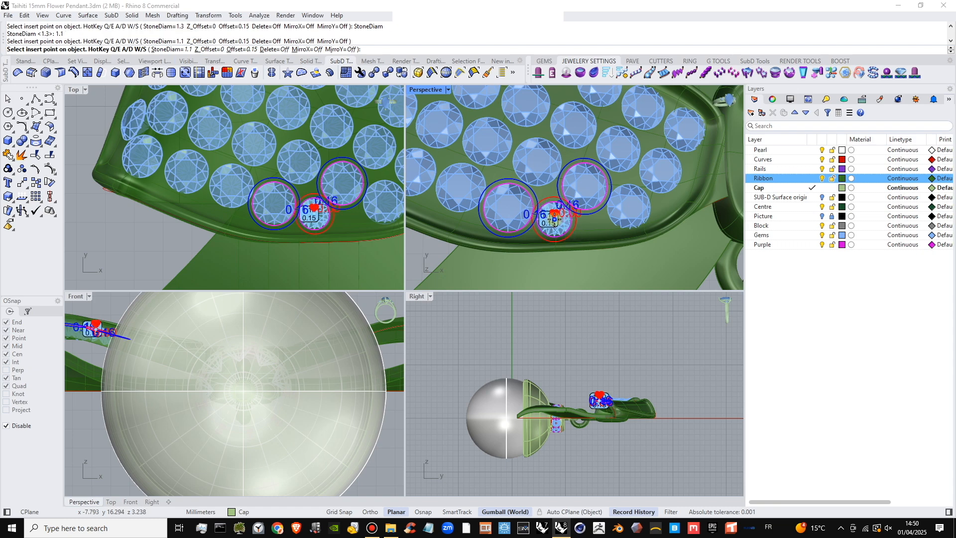
pyautogui.press('Return')
# - Examine the gem and prong layout on both bow loops and the bare ribbon knot between them
pyautogui.scroll(-5, 577, 218)
pyautogui.moveTo(546, 193); pyautogui.dragTo(577, 137, button='right')
pyautogui.moveTo(523, 172); pyautogui.dragTo(587, 201, button='right')
pyautogui.scroll(4, 528, 185)
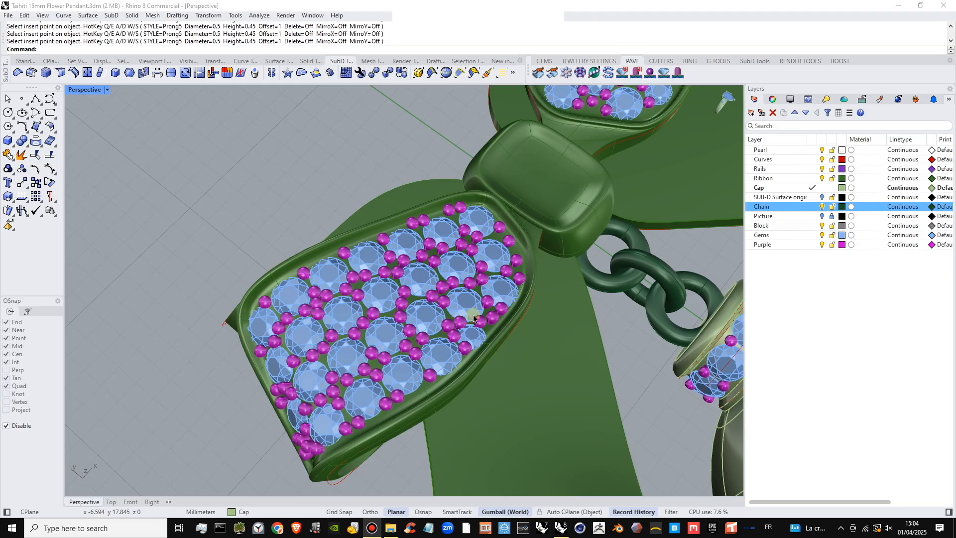
pyautogui.scroll(-5, 480, 319)
pyautogui.moveTo(480, 319); pyautogui.dragTo(463, 346, button='right')
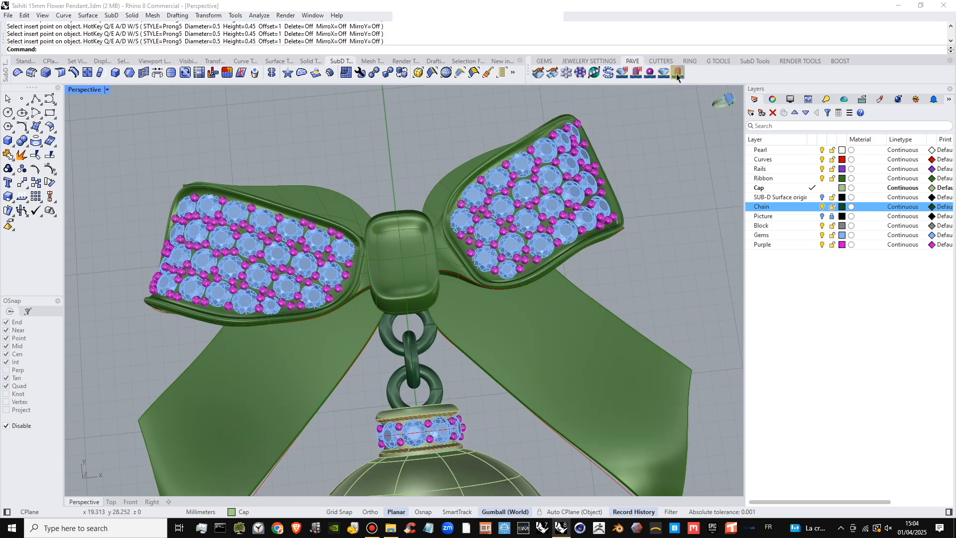
pyautogui.click(607, 61)
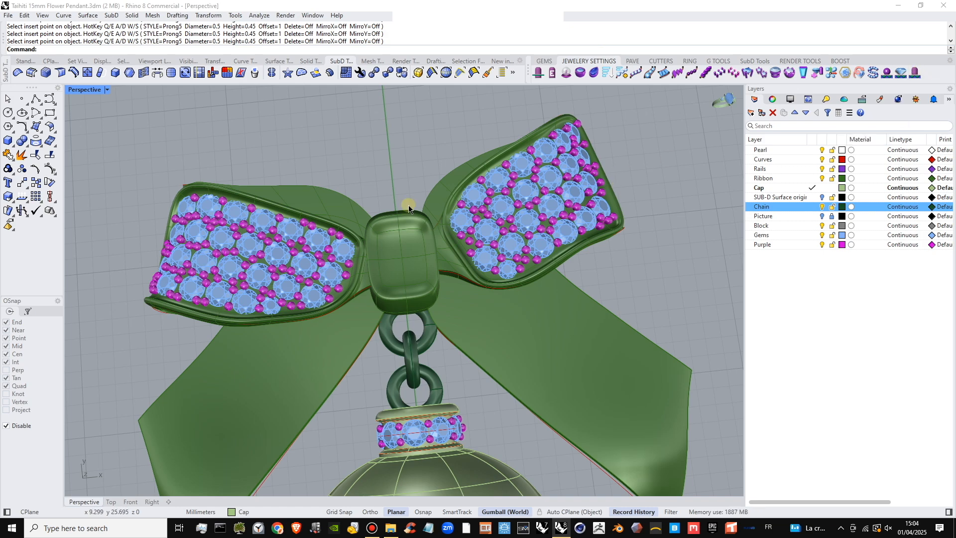
pyautogui.moveTo(369, 277); pyautogui.dragTo(587, 132, button='right')
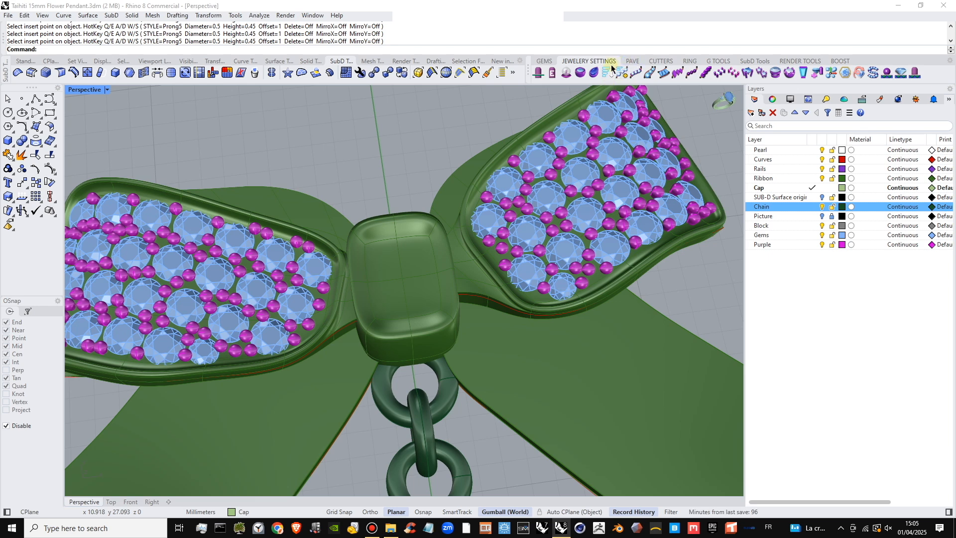
pyautogui.click(543, 61)
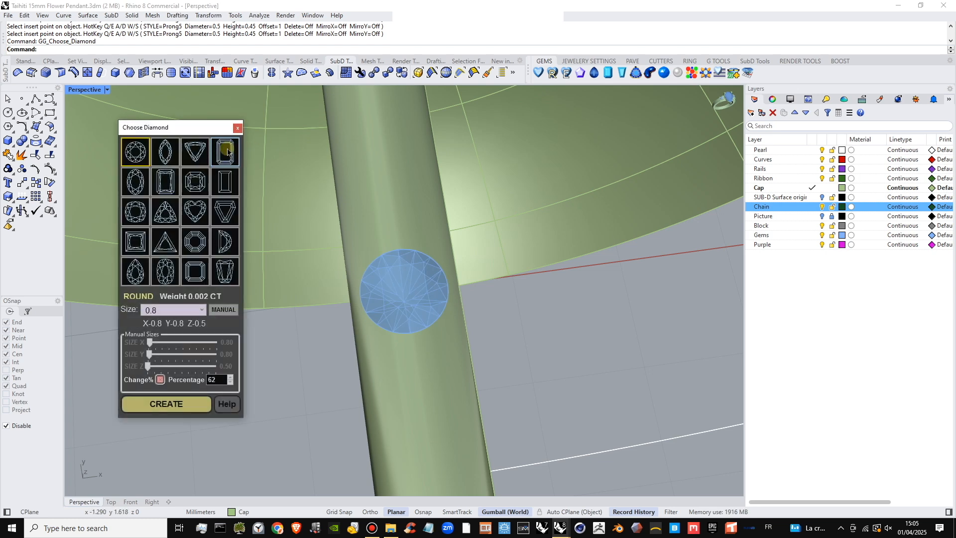
pyautogui.click(227, 152)
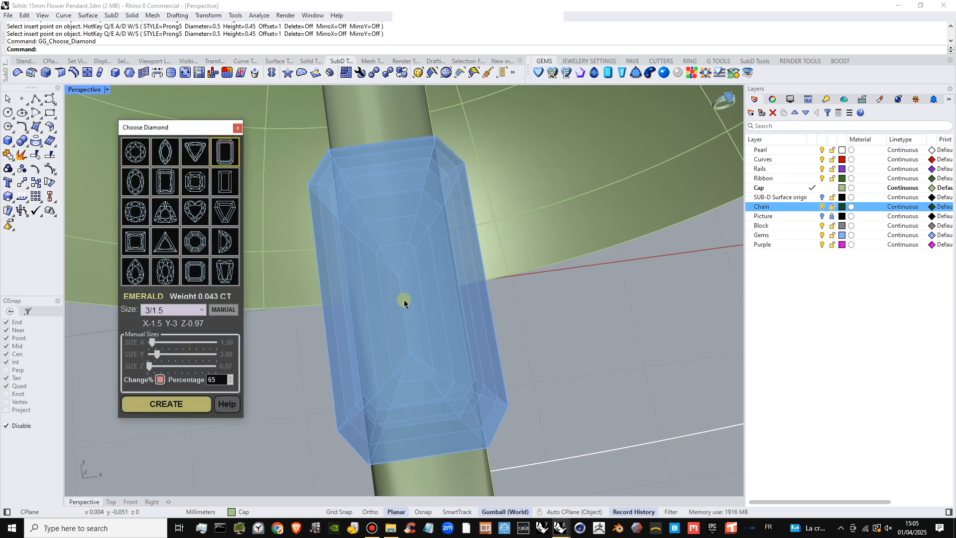
pyautogui.scroll(-10, 439, 299)
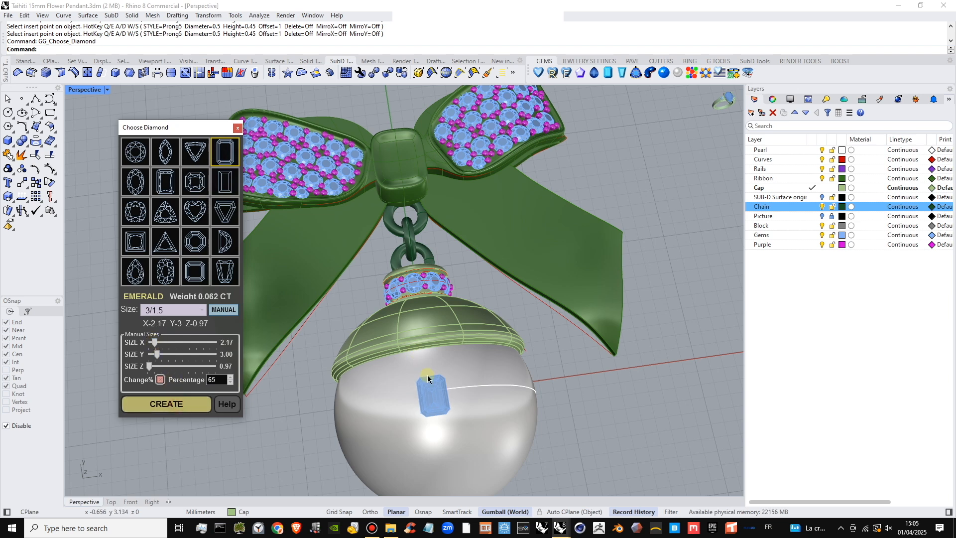
pyautogui.click(236, 129)
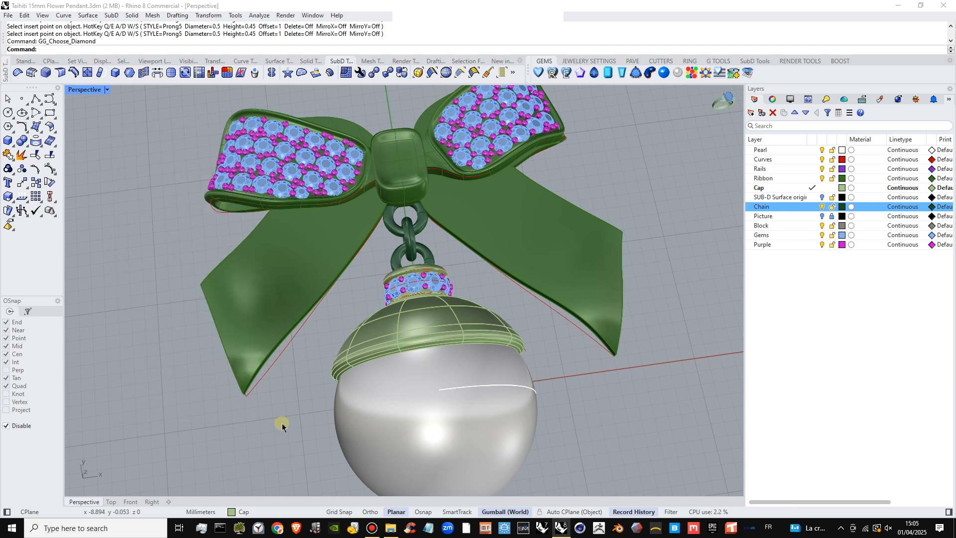
# - Move the emerald-cut gem from inside the pearl to the ribbon knot and raise it to the knot's front face
pyautogui.keyDown('ctrl'); pyautogui.click(467, 391); pyautogui.keyUp('ctrl')
pyautogui.moveTo(443, 392); pyautogui.dragTo(412, 157)
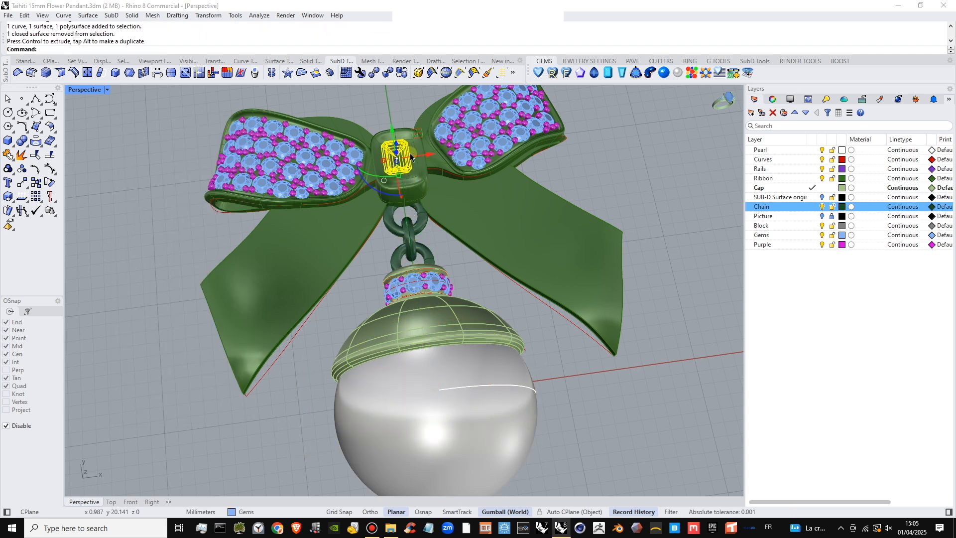
pyautogui.scroll(4, 411, 157)
pyautogui.doubleClick(90, 92)
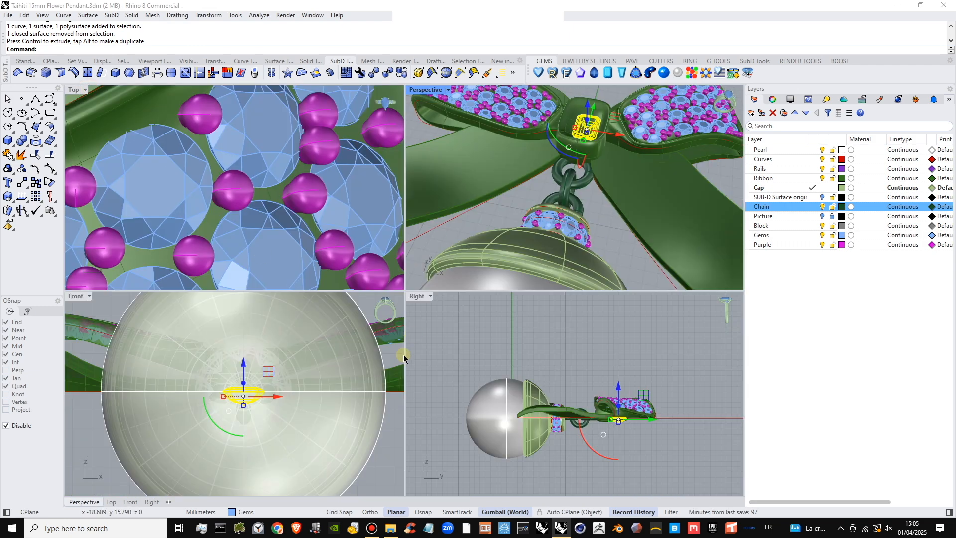
pyautogui.scroll(-2, 239, 432)
pyautogui.moveTo(243, 370); pyautogui.dragTo(250, 328)
pyautogui.scroll(6, 618, 404)
pyautogui.scroll(-8, 274, 154)
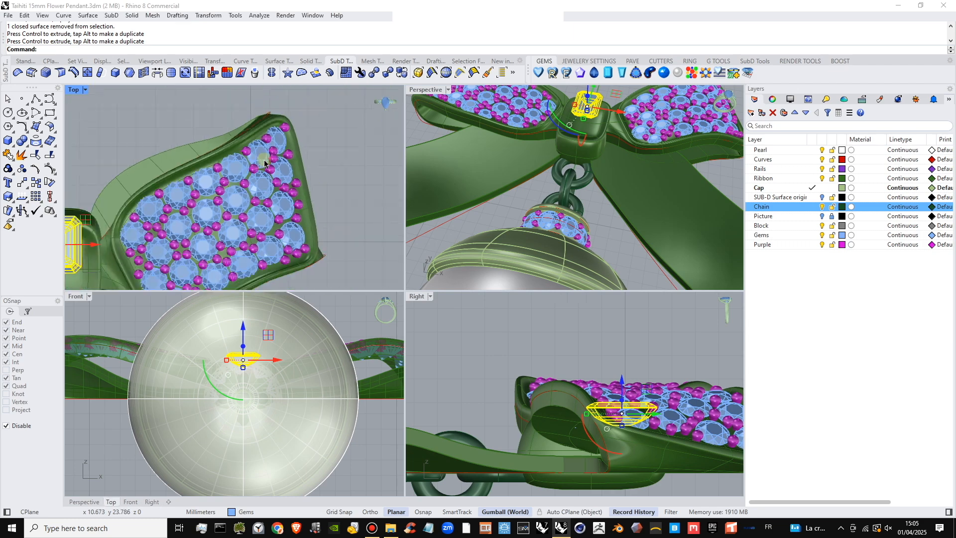
# - Centre the emerald-cut gem on the ribbon knot and scale it up to nearly cover the knot's front face
pyautogui.scroll(4, 266, 190)
pyautogui.moveTo(245, 131); pyautogui.dragTo(248, 161)
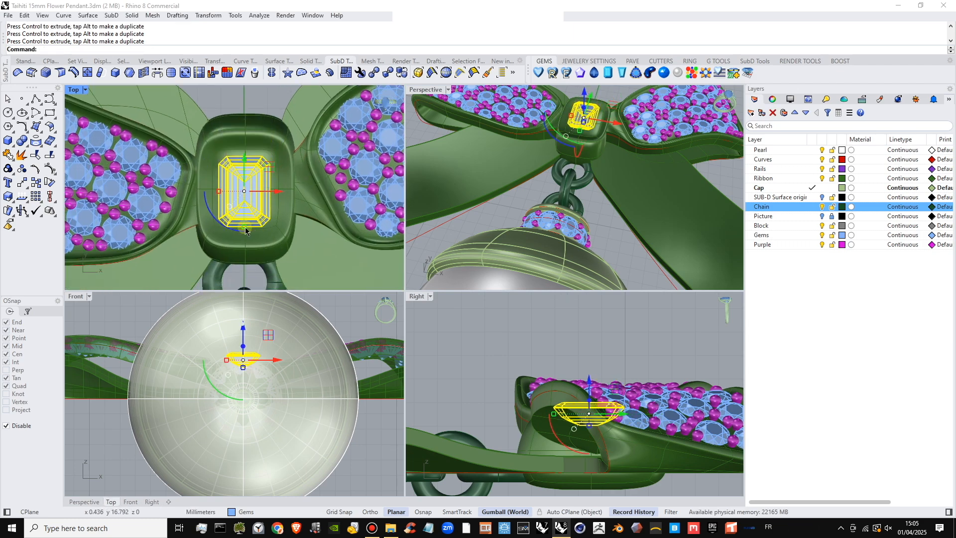
pyautogui.keyDown('shift'); pyautogui.moveTo(246, 231); pyautogui.dragTo(248, 244); pyautogui.keyUp('shift')
pyautogui.click(612, 244)
pyautogui.keyDown('shift'); pyautogui.moveTo(584, 116); pyautogui.dragTo(581, 168, button='right'); pyautogui.keyUp('shift')
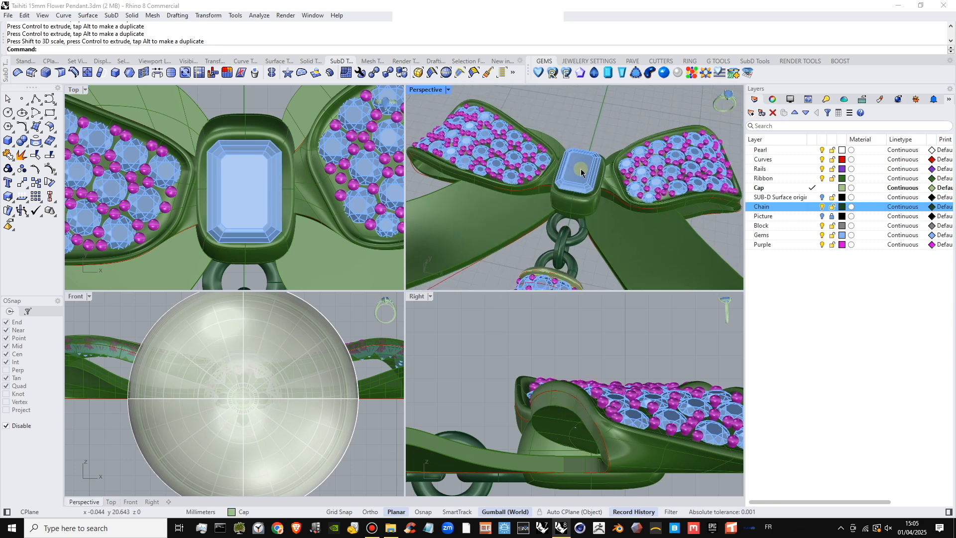
# - Scale the knot's gem down very slightly and nudge it to fine-tune its fit within the knot's outline
pyautogui.scroll(5, 581, 169)
pyautogui.moveTo(602, 222); pyautogui.dragTo(468, 209, button='right')
pyautogui.keyDown('shift'); pyautogui.moveTo(566, 222); pyautogui.dragTo(618, 144, button='right'); pyautogui.keyUp('shift')
pyautogui.click(563, 140)
pyautogui.click(621, 173)
pyautogui.keyDown('shift'); pyautogui.moveTo(599, 147); pyautogui.dragTo(594, 113, button='right'); pyautogui.keyUp('shift')
pyautogui.click(591, 114)
pyautogui.click(542, 179)
pyautogui.keyDown('shift'); pyautogui.moveTo(554, 199); pyautogui.dragTo(602, 132, button='right'); pyautogui.keyUp('shift')
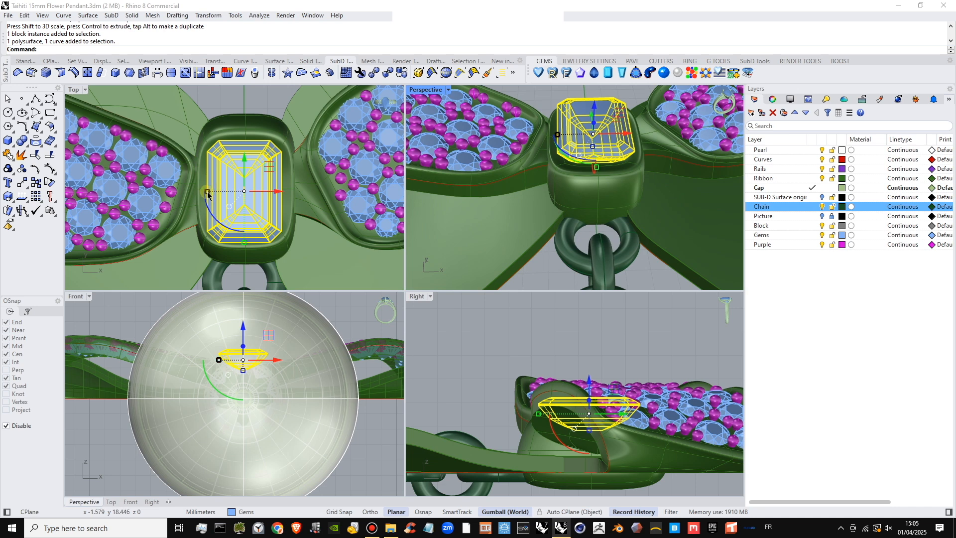
pyautogui.keyDown('shift'); pyautogui.moveTo(207, 192); pyautogui.dragTo(208, 192); pyautogui.keyUp('shift')
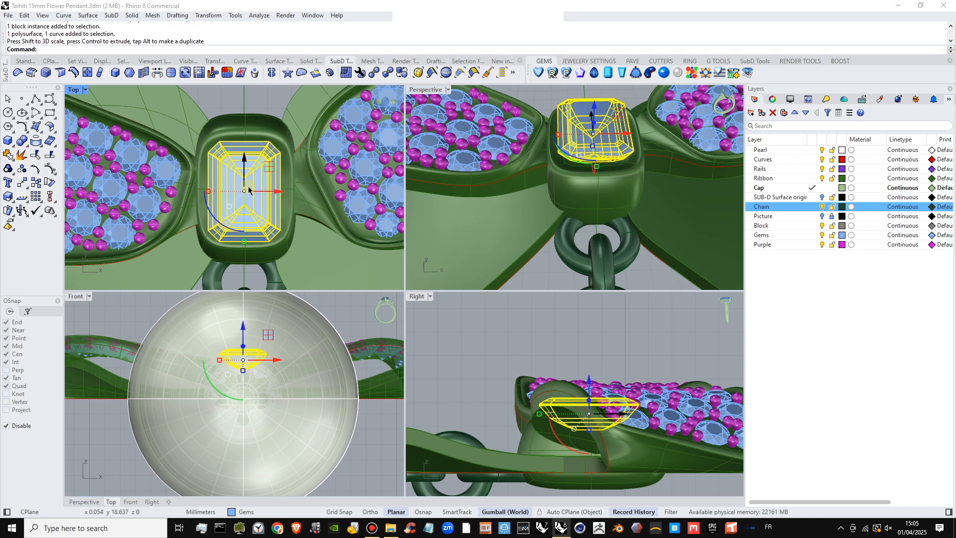
pyautogui.moveTo(267, 171); pyautogui.dragTo(267, 170)
pyautogui.moveTo(666, 140); pyautogui.dragTo(518, 174, button='right')
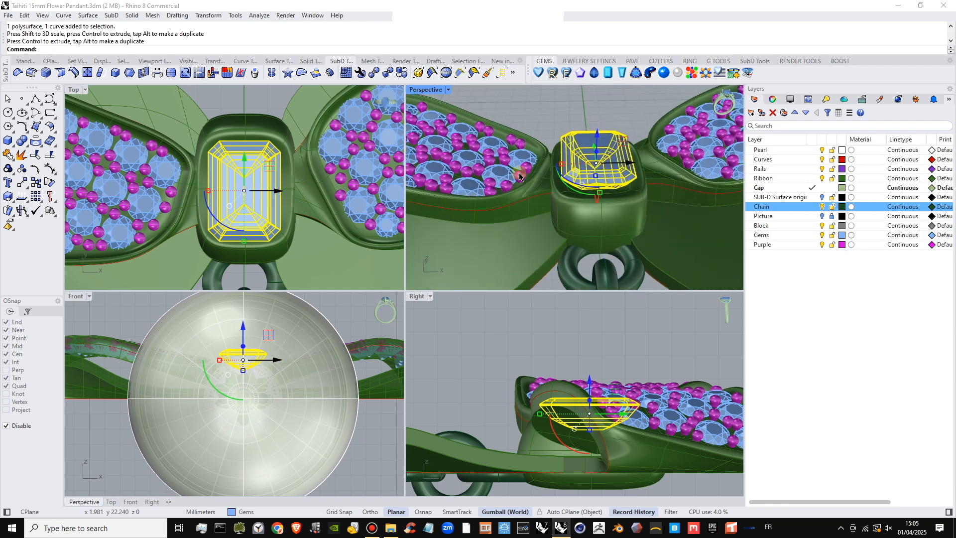
pyautogui.scroll(-3, 216, 205)
pyautogui.scroll(-5, 216, 204)
pyautogui.press('Escape')
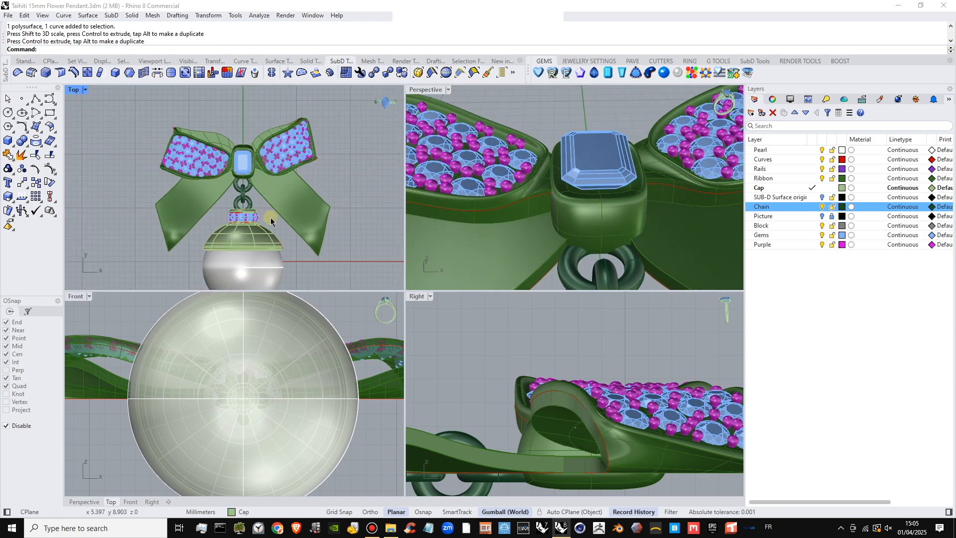
# - Select the emerald-cut gem on the knot and preview a four-prong setting around it with the Prong Head Builder
pyautogui.scroll(5, 248, 170)
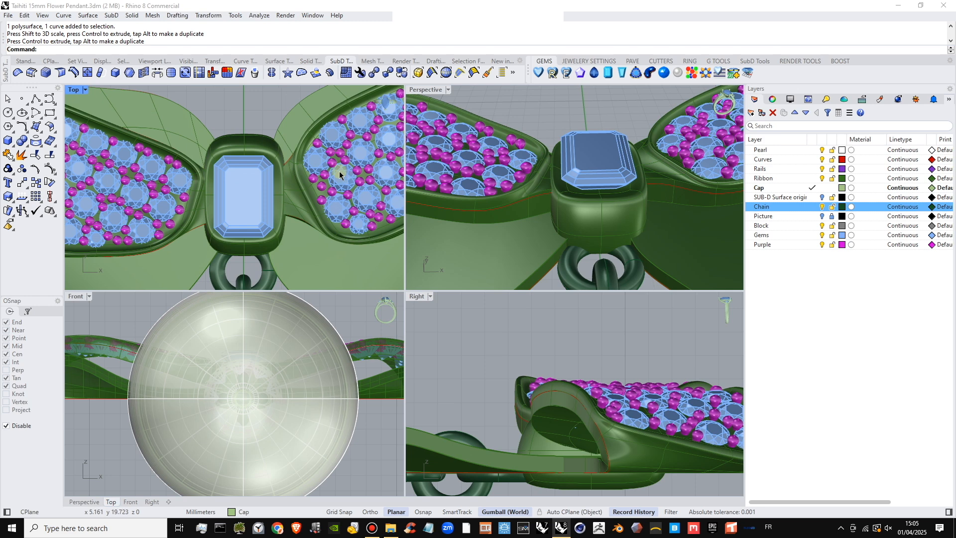
pyautogui.click(607, 152)
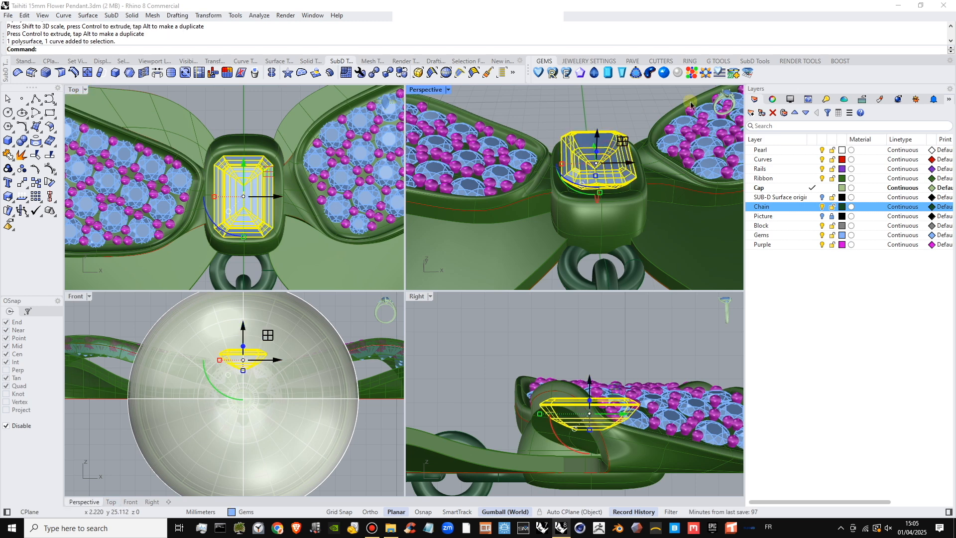
pyautogui.click(590, 62)
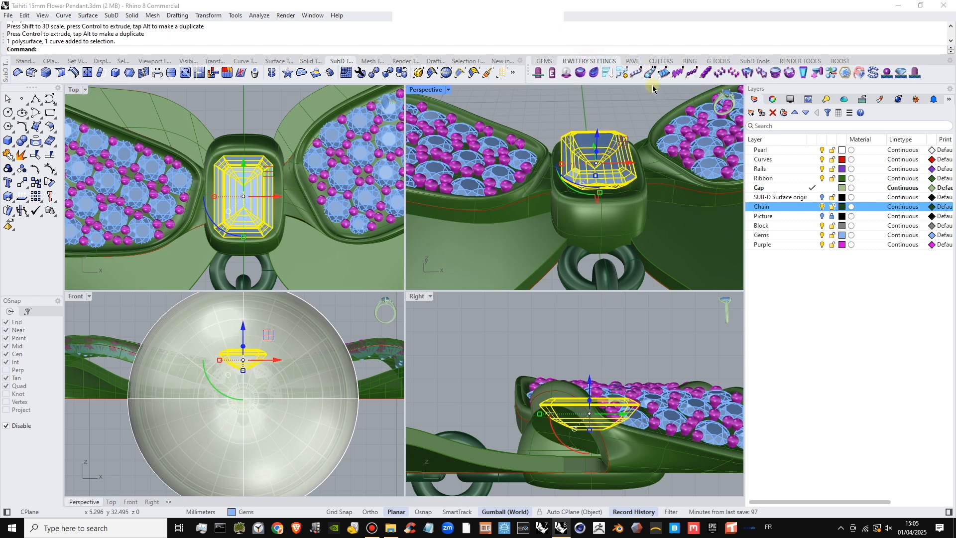
pyautogui.click(746, 74)
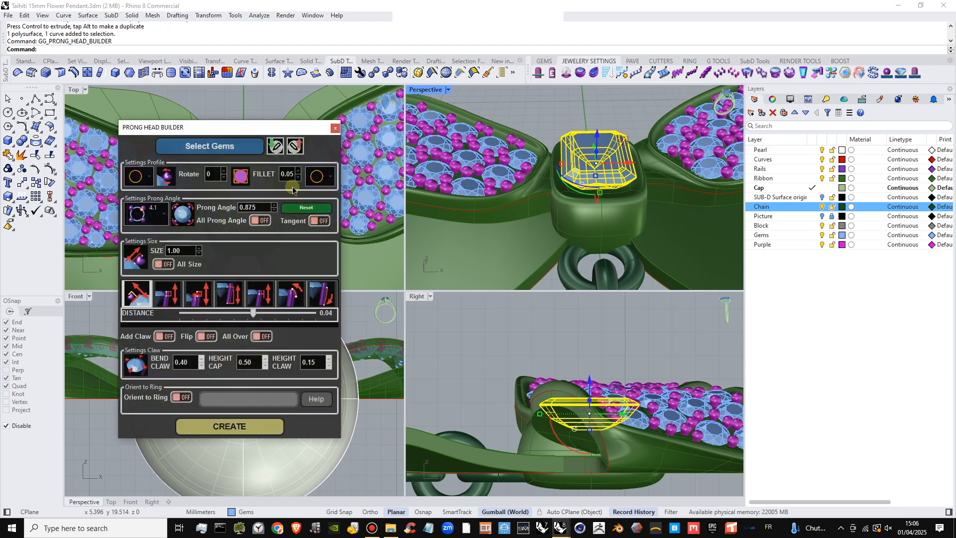
pyautogui.click(222, 148)
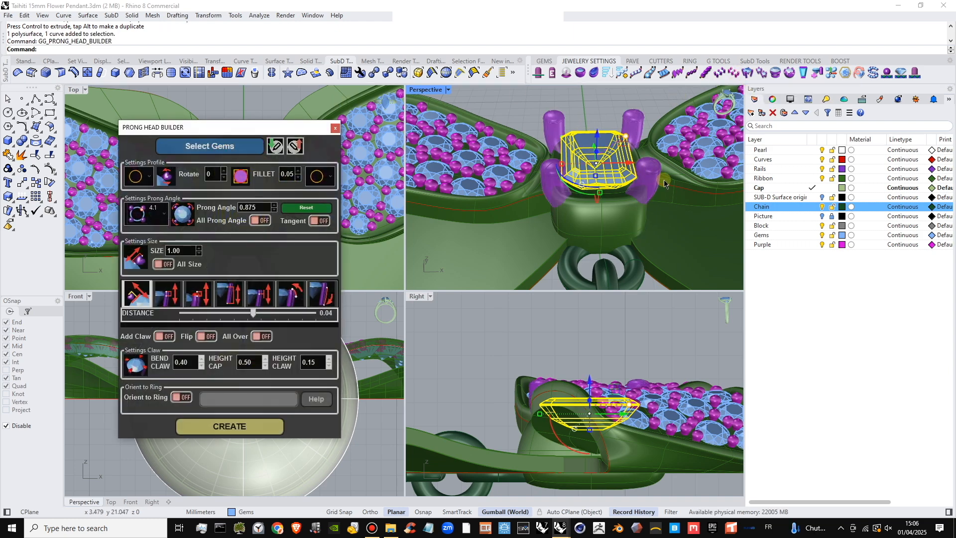
# - Set the prong distance to -0.17 for the knot gem's four prongs
pyautogui.moveTo(660, 177); pyautogui.dragTo(553, 186, button='right')
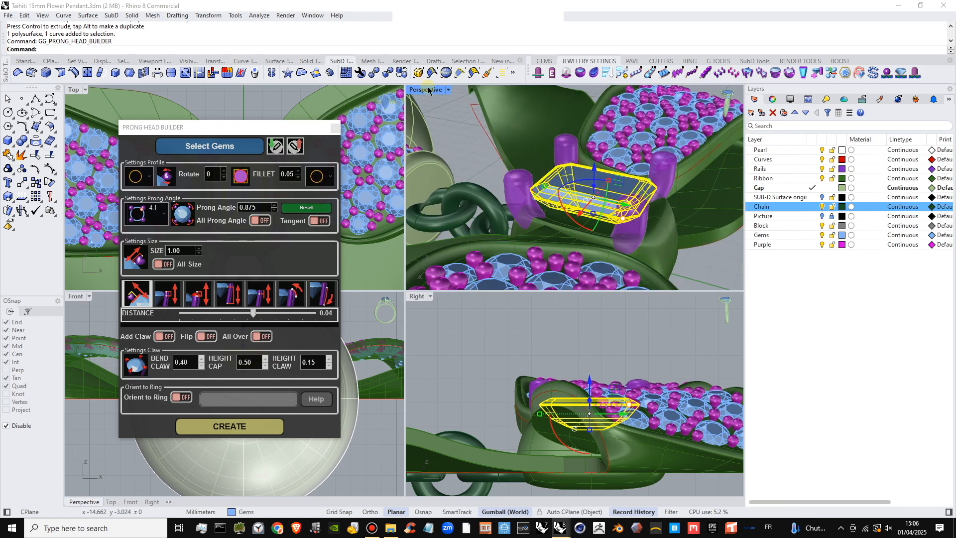
pyautogui.doubleClick(426, 90)
pyautogui.moveTo(548, 230); pyautogui.dragTo(648, 278, button='right')
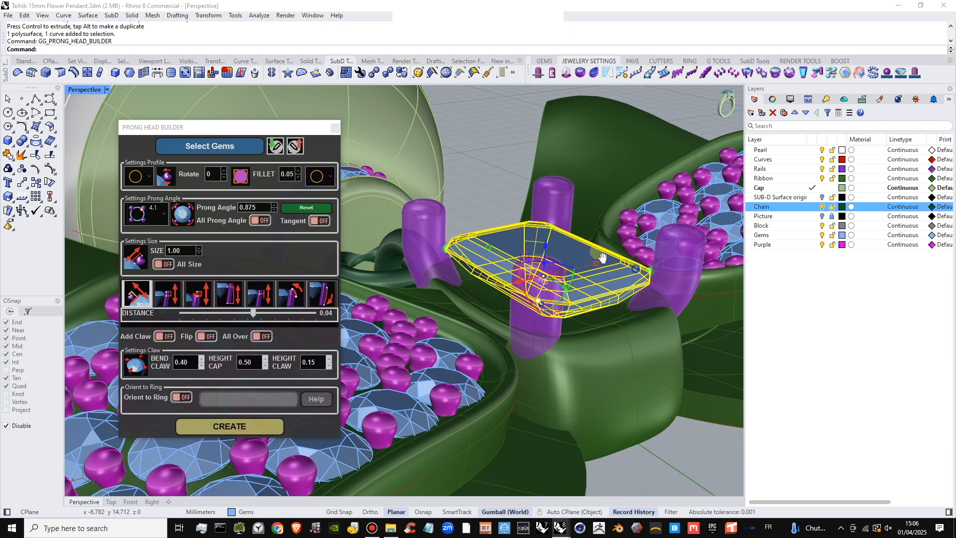
pyautogui.scroll(-2, 558, 233)
pyautogui.keyDown('shift'); pyautogui.moveTo(603, 257); pyautogui.dragTo(577, 238, button='right'); pyautogui.keyUp('shift')
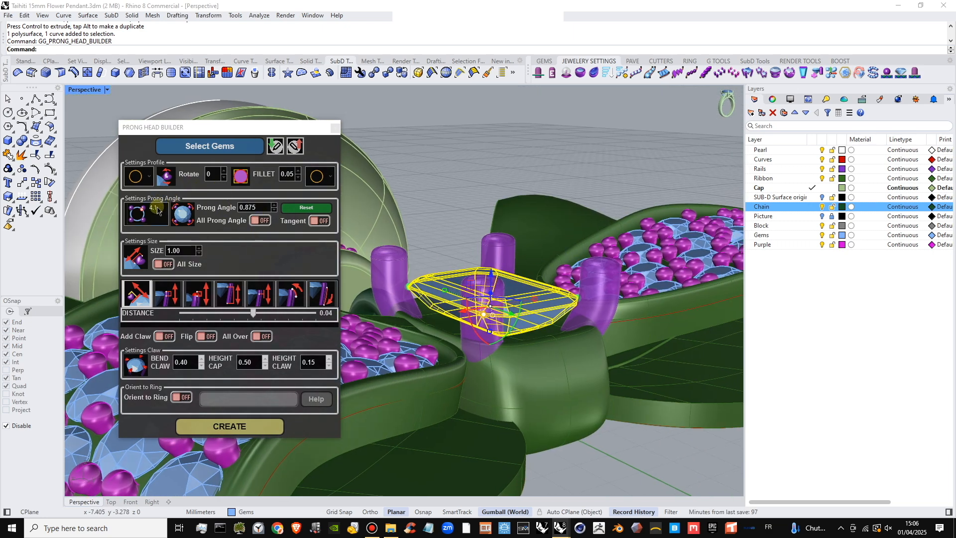
pyautogui.keyDown('shift'); pyautogui.moveTo(481, 308); pyautogui.dragTo(457, 285, button='right'); pyautogui.keyUp('shift')
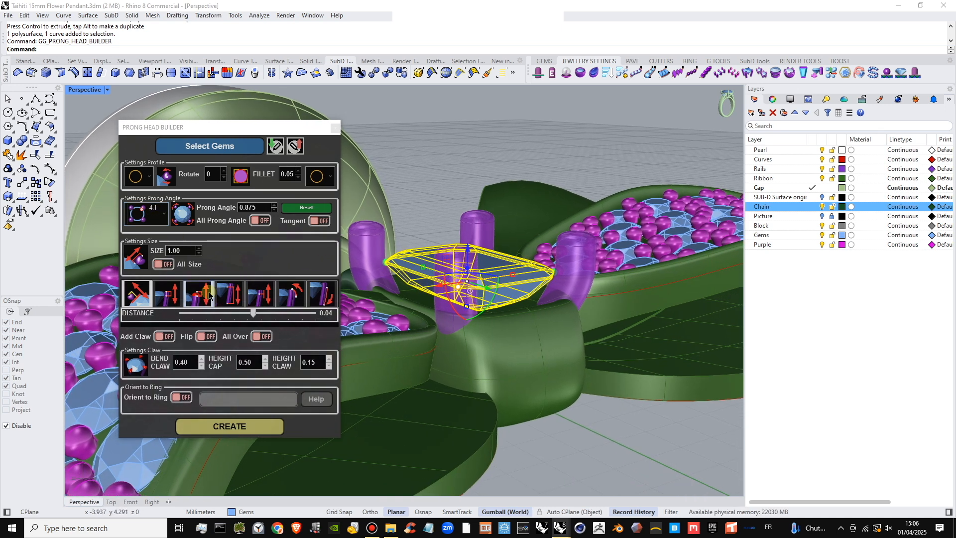
pyautogui.click(132, 302)
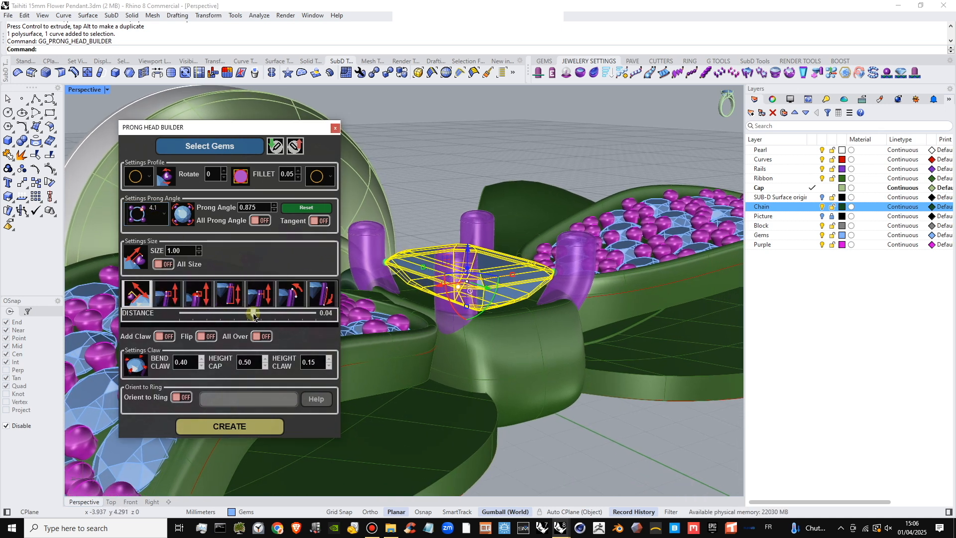
pyautogui.moveTo(249, 315); pyautogui.dragTo(224, 322)
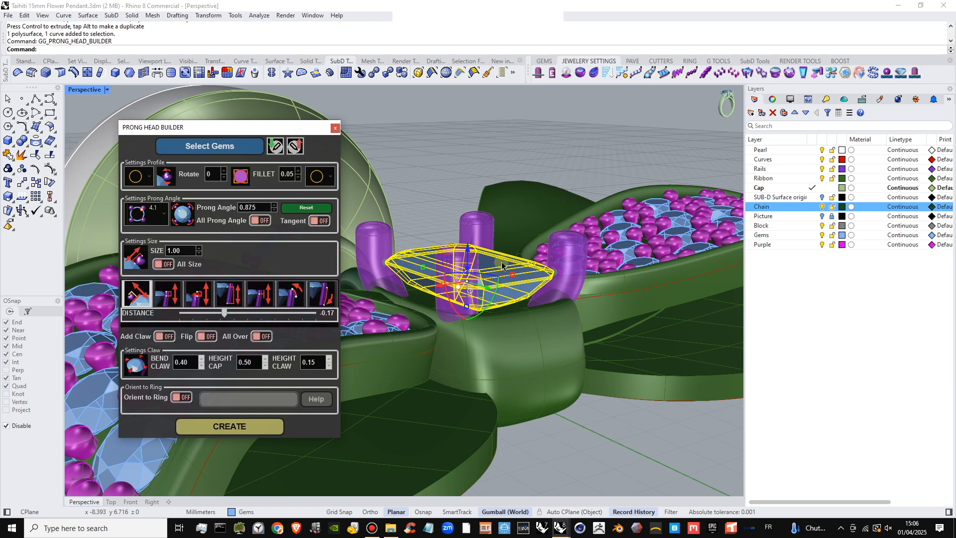
# - Lower the prong height around the knot's gem to 0.35
pyautogui.moveTo(537, 264); pyautogui.dragTo(563, 314, button='right')
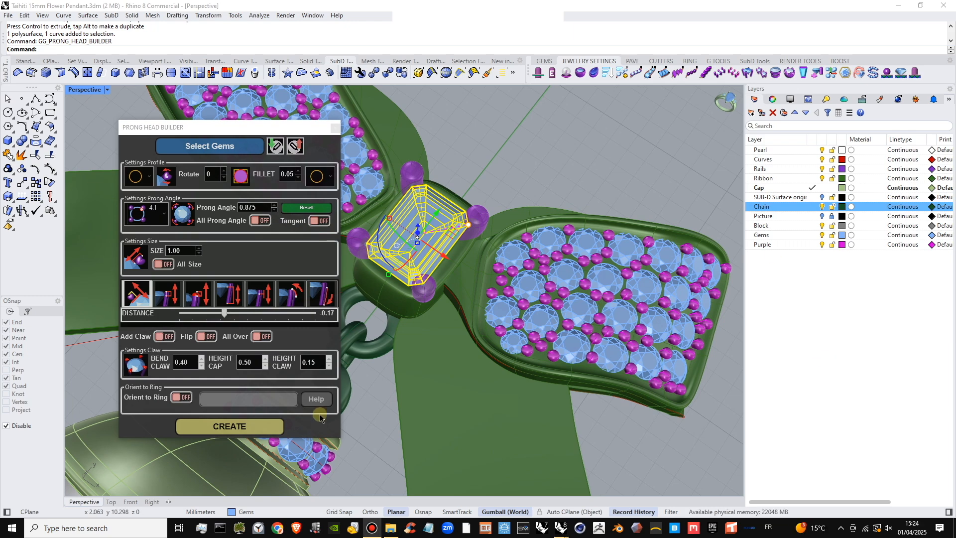
pyautogui.moveTo(427, 317); pyautogui.dragTo(474, 232, button='right')
pyautogui.scroll(3, 436, 301)
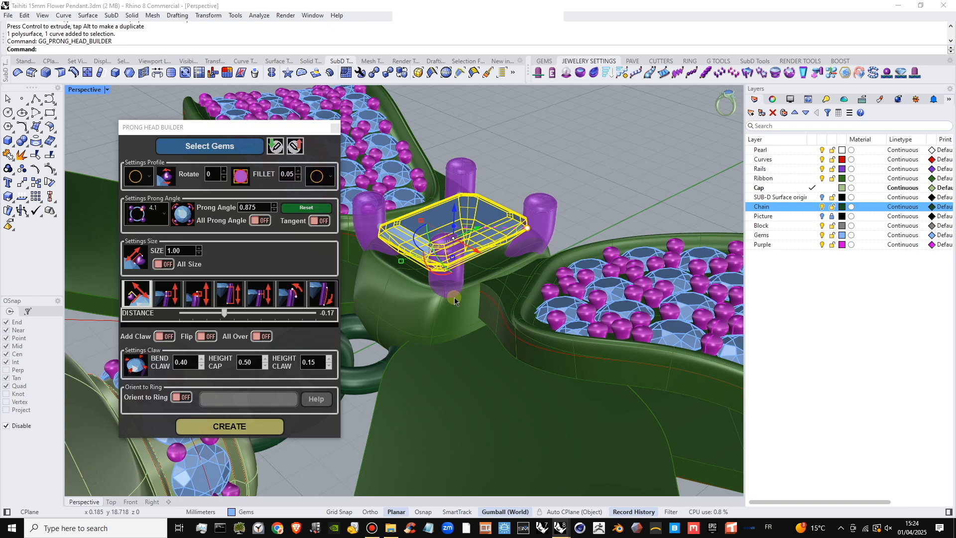
pyautogui.moveTo(441, 292); pyautogui.dragTo(445, 330, button='right')
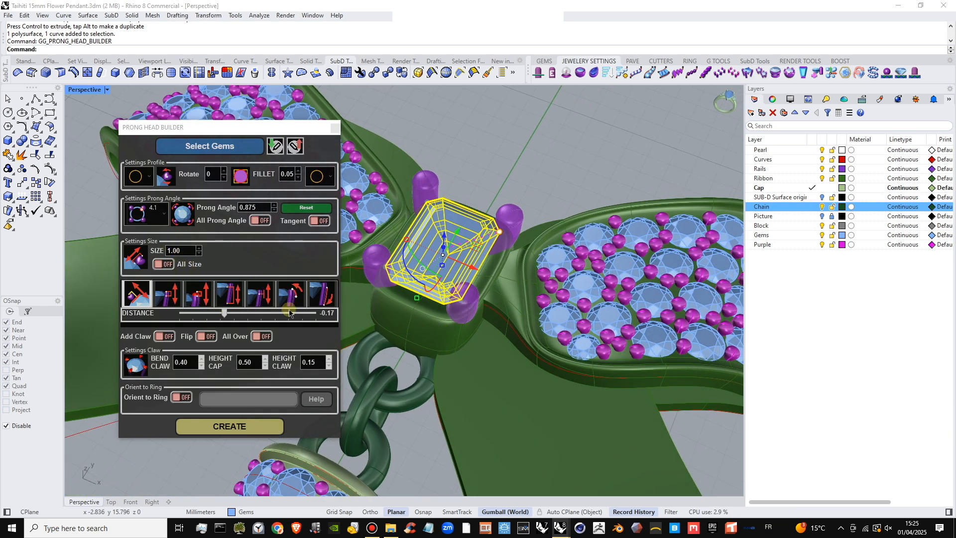
pyautogui.click(321, 294)
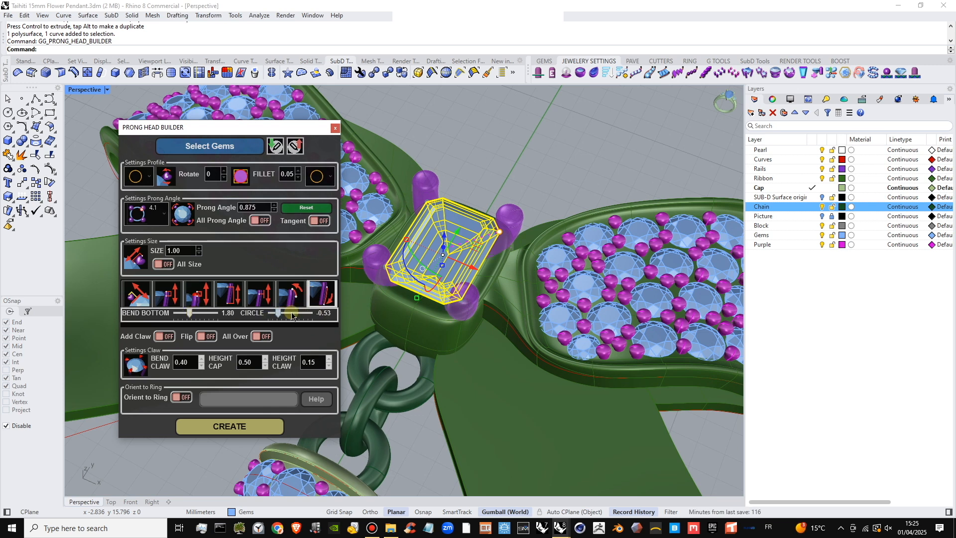
pyautogui.moveTo(508, 294); pyautogui.dragTo(342, 288, button='right')
pyautogui.click(255, 297)
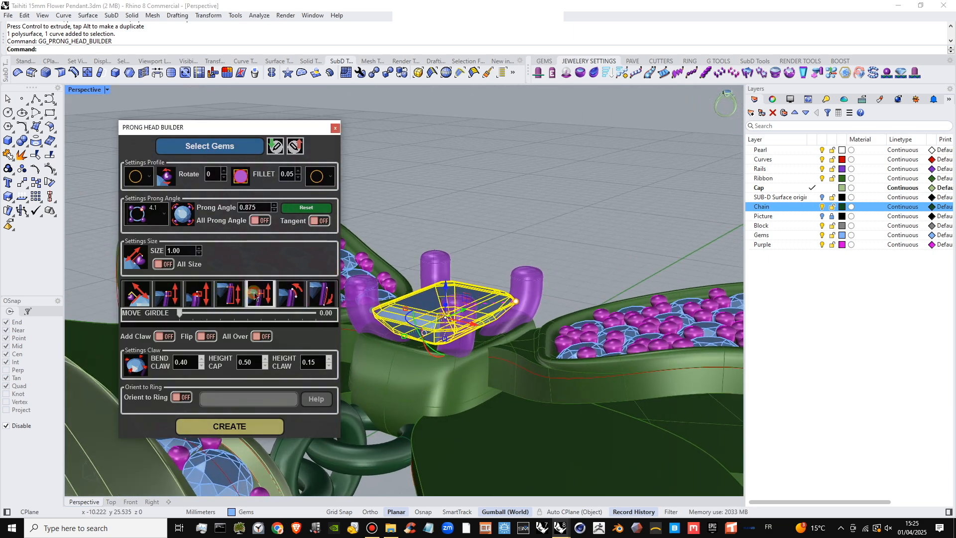
pyautogui.click(218, 303)
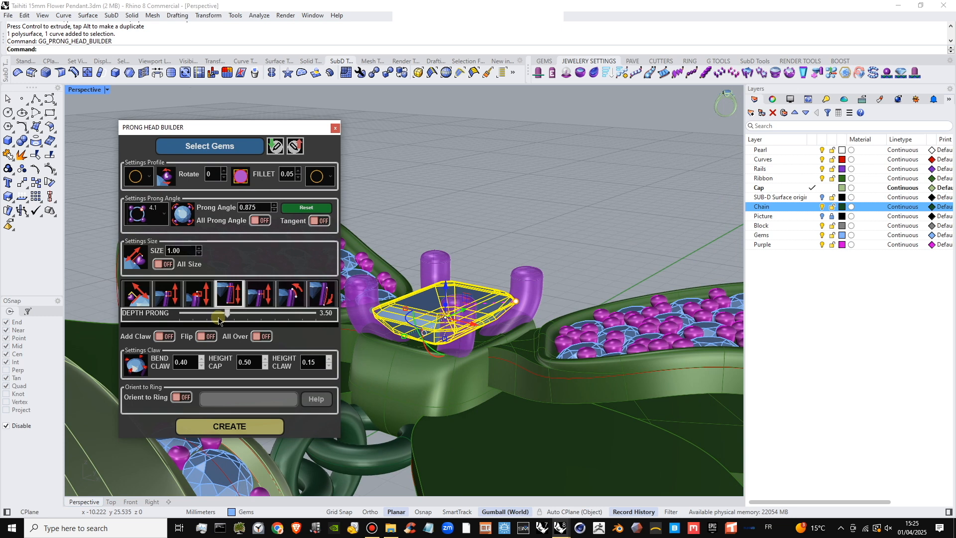
pyautogui.click(193, 300)
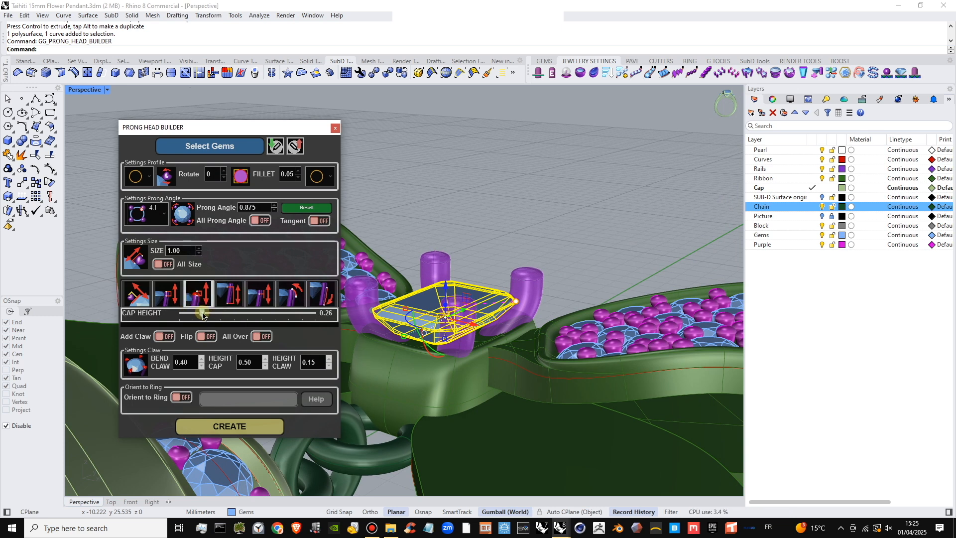
pyautogui.click(175, 301)
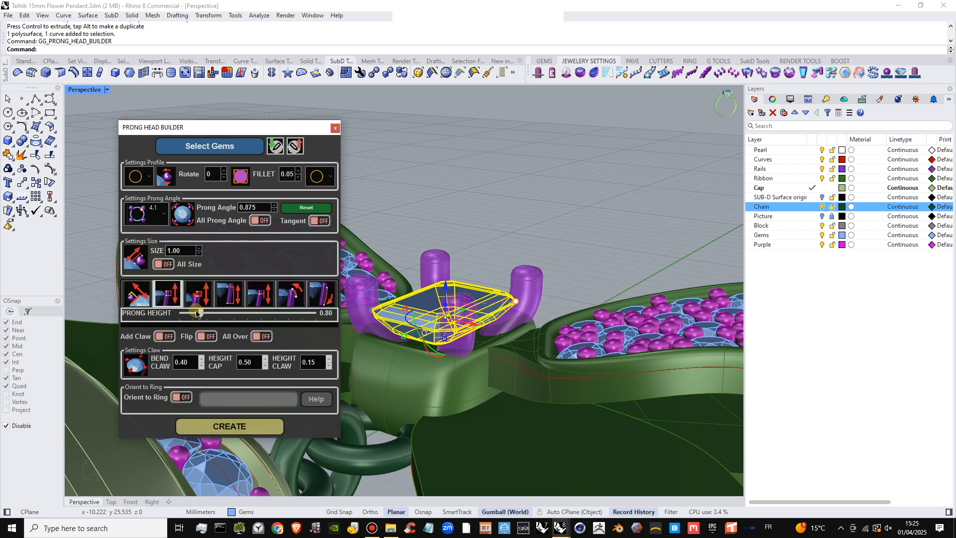
pyautogui.moveTo(197, 317); pyautogui.dragTo(185, 319)
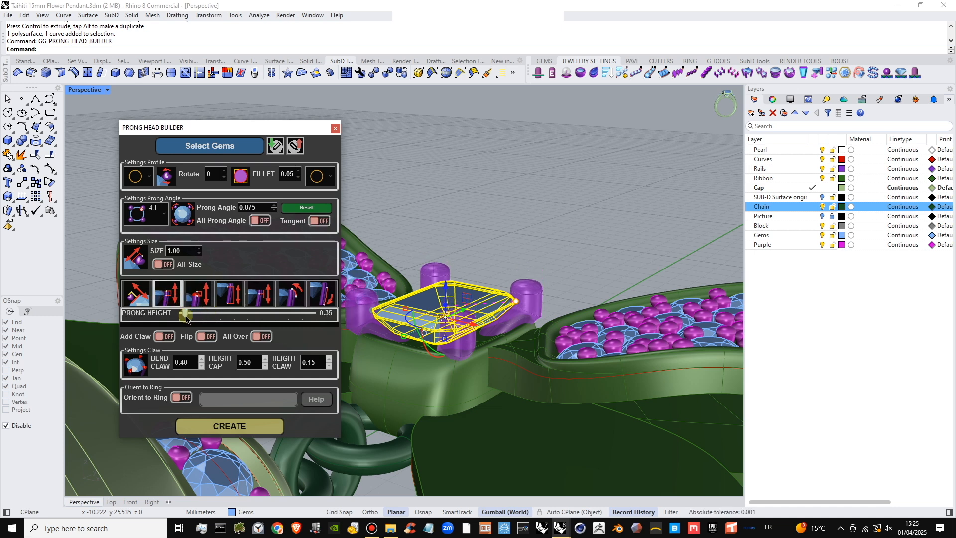
# - Set the prongs' cap height to 0.32 and their depth to 5.47 so they reach down through the knot
pyautogui.click(205, 304)
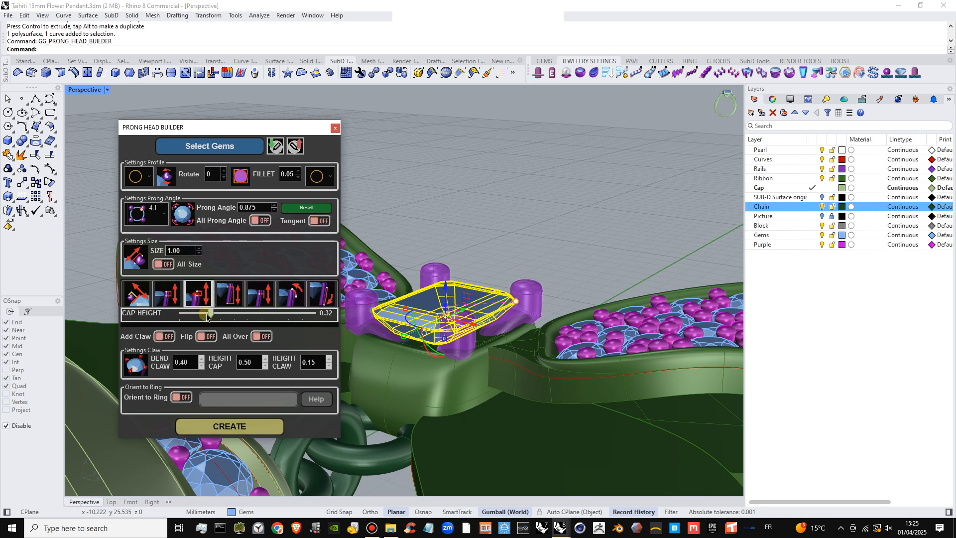
pyautogui.click(233, 299)
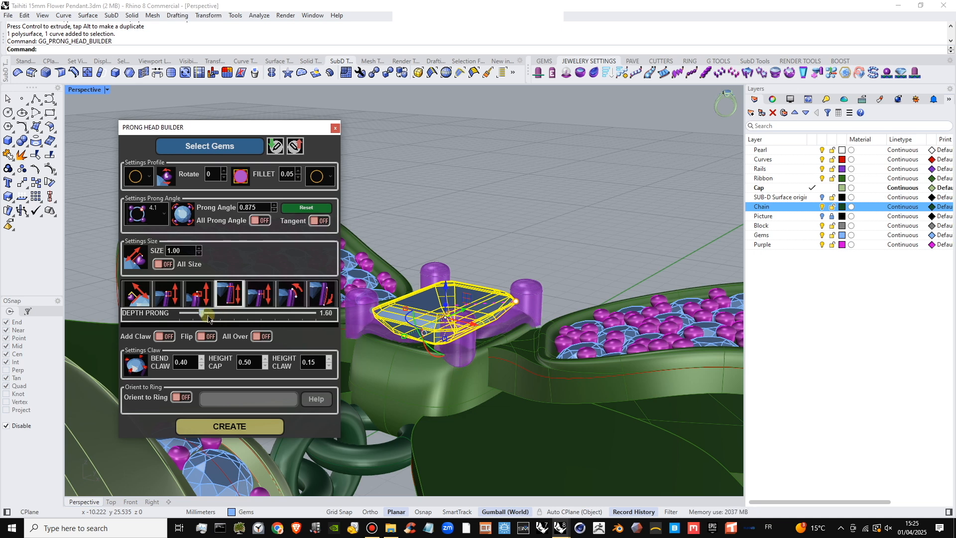
pyautogui.moveTo(208, 319); pyautogui.dragTo(251, 319)
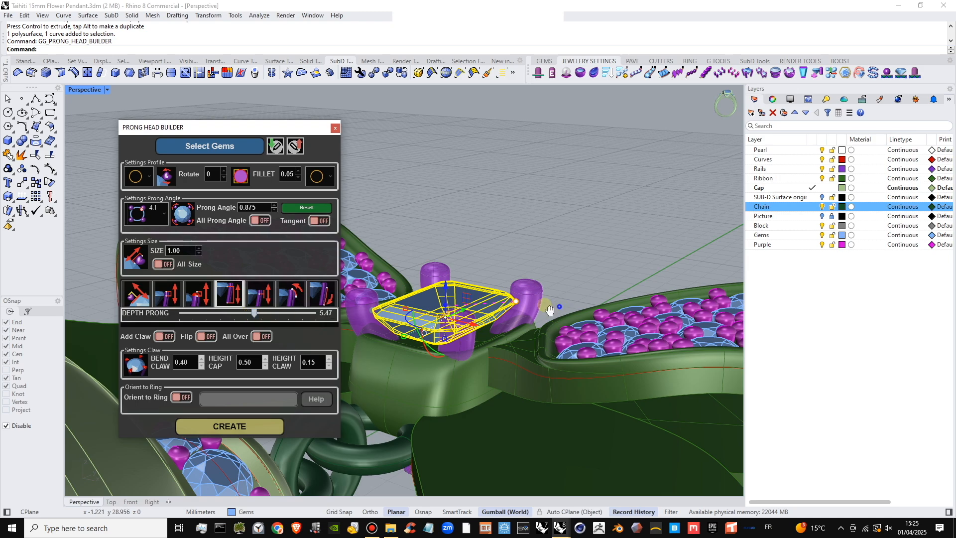
pyautogui.moveTo(550, 310); pyautogui.dragTo(541, 236, button='right')
pyautogui.scroll(5, 509, 310)
pyautogui.moveTo(510, 311); pyautogui.dragTo(411, 286, button='right')
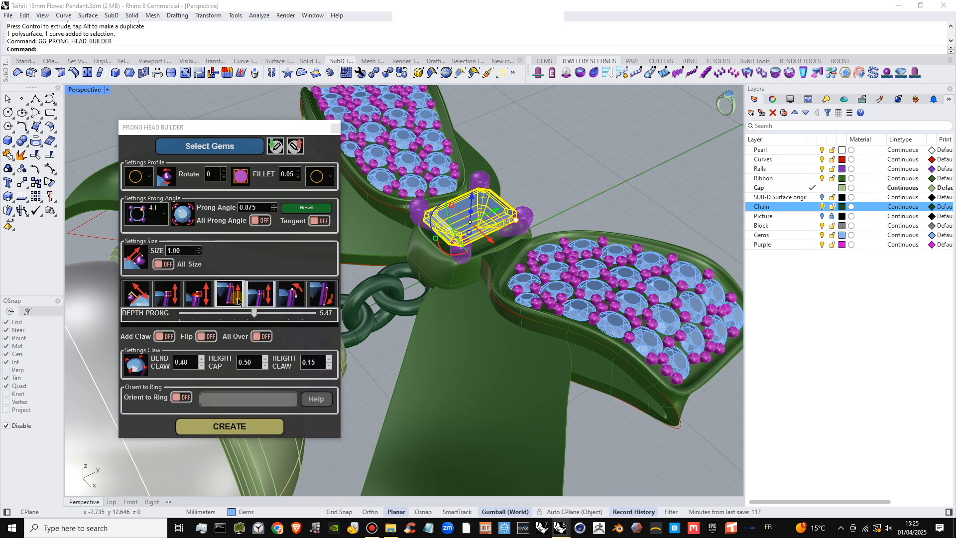
pyautogui.click(290, 296)
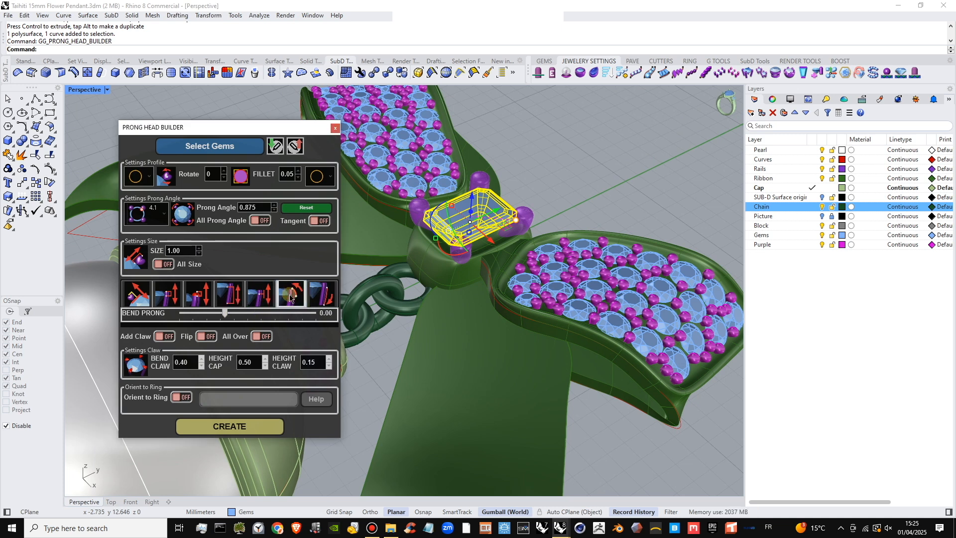
pyautogui.click(264, 299)
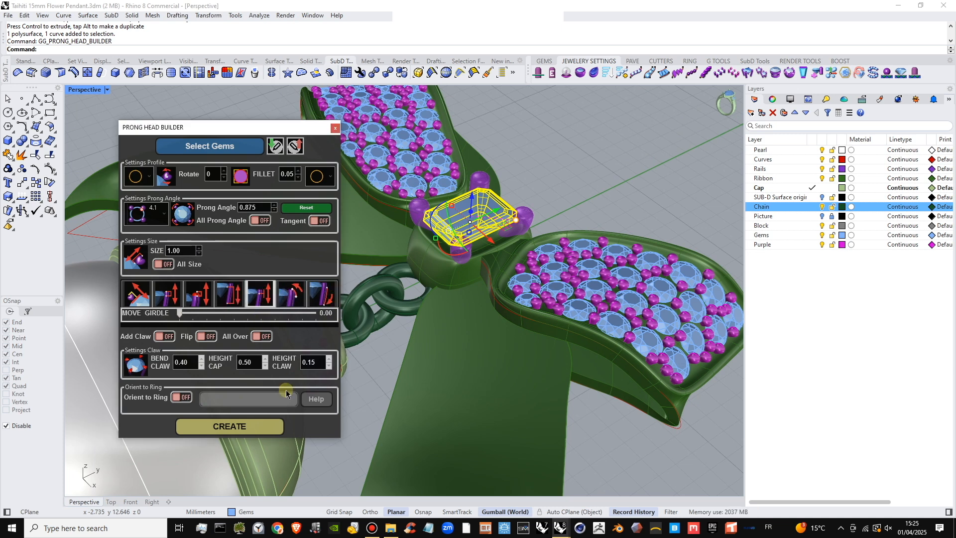
# - Create the four prongs around the knot's emerald-cut gem and close the Prong Head Builder
pyautogui.click(238, 427)
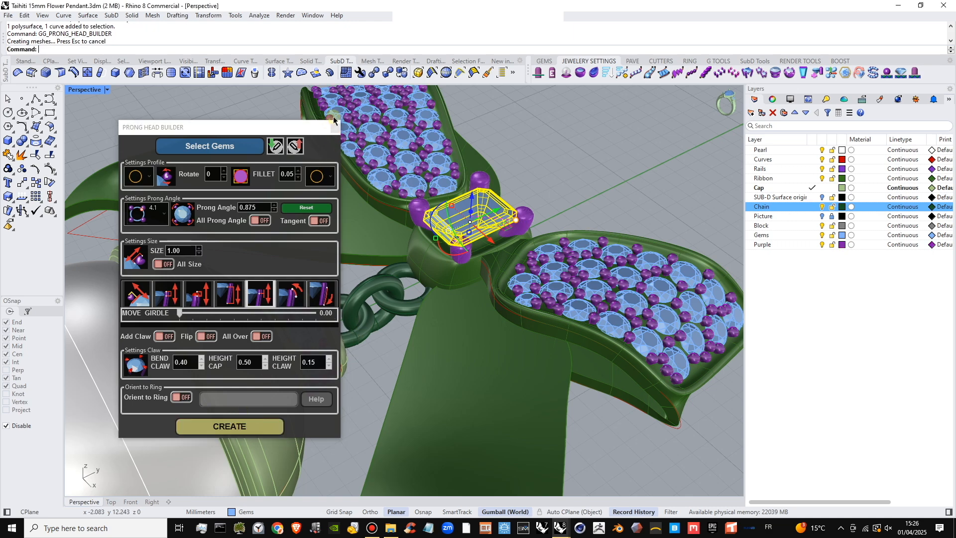
pyautogui.click(336, 128)
pyautogui.click(565, 153)
pyautogui.moveTo(508, 175); pyautogui.dragTo(591, 239, button='right')
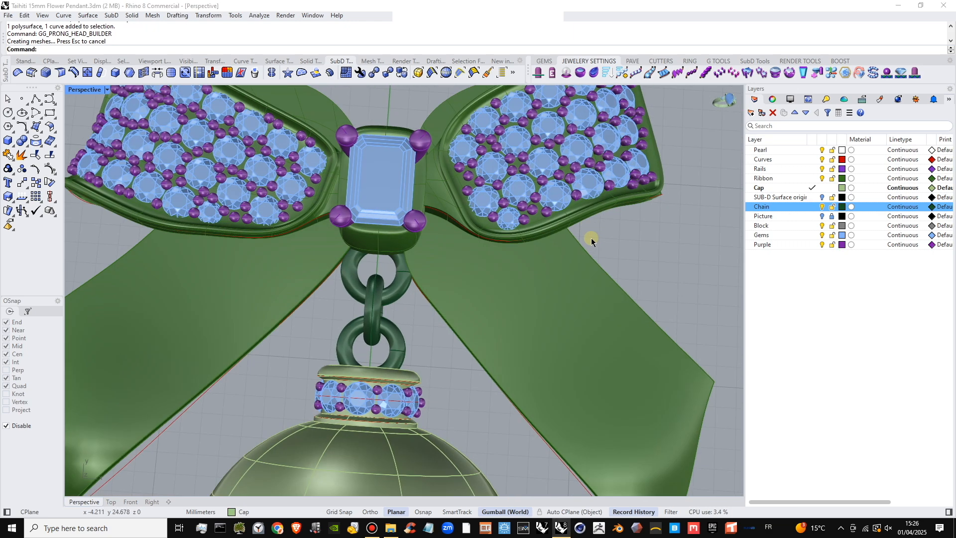
pyautogui.moveTo(489, 239); pyautogui.dragTo(433, 272, button='right')
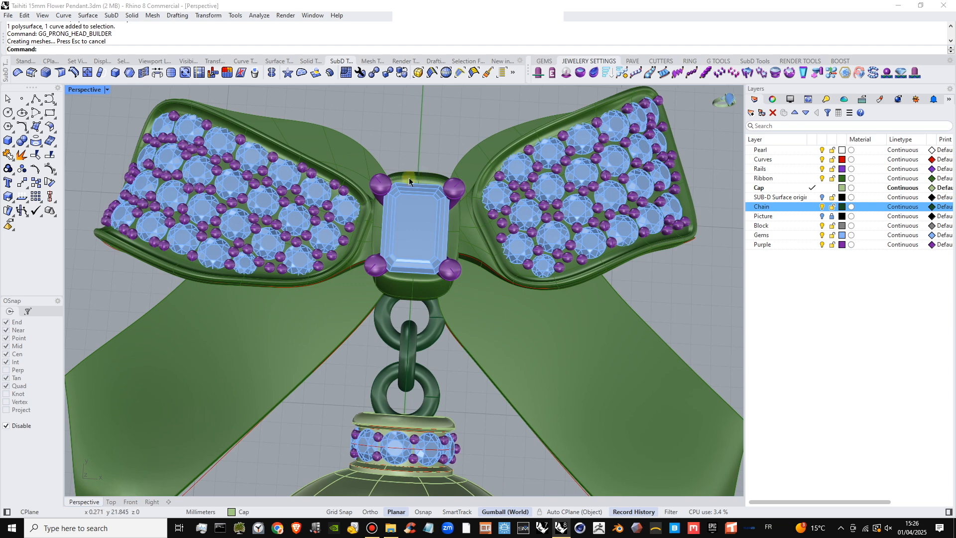
# - Scale the four knot prongs slightly narrower across the bow's width so they sit closer to the gem
pyautogui.click(374, 192)
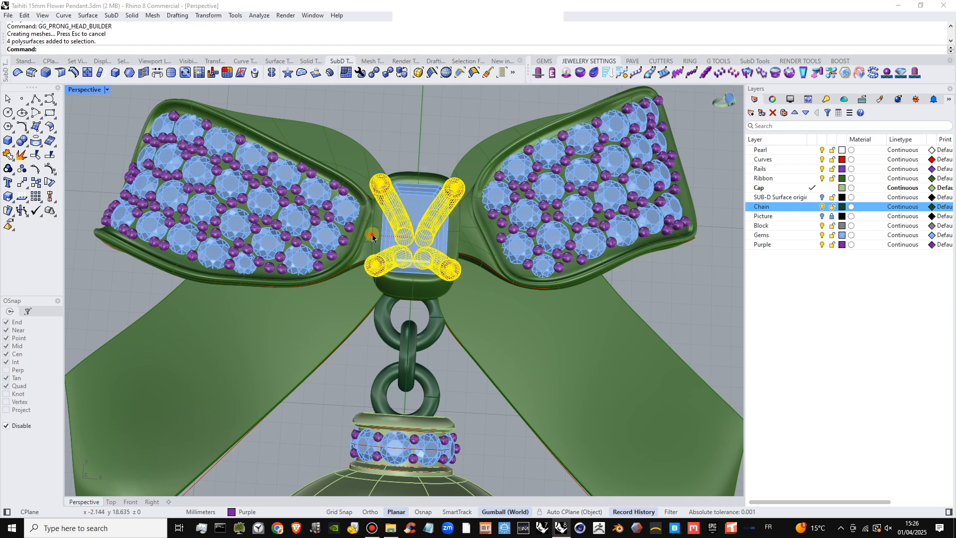
pyautogui.moveTo(373, 237); pyautogui.dragTo(376, 232)
pyautogui.click(431, 141)
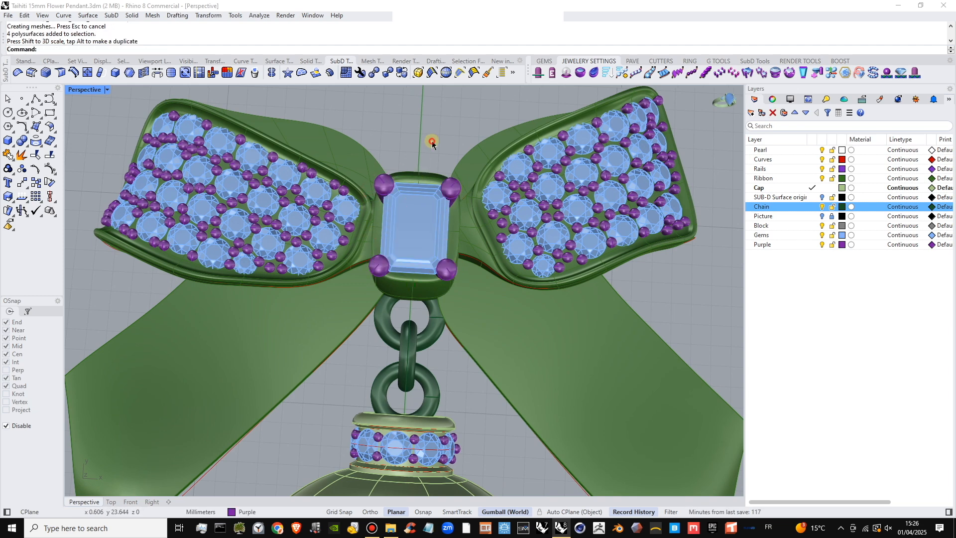
pyautogui.moveTo(431, 142); pyautogui.dragTo(452, 191, button='right')
pyautogui.scroll(-5, 446, 162)
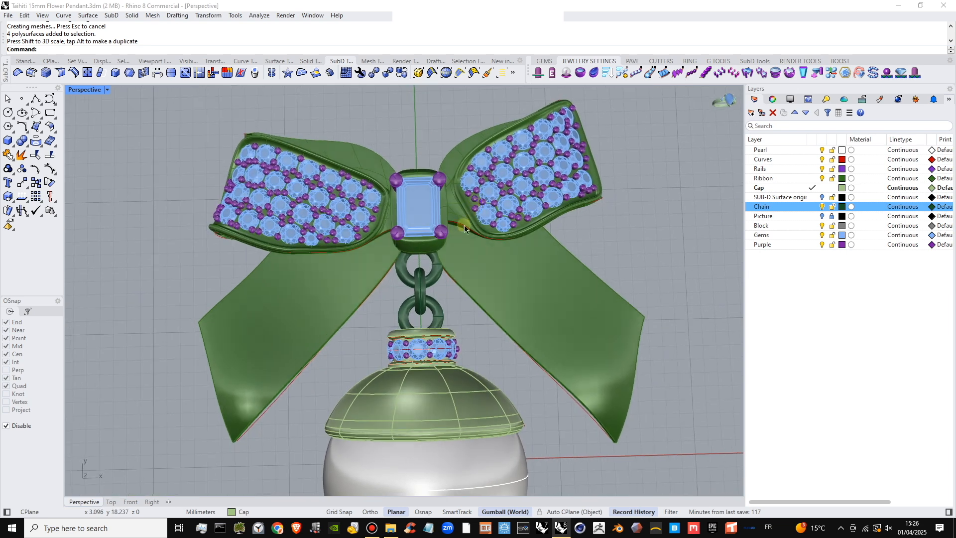
# - Select the SubD knot behind the emerald-cut gem and scale it slightly wider across the bow
pyautogui.click(429, 245)
pyautogui.click(428, 241)
pyautogui.click(428, 238)
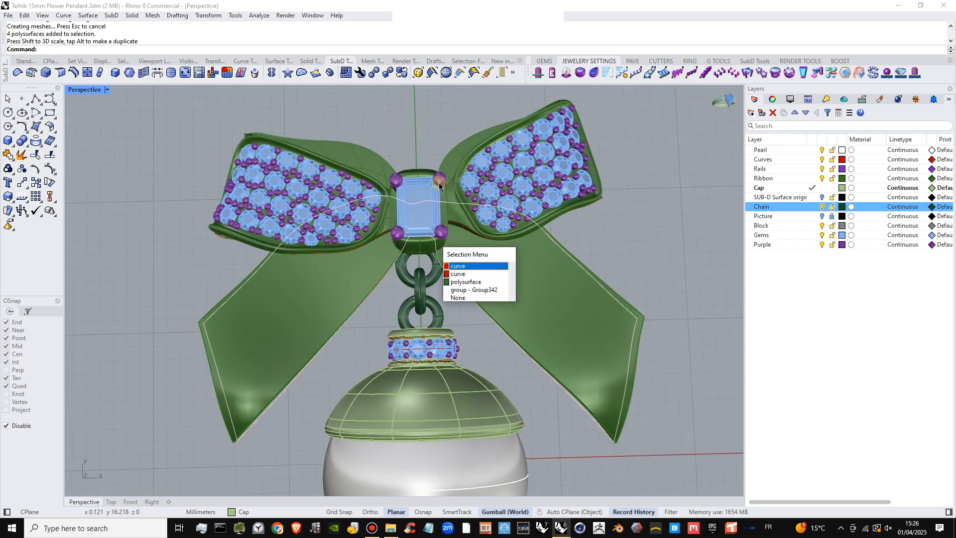
pyautogui.click(444, 192)
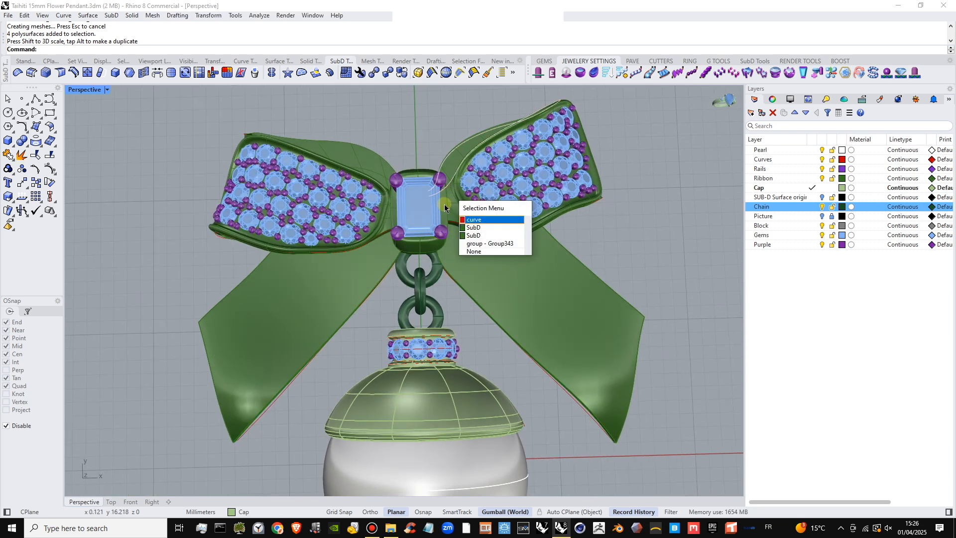
pyautogui.click(474, 228)
pyautogui.scroll(4, 421, 211)
pyautogui.moveTo(363, 208); pyautogui.dragTo(359, 209)
pyautogui.click(422, 108)
# - Examine the whole pendant from the front, side and back, checking the bow, prongs and chain
pyautogui.scroll(-3, 422, 135)
pyautogui.keyDown('shift'); pyautogui.moveTo(431, 184); pyautogui.dragTo(530, 267, button='right'); pyautogui.keyUp('shift')
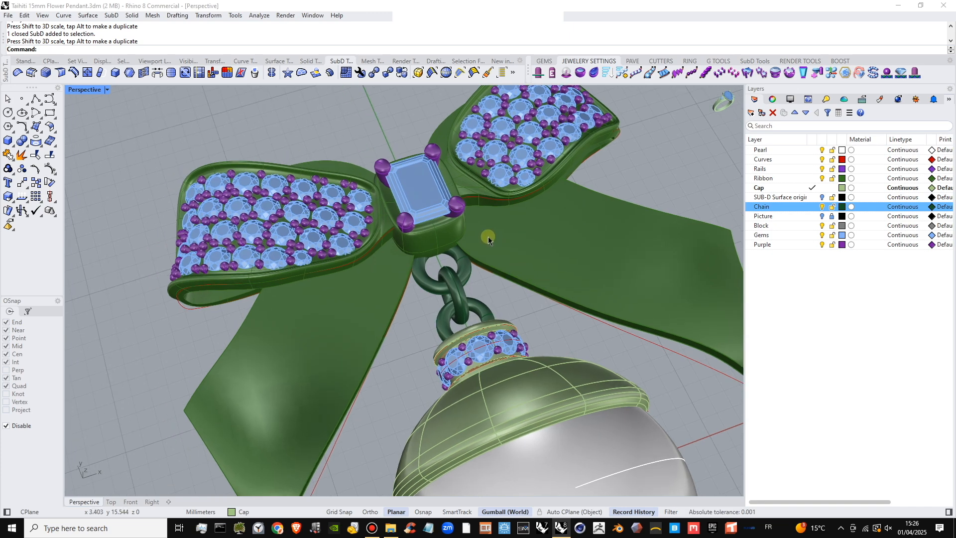
pyautogui.scroll(-2, 481, 237)
pyautogui.moveTo(473, 235); pyautogui.dragTo(459, 281, button='right')
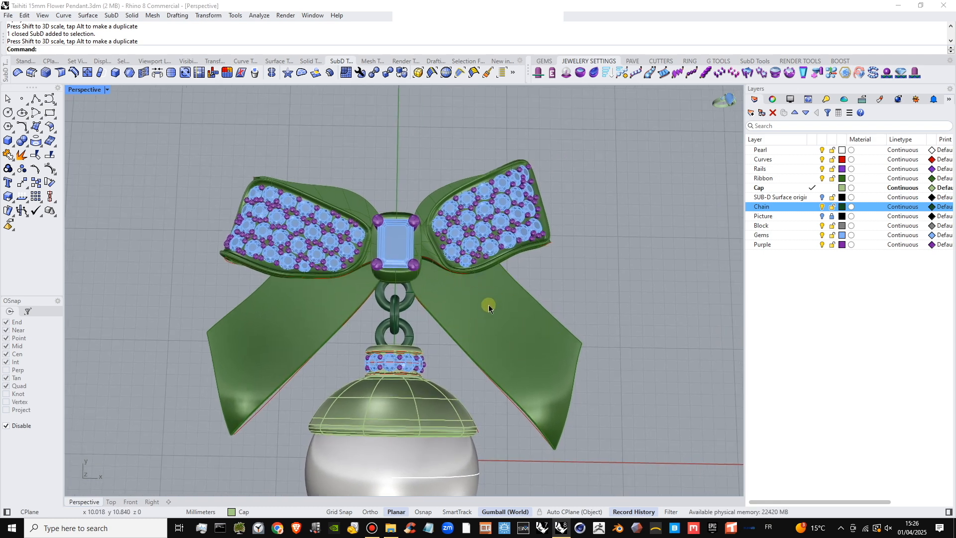
pyautogui.scroll(-3, 481, 262)
pyautogui.moveTo(480, 262); pyautogui.dragTo(465, 242, button='right')
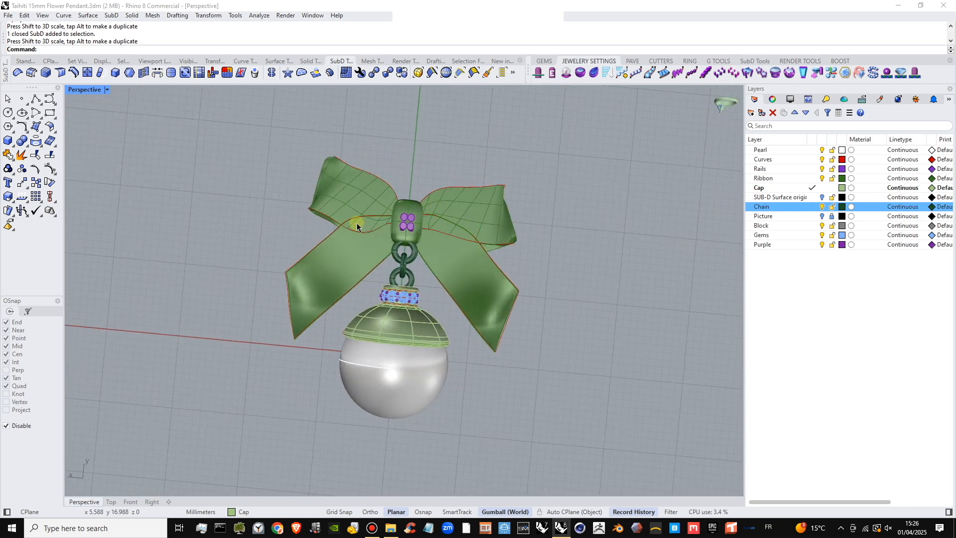
pyautogui.moveTo(357, 227); pyautogui.dragTo(435, 227, button='right')
pyautogui.scroll(5, 434, 227)
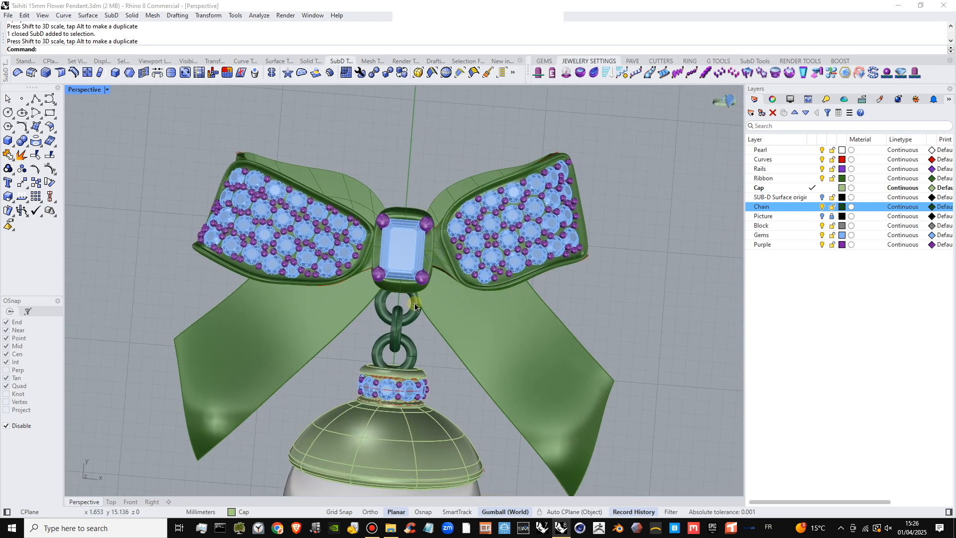
# - Duplicate the chain link below the knot straight up so the copy sits above the knot as a top ring
pyautogui.click(415, 304)
pyautogui.doubleClick(96, 90)
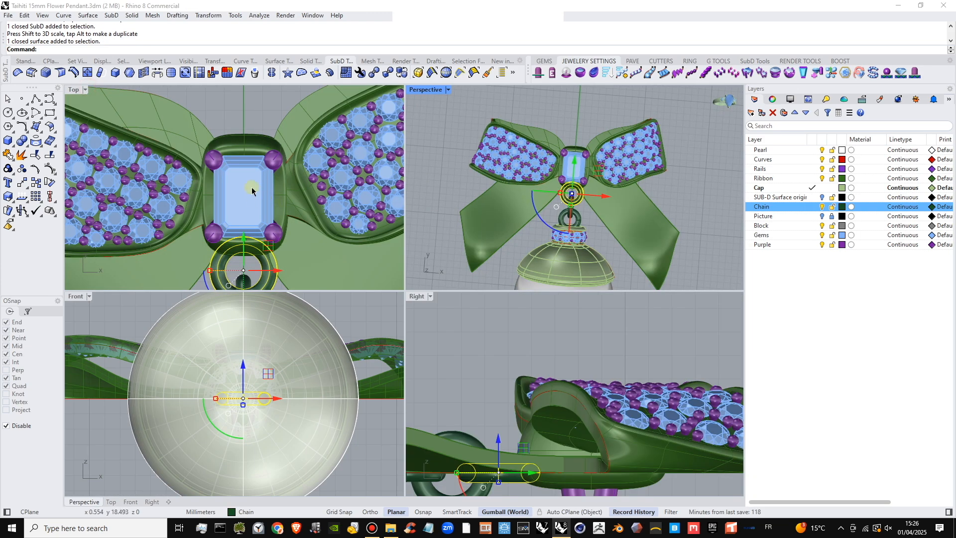
pyautogui.scroll(-4, 252, 190)
pyautogui.moveTo(270, 235); pyautogui.dragTo(269, 152)
pyautogui.click(298, 125)
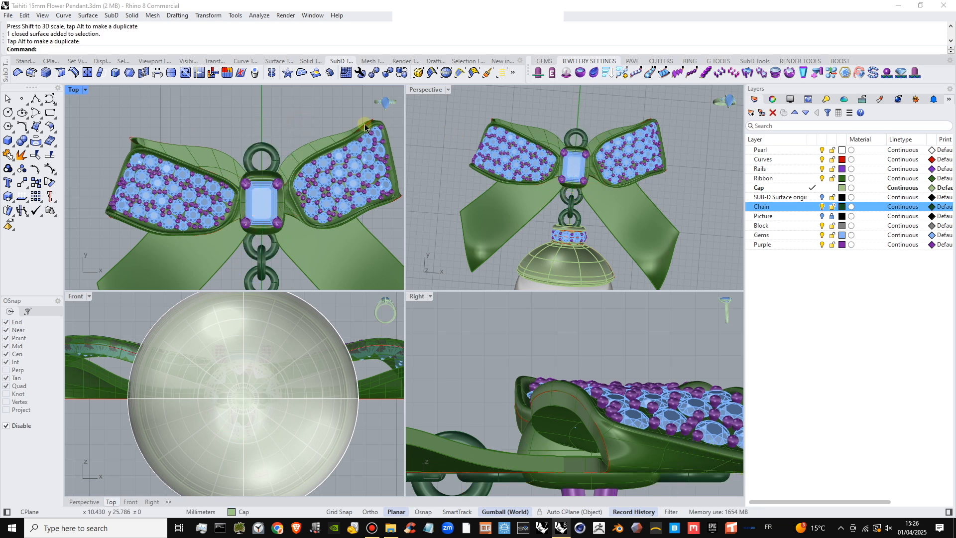
# - Scale the copied ring above the knot down slightly and accept breaking its history
pyautogui.moveTo(473, 110); pyautogui.dragTo(340, 153, button='right')
pyautogui.scroll(4, 374, 147)
pyautogui.click(274, 151)
pyautogui.scroll(4, 250, 161)
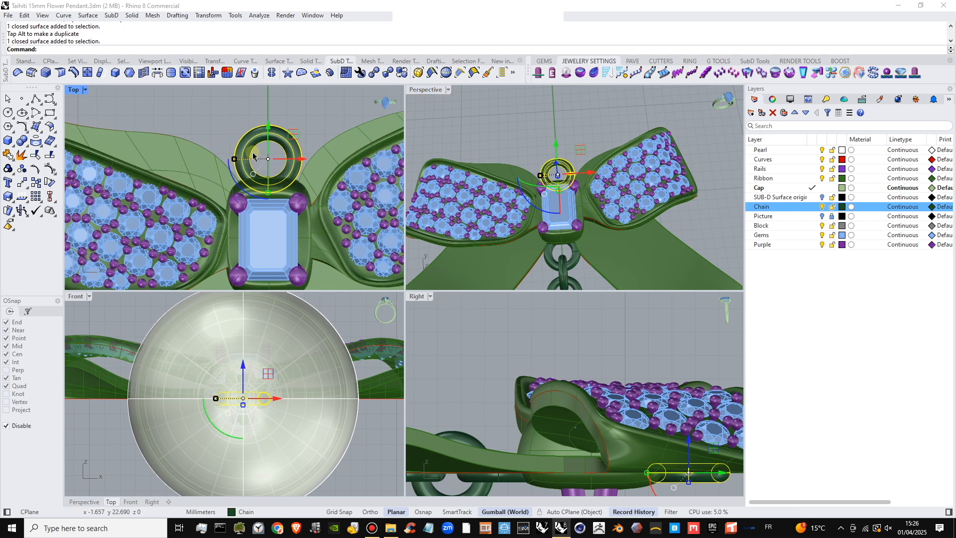
pyautogui.moveTo(271, 161); pyautogui.dragTo(268, 129, button='right')
pyautogui.moveTo(238, 124); pyautogui.dragTo(241, 124)
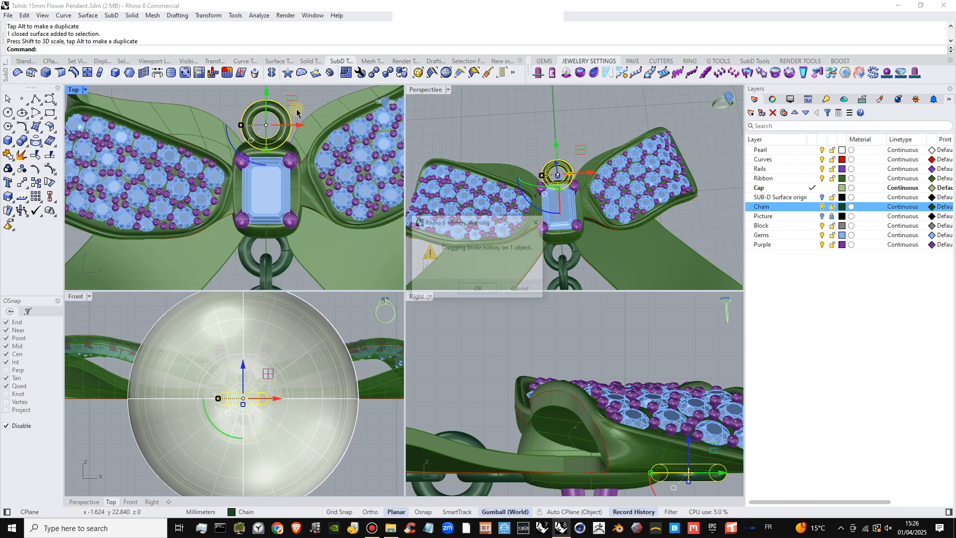
pyautogui.click(478, 288)
# - Scale down slightly the flat chain link below the knot and the one above the pearl cap
pyautogui.scroll(-3, 304, 122)
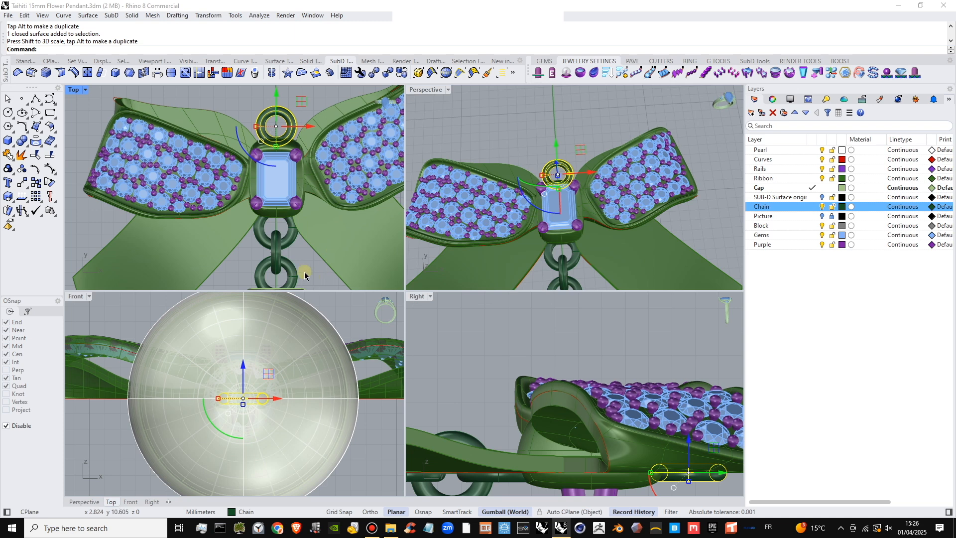
pyautogui.click(251, 235)
pyautogui.keyDown('shift'); pyautogui.moveTo(255, 229); pyautogui.dragTo(258, 229); pyautogui.keyUp('shift')
pyautogui.click(303, 262)
pyautogui.moveTo(307, 274); pyautogui.dragTo(302, 203, button='right')
pyautogui.click(255, 205)
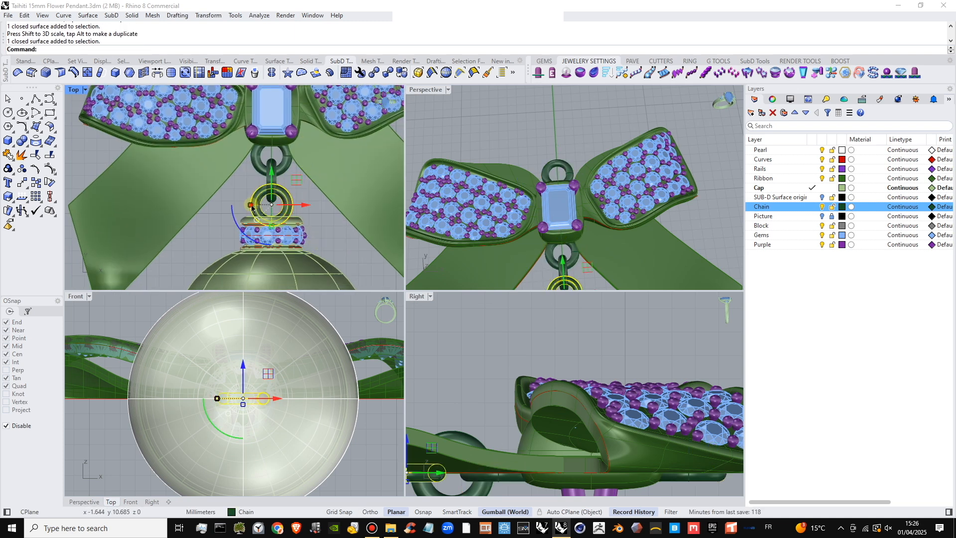
pyautogui.keyDown('shift'); pyautogui.moveTo(253, 208); pyautogui.dragTo(254, 209); pyautogui.keyUp('shift')
pyautogui.keyDown('shift'); pyautogui.moveTo(251, 206); pyautogui.dragTo(251, 207); pyautogui.keyUp('shift')
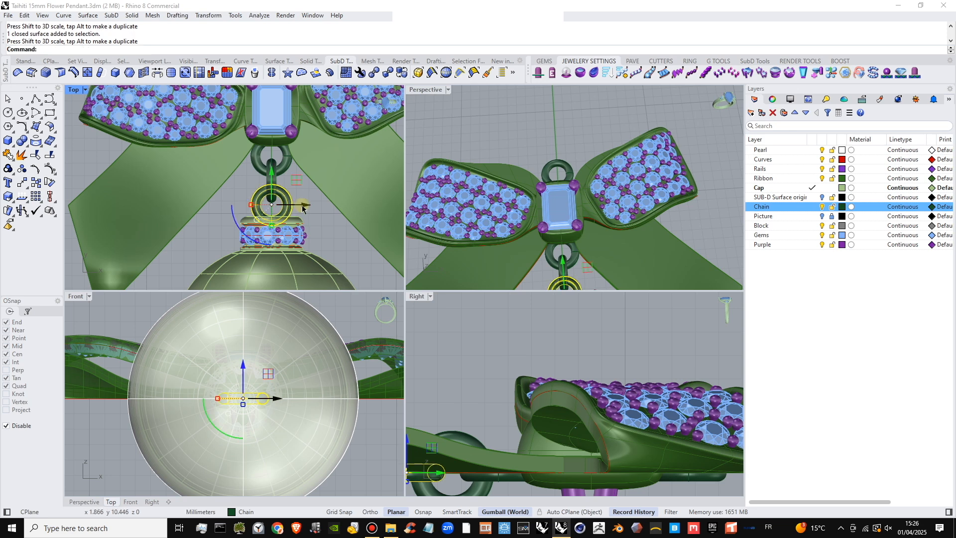
pyautogui.click(320, 226)
# - Select the middle chain link that joins the two flat links and adjust its size slightly with a uniform scale
pyautogui.scroll(-2, 306, 202)
pyautogui.moveTo(305, 202); pyautogui.dragTo(290, 223, button='right')
pyautogui.scroll(-2, 271, 203)
pyautogui.click(271, 205)
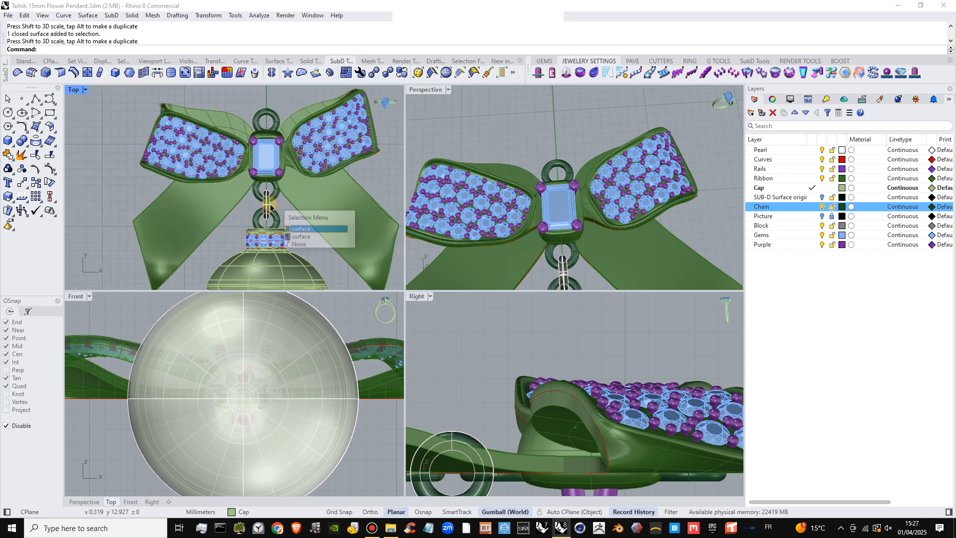
pyautogui.click(299, 229)
pyautogui.scroll(3, 257, 228)
pyautogui.keyDown('shift'); pyautogui.moveTo(257, 227); pyautogui.dragTo(257, 230); pyautogui.keyUp('shift')
pyautogui.click(306, 239)
pyautogui.scroll(-5, 294, 205)
pyautogui.moveTo(303, 230); pyautogui.dragTo(296, 211, button='right')
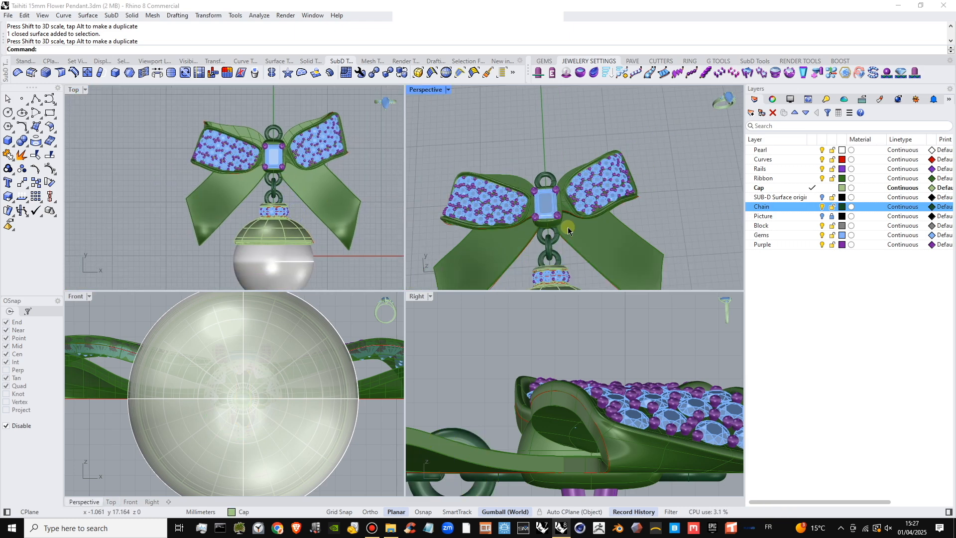
# - Start the Gems Cutters Spire tool and select the nine round gems around the pearl cap's collar
pyautogui.moveTo(568, 226); pyautogui.dragTo(589, 214, button='right')
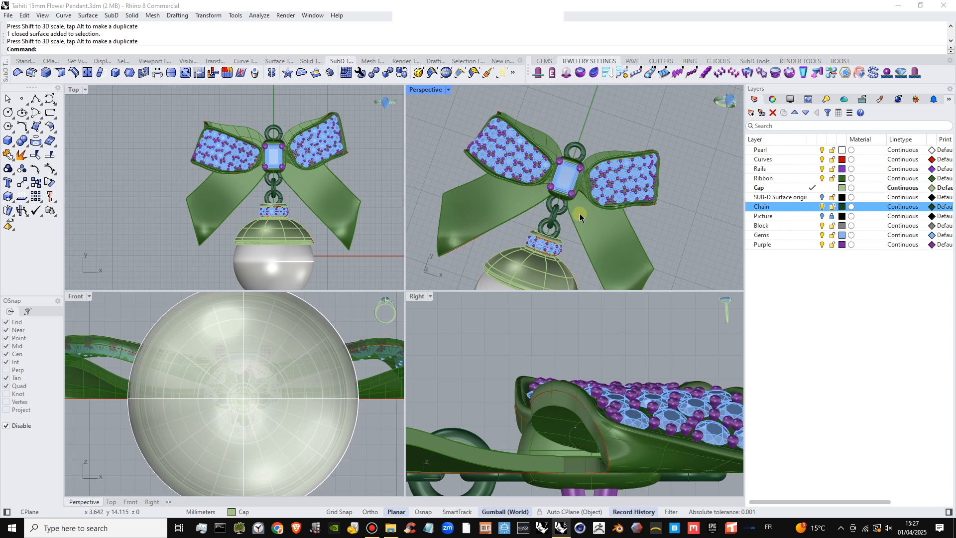
pyautogui.click(659, 62)
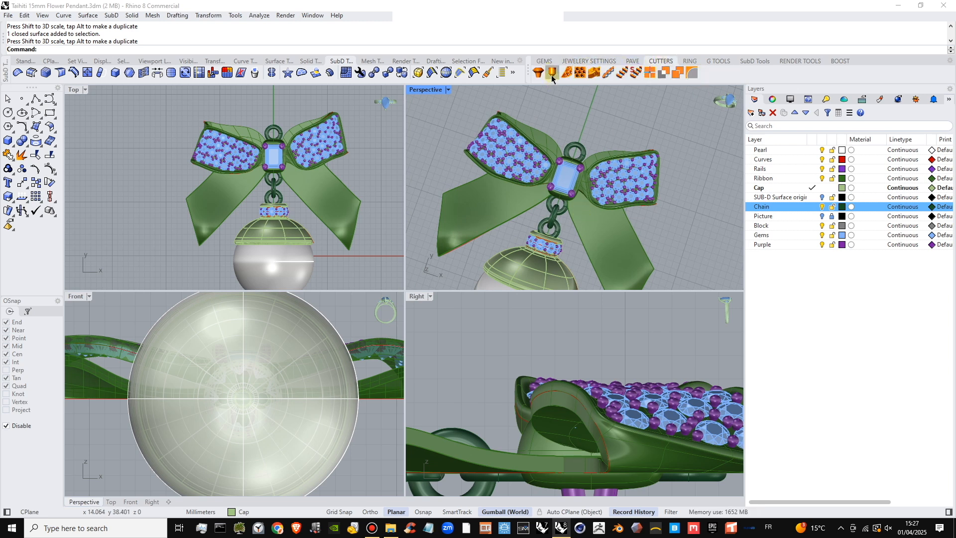
pyautogui.scroll(6, 581, 234)
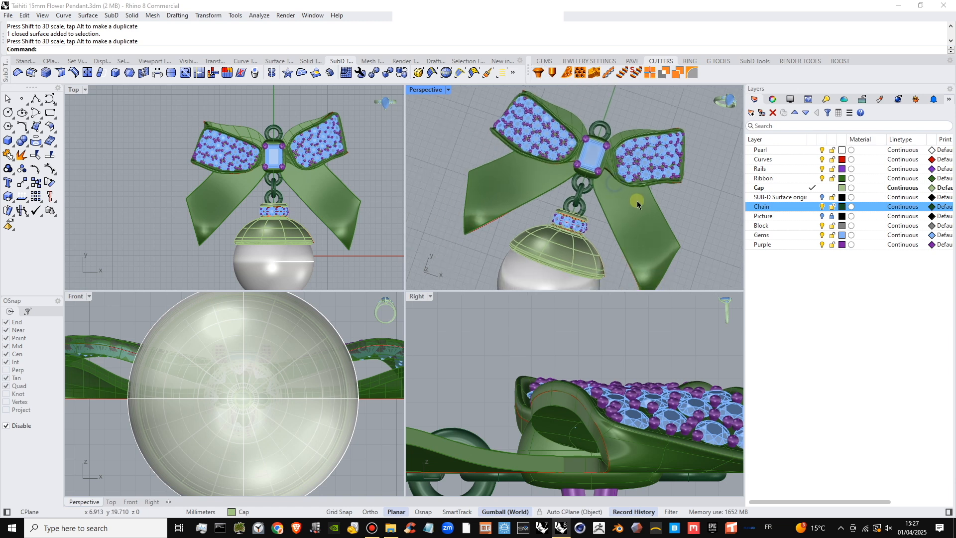
pyautogui.scroll(4, 580, 234)
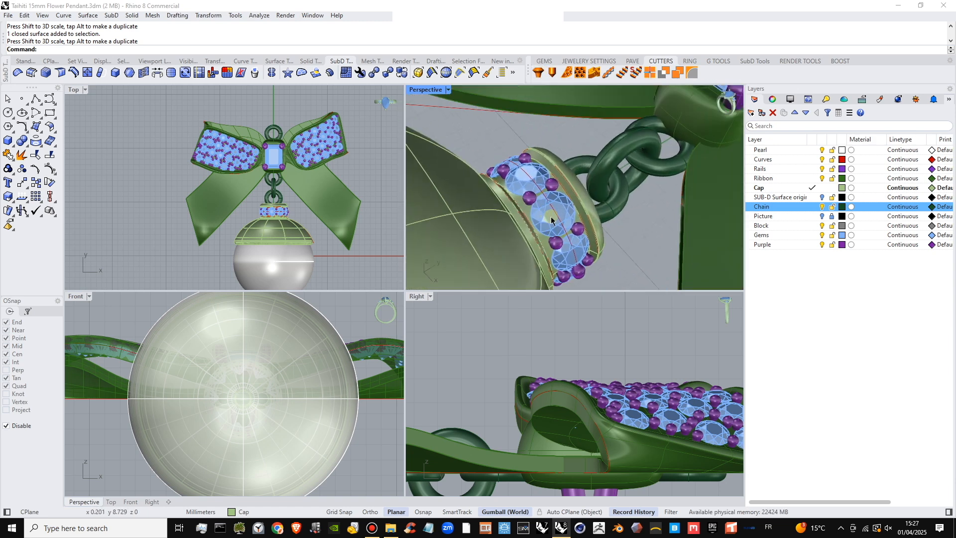
pyautogui.click(553, 73)
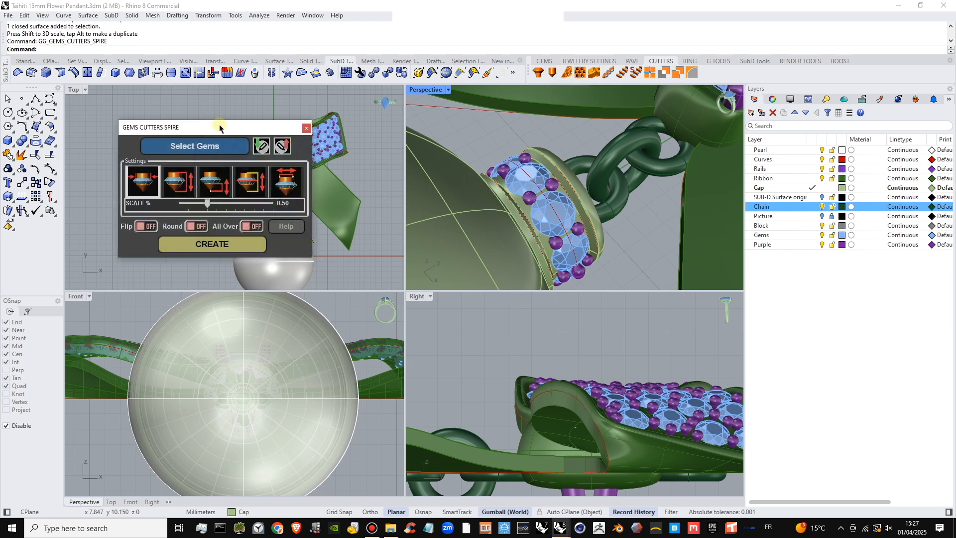
pyautogui.moveTo(219, 127); pyautogui.dragTo(113, 131)
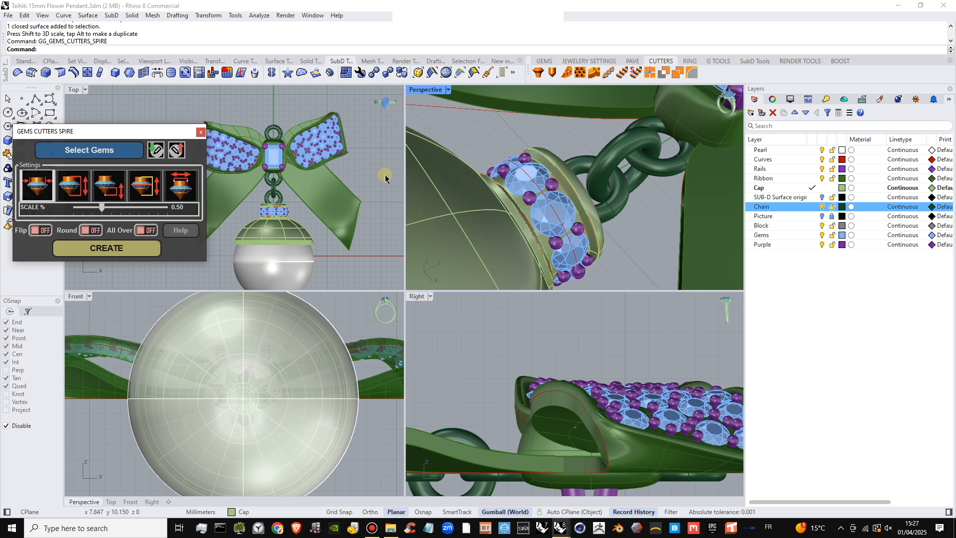
pyautogui.doubleClick(426, 90)
pyautogui.scroll(5, 425, 293)
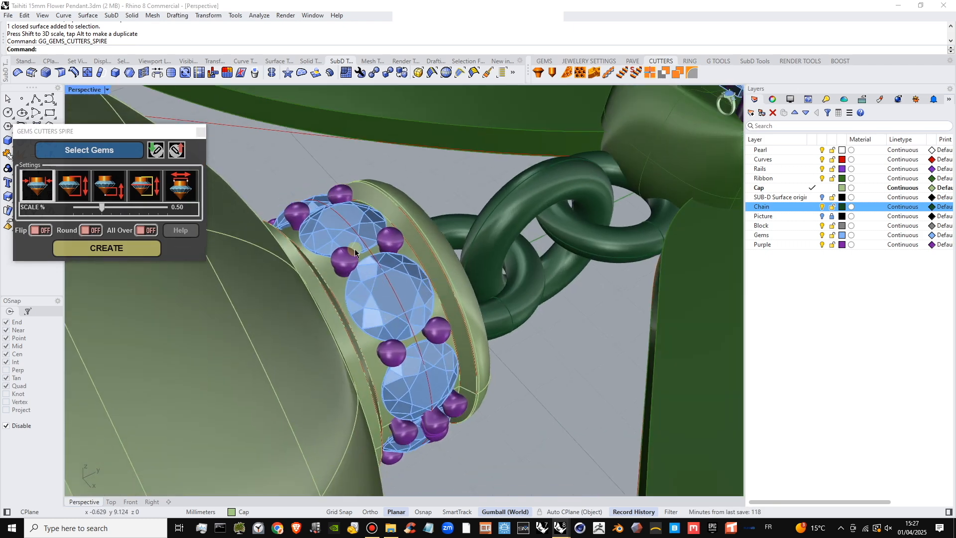
pyautogui.click(387, 295)
pyautogui.moveTo(387, 303); pyautogui.dragTo(402, 324, button='right')
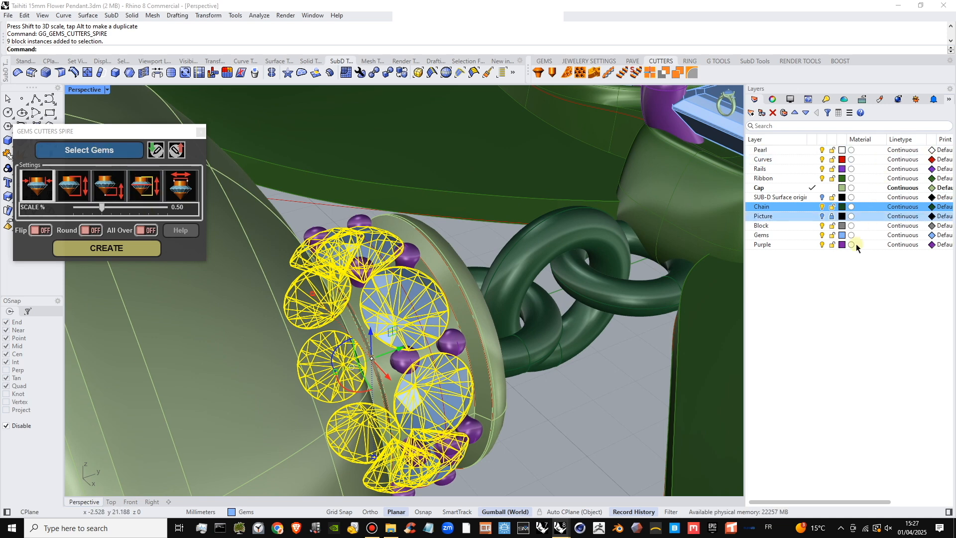
# - Hide the Purple, Pearl and Chain layers to leave the cap's gems unobstructed
pyautogui.click(823, 244)
pyautogui.scroll(-2, 504, 237)
pyautogui.keyDown('shift'); pyautogui.moveTo(504, 238); pyautogui.dragTo(460, 233, button='right'); pyautogui.keyUp('shift')
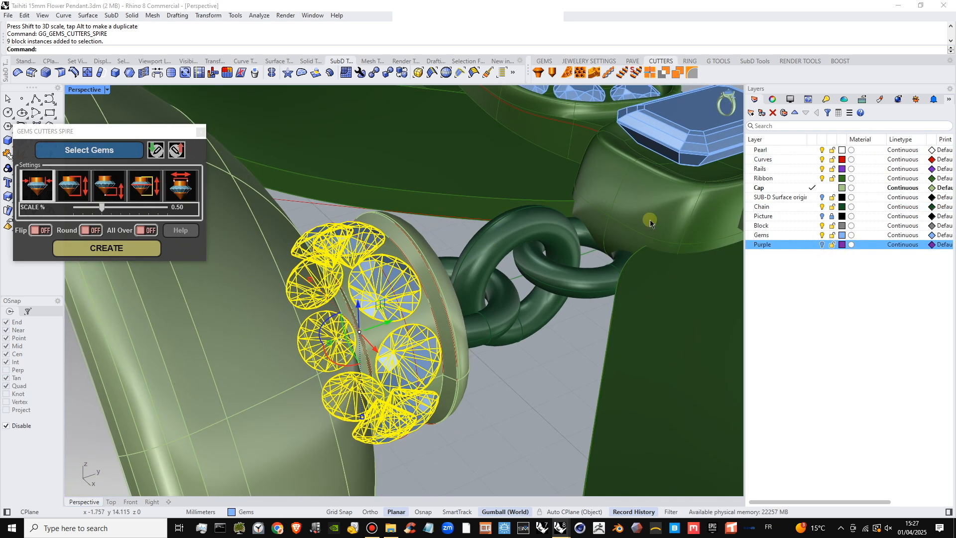
pyautogui.click(822, 149)
pyautogui.scroll(-2, 543, 236)
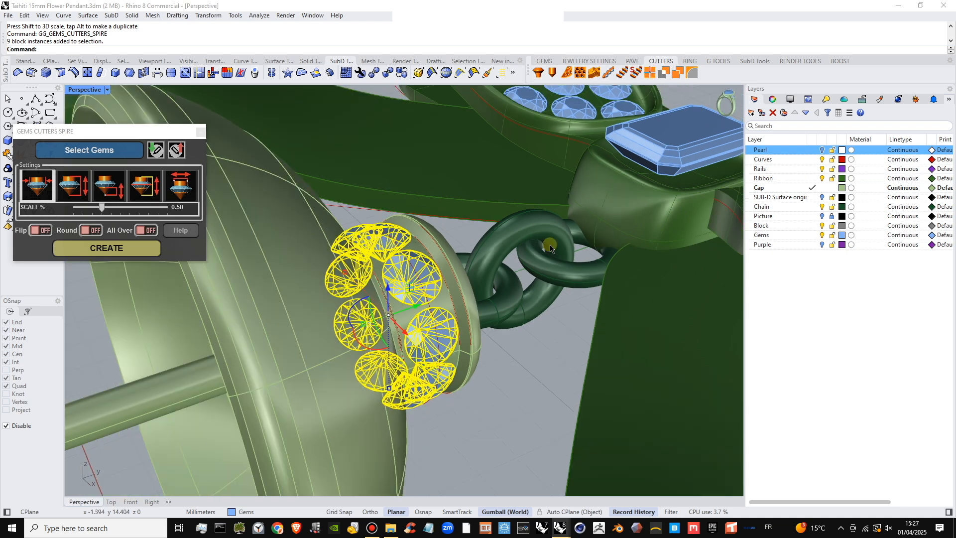
pyautogui.keyDown('shift'); pyautogui.moveTo(549, 243); pyautogui.dragTo(551, 225, button='right'); pyautogui.keyUp('shift')
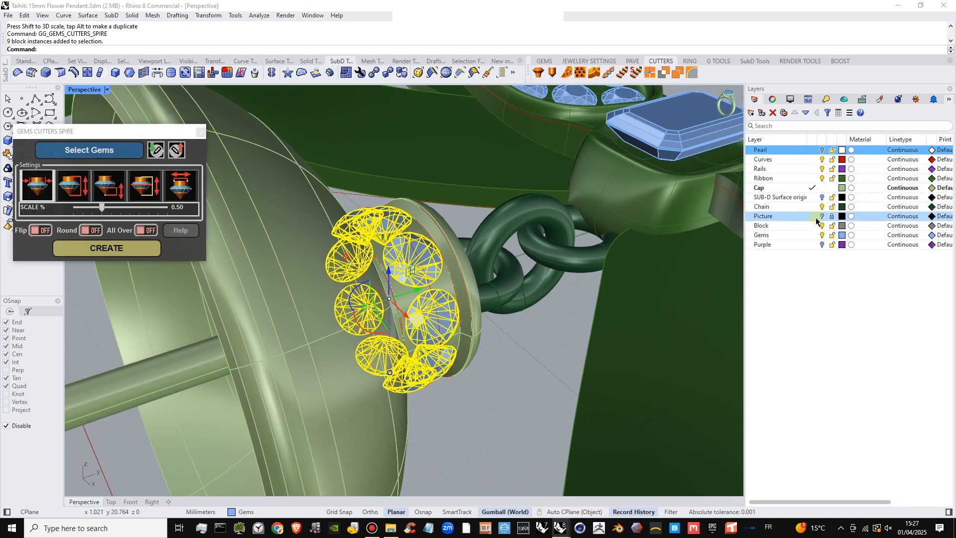
pyautogui.click(822, 206)
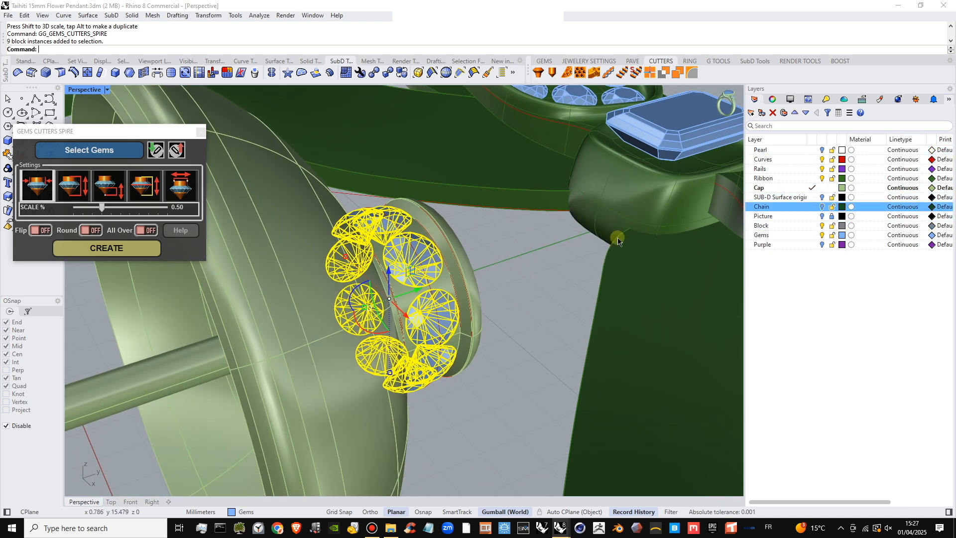
# - Load the nine selected collar gems into Gems Cutters Spire to preview their cutters
pyautogui.moveTo(395, 259); pyautogui.dragTo(283, 176, button='right')
pyautogui.click(102, 152)
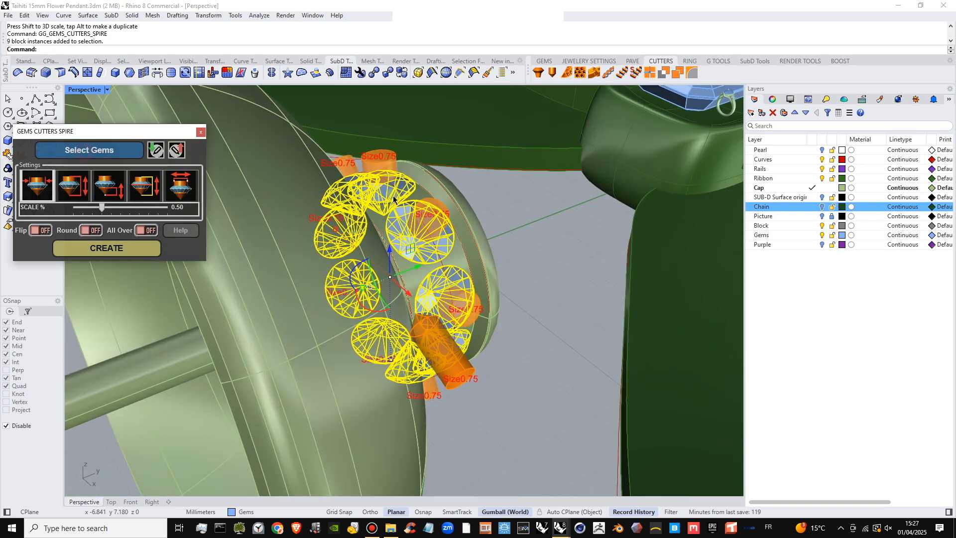
pyautogui.moveTo(473, 230); pyautogui.dragTo(392, 174, button='right')
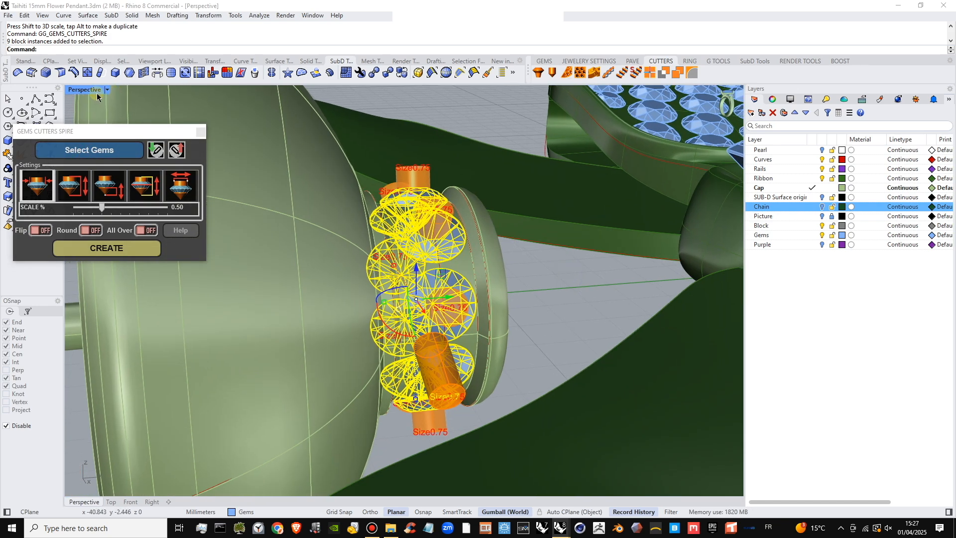
# - Make Ribbon the current layer and hide the Cap layer, leaving the collar gems visible with their cutter previews
pyautogui.click(821, 235)
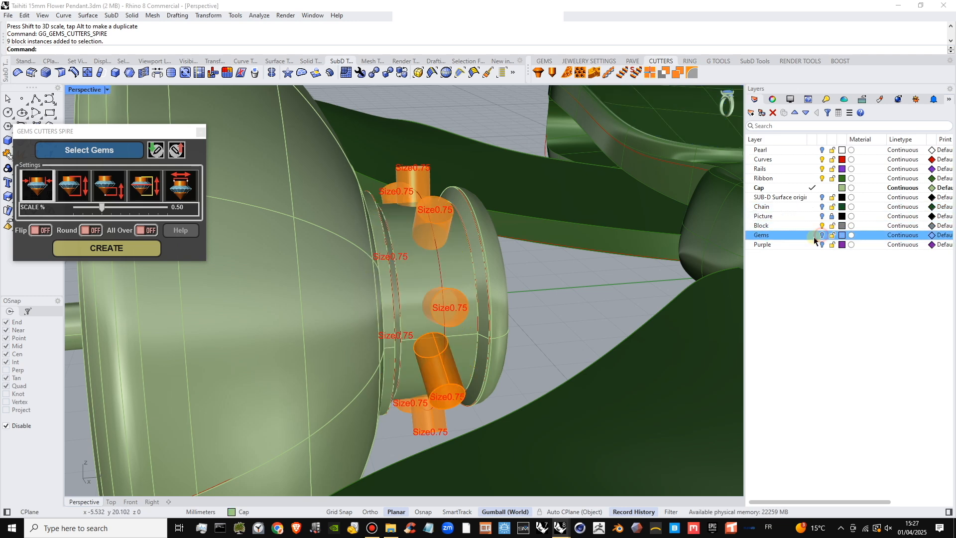
pyautogui.click(814, 179)
pyautogui.click(822, 187)
pyautogui.moveTo(450, 304); pyautogui.dragTo(538, 278, button='right')
pyautogui.scroll(4, 449, 286)
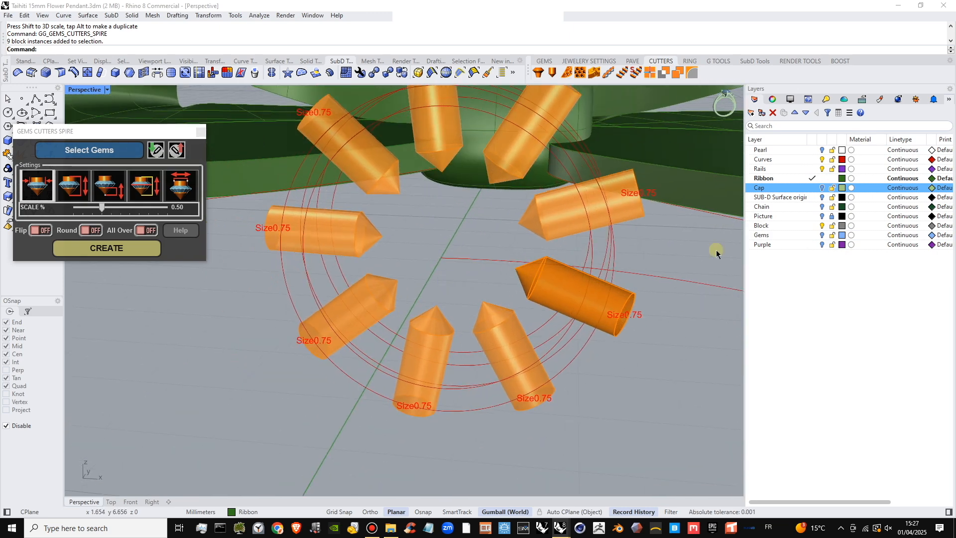
pyautogui.click(822, 236)
pyautogui.moveTo(571, 246); pyautogui.dragTo(538, 262, button='right')
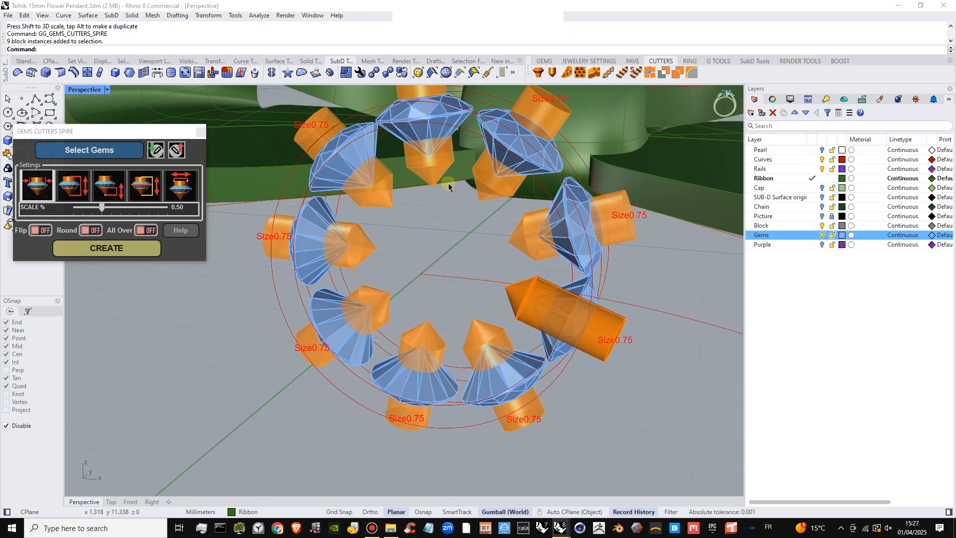
pyautogui.moveTo(376, 215); pyautogui.dragTo(442, 192, button='right')
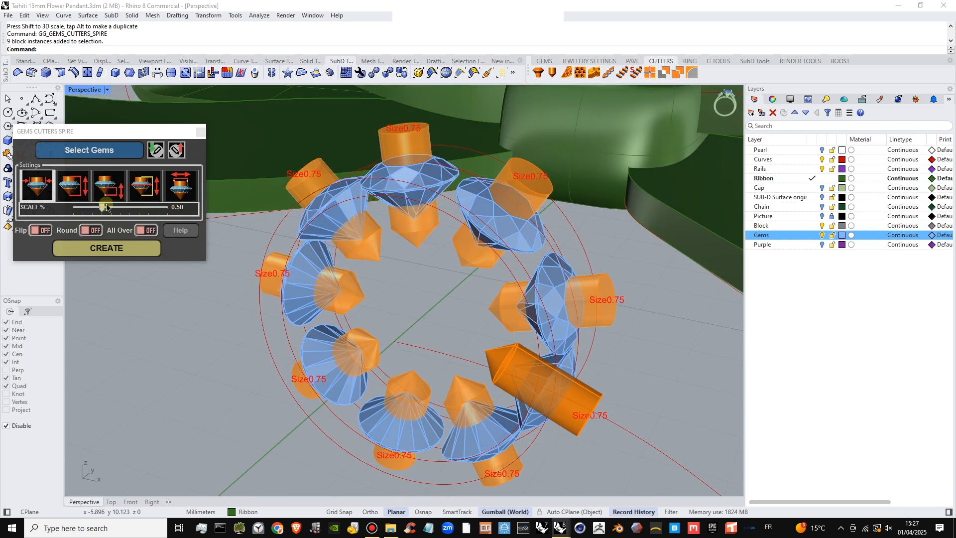
# - Enlarge the nine collar gem cutters by setting Scale % to 1.00
pyautogui.click(48, 187)
pyautogui.moveTo(103, 210); pyautogui.dragTo(149, 212)
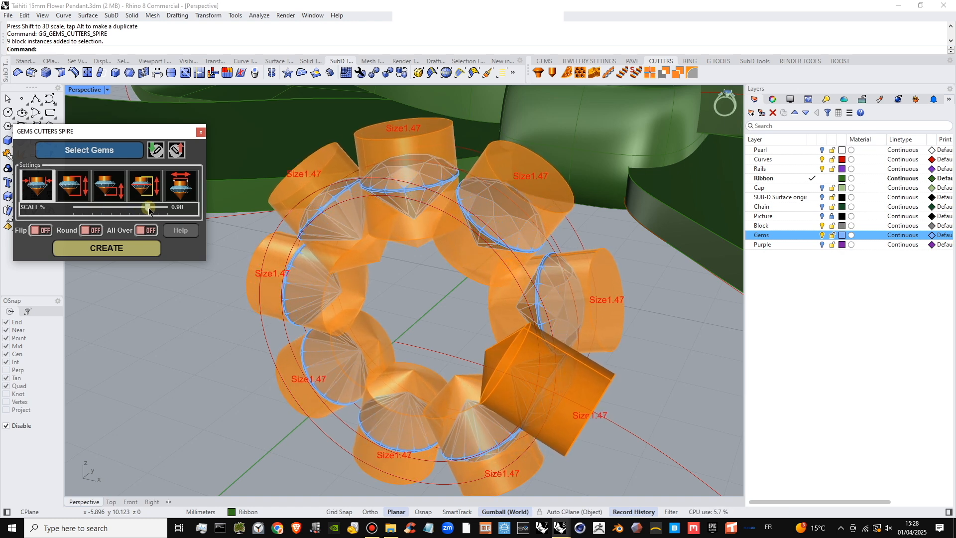
pyautogui.moveTo(465, 249); pyautogui.dragTo(343, 245, button='right')
pyautogui.moveTo(151, 209); pyautogui.dragTo(152, 209)
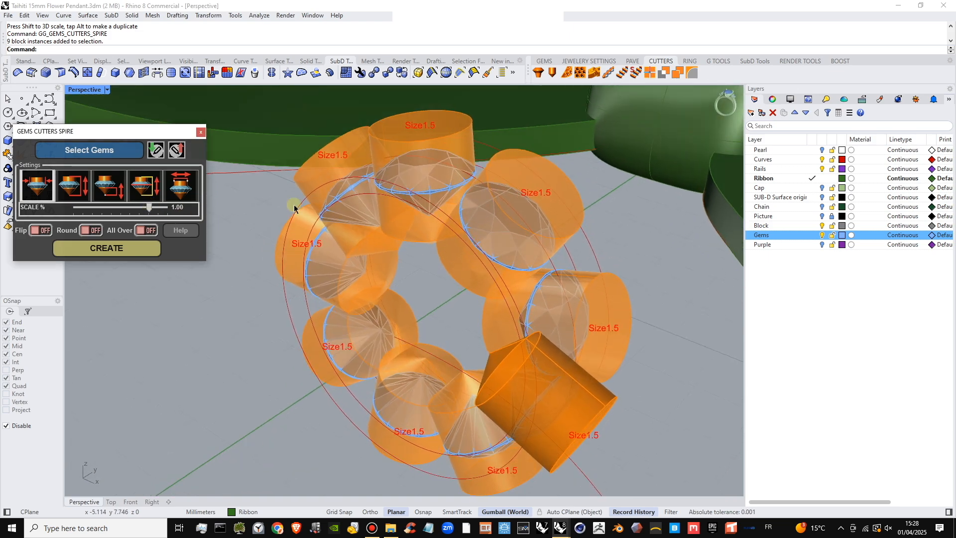
pyautogui.moveTo(408, 245); pyautogui.dragTo(402, 252, button='right')
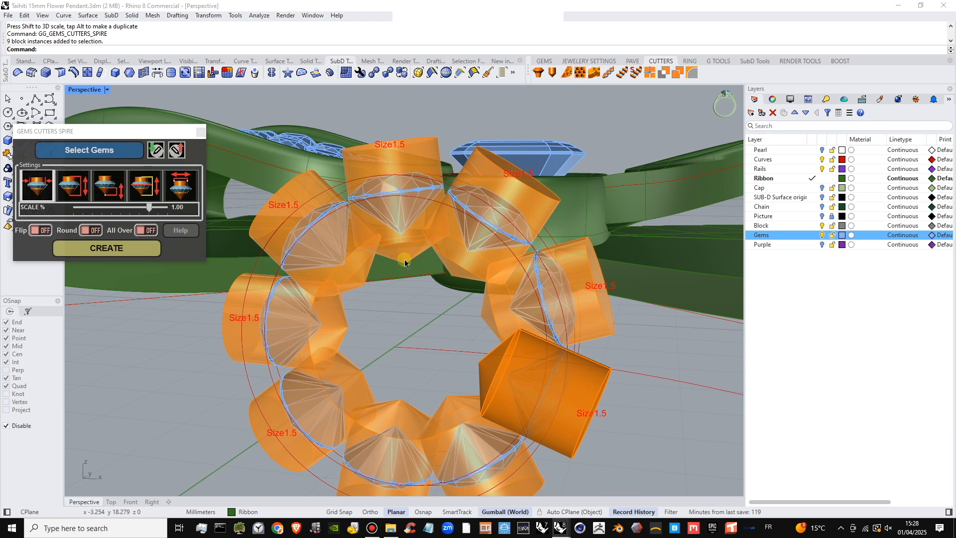
# - Adjust the height settings of the collar cutters and shift them outward with Move Z at 0.05
pyautogui.click(68, 190)
pyautogui.moveTo(110, 212)
pyautogui.mouseDown()
pyautogui.moveTo(85, 211)
pyautogui.moveTo(101, 210)
pyautogui.mouseUp()
pyautogui.click(114, 197)
pyautogui.click(138, 198)
pyautogui.click(108, 195)
pyautogui.click(71, 199)
pyautogui.click(147, 199)
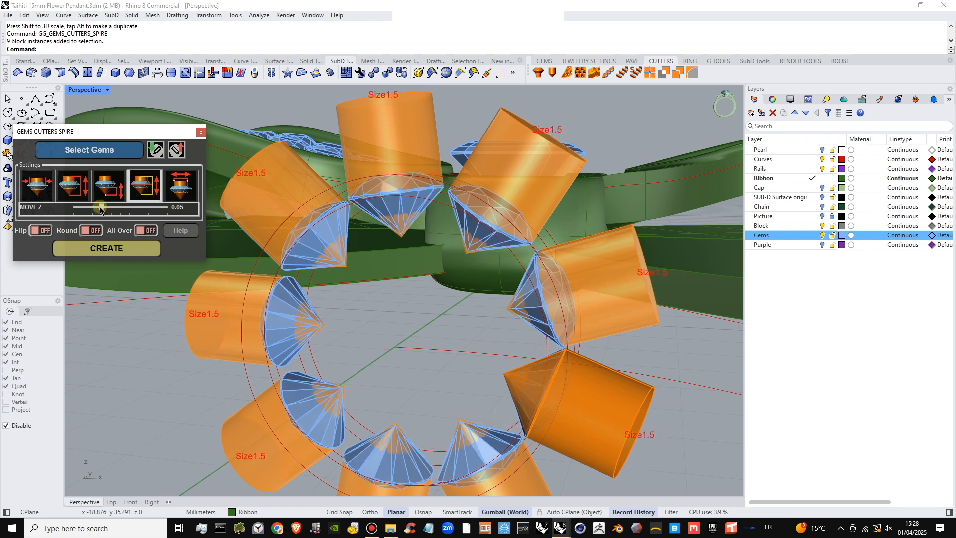
# - Taper the collar cutters with Scale Neck at -0.32 and create all nine spire cutters
pyautogui.click(185, 199)
pyautogui.moveTo(122, 208); pyautogui.dragTo(105, 211)
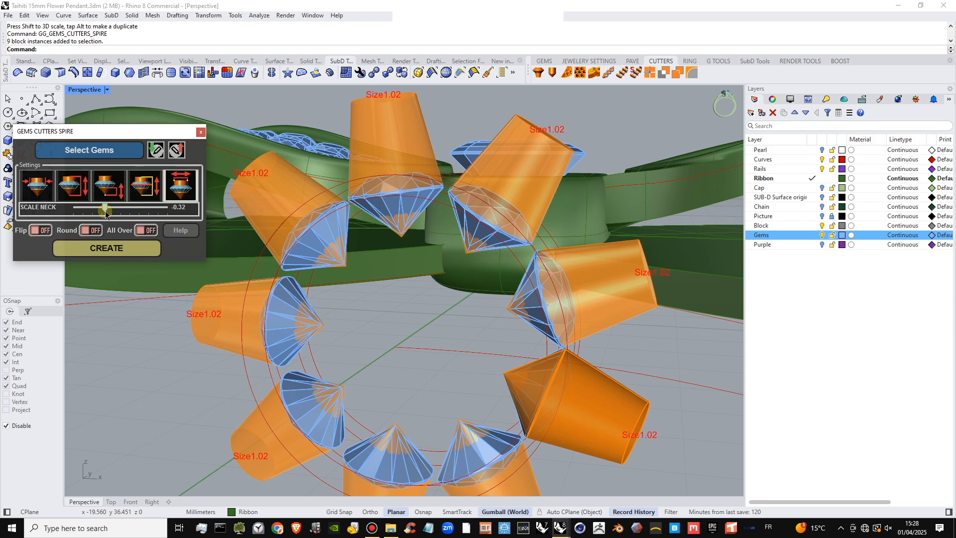
pyautogui.scroll(-3, 360, 222)
pyautogui.moveTo(361, 223); pyautogui.dragTo(293, 241, button='right')
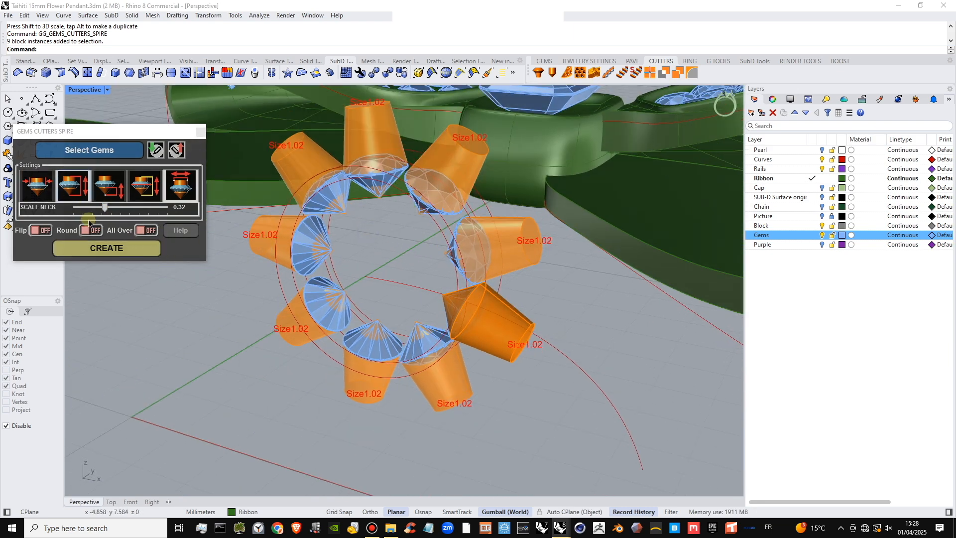
pyautogui.click(107, 253)
pyautogui.scroll(-4, 449, 244)
pyautogui.moveTo(448, 244); pyautogui.dragTo(472, 288, button='right')
pyautogui.scroll(1, 445, 278)
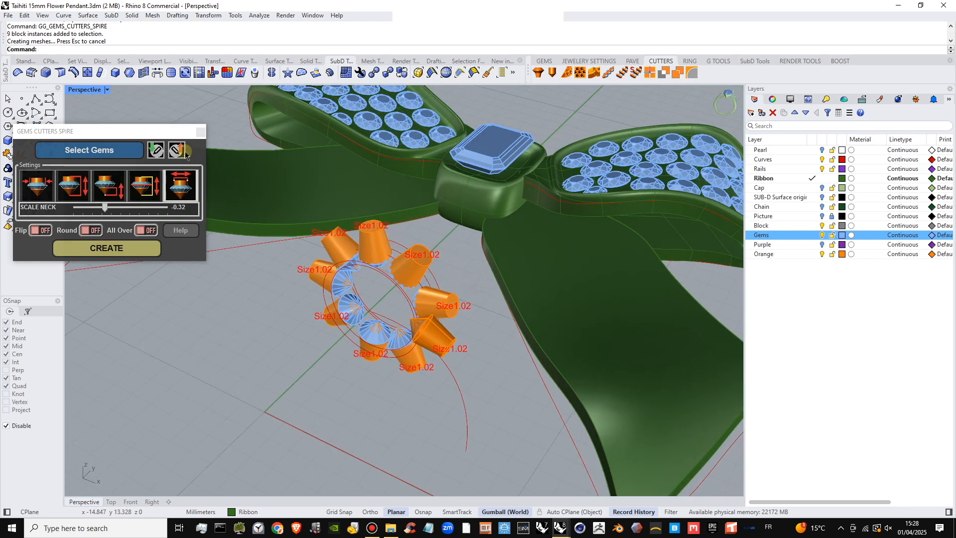
# - Select the emerald-cut gem on the ribbon knot
pyautogui.keyDown('shift'); pyautogui.moveTo(380, 217); pyautogui.dragTo(388, 344, button='right'); pyautogui.keyUp('shift')
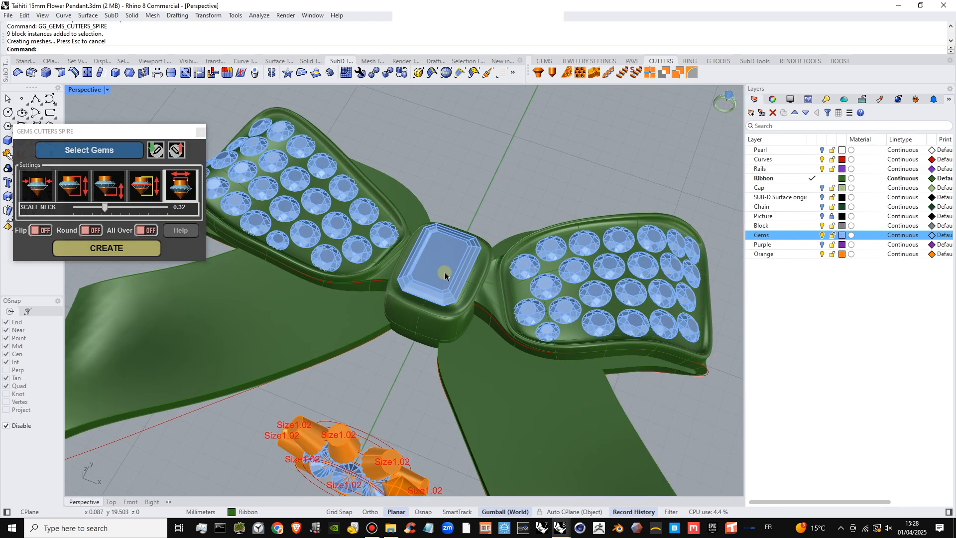
pyautogui.click(446, 274)
pyautogui.click(489, 307)
pyautogui.moveTo(478, 293); pyautogui.dragTo(361, 302, button='right')
pyautogui.scroll(5, 380, 289)
pyautogui.moveTo(421, 312); pyautogui.dragTo(435, 229, button='right')
pyautogui.click(88, 150)
pyautogui.scroll(-2, 446, 263)
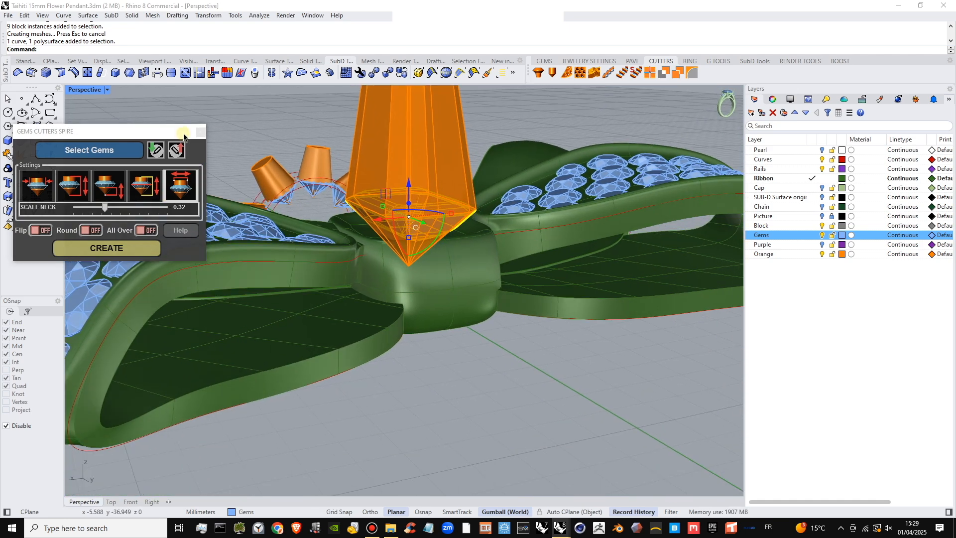
pyautogui.click(199, 134)
pyautogui.moveTo(536, 259); pyautogui.dragTo(442, 246, button='right')
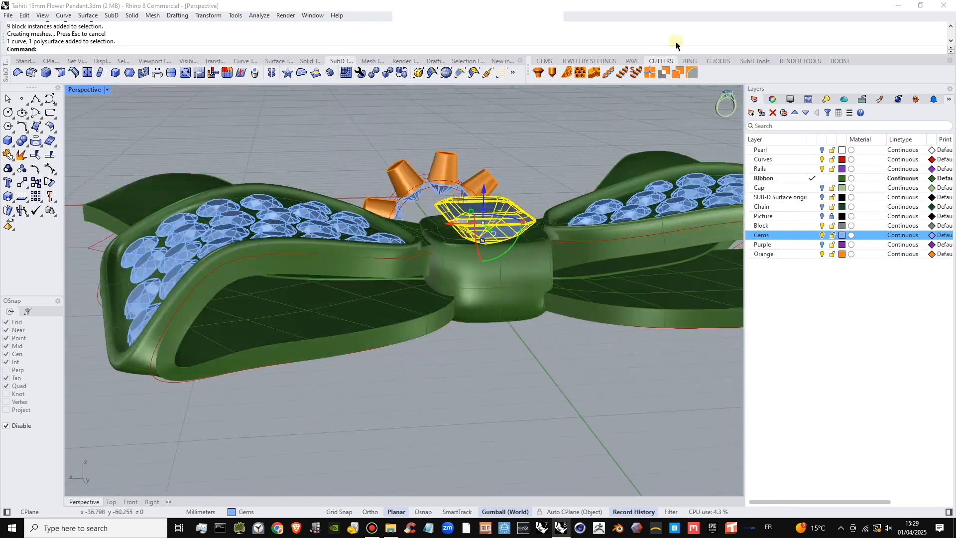
# - Start the regular Gems Cutters tool and load the selected emerald-cut knot gem to preview its cutter
pyautogui.click(537, 74)
pyautogui.moveTo(506, 161); pyautogui.dragTo(547, 187, button='right')
pyautogui.click(213, 145)
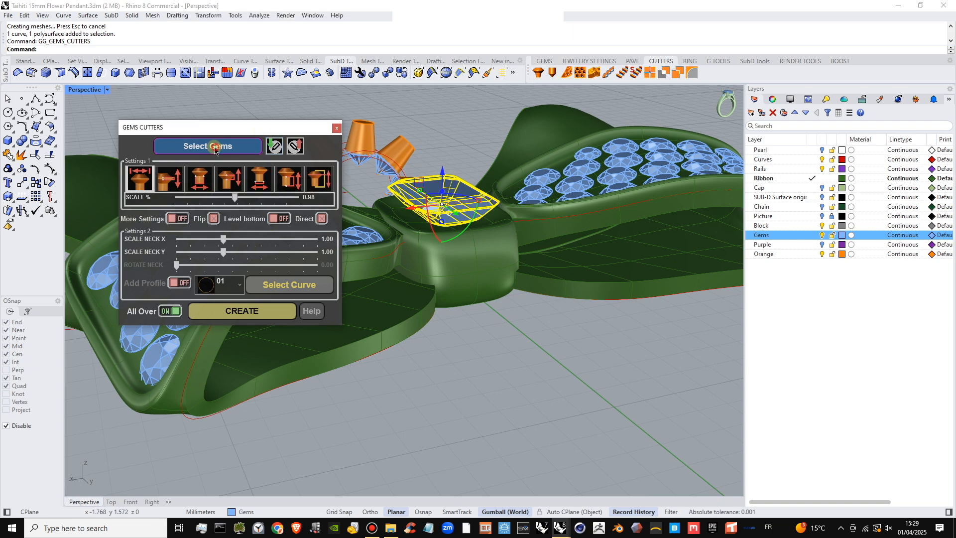
pyautogui.moveTo(452, 275); pyautogui.dragTo(418, 219, button='right')
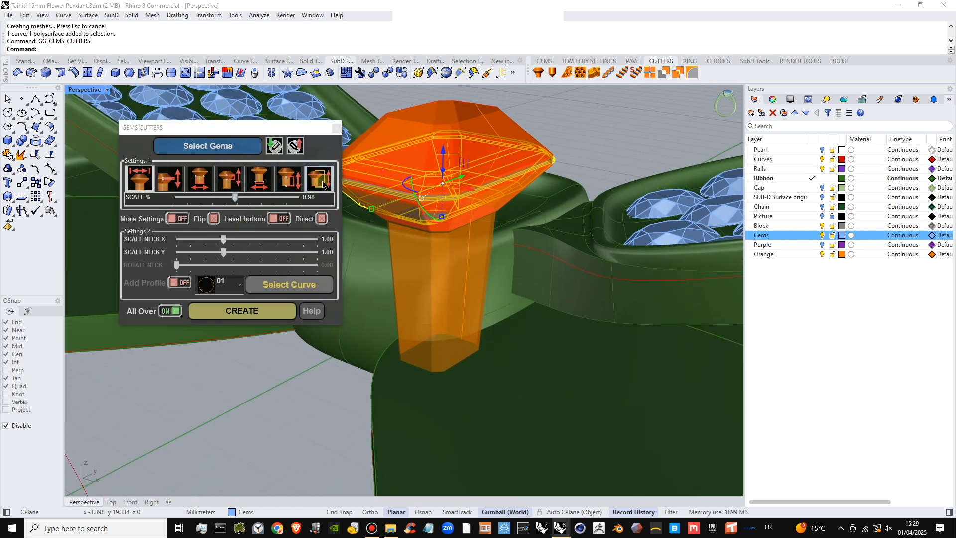
# - Set the knot gem cutter's Scale Neck to 0.67 and Scale Lower to 1.29, and create the cutter
pyautogui.click(202, 180)
pyautogui.moveTo(234, 201); pyautogui.dragTo(253, 203)
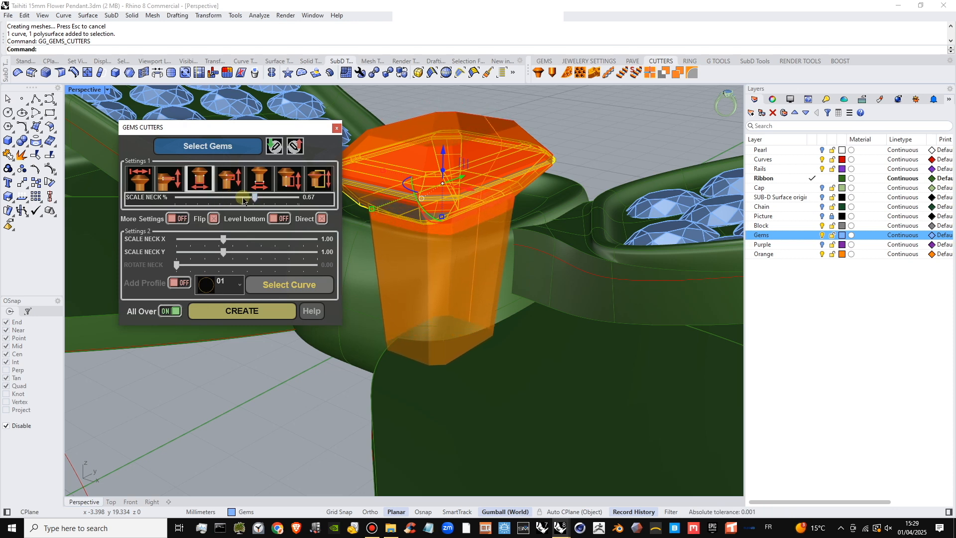
pyautogui.click(230, 185)
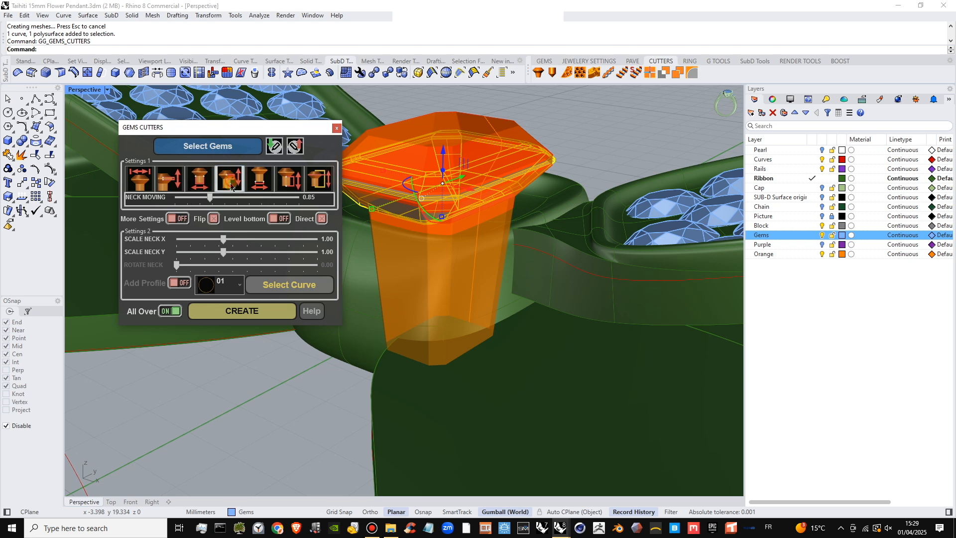
pyautogui.click(261, 185)
pyautogui.moveTo(224, 201); pyautogui.dragTo(253, 200)
pyautogui.moveTo(457, 349); pyautogui.dragTo(452, 213, button='right')
pyautogui.scroll(3, 458, 224)
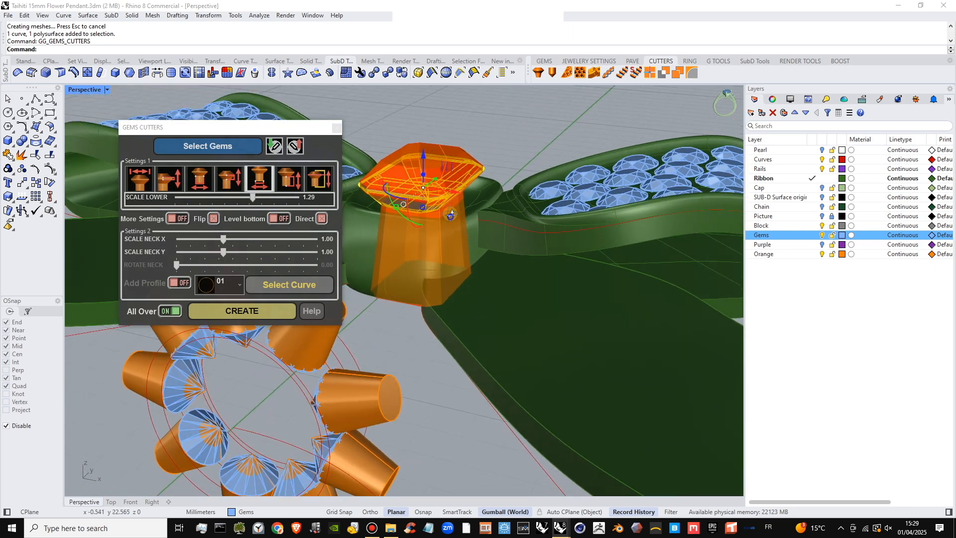
pyautogui.scroll(3, 399, 181)
pyautogui.click(168, 180)
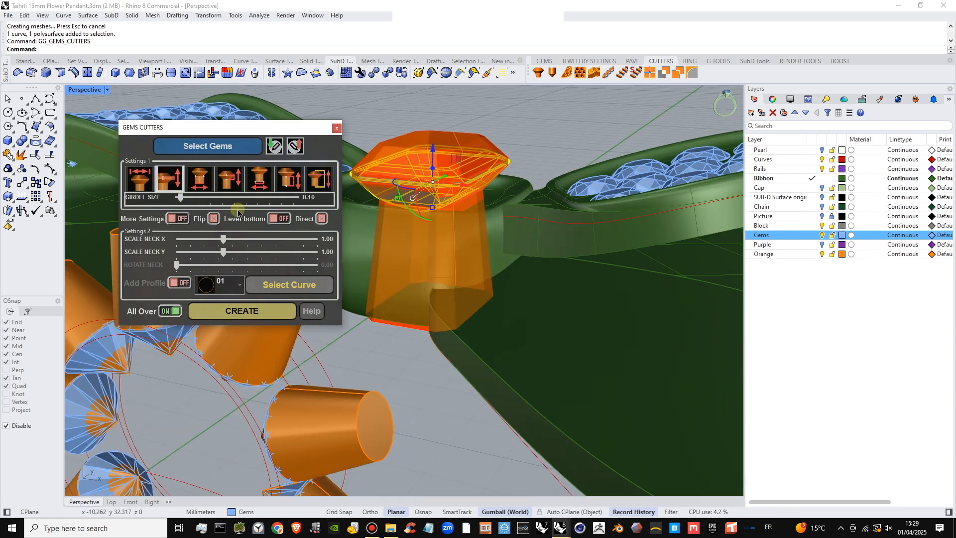
pyautogui.moveTo(371, 214)
pyautogui.mouseDown(button='right')
pyautogui.moveTo(409, 232)
pyautogui.moveTo(363, 199)
pyautogui.moveTo(356, 211)
pyautogui.mouseUp(button='right')
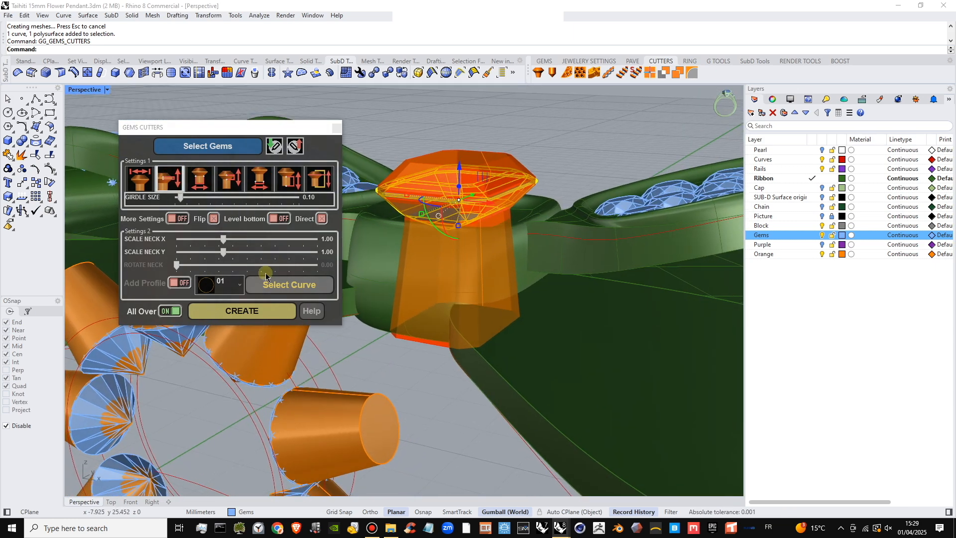
pyautogui.click(261, 313)
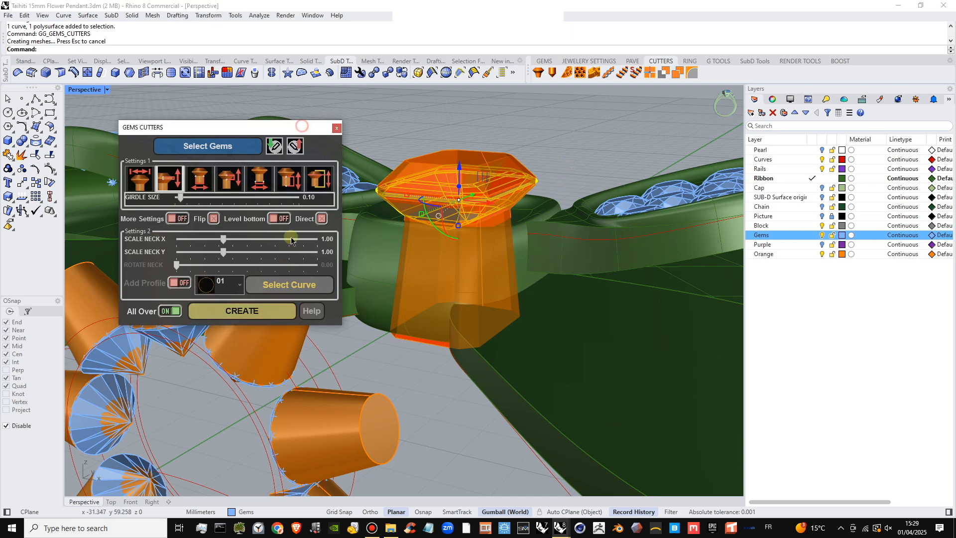
# - Move the Gems Cutters dialog clear of the bow's left loop and select the round gems from the knot outward
pyautogui.moveTo(323, 119); pyautogui.dragTo(316, 241)
pyautogui.moveTo(316, 241); pyautogui.dragTo(573, 217, button='right')
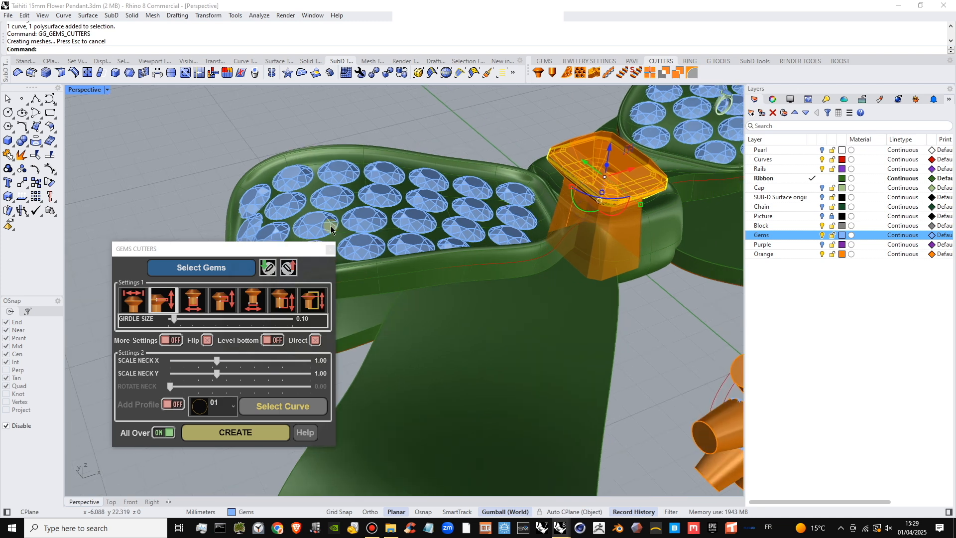
pyautogui.moveTo(295, 254); pyautogui.dragTo(230, 273)
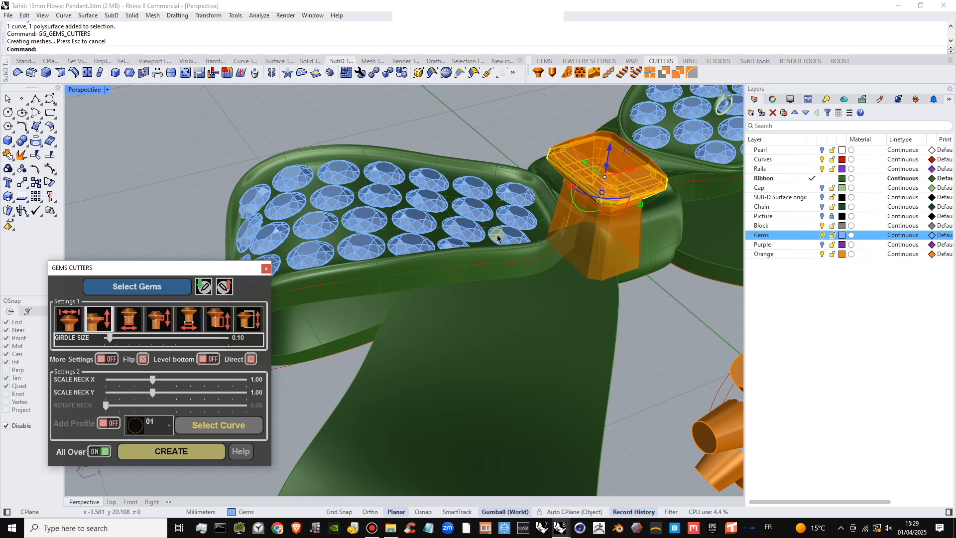
pyautogui.click(513, 236)
pyautogui.click(540, 271)
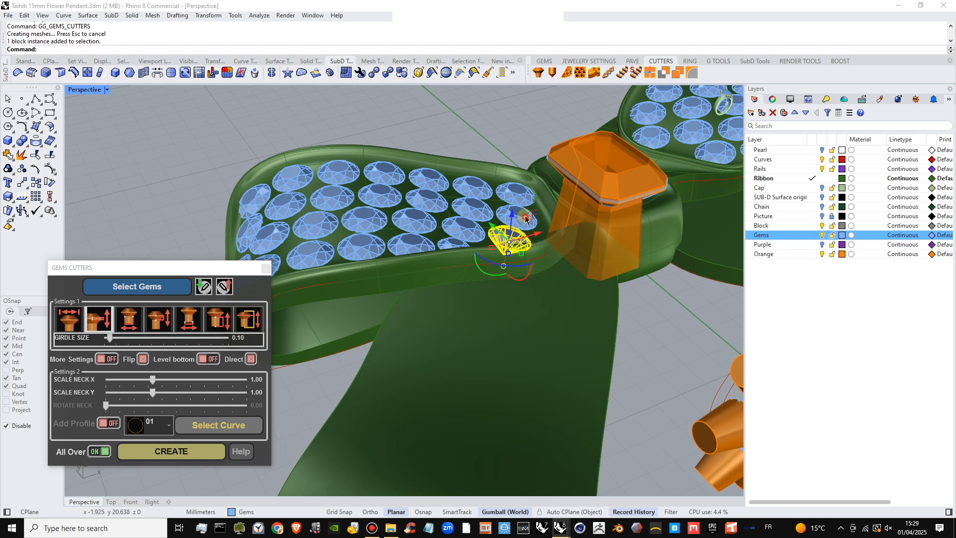
pyautogui.click(511, 211)
pyautogui.keyDown('shift'); pyautogui.click(508, 216); pyautogui.keyUp('shift')
pyautogui.keyDown('shift'); pyautogui.click(513, 193); pyautogui.keyUp('shift')
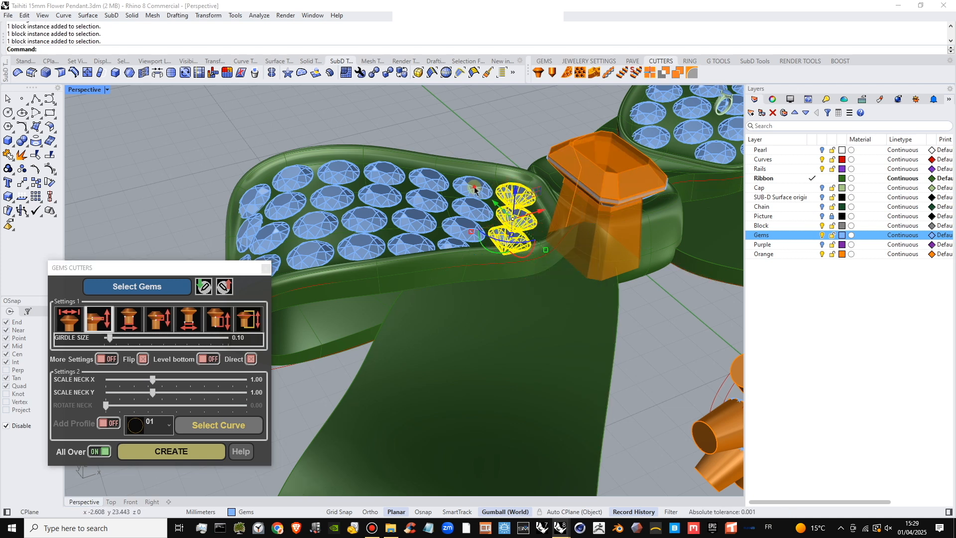
pyautogui.keyDown('shift'); pyautogui.click(472, 189); pyautogui.keyUp('shift')
pyautogui.keyDown('shift'); pyautogui.click(471, 212); pyautogui.keyUp('shift')
pyautogui.keyDown('shift'); pyautogui.click(459, 233); pyautogui.keyUp('shift')
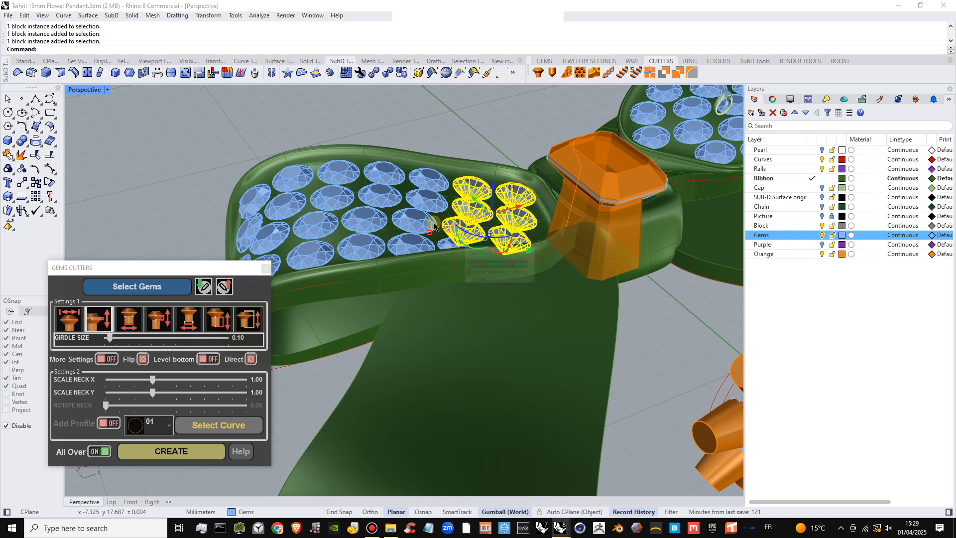
pyautogui.keyDown('shift'); pyautogui.click(425, 199); pyautogui.keyUp('shift')
pyautogui.keyDown('shift'); pyautogui.click(422, 179); pyautogui.keyUp('shift')
pyautogui.keyDown('shift'); pyautogui.click(383, 174); pyautogui.keyUp('shift')
pyautogui.keyDown('shift'); pyautogui.click(379, 197); pyautogui.keyUp('shift')
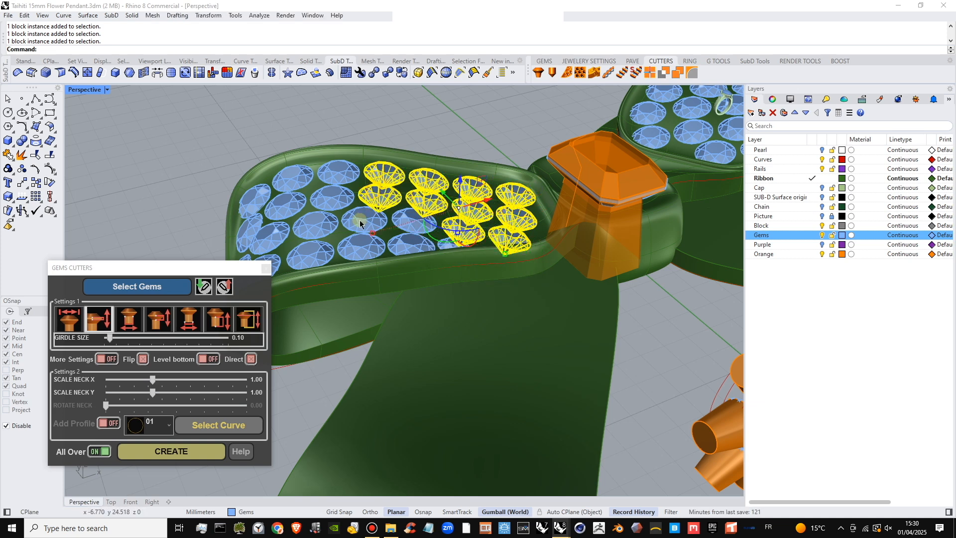
pyautogui.keyDown('shift'); pyautogui.click(364, 219); pyautogui.keyUp('shift')
pyautogui.keyDown('shift'); pyautogui.click(416, 220); pyautogui.keyUp('shift')
pyautogui.keyDown('shift'); pyautogui.click(412, 247); pyautogui.keyUp('shift')
pyautogui.keyDown('shift'); pyautogui.click(362, 246); pyautogui.keyUp('shift')
pyautogui.keyDown('shift'); pyautogui.click(317, 227); pyautogui.keyUp('shift')
pyautogui.keyDown('shift'); pyautogui.click(333, 199); pyautogui.keyUp('shift')
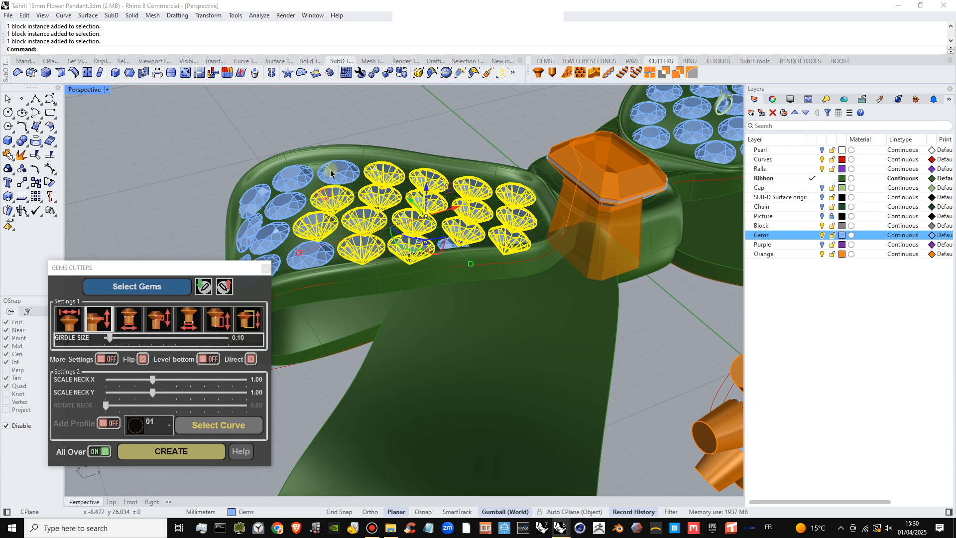
pyautogui.keyDown('shift'); pyautogui.click(338, 172); pyautogui.keyUp('shift')
pyautogui.keyDown('shift'); pyautogui.click(293, 178); pyautogui.keyUp('shift')
pyautogui.keyDown('shift'); pyautogui.click(286, 205); pyautogui.keyUp('shift')
pyautogui.keyDown('shift'); pyautogui.click(277, 233); pyautogui.keyUp('shift')
pyautogui.keyDown('shift'); pyautogui.click(310, 253); pyautogui.keyUp('shift')
pyautogui.keyDown('shift'); pyautogui.moveTo(312, 254); pyautogui.dragTo(383, 230, button='right'); pyautogui.keyUp('shift')
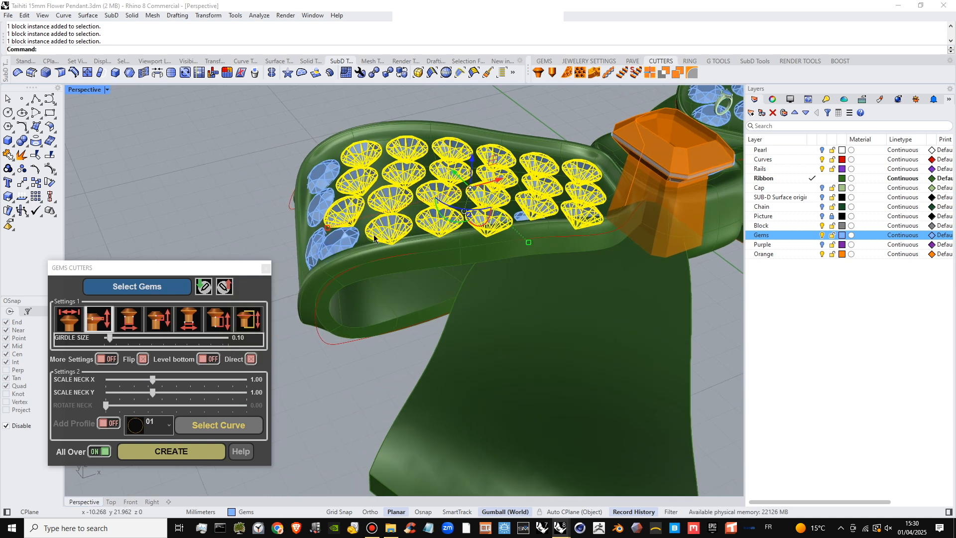
# - Add the gems at the loop's curled outer end and the small edge gem to the selection, excluding the stray curve
pyautogui.keyDown('shift'); pyautogui.click(345, 238); pyautogui.keyUp('shift')
pyautogui.keyDown('shift'); pyautogui.click(315, 244); pyautogui.keyUp('shift')
pyautogui.keyDown('shift'); pyautogui.click(318, 209); pyautogui.keyUp('shift')
pyautogui.keyDown('shift'); pyautogui.click(313, 176); pyautogui.keyUp('shift')
pyautogui.keyDown('shift'); pyautogui.click(317, 200); pyautogui.keyUp('shift')
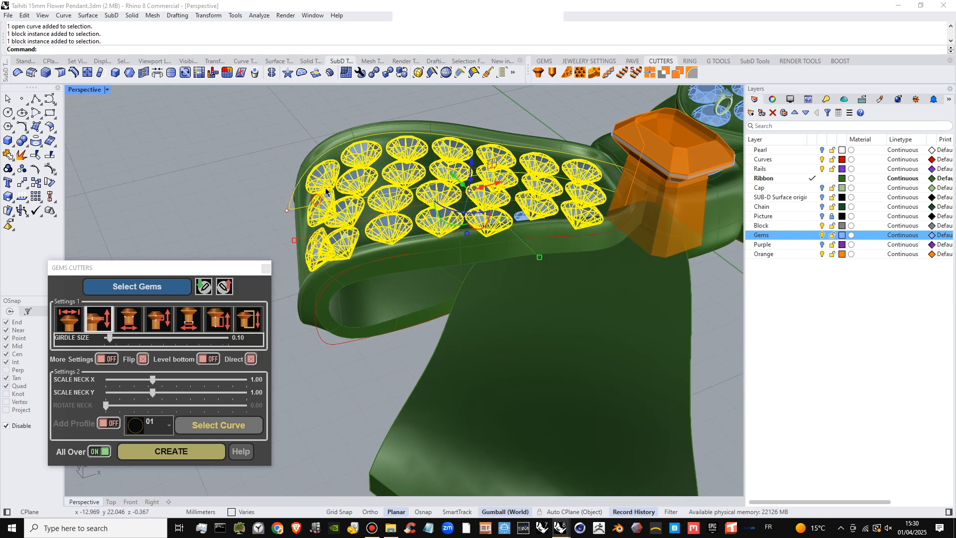
pyautogui.keyDown('ctrl'); pyautogui.click(319, 165); pyautogui.keyUp('ctrl')
pyautogui.keyDown('shift'); pyautogui.click(522, 215); pyautogui.keyUp('shift')
pyautogui.moveTo(478, 219); pyautogui.dragTo(439, 235, button='right')
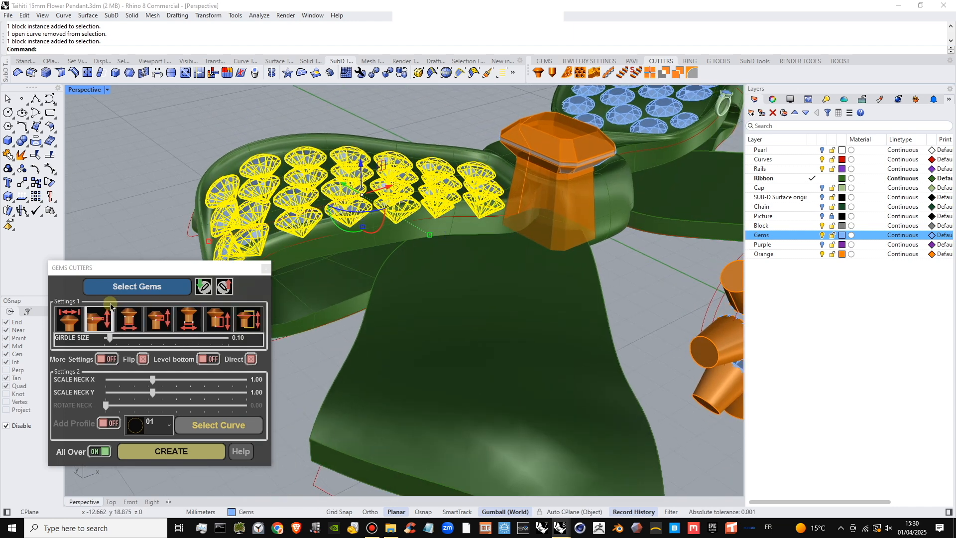
# - Load the selected left-loop gems into Gems Cutters and narrow the lower ends with Scale Lower at 0.53
pyautogui.click(131, 287)
pyautogui.moveTo(381, 245); pyautogui.dragTo(518, 253, button='right')
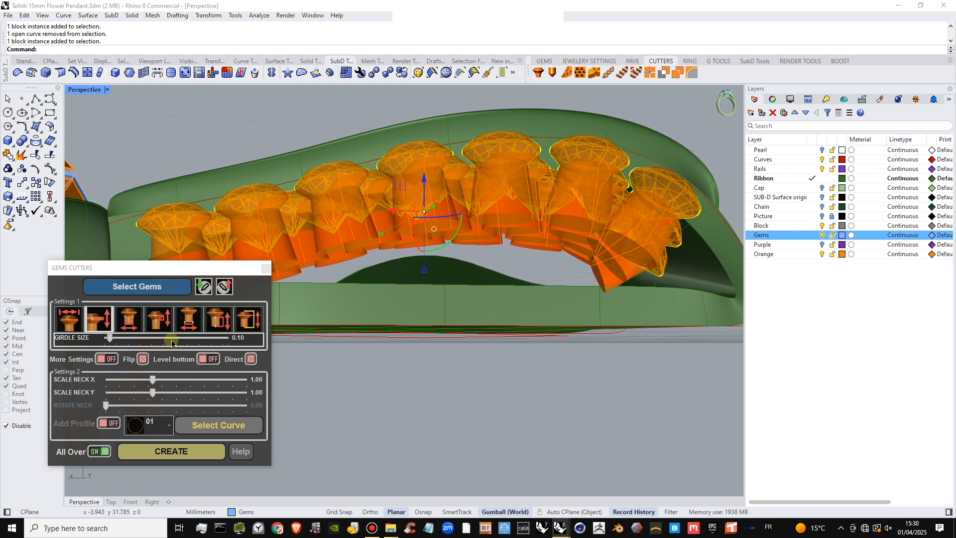
pyautogui.click(198, 324)
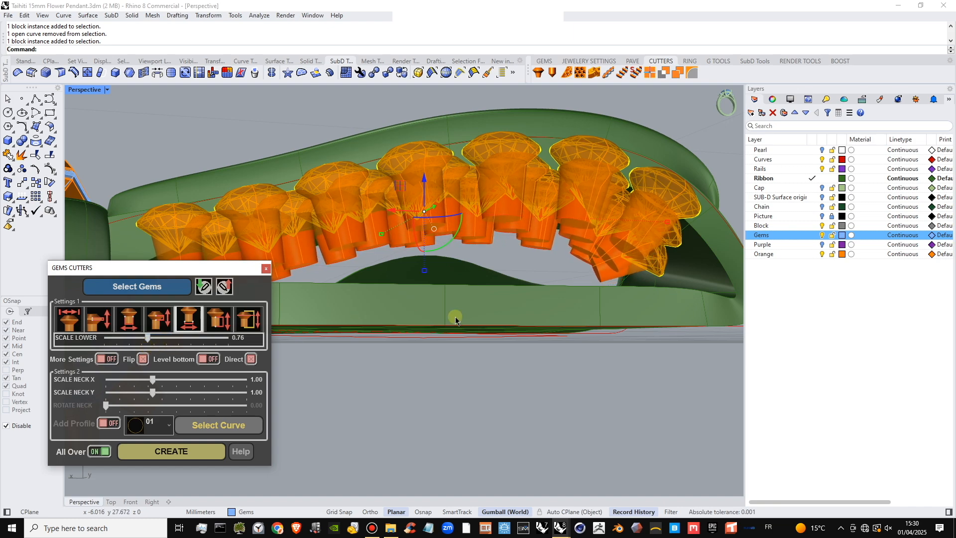
pyautogui.moveTo(415, 267)
pyautogui.mouseDown(button='right')
pyautogui.moveTo(176, 273)
pyautogui.moveTo(408, 271)
pyautogui.moveTo(393, 280)
pyautogui.moveTo(342, 279)
pyautogui.moveTo(429, 269)
pyautogui.mouseUp(button='right')
pyautogui.moveTo(147, 339); pyautogui.dragTo(132, 344)
pyautogui.moveTo(360, 307); pyautogui.dragTo(434, 326, button='right')
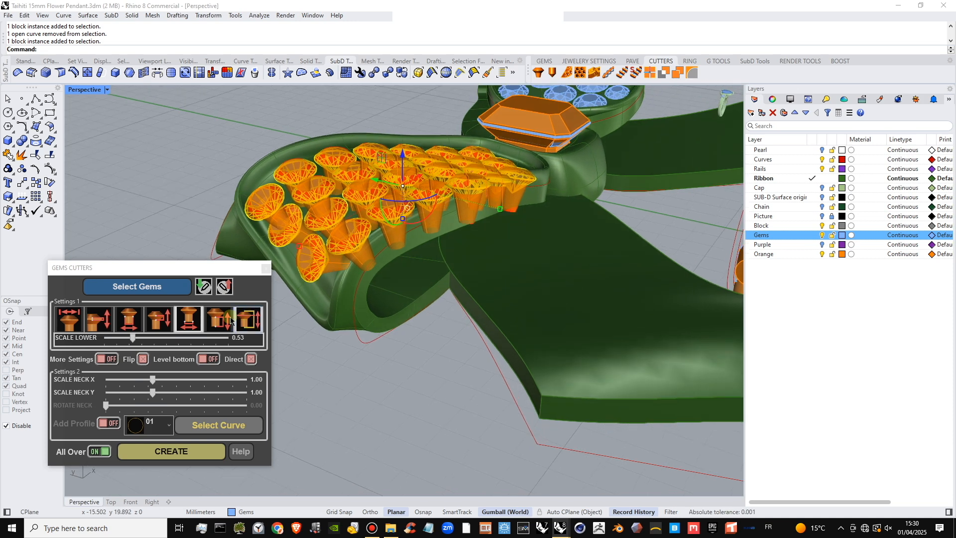
# - Create the cutters for the left-loop gems, close Gems Cutters and inspect the result near the knot
pyautogui.moveTo(305, 289); pyautogui.dragTo(294, 310, button='right')
pyautogui.click(172, 451)
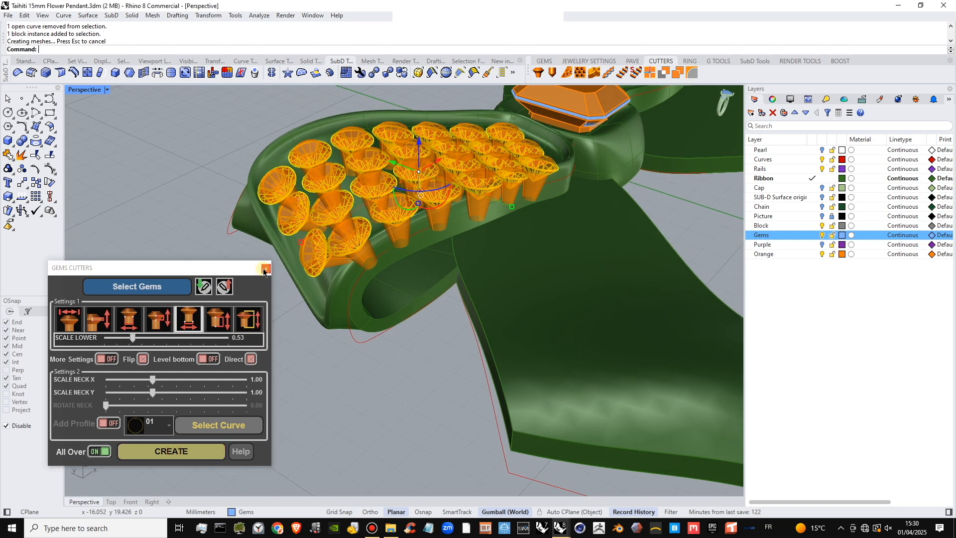
pyautogui.moveTo(366, 320); pyautogui.dragTo(414, 328, button='right')
pyautogui.scroll(5, 495, 156)
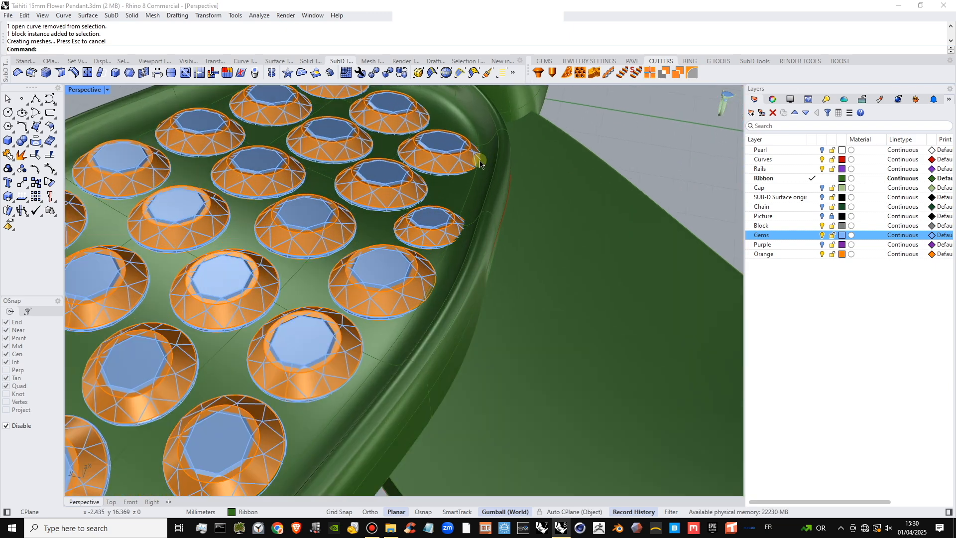
# - Delete the newly made cutters from the bow's left loop
pyautogui.scroll(-8, 463, 167)
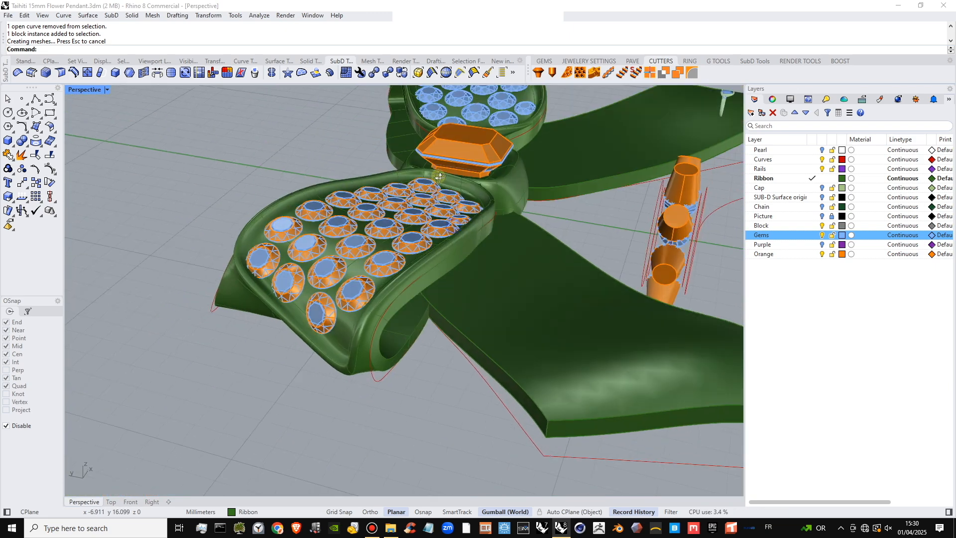
pyautogui.moveTo(417, 351); pyautogui.dragTo(434, 159, button='right')
pyautogui.click(399, 313)
pyautogui.press('Delete')
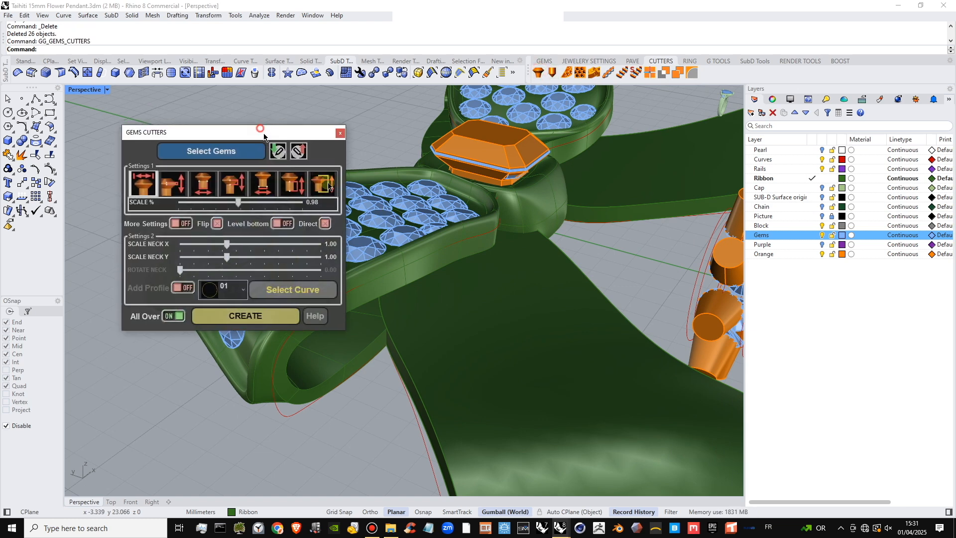
# - Move the reopened Gems Cutters dialog clear of the bow's left loop and hide the Curves layer
pyautogui.moveTo(254, 125); pyautogui.dragTo(589, 256)
pyautogui.click(473, 230)
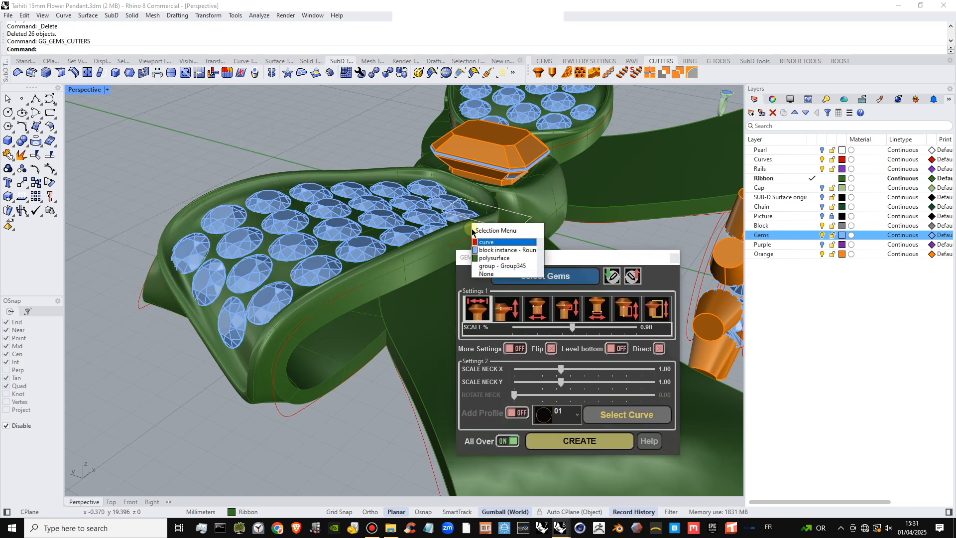
pyautogui.click(824, 160)
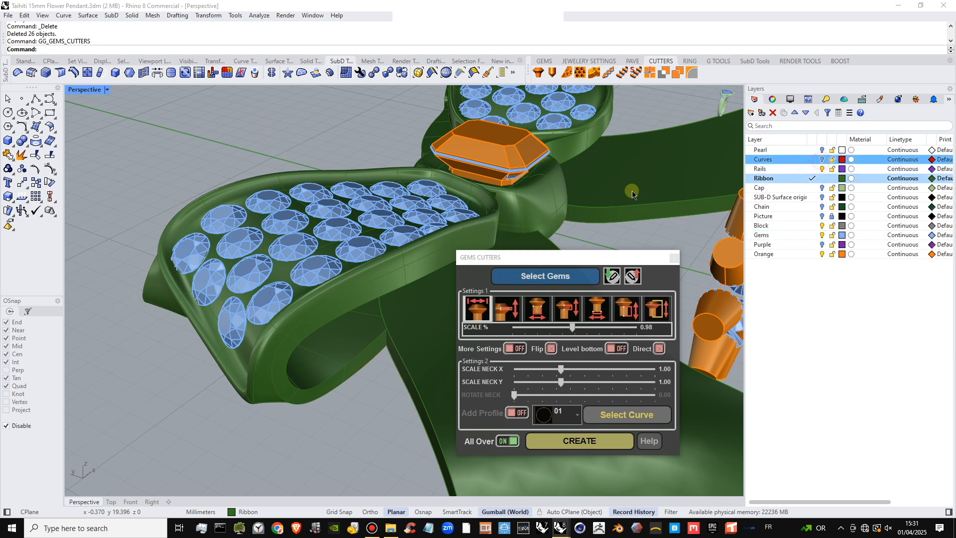
# - Select the first round gems beside the knot on the left loop, excluding the knot gem cutter
pyautogui.click(463, 211)
pyautogui.keyDown('shift'); pyautogui.click(447, 198); pyautogui.keyUp('shift')
pyautogui.keyDown('shift'); pyautogui.click(428, 188); pyautogui.keyUp('shift')
pyautogui.keyDown('shift'); pyautogui.click(437, 201); pyautogui.keyUp('shift')
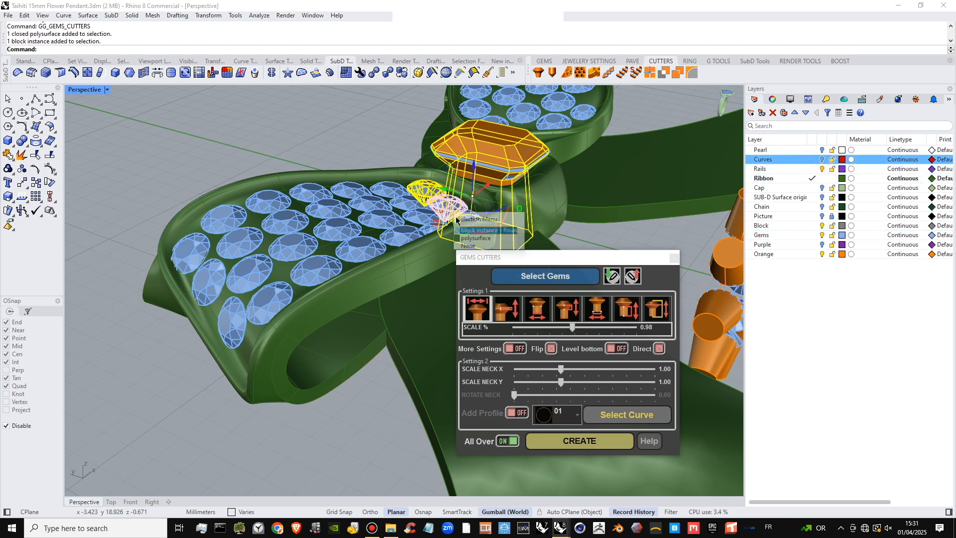
pyautogui.click(476, 232)
pyautogui.keyDown('ctrl'); pyautogui.click(482, 153); pyautogui.keyUp('ctrl')
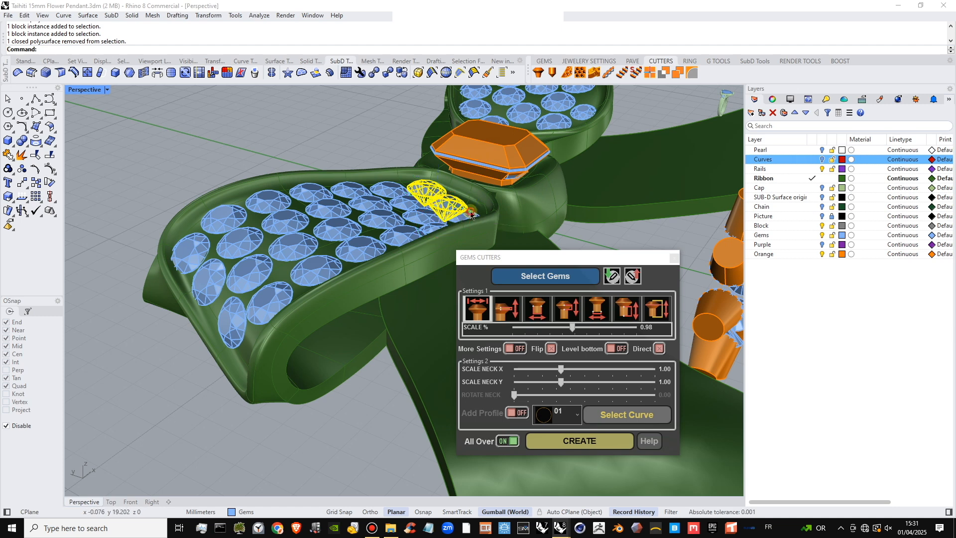
# - Add the remaining round gems in the rows nearest the knot, including the small edge gem, to the selection
pyautogui.scroll(4, 471, 216)
pyautogui.keyDown('shift'); pyautogui.click(461, 213); pyautogui.keyUp('shift')
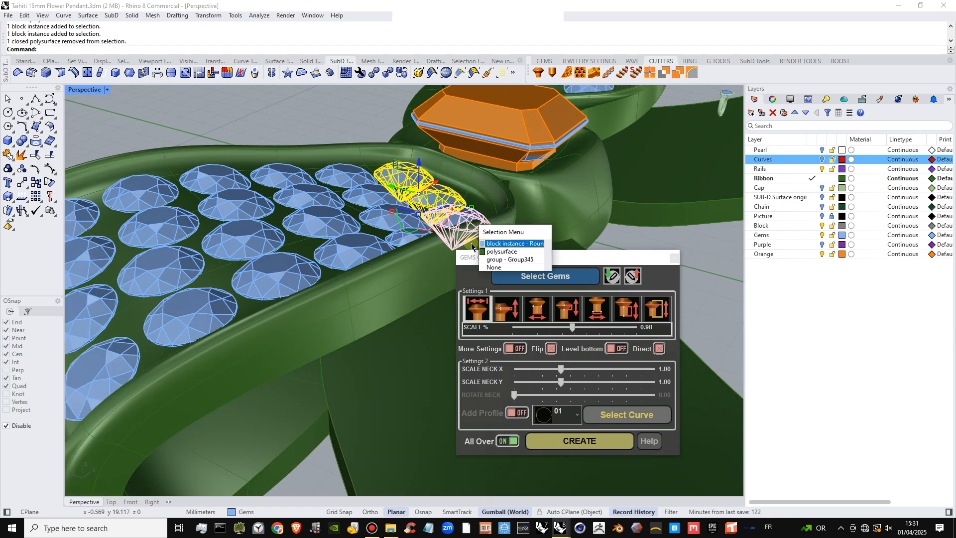
pyautogui.click(510, 244)
pyautogui.keyDown('shift'); pyautogui.click(399, 230); pyautogui.keyUp('shift')
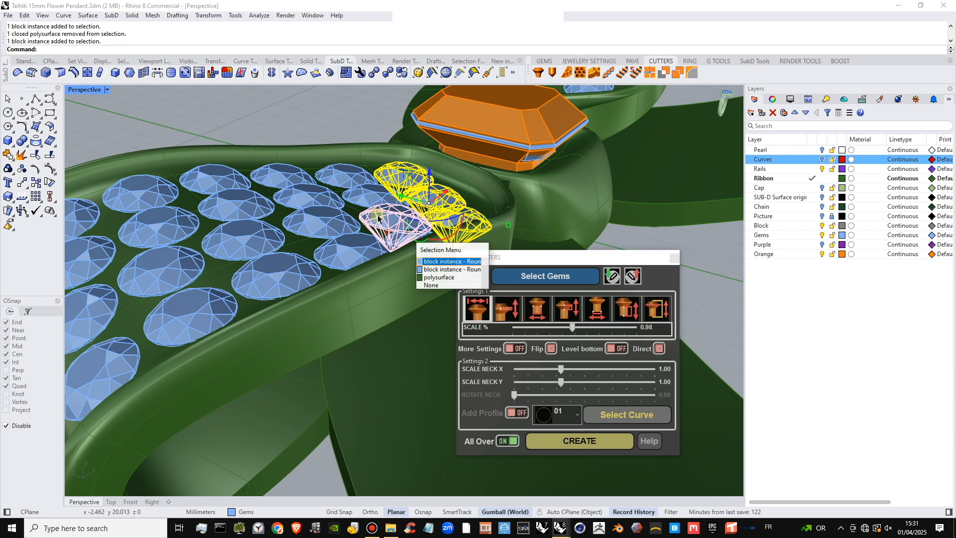
pyautogui.click(432, 261)
pyautogui.moveTo(421, 260); pyautogui.dragTo(417, 299, button='right')
pyautogui.keyDown('shift'); pyautogui.click(412, 200); pyautogui.keyUp('shift')
pyautogui.keyDown('shift'); pyautogui.click(363, 141); pyautogui.keyUp('shift')
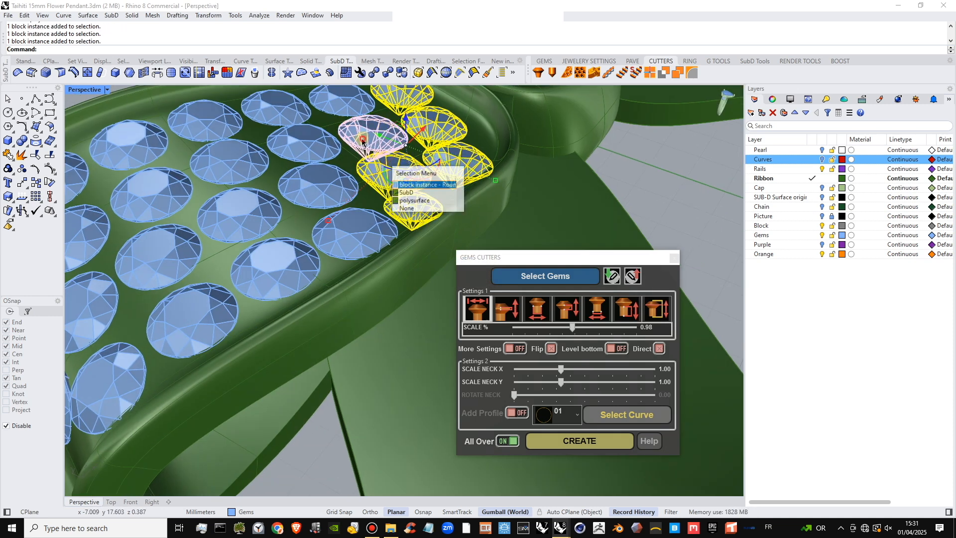
pyautogui.click(424, 184)
pyautogui.keyDown('shift'); pyautogui.click(342, 103); pyautogui.keyUp('shift')
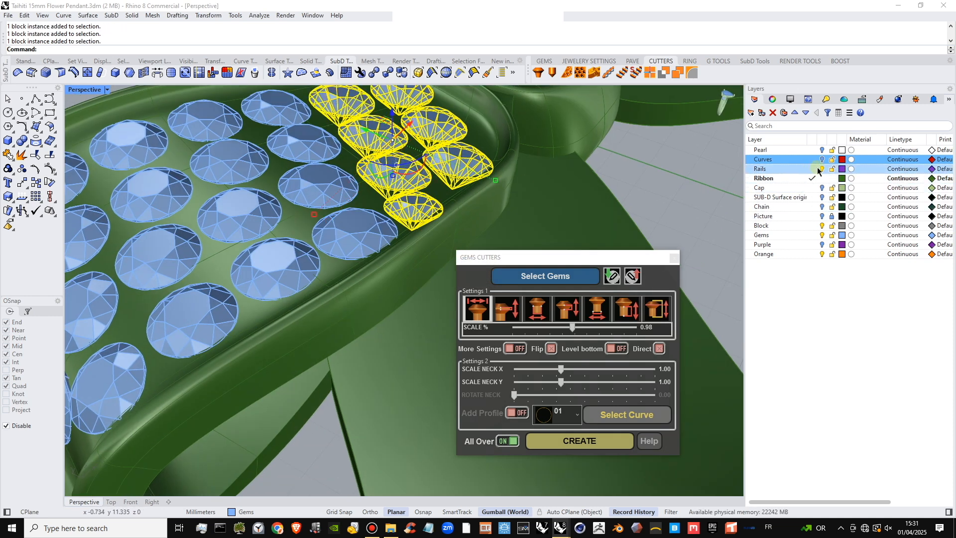
# - Make Gems the current layer and lock the Ribbon layer
pyautogui.click(813, 235)
pyautogui.click(832, 178)
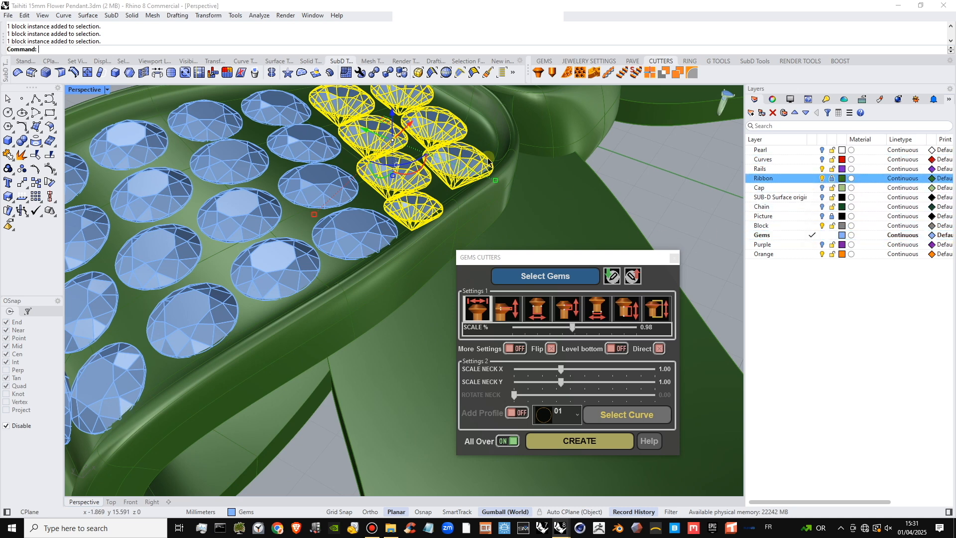
# - Add the round gems across the middle of the bow's left loop to the selection
pyautogui.scroll(-5, 489, 161)
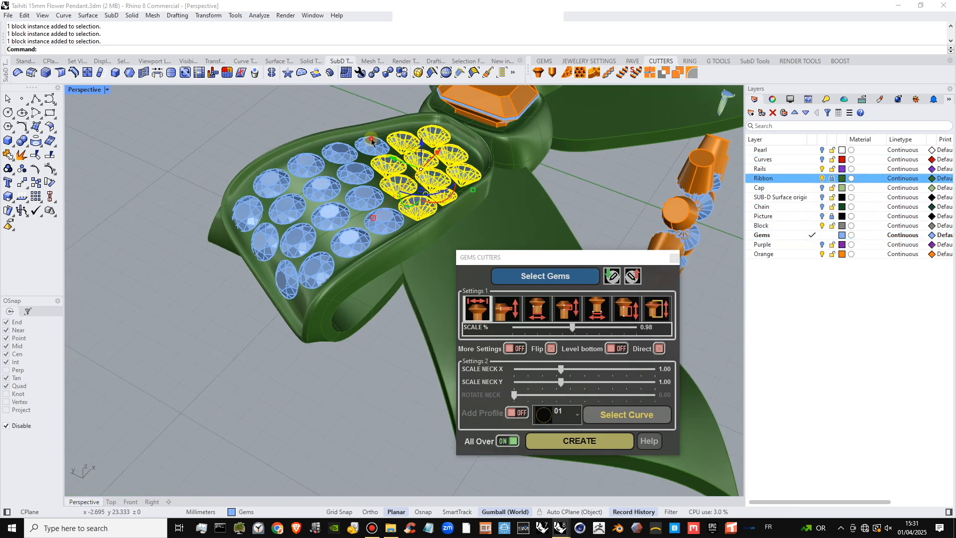
pyautogui.keyDown('shift'); pyautogui.click(371, 139); pyautogui.keyUp('shift')
pyautogui.keyDown('shift'); pyautogui.click(342, 151); pyautogui.keyUp('shift')
pyautogui.keyDown('shift'); pyautogui.click(351, 168); pyautogui.keyUp('shift')
pyautogui.keyDown('shift'); pyautogui.click(365, 198); pyautogui.keyUp('shift')
pyautogui.keyDown('shift'); pyautogui.click(377, 216); pyautogui.keyUp('shift')
pyautogui.keyDown('shift'); pyautogui.click(355, 240); pyautogui.keyUp('shift')
pyautogui.keyDown('shift'); pyautogui.click(331, 214); pyautogui.keyUp('shift')
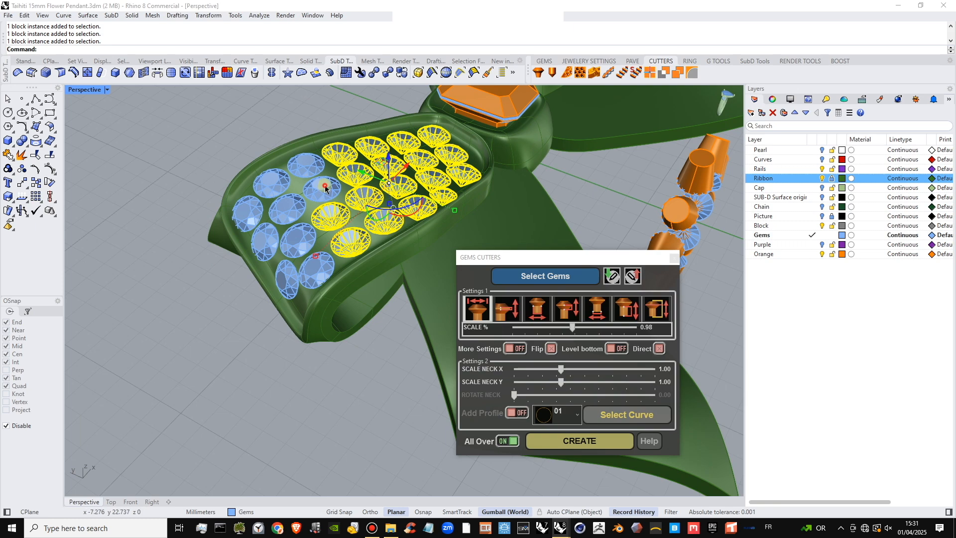
# - Add the round gems toward the left loop's curled outer end to complete the selection
pyautogui.keyDown('shift'); pyautogui.click(325, 188); pyautogui.keyUp('shift')
pyautogui.keyDown('shift'); pyautogui.click(305, 165); pyautogui.keyUp('shift')
pyautogui.keyDown('shift'); pyautogui.click(272, 184); pyautogui.keyUp('shift')
pyautogui.keyDown('shift'); pyautogui.click(288, 209); pyautogui.keyUp('shift')
pyautogui.keyDown('shift'); pyautogui.click(298, 240); pyautogui.keyUp('shift')
pyautogui.keyDown('shift'); pyautogui.click(316, 271); pyautogui.keyUp('shift')
pyautogui.keyDown('shift'); pyautogui.click(283, 279); pyautogui.keyUp('shift')
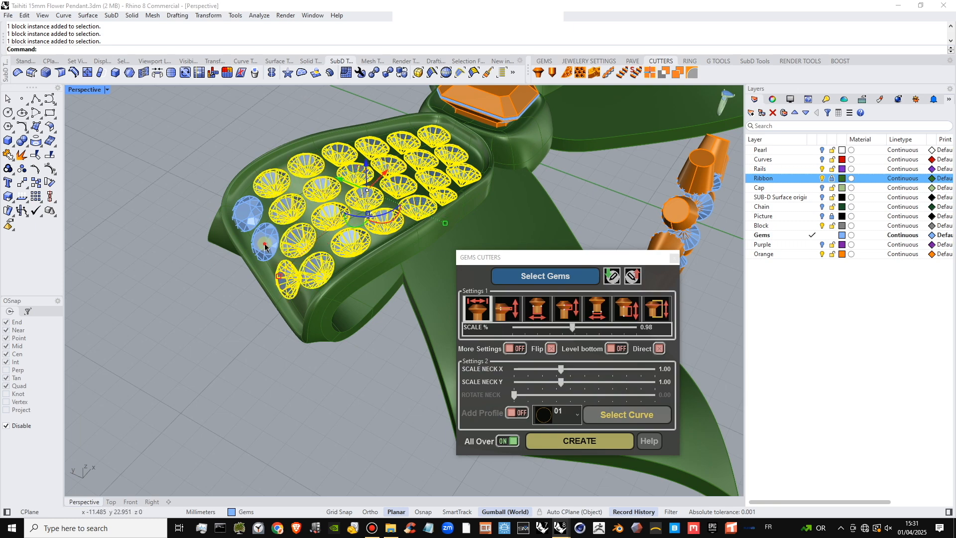
pyautogui.keyDown('shift'); pyautogui.click(265, 246); pyautogui.keyUp('shift')
pyautogui.keyDown('shift'); pyautogui.click(247, 214); pyautogui.keyUp('shift')
# - Load the selected left-loop gems into Gems Cutters and set Scale % to 0.99
pyautogui.click(559, 280)
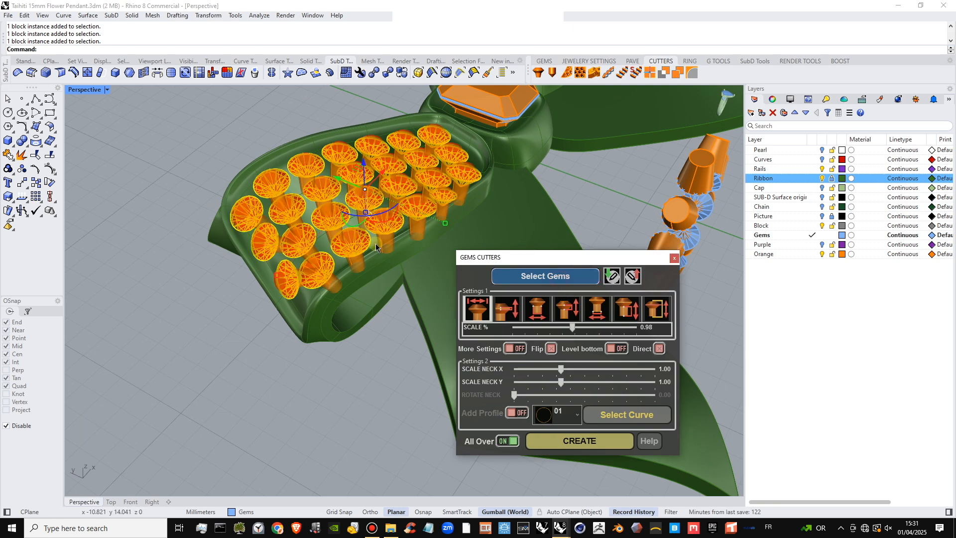
pyautogui.moveTo(408, 280); pyautogui.dragTo(364, 269, button='right')
pyautogui.scroll(5, 398, 284)
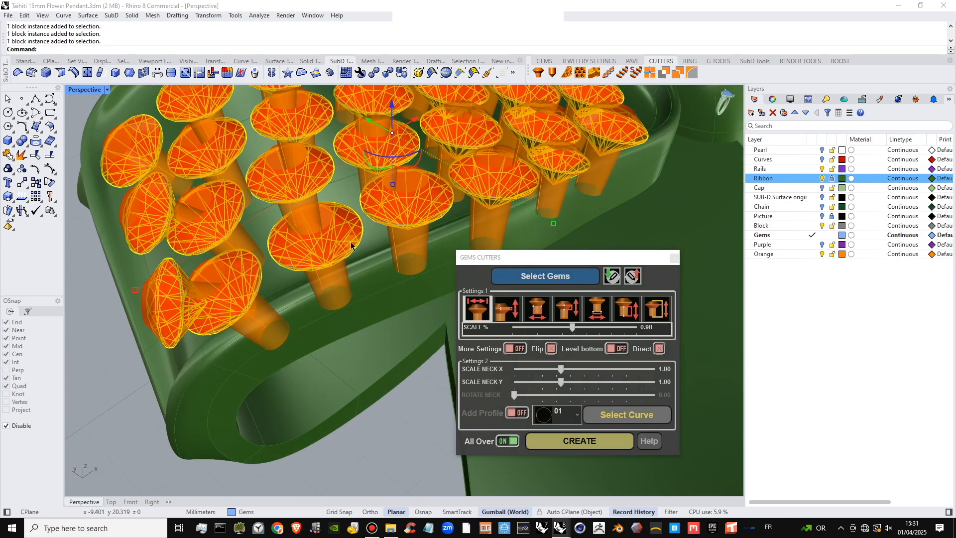
pyautogui.moveTo(584, 224); pyautogui.dragTo(566, 231, button='right')
pyautogui.scroll(7, 568, 188)
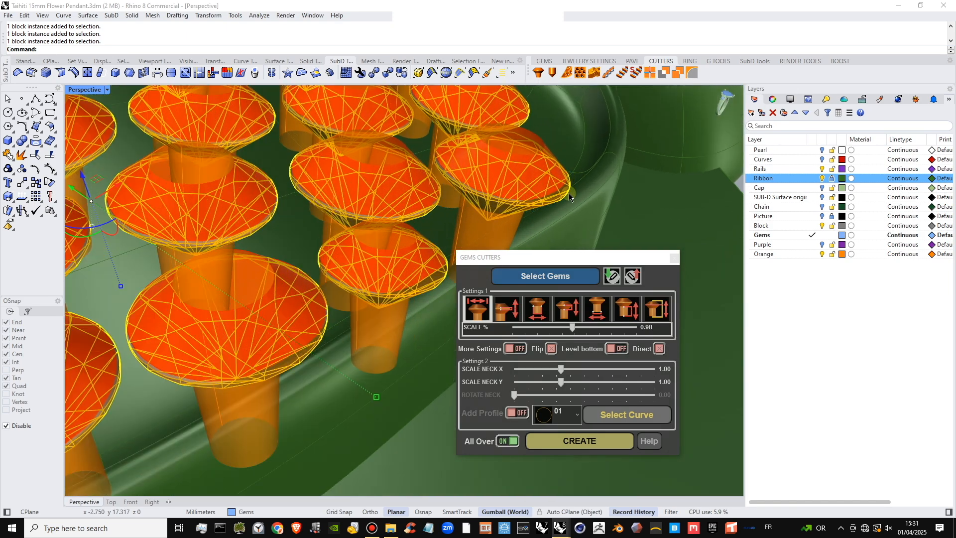
pyautogui.scroll(-3, 569, 222)
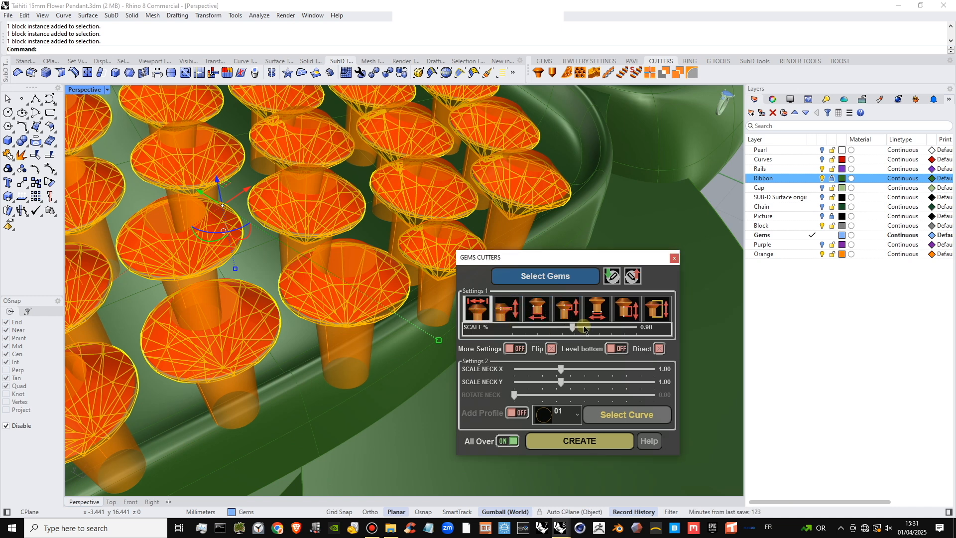
pyautogui.moveTo(573, 329)
pyautogui.mouseDown()
pyautogui.moveTo(585, 331)
pyautogui.moveTo(576, 333)
pyautogui.mouseUp()
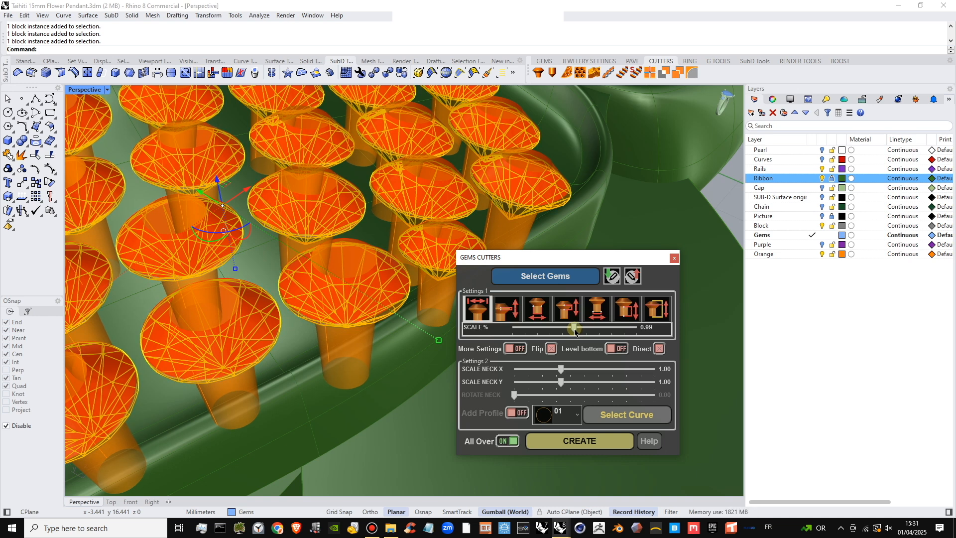
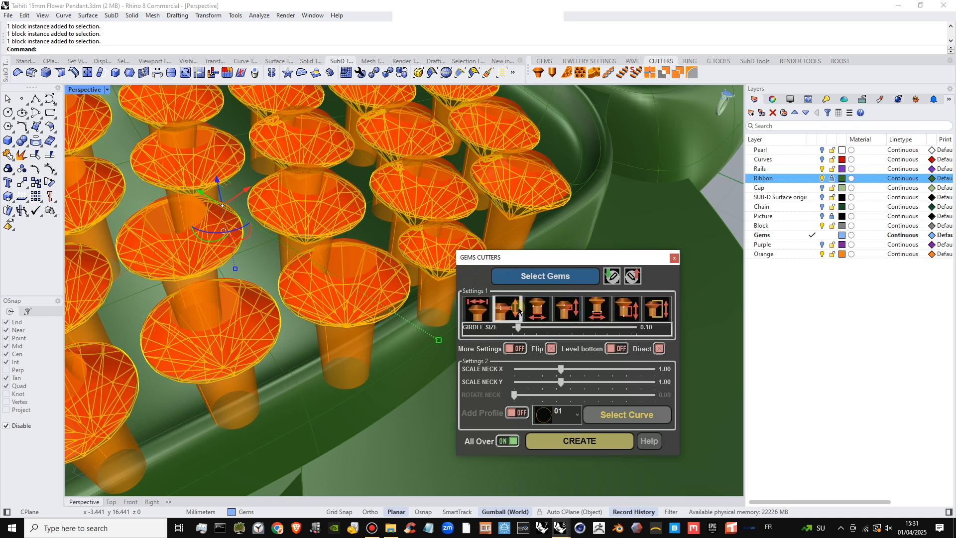
# - Set the left-loop cutters' Girdle Size to 0.33 and Z Offset to 0.14
pyautogui.moveTo(523, 328); pyautogui.dragTo(530, 330)
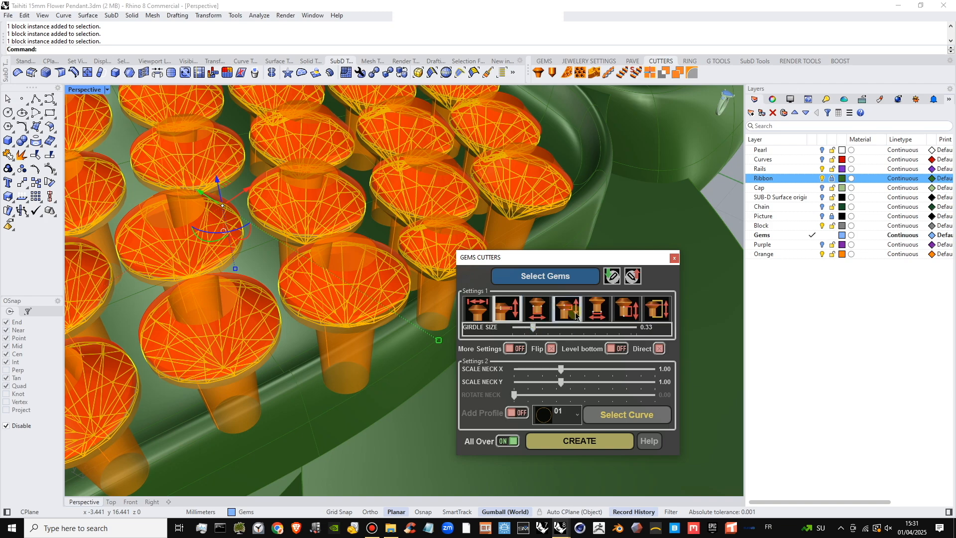
pyautogui.click(657, 311)
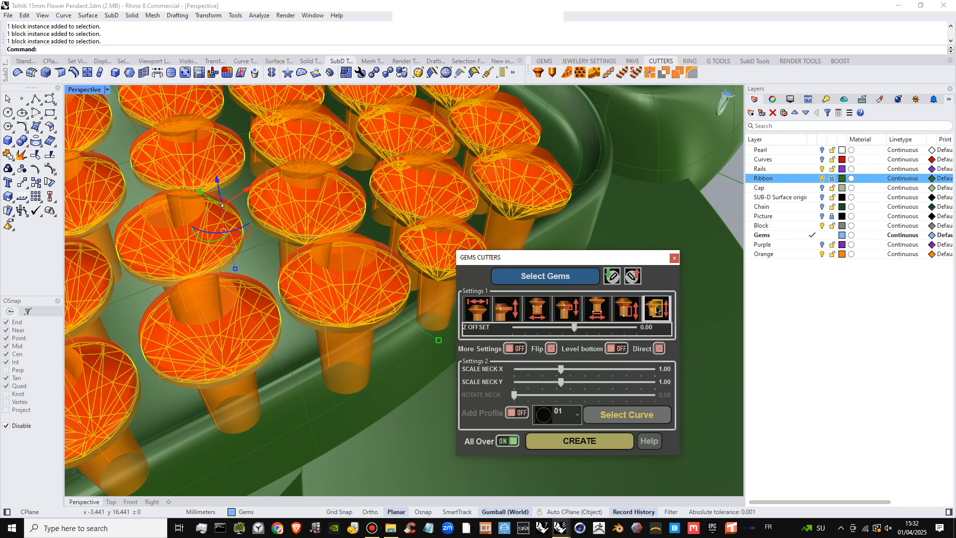
pyautogui.moveTo(411, 252); pyautogui.dragTo(656, 329, button='right')
pyautogui.moveTo(575, 329); pyautogui.dragTo(579, 330)
pyautogui.moveTo(402, 253); pyautogui.dragTo(551, 363, button='right')
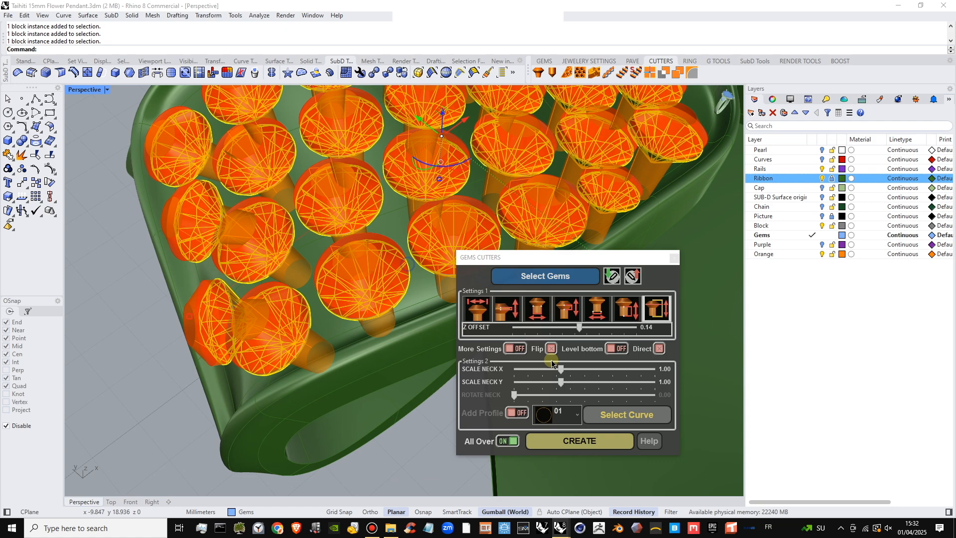
# - Create the left-loop cutters with the adjusted settings and close Gems Cutters
pyautogui.click(591, 439)
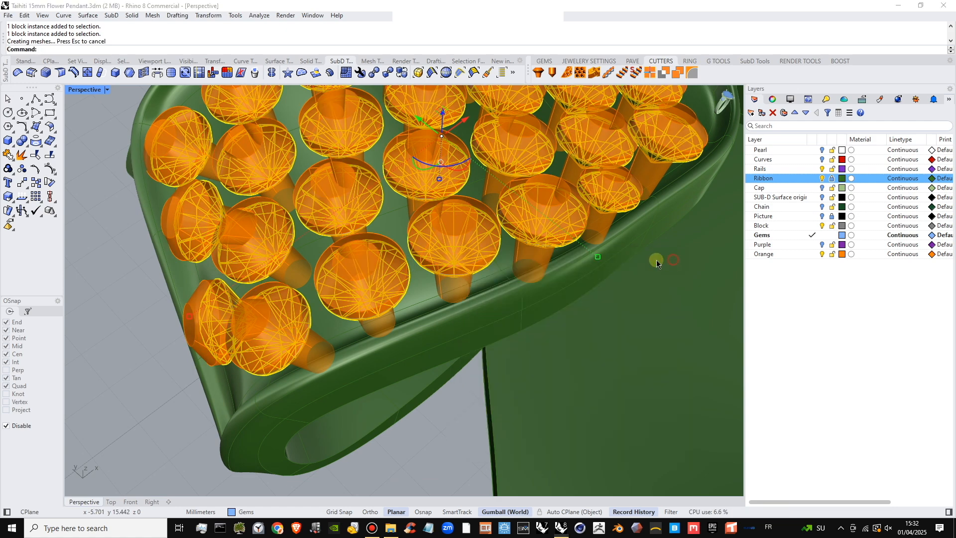
pyautogui.scroll(5, 581, 226)
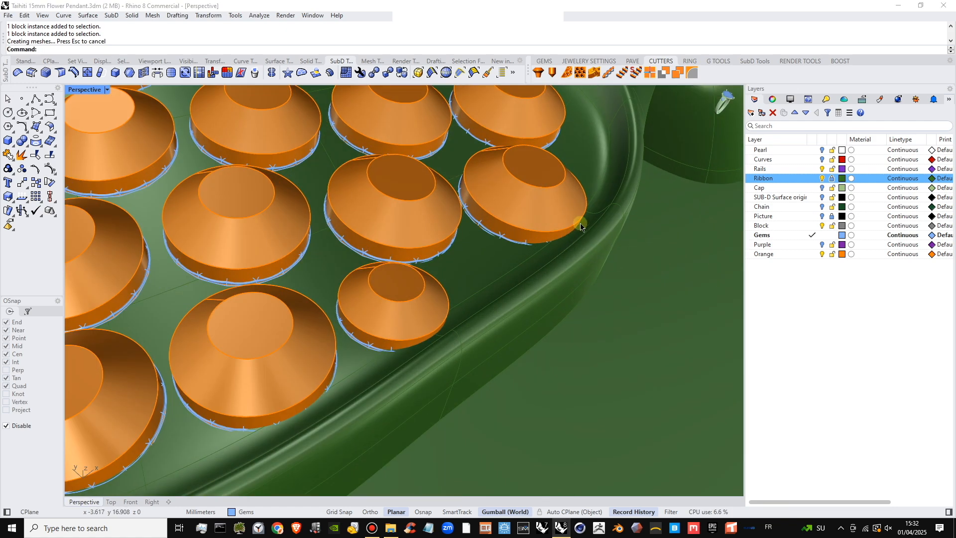
pyautogui.scroll(-7, 578, 232)
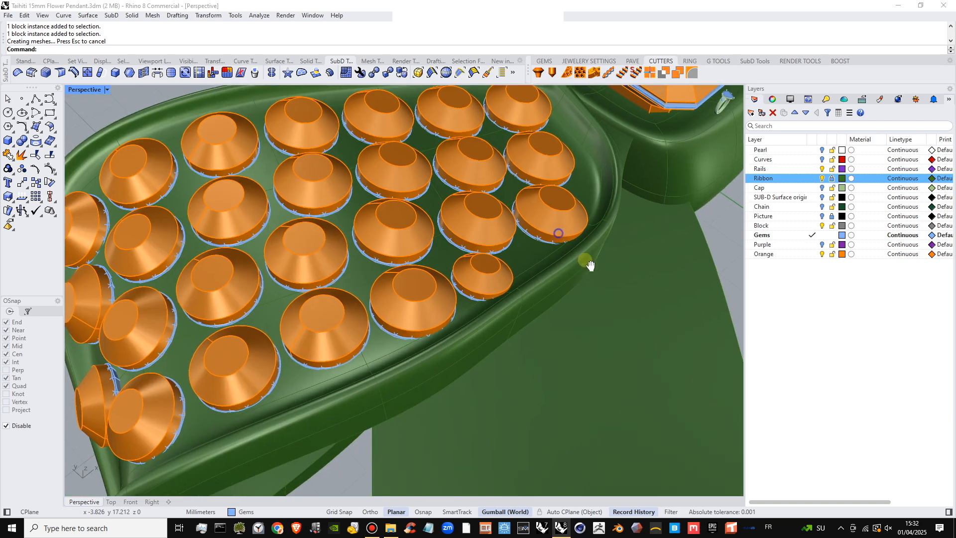
# - Reopen Gems Cutters and load all 24 round gems of the bow's right loop
pyautogui.moveTo(420, 279); pyautogui.dragTo(458, 272, button='right')
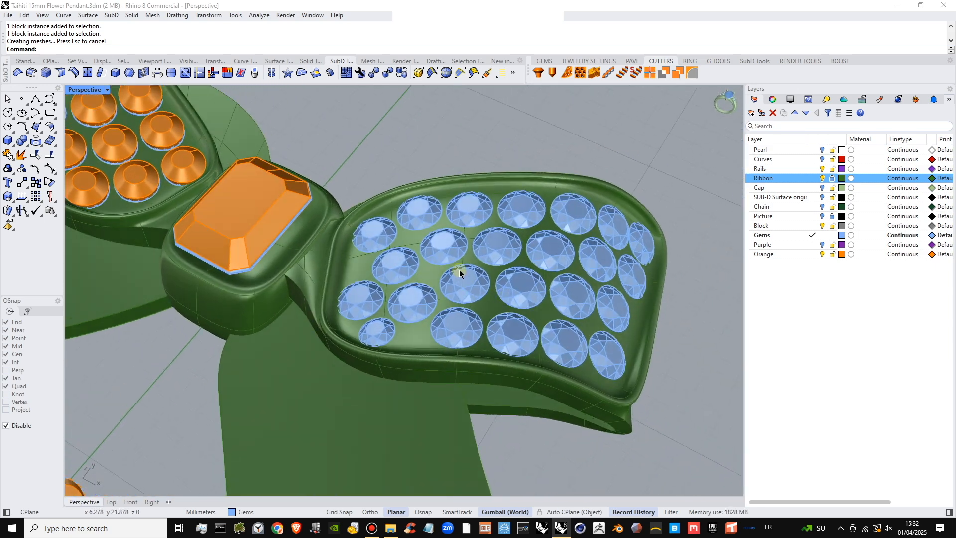
pyautogui.scroll(4, 458, 272)
pyautogui.scroll(-3, 354, 201)
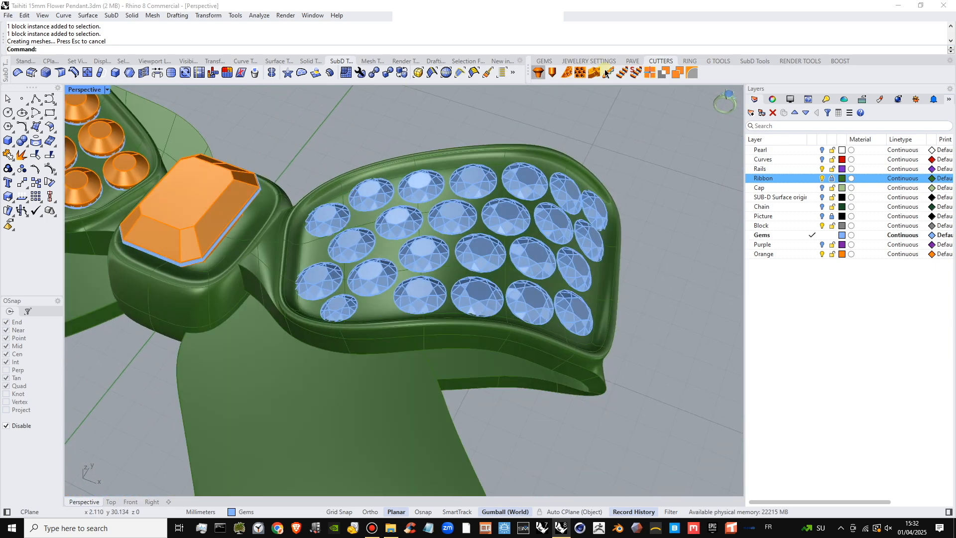
pyautogui.click(541, 73)
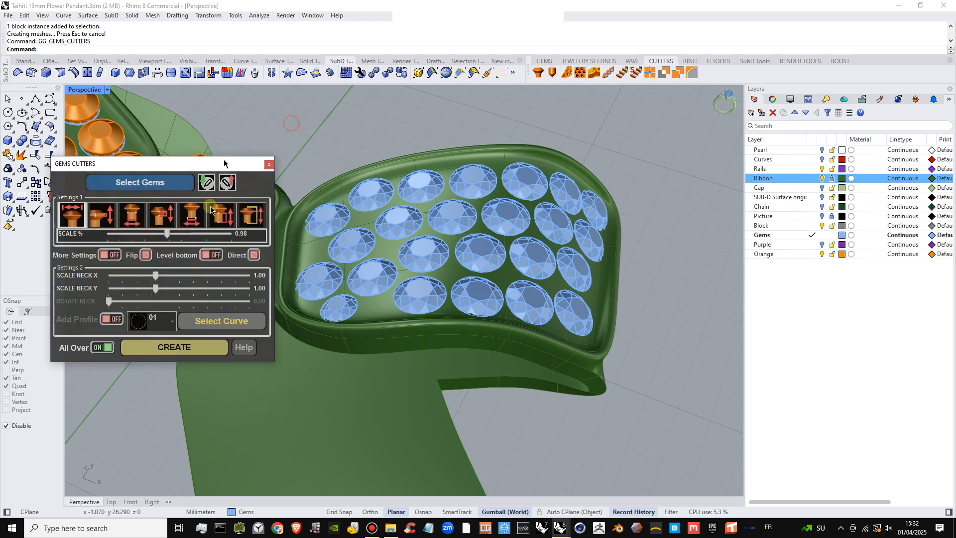
pyautogui.moveTo(285, 128); pyautogui.dragTo(642, 369)
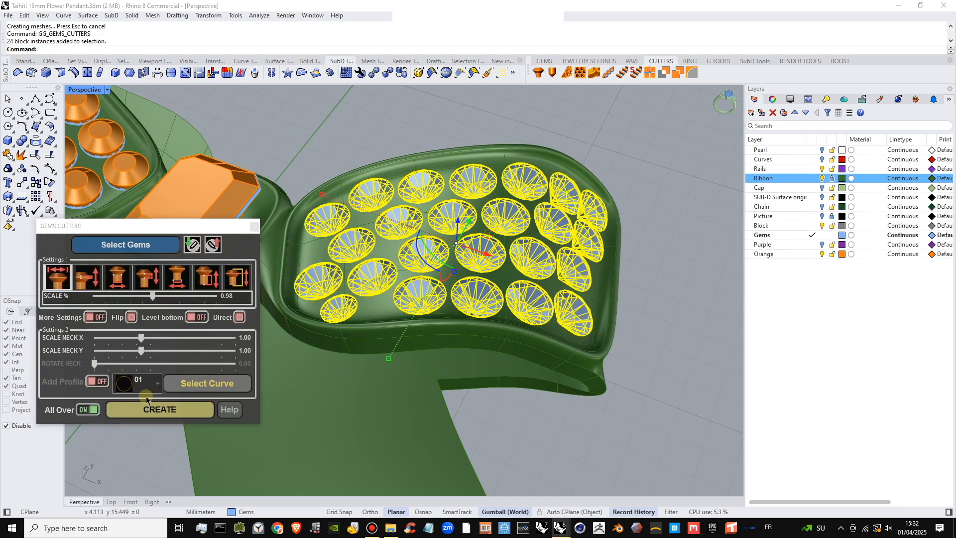
pyautogui.click(132, 253)
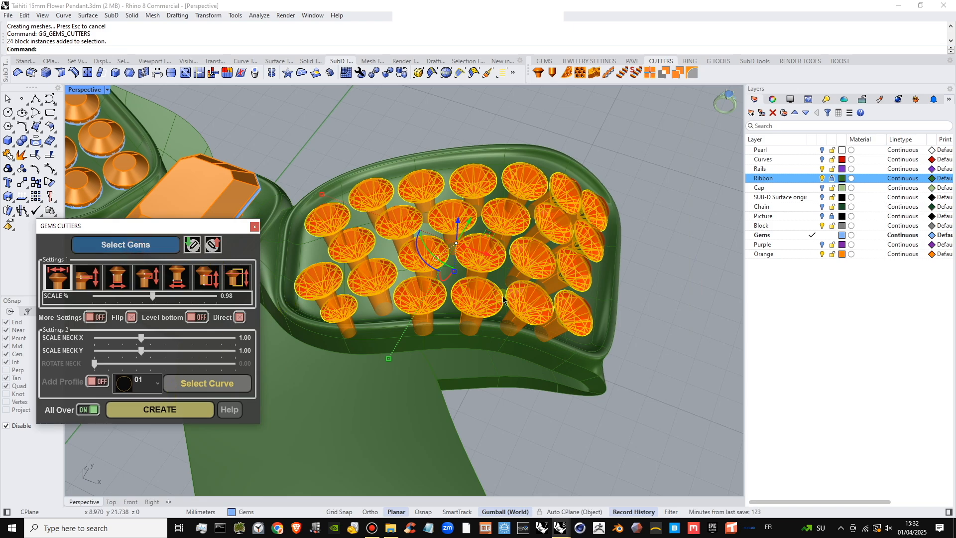
# - Set the right-loop cutters' Girdle Size to 0.31
pyautogui.moveTo(503, 300); pyautogui.dragTo(460, 249, button='right')
pyautogui.scroll(8, 553, 365)
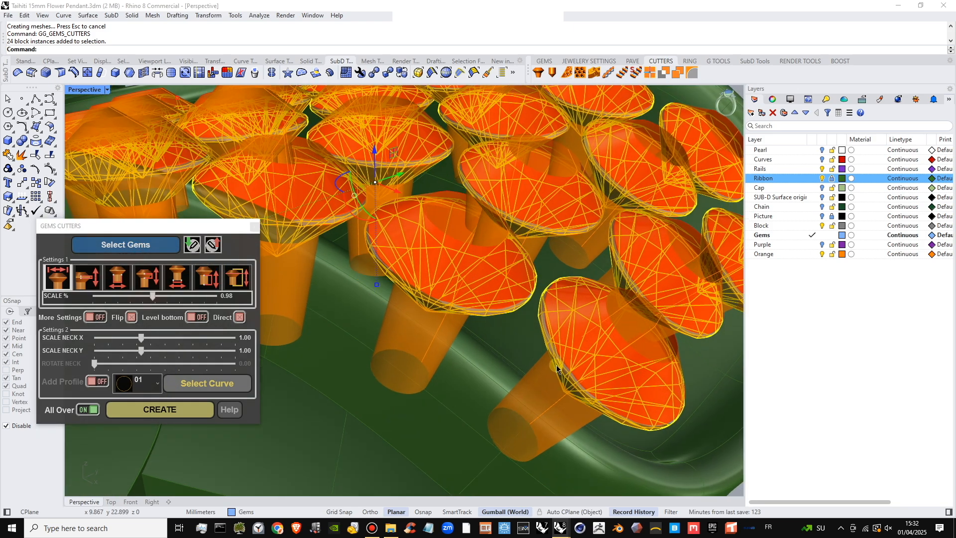
pyautogui.click(97, 280)
pyautogui.moveTo(100, 298); pyautogui.dragTo(111, 297)
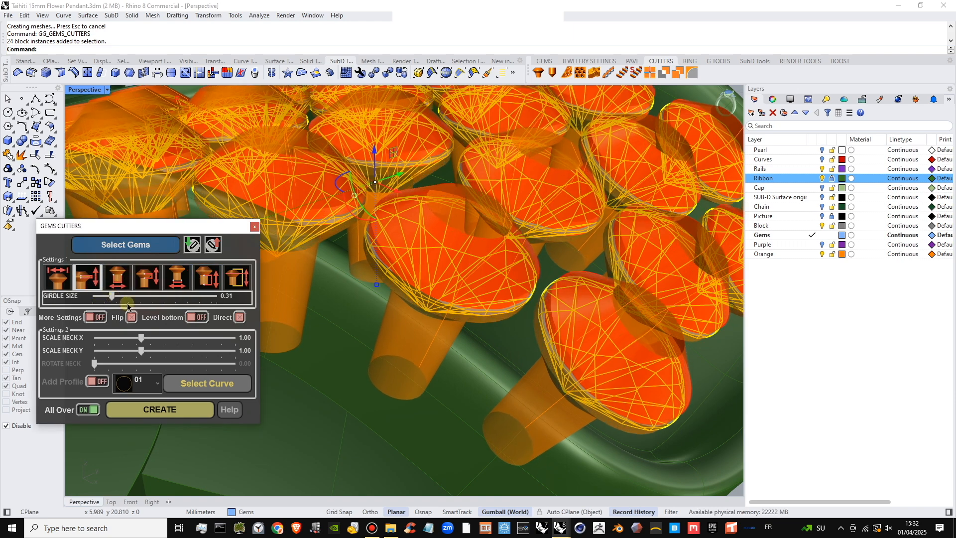
# - Set the right-loop cutters' Z Offset to 0.11, create the cutters and close Gems Cutters
pyautogui.click(234, 283)
pyautogui.moveTo(572, 342); pyautogui.dragTo(583, 287, button='right')
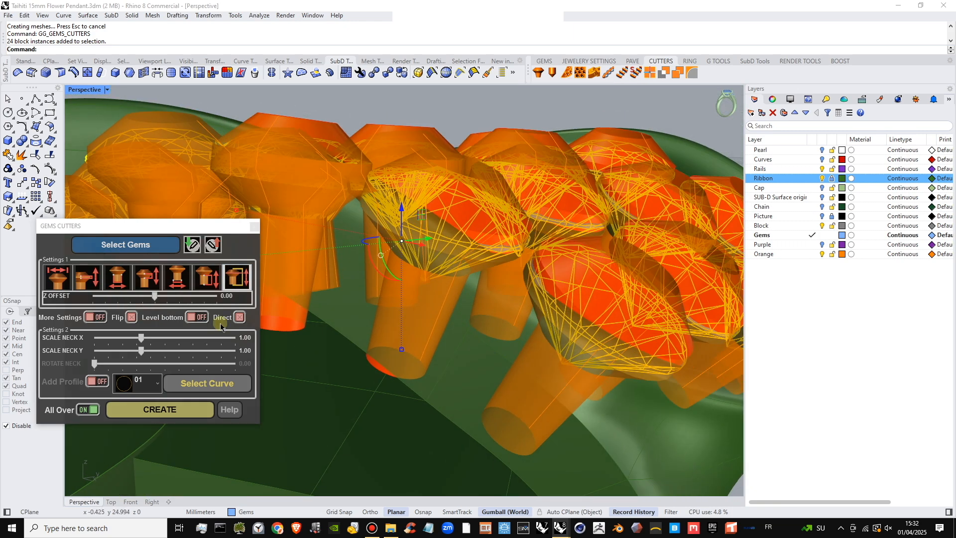
pyautogui.moveTo(154, 297); pyautogui.dragTo(157, 298)
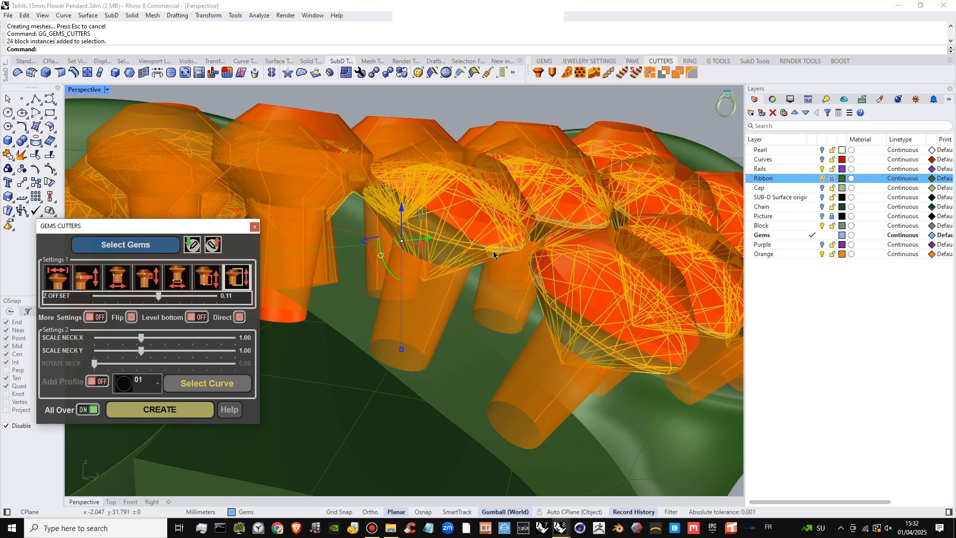
pyautogui.moveTo(627, 356); pyautogui.dragTo(320, 340, button='right')
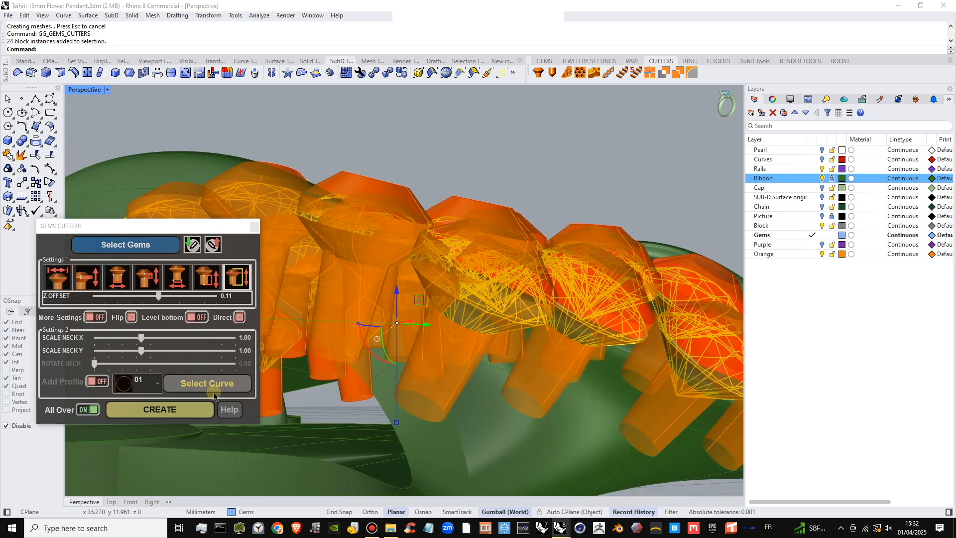
pyautogui.click(161, 411)
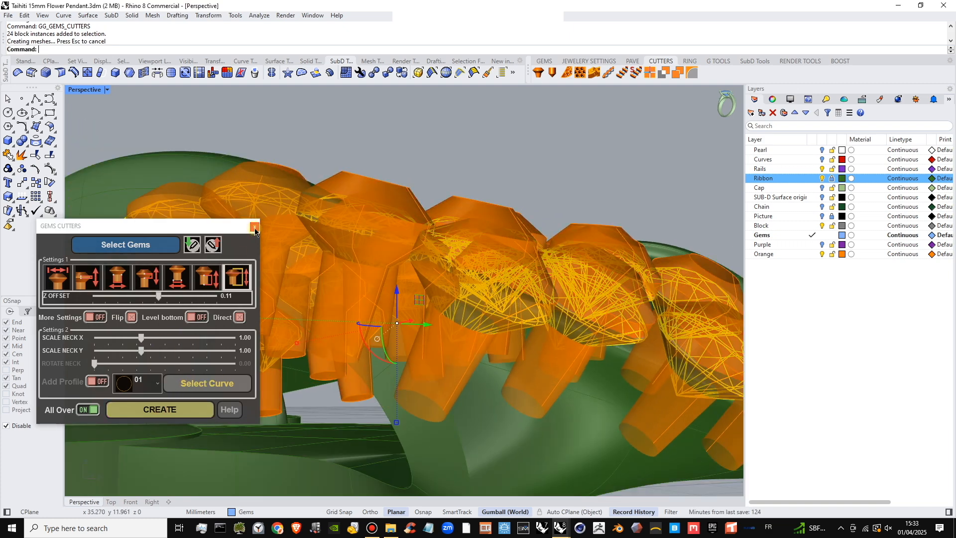
# - Raise and shrink the bottom edge of the outermost cutter inside the bow loop so it clears the ribbon wall
pyautogui.moveTo(500, 149); pyautogui.dragTo(301, 306, button='right')
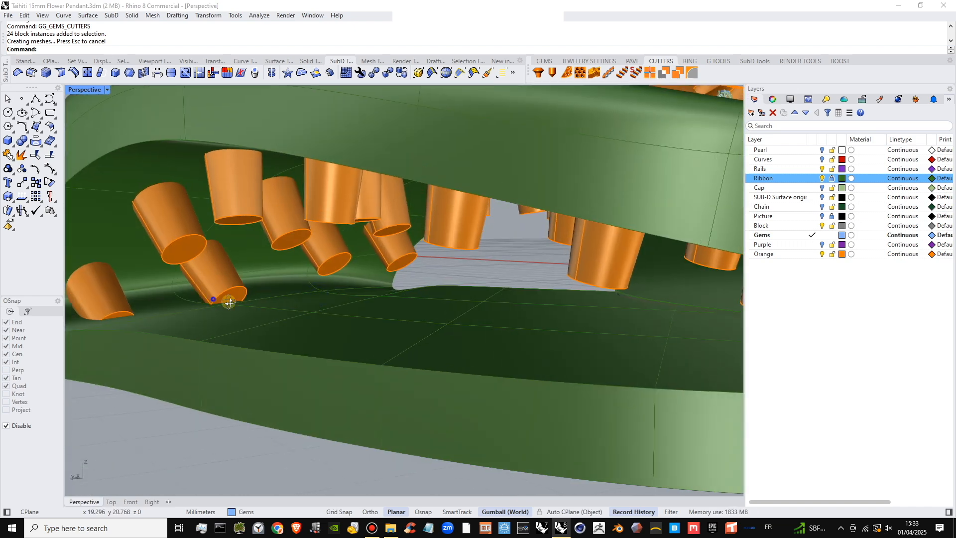
pyautogui.moveTo(229, 302); pyautogui.dragTo(365, 295, button='right')
pyautogui.scroll(10, 410, 317)
pyautogui.keyDown('ctrl'); pyautogui.keyDown('shift'); pyautogui.click(368, 298); pyautogui.keyUp('shift'); pyautogui.keyUp('ctrl')
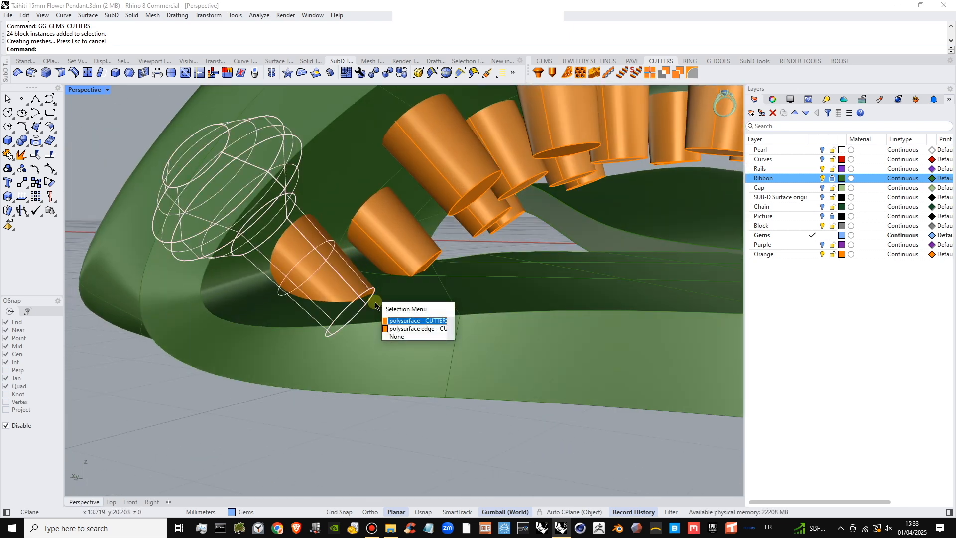
pyautogui.click(393, 329)
pyautogui.scroll(2, 345, 299)
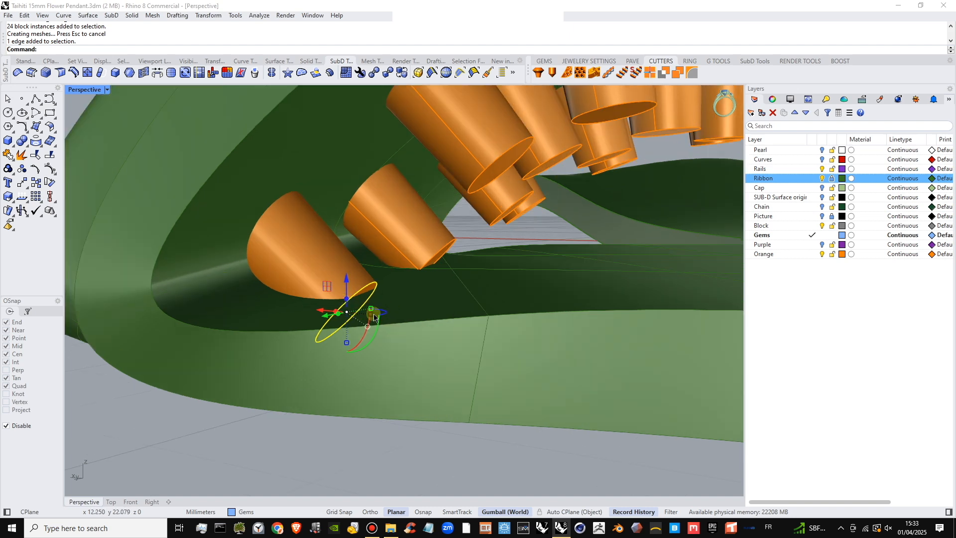
pyautogui.moveTo(358, 316); pyautogui.dragTo(360, 248)
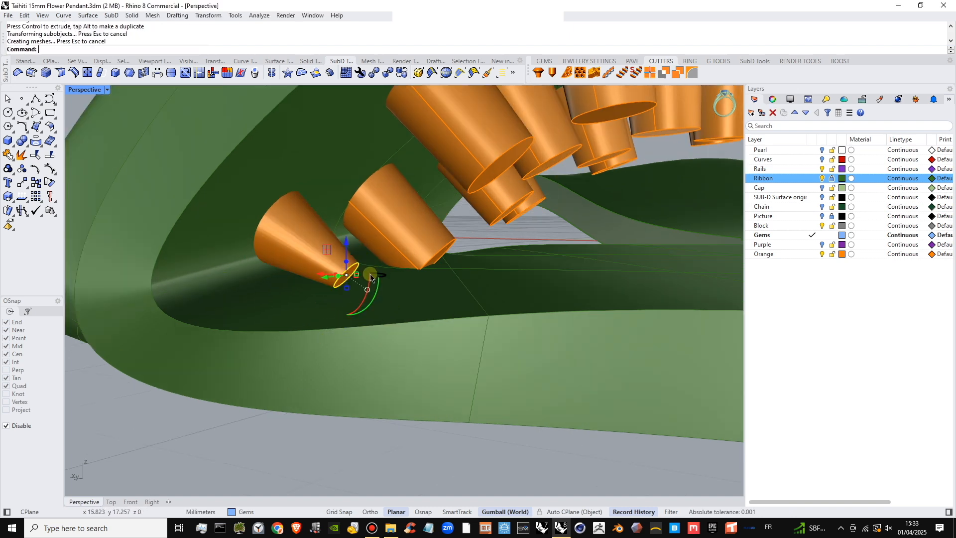
# - Shrink the bottom edge of the neighbouring cutter inside the same loop and clear the selection
pyautogui.moveTo(388, 277); pyautogui.dragTo(483, 262, button='right')
pyautogui.keyDown('ctrl'); pyautogui.keyDown('shift'); pyautogui.click(467, 261); pyautogui.keyUp('shift'); pyautogui.keyUp('ctrl')
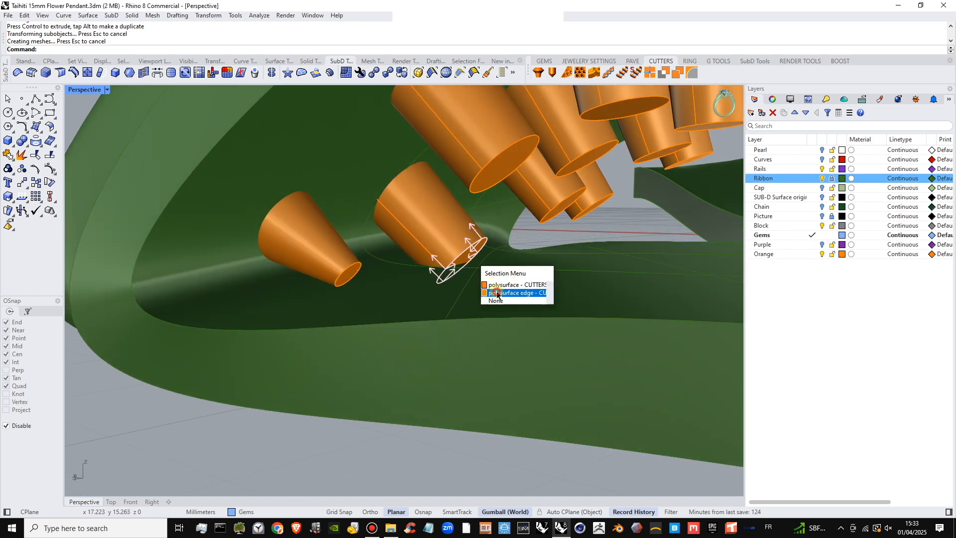
pyautogui.click(493, 284)
pyautogui.moveTo(482, 262); pyautogui.dragTo(464, 228)
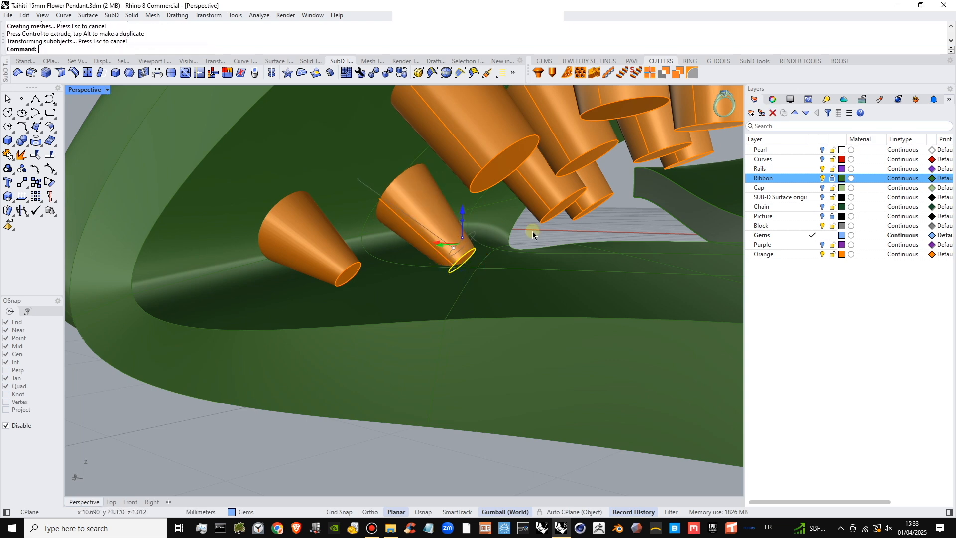
pyautogui.click(533, 231)
# - Unlock the Ribbon layer and turn on the Cap and Purple layers
pyautogui.scroll(-5, 433, 246)
pyautogui.moveTo(433, 245); pyautogui.dragTo(470, 312, button='right')
pyautogui.scroll(-4, 423, 286)
pyautogui.scroll(-4, 471, 312)
pyautogui.moveTo(339, 244); pyautogui.dragTo(520, 282, button='right')
pyautogui.scroll(2, 422, 291)
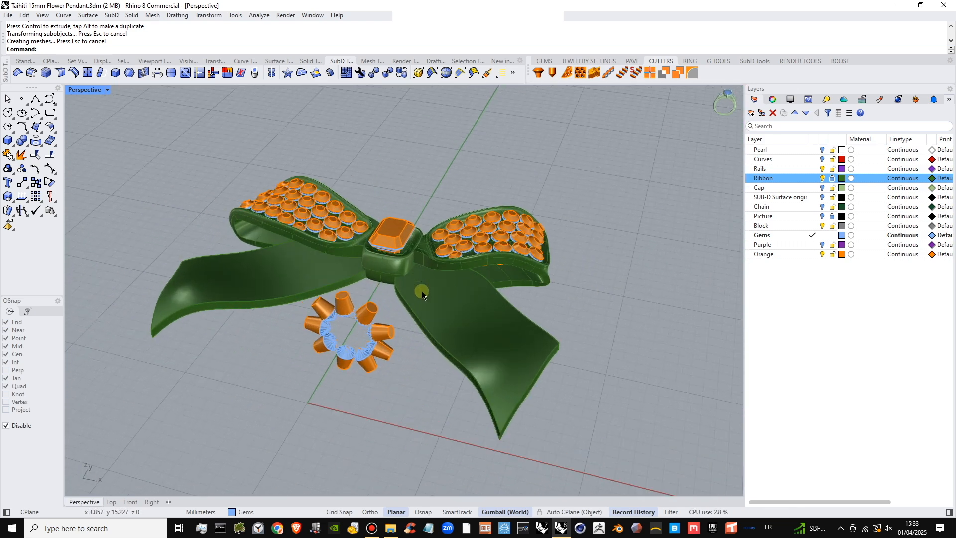
pyautogui.moveTo(422, 291); pyautogui.dragTo(452, 293, button='right')
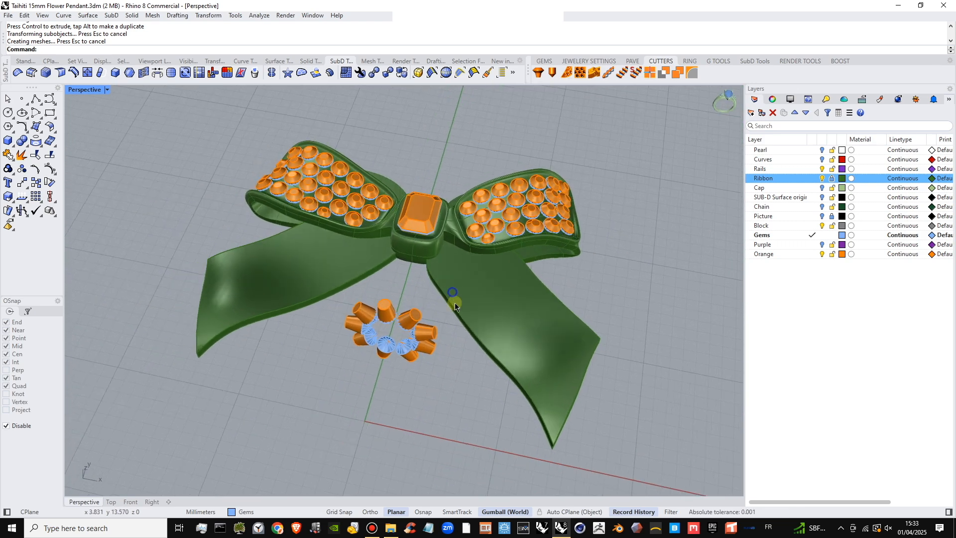
pyautogui.click(821, 188)
pyautogui.moveTo(540, 309); pyautogui.dragTo(671, 266, button='right')
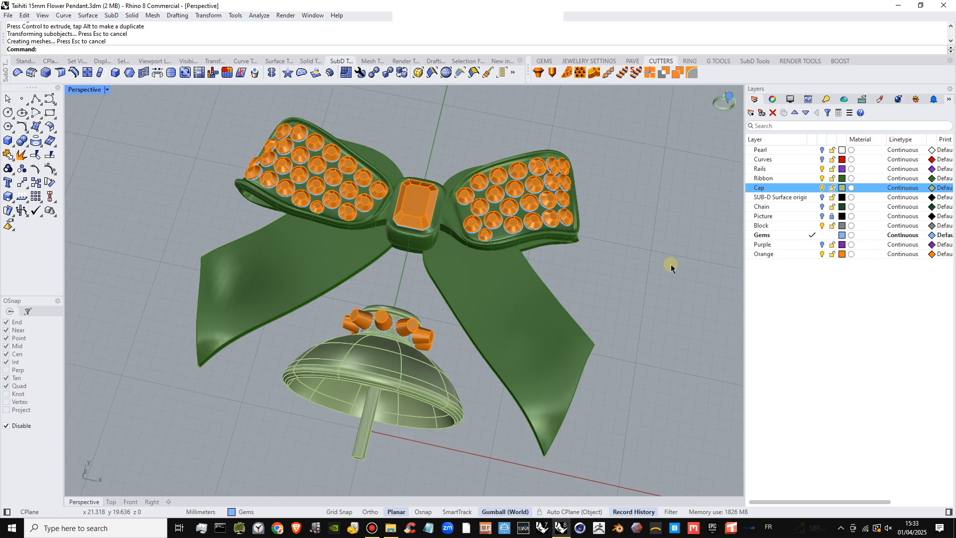
pyautogui.click(822, 245)
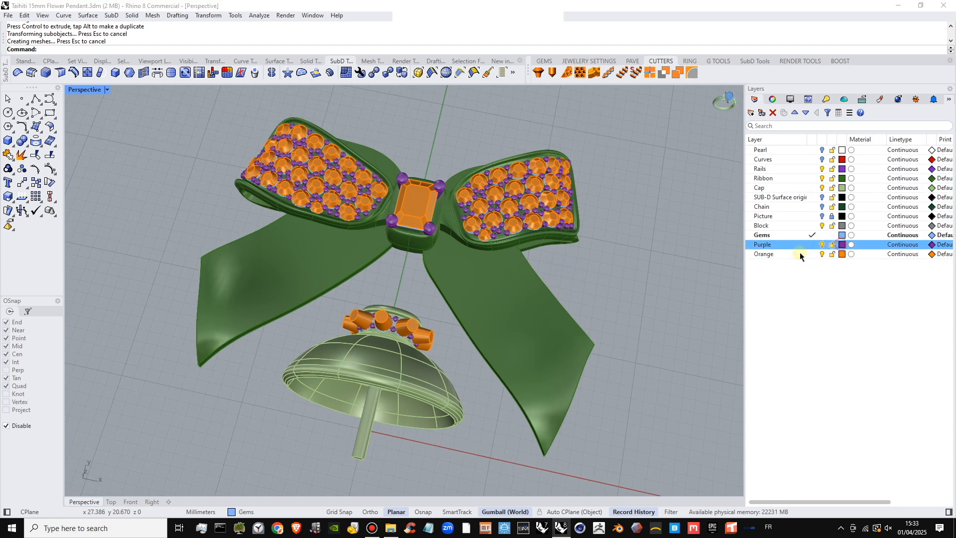
# - Change the Purple layer's colour to dark green #2C8027
pyautogui.click(842, 244)
pyautogui.click(631, 257)
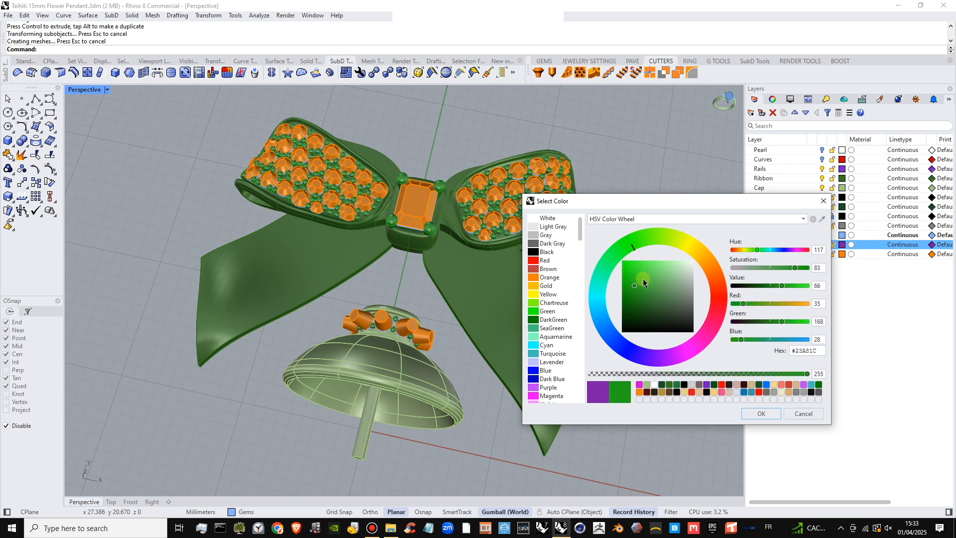
pyautogui.moveTo(643, 282); pyautogui.dragTo(644, 297)
pyautogui.click(762, 414)
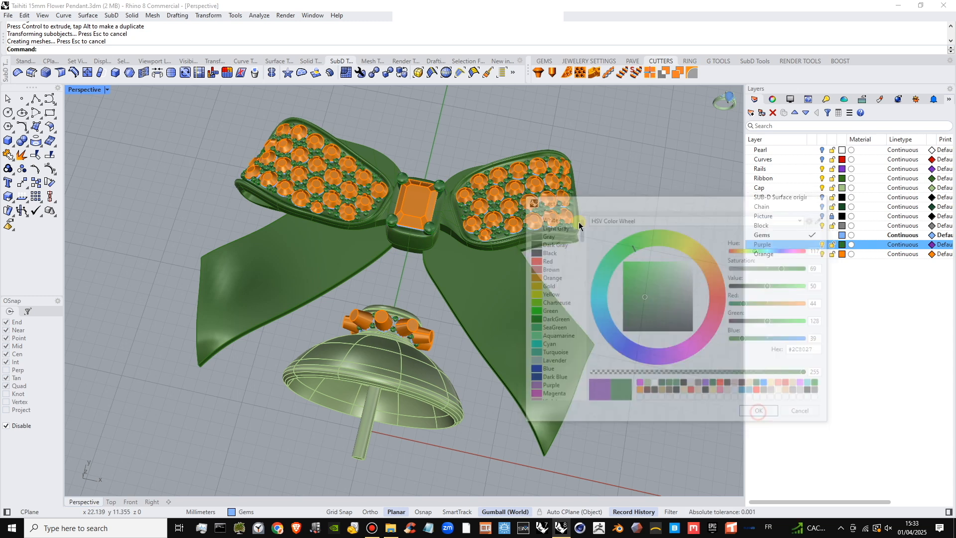
# - Examine the knot from beneath and select the emerald-cut gem's four-prong group
pyautogui.moveTo(563, 226); pyautogui.dragTo(525, 254, button='right')
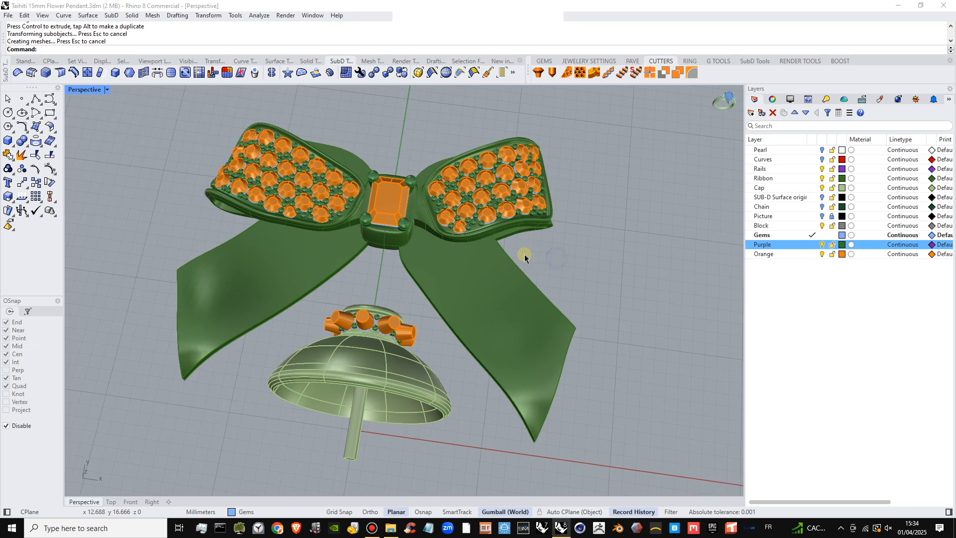
pyautogui.scroll(2, 450, 252)
pyautogui.moveTo(450, 253); pyautogui.dragTo(447, 126, button='right')
pyautogui.scroll(5, 445, 360)
pyautogui.scroll(2, 444, 360)
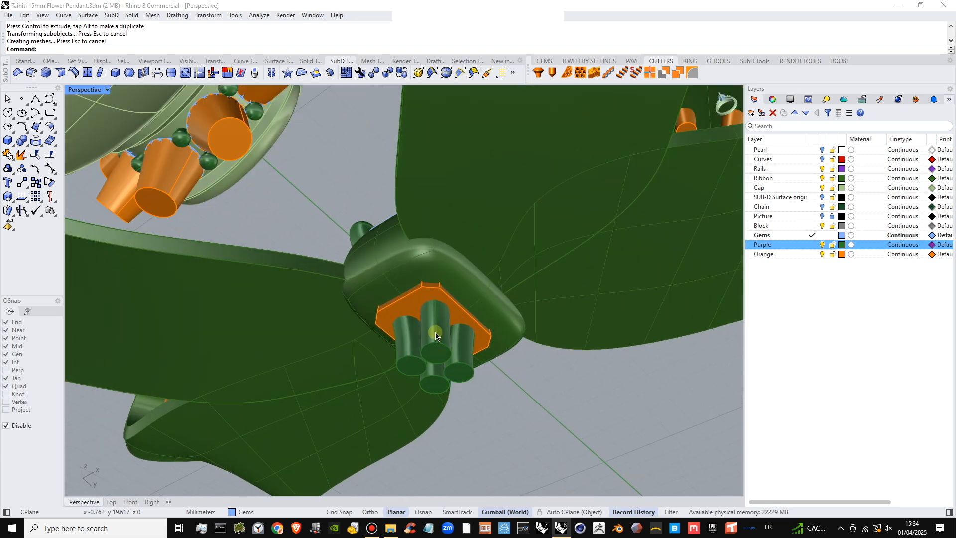
pyautogui.click(432, 320)
pyautogui.click(477, 356)
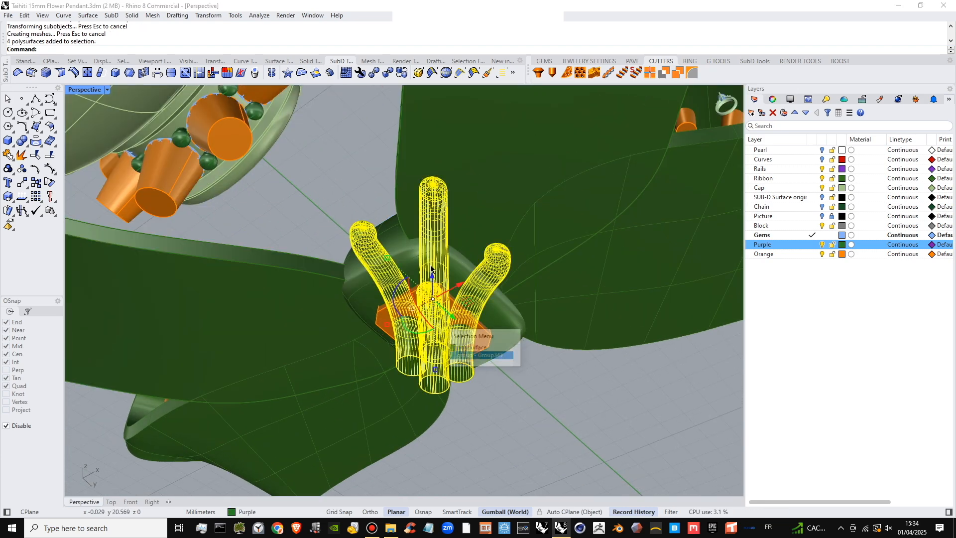
pyautogui.moveTo(477, 356); pyautogui.dragTo(503, 251, button='right')
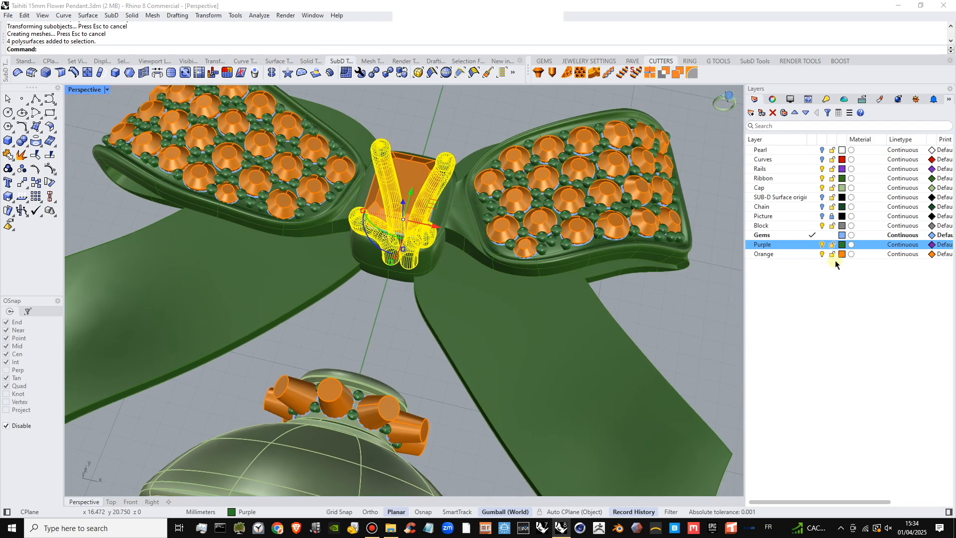
# - Make the Purple layer current and hide the Orange and Gems layers
pyautogui.click(822, 255)
pyautogui.click(791, 256)
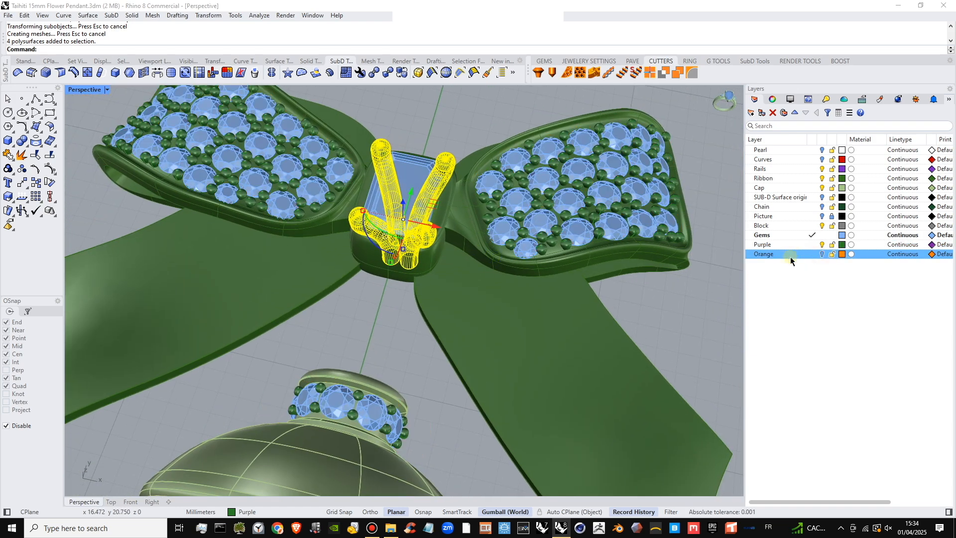
pyautogui.click(813, 244)
pyautogui.click(822, 235)
pyautogui.scroll(-2, 566, 225)
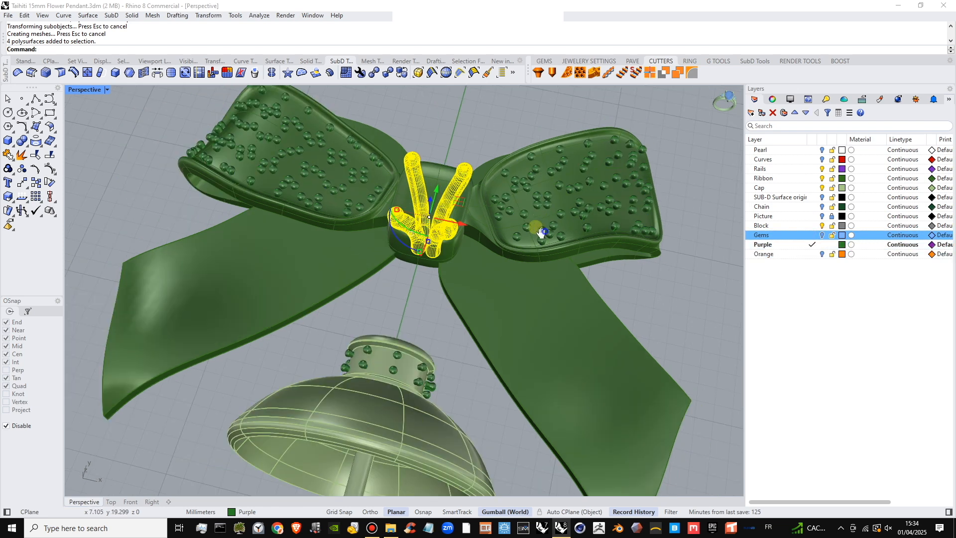
# - Boolean union the four gem prongs with the bow's knot
pyautogui.keyDown('shift'); pyautogui.moveTo(540, 231); pyautogui.dragTo(523, 223, button='right'); pyautogui.keyUp('shift')
pyautogui.click(644, 259)
pyautogui.click(432, 223)
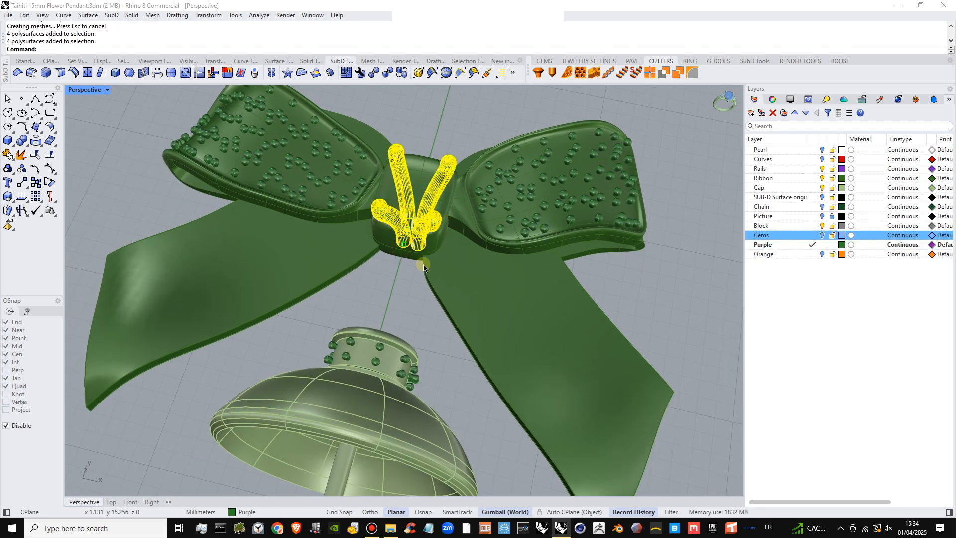
pyautogui.keyDown('shift'); pyautogui.click(441, 242); pyautogui.keyUp('shift')
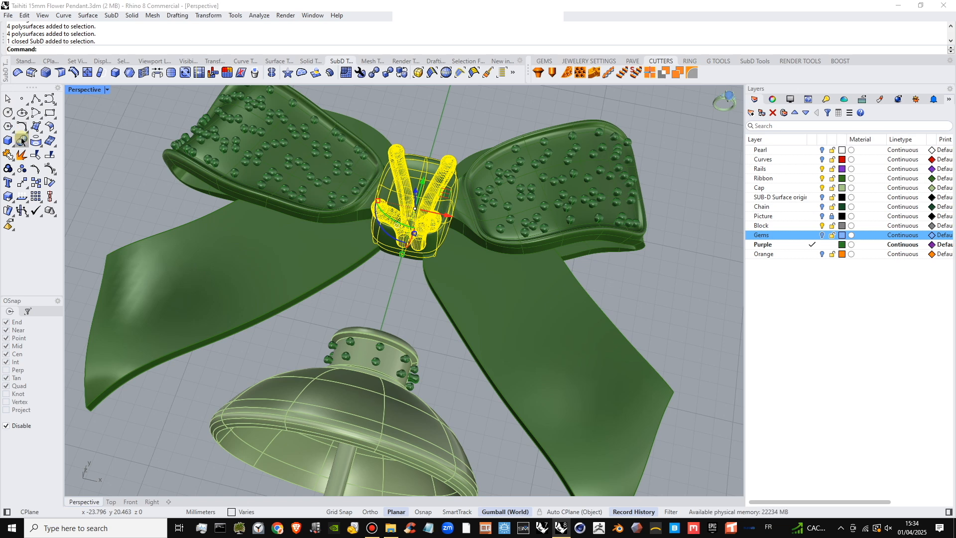
pyautogui.click(449, 130)
pyautogui.moveTo(460, 184); pyautogui.dragTo(460, 238, button='right')
pyautogui.keyDown('shift'); pyautogui.moveTo(461, 238); pyautogui.dragTo(460, 196, button='right'); pyautogui.keyUp('shift')
pyautogui.moveTo(460, 232); pyautogui.dragTo(444, 267, button='right')
pyautogui.moveTo(425, 305); pyautogui.dragTo(434, 286, button='right')
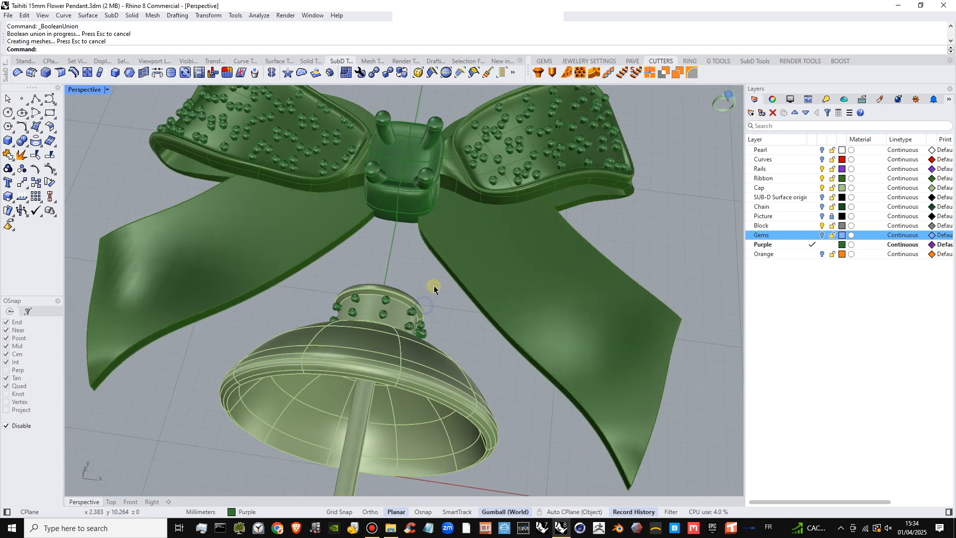
# - Show the Orange layer and check the emerald-cut gem's cutter from beneath the knot
pyautogui.click(822, 254)
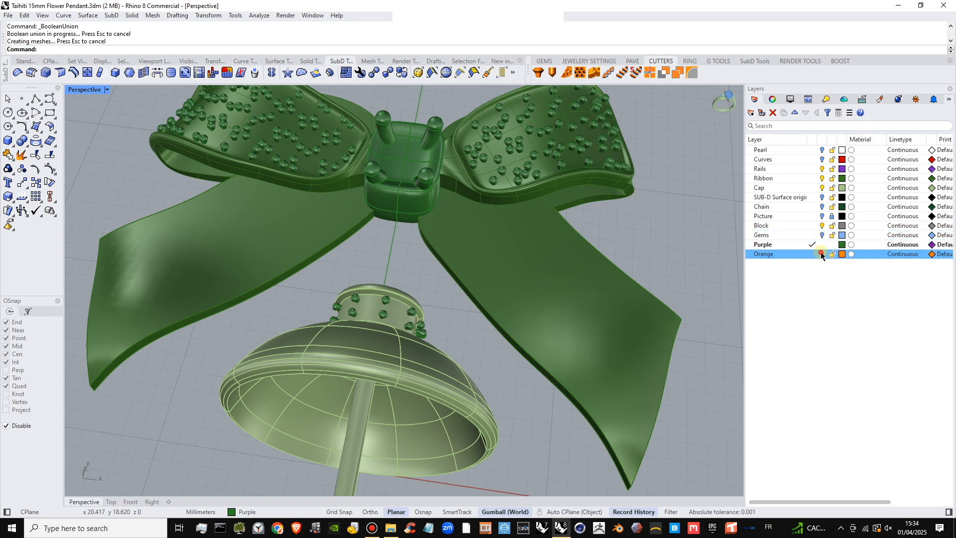
pyautogui.moveTo(592, 260); pyautogui.dragTo(567, 201, button='right')
pyautogui.moveTo(559, 305); pyautogui.dragTo(504, 170, button='right')
pyautogui.scroll(7, 473, 333)
pyautogui.click(508, 279)
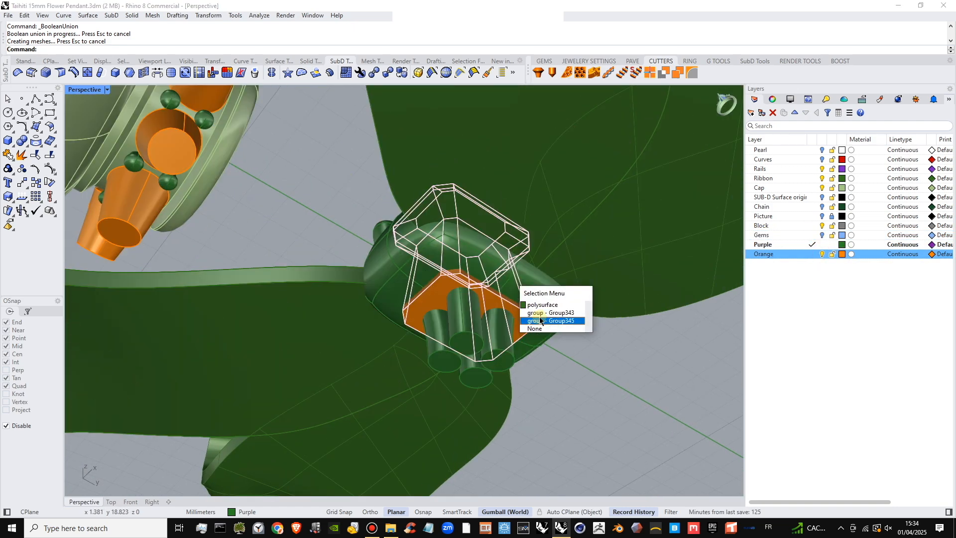
pyautogui.moveTo(588, 410); pyautogui.dragTo(547, 269, button='right')
# - Try to Boolean union the pronged knot with the bow's loops and ribbon tails
pyautogui.click(548, 268)
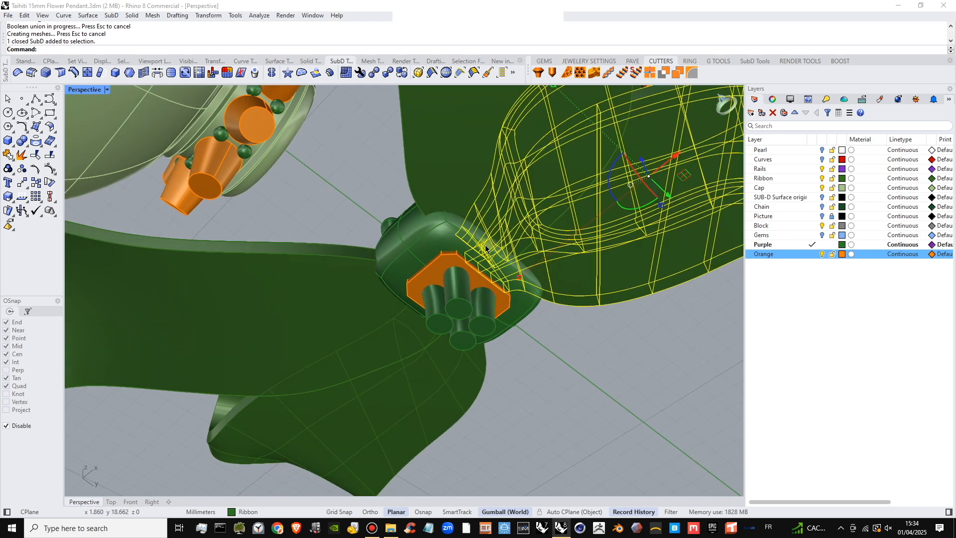
pyautogui.click(453, 204)
pyautogui.click(451, 232)
pyautogui.moveTo(451, 232); pyautogui.dragTo(466, 218, button='right')
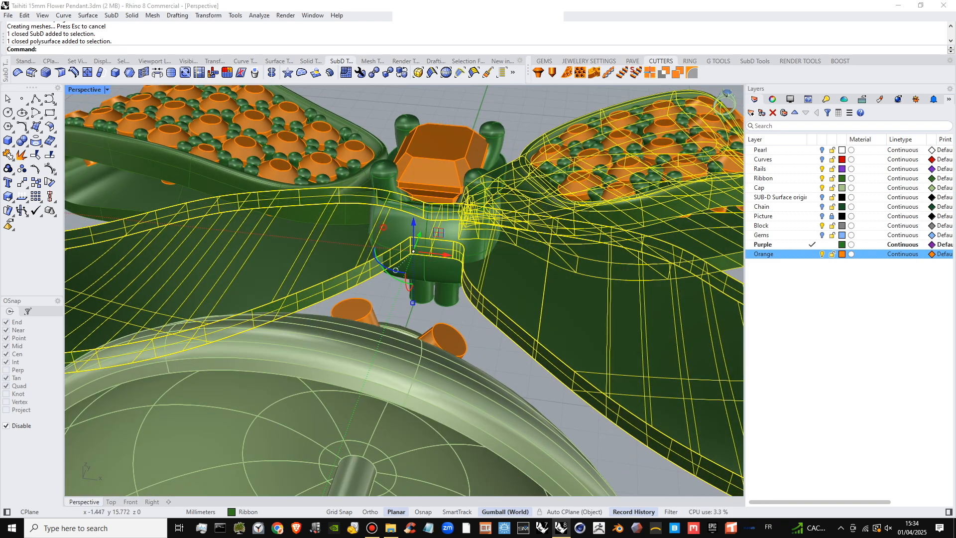
pyautogui.keyDown('shift'); pyautogui.click(383, 227); pyautogui.keyUp('shift')
pyautogui.keyDown('shift'); pyautogui.click(353, 208); pyautogui.keyUp('shift')
pyautogui.scroll(-2, 345, 207)
pyautogui.moveTo(345, 205); pyautogui.dragTo(341, 218, button='right')
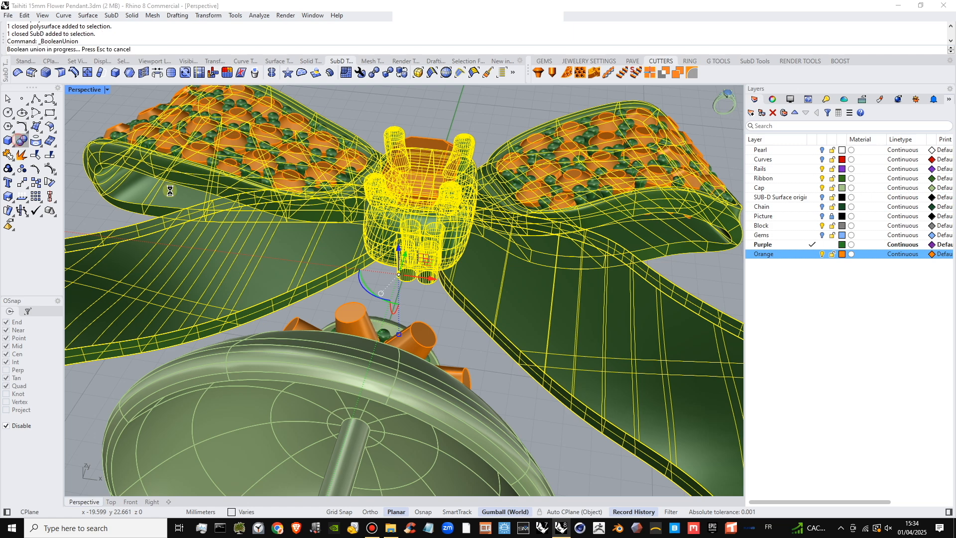
pyautogui.click(446, 311)
# - Boolean union the pronged knot with the bow's two loops, leaving out the ribbon tails
pyautogui.moveTo(621, 309); pyautogui.dragTo(529, 258, button='right')
pyautogui.scroll(4, 523, 257)
pyautogui.click(522, 258)
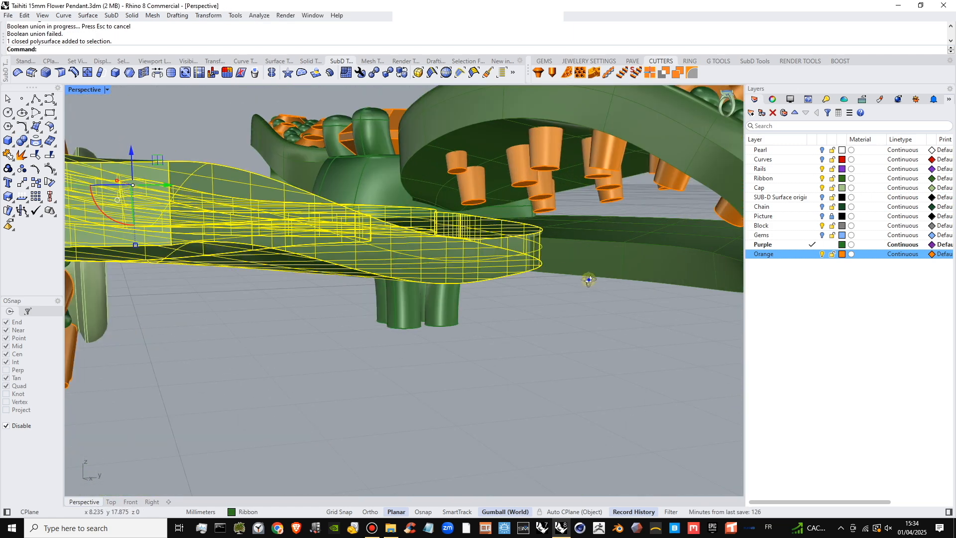
pyautogui.moveTo(589, 280); pyautogui.dragTo(556, 268, button='right')
pyautogui.click(556, 268)
pyautogui.click(543, 201)
pyautogui.moveTo(544, 201); pyautogui.dragTo(516, 183, button='right')
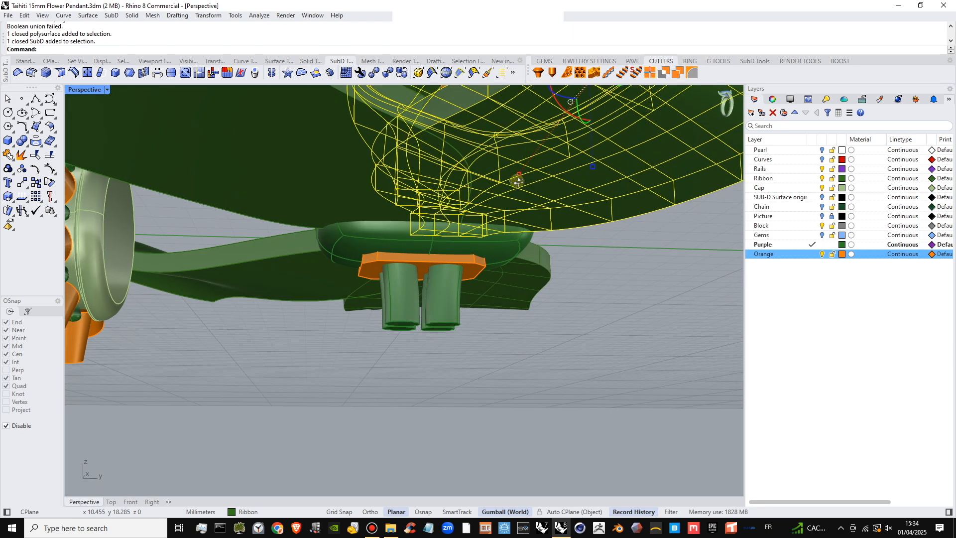
pyautogui.click(507, 245)
pyautogui.moveTo(506, 245); pyautogui.dragTo(391, 228, button='right')
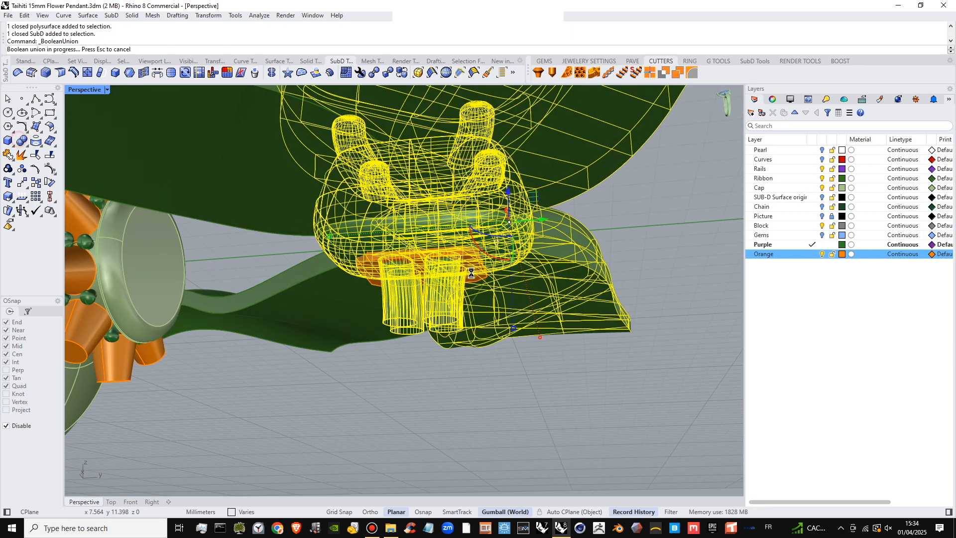
pyautogui.click(642, 240)
# - Examine from beneath how the ribbon tails overlap the knot and the bow's loops
pyautogui.click(566, 240)
pyautogui.moveTo(563, 239)
pyautogui.mouseDown(button='right')
pyautogui.moveTo(522, 230)
pyautogui.moveTo(535, 270)
pyautogui.moveTo(450, 211)
pyautogui.mouseUp(button='right')
pyautogui.press('Escape')
pyautogui.click(446, 218)
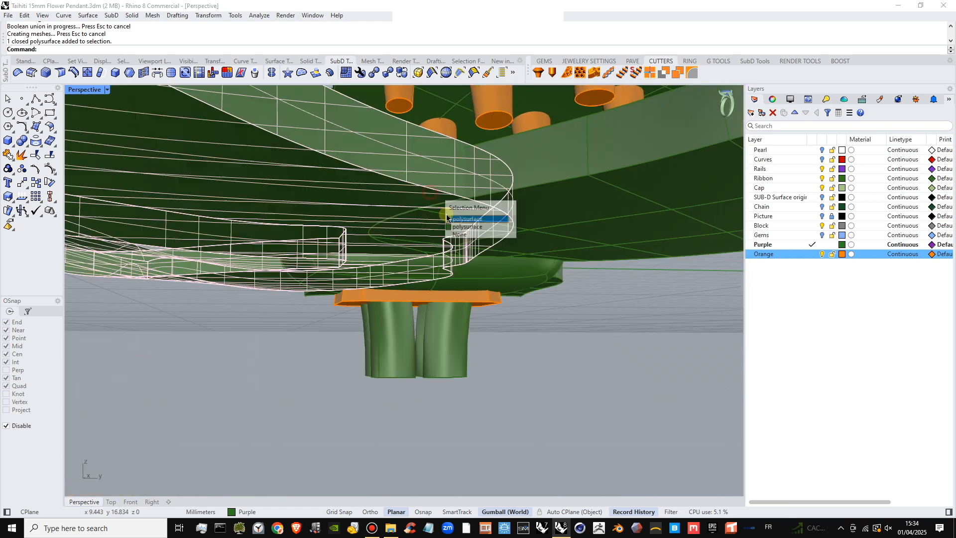
pyautogui.click(450, 219)
pyautogui.scroll(4, 435, 172)
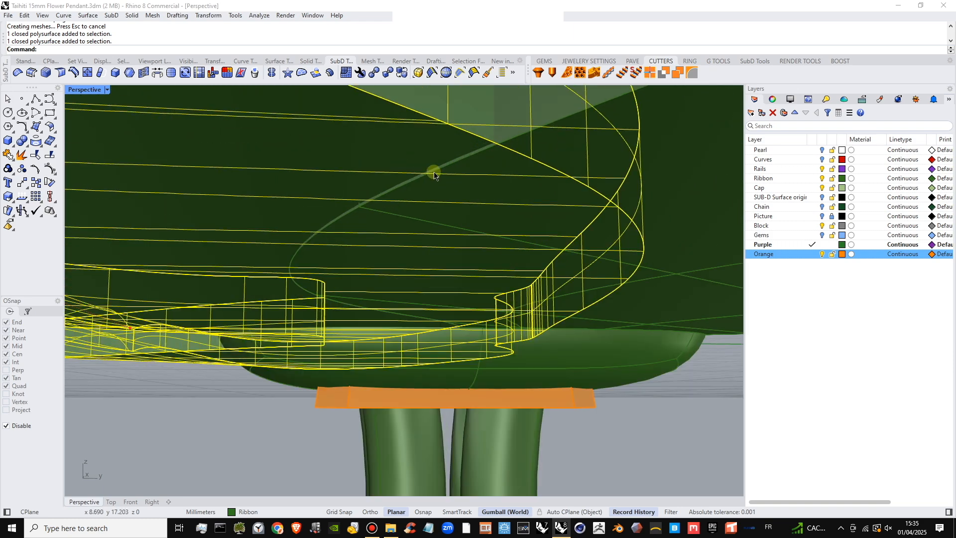
pyautogui.scroll(-3, 435, 171)
pyautogui.moveTo(441, 187); pyautogui.dragTo(473, 224, button='right')
pyautogui.press('Escape')
pyautogui.scroll(3, 548, 273)
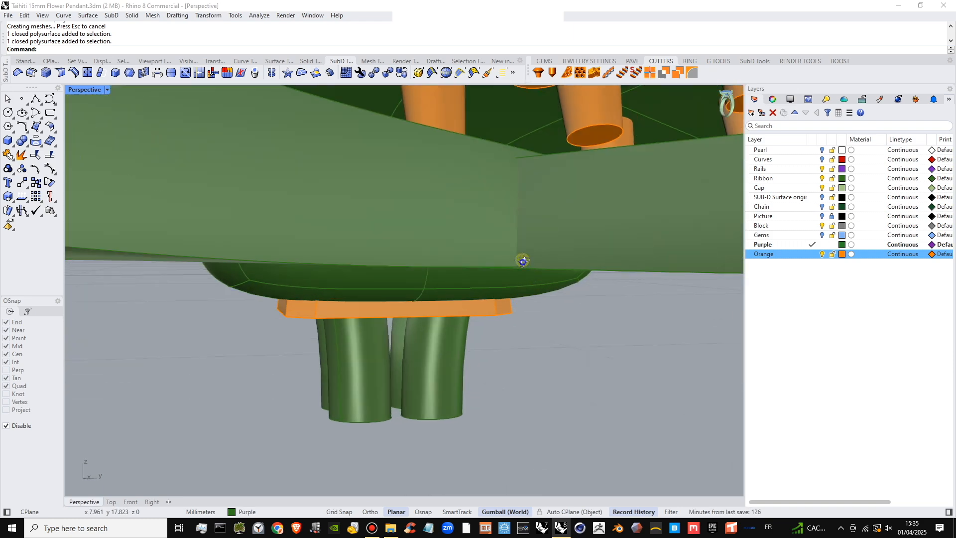
# - Move the ribbon tails slightly down along the Z axis beneath the bow
pyautogui.moveTo(522, 260); pyautogui.dragTo(406, 258, button='right')
pyautogui.scroll(-5, 526, 259)
pyautogui.scroll(2, 406, 258)
pyautogui.click(446, 280)
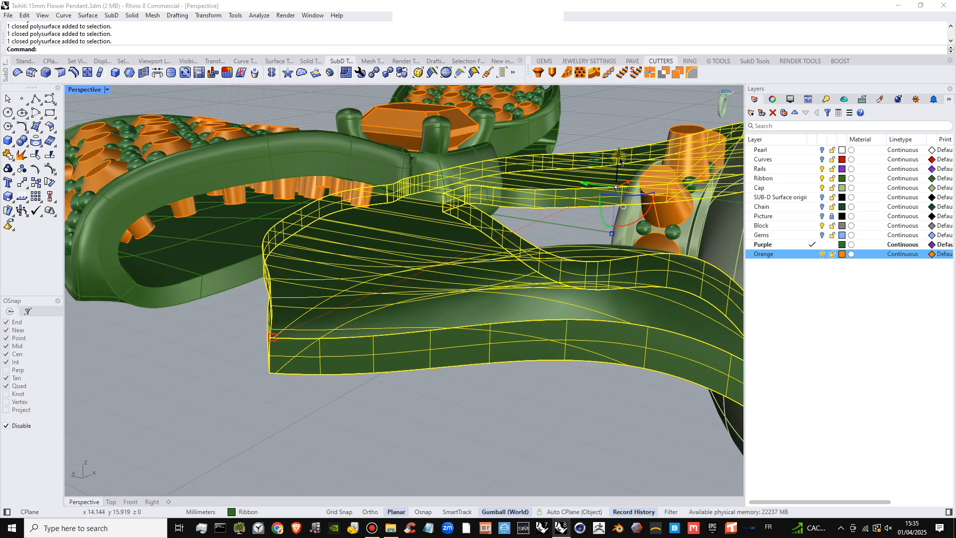
pyautogui.moveTo(620, 161); pyautogui.dragTo(160, 335)
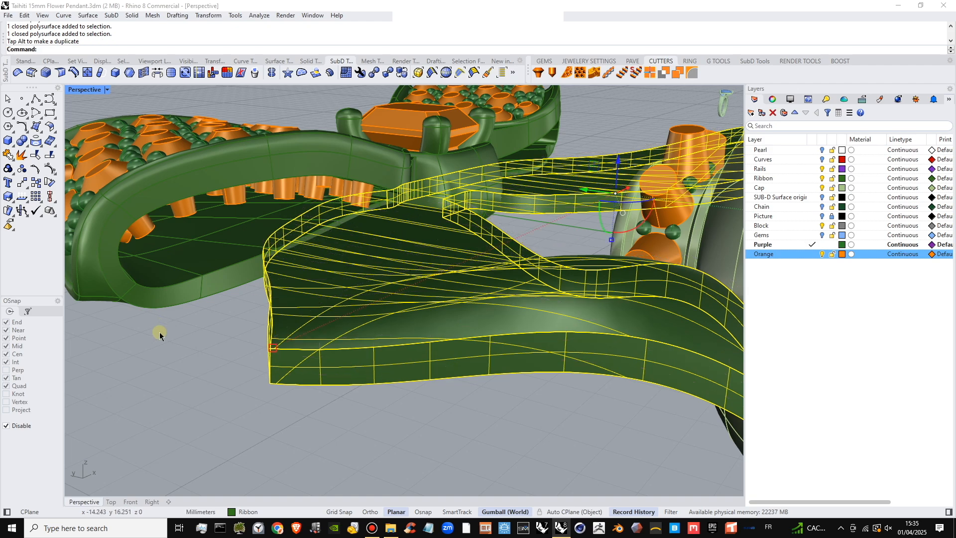
pyautogui.press('Escape')
# - Boolean union the lowered ribbon tails with the bow's pronged knot and loops
pyautogui.moveTo(159, 335); pyautogui.dragTo(397, 323, button='right')
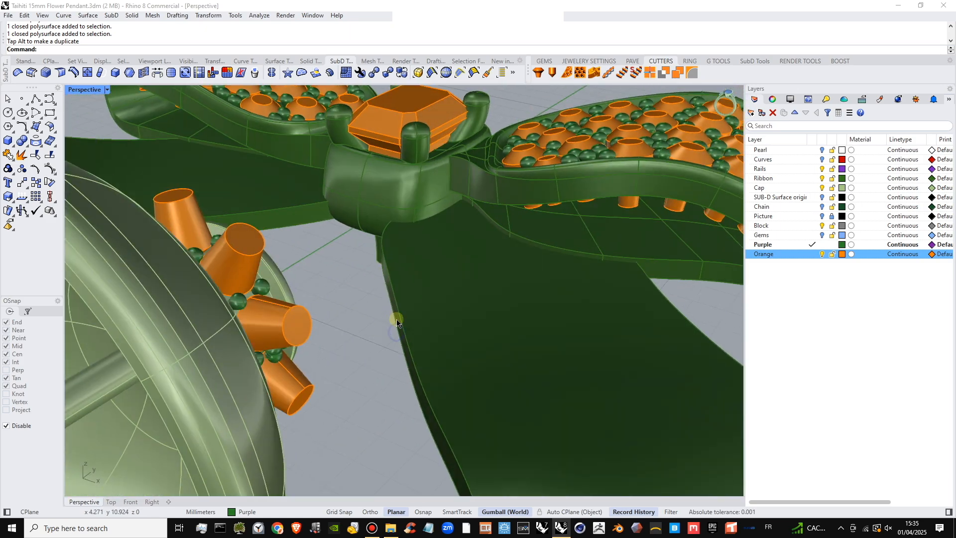
pyautogui.moveTo(436, 285); pyautogui.dragTo(433, 286, button='right')
pyautogui.click(433, 286)
pyautogui.keyDown('shift'); pyautogui.click(370, 210); pyautogui.keyUp('shift')
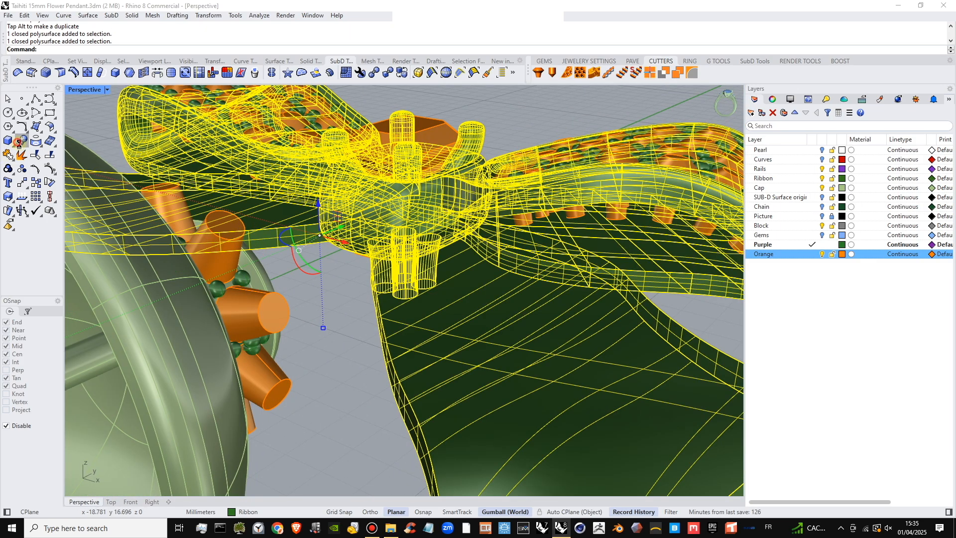
# - Boolean difference the emerald-cut gem's cutter from the united bow, with DeleteCutters set to No
pyautogui.moveTo(363, 264); pyautogui.dragTo(410, 166, button='right')
pyautogui.click(408, 135)
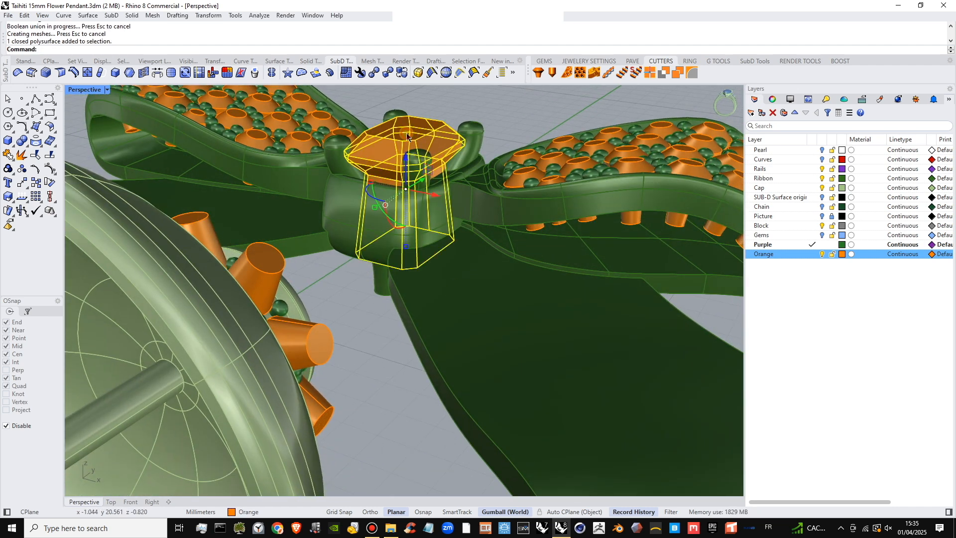
pyautogui.moveTo(393, 231); pyautogui.dragTo(449, 277, button='right')
pyautogui.click(439, 264)
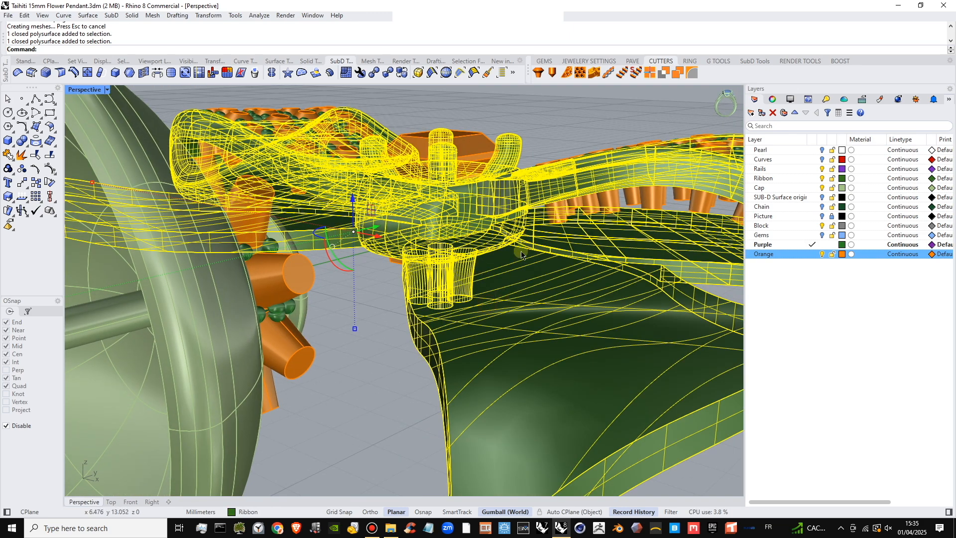
pyautogui.moveTo(493, 285); pyautogui.dragTo(493, 232, button='right')
pyautogui.click(465, 289)
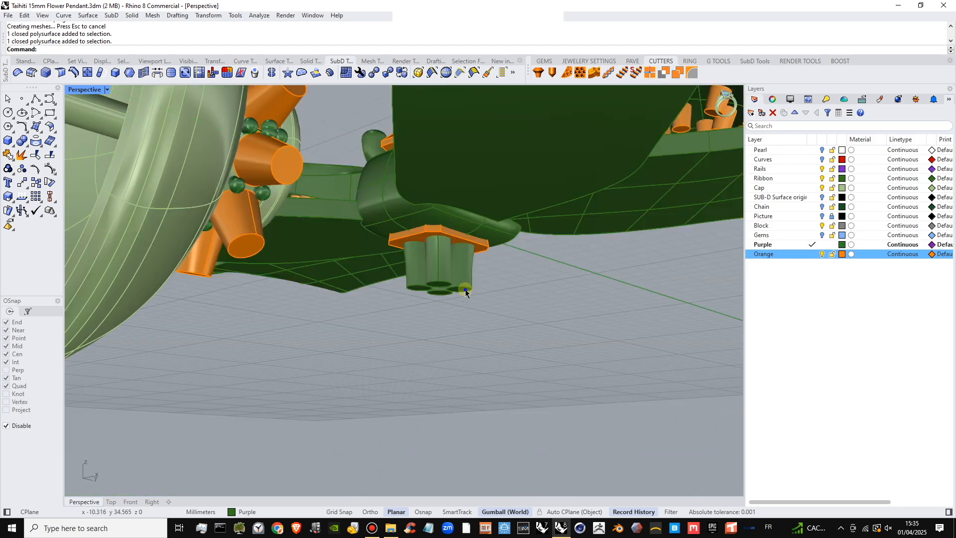
pyautogui.moveTo(465, 289); pyautogui.dragTo(445, 272, button='right')
pyautogui.click(441, 207)
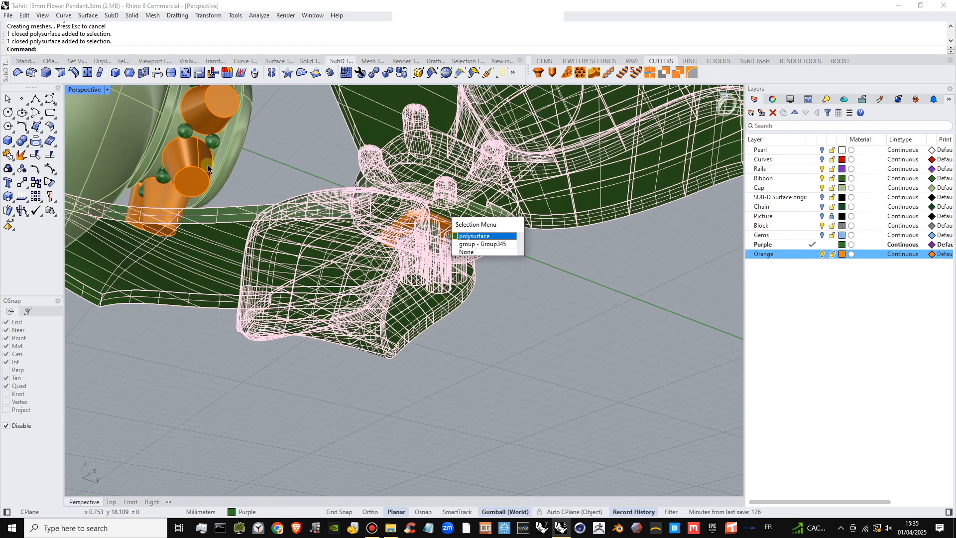
pyautogui.click(473, 237)
pyautogui.click(25, 145)
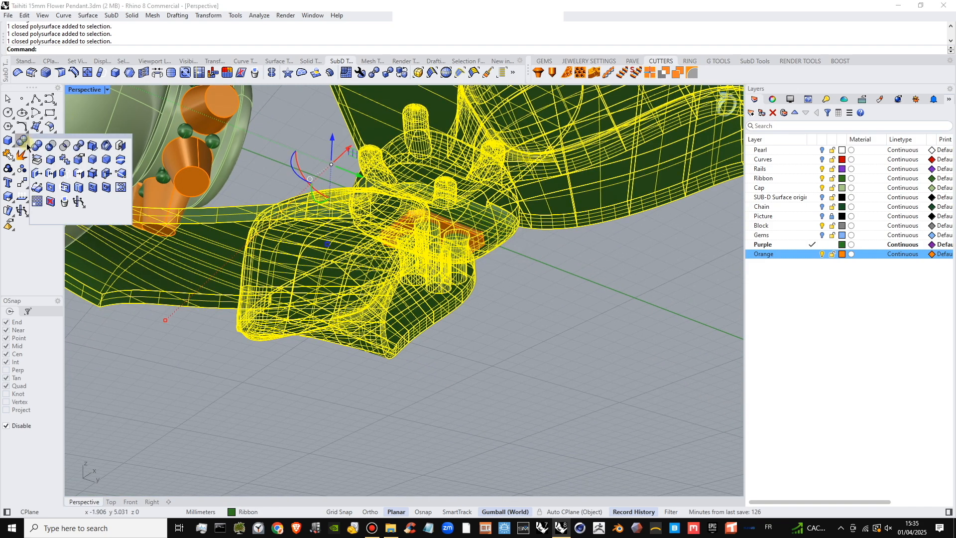
pyautogui.click(49, 146)
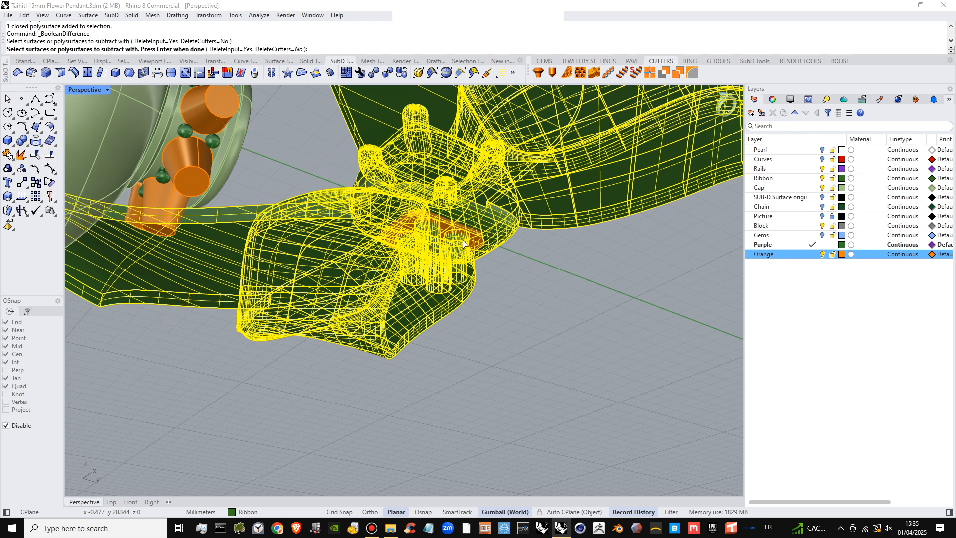
pyautogui.press('Return')
# - Delete the cut-off prong ends beneath the knot and the emerald-cut gem's cutter
pyautogui.click(457, 263)
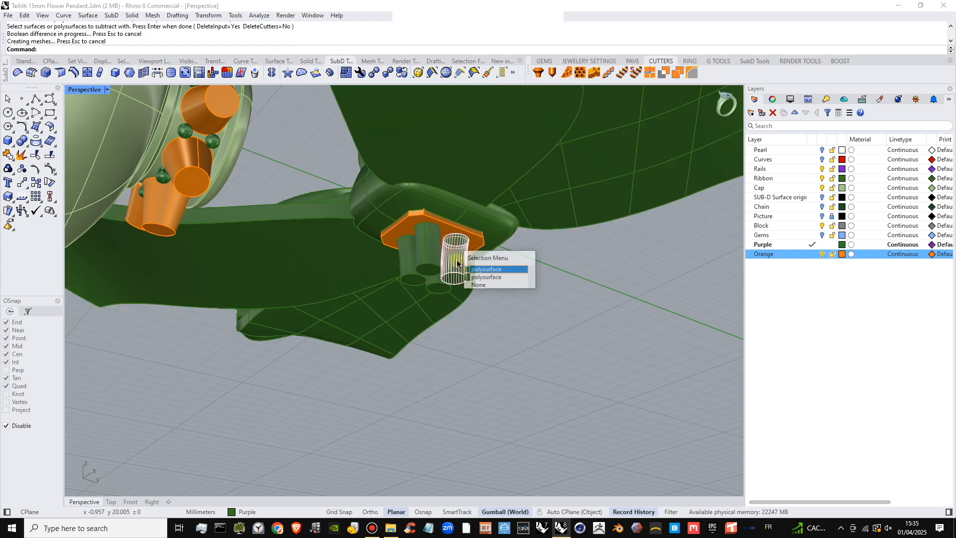
pyautogui.click(471, 269)
pyautogui.press('Delete')
pyautogui.hotkey('ctrl', 'z')
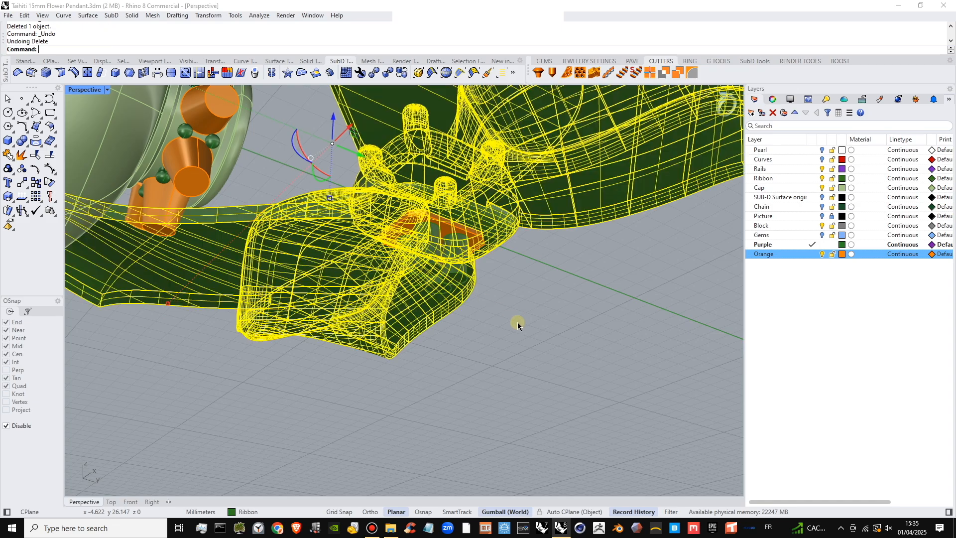
pyautogui.moveTo(518, 322); pyautogui.dragTo(421, 359, button='right')
pyautogui.click(427, 350)
pyautogui.moveTo(443, 266); pyautogui.dragTo(344, 304)
pyautogui.click(387, 254)
pyautogui.moveTo(387, 254); pyautogui.dragTo(506, 337, button='right')
pyautogui.press('Delete')
# - Show the Gems layer to check the stones in the pendant's settings, and hide it again
pyautogui.scroll(-5, 477, 303)
pyautogui.moveTo(477, 303); pyautogui.dragTo(476, 203, button='right')
pyautogui.scroll(-5, 507, 293)
pyautogui.scroll(3, 501, 282)
pyautogui.click(822, 236)
pyautogui.scroll(5, 449, 193)
pyautogui.scroll(-3, 467, 235)
pyautogui.moveTo(466, 235); pyautogui.dragTo(423, 279, button='right')
pyautogui.click(823, 236)
pyautogui.scroll(-2, 446, 246)
pyautogui.scroll(4, 321, 352)
# - Select the pearl cap, make Orange the current layer and hide the Purple layer
pyautogui.moveTo(321, 352); pyautogui.dragTo(319, 333, button='right')
pyautogui.click(351, 298)
pyautogui.scroll(3, 348, 289)
pyautogui.keyDown('shift'); pyautogui.moveTo(348, 289); pyautogui.dragTo(371, 300, button='right'); pyautogui.keyUp('shift')
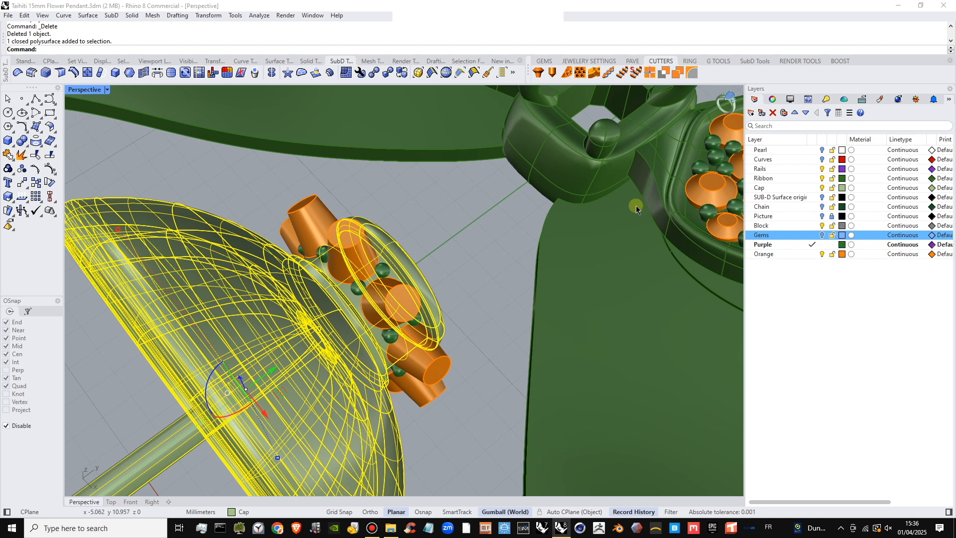
pyautogui.click(815, 254)
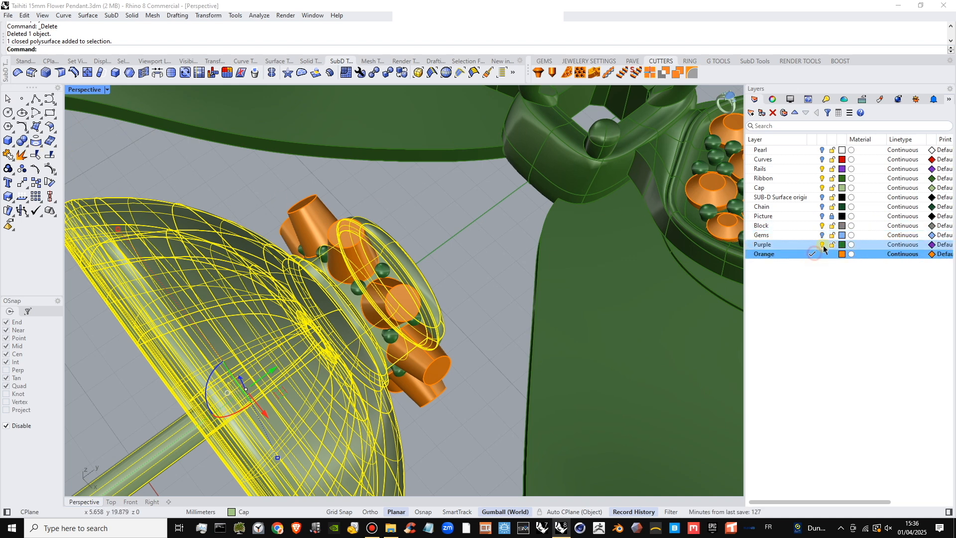
pyautogui.click(823, 245)
# - Boolean difference the small gem cutters around the collar from the pearl cap, with DeleteCutters set to Yes
pyautogui.moveTo(231, 216); pyautogui.dragTo(217, 195, button='right')
pyautogui.click(26, 147)
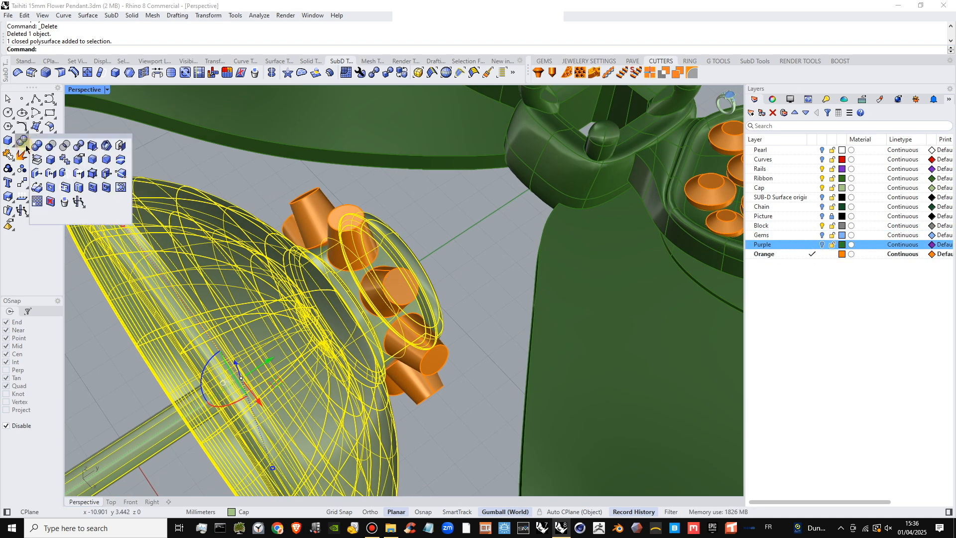
pyautogui.click(54, 144)
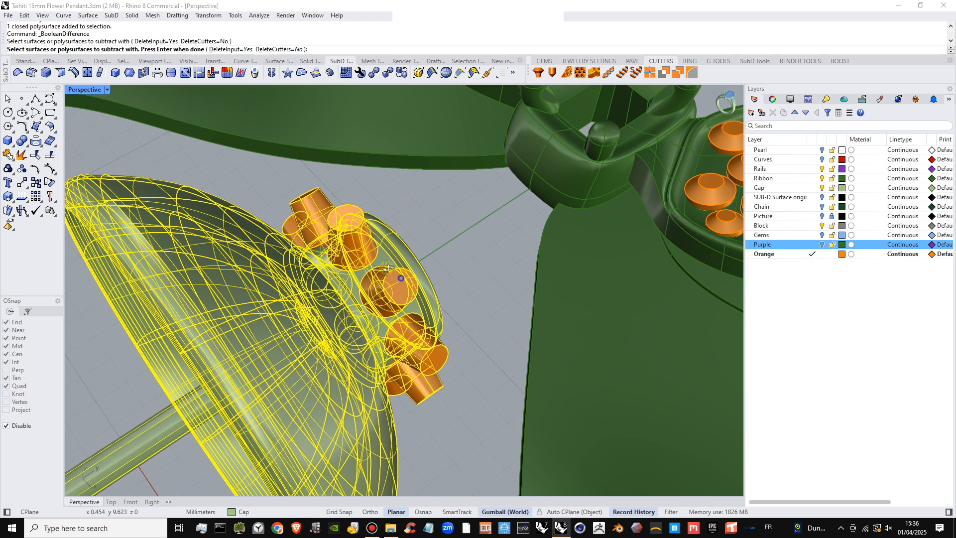
pyautogui.moveTo(388, 269); pyautogui.dragTo(231, 101, button='right')
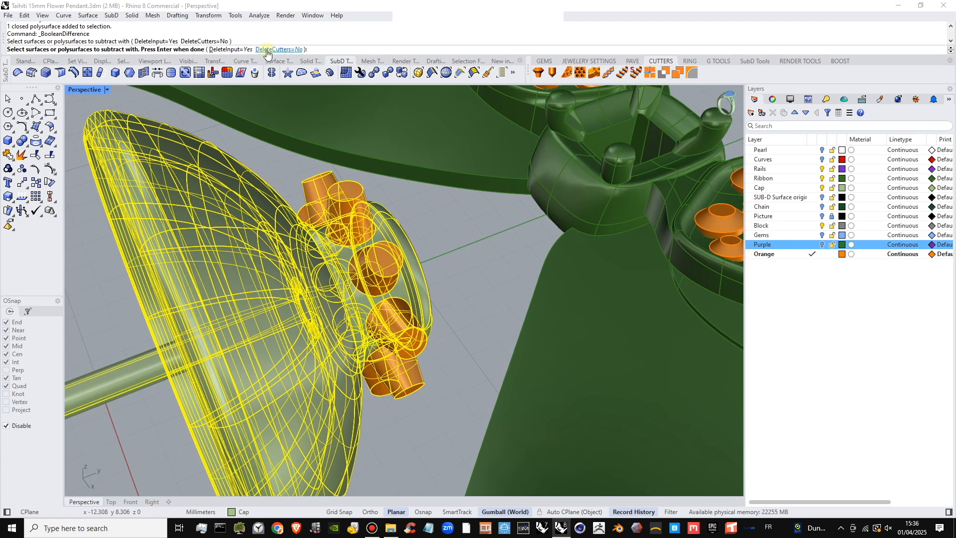
pyautogui.rightClick(427, 239)
pyautogui.moveTo(444, 240); pyautogui.dragTo(433, 221, button='right')
pyautogui.click(410, 263)
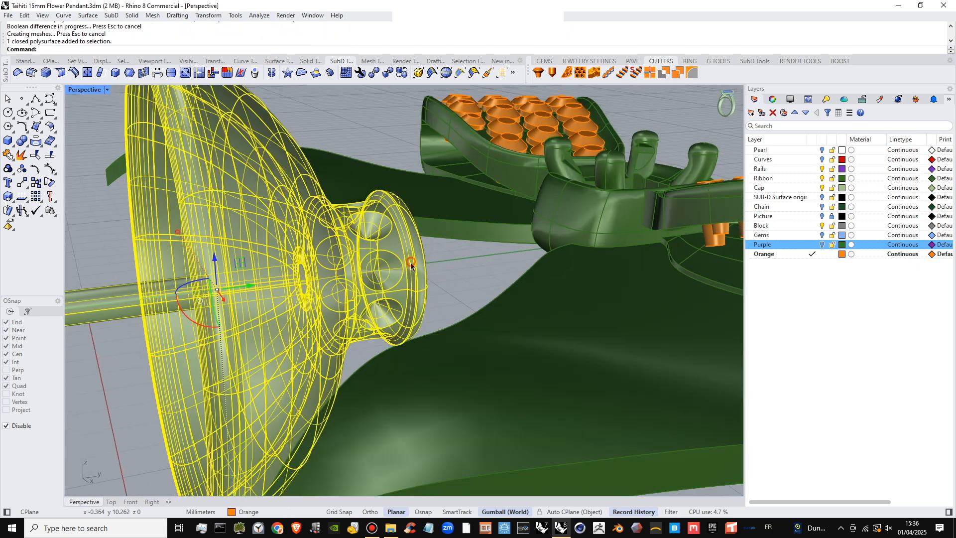
pyautogui.moveTo(409, 264); pyautogui.dragTo(478, 329, button='right')
pyautogui.click(463, 273)
pyautogui.scroll(-7, 463, 273)
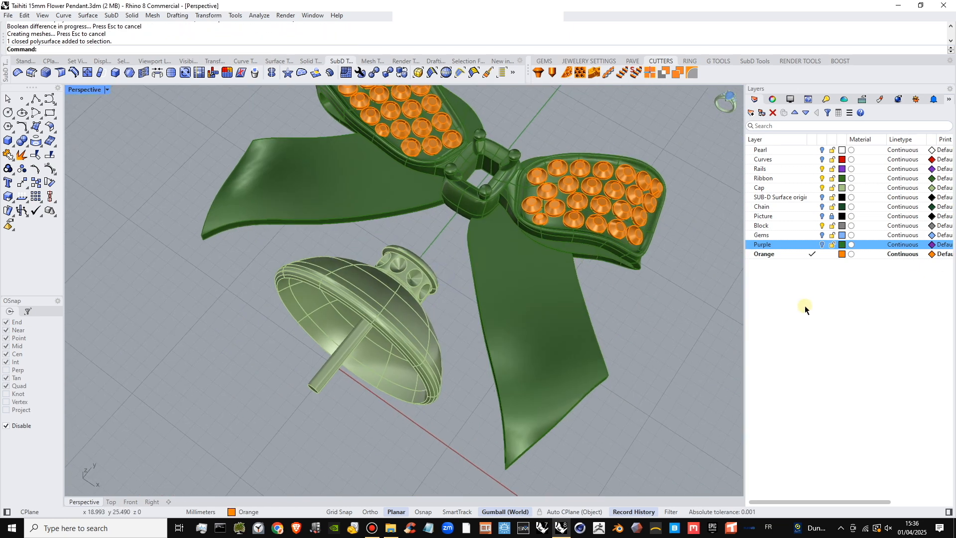
# - Show the Purple and Gems layers to check the cap's prongs and gem seats, and hide both again
pyautogui.click(822, 244)
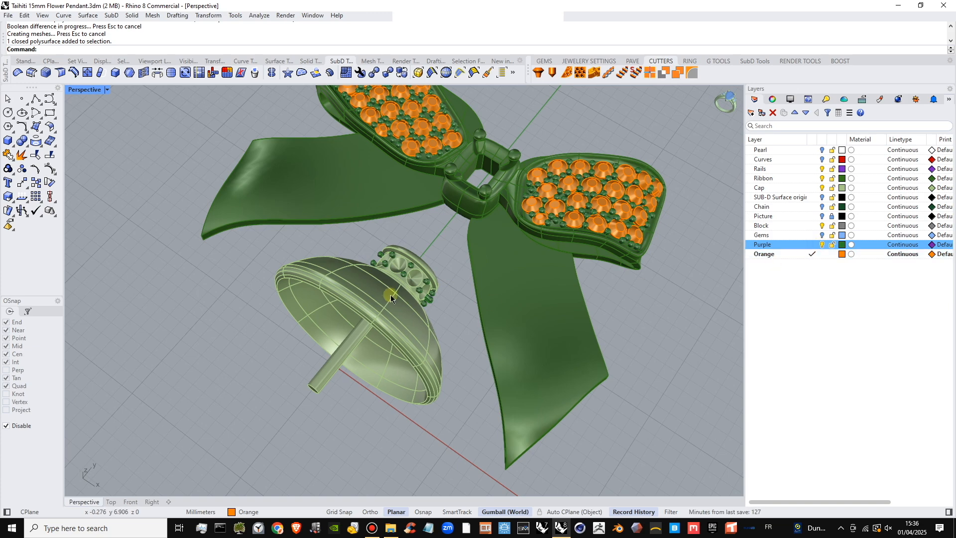
pyautogui.scroll(6, 390, 294)
pyautogui.click(823, 236)
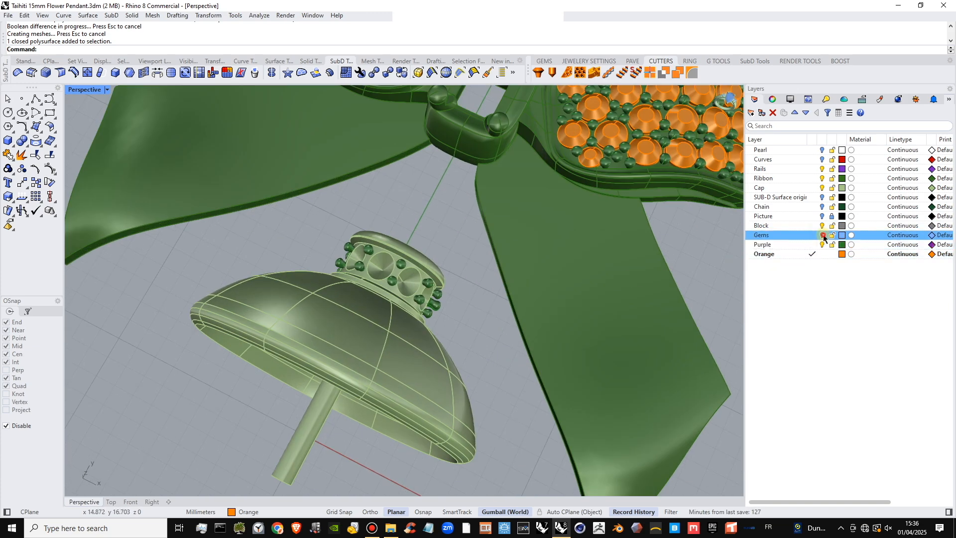
pyautogui.click(822, 236)
pyautogui.click(822, 245)
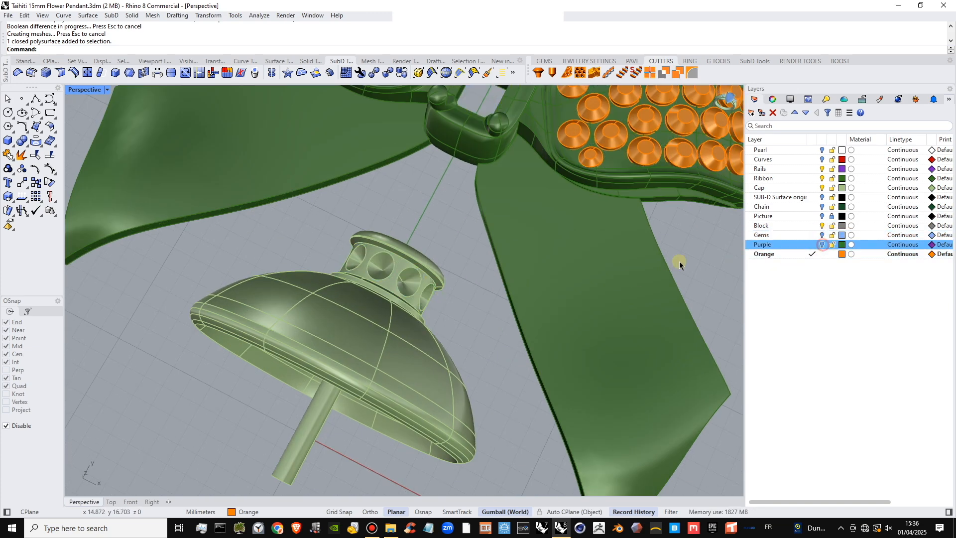
# - Boolean difference the right loop's gem cutters from the united bow, deleting the cutters
pyautogui.keyDown('shift'); pyautogui.moveTo(367, 235); pyautogui.dragTo(384, 416, button='right'); pyautogui.keyUp('shift')
pyautogui.keyDown('shift'); pyautogui.moveTo(520, 319); pyautogui.dragTo(398, 301, button='right'); pyautogui.keyUp('shift')
pyautogui.moveTo(418, 311); pyautogui.dragTo(435, 283, button='right')
pyautogui.click(427, 286)
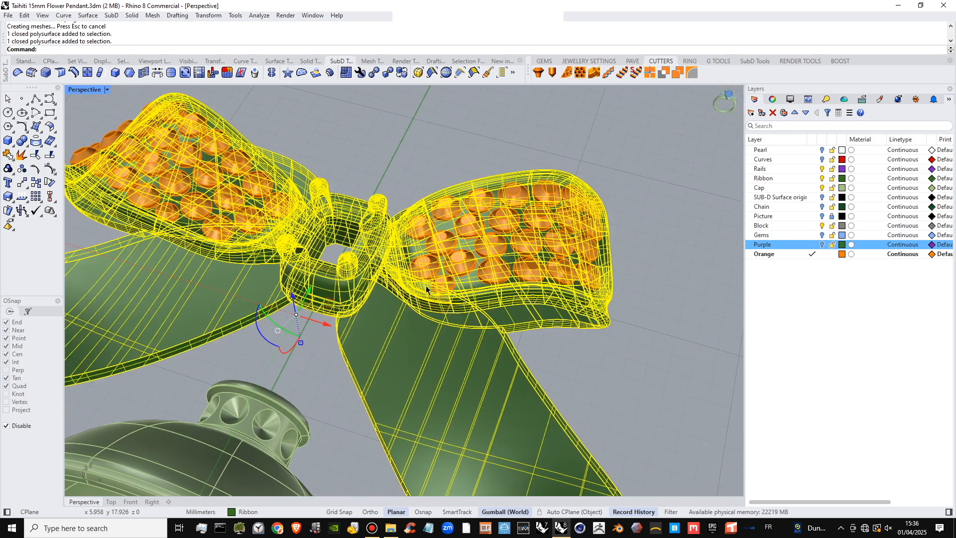
pyautogui.click(26, 146)
pyautogui.click(51, 145)
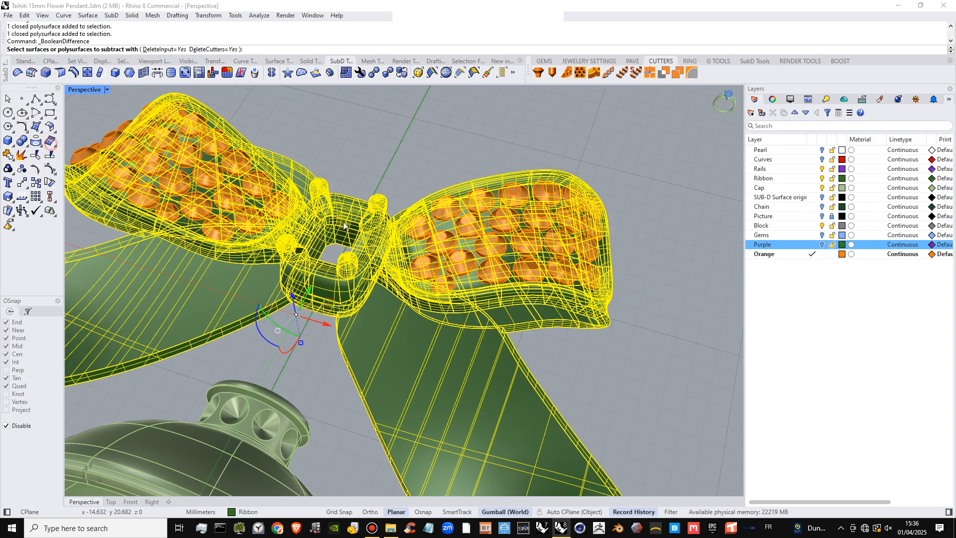
pyautogui.click(552, 261)
pyautogui.rightClick(551, 261)
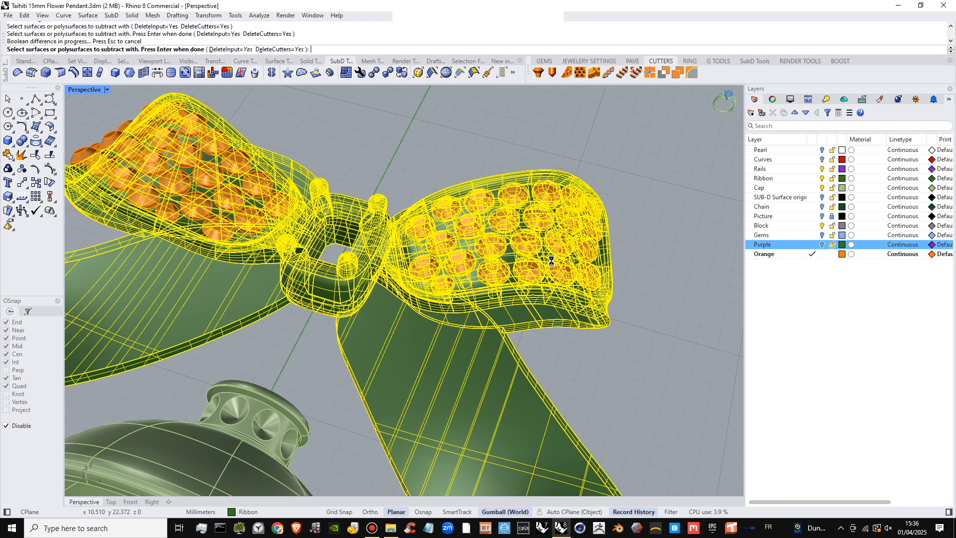
pyautogui.click(674, 261)
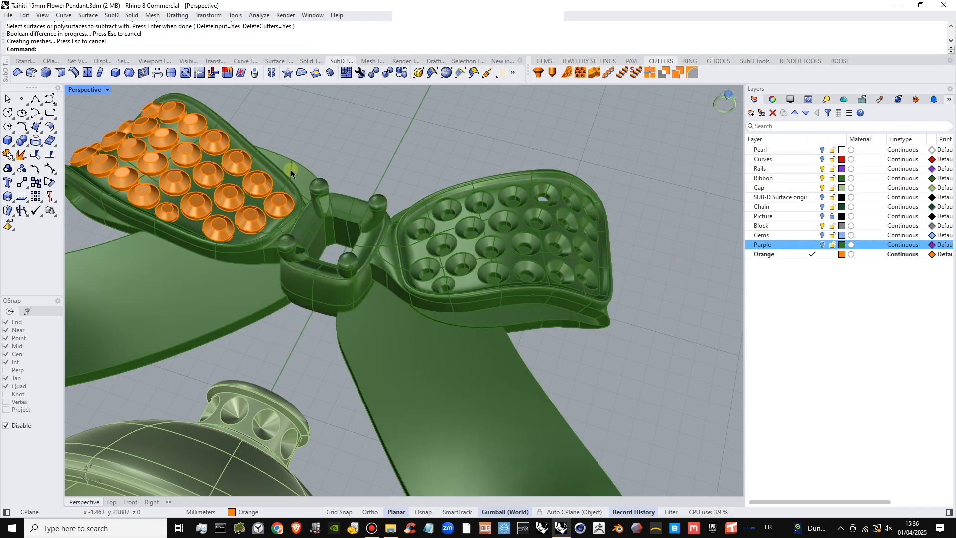
# - Boolean difference the left loop's gem cutters from the united bow, deleting the cutters
pyautogui.click(257, 234)
pyautogui.press('Escape')
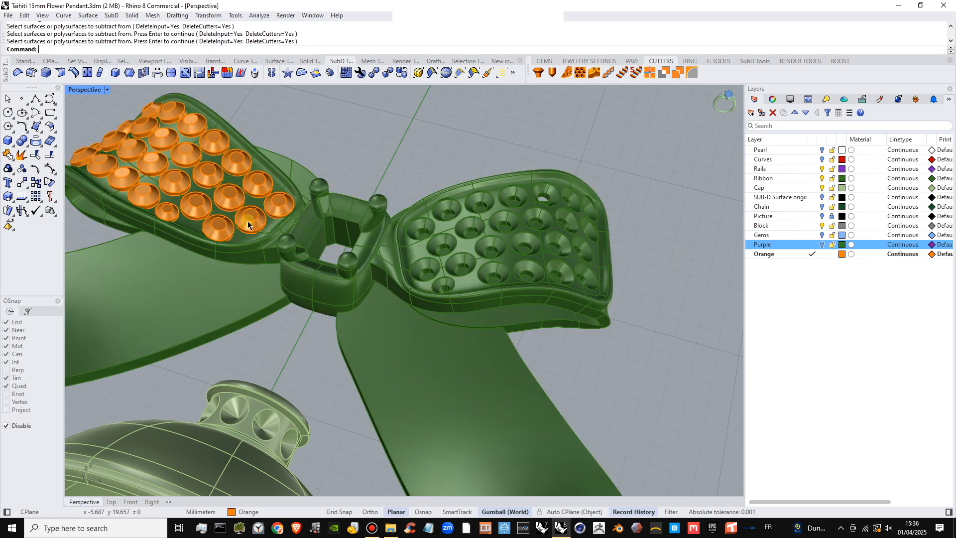
pyautogui.rightClick(249, 223)
pyautogui.click(252, 232)
pyautogui.rightClick(251, 232)
pyautogui.rightClick(250, 227)
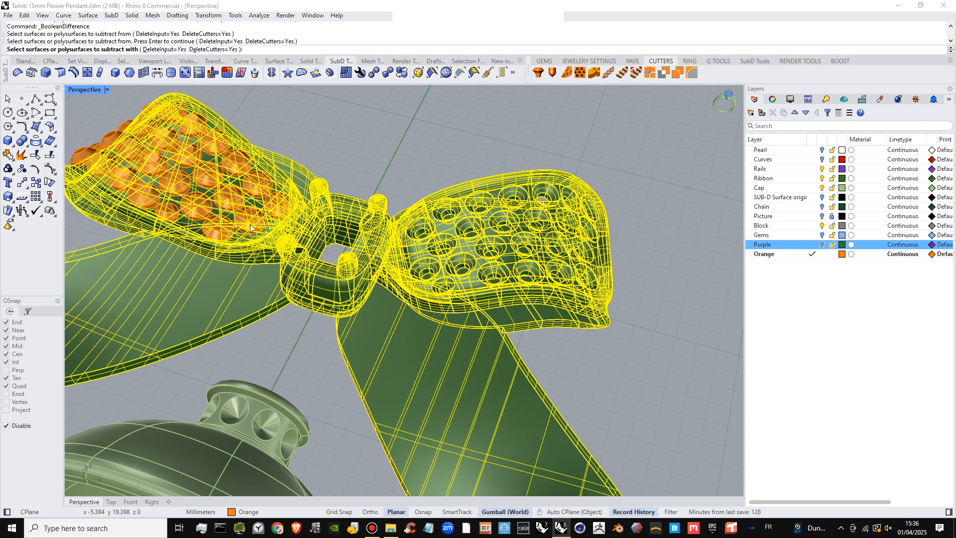
pyautogui.click(250, 227)
pyautogui.rightClick(250, 225)
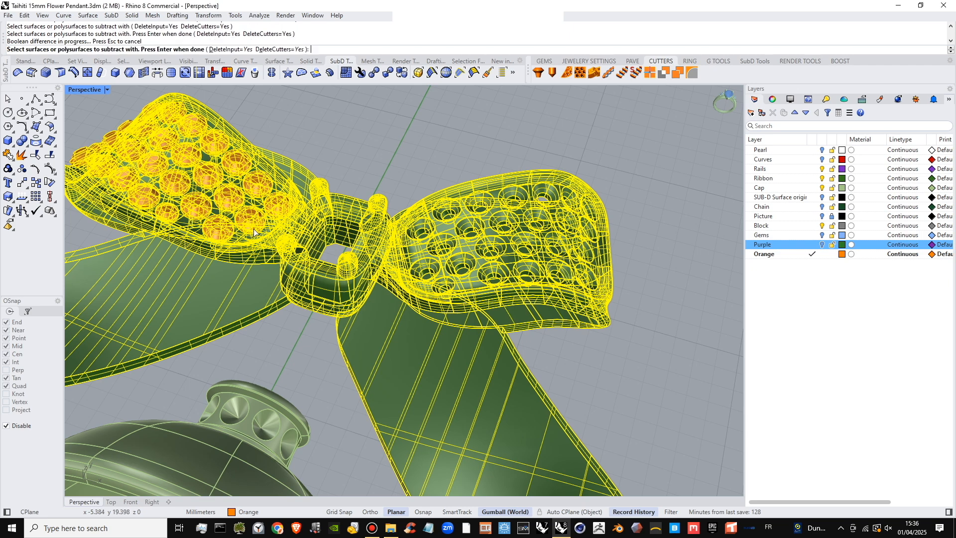
# - Show the Purple layer and check the pavé prongs around the bow's and cap's cut gem seats
pyautogui.moveTo(264, 238); pyautogui.dragTo(741, 254, button='right')
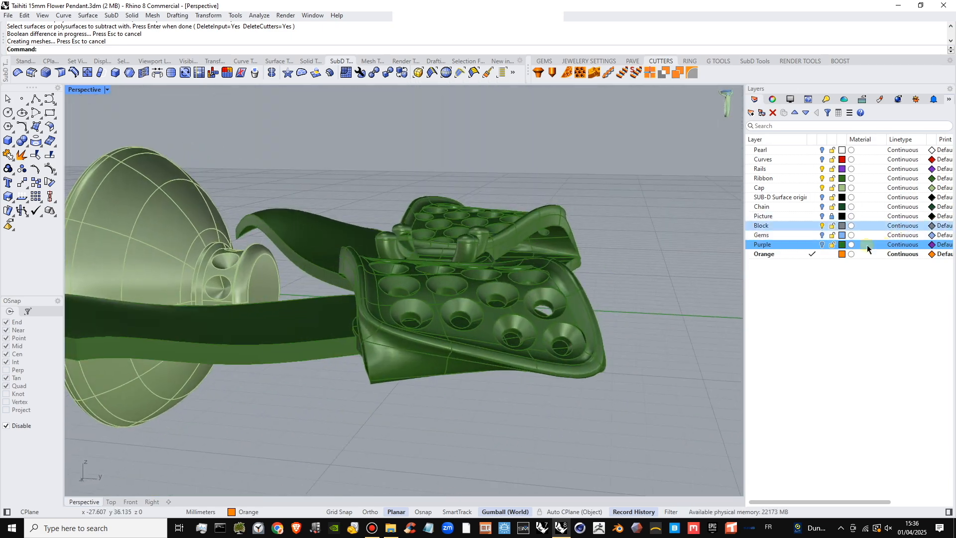
pyautogui.click(823, 245)
pyautogui.moveTo(503, 271)
pyautogui.mouseDown(button='right')
pyautogui.moveTo(497, 246)
pyautogui.moveTo(500, 270)
pyautogui.moveTo(518, 265)
pyautogui.moveTo(459, 224)
pyautogui.moveTo(521, 269)
pyautogui.mouseUp(button='right')
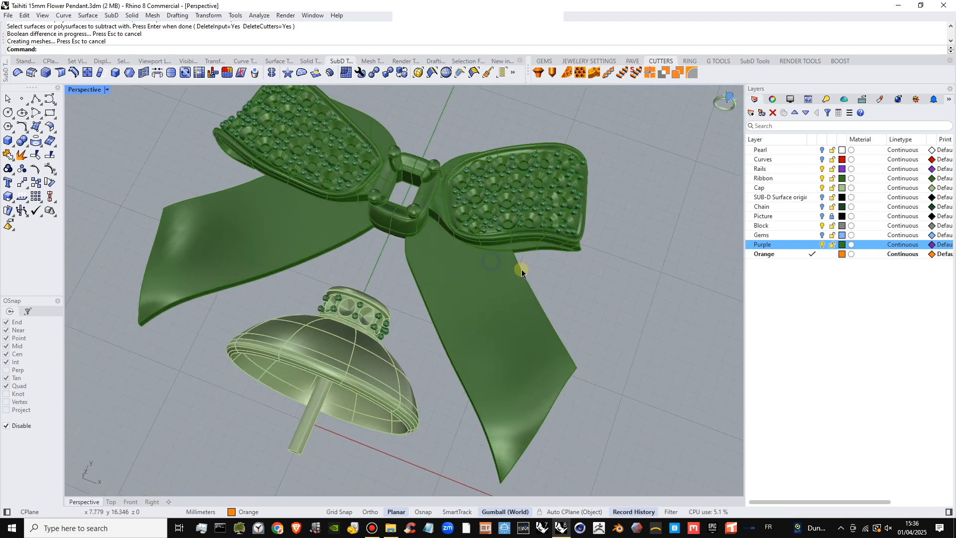
pyautogui.moveTo(548, 310); pyautogui.dragTo(375, 279, button='right')
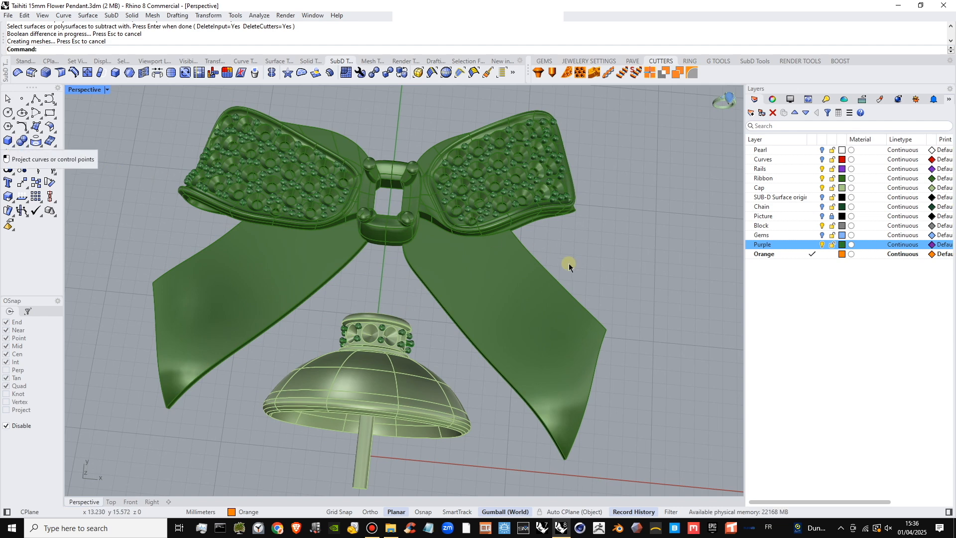
# - Try to Boolean unite the pearl cap with the small prongs around its collar
pyautogui.moveTo(569, 265); pyautogui.dragTo(568, 248, button='right')
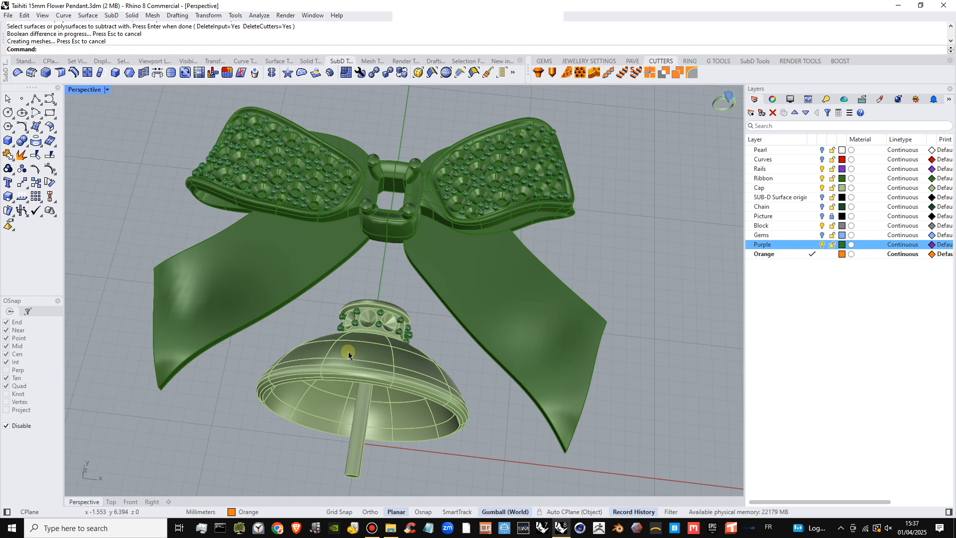
pyautogui.scroll(6, 349, 351)
pyautogui.click(396, 305)
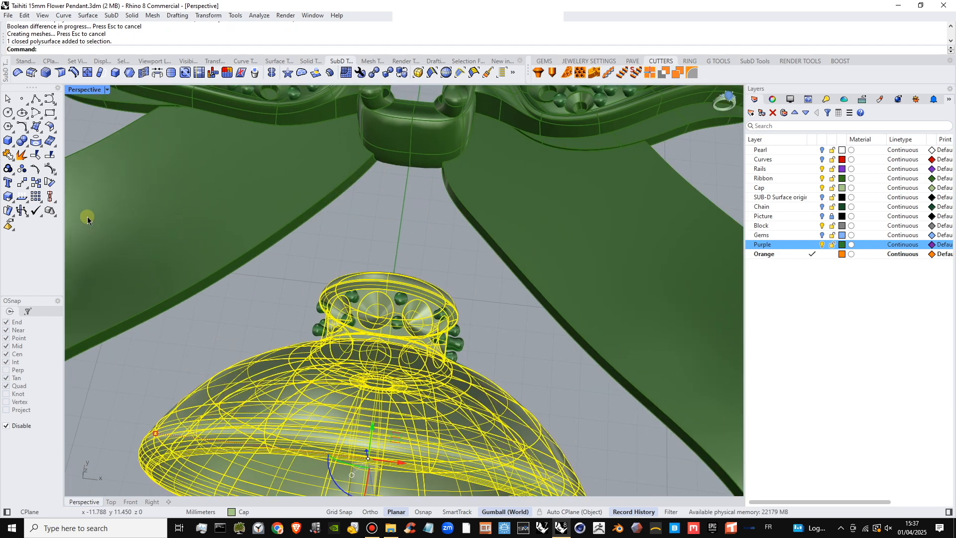
pyautogui.click(23, 141)
pyautogui.click(401, 305)
pyautogui.moveTo(304, 271); pyautogui.dragTo(497, 378)
pyautogui.press('Return')
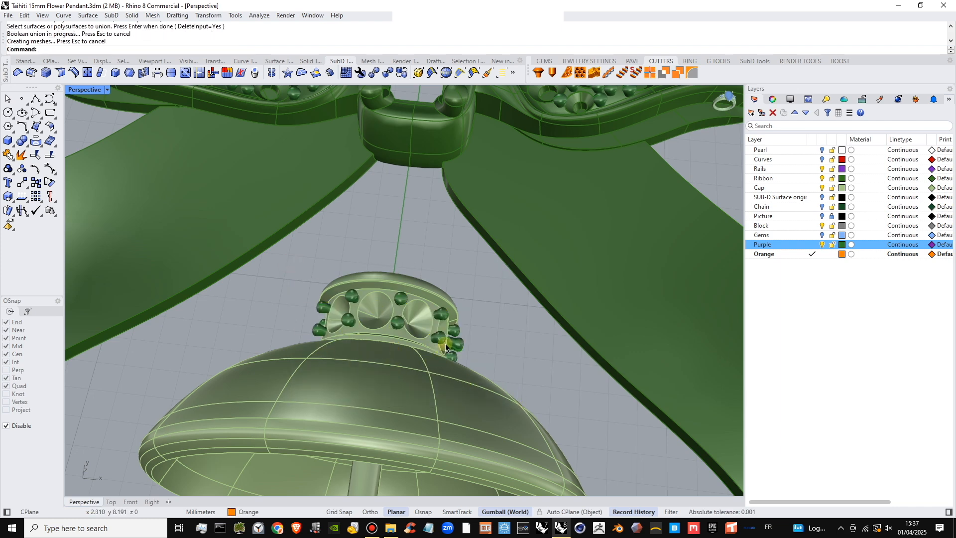
# - Boolean unite the pearl cap and its collar prongs into a single polysurface
pyautogui.click(379, 329)
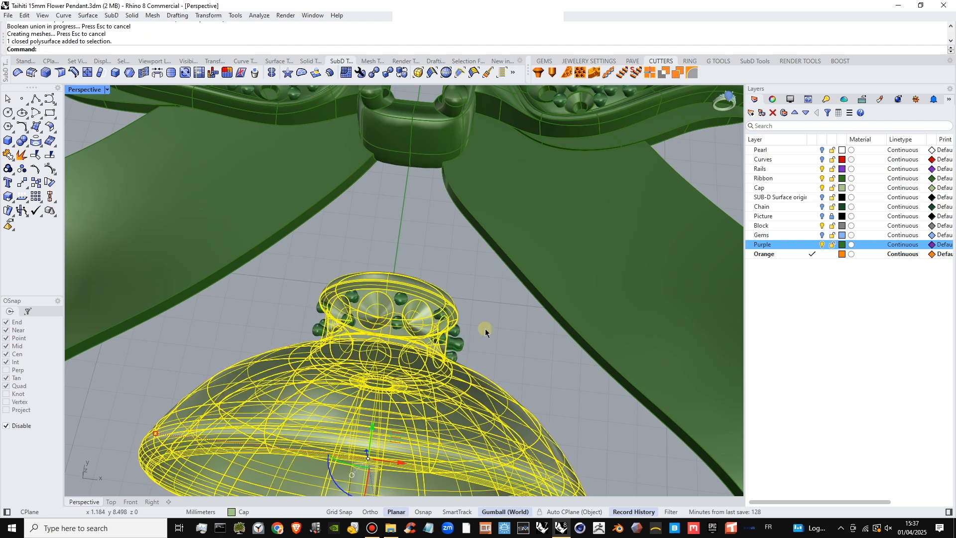
pyautogui.click(23, 141)
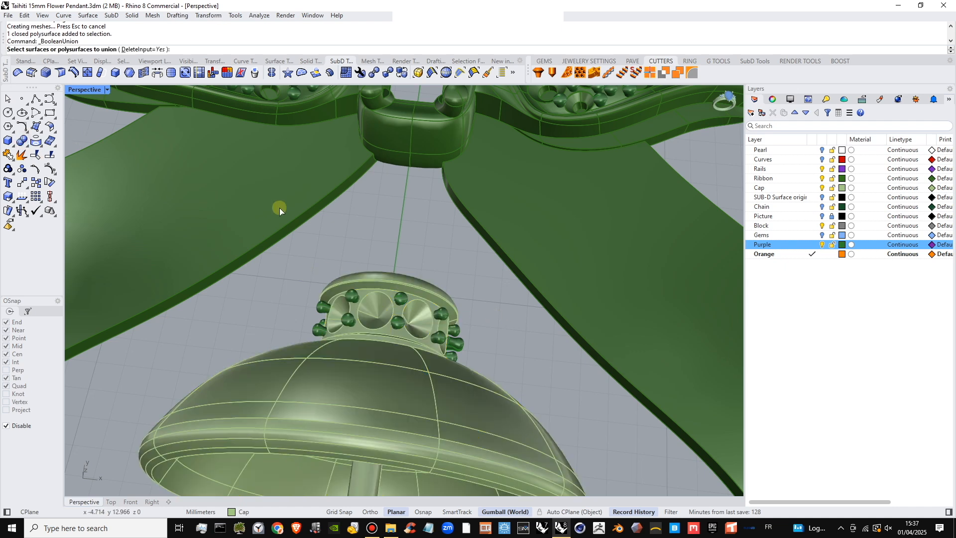
pyautogui.click(264, 387)
pyautogui.press('Return')
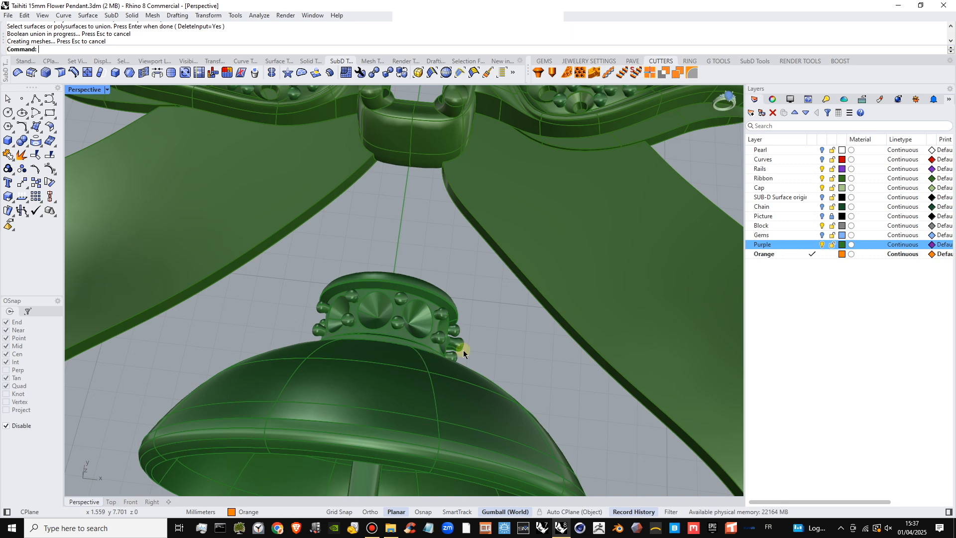
# - Move the united pearl cap to the Cap layer
pyautogui.moveTo(495, 406); pyautogui.dragTo(464, 373, button='right')
pyautogui.click(371, 373)
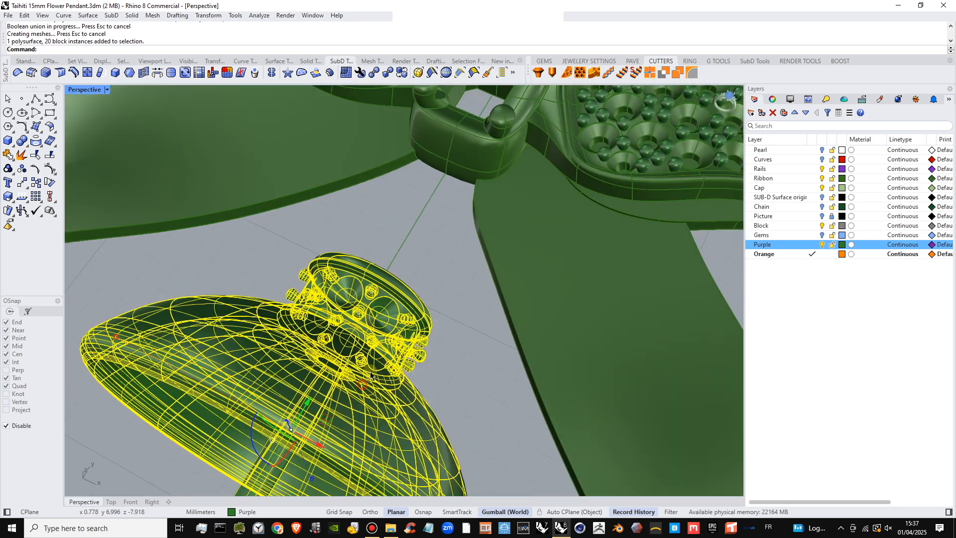
pyautogui.moveTo(390, 319); pyautogui.dragTo(424, 373, button='right')
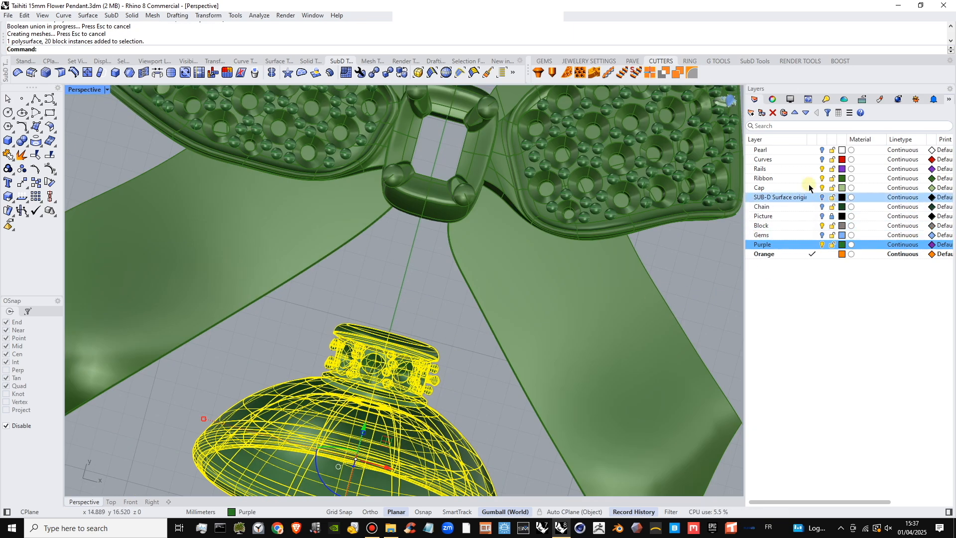
pyautogui.rightClick(803, 188)
pyautogui.click(828, 235)
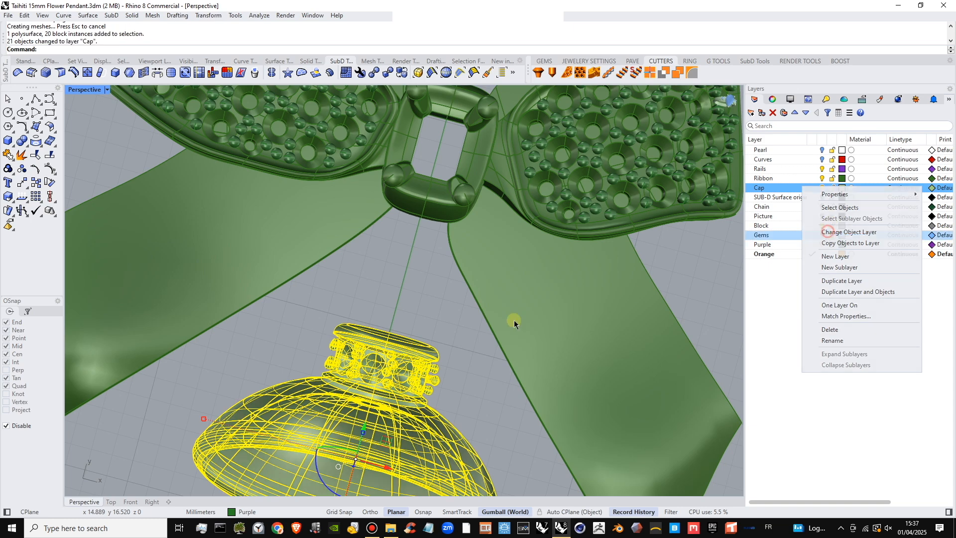
pyautogui.moveTo(414, 331); pyautogui.dragTo(443, 342, button='right')
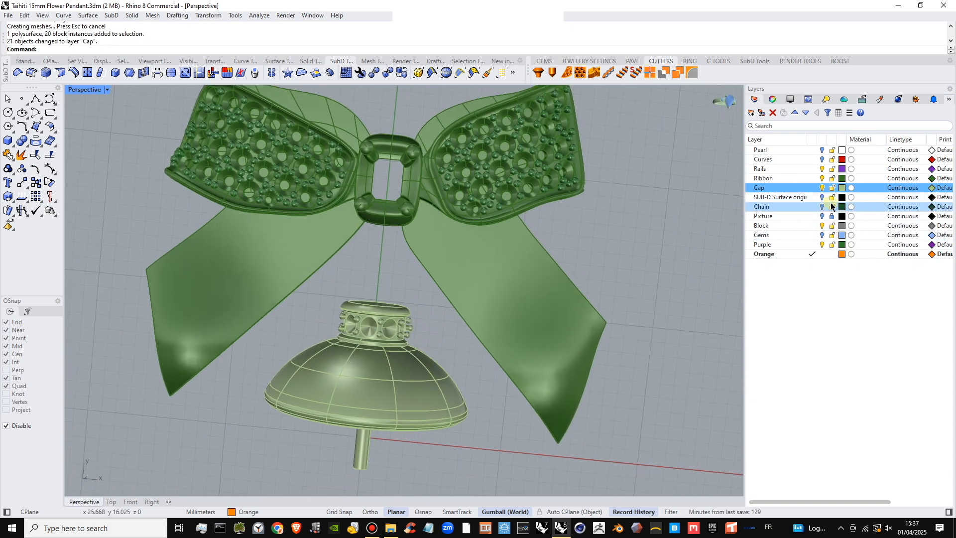
# - Hide the Cap and Purple layers to isolate the bow, and examine it from the front and back
pyautogui.click(822, 188)
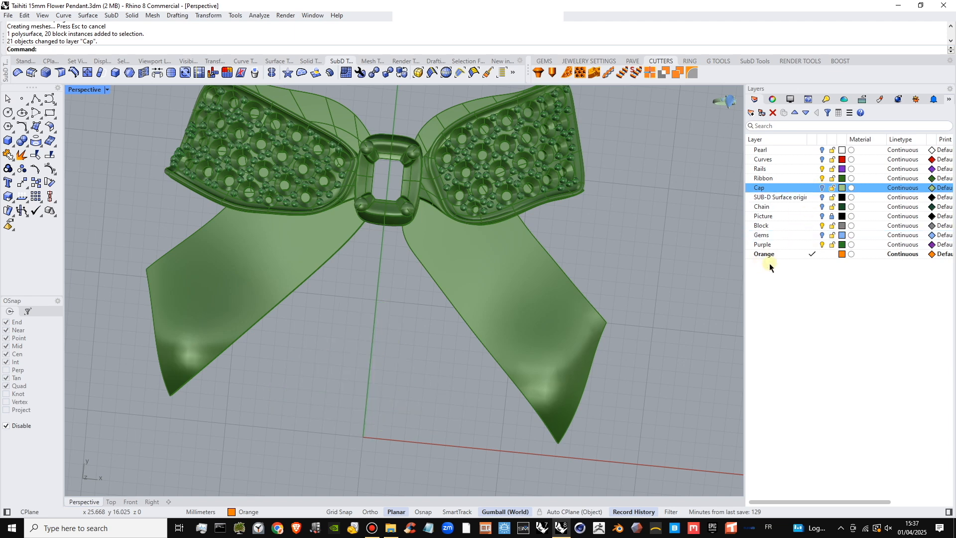
pyautogui.moveTo(563, 238); pyautogui.dragTo(488, 257, button='right')
pyautogui.click(821, 245)
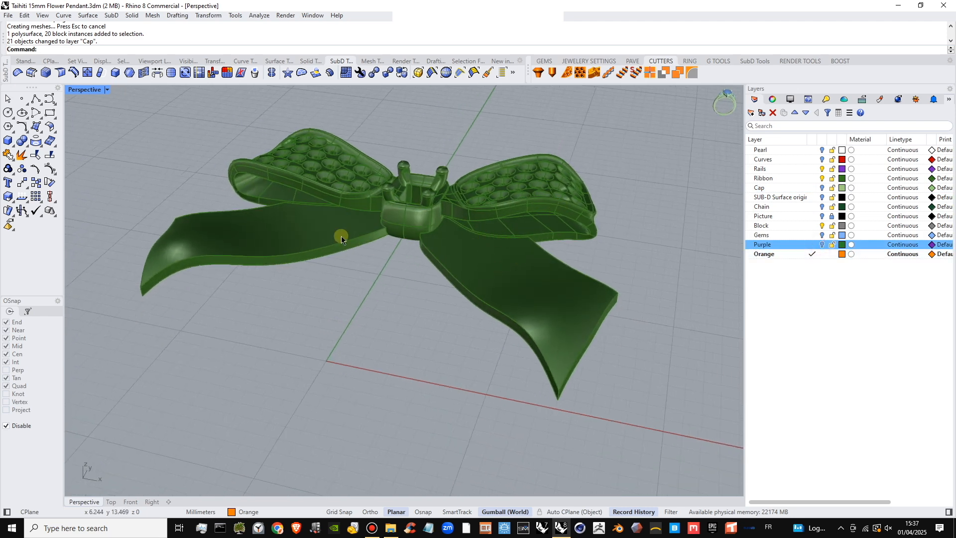
pyautogui.moveTo(360, 237); pyautogui.dragTo(586, 298, button='right')
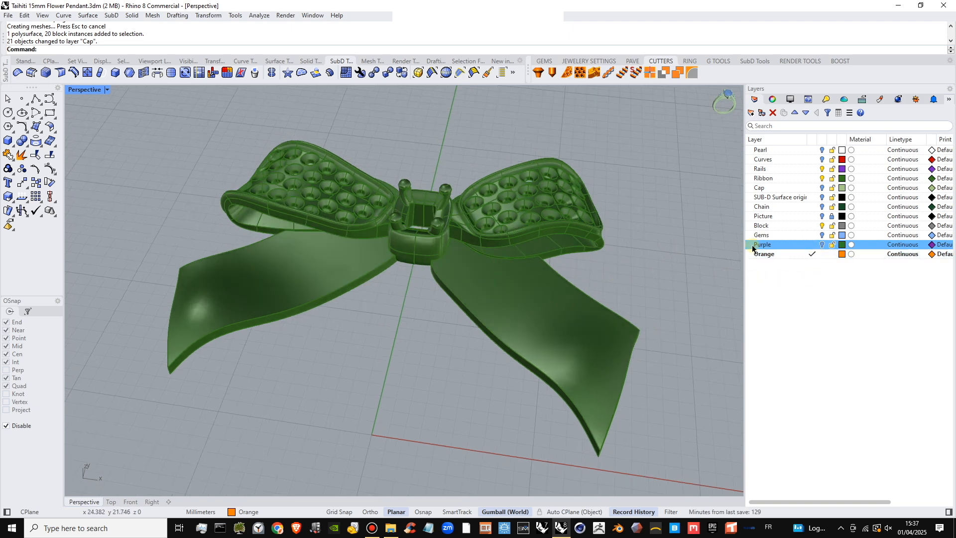
pyautogui.moveTo(553, 259); pyautogui.dragTo(427, 252, button='right')
pyautogui.scroll(3, 453, 240)
# - Show the four-viewport layout and set the Top viewport to the world Bottom view
pyautogui.doubleClick(76, 88)
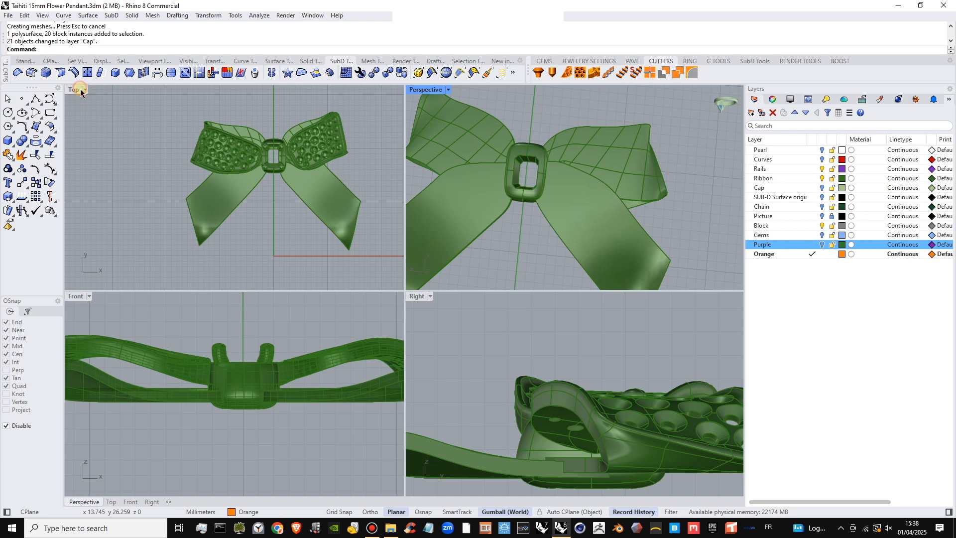
pyautogui.click(77, 89)
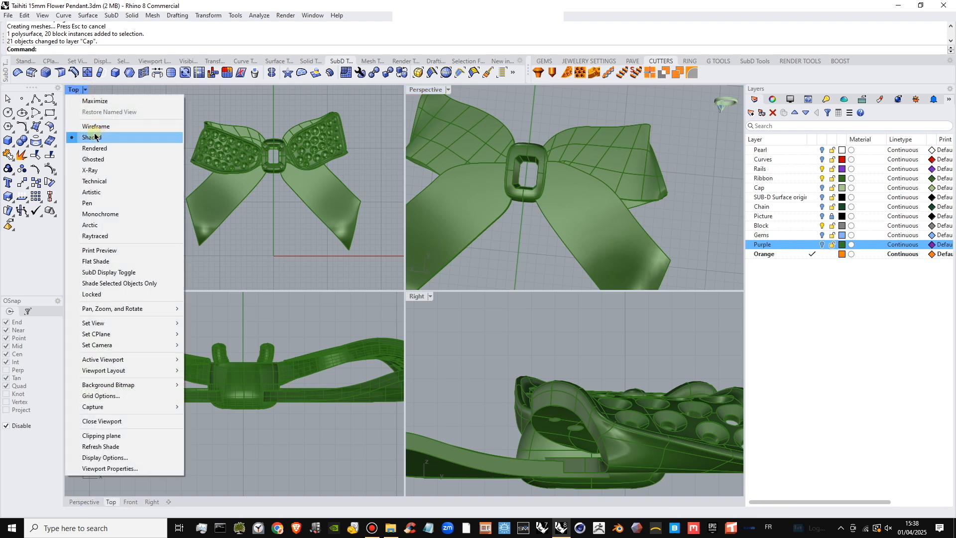
pyautogui.moveTo(125, 324)
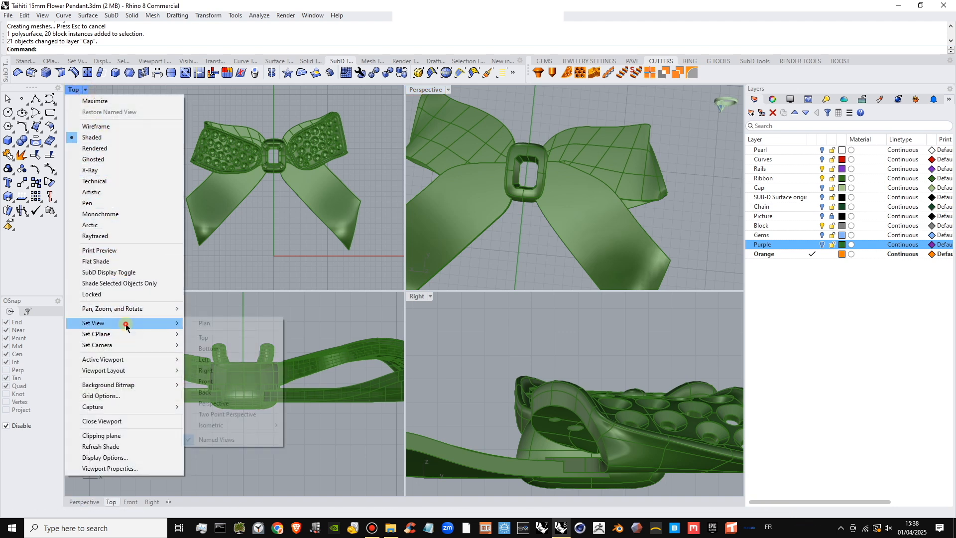
pyautogui.click(218, 349)
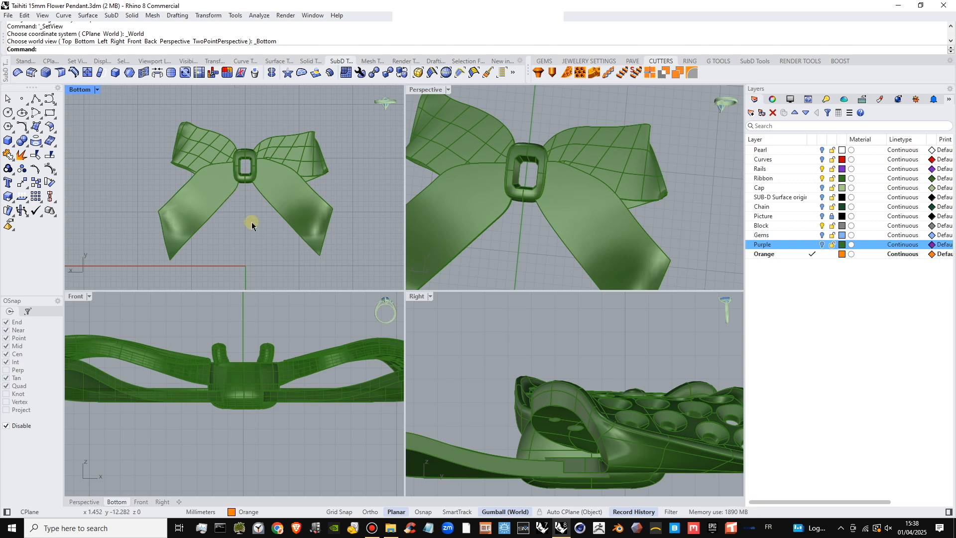
pyautogui.moveTo(252, 222)
pyautogui.mouseDown(button='right')
pyautogui.moveTo(254, 208)
pyautogui.moveTo(243, 234)
pyautogui.moveTo(249, 217)
pyautogui.mouseUp(button='right')
# - Rotate the Front viewport around the bow, and reset it to the world Front view
pyautogui.moveTo(262, 388); pyautogui.dragTo(262, 406, button='right')
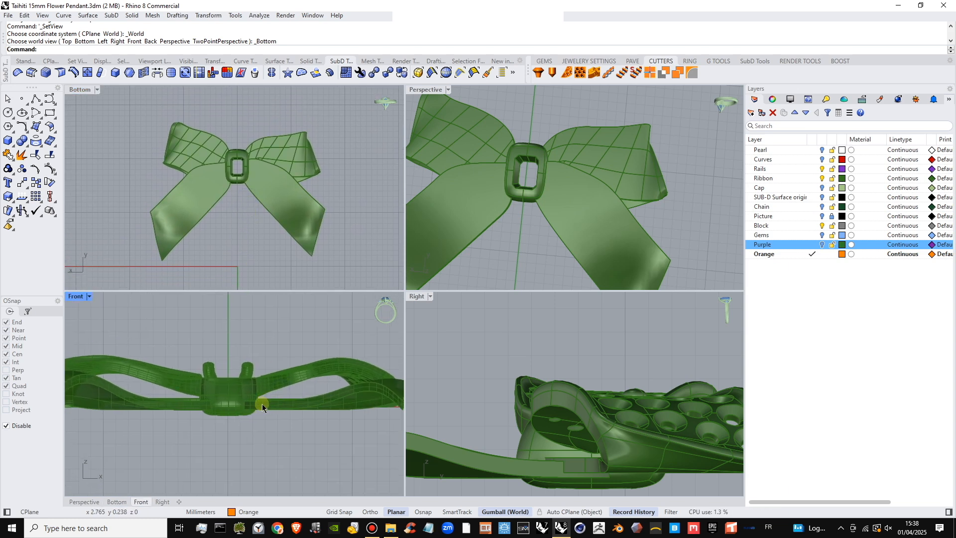
pyautogui.scroll(2, 261, 402)
pyautogui.scroll(-6, 261, 402)
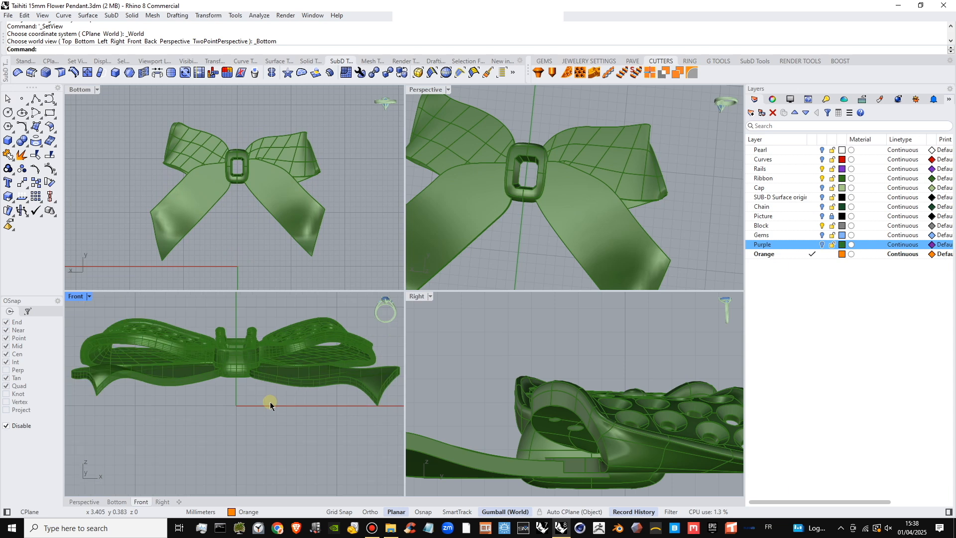
pyautogui.scroll(6, 251, 402)
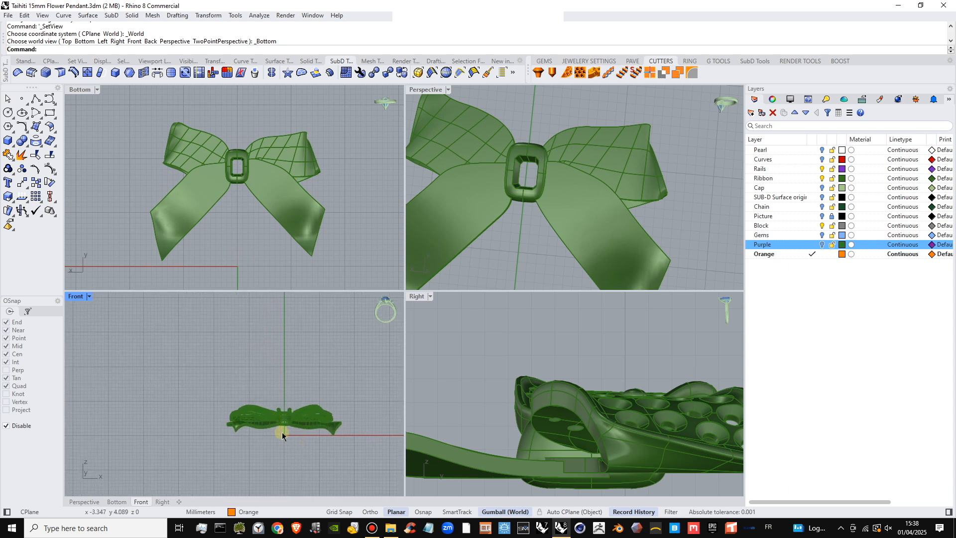
pyautogui.moveTo(277, 423); pyautogui.dragTo(262, 409, button='right')
pyautogui.press('Down')
pyautogui.press('Down')
pyautogui.press('Down')
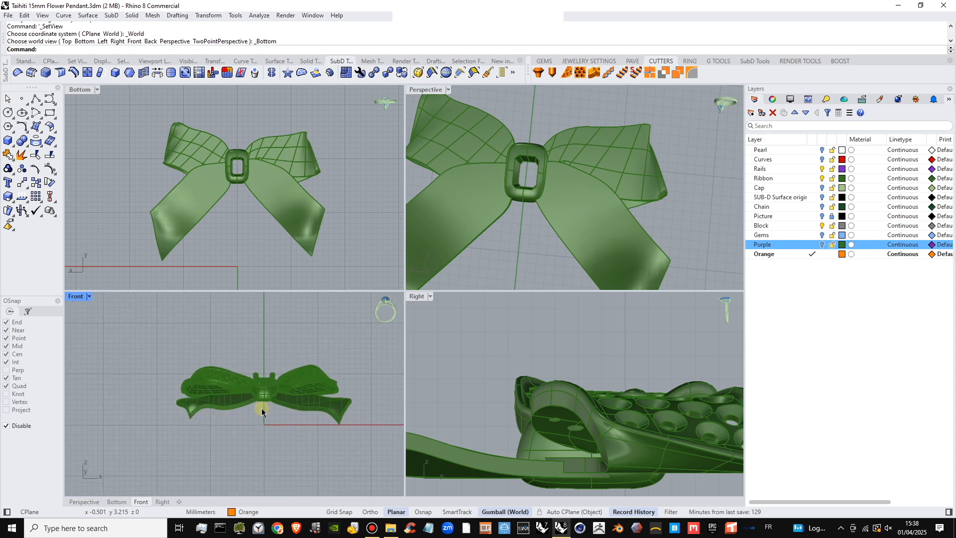
pyautogui.press('Right')
pyautogui.press('Right')
pyautogui.press('Right')
pyautogui.press('Right')
pyautogui.press('Right')
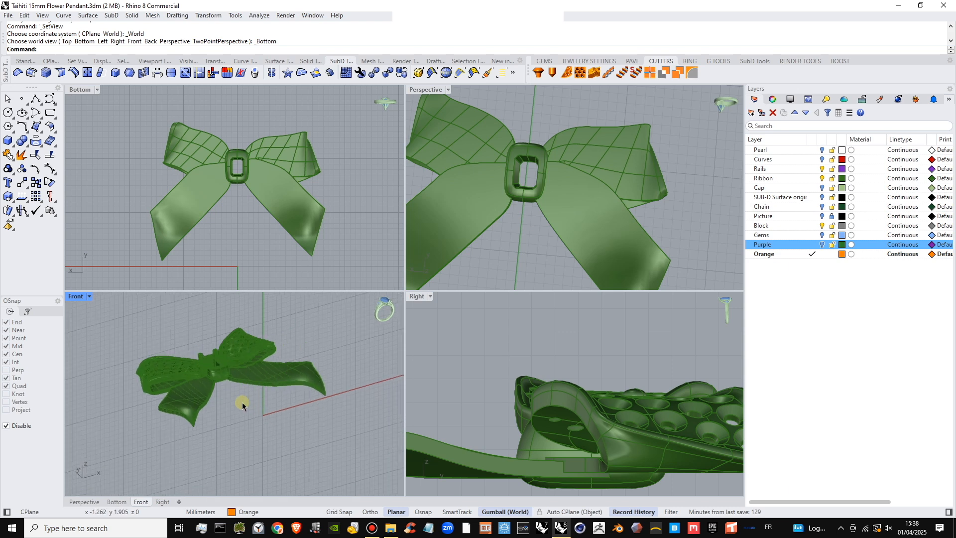
pyautogui.scroll(2, 212, 381)
pyautogui.moveTo(212, 381); pyautogui.dragTo(216, 390, button='right')
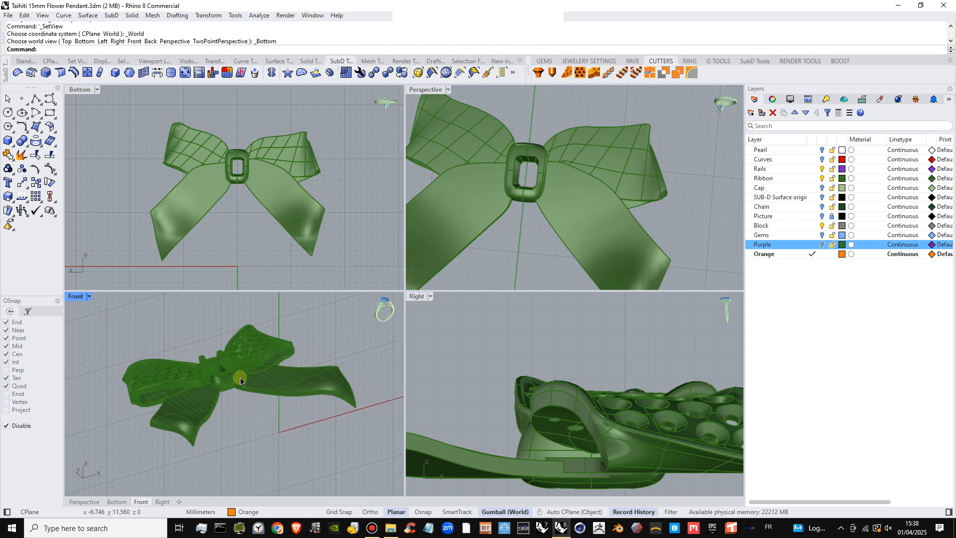
pyautogui.click(90, 297)
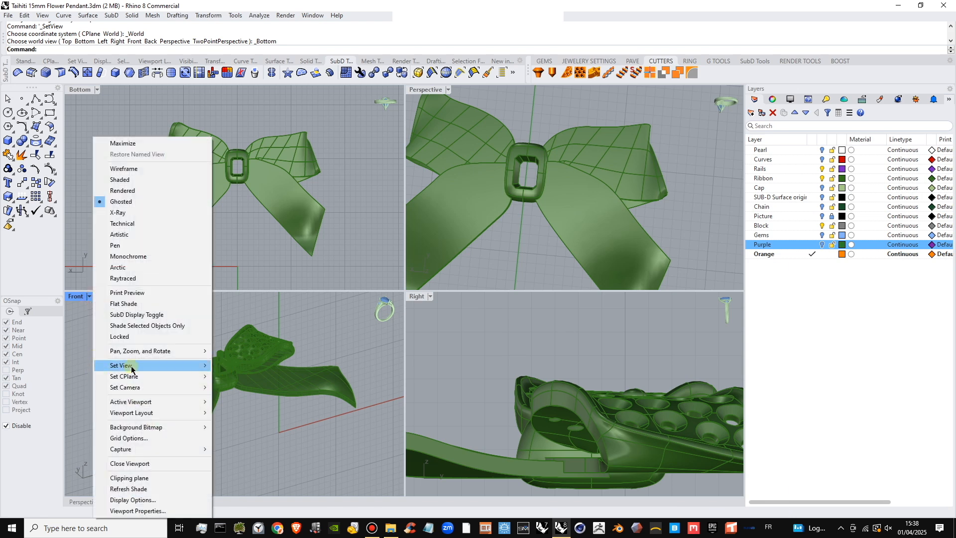
pyautogui.moveTo(131, 365)
pyautogui.click(252, 424)
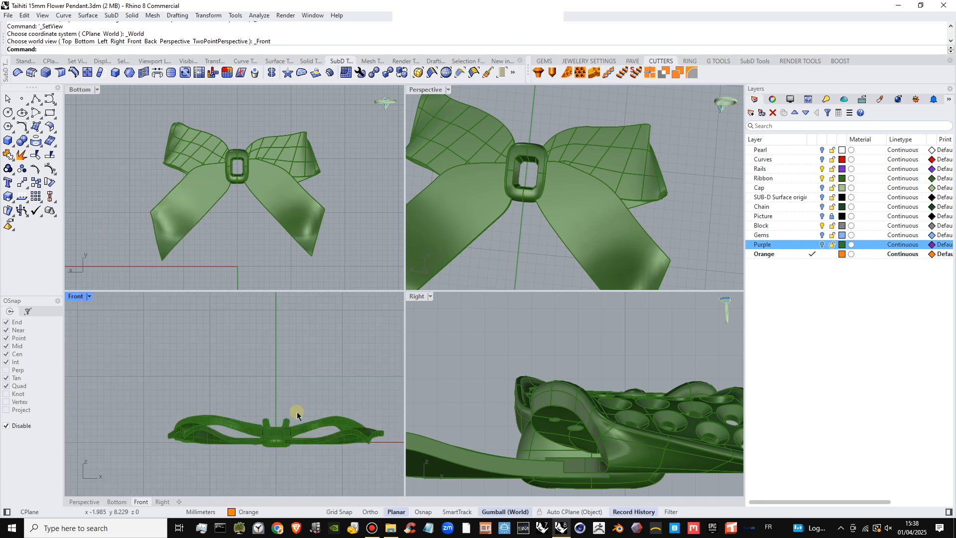
pyautogui.scroll(-3, 572, 399)
pyautogui.scroll(2, 589, 403)
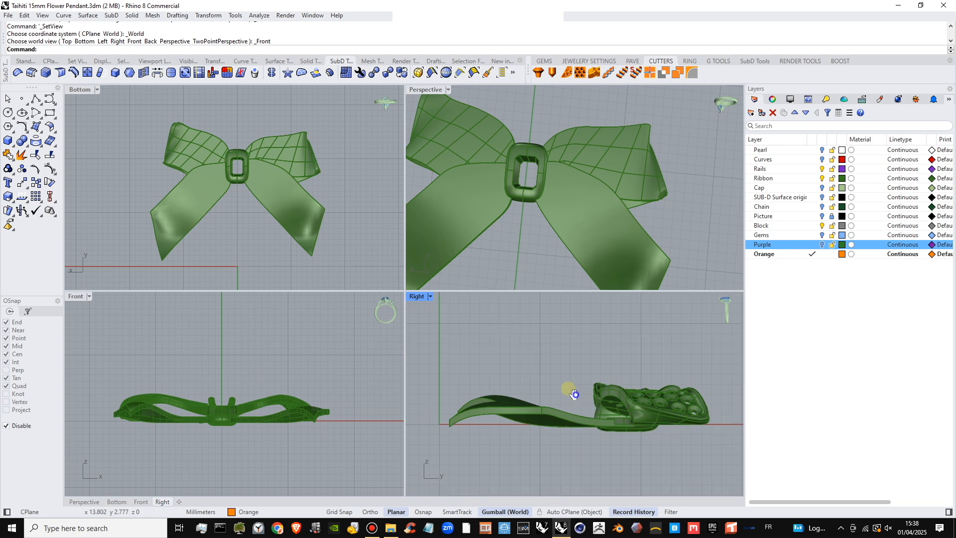
pyautogui.scroll(-1, 569, 390)
# - Maximize the Bottom viewport and examine the back of the bow's knot and ribbon tails
pyautogui.doubleClick(77, 90)
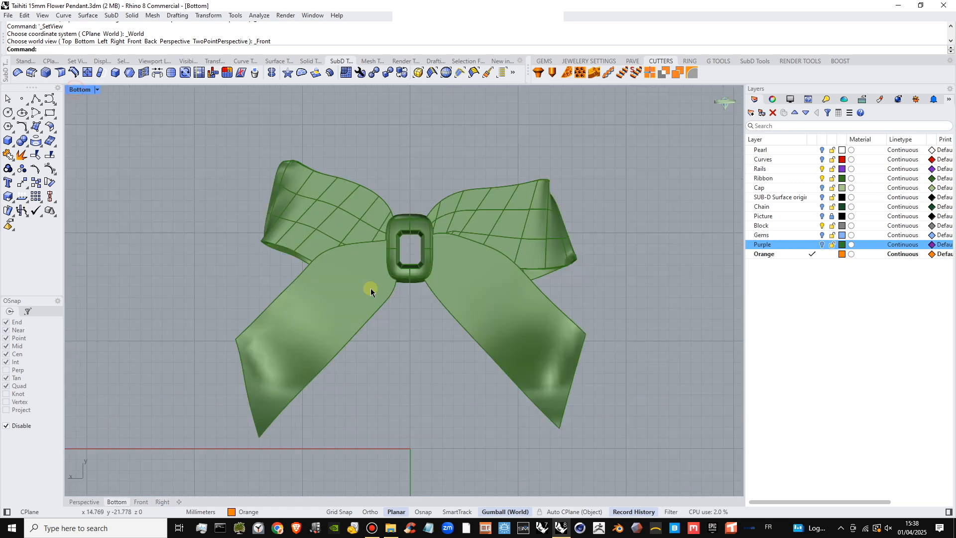
pyautogui.scroll(5, 371, 288)
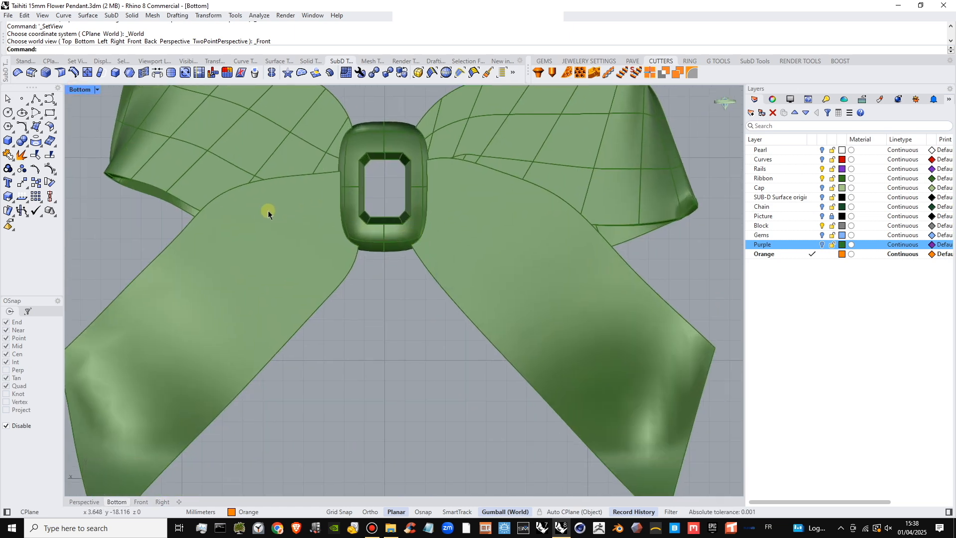
pyautogui.moveTo(193, 392); pyautogui.dragTo(210, 377, button='right')
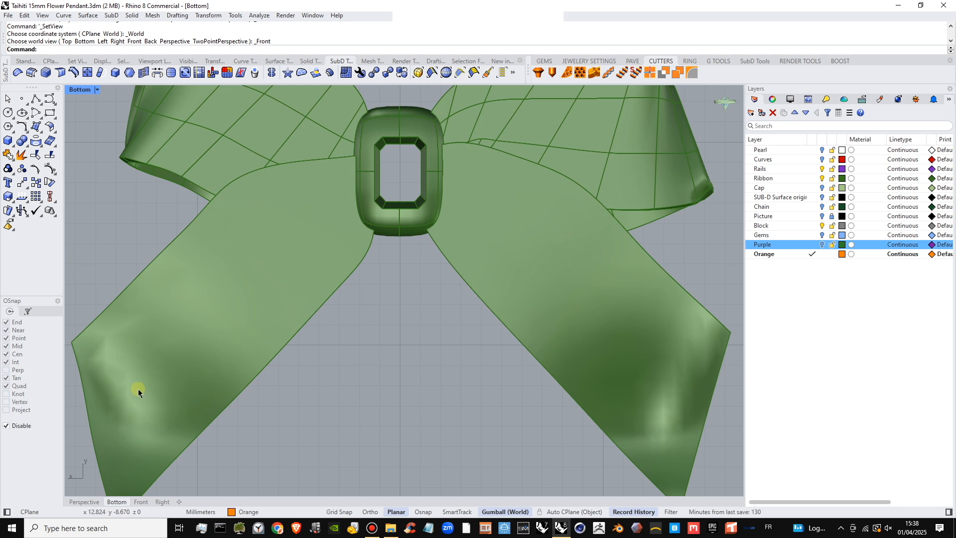
pyautogui.moveTo(334, 237); pyautogui.dragTo(334, 284, button='right')
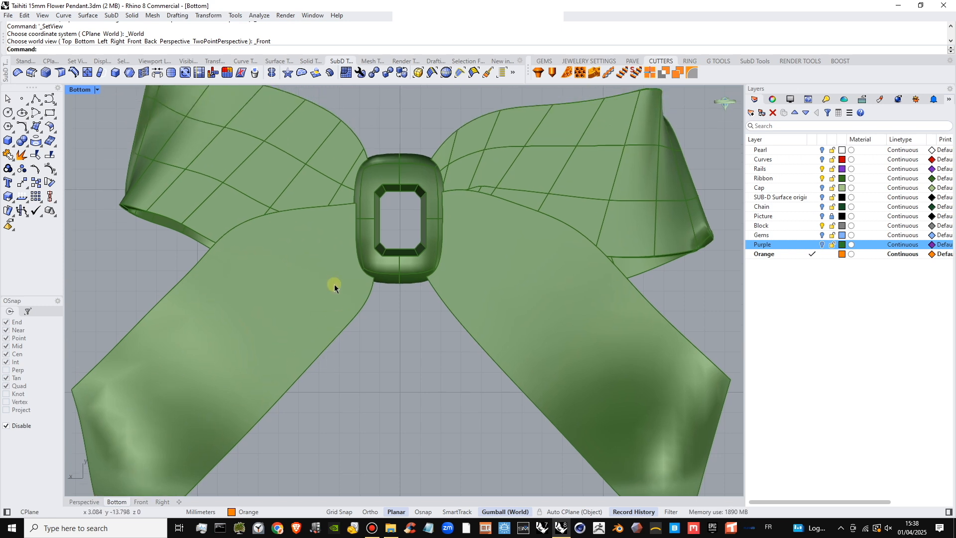
pyautogui.moveTo(282, 309); pyautogui.dragTo(290, 293, button='right')
pyautogui.moveTo(203, 359); pyautogui.dragTo(224, 351, button='right')
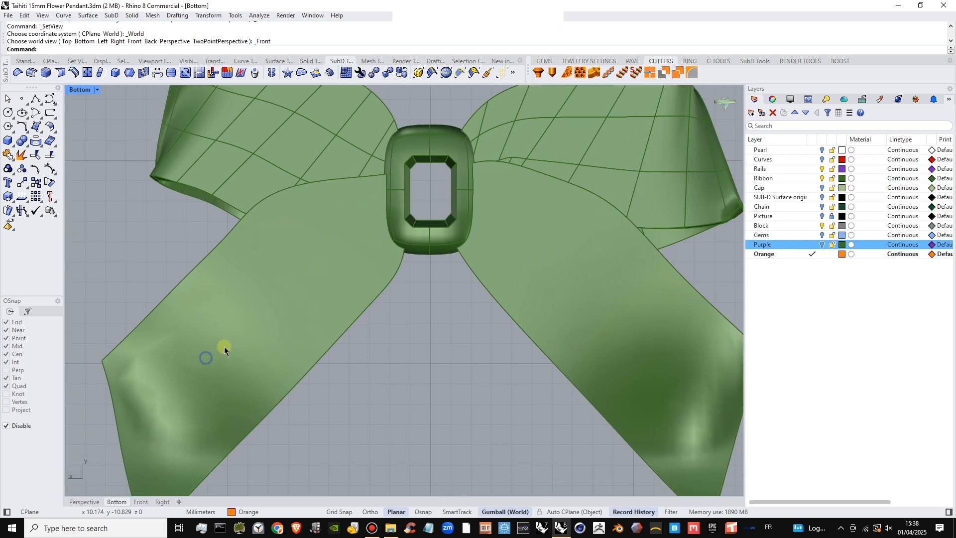
pyautogui.moveTo(215, 383); pyautogui.dragTo(212, 371, button='right')
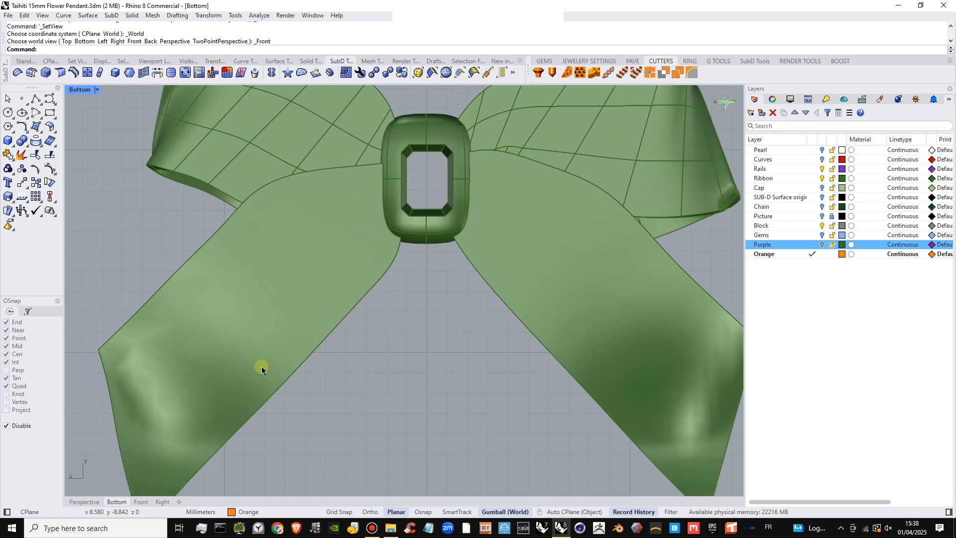
# - Start extracting surfaces from the bow solid, with the option set to keep the originals by copying
pyautogui.click(290, 272)
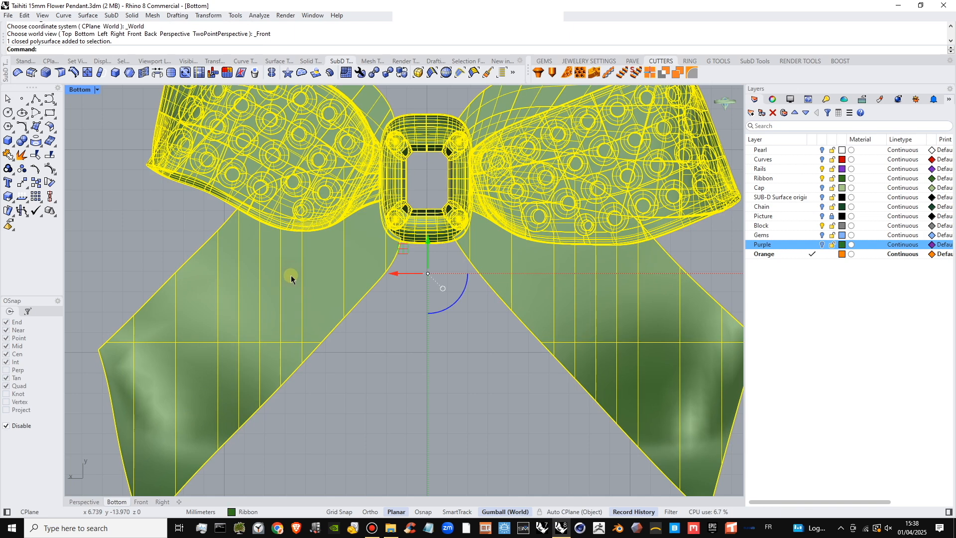
pyautogui.scroll(-3, 380, 347)
pyautogui.press('Escape')
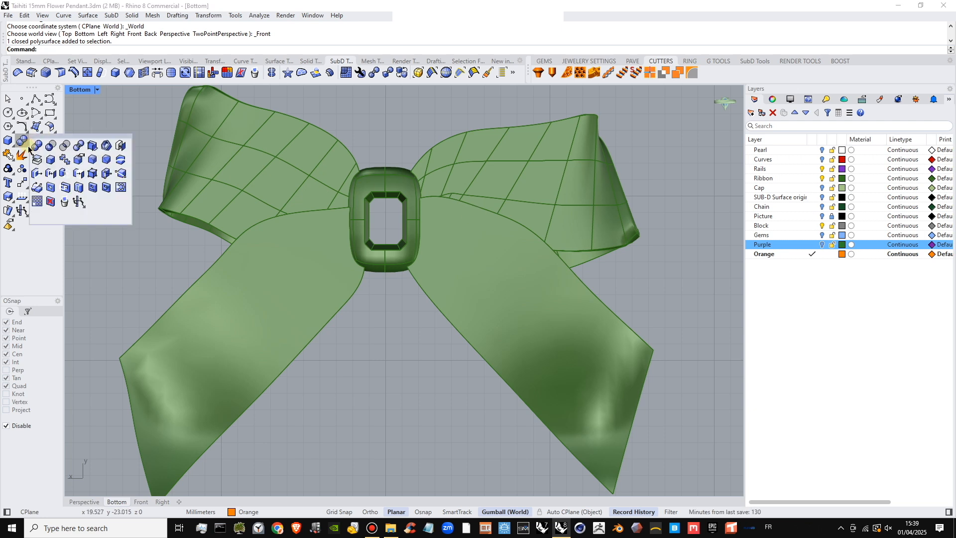
pyautogui.click(38, 157)
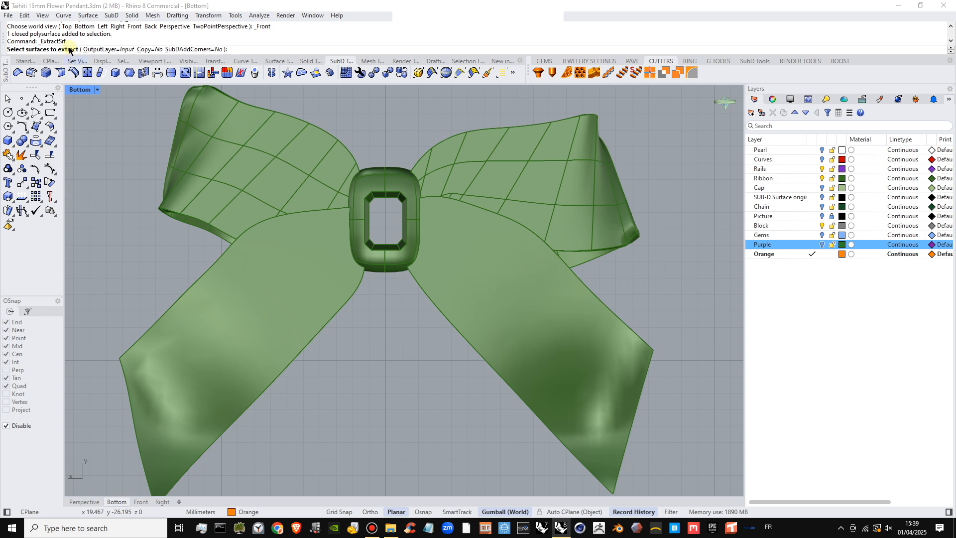
pyautogui.click(150, 50)
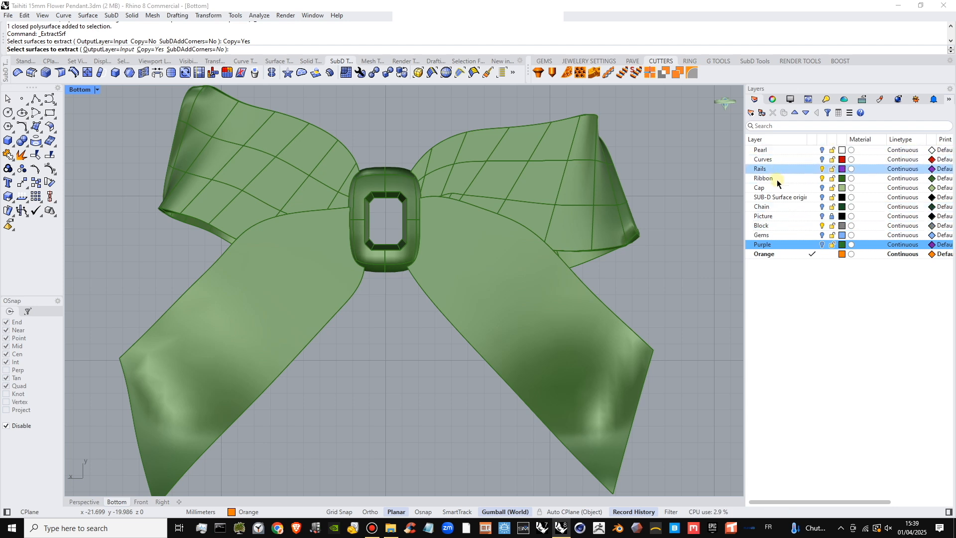
# - Create a layer named "Extract srfc" below the Curves layer and set its colour to orange #FF6C00
pyautogui.click(778, 159)
pyautogui.click(751, 112)
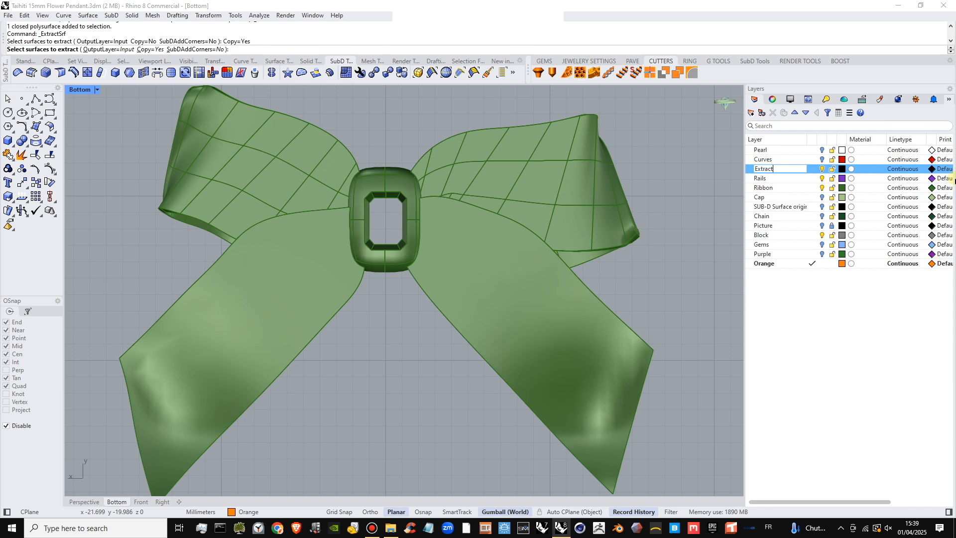
pyautogui.press('Return')
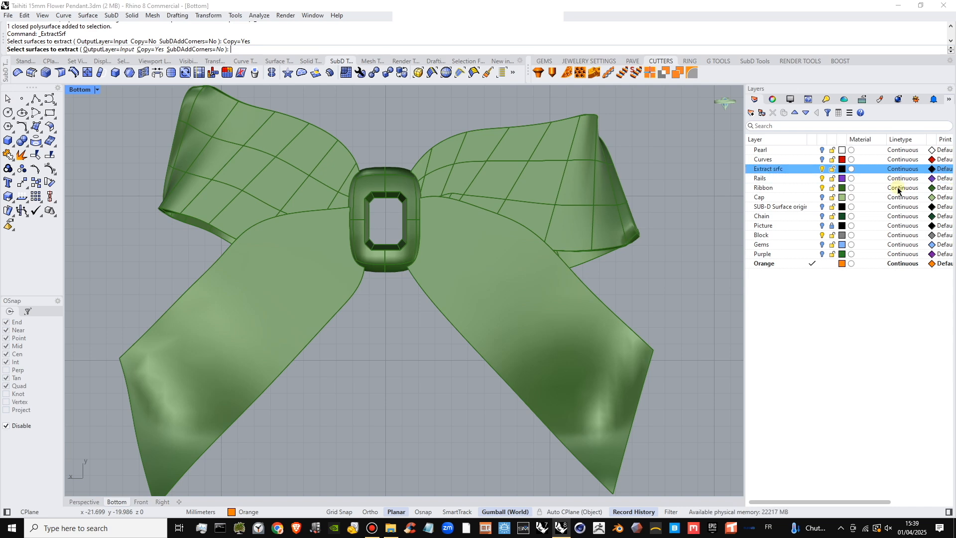
pyautogui.click(842, 168)
pyautogui.click(707, 276)
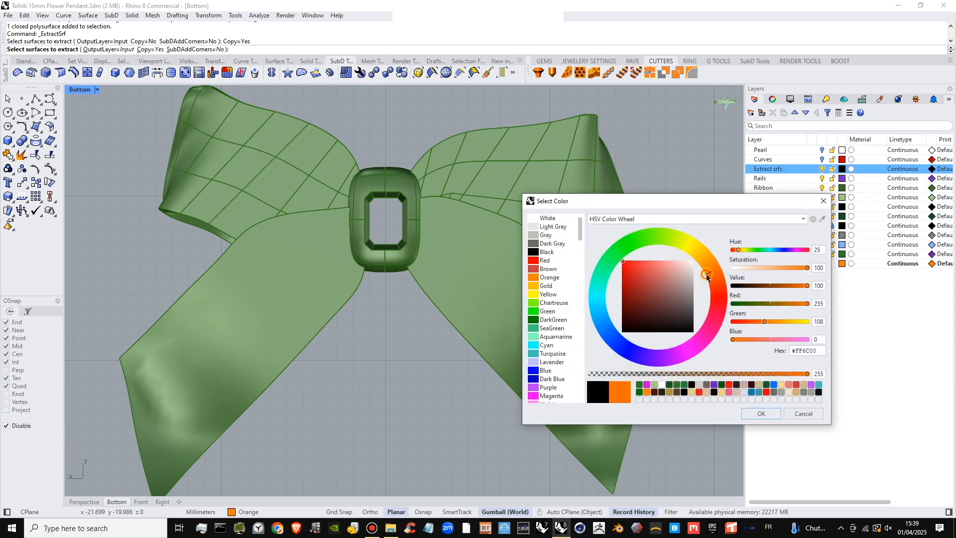
pyautogui.click(760, 413)
# - Extract copies of the back surfaces of both ribbon tails, checking the selection around the bow
pyautogui.click(279, 254)
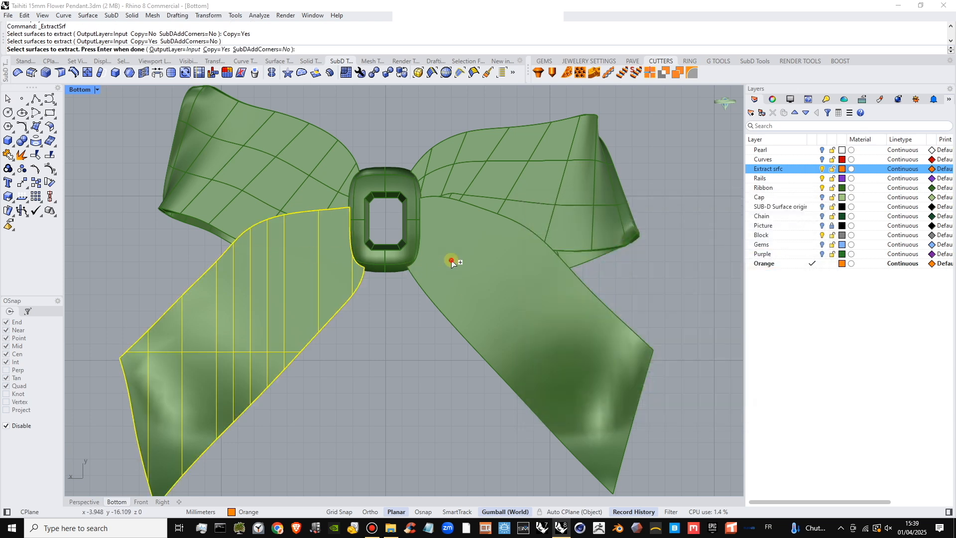
pyautogui.click(451, 262)
pyautogui.click(492, 293)
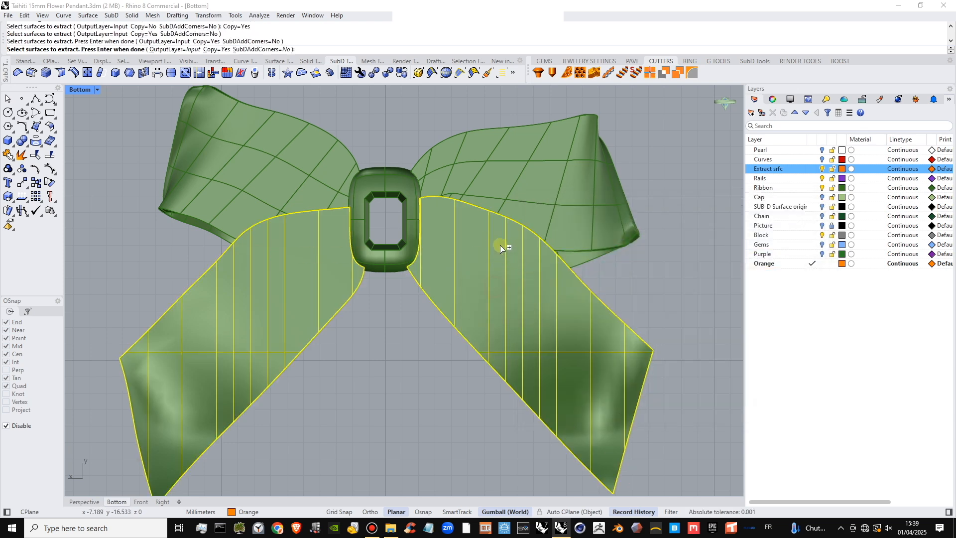
pyautogui.moveTo(462, 176); pyautogui.dragTo(463, 213, button='right')
pyautogui.click(457, 214)
pyautogui.click(509, 263)
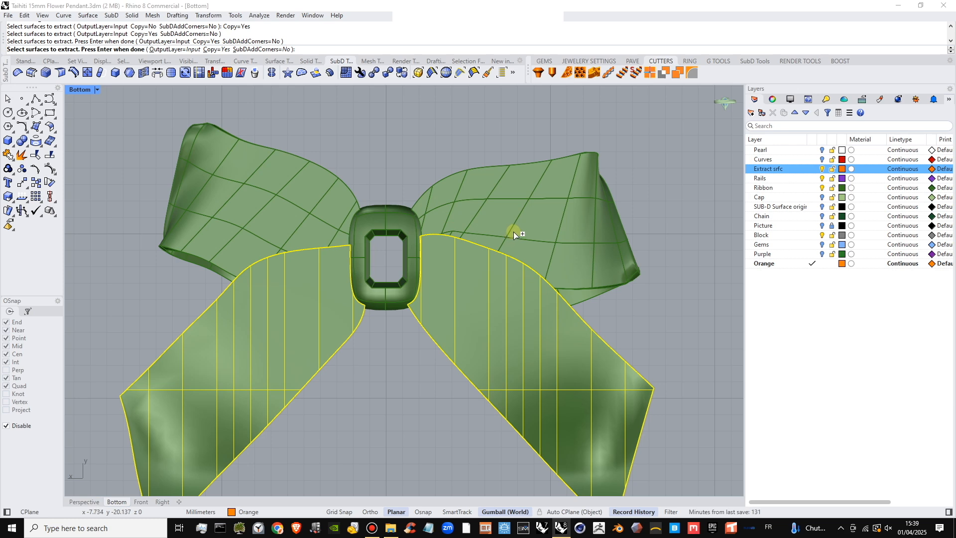
pyautogui.doubleClick(77, 89)
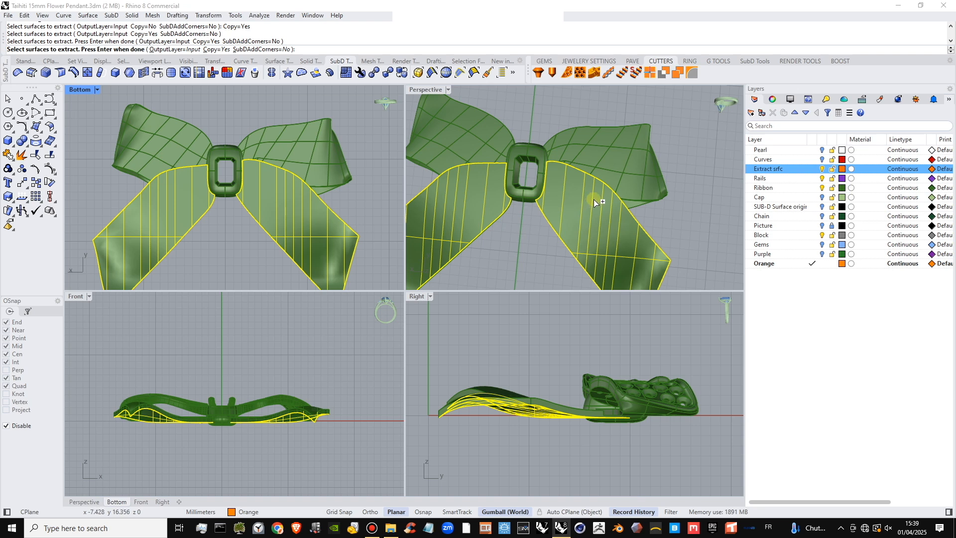
pyautogui.moveTo(600, 232); pyautogui.dragTo(438, 92, button='right')
pyautogui.doubleClick(428, 90)
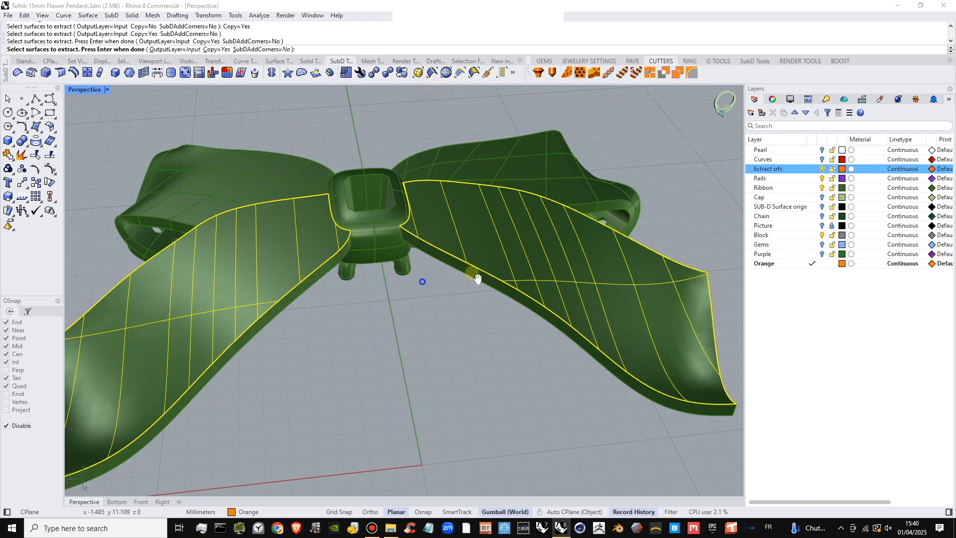
pyautogui.moveTo(480, 277); pyautogui.dragTo(468, 309, button='right')
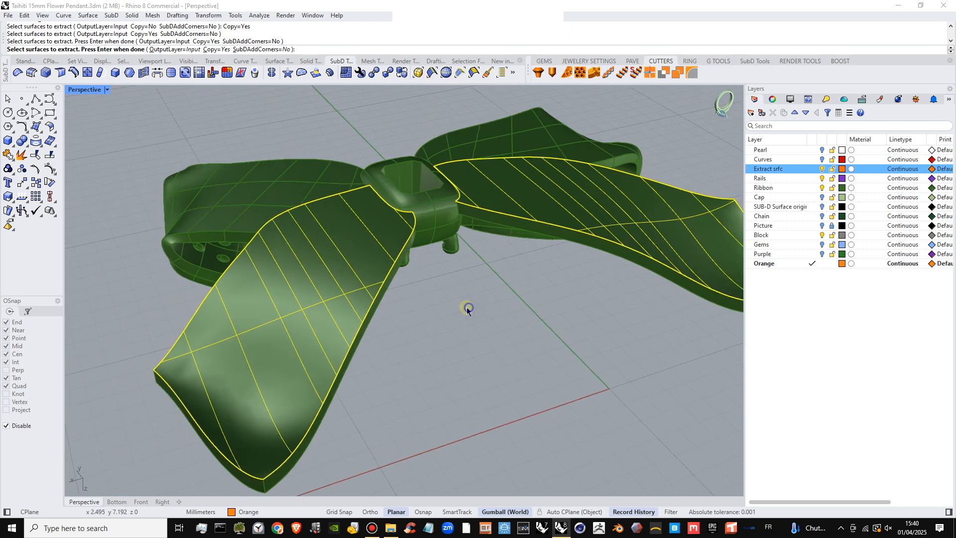
pyautogui.rightClick(468, 307)
# - Move the two extracted tail surfaces to the Extract srfc layer and hide the Ribbon layer
pyautogui.rightClick(790, 168)
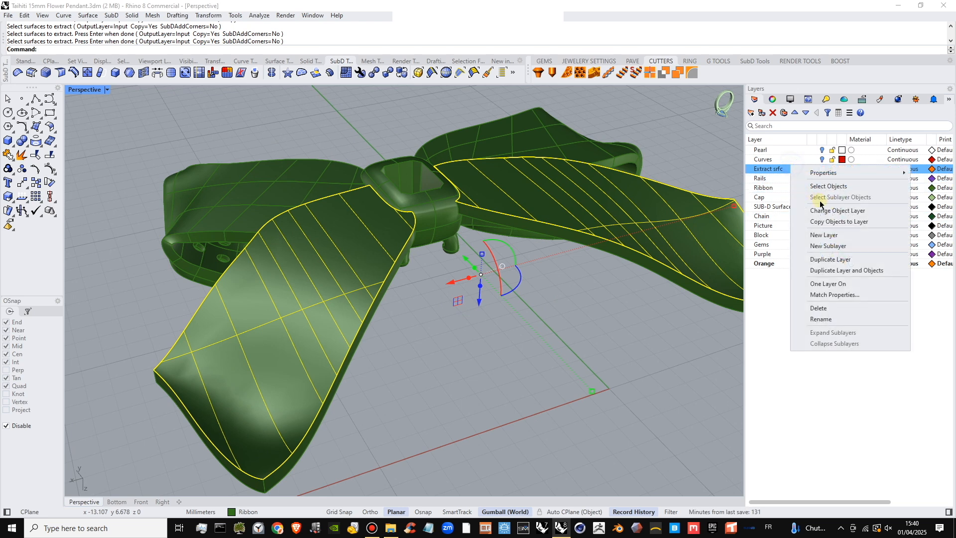
pyautogui.click(803, 208)
pyautogui.moveTo(591, 288); pyautogui.dragTo(474, 270, button='right')
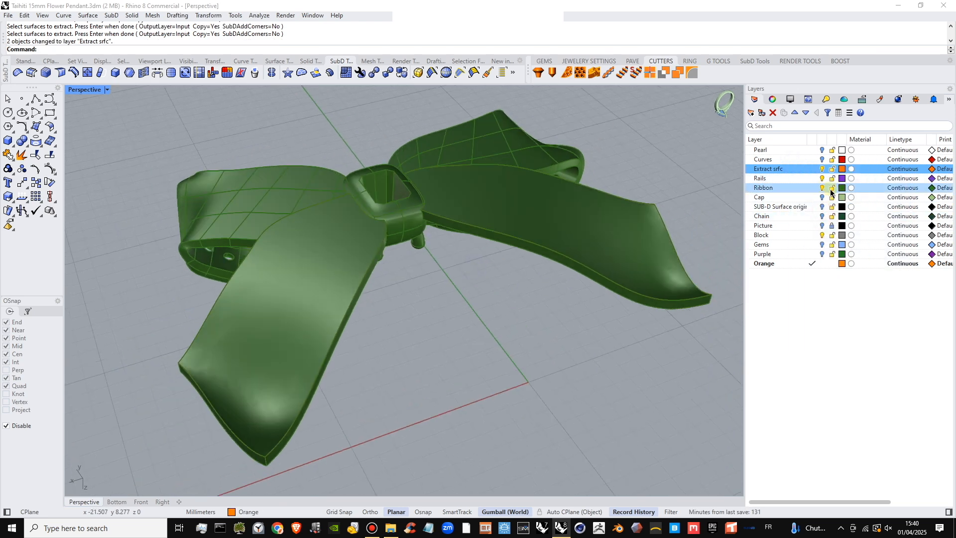
pyautogui.click(823, 188)
pyautogui.moveTo(679, 231); pyautogui.dragTo(538, 226, button='right')
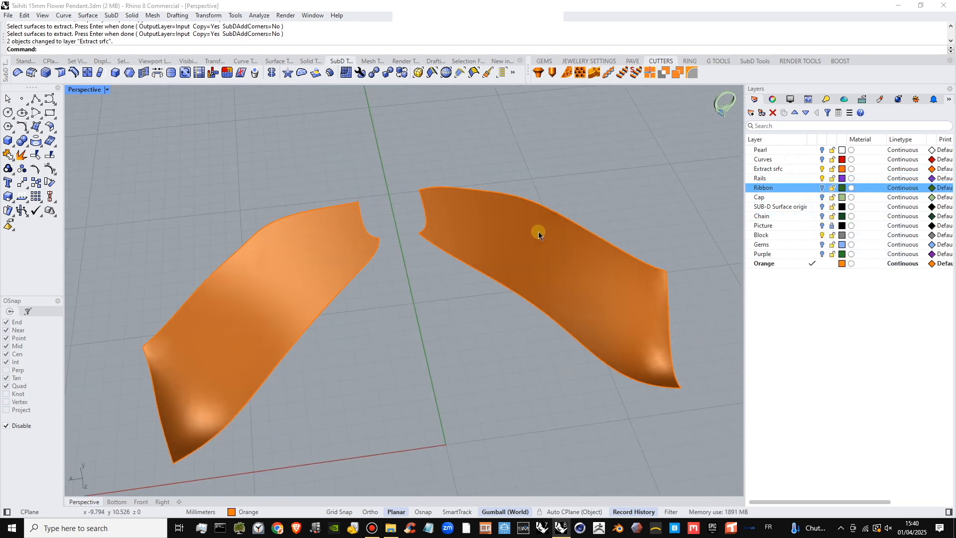
# - Show the four-viewport layout and turn on the Curves layer
pyautogui.doubleClick(82, 90)
pyautogui.moveTo(262, 192); pyautogui.dragTo(262, 139, button='right')
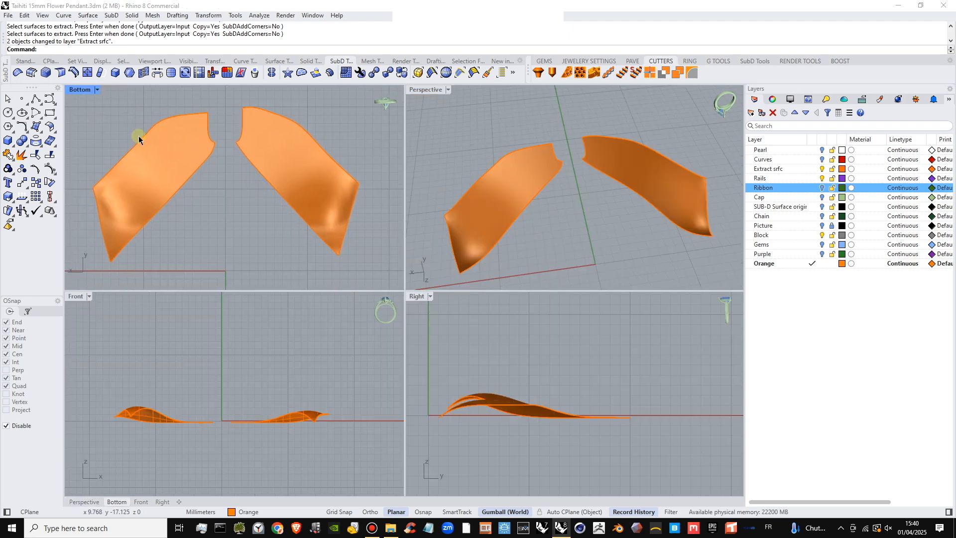
pyautogui.click(822, 160)
pyautogui.moveTo(293, 174); pyautogui.dragTo(297, 199, button='right')
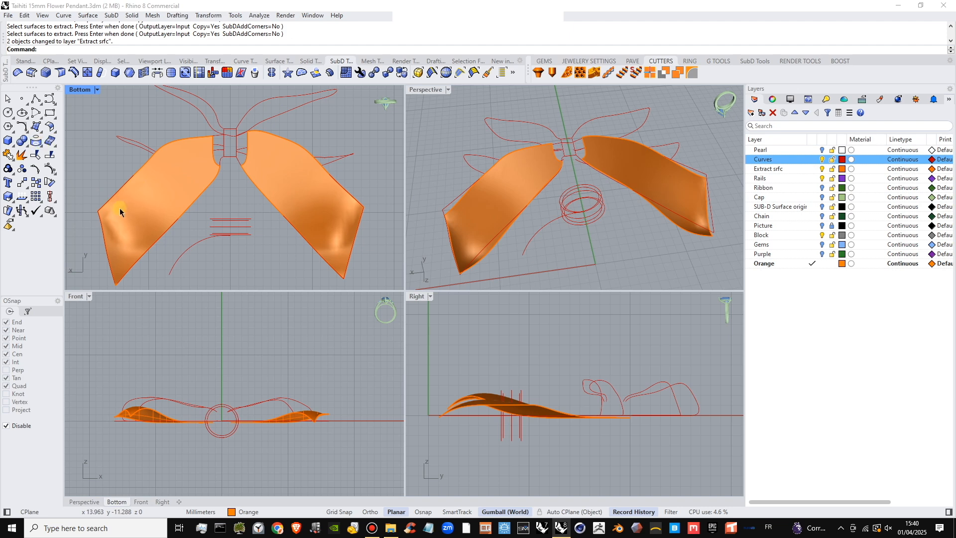
# - Offset the ribbon tails' closed outline curve inward by 0.6 mm on the left tail's surface in the maximized Bottom view
pyautogui.click(139, 212)
pyautogui.click(320, 220)
pyautogui.click(347, 282)
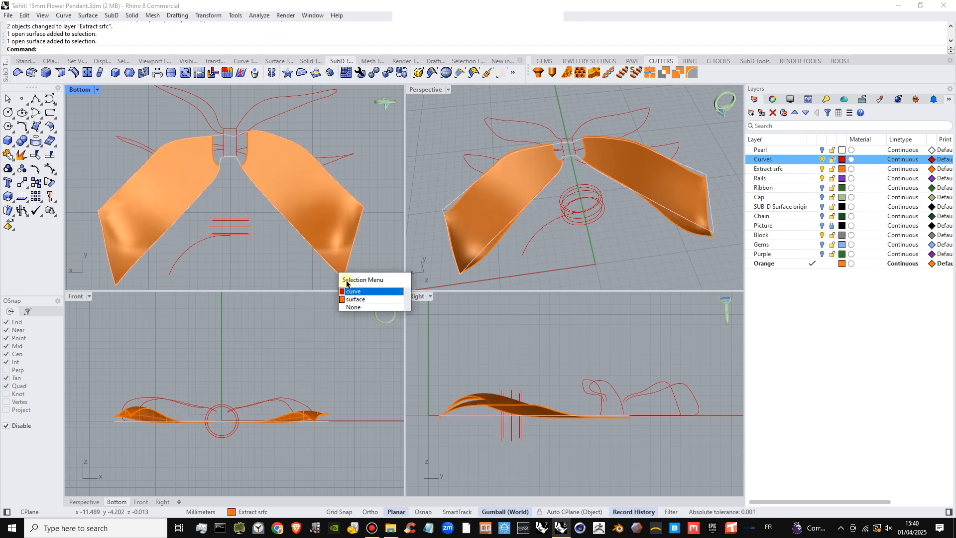
pyautogui.click(362, 293)
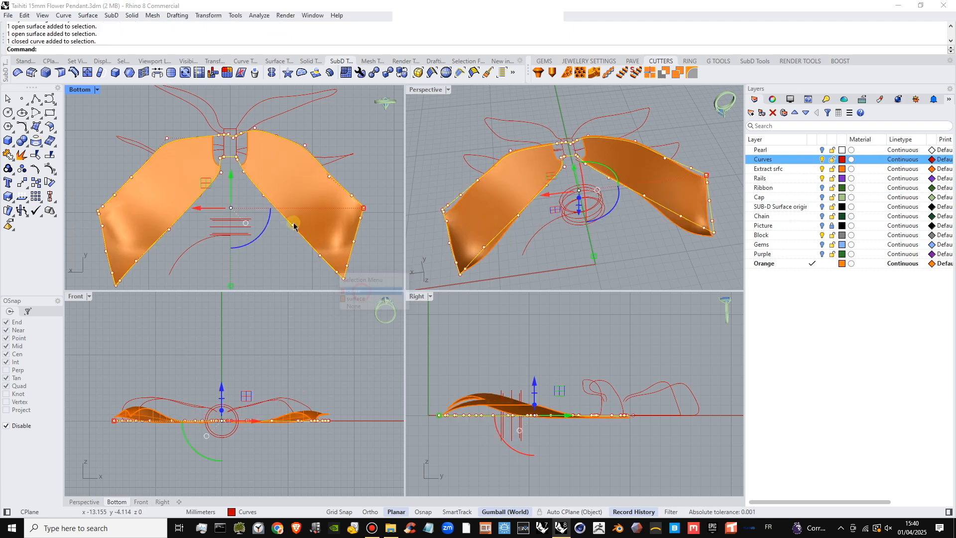
pyautogui.doubleClick(82, 90)
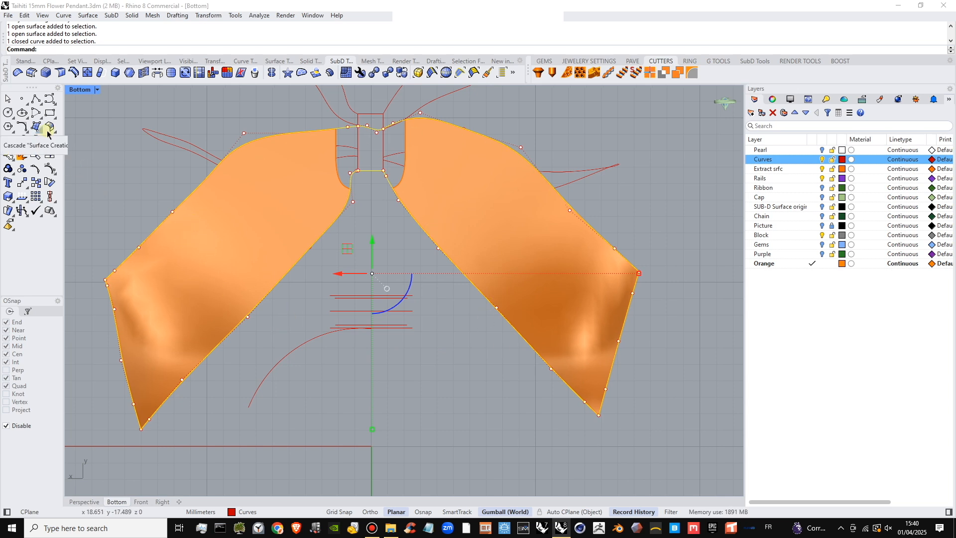
pyautogui.click(41, 148)
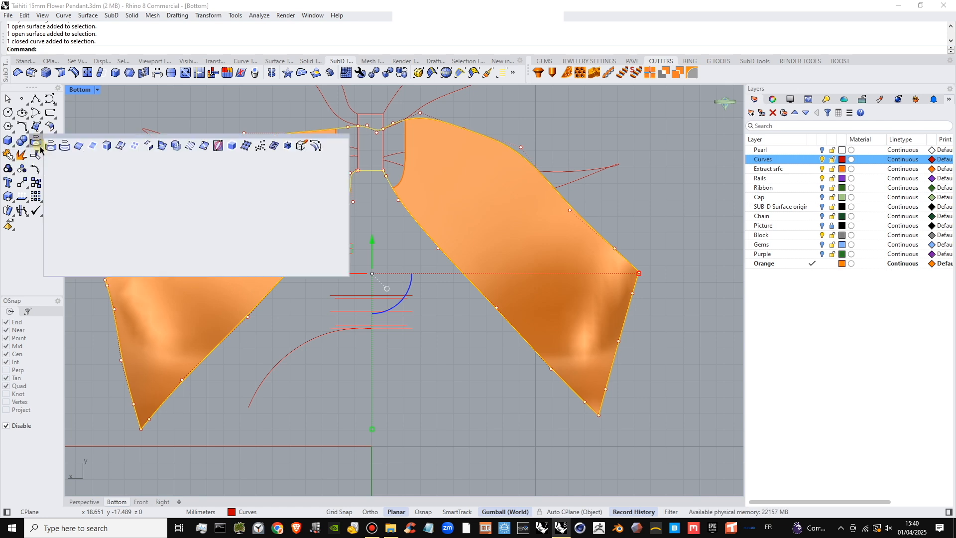
pyautogui.click(29, 132)
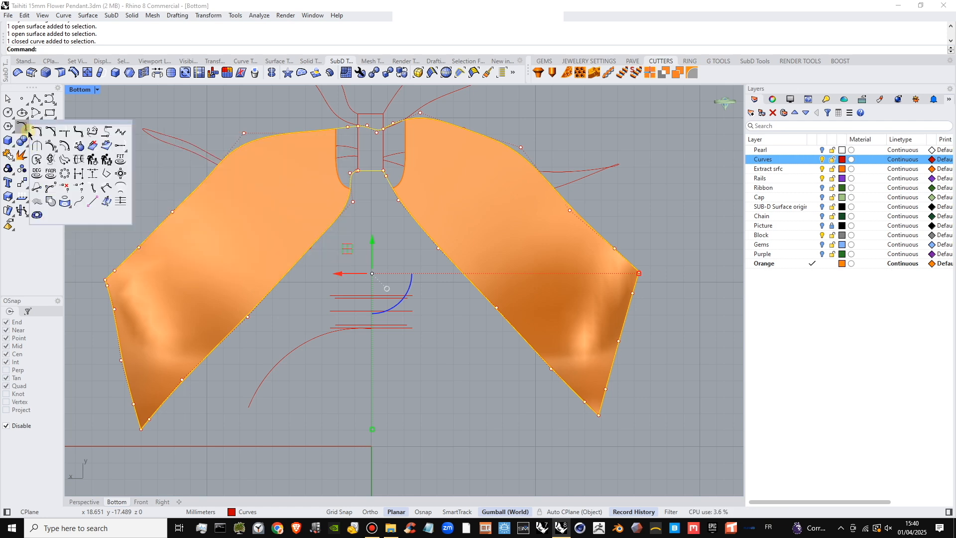
pyautogui.click(107, 146)
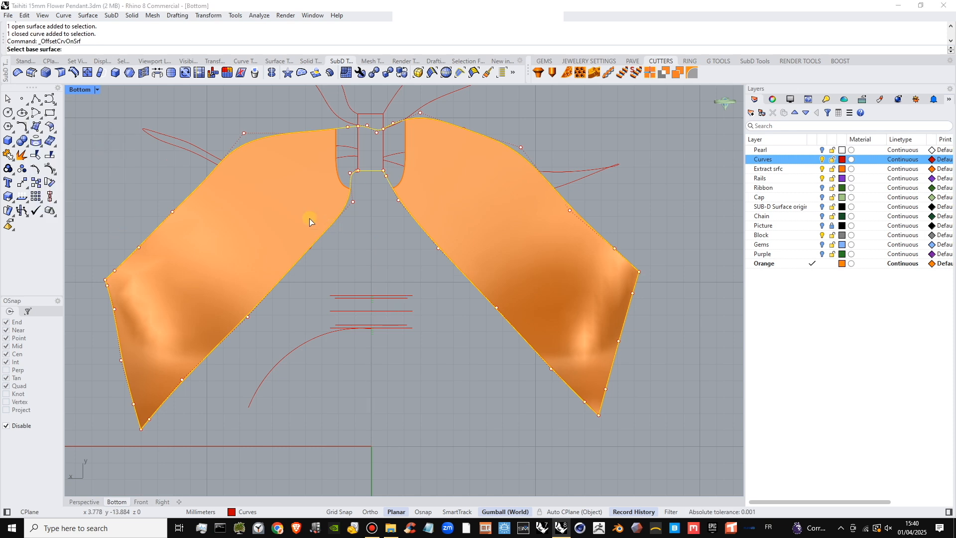
pyautogui.click(309, 219)
pyautogui.click(429, 212)
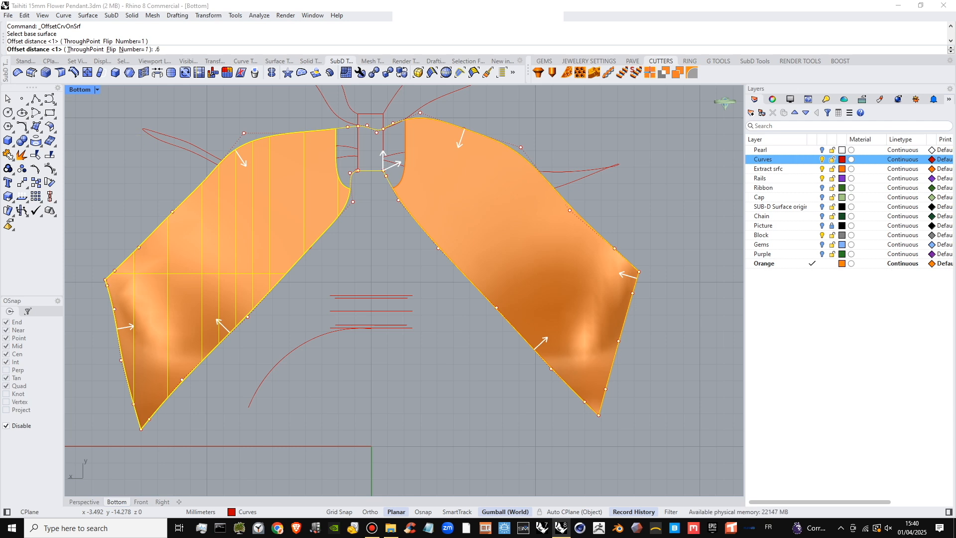
pyautogui.press('Return')
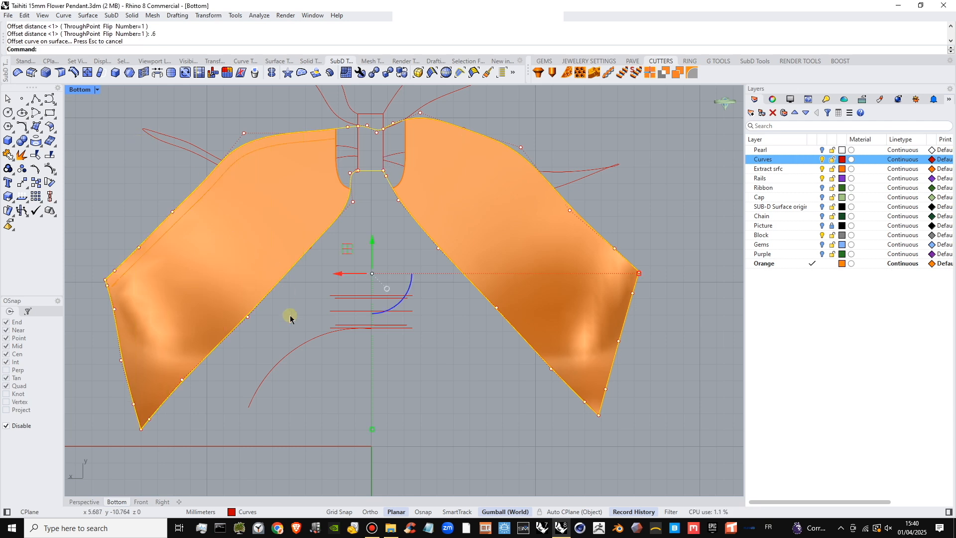
pyautogui.click(299, 316)
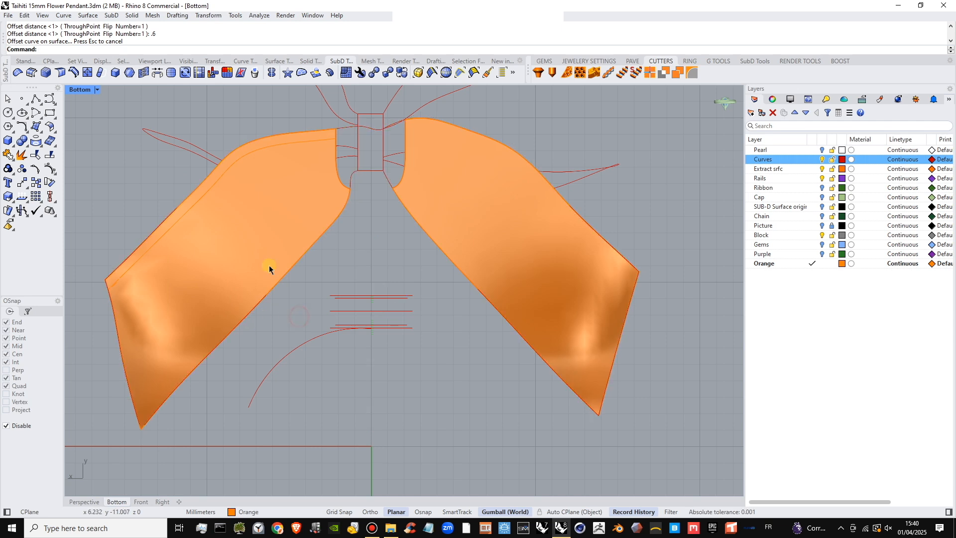
# - Offset the closed outline curve again on the same left tail surface
pyautogui.click(172, 231)
pyautogui.click(199, 258)
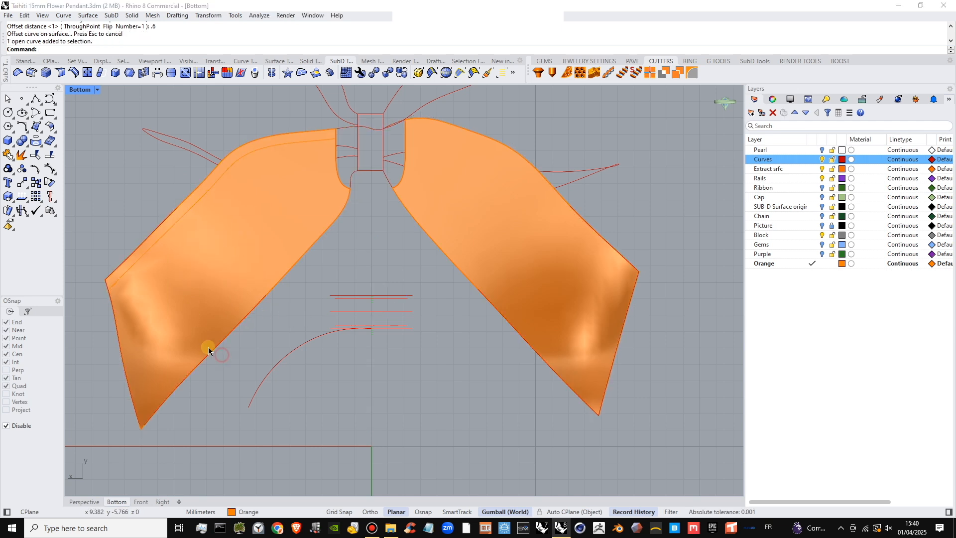
pyautogui.click(214, 353)
pyautogui.click(244, 378)
pyautogui.press('Return')
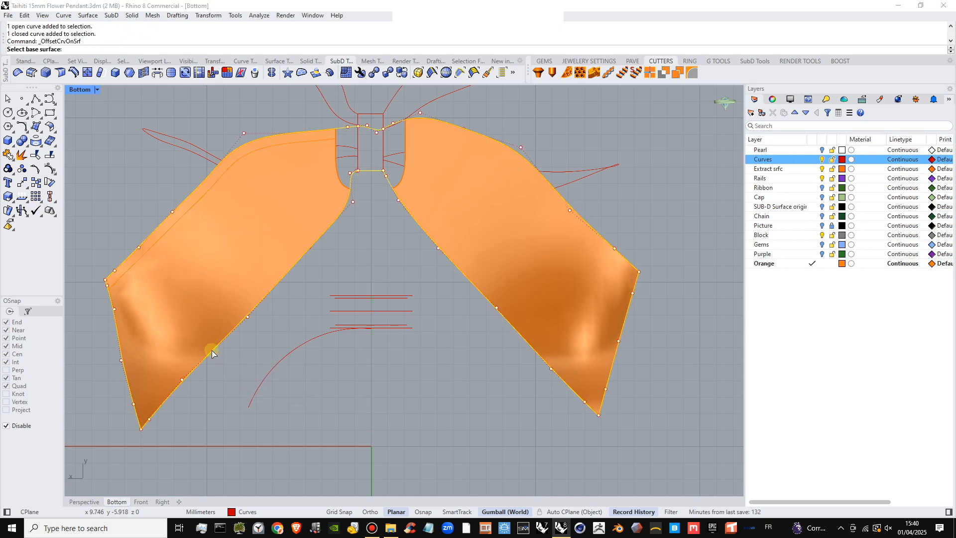
pyautogui.click(200, 329)
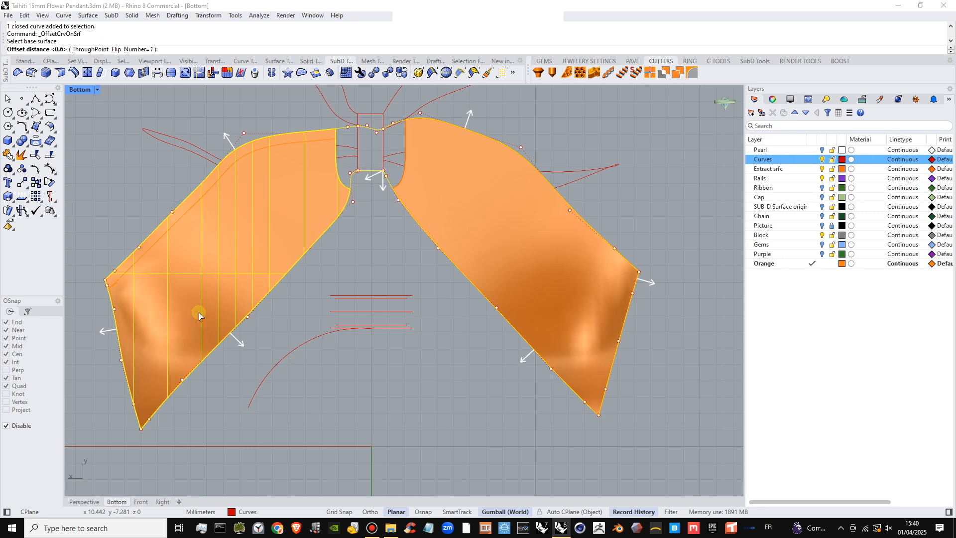
# - Try to offset the closed outline curve 0.6 mm inward on the left petal surface, and undo the offset attempts
pyautogui.write('flip')
pyautogui.press('Return')
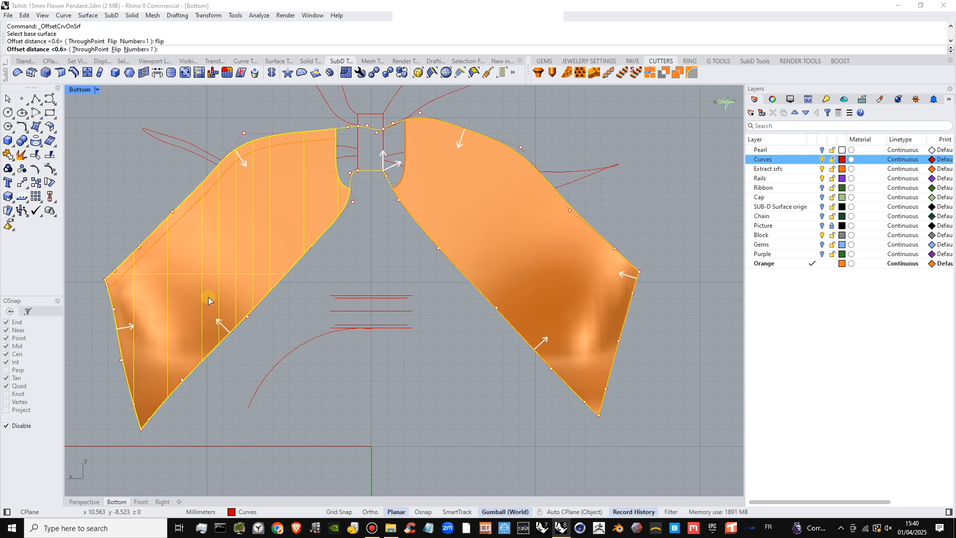
pyautogui.press('Return')
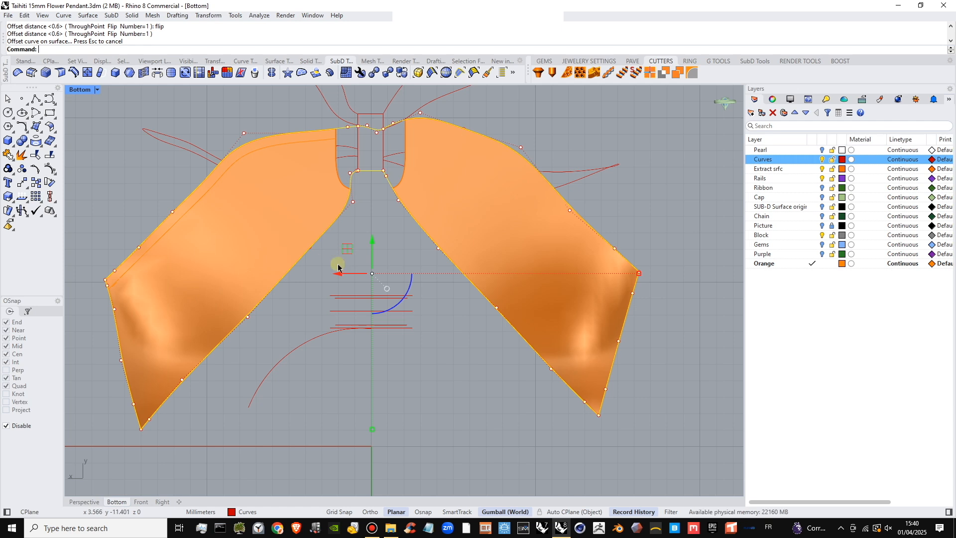
pyautogui.hotkey('ctrl', 'z')
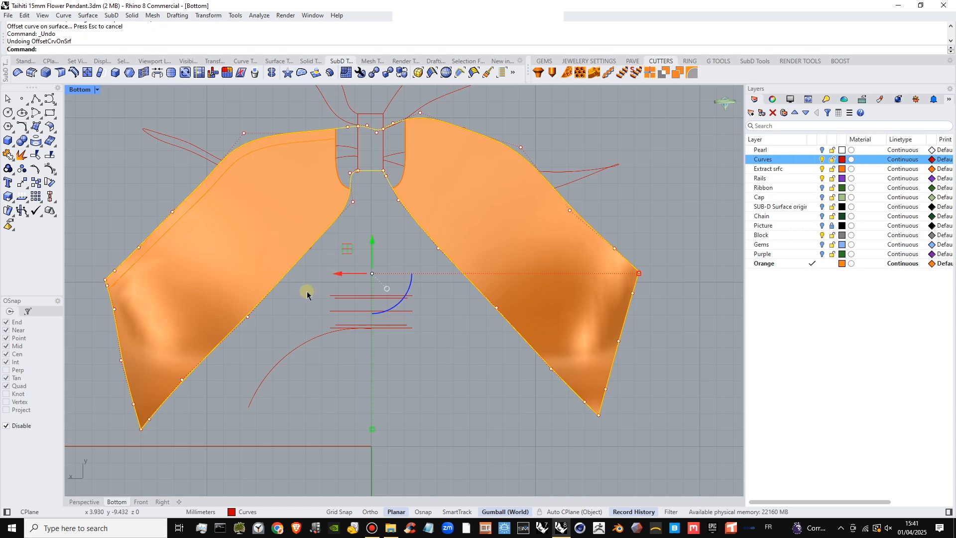
pyautogui.hotkey('ctrl', 'z')
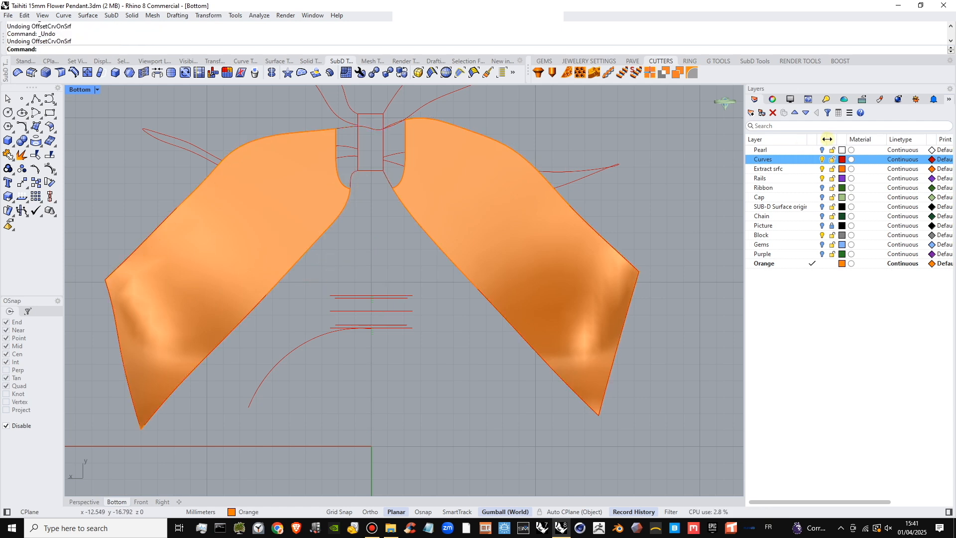
# - With the Curves layer hidden and Rails made current, duplicate the border of the left petal surface
pyautogui.click(822, 159)
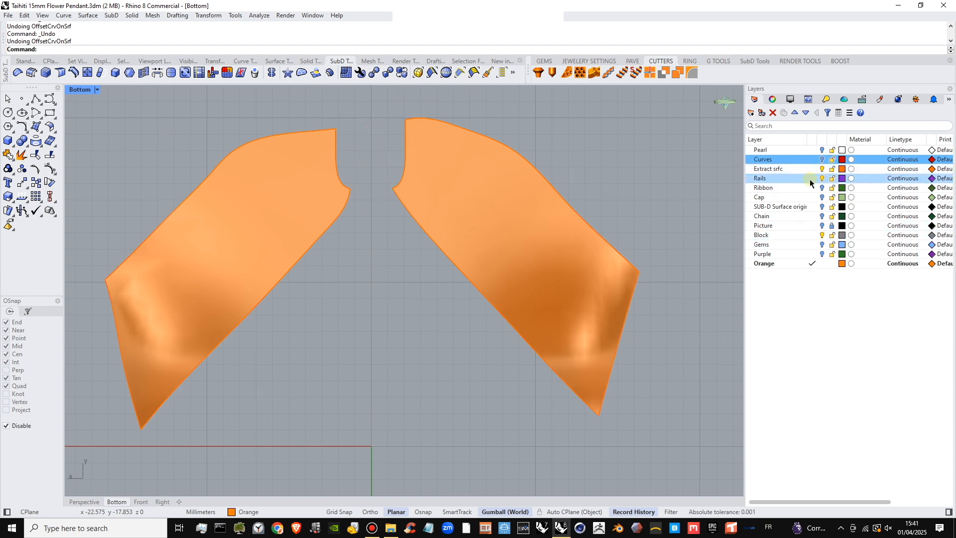
pyautogui.doubleClick(815, 178)
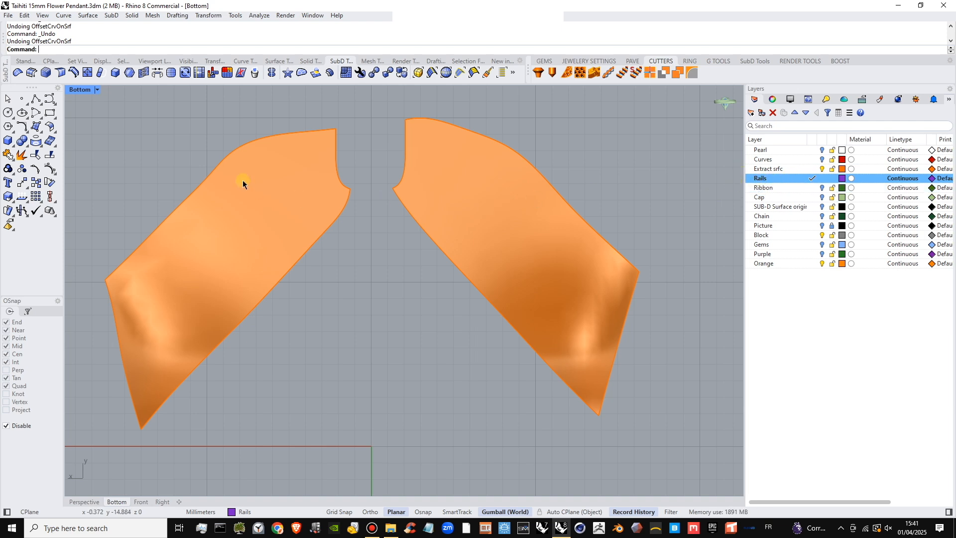
pyautogui.click(38, 148)
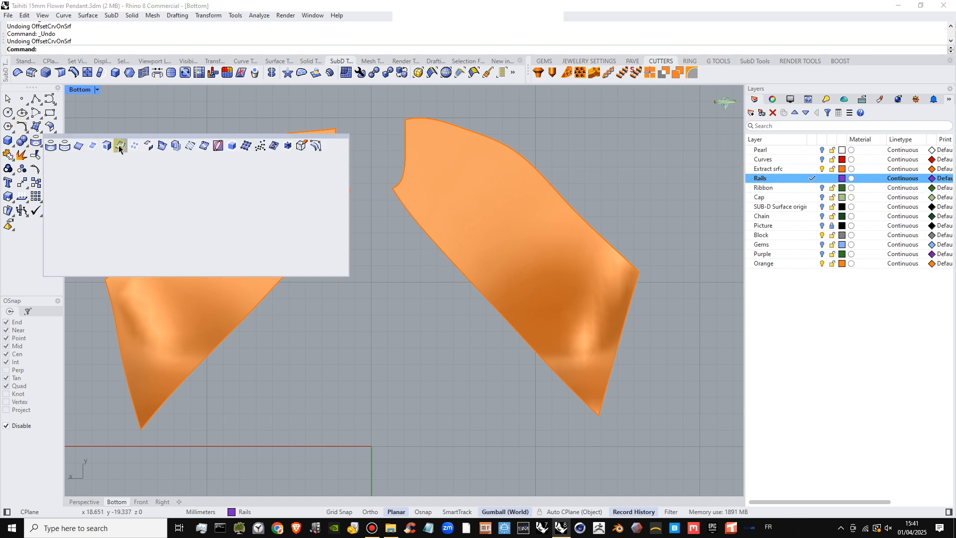
pyautogui.click(93, 145)
pyautogui.click(265, 235)
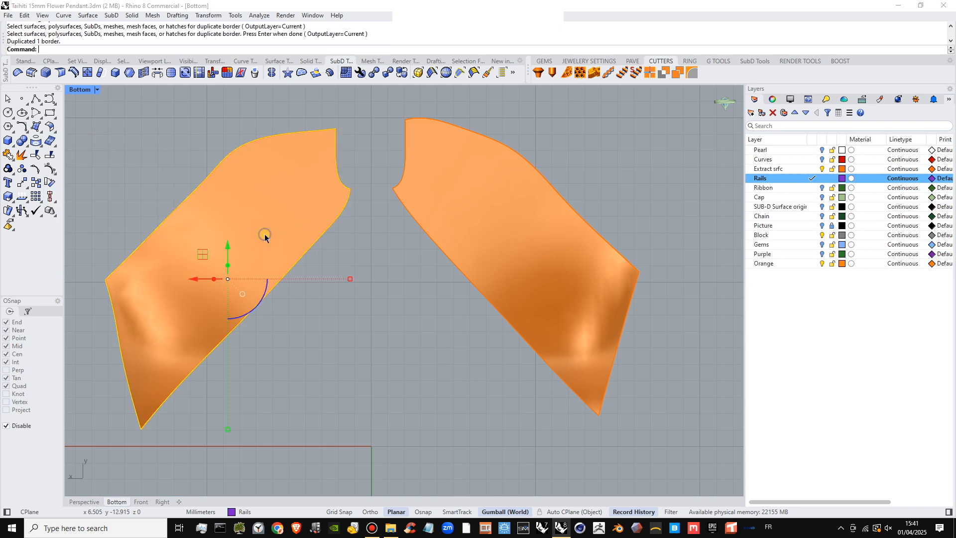
pyautogui.rightClick(352, 225)
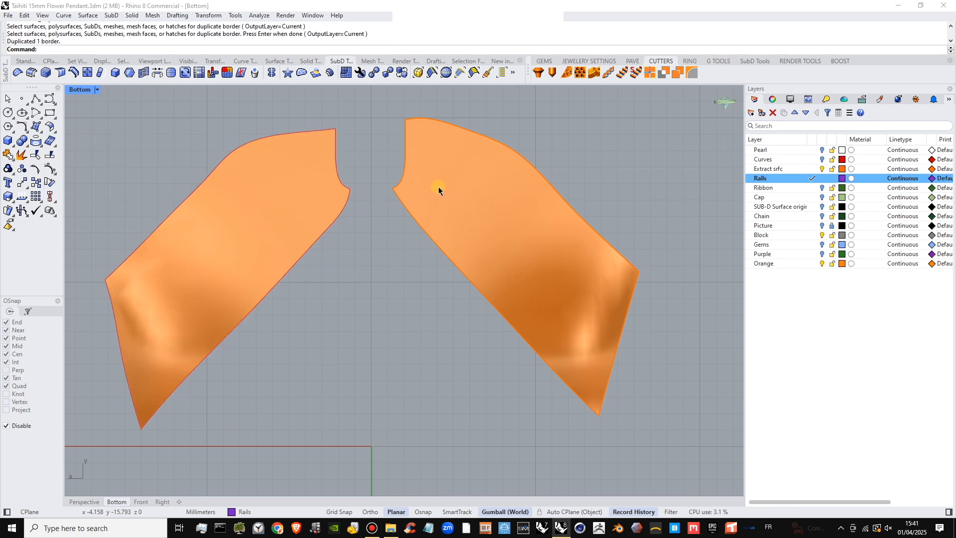
# - Offset the duplicated border 0.6 mm inward on the left petal surface
pyautogui.click(355, 225)
pyautogui.click(372, 240)
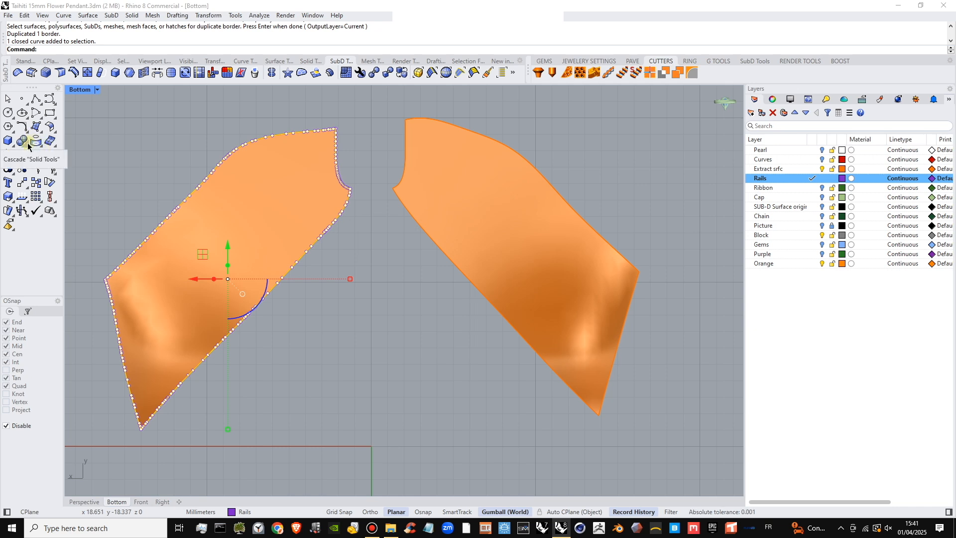
pyautogui.click(41, 146)
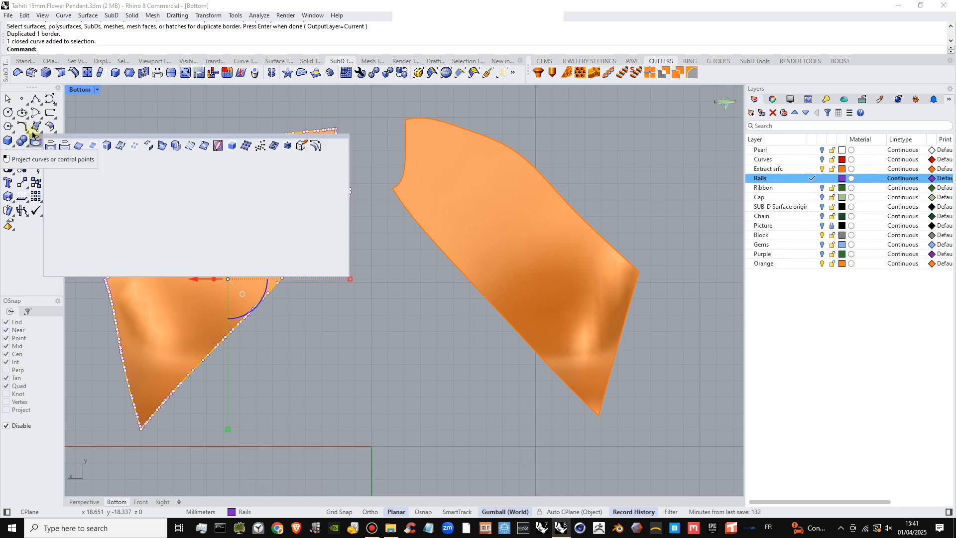
pyautogui.click(25, 129)
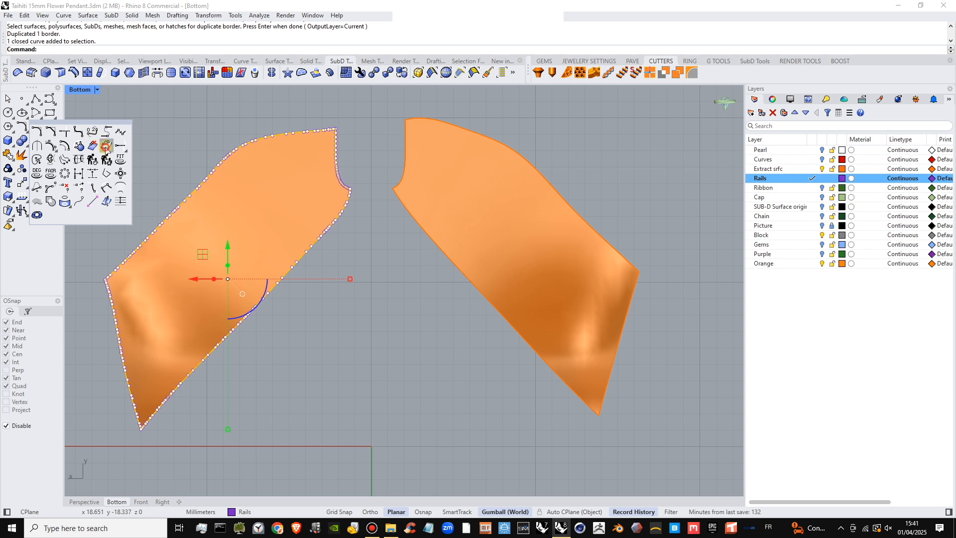
pyautogui.click(105, 144)
pyautogui.click(276, 221)
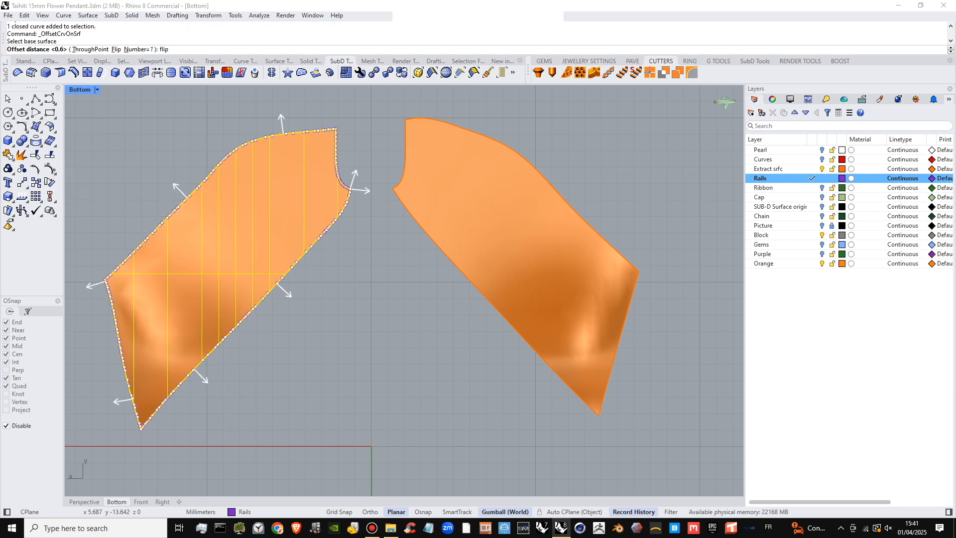
pyautogui.press('Return')
pyautogui.press('Return')
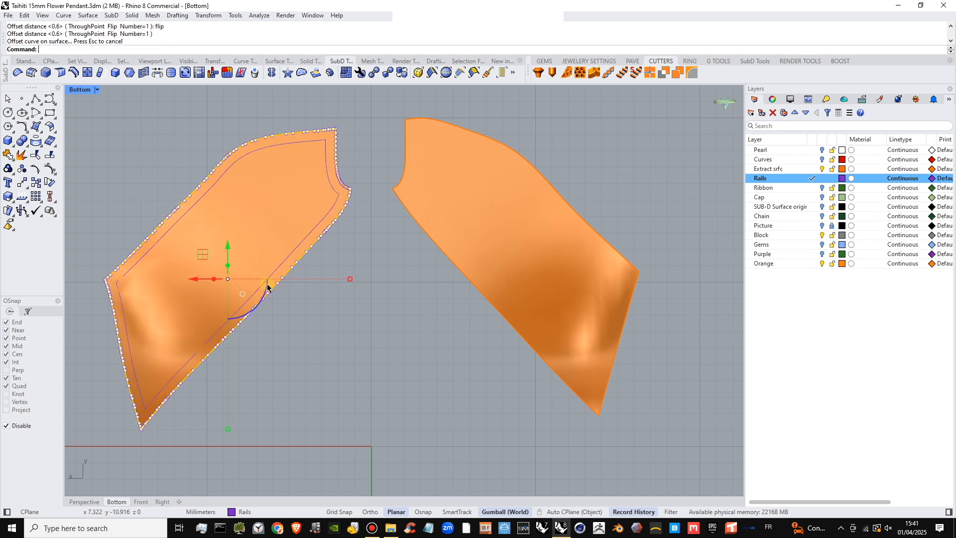
# - Duplicate the border of the right petal surface on the Rails layer
pyautogui.moveTo(299, 314); pyautogui.dragTo(314, 295, button='right')
pyautogui.click(490, 233)
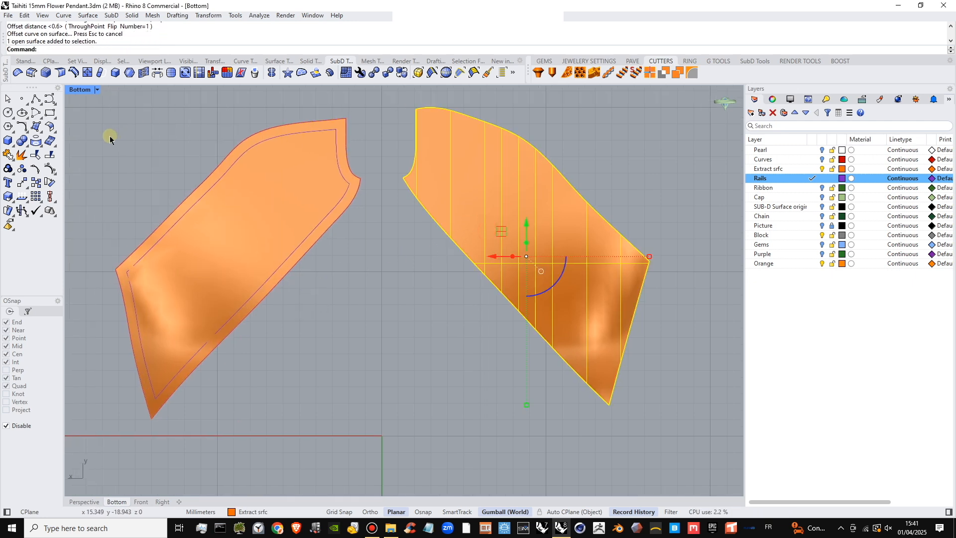
pyautogui.rightClick(133, 49)
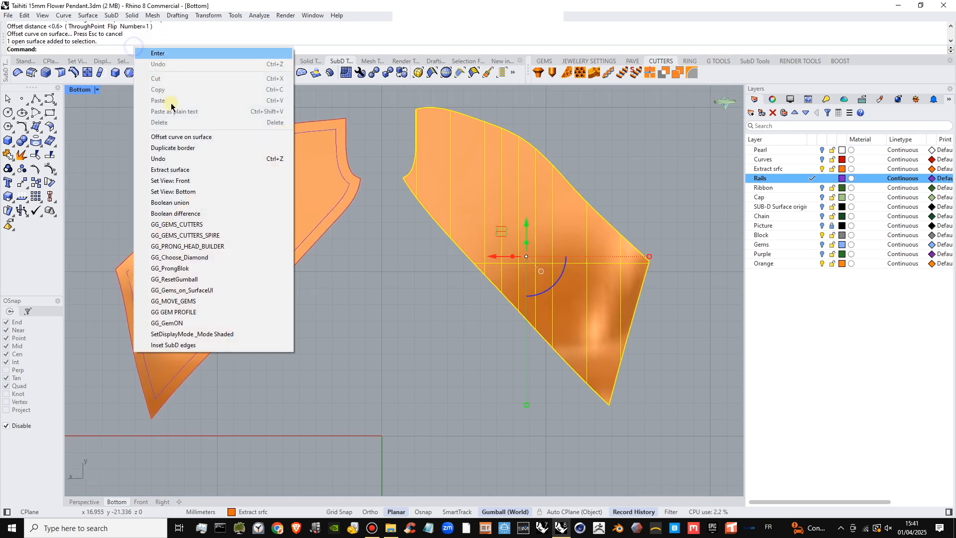
pyautogui.click(180, 148)
# - Offset the right petal's duplicated border 0.6 mm inward on its surface, flipping the offset direction
pyautogui.rightClick(309, 48)
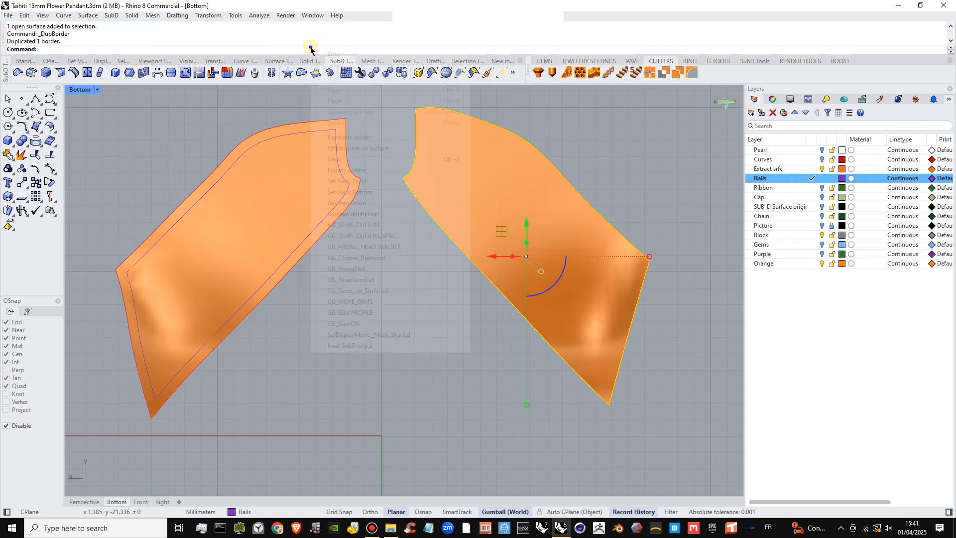
pyautogui.click(353, 147)
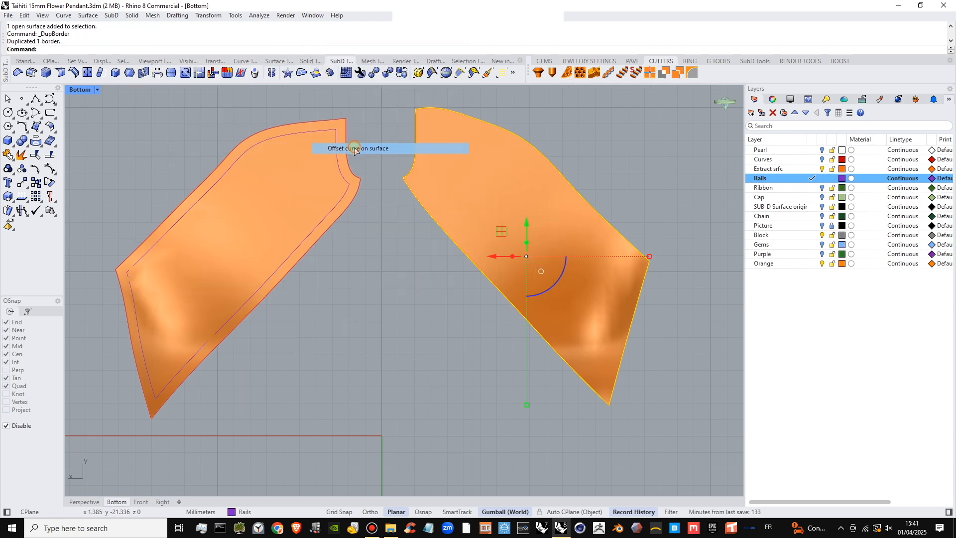
pyautogui.click(530, 198)
pyautogui.rightClick(520, 194)
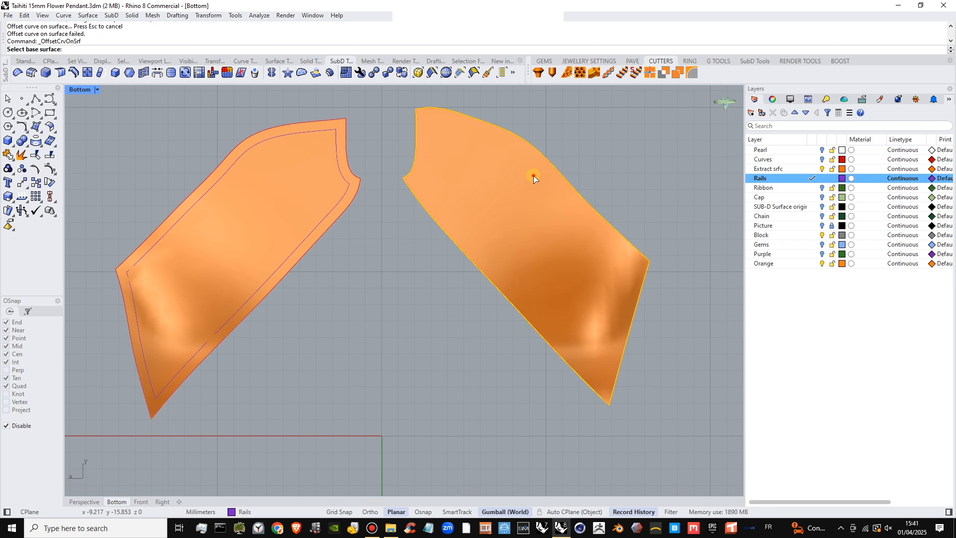
pyautogui.click(528, 209)
pyautogui.write('flip')
pyautogui.press('Return')
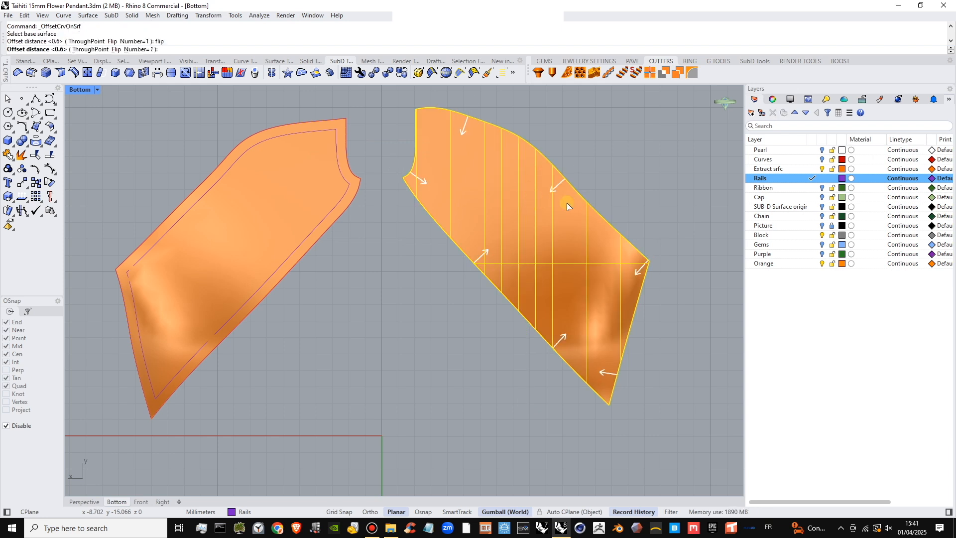
pyautogui.press('Return')
pyautogui.moveTo(548, 215); pyautogui.dragTo(570, 251, button='right')
pyautogui.click(602, 189)
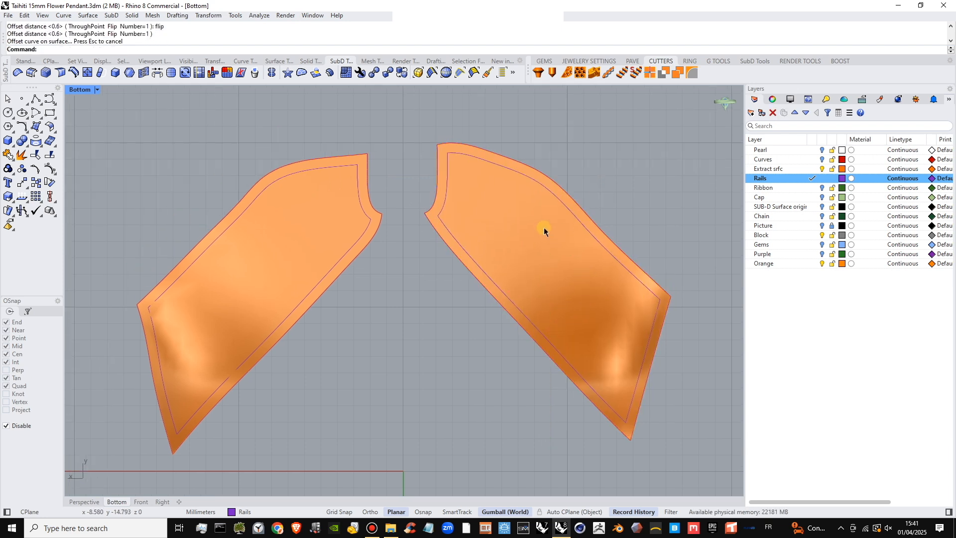
# - Draw a straight polyline about 10 mm long from the origin down the vertical axis, using grid snap
pyautogui.moveTo(523, 217); pyautogui.dragTo(526, 206, button='right')
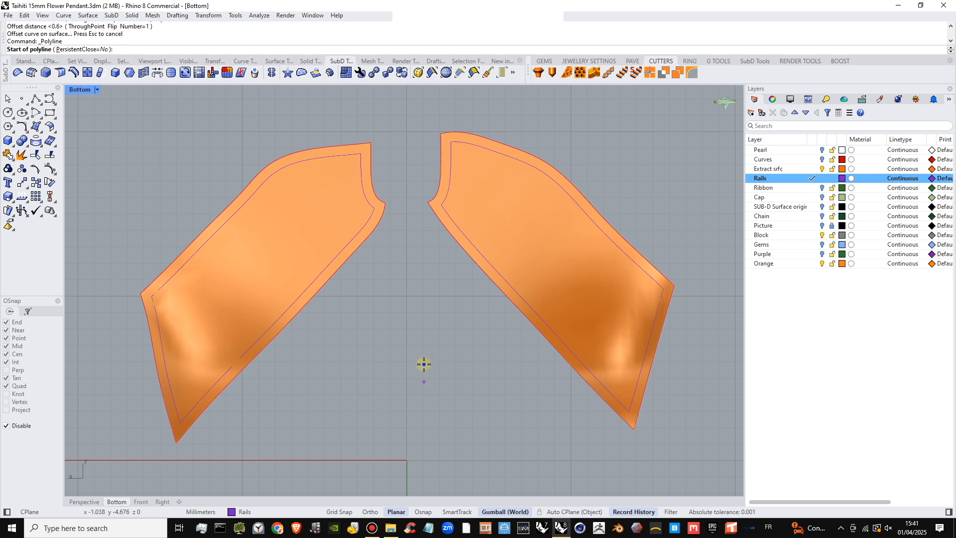
pyautogui.moveTo(424, 366); pyautogui.dragTo(376, 259, button='right')
pyautogui.click(339, 512)
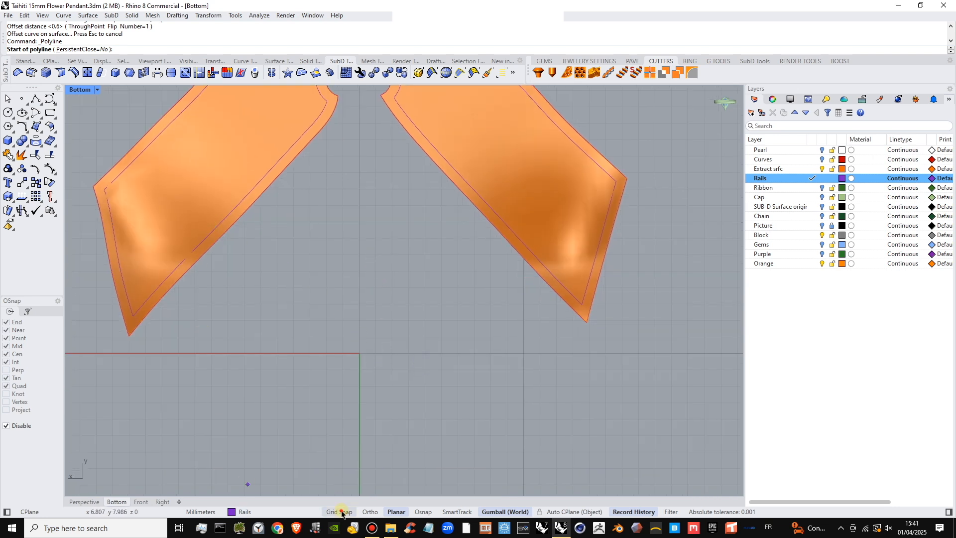
pyautogui.click(361, 355)
pyautogui.moveTo(352, 448); pyautogui.dragTo(352, 418, button='right')
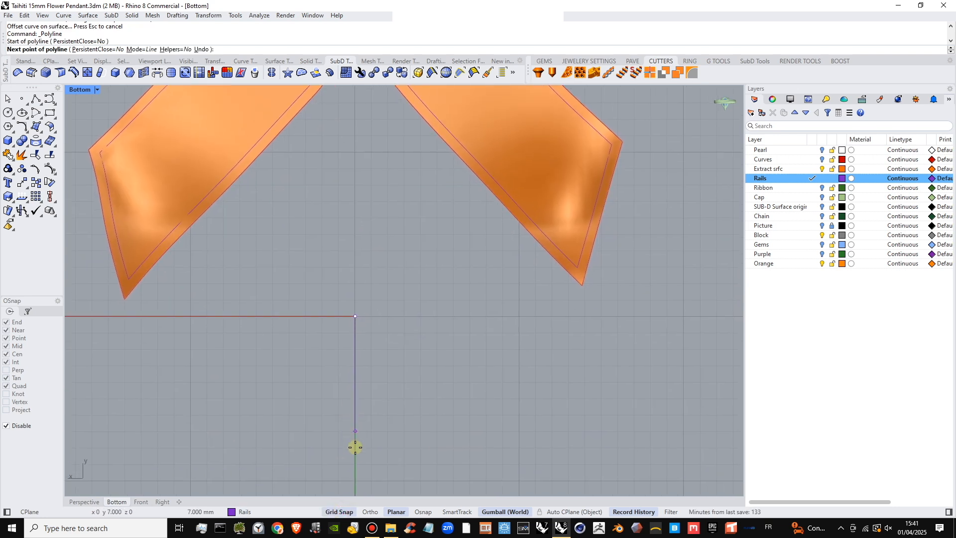
pyautogui.click(355, 481)
pyautogui.rightClick(366, 471)
pyautogui.moveTo(365, 471); pyautogui.dragTo(367, 433, button='right')
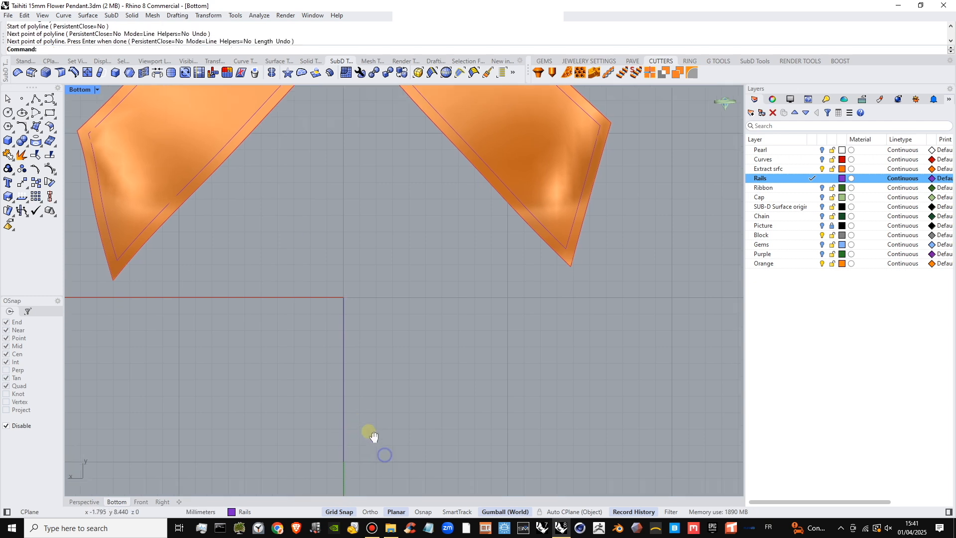
# - Offset the vertical line 0.35 mm to both sides and delete the original centre line
pyautogui.click(339, 323)
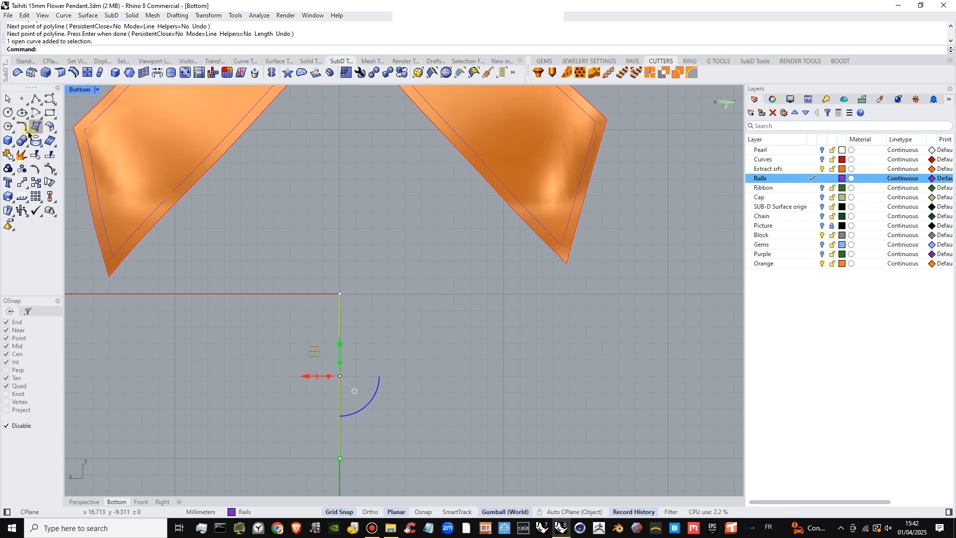
pyautogui.click(38, 119)
pyautogui.click(65, 146)
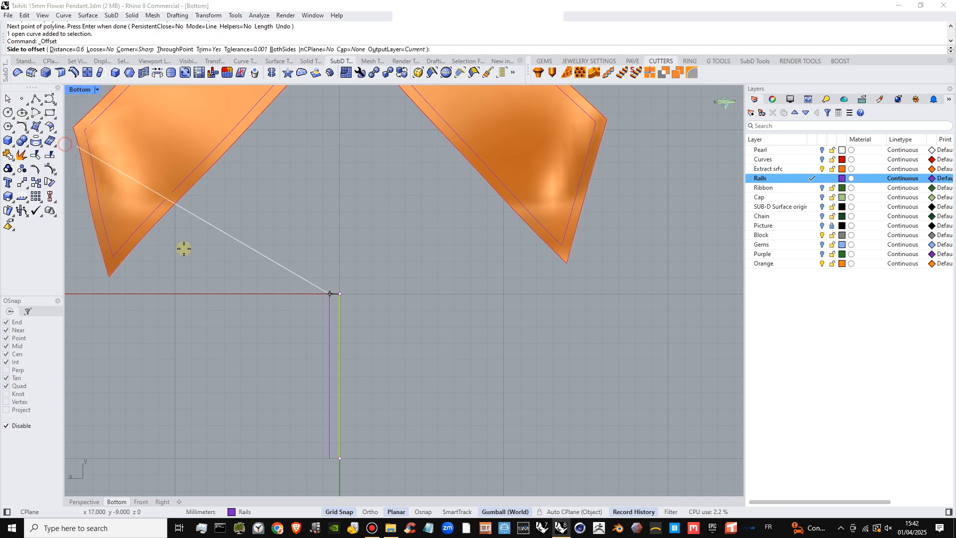
pyautogui.click(71, 50)
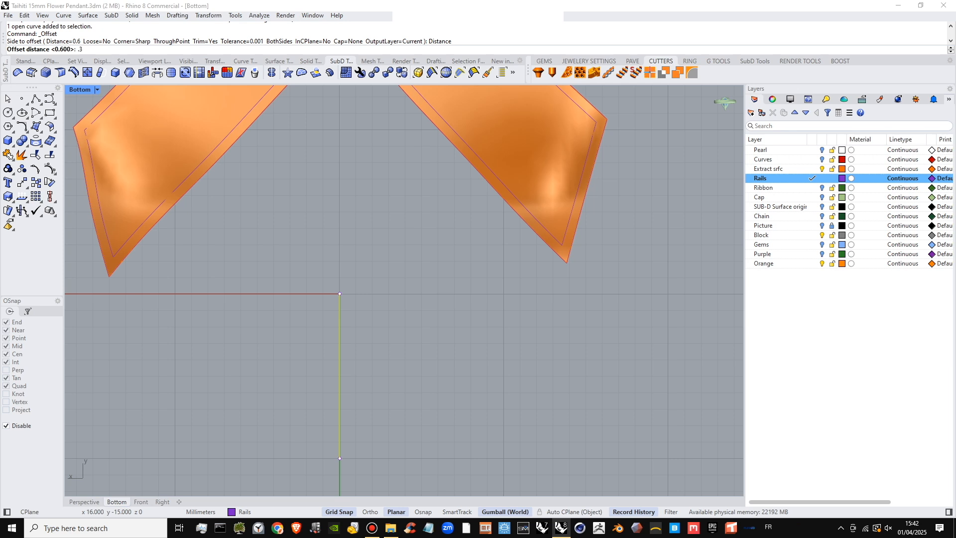
pyautogui.write('5')
pyautogui.press('Return')
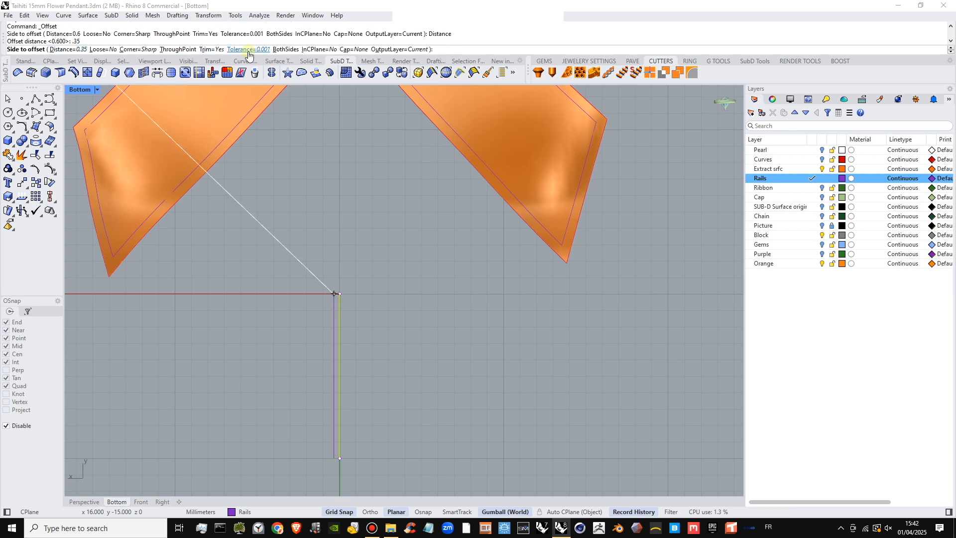
pyautogui.click(283, 49)
pyautogui.click(381, 351)
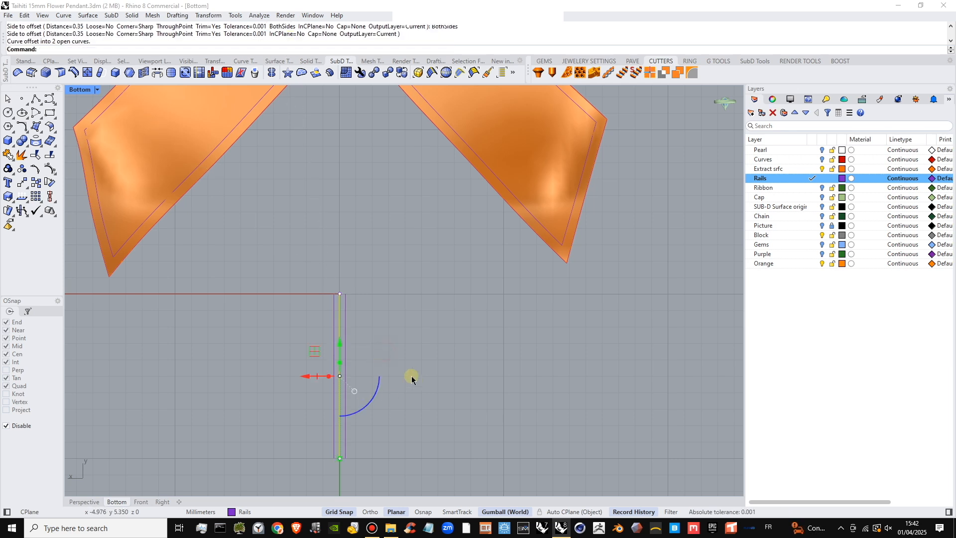
pyautogui.press('Delete')
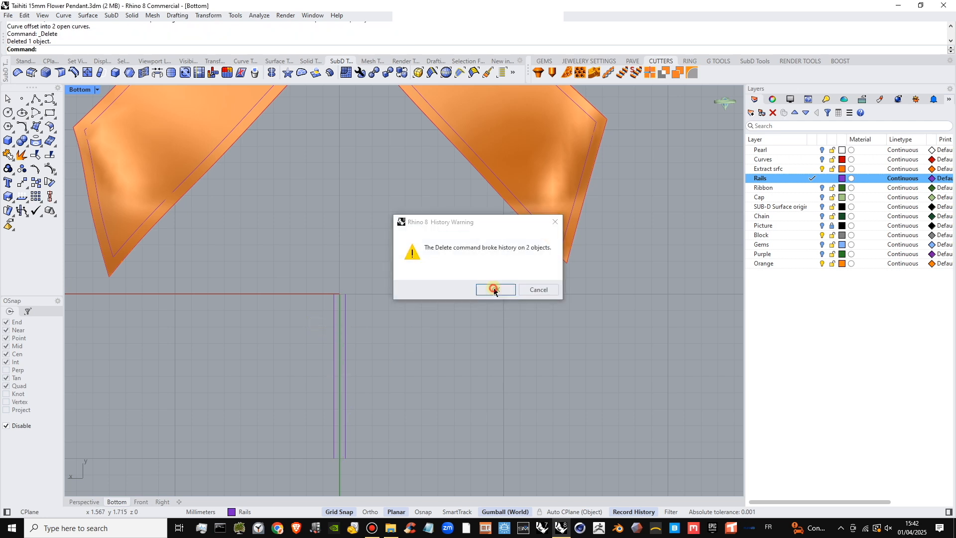
pyautogui.click(488, 286)
# - Measure the spacing between the upper ends of the two vertical lines with a temporary dimension, using object snaps
pyautogui.moveTo(364, 328); pyautogui.dragTo(302, 343)
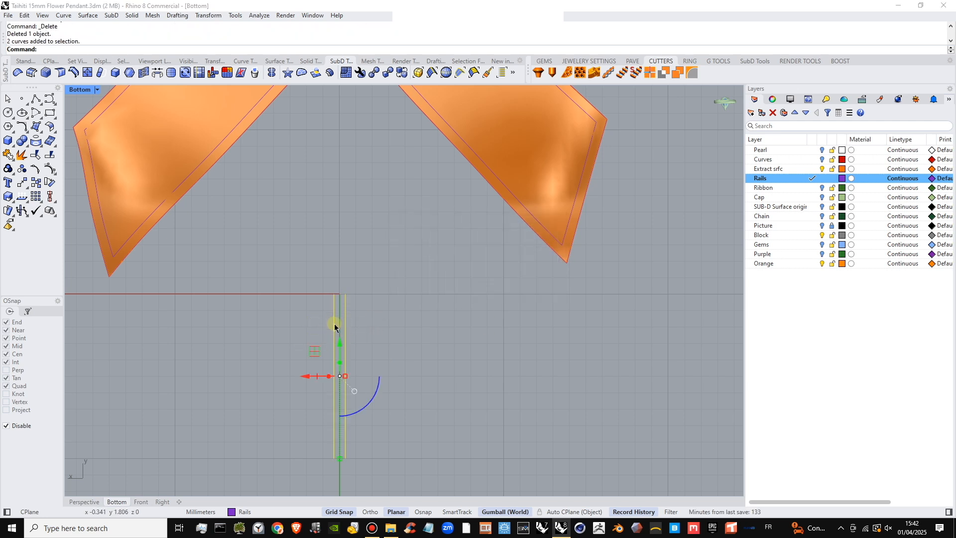
pyautogui.click(28, 61)
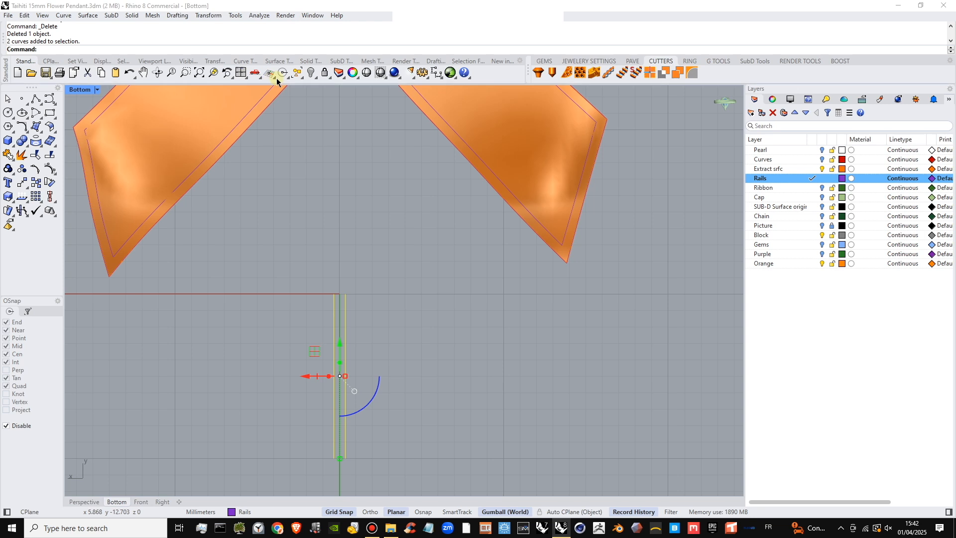
pyautogui.click(437, 72)
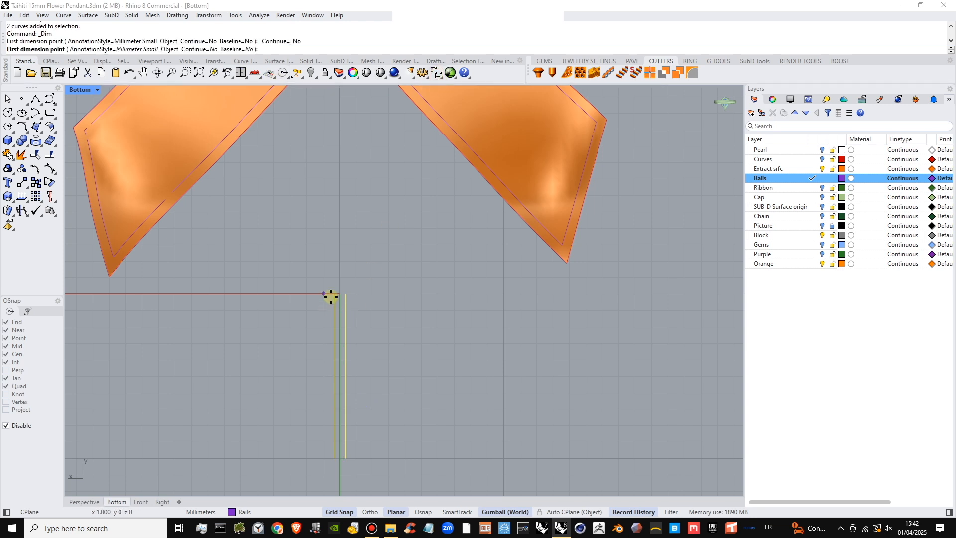
pyautogui.click(339, 512)
pyautogui.click(424, 512)
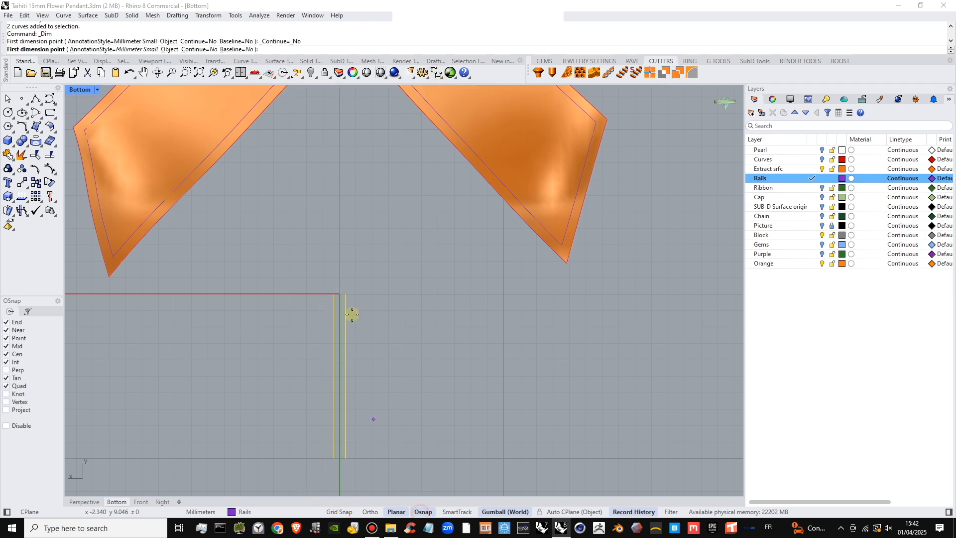
pyautogui.click(336, 296)
pyautogui.click(346, 295)
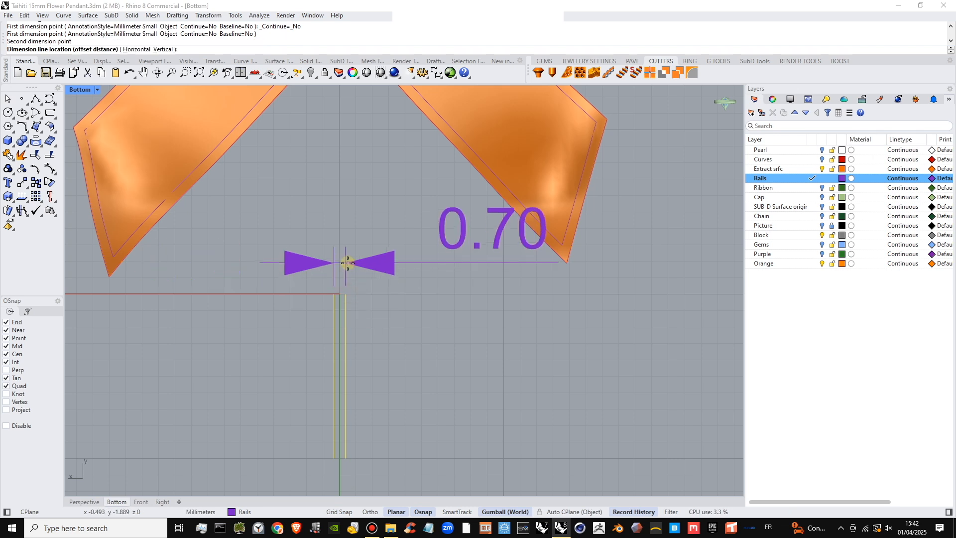
pyautogui.press('Escape')
pyautogui.moveTo(385, 346); pyautogui.dragTo(378, 349, button='right')
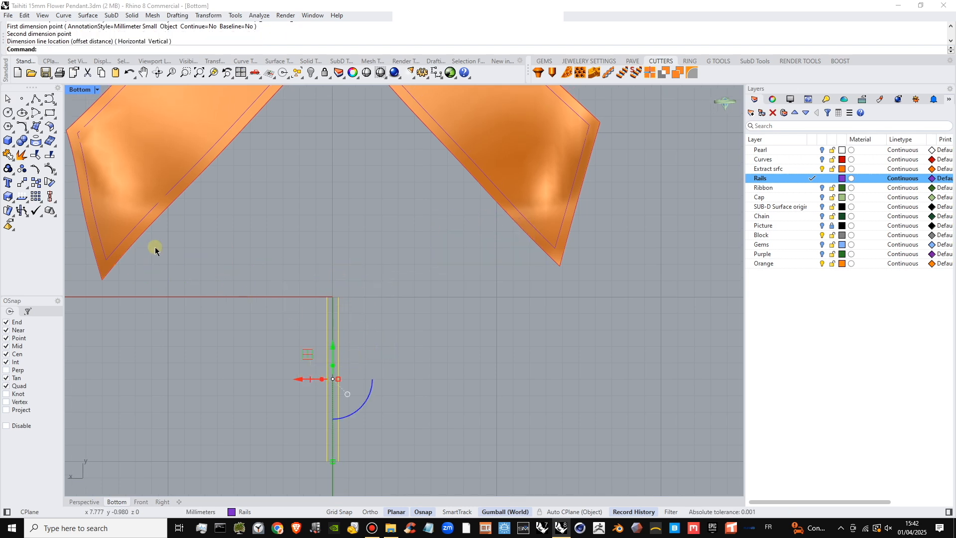
# - Array the pair of vertical lines 10 times in the X direction with a spacing of about 2.38 mm
pyautogui.click(27, 186)
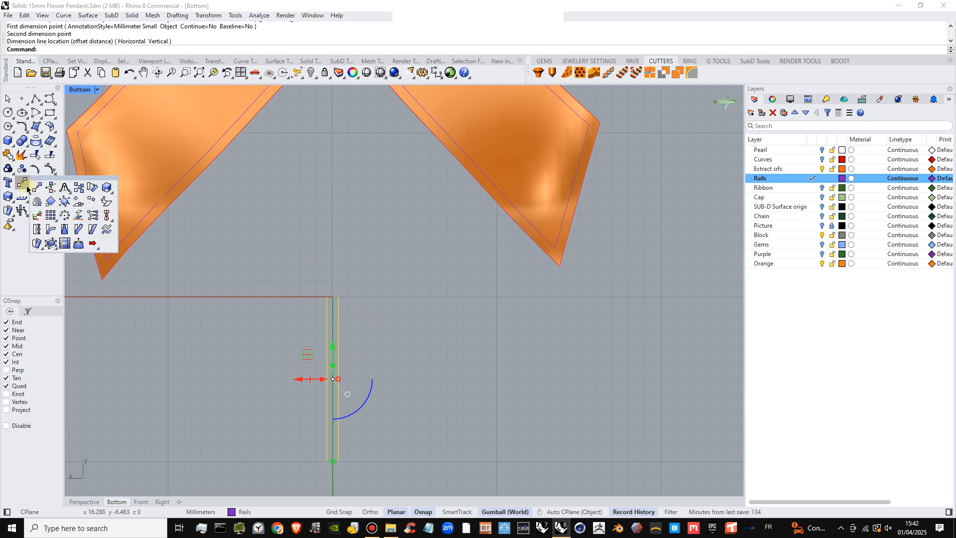
pyautogui.click(52, 217)
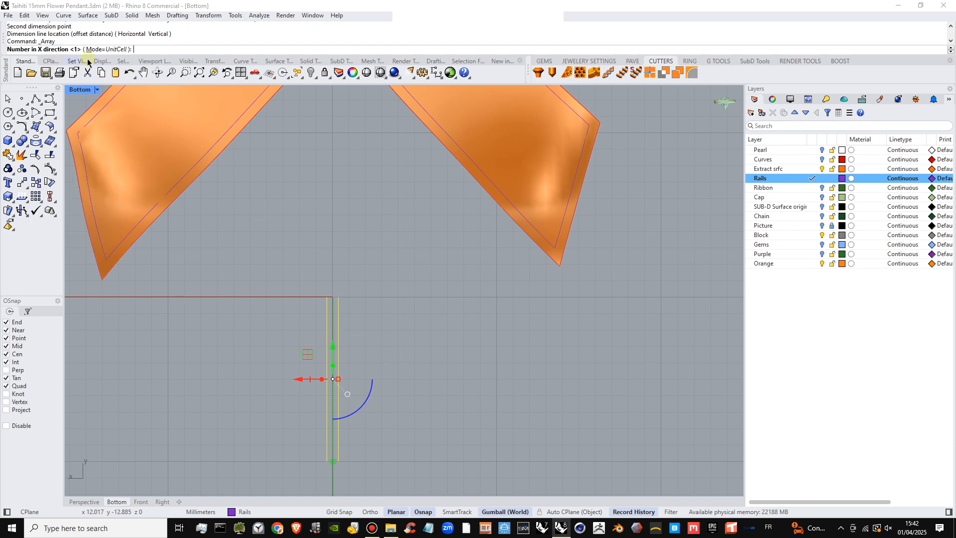
pyautogui.write('10')
pyautogui.press('Return')
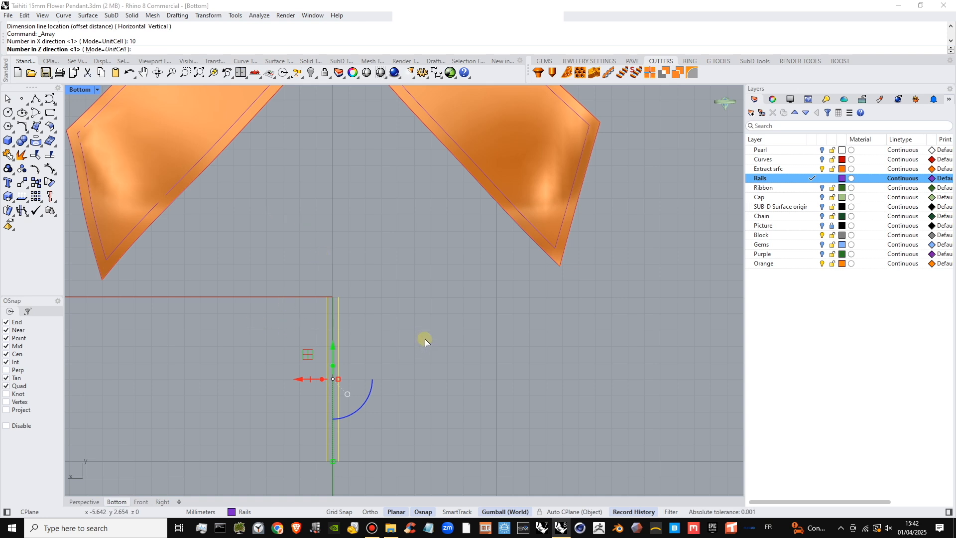
pyautogui.press('Return')
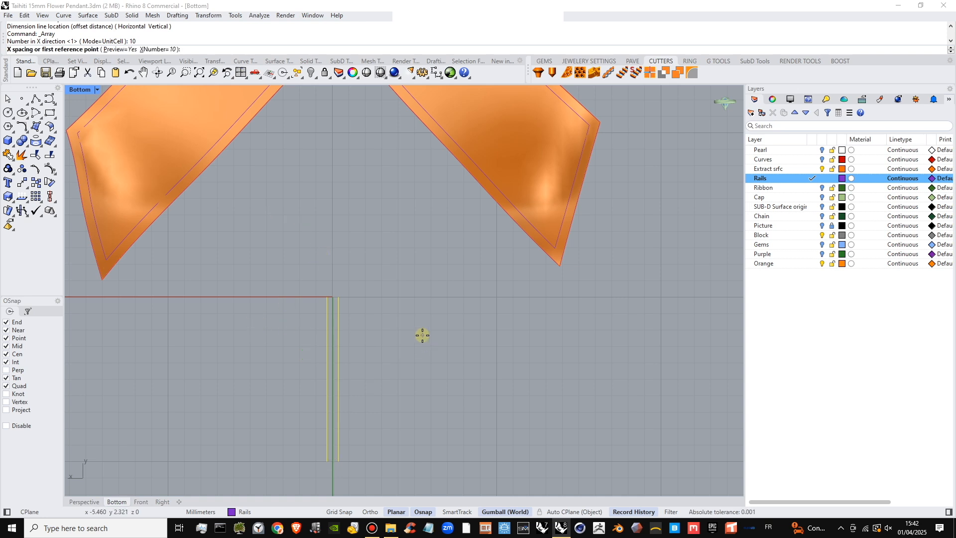
pyautogui.click(328, 362)
pyautogui.click(369, 365)
pyautogui.scroll(-3, 369, 364)
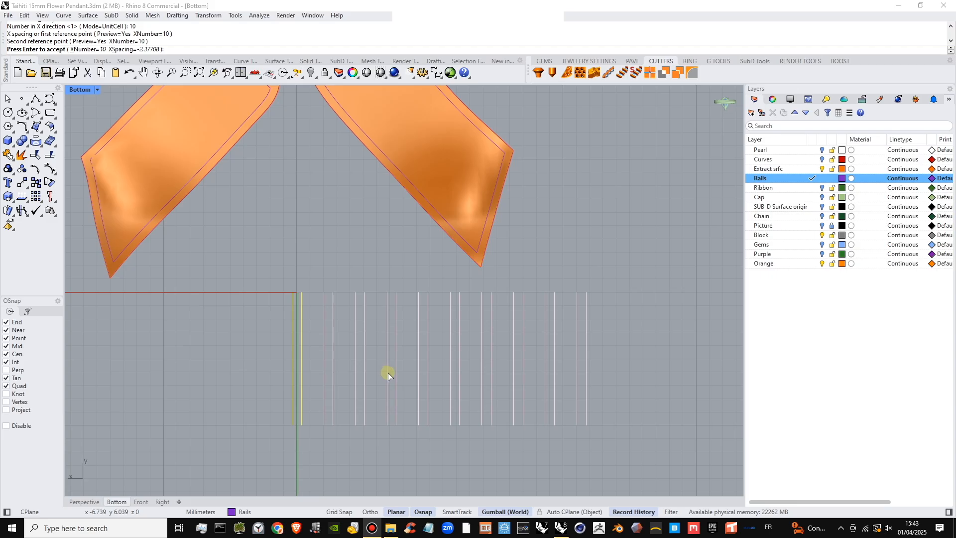
pyautogui.moveTo(369, 366); pyautogui.dragTo(376, 370, button='right')
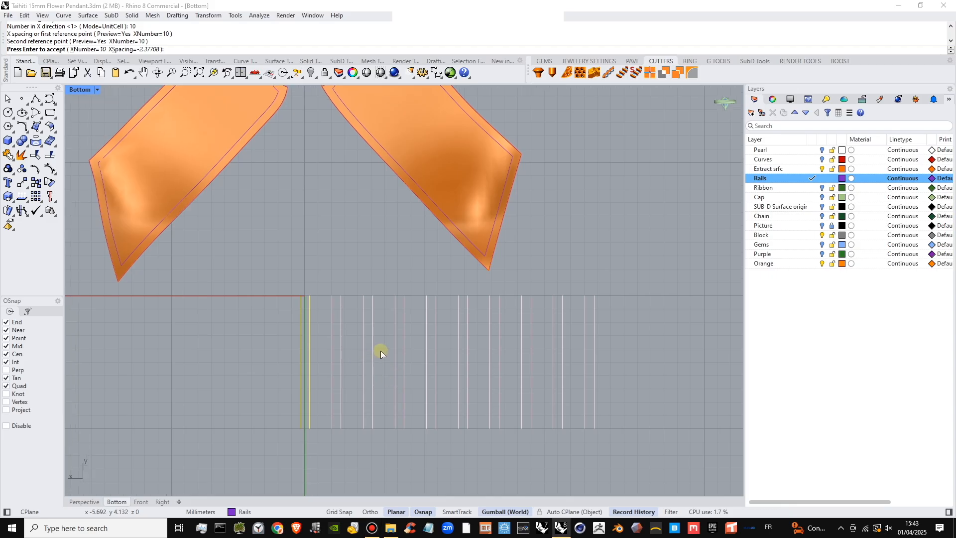
pyautogui.press('Return')
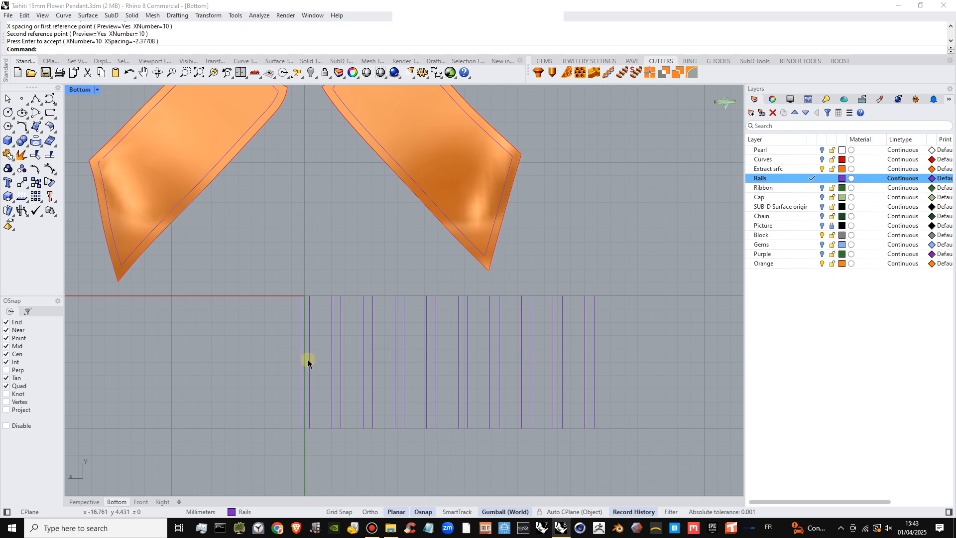
# - Scale the original pair of vertical lines slightly closer together, with object snaps turned off
pyautogui.click(310, 357)
pyautogui.keyDown('shift'); pyautogui.click(300, 349); pyautogui.keyUp('shift')
pyautogui.scroll(6, 303, 356)
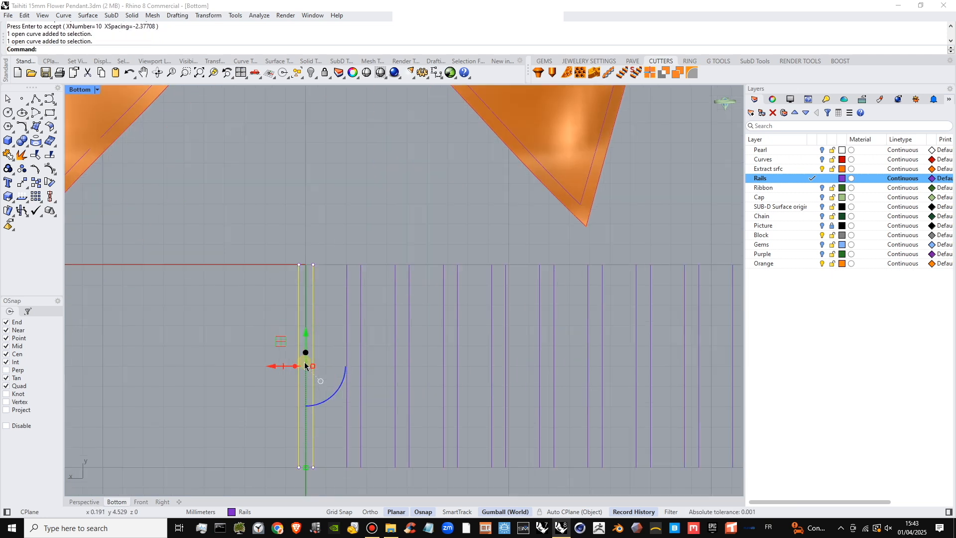
pyautogui.moveTo(316, 368); pyautogui.dragTo(314, 368)
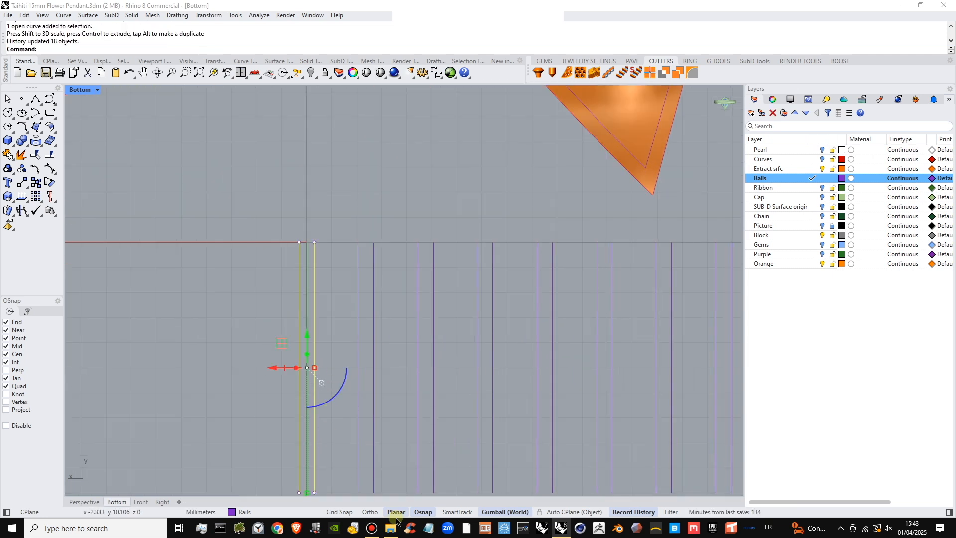
pyautogui.hotkey('ctrl', 'z')
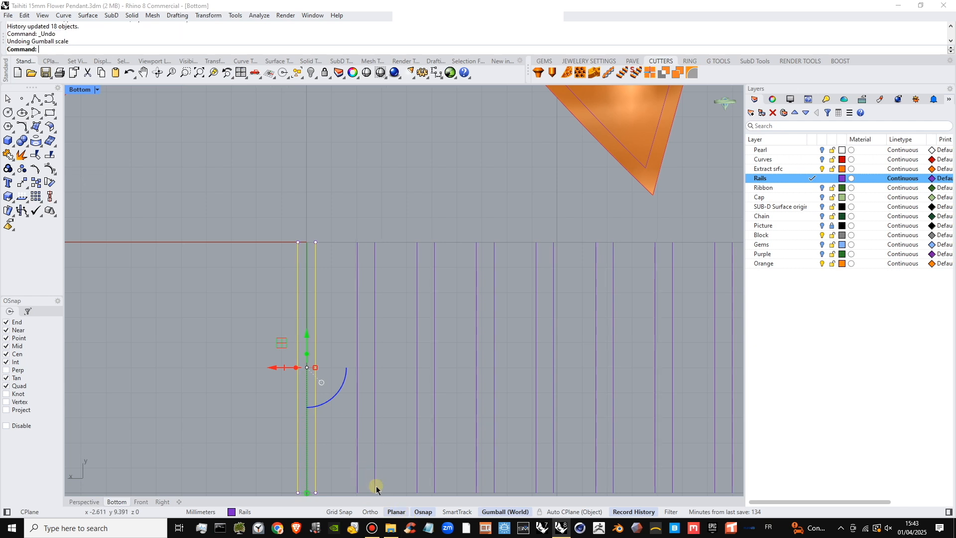
pyautogui.click(423, 512)
pyautogui.moveTo(316, 369); pyautogui.dragTo(315, 368)
pyautogui.scroll(-4, 336, 393)
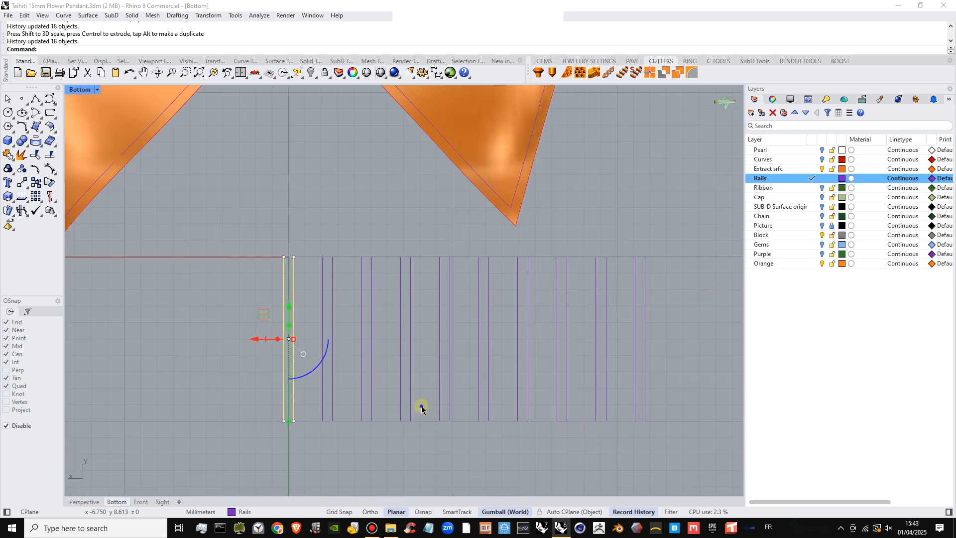
# - Lengthen the original pair of vertical lines at both ends to about 15 mm
pyautogui.moveTo(625, 339); pyautogui.dragTo(681, 361)
pyautogui.moveTo(246, 355); pyautogui.dragTo(213, 363)
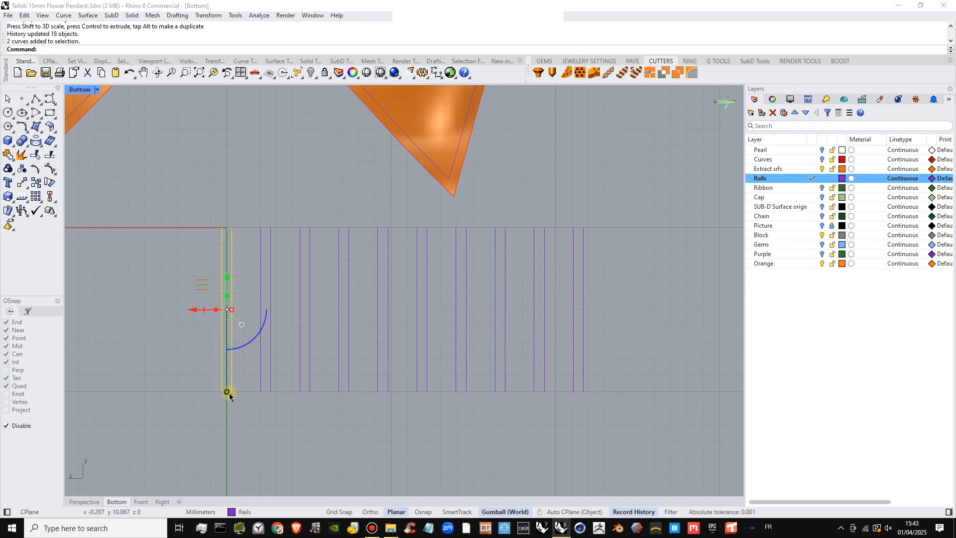
pyautogui.moveTo(227, 399); pyautogui.dragTo(227, 421)
pyautogui.scroll(-2, 300, 416)
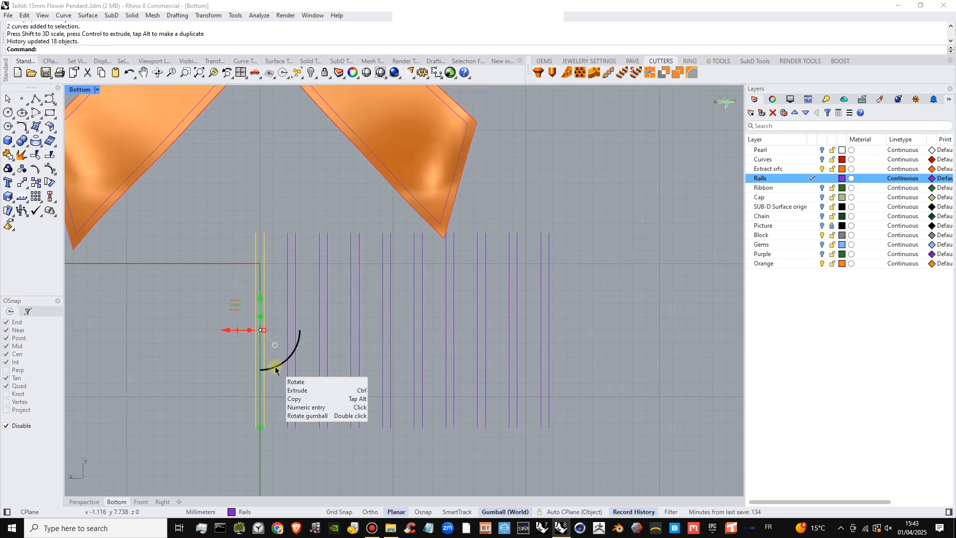
# - Place a 90-degree rotated copy of the line pair across the array's upper part and lengthen it to about 27 mm, past the outermost lines
pyautogui.moveTo(271, 370); pyautogui.dragTo(322, 327)
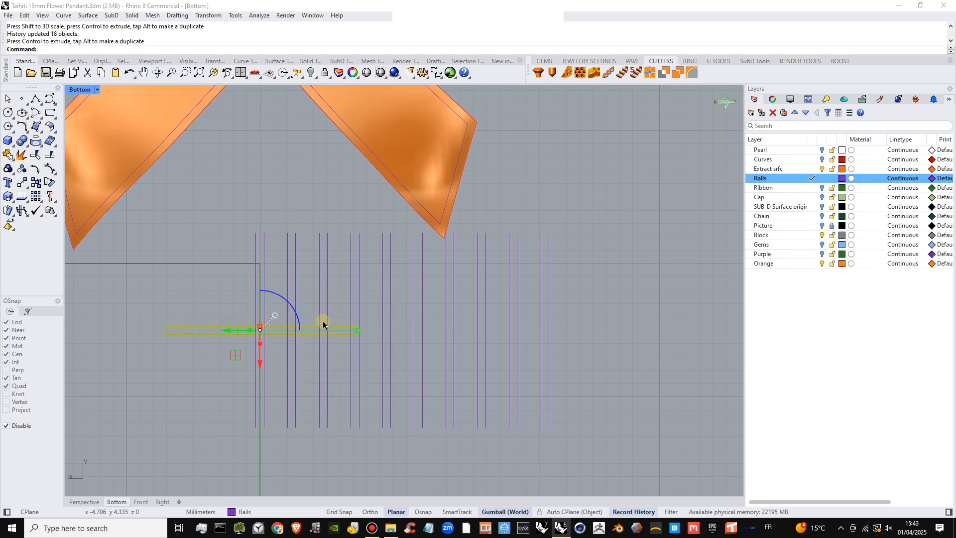
pyautogui.press('alt')
pyautogui.moveTo(235, 355); pyautogui.dragTo(301, 293)
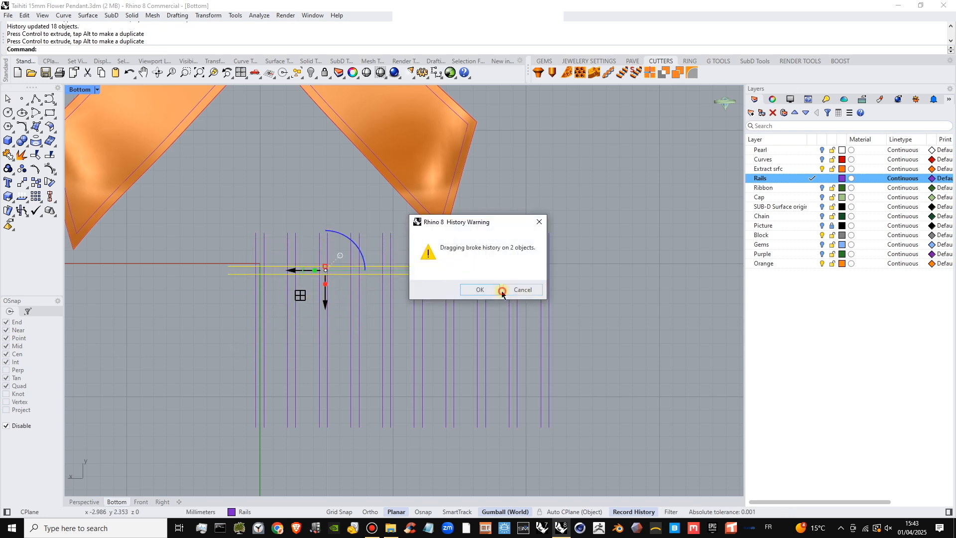
pyautogui.click(476, 290)
pyautogui.moveTo(424, 271); pyautogui.dragTo(503, 270)
pyautogui.moveTo(294, 272); pyautogui.dragTo(367, 279)
# - Array the horizontal line pair once in X and 5 times in Y, downward over the vertical lines, with a spacing of about 2.54 mm
pyautogui.click(36, 182)
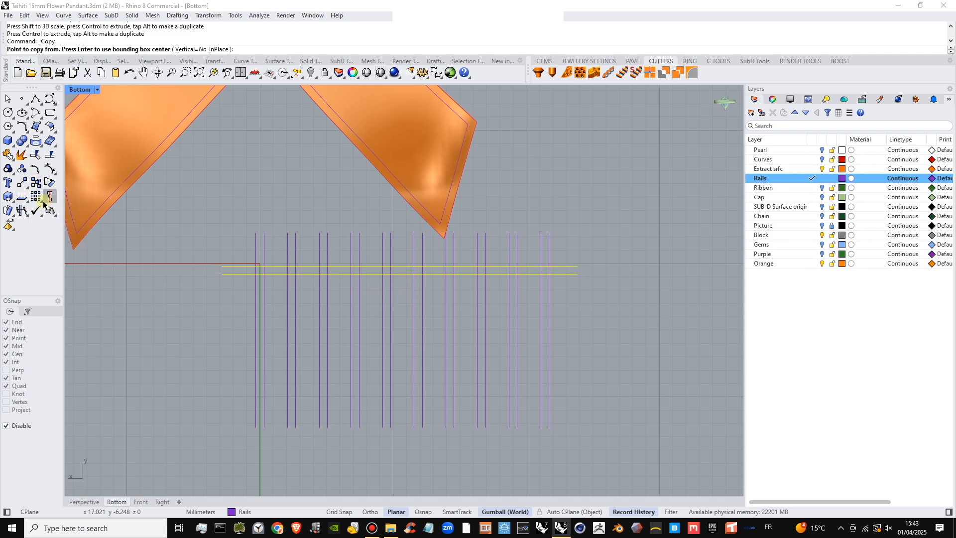
pyautogui.click(37, 197)
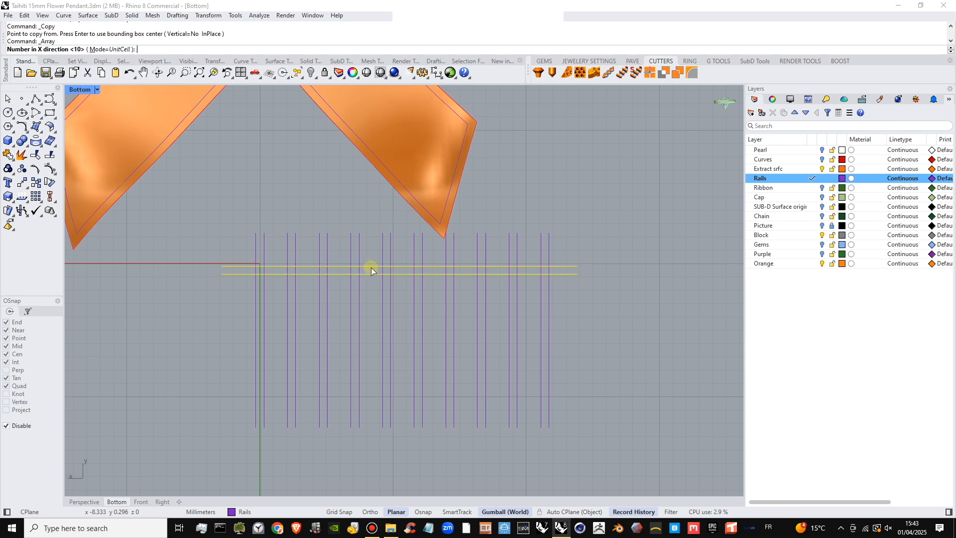
pyautogui.write('1')
pyautogui.press('Return')
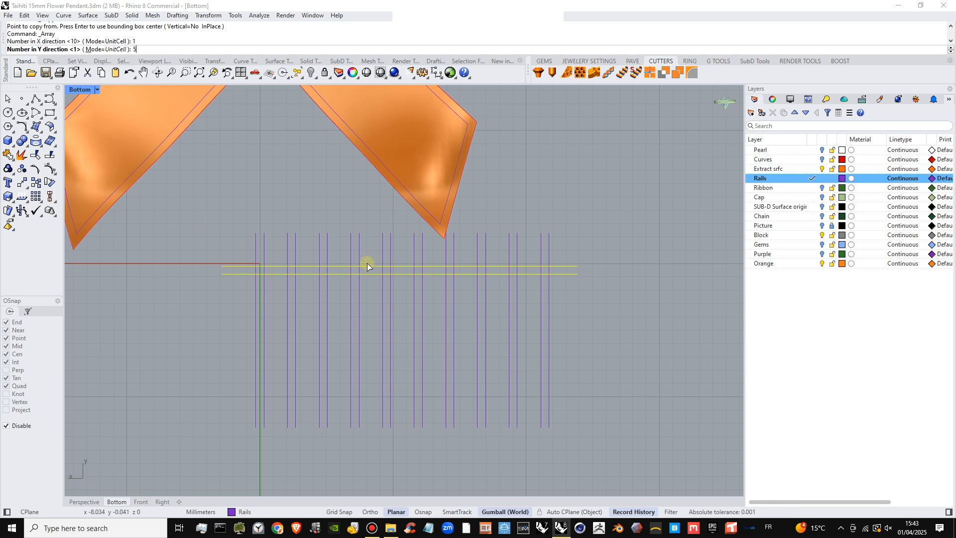
pyautogui.press('Return')
pyautogui.press('Return')
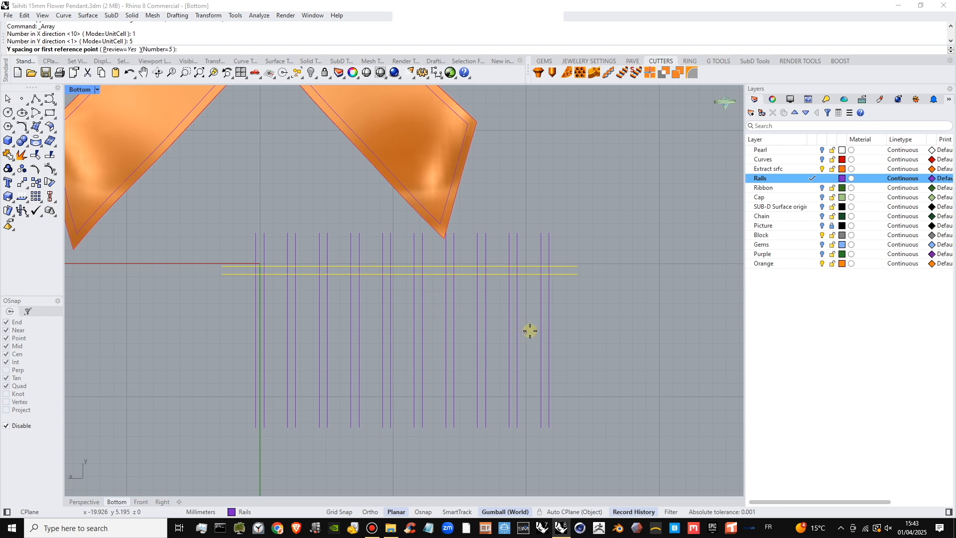
pyautogui.click(491, 274)
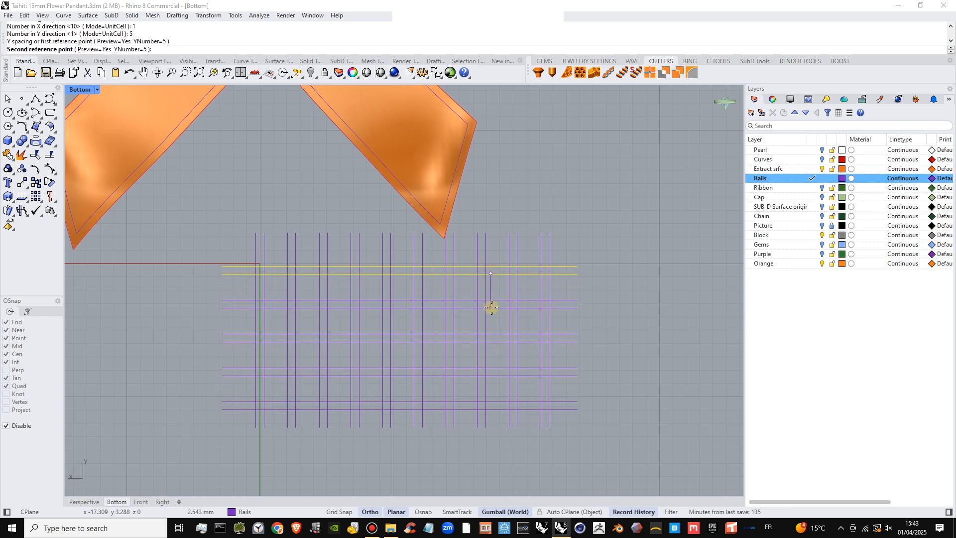
pyautogui.click(491, 308)
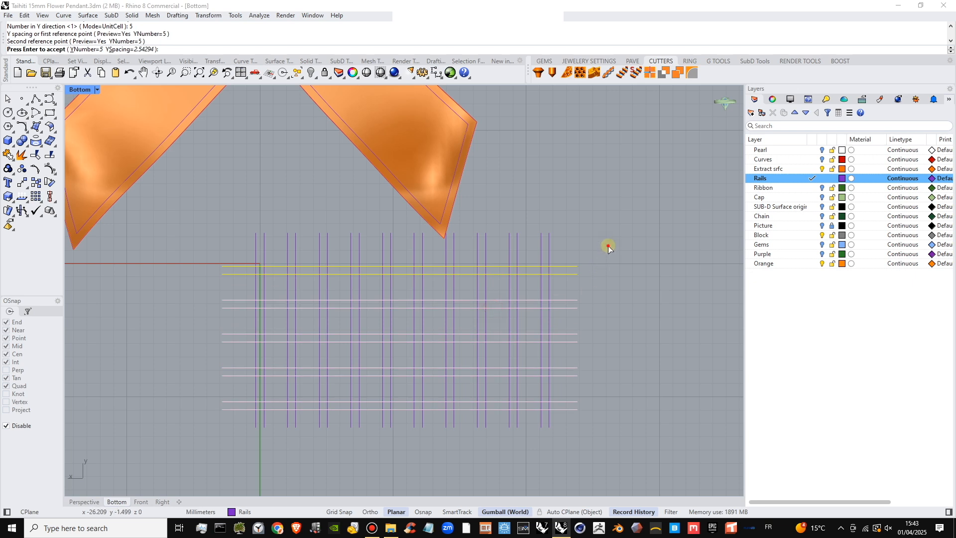
pyautogui.press('Return')
# - Move all the horizontal lines slightly upward to centre them over the vertical lines
pyautogui.moveTo(602, 228); pyautogui.dragTo(573, 428)
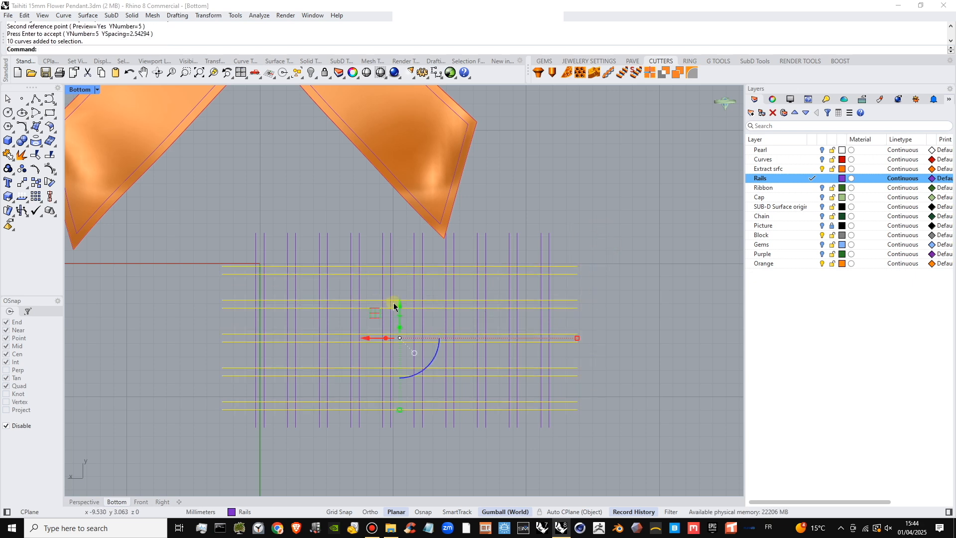
pyautogui.moveTo(399, 304); pyautogui.dragTo(399, 300)
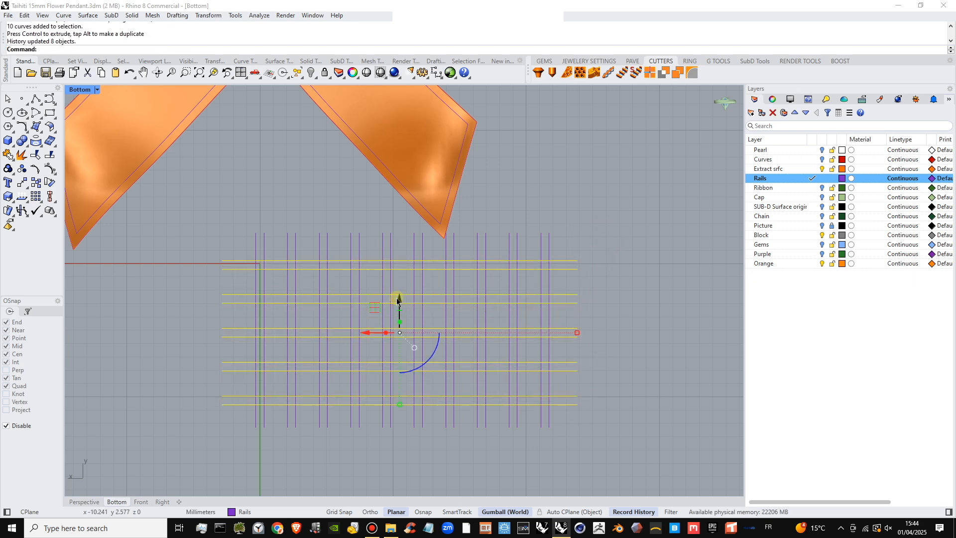
pyautogui.press('Escape')
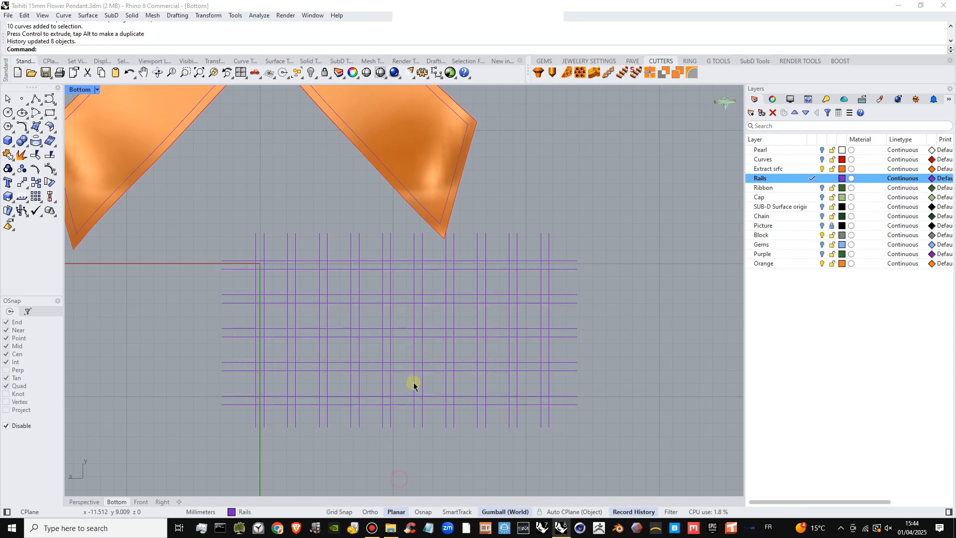
pyautogui.scroll(-3, 428, 382)
pyautogui.scroll(3, 404, 341)
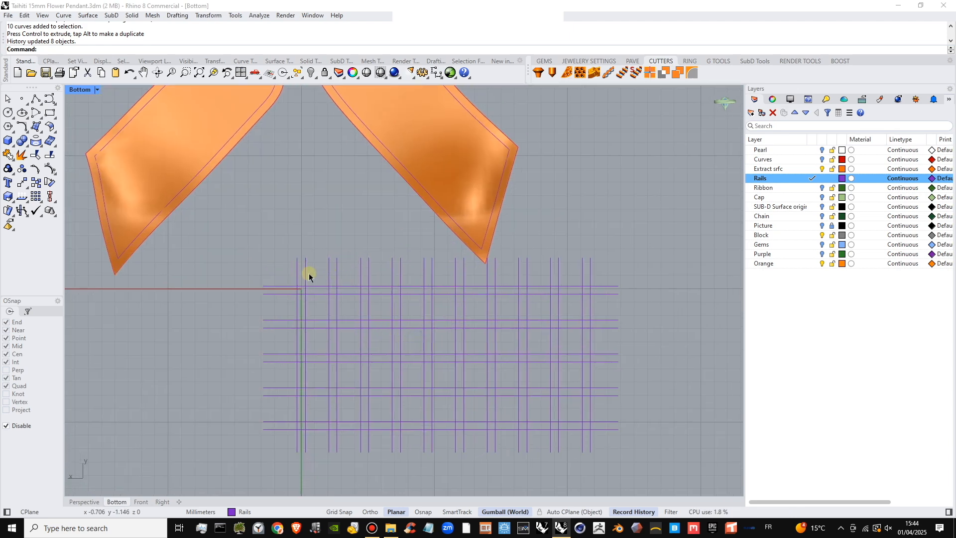
pyautogui.click(324, 294)
pyautogui.scroll(5, 321, 292)
pyautogui.keyDown('shift'); pyautogui.click(315, 282); pyautogui.keyUp('shift')
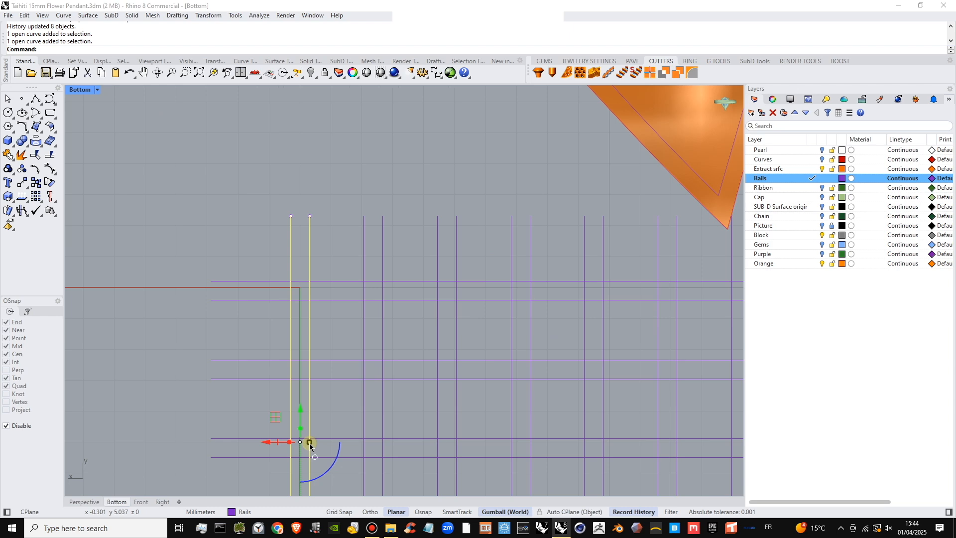
pyautogui.press('Escape')
pyautogui.scroll(-4, 389, 352)
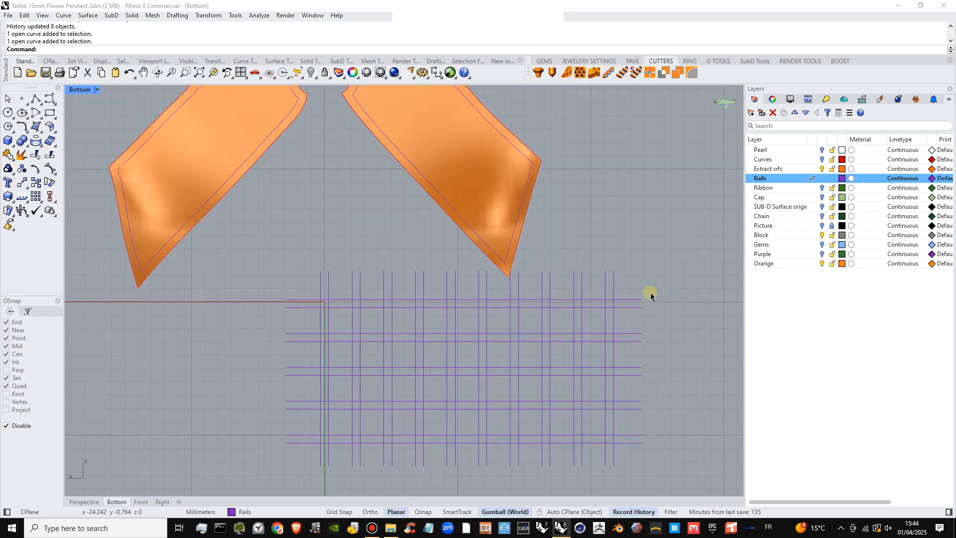
# - Group all the vertical and horizontal lines of the grid
pyautogui.moveTo(655, 289); pyautogui.dragTo(277, 452)
pyautogui.scroll(-3, 395, 401)
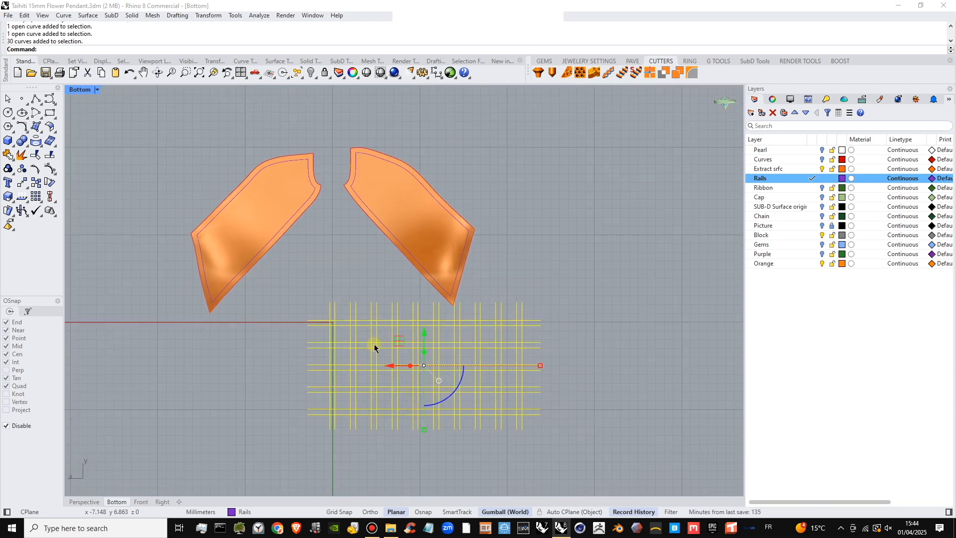
pyautogui.click(22, 170)
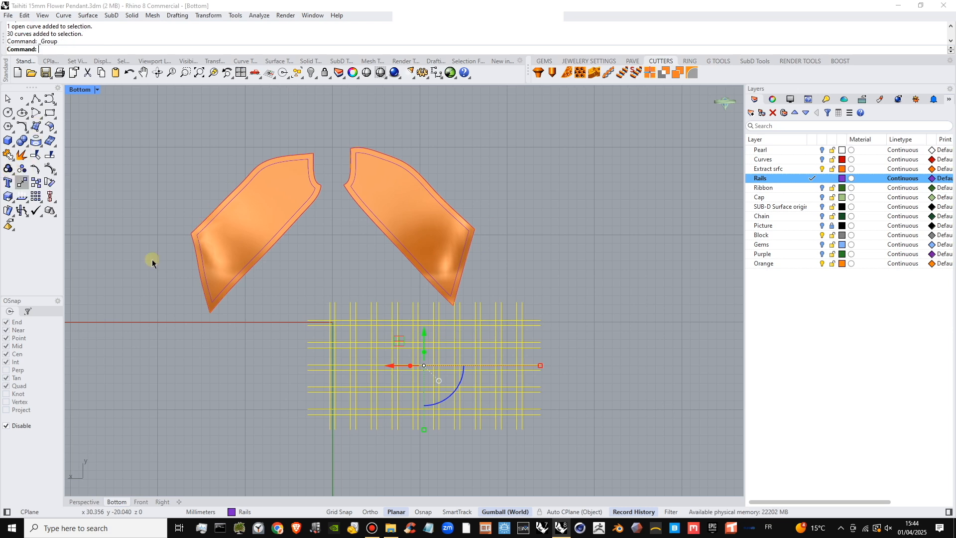
# - Move the grouped line grid over the left petal
pyautogui.moveTo(459, 355); pyautogui.dragTo(274, 200)
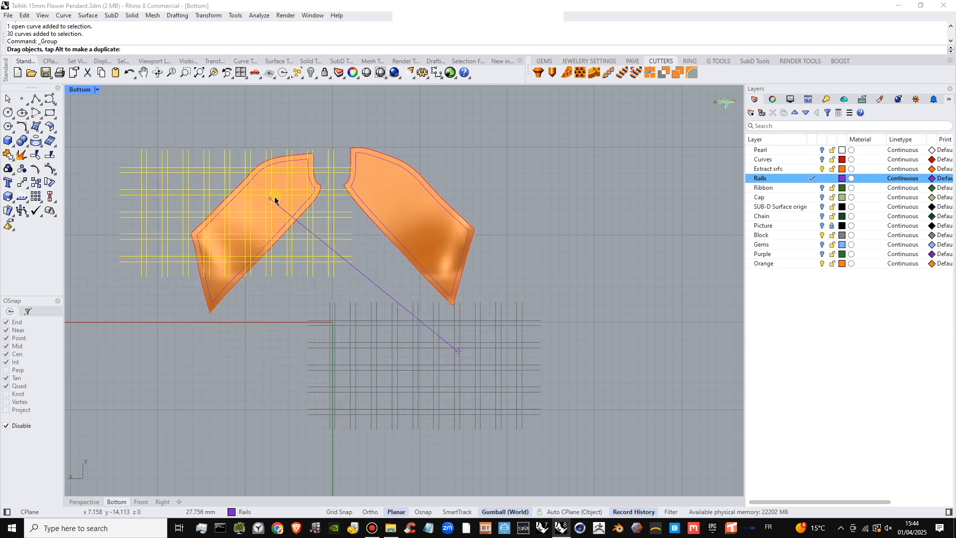
pyautogui.scroll(2, 314, 266)
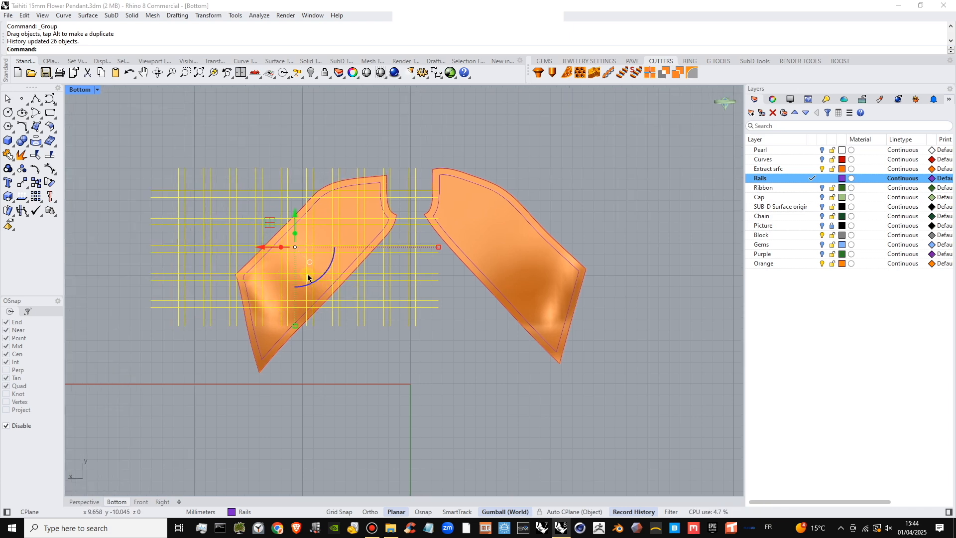
# - Try to rotate the grid to follow the left petal's slant, and undo the rotation
pyautogui.moveTo(325, 273); pyautogui.dragTo(371, 239)
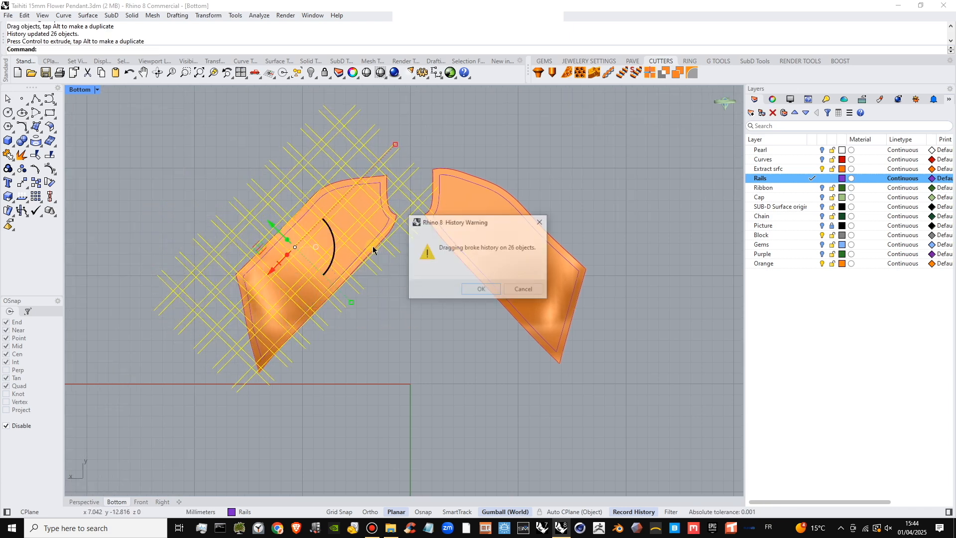
pyautogui.click(523, 289)
pyautogui.moveTo(367, 283); pyautogui.dragTo(376, 297, button='right')
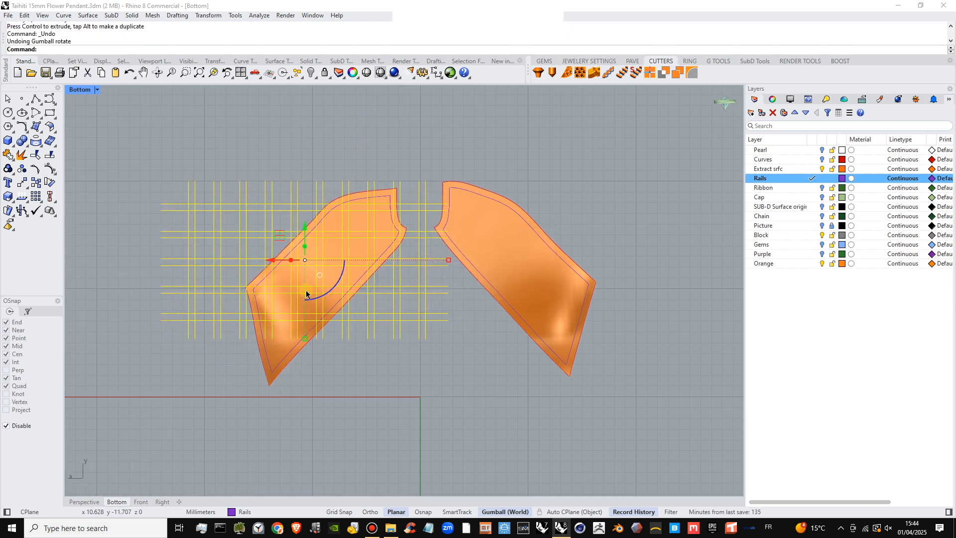
# - Scale the grid up slightly and shift it so that its lines cover the left petal down to near its lower tip
pyautogui.keyDown('shift'); pyautogui.moveTo(305, 338); pyautogui.dragTo(304, 345); pyautogui.keyUp('shift')
pyautogui.click(482, 289)
pyautogui.moveTo(276, 232); pyautogui.dragTo(240, 273)
pyautogui.press('Escape')
pyautogui.moveTo(305, 368); pyautogui.dragTo(305, 372)
pyautogui.click(331, 398)
pyautogui.moveTo(309, 375); pyautogui.dragTo(333, 386, button='right')
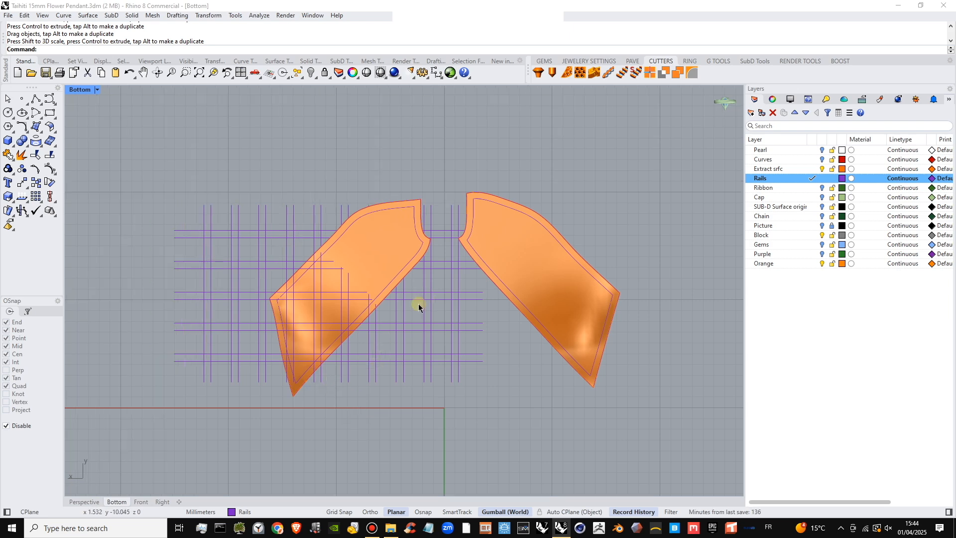
# - Copy the grouped grid horizontally to the empty area beyond the right petal
pyautogui.scroll(2, 386, 296)
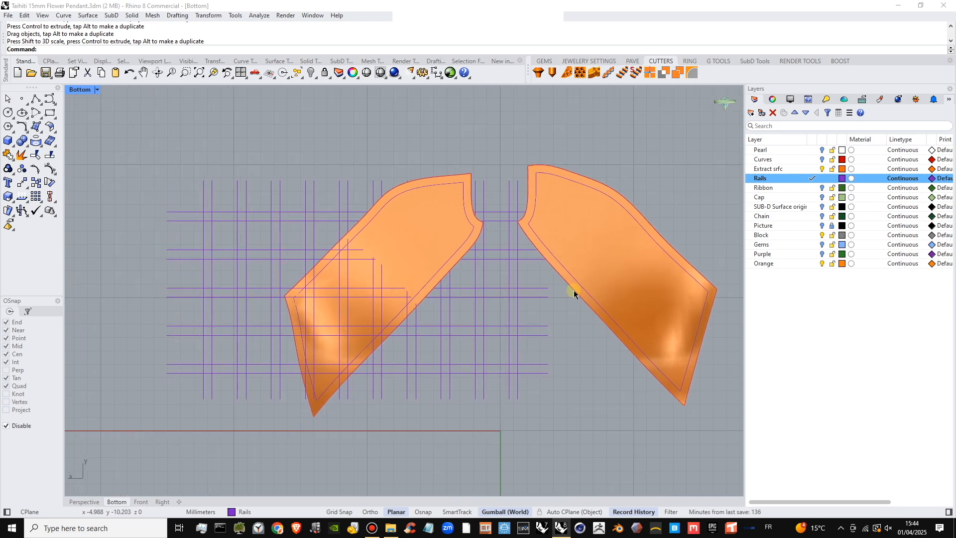
pyautogui.click(509, 281)
pyautogui.scroll(-3, 311, 285)
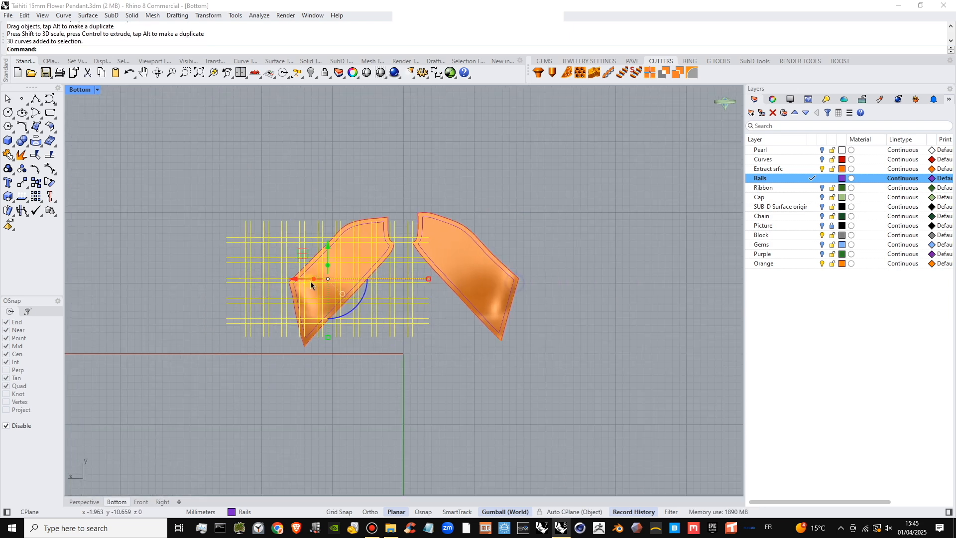
pyautogui.keyDown('alt'); pyautogui.moveTo(294, 280); pyautogui.dragTo(599, 292); pyautogui.keyUp('alt')
pyautogui.click(453, 343)
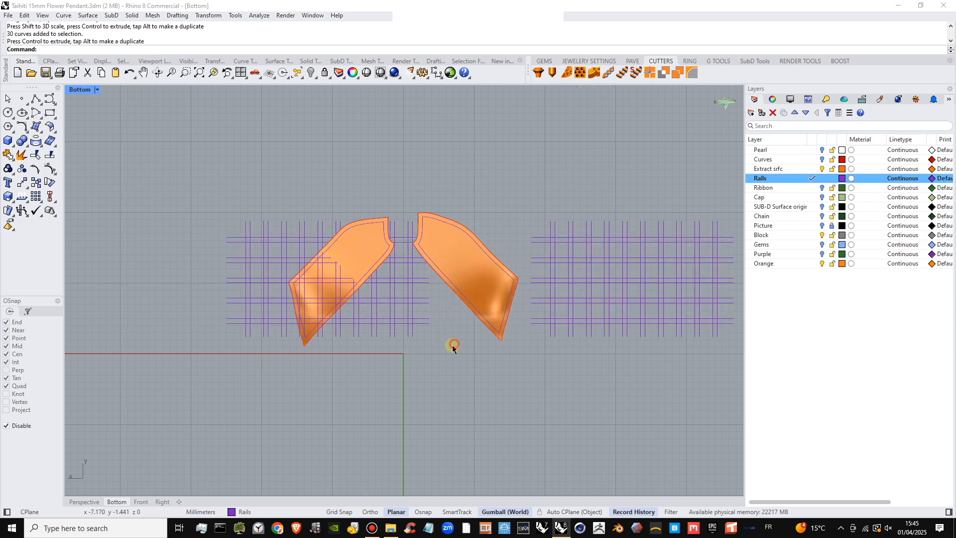
# - Hide the right petal surface with its border curves and the copied grid
pyautogui.moveTo(329, 245); pyautogui.dragTo(390, 250, button='right')
pyautogui.scroll(4, 390, 250)
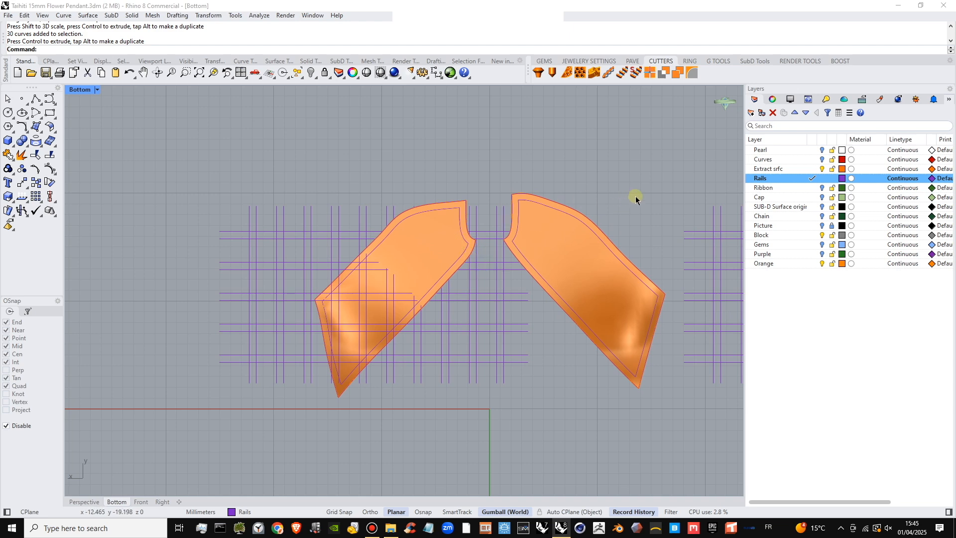
pyautogui.moveTo(573, 295); pyautogui.dragTo(572, 296)
pyautogui.moveTo(713, 267); pyautogui.dragTo(481, 260, button='right')
pyautogui.keyDown('shift'); pyautogui.moveTo(696, 178); pyautogui.dragTo(667, 246); pyautogui.keyUp('shift')
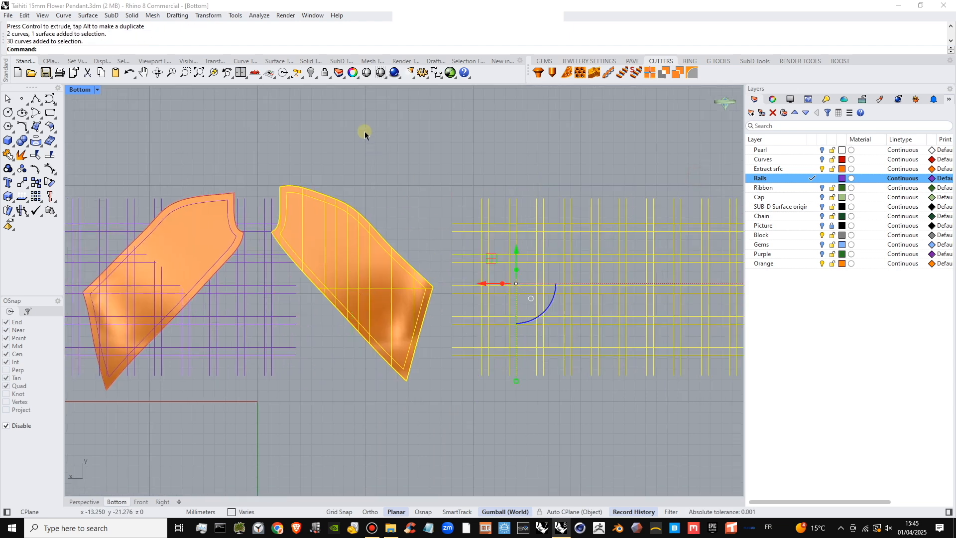
pyautogui.click(308, 72)
pyautogui.moveTo(369, 288); pyautogui.dragTo(590, 289, button='right')
pyautogui.scroll(4, 397, 258)
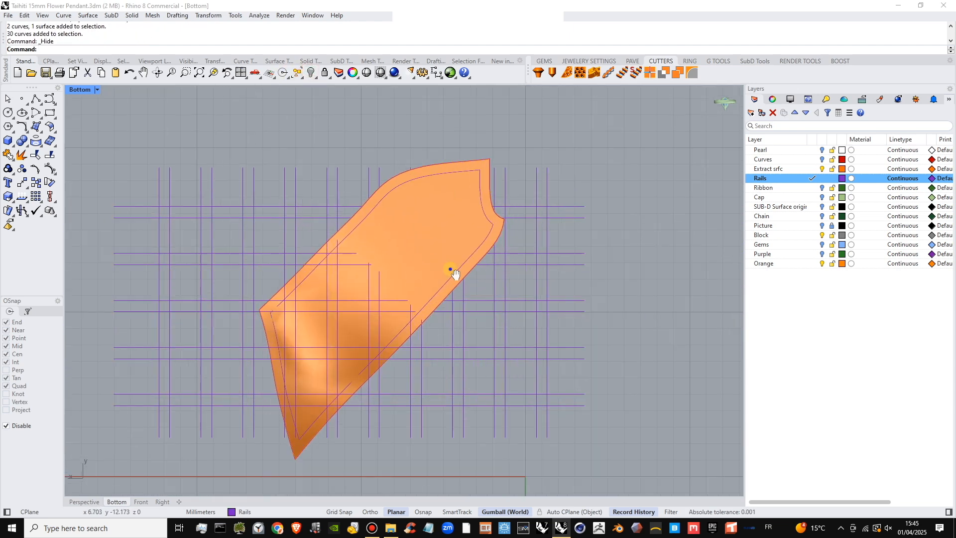
# - Turn off the Extract srfc layer so only the border curves and grid lines are shown
pyautogui.moveTo(452, 269); pyautogui.dragTo(536, 212, button='right')
pyautogui.click(797, 169)
pyautogui.click(822, 169)
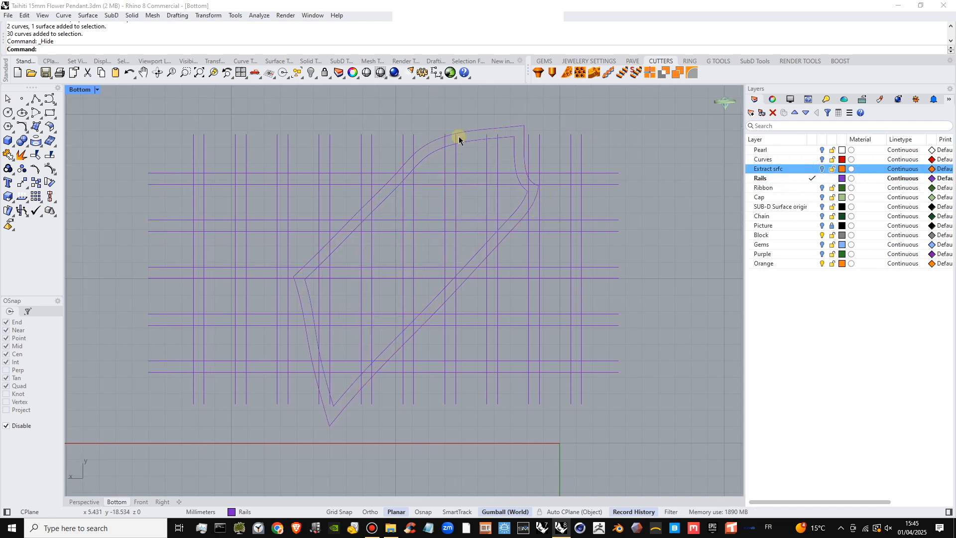
# - Using the grid and inner border curve as cutting objects, Trim the grid lines lying outside the petal's left side
pyautogui.click(465, 173)
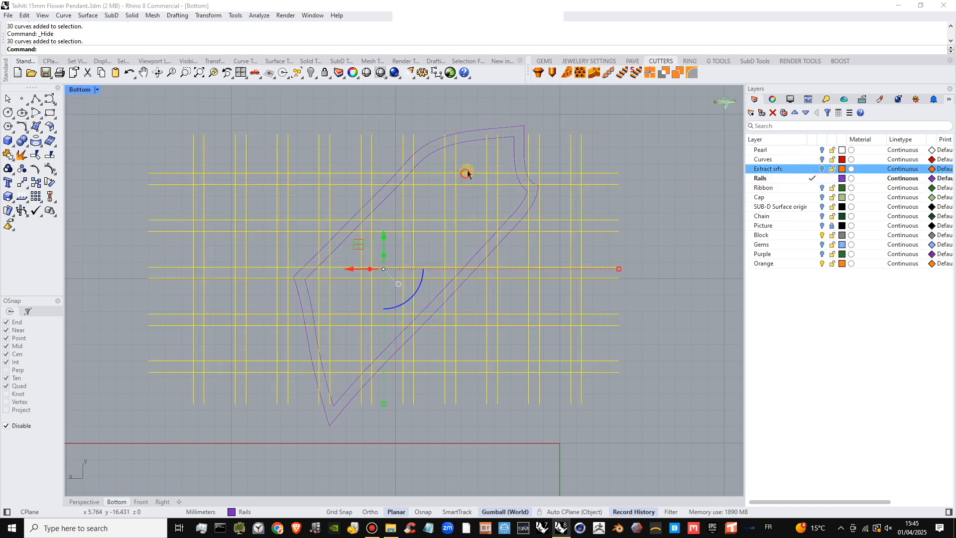
pyautogui.keyDown('shift'); pyautogui.click(471, 140); pyautogui.keyUp('shift')
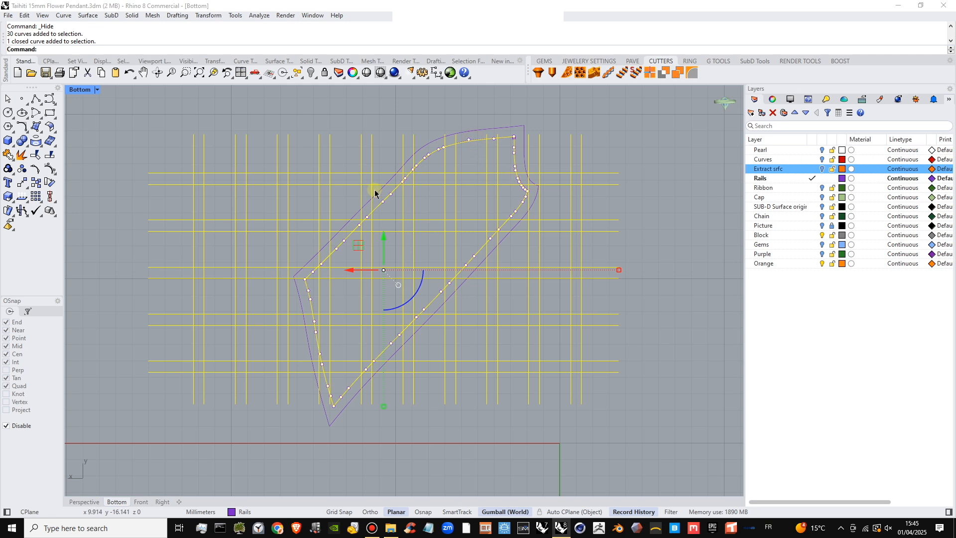
pyautogui.click(36, 156)
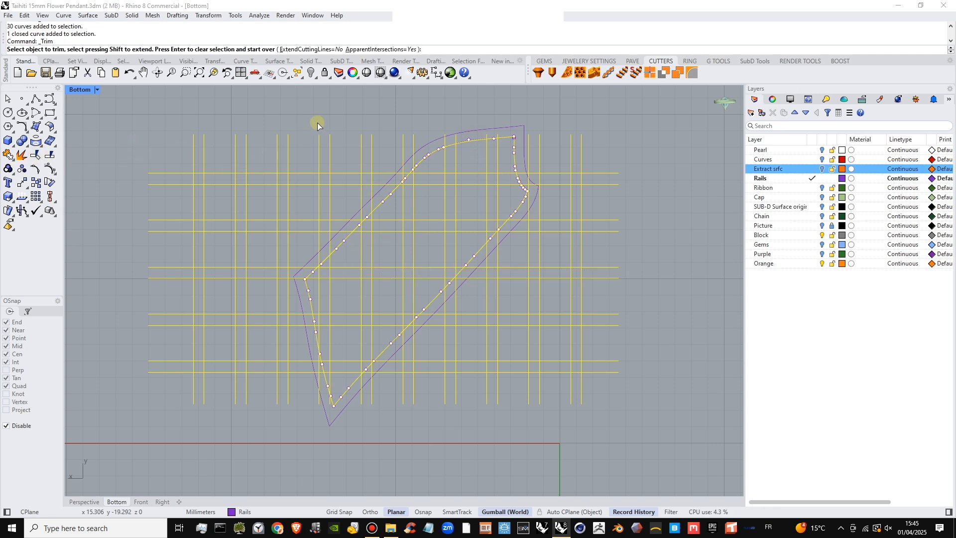
pyautogui.moveTo(349, 106); pyautogui.dragTo(124, 210)
pyautogui.moveTo(319, 165); pyautogui.dragTo(149, 265)
pyautogui.moveTo(291, 242); pyautogui.dragTo(165, 410)
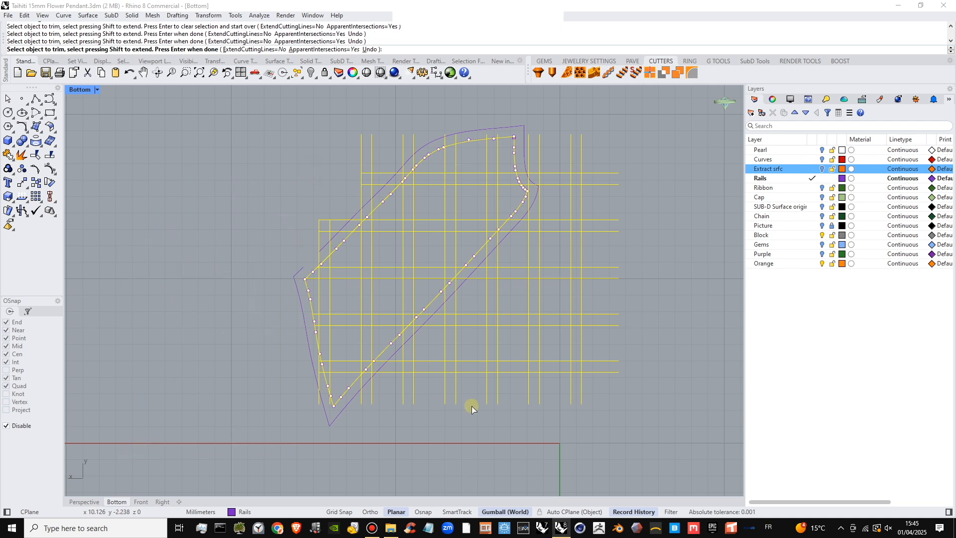
# - Trim the grid line ends and outer border pieces outside the petal's right and lower-right sides
pyautogui.moveTo(668, 351); pyautogui.dragTo(408, 420)
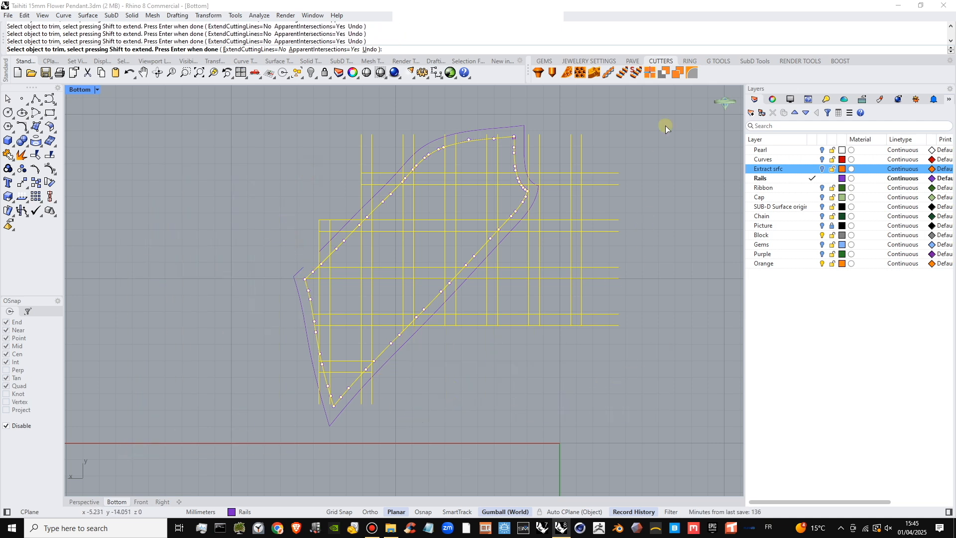
pyautogui.moveTo(668, 118); pyautogui.dragTo(537, 333)
pyautogui.moveTo(563, 128); pyautogui.dragTo(532, 189)
pyautogui.click(528, 186)
pyautogui.click(529, 214)
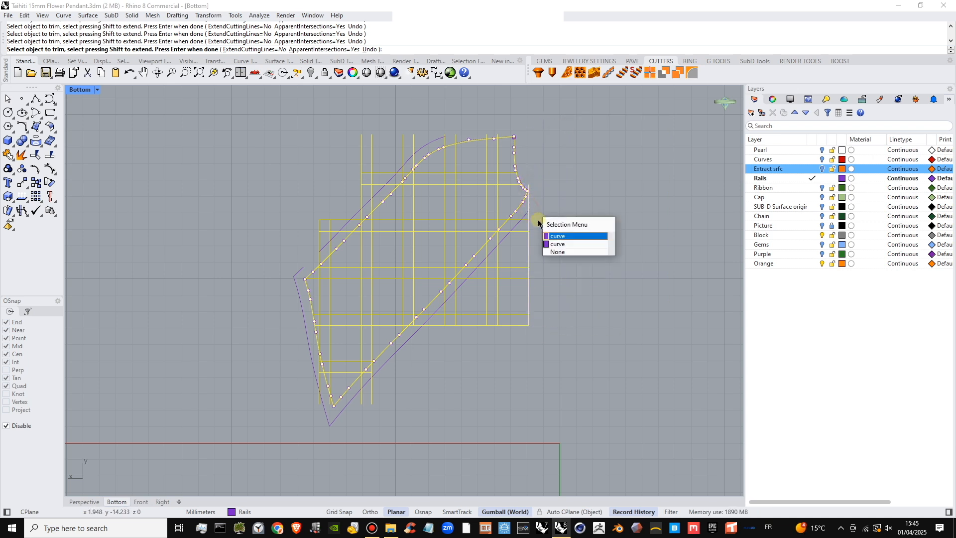
pyautogui.click(562, 238)
pyautogui.moveTo(520, 330); pyautogui.dragTo(520, 331)
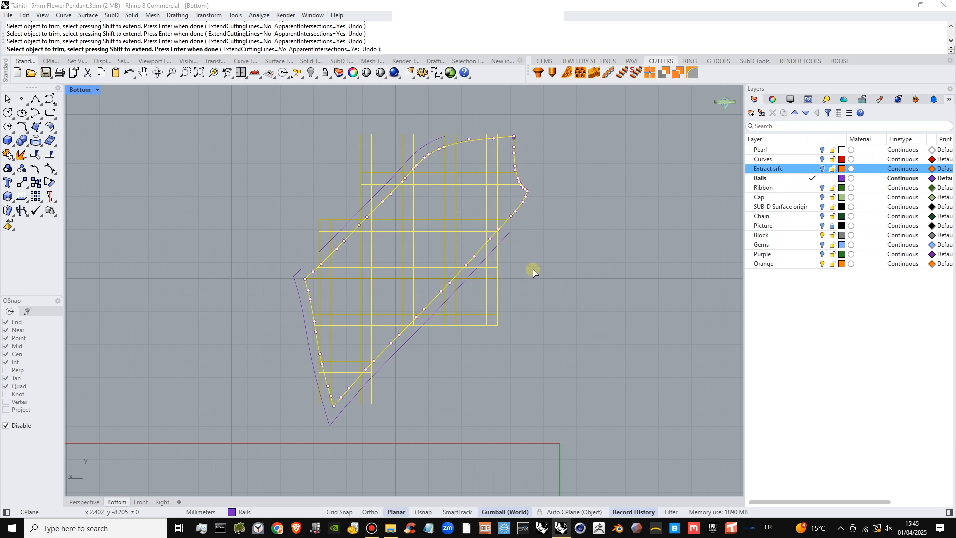
pyautogui.moveTo(532, 265); pyautogui.dragTo(439, 332)
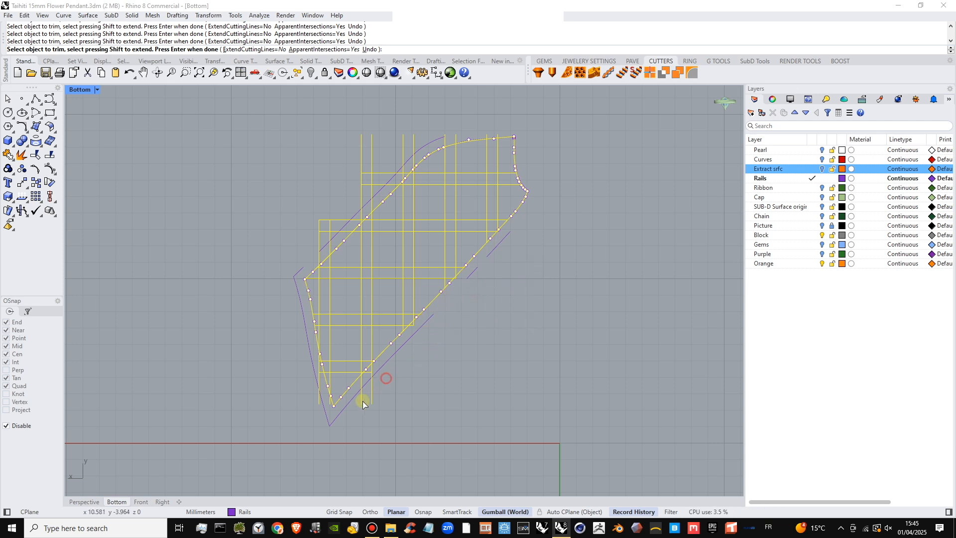
# - Trim the leftover line ends and outer border pieces around the petal's lower tip and left corner
pyautogui.moveTo(362, 417); pyautogui.dragTo(362, 416)
pyautogui.scroll(4, 333, 411)
pyautogui.scroll(2, 333, 412)
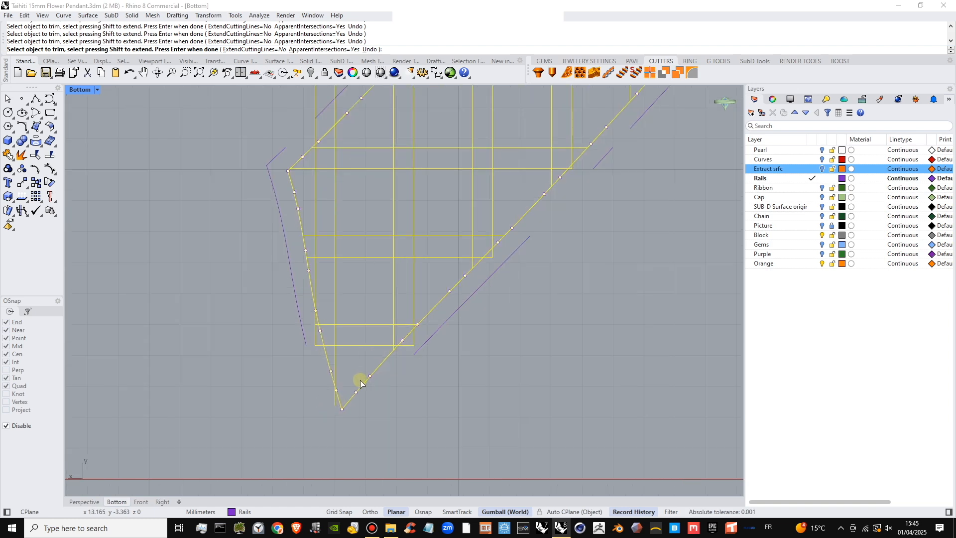
pyautogui.scroll(-4, 391, 389)
pyautogui.moveTo(412, 378); pyautogui.dragTo(409, 404, button='right')
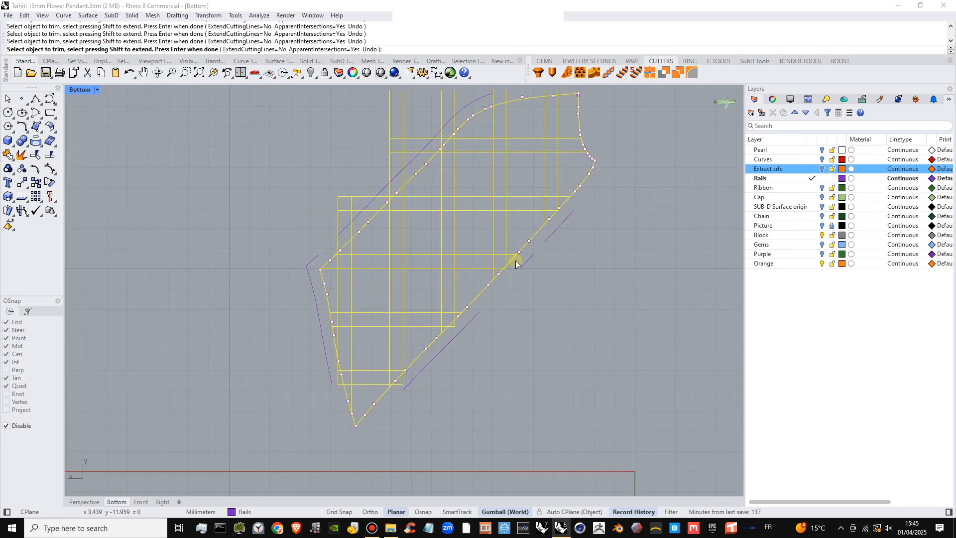
pyautogui.moveTo(448, 250); pyautogui.dragTo(461, 300, button='right')
pyautogui.moveTo(332, 267); pyautogui.dragTo(333, 267)
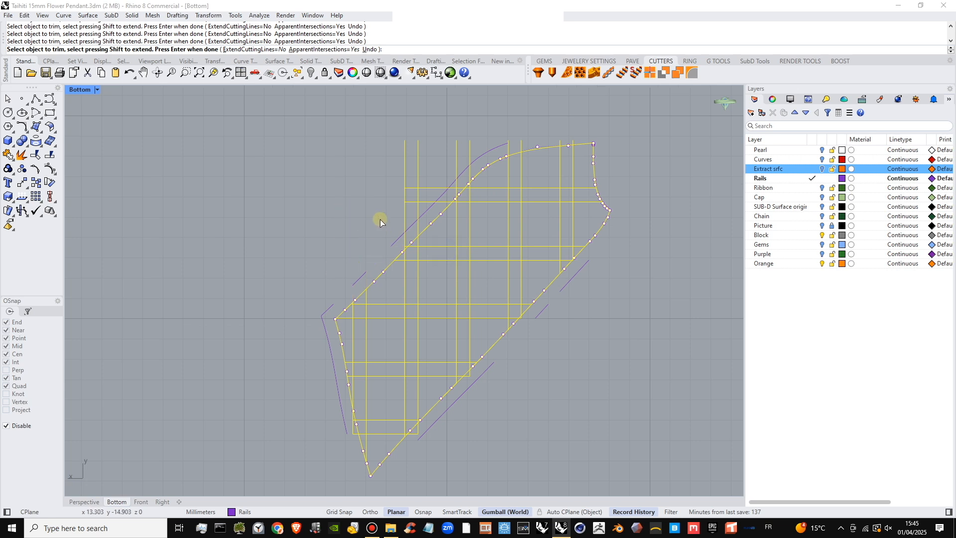
pyautogui.click(325, 317)
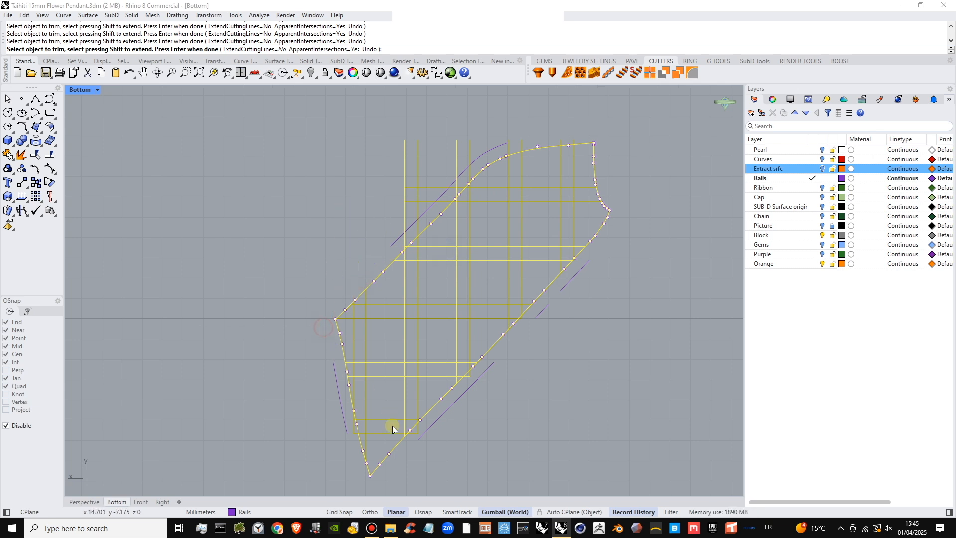
pyautogui.click(336, 400)
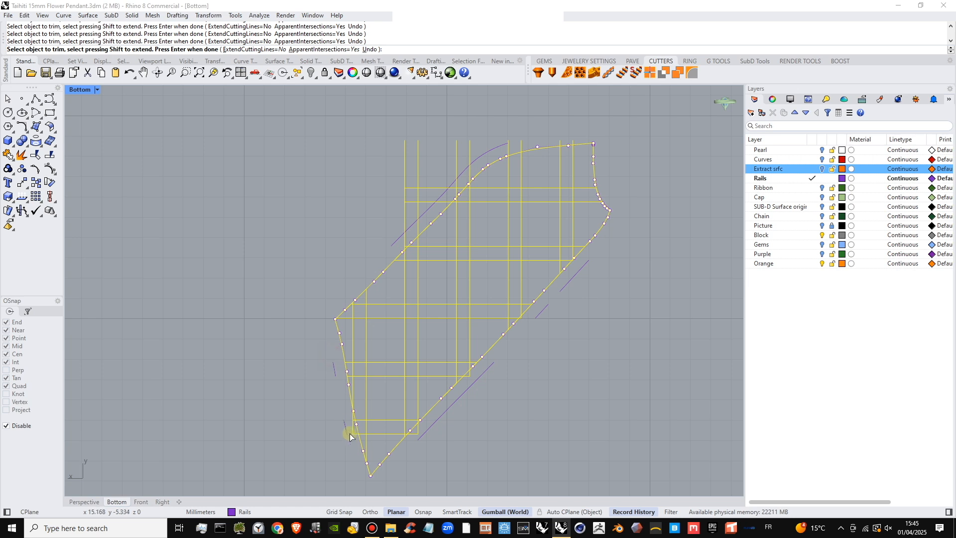
pyautogui.moveTo(348, 443); pyautogui.dragTo(337, 424)
pyautogui.click(334, 371)
# - Trim the remaining line stubs and outer border pieces along the petal's long lower-right edge
pyautogui.scroll(3, 355, 433)
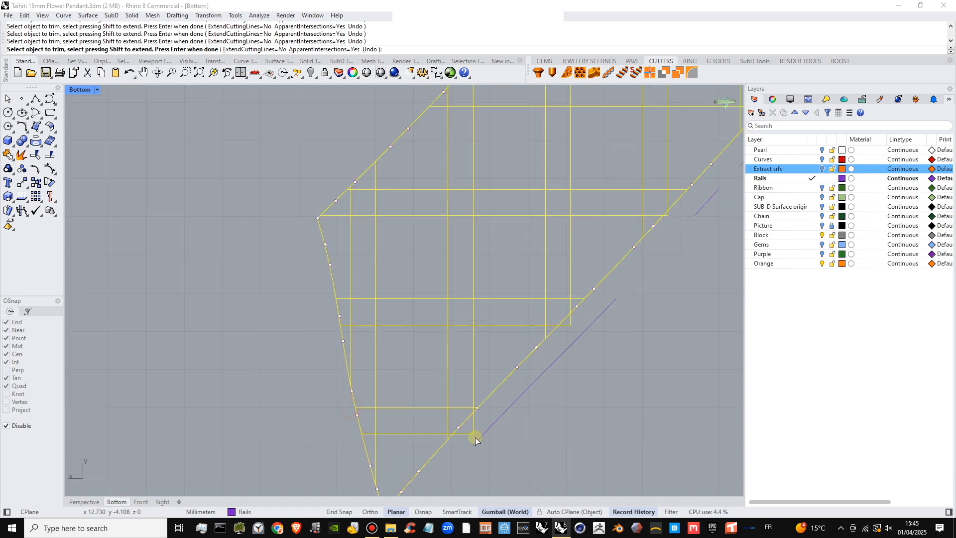
pyautogui.moveTo(475, 441); pyautogui.dragTo(453, 371, button='right')
pyautogui.click(473, 335)
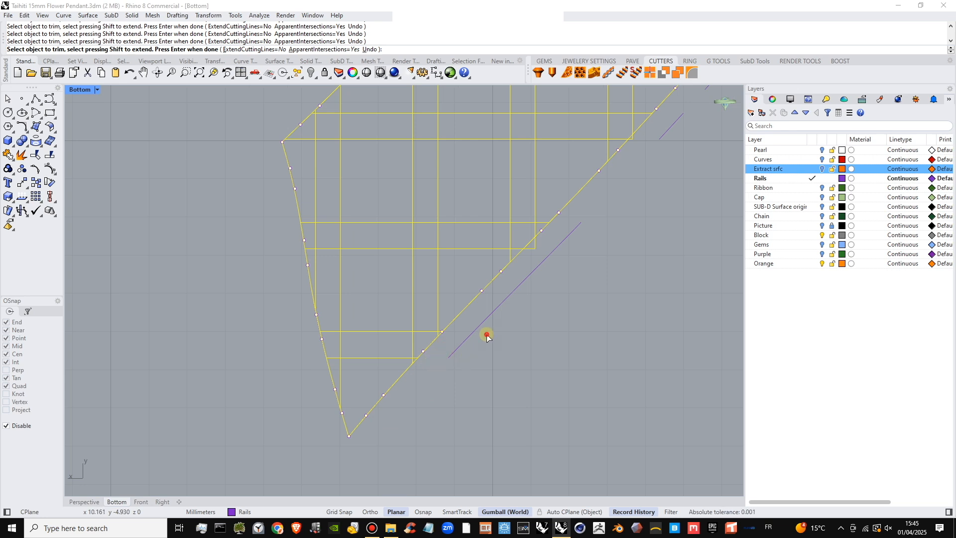
pyautogui.moveTo(552, 274); pyautogui.dragTo(513, 305)
pyautogui.moveTo(631, 242); pyautogui.dragTo(539, 289, button='right')
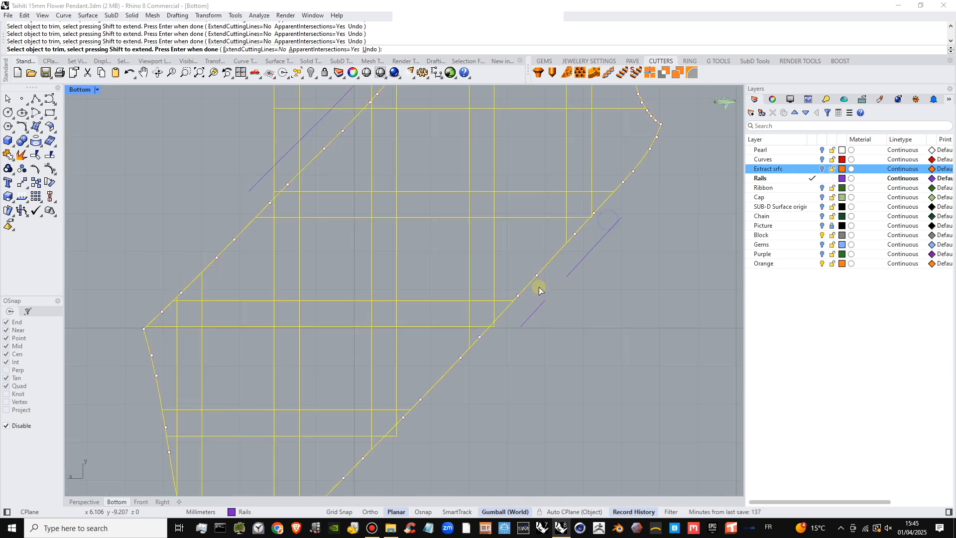
pyautogui.click(599, 243)
pyautogui.moveTo(615, 232); pyautogui.dragTo(571, 416, button='right')
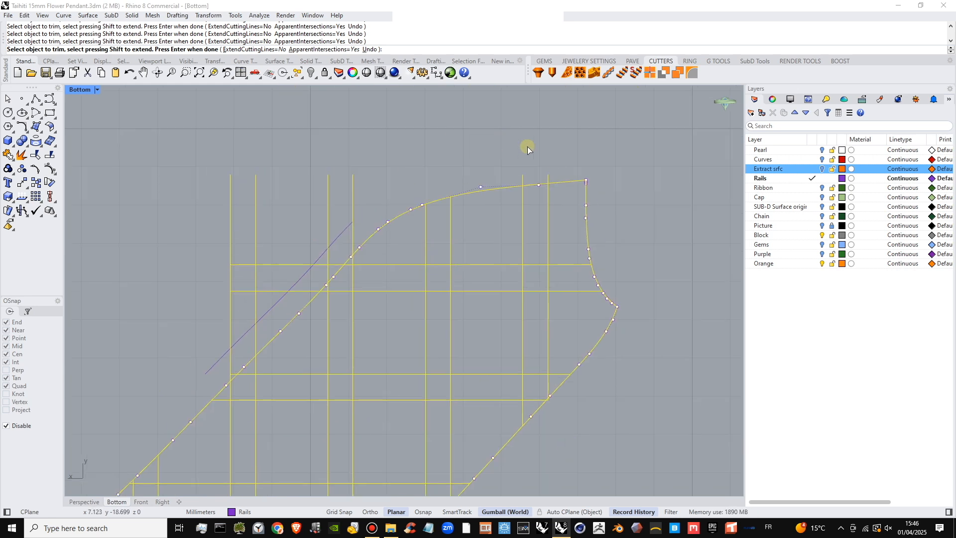
# - Trim the grid lines and outer border remnants outside the petal's top and upper-left edge
pyautogui.moveTo(553, 148); pyautogui.dragTo(508, 183)
pyautogui.moveTo(357, 133); pyautogui.dragTo(259, 228)
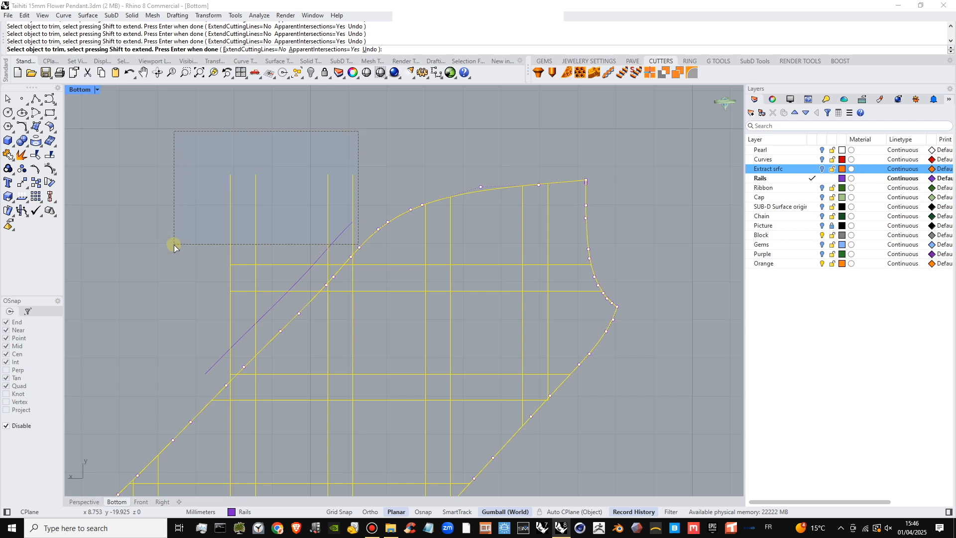
pyautogui.moveTo(174, 246); pyautogui.dragTo(176, 245)
pyautogui.moveTo(373, 228); pyautogui.dragTo(435, 172, button='right')
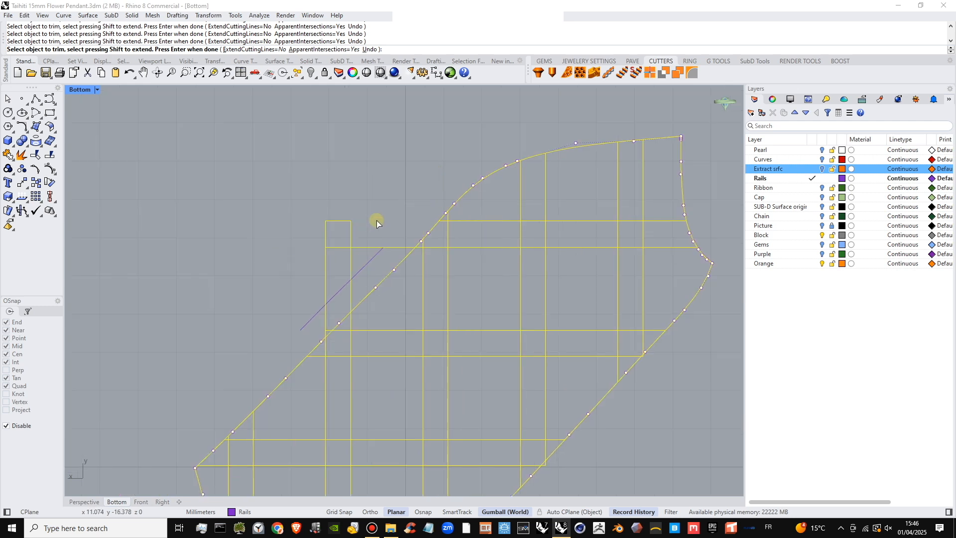
pyautogui.moveTo(377, 222); pyautogui.dragTo(299, 307)
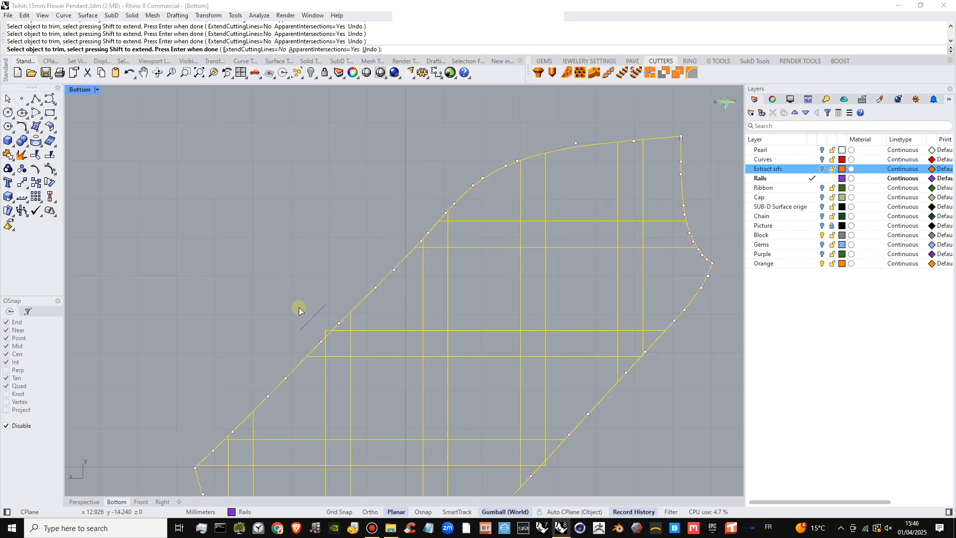
pyautogui.click(326, 330)
pyautogui.click(350, 357)
# - Trim the grid segments crossing the uppermost horizontal channel and the vertical channels between the petal's top cells
pyautogui.moveTo(325, 338); pyautogui.dragTo(418, 254, button='right')
pyautogui.scroll(-2, 449, 264)
pyautogui.moveTo(674, 118); pyautogui.dragTo(588, 144, button='right')
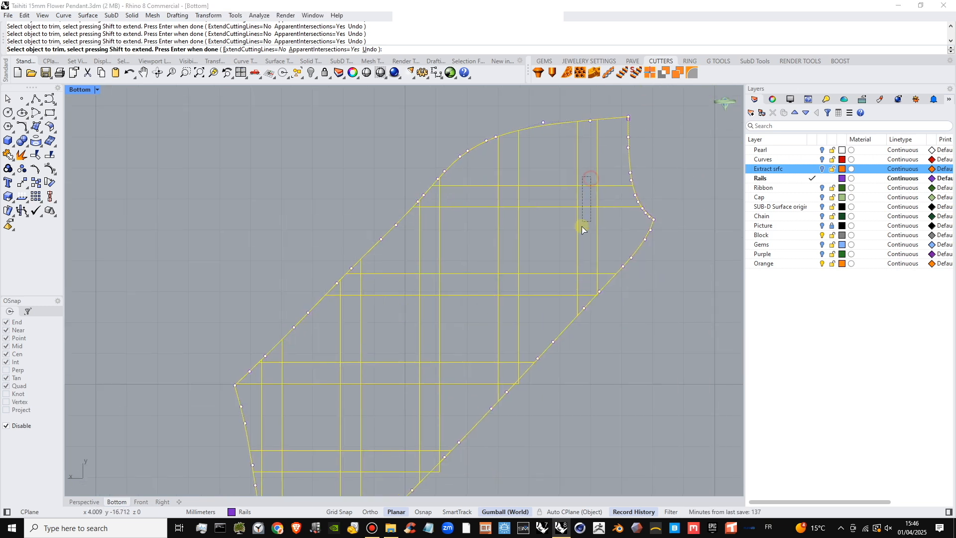
pyautogui.moveTo(582, 226); pyautogui.dragTo(581, 225)
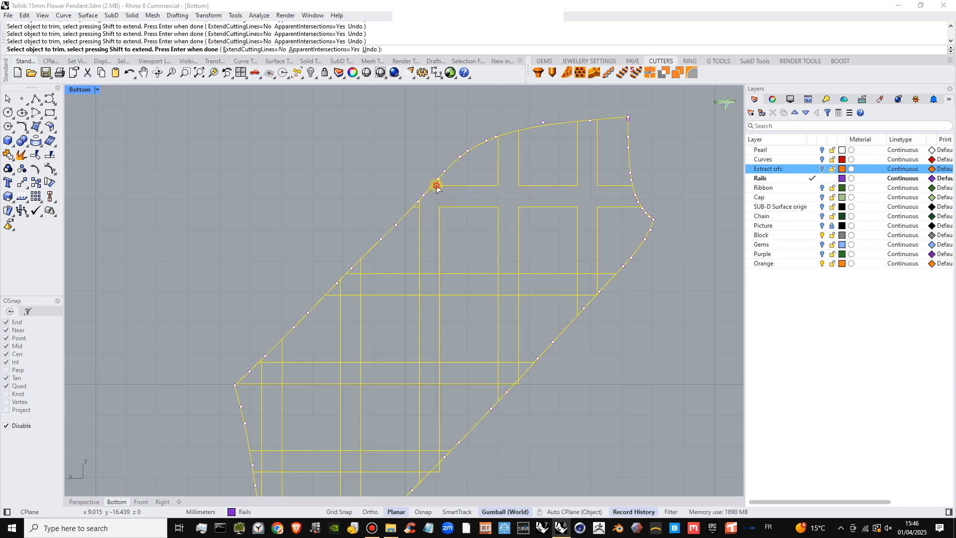
pyautogui.moveTo(451, 233); pyautogui.dragTo(492, 168, button='right')
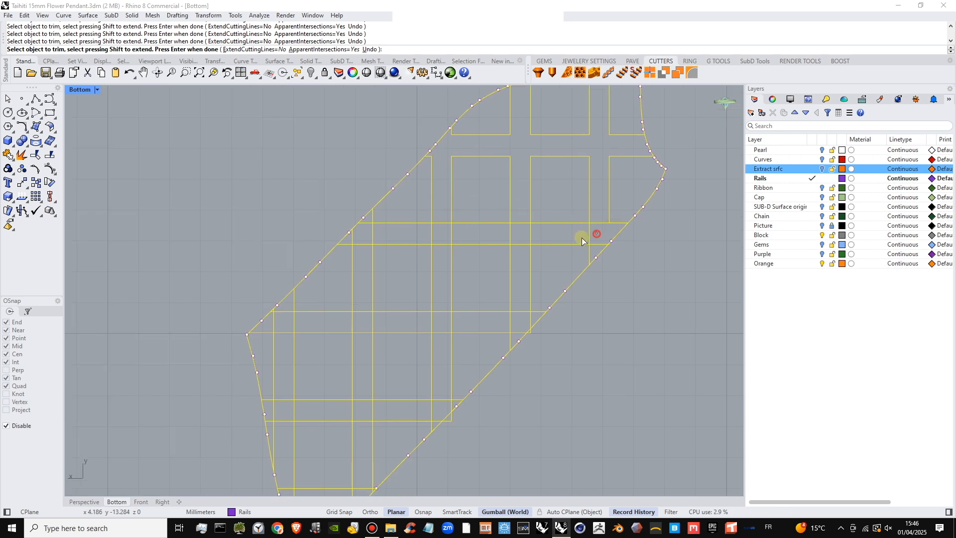
# - Trim the grid segments crossing the second horizontal channel, including the leftover stub at the petal's lower-right border
pyautogui.moveTo(603, 212); pyautogui.dragTo(612, 246)
pyautogui.scroll(10, 609, 244)
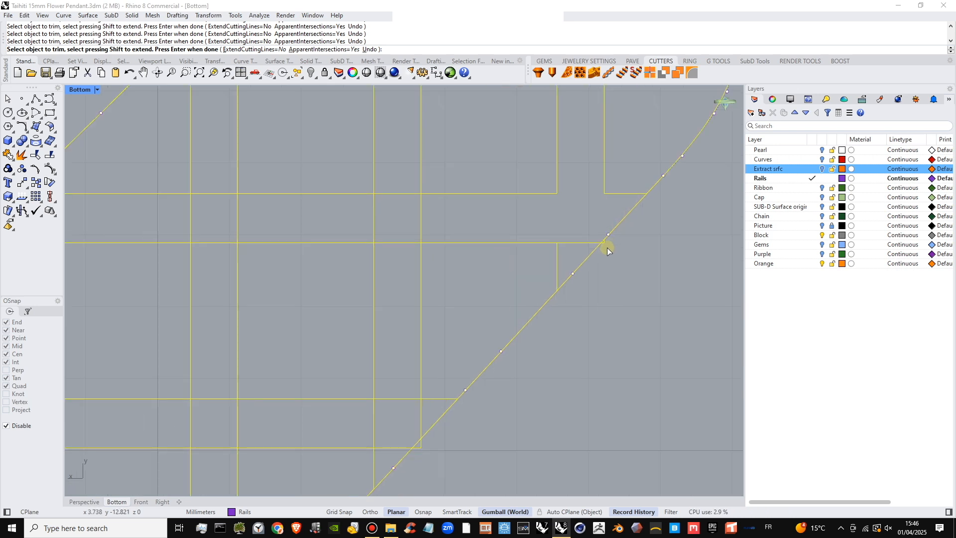
pyautogui.scroll(-10, 511, 262)
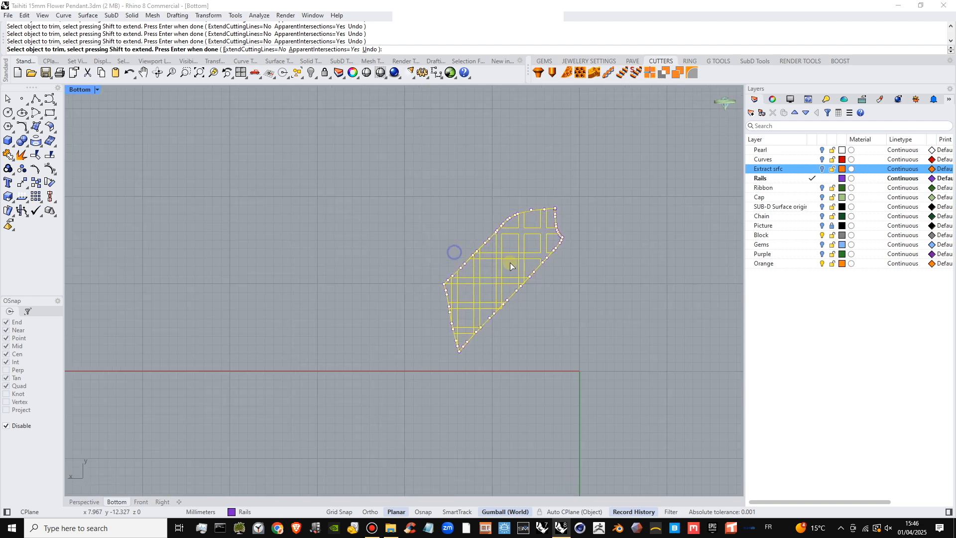
pyautogui.scroll(6, 513, 267)
pyautogui.scroll(-2, 498, 245)
pyautogui.scroll(4, 518, 203)
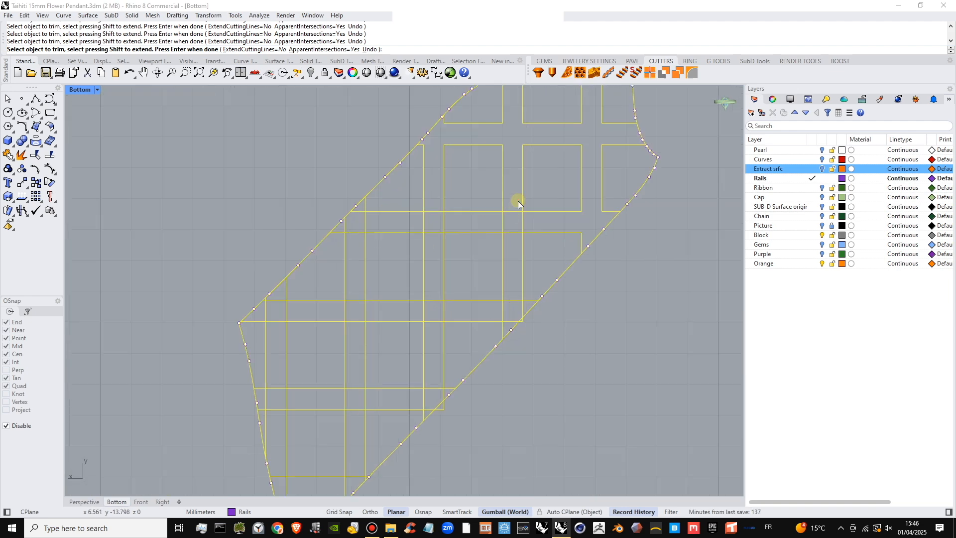
pyautogui.moveTo(346, 230); pyautogui.dragTo(346, 229)
# - Trim the segments crossing the middle vertical channel and third horizontal channel, and open the lower-right border at that channel's end
pyautogui.moveTo(438, 199); pyautogui.dragTo(433, 401)
pyautogui.moveTo(510, 293); pyautogui.dragTo(509, 324)
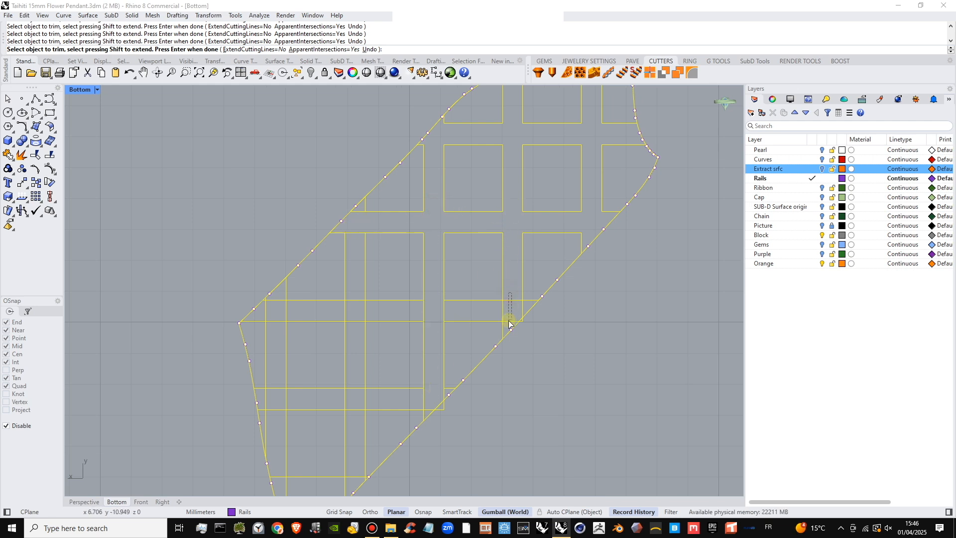
pyautogui.scroll(3, 522, 331)
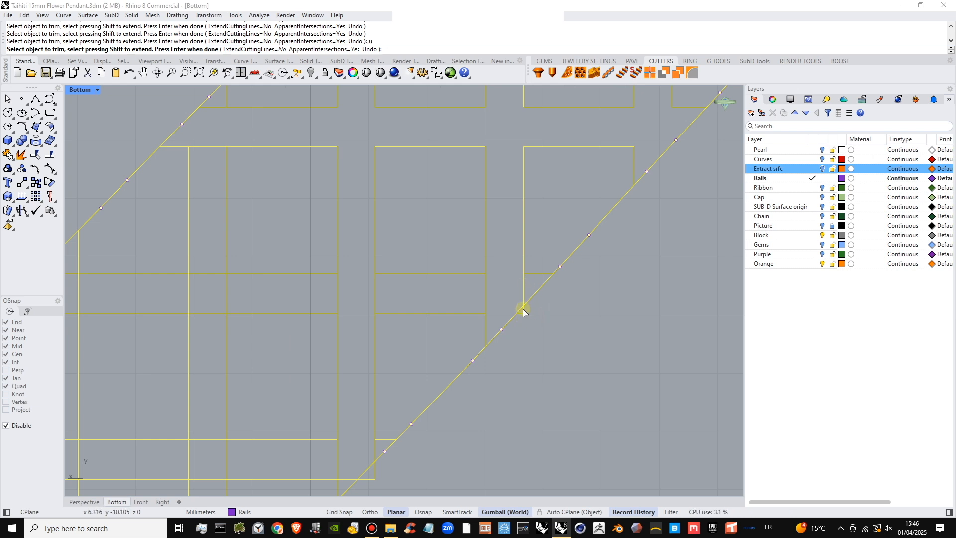
pyautogui.scroll(3, 524, 311)
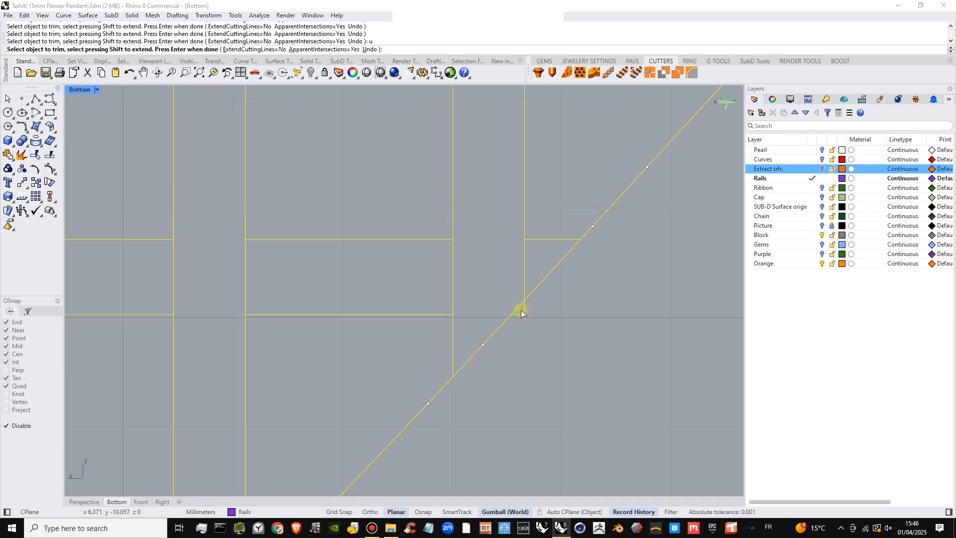
pyautogui.scroll(-3, 522, 316)
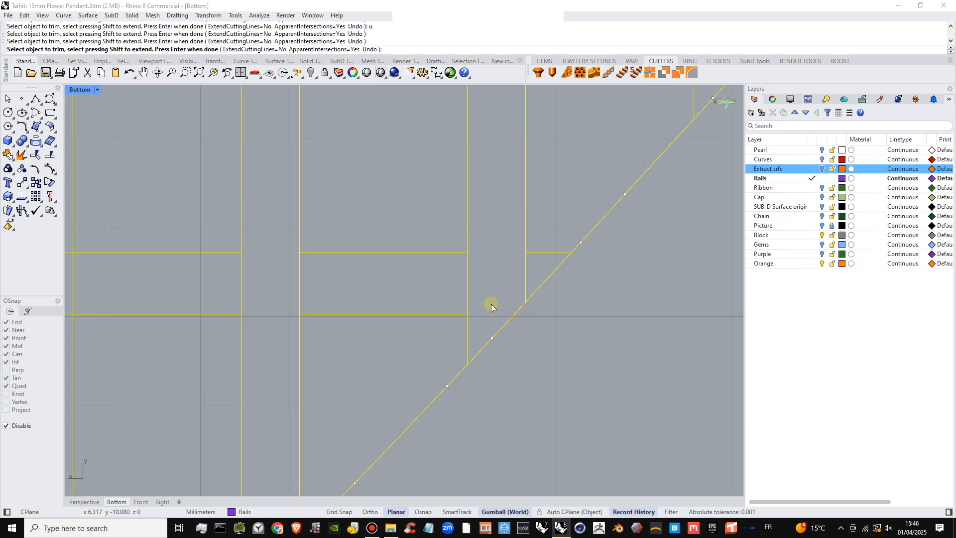
pyautogui.moveTo(616, 219); pyautogui.dragTo(233, 229)
pyautogui.moveTo(107, 233); pyautogui.dragTo(107, 233)
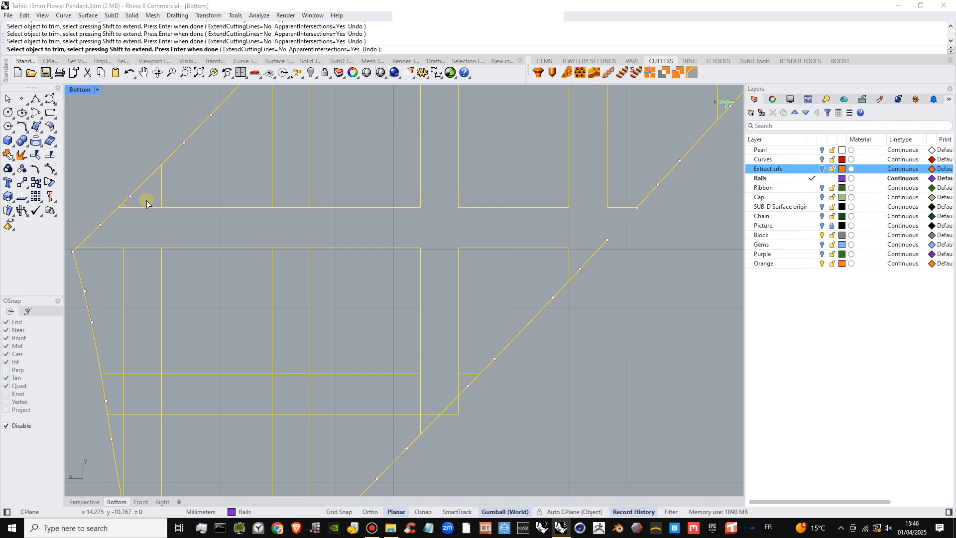
# - Trim the segments crossing the remaining vertical channels and the fourth horizontal channel, including stubs at the lower-right border
pyautogui.moveTo(141, 298); pyautogui.dragTo(145, 428)
pyautogui.moveTo(299, 197); pyautogui.dragTo(283, 427)
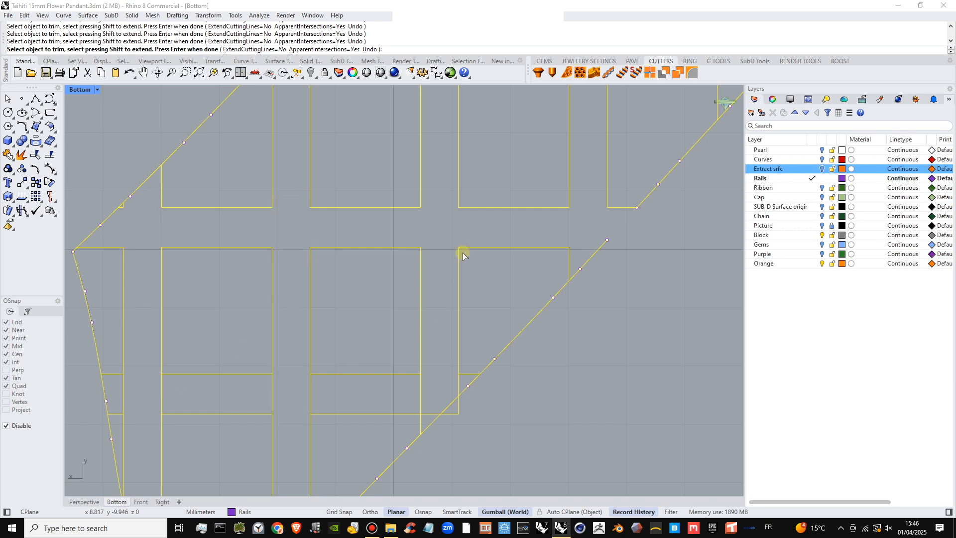
pyautogui.click(428, 412)
pyautogui.scroll(2, 454, 423)
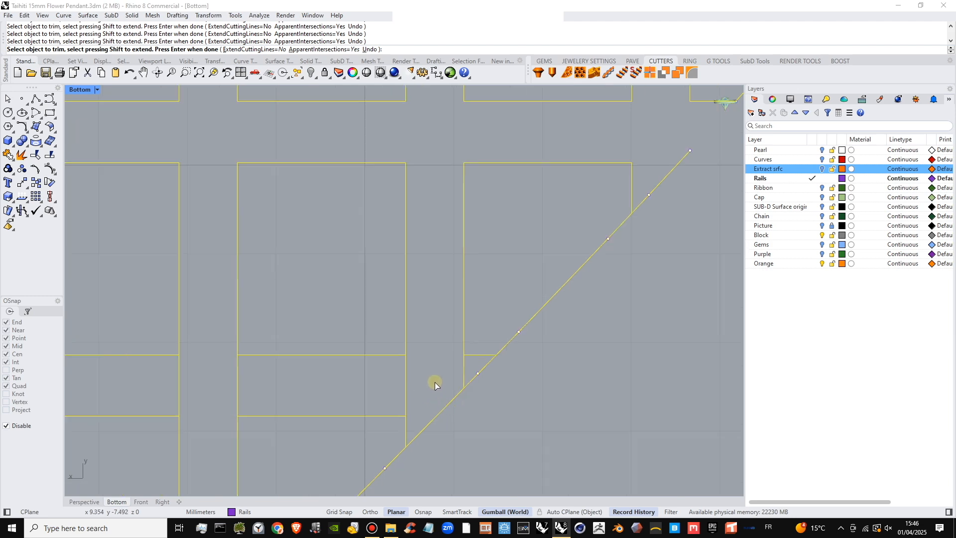
pyautogui.moveTo(470, 364); pyautogui.dragTo(437, 368)
pyautogui.scroll(-4, 241, 363)
pyautogui.moveTo(242, 363); pyautogui.dragTo(425, 355, button='right')
pyautogui.moveTo(231, 369); pyautogui.dragTo(226, 369)
# - Trim the grid segments crossing the lowest horizontal channel, just above the petal's pointed tip
pyautogui.scroll(-10, 283, 361)
pyautogui.moveTo(305, 342); pyautogui.dragTo(321, 289, button='right')
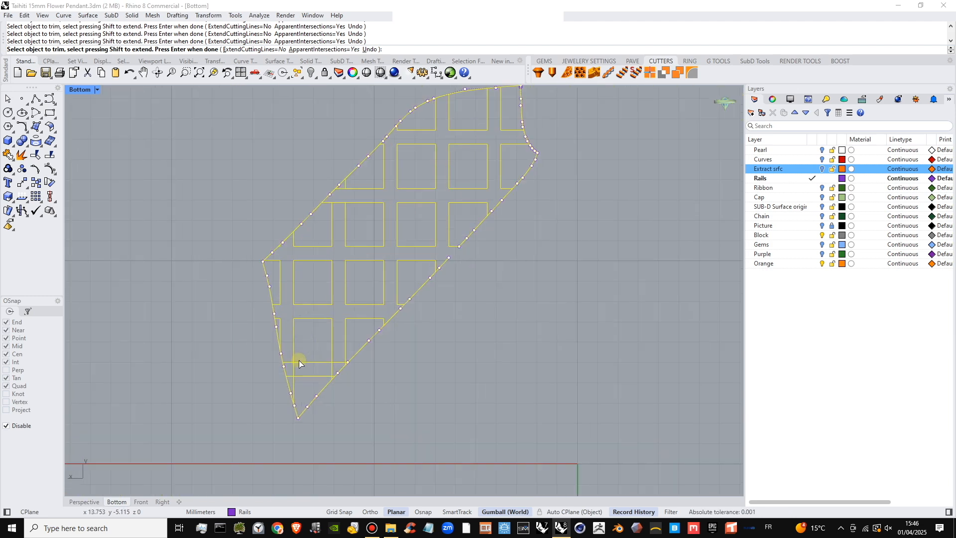
pyautogui.scroll(6, 299, 359)
pyautogui.moveTo(367, 374); pyautogui.dragTo(278, 356)
pyautogui.scroll(2, 363, 392)
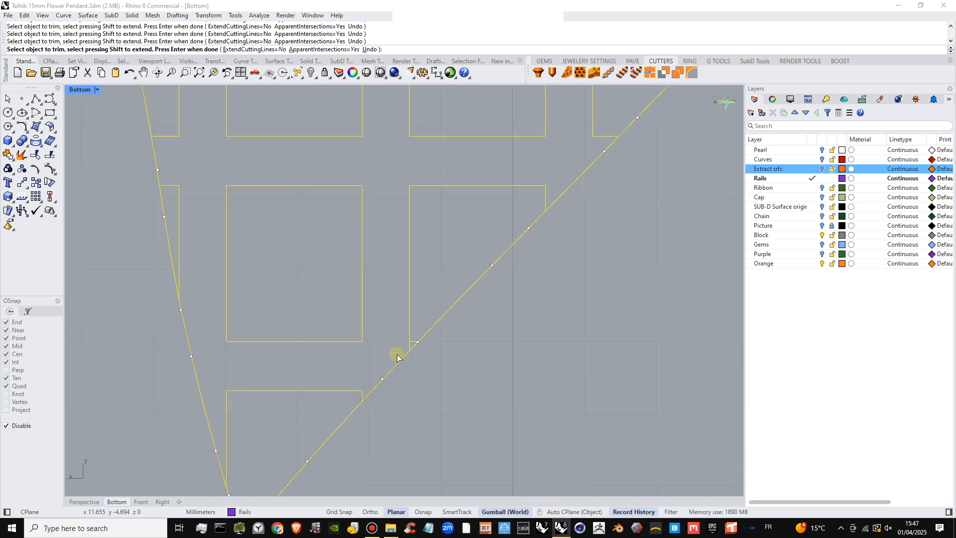
pyautogui.scroll(4, 396, 351)
pyautogui.scroll(-5, 427, 313)
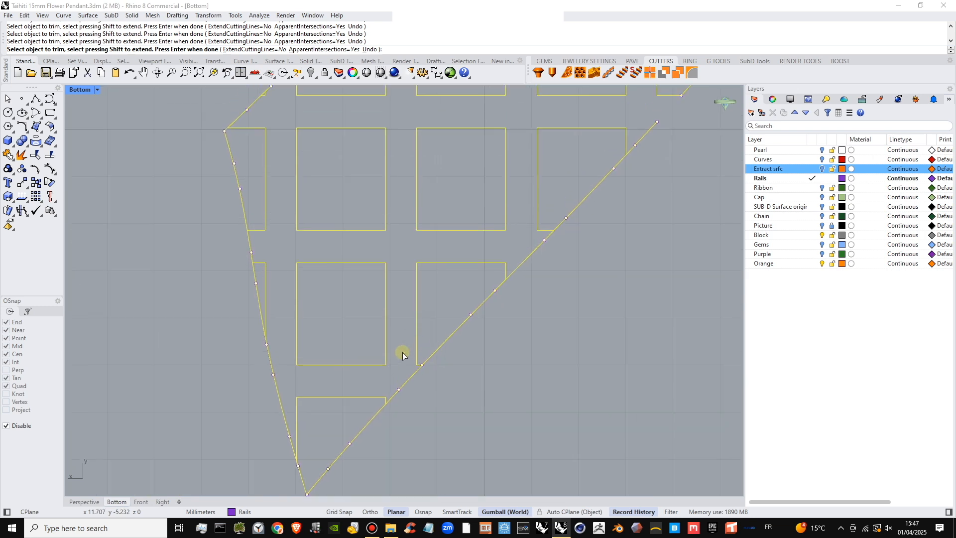
# - Trim the inner border across the channel openings along the petal's top, right and lower-right edges
pyautogui.moveTo(404, 293); pyautogui.dragTo(367, 338, button='right')
pyautogui.moveTo(396, 268); pyautogui.dragTo(347, 343, button='right')
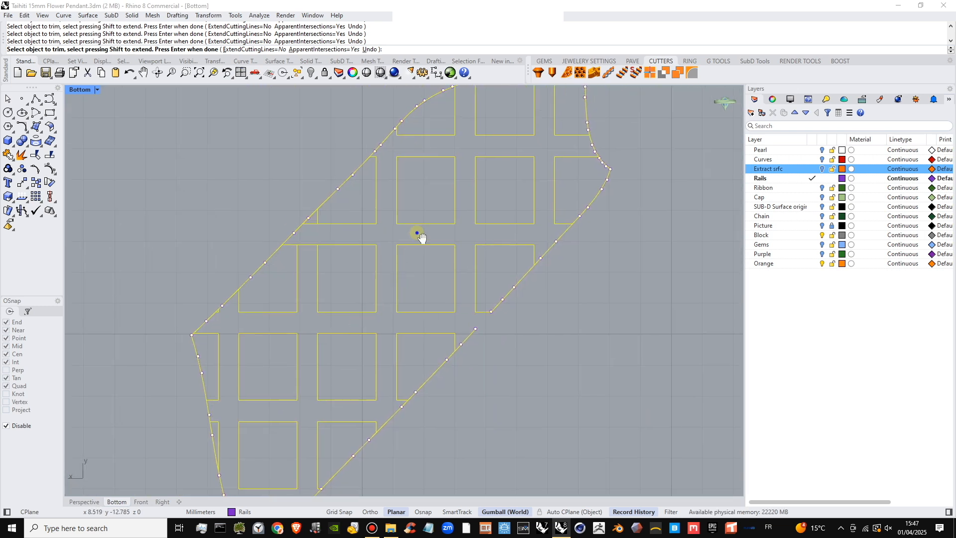
pyautogui.moveTo(417, 233); pyautogui.dragTo(391, 282, button='right')
pyautogui.moveTo(447, 205); pyautogui.dragTo(441, 208, button='right')
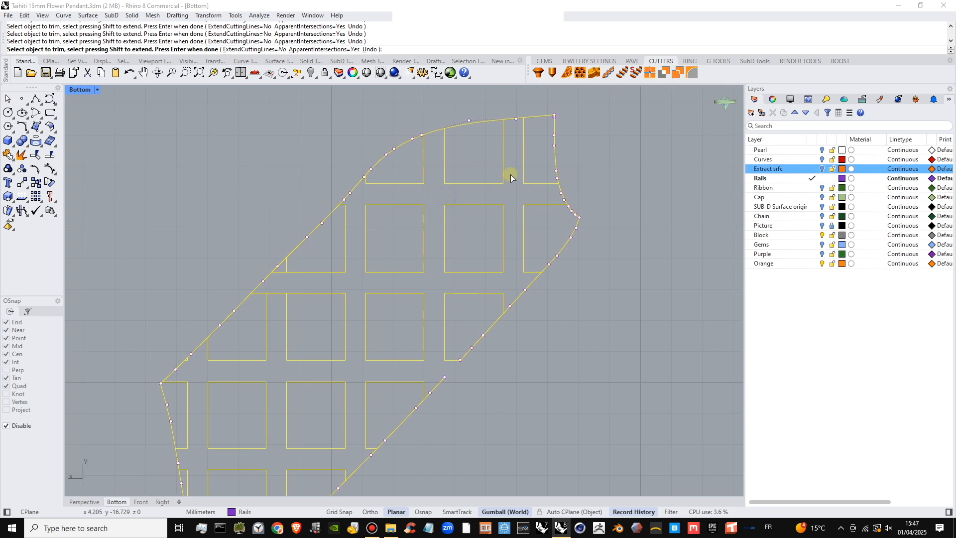
pyautogui.scroll(-2, 530, 148)
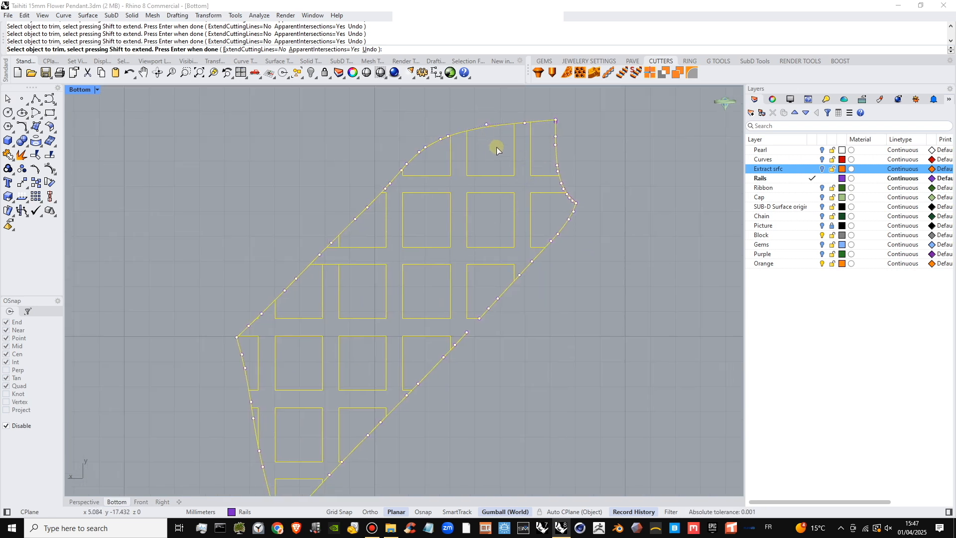
pyautogui.scroll(-3, 432, 319)
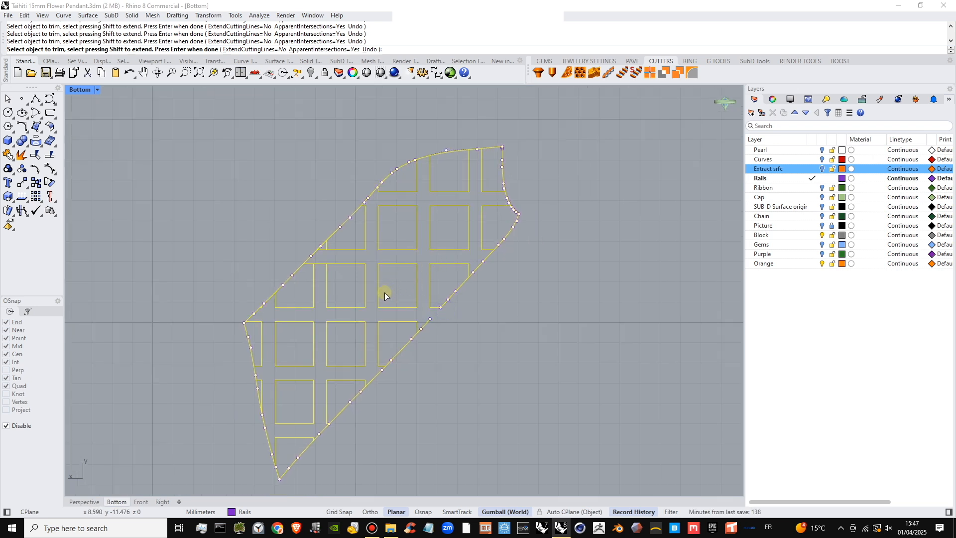
pyautogui.scroll(3, 368, 277)
pyautogui.moveTo(408, 258); pyautogui.dragTo(397, 285, button='right')
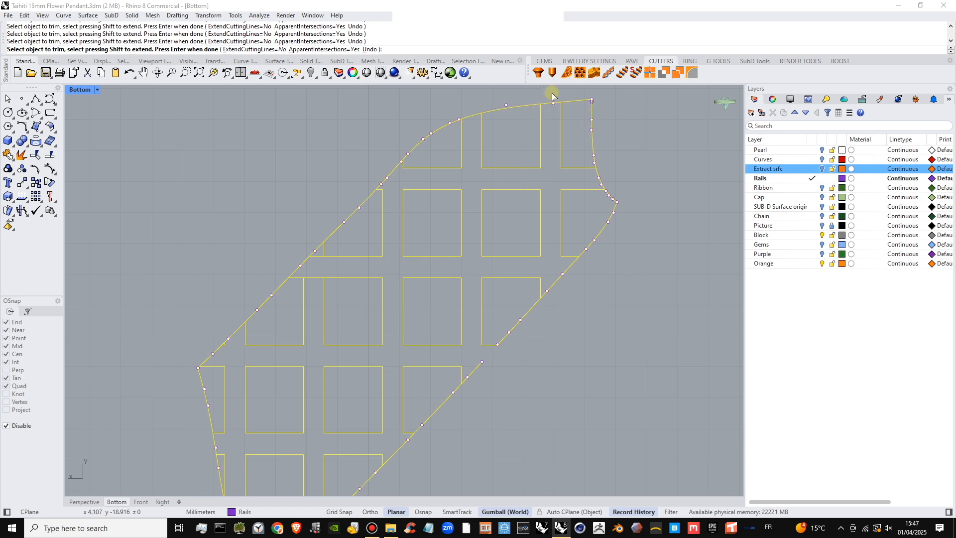
pyautogui.click(548, 111)
pyautogui.click(600, 182)
pyautogui.moveTo(578, 263); pyautogui.dragTo(579, 252, button='right')
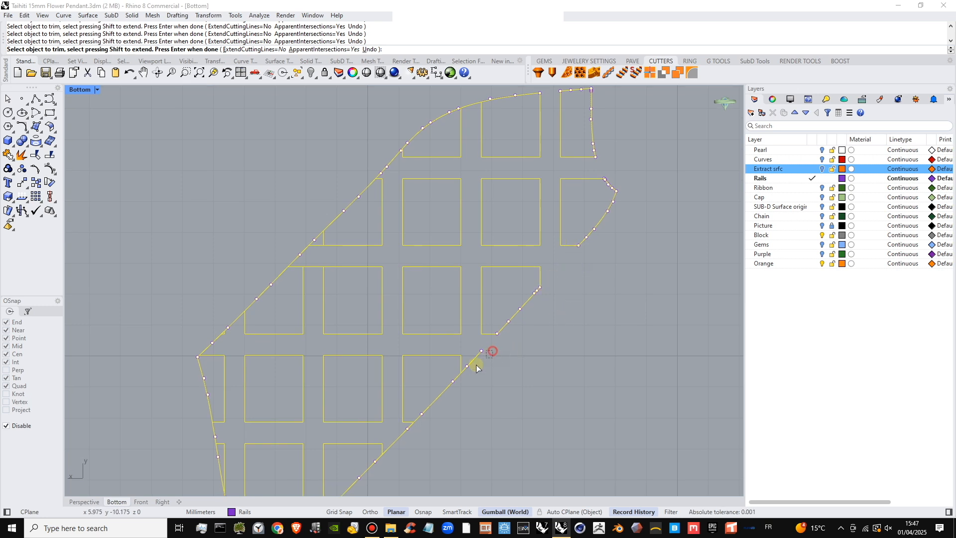
pyautogui.moveTo(467, 370); pyautogui.dragTo(466, 370)
pyautogui.moveTo(485, 393); pyautogui.dragTo(539, 248, button='right')
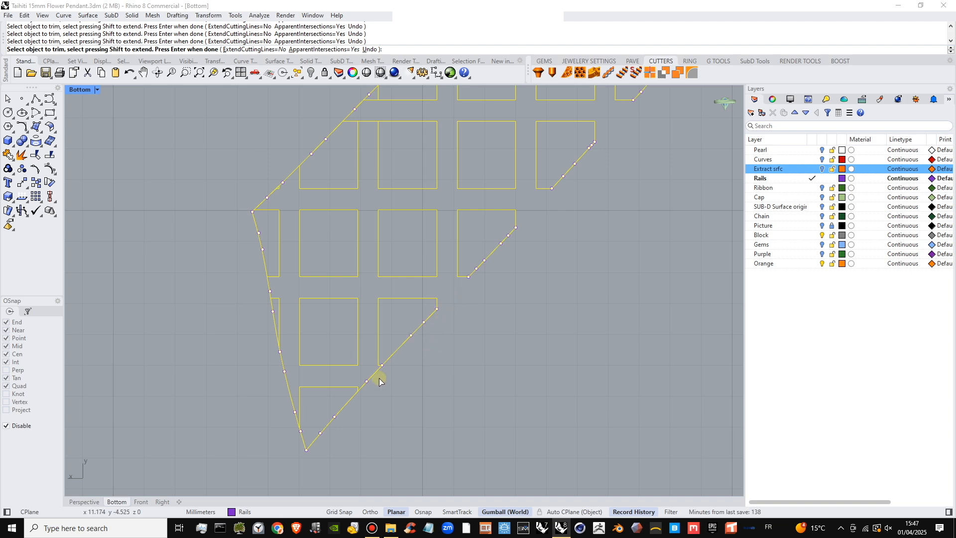
# - Undo the completed lattice trim and redo it
pyautogui.hotkey('ctrl', 'z')
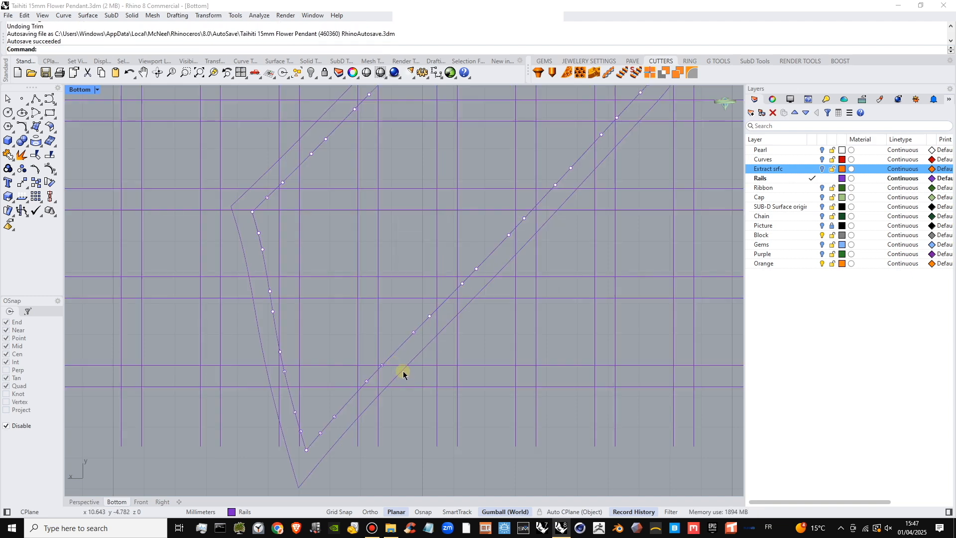
pyautogui.hotkey('ctrl', 'z')
pyautogui.hotkey('ctrl', 'y')
pyautogui.hotkey('ctrl', 'y')
pyautogui.hotkey('ctrl', 'y')
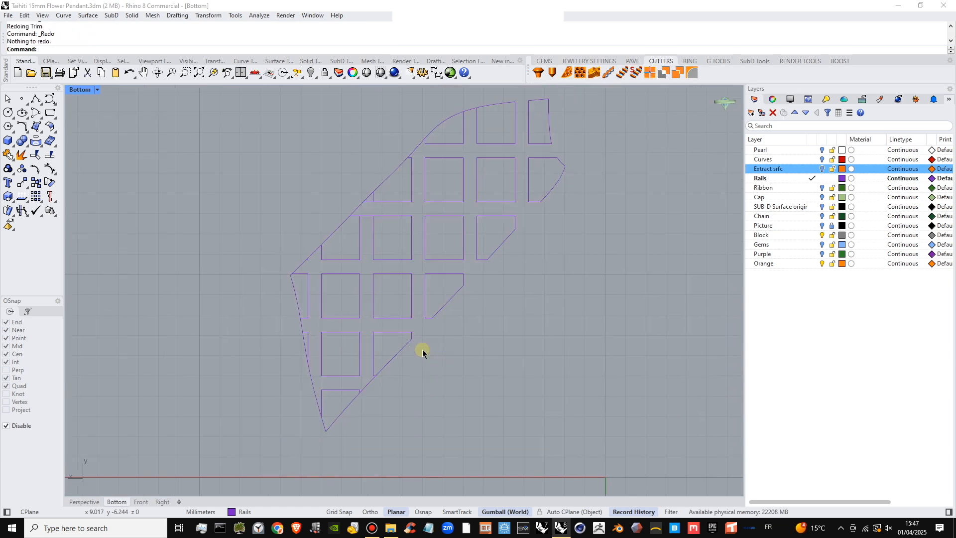
# - Start Trim with all lattice curves selected as cutters and cut away the outer border of the narrow lower-left sliver cell
pyautogui.scroll(3, 397, 359)
pyautogui.click(397, 355)
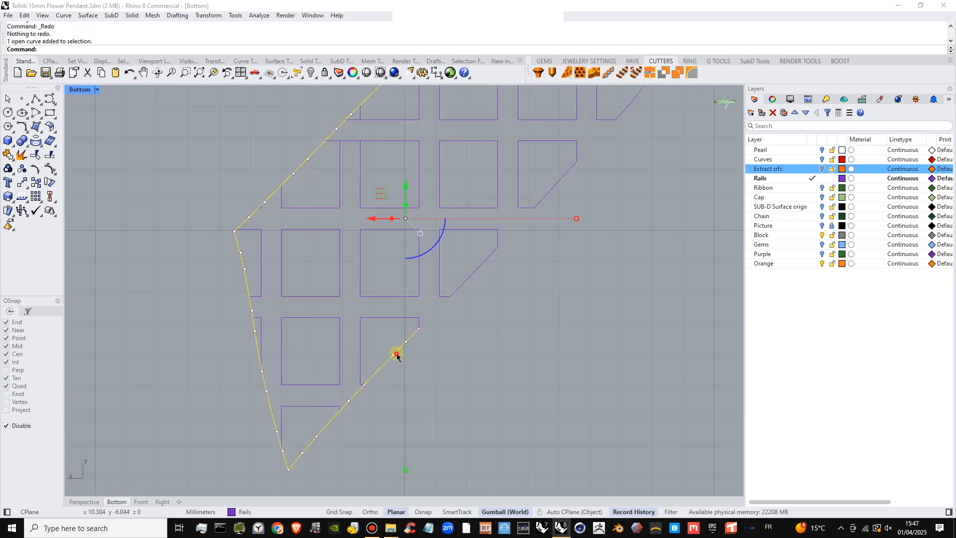
pyautogui.click(432, 366)
pyautogui.scroll(-3, 432, 365)
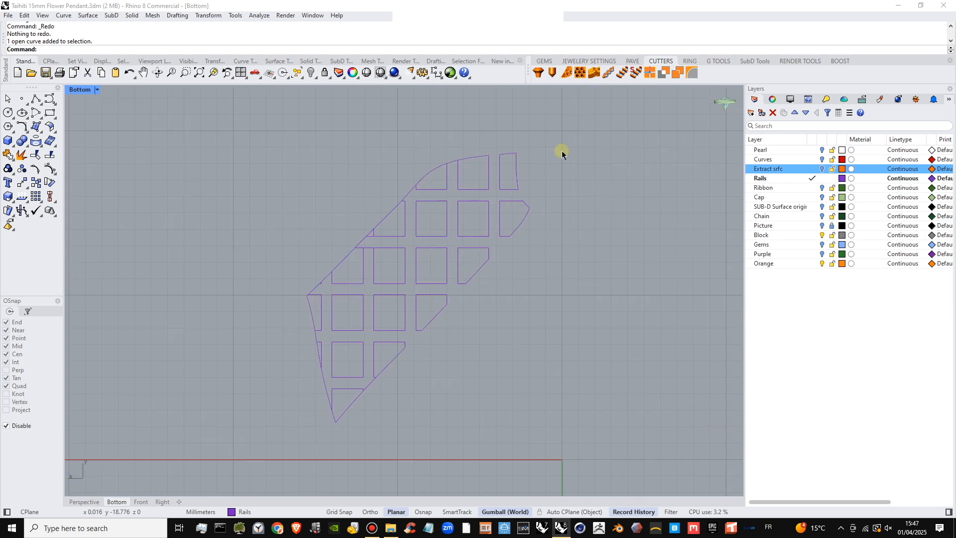
pyautogui.moveTo(560, 134); pyautogui.dragTo(279, 415)
pyautogui.scroll(3, 391, 344)
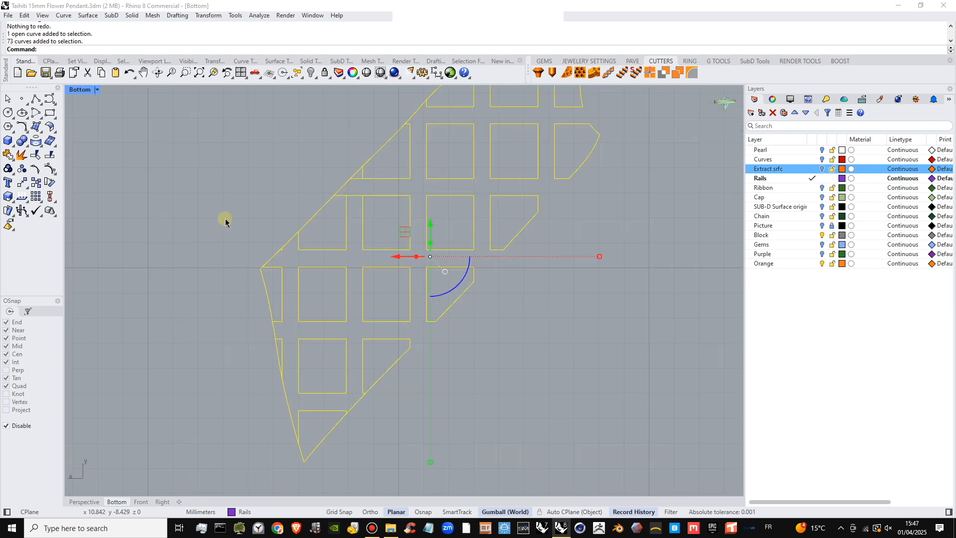
pyautogui.click(35, 154)
pyautogui.scroll(4, 279, 346)
pyautogui.click(275, 355)
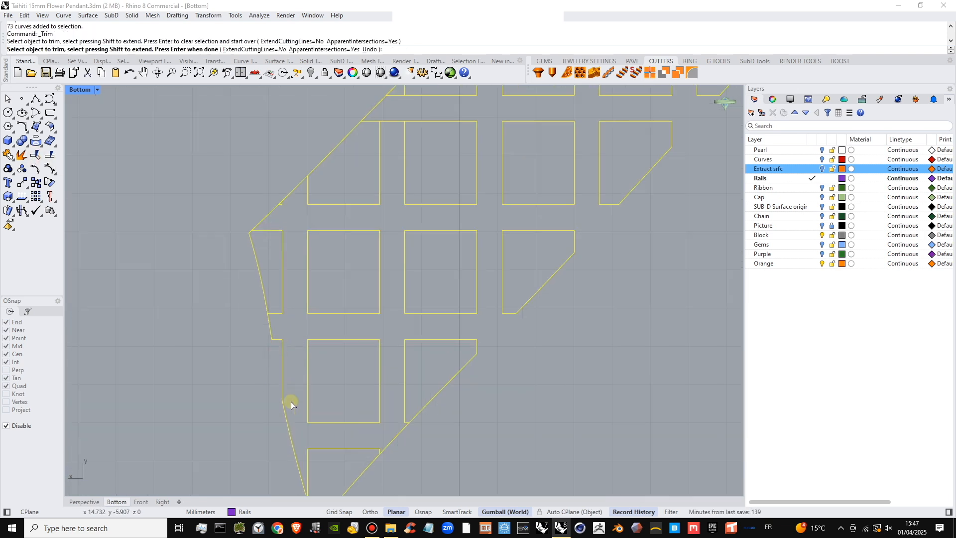
# - Try trimming the border pieces along the tip cell and the triangular cell above it, and undo those trims
pyautogui.moveTo(324, 436); pyautogui.dragTo(317, 379, button='right')
pyautogui.moveTo(362, 429); pyautogui.dragTo(315, 476)
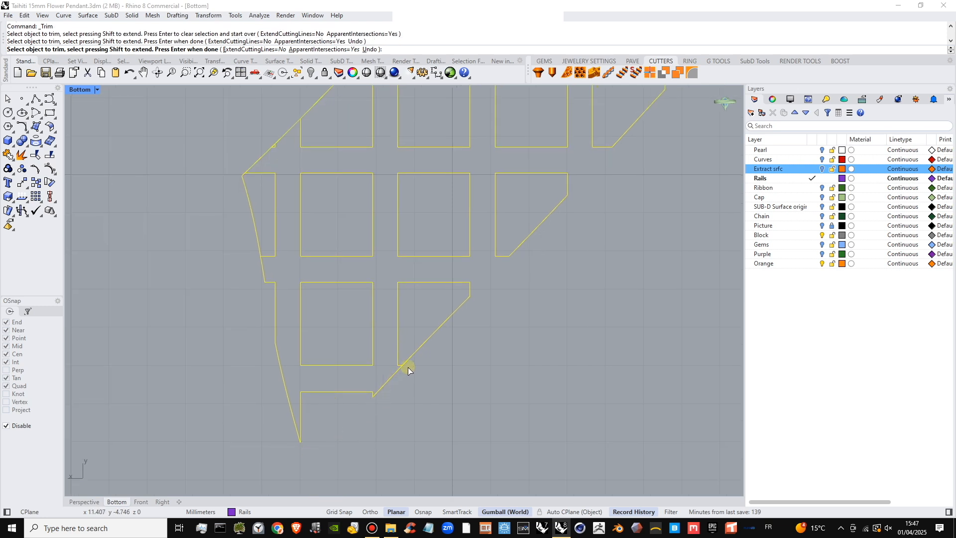
pyautogui.click(454, 327)
pyautogui.scroll(-1, 444, 325)
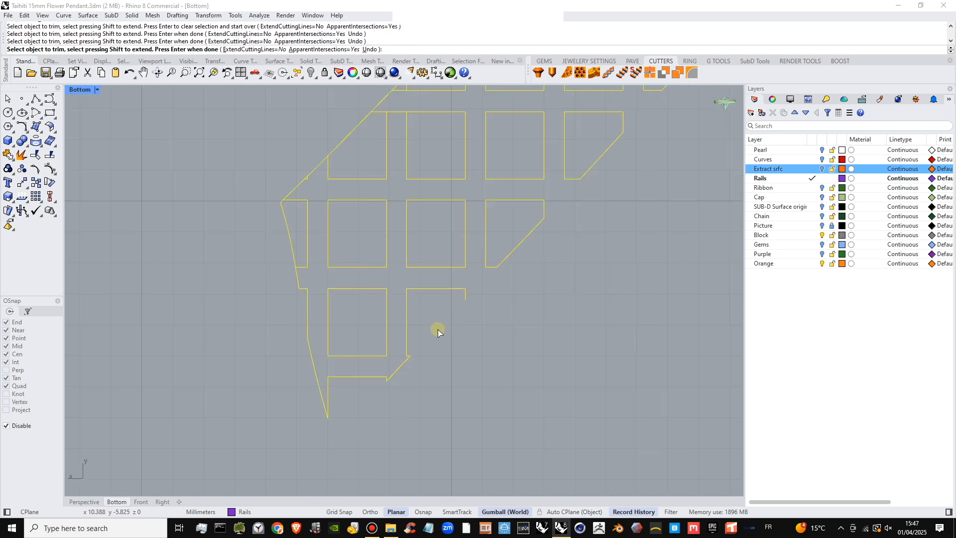
pyautogui.write('u')
pyautogui.press('Return')
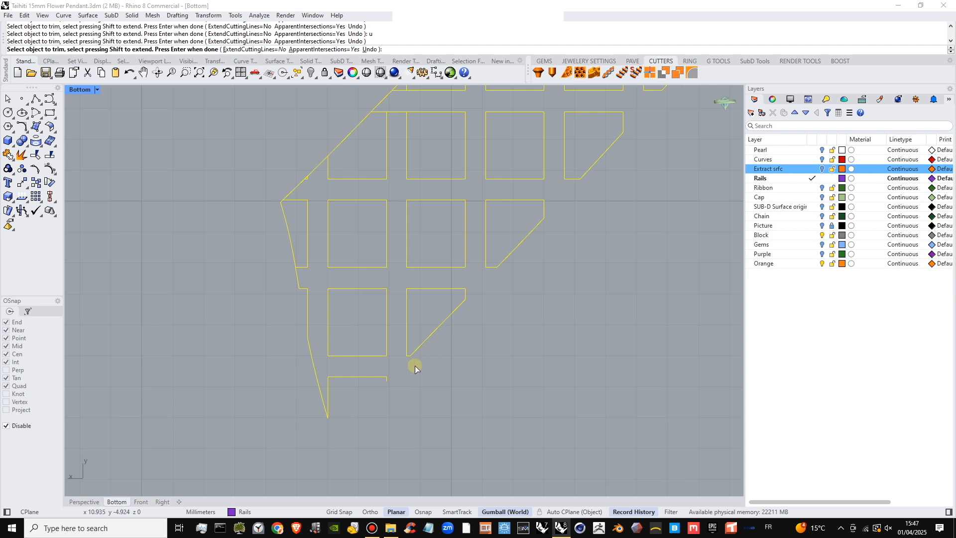
pyautogui.write('u')
pyautogui.press('Return')
# - Trim the border pieces bridging the gaps around the tip cell and the top edge of the lower-left sliver cell
pyautogui.scroll(-2, 337, 399)
pyautogui.moveTo(344, 385); pyautogui.dragTo(378, 386, button='right')
pyautogui.click(377, 404)
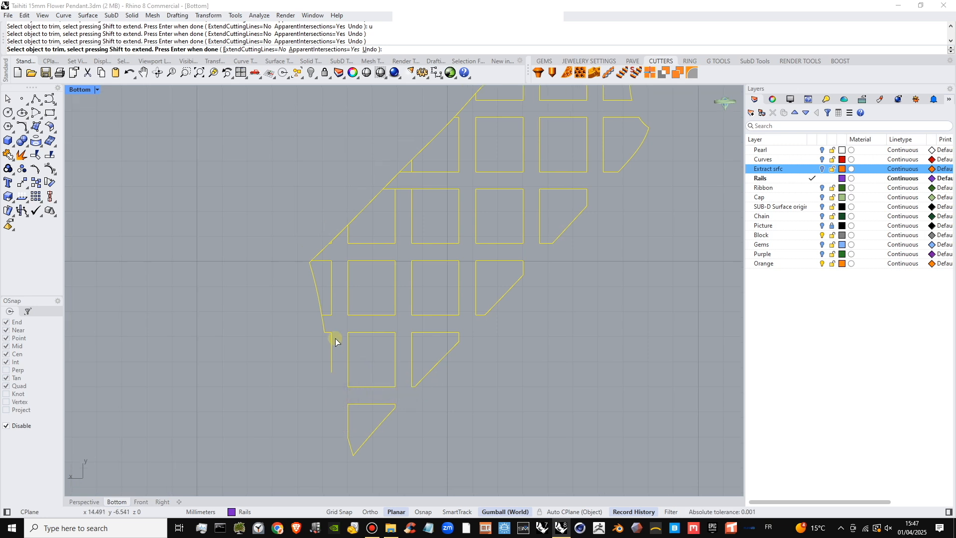
pyautogui.scroll(2, 329, 345)
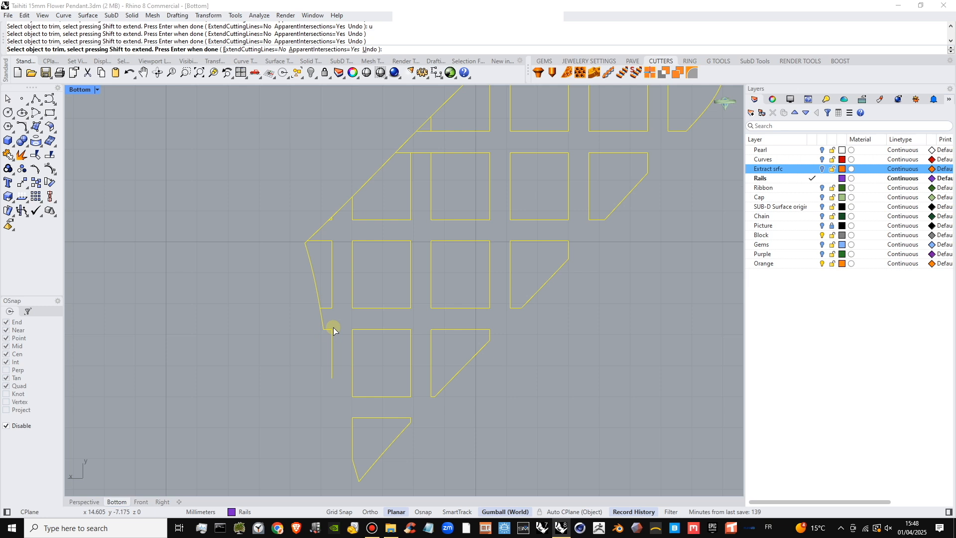
pyautogui.click(334, 329)
pyautogui.click(353, 356)
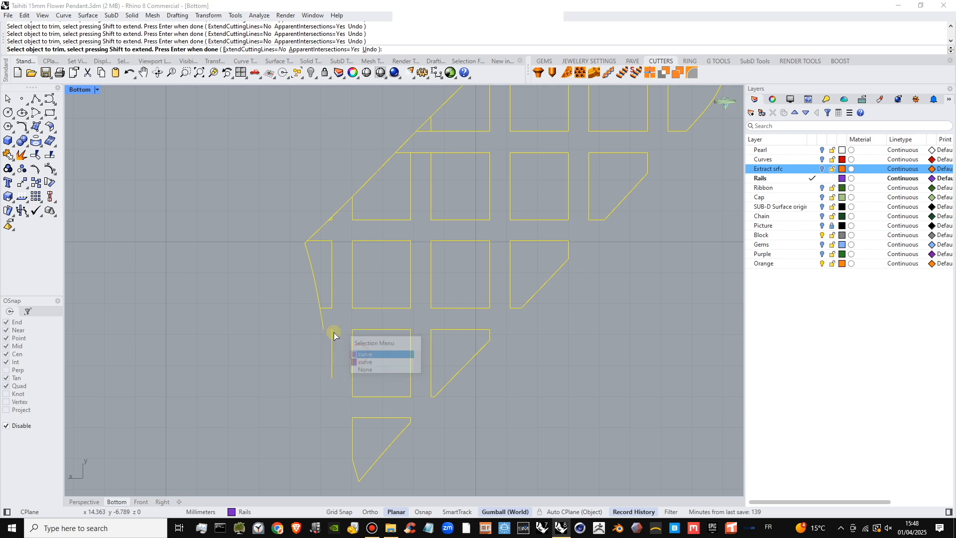
# - Try trimming the leftover line below the narrow sliver cell and the sliver's outer border, and undo those trims
pyautogui.click(332, 333)
pyautogui.moveTo(327, 319); pyautogui.dragTo(312, 333)
pyautogui.moveTo(329, 325); pyautogui.dragTo(328, 383, button='right')
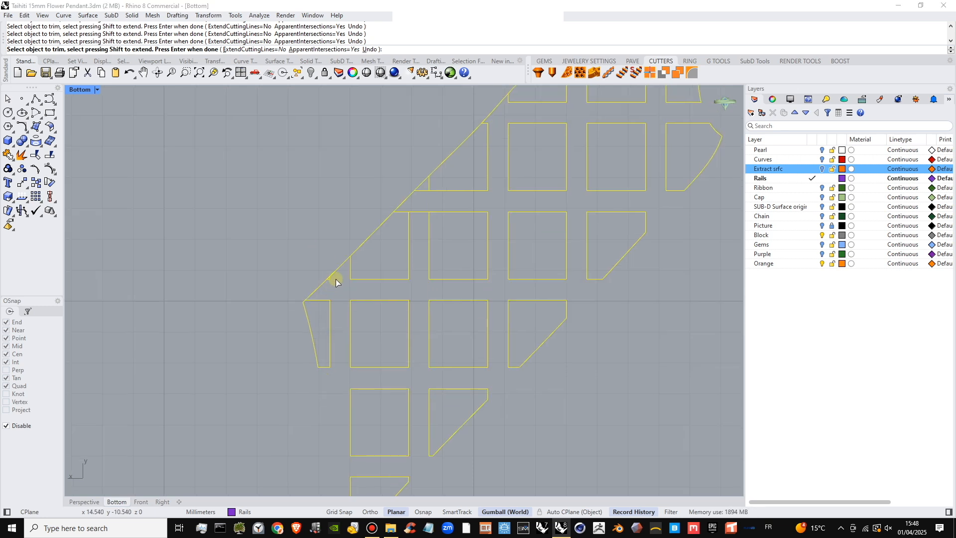
pyautogui.scroll(4, 329, 278)
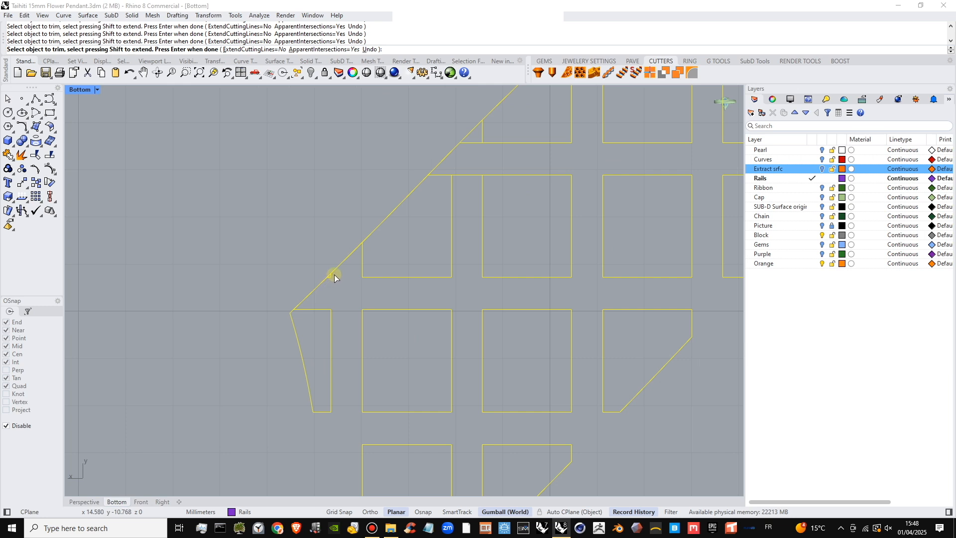
pyautogui.scroll(-2, 330, 286)
pyautogui.click(315, 337)
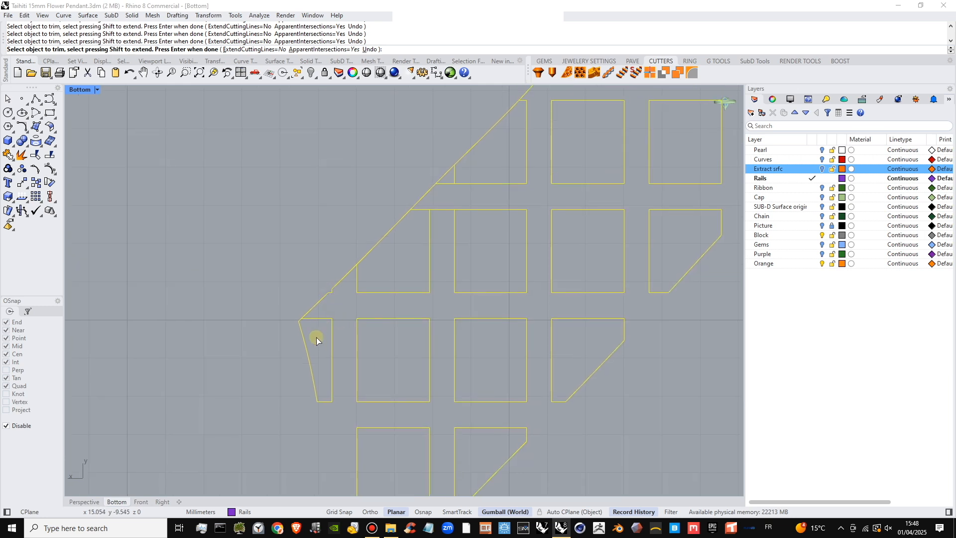
pyautogui.scroll(-2, 309, 348)
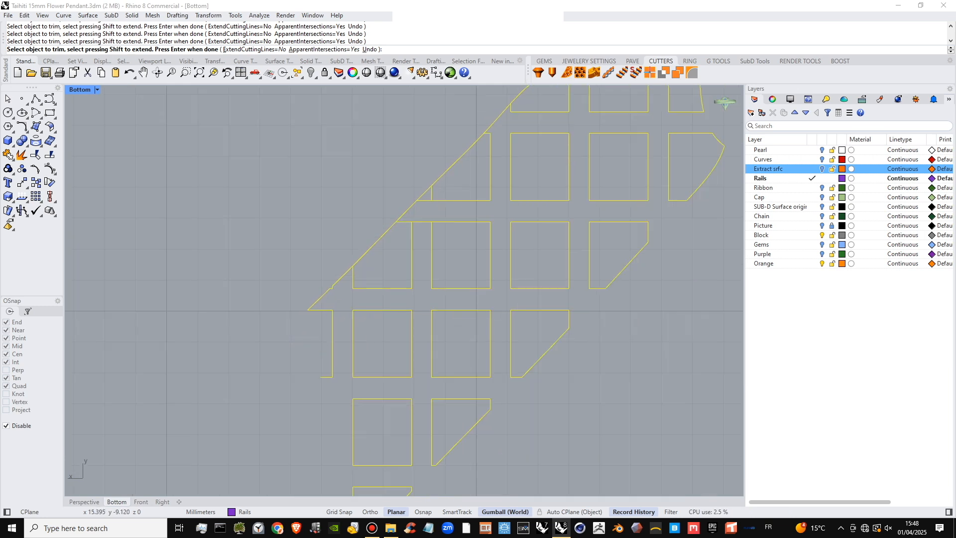
pyautogui.press('Return')
pyautogui.write('u')
pyautogui.press('Return')
pyautogui.moveTo(344, 391); pyautogui.dragTo(358, 381, button='right')
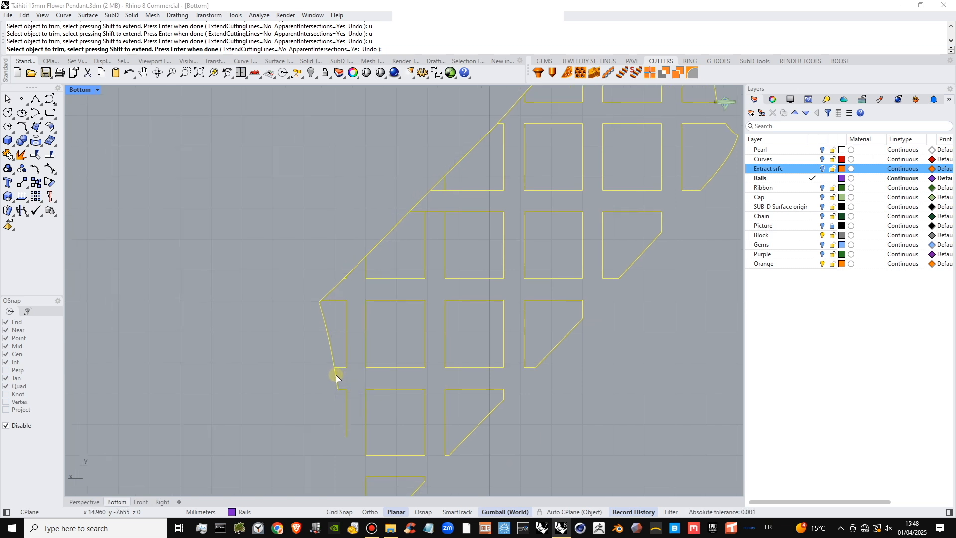
# - Try trimming the outer border of the sliver cell again and undo that trim
pyautogui.scroll(-2, 336, 375)
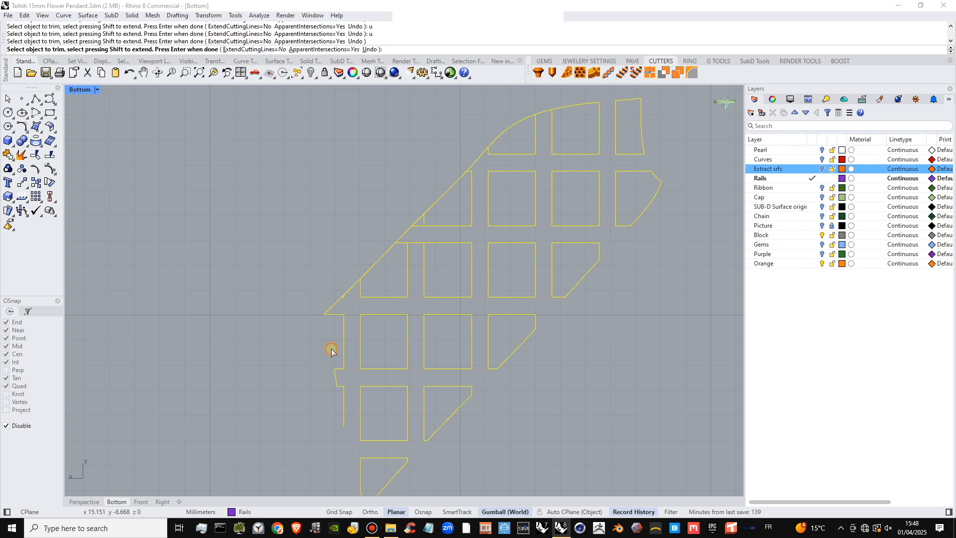
pyautogui.scroll(2, 325, 311)
pyautogui.scroll(-1, 370, 333)
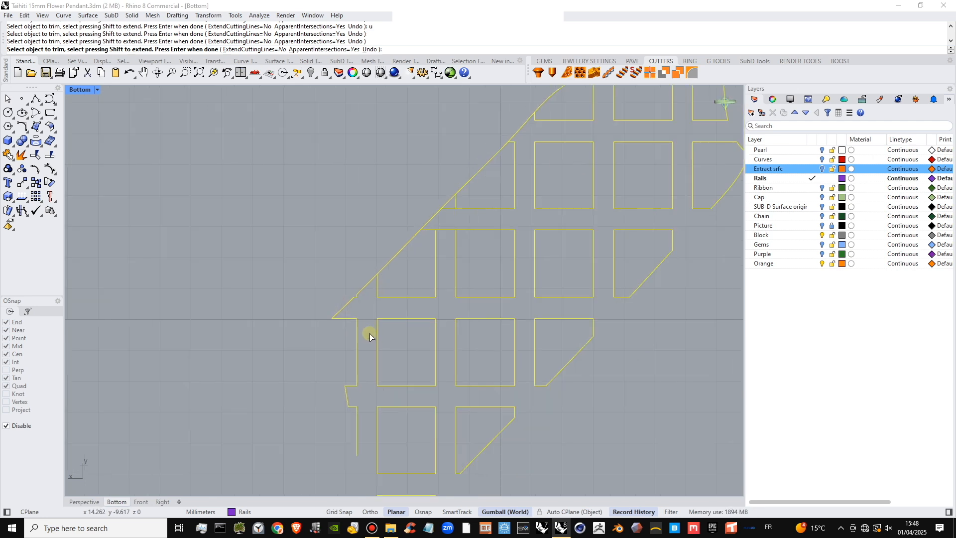
pyautogui.scroll(-2, 345, 373)
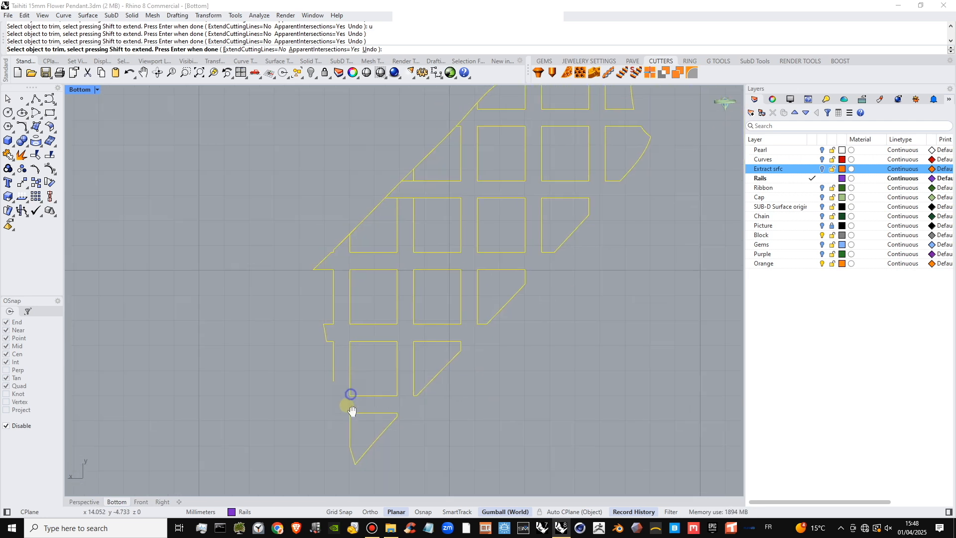
pyautogui.scroll(1, 333, 388)
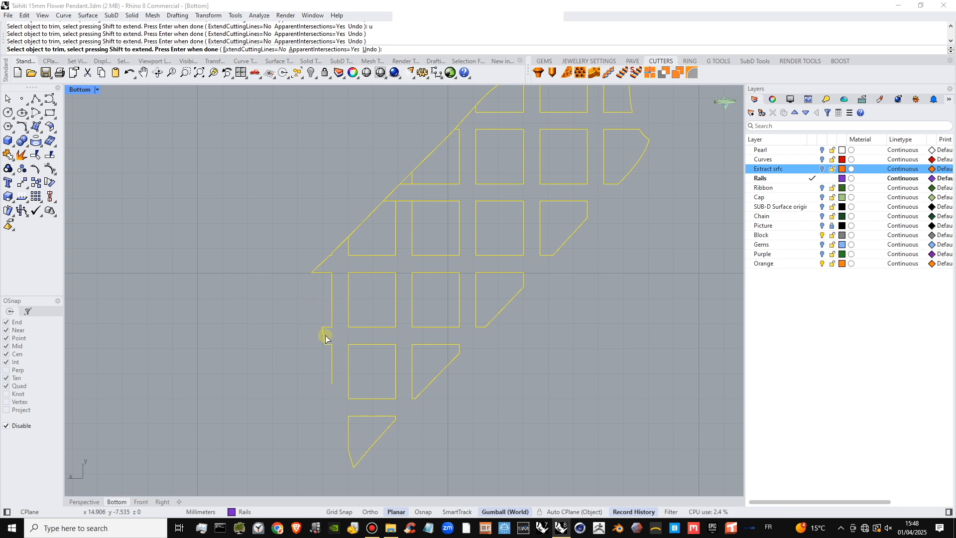
pyautogui.write('u')
pyautogui.press('Return')
pyautogui.write('u')
pyautogui.press('Return')
pyautogui.write('u')
pyautogui.press('Return')
# - Trim the border pieces bridging the gaps between the cells along the upper-left edge and below the sliver cell
pyautogui.moveTo(359, 420); pyautogui.dragTo(366, 430, button='right')
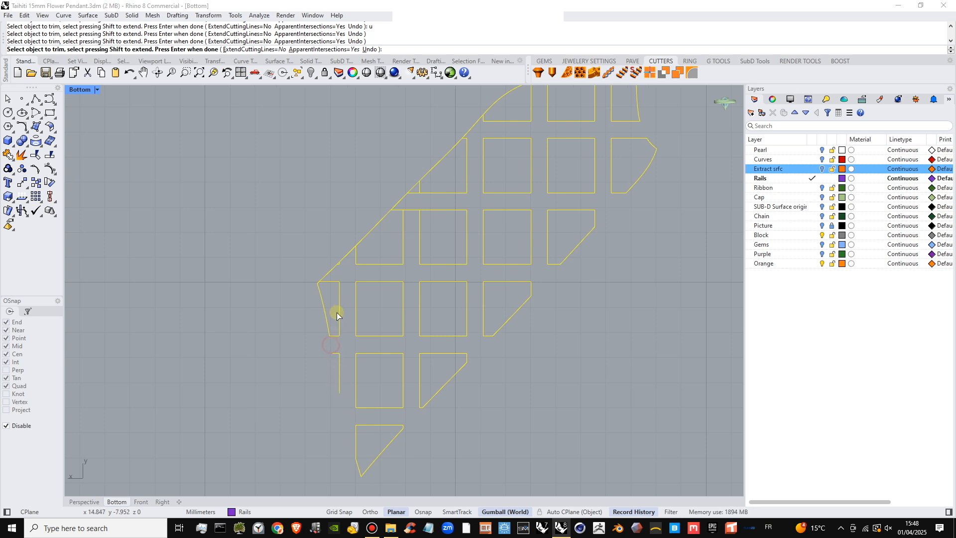
pyautogui.click(344, 255)
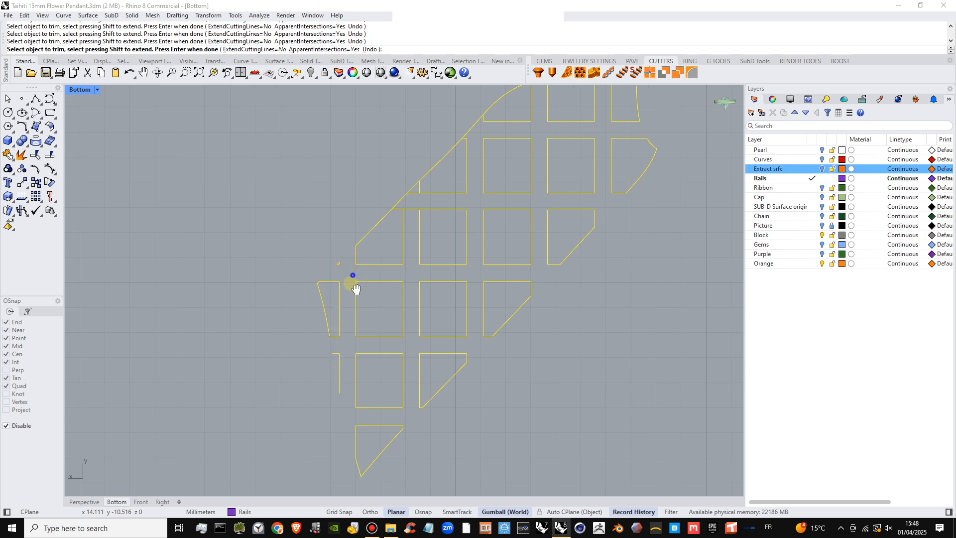
pyautogui.moveTo(341, 261); pyautogui.dragTo(335, 287, button='right')
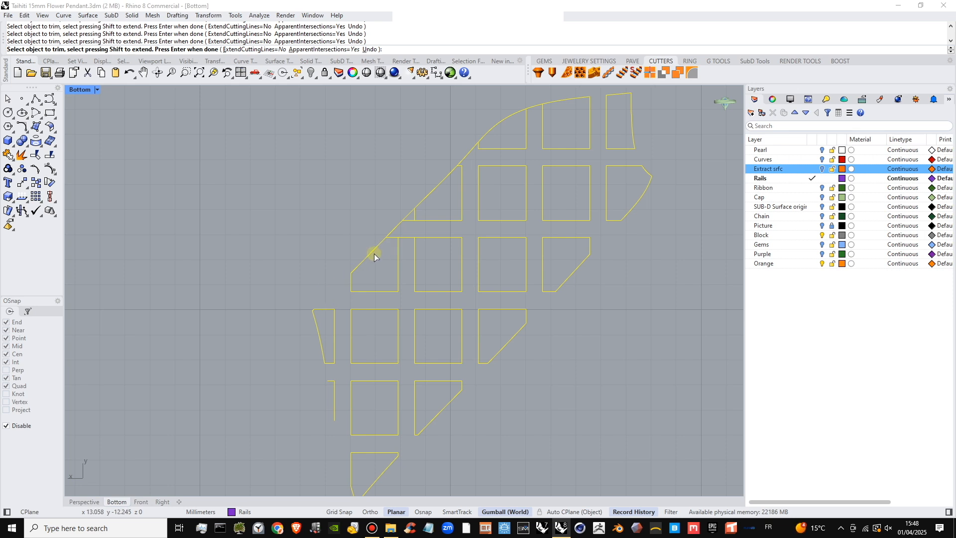
pyautogui.click(393, 229)
pyautogui.moveTo(409, 206); pyautogui.dragTo(376, 275, button='right')
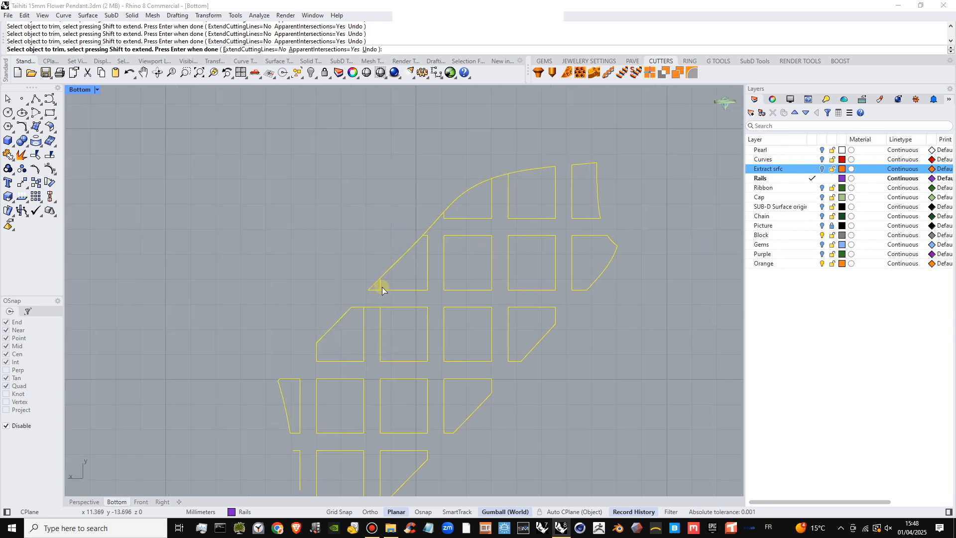
pyautogui.click(374, 290)
pyautogui.moveTo(528, 283); pyautogui.dragTo(548, 185, button='right')
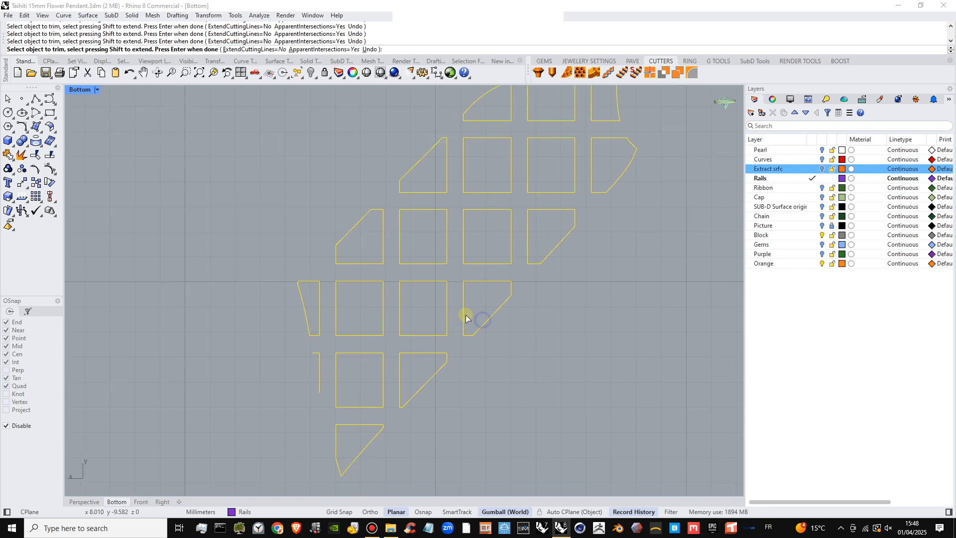
# - Trim away the leftover open lines below the sliver cell and finish the Trim command
pyautogui.moveTo(303, 391); pyautogui.dragTo(300, 396)
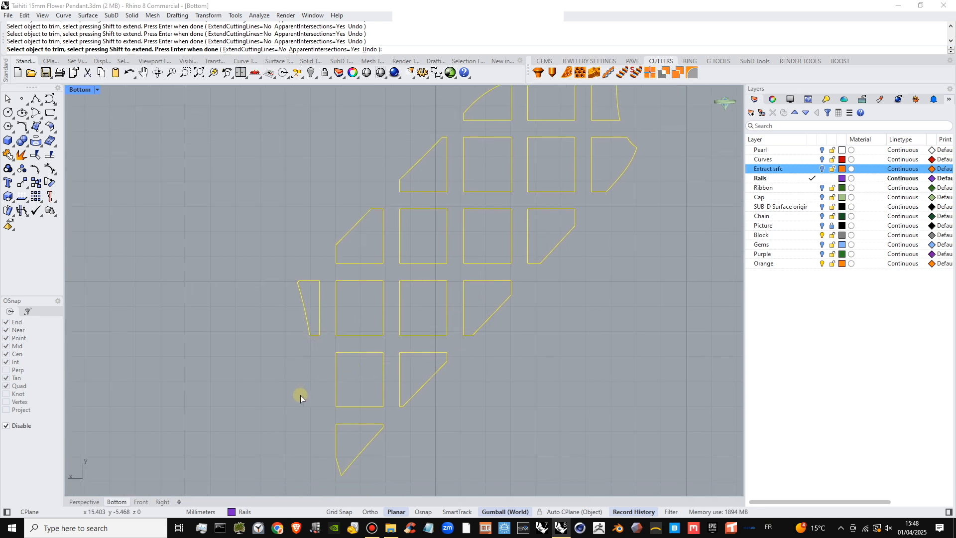
pyautogui.scroll(-4, 356, 376)
pyautogui.moveTo(463, 360); pyautogui.dragTo(427, 362, button='right')
pyautogui.rightClick(448, 372)
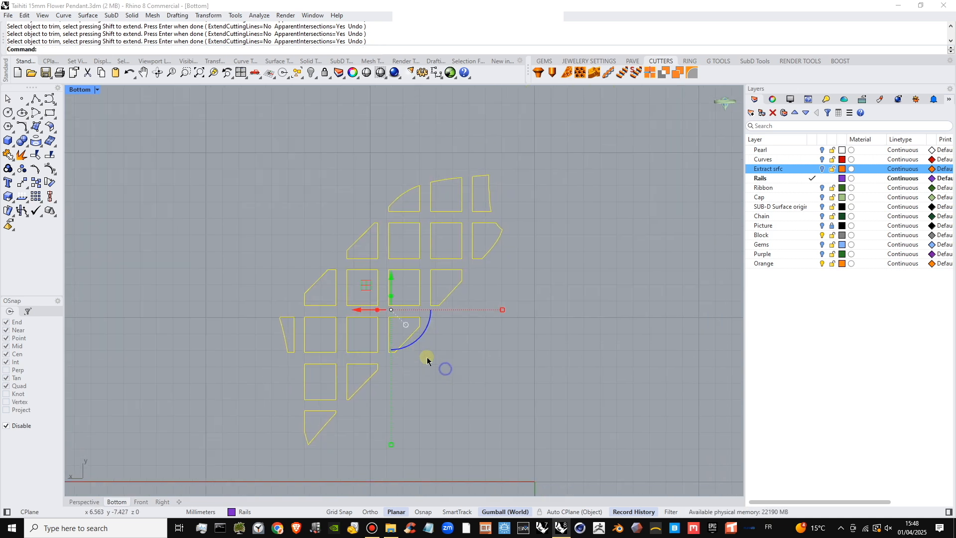
# - Join all the lattice curves, accept the history warning and clear the selection
pyautogui.click(14, 154)
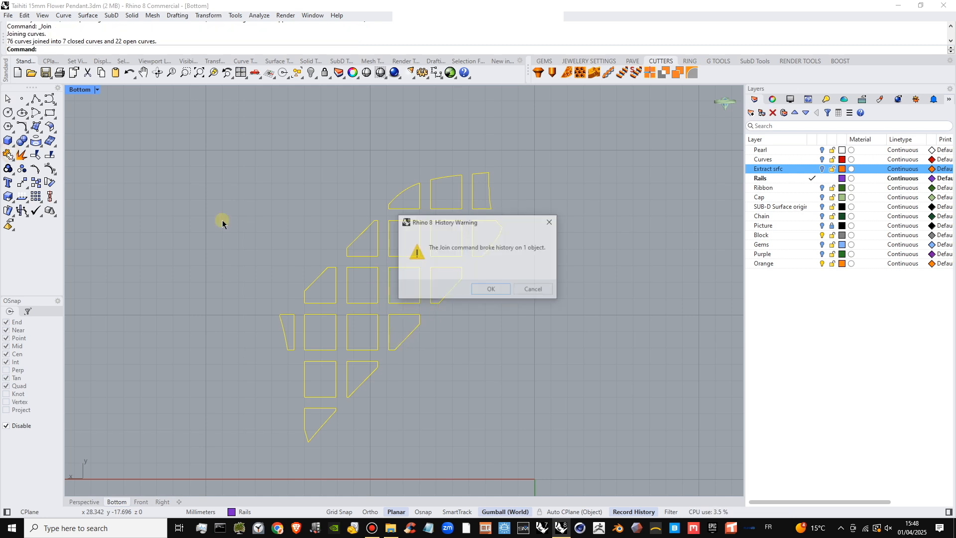
pyautogui.click(489, 290)
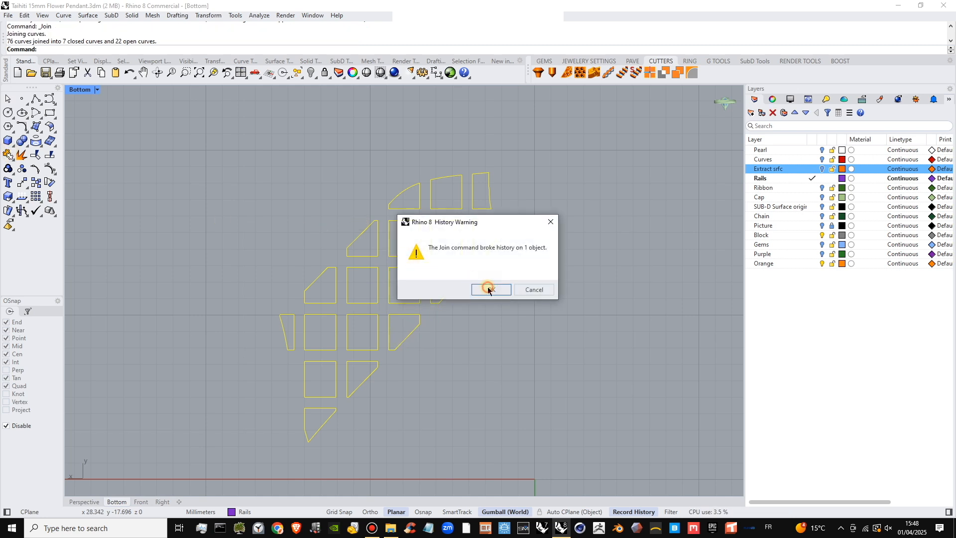
pyautogui.click(500, 346)
pyautogui.moveTo(418, 280); pyautogui.dragTo(423, 258, button='right')
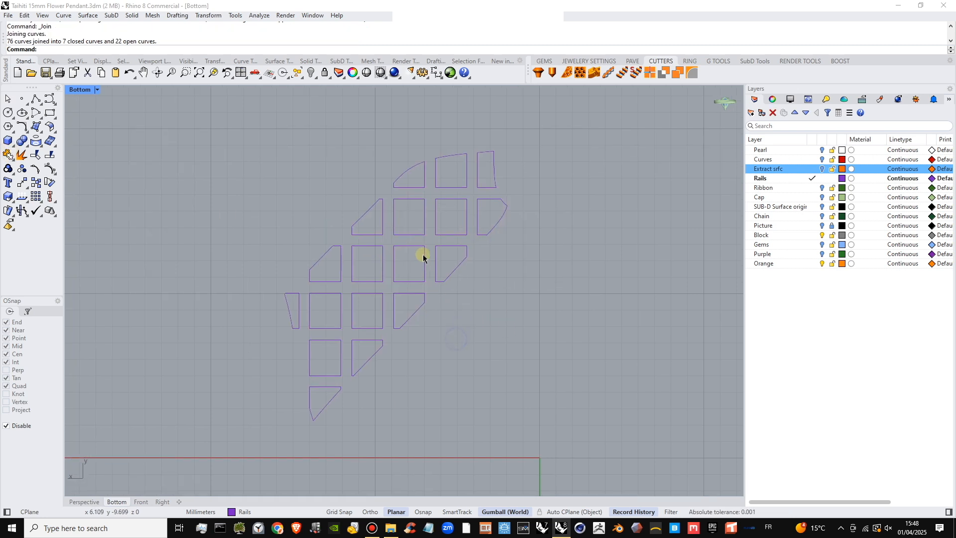
# - Select all closed curves to check which lattice cells have been joined, and clear the selection
pyautogui.click(300, 77)
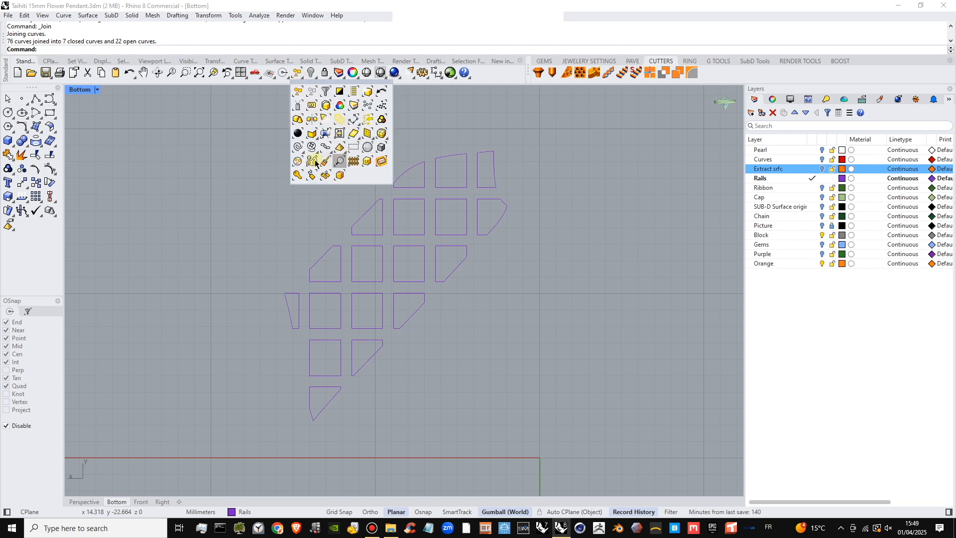
pyautogui.click(301, 150)
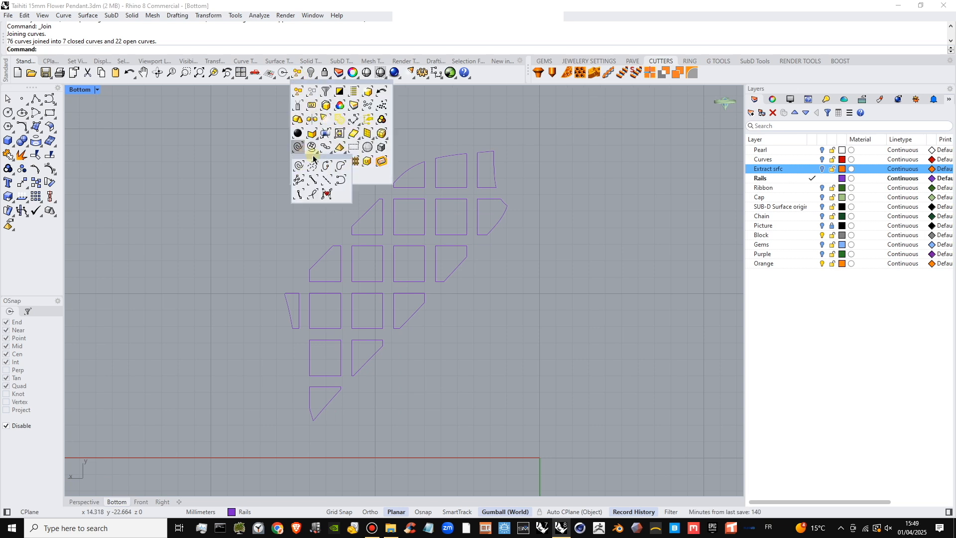
pyautogui.click(339, 166)
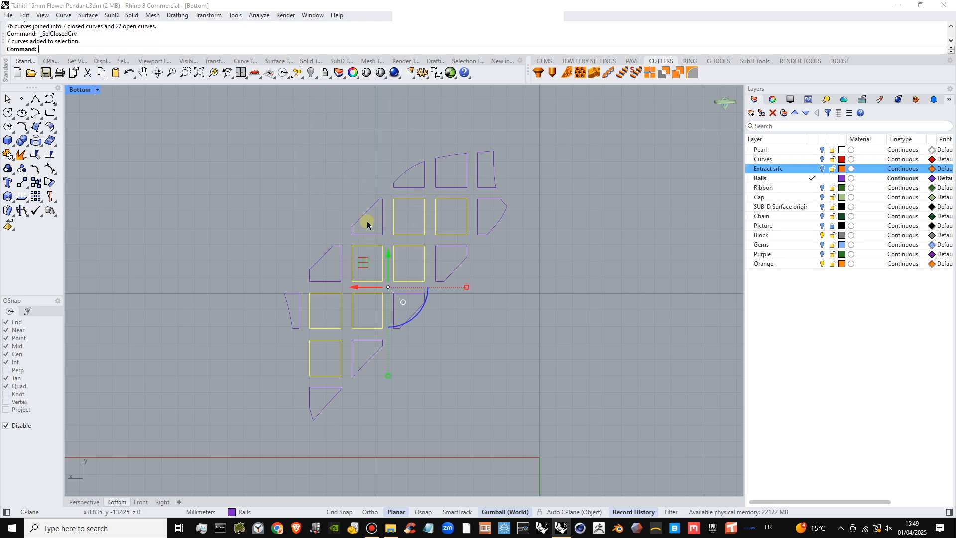
pyautogui.click(312, 122)
pyautogui.click(302, 78)
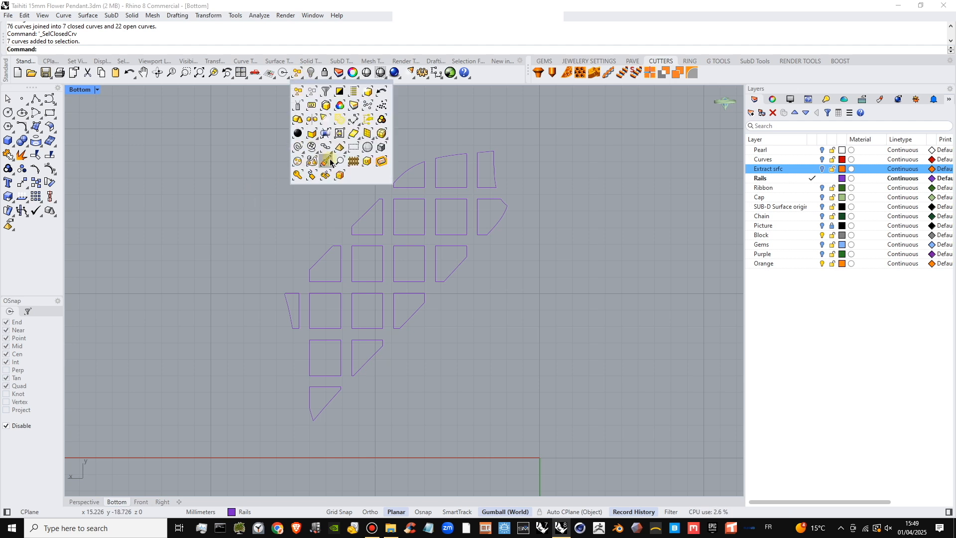
pyautogui.click(305, 153)
pyautogui.click(341, 165)
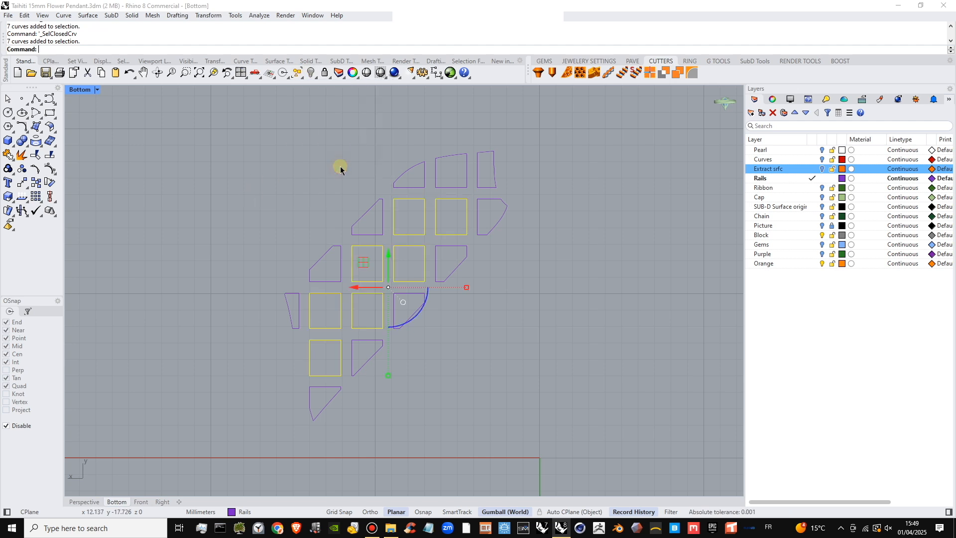
pyautogui.click(306, 154)
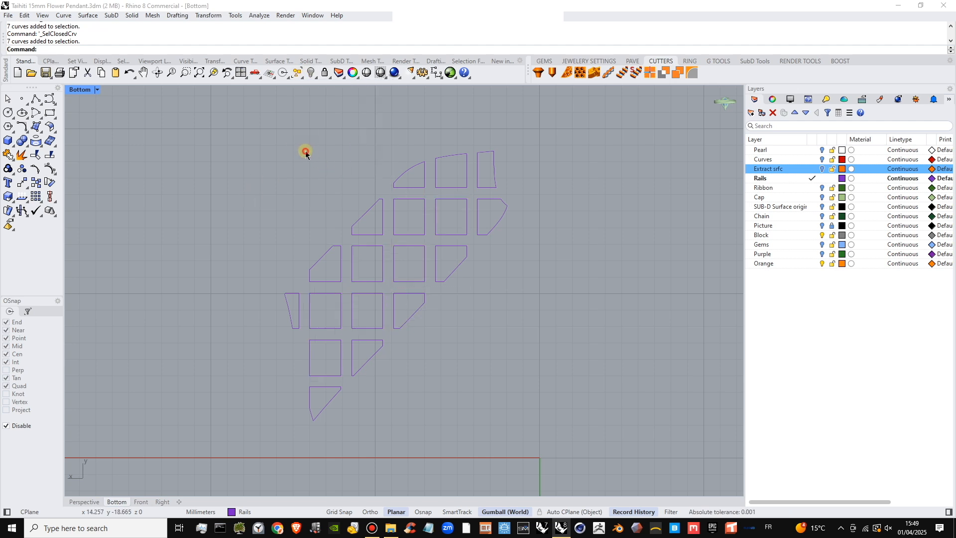
pyautogui.click(302, 76)
pyautogui.click(279, 206)
# - Select the slanted border and straight edges of the upper-left triangular cell in turn to examine how they are connected
pyautogui.click(361, 217)
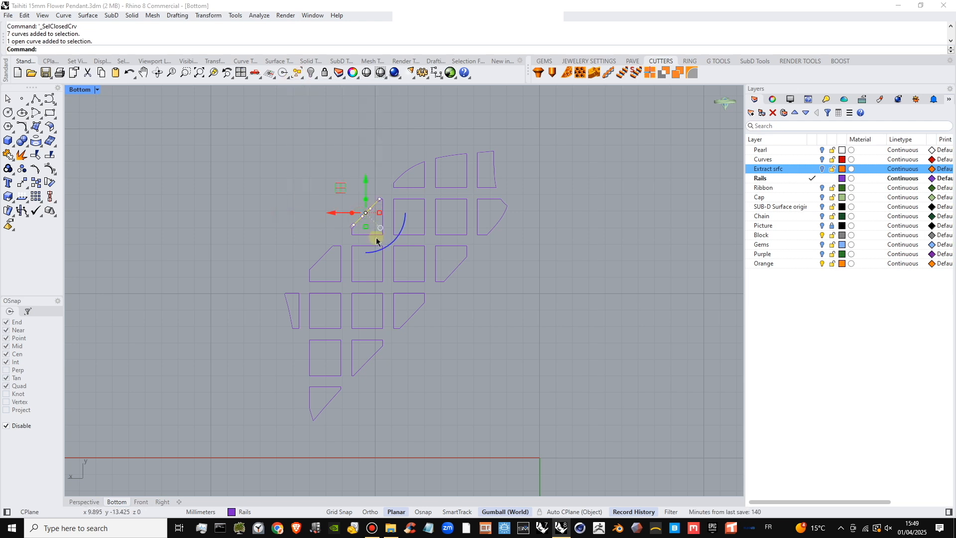
pyautogui.click(376, 235)
pyautogui.scroll(14, 378, 200)
pyautogui.scroll(9, 389, 191)
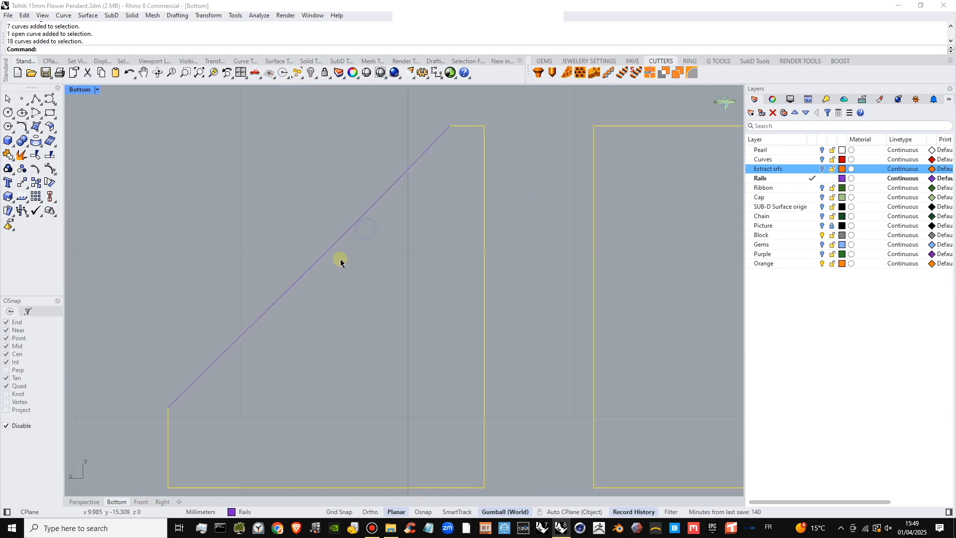
# - Try ungrouping the triangular cell's slanted border curve and reselect it to check
pyautogui.click(289, 305)
pyautogui.scroll(-8, 317, 278)
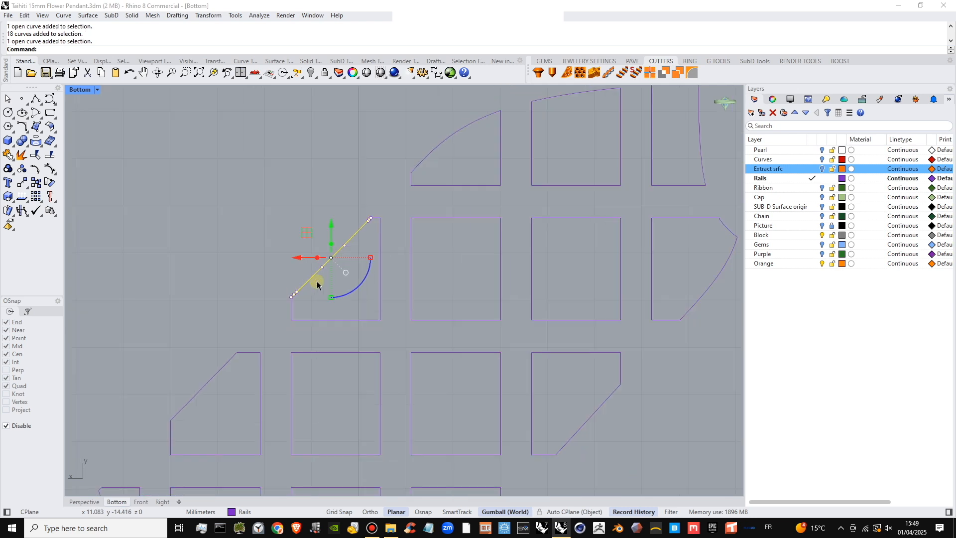
pyautogui.click(22, 168)
pyautogui.click(23, 168)
pyautogui.click(22, 168)
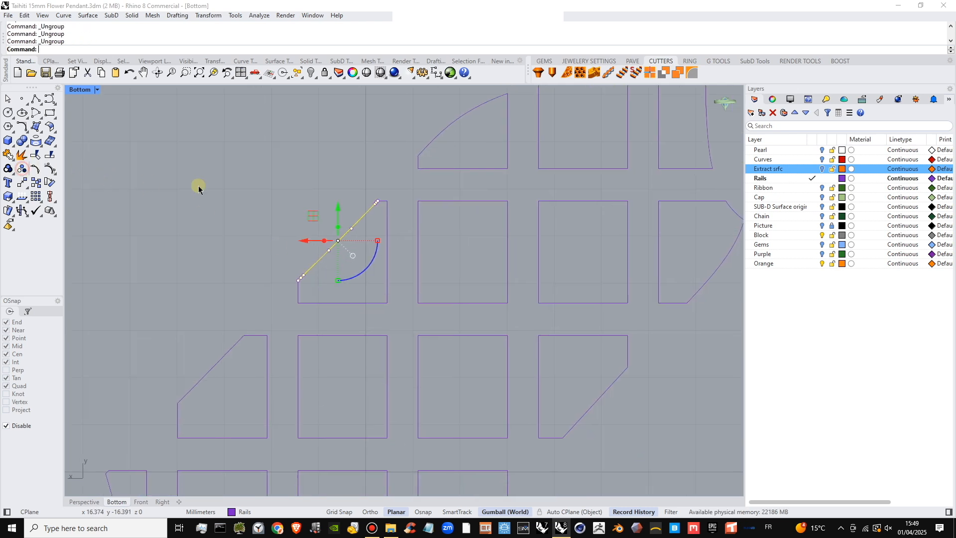
pyautogui.click(211, 185)
pyautogui.click(343, 238)
pyautogui.click(278, 225)
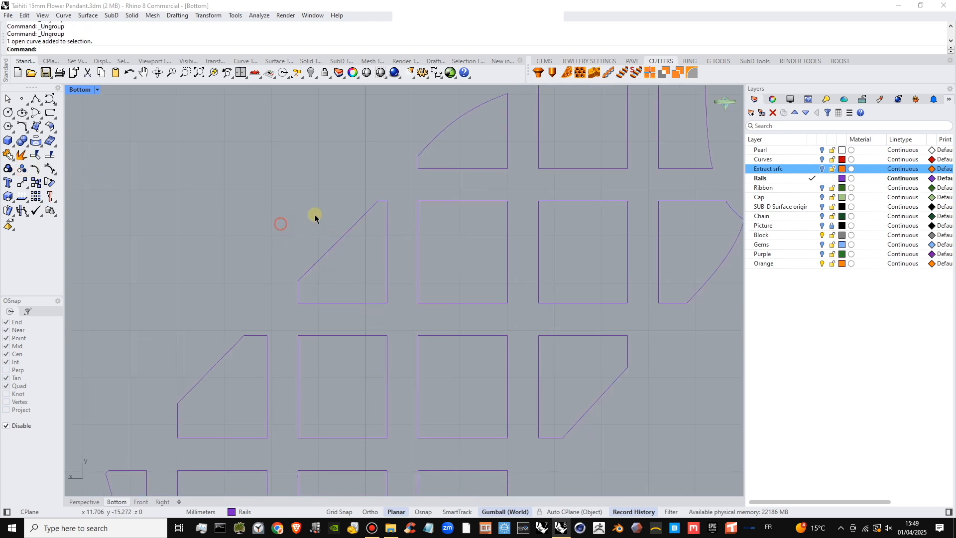
# - Select the grouped straight-edged lattice curves through one of the top-row cells and ungroup them
pyautogui.scroll(-3, 371, 209)
pyautogui.click(433, 118)
pyautogui.click(361, 152)
pyautogui.scroll(-2, 391, 159)
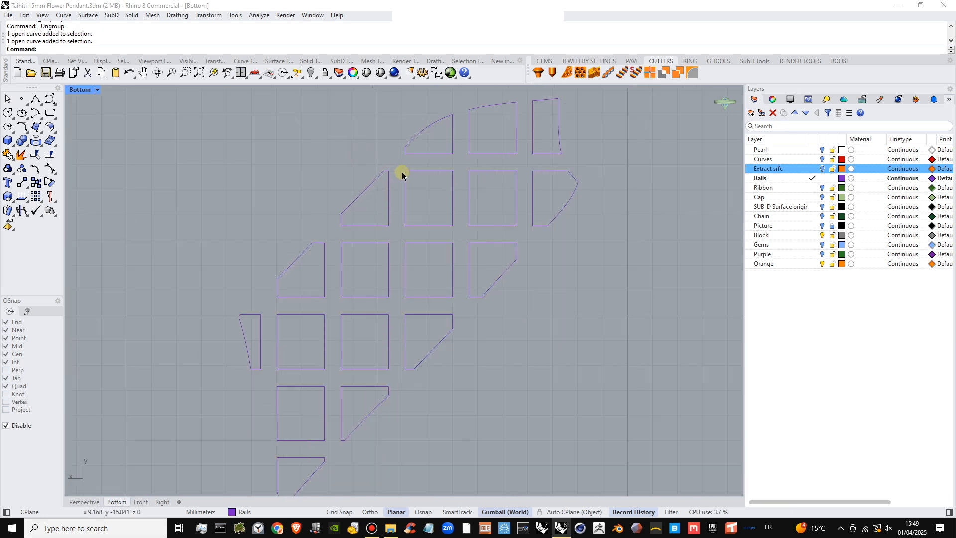
pyautogui.moveTo(404, 173); pyautogui.dragTo(405, 197, button='right')
pyautogui.moveTo(454, 124); pyautogui.dragTo(391, 184)
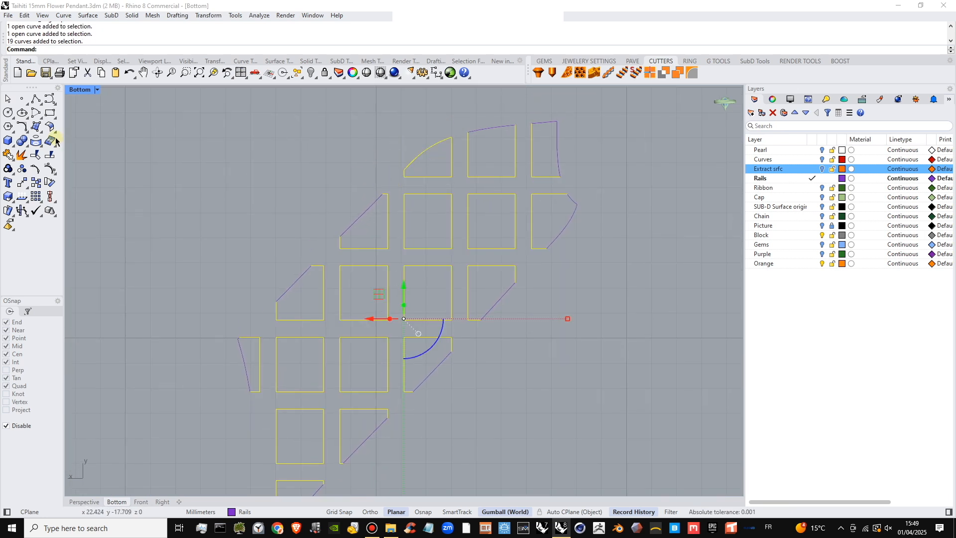
pyautogui.click(454, 187)
pyautogui.click(481, 177)
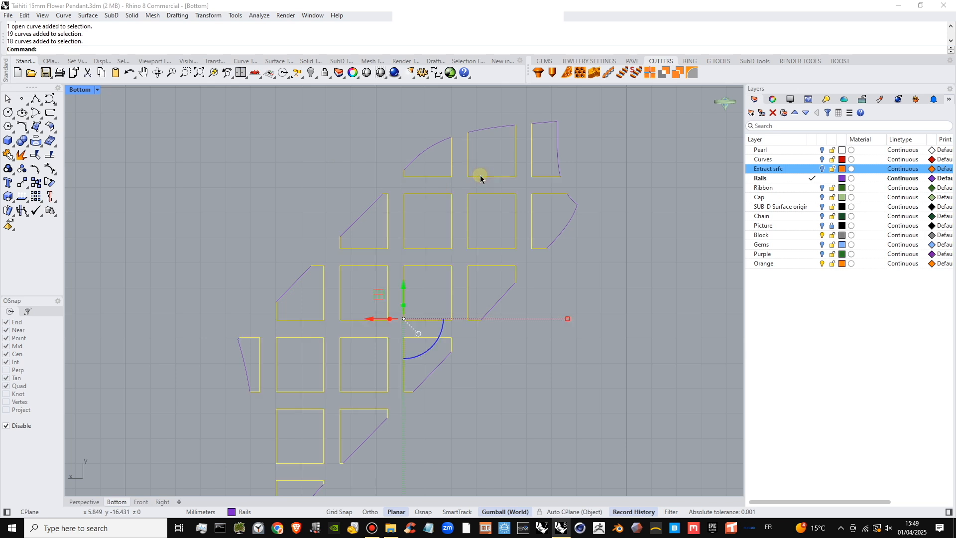
pyautogui.click(21, 169)
pyautogui.click(21, 169)
pyautogui.click(21, 169)
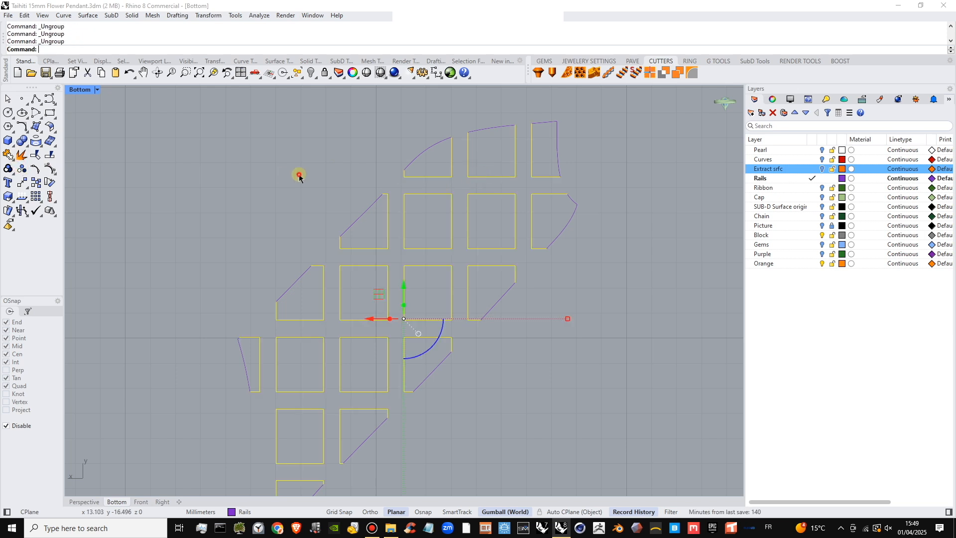
# - Try to join the leftmost top-row cell's arc to its straight edges, and select the pieces separately to check the connection
pyautogui.click(298, 174)
pyautogui.moveTo(458, 124); pyautogui.dragTo(398, 187)
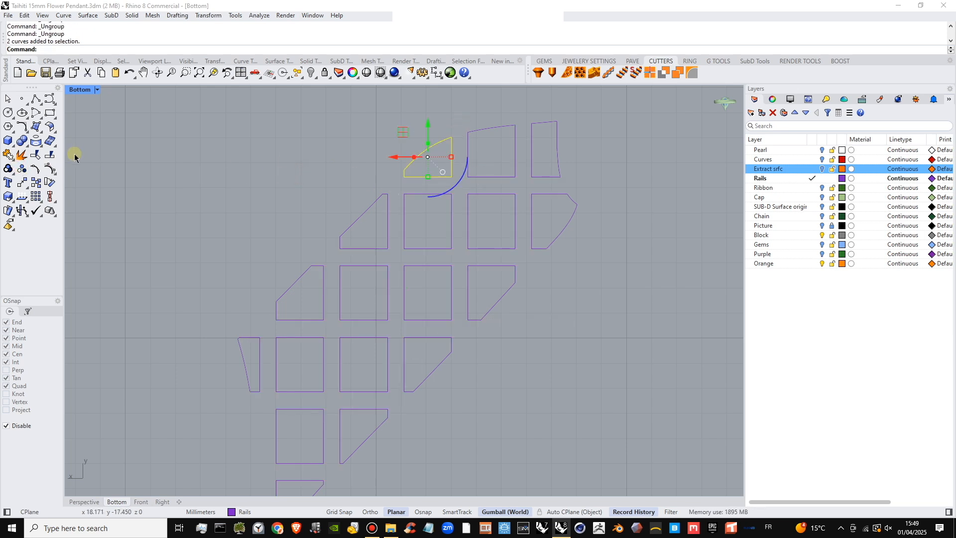
pyautogui.click(7, 155)
pyautogui.click(435, 150)
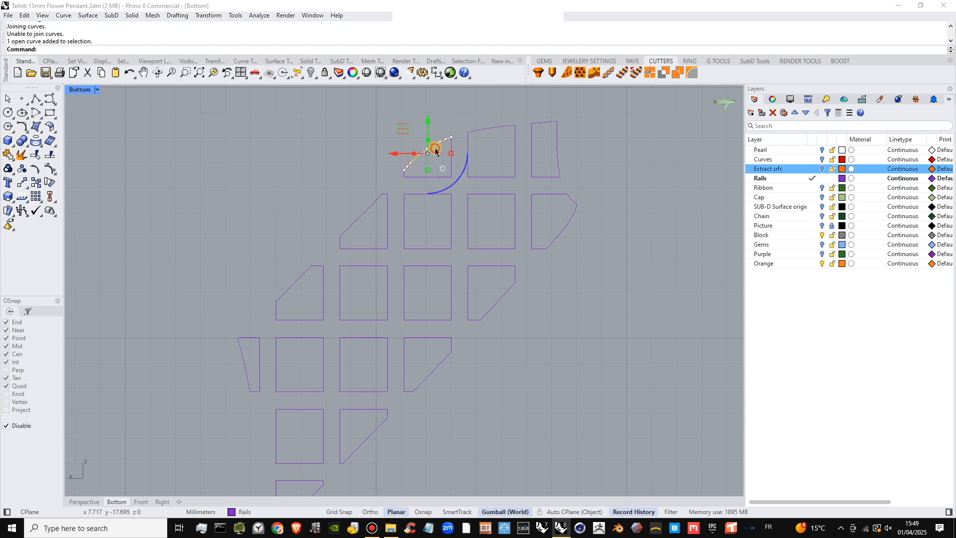
pyautogui.scroll(3, 446, 159)
pyautogui.click(454, 169)
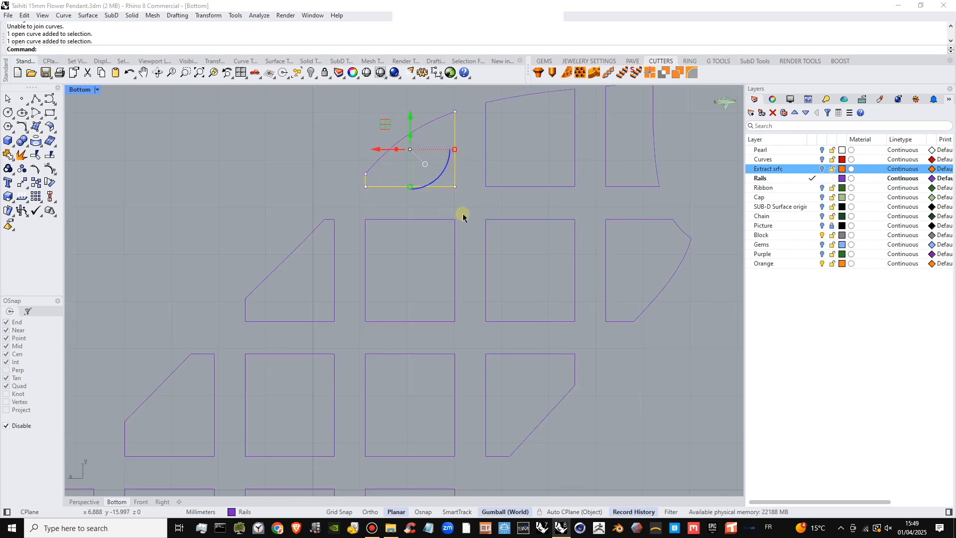
pyautogui.press('Delete')
pyautogui.hotkey('ctrl', 'z')
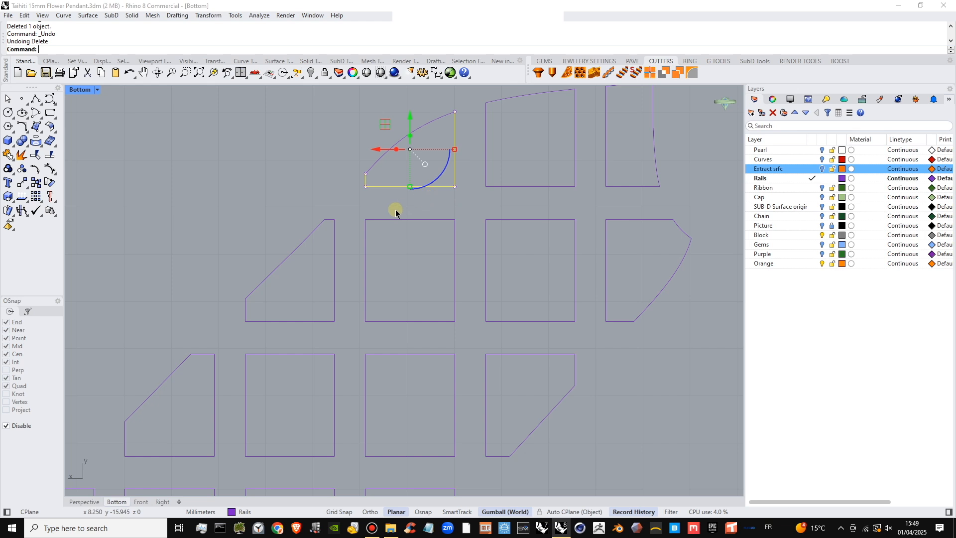
# - Explode the curved top-row cell's straight-edged polyline into segments and select its short vertical edge
pyautogui.click(396, 213)
pyautogui.scroll(5, 366, 179)
pyautogui.click(363, 183)
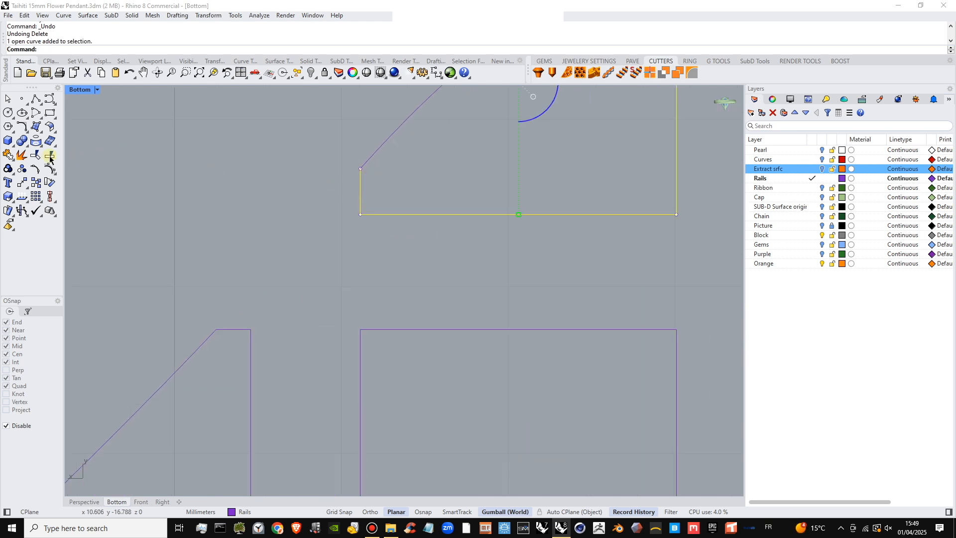
pyautogui.click(21, 155)
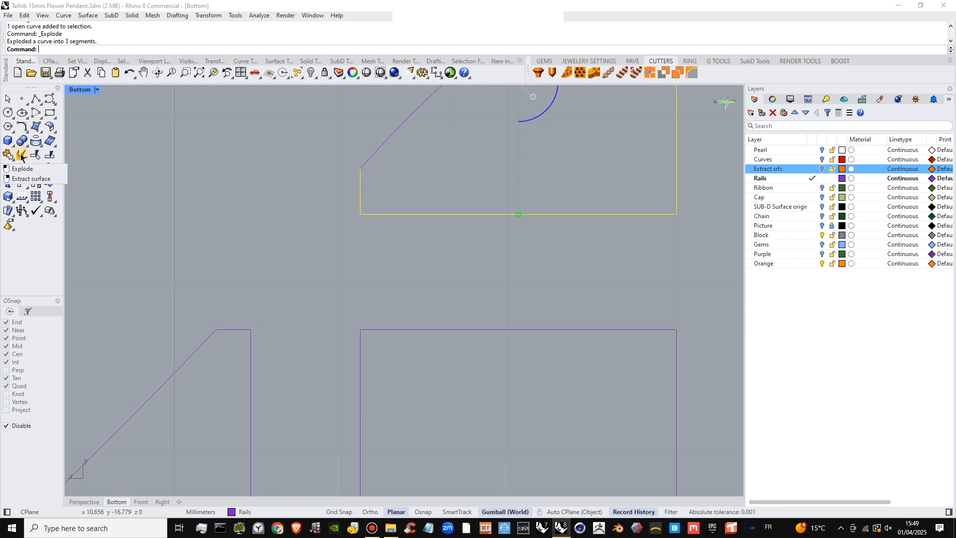
pyautogui.click(360, 191)
# - Try exploding and repeatedly ungrouping the same cell's arc, and reselect it to check
pyautogui.scroll(-3, 425, 244)
pyautogui.click(421, 152)
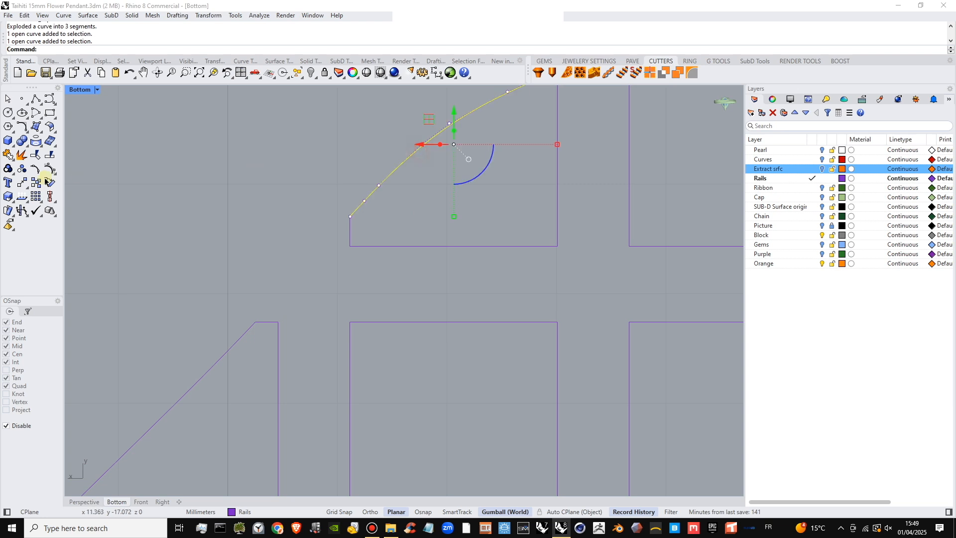
pyautogui.click(21, 155)
pyautogui.click(391, 176)
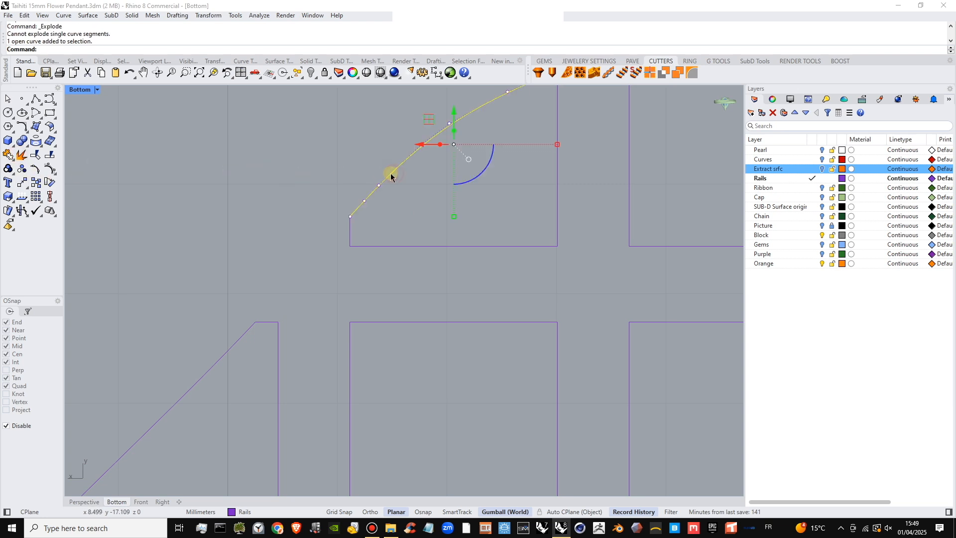
pyautogui.tripleClick(22, 169)
pyautogui.click(344, 174)
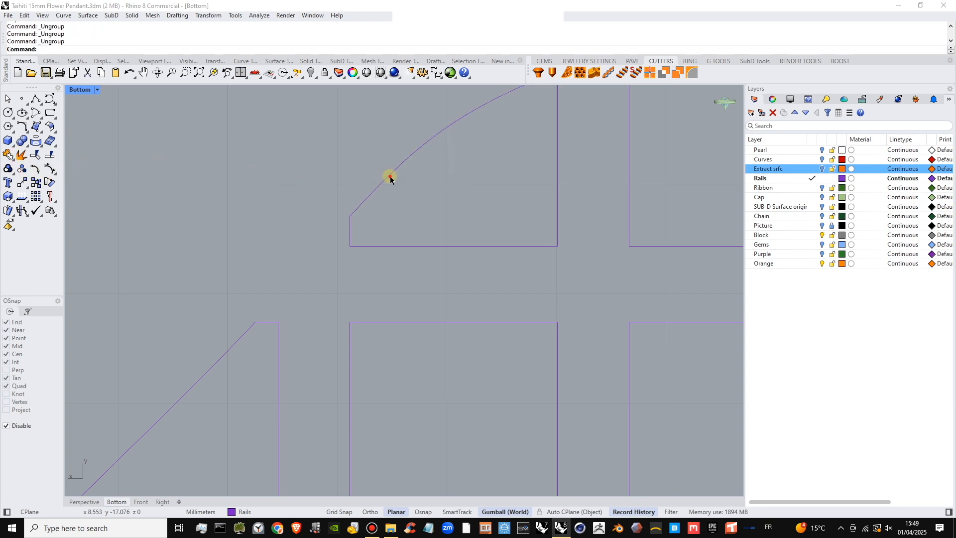
pyautogui.click(390, 178)
# - Try joining the cell's arc and its three exploded straight segments, and clear the selection
pyautogui.scroll(-3, 412, 203)
pyautogui.moveTo(502, 123); pyautogui.dragTo(344, 243)
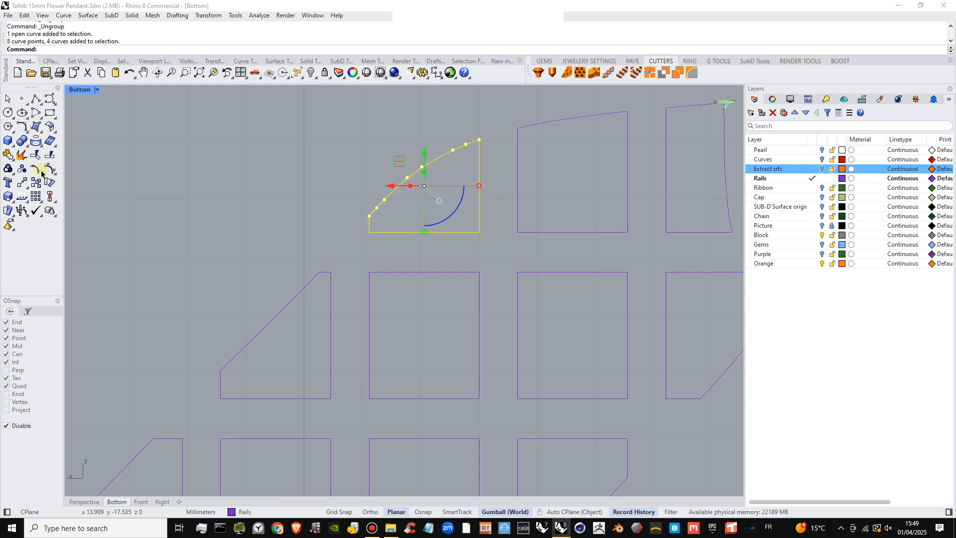
pyautogui.click(8, 155)
pyautogui.click(246, 142)
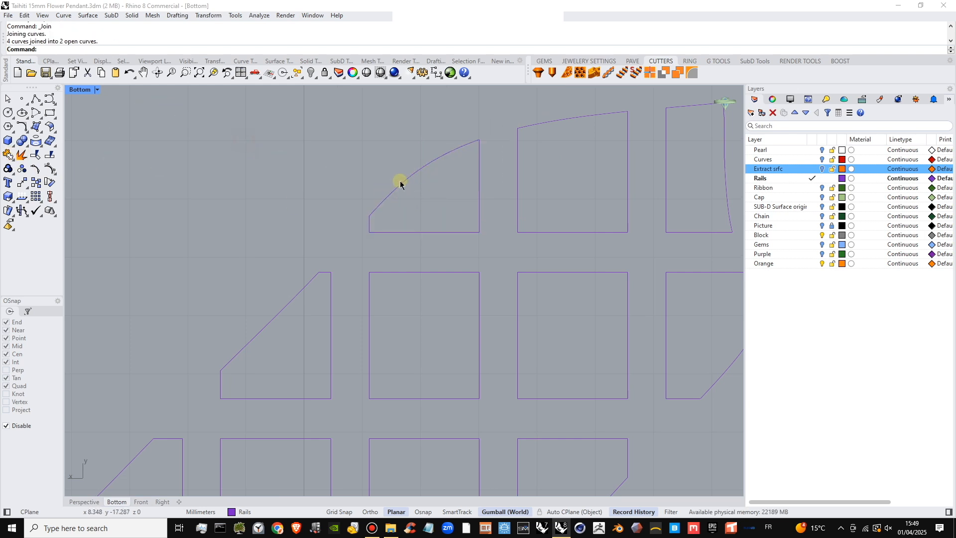
# - Examine both corners where the curved cell's arc meets its straight edges to see whether the endpoints touch
pyautogui.click(401, 184)
pyautogui.scroll(5, 433, 214)
pyautogui.click(435, 245)
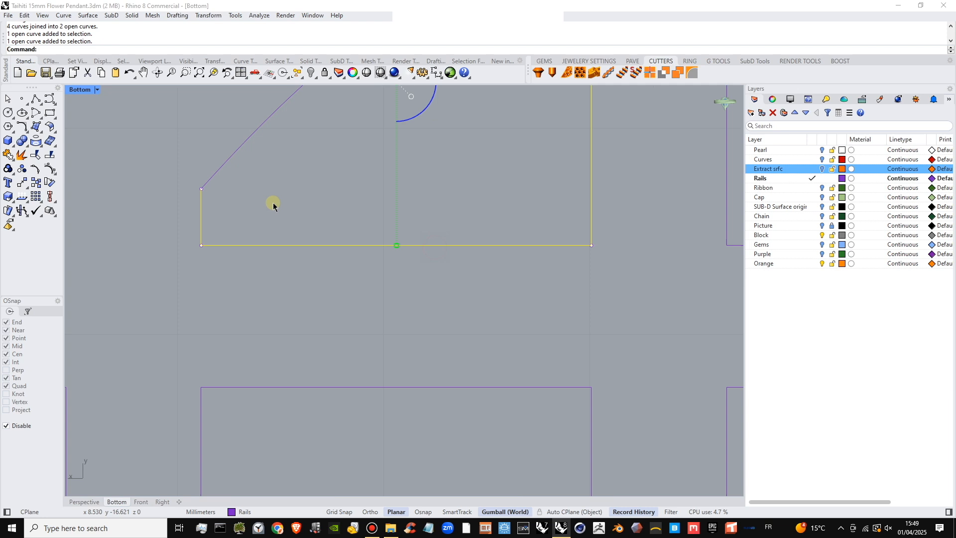
pyautogui.scroll(4, 246, 210)
pyautogui.press('Escape')
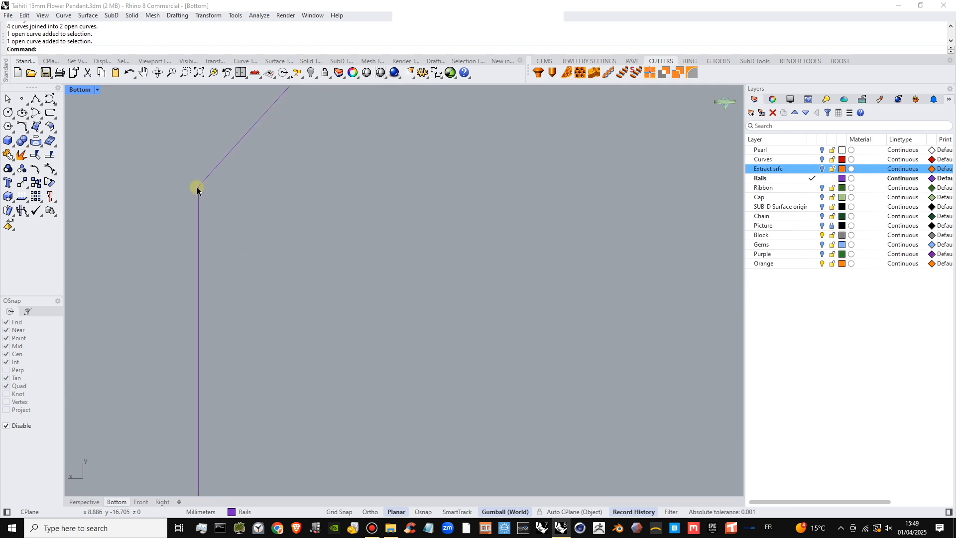
pyautogui.scroll(-5, 235, 207)
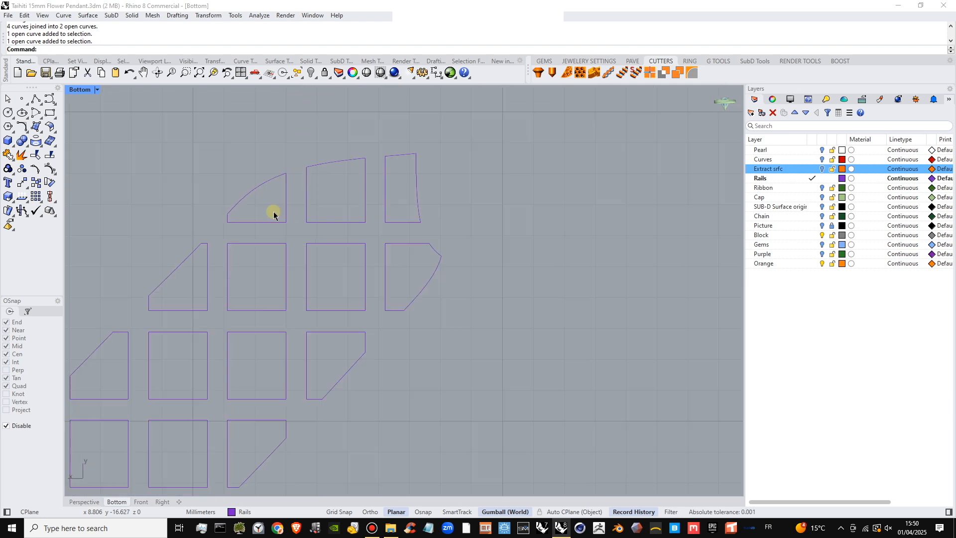
pyautogui.scroll(-3, 277, 214)
pyautogui.scroll(8, 285, 209)
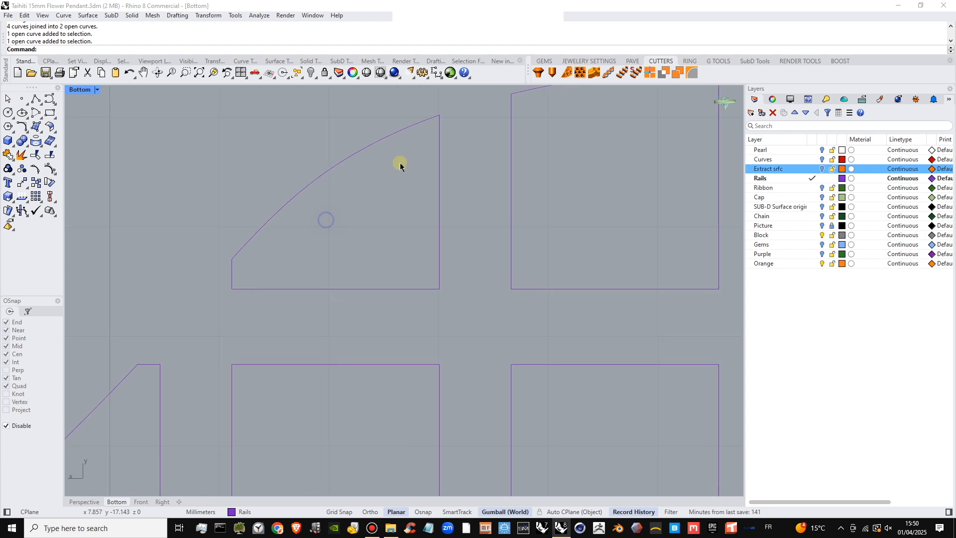
pyautogui.scroll(8, 438, 114)
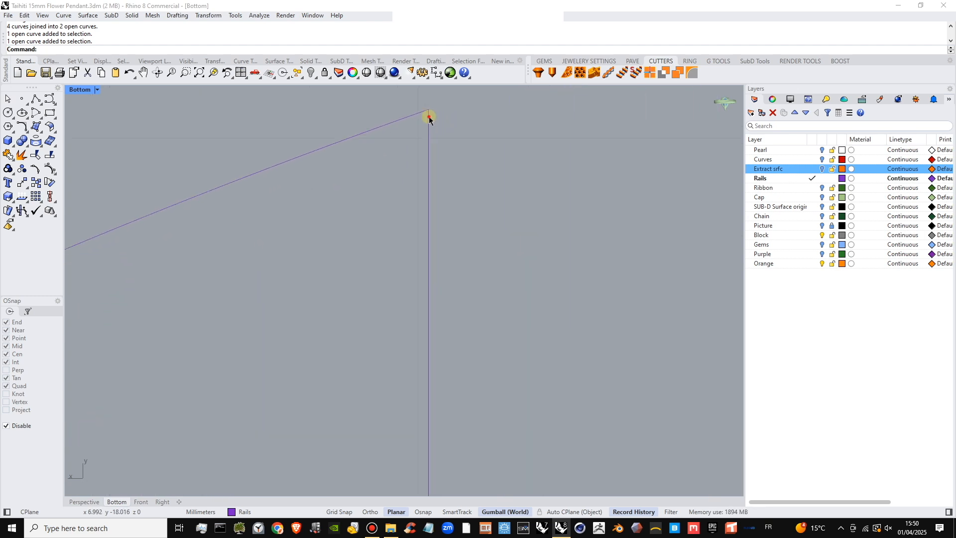
pyautogui.click(429, 120)
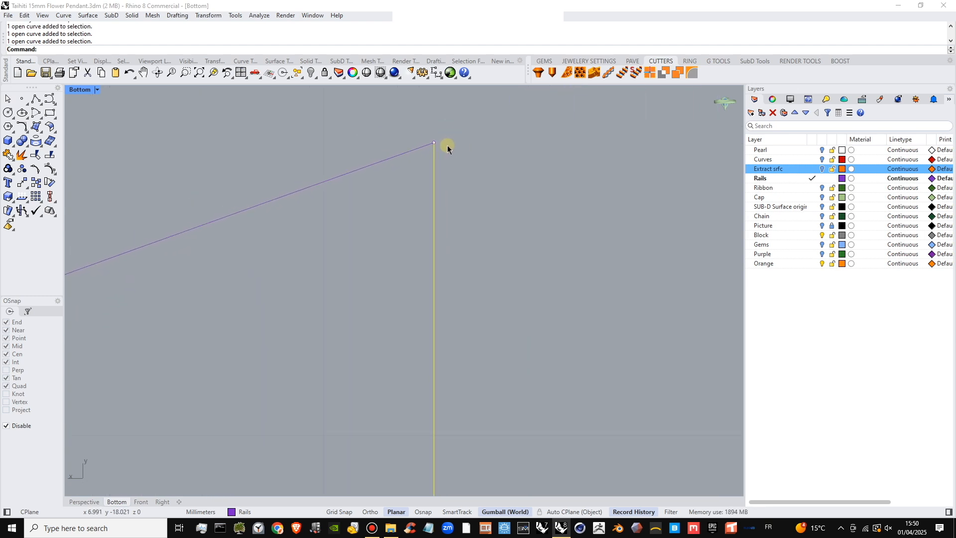
pyautogui.scroll(5, 430, 143)
pyautogui.click(430, 143)
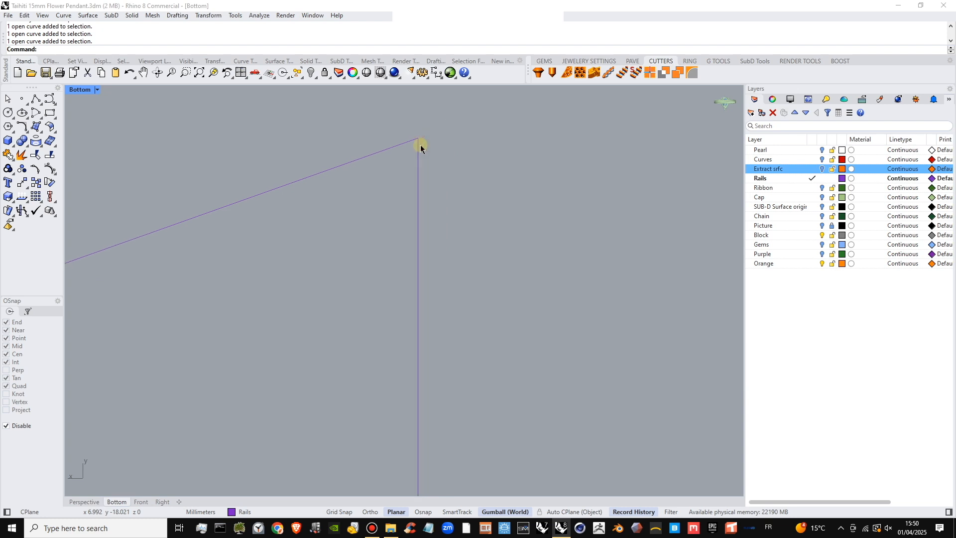
pyautogui.scroll(-8, 433, 144)
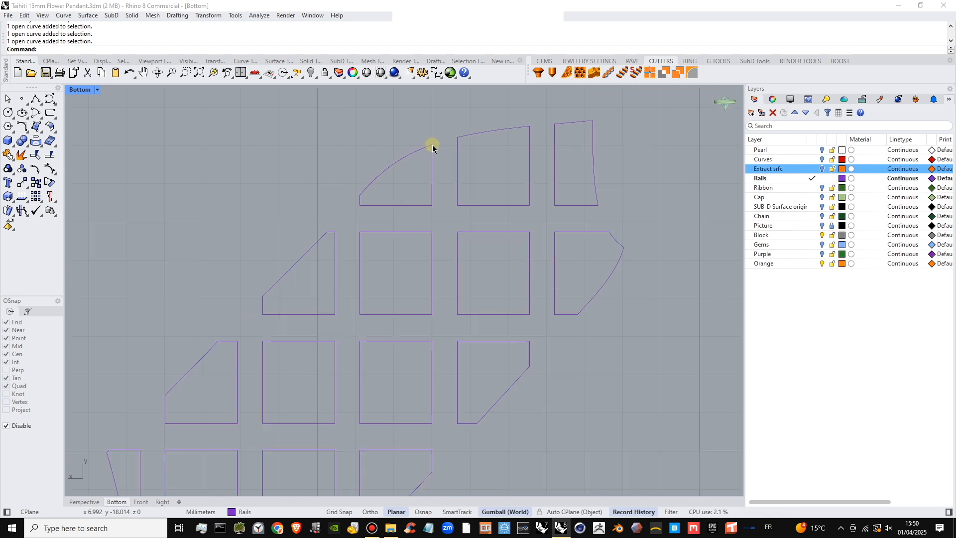
pyautogui.scroll(-3, 432, 144)
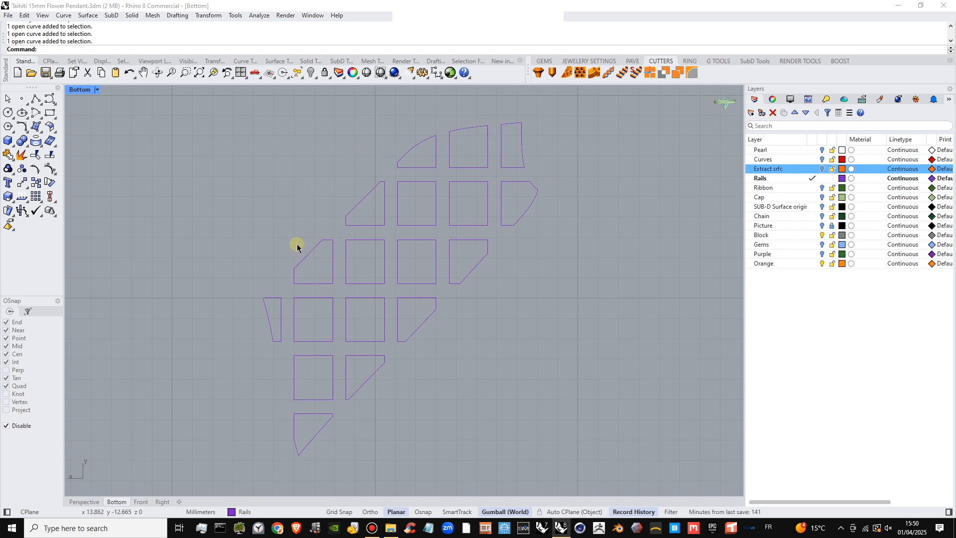
# - Switch to the four-viewport layout and examine the lattice curves' heights in the Right and Front views
pyautogui.doubleClick(80, 91)
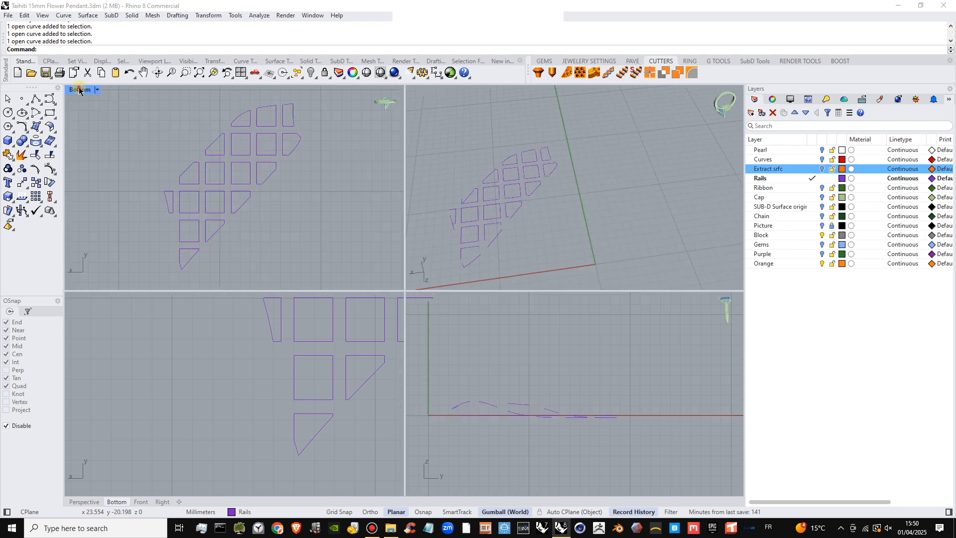
pyautogui.click(576, 402)
pyautogui.scroll(4, 576, 398)
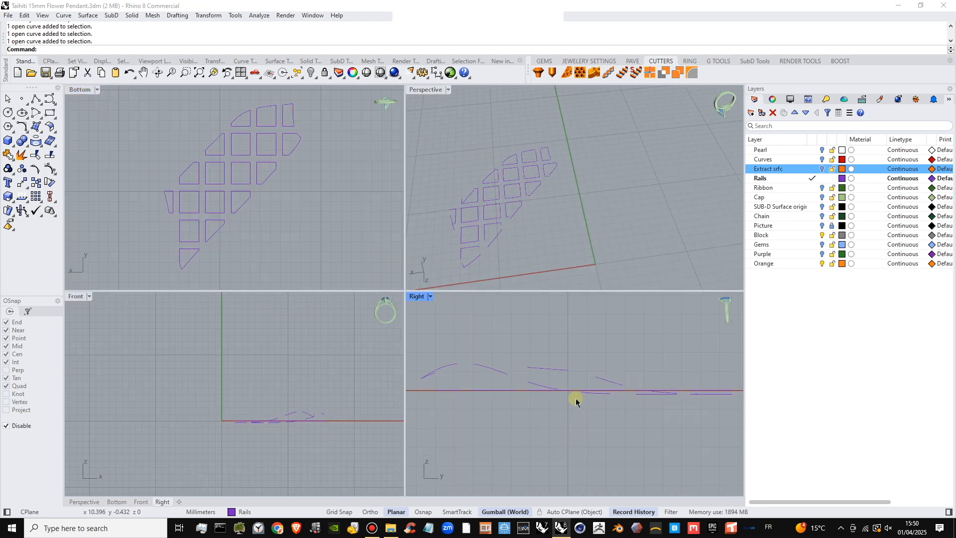
pyautogui.scroll(4, 319, 429)
pyautogui.scroll(3, 286, 402)
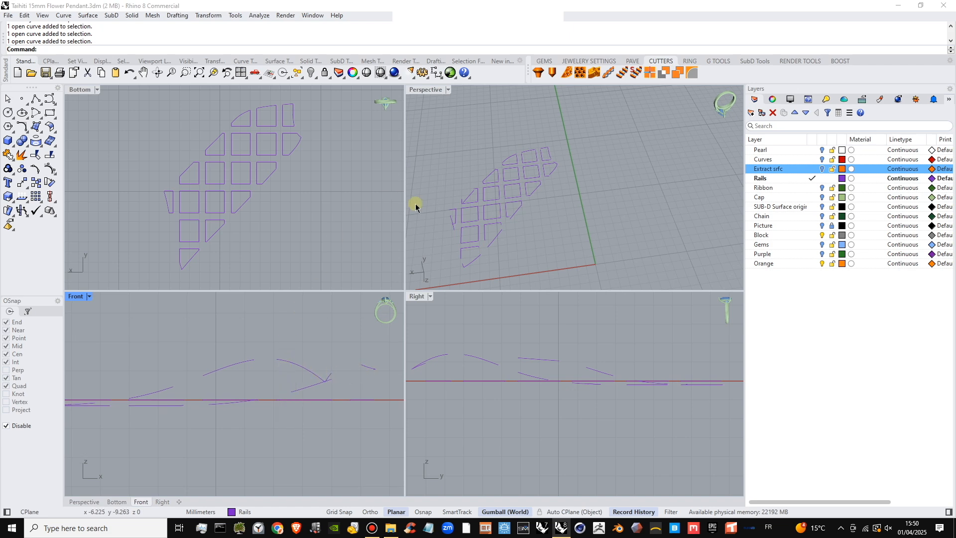
# - Select three square cells, add all closed curves, and compare their height with the open curves in the side view
pyautogui.click(512, 192)
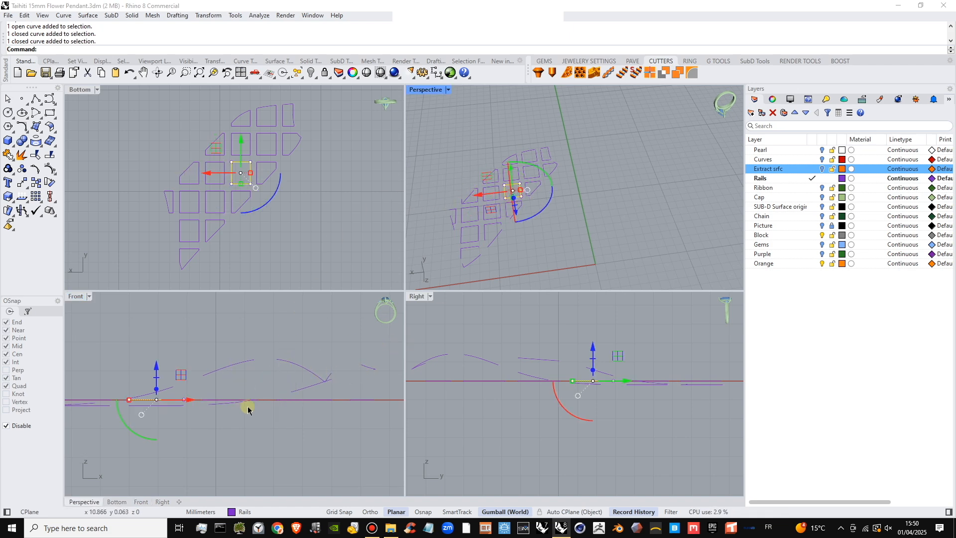
pyautogui.scroll(2, 245, 406)
pyautogui.keyDown('shift'); pyautogui.click(521, 177); pyautogui.keyUp('shift')
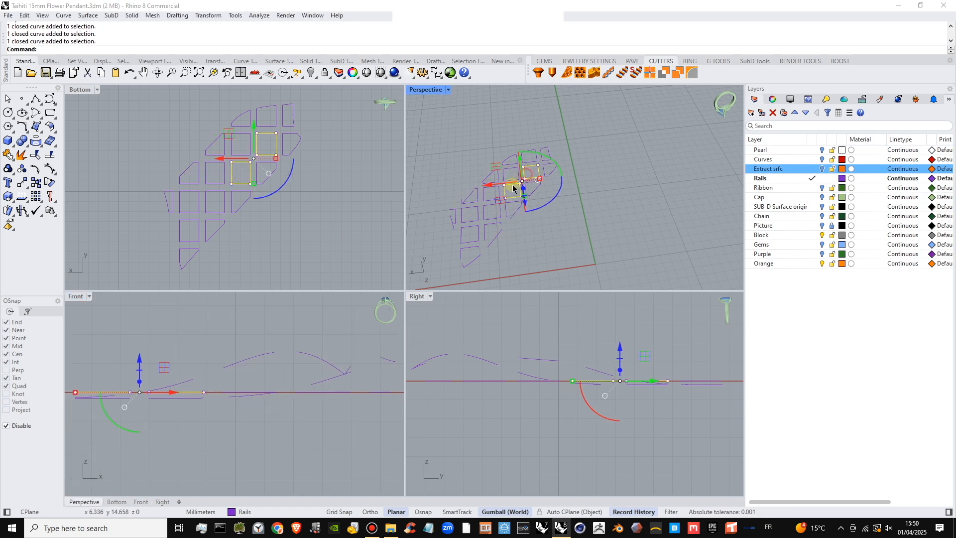
pyautogui.keyDown('shift'); pyautogui.click(484, 201); pyautogui.keyUp('shift')
pyautogui.moveTo(597, 390); pyautogui.dragTo(573, 390, button='right')
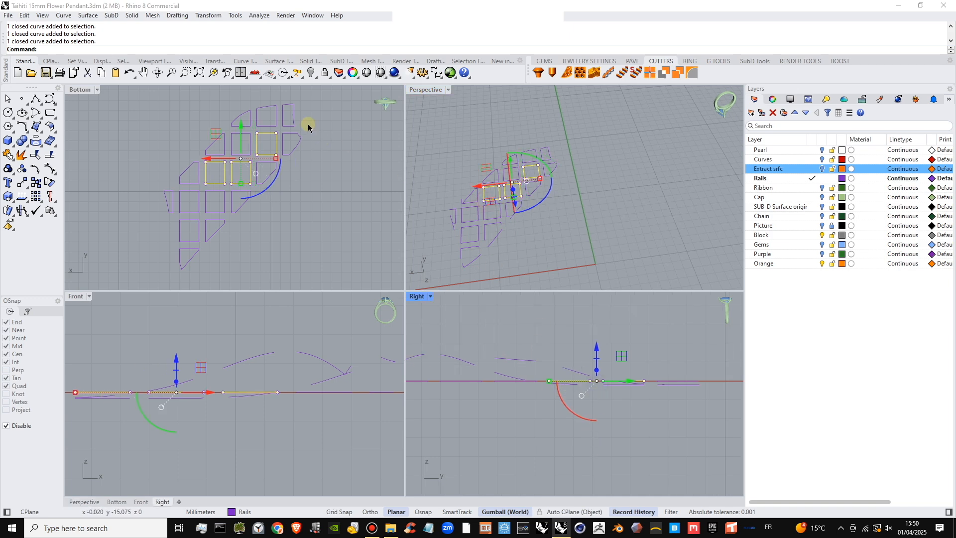
pyautogui.rightClick(262, 52)
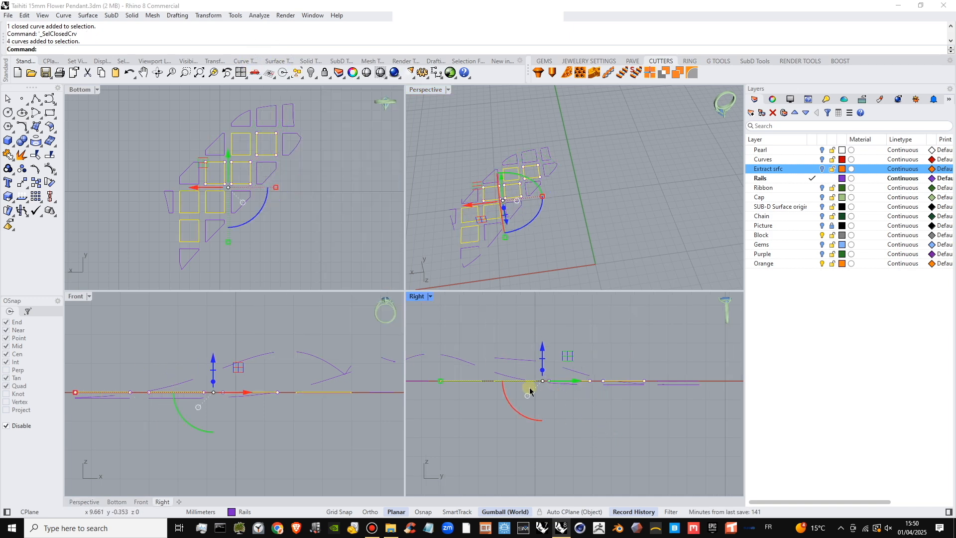
pyautogui.moveTo(530, 390); pyautogui.dragTo(563, 375, button='right')
pyautogui.click(541, 431)
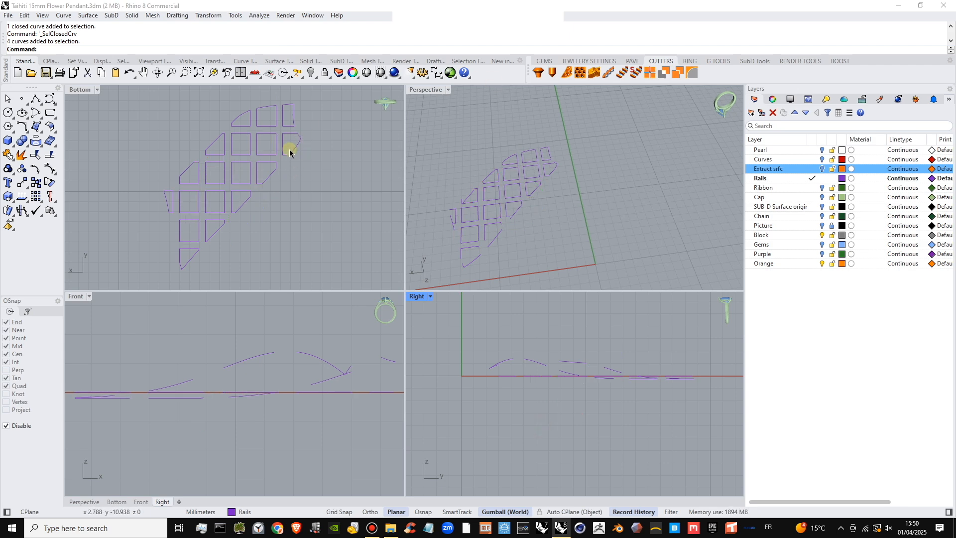
# - Project all the lattice cell curves onto the Bottom view's construction plane, deleting the input objects
pyautogui.moveTo(317, 102); pyautogui.dragTo(144, 265)
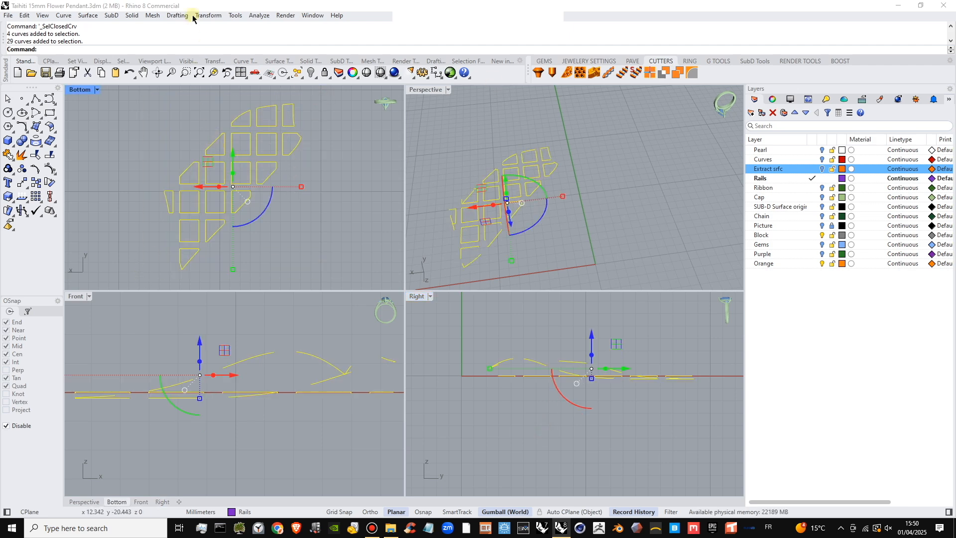
pyautogui.moveTo(159, 104)
pyautogui.mouseDown(button='right')
pyautogui.moveTo(175, 119)
pyautogui.moveTo(165, 116)
pyautogui.mouseUp(button='right')
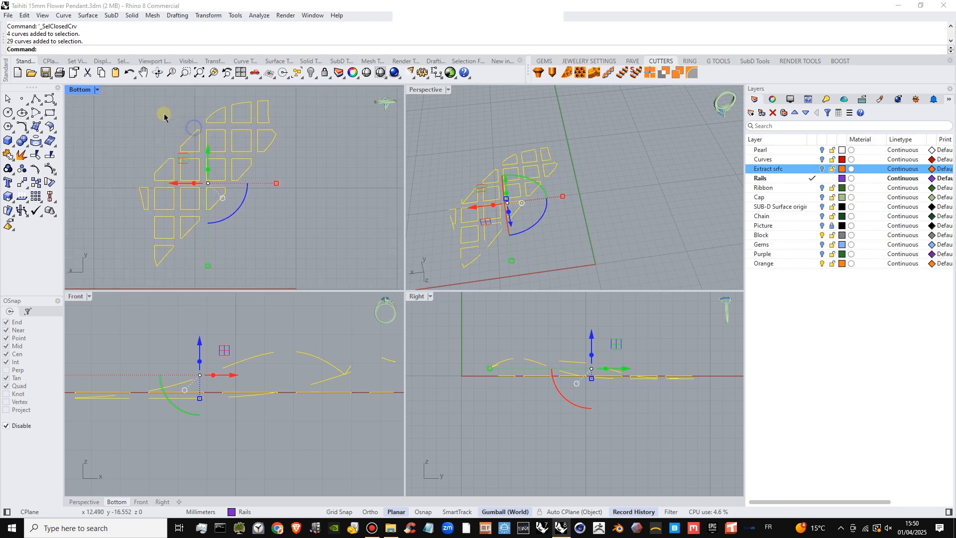
pyautogui.click(208, 15)
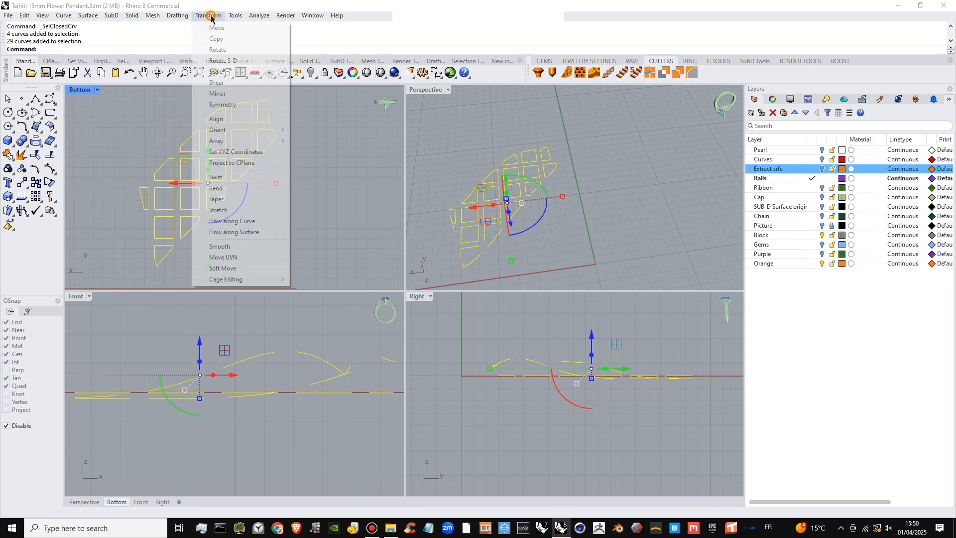
pyautogui.click(235, 163)
pyautogui.click(104, 50)
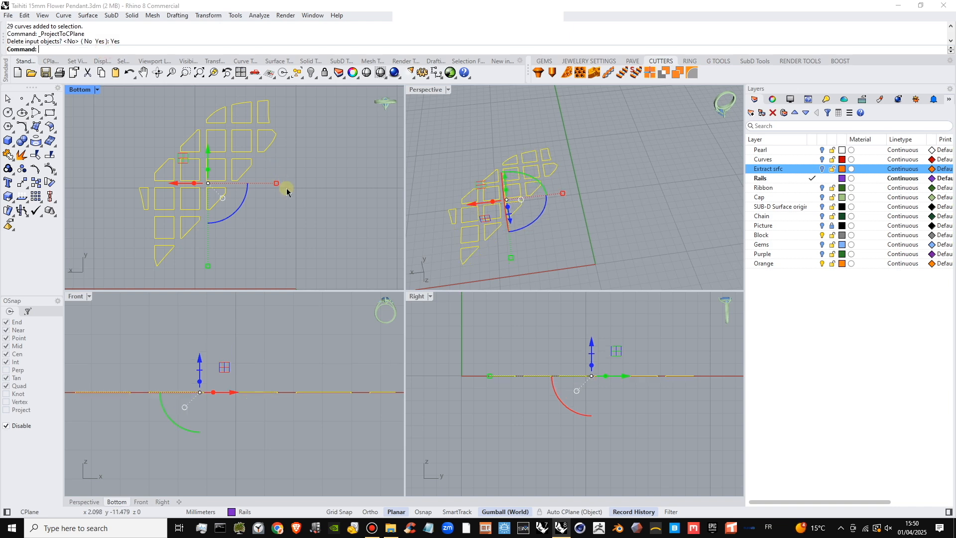
pyautogui.moveTo(516, 385); pyautogui.dragTo(534, 375, button='right')
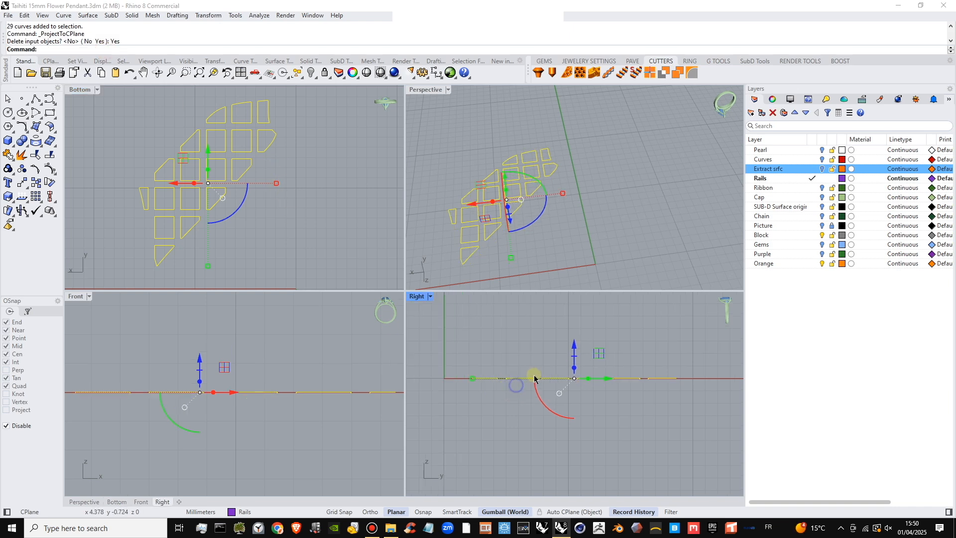
# - Join the flattened lattice curves into closed cell outlines and clear the selection
pyautogui.click(6, 158)
pyautogui.click(279, 201)
pyautogui.moveTo(268, 204); pyautogui.dragTo(287, 216, button='right')
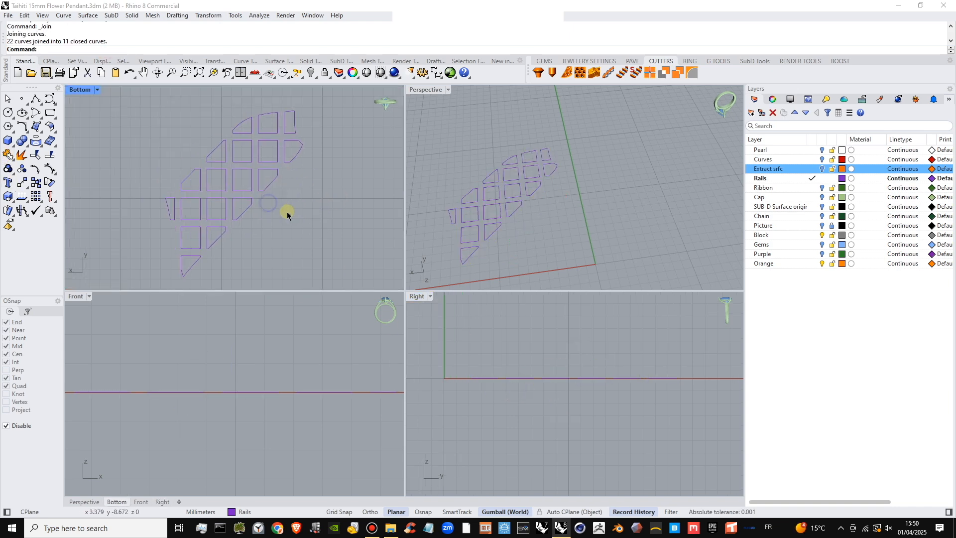
pyautogui.scroll(-2, 293, 126)
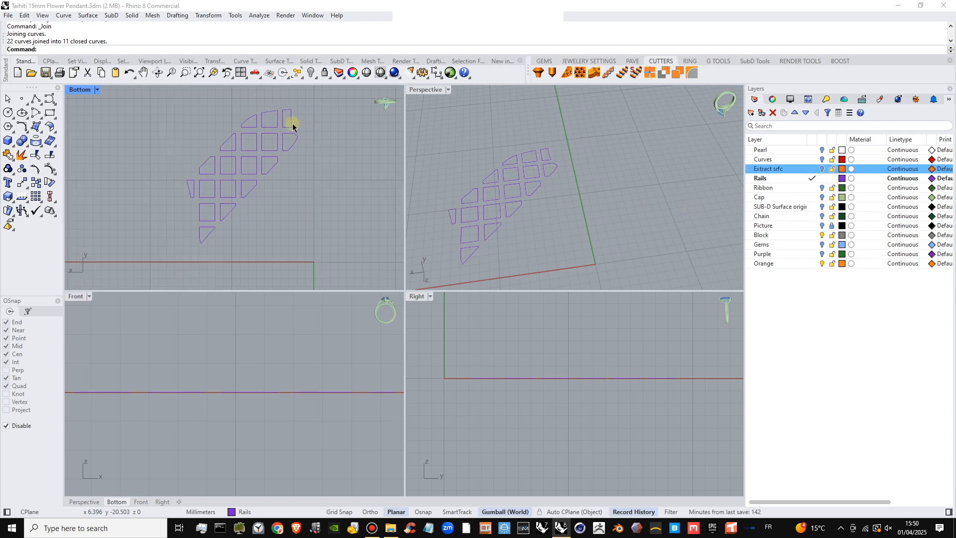
# - Examine whether the flattened lattice cell curves lie flat in the Front and Right views
pyautogui.scroll(1, 294, 160)
pyautogui.click(208, 16)
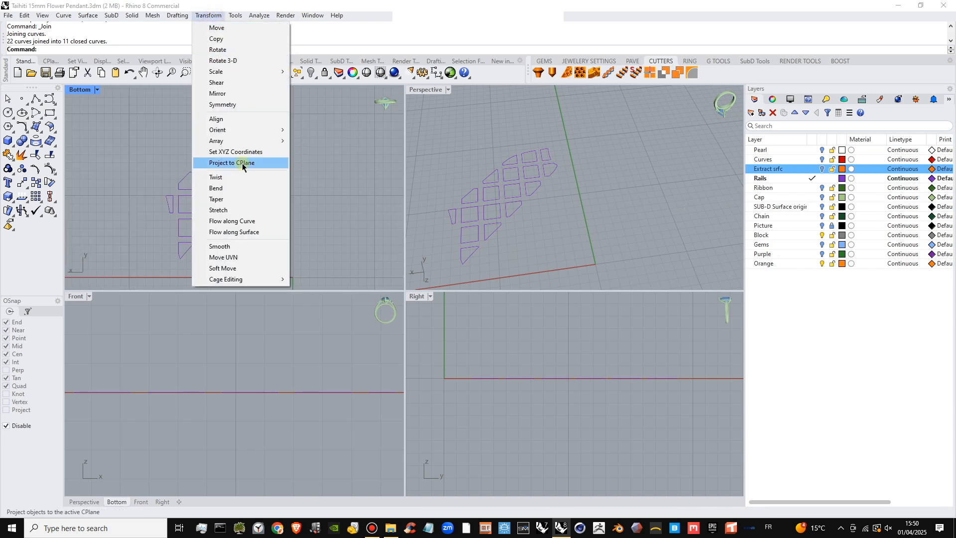
pyautogui.click(326, 207)
pyautogui.scroll(-7, 260, 382)
pyautogui.moveTo(254, 388); pyautogui.dragTo(245, 399, button='right')
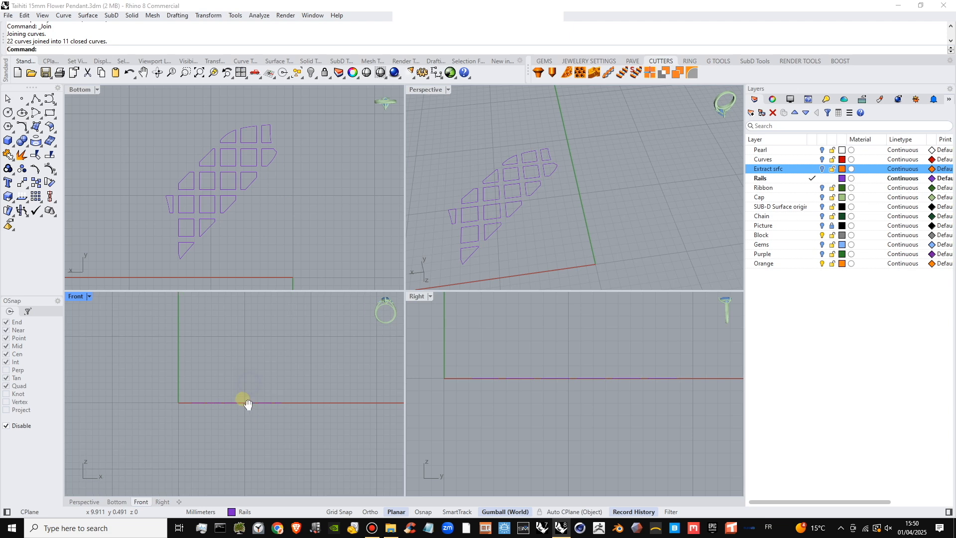
pyautogui.moveTo(561, 357); pyautogui.dragTo(553, 377, button='right')
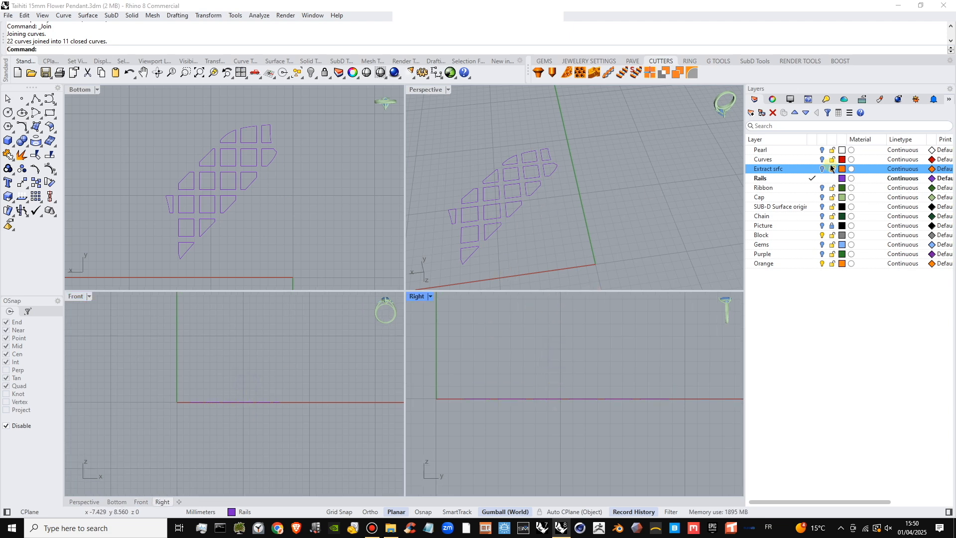
# - Show the Ribbon layer and extrude all 18 closed cell curves upward into solid blocks taller than the ribbon tail
pyautogui.click(823, 189)
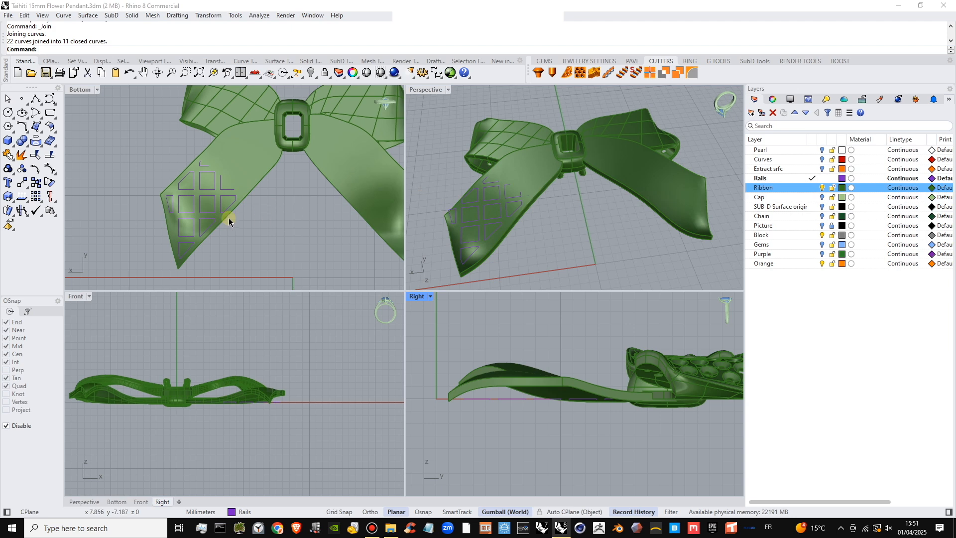
pyautogui.moveTo(150, 275); pyautogui.dragTo(282, 133)
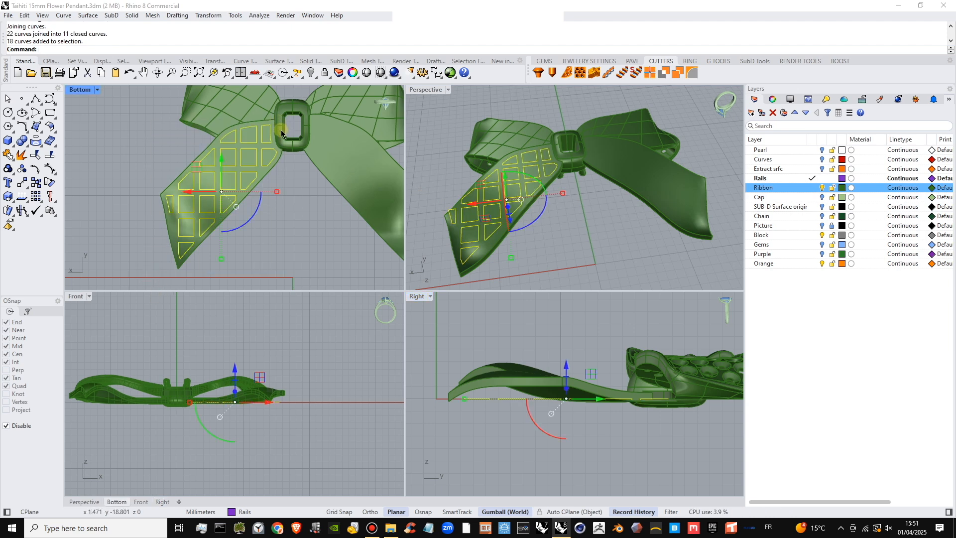
pyautogui.click(16, 146)
pyautogui.click(76, 173)
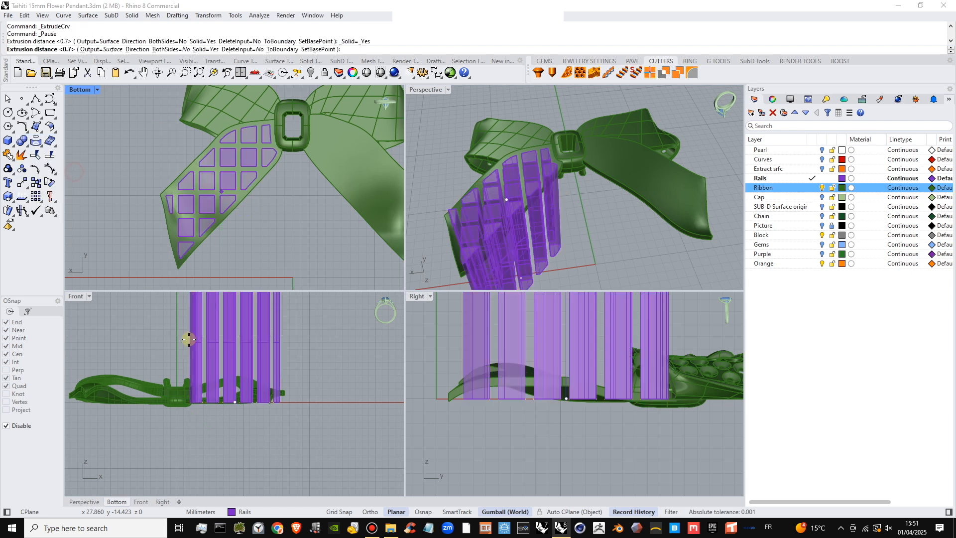
# - Select the 18 extrusions and lower them vertically so they pass completely through the ribbon tail, accepting the history break
pyautogui.moveTo(296, 325); pyautogui.dragTo(187, 360)
pyautogui.moveTo(235, 330); pyautogui.dragTo(283, 350)
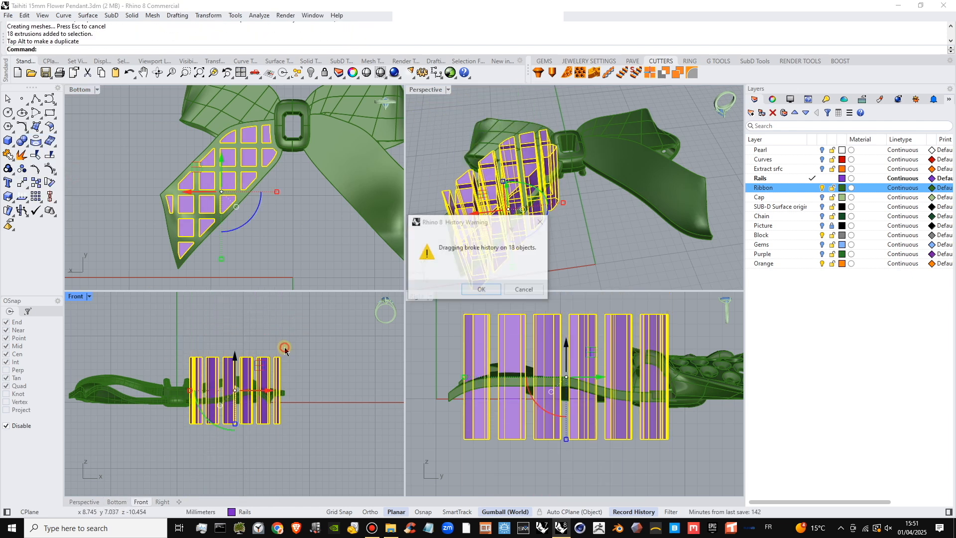
pyautogui.click(487, 290)
pyautogui.moveTo(557, 204); pyautogui.dragTo(555, 196, button='right')
# - Subtract the 18 extrusions from the ribbon polysurface with Boolean Difference
pyautogui.click(259, 181)
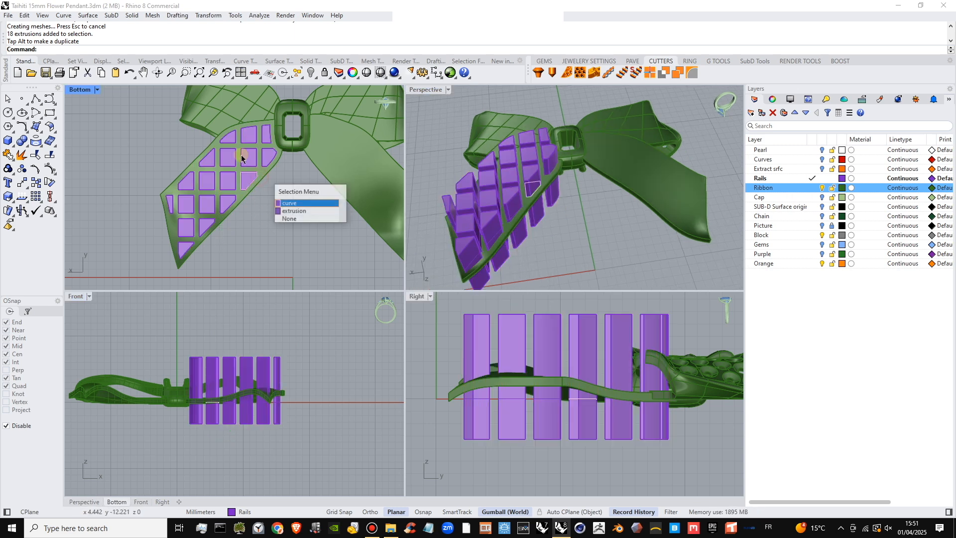
pyautogui.click(299, 203)
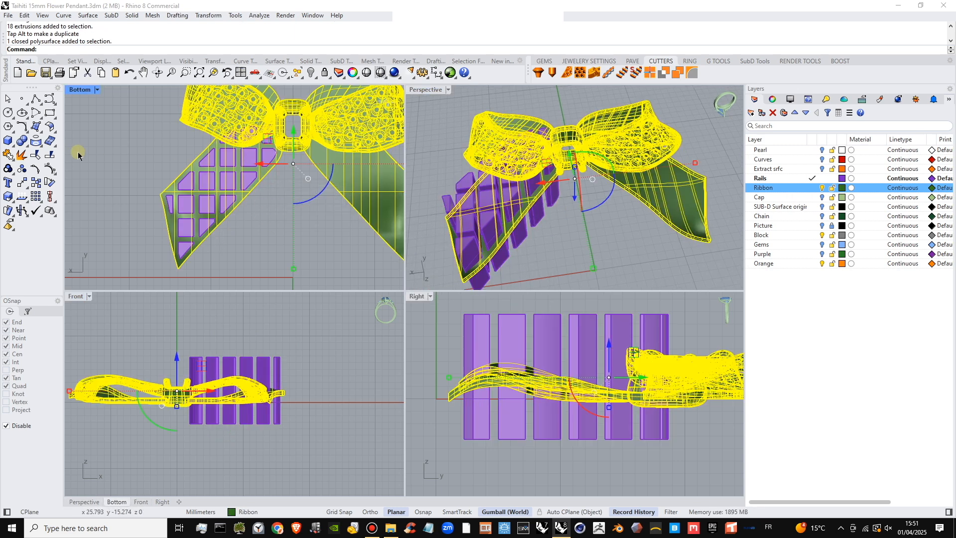
pyautogui.click(26, 146)
pyautogui.click(50, 145)
pyautogui.click(321, 353)
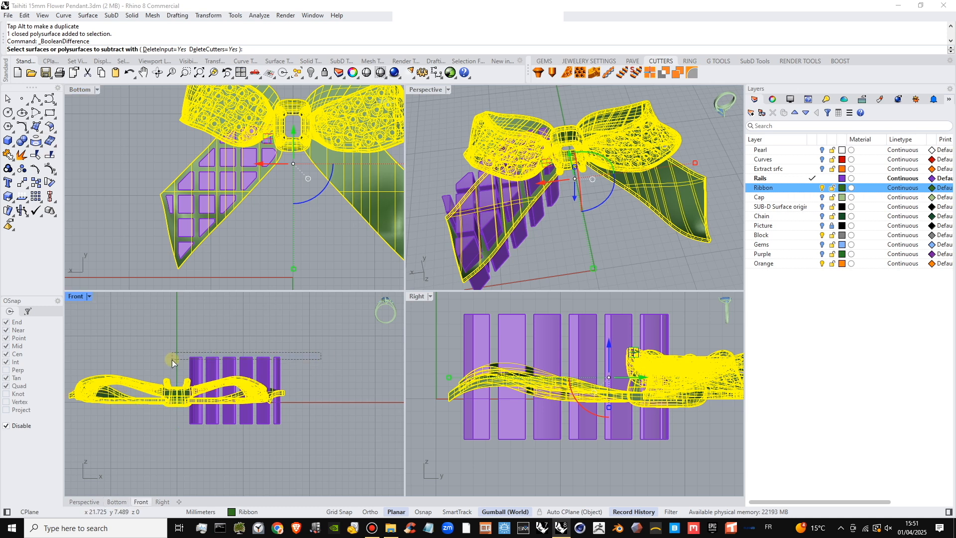
pyautogui.moveTo(173, 363); pyautogui.dragTo(173, 362)
pyautogui.press('Return')
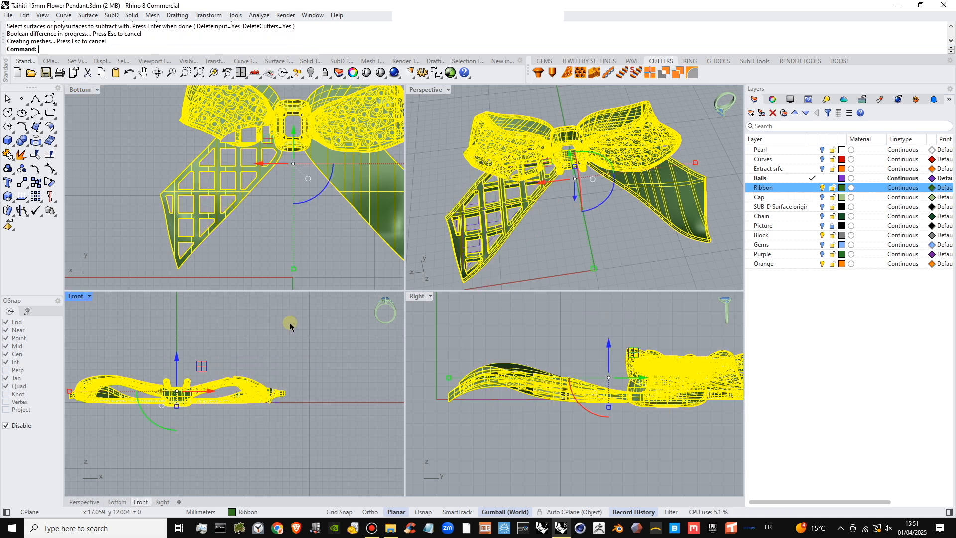
# - Examine the cutouts beside the gem-set loop in the maximized Perspective view and undo the Boolean Difference, keeping the extrusions' vertical move
pyautogui.moveTo(562, 173); pyautogui.dragTo(651, 137, button='right')
pyautogui.scroll(3, 641, 165)
pyautogui.scroll(5, 651, 137)
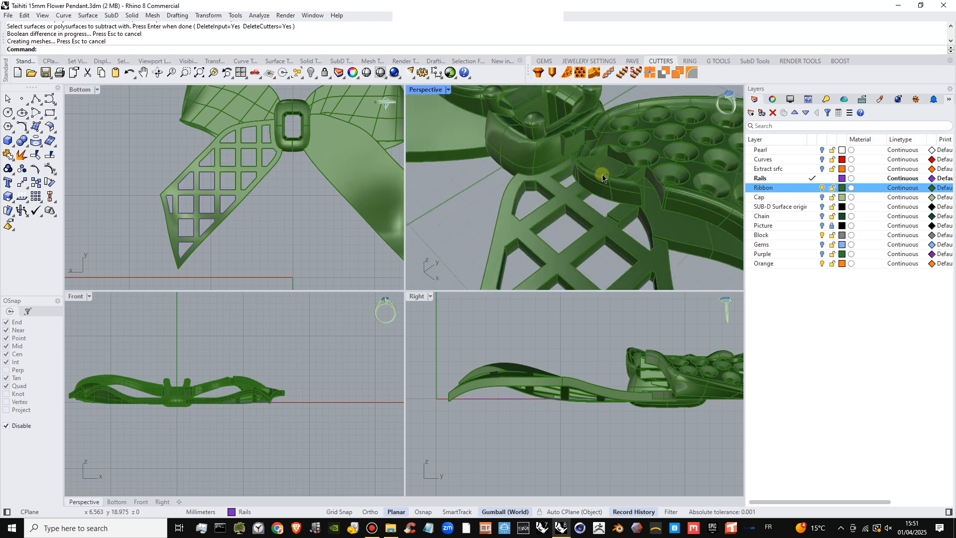
pyautogui.doubleClick(427, 91)
pyautogui.moveTo(437, 116); pyautogui.dragTo(547, 254, button='right')
pyautogui.hotkey('ctrl', 'z')
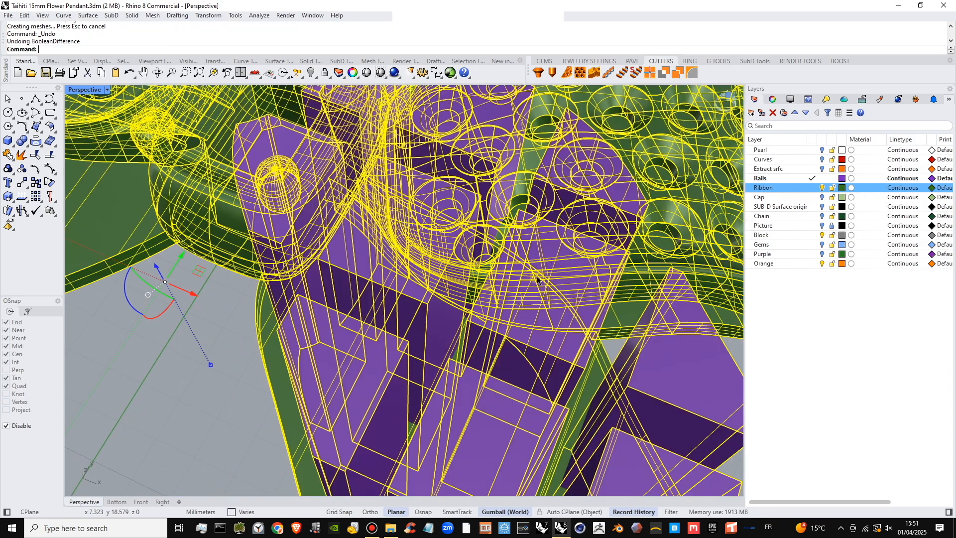
pyautogui.hotkey('ctrl', 'z')
pyautogui.scroll(-2, 515, 267)
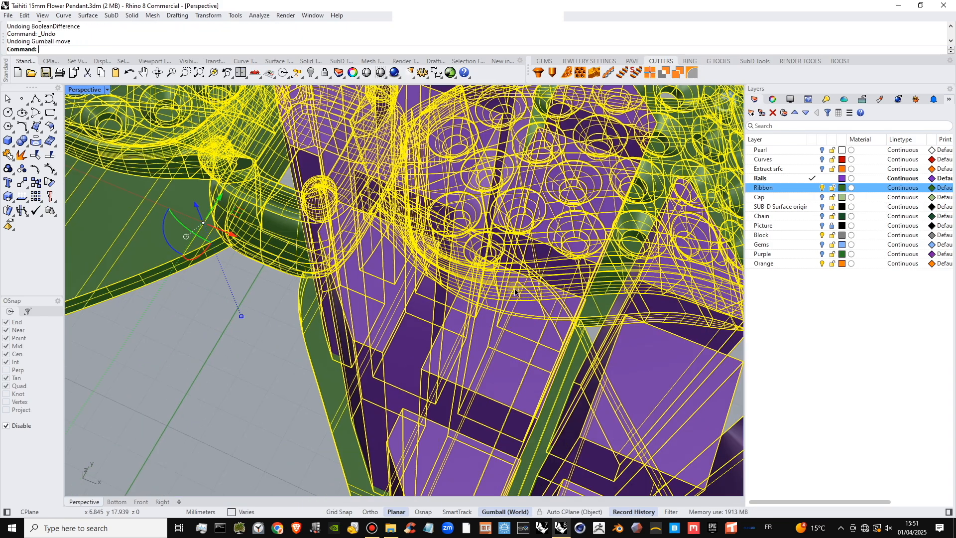
pyautogui.hotkey('ctrl', 'y')
# - Shorten the 18 extrusions vertically and lower them so their tops clear the underside of the gem-set loop
pyautogui.moveTo(515, 292); pyautogui.dragTo(581, 211, button='right')
pyautogui.scroll(-3, 581, 211)
pyautogui.moveTo(665, 207); pyautogui.dragTo(721, 164, button='right')
pyautogui.click(724, 150)
pyautogui.moveTo(336, 183); pyautogui.dragTo(336, 184)
pyautogui.moveTo(336, 184); pyautogui.dragTo(561, 253, button='right')
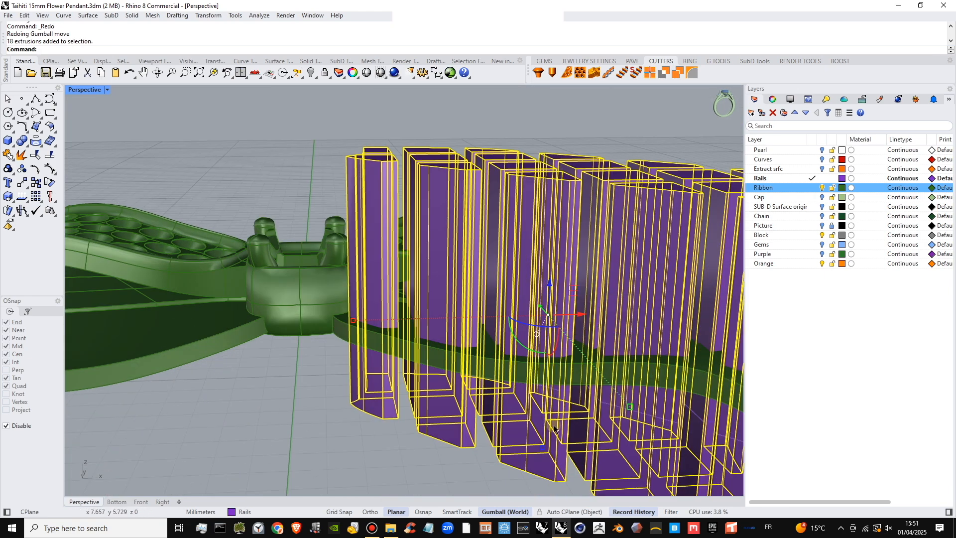
pyautogui.moveTo(540, 447); pyautogui.dragTo(536, 259, button='right')
pyautogui.moveTo(536, 259); pyautogui.dragTo(545, 368)
pyautogui.moveTo(582, 386); pyautogui.dragTo(450, 335, button='right')
pyautogui.scroll(6, 458, 314)
pyautogui.click(404, 231)
pyautogui.scroll(6, 491, 299)
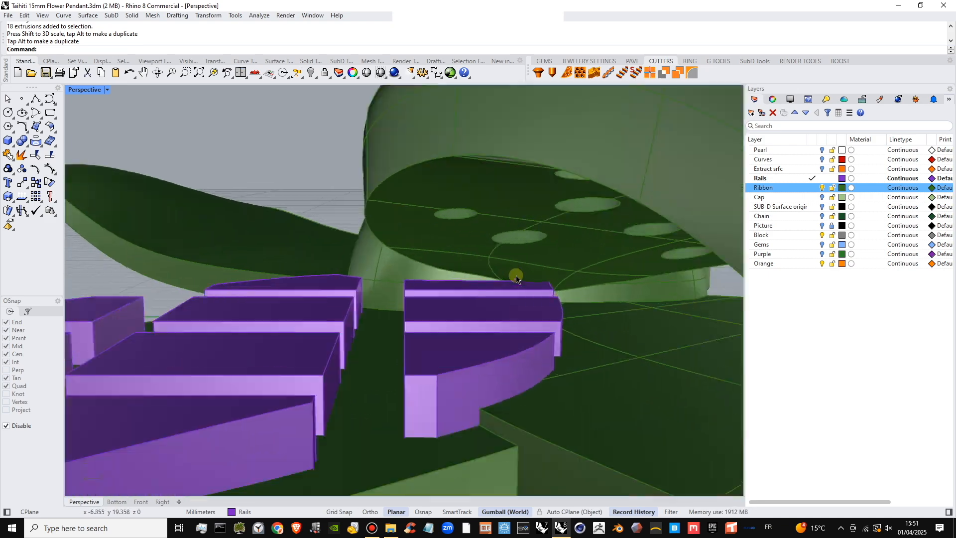
# - Adjust one extrusion's height near the loop and raise the twelve outer extrusions so they pass through the curved ribbon tail
pyautogui.click(487, 284)
pyautogui.moveTo(455, 332); pyautogui.dragTo(423, 324, button='right')
pyautogui.scroll(-10, 386, 272)
pyautogui.click(465, 270)
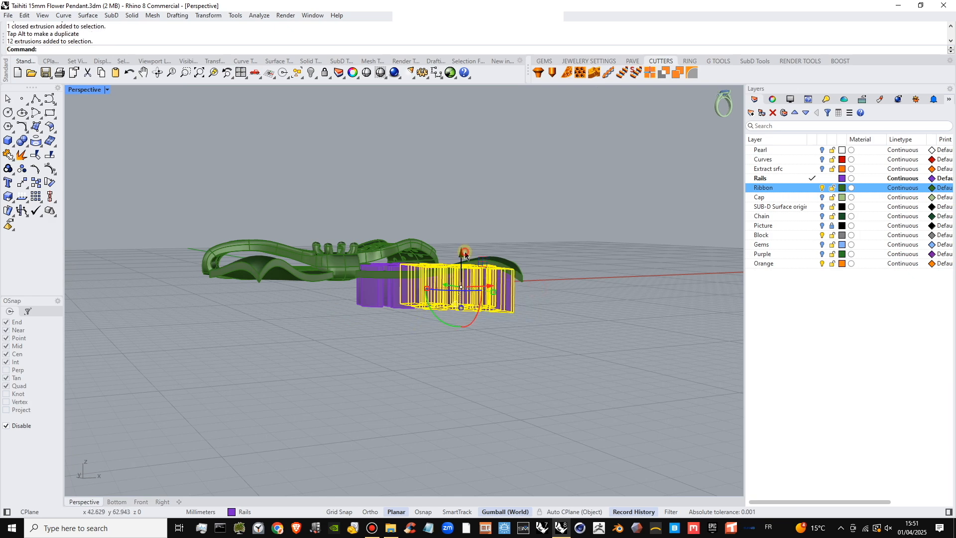
pyautogui.moveTo(466, 253); pyautogui.dragTo(467, 237)
pyautogui.click(481, 344)
# - Lower the single raised extrusion closest to the gem-set loop so it cuts only the ribbon tail
pyautogui.moveTo(451, 289); pyautogui.dragTo(452, 319, button='right')
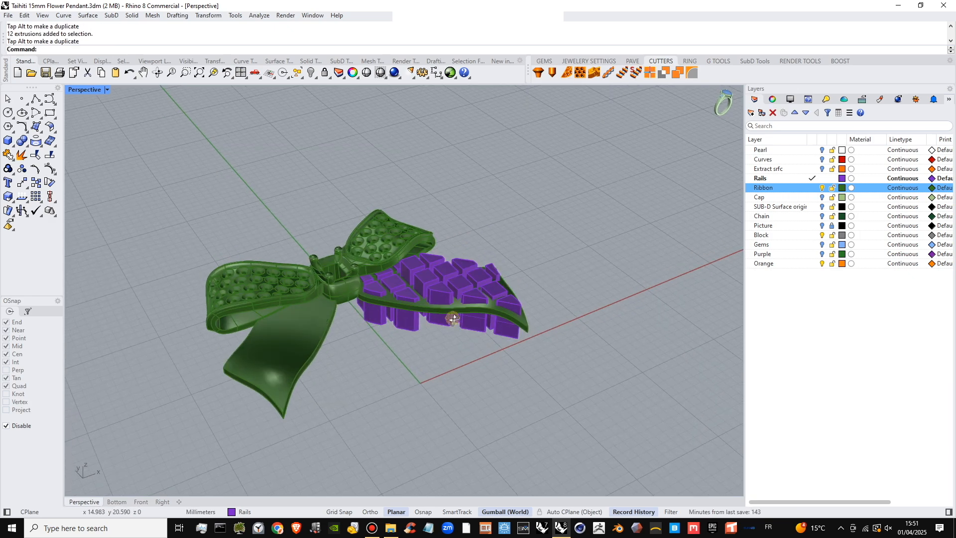
pyautogui.scroll(5, 454, 318)
pyautogui.click(433, 269)
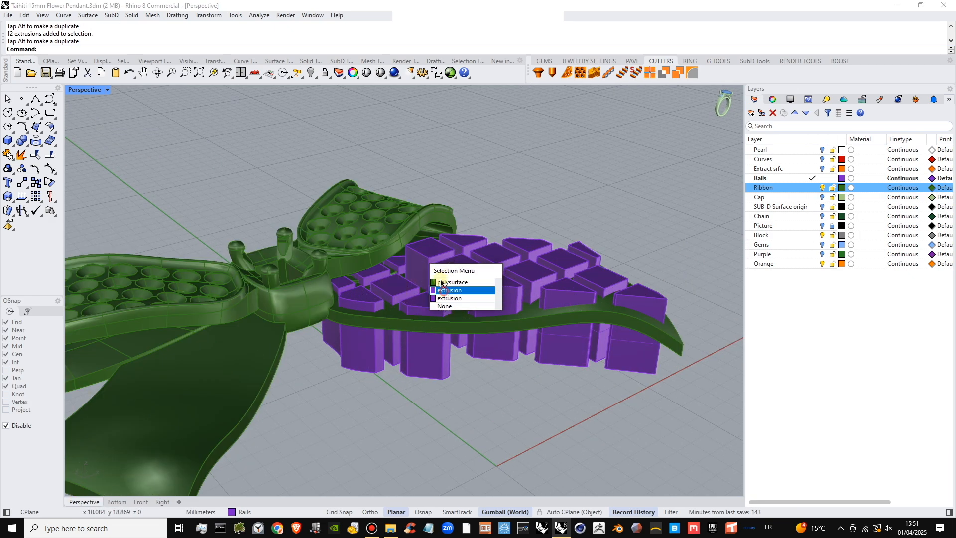
pyautogui.click(443, 290)
pyautogui.moveTo(431, 258); pyautogui.dragTo(432, 271)
pyautogui.click(505, 390)
pyautogui.moveTo(512, 364); pyautogui.dragTo(523, 387, button='right')
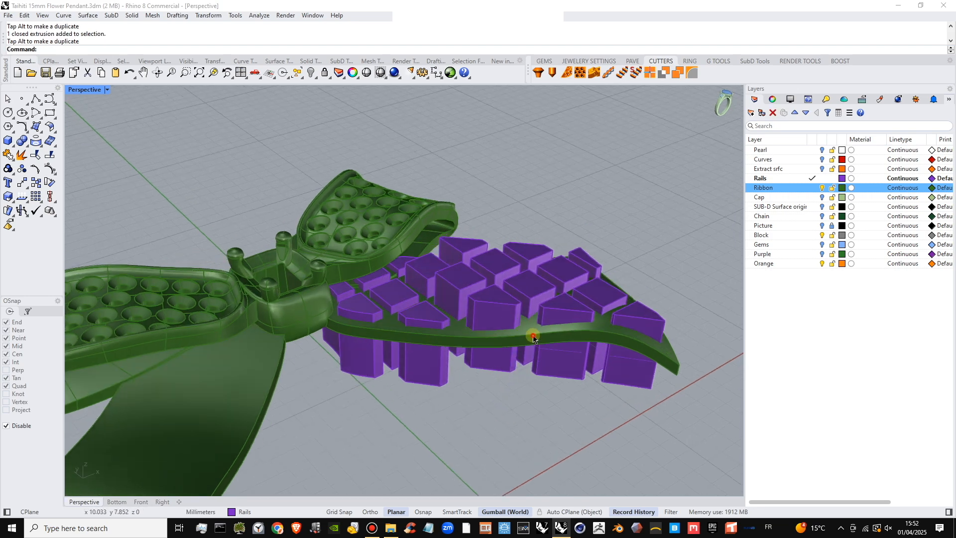
# - Subtract all objects on the Rails layer from the ribbon polysurface with Boolean Difference
pyautogui.click(533, 338)
pyautogui.click(558, 369)
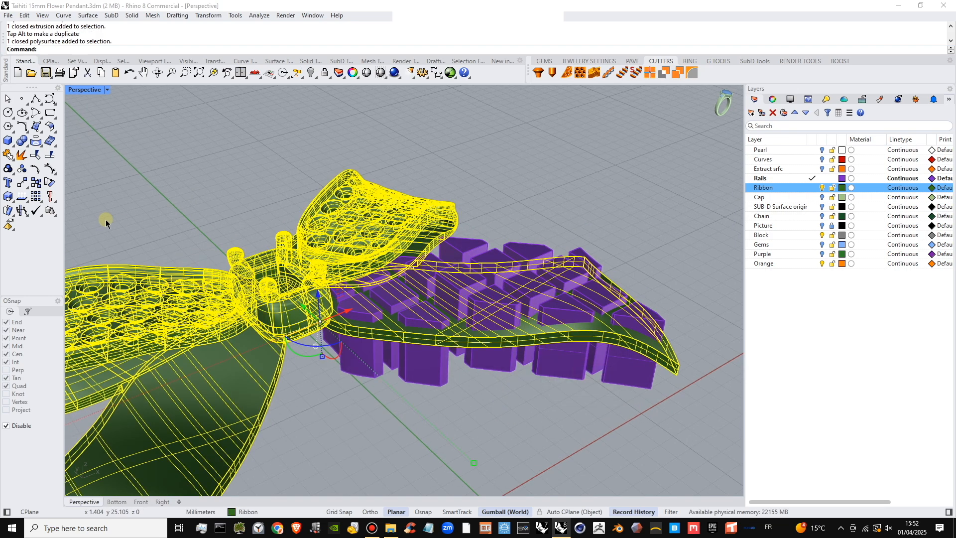
pyautogui.click(25, 146)
pyautogui.click(61, 159)
pyautogui.moveTo(688, 379); pyautogui.dragTo(726, 284, button='right')
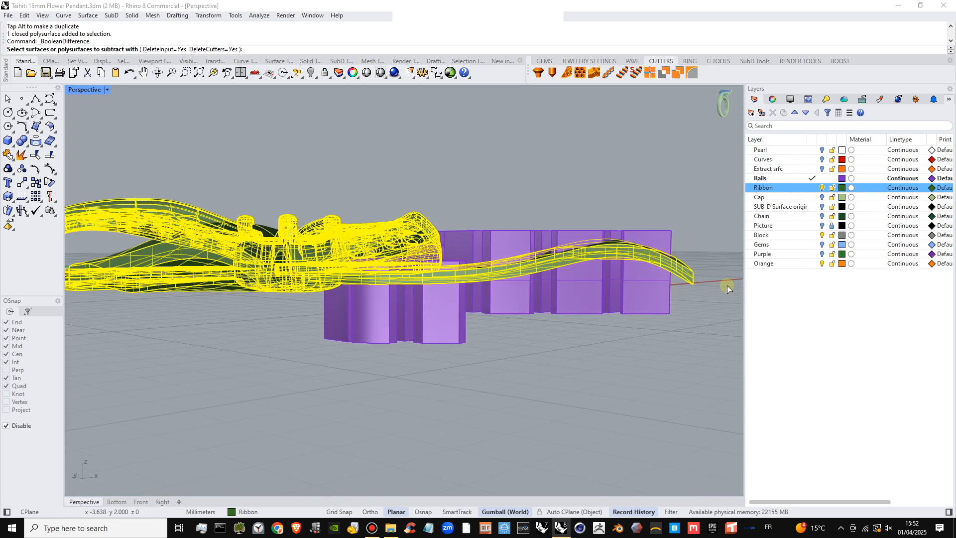
pyautogui.rightClick(802, 178)
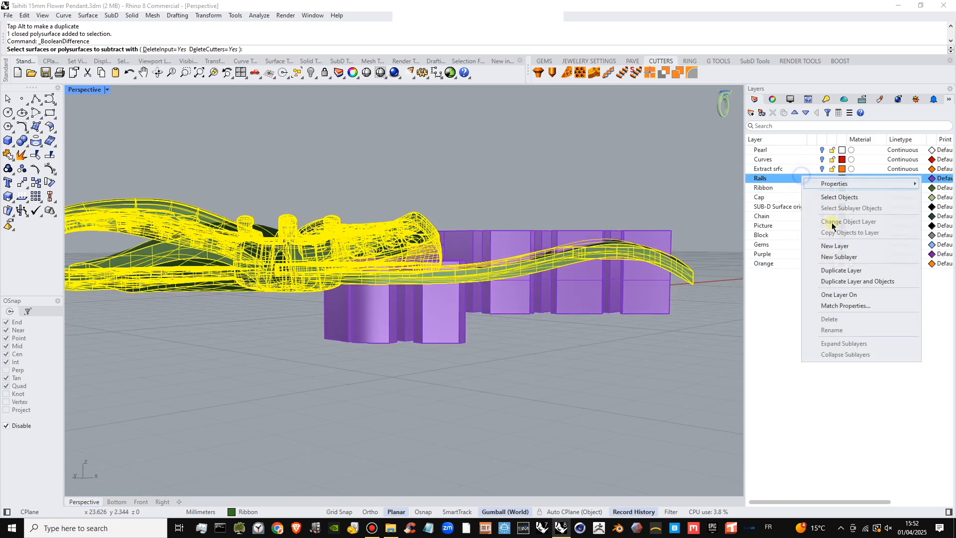
pyautogui.click(839, 197)
pyautogui.rightClick(492, 207)
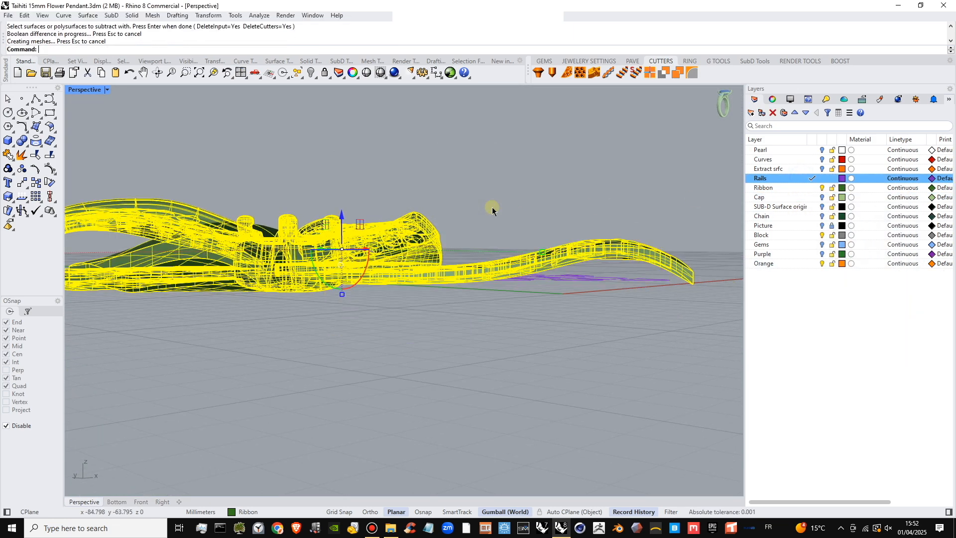
# - Clear the ribbon selection and show the Gems layer
pyautogui.click(492, 207)
pyautogui.moveTo(487, 225); pyautogui.dragTo(511, 282, button='right')
pyautogui.click(822, 244)
pyautogui.moveTo(454, 298); pyautogui.dragTo(439, 367, button='right')
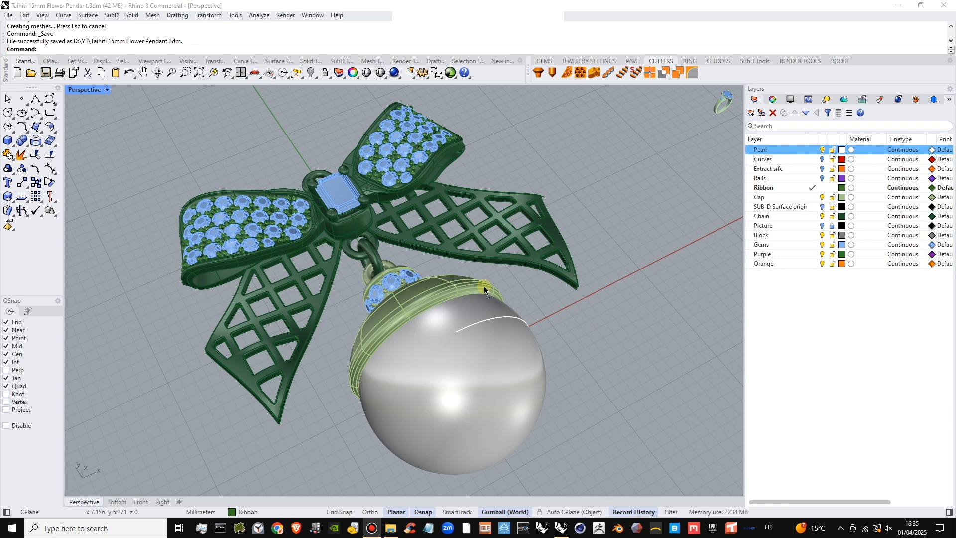
# - Delete the stray open surface along the outer edge of the latticed ribbon tail
pyautogui.moveTo(475, 312); pyautogui.dragTo(550, 320, button='right')
pyautogui.scroll(5, 555, 315)
pyautogui.click(552, 313)
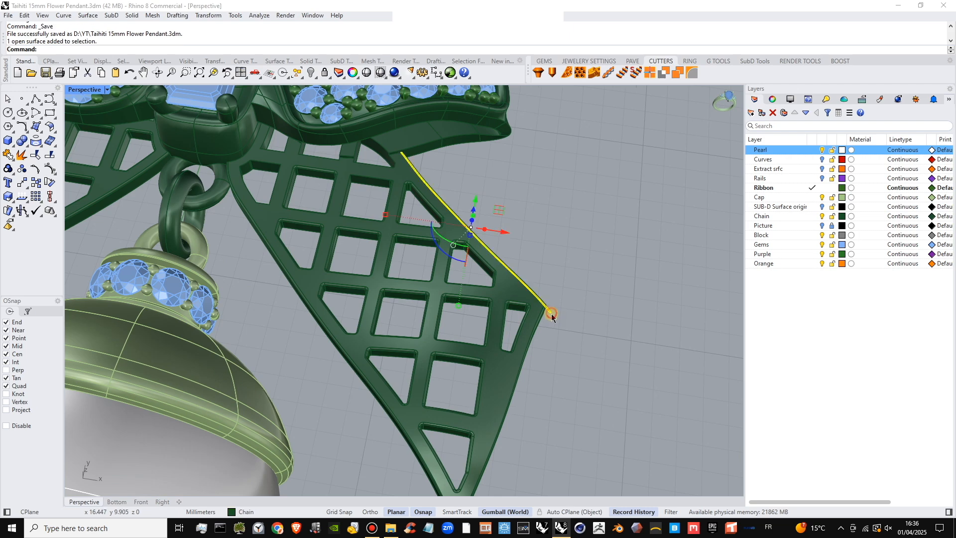
pyautogui.press('Delete')
# - Examine the rounded edges of the lattice cutouts and the overall bow pendant from several angles
pyautogui.scroll(-6, 551, 314)
pyautogui.moveTo(582, 277); pyautogui.dragTo(390, 364, button='right')
pyautogui.scroll(6, 389, 364)
pyautogui.scroll(4, 427, 280)
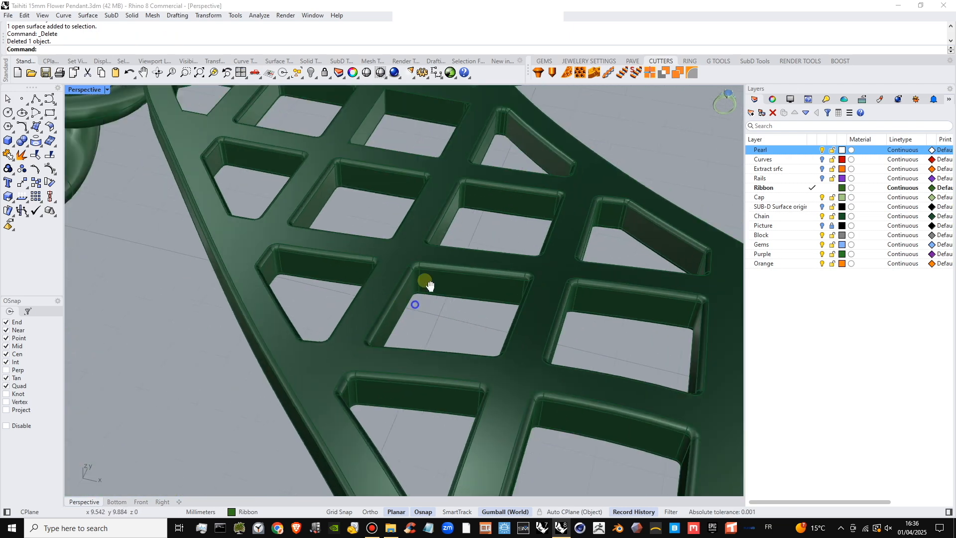
pyautogui.scroll(-6, 445, 287)
pyautogui.moveTo(461, 289); pyautogui.dragTo(384, 305, button='right')
pyautogui.scroll(-6, 498, 279)
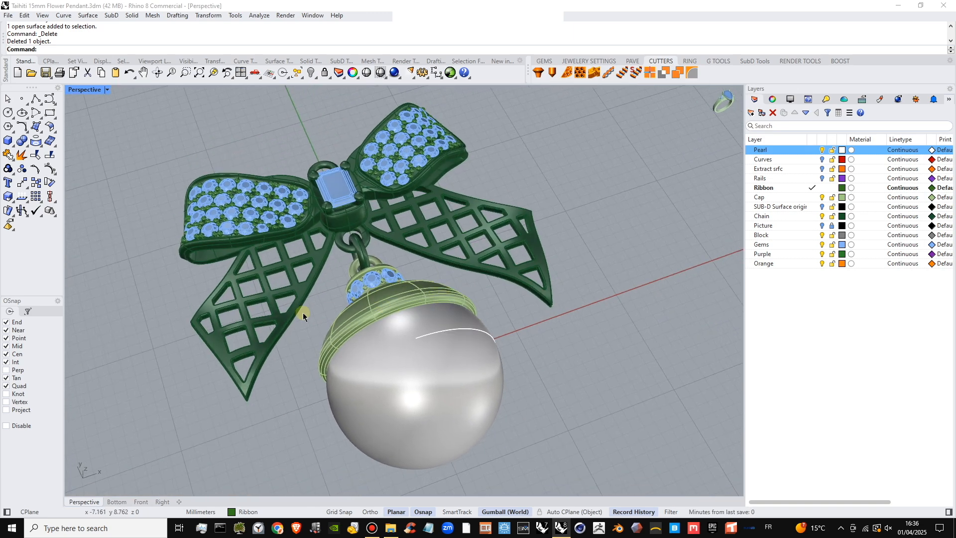
pyautogui.scroll(5, 256, 335)
pyautogui.scroll(-5, 257, 333)
pyautogui.moveTo(283, 324); pyautogui.dragTo(430, 308, button='right')
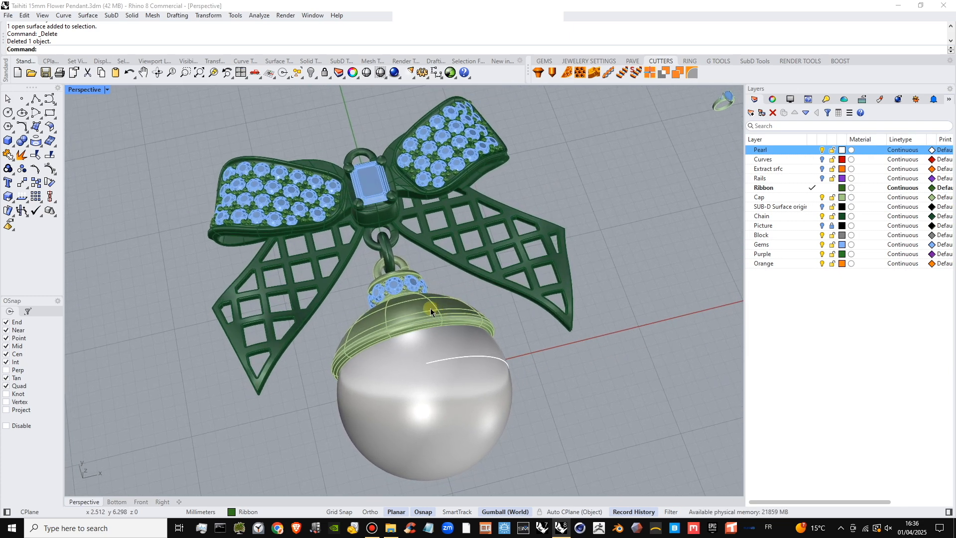
# - Return to the four-viewport layout, set the Bottom viewport to the Top view, and inspect the bow in it
pyautogui.doubleClick(85, 91)
pyautogui.moveTo(272, 181); pyautogui.dragTo(277, 199, button='right')
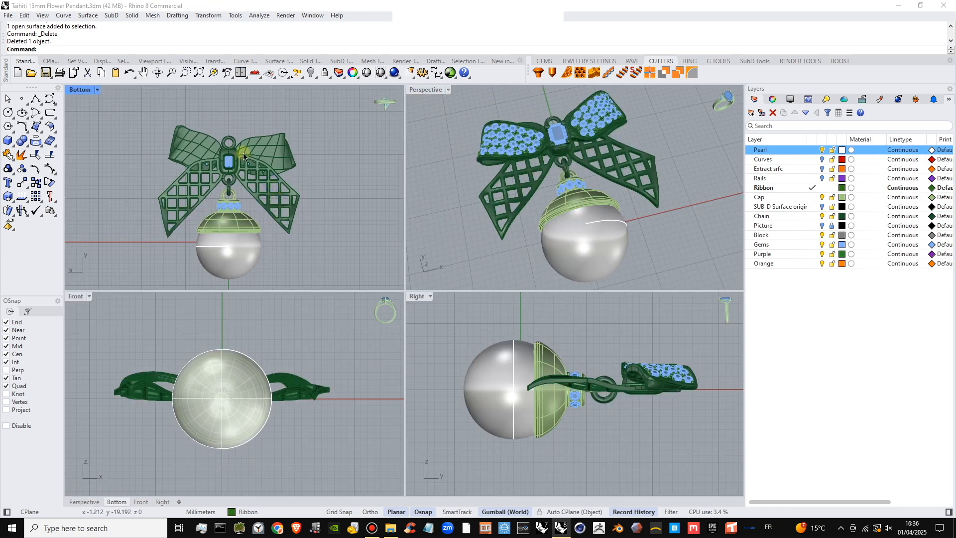
pyautogui.click(97, 91)
pyautogui.moveTo(164, 324)
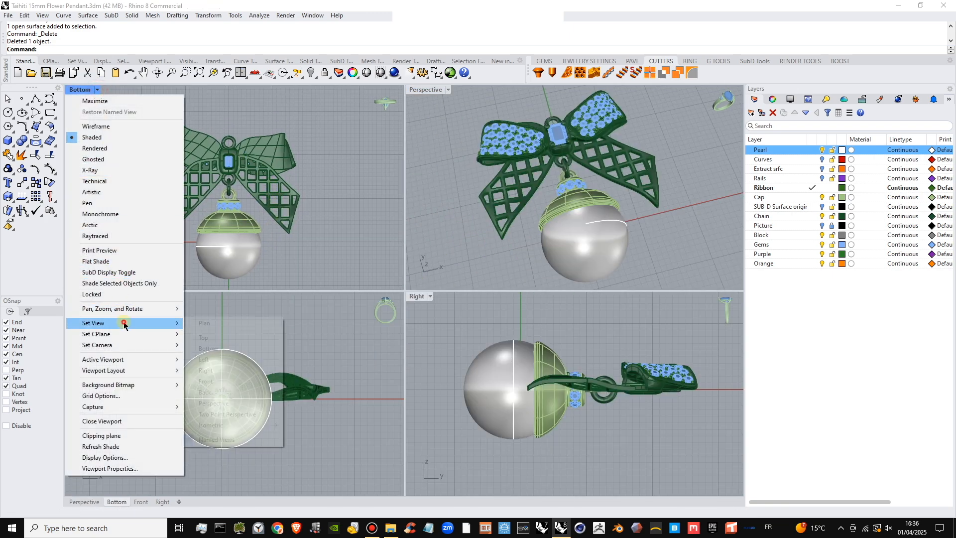
pyautogui.click(203, 337)
pyautogui.doubleClick(77, 90)
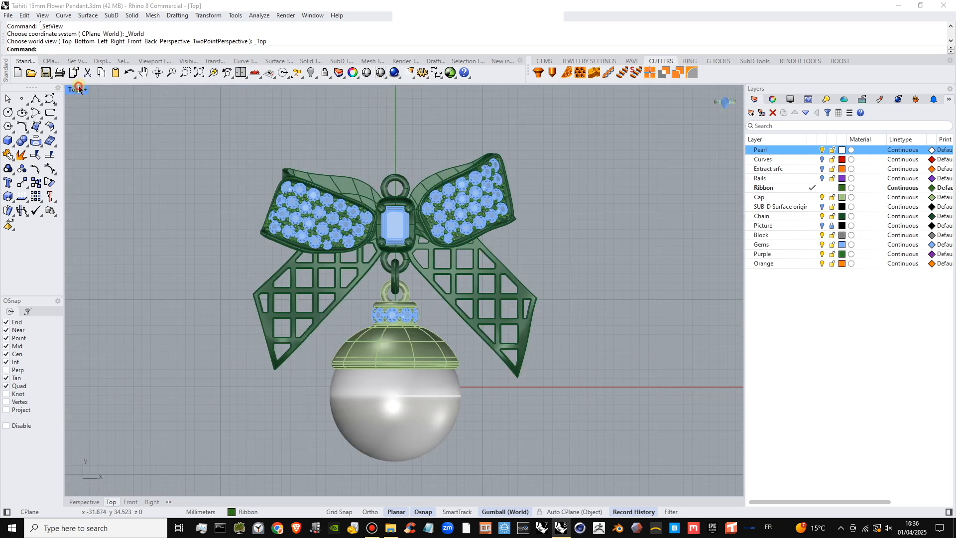
pyautogui.scroll(4, 398, 199)
pyautogui.scroll(-2, 394, 172)
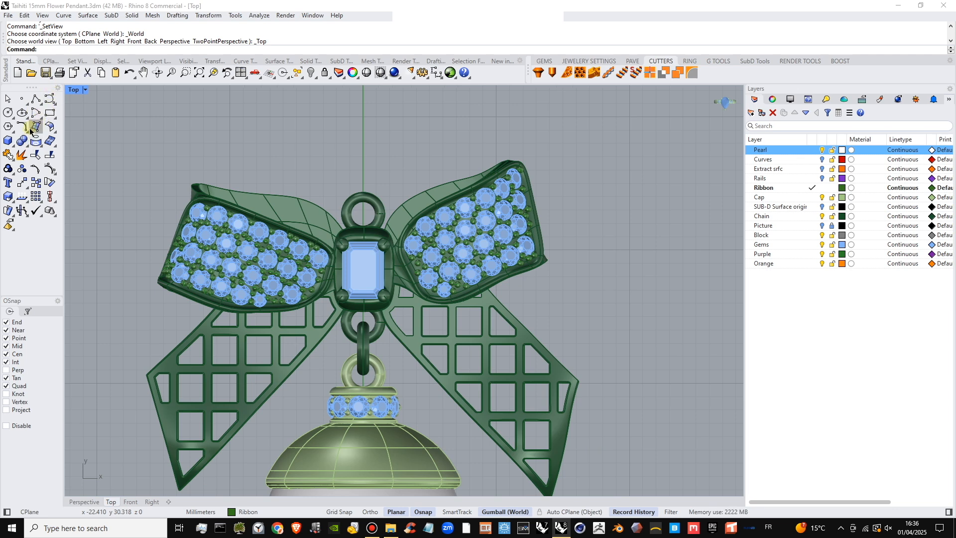
pyautogui.doubleClick(74, 90)
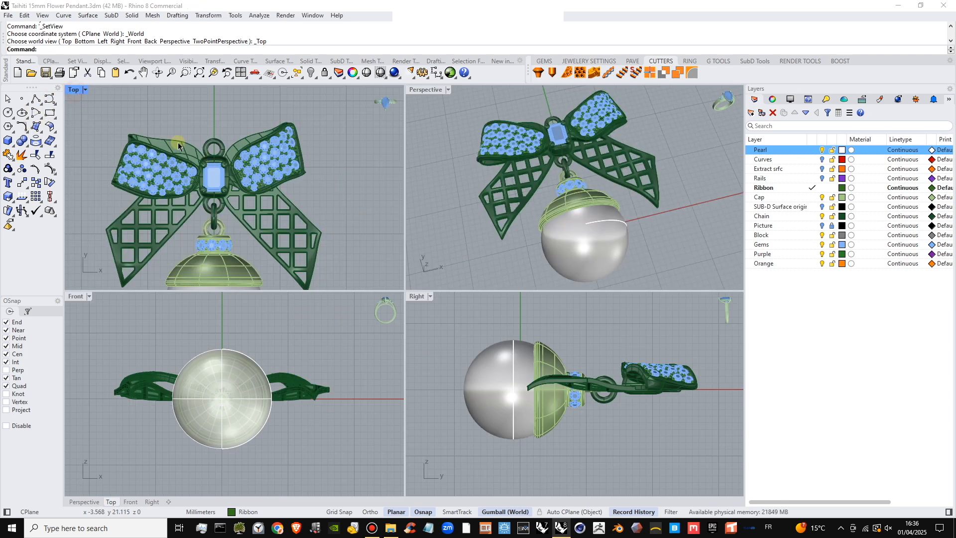
# - Draw an ellipse beyond the bow in the Right view, centred on the axis at 31, with semi-axes of about 3 mm and 2 mm
pyautogui.click(20, 114)
pyautogui.scroll(6, 604, 360)
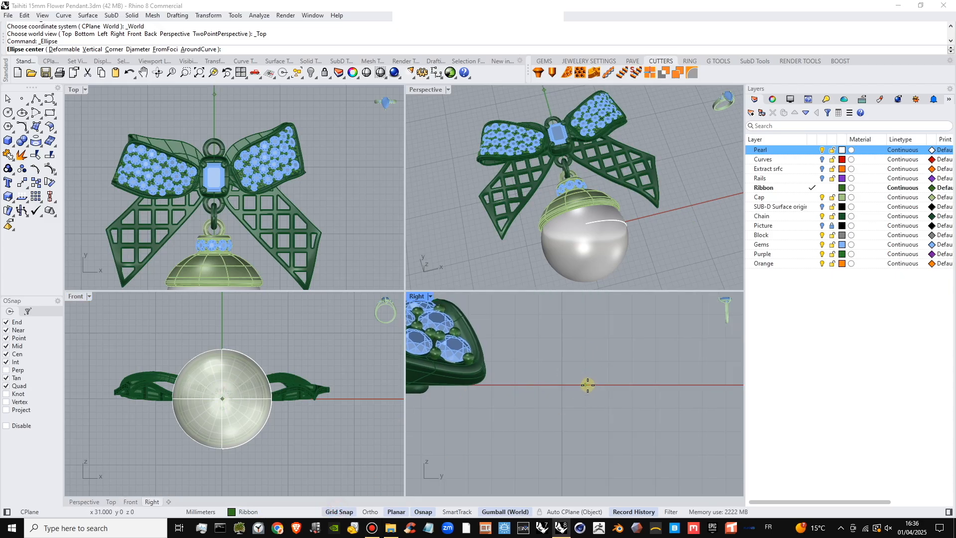
pyautogui.click(586, 384)
pyautogui.click(656, 384)
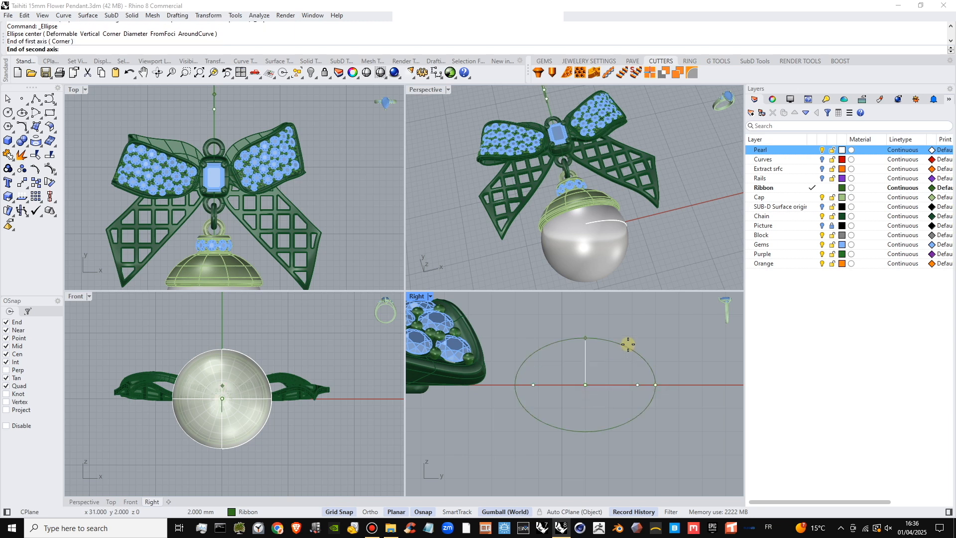
pyautogui.click(634, 350)
# - Show the Curves layer and move the new ellipse onto it
pyautogui.click(764, 159)
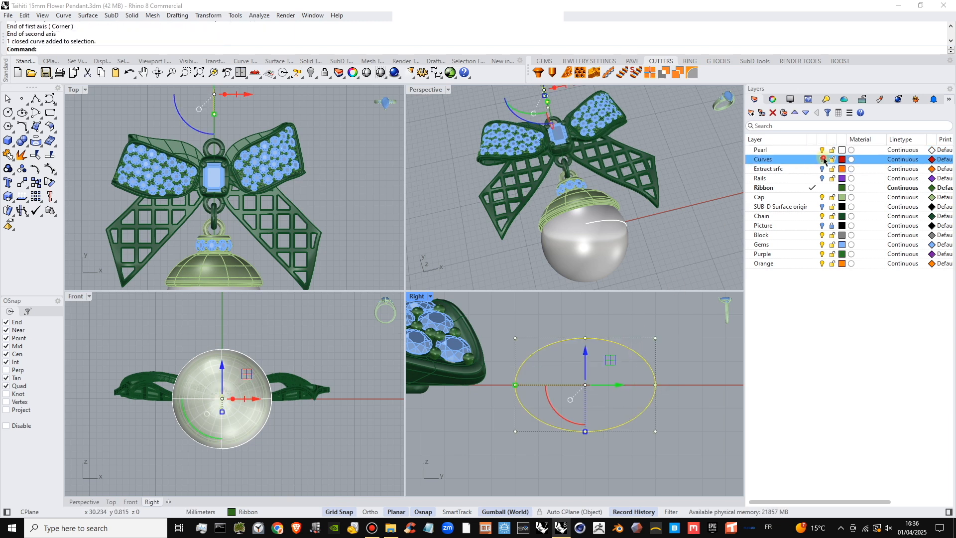
pyautogui.rightClick(804, 160)
pyautogui.click(851, 203)
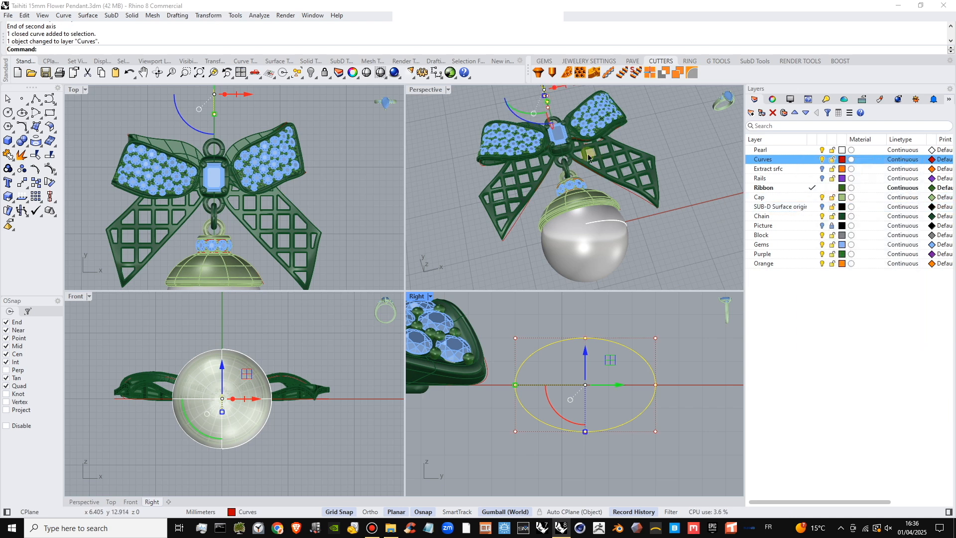
# - Move the ellipse about 5 mm along the Y axis so it passes through the bow's upper ring, and turn Grid Snap off
pyautogui.moveTo(553, 157); pyautogui.dragTo(600, 192, button='right')
pyautogui.scroll(5, 499, 227)
pyautogui.moveTo(508, 229); pyautogui.dragTo(537, 235, button='right')
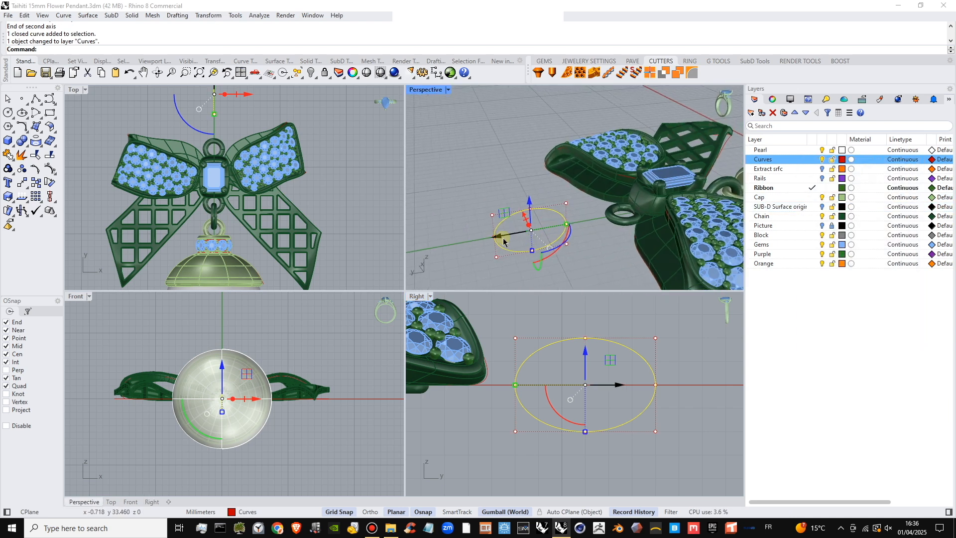
pyautogui.moveTo(506, 235); pyautogui.dragTo(563, 230)
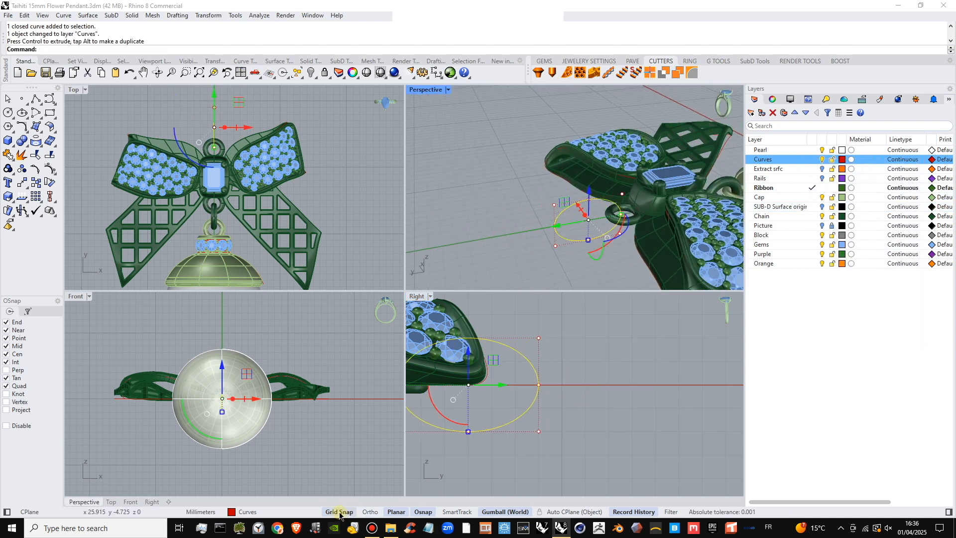
pyautogui.keyDown('shift'); pyautogui.moveTo(531, 275); pyautogui.dragTo(508, 280, button='right'); pyautogui.keyUp('shift')
pyautogui.click(603, 260)
pyautogui.scroll(2, 576, 234)
pyautogui.moveTo(576, 235); pyautogui.dragTo(570, 213, button='right')
pyautogui.scroll(3, 571, 230)
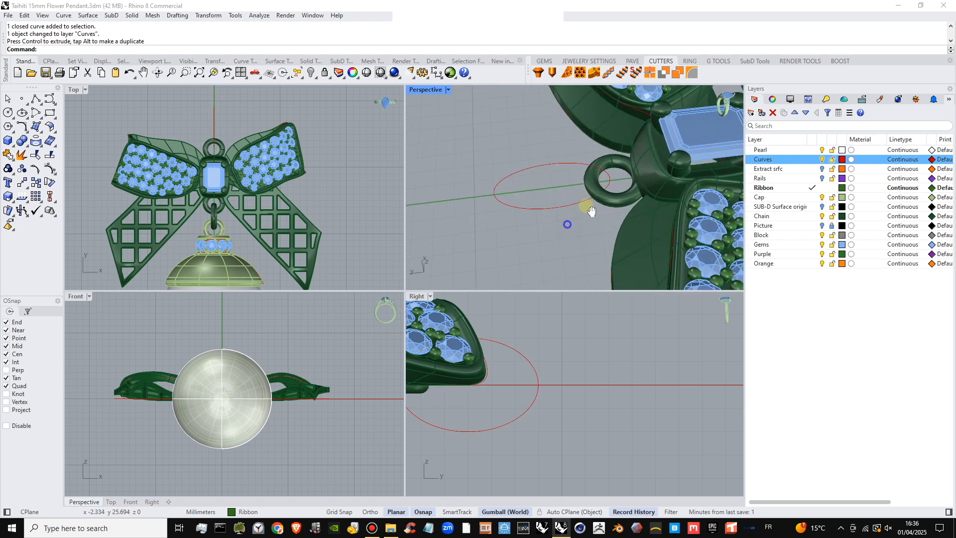
pyautogui.click(221, 126)
pyautogui.scroll(5, 200, 132)
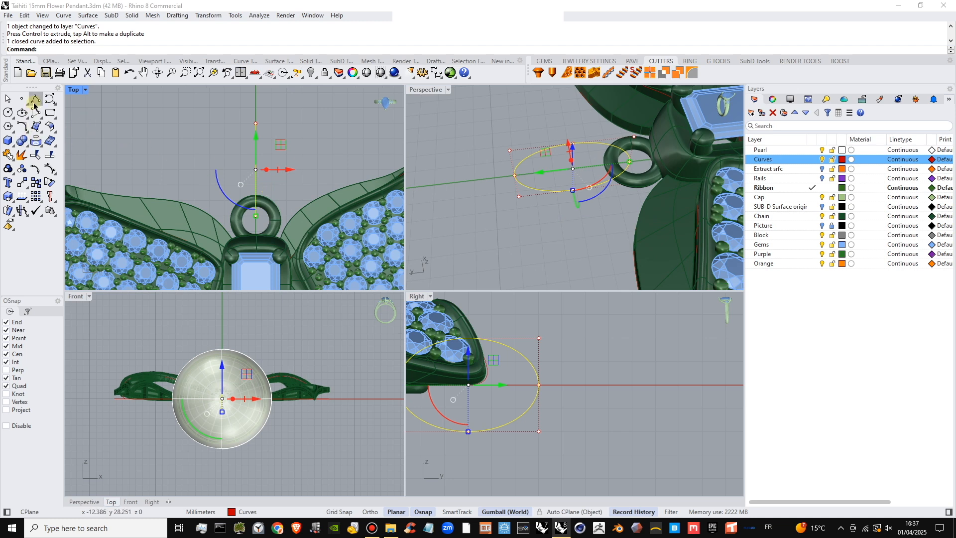
pyautogui.click(23, 113)
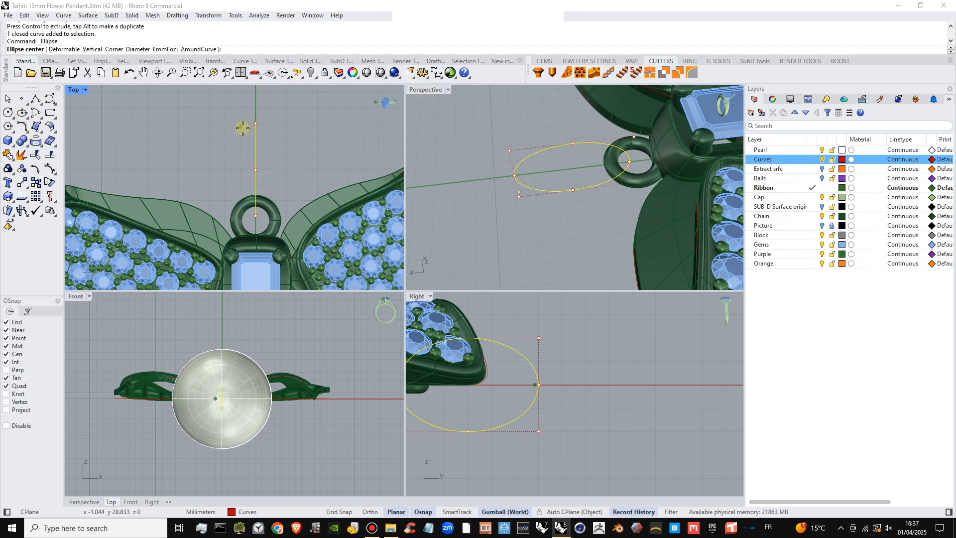
pyautogui.click(49, 112)
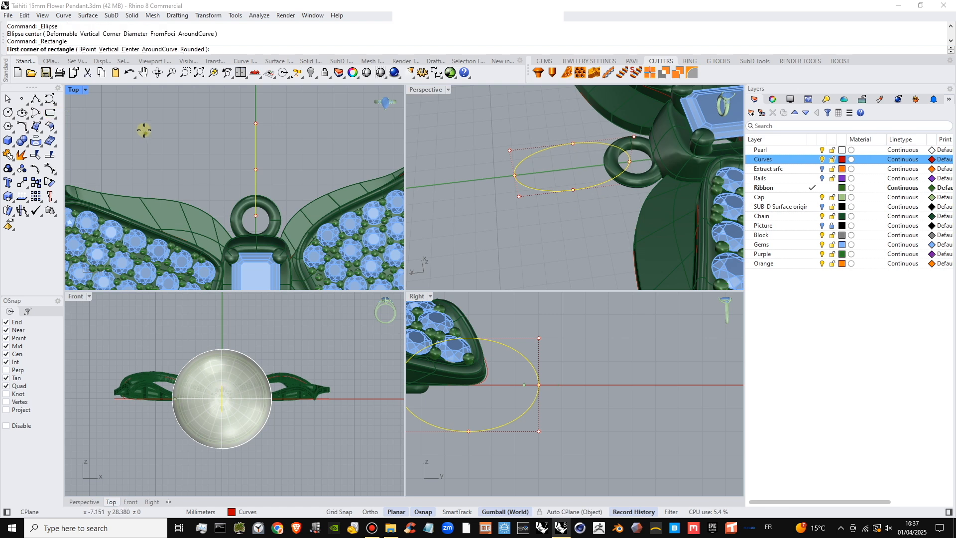
pyautogui.click(255, 122)
pyautogui.press('Escape')
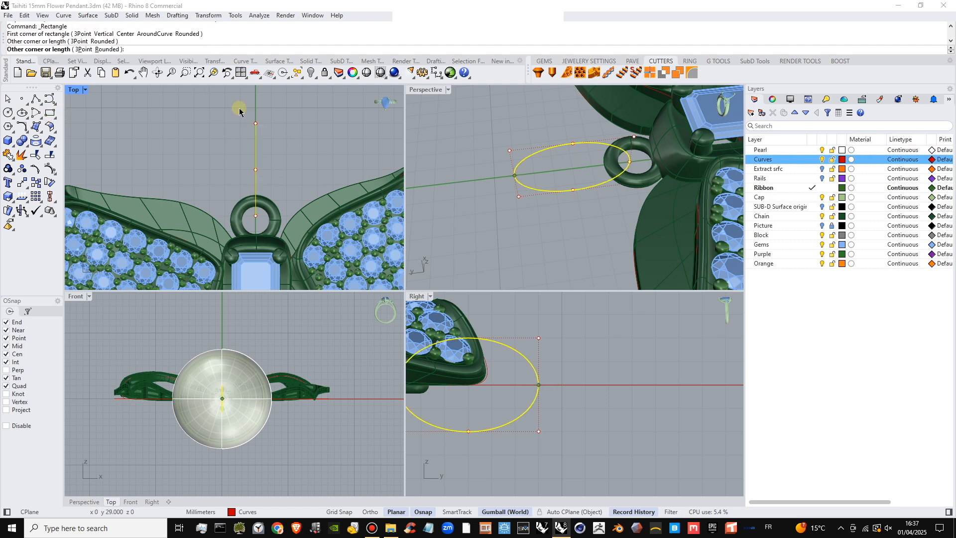
pyautogui.write('<')
pyautogui.press('Return')
pyautogui.click(220, 105)
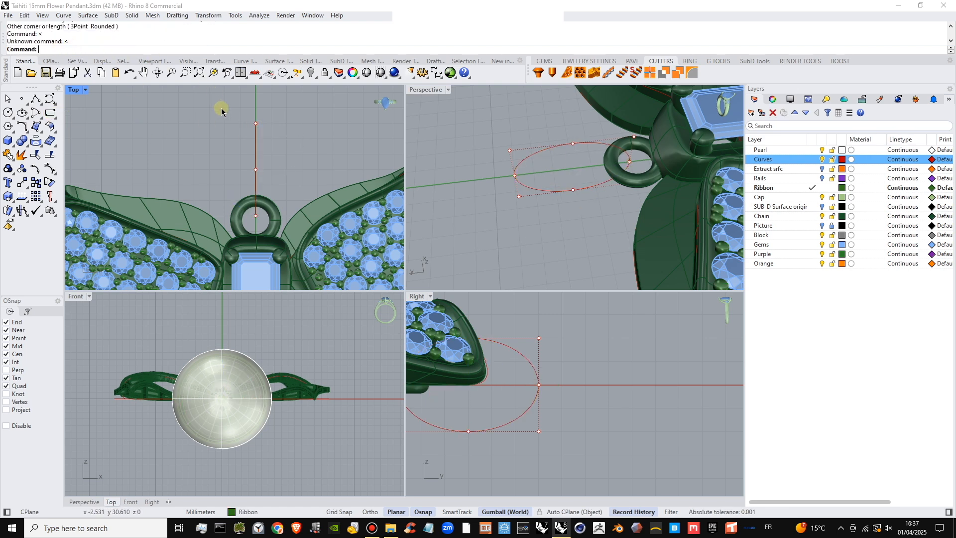
# - Make Curves current and draw a rectangle about 3.7 by 1.5 mm in the Top view, centred on the ellipse's far end
pyautogui.rightClick(219, 105)
pyautogui.click(127, 49)
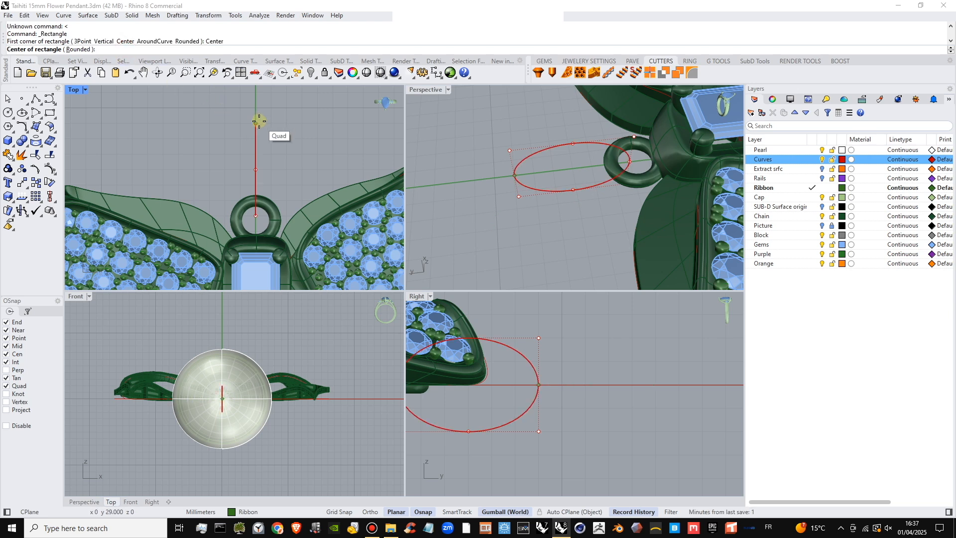
pyautogui.click(812, 159)
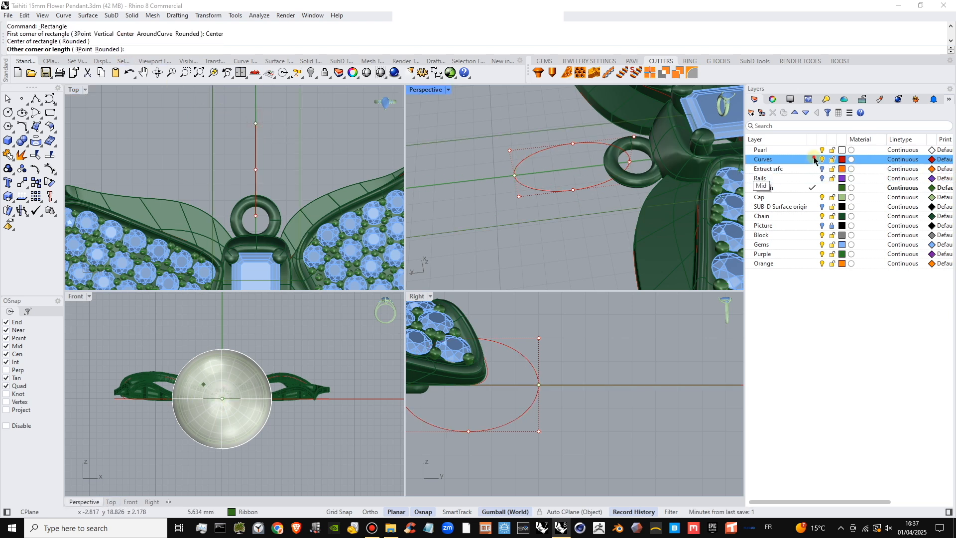
pyautogui.click(256, 122)
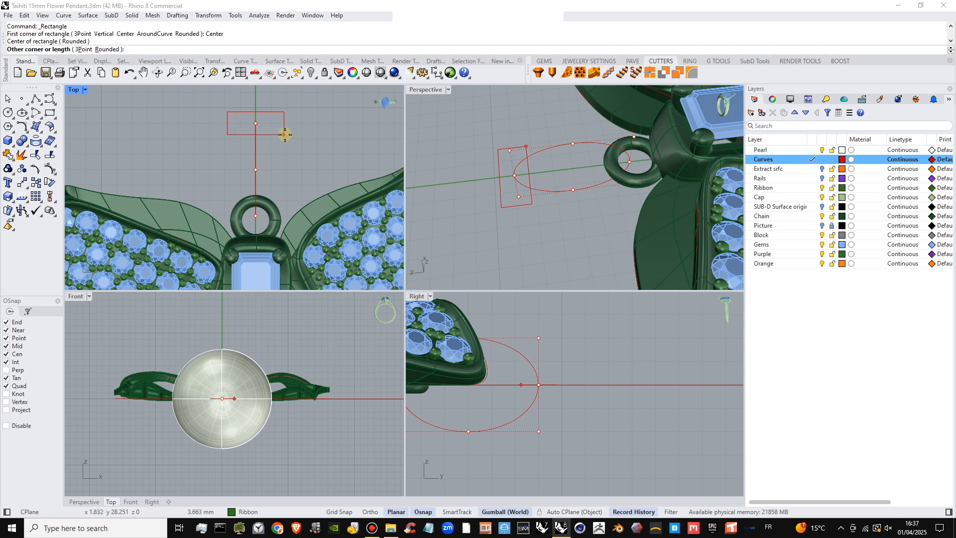
pyautogui.click(285, 134)
# - Scale the rectangle slightly along the Y axis
pyautogui.scroll(-3, 284, 135)
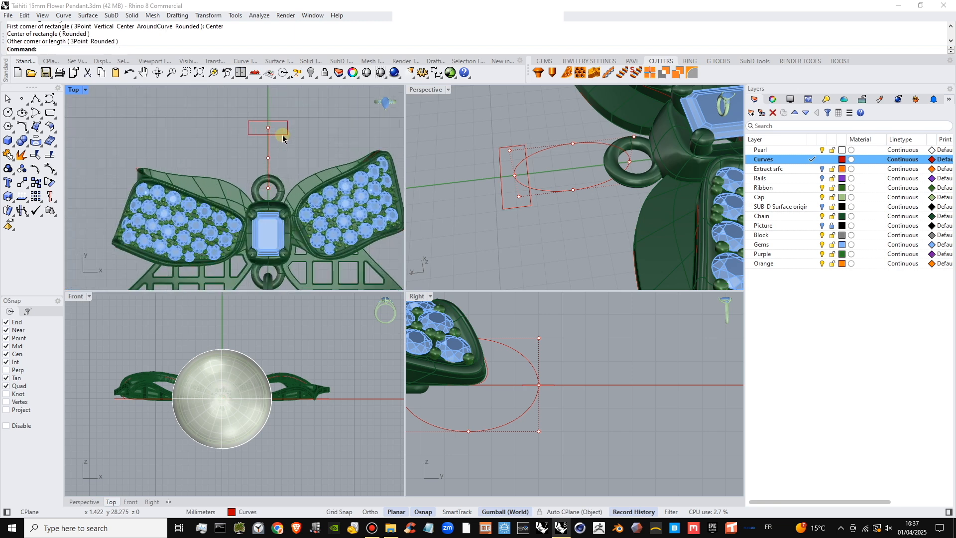
pyautogui.scroll(3, 283, 138)
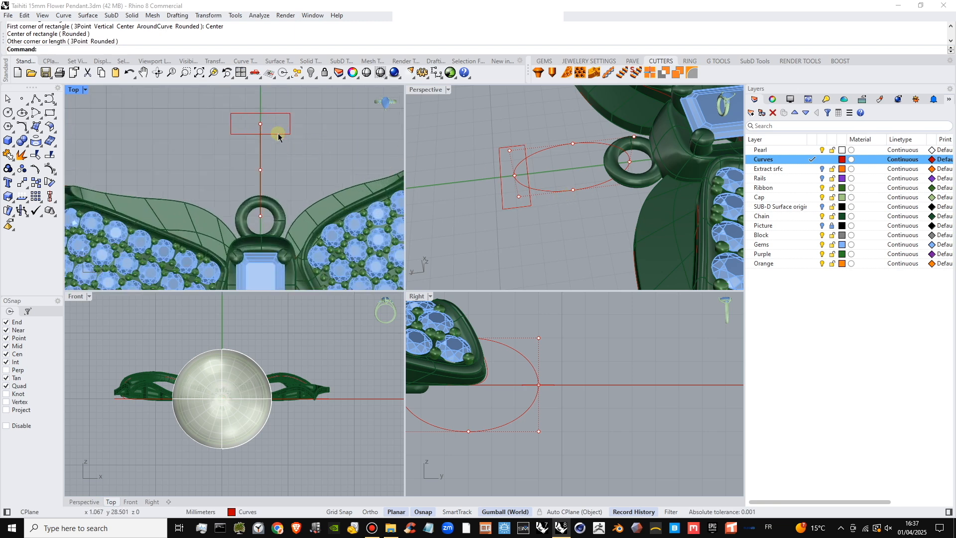
pyautogui.scroll(4, 278, 133)
pyautogui.click(278, 107)
pyautogui.moveTo(251, 138); pyautogui.dragTo(253, 141)
pyautogui.moveTo(498, 239); pyautogui.dragTo(497, 173, button='right')
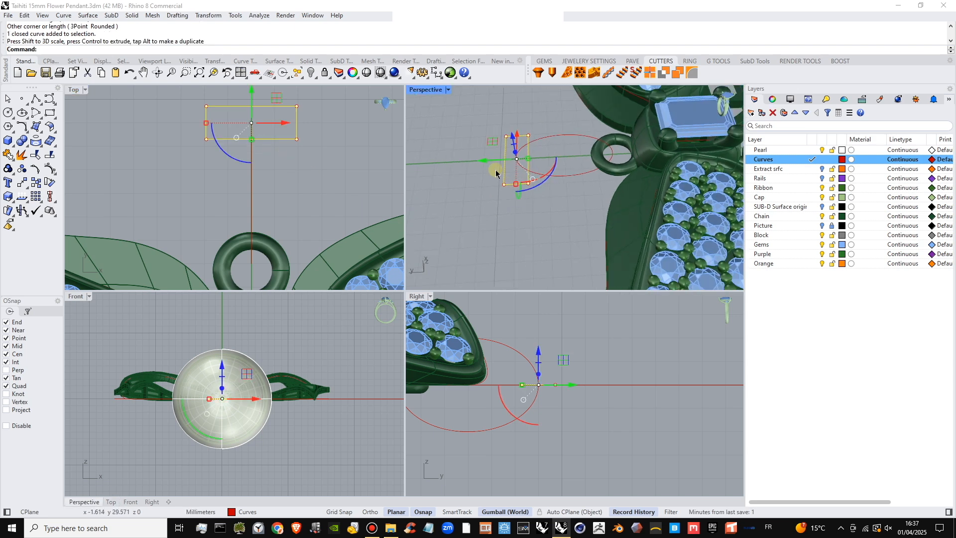
# - Sweep the rectangle along the ellipse with Sweep1 on the Chain layer, placing the seam mid-edge and using Freeform frames with unchanged cross sections
pyautogui.click(42, 133)
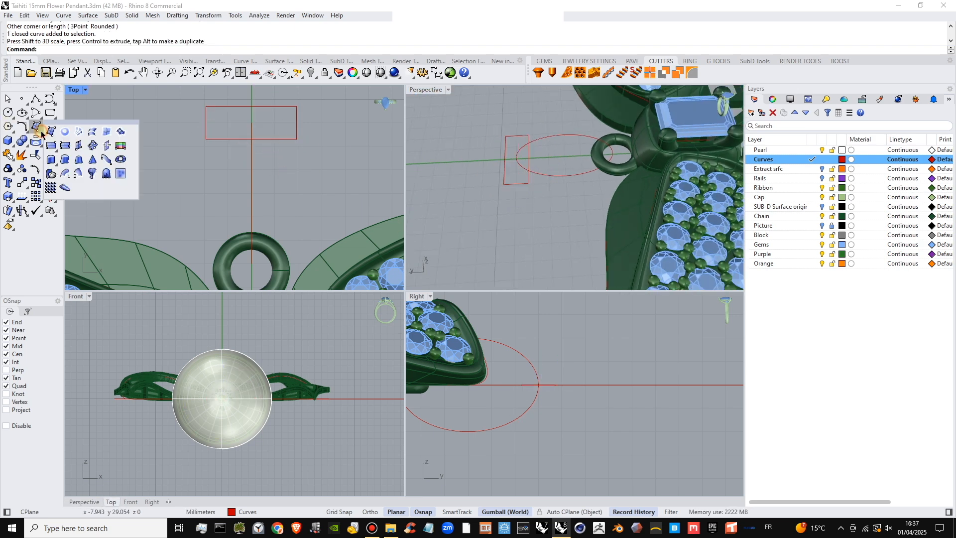
pyautogui.click(67, 174)
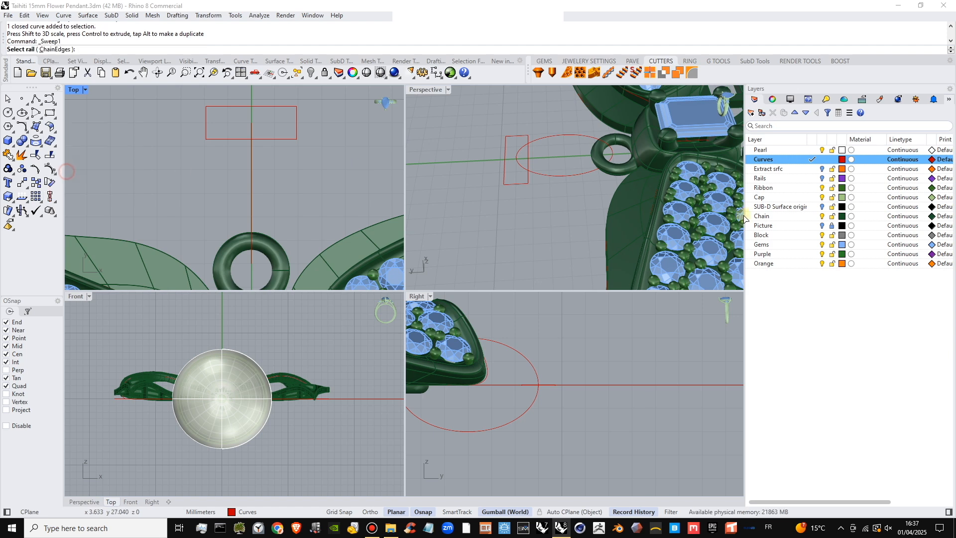
pyautogui.click(814, 218)
pyautogui.click(548, 178)
pyautogui.click(518, 190)
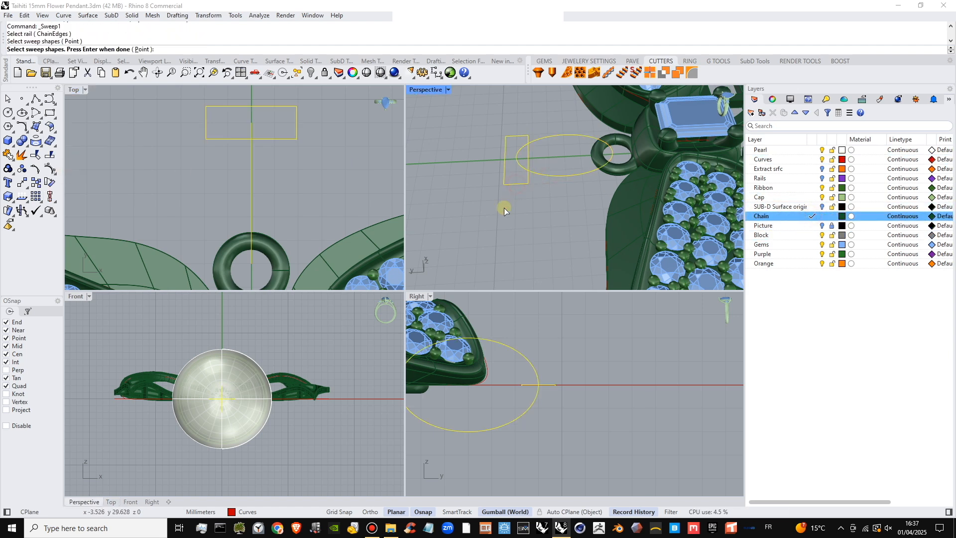
pyautogui.press('Return')
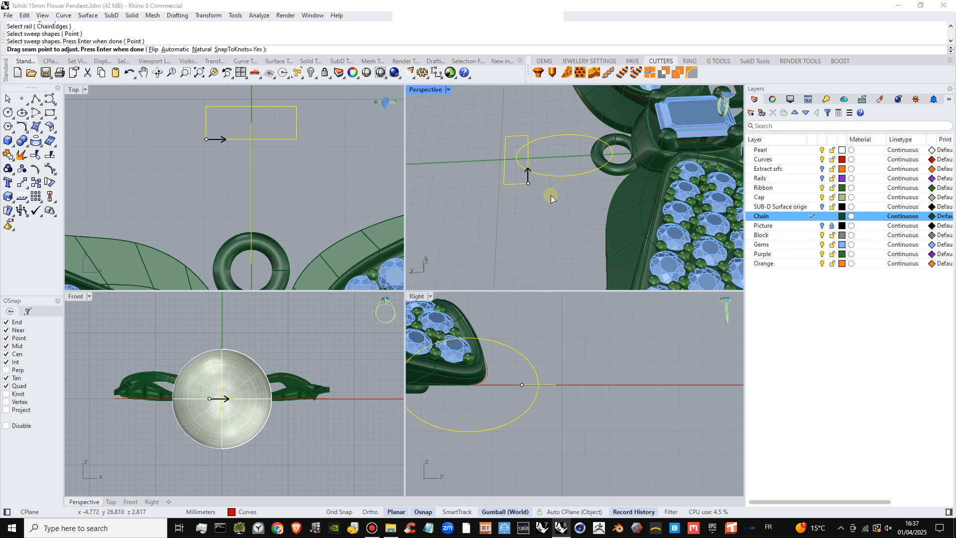
pyautogui.click(252, 140)
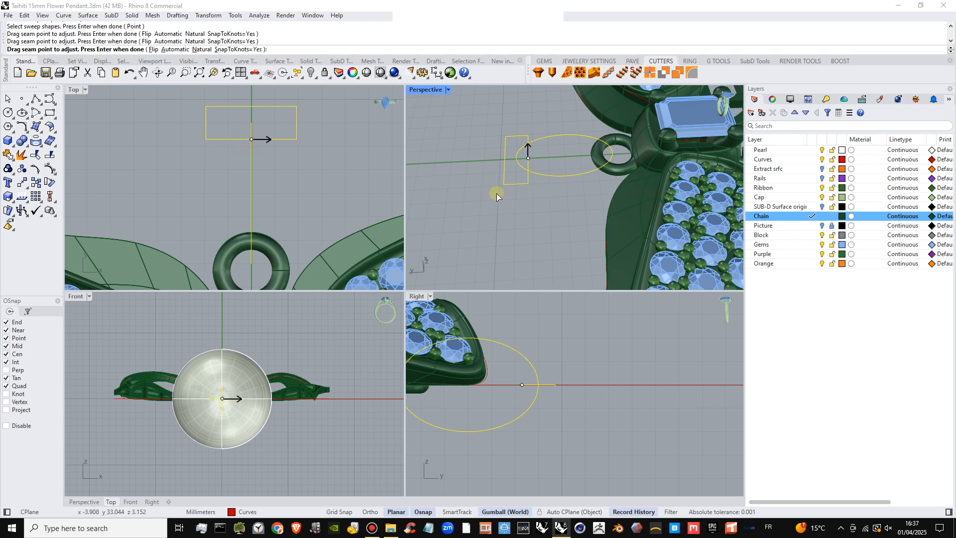
pyautogui.press('Return')
pyautogui.click(537, 214)
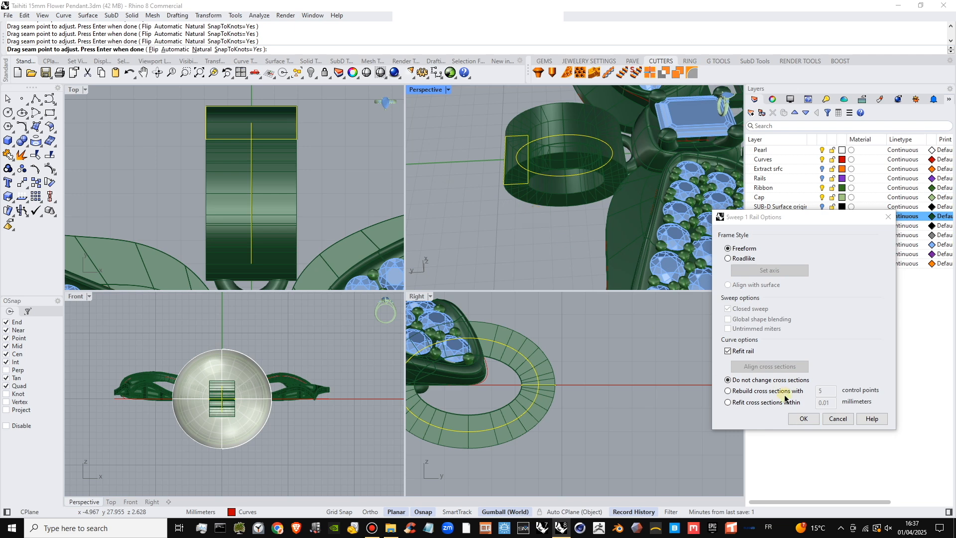
pyautogui.click(804, 418)
# - Apply Cage Edit to the swept oval bail, using its bounding box in World coordinates as the control cage
pyautogui.moveTo(573, 182); pyautogui.dragTo(595, 144, button='right')
pyautogui.click(596, 144)
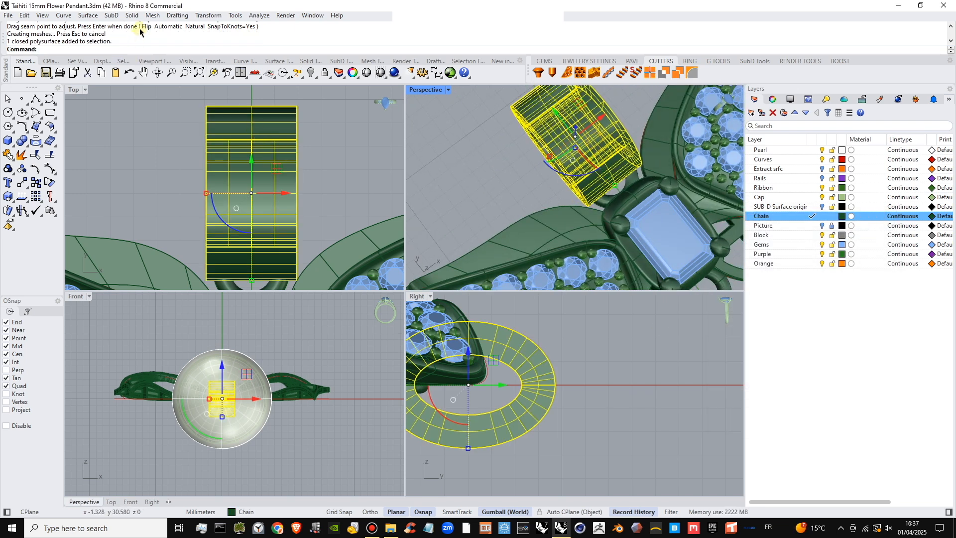
pyautogui.click(152, 16)
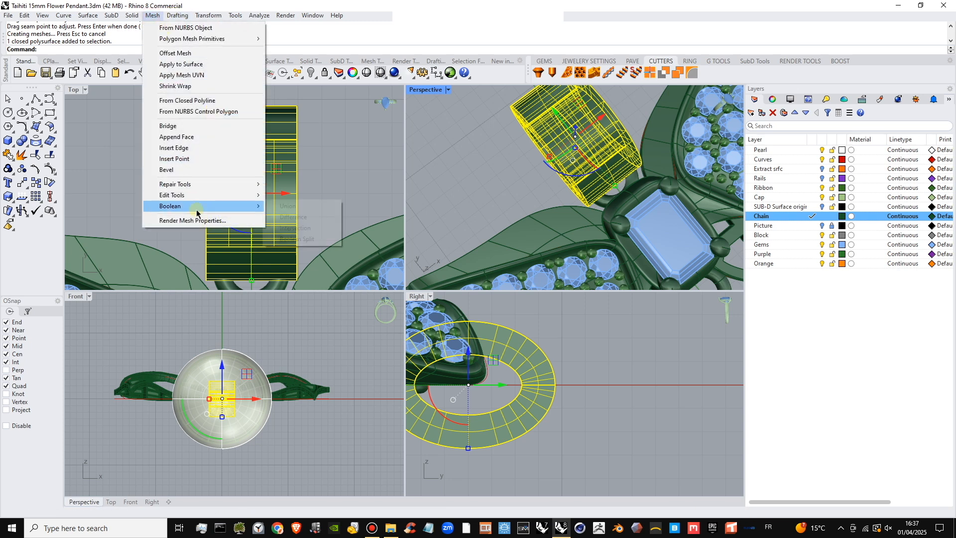
pyautogui.moveTo(208, 16)
pyautogui.moveTo(243, 279)
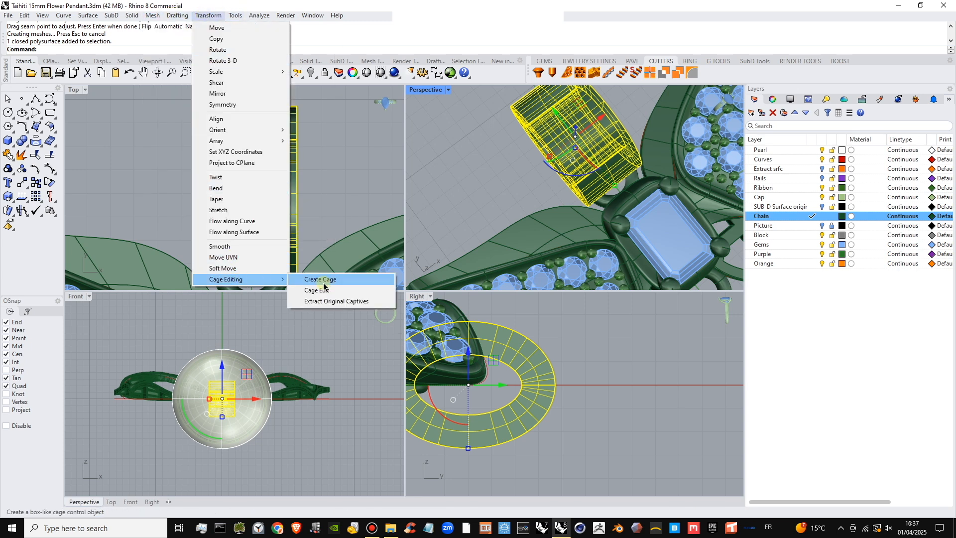
pyautogui.click(324, 290)
pyautogui.click(100, 49)
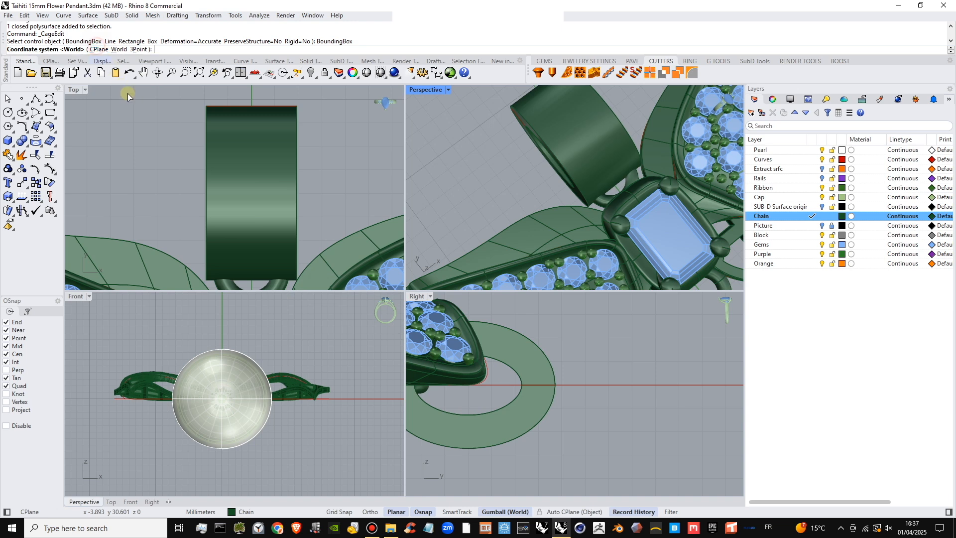
pyautogui.rightClick(168, 147)
# - Set the cage's X, Y and Z point counts to 3 and apply the deformation to the Global region
pyautogui.click(73, 49)
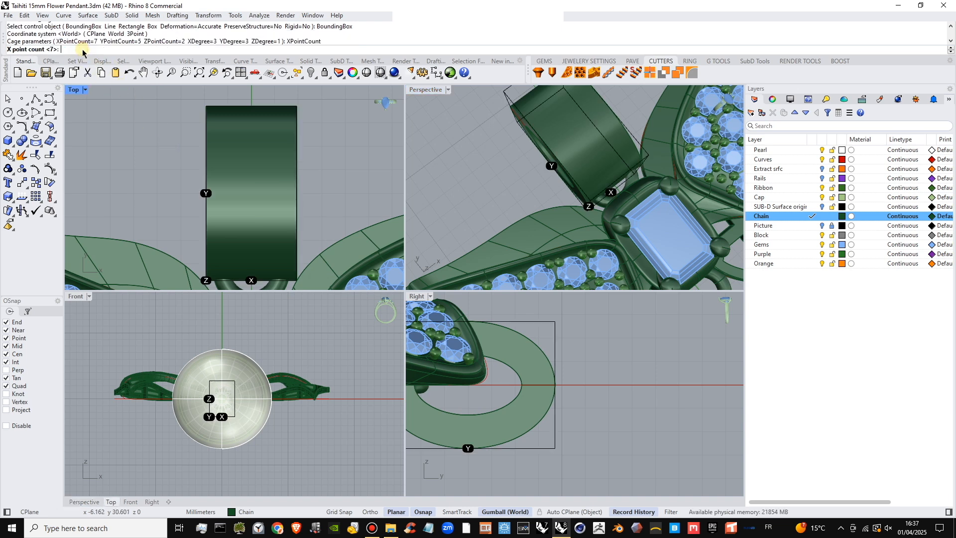
pyautogui.rightClick(115, 132)
pyautogui.click(118, 49)
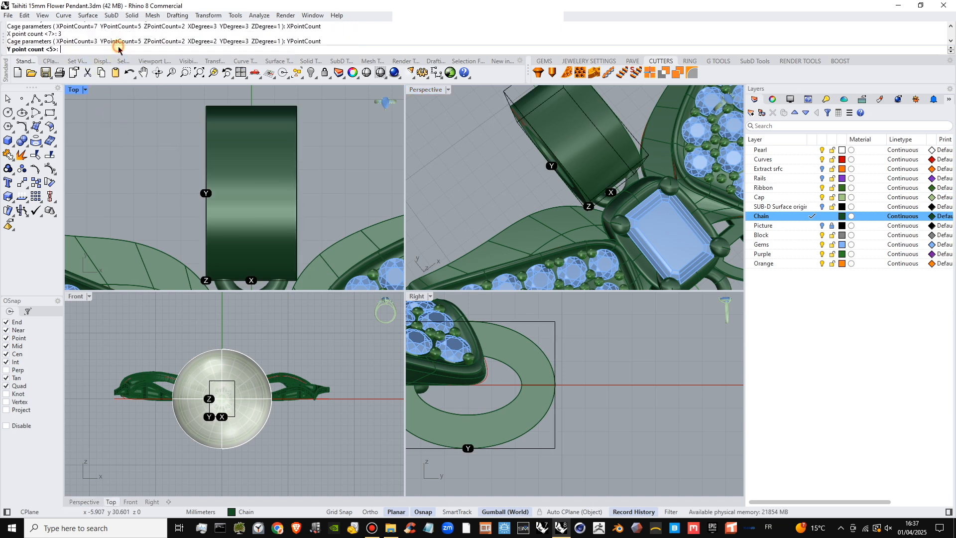
pyautogui.write('3')
pyautogui.press('Return')
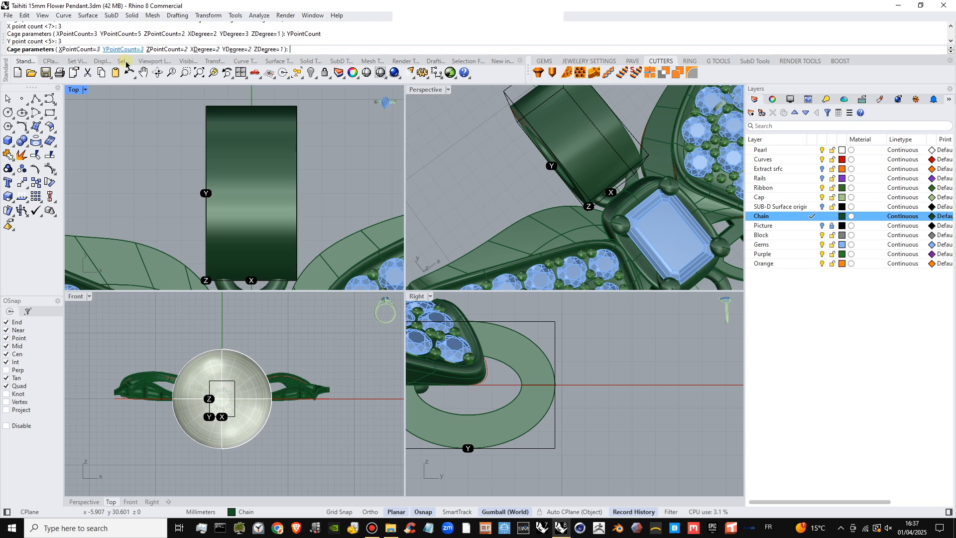
pyautogui.click(160, 50)
pyautogui.write('3')
pyautogui.press('Return')
pyautogui.rightClick(160, 143)
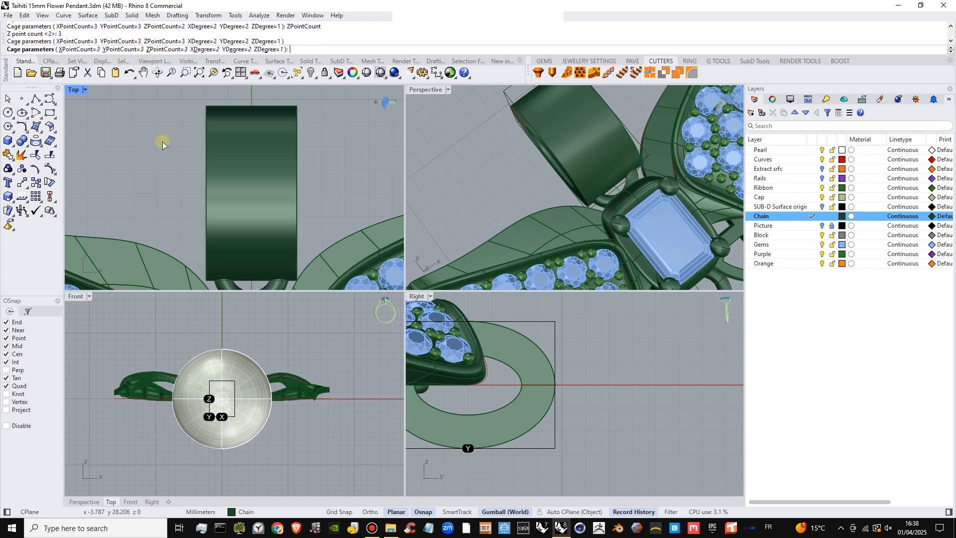
pyautogui.rightClick(177, 152)
# - Taper the bail towards the bow's ring by scaling the cage points at that end inward along the X axis
pyautogui.scroll(-3, 180, 149)
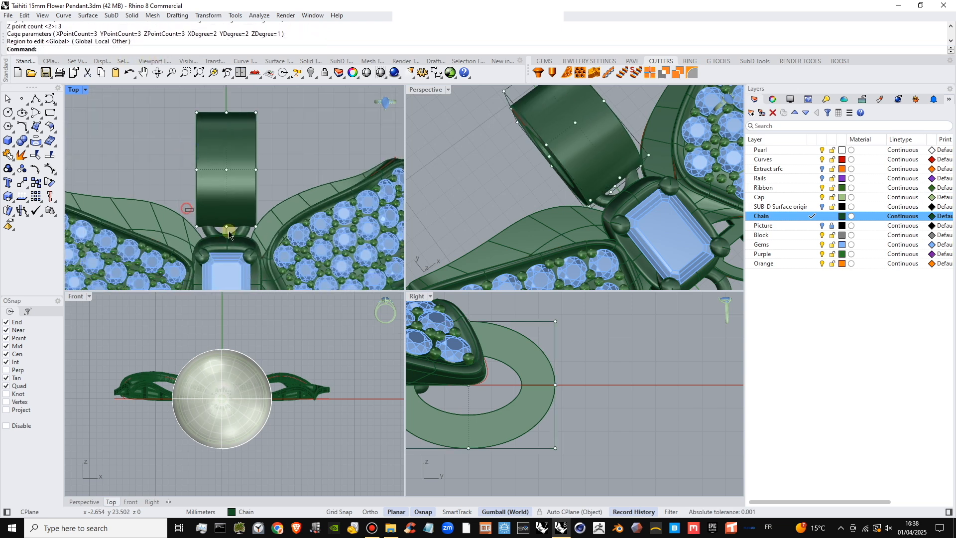
pyautogui.moveTo(229, 231); pyautogui.dragTo(264, 235)
pyautogui.moveTo(197, 228); pyautogui.dragTo(218, 232)
pyautogui.click(485, 290)
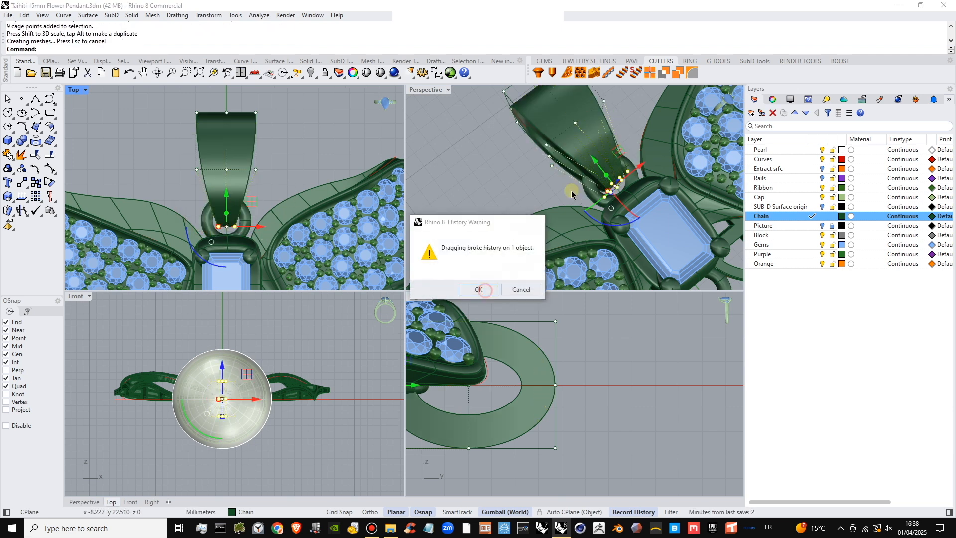
pyautogui.moveTo(572, 195); pyautogui.dragTo(643, 197, button='right')
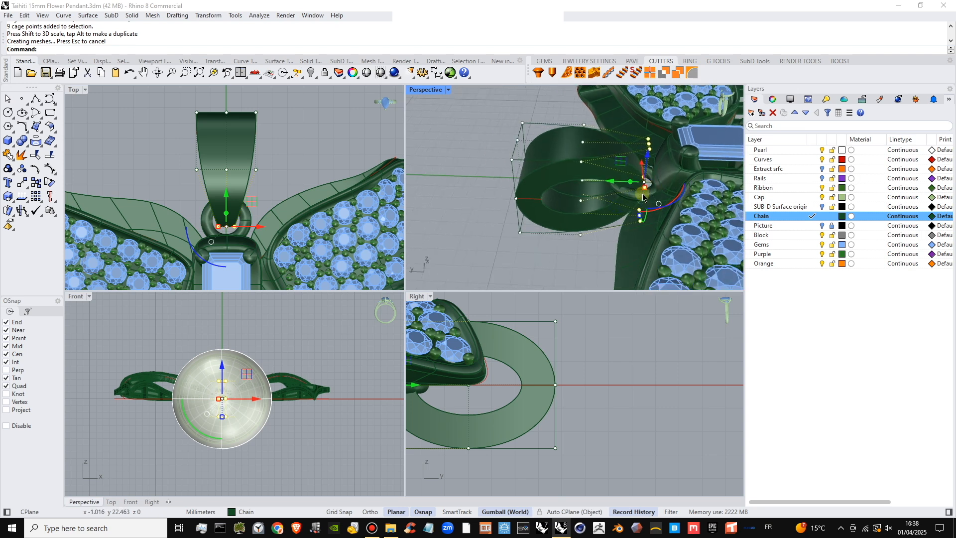
# - Delete the control cage surrounding the tapered oval bail
pyautogui.scroll(5, 617, 198)
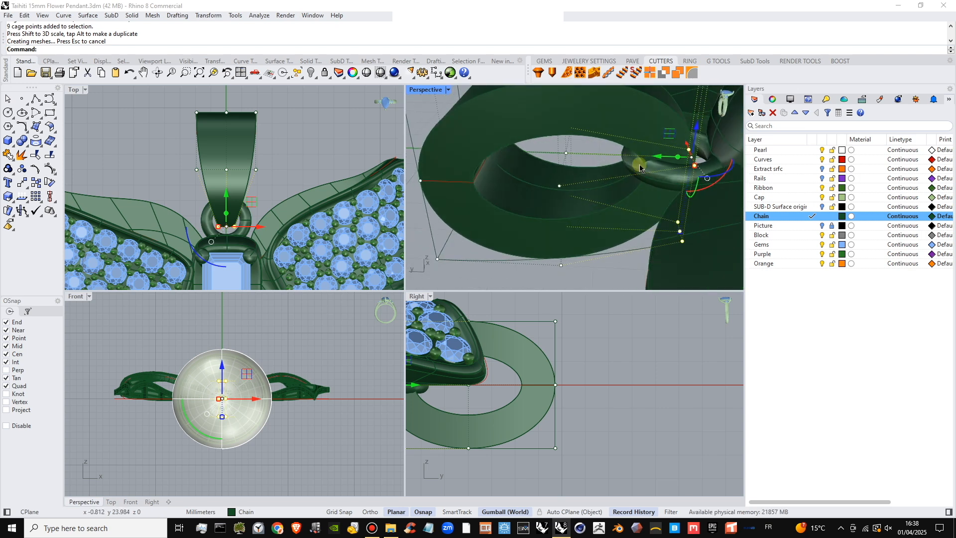
pyautogui.moveTo(624, 179); pyautogui.dragTo(616, 204, button='right')
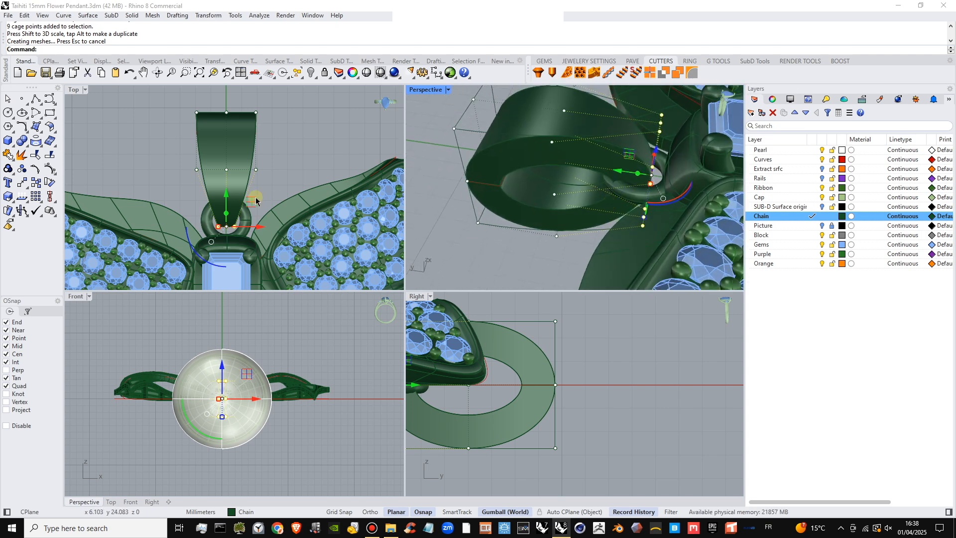
pyautogui.click(278, 146)
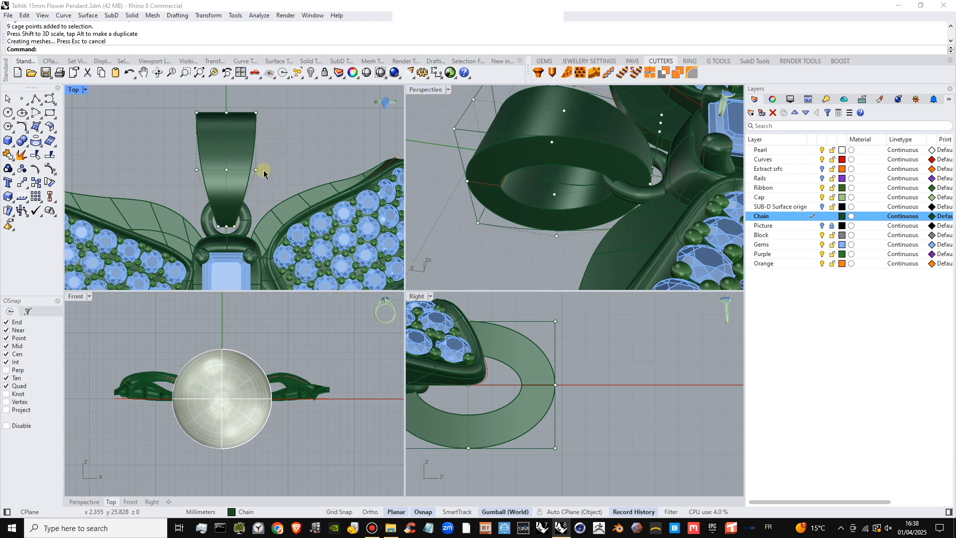
pyautogui.scroll(-3, 603, 173)
pyautogui.moveTo(602, 175); pyautogui.dragTo(496, 218, button='right')
pyautogui.scroll(-9, 592, 159)
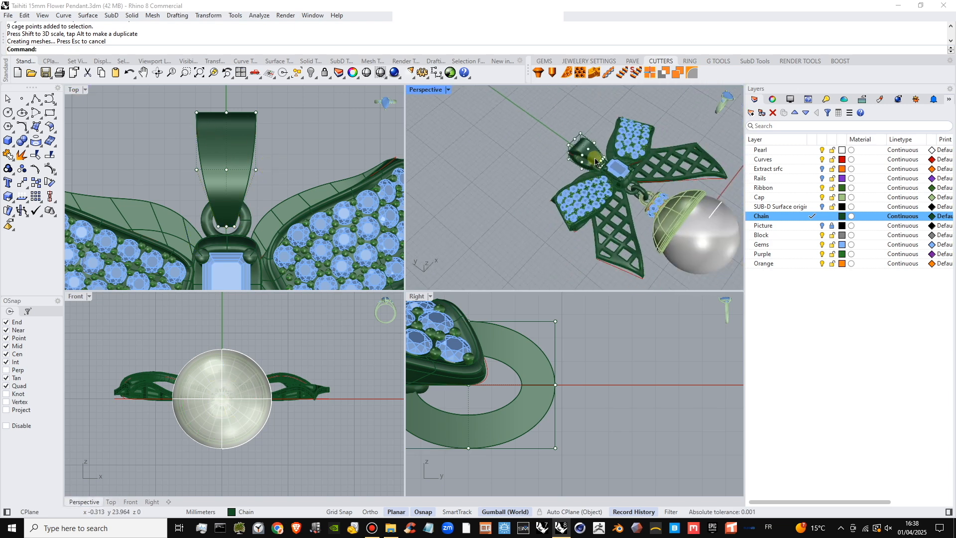
pyautogui.scroll(8, 585, 144)
pyautogui.click(523, 104)
pyautogui.press('Delete')
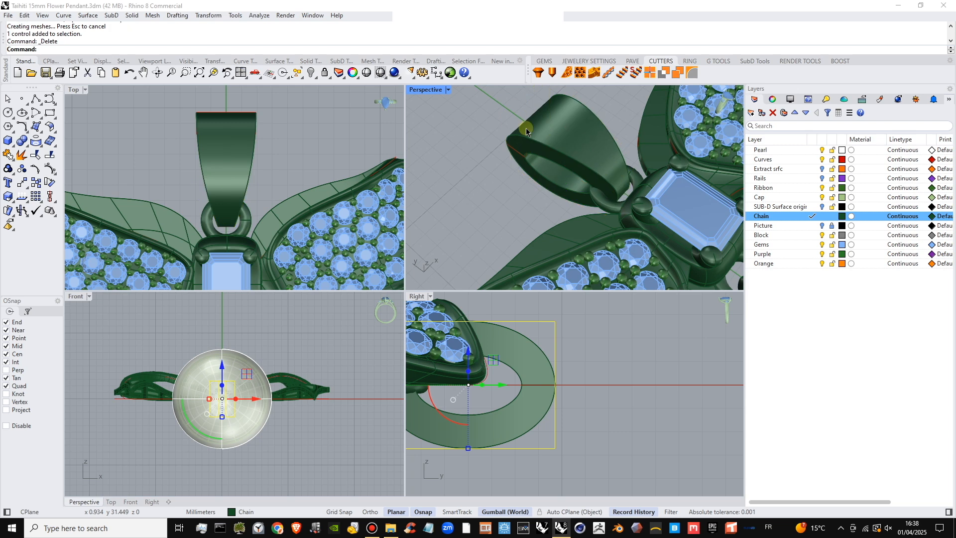
# - Check the tapered bail against the bow's ring and hide the Curves layer
pyautogui.click(539, 154)
pyautogui.scroll(4, 228, 172)
pyautogui.scroll(5, 220, 171)
pyautogui.moveTo(141, 163); pyautogui.dragTo(151, 163)
pyautogui.scroll(-3, 334, 217)
pyautogui.scroll(-2, 334, 218)
pyautogui.press('Escape')
pyautogui.moveTo(488, 187); pyautogui.dragTo(566, 206, button='right')
pyautogui.scroll(2, 566, 206)
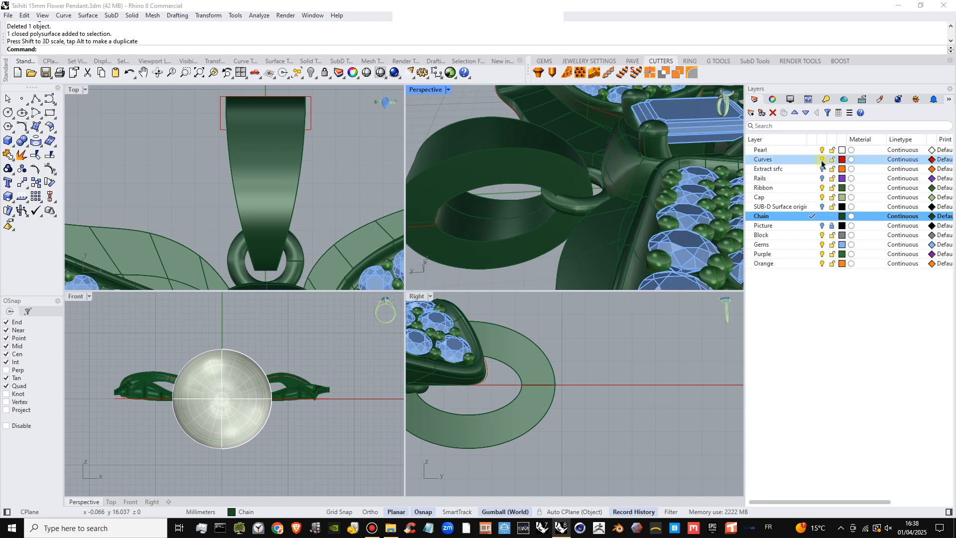
pyautogui.keyDown('shift'); pyautogui.moveTo(551, 195); pyautogui.dragTo(576, 181, button='right'); pyautogui.keyUp('shift')
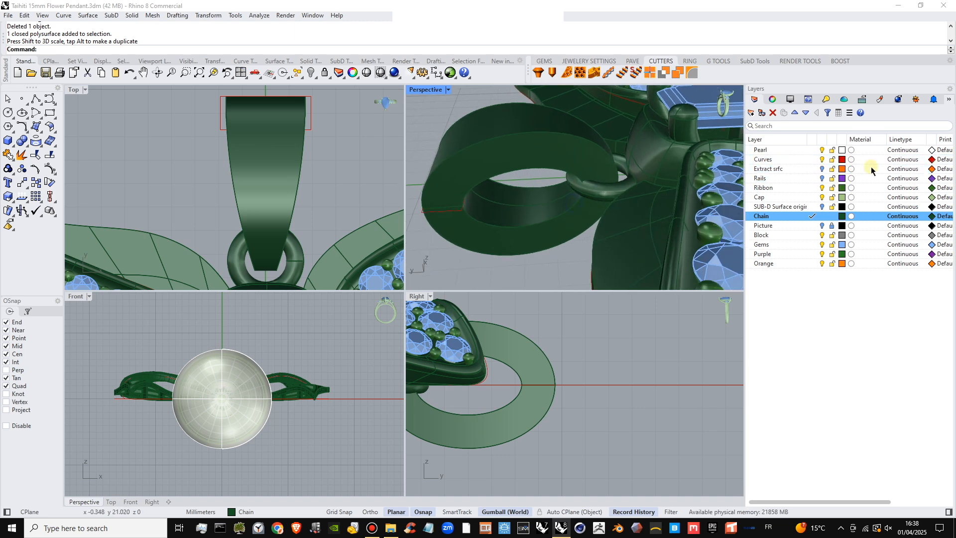
pyautogui.click(822, 158)
pyautogui.keyDown('shift'); pyautogui.moveTo(588, 177); pyautogui.dragTo(602, 169, button='right'); pyautogui.keyUp('shift')
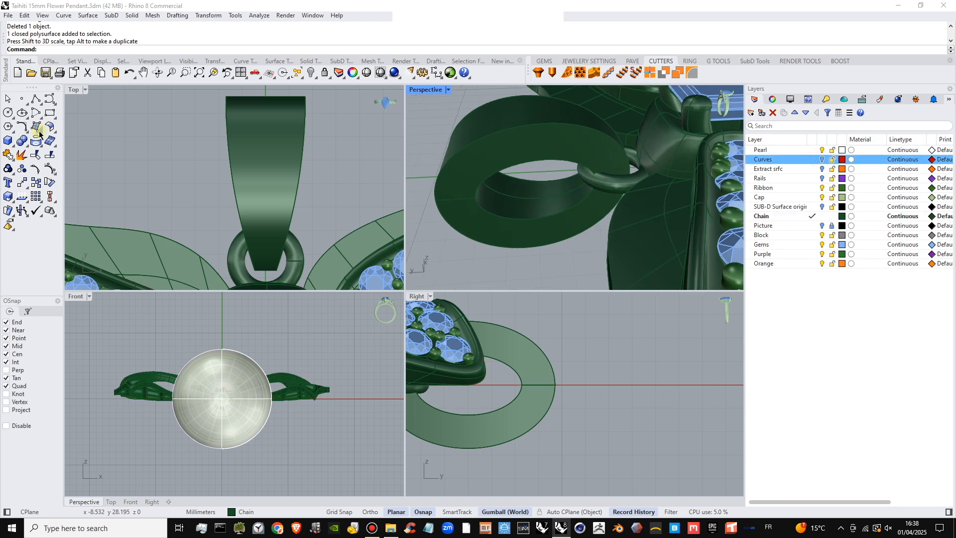
# - Start FilletEdge on the bail, choosing the inner and outer oval edges on both side faces
pyautogui.click(25, 145)
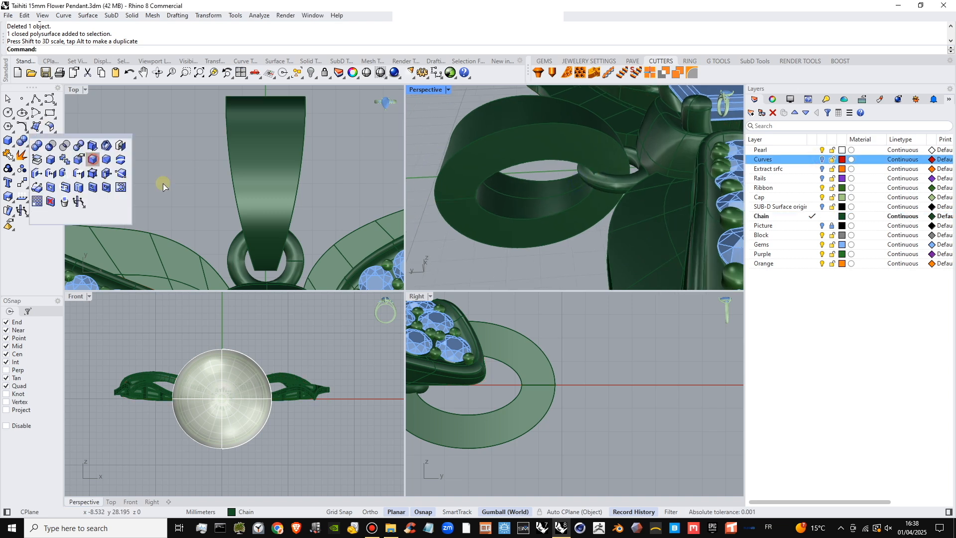
pyautogui.click(91, 160)
pyautogui.click(550, 192)
pyautogui.click(551, 197)
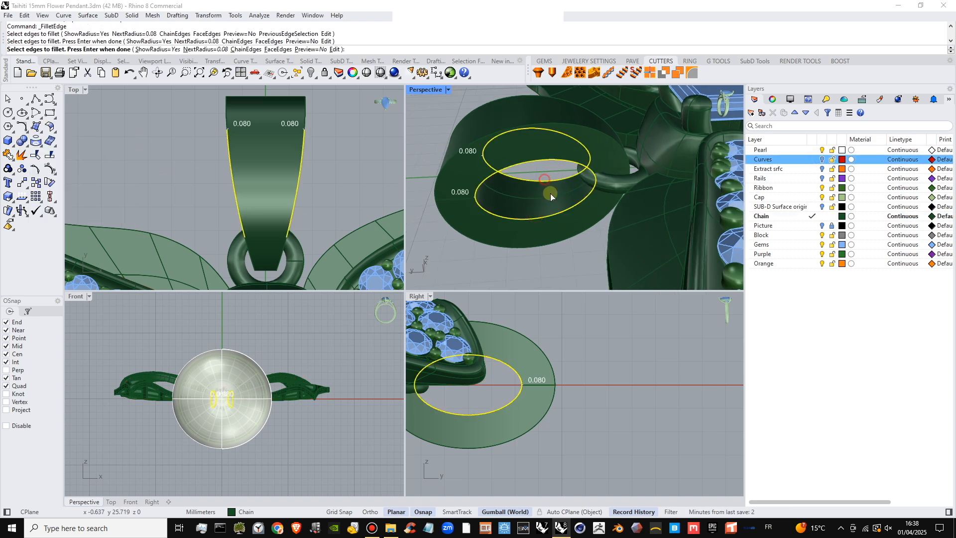
pyautogui.click(571, 242)
pyautogui.click(520, 96)
pyautogui.moveTo(545, 167); pyautogui.dragTo(567, 184, button='right')
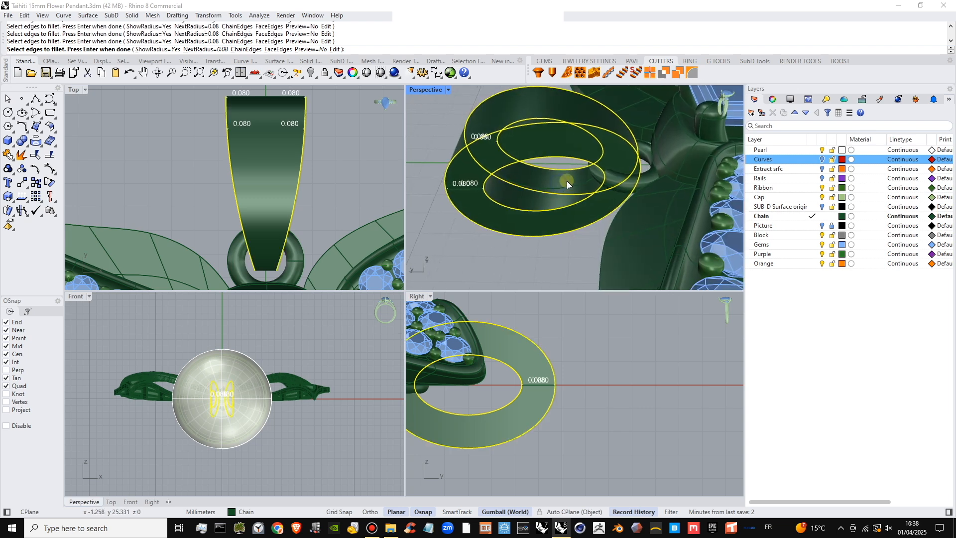
pyautogui.press('Return')
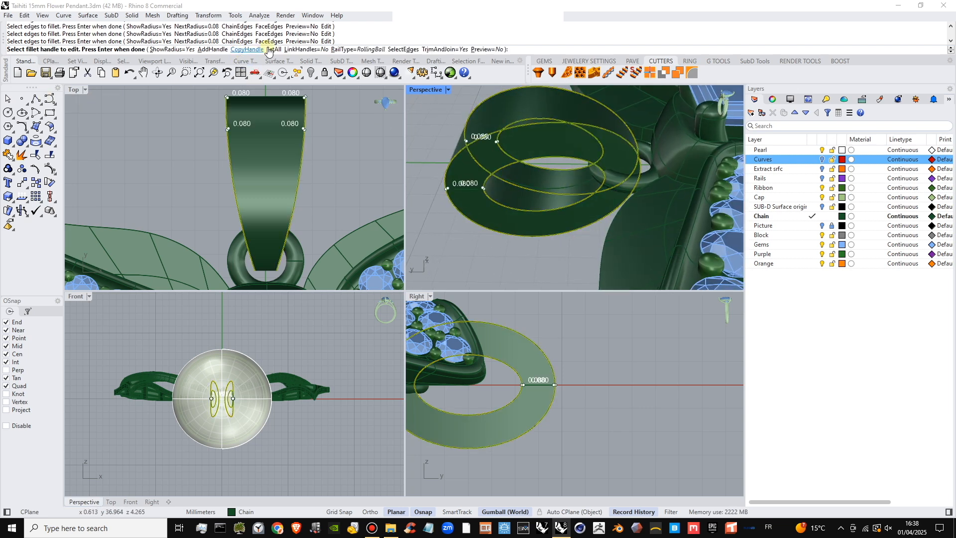
# - Try a radius of 0.5 and then 0.6 on all of the bail's fillet handles
pyautogui.click(277, 49)
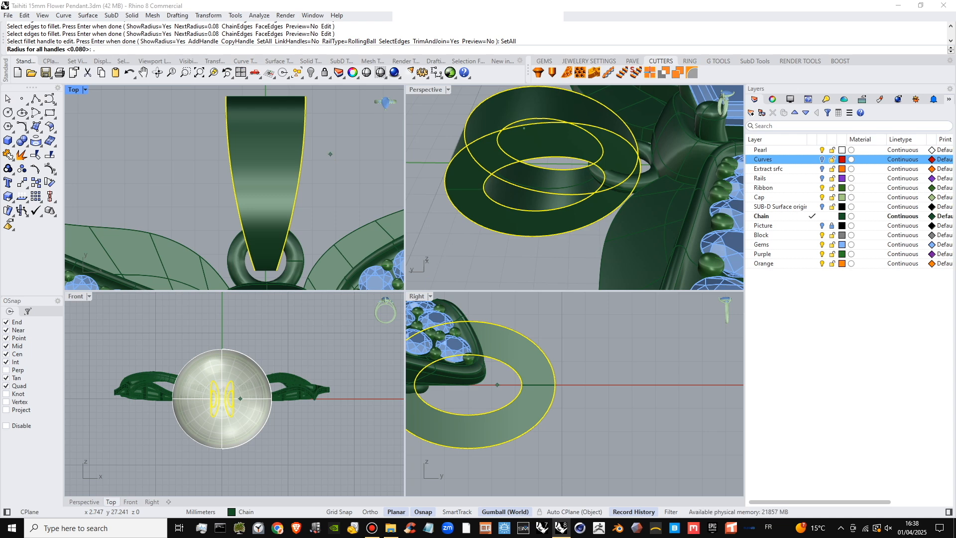
pyautogui.press('Return')
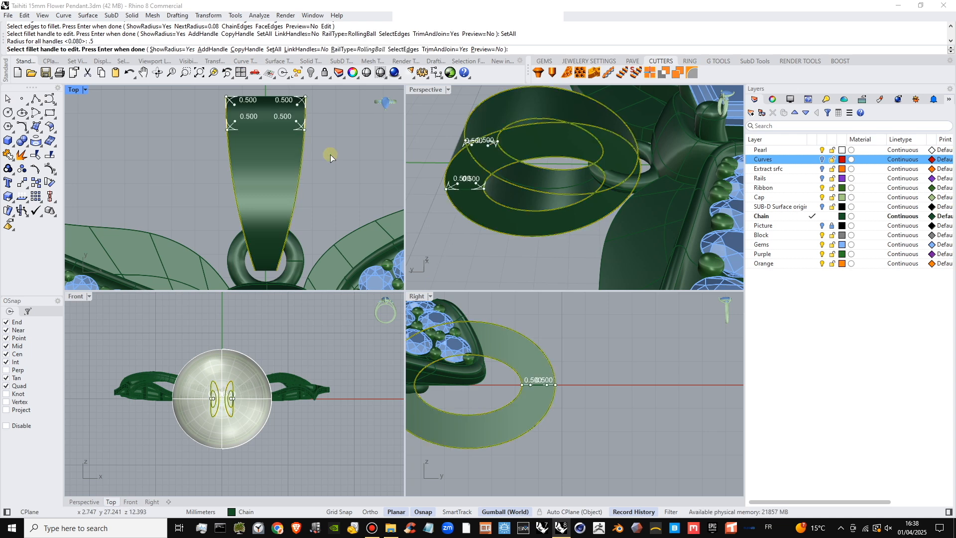
pyautogui.moveTo(538, 210); pyautogui.dragTo(541, 196, button='right')
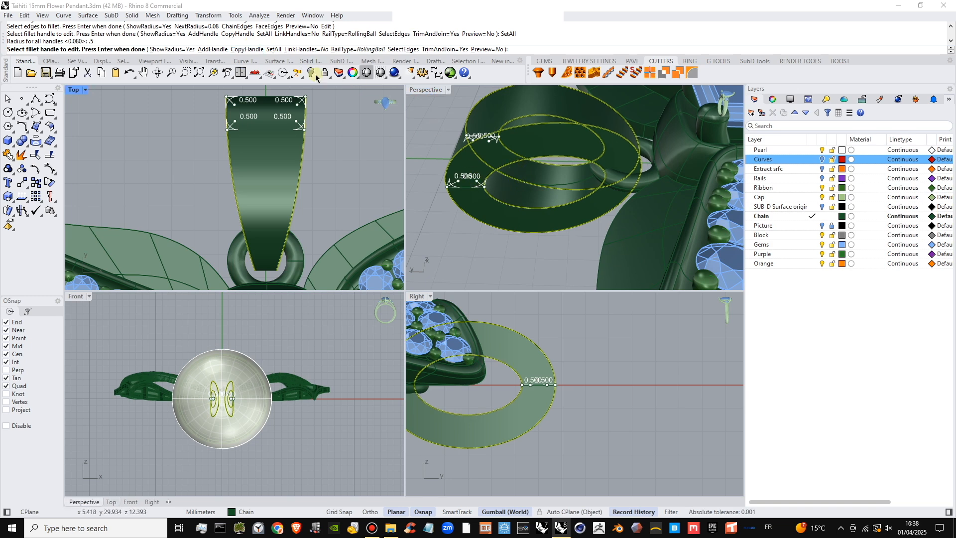
pyautogui.click(273, 49)
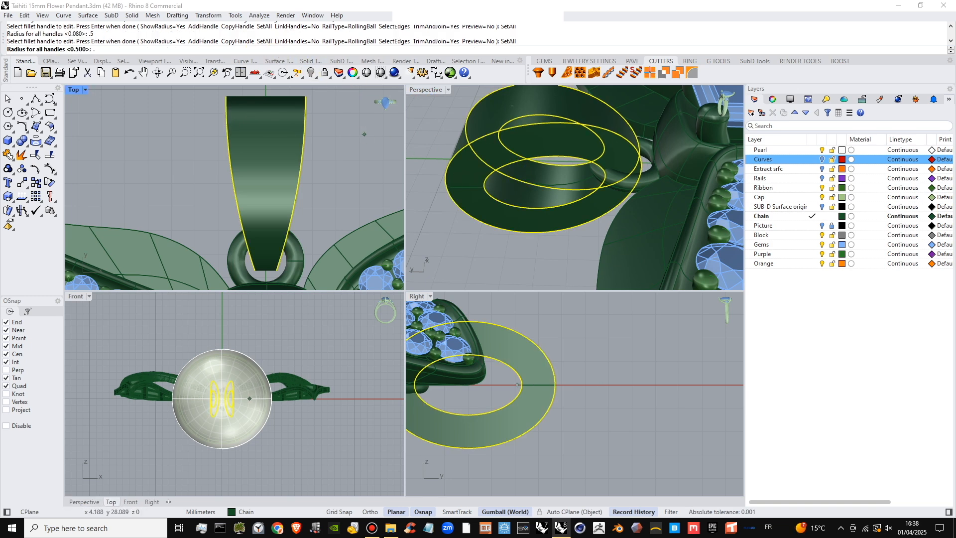
pyautogui.rightClick(364, 134)
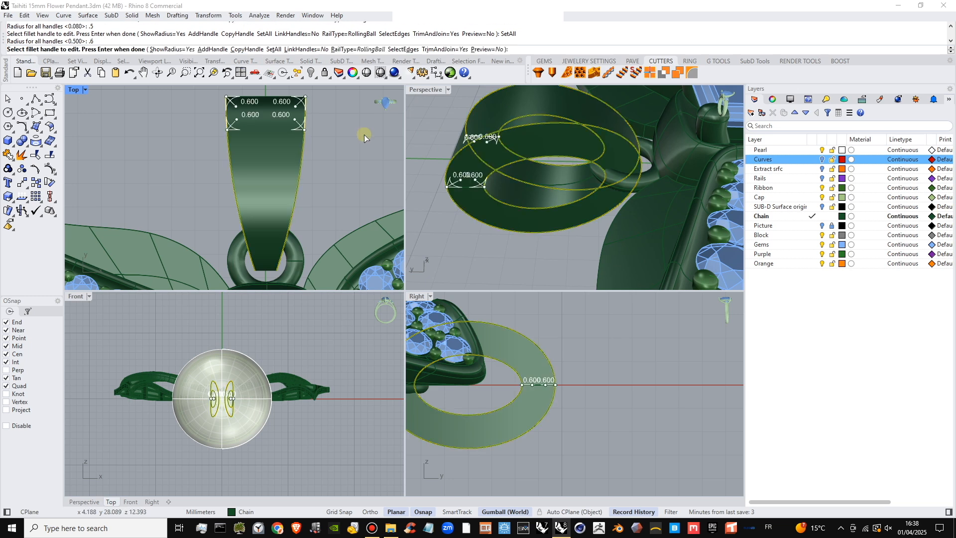
# - Set all of the bail's fillet handles to a radius of 0.65 and apply the fillets
pyautogui.click(273, 50)
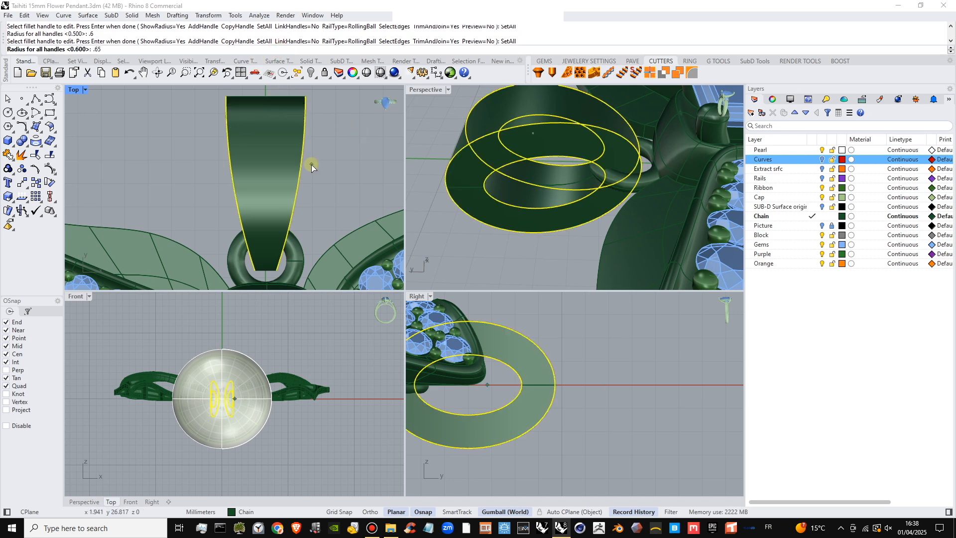
pyautogui.rightClick(312, 165)
pyautogui.rightClick(534, 191)
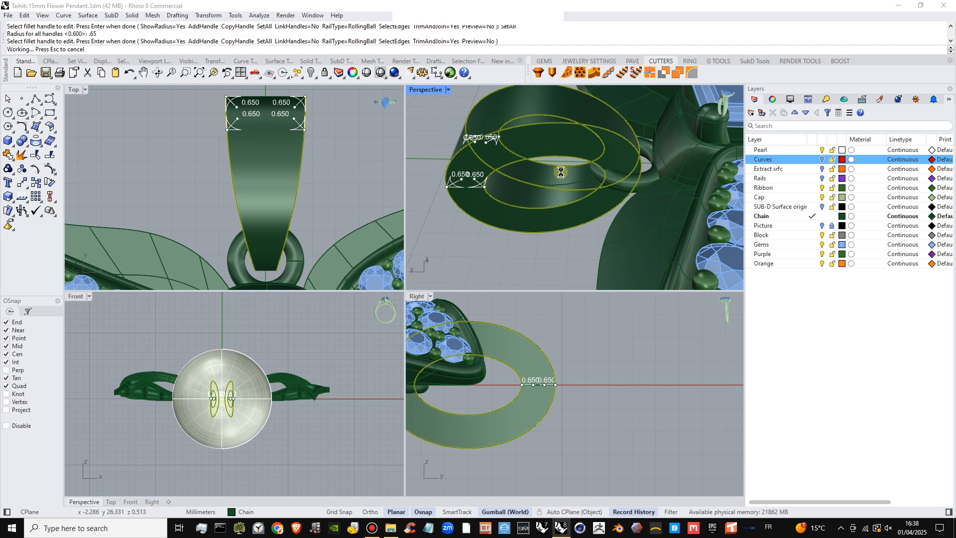
# - Examine the filleted bail up close, at the bow's ring and against the whole pendant
pyautogui.scroll(3, 618, 167)
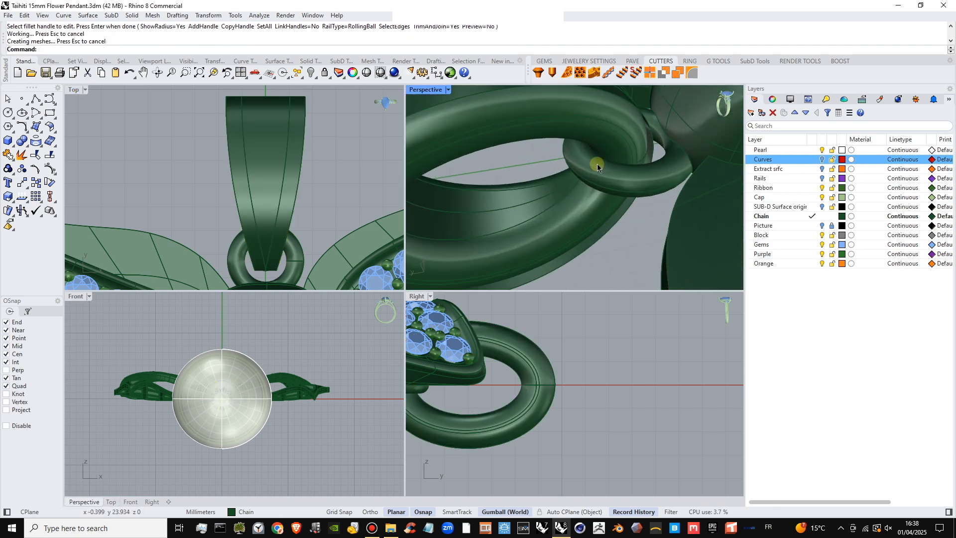
pyautogui.scroll(-10, 609, 158)
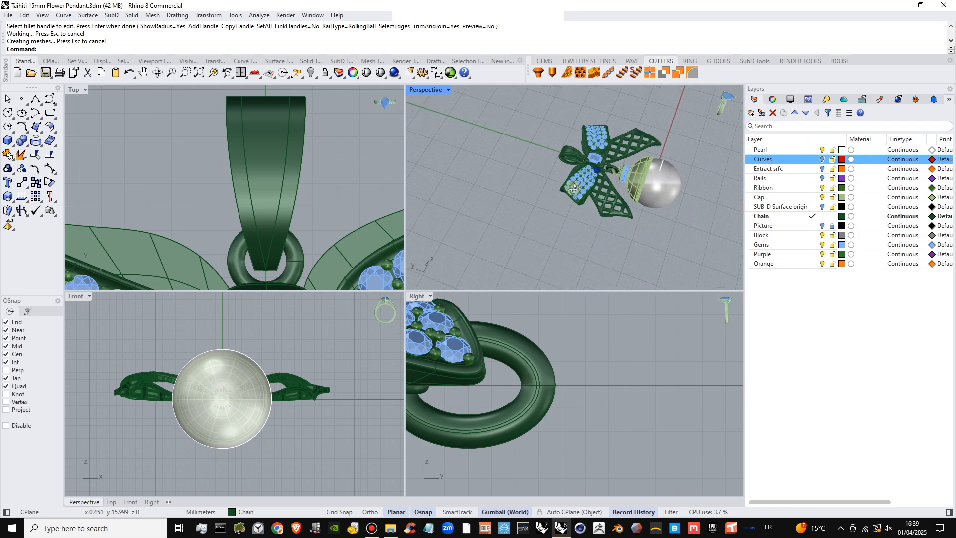
pyautogui.scroll(8, 578, 183)
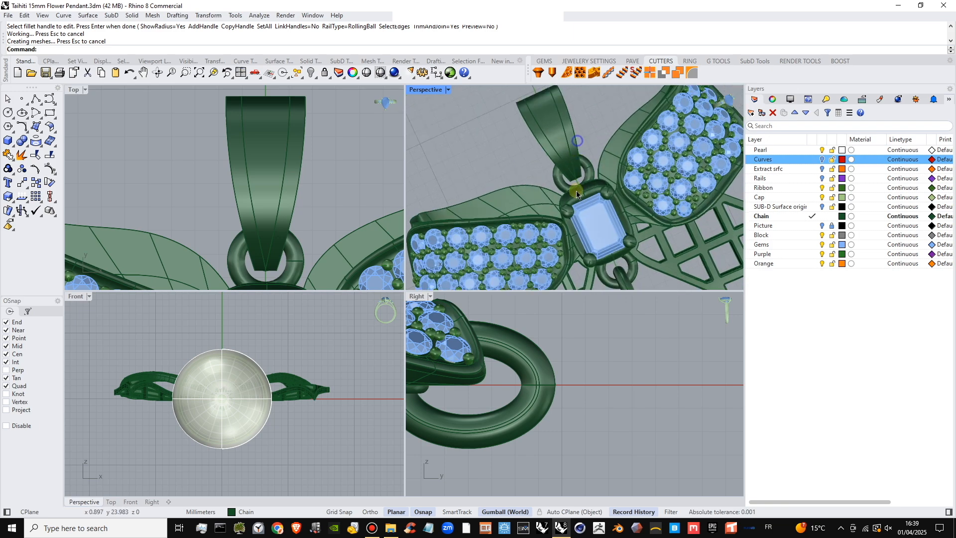
pyautogui.scroll(-4, 280, 167)
pyautogui.scroll(-5, 573, 179)
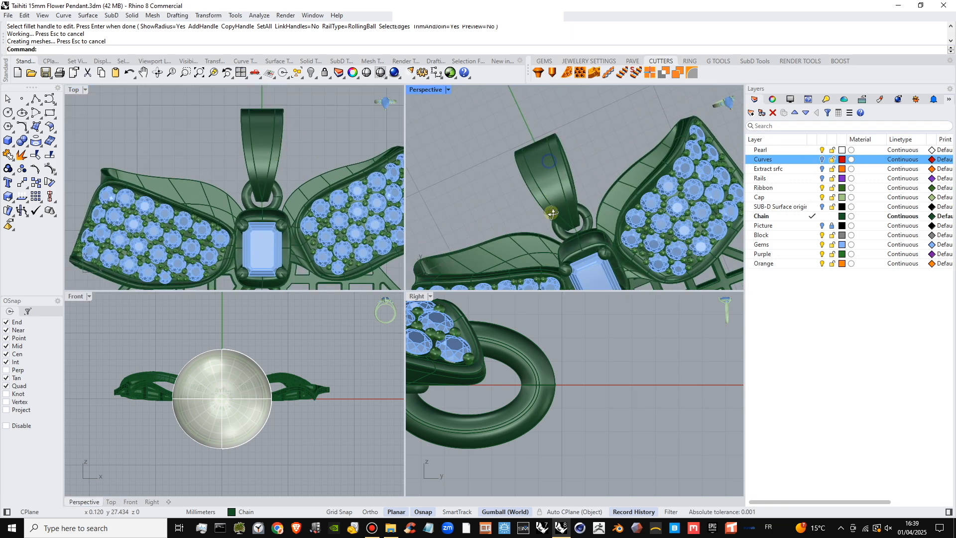
pyautogui.moveTo(600, 194); pyautogui.dragTo(569, 112, button='right')
pyautogui.scroll(5, 518, 129)
pyautogui.click(519, 131)
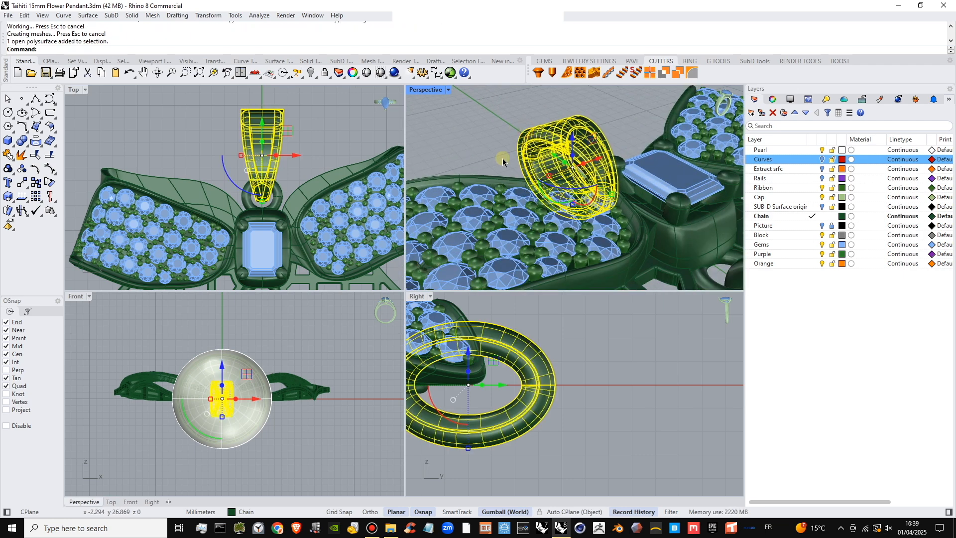
pyautogui.scroll(5, 543, 179)
pyautogui.click(536, 189)
pyautogui.scroll(6, 578, 149)
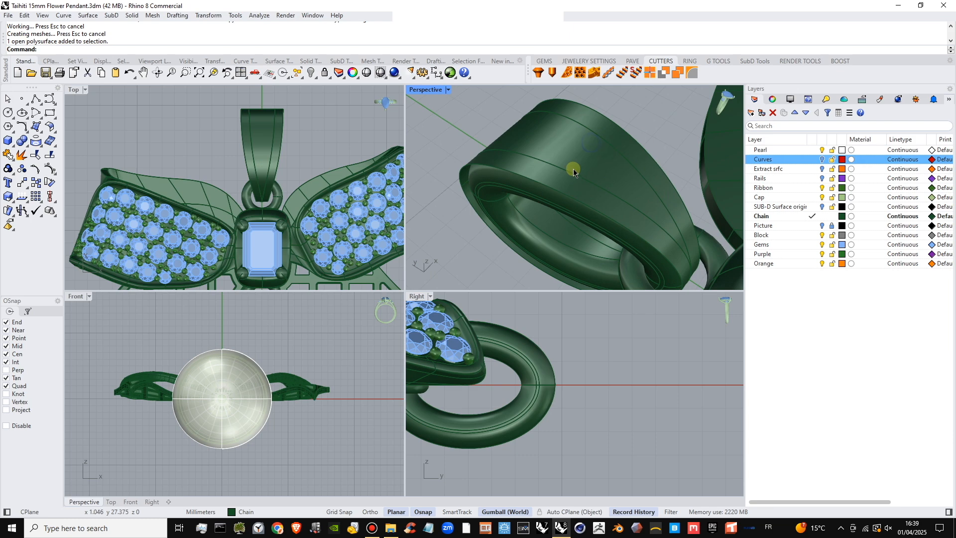
# - Extract the two narrow surface strips flanking the bail's outer band with Copy=No, and delete them
pyautogui.doubleClick(424, 90)
pyautogui.scroll(-5, 415, 185)
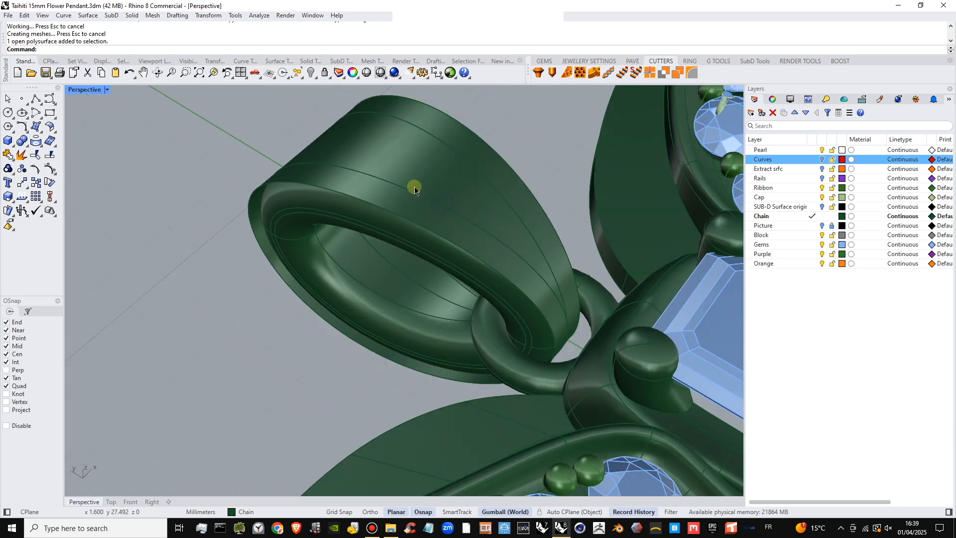
pyautogui.click(304, 185)
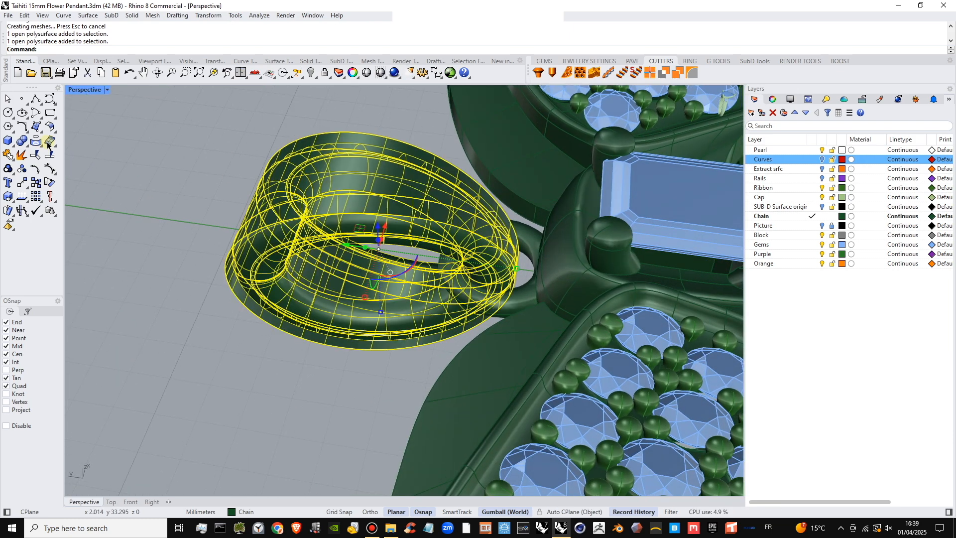
pyautogui.click(22, 140)
pyautogui.click(24, 146)
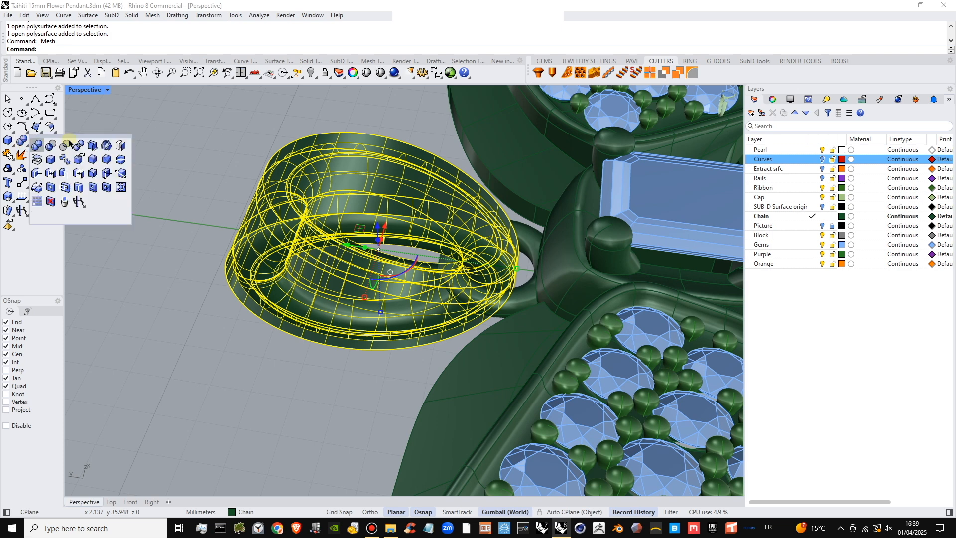
pyautogui.click(36, 160)
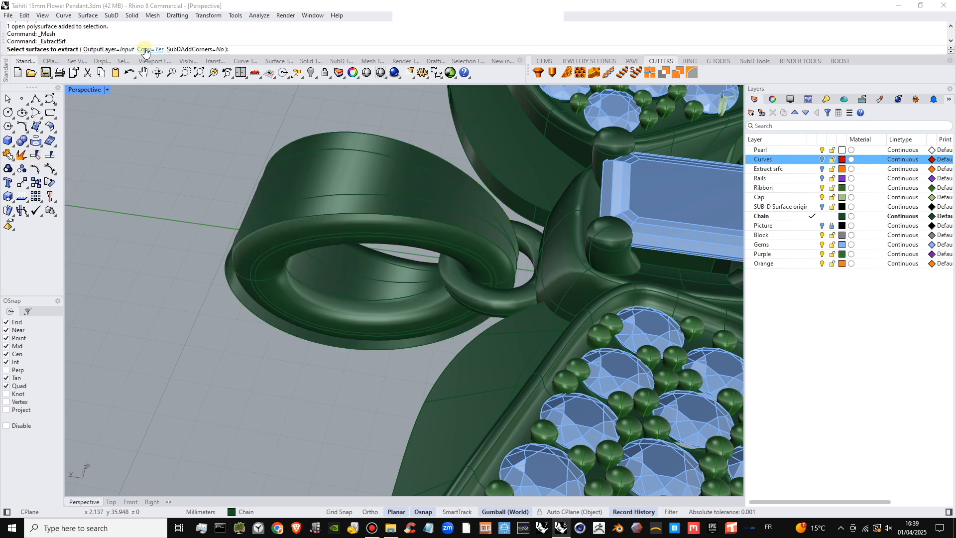
pyautogui.click(158, 50)
pyautogui.click(333, 175)
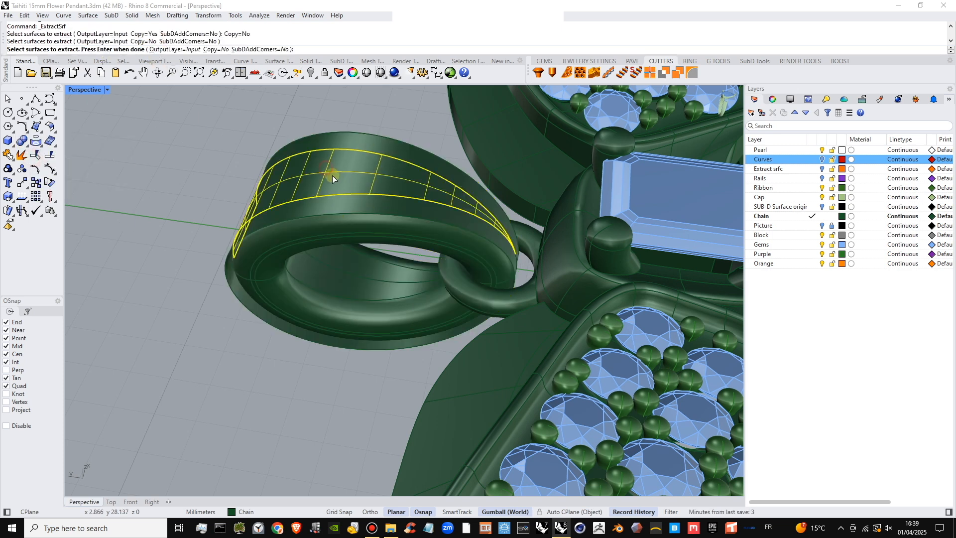
pyautogui.click(341, 204)
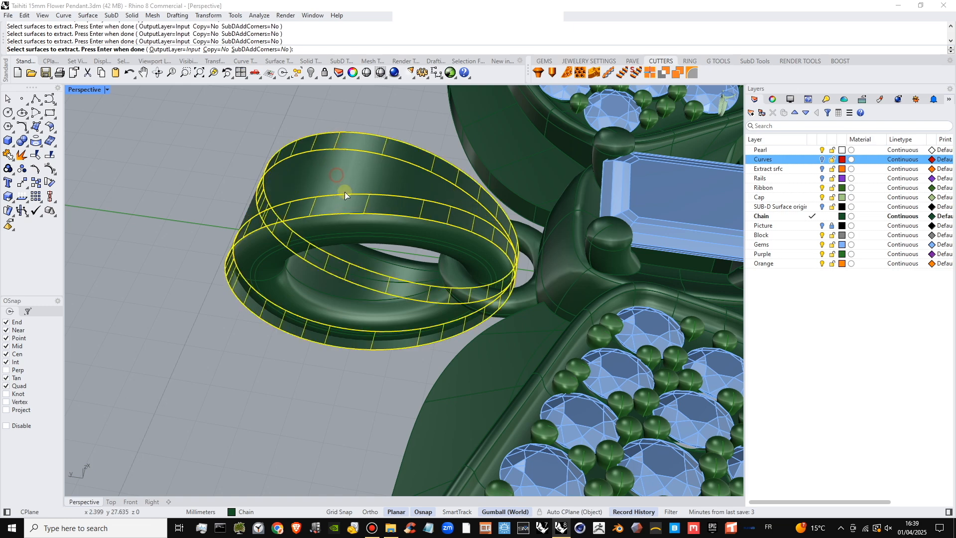
pyautogui.press('Return')
pyautogui.moveTo(347, 193); pyautogui.dragTo(390, 294, button='right')
pyautogui.press('Delete')
# - Show the material library and join the bail's separate polysurfaces into one
pyautogui.scroll(-12, 397, 249)
pyautogui.scroll(-2, 416, 307)
pyautogui.scroll(-2, 390, 294)
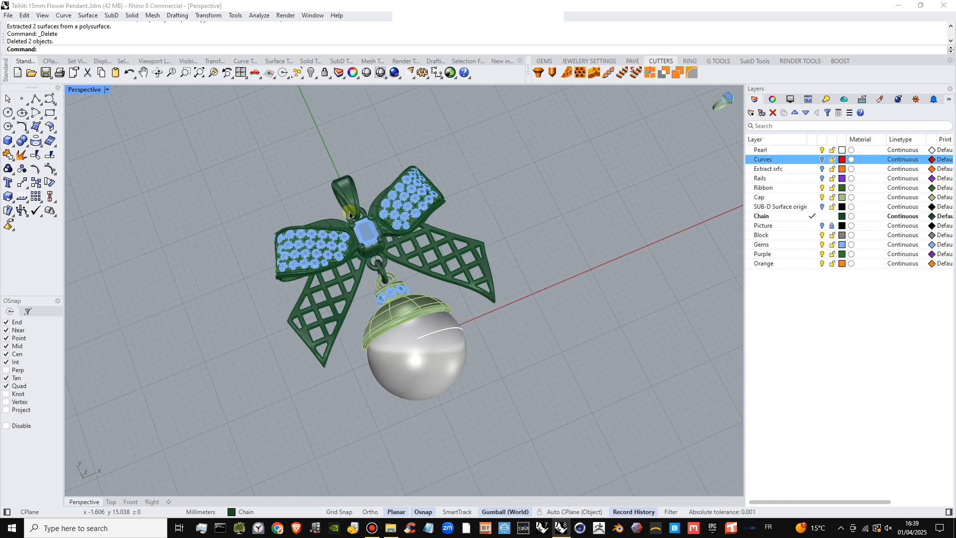
pyautogui.click(881, 100)
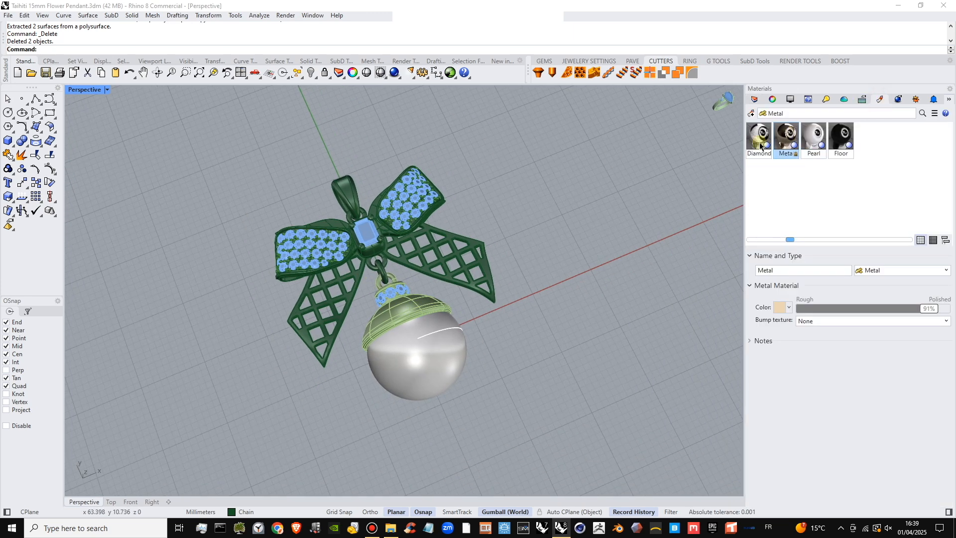
pyautogui.click(349, 194)
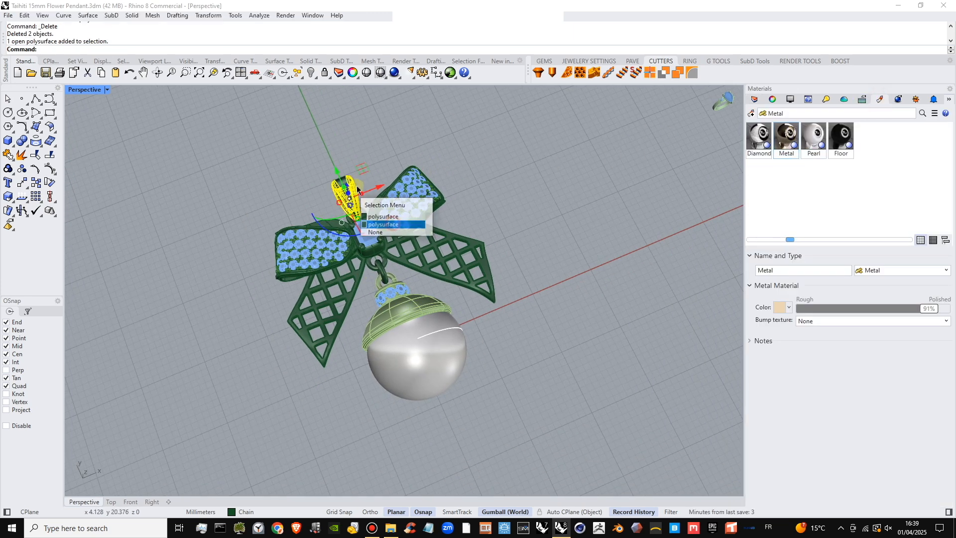
pyautogui.scroll(3, 357, 190)
pyautogui.click(8, 154)
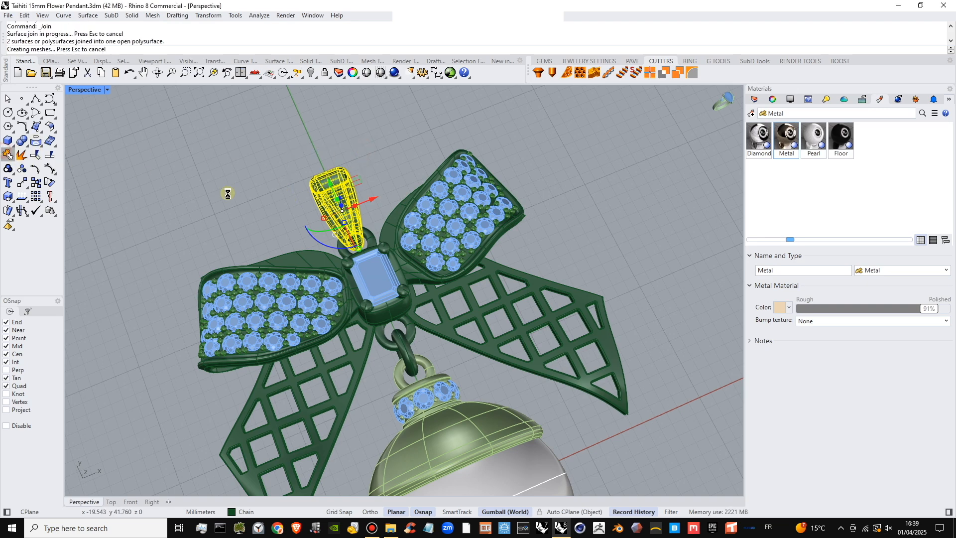
# - Assign the Metal material directly to the joined bail
pyautogui.keyDown('shift'); pyautogui.moveTo(228, 194); pyautogui.dragTo(238, 165, button='right'); pyautogui.keyUp('shift')
pyautogui.rightClick(787, 134)
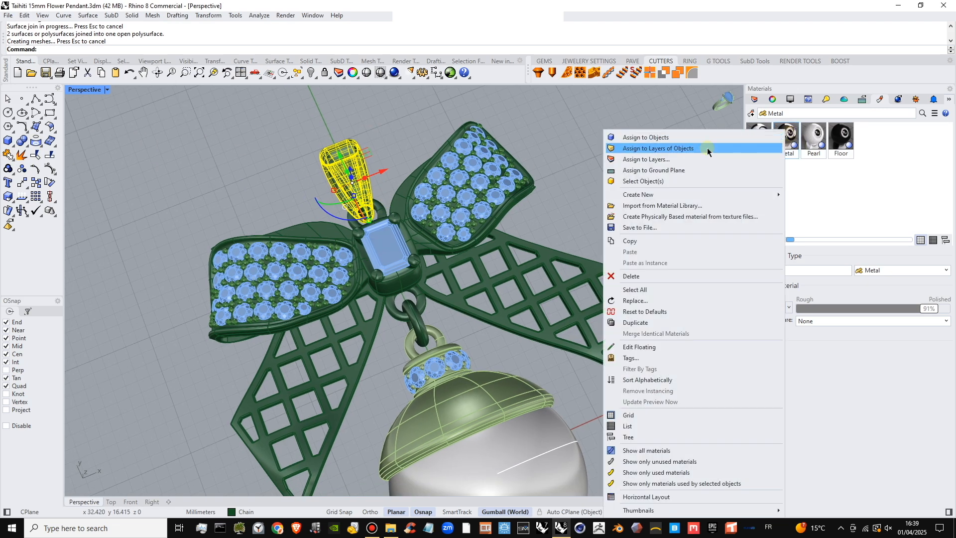
pyautogui.click(719, 135)
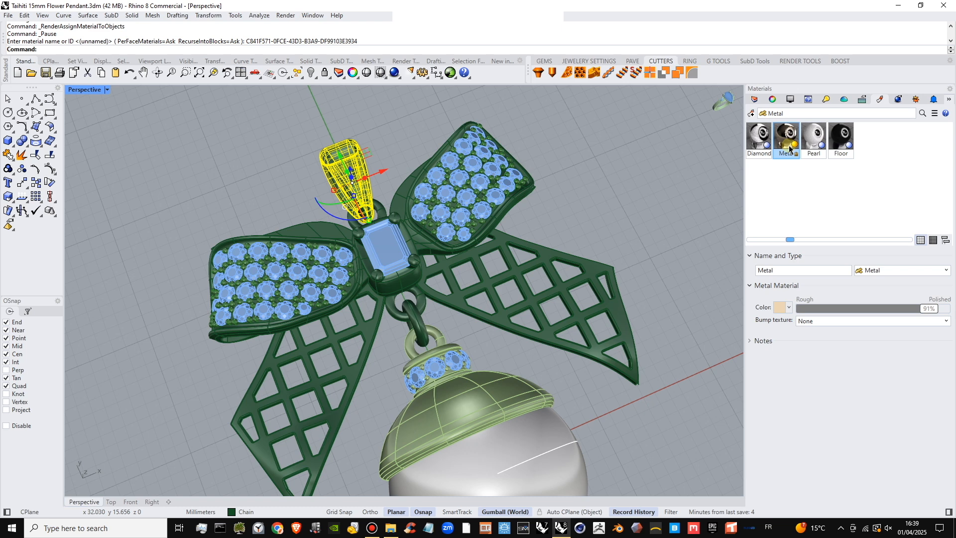
# - Review the Diamond material and set the Pearl paint material's gloss to 95%
pyautogui.click(761, 141)
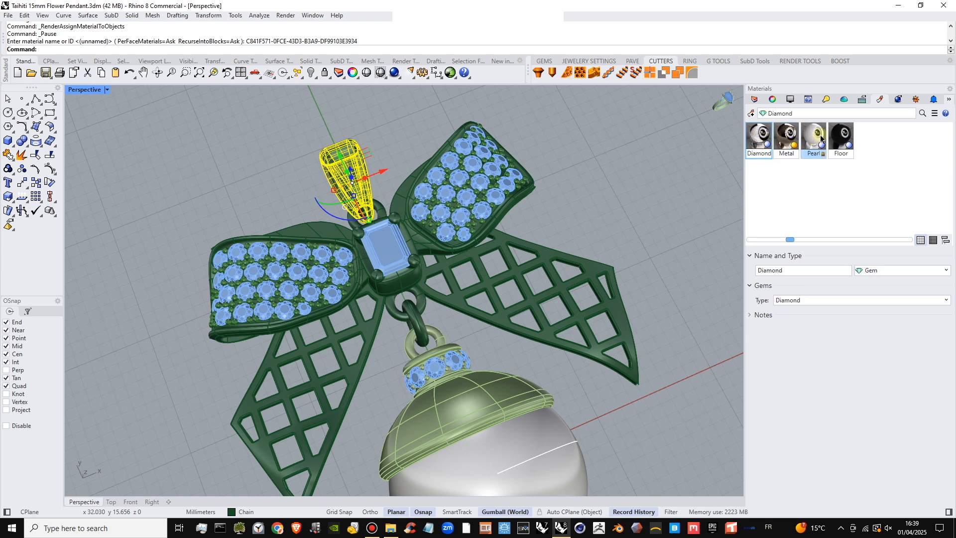
pyautogui.click(820, 140)
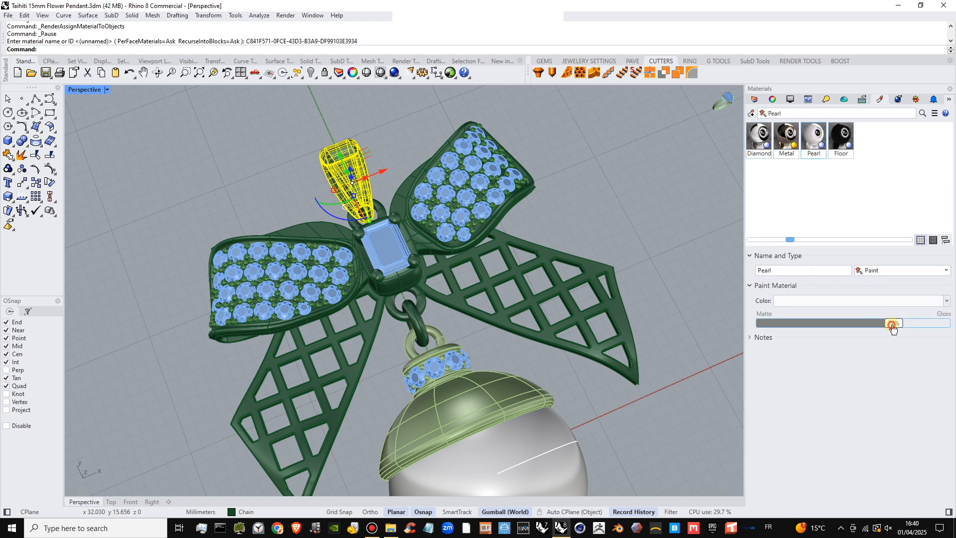
pyautogui.moveTo(893, 327); pyautogui.dragTo(919, 328)
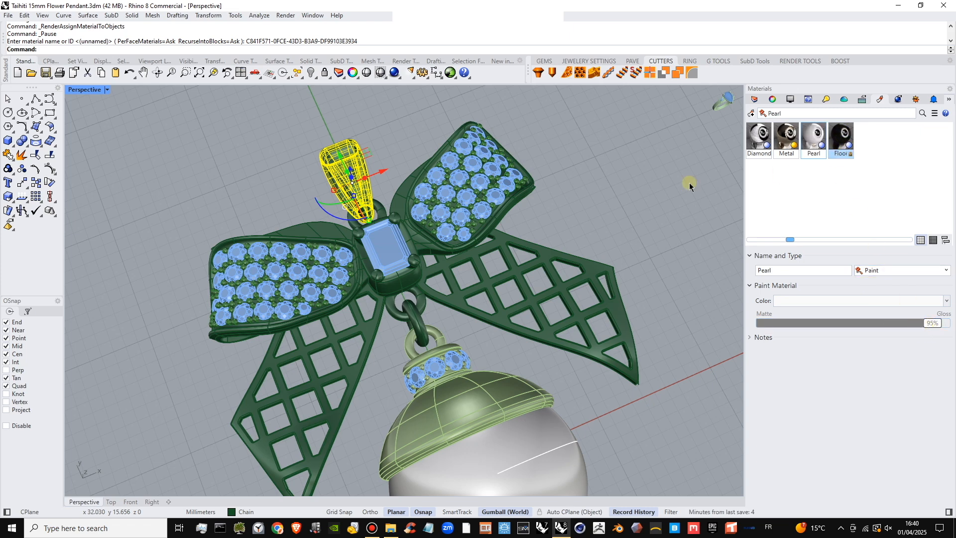
# - Deselect everything, reselect only the bail, and assign the Metal material to it again
pyautogui.click(628, 176)
pyautogui.scroll(-3, 578, 215)
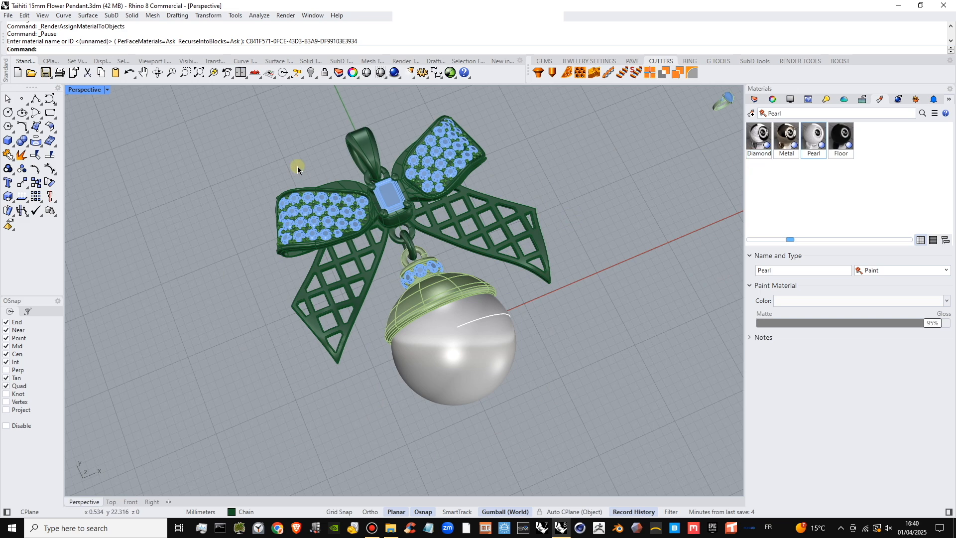
pyautogui.click(362, 150)
pyautogui.rightClick(787, 135)
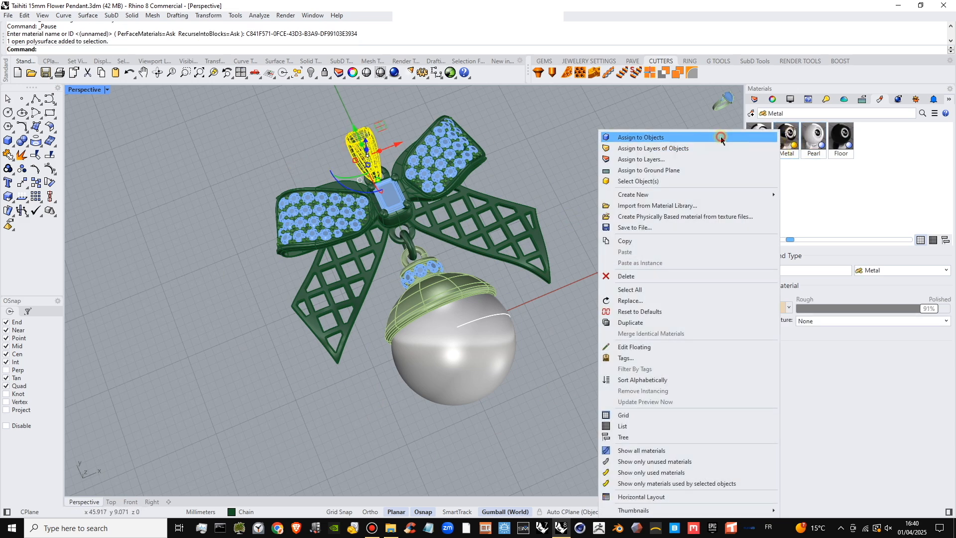
pyautogui.click(721, 135)
# - Set the Perspective view to Raytraced display and examine the whole pendant
pyautogui.moveTo(477, 227); pyautogui.dragTo(515, 265, button='right')
pyautogui.scroll(-2, 515, 264)
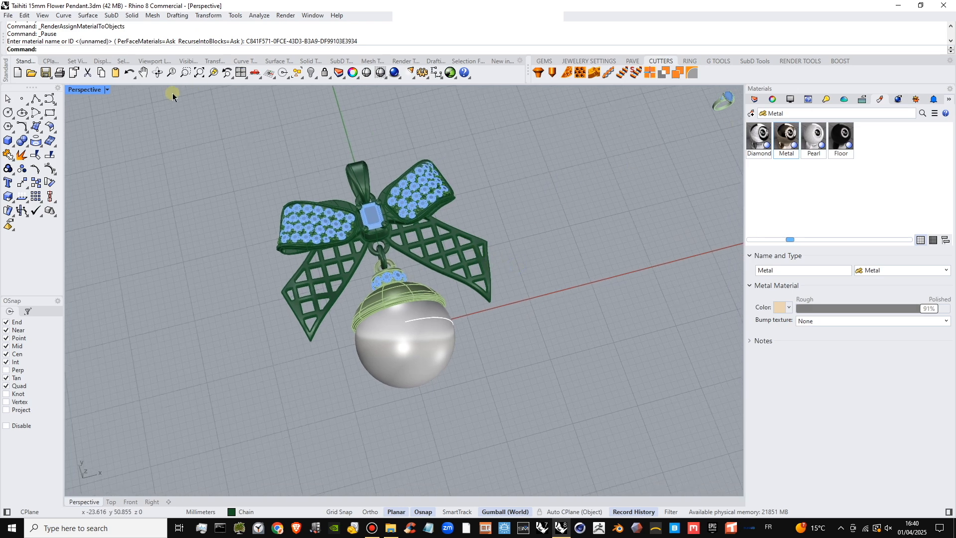
pyautogui.click(107, 90)
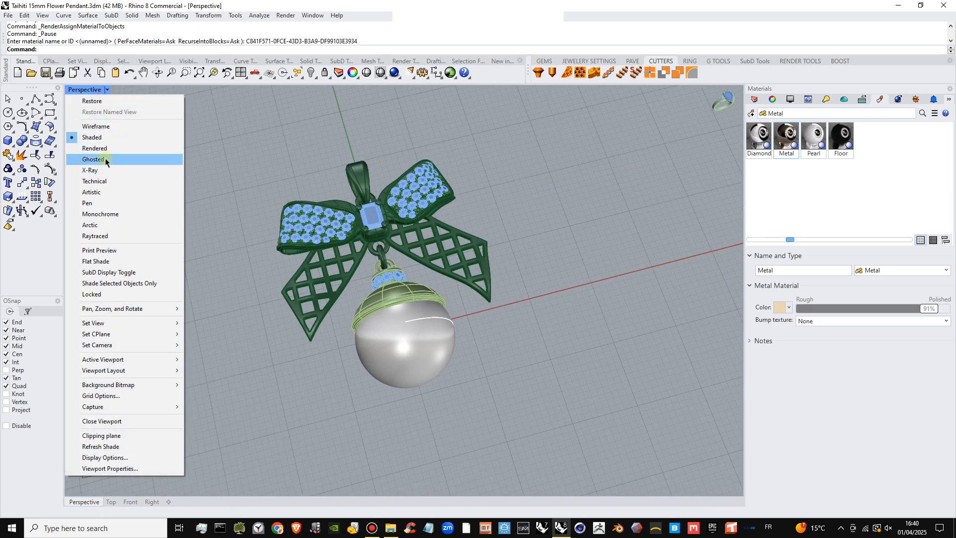
pyautogui.click(100, 236)
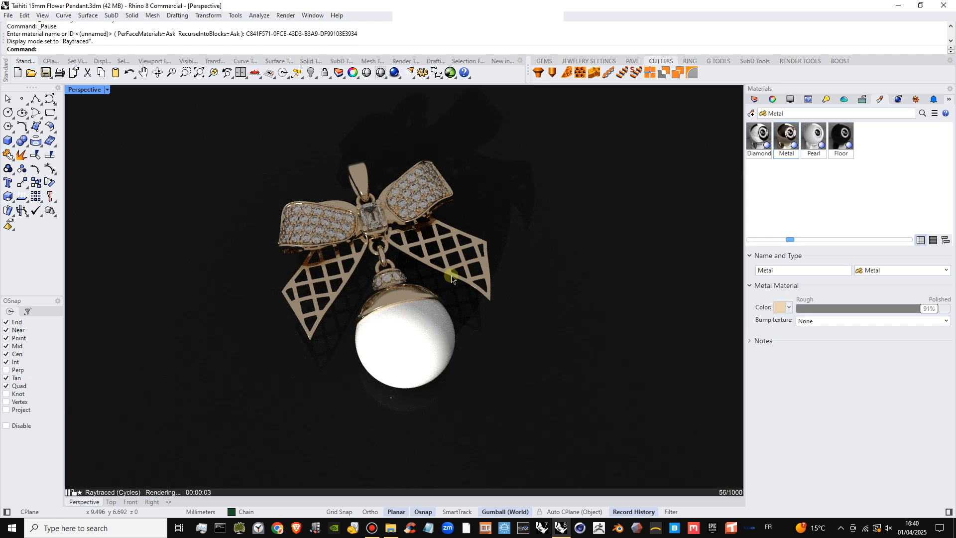
pyautogui.moveTo(453, 305); pyautogui.dragTo(368, 304, button='right')
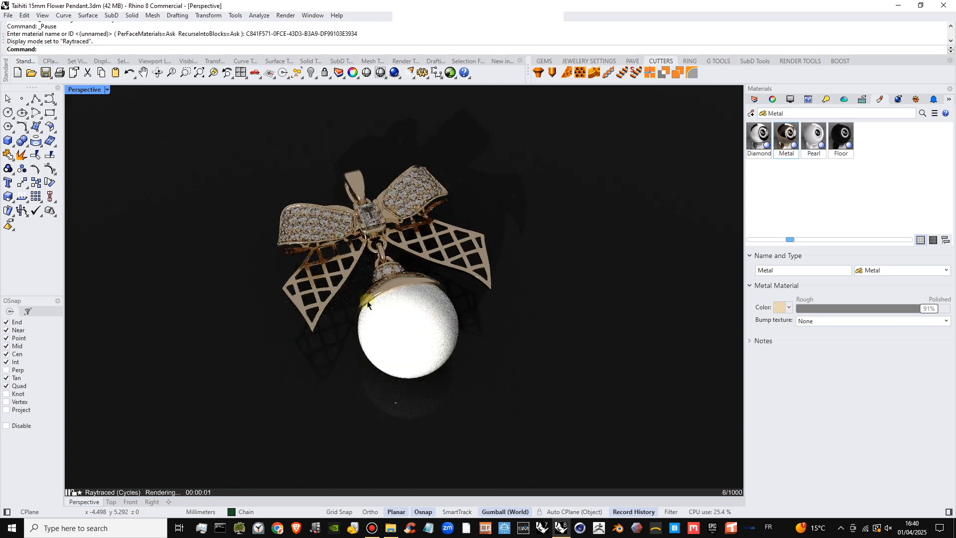
pyautogui.scroll(-4, 388, 311)
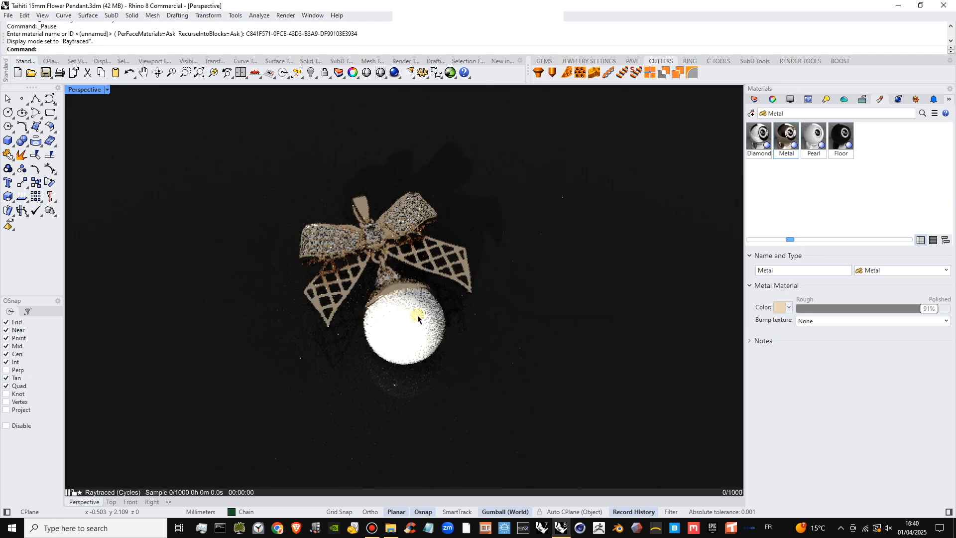
pyautogui.moveTo(426, 331); pyautogui.dragTo(438, 331, button='right')
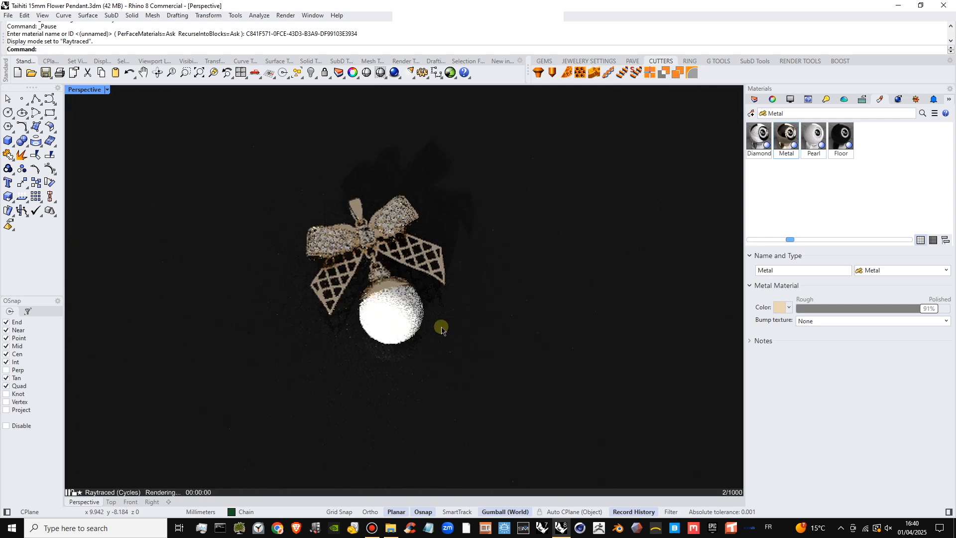
# - Darken the Pearl material's color to the neutral gray #B7B7B7
pyautogui.click(824, 139)
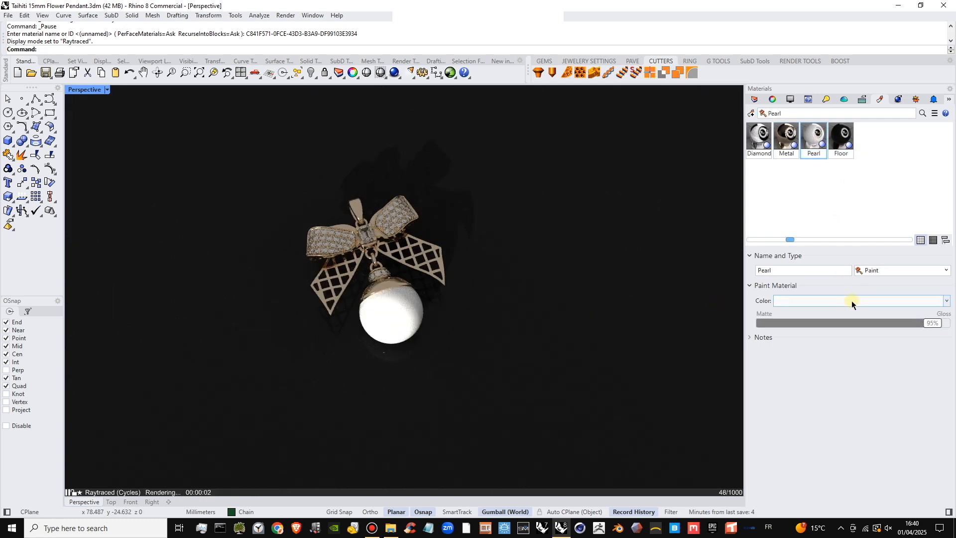
pyautogui.click(824, 307)
pyautogui.click(701, 279)
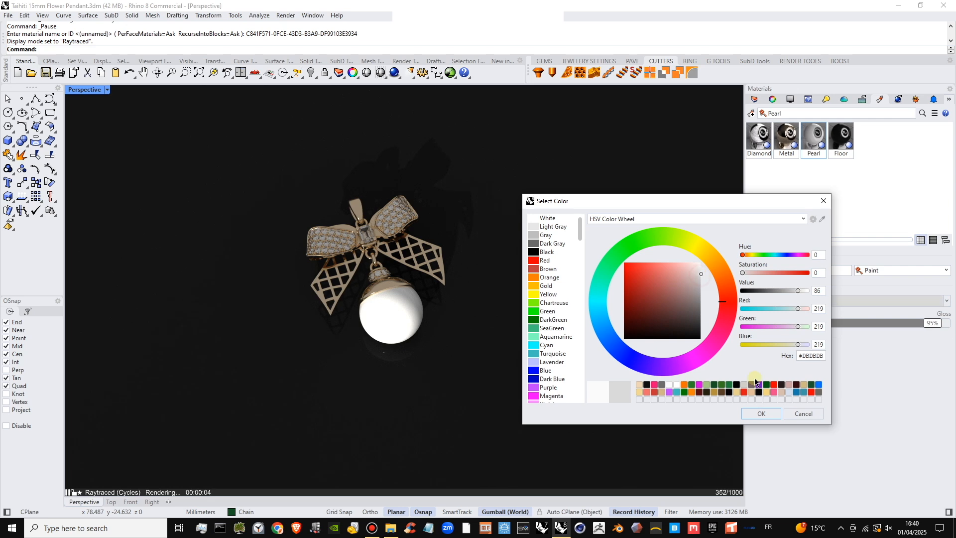
pyautogui.click(761, 413)
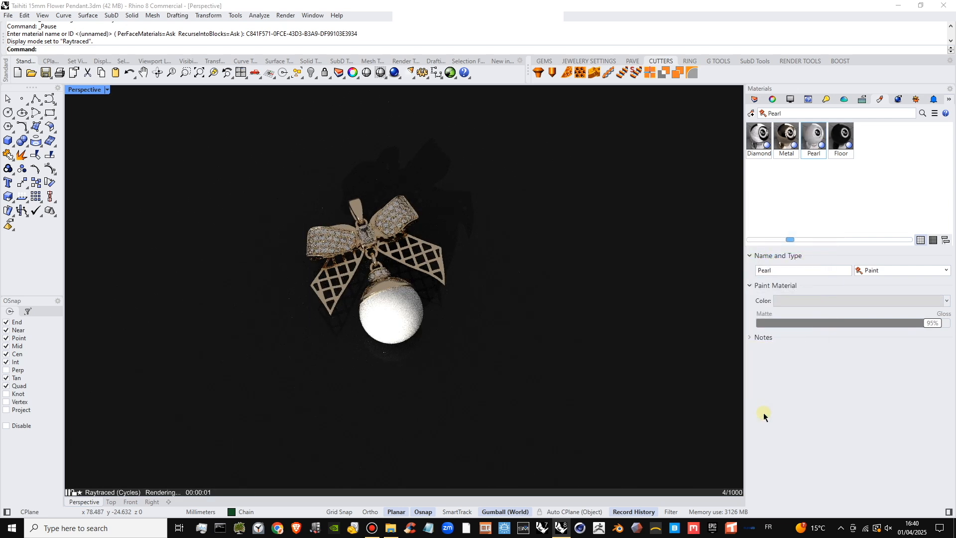
pyautogui.click(882, 301)
pyautogui.click(702, 288)
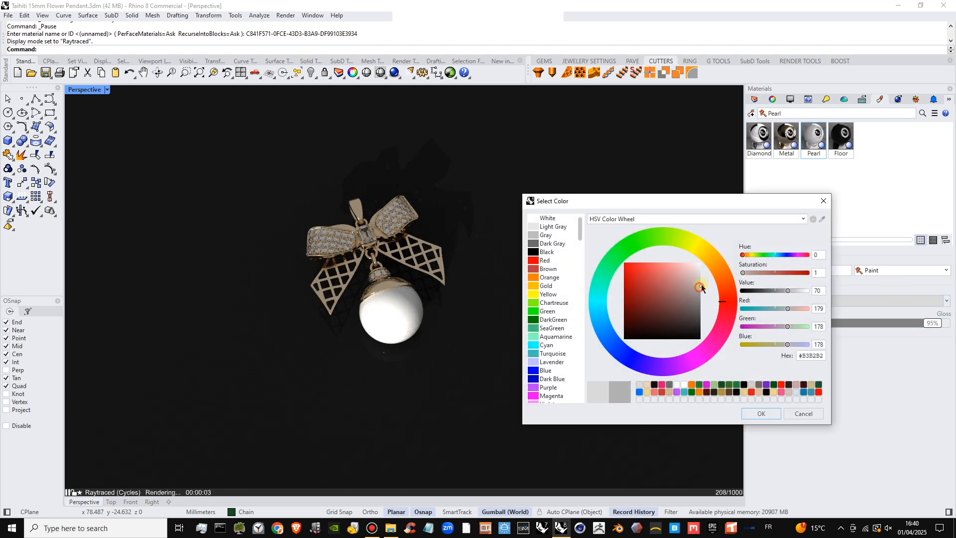
pyautogui.click(761, 413)
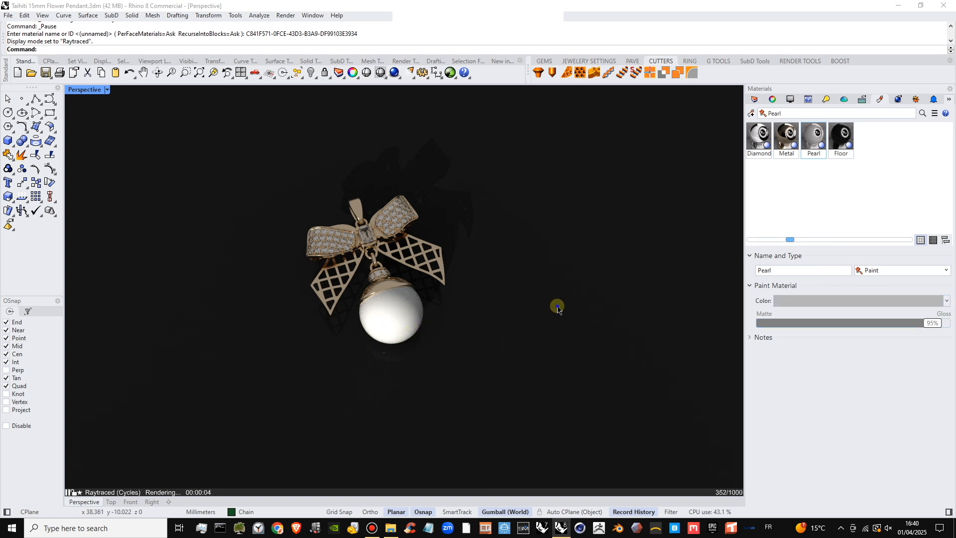
# - Give the Pearl material a pale pinkish color, #CBB7B7
pyautogui.moveTo(551, 302); pyautogui.dragTo(416, 335, button='right')
pyautogui.scroll(4, 417, 334)
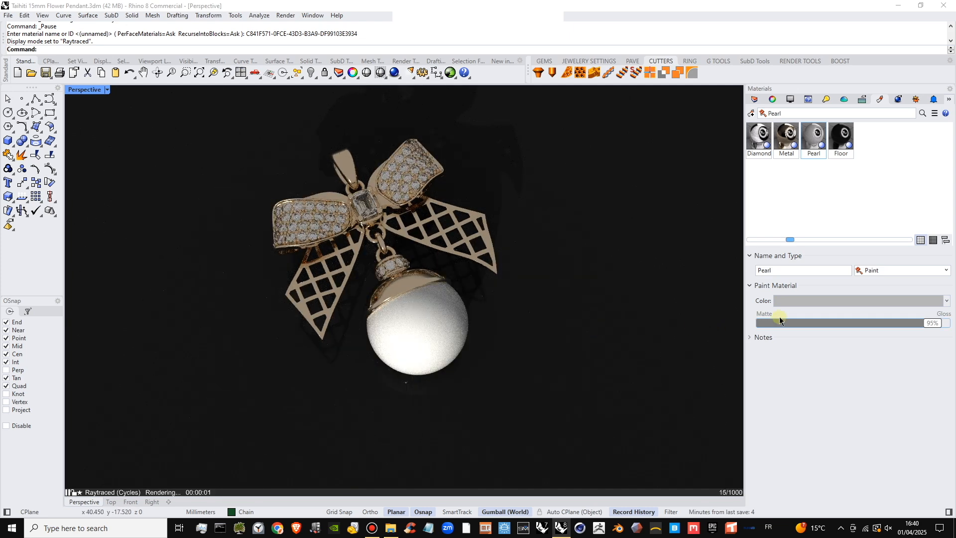
pyautogui.click(869, 301)
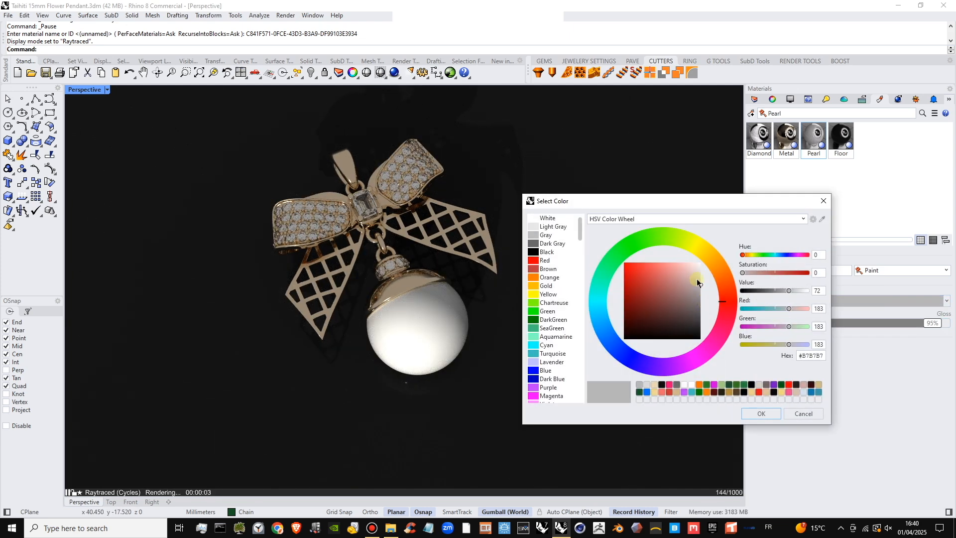
pyautogui.click(694, 279)
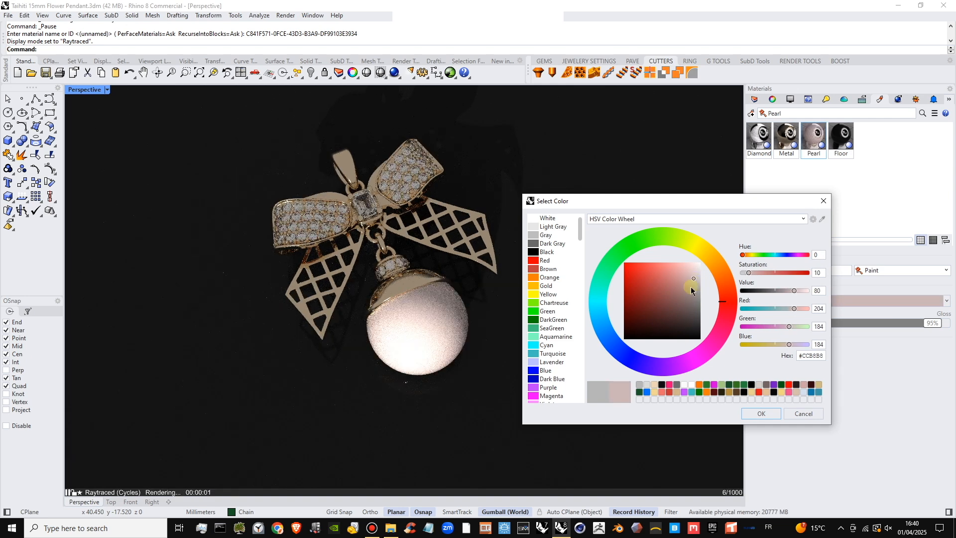
pyautogui.click(760, 414)
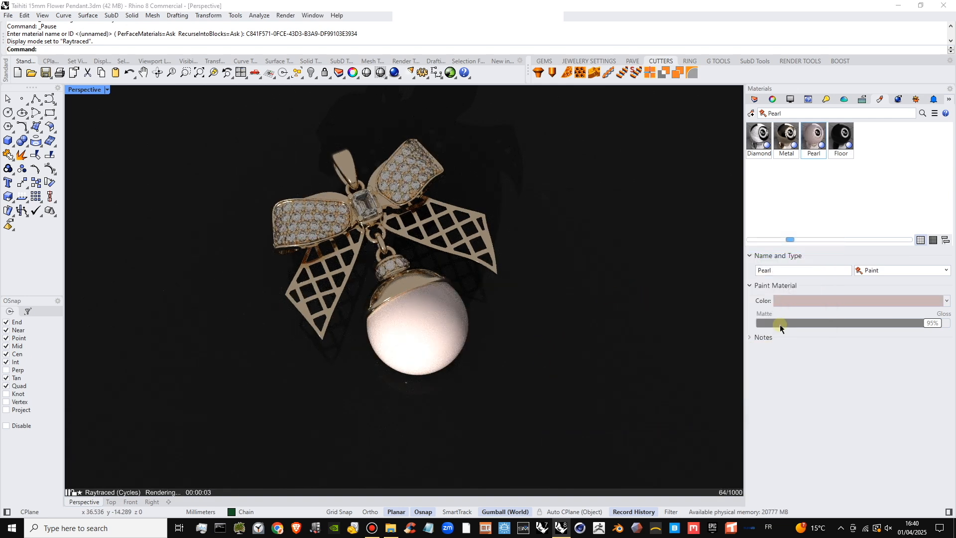
# - Deepen the Pearl material's color to the dusty pink #B19C9C and set its gloss to 100%
pyautogui.click(850, 302)
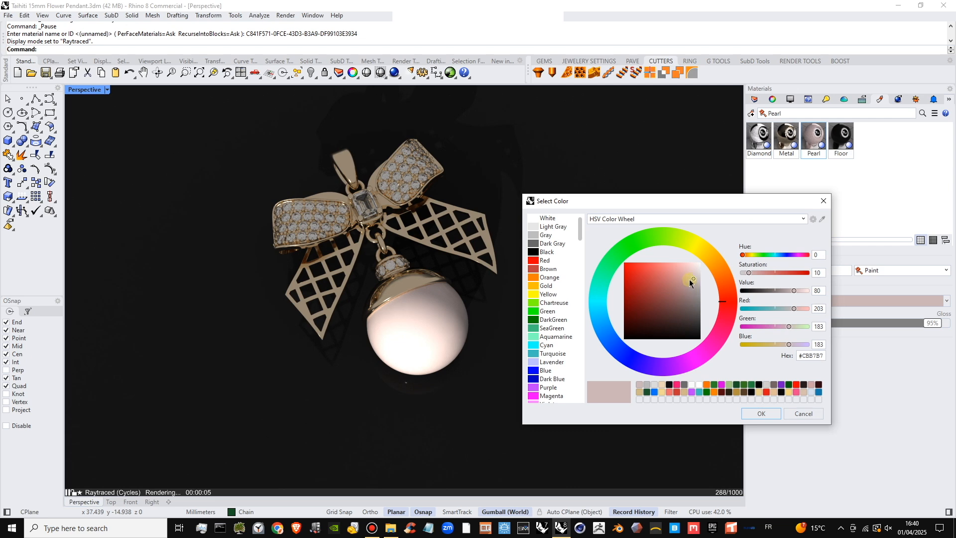
pyautogui.moveTo(689, 282); pyautogui.dragTo(689, 288)
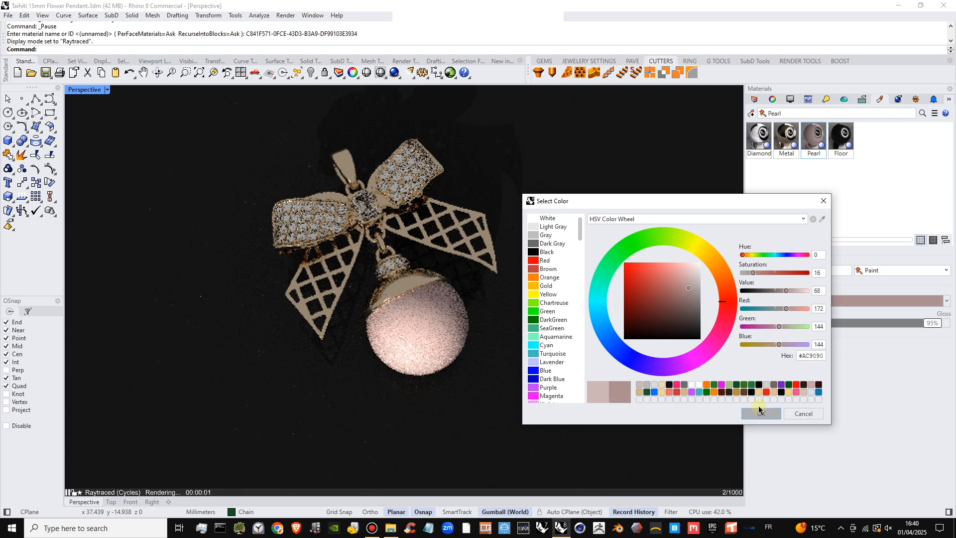
pyautogui.click(692, 286)
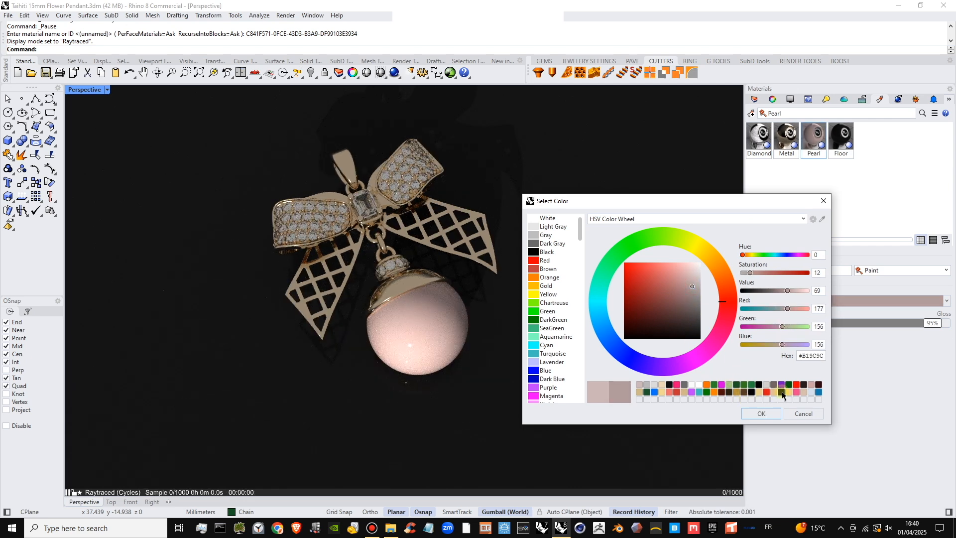
pyautogui.click(762, 413)
pyautogui.moveTo(933, 323); pyautogui.dragTo(945, 324)
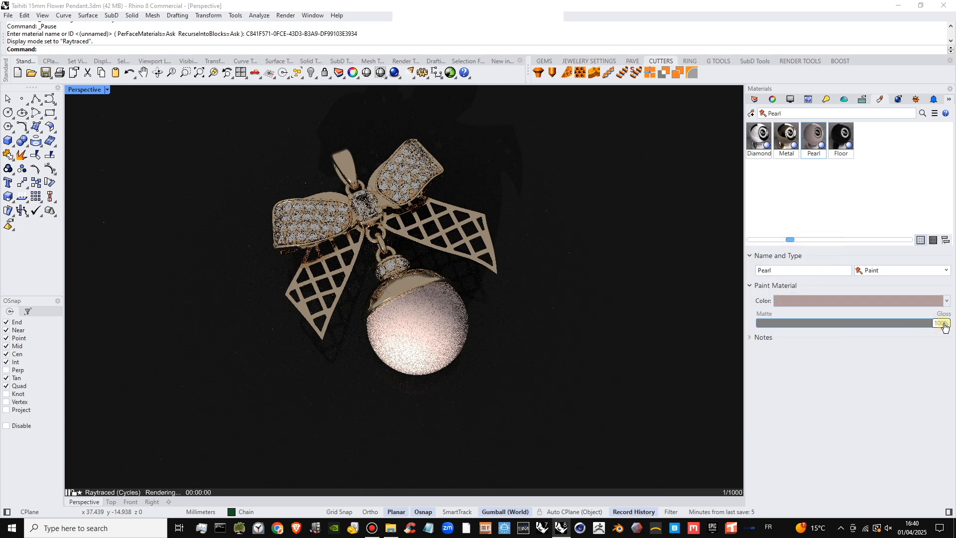
# - Show all four viewports and rotate the whole pendant 90 degrees in the Right view so it stands upright with the pearl lowest
pyautogui.scroll(-3, 424, 326)
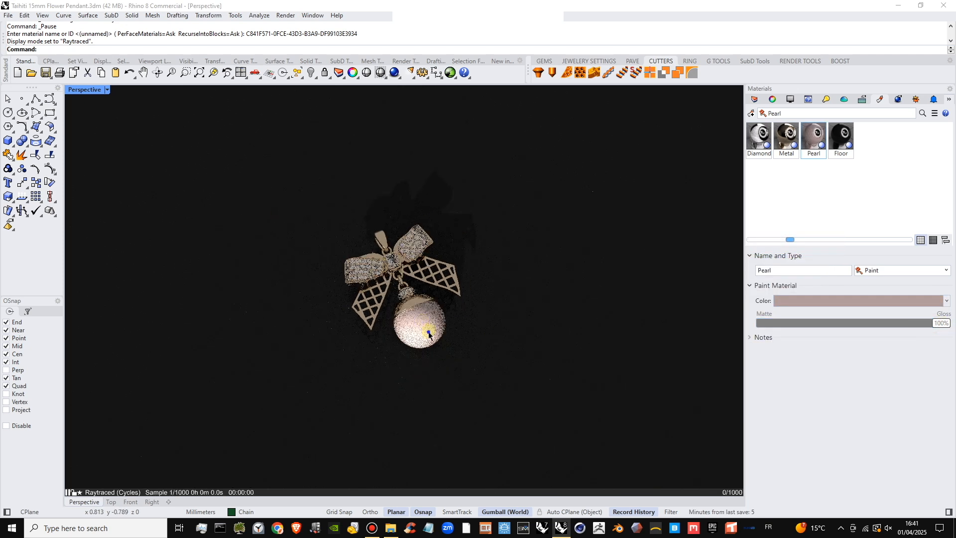
pyautogui.scroll(-2, 427, 349)
pyautogui.moveTo(429, 332); pyautogui.dragTo(398, 323, button='right')
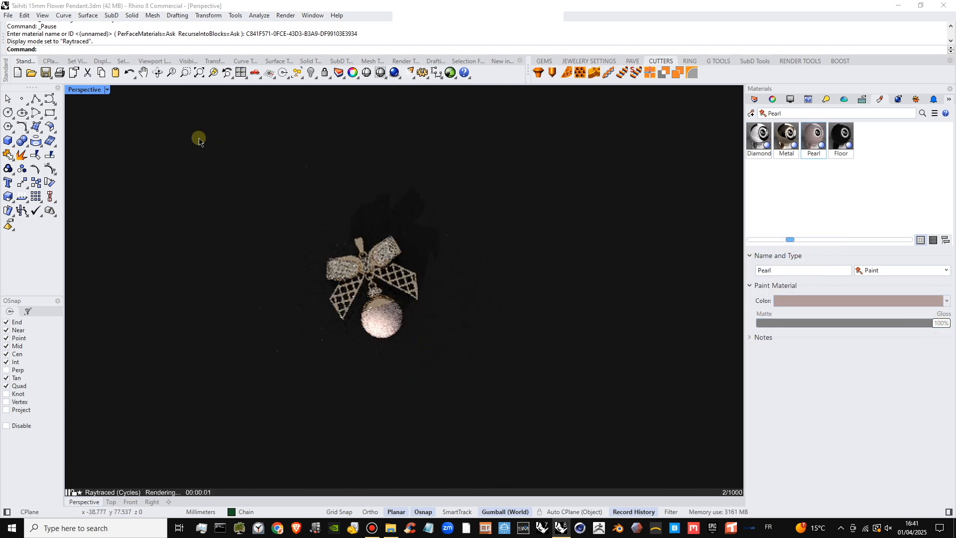
pyautogui.doubleClick(91, 90)
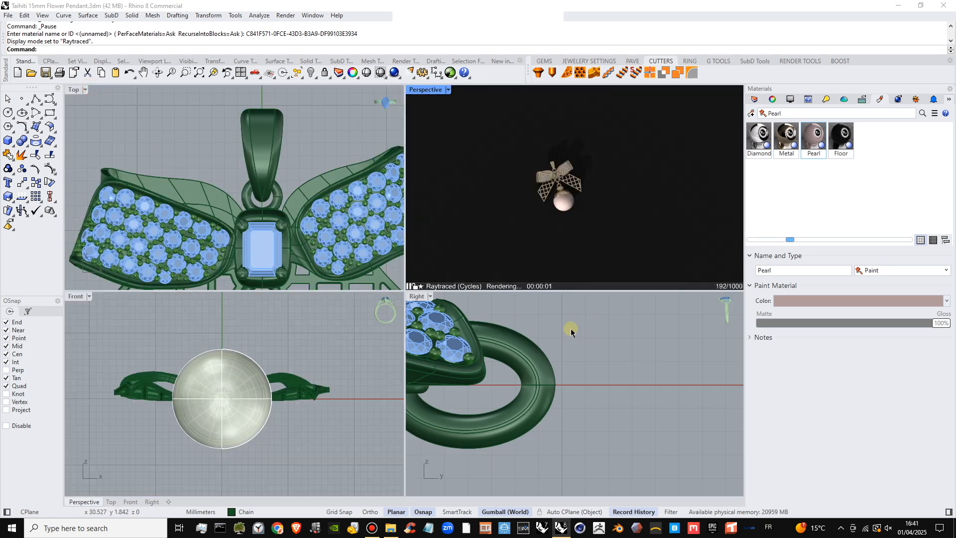
pyautogui.scroll(-4, 518, 392)
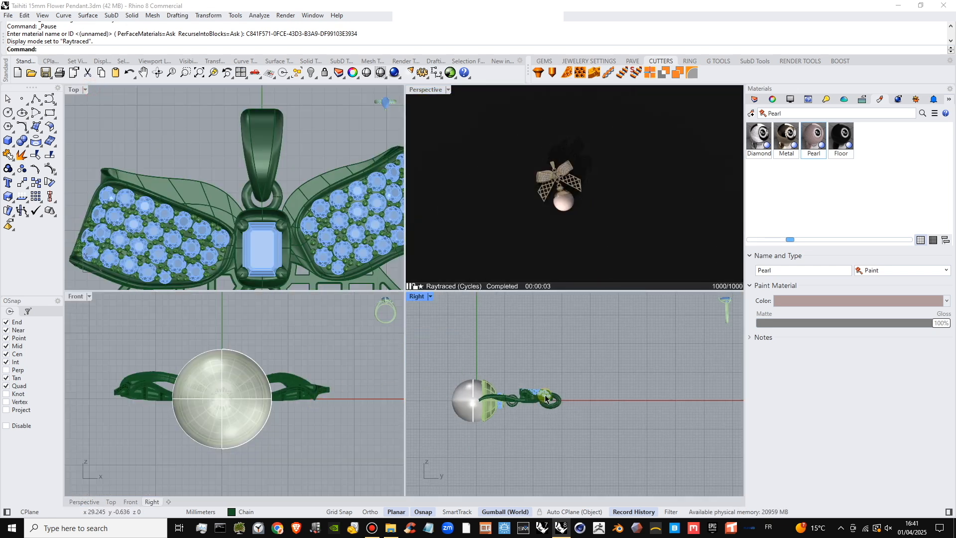
pyautogui.moveTo(540, 398); pyautogui.dragTo(628, 385, button='right')
pyautogui.scroll(-5, 242, 363)
pyautogui.scroll(-7, 242, 188)
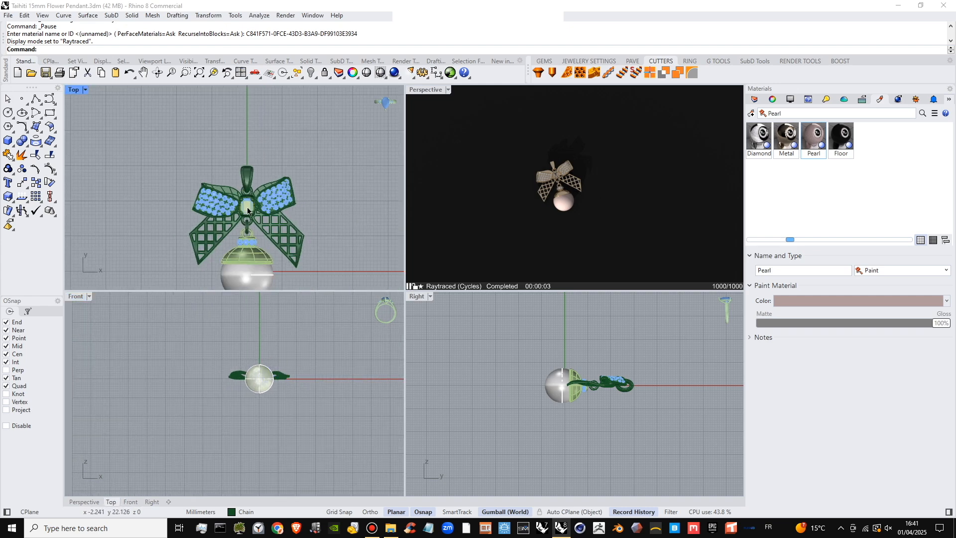
pyautogui.moveTo(688, 364); pyautogui.dragTo(620, 427)
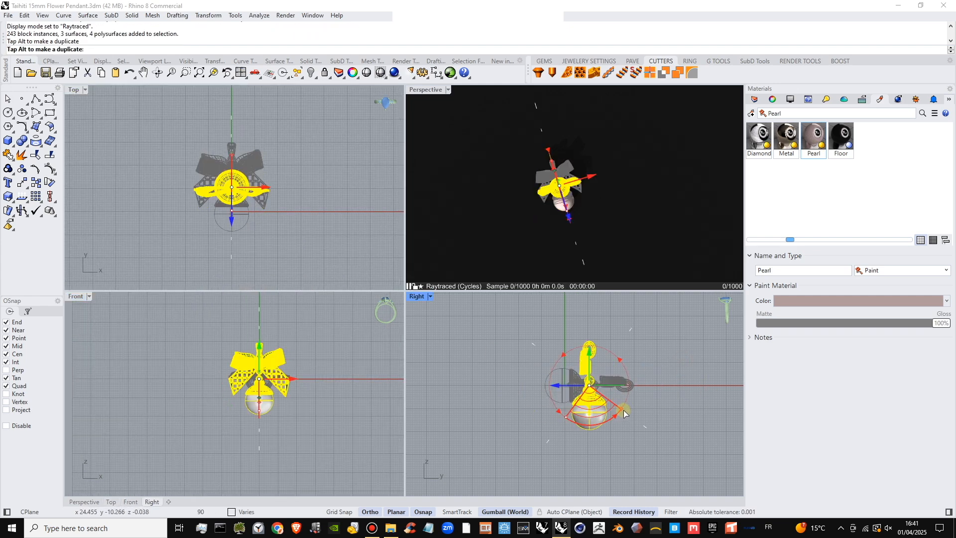
pyautogui.press('Escape')
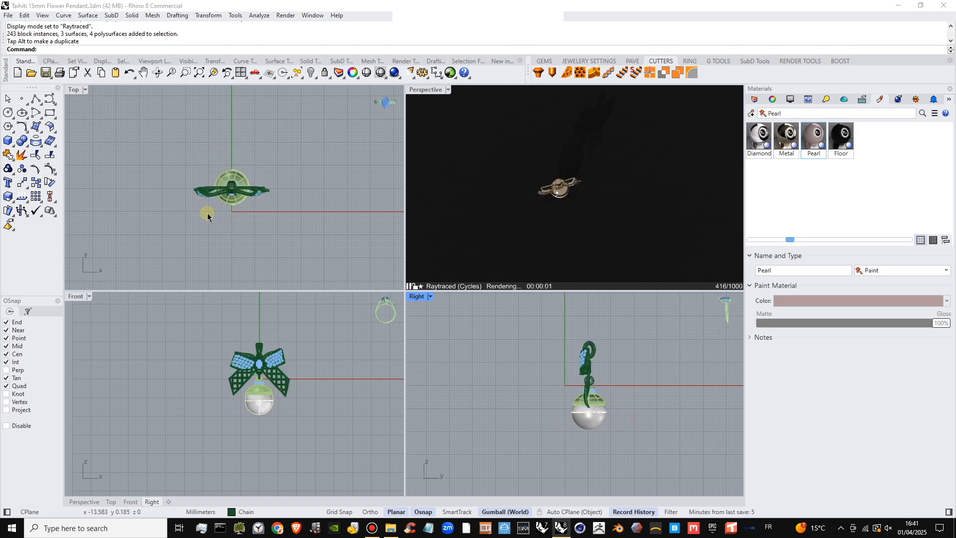
# - Save the pendant file and turn the Raytraced Perspective view to face the upright pendant from the front
pyautogui.hotkey('ctrl', 's')
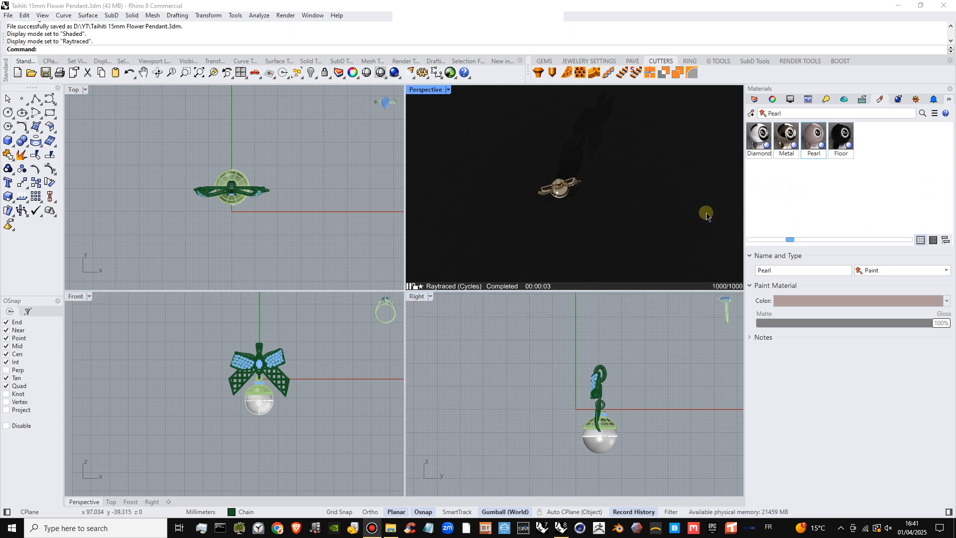
pyautogui.moveTo(565, 219); pyautogui.dragTo(600, 162, button='right')
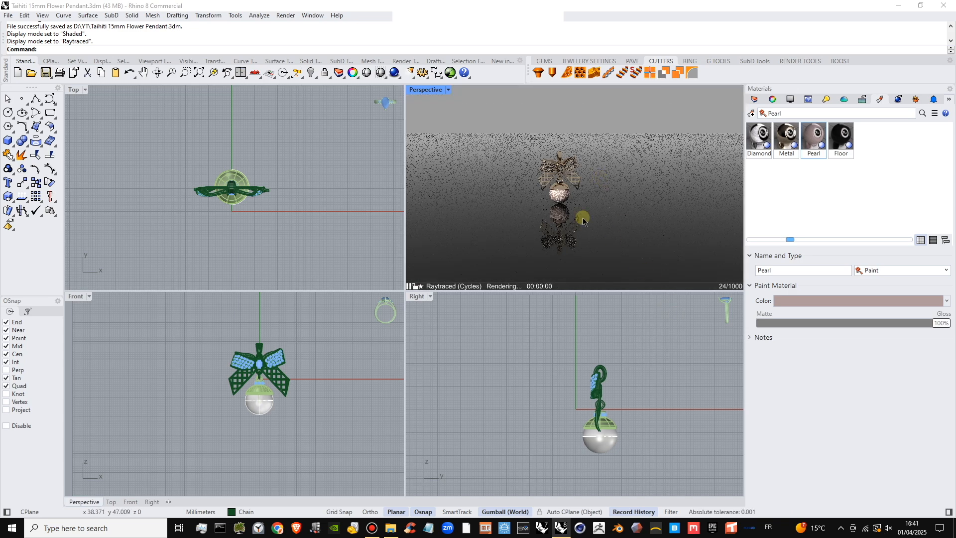
# - Raise the whole pendant vertically in the Right view so the pearl sits above the horizontal axis
pyautogui.moveTo(561, 343); pyautogui.dragTo(650, 484)
pyautogui.moveTo(600, 371); pyautogui.dragTo(601, 328)
pyautogui.click(651, 378)
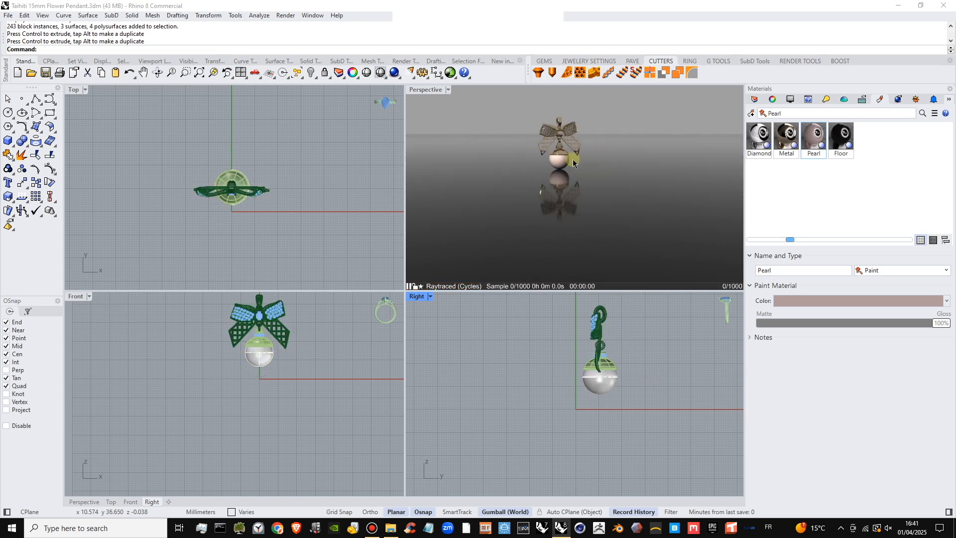
pyautogui.scroll(6, 564, 166)
pyautogui.keyDown('shift'); pyautogui.moveTo(564, 166); pyautogui.dragTo(603, 207, button='right'); pyautogui.keyUp('shift')
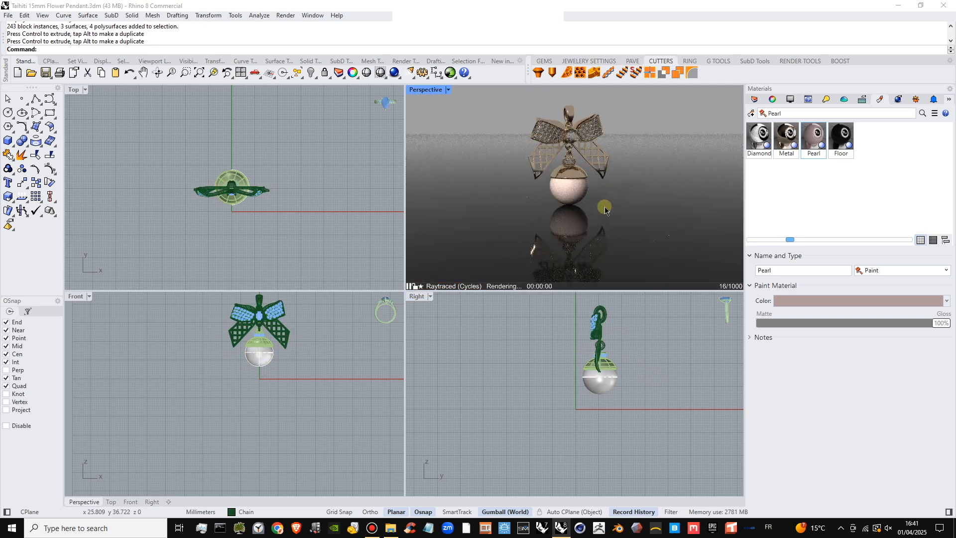
# - Switch the ground plane from automatic to a fixed height of 0 above world XY
pyautogui.click(863, 100)
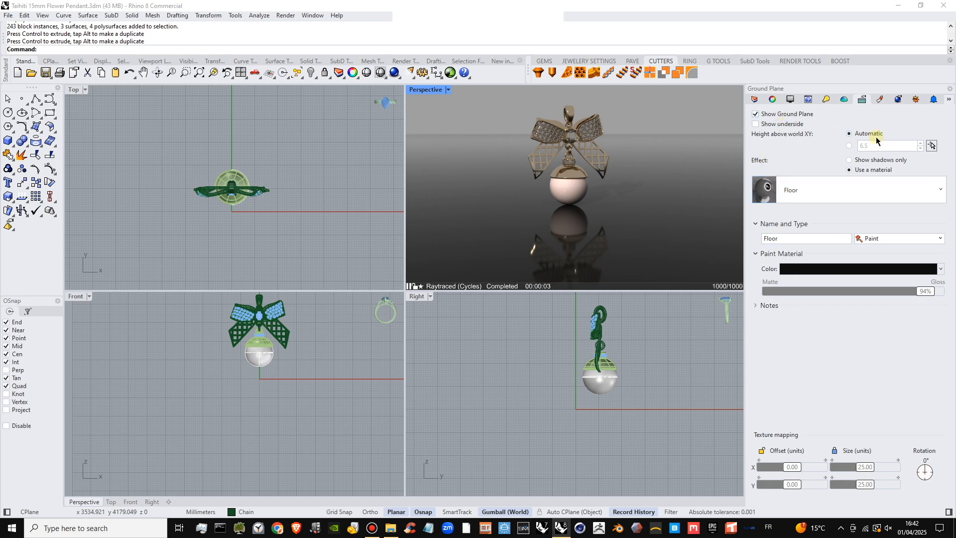
pyautogui.click(850, 146)
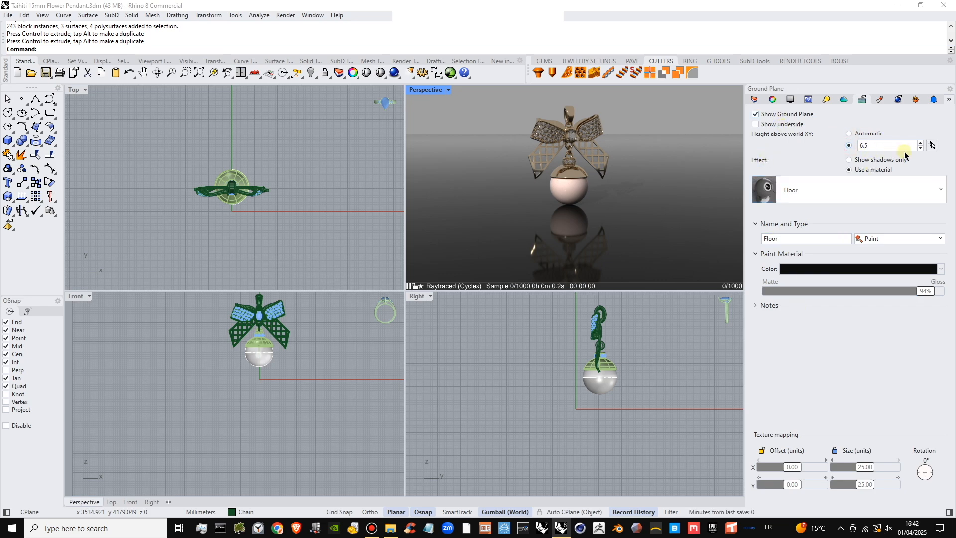
pyautogui.click(907, 146)
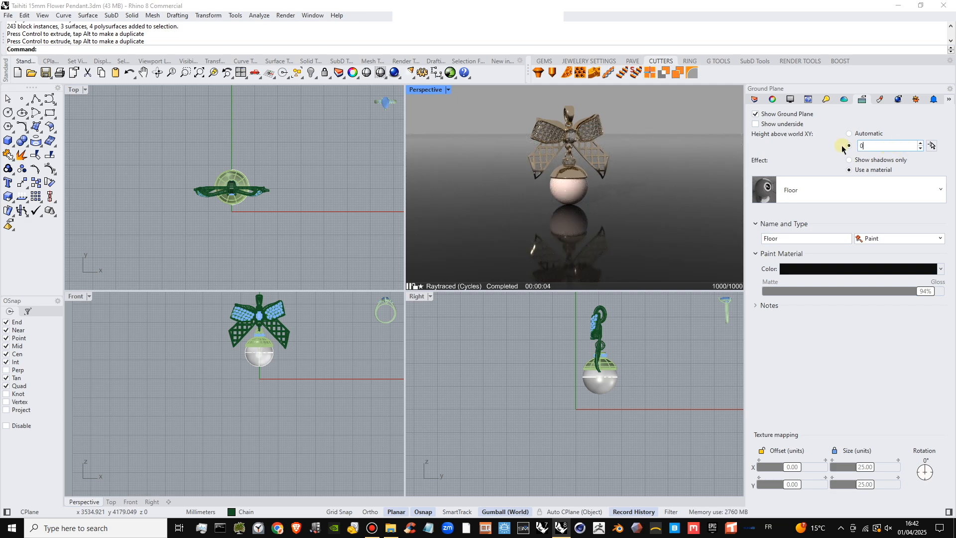
pyautogui.press('Return')
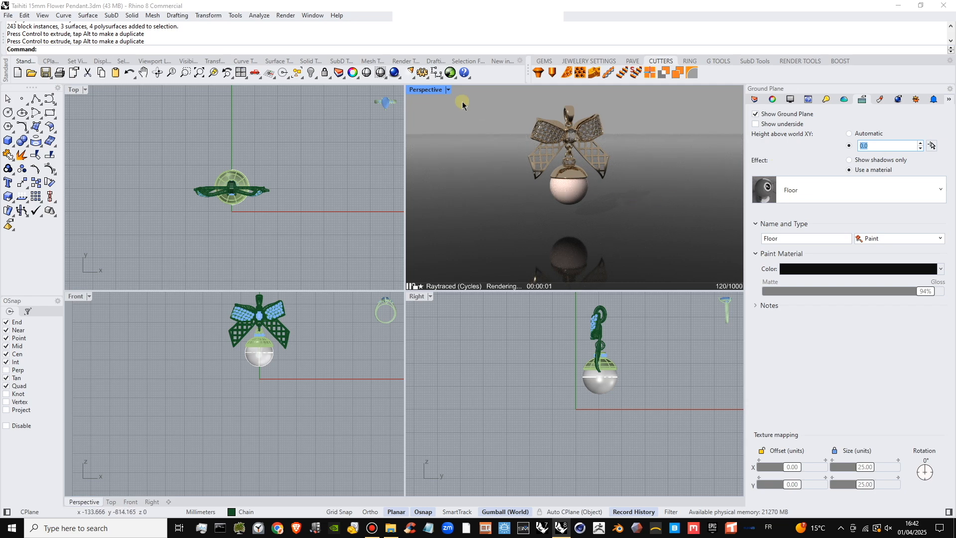
# - Maximize the Raytraced Perspective view and lower its viewing angle to face the pendant almost level with the floor
pyautogui.click(438, 91)
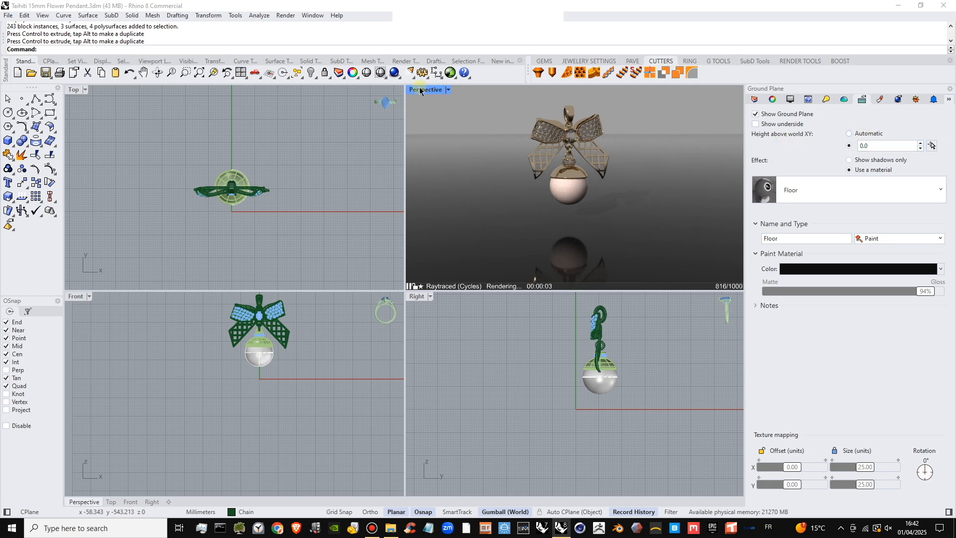
pyautogui.doubleClick(424, 90)
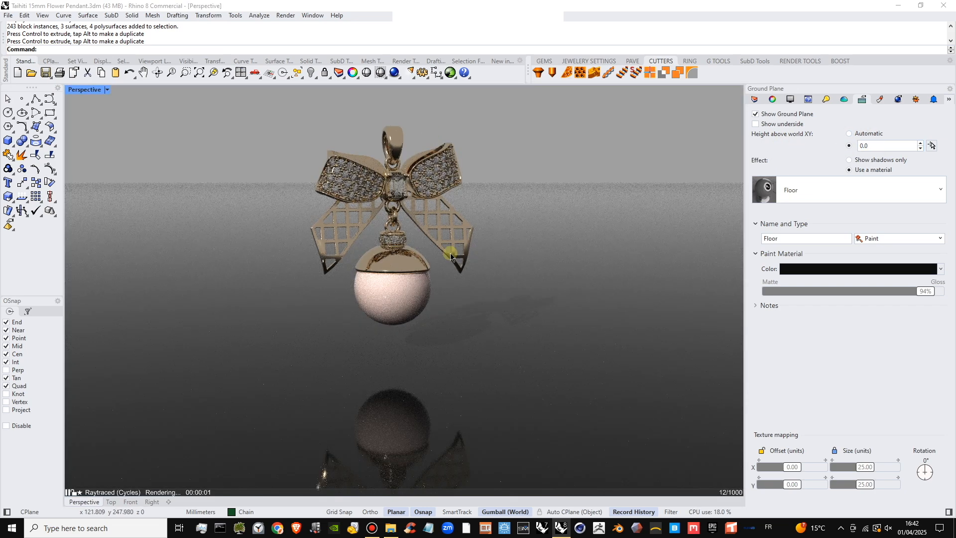
pyautogui.moveTo(458, 251); pyautogui.dragTo(460, 304, button='right')
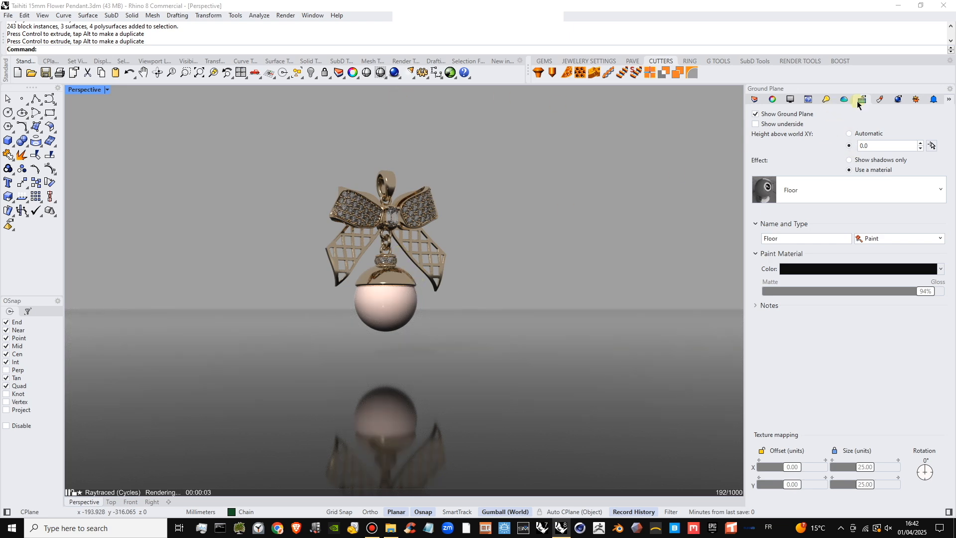
# - Raise the sun's altitude to 30.4° in its manually controlled position settings
pyautogui.click(826, 100)
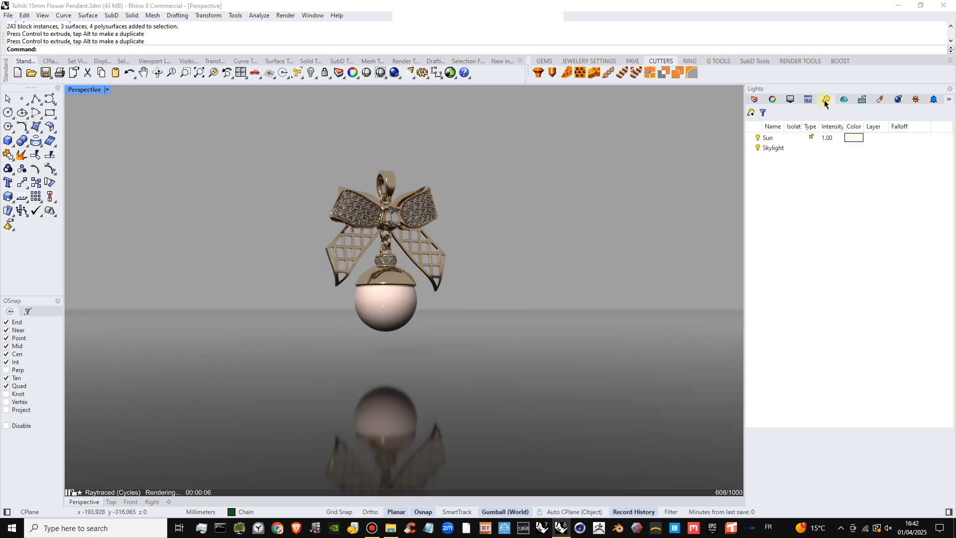
pyautogui.click(796, 149)
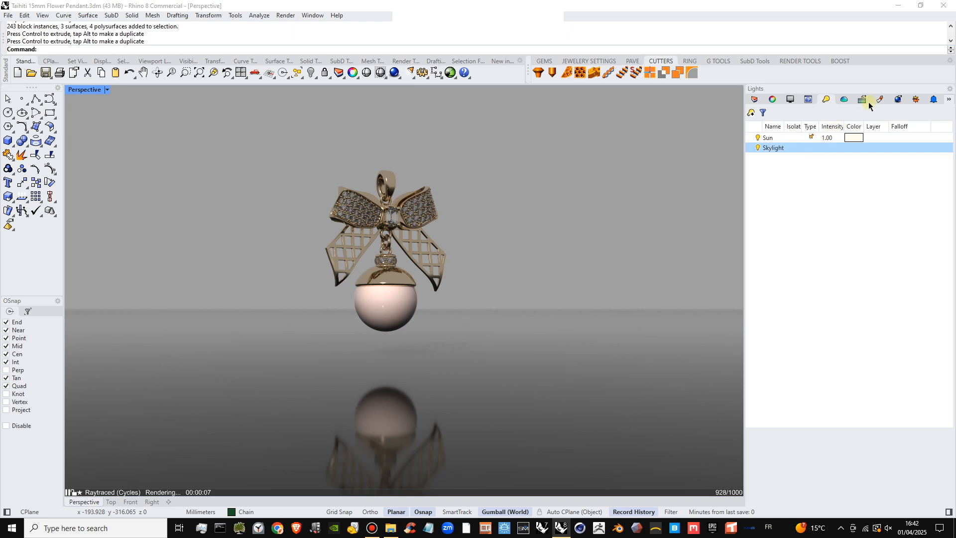
pyautogui.click(917, 101)
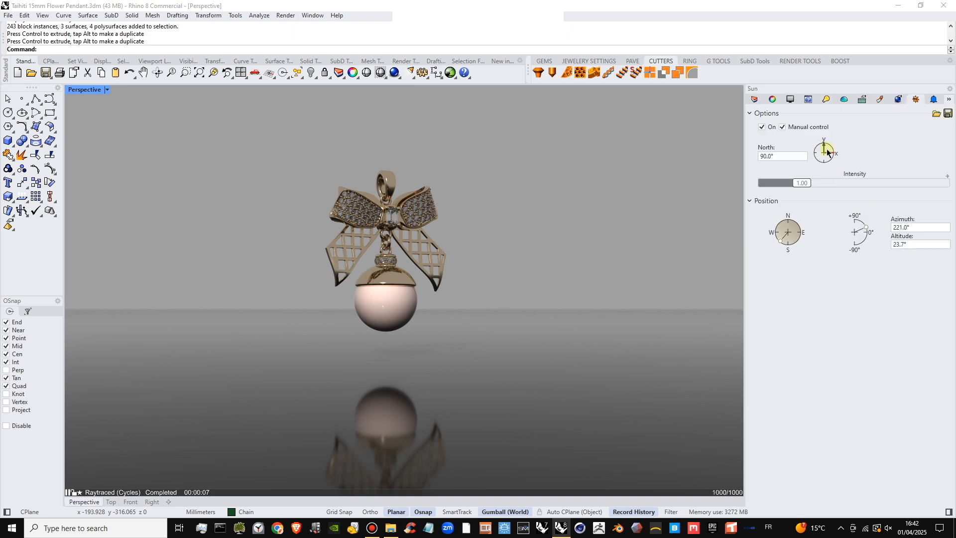
pyautogui.moveTo(863, 230)
pyautogui.mouseDown()
pyautogui.moveTo(863, 219)
pyautogui.moveTo(867, 226)
pyautogui.mouseUp()
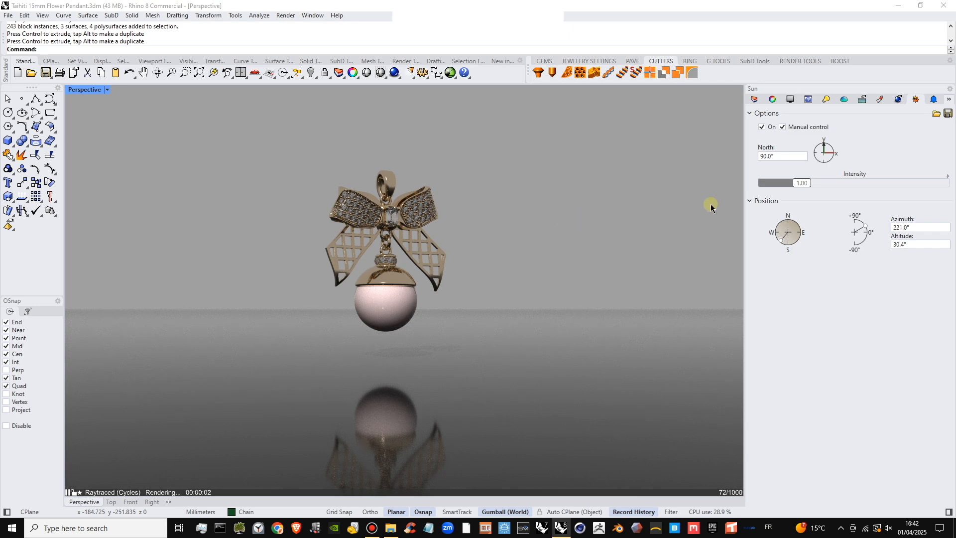
# - Rotate the City Night Lights HDR texture of Basic Environment to an azimuth of 227.8°
pyautogui.click(827, 99)
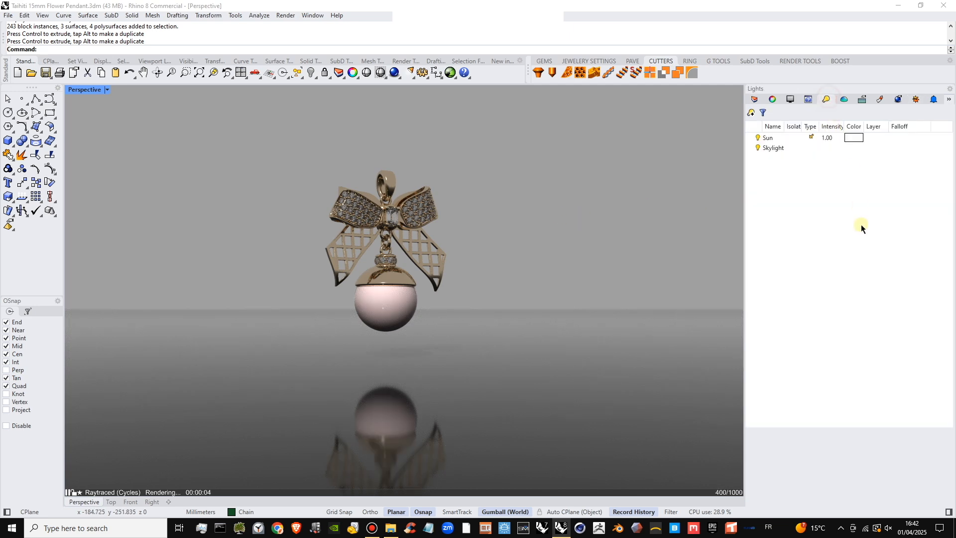
pyautogui.click(844, 100)
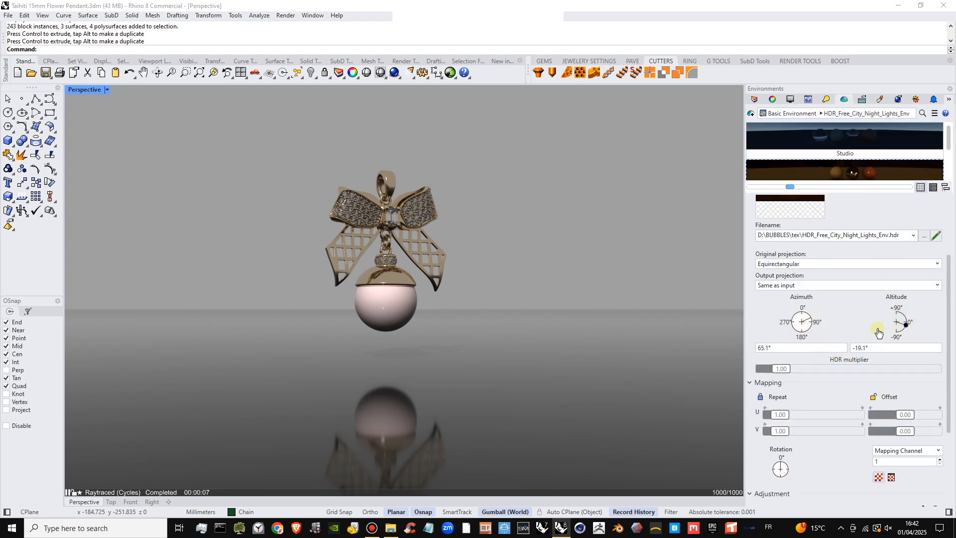
pyautogui.moveTo(814, 319); pyautogui.dragTo(788, 333)
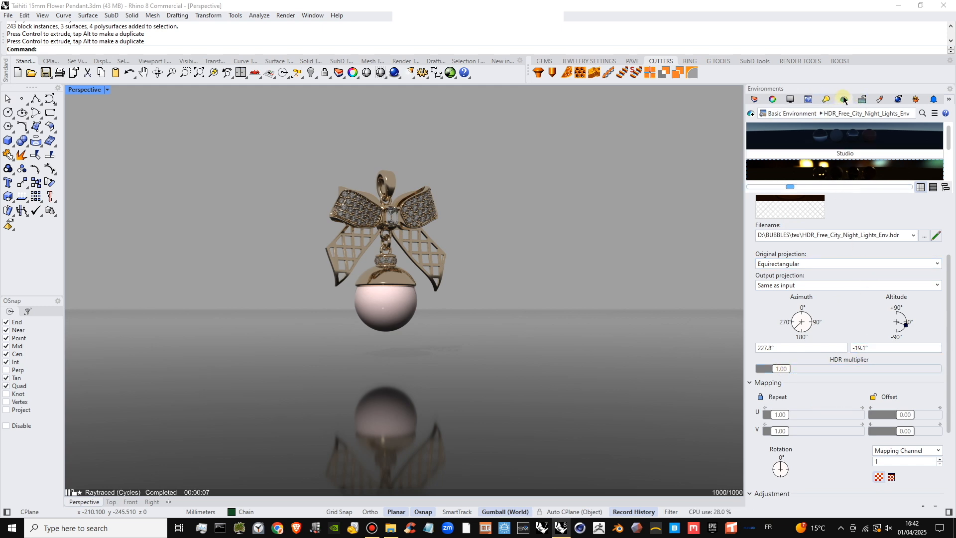
pyautogui.moveTo(950, 242); pyautogui.dragTo(949, 143)
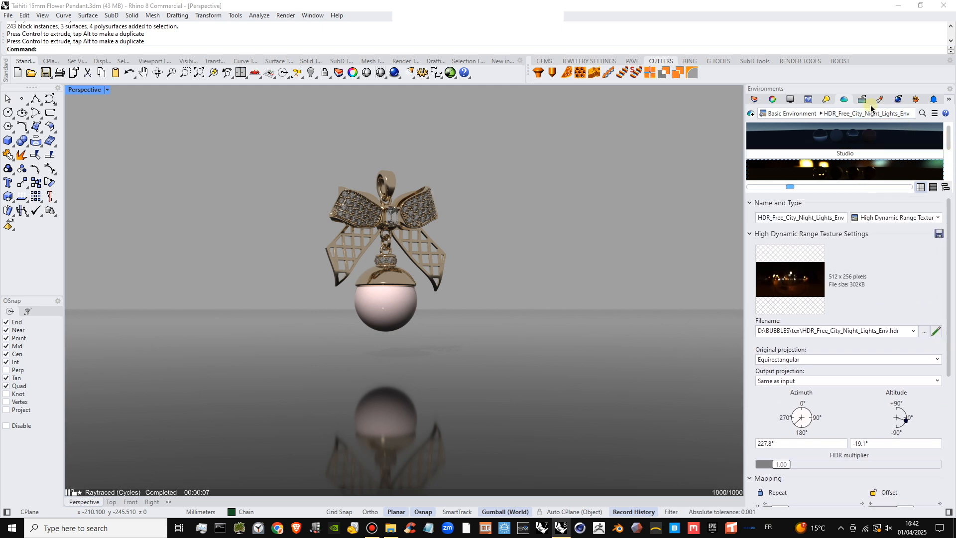
# - Enable a custom environment for skylighting, try Basic Environment, and settle on No environment
pyautogui.click(900, 100)
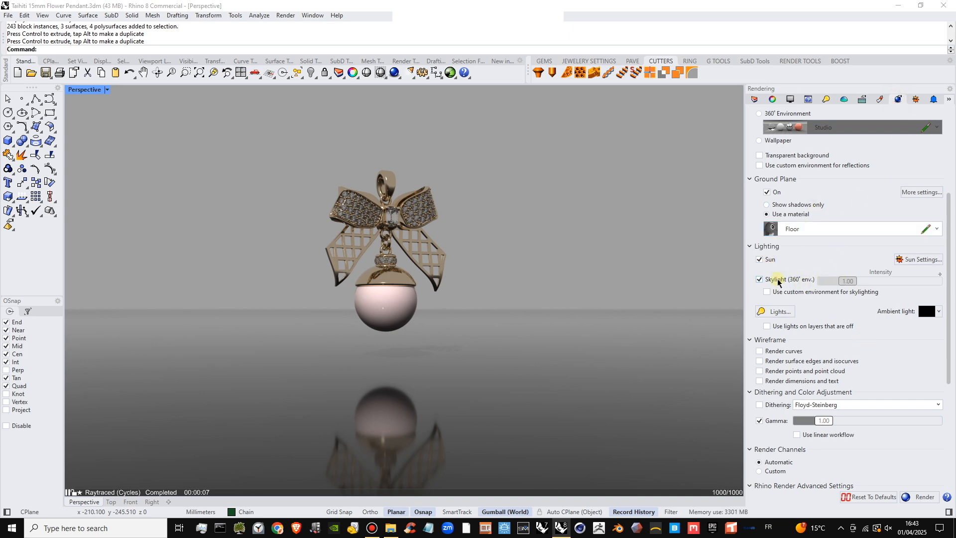
pyautogui.click(763, 280)
pyautogui.click(760, 280)
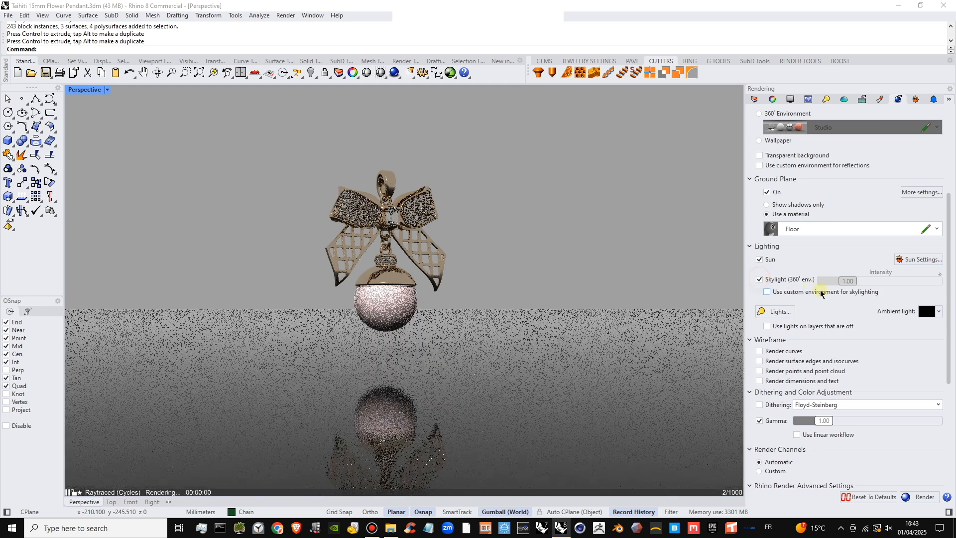
pyautogui.click(796, 294)
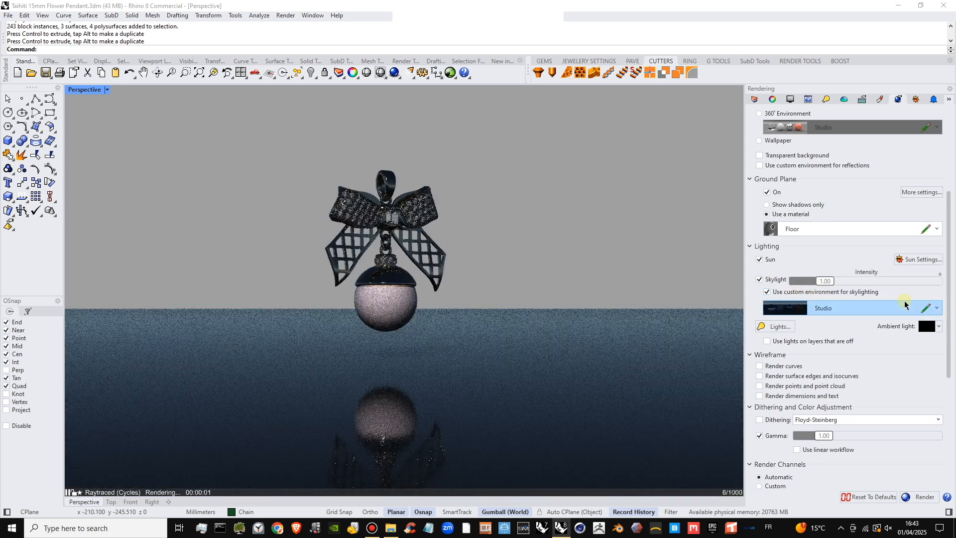
pyautogui.click(891, 309)
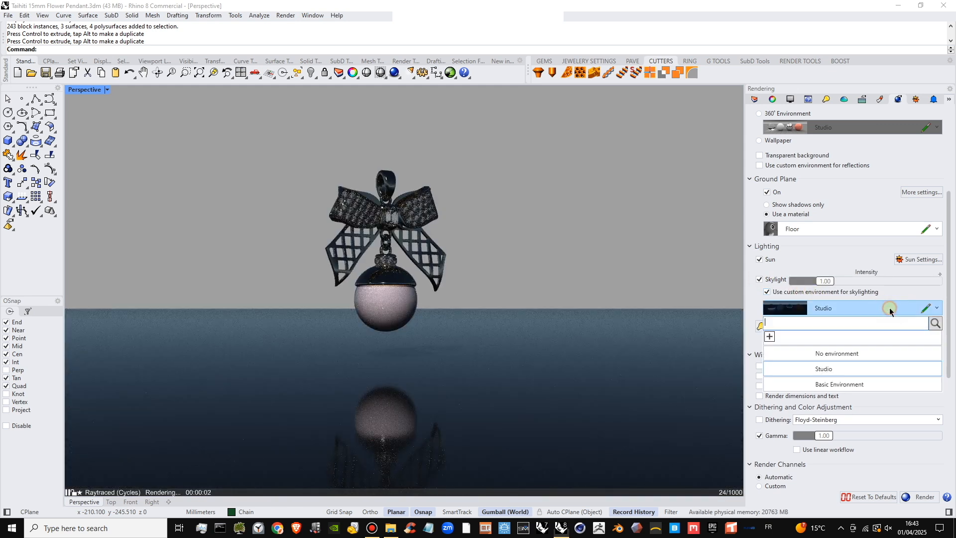
pyautogui.click(836, 383)
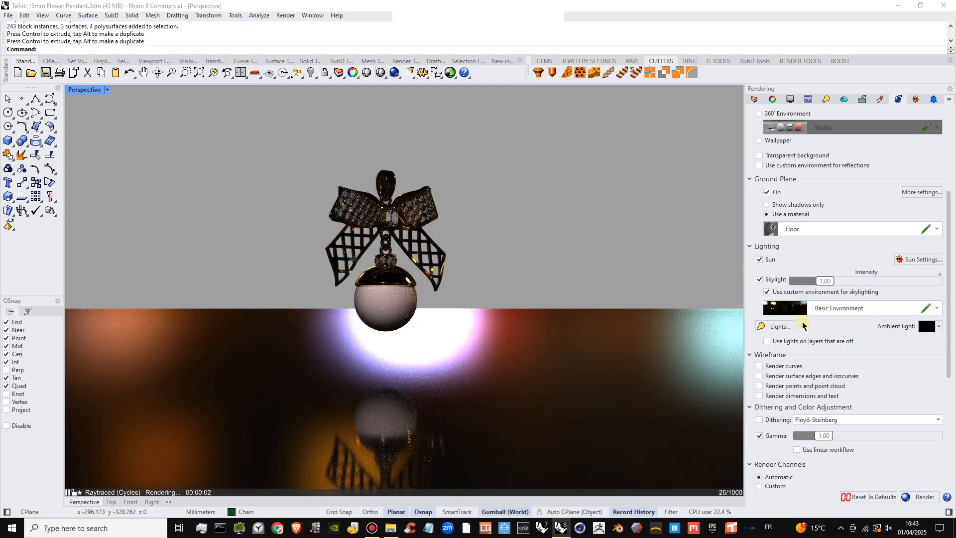
pyautogui.click(860, 309)
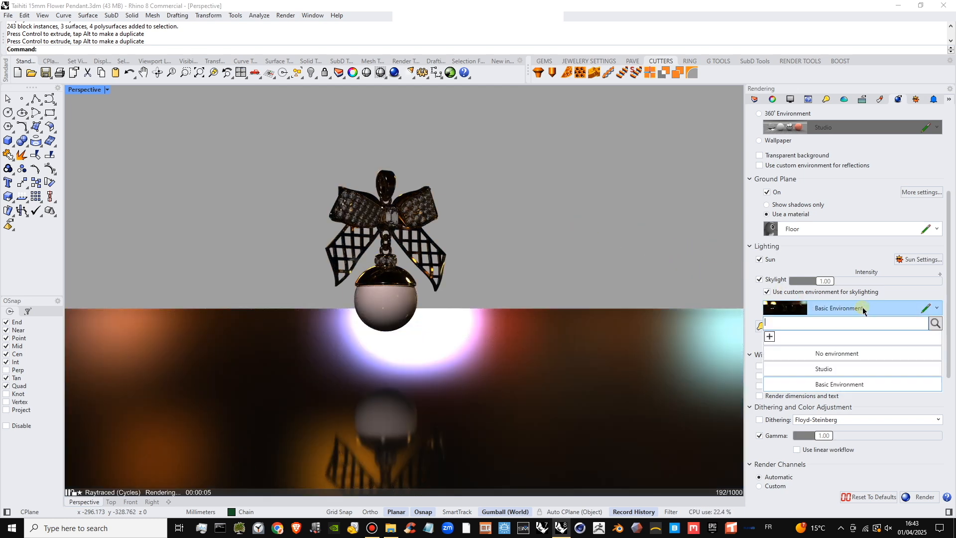
pyautogui.click(853, 354)
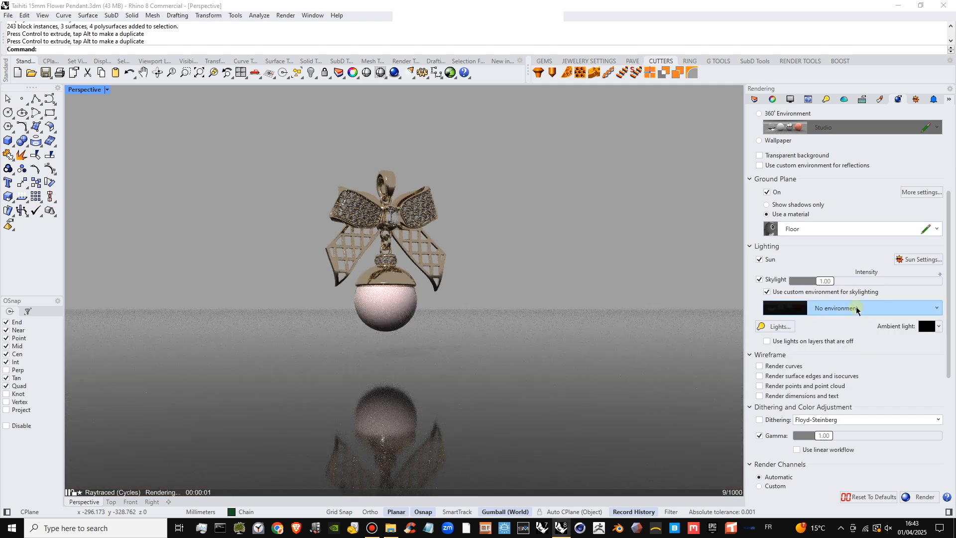
# - Try Studio as the skylighting environment and switch back to No environment
pyautogui.click(856, 307)
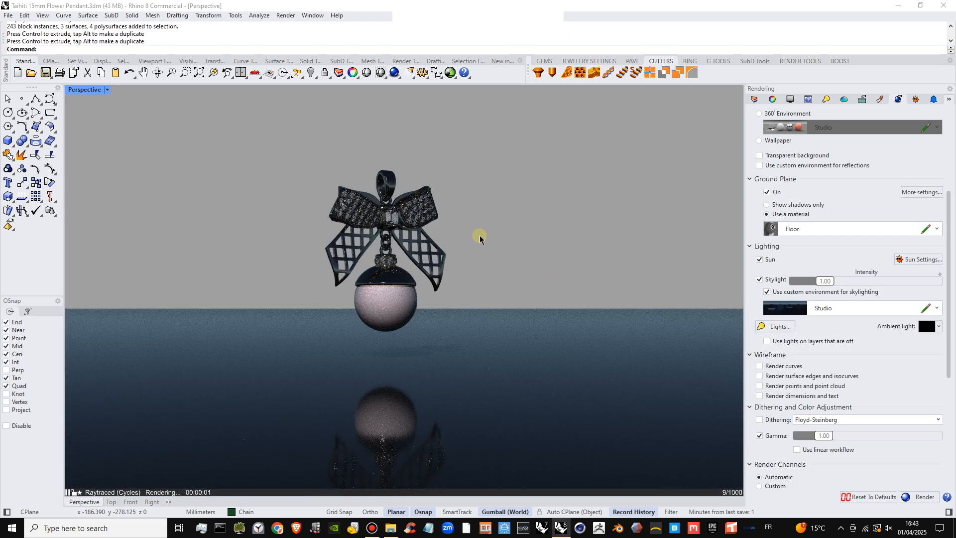
pyautogui.click(832, 312)
pyautogui.click(835, 355)
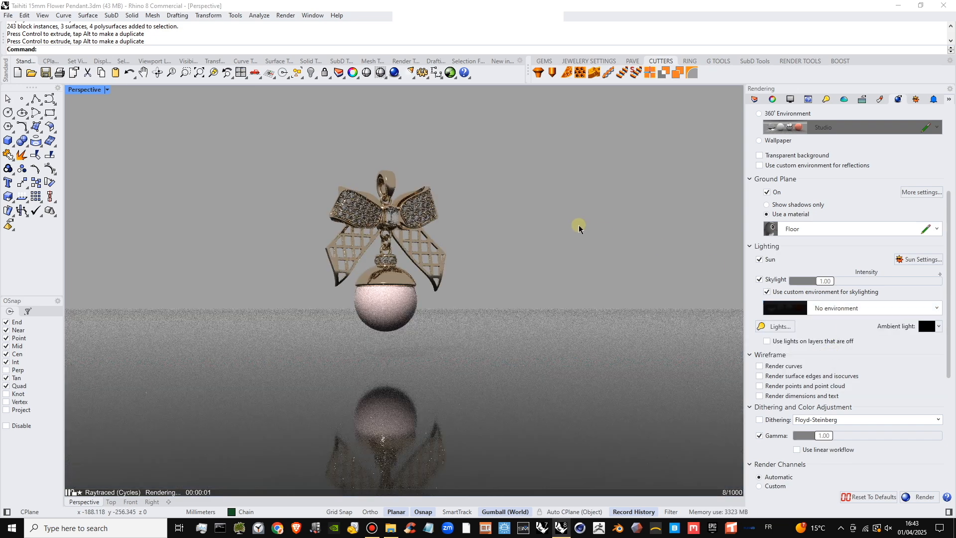
# - Add a directional light aimed at the pendant, starting from high up and to one side in the Front view
pyautogui.moveTo(501, 234); pyautogui.dragTo(416, 76, button='right')
pyautogui.click(413, 74)
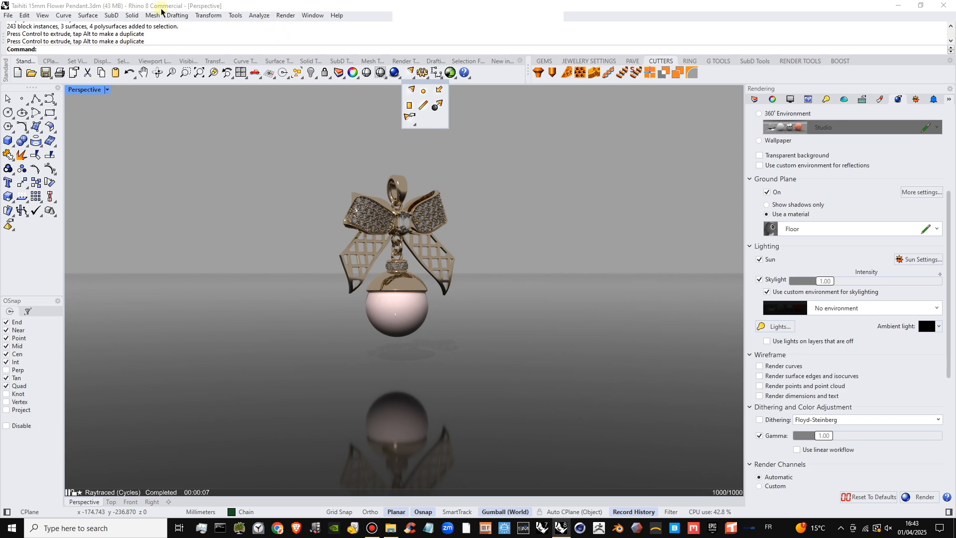
pyautogui.click(438, 91)
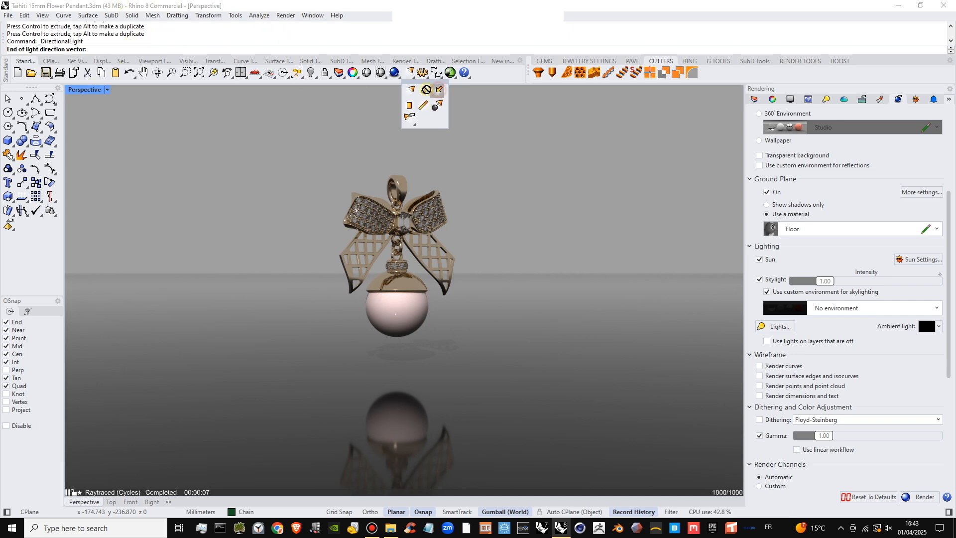
pyautogui.doubleClick(81, 90)
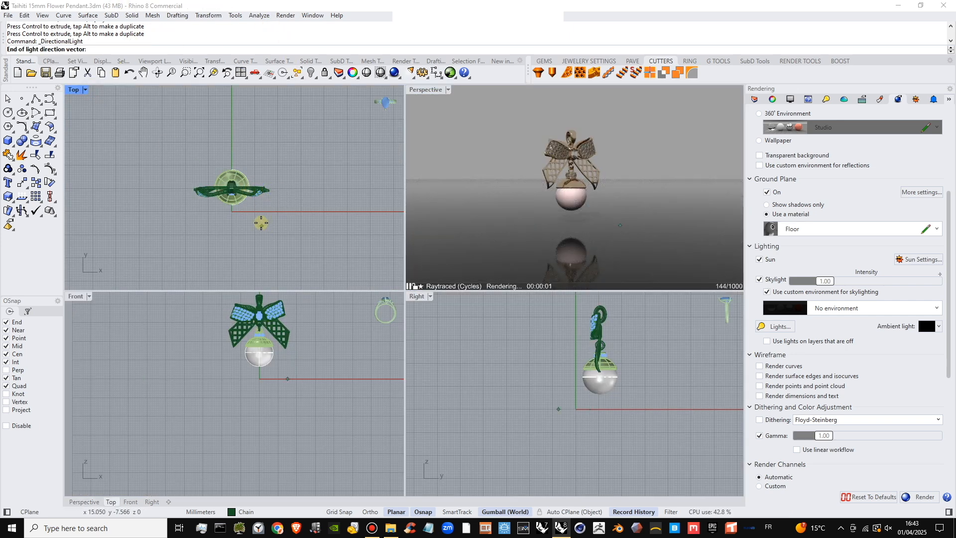
pyautogui.click(237, 203)
pyautogui.scroll(-4, 305, 398)
pyautogui.moveTo(304, 399); pyautogui.dragTo(199, 424, button='right')
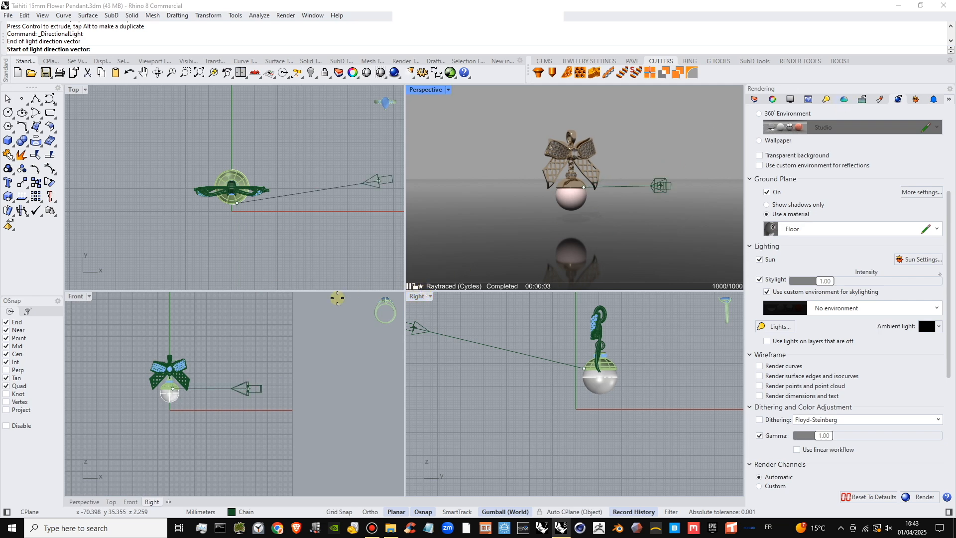
pyautogui.click(318, 304)
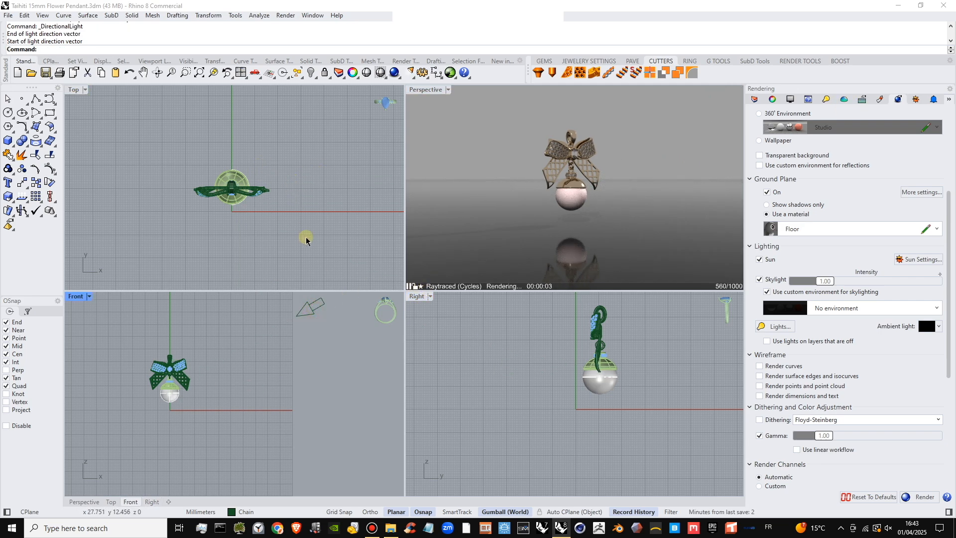
# - Swing the directional light around toward the pendant's front side in the Top view and reselect it
pyautogui.click(313, 306)
pyautogui.scroll(-4, 305, 186)
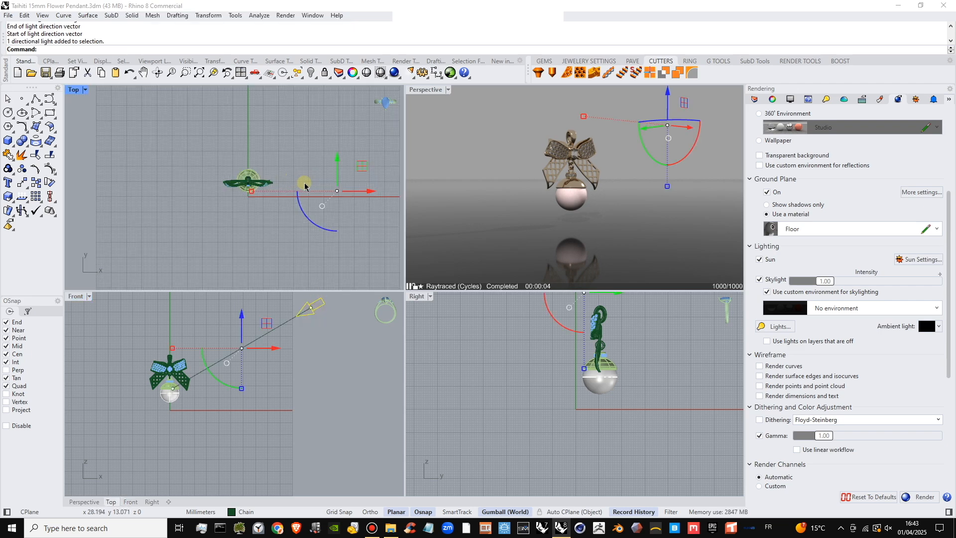
pyautogui.moveTo(320, 230); pyautogui.dragTo(310, 250)
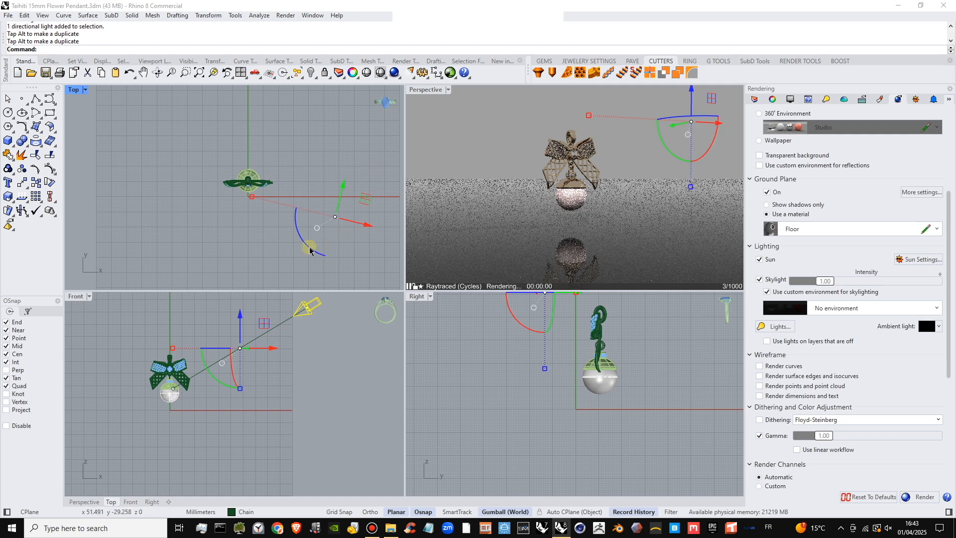
pyautogui.click(251, 220)
pyautogui.click(336, 222)
pyautogui.click(315, 312)
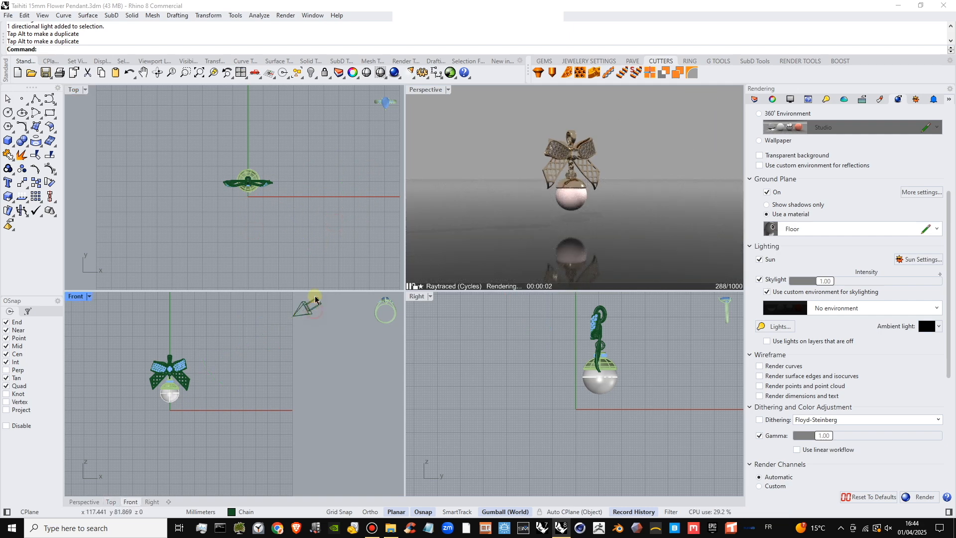
pyautogui.click(308, 310)
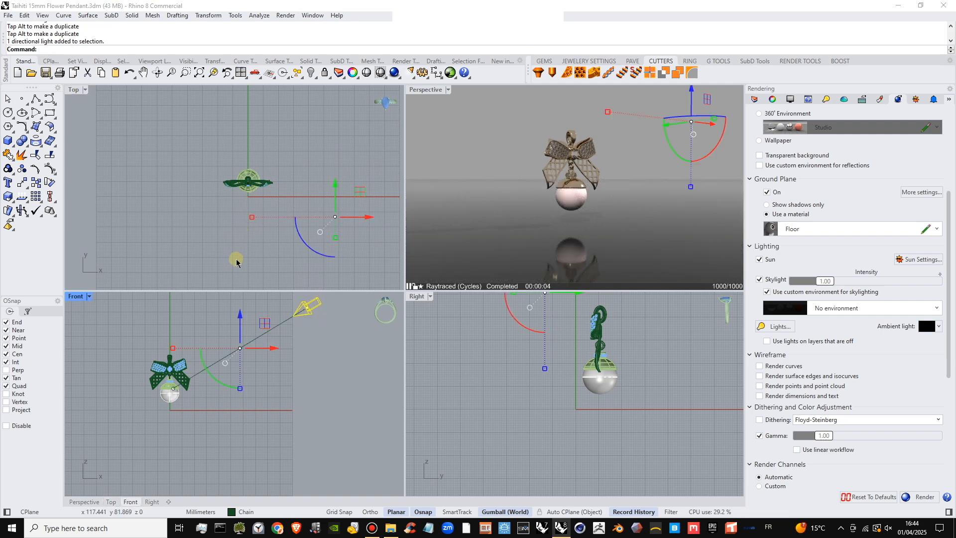
# - Rotate the directional light slightly in the Top view and check its aim at the pendant in the Right view
pyautogui.moveTo(230, 233); pyautogui.dragTo(279, 191)
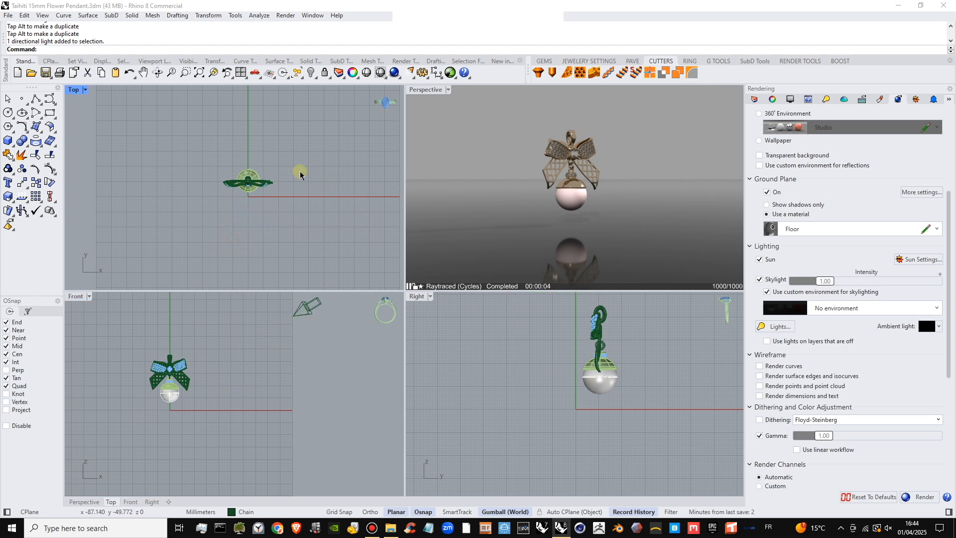
pyautogui.click(308, 309)
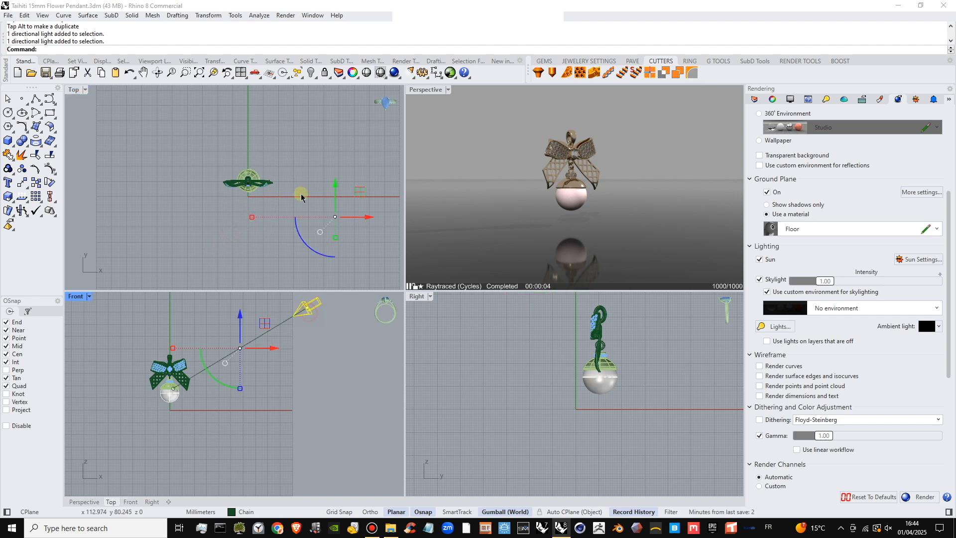
pyautogui.moveTo(313, 248); pyautogui.dragTo(307, 242)
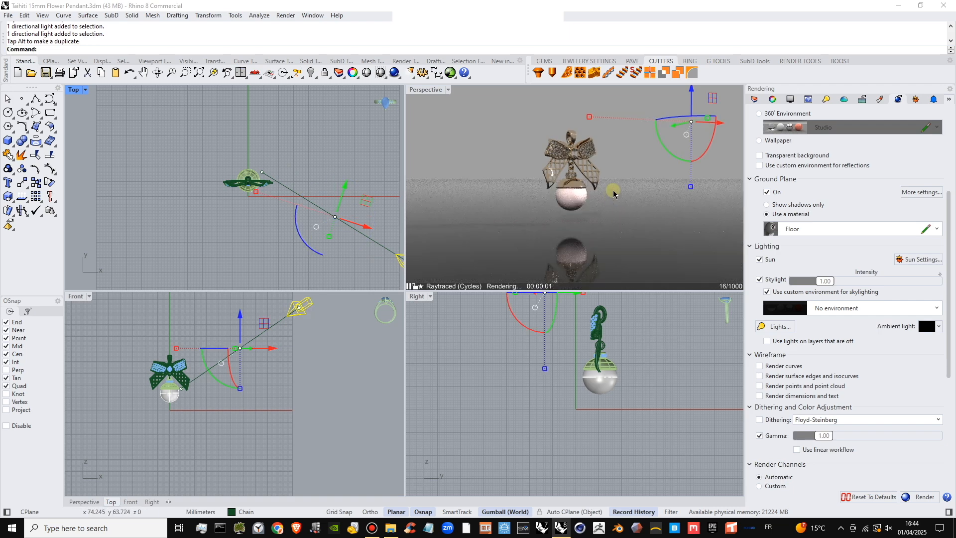
pyautogui.scroll(-6, 631, 410)
pyautogui.moveTo(632, 405); pyautogui.dragTo(623, 431, button='right')
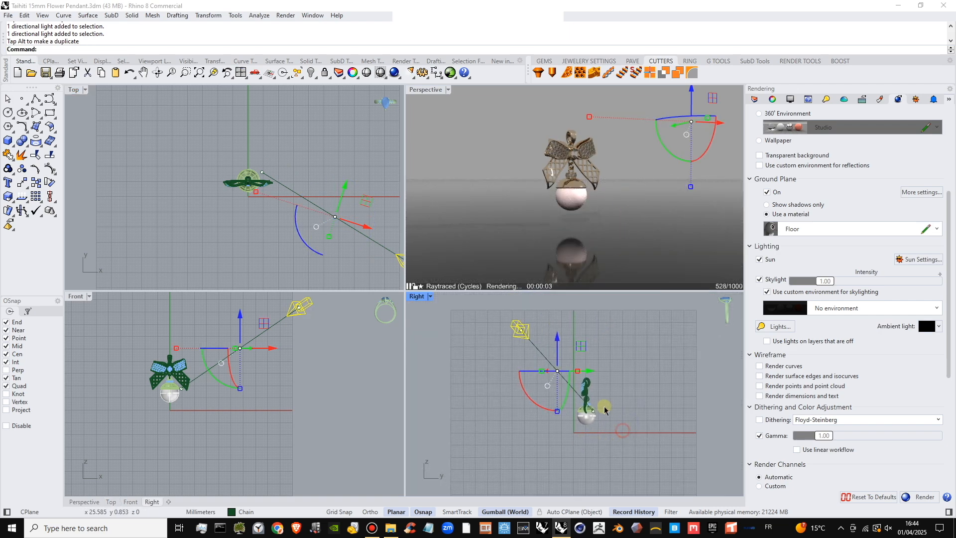
pyautogui.click(546, 327)
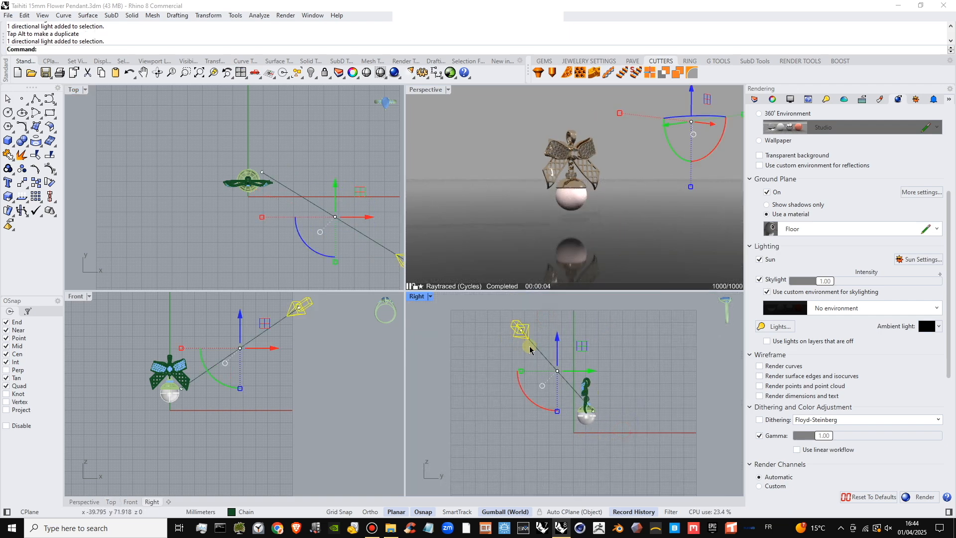
pyautogui.press('Escape')
pyautogui.scroll(3, 578, 170)
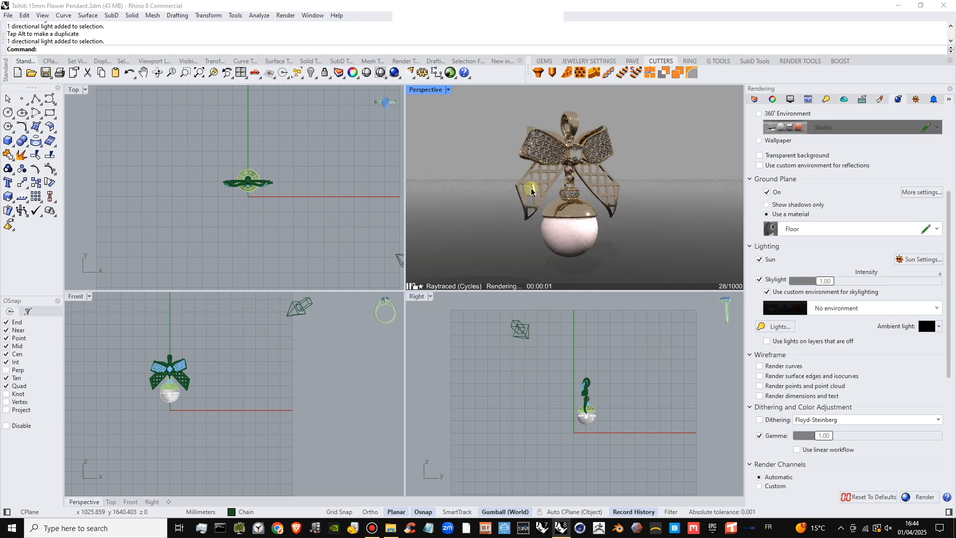
# - Add a rectangular light about 89 mm long around the pendant in the Top view
pyautogui.click(413, 79)
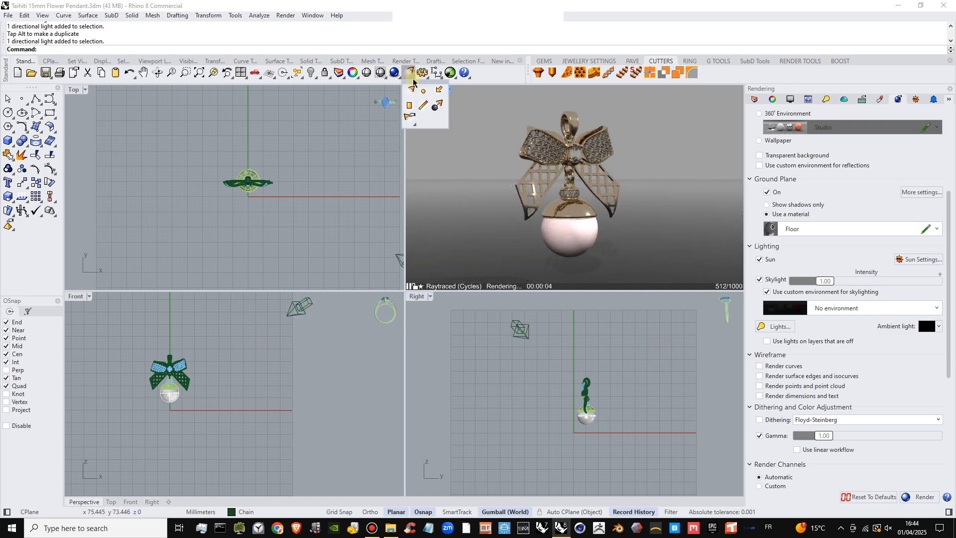
pyautogui.click(410, 106)
pyautogui.click(173, 102)
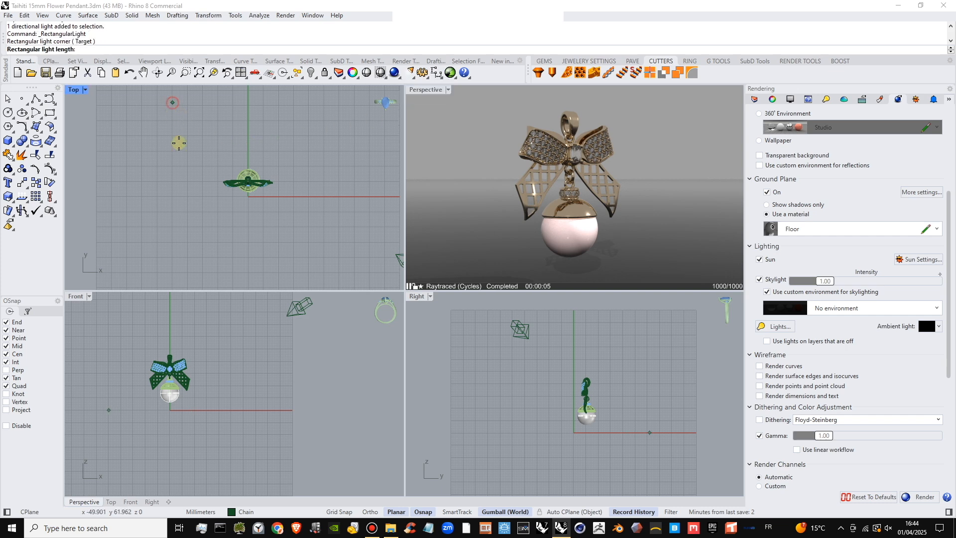
pyautogui.press('shift')
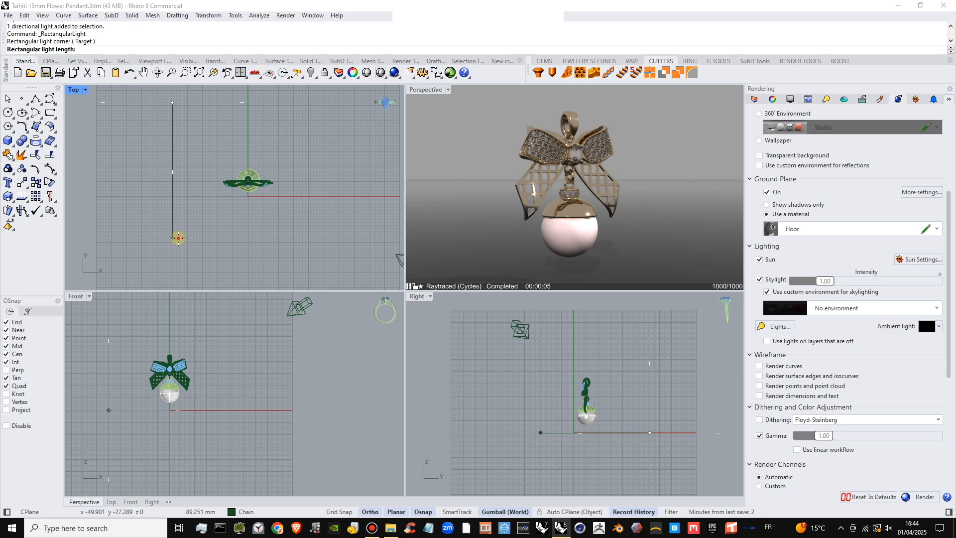
pyautogui.click(178, 238)
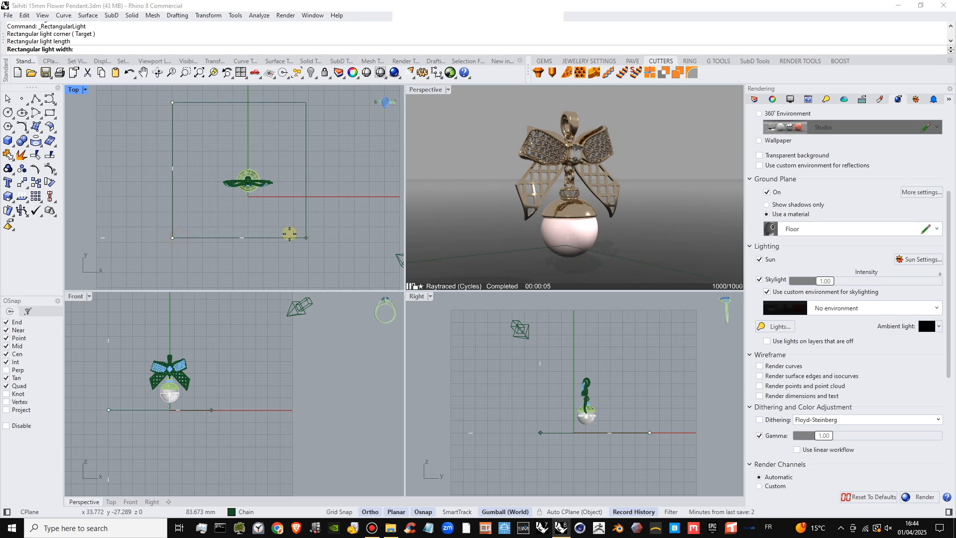
pyautogui.click(289, 238)
# - Raise the rectangular light above and to one side of the pendant in the Front view and tilt it to face the pendant
pyautogui.scroll(-3, 252, 398)
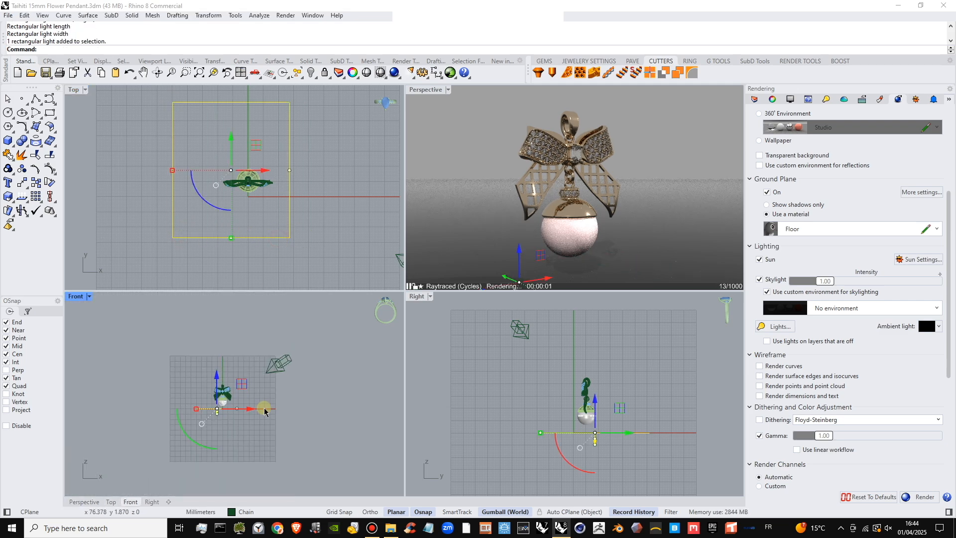
pyautogui.click(242, 431)
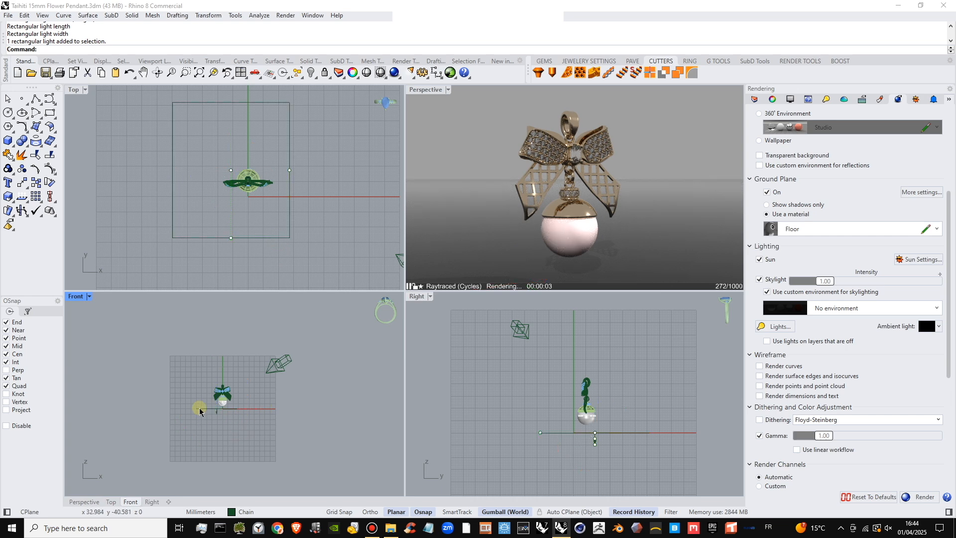
pyautogui.click(199, 409)
pyautogui.click(226, 433)
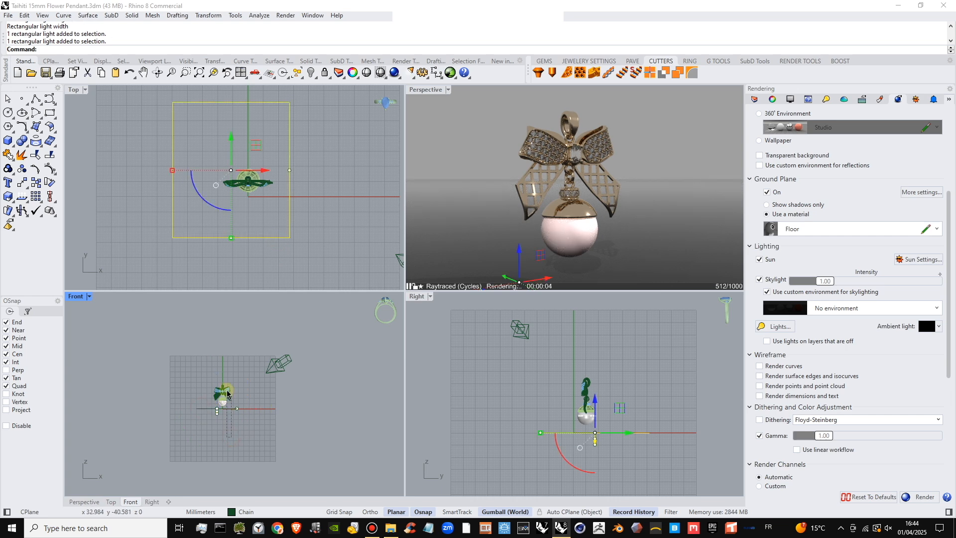
pyautogui.click(208, 408)
pyautogui.moveTo(242, 383); pyautogui.dragTo(233, 325)
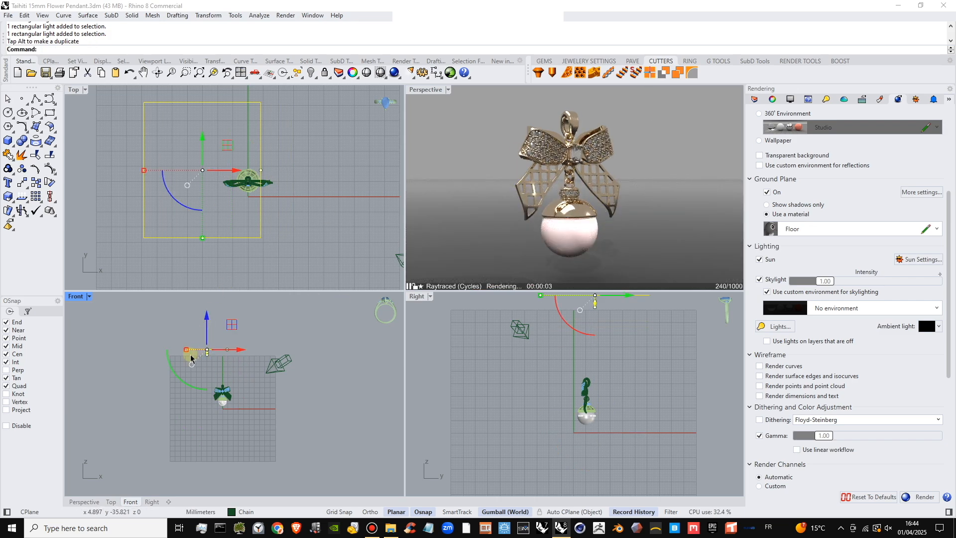
pyautogui.moveTo(177, 375); pyautogui.dragTo(204, 401)
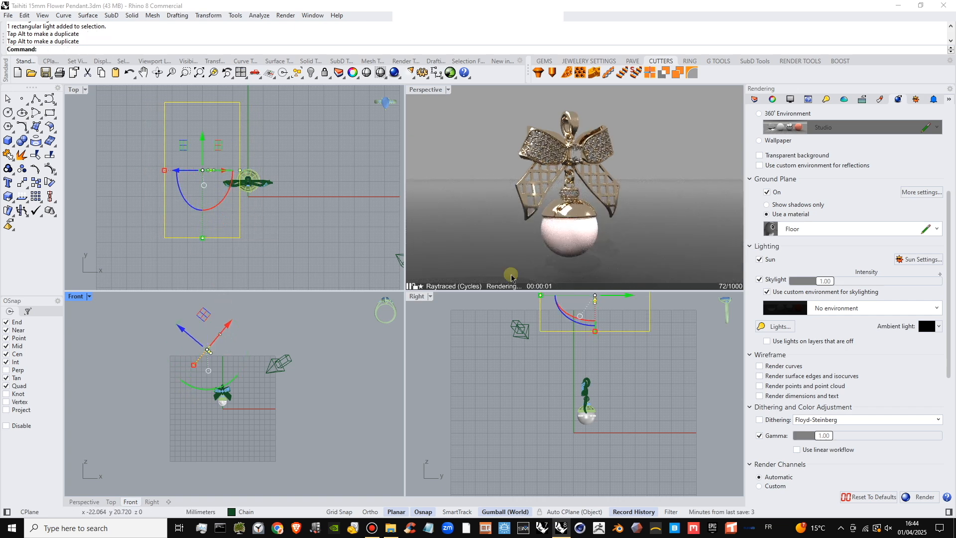
pyautogui.click(493, 347)
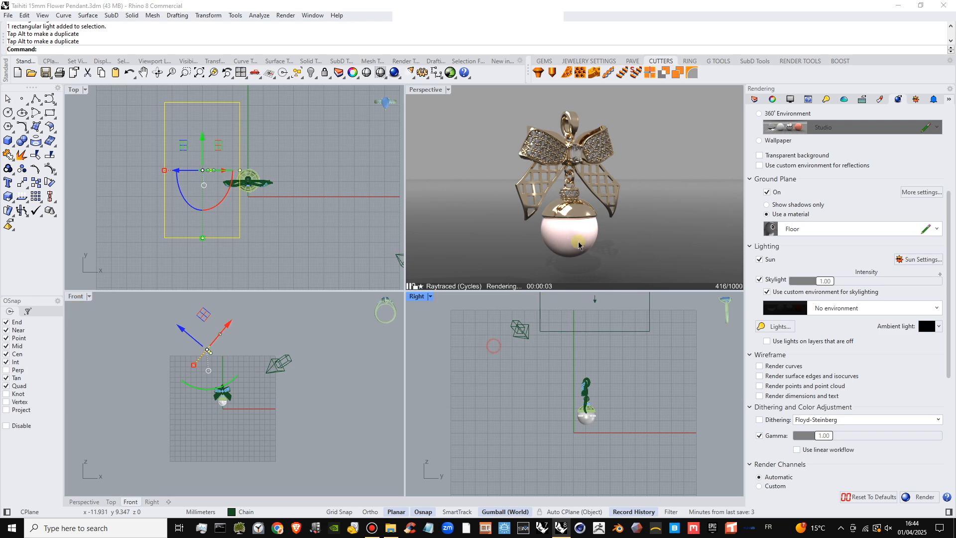
# - Maximize the Perspective view on the pendant and nudge the gem at the centre of the bow slightly in depth
pyautogui.moveTo(599, 197); pyautogui.dragTo(608, 228, button='right')
pyautogui.scroll(-3, 607, 225)
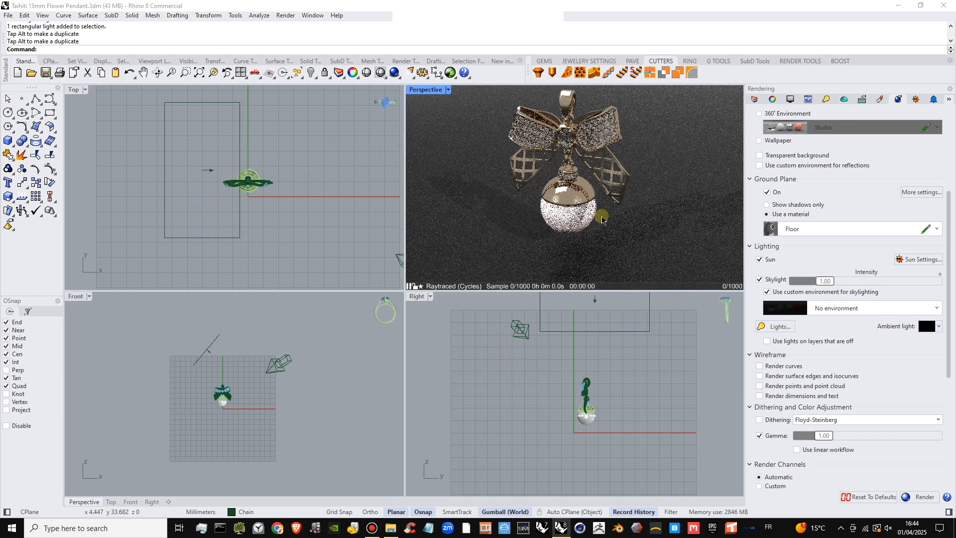
pyautogui.doubleClick(426, 94)
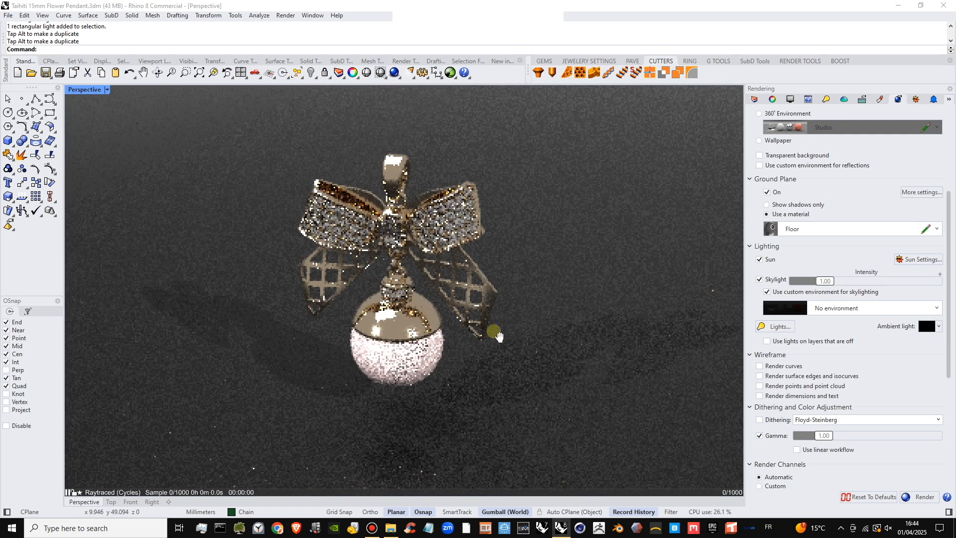
pyautogui.click(394, 241)
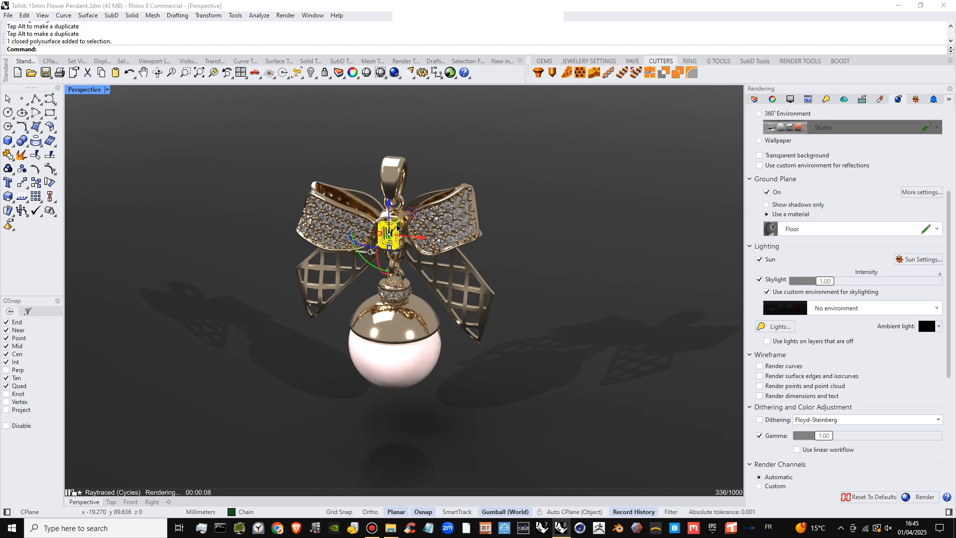
pyautogui.moveTo(397, 229); pyautogui.dragTo(401, 225)
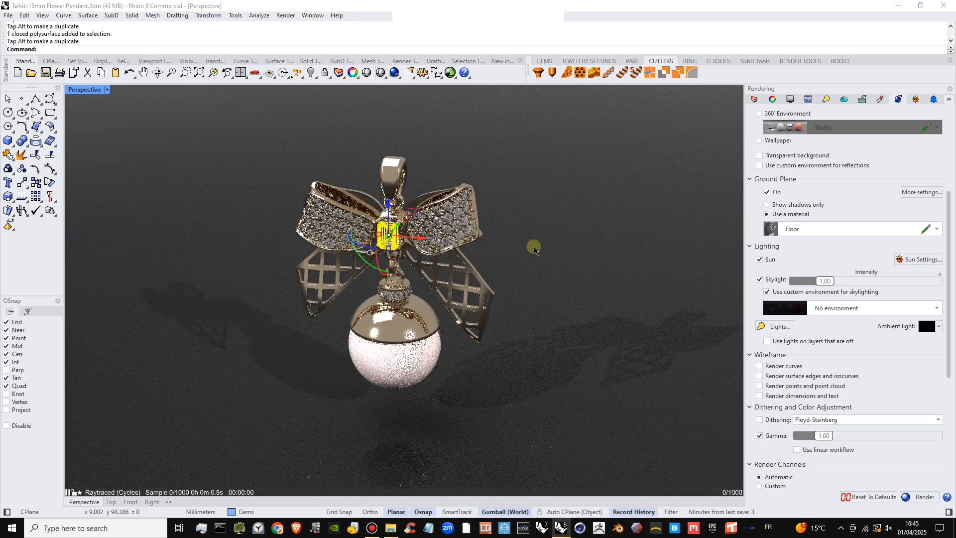
pyautogui.click(542, 257)
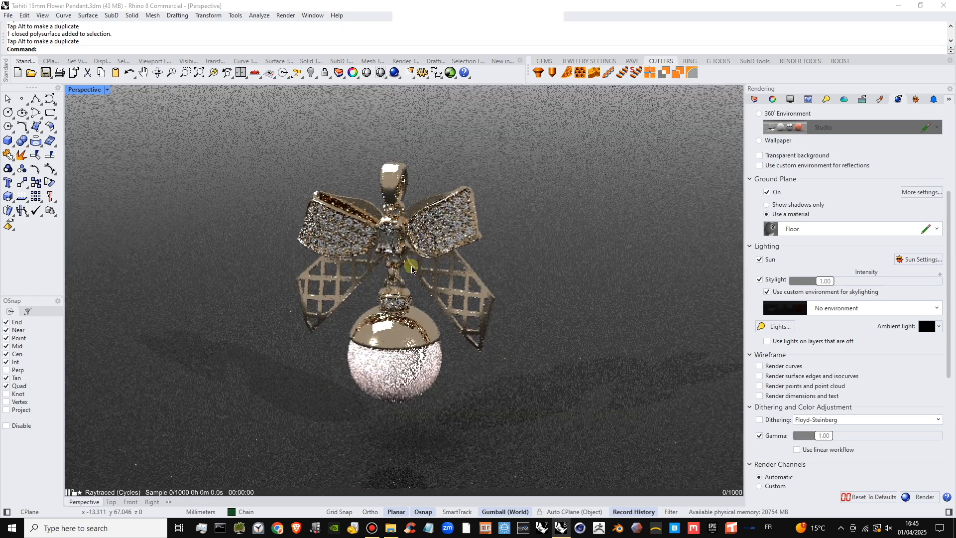
pyautogui.moveTo(413, 283); pyautogui.dragTo(452, 312, button='right')
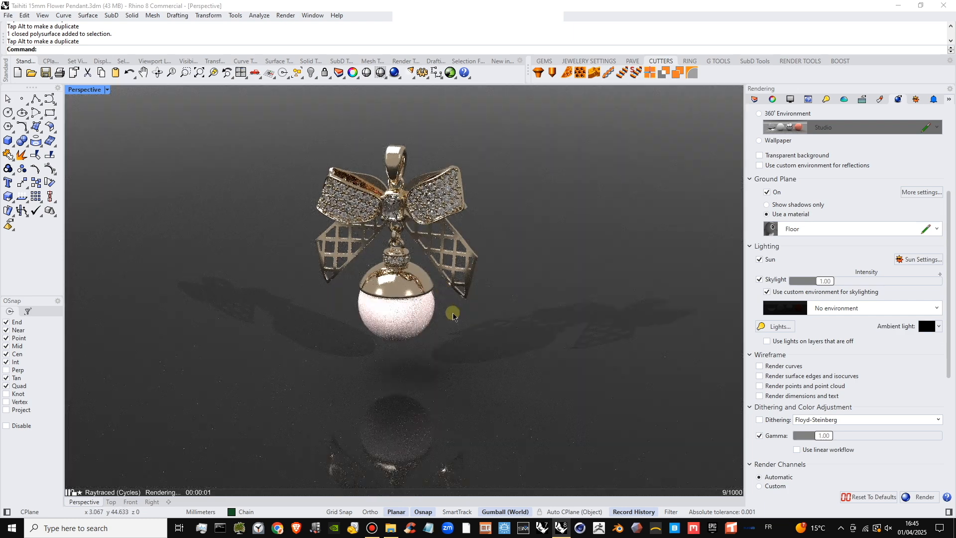